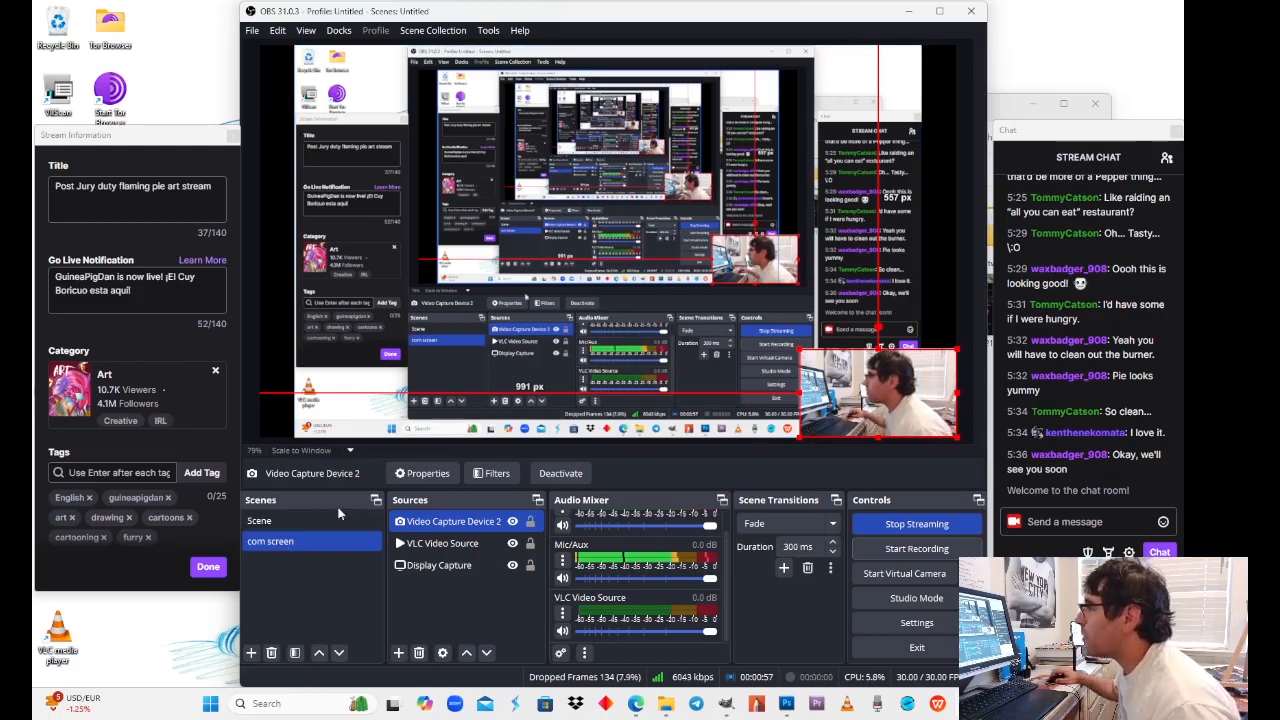
Step: Save the stream information and switch to the open domino_pie5 drawing in GIMP
click(203, 566)
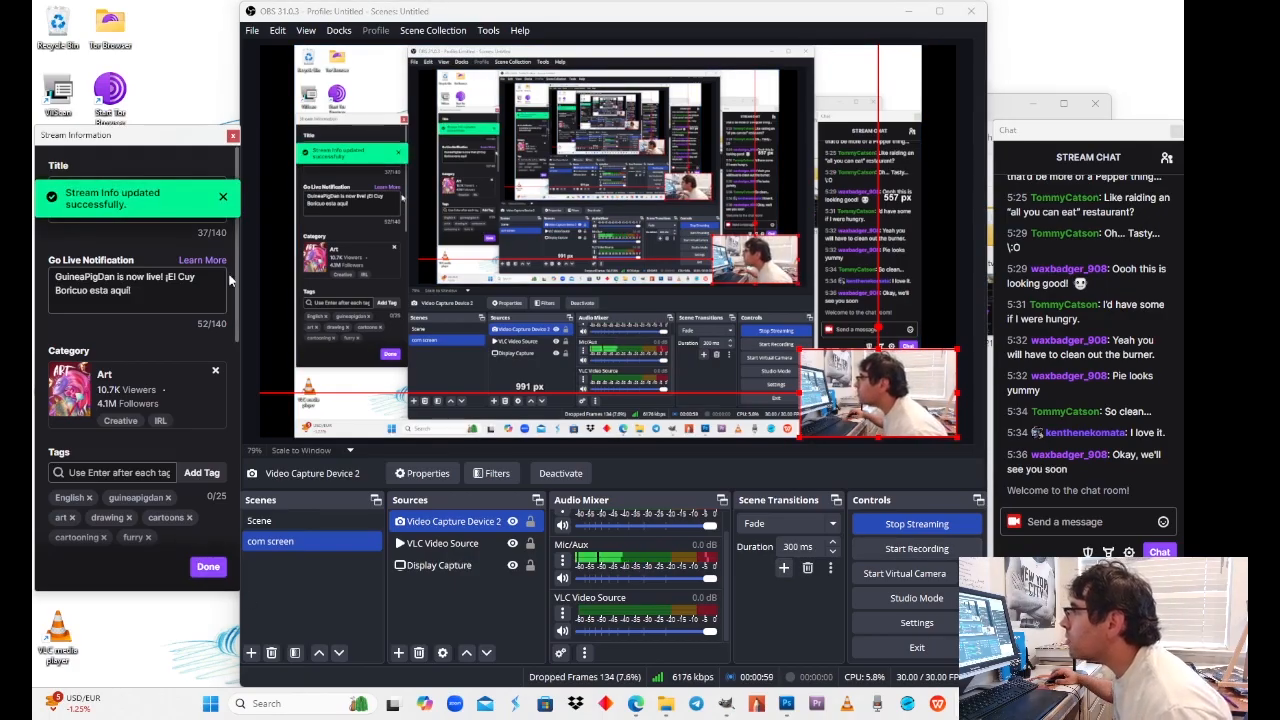
click(223, 198)
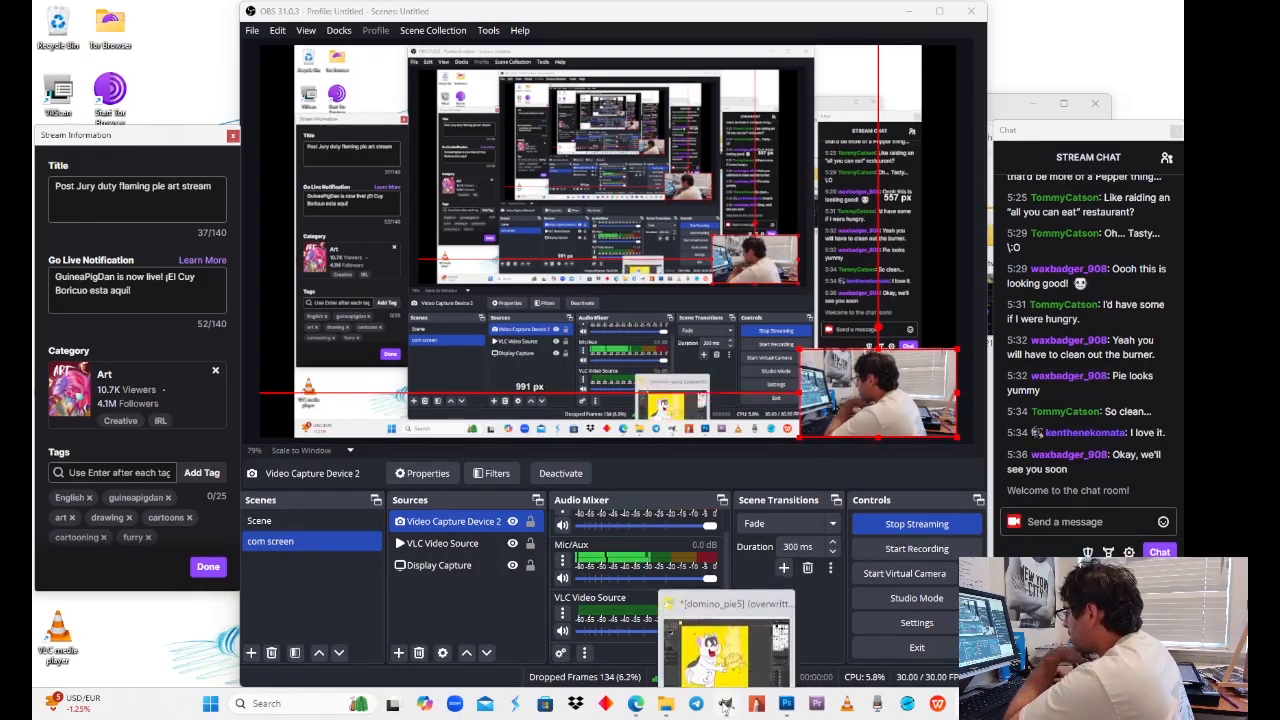
mouse_move(726, 705)
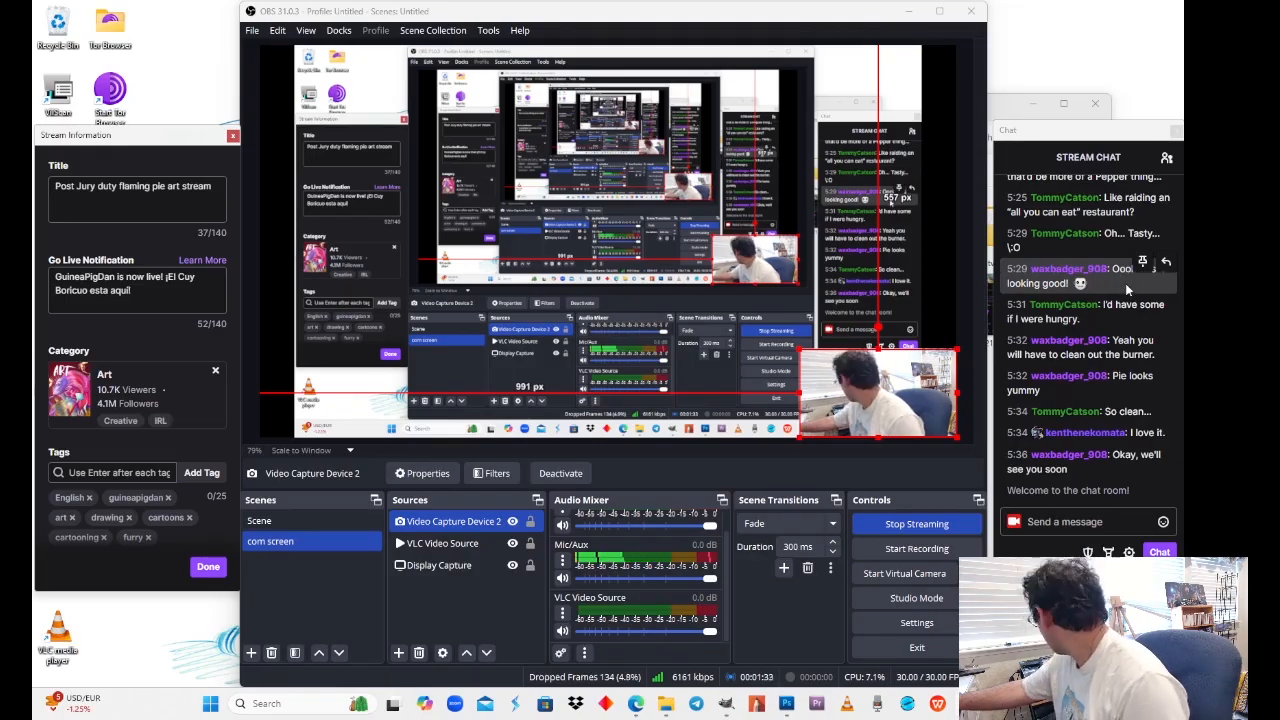
click(725, 704)
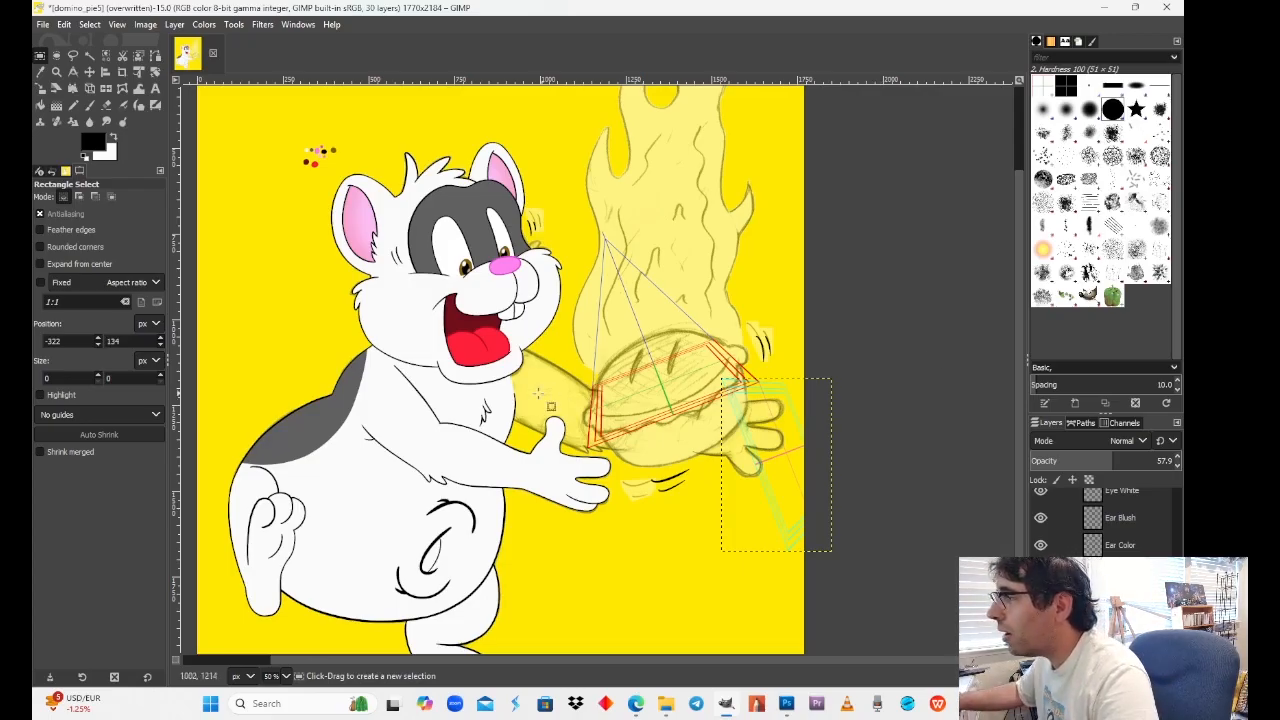
Step: Select the box ref2 layer and make the hidden square box reference layer below it visible
click(285, 677)
click(279, 619)
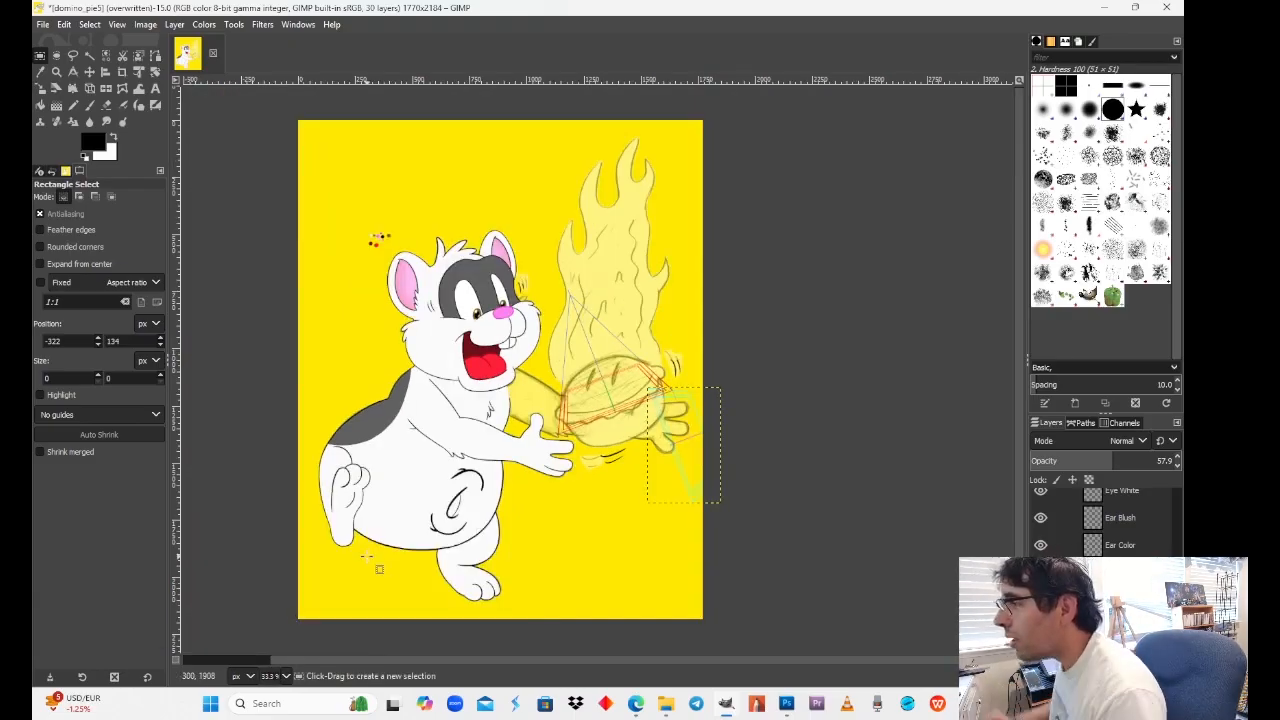
drag(531, 411, 615, 419)
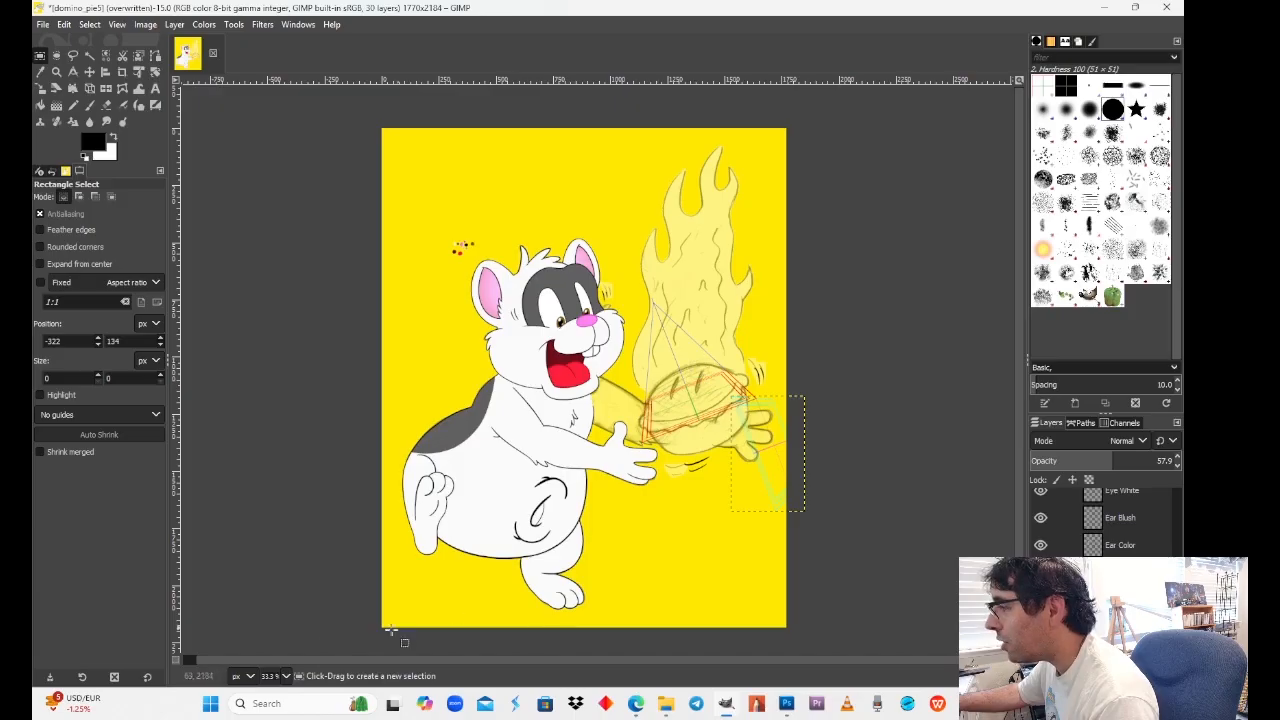
click(285, 676)
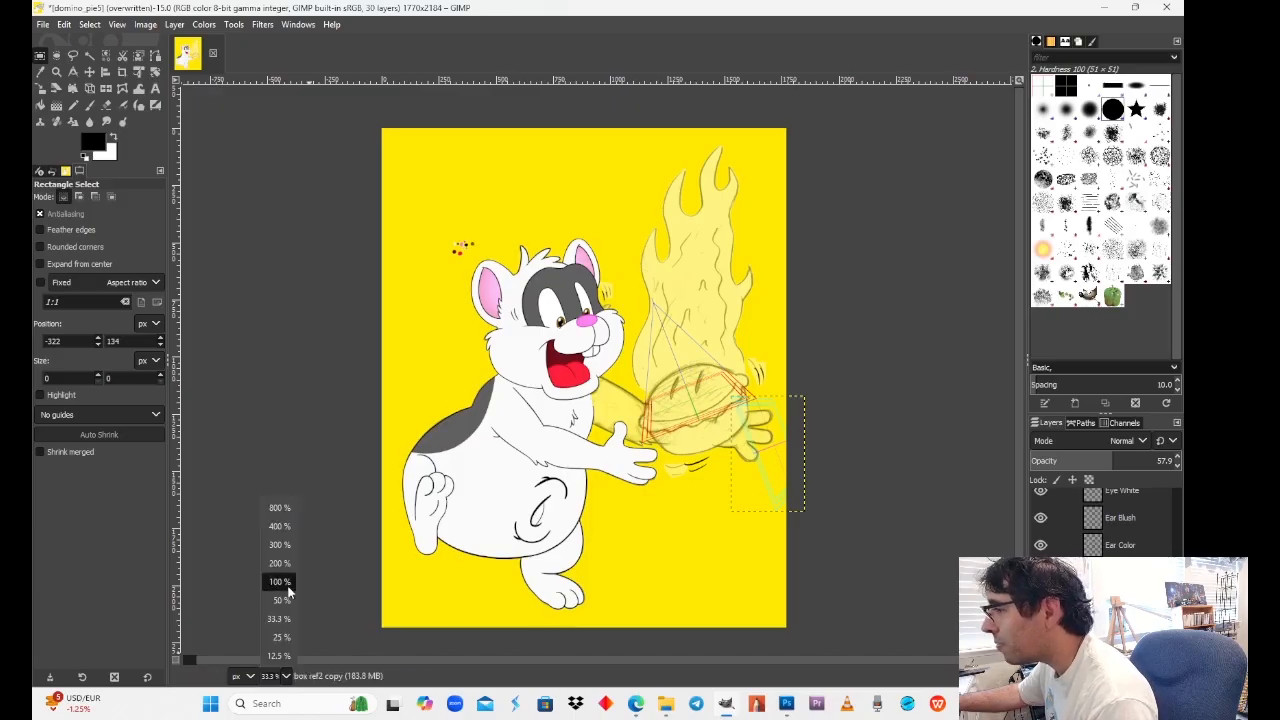
click(905, 631)
scroll(1100, 600, down, 1)
scroll(1110, 610, down, 1)
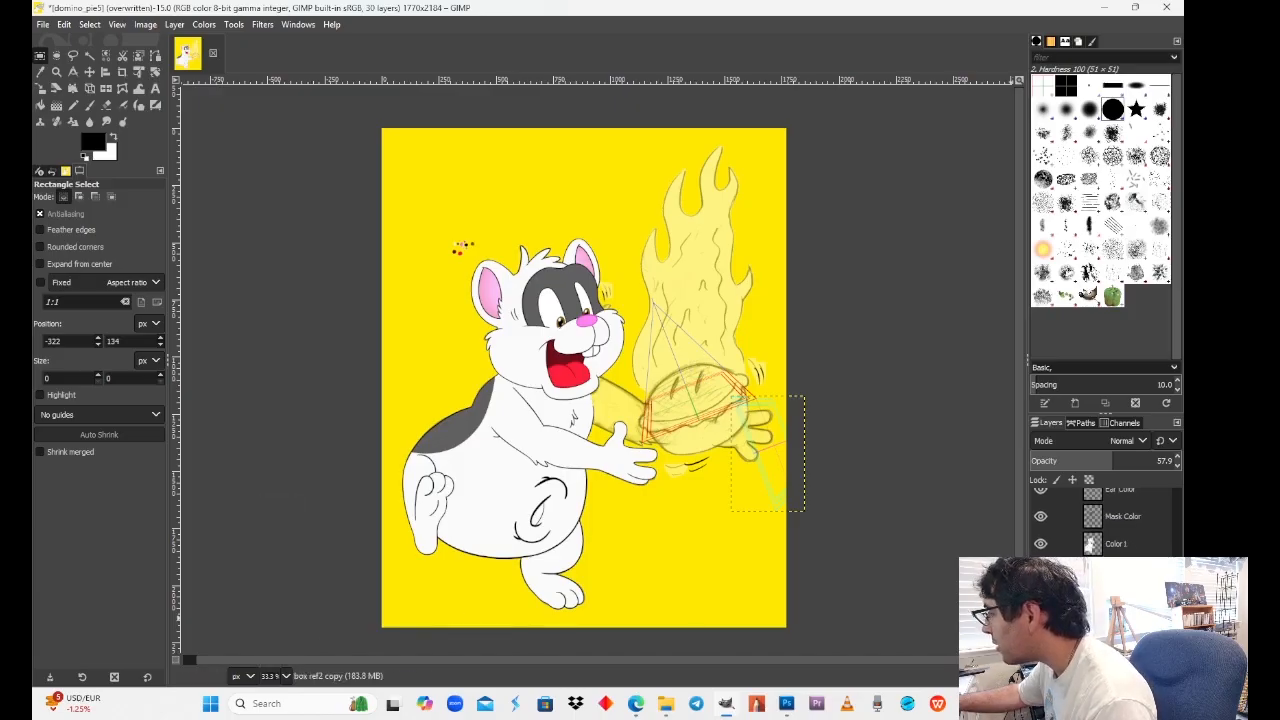
click(1115, 625)
scroll(1110, 610, down, 1)
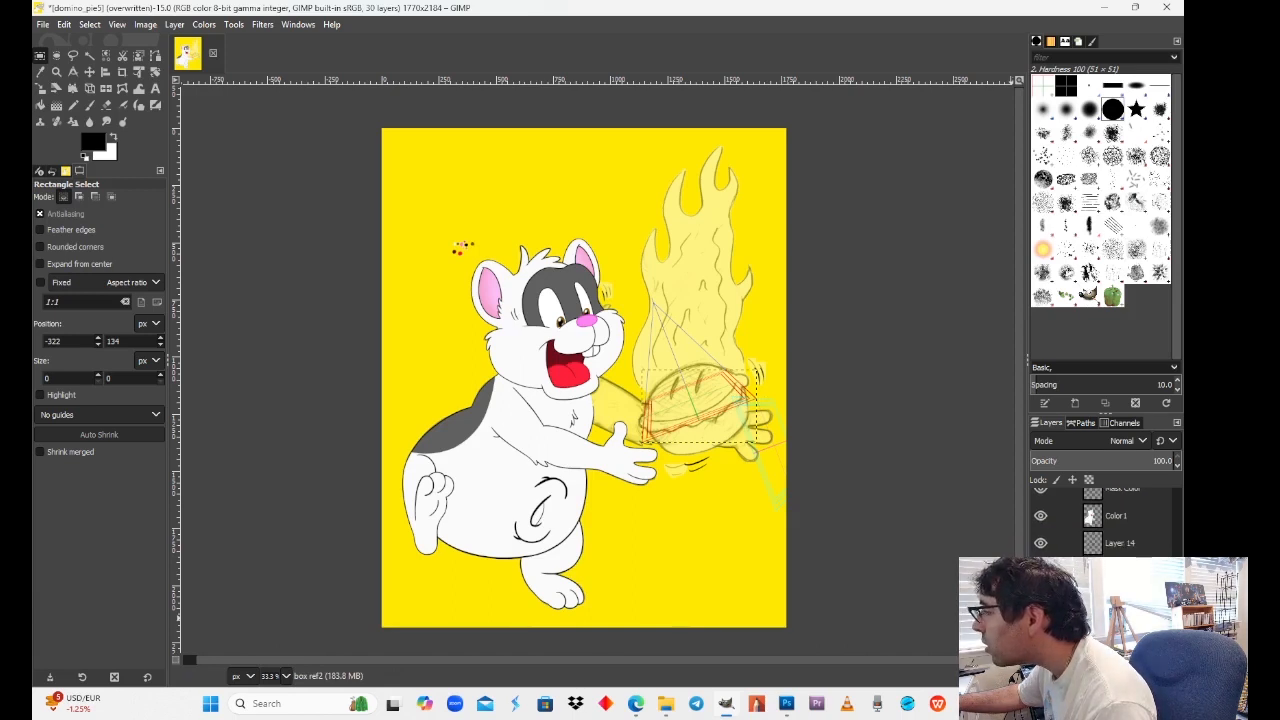
scroll(1110, 520, down, 1)
scroll(1110, 520, down, 1)
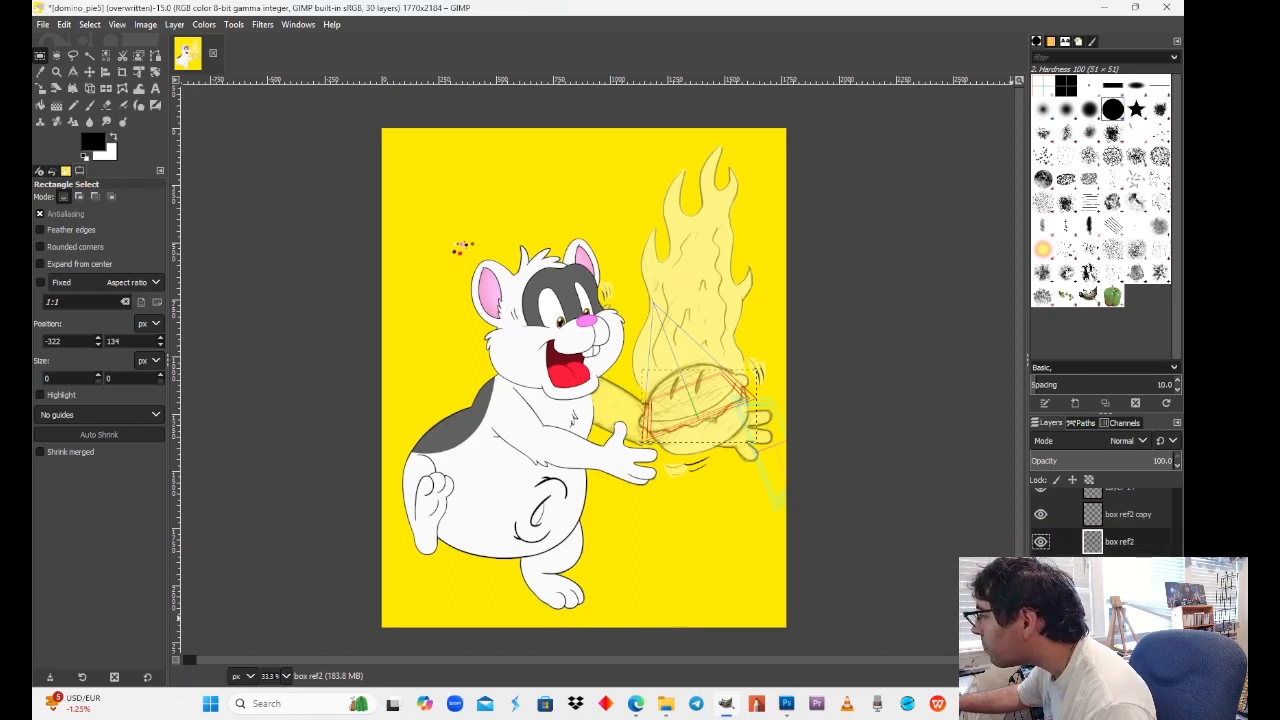
click(1041, 568)
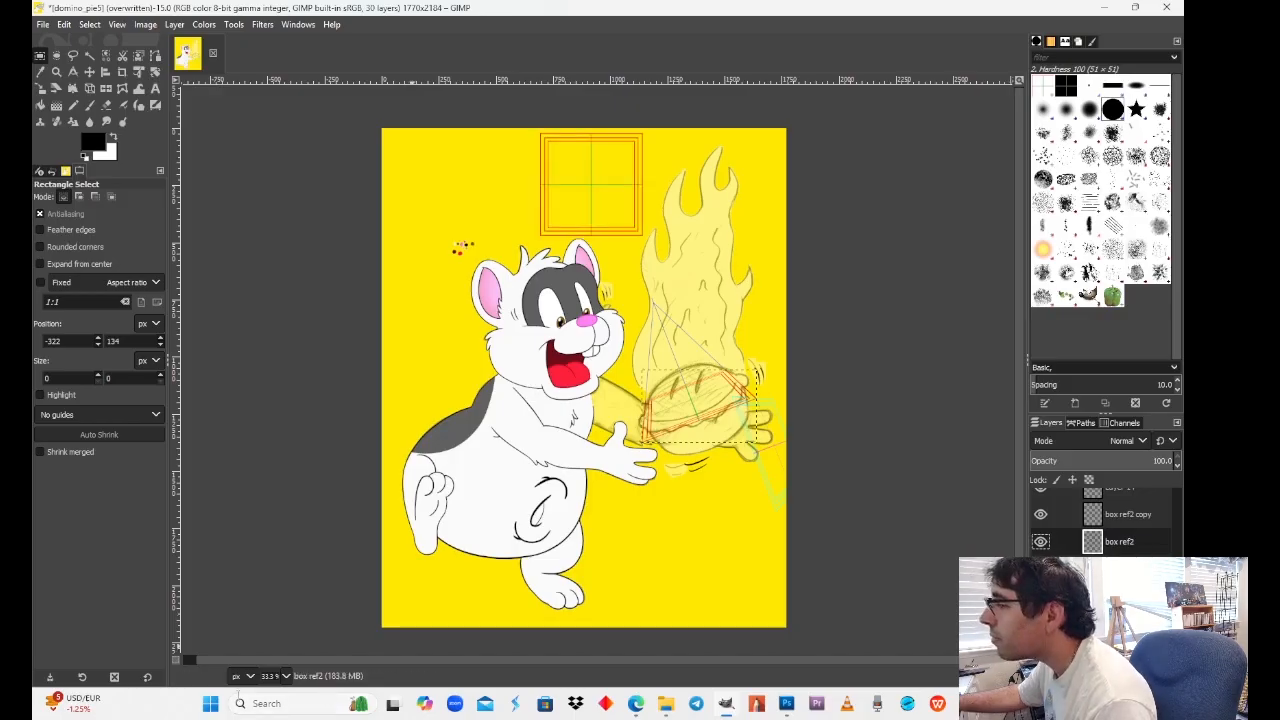
Step: Compare the square box reference with the perspective box around the pie, checking what the box ref2 copy layer contains
click(284, 678)
click(277, 580)
scroll(778, 483, up, 5)
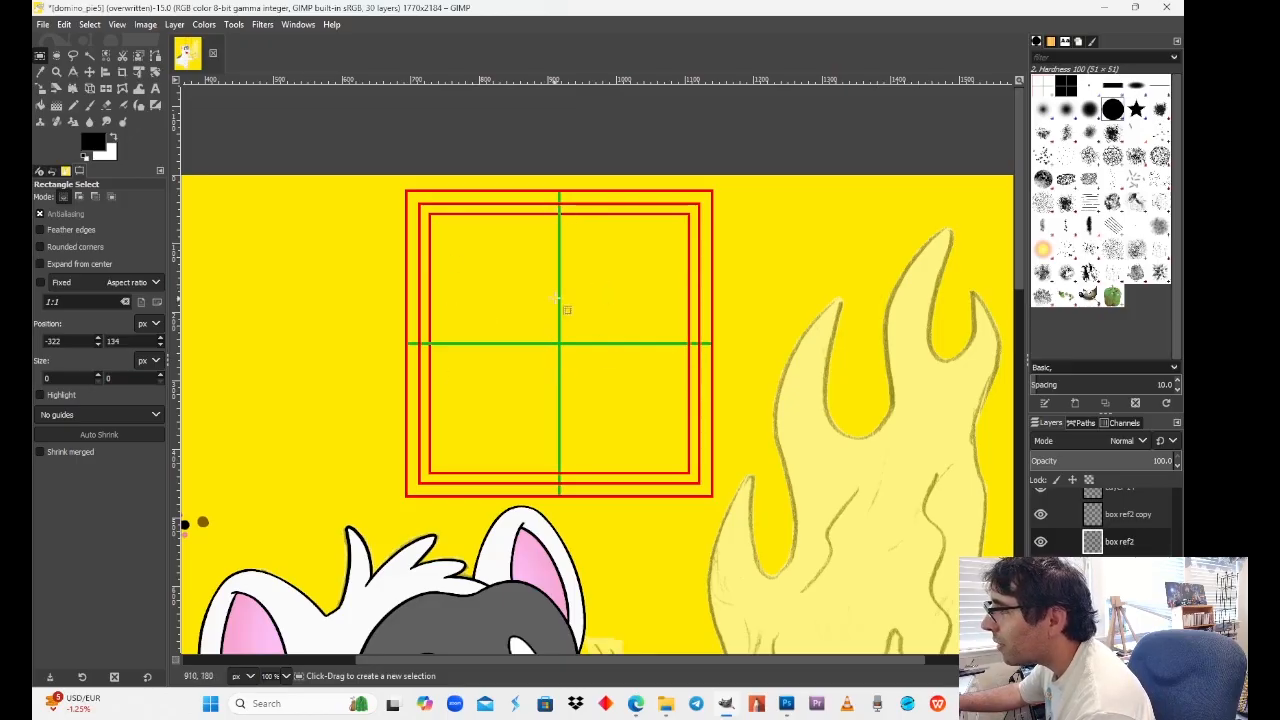
drag(747, 390, 512, 165)
drag(691, 523, 625, 180)
drag(660, 455, 692, 435)
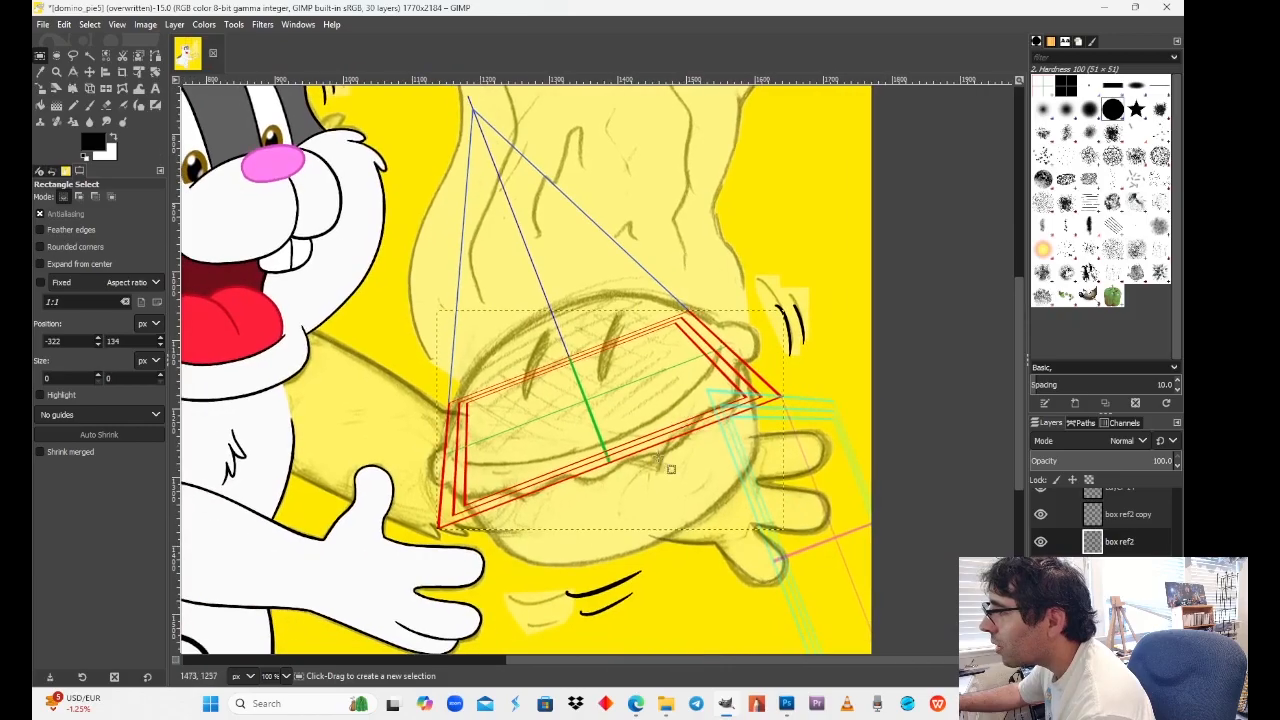
drag(613, 421, 677, 475)
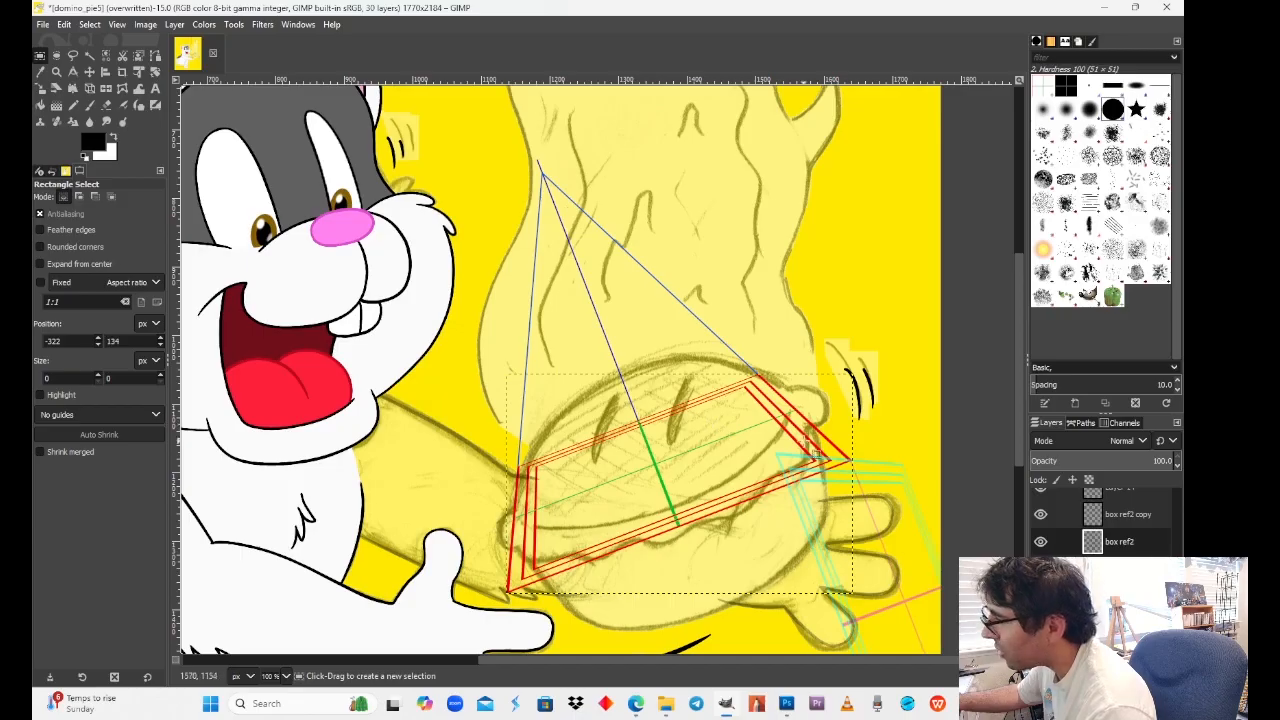
drag(805, 437, 712, 321)
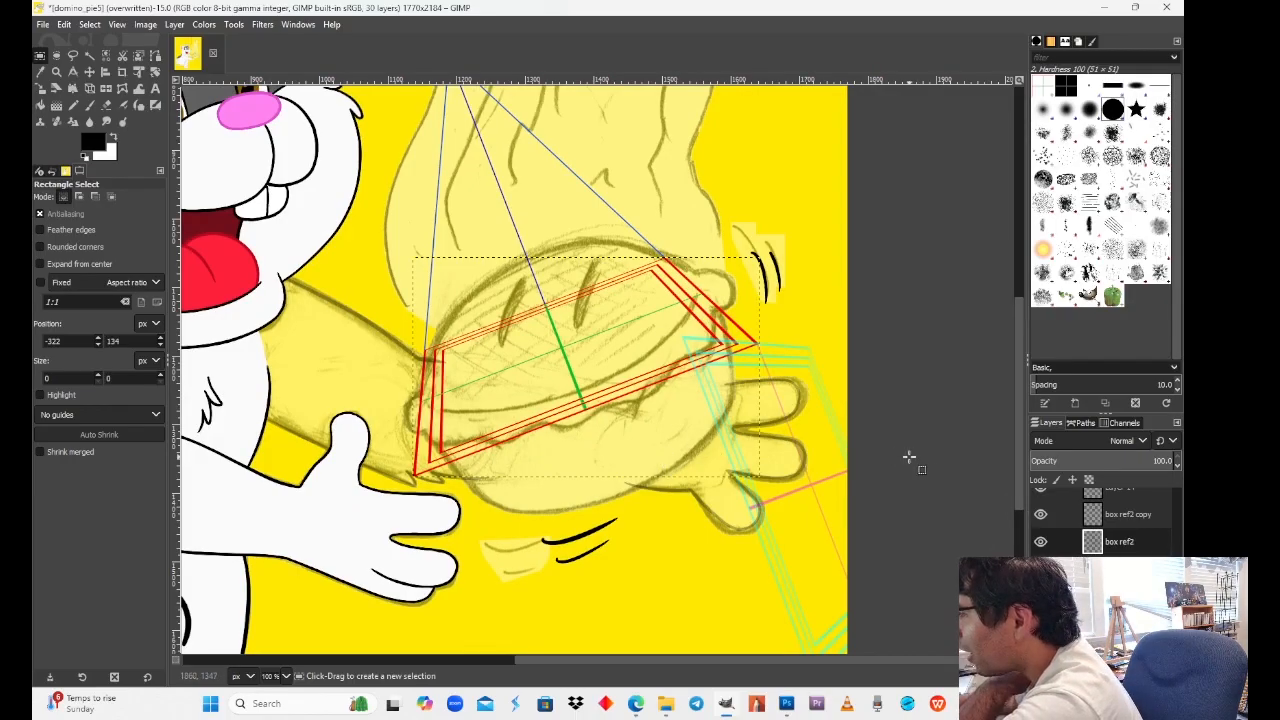
scroll(1109, 551, up, 1)
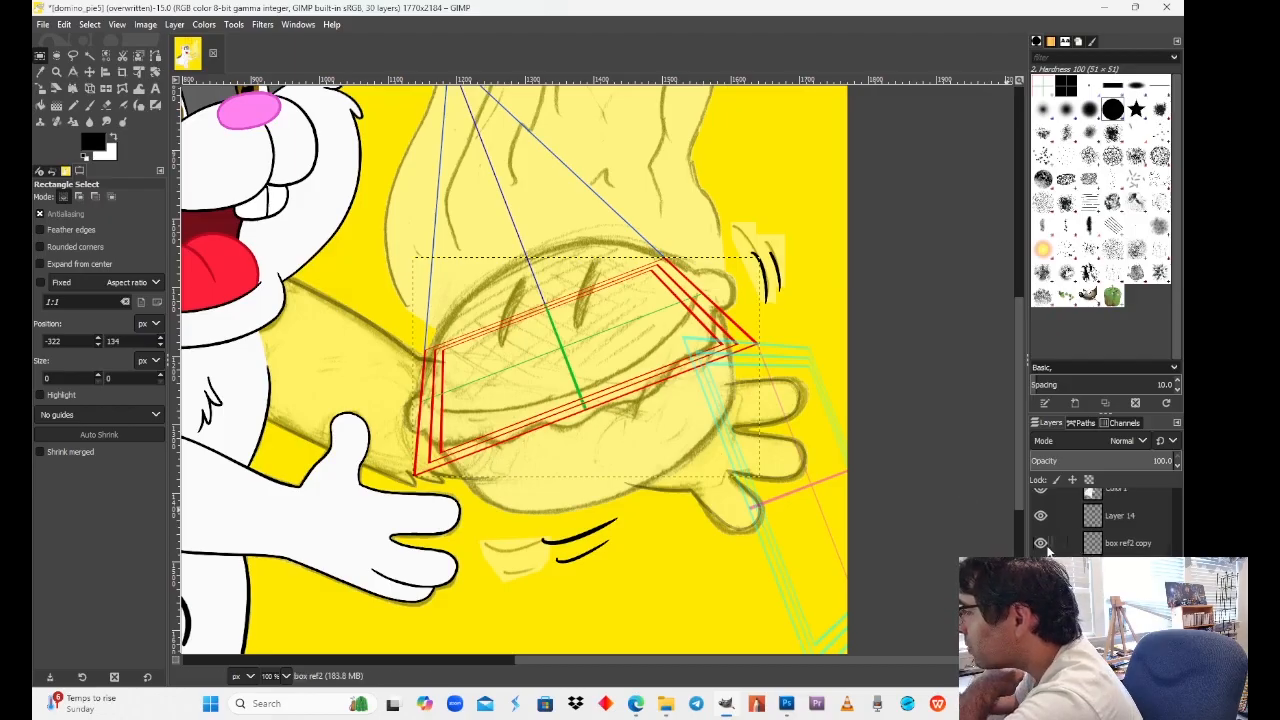
click(1039, 545)
click(1039, 545)
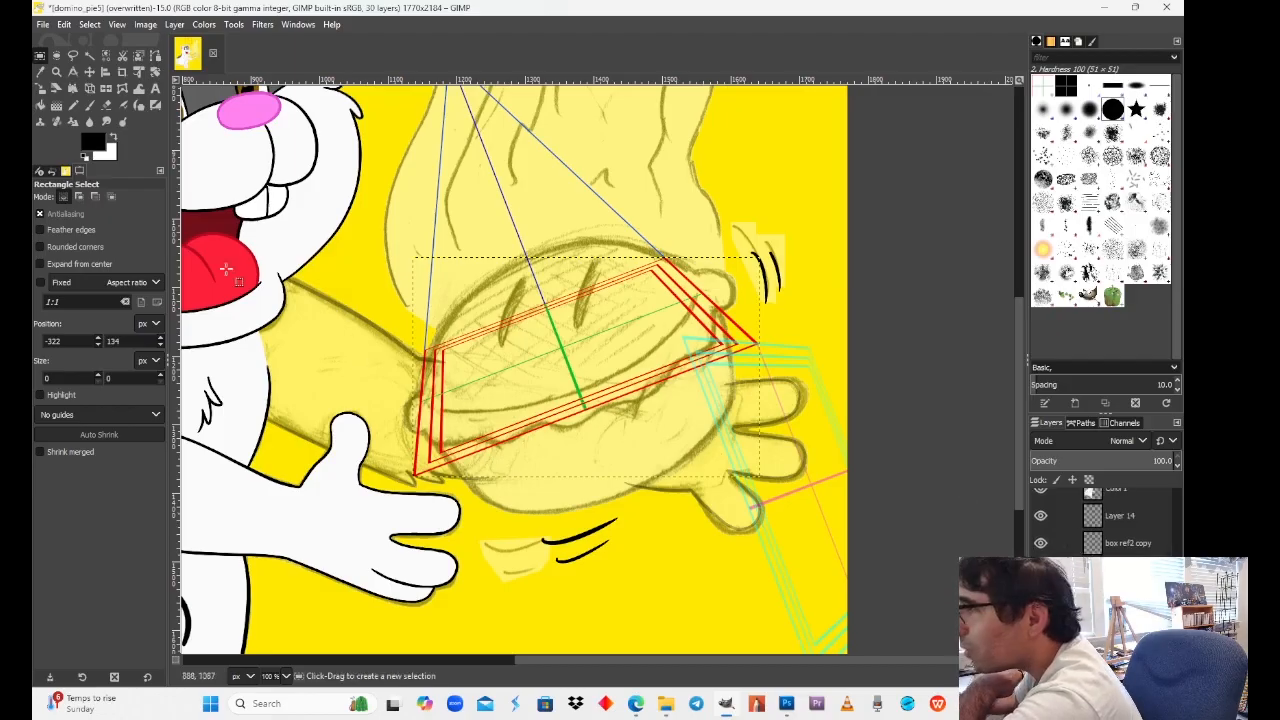
Step: Set the foreground color to a bright blue
click(99, 150)
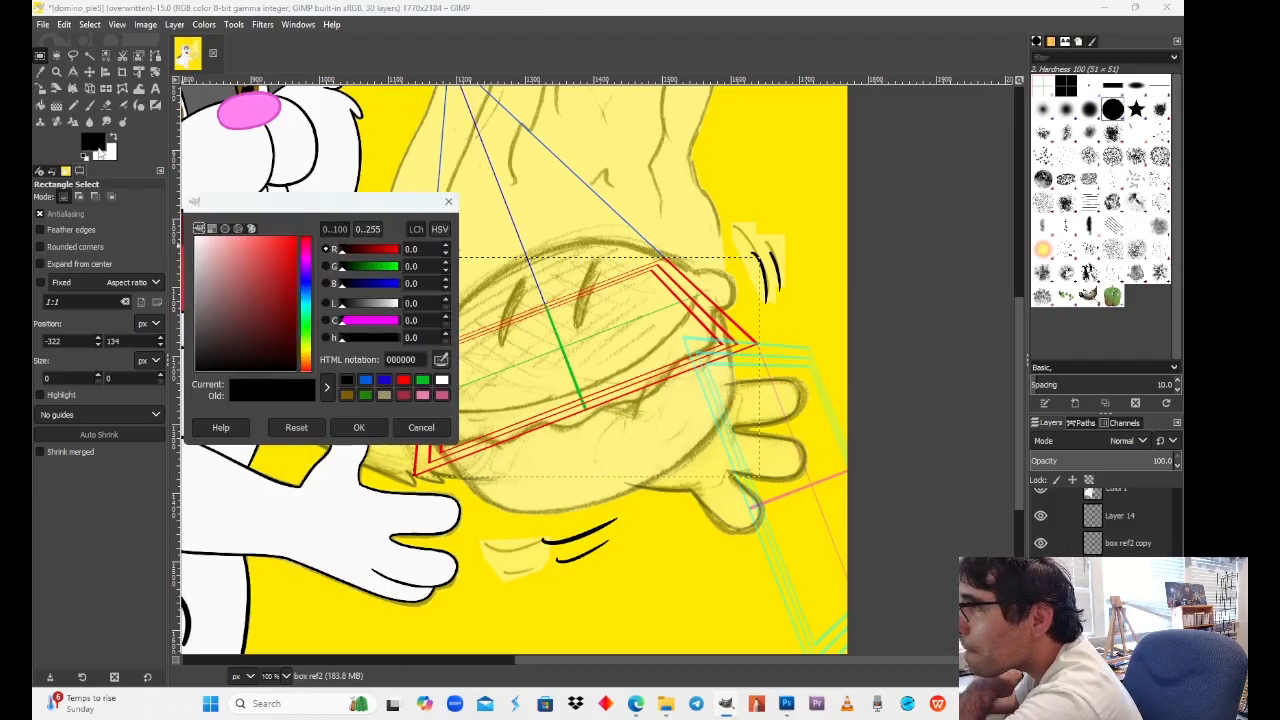
click(304, 284)
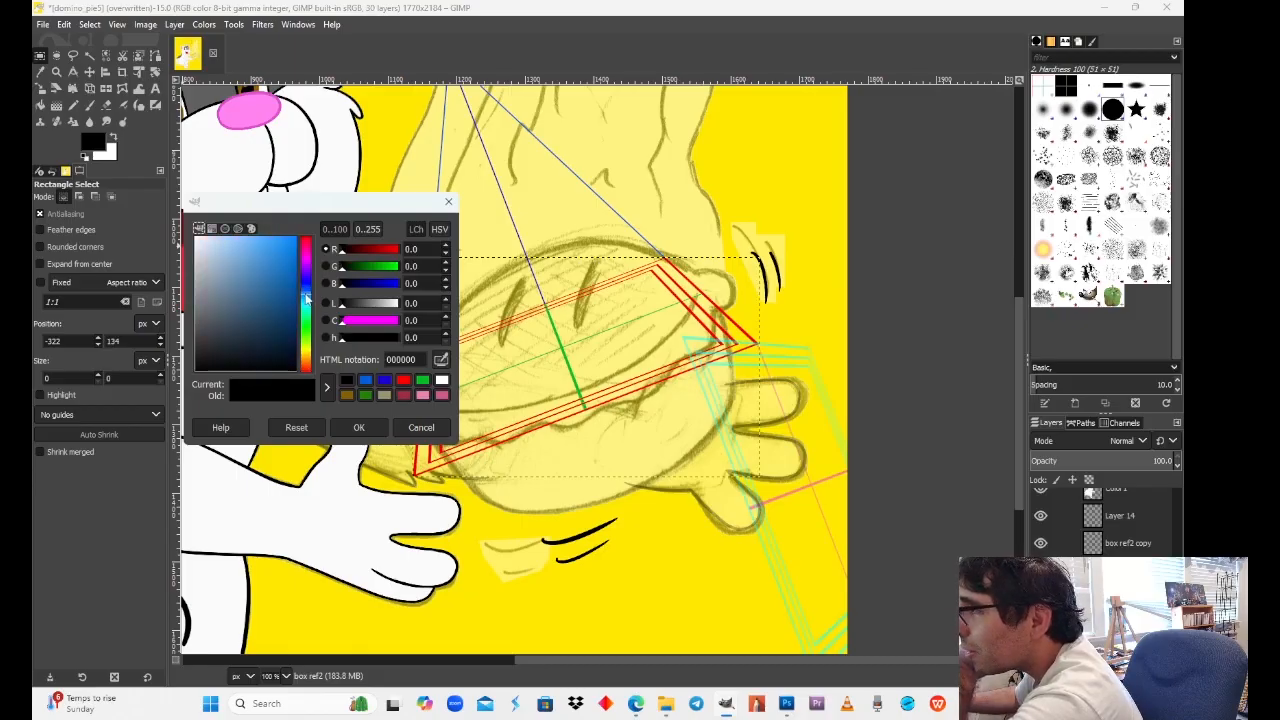
click(276, 286)
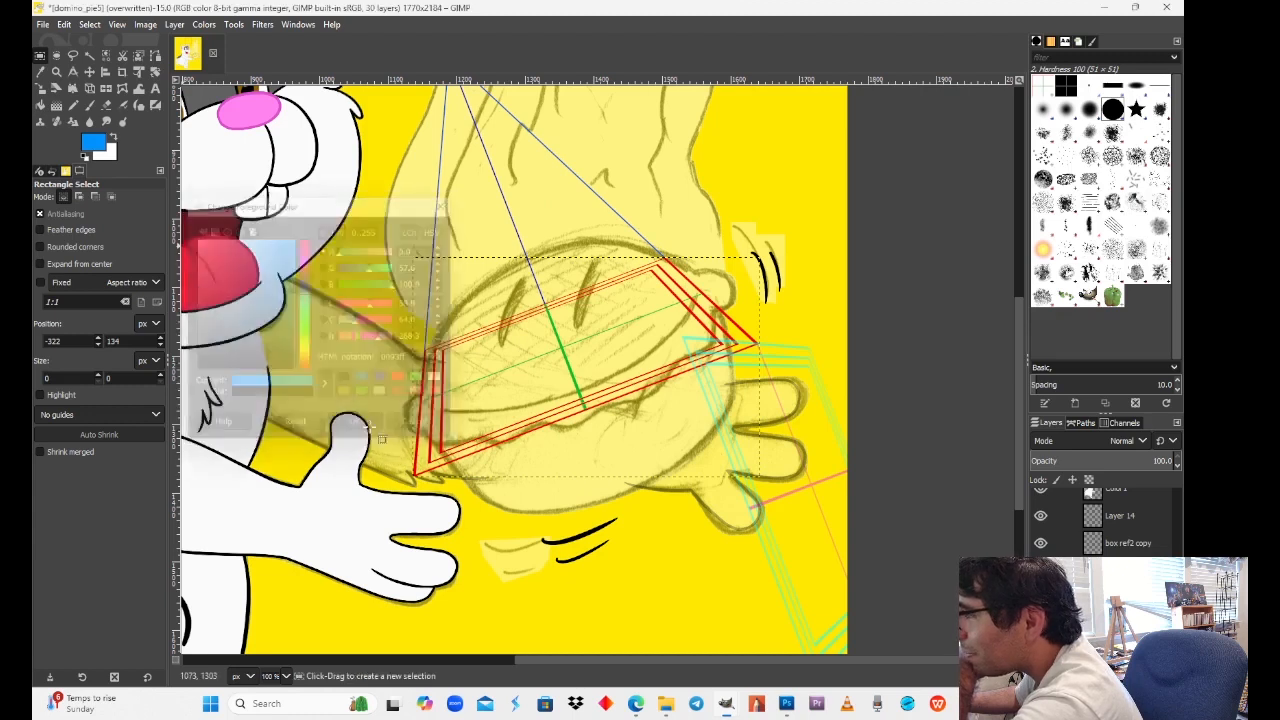
click(359, 427)
Step: Draw a straight path from the red box's outer right corner down to the crossing of the two pink guide lines
click(155, 57)
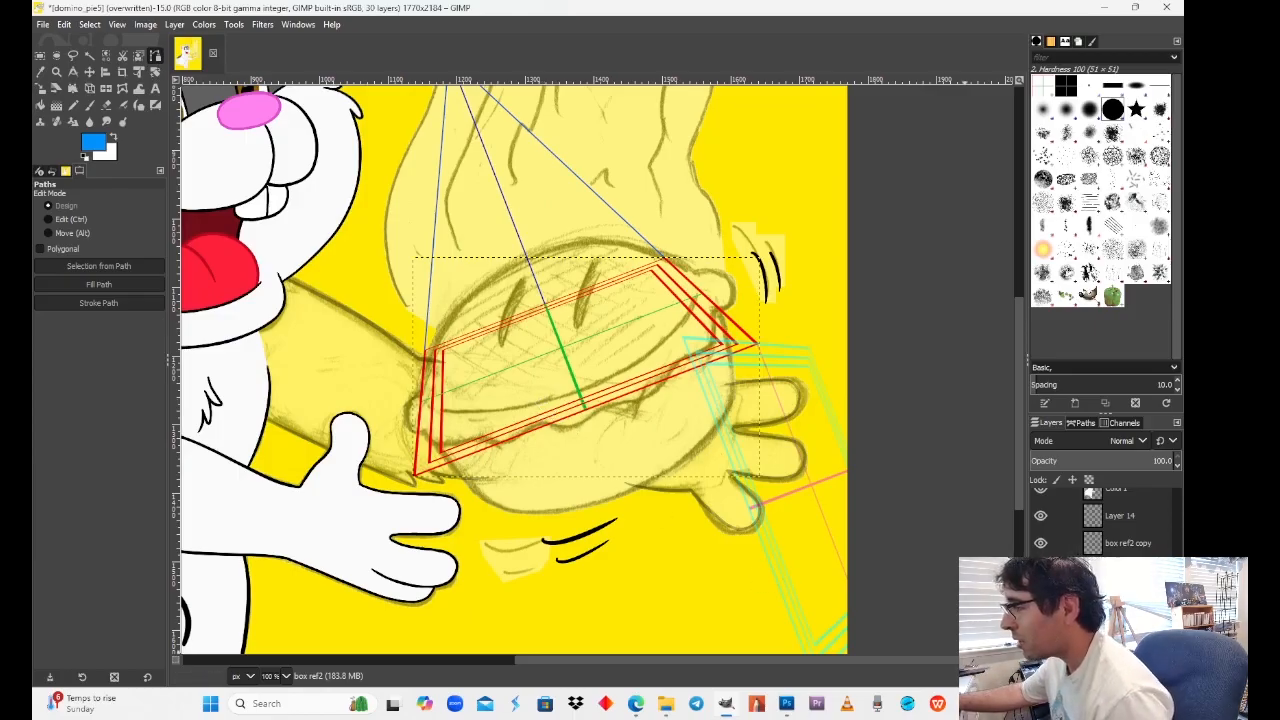
click(877, 703)
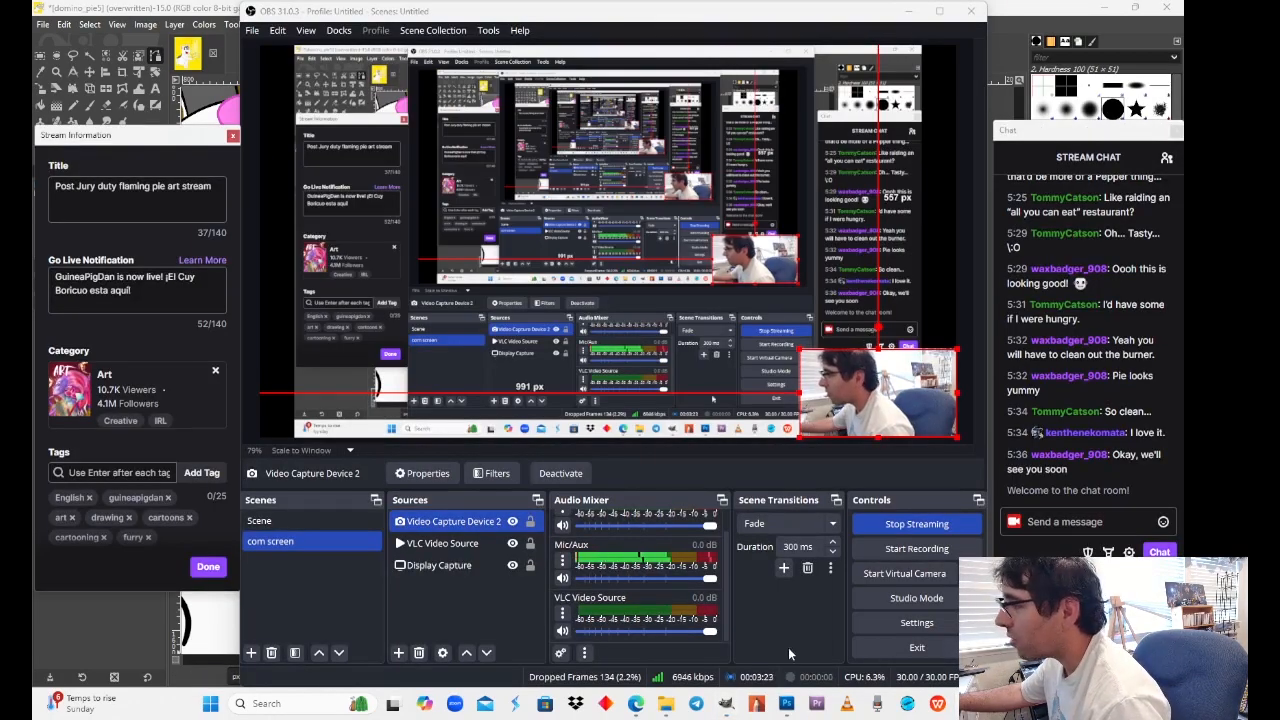
click(727, 703)
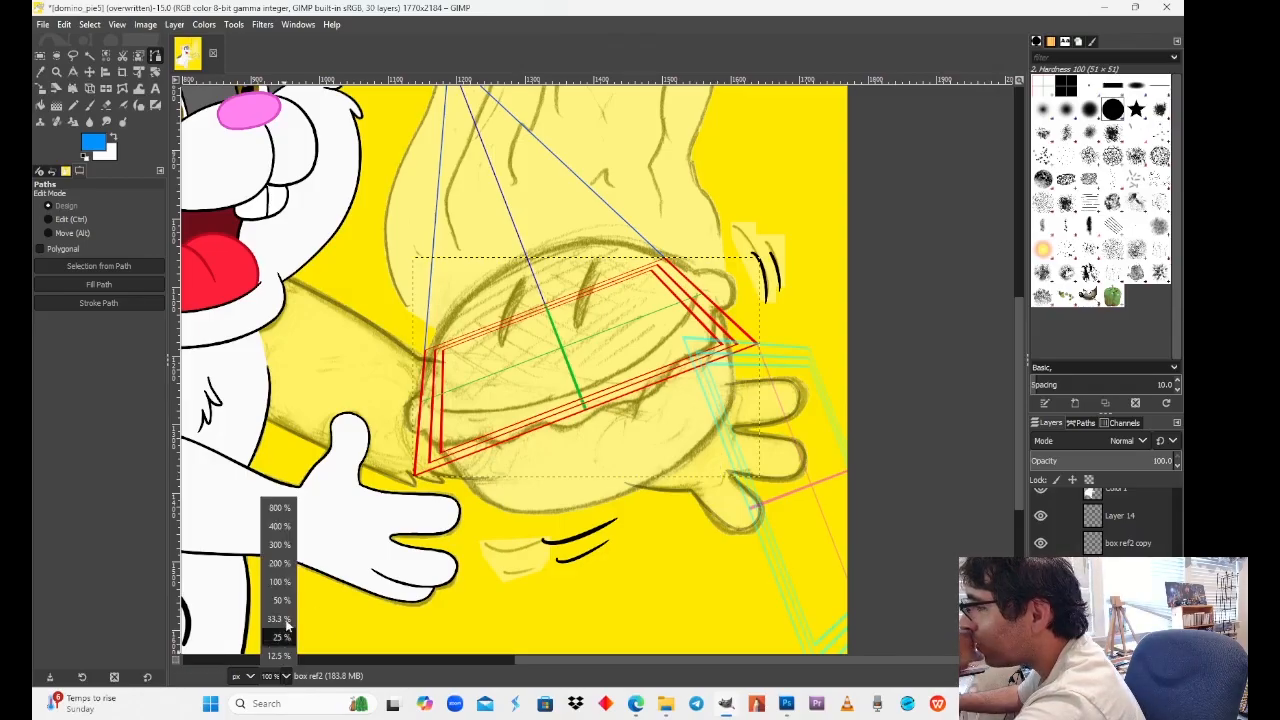
click(279, 545)
drag(805, 476, 620, 487)
drag(937, 467, 696, 484)
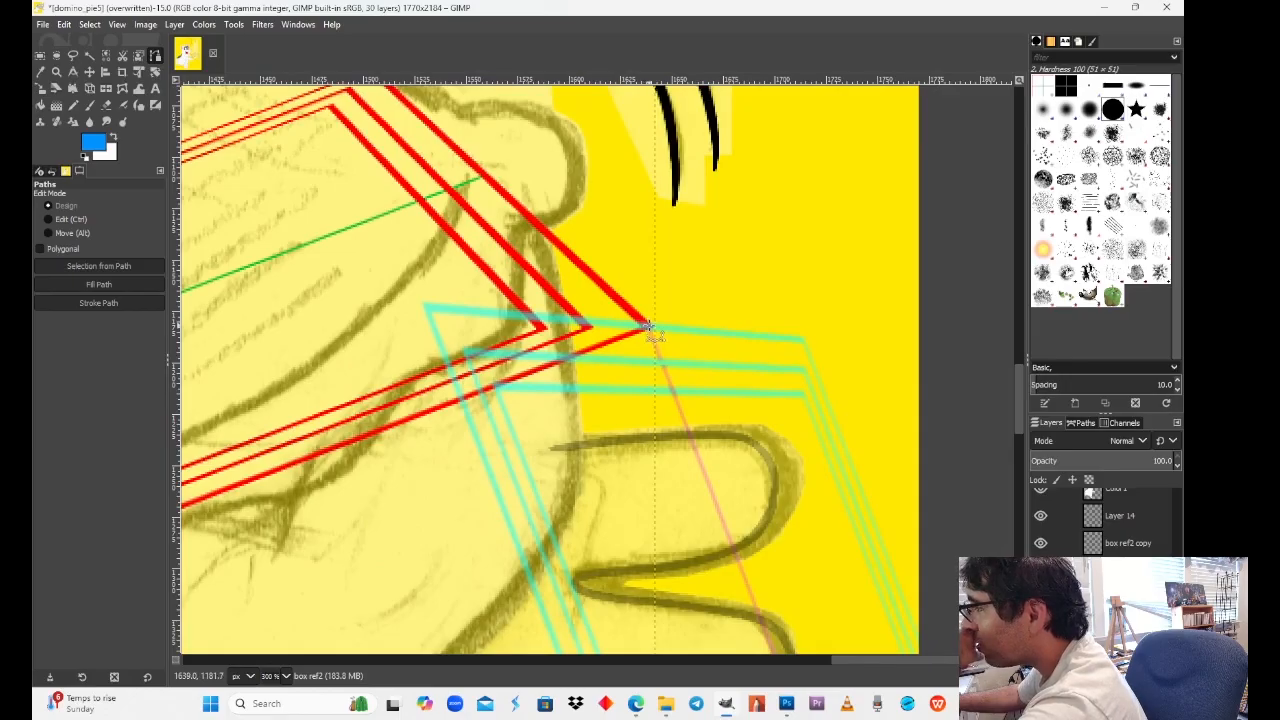
scroll(750, 495, down, 5)
scroll(750, 495, right, 3)
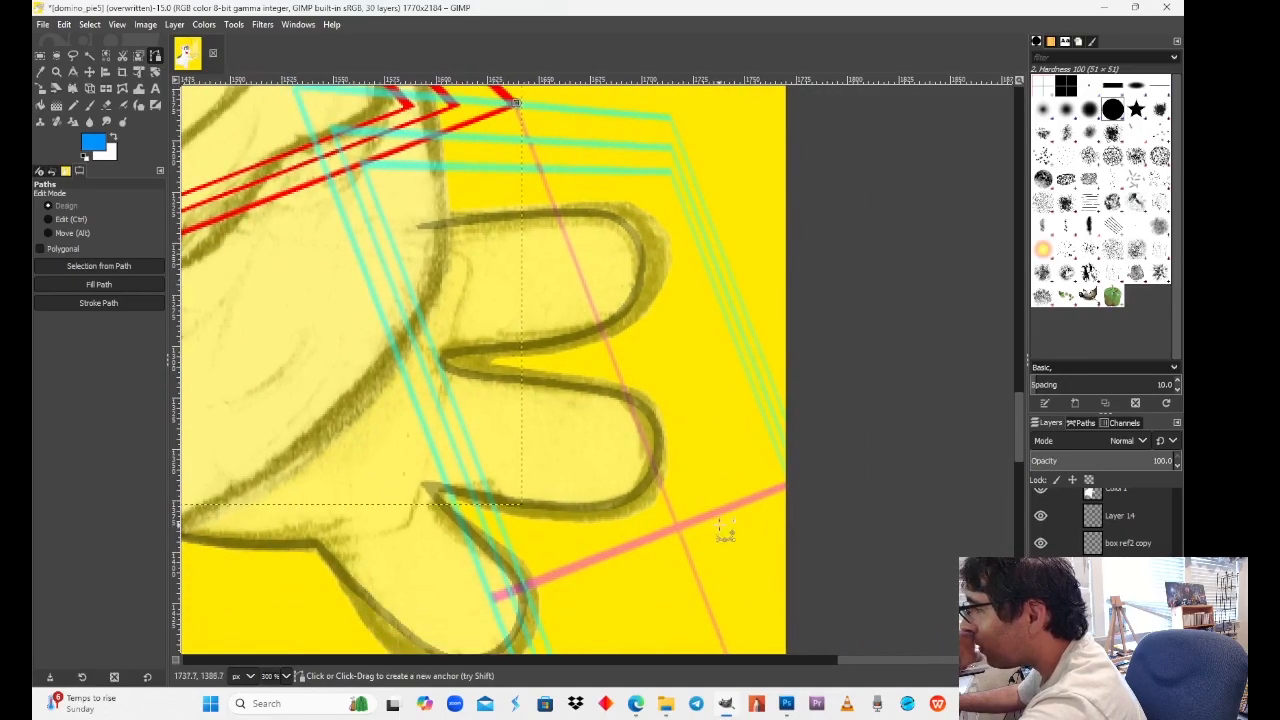
click(678, 527)
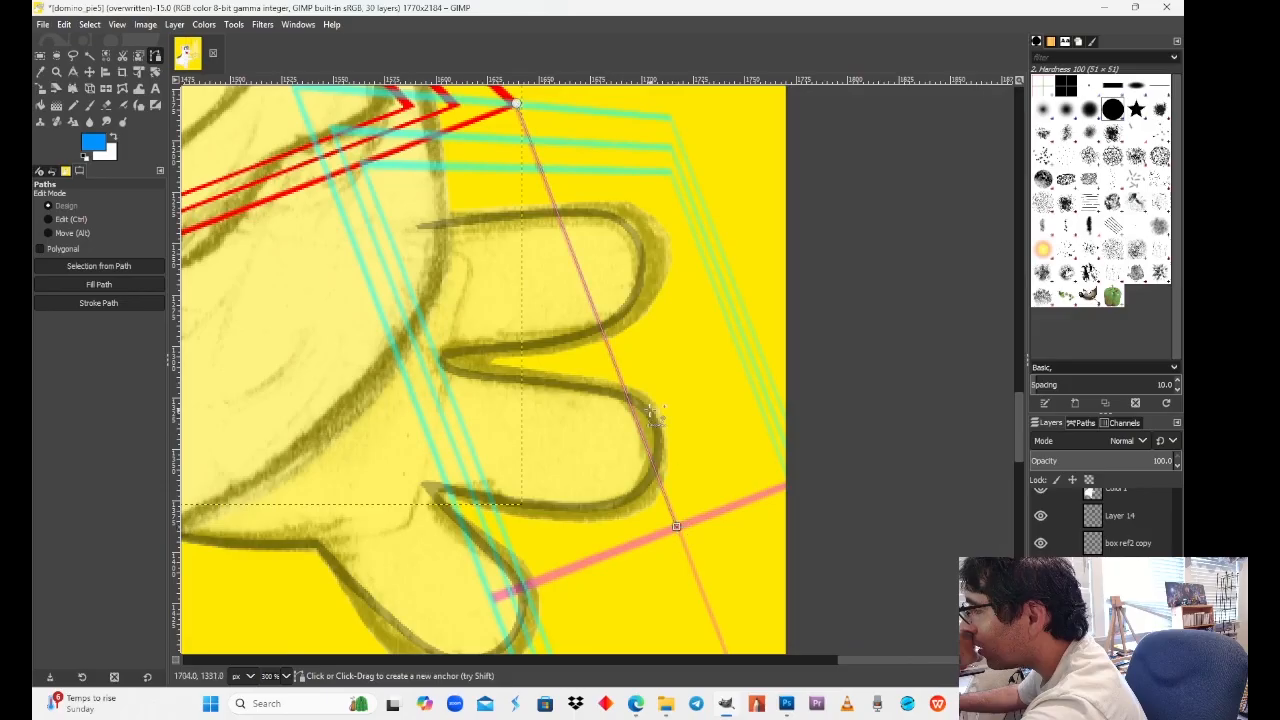
scroll(690, 450, up, 2)
scroll(690, 450, left, 1)
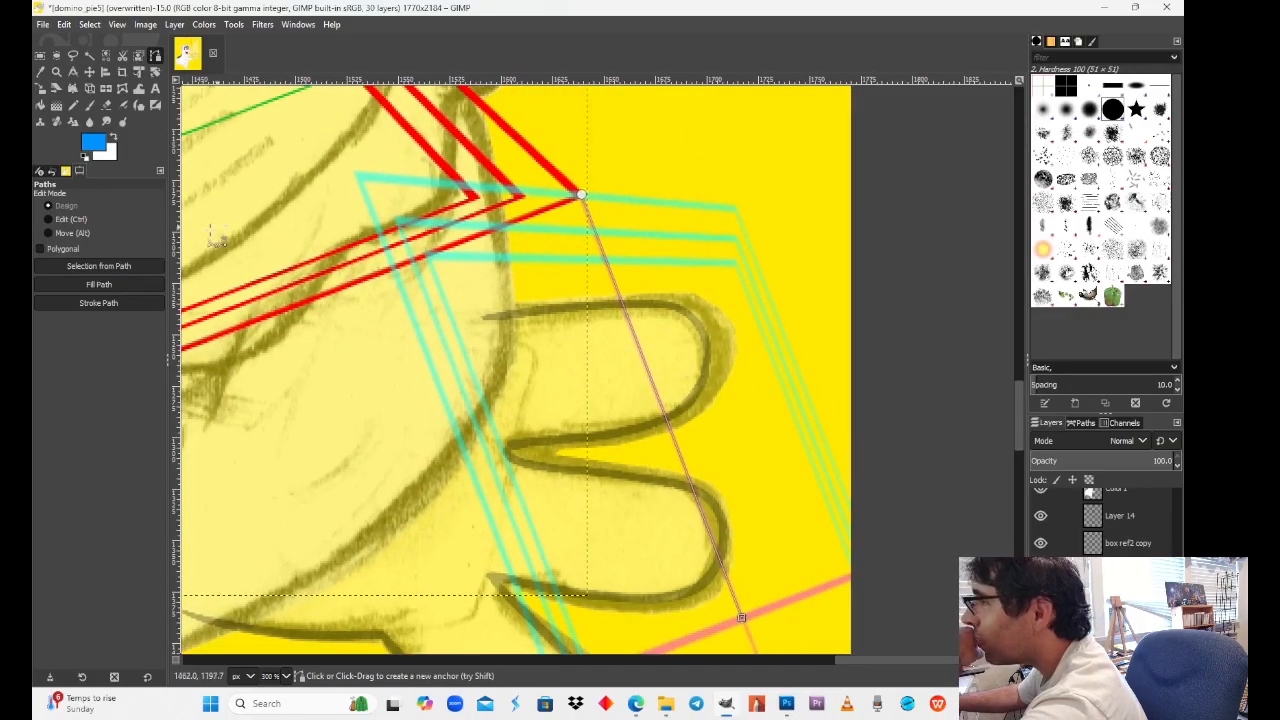
Step: Create a new layer named "box lines" and stroke the path on it with a 2 px solid line
click(98, 302)
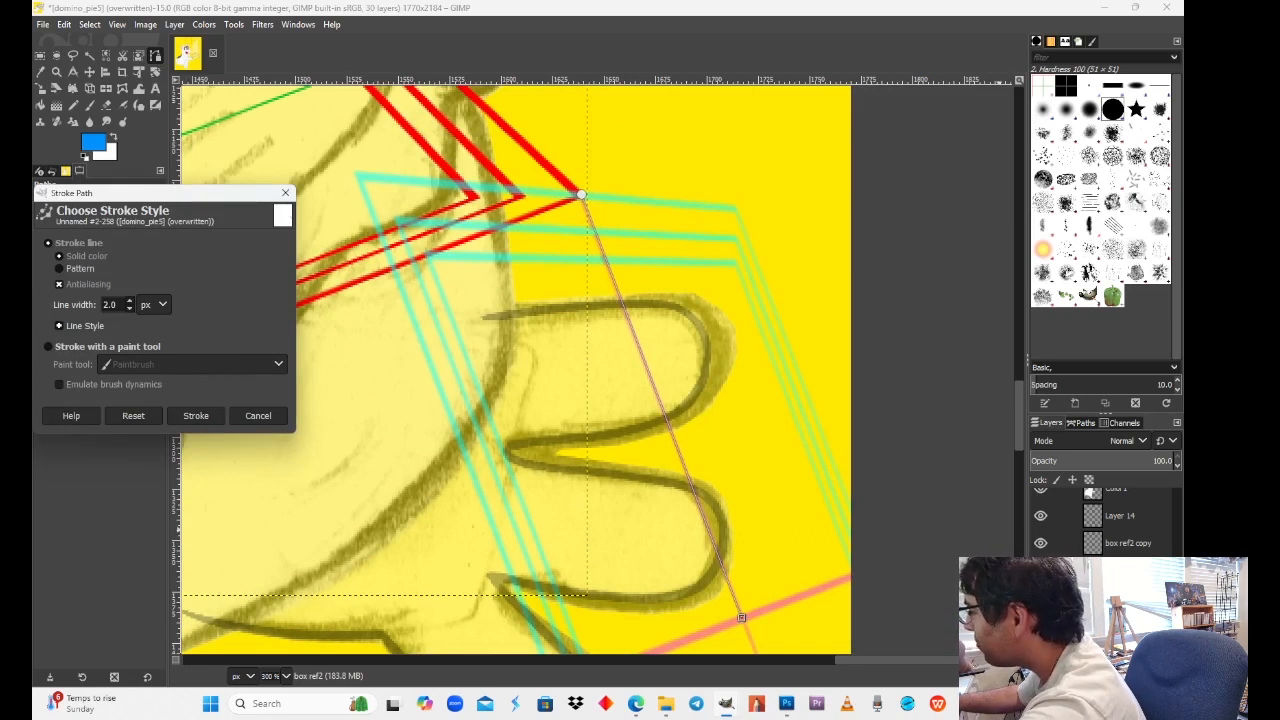
key(shift+ctrl+n)
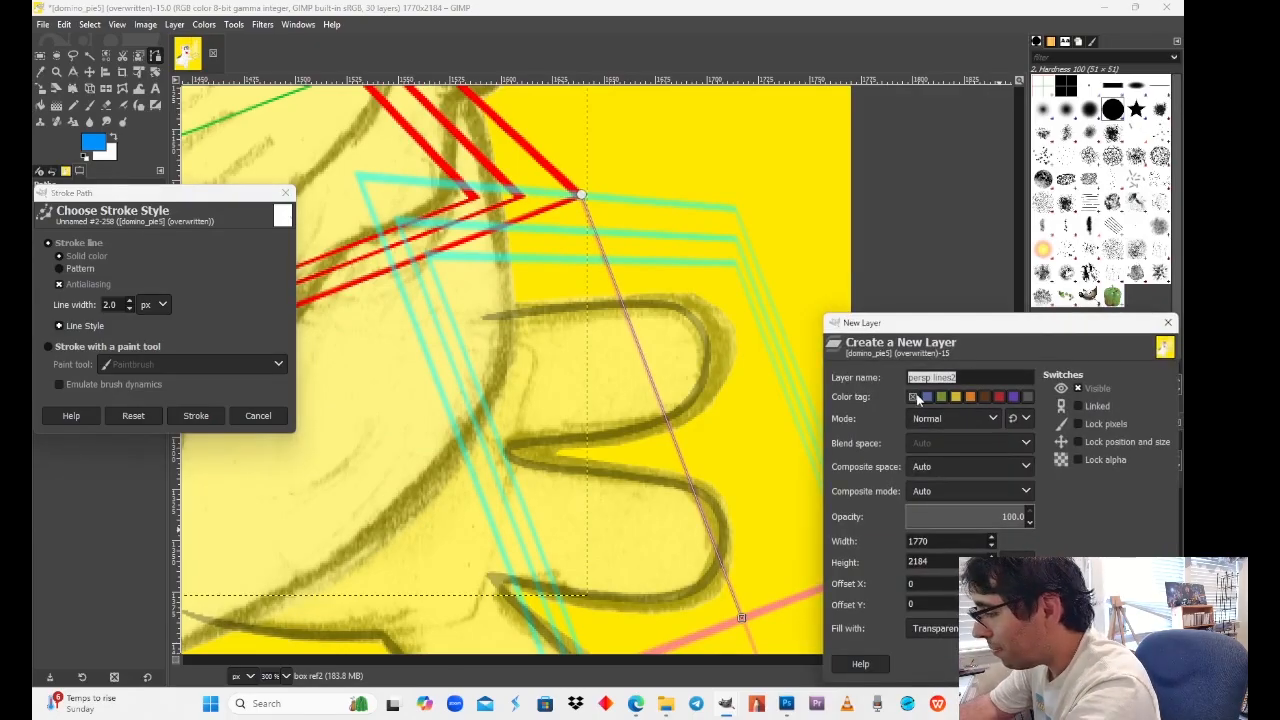
key(BackSpace)
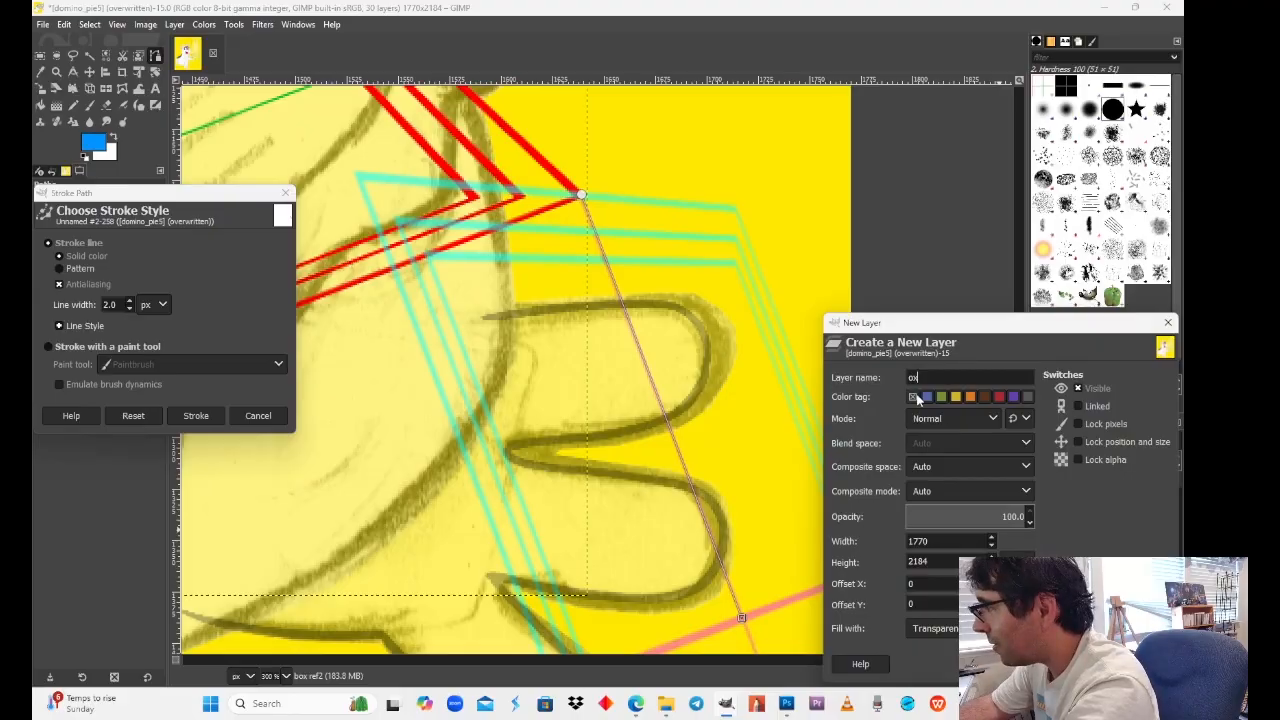
text(box lines)
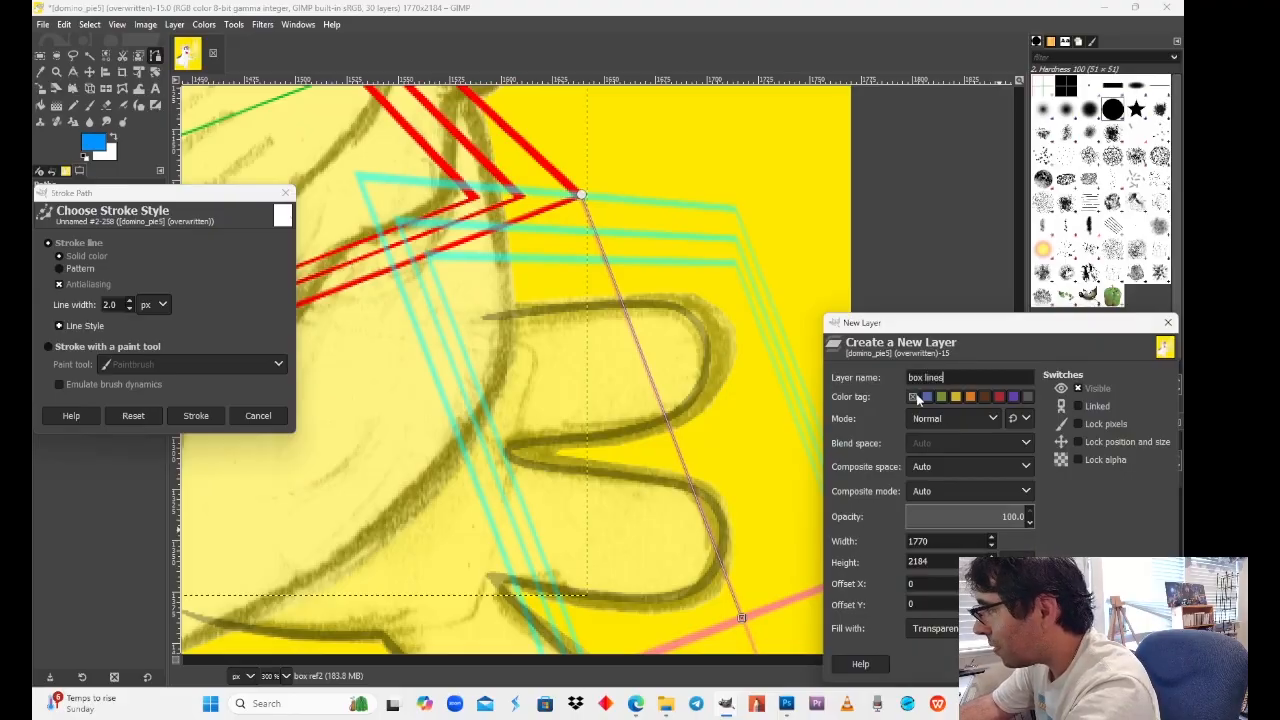
key(Return)
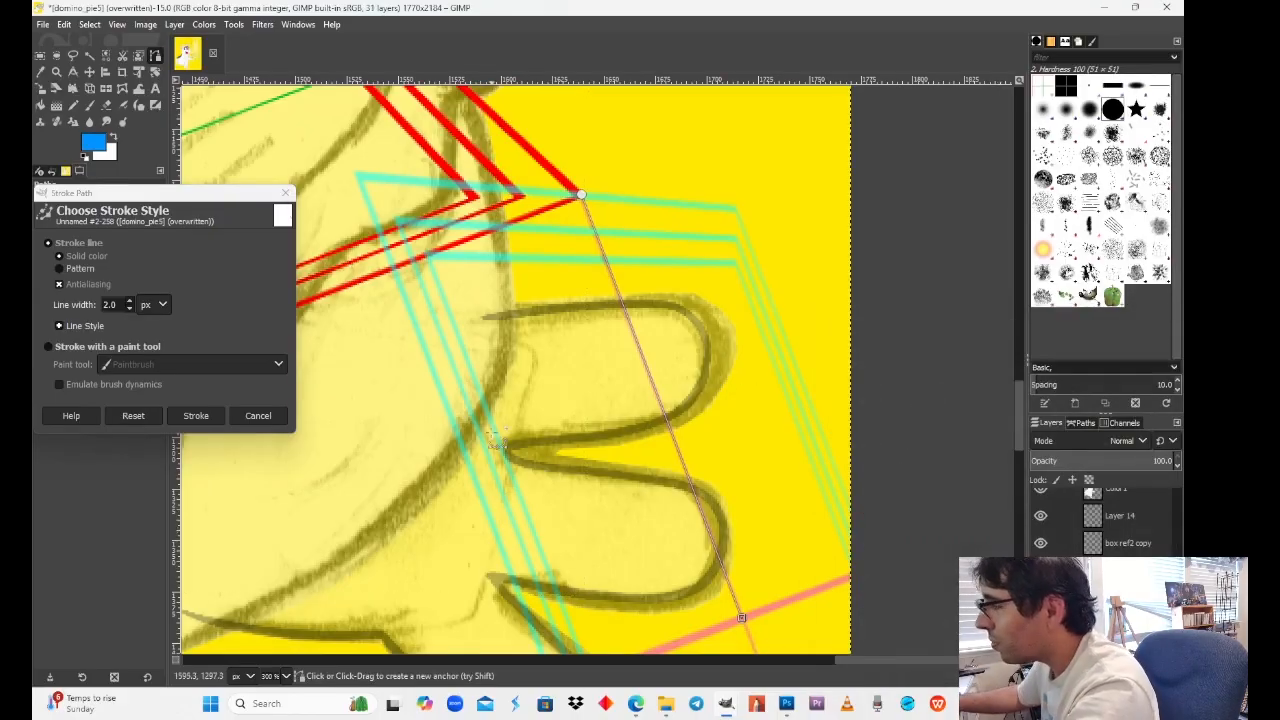
click(196, 416)
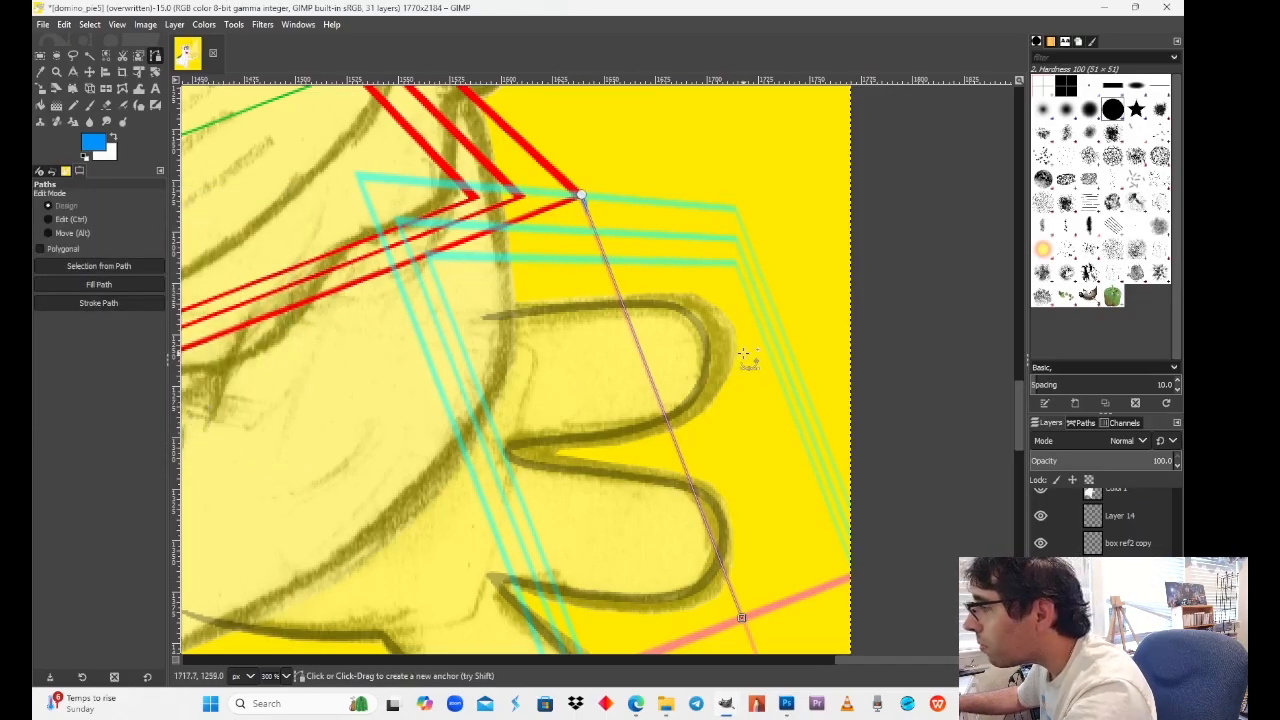
Step: Try to isolate the short blue stroke at the red box's outer right corner with a rectangular selection
key(r)
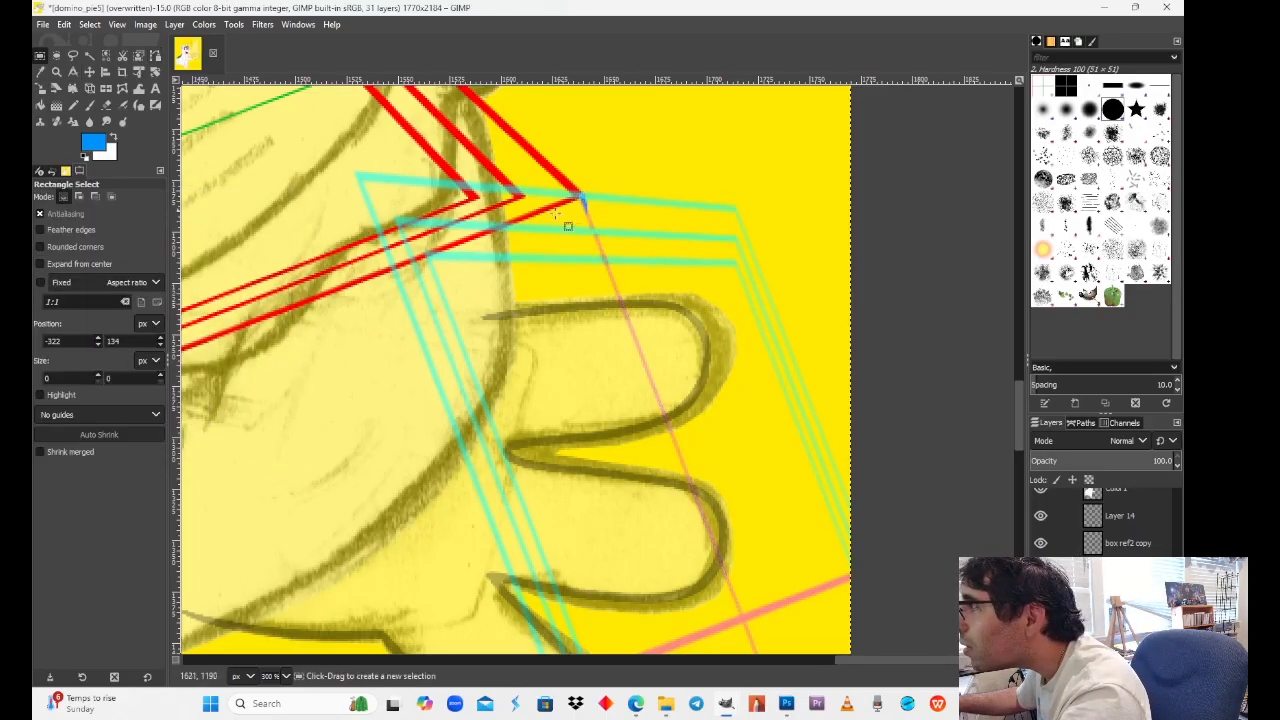
drag(521, 148, 793, 662)
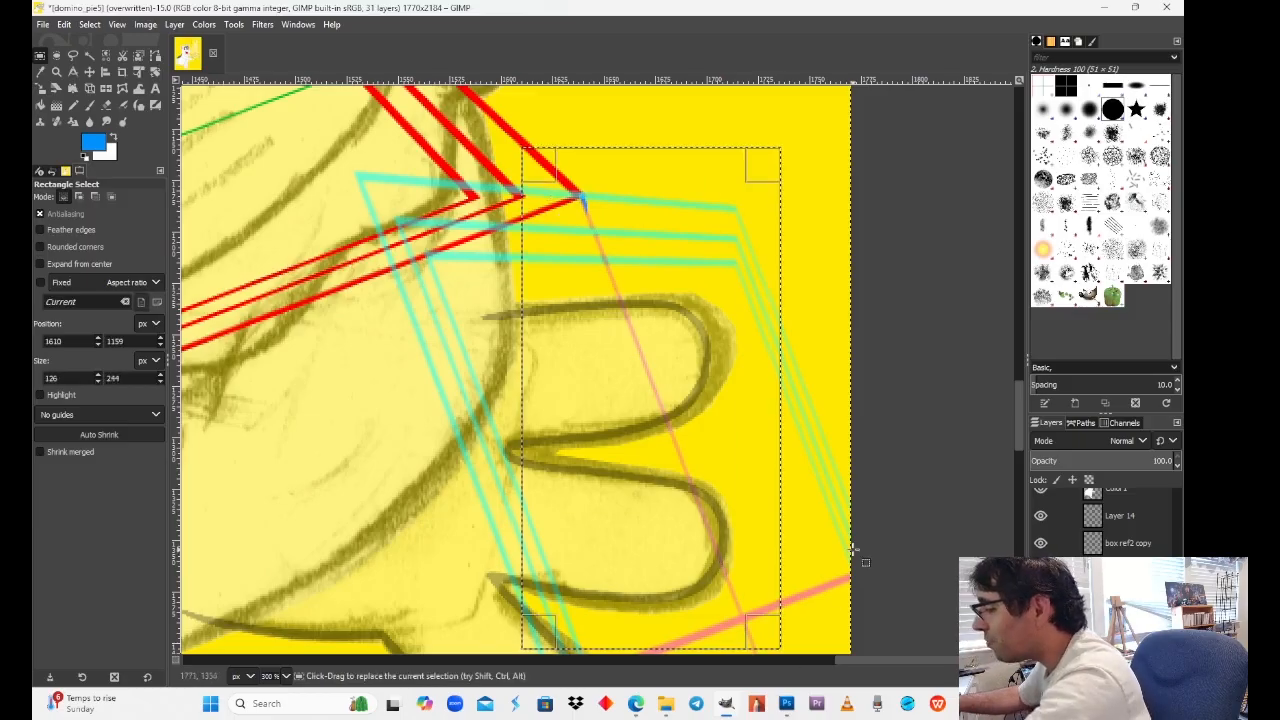
click(949, 421)
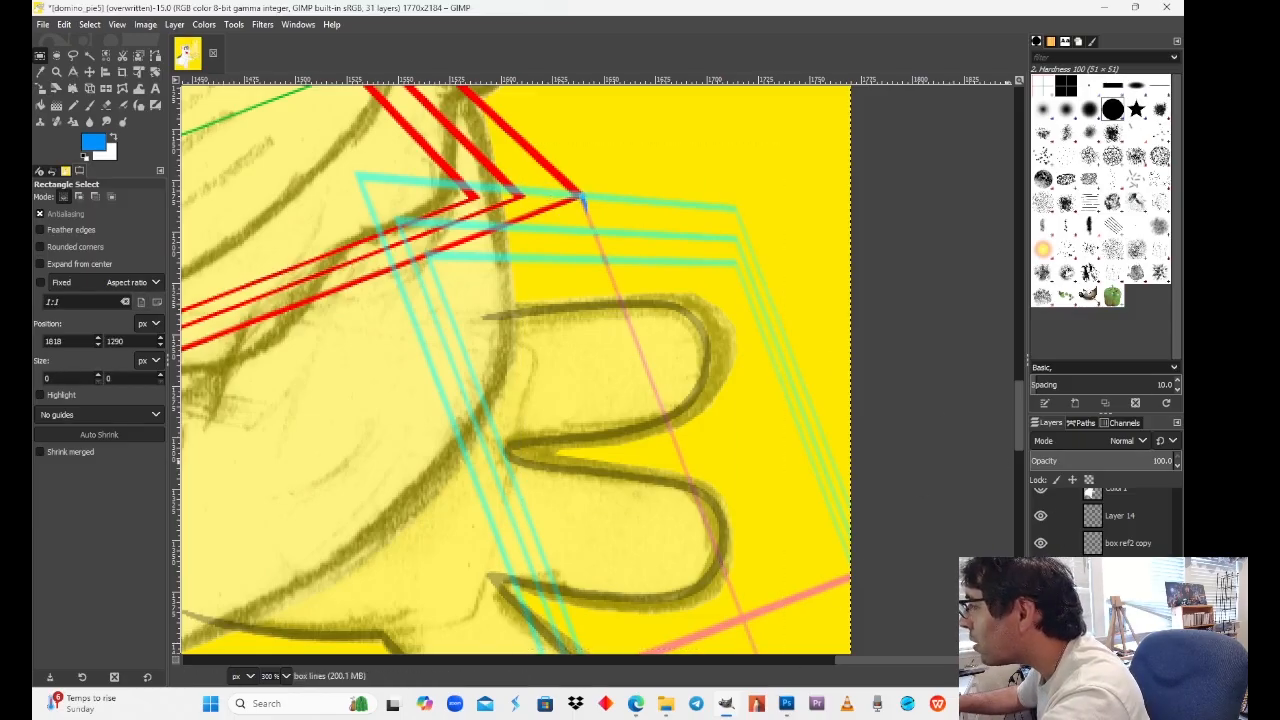
scroll(729, 491, up, 5)
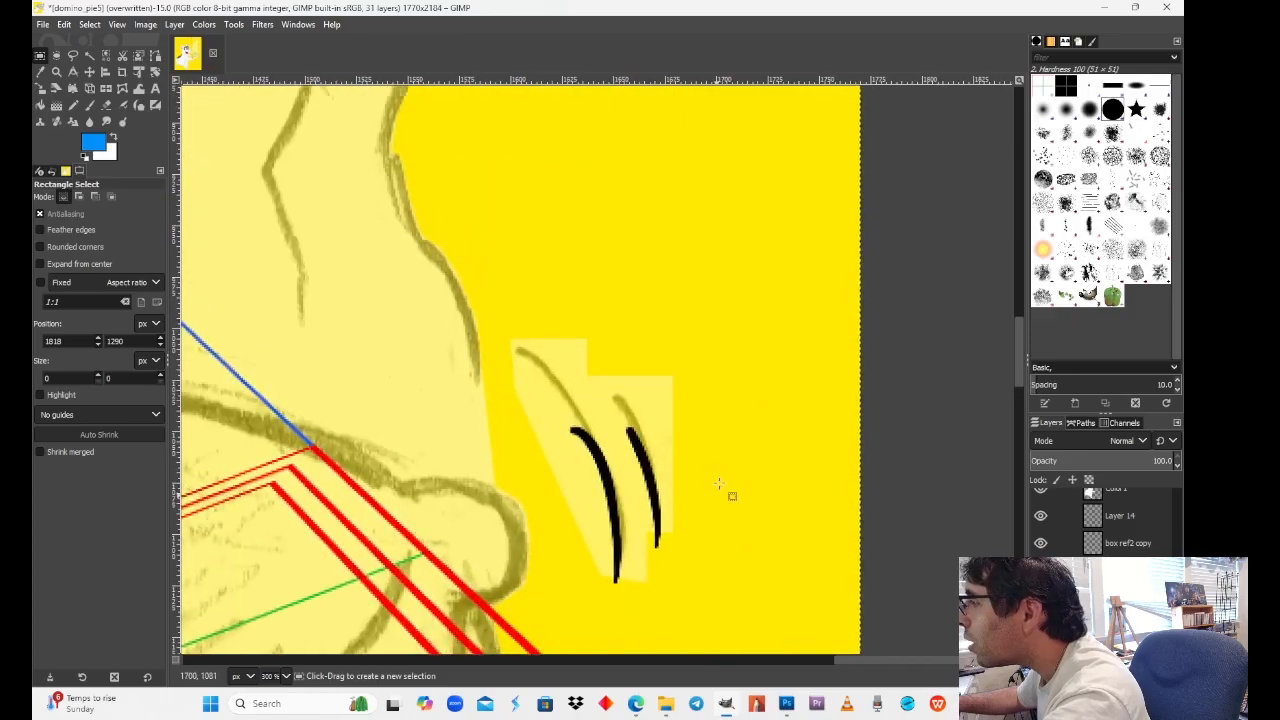
scroll(720, 152, down, 4)
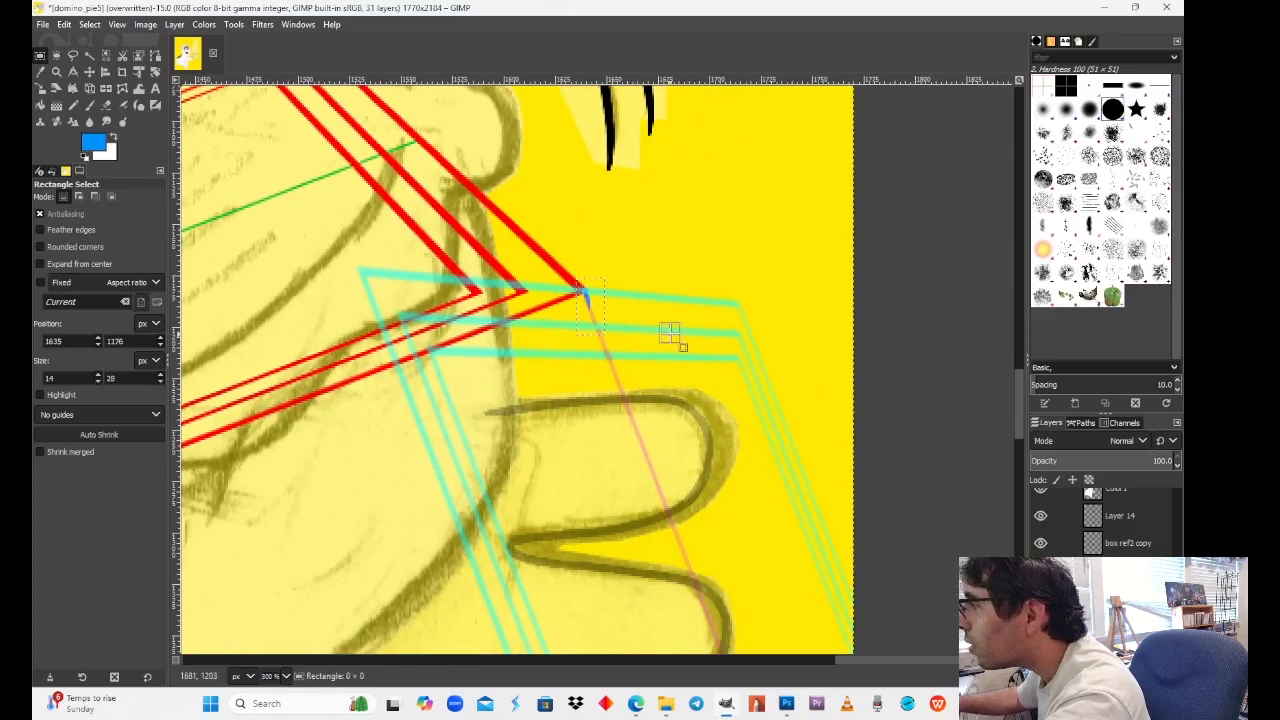
key(ctrl+z)
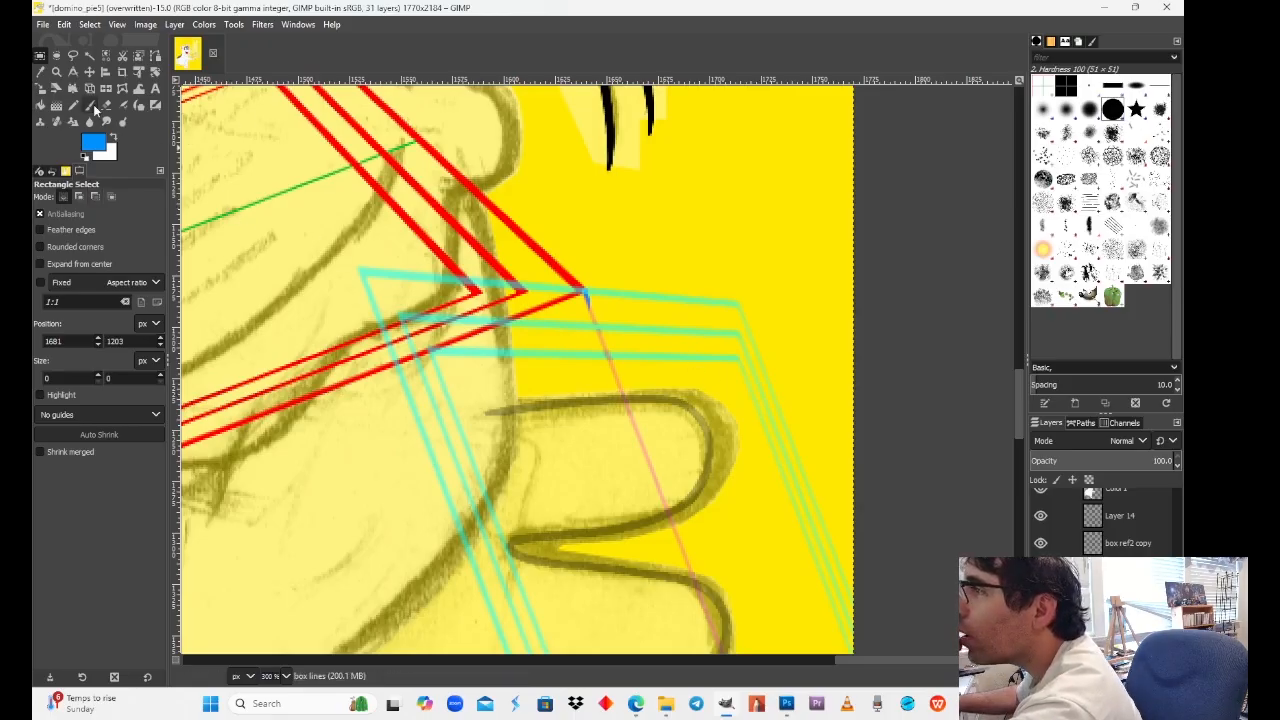
Step: Undo the test paintbrush stroke beside the fingers and check the blue line with the box ref2 layer hidden and shown
key(p)
mouse_move(665, 215)
mouse_down()
mouse_move(459, 337)
mouse_move(820, 360)
mouse_up()
key(ctrl+z)
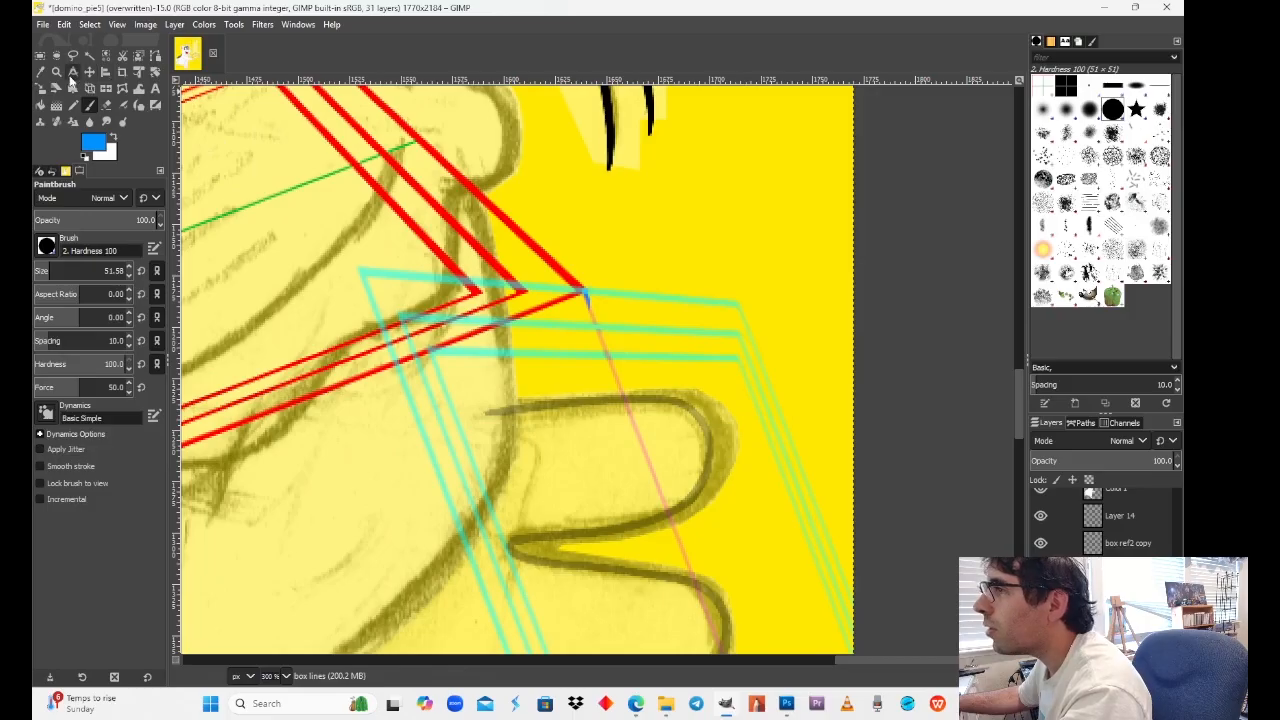
click(1041, 597)
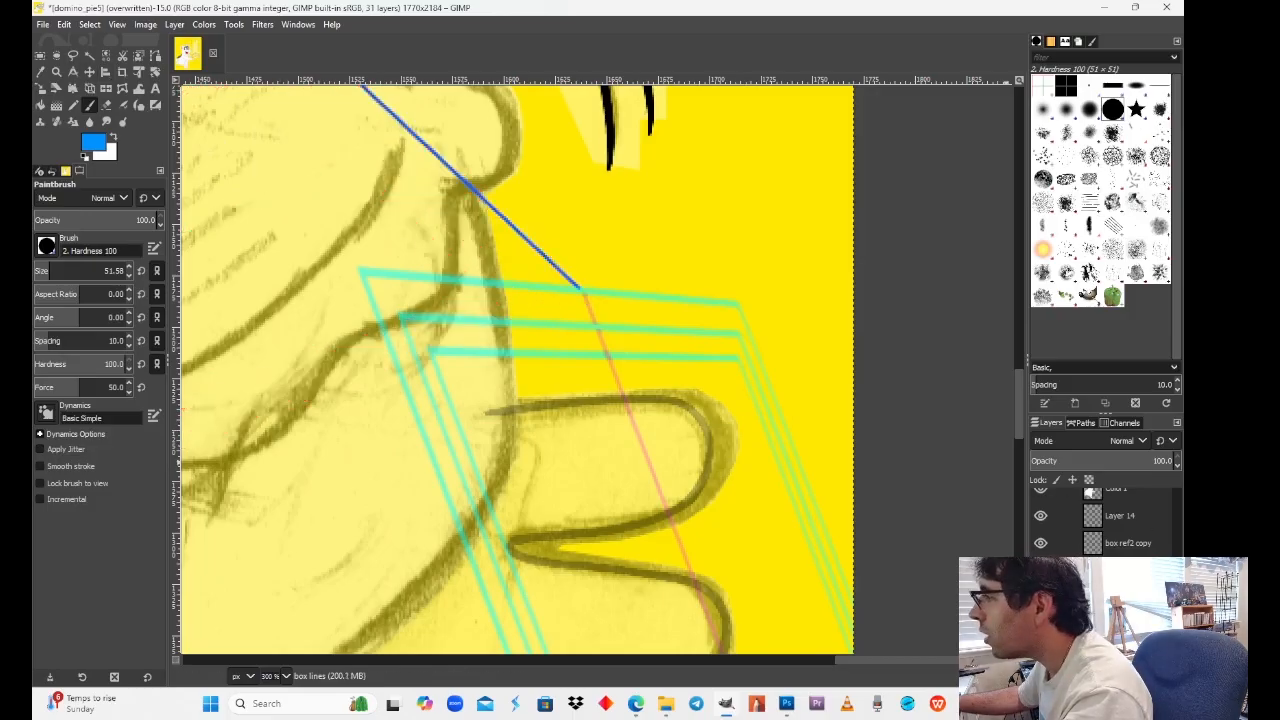
click(1041, 597)
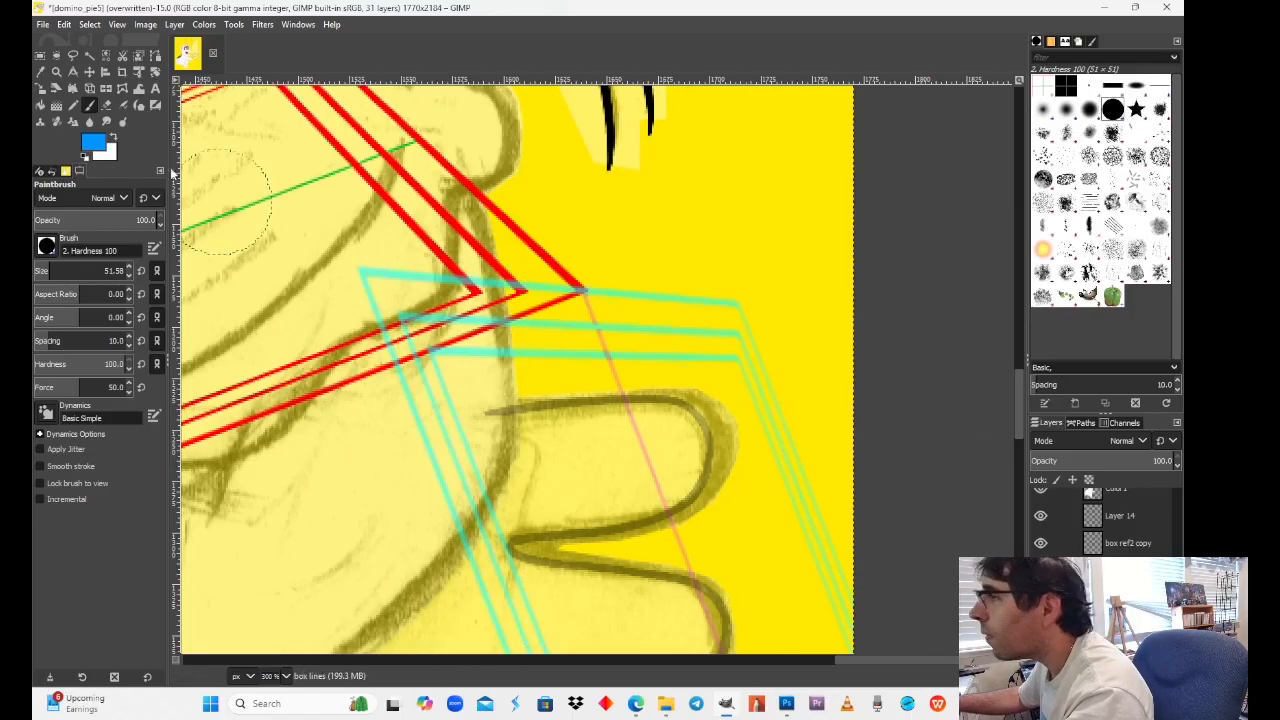
Step: Draw a straight path from the red box's outer right corner down the pink guide past the crossing, and stroke it with a 2 px solid line
click(39, 58)
click(155, 57)
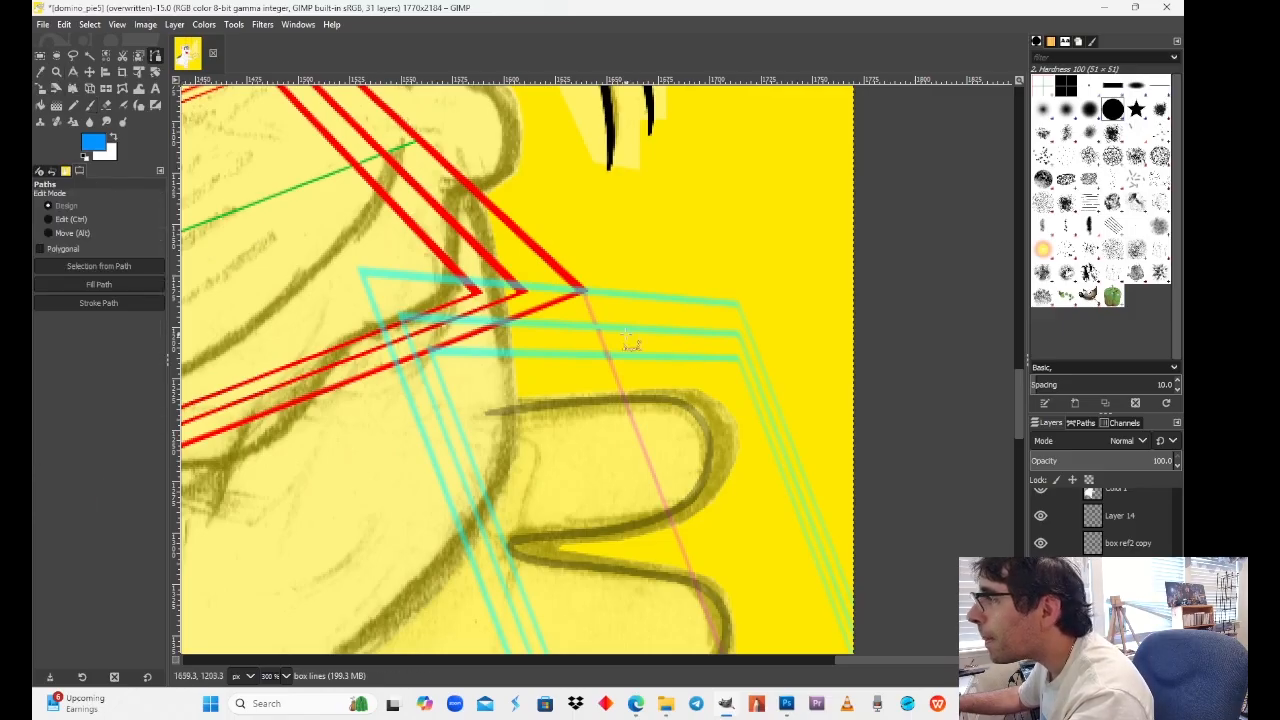
click(583, 291)
drag(756, 640, 662, 493)
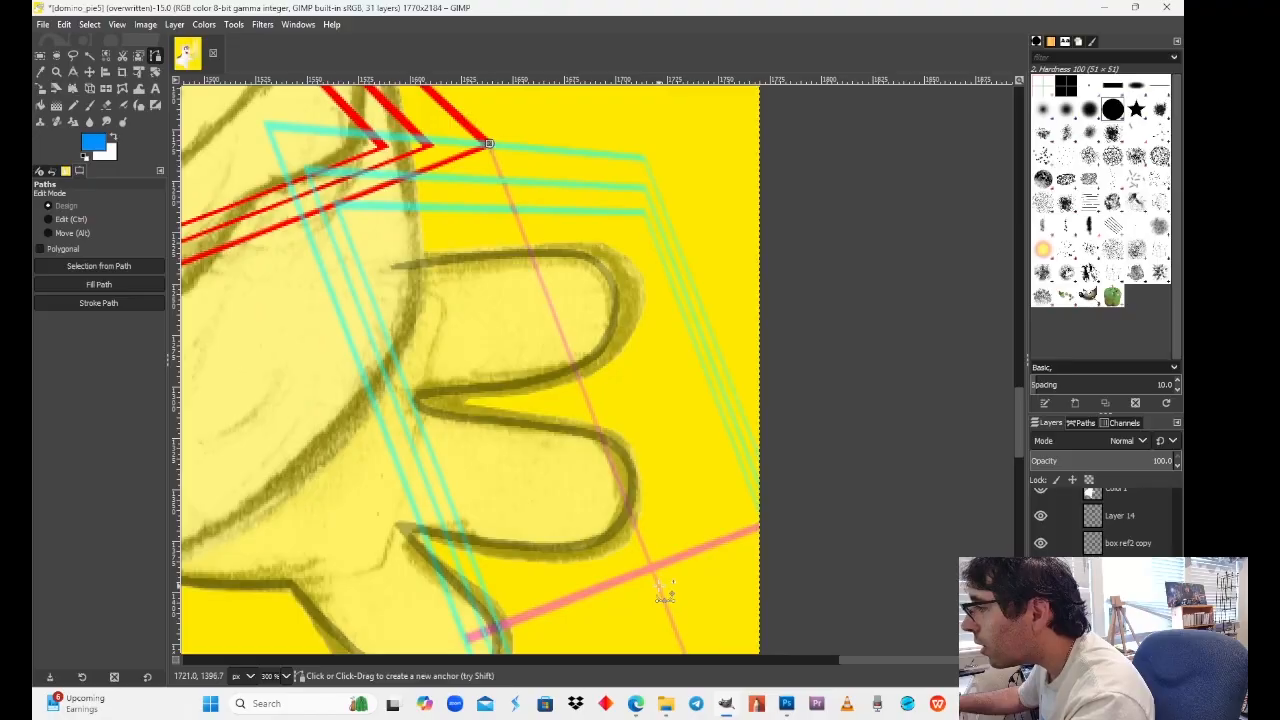
click(660, 586)
drag(724, 441, 792, 514)
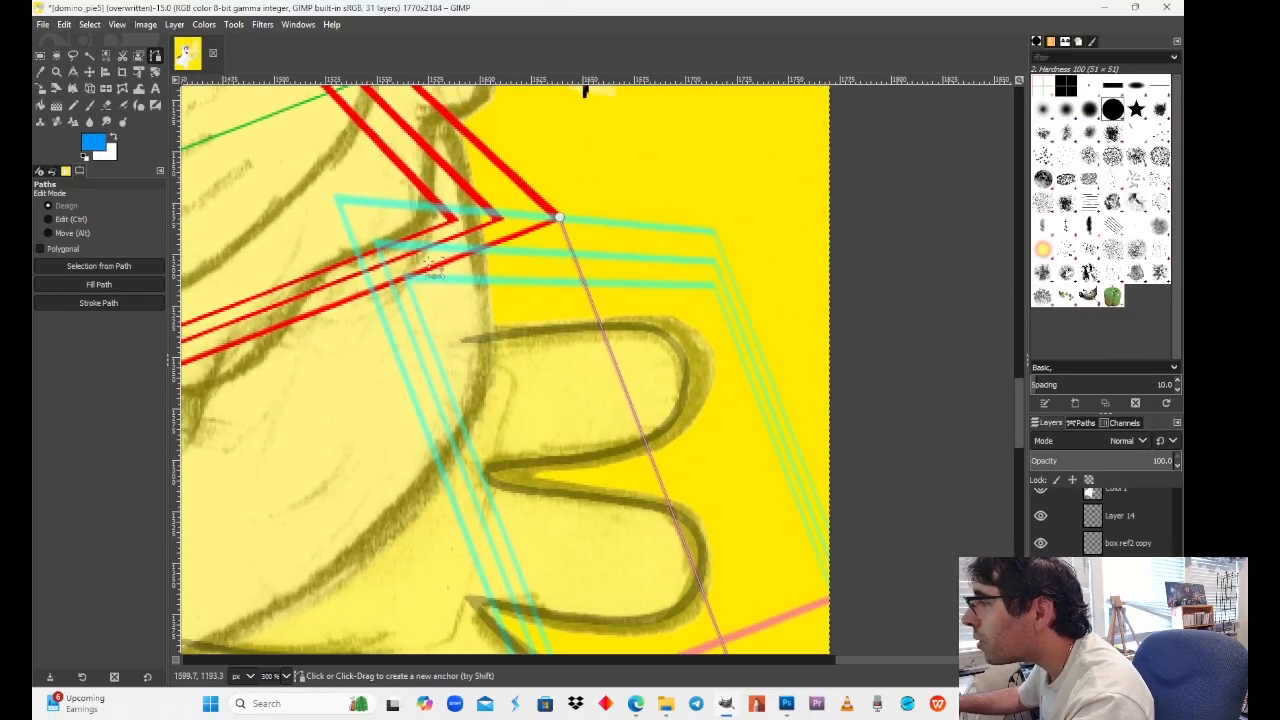
click(98, 302)
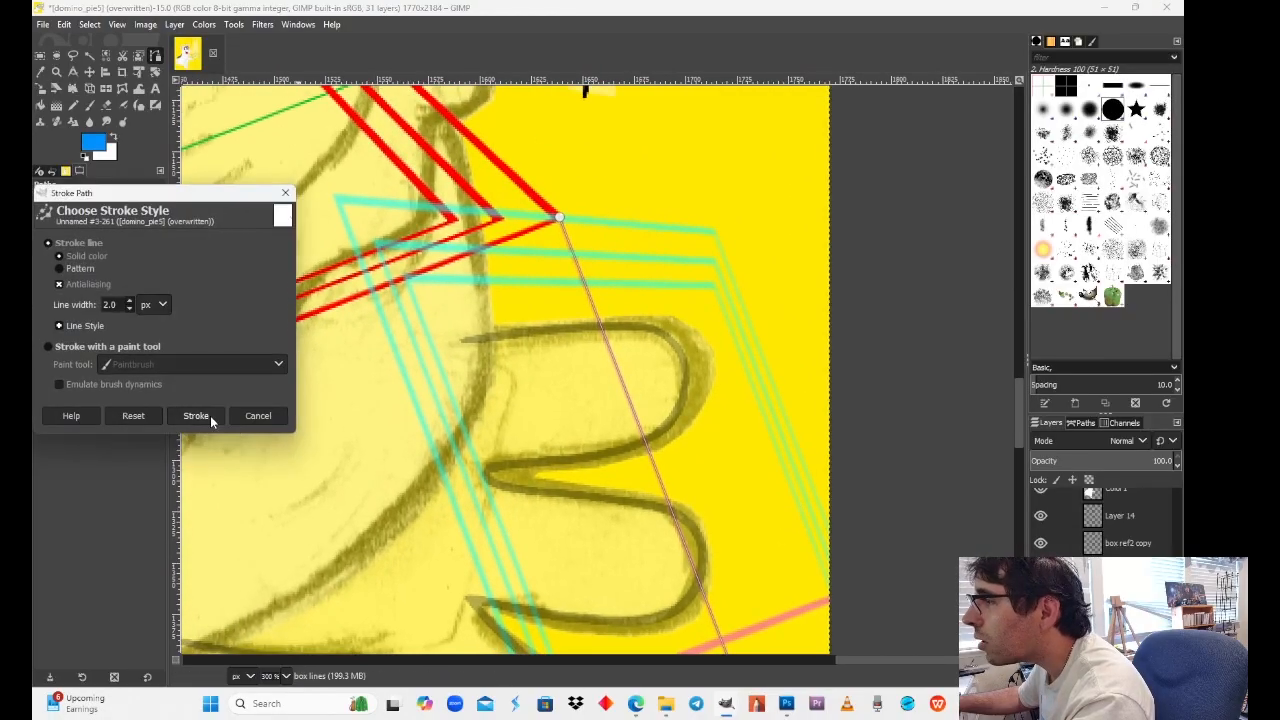
click(210, 421)
Step: Select the whole blue line beside the fingers with a rectangular selection and copy it
click(40, 55)
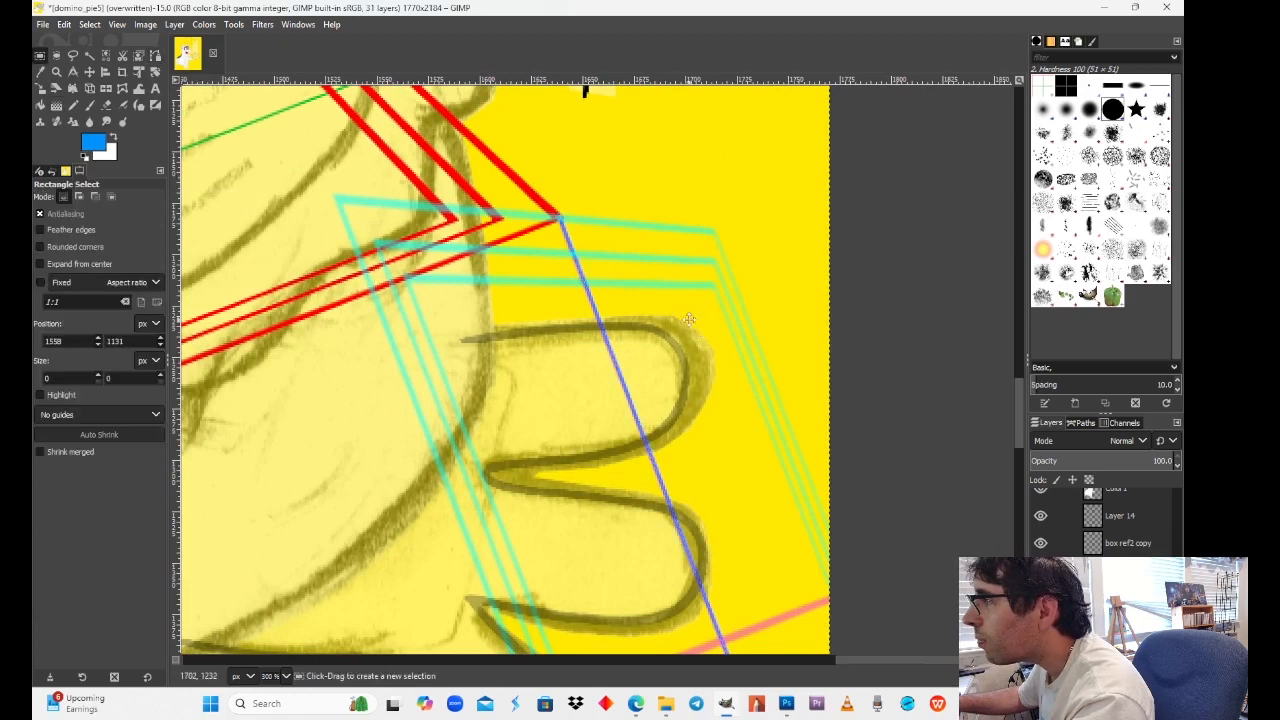
drag(689, 320, 672, 263)
drag(472, 109, 754, 648)
key(ctrl+c)
Step: Paste the copied blue line, move its upper end to the red box's outer lower-left corner, and anchor it
key(ctrl+v)
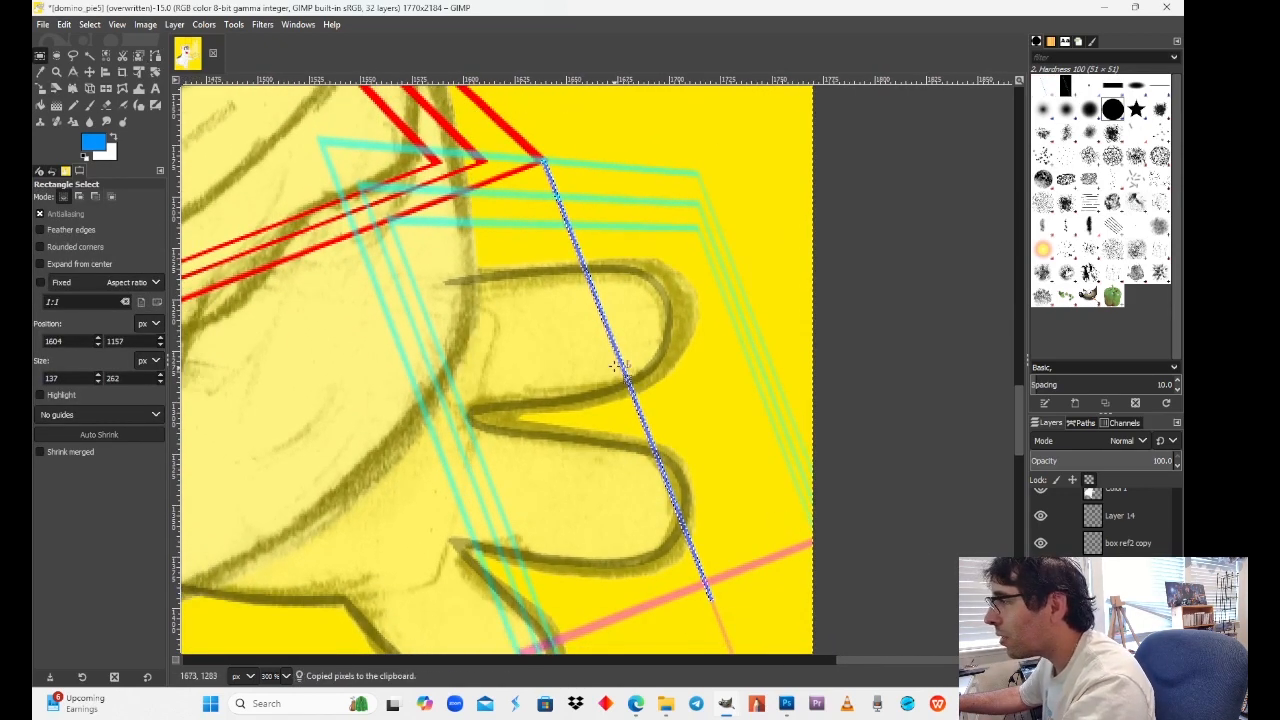
drag(620, 347, 425, 380)
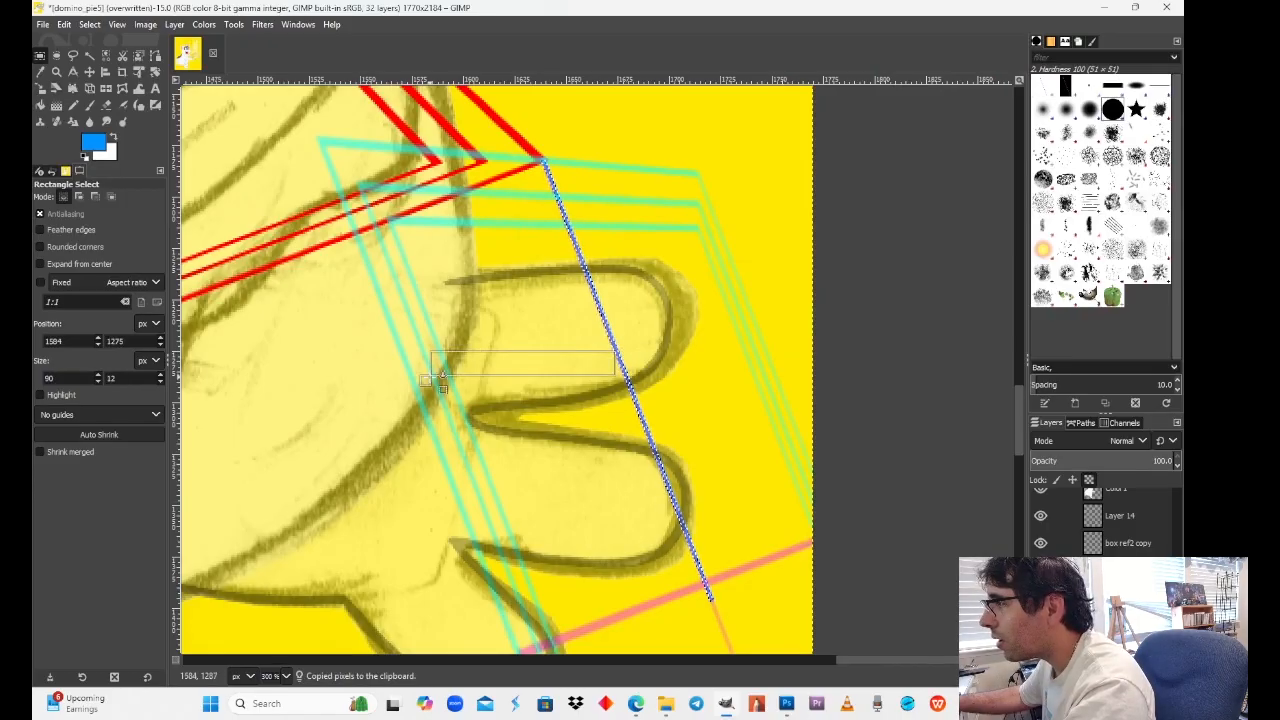
click(724, 388)
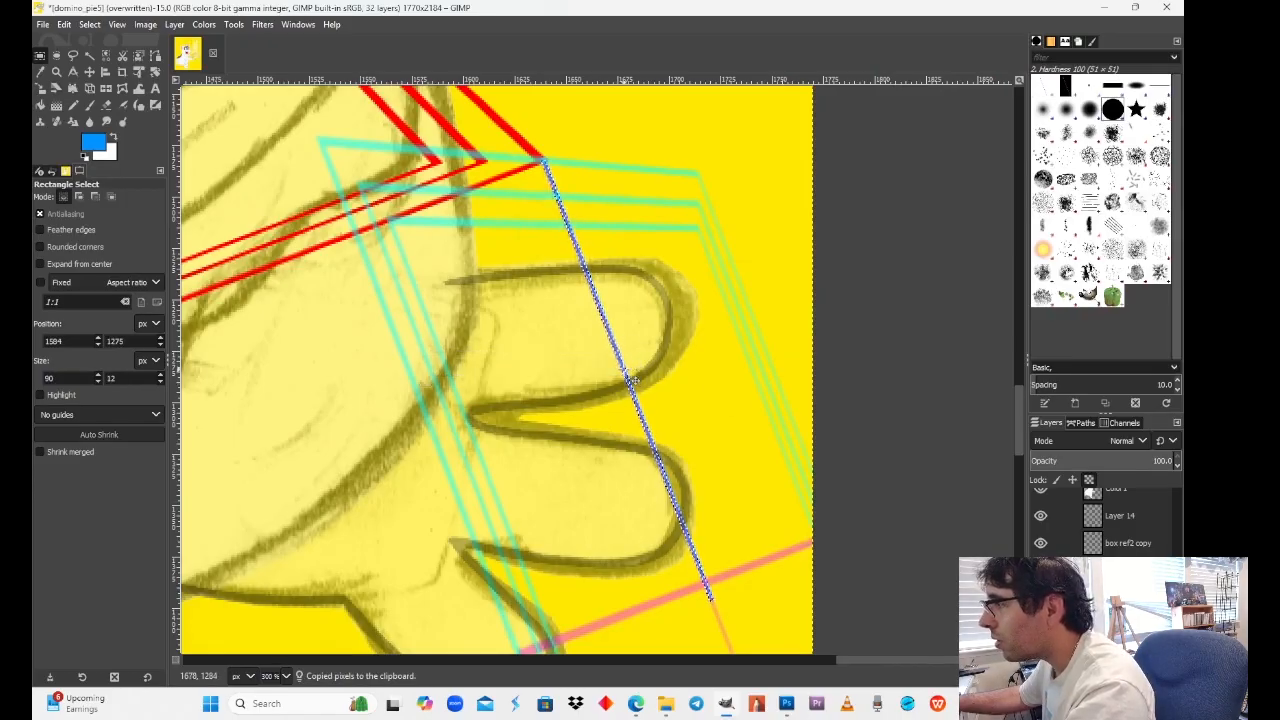
drag(633, 380, 387, 567)
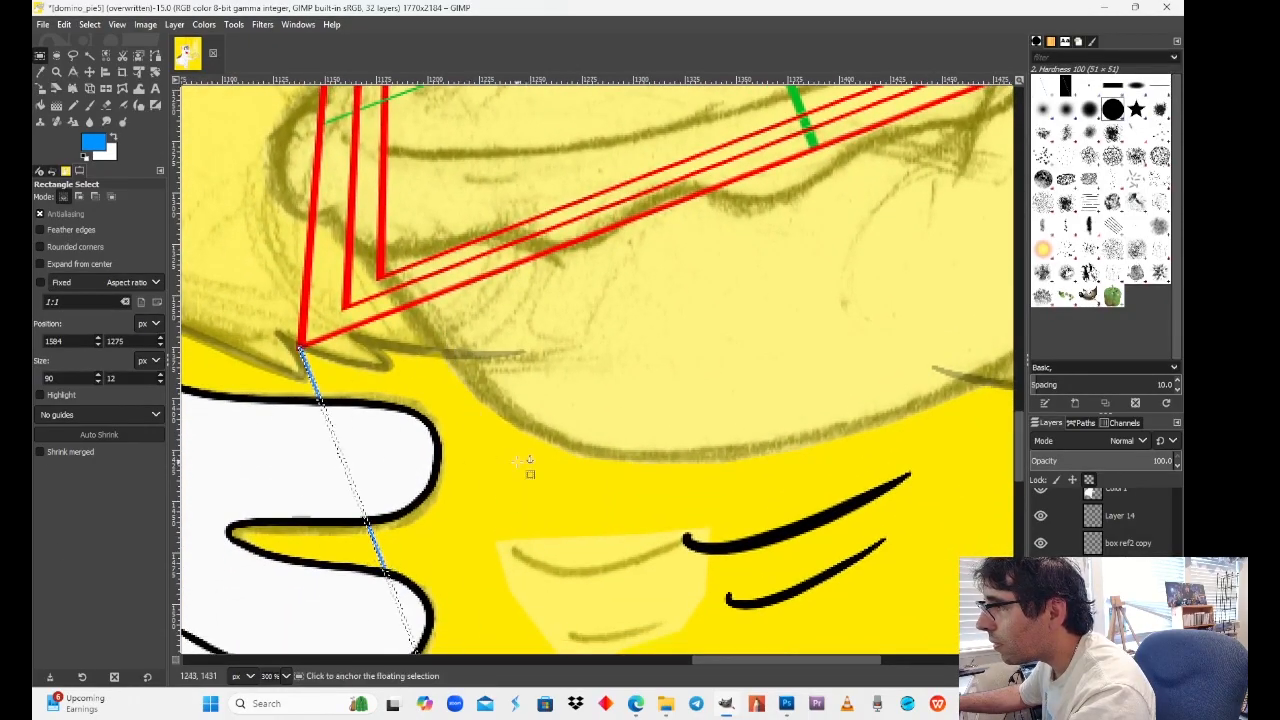
click(519, 462)
Step: Paste another copy of the blue line, align its upper end with the red box's outer upper-left corner, and anchor it
scroll(569, 421, up, 3)
scroll(569, 422, down, 1)
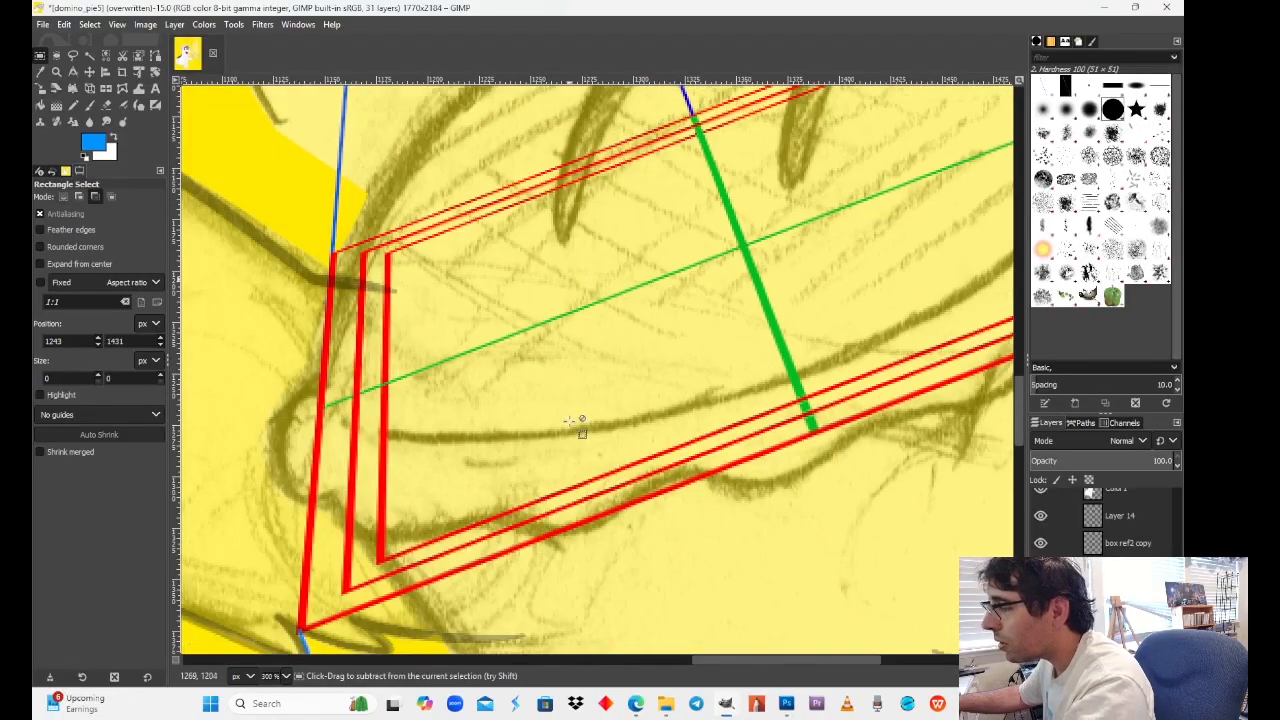
key(ctrl+v)
drag(570, 247, 372, 350)
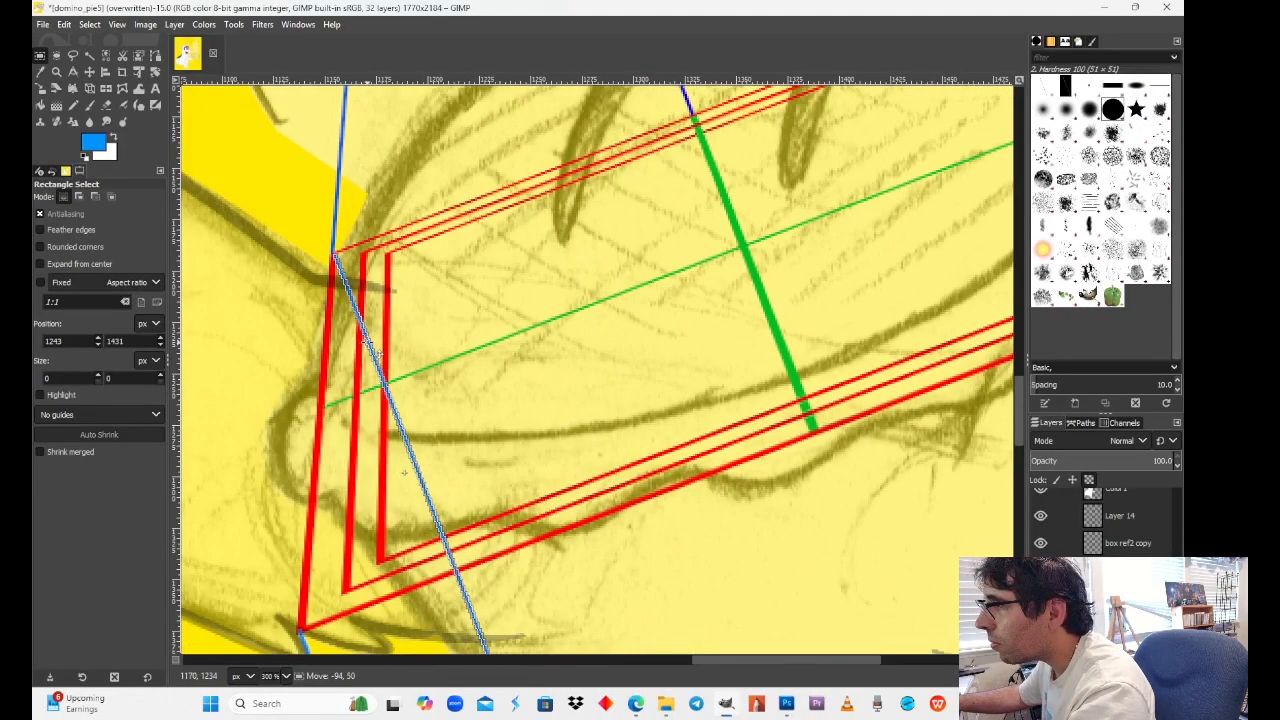
click(486, 329)
Step: Paste a further copy of the blue line, align its upper end with the red box's outer upper-right corner, and anchor it
scroll(583, 300, right, 1)
scroll(583, 300, right, 6)
scroll(583, 300, up, 3)
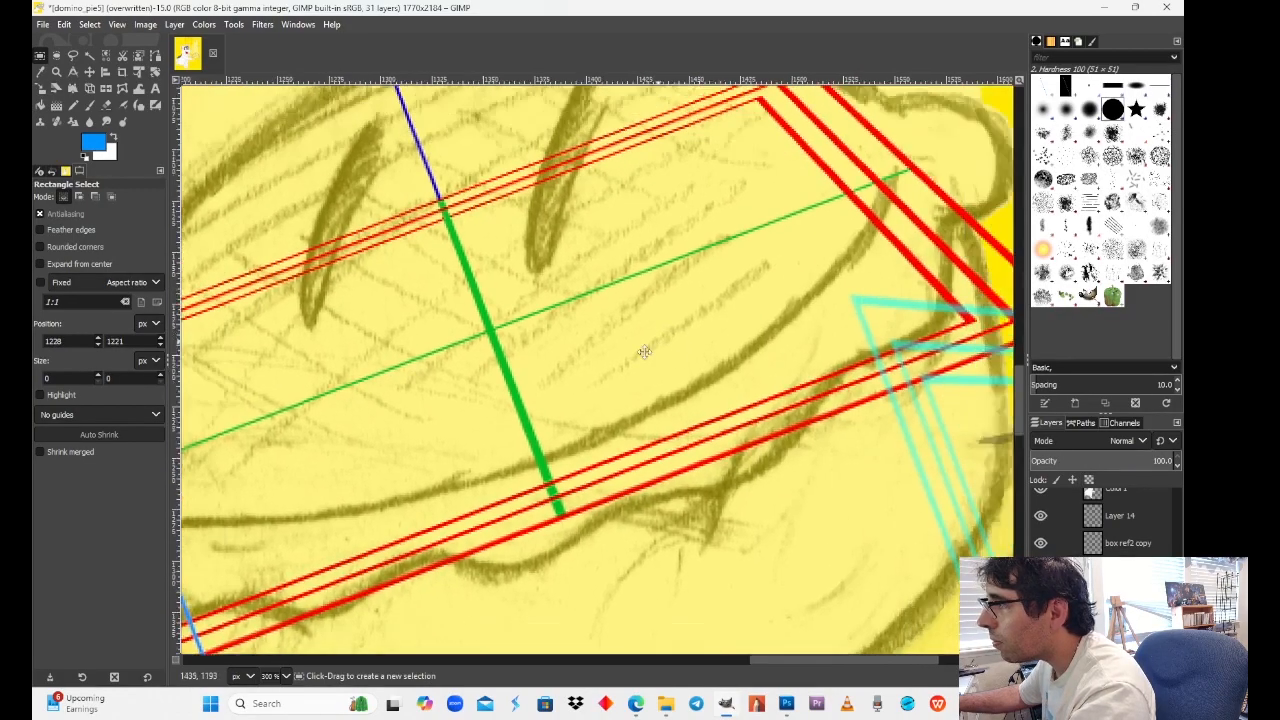
key(ctrl+v)
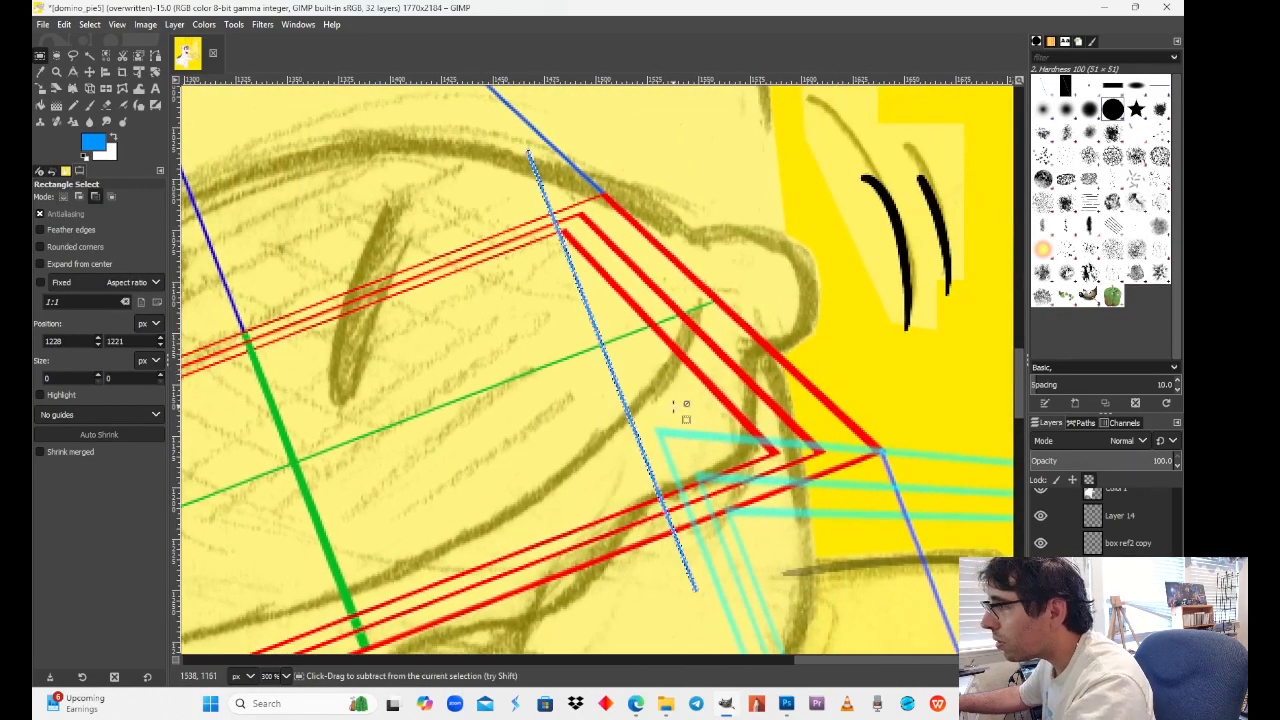
drag(596, 366, 673, 412)
click(549, 343)
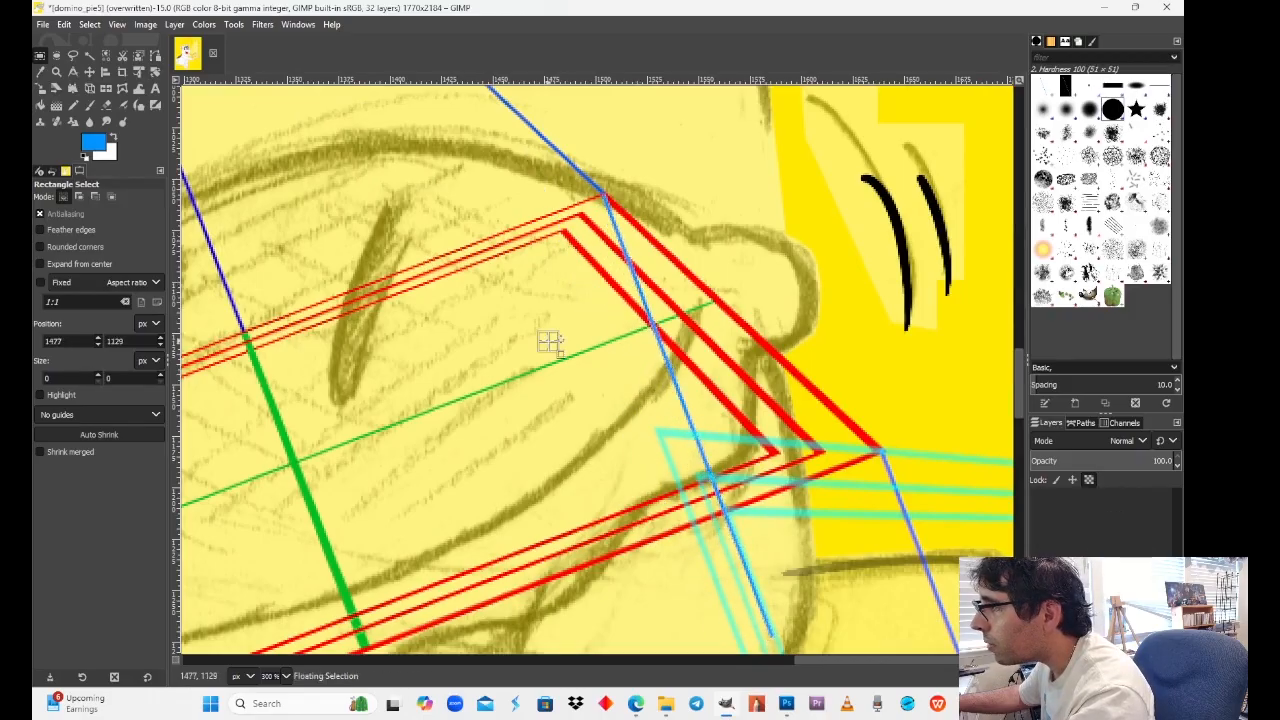
Step: Examine the four blue box edges around the pie, first at 50% for the whole figure and at 200% up close
click(284, 673)
click(278, 602)
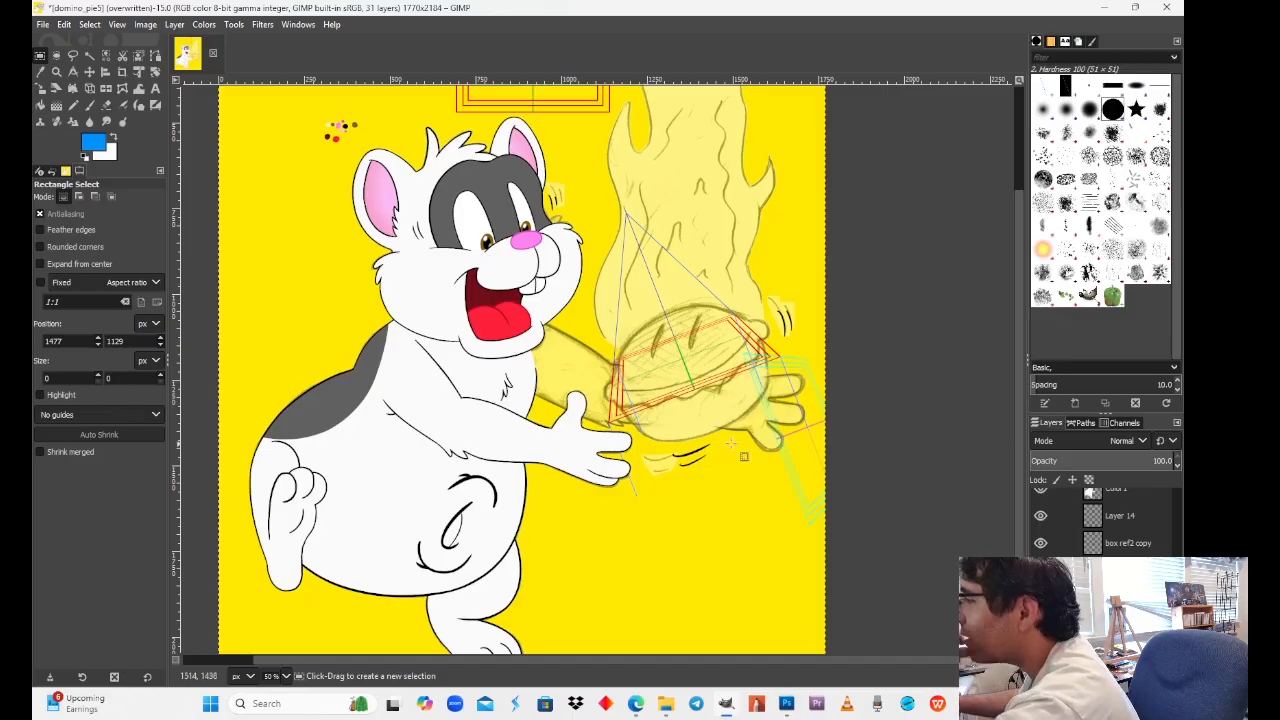
drag(702, 436, 647, 460)
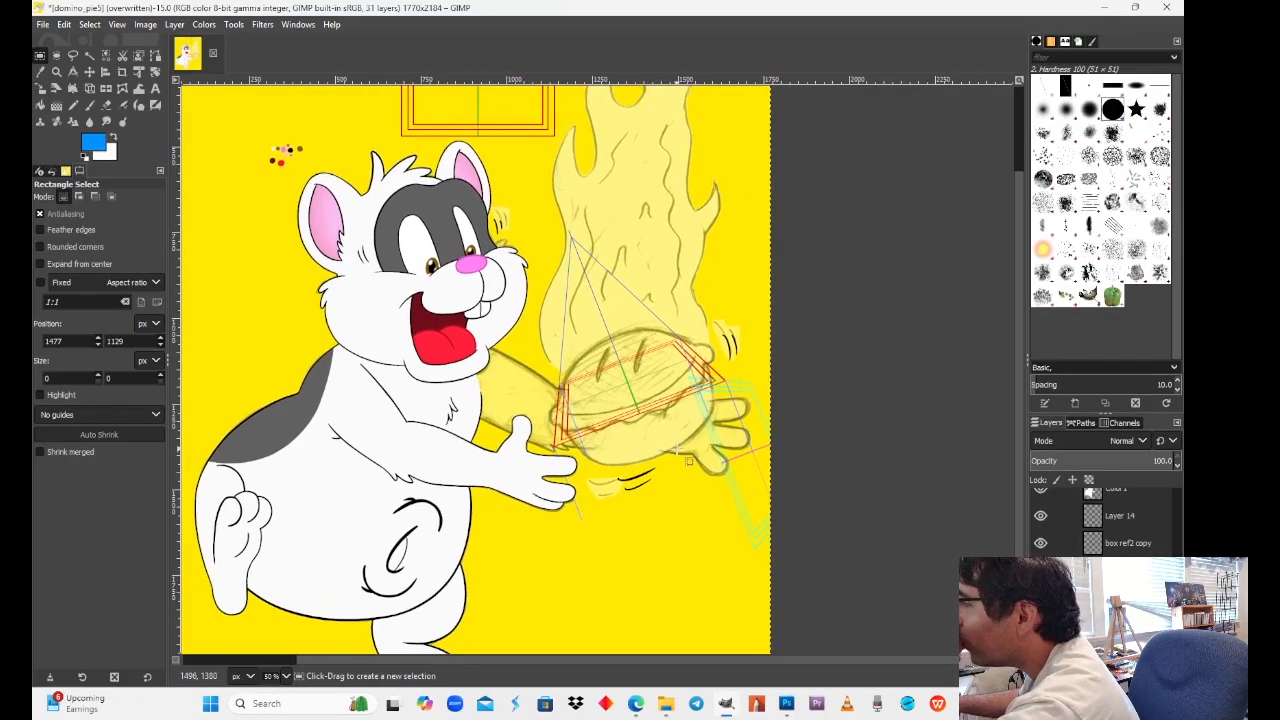
drag(579, 438, 544, 418)
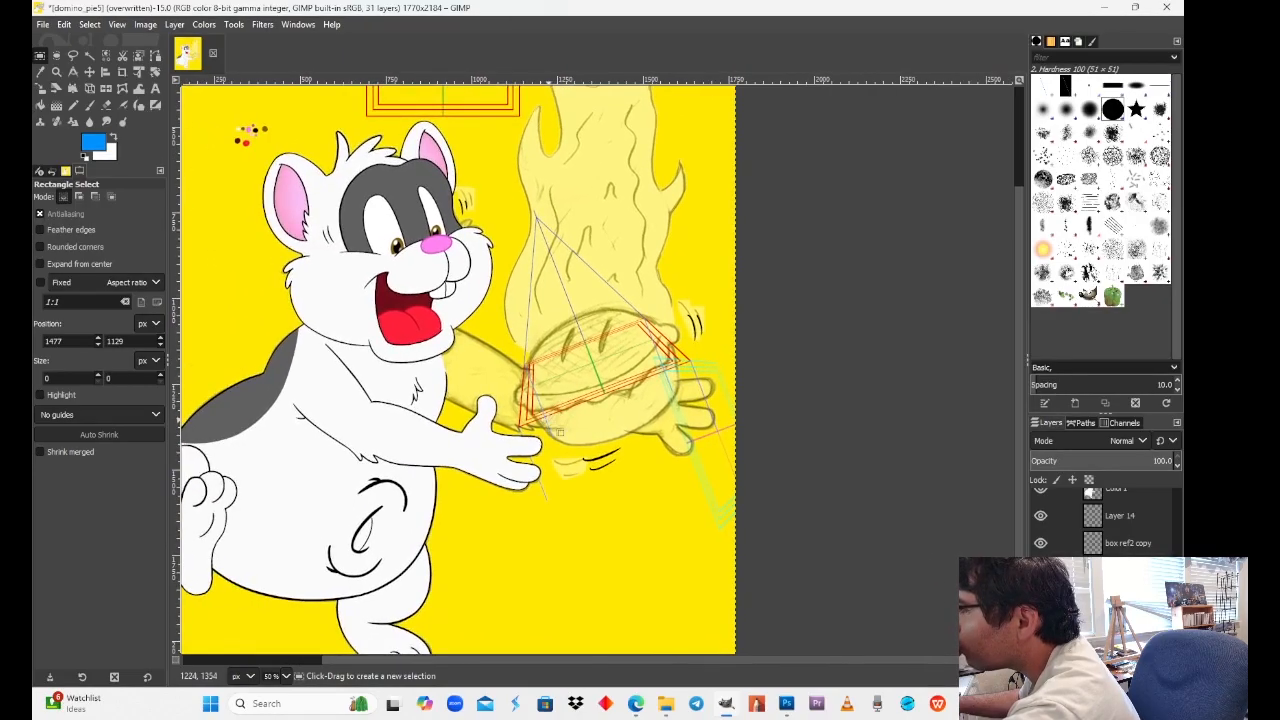
click(289, 683)
click(278, 572)
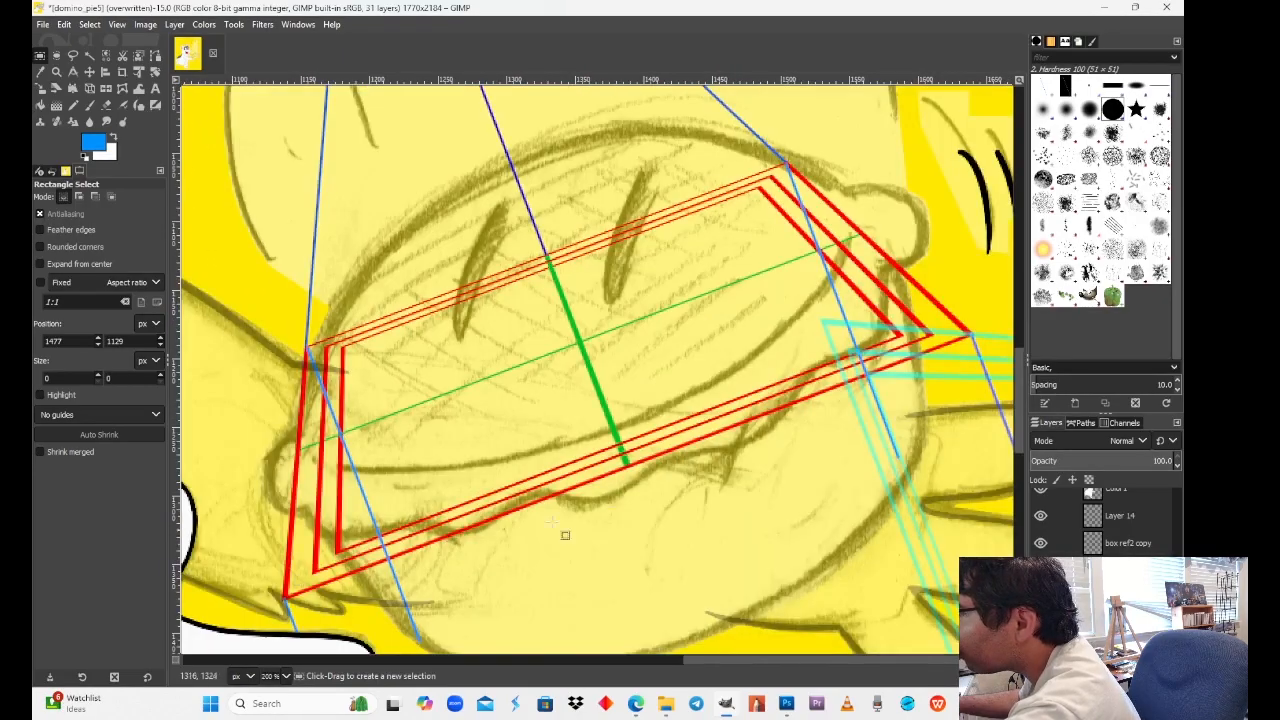
scroll(566, 531, down, 2)
drag(611, 411, 600, 452)
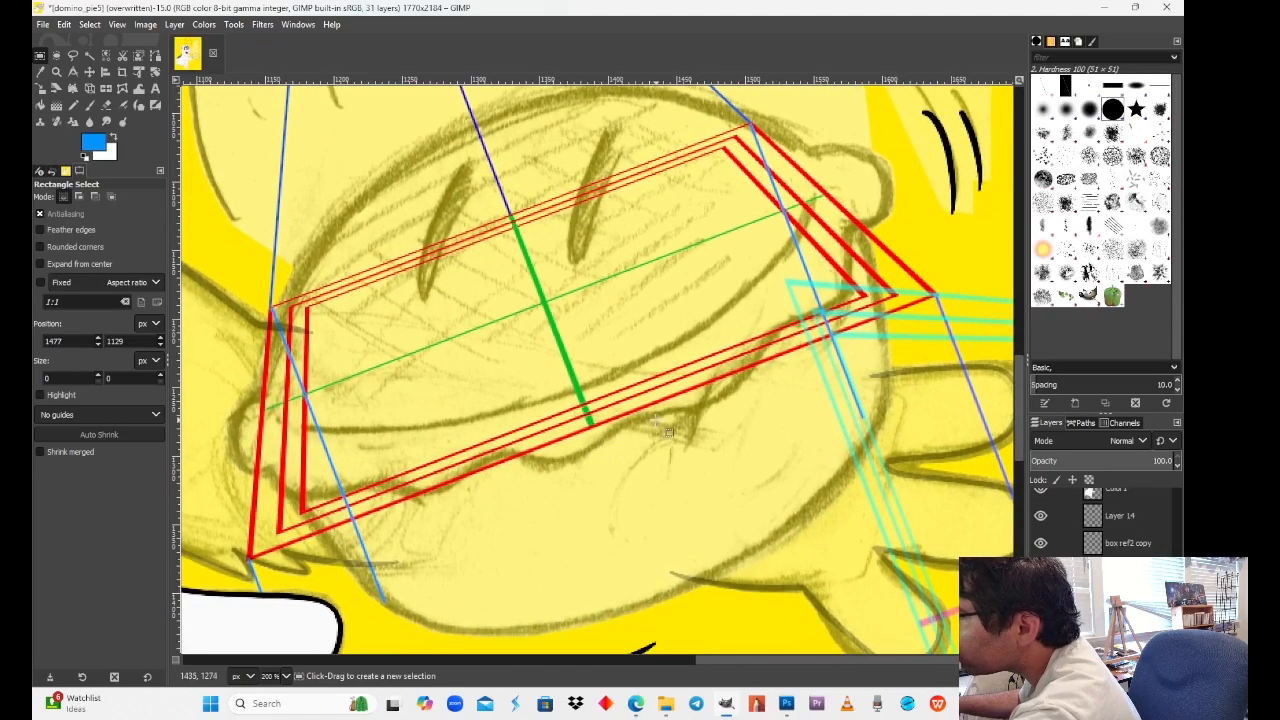
scroll(668, 432, down, 3)
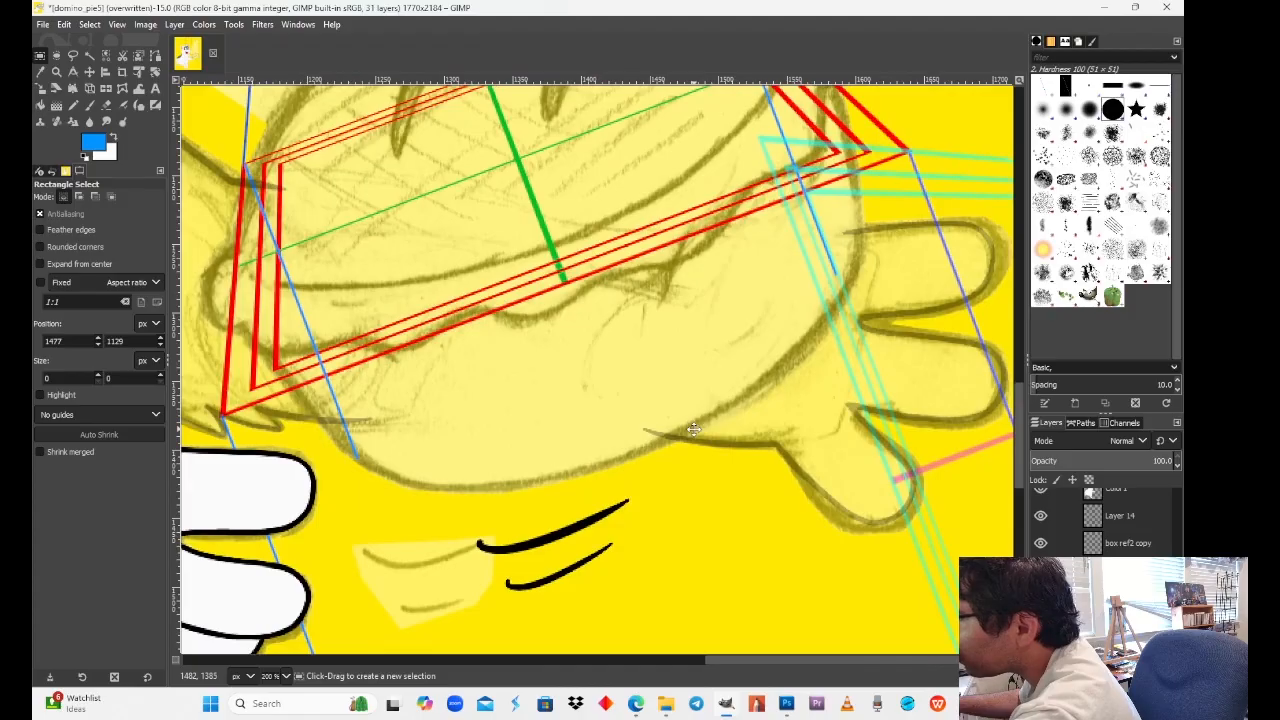
mouse_move(693, 428)
mouse_down()
mouse_move(725, 548)
mouse_move(722, 516)
mouse_move(720, 505)
mouse_move(715, 562)
mouse_move(678, 428)
mouse_up()
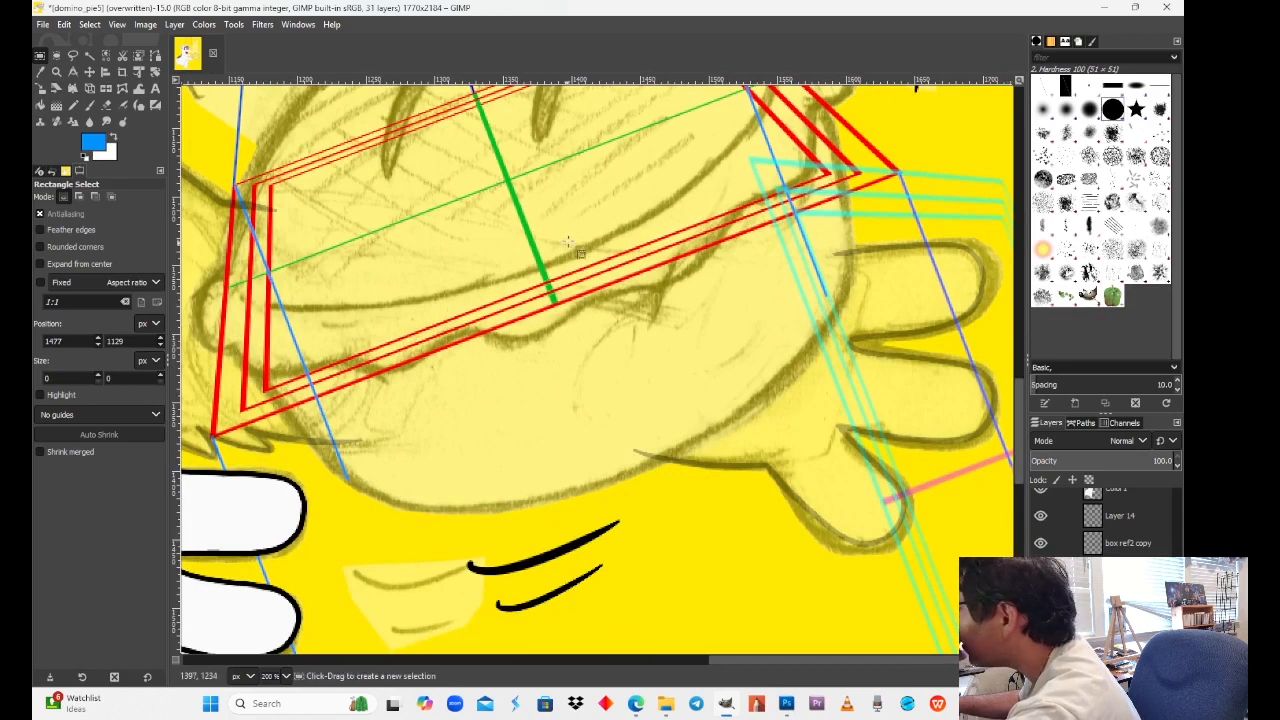
mouse_move(586, 260)
mouse_down()
mouse_move(630, 328)
mouse_move(616, 298)
mouse_up()
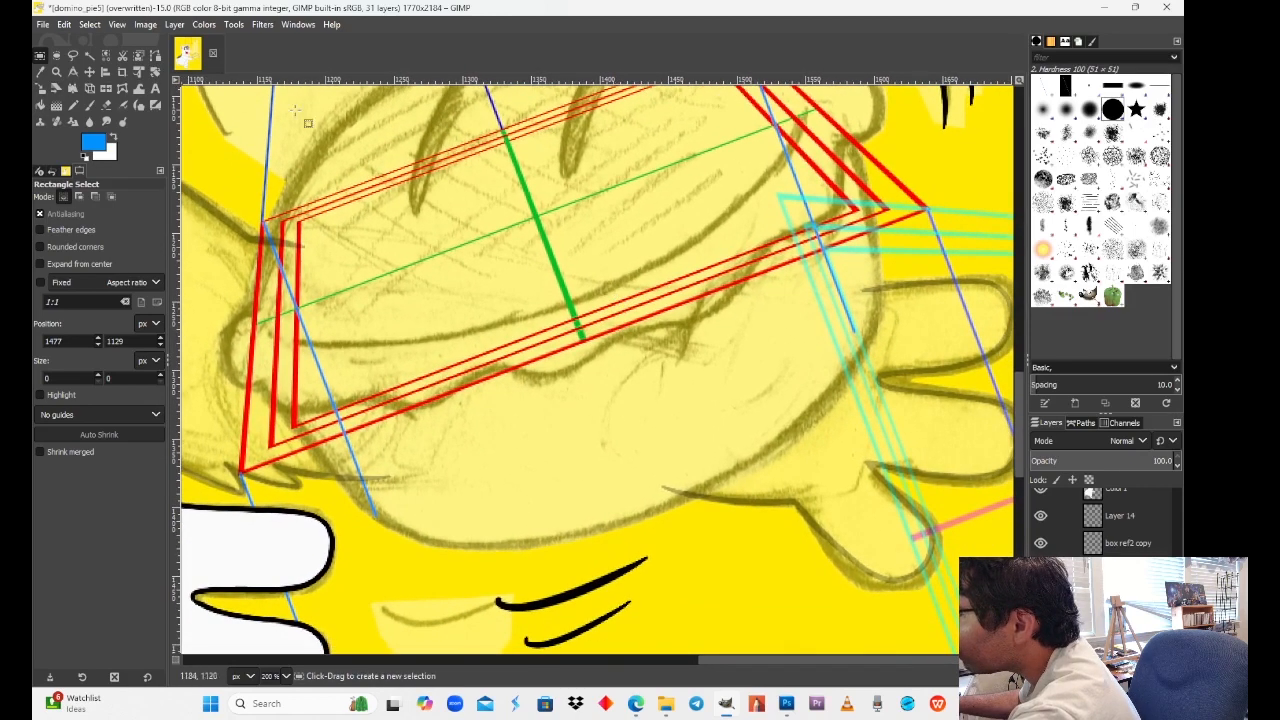
Step: On the box ref2 layer, enclose the red box's outer lower edge in a closed free-form selection
click(72, 55)
click(1134, 597)
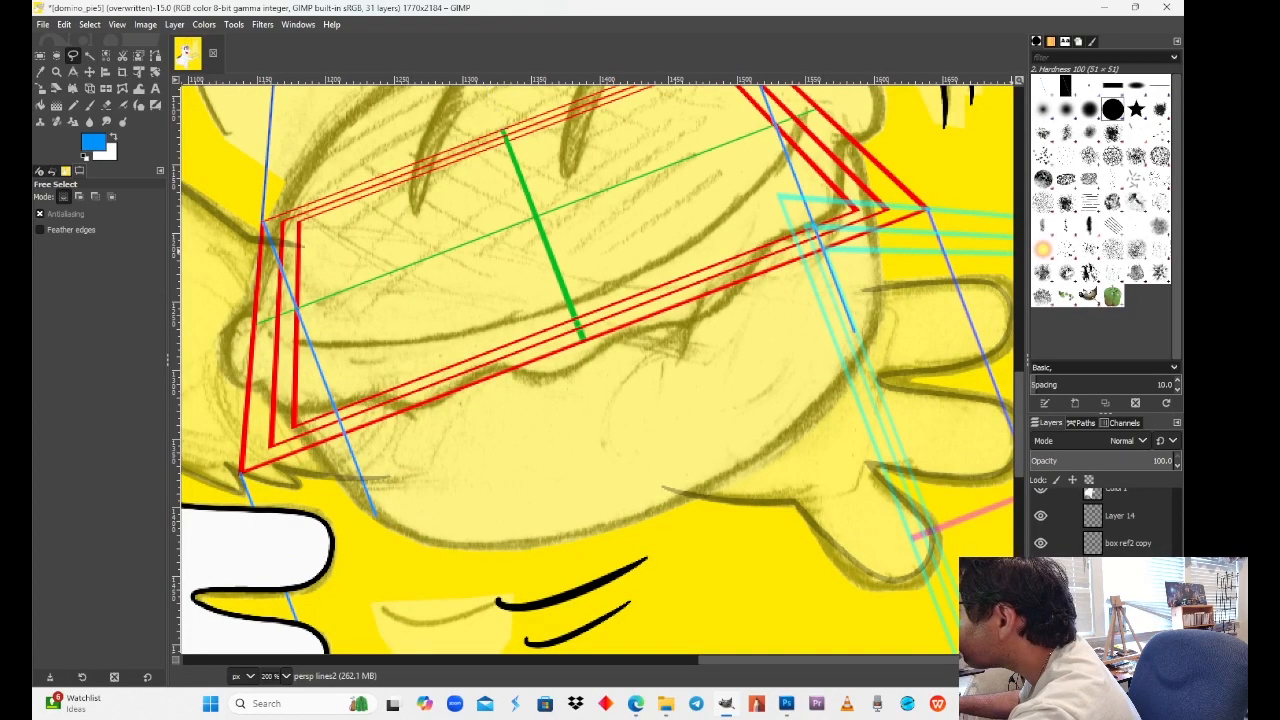
scroll(1110, 520, down, 1)
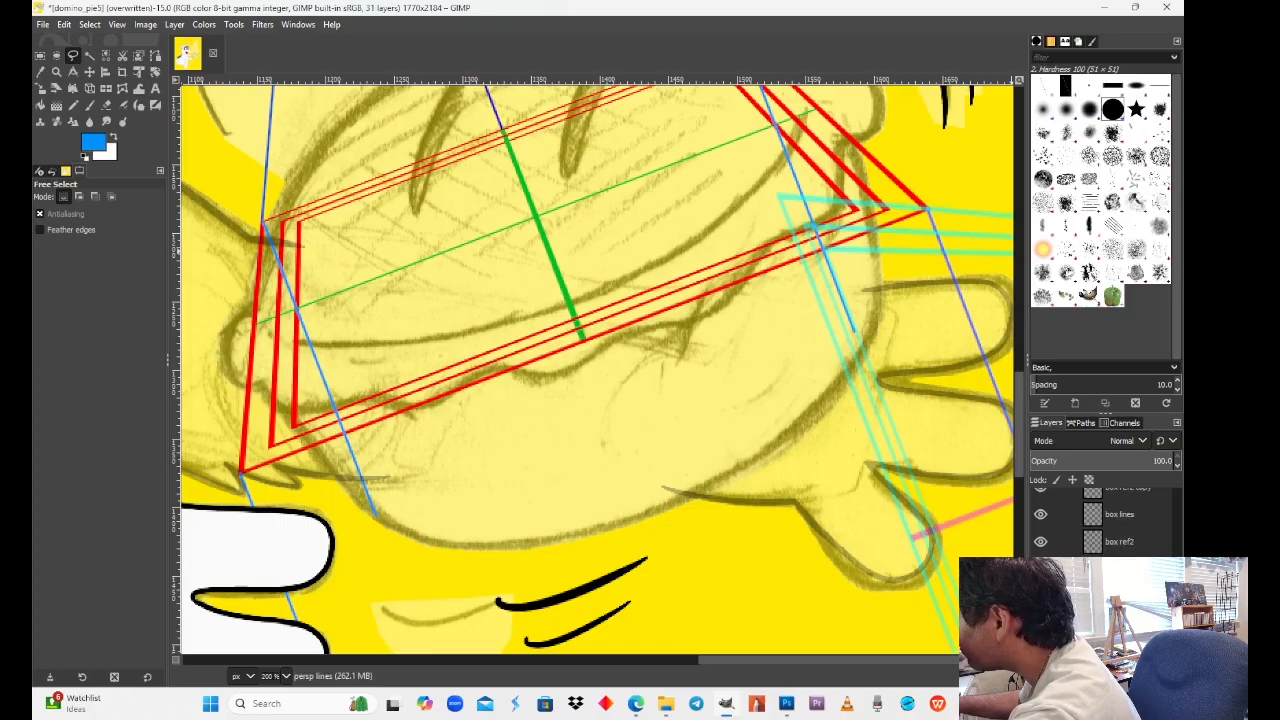
click(1041, 541)
click(1041, 541)
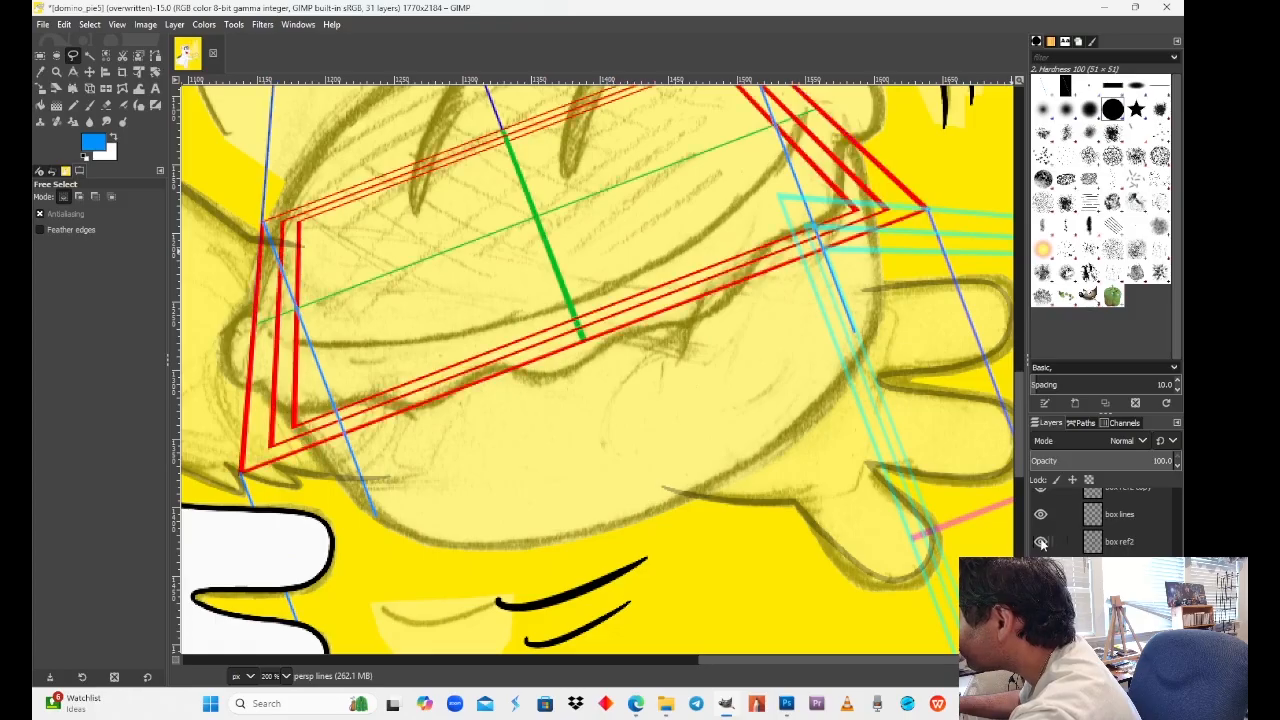
click(1127, 546)
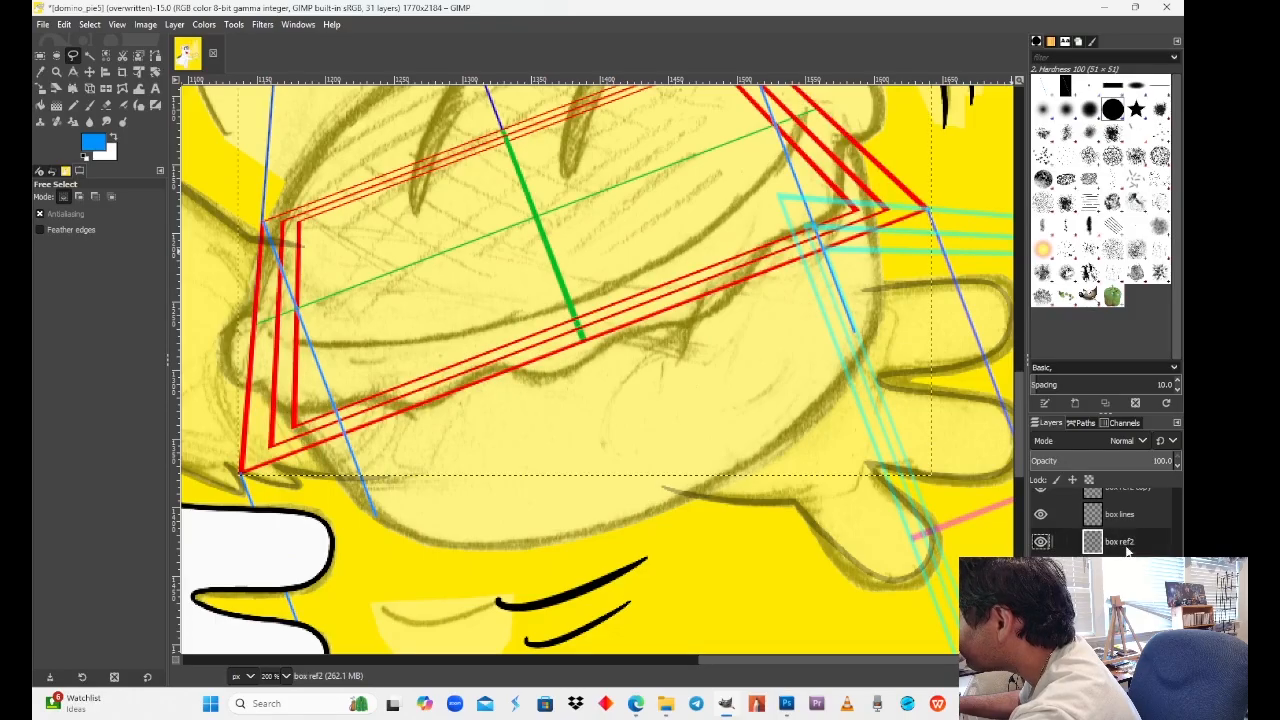
click(934, 190)
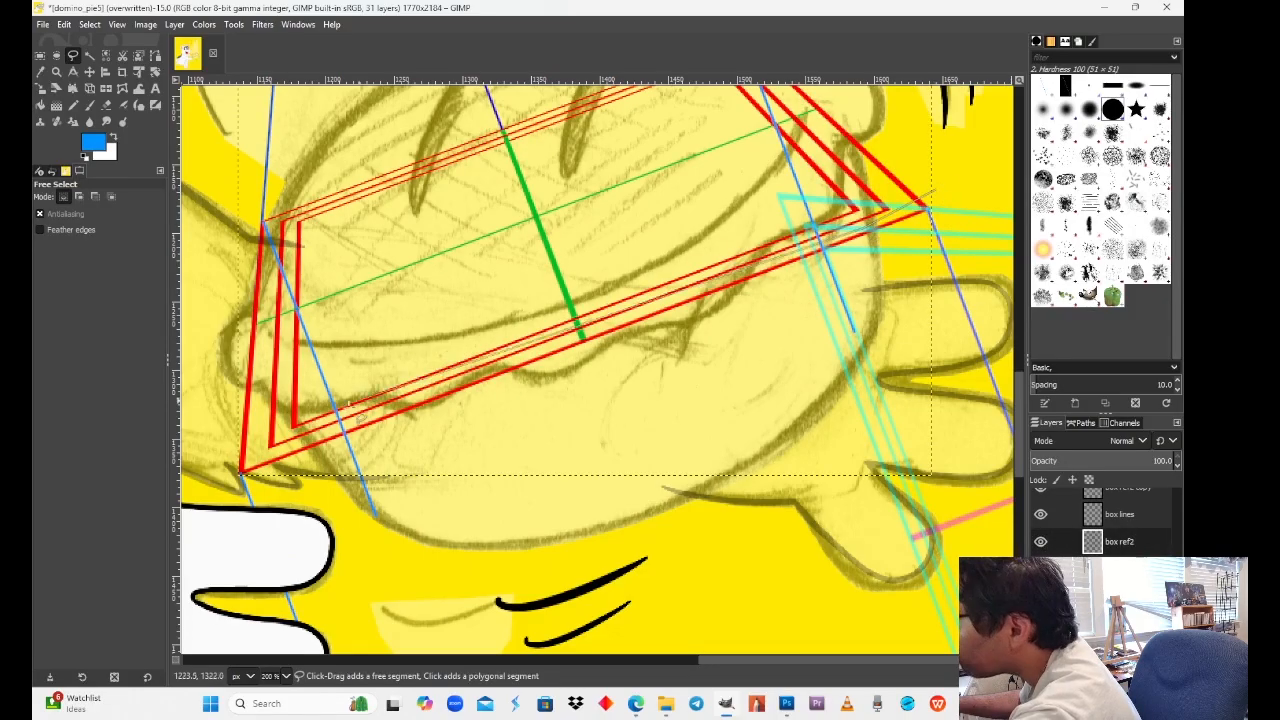
click(240, 469)
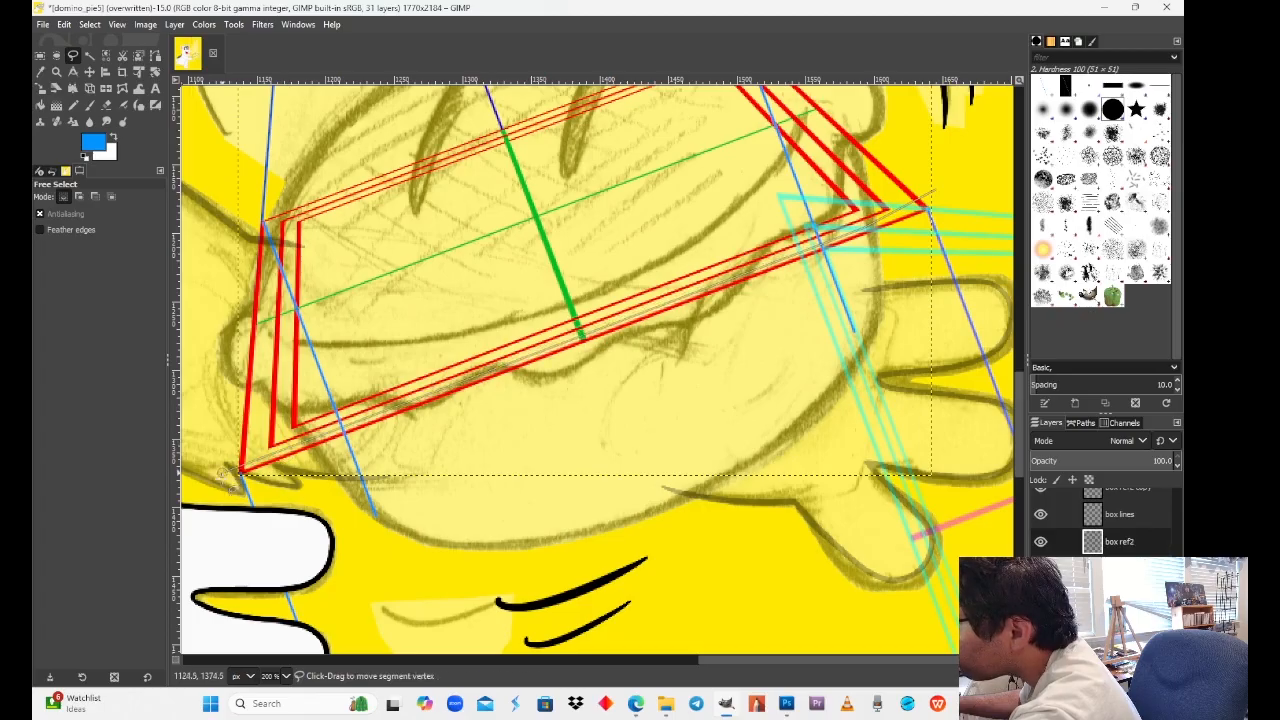
click(242, 561)
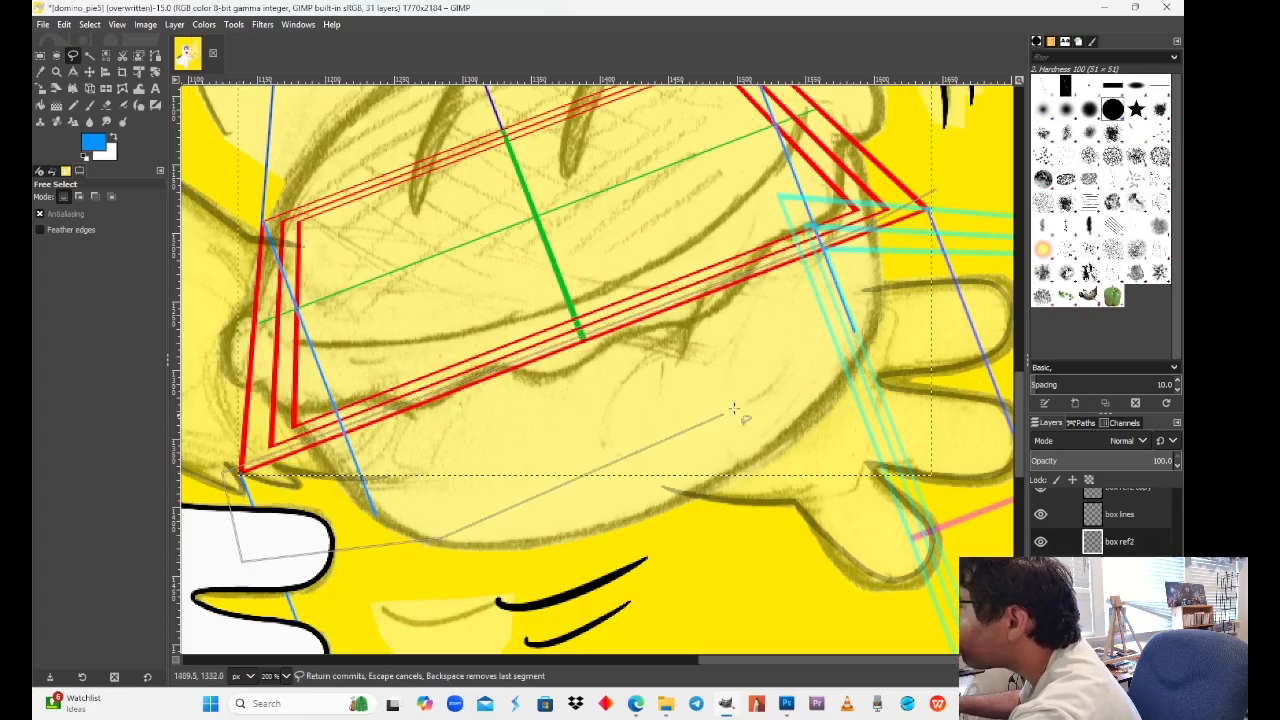
click(972, 315)
click(934, 190)
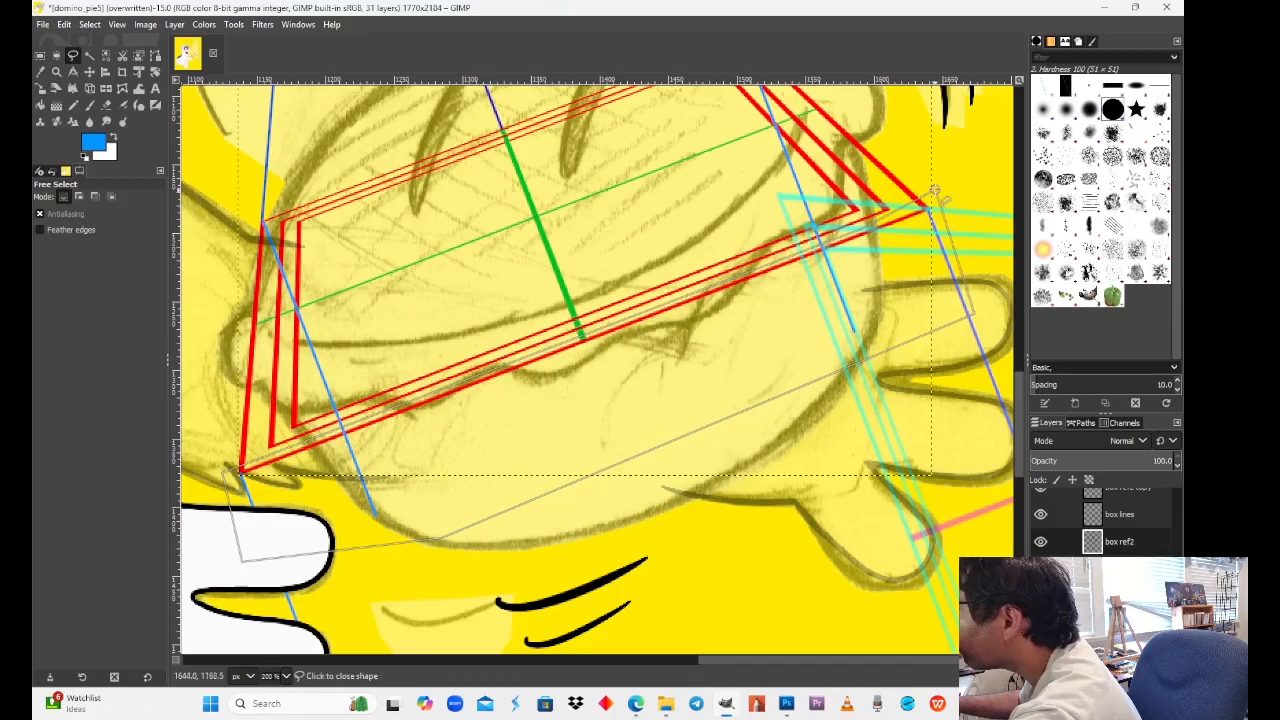
Step: Create a new transparent layer named "bottom line" above the box ref2 layer
click(40, 55)
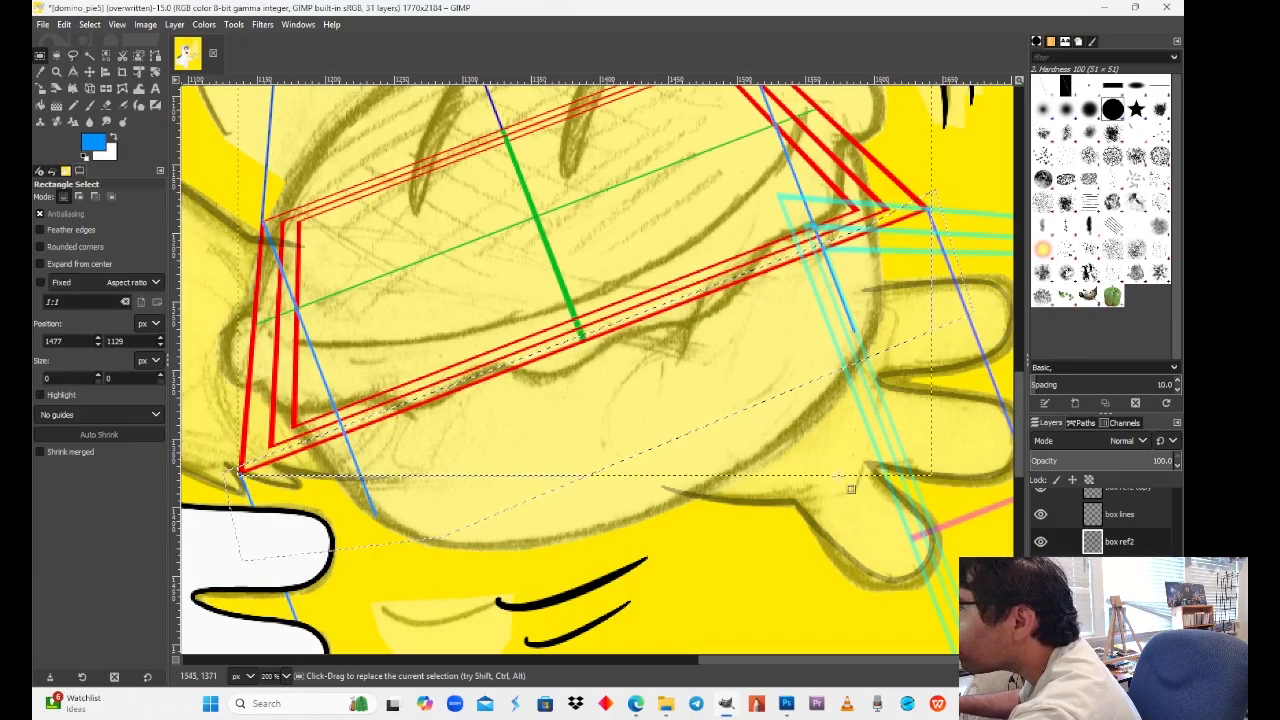
key(shift+ctrl+n)
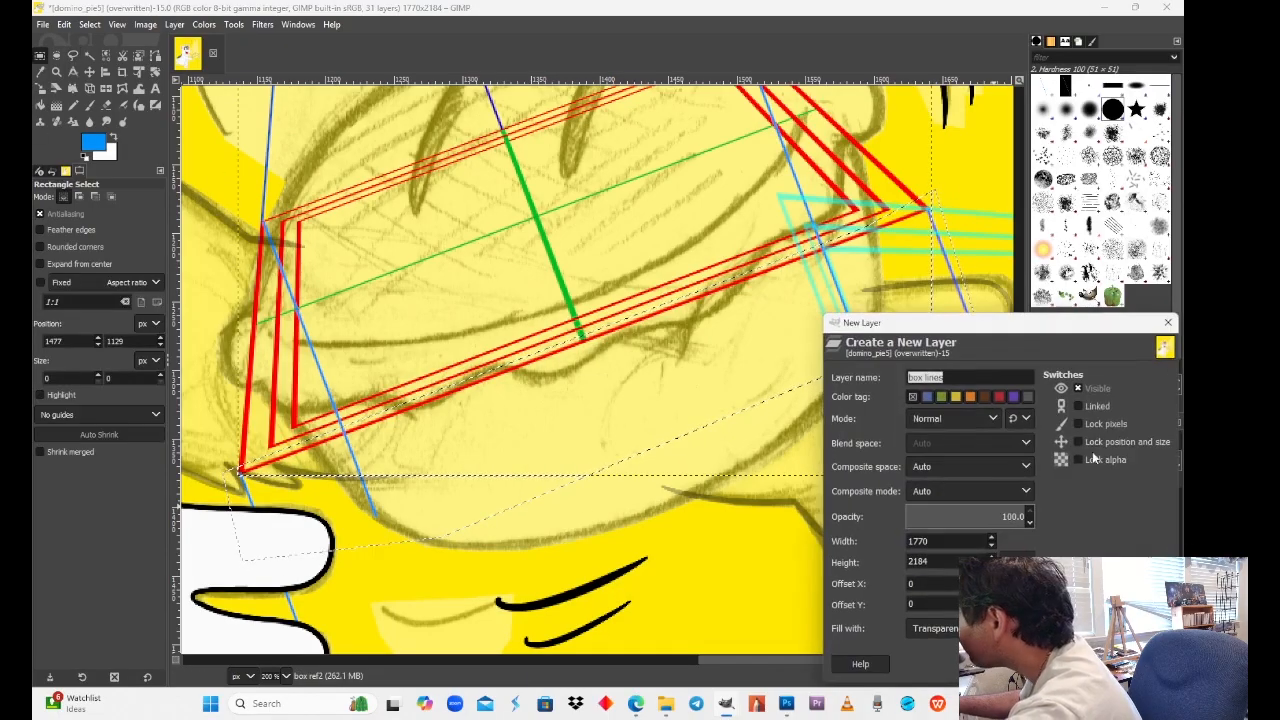
text(b)
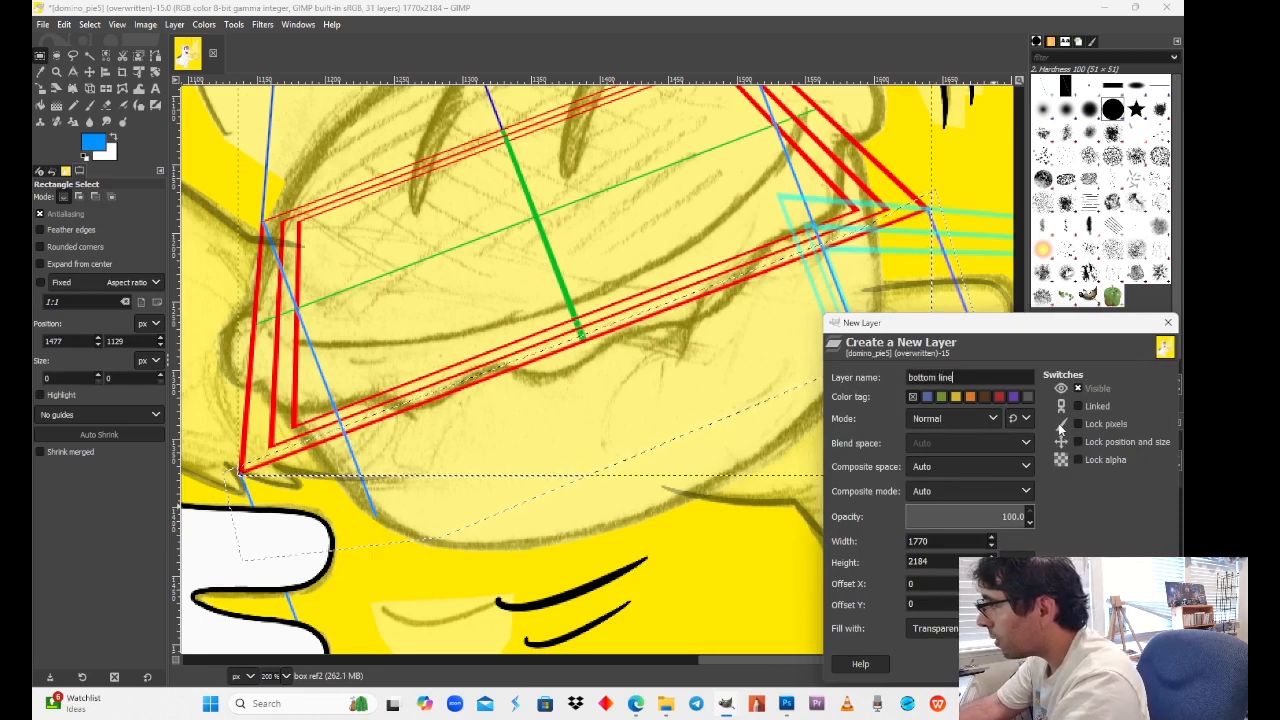
key(Return)
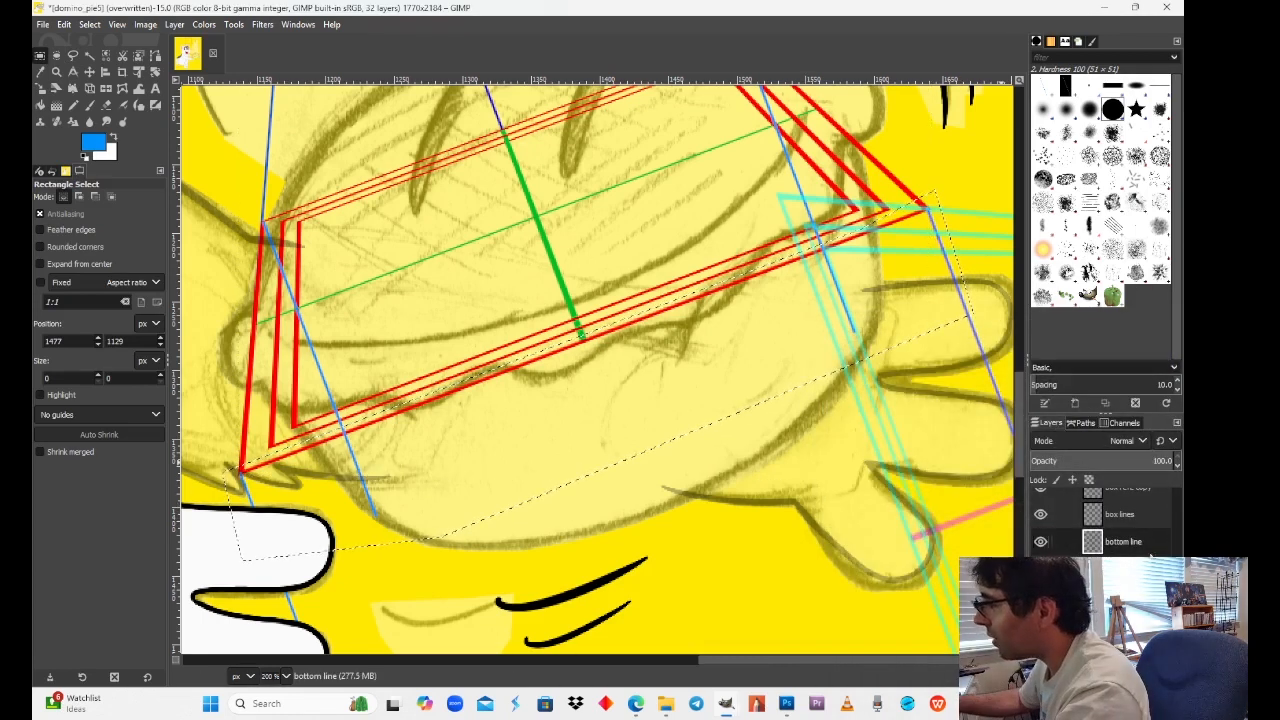
Step: Copy the selected red edge from box ref2, paste it into the bottom line layer, and move it down below the pie box
key(ctrl+c)
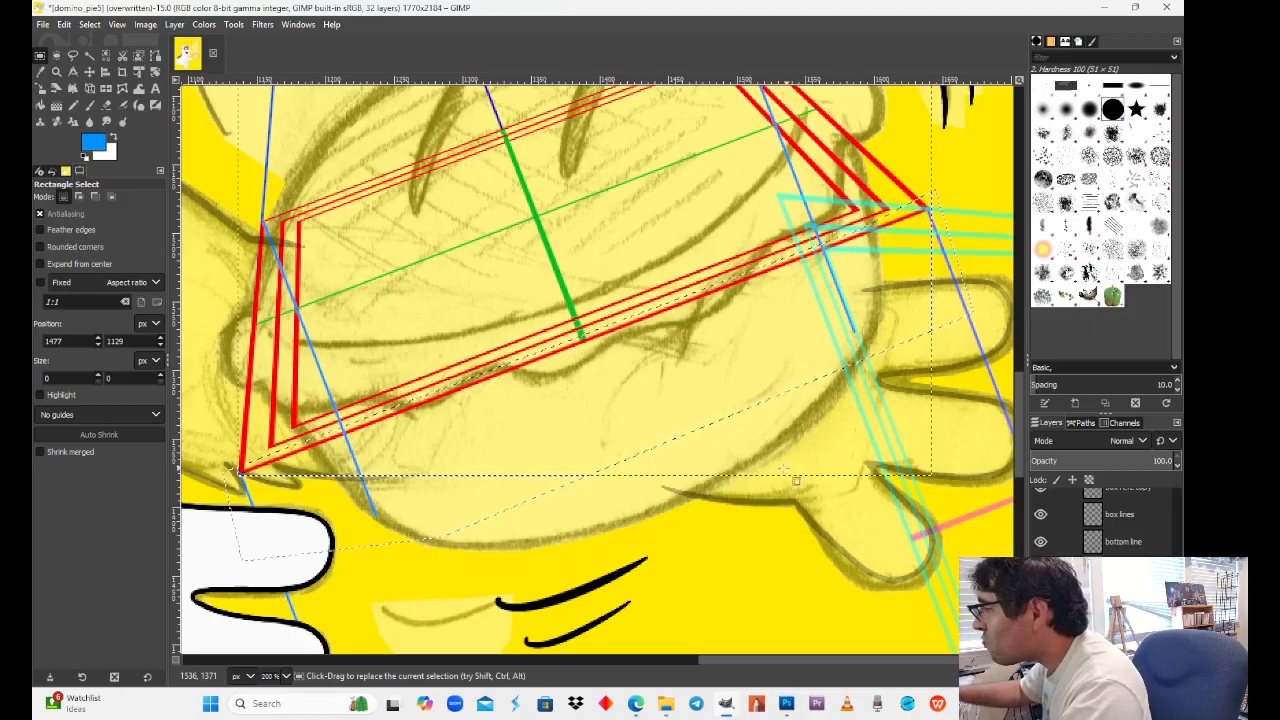
key(ctrl+c)
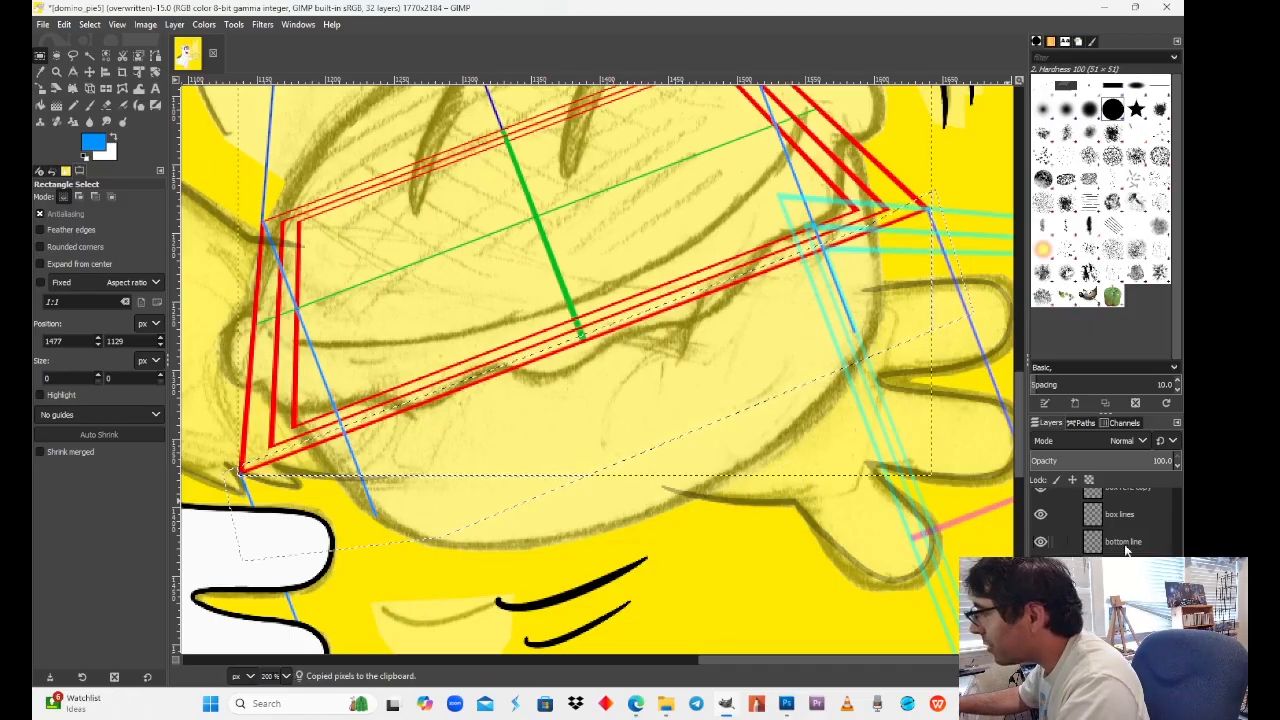
key(ctrl+v)
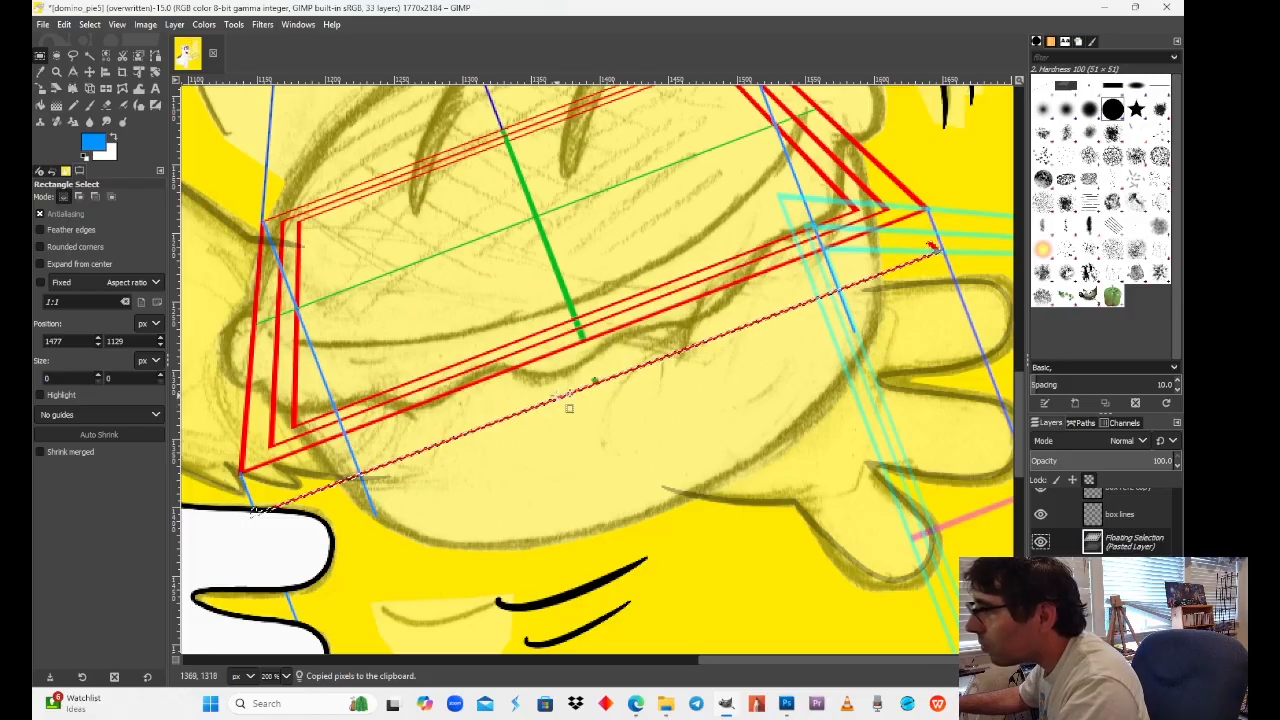
drag(568, 408, 589, 470)
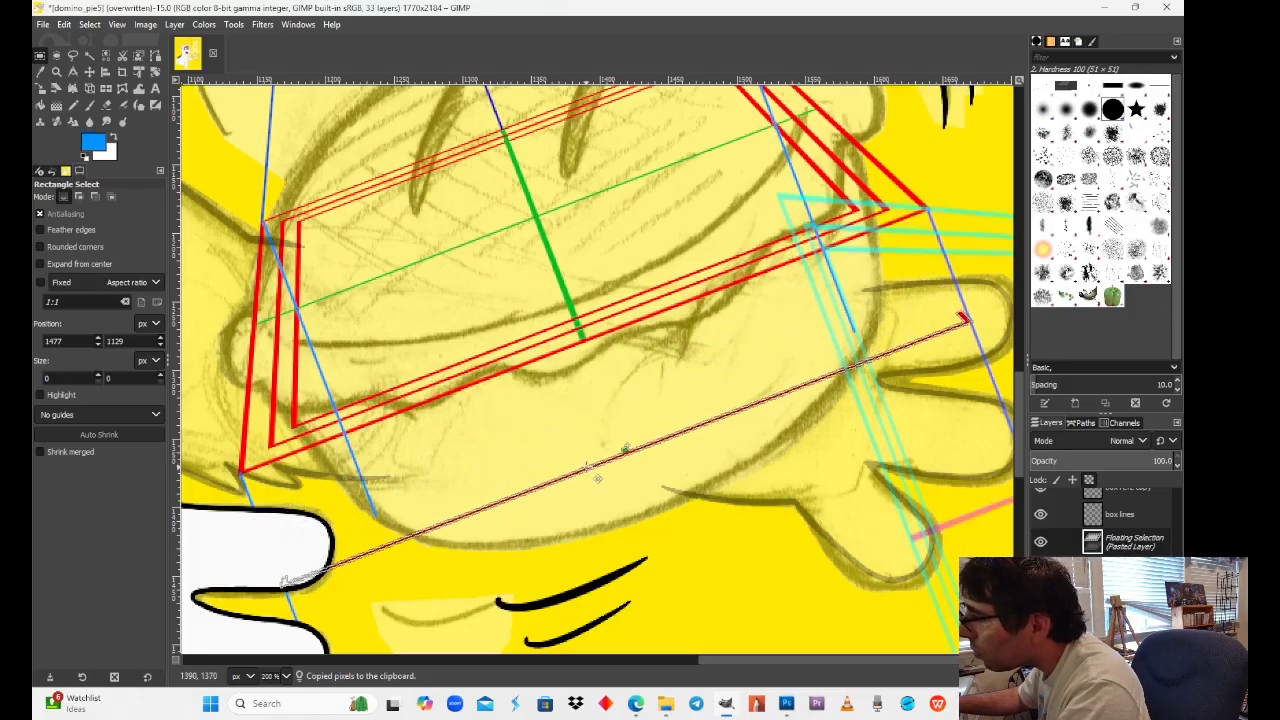
Step: Hide the Color1 layer so the white hand fill no longer covers the pasted line's lower end
scroll(1075, 545, down, 5)
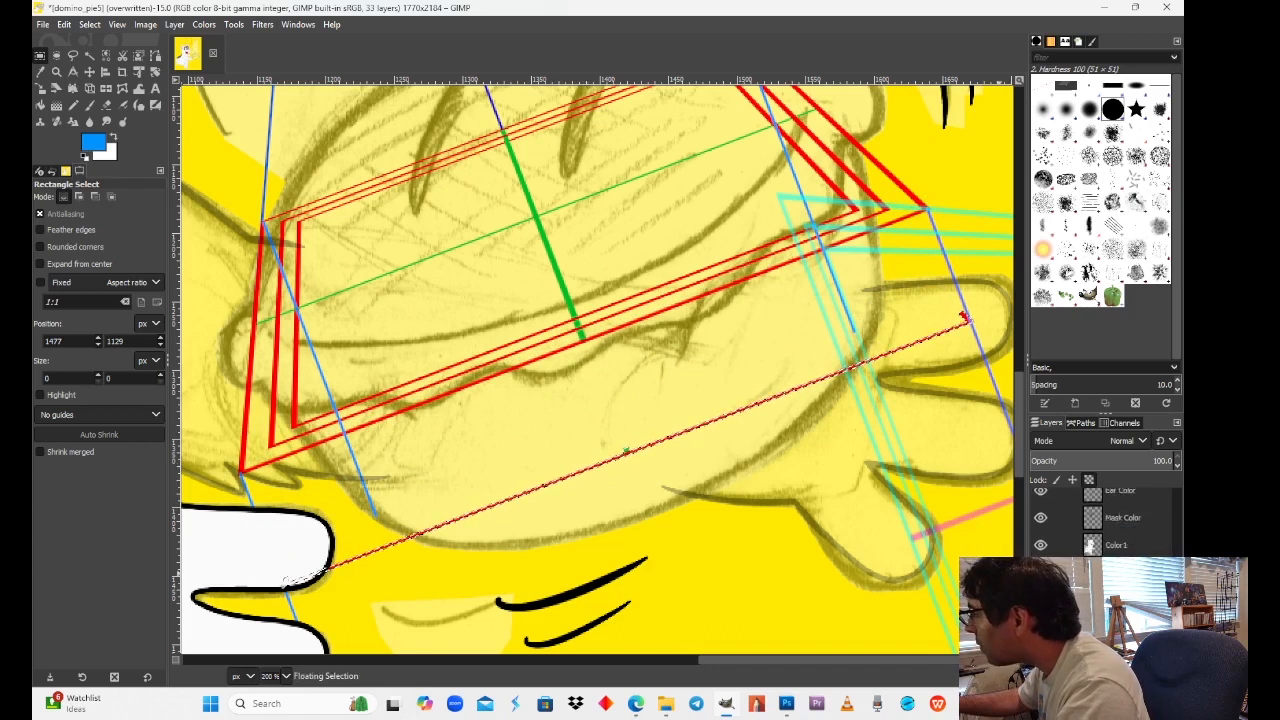
click(1041, 600)
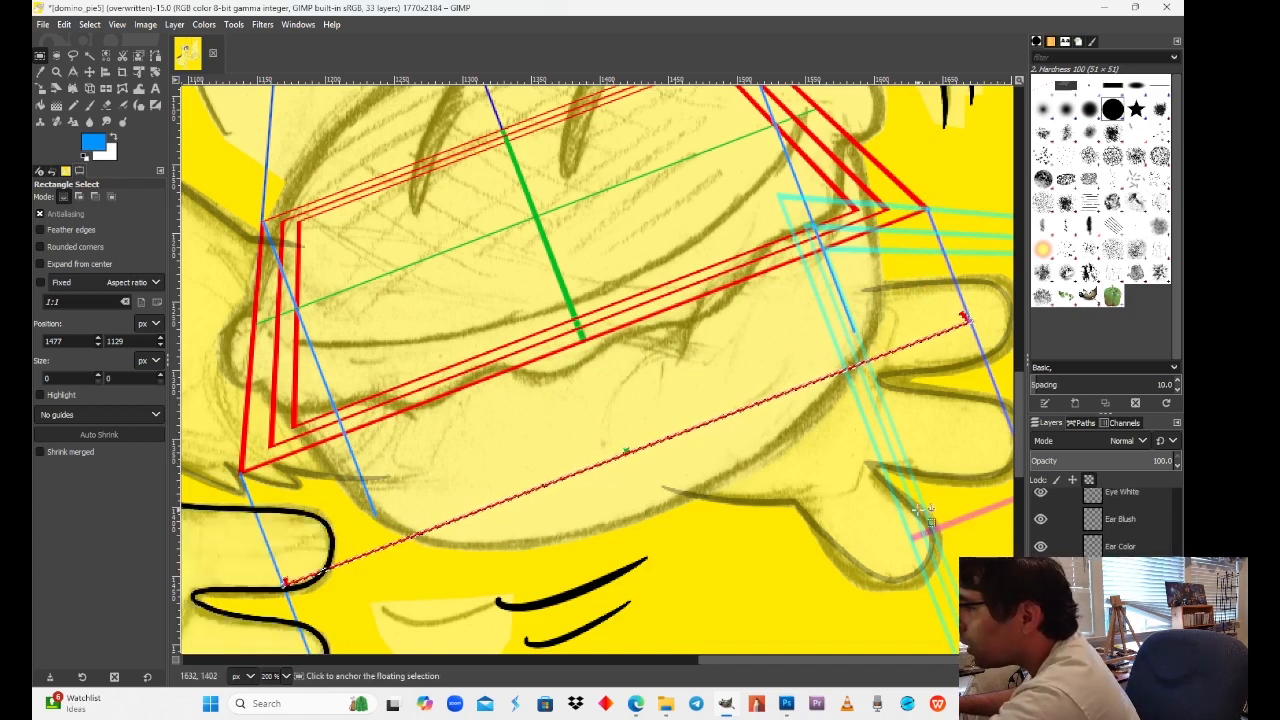
scroll(1105, 520, up, 2)
scroll(1105, 520, up, 4)
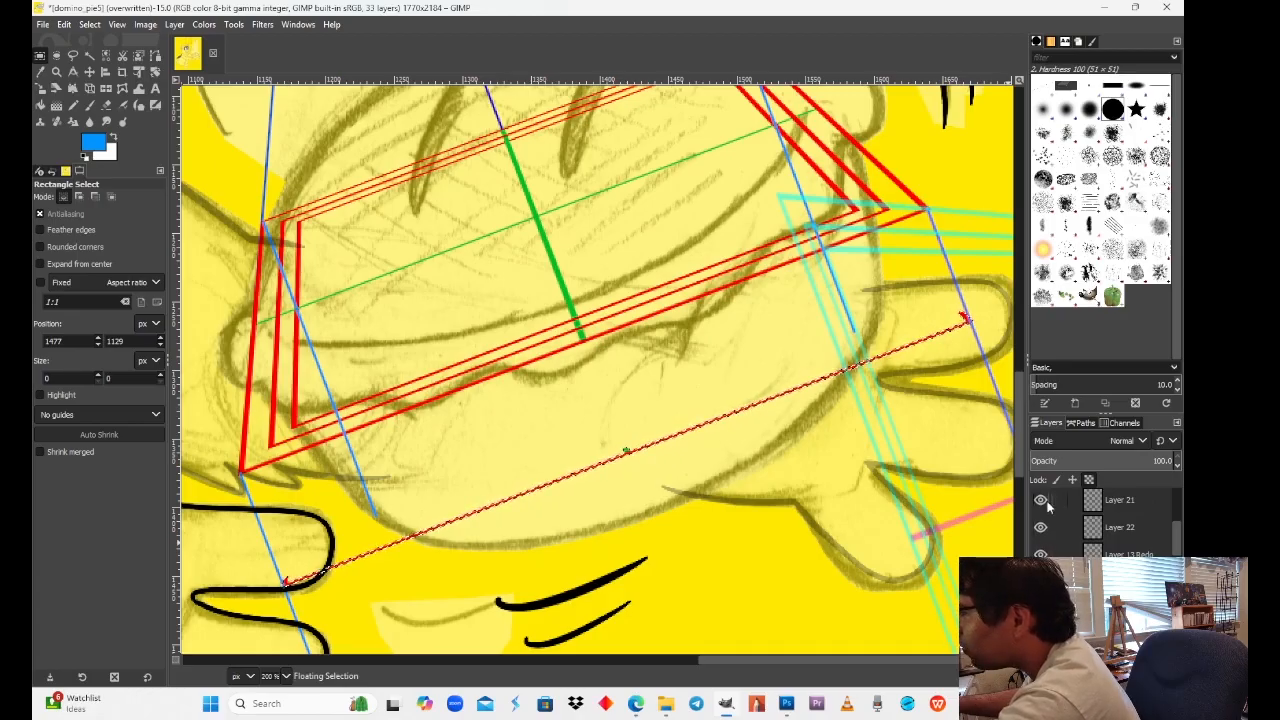
scroll(1090, 550, up, 1)
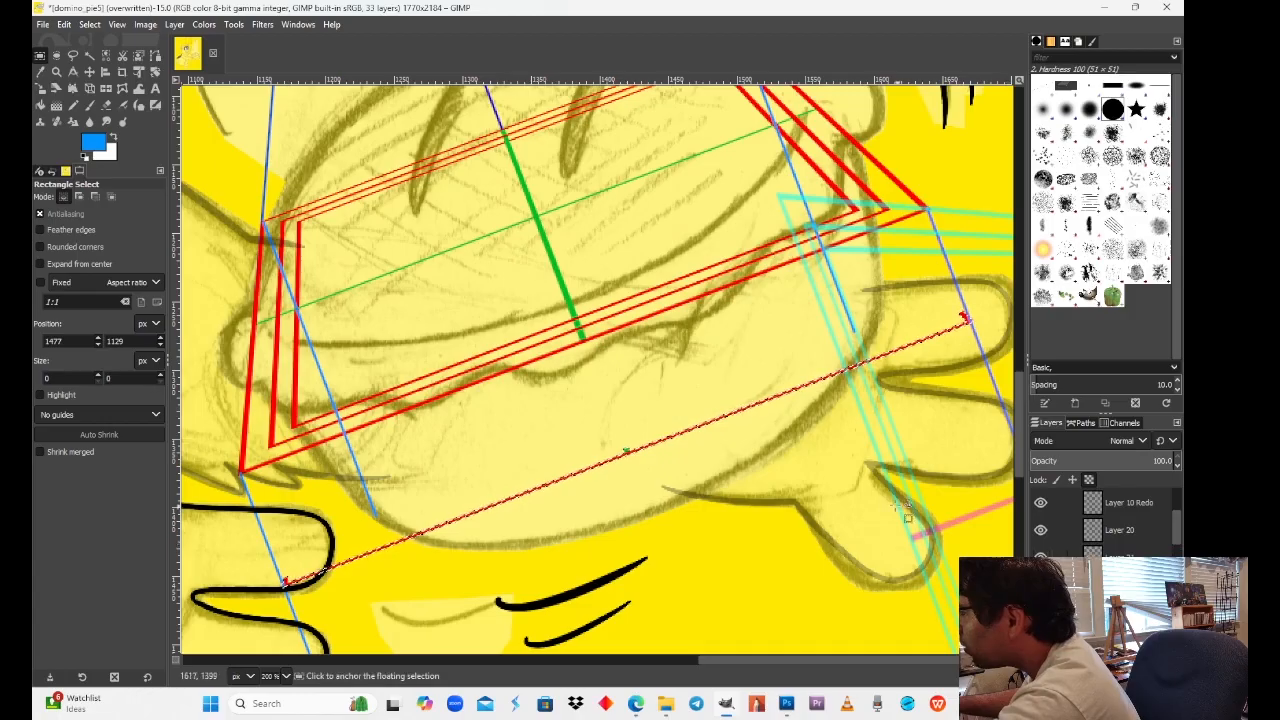
scroll(1075, 523, down, 5)
scroll(1075, 523, down, 3)
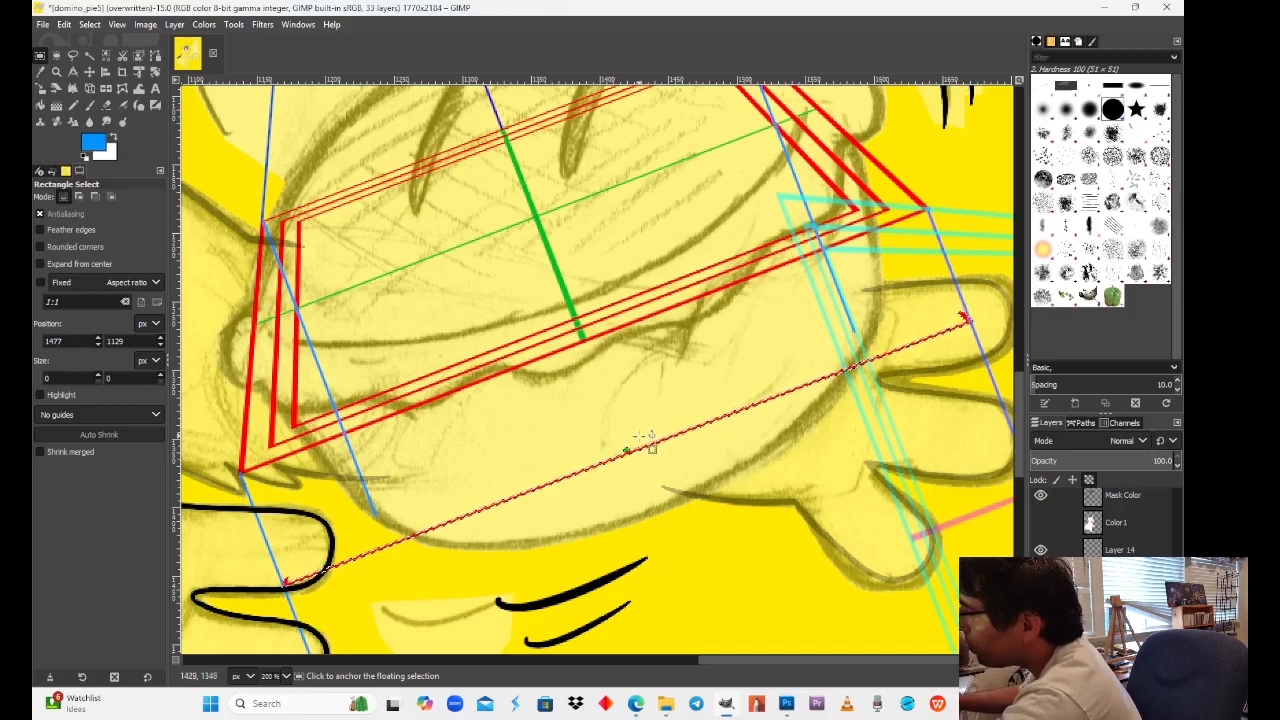
Step: Shift the pasted red line about 6 px right and 15 px down between the outer blue edges, and anchor it
drag(651, 459, 645, 486)
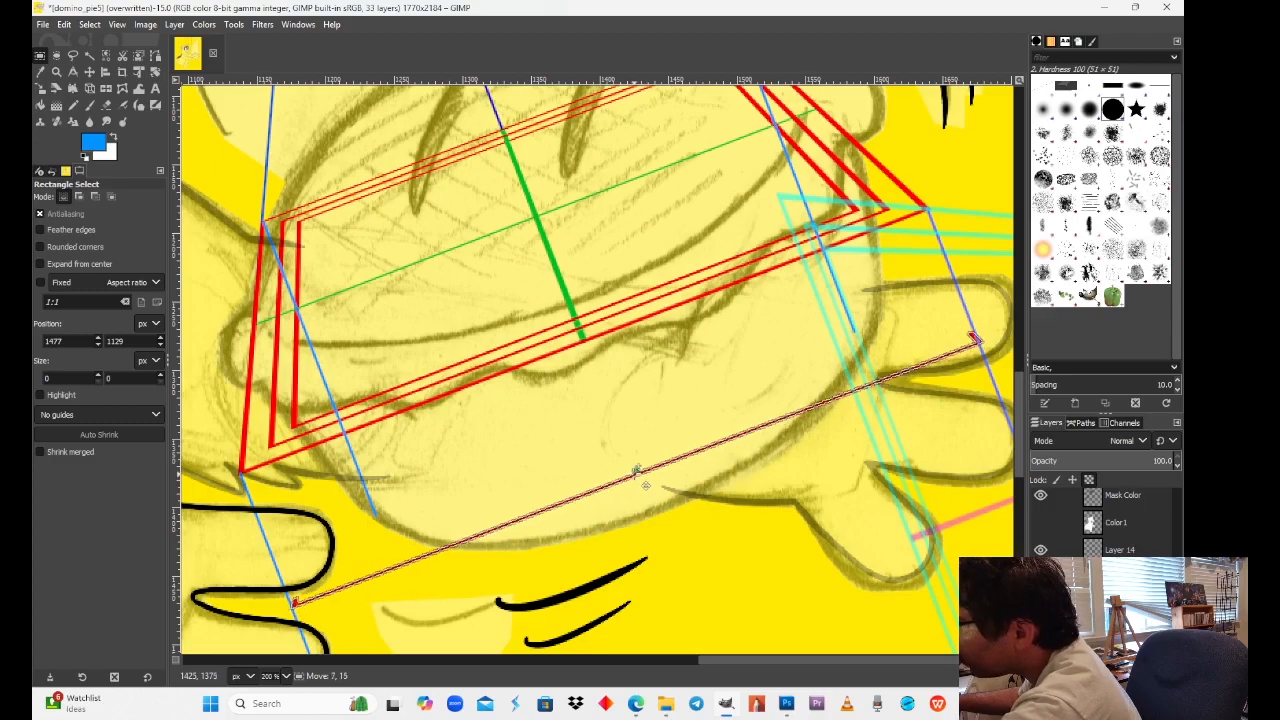
drag(645, 485, 644, 483)
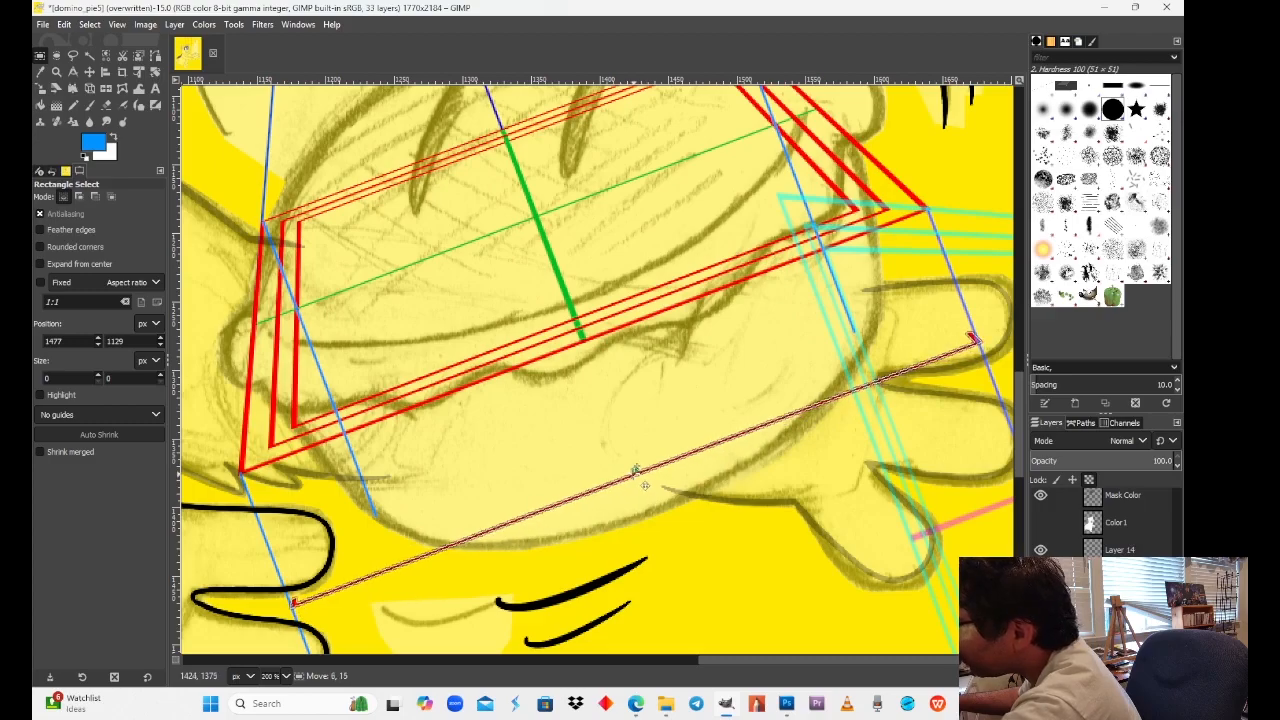
click(672, 422)
Step: Lower the opacity of Layer 12, the arm and hand line art, to 18.7
scroll(1100, 520, down, 5)
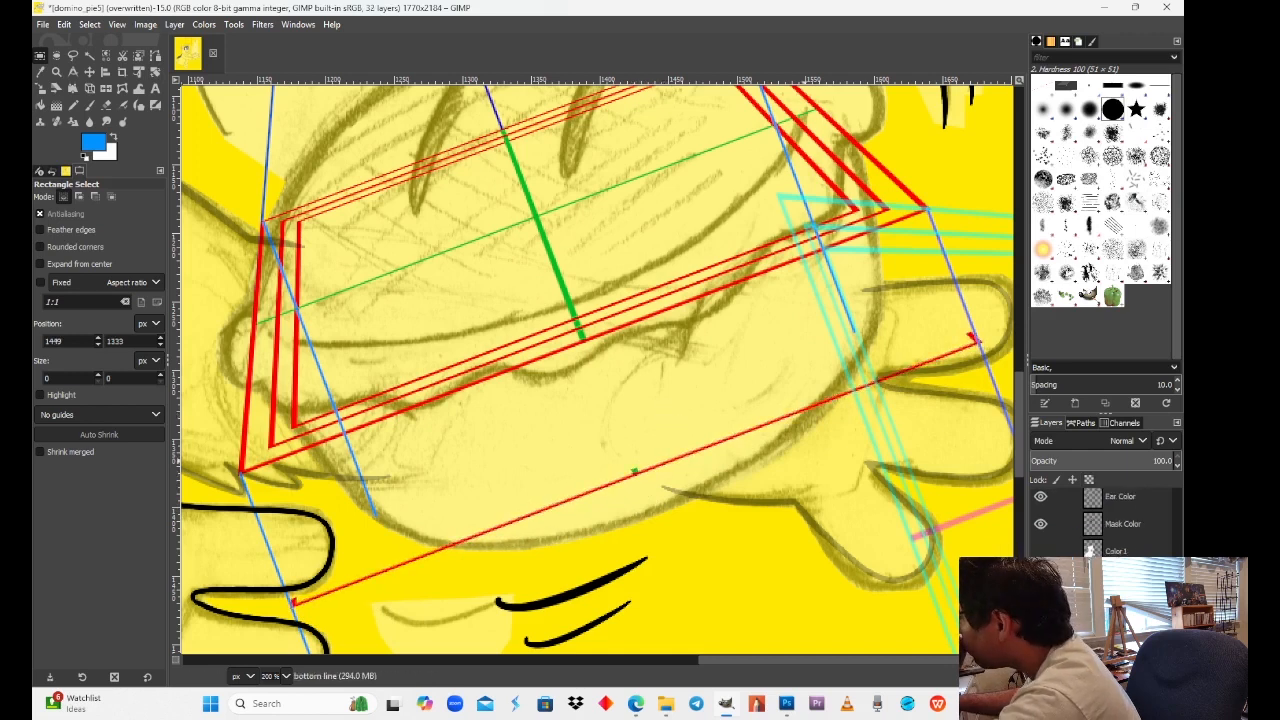
scroll(1040, 532, up, 1)
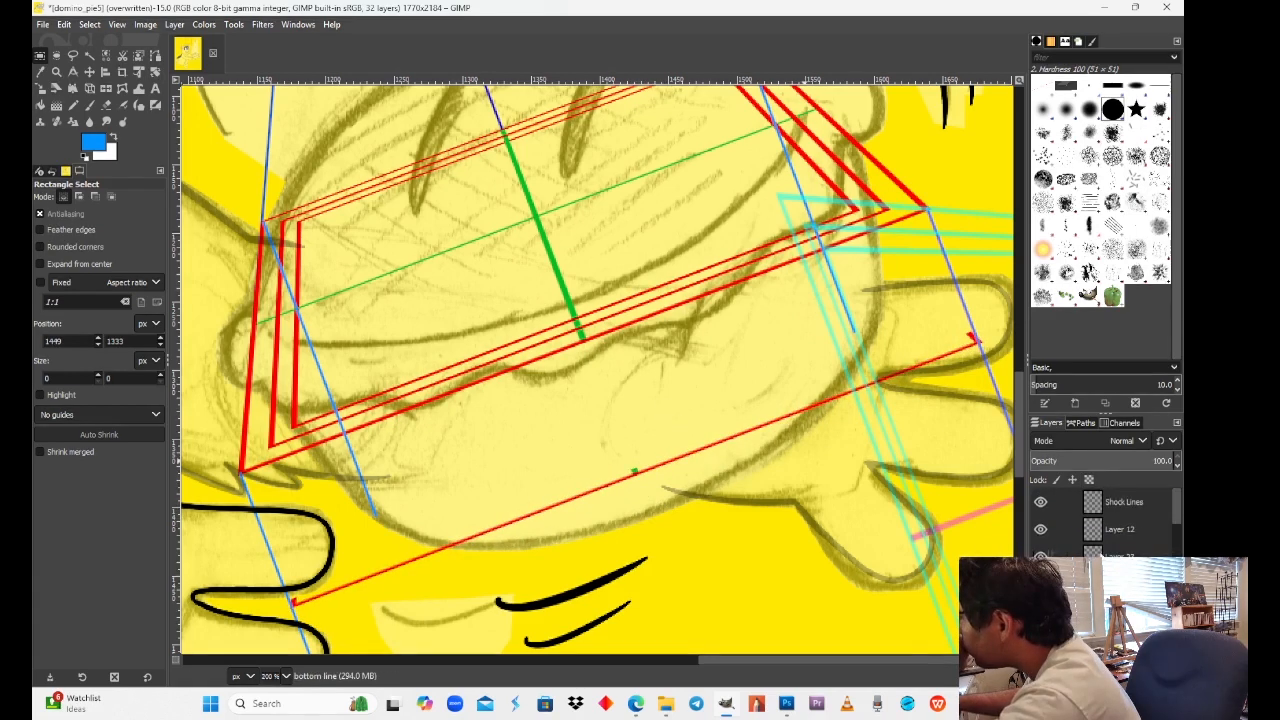
click(1130, 532)
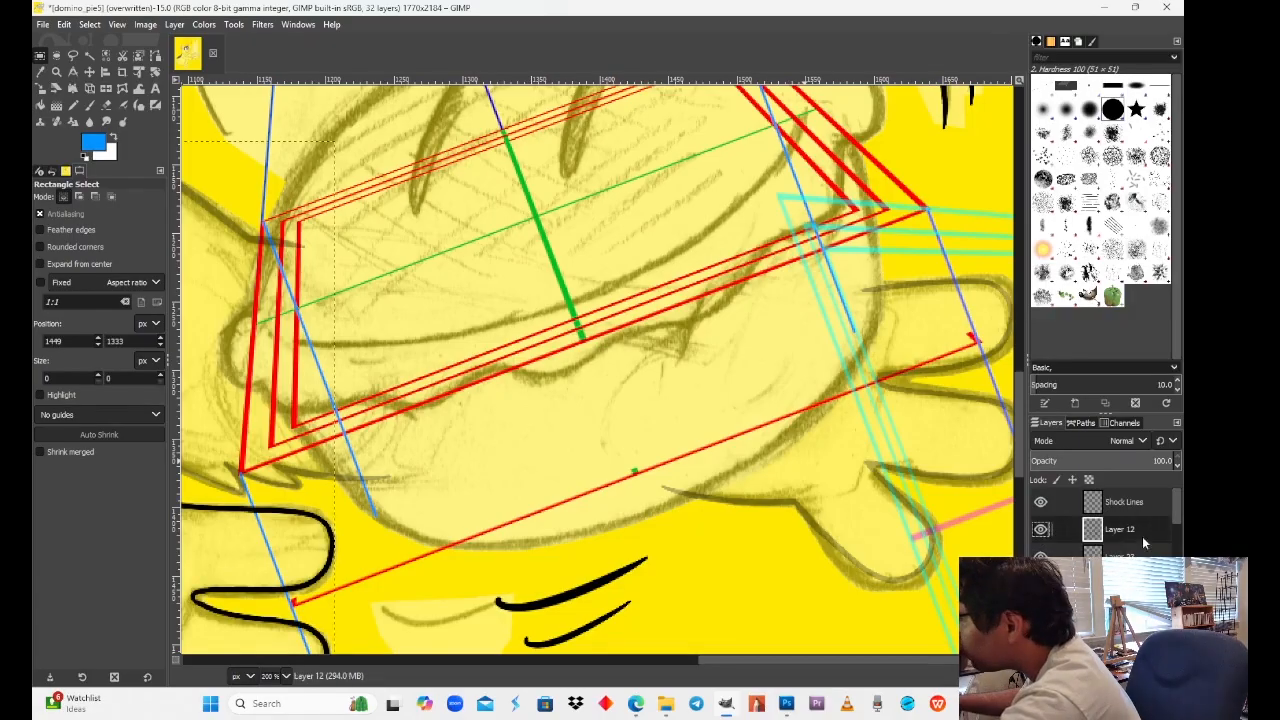
drag(1108, 468, 1056, 470)
drag(541, 410, 586, 405)
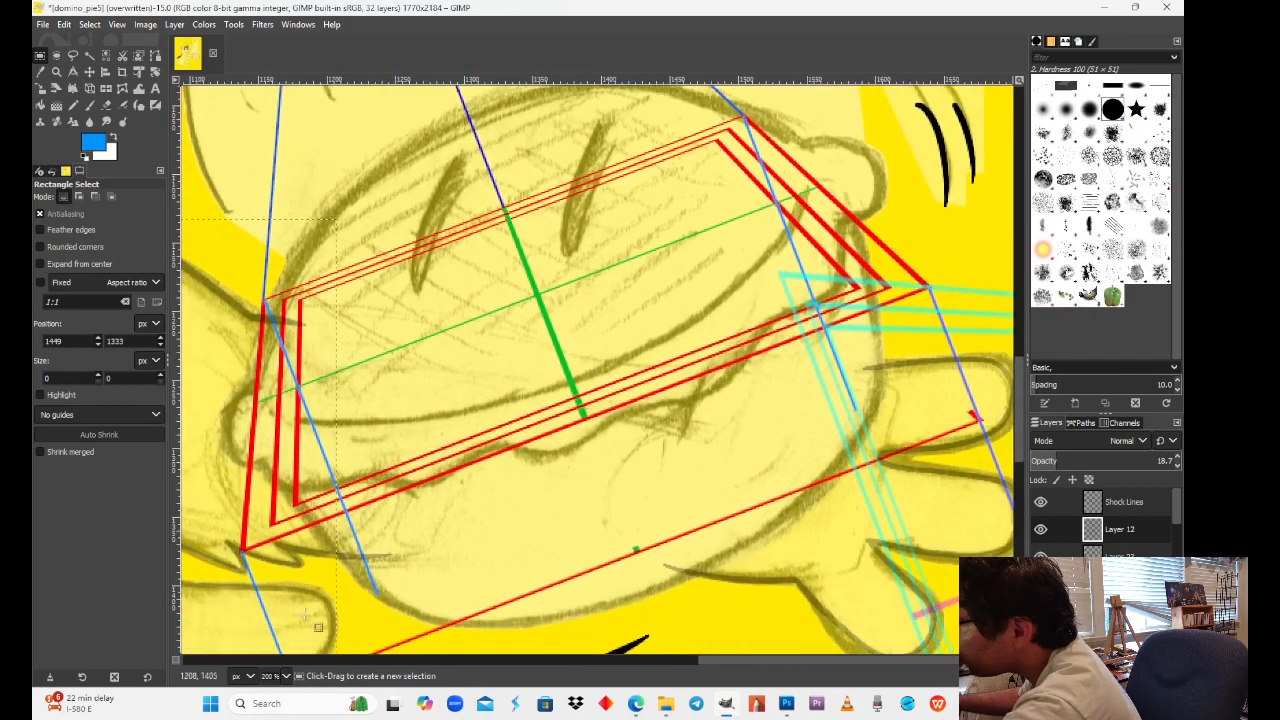
Step: Invert the colors of the bottom line layer
click(285, 676)
click(283, 600)
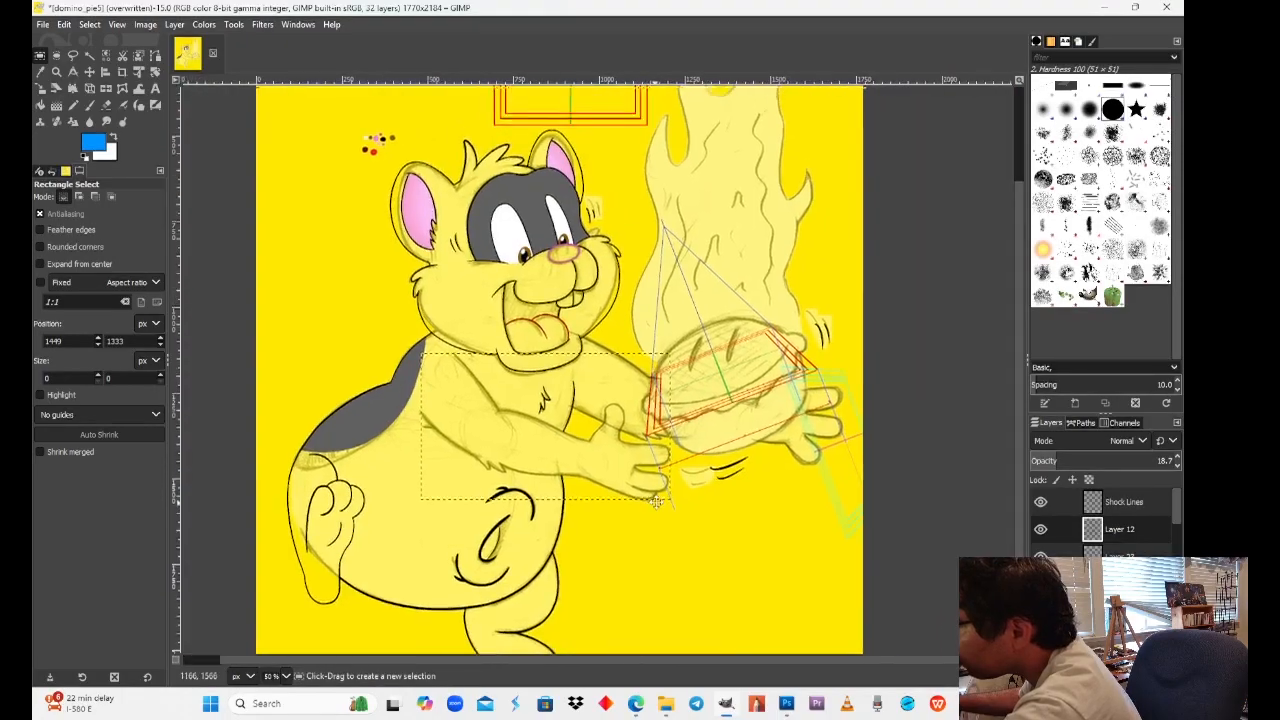
scroll(1100, 525, down, 5)
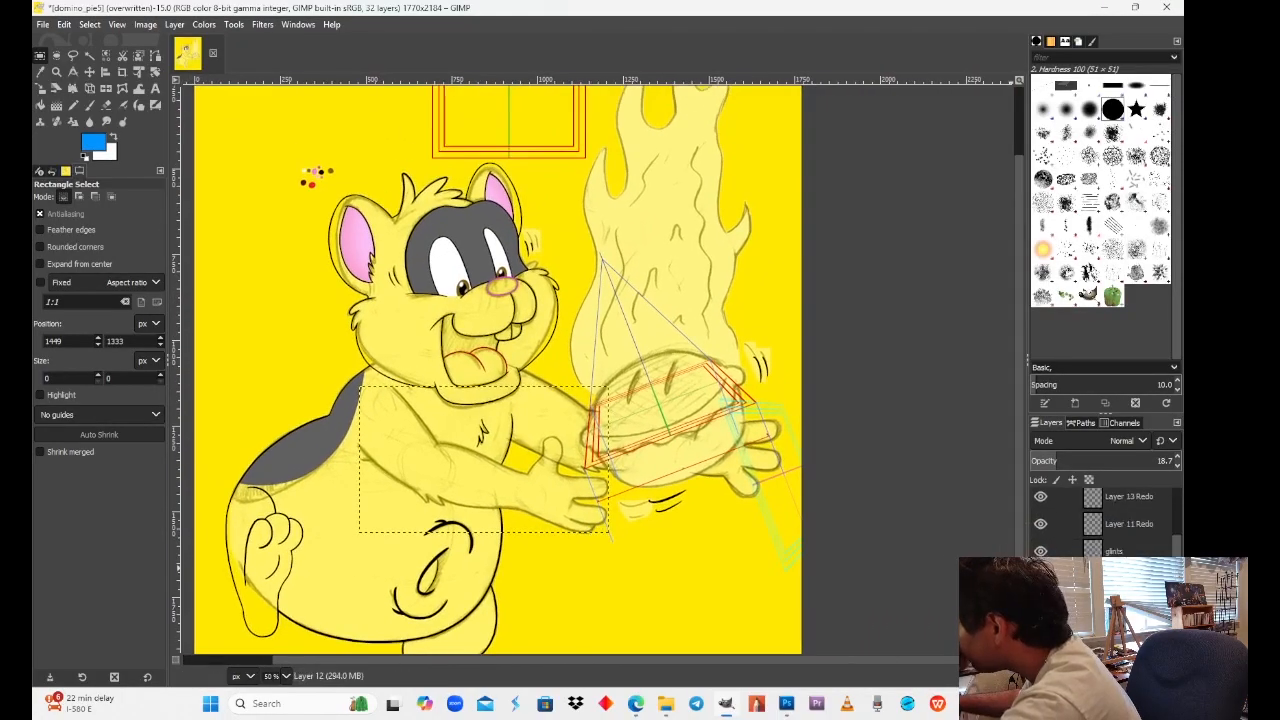
scroll(1100, 520, down, 3)
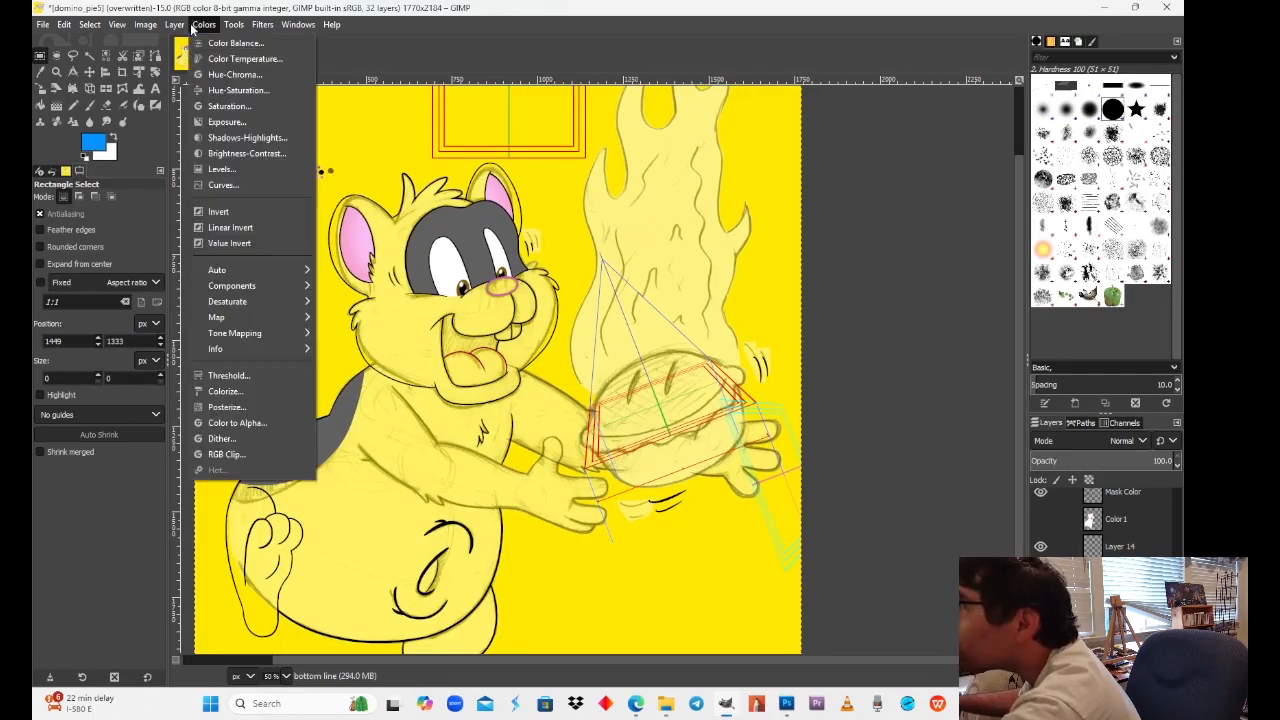
click(203, 24)
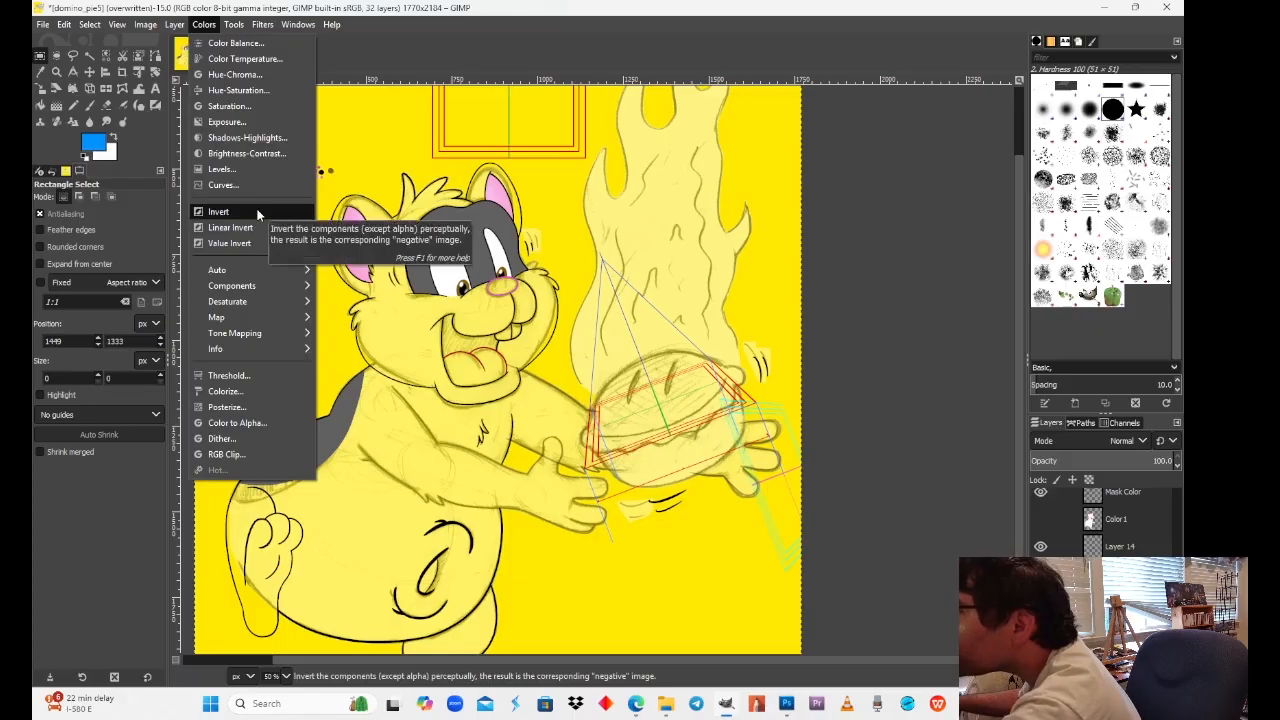
click(257, 211)
Step: Hide the persp lines2 layer with the blue lines running from the vanishing point to the box corners
drag(800, 426, 713, 444)
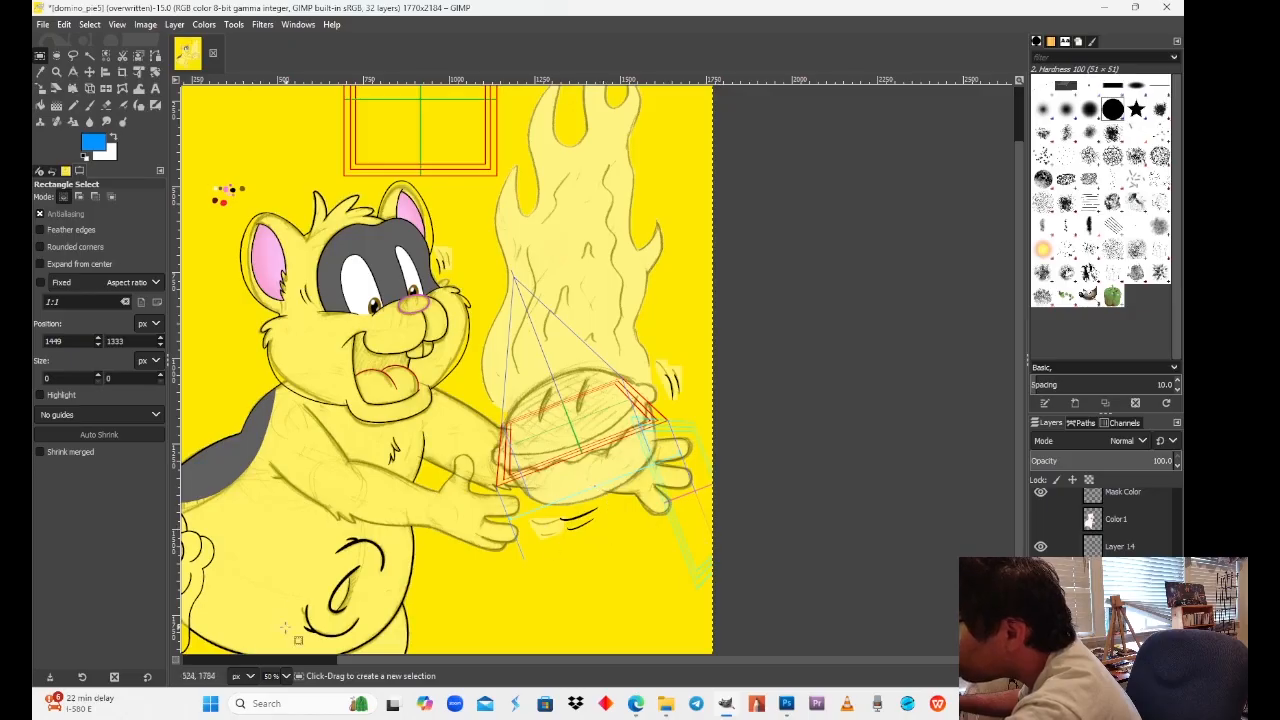
click(286, 676)
click(278, 563)
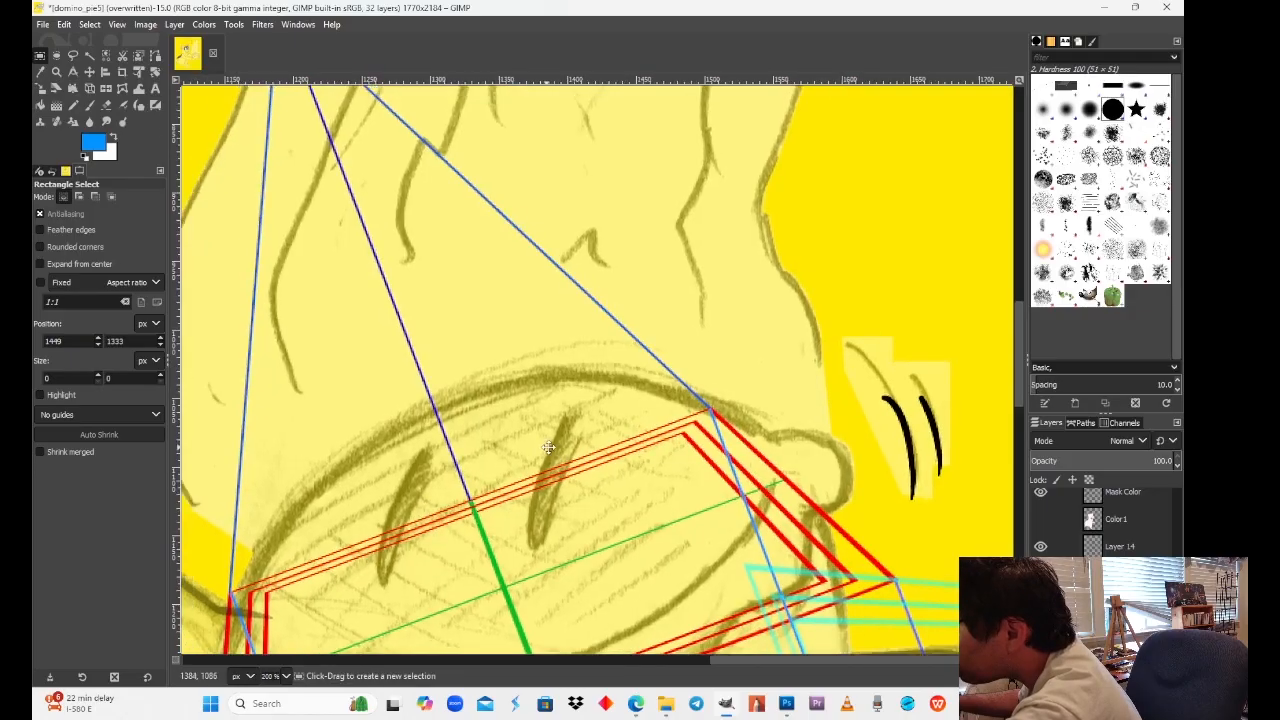
drag(548, 447, 620, 449)
scroll(1115, 530, down, 3)
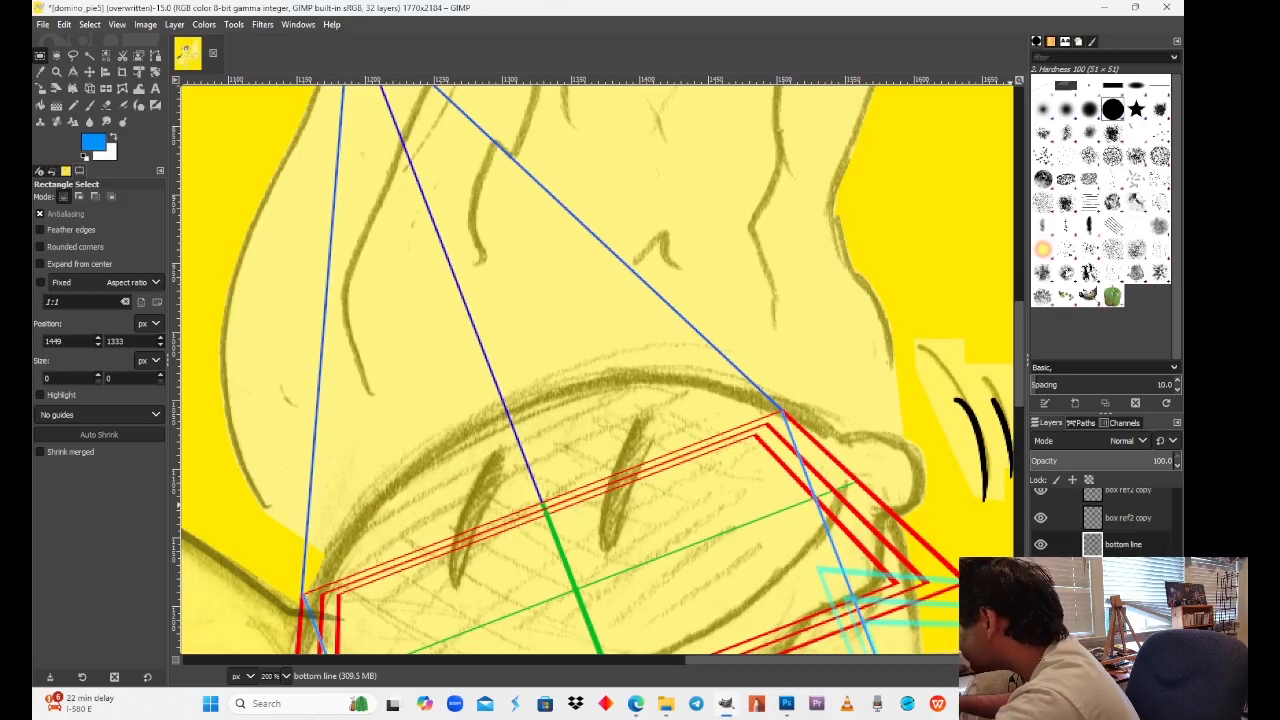
click(1120, 572)
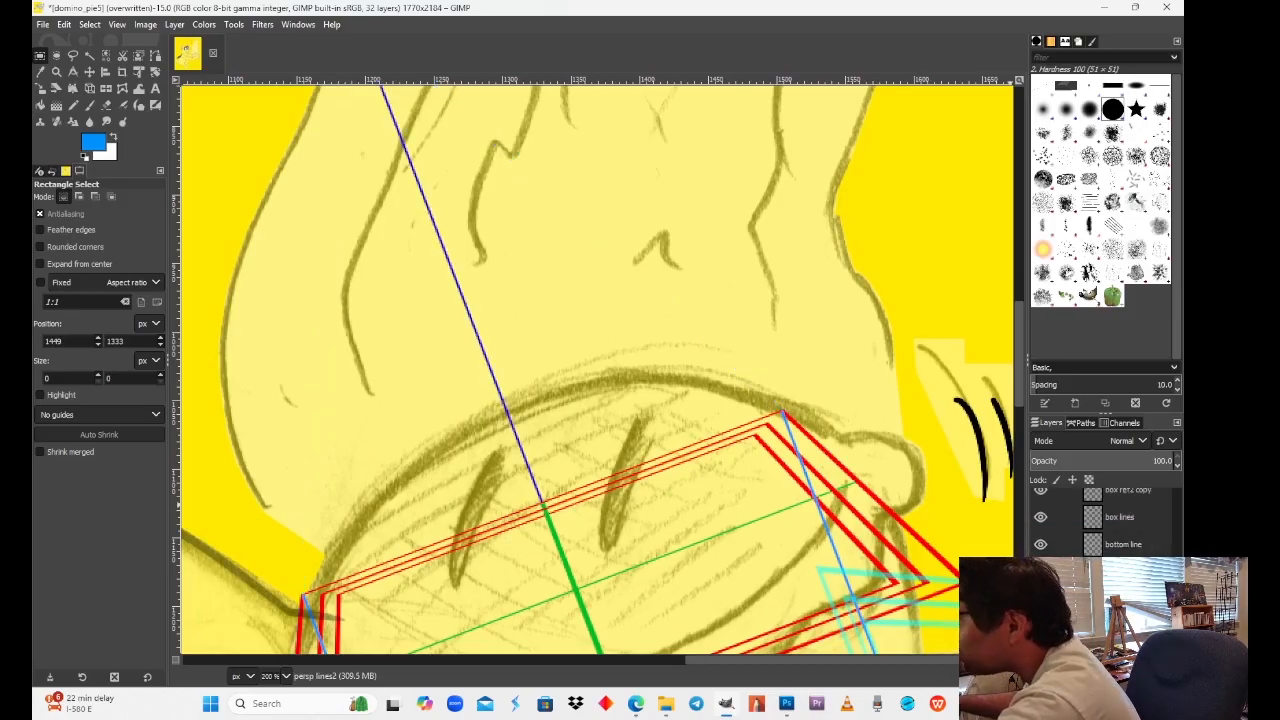
Step: Sample the blue of the outer perspective line as the foreground color and darken it to 0036b3
click(42, 72)
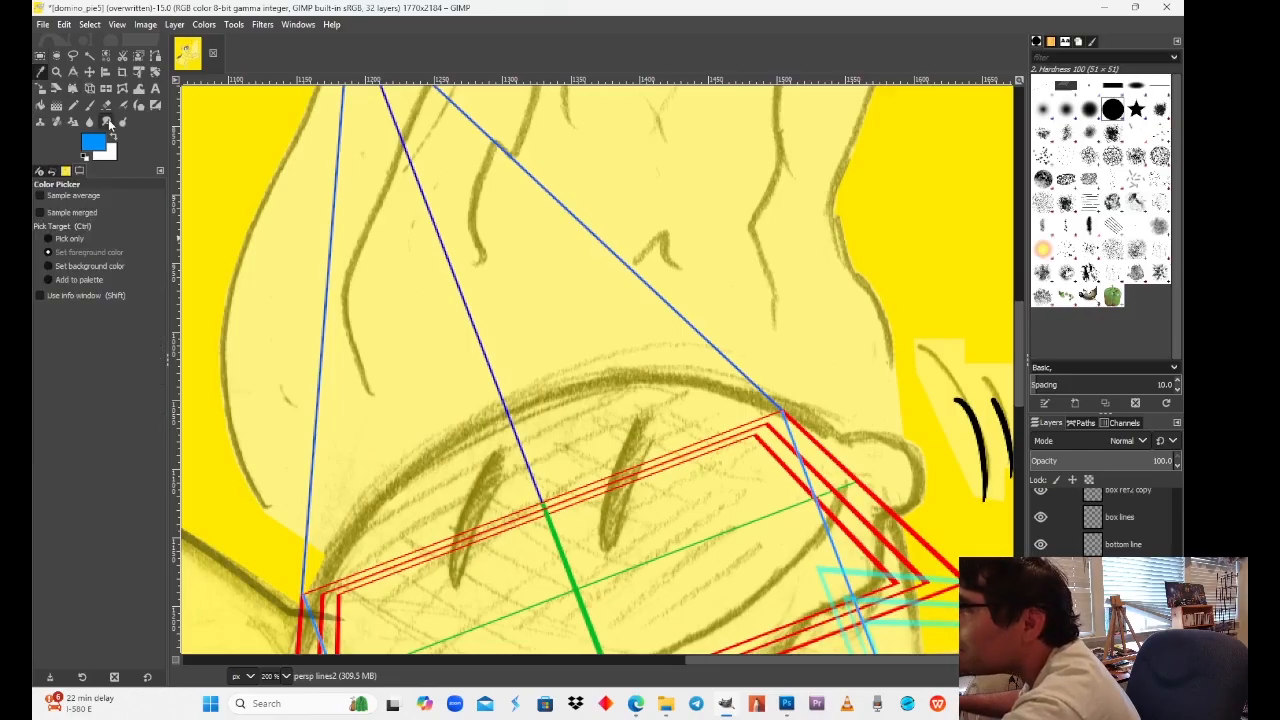
click(113, 137)
click(328, 291)
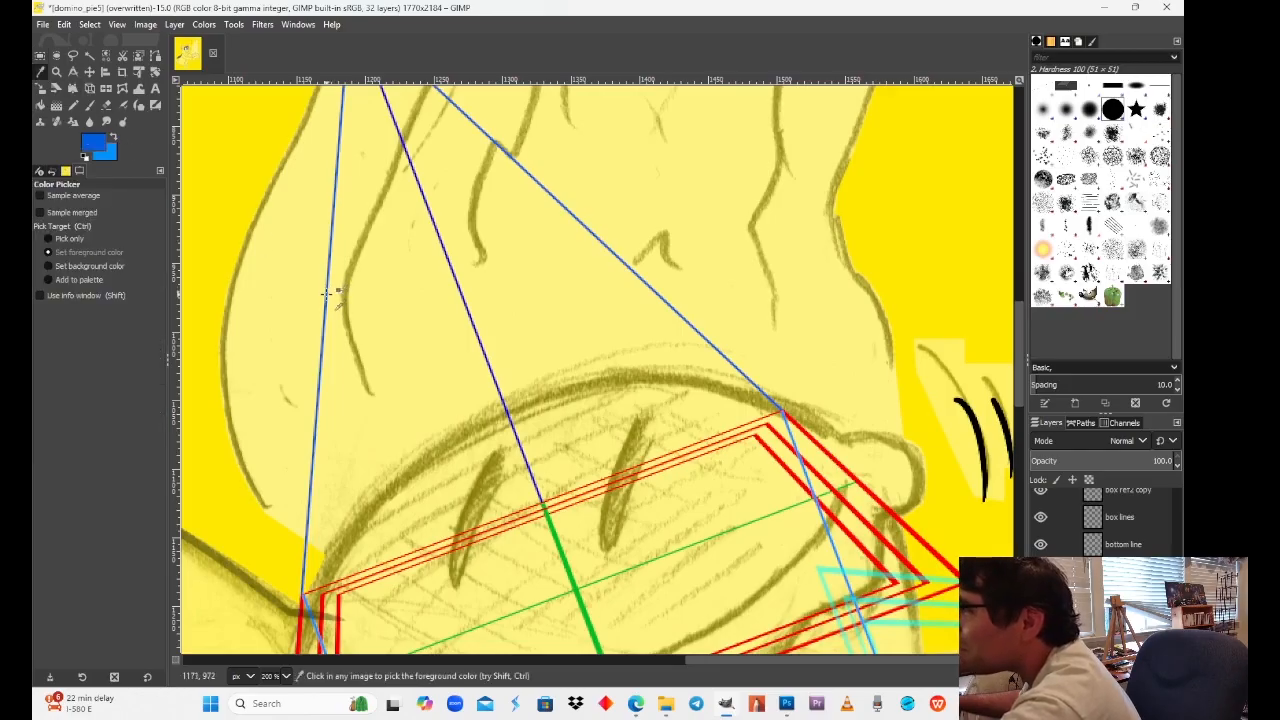
click(155, 55)
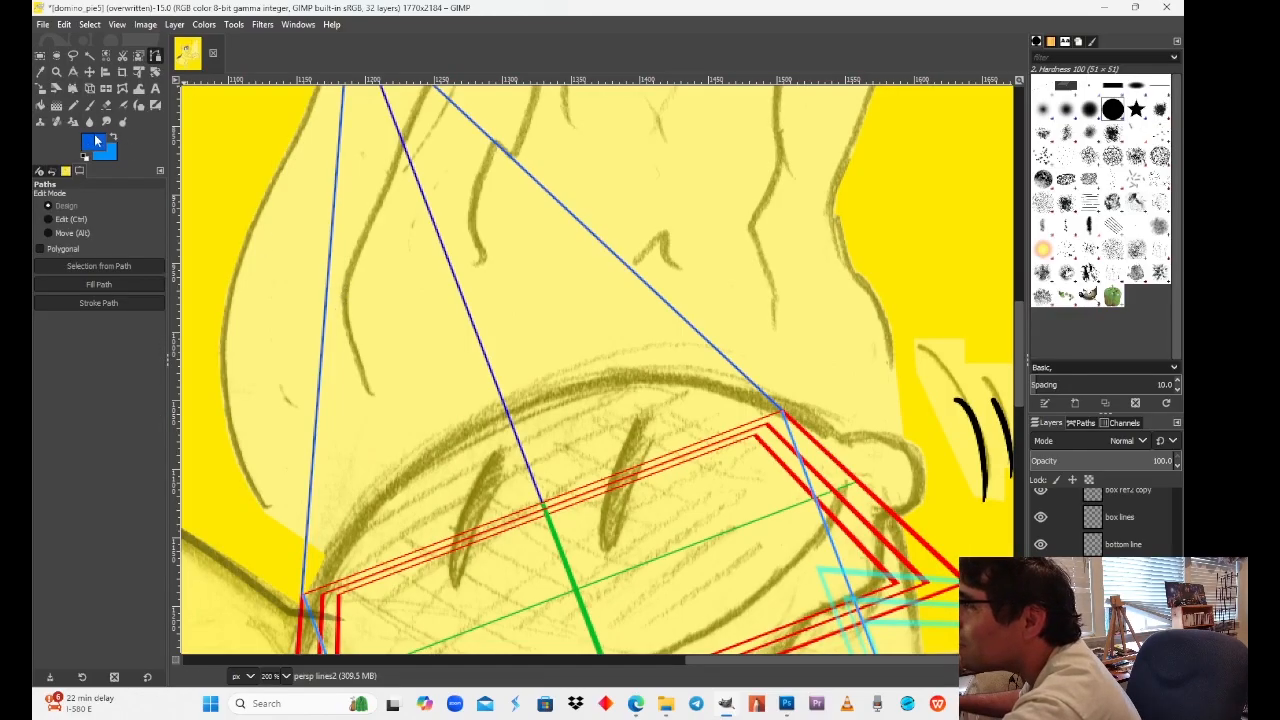
click(95, 144)
click(306, 292)
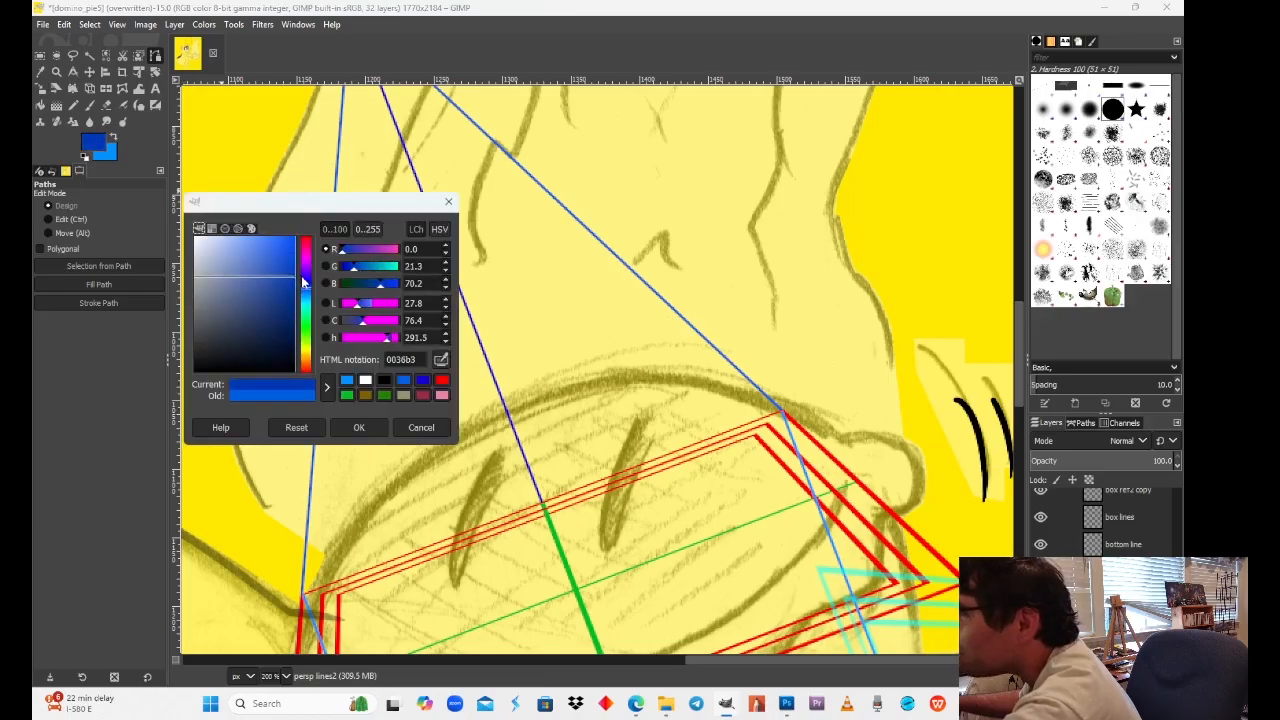
click(362, 427)
Step: Create a transparent layer named "bottom persp lines" directly above the box ref2 layer
scroll(845, 477, down, 5)
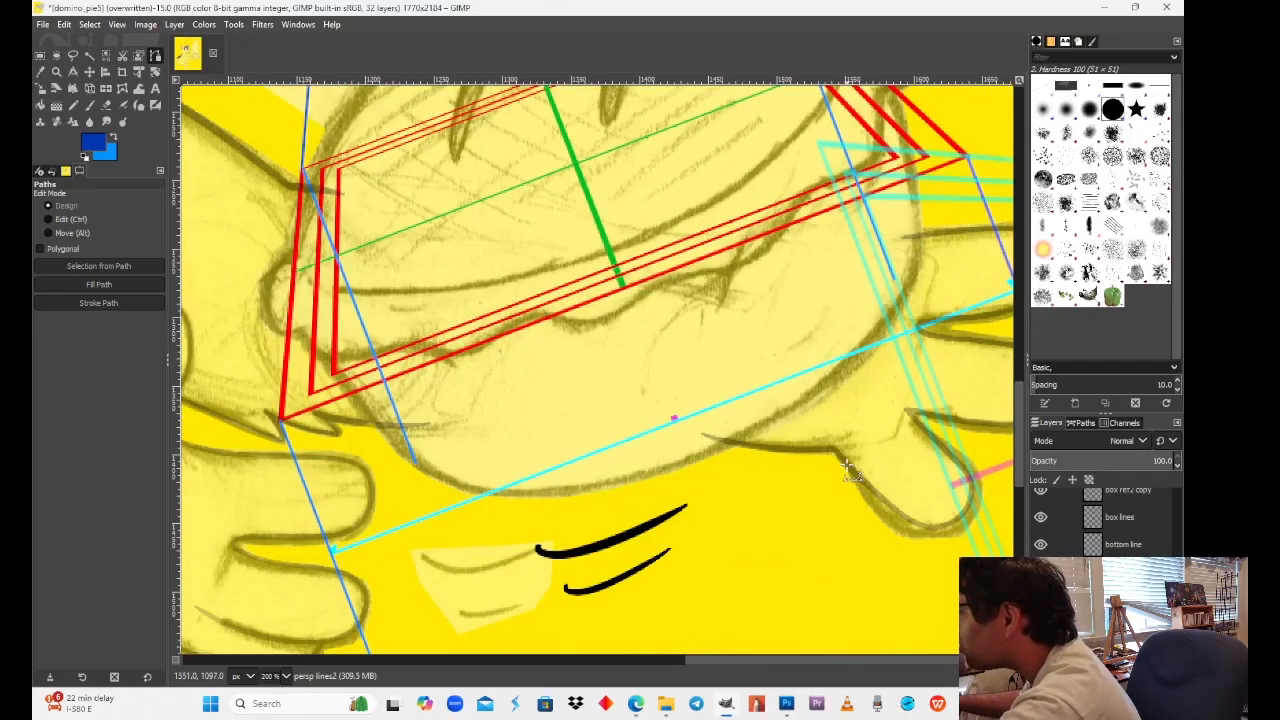
scroll(850, 470, right, 2)
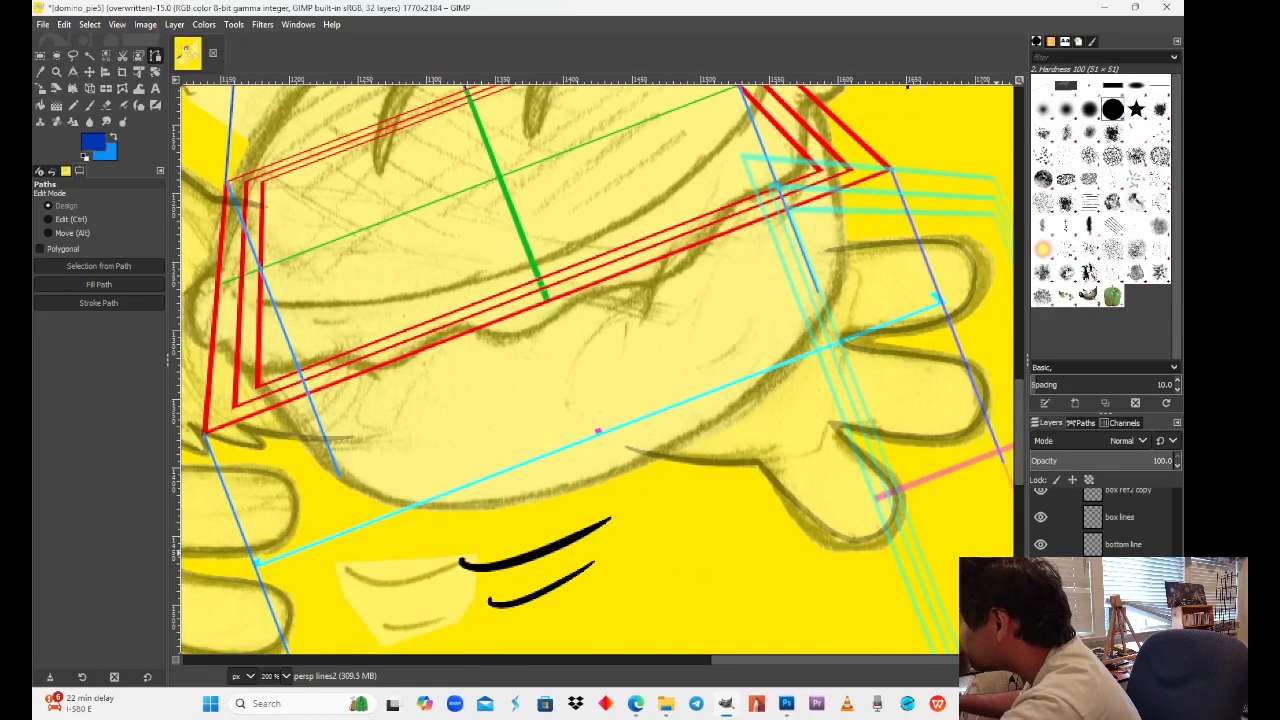
click(1122, 598)
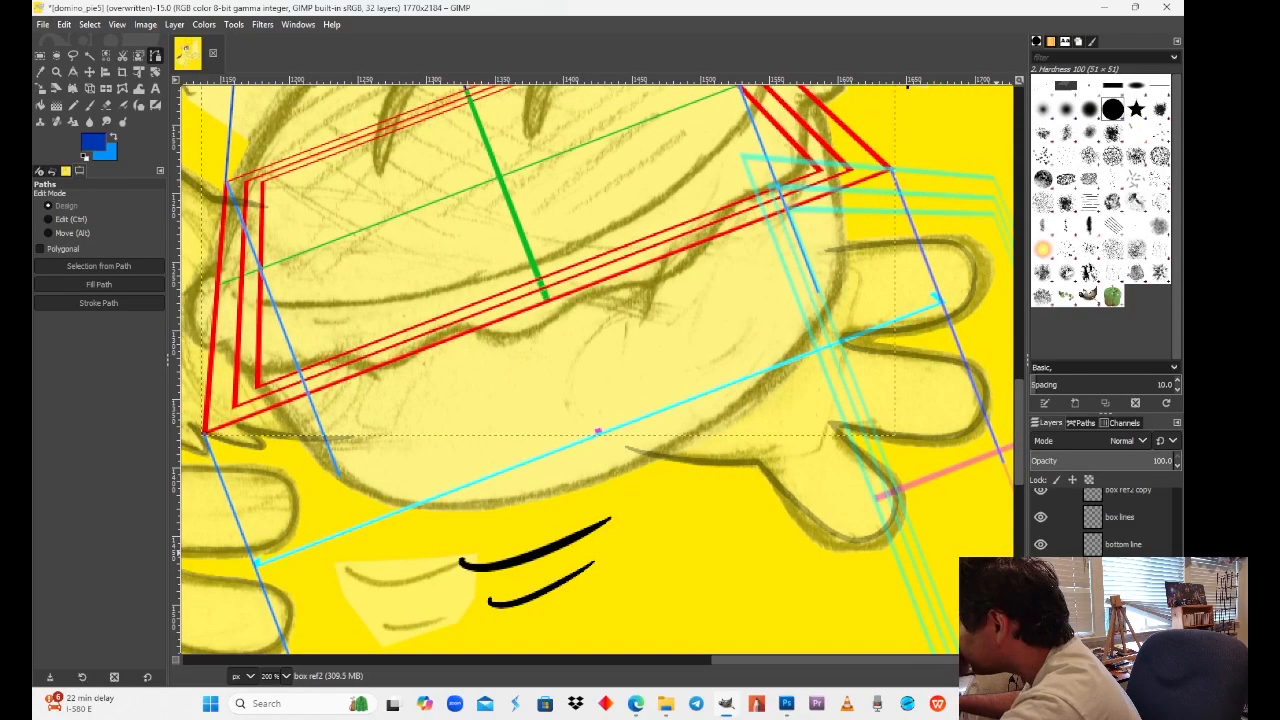
key(shift+ctrl+n)
text(bottom)
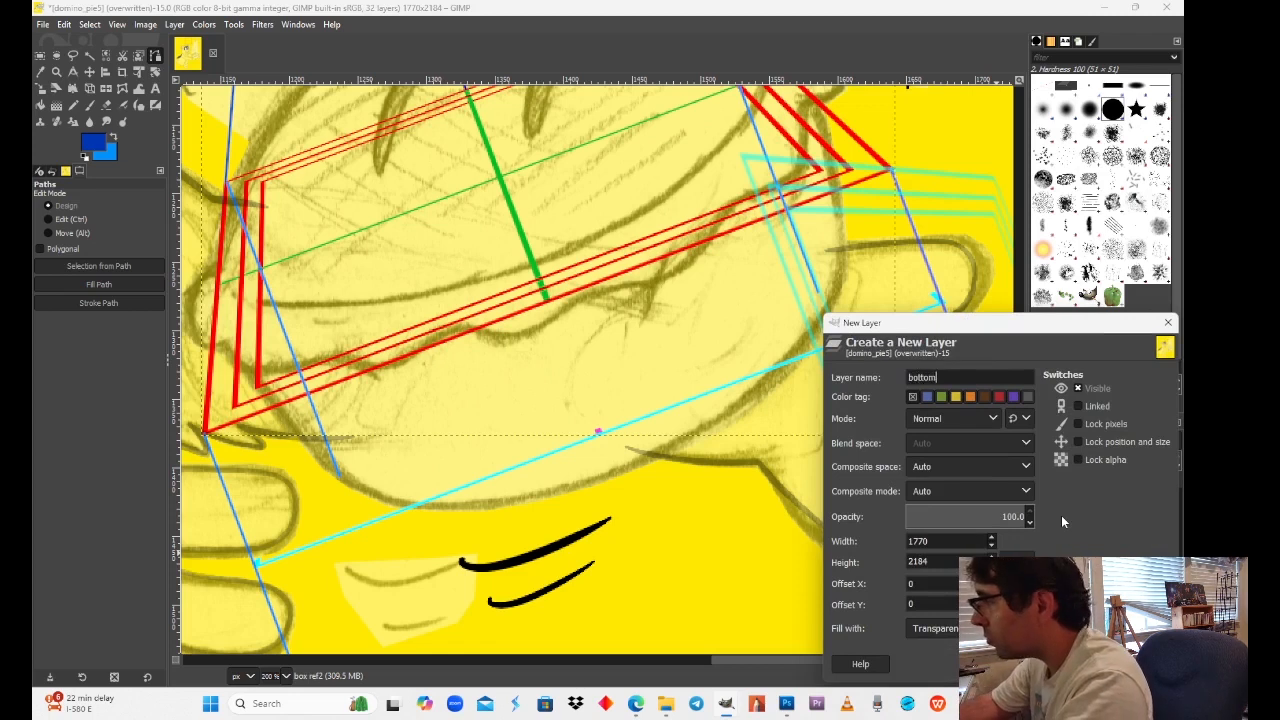
text( persp)
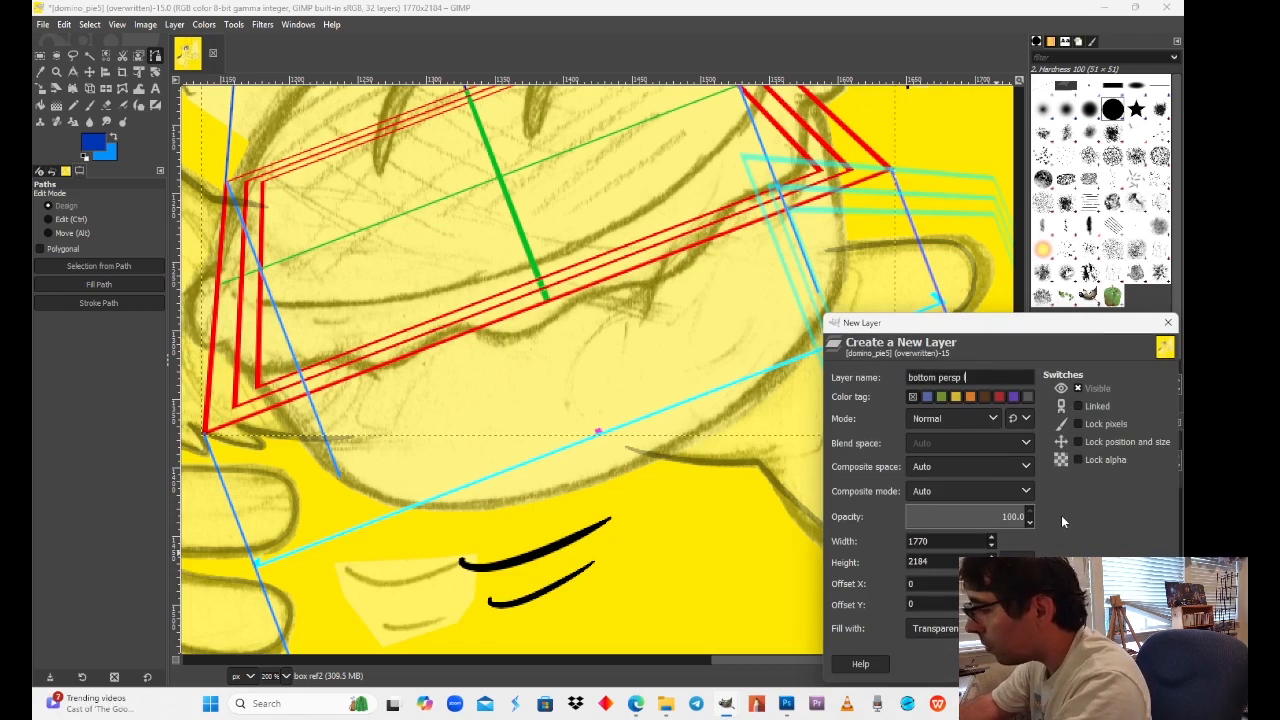
text( lines)
key(Return)
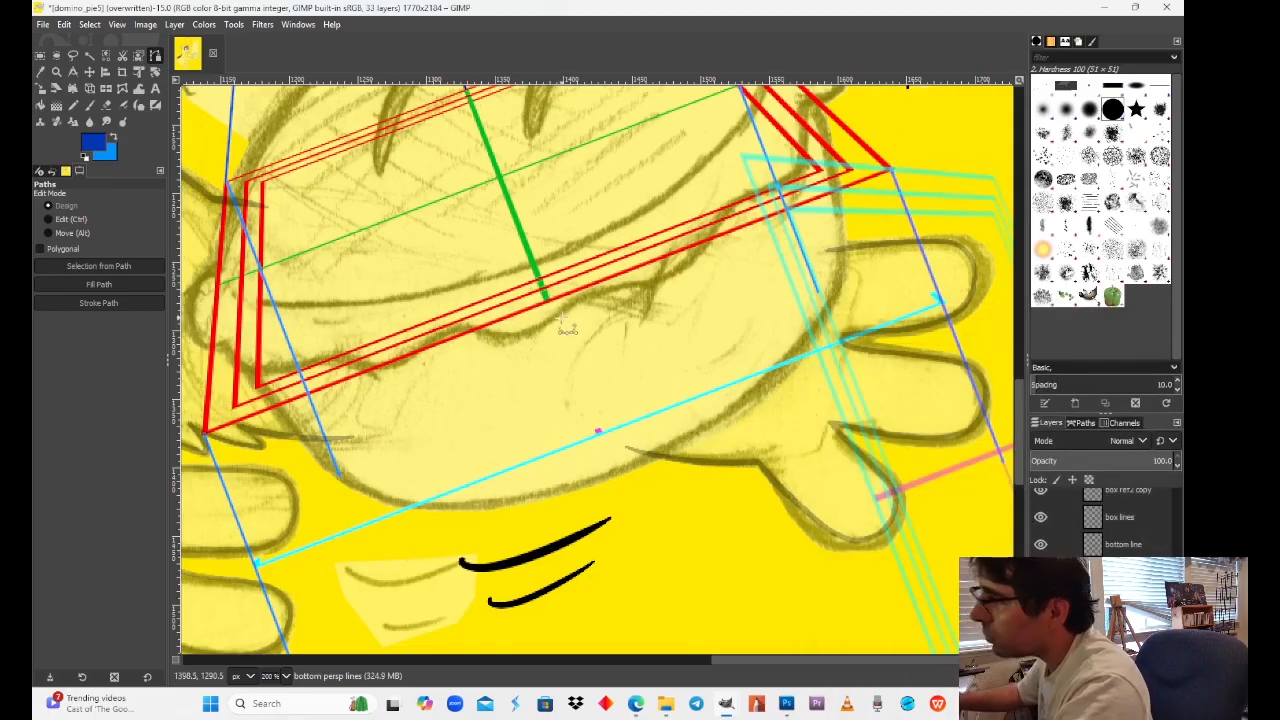
Step: Draw a path from the cyan bottom line's left end up to the vanishing point and down to its right end
drag(480, 435, 650, 359)
click(288, 677)
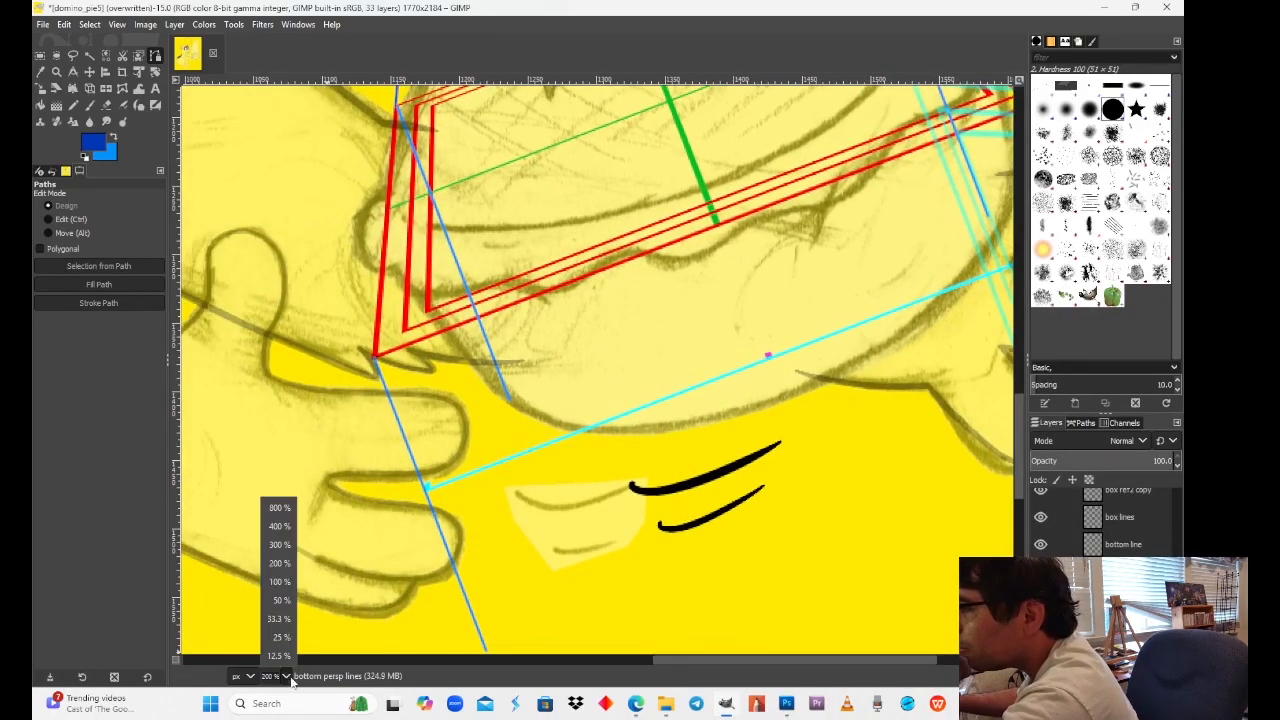
click(279, 526)
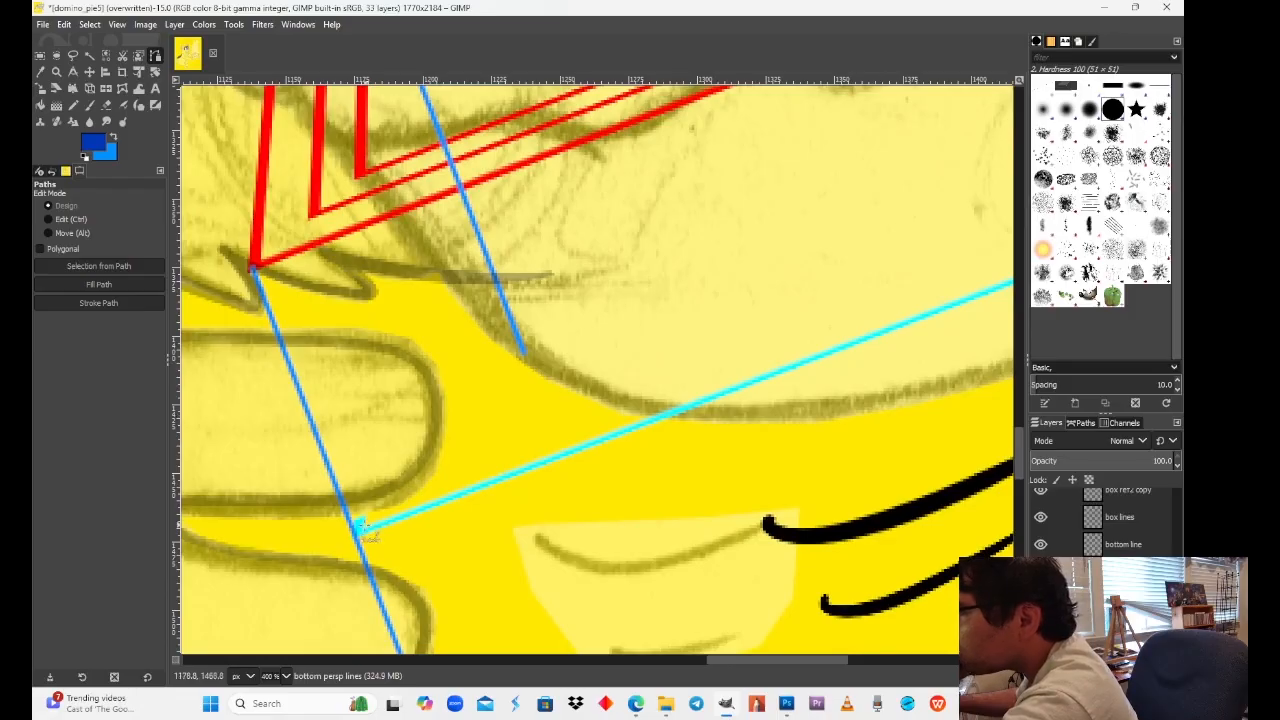
scroll(533, 530, up, 8)
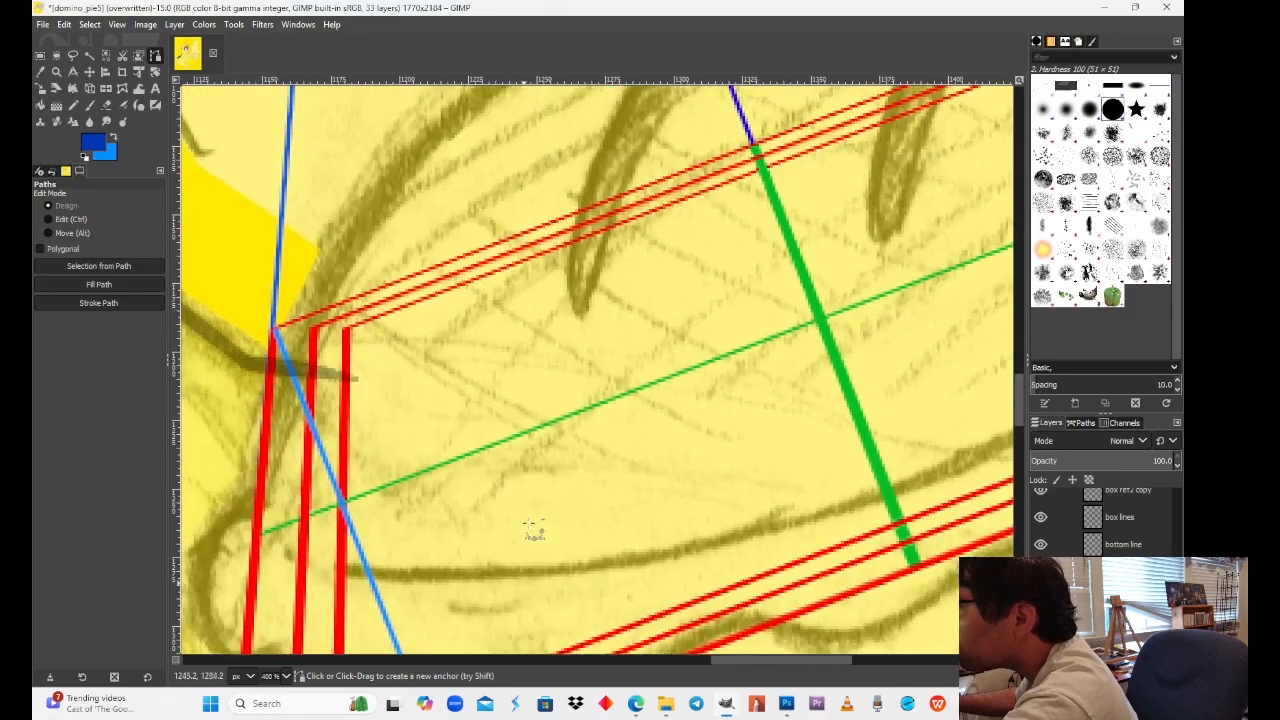
scroll(533, 530, up, 15)
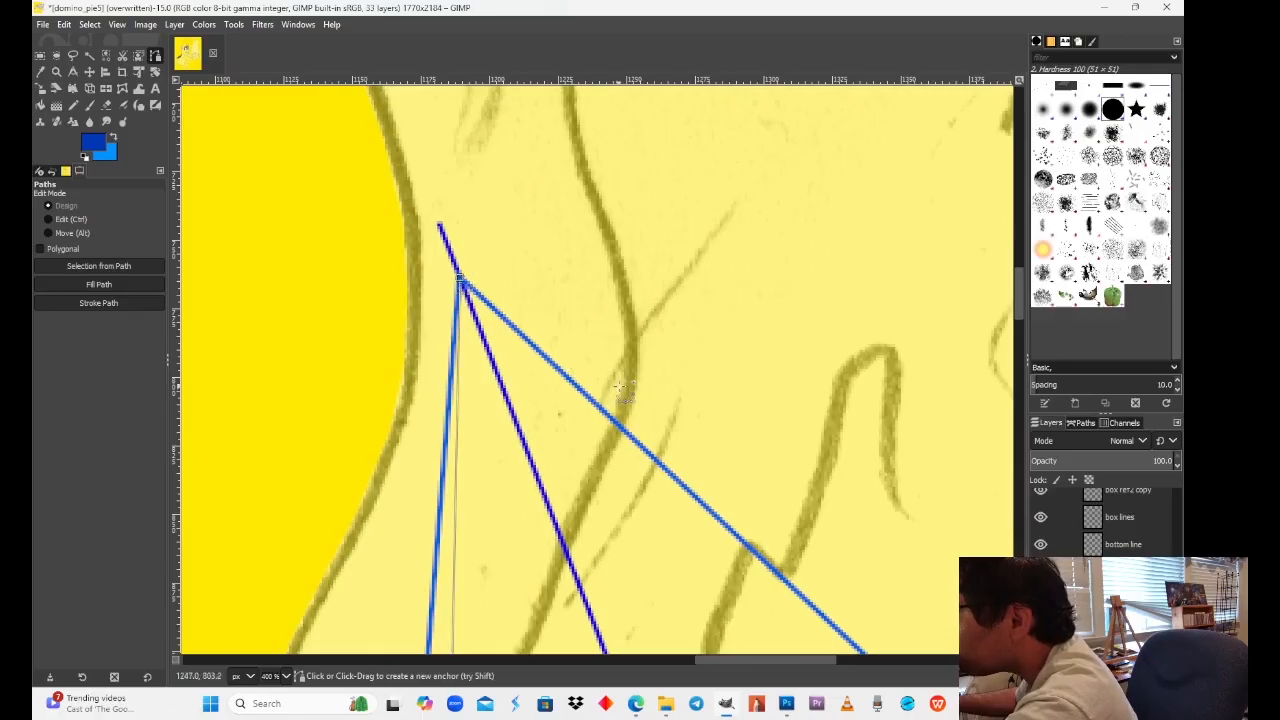
scroll(500, 280, down, 15)
scroll(500, 280, right, 15)
scroll(538, 270, down, 5)
scroll(538, 270, right, 4)
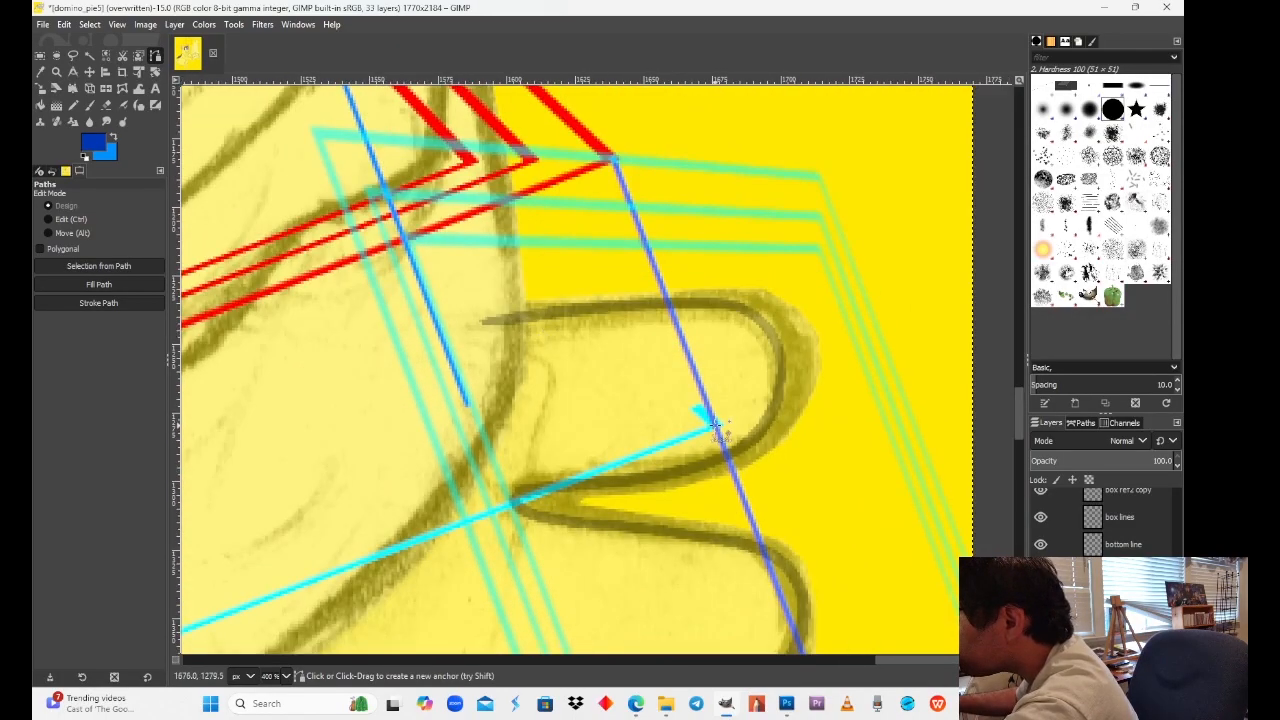
scroll(700, 430, left, 10)
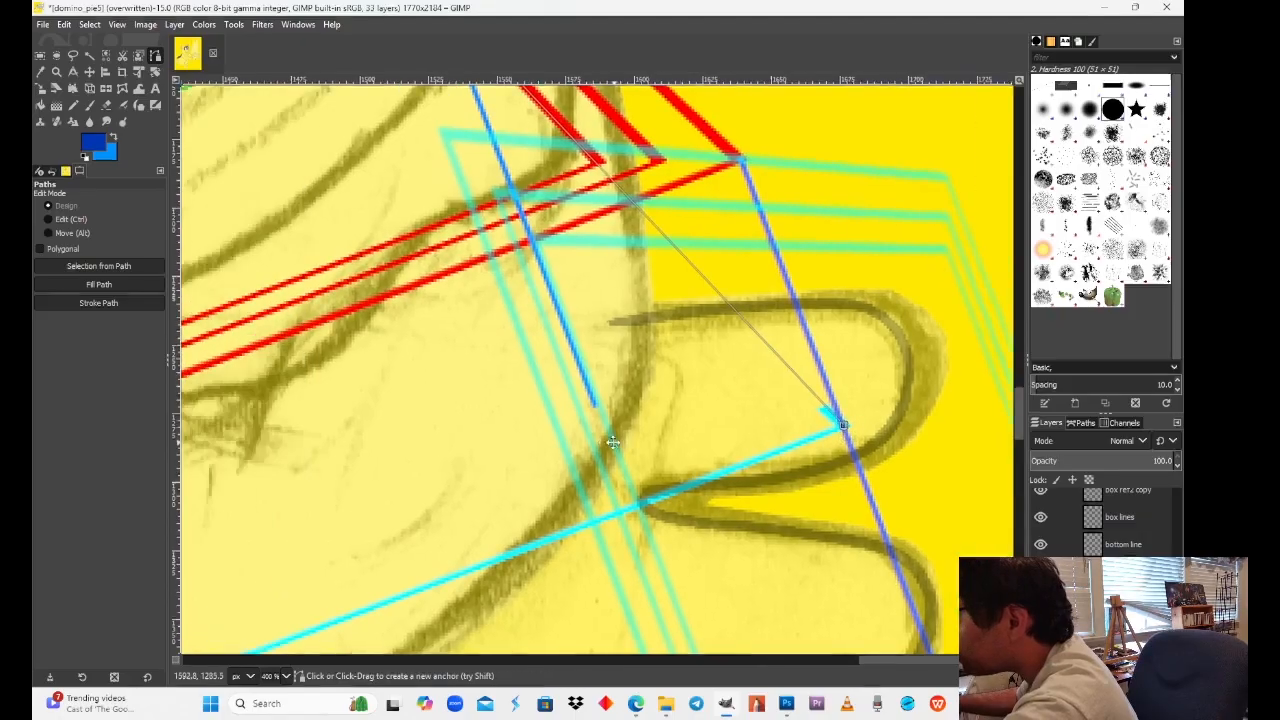
drag(619, 439, 629, 431)
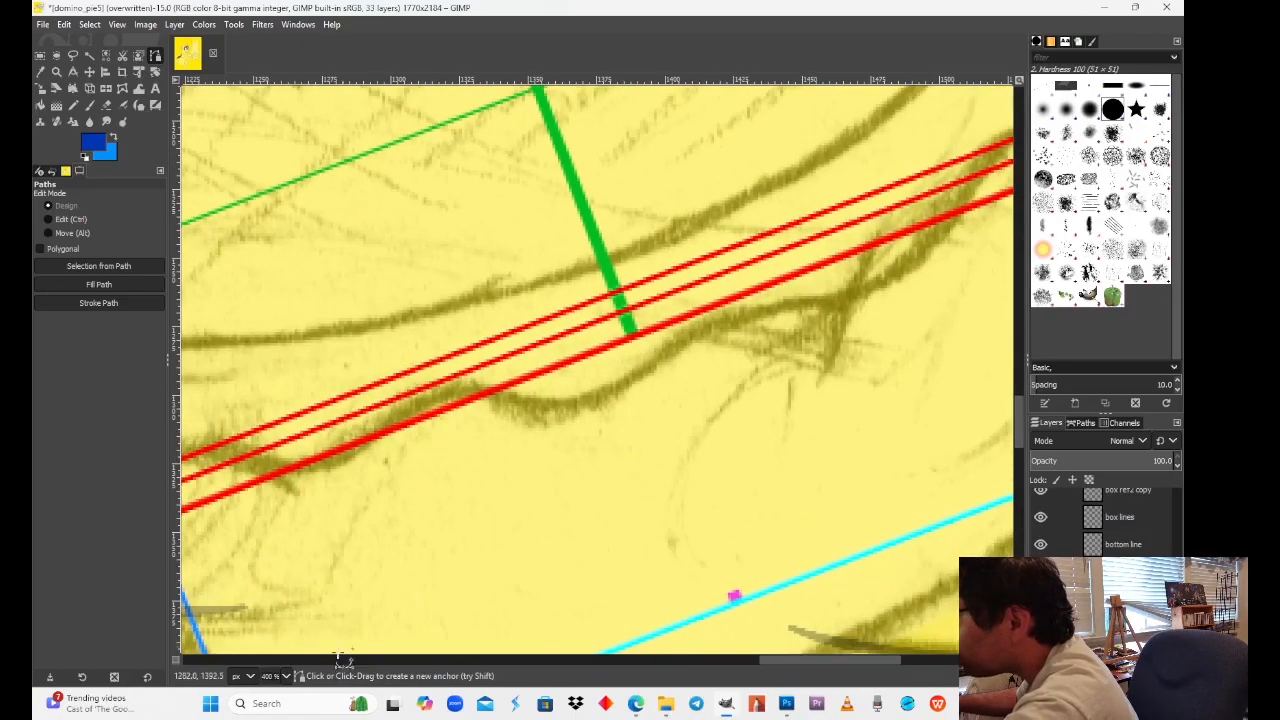
Step: Stroke the path through the vanishing point with a solid 2 px line in the dark blue foreground color
click(288, 680)
click(291, 585)
drag(620, 507, 603, 550)
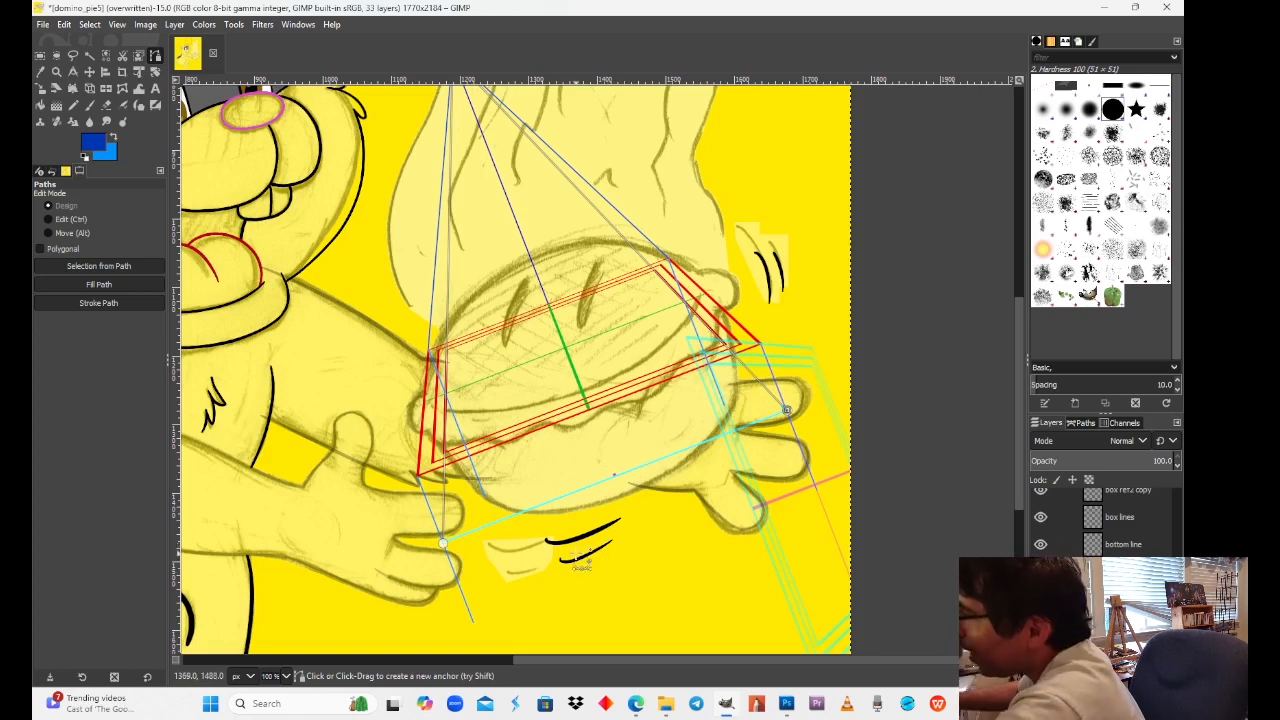
scroll(575, 527, up, 5)
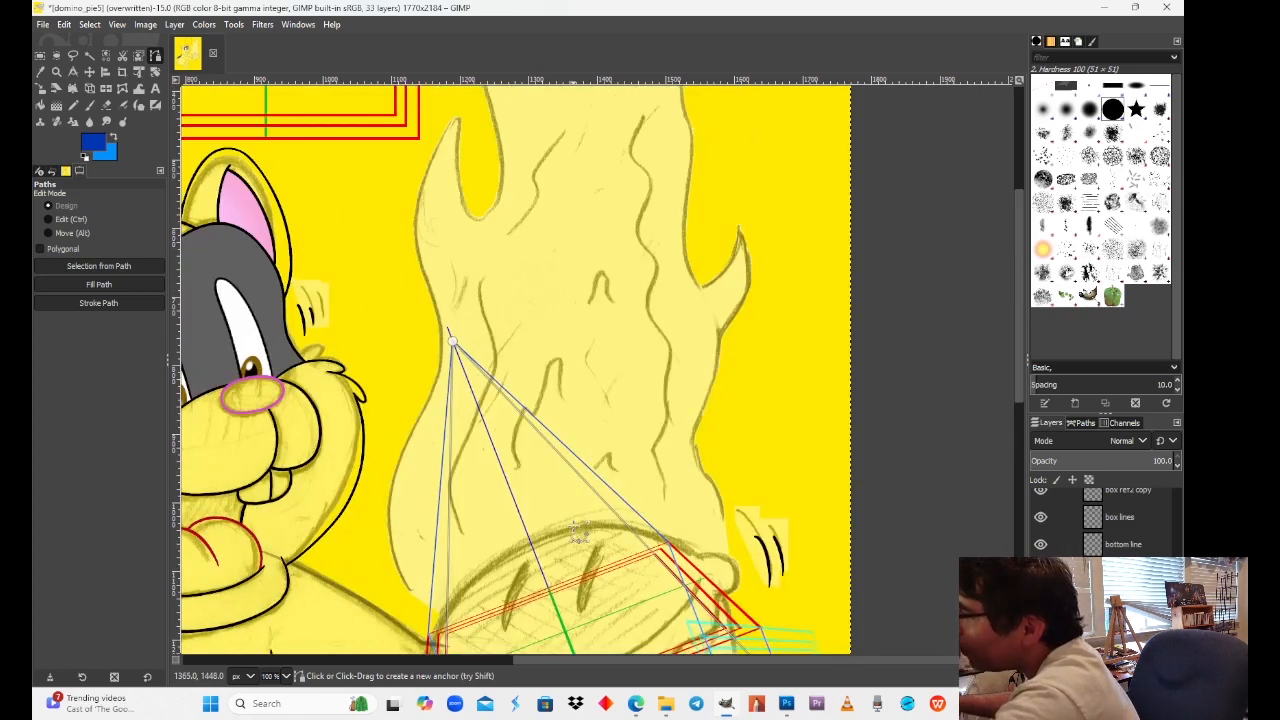
scroll(578, 532, down, 7)
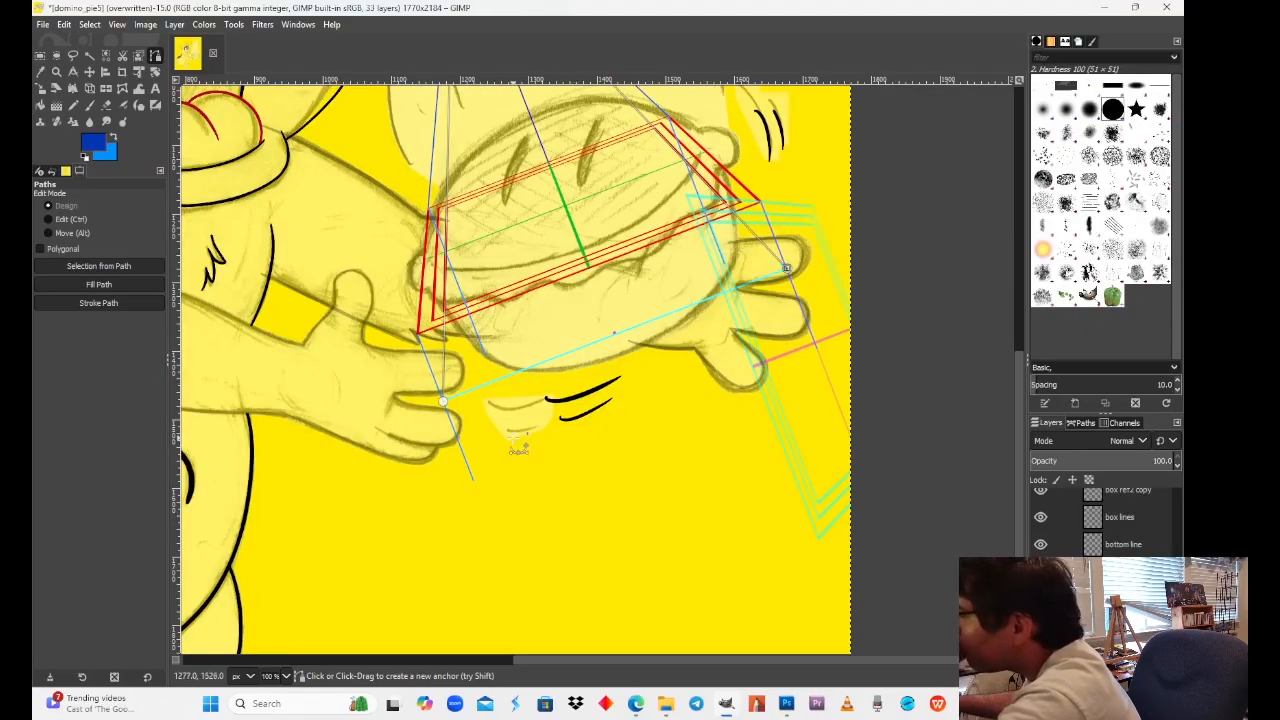
click(109, 303)
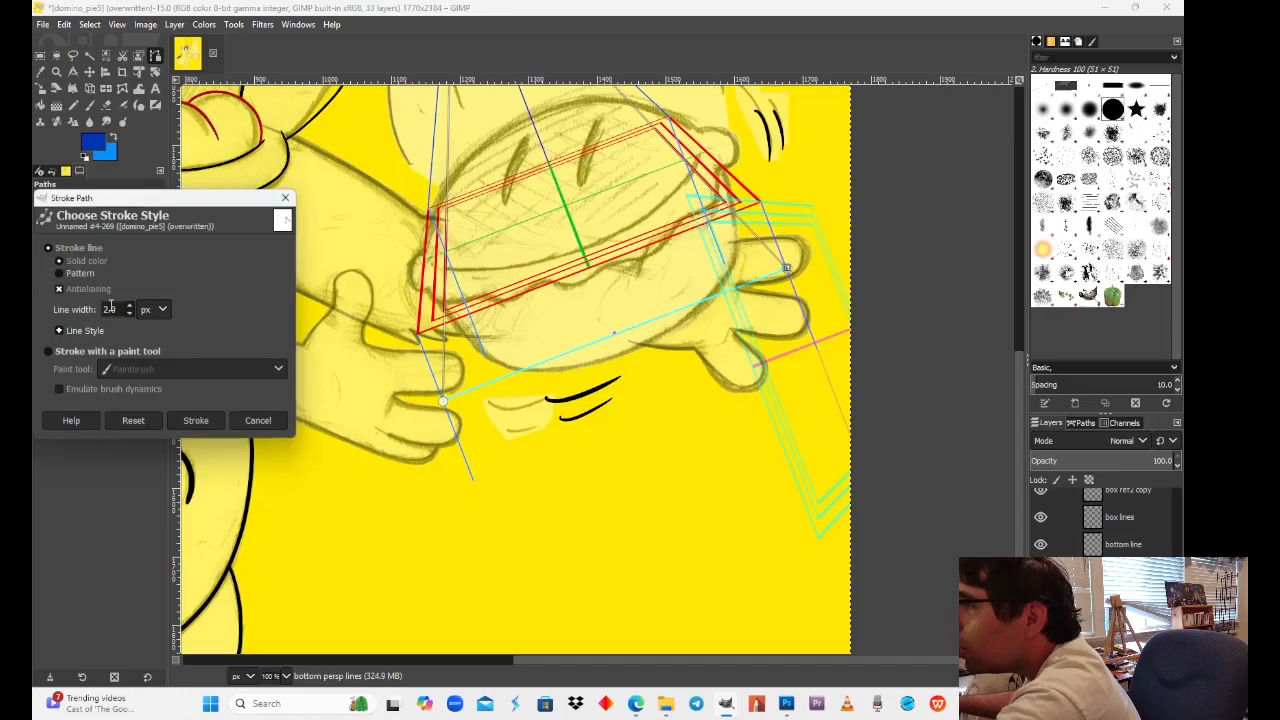
click(196, 421)
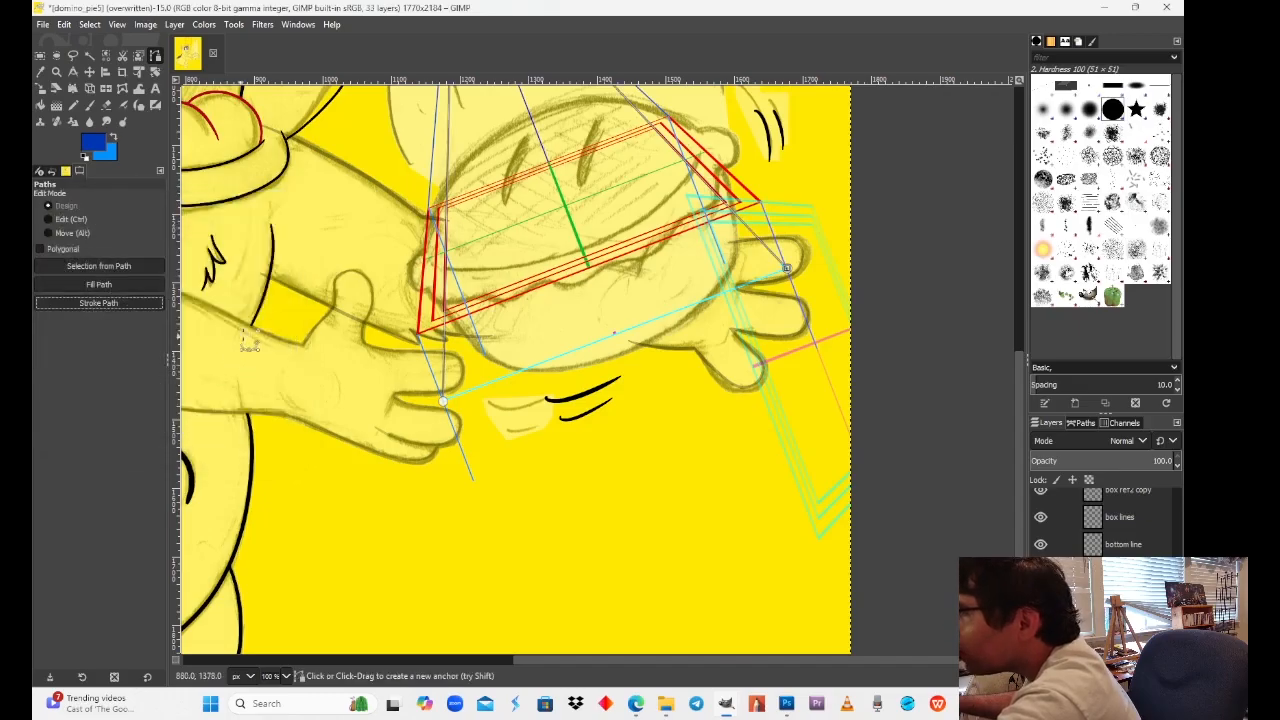
Step: Examine at 300% how the left dark blue line runs from the cyan line's end along the box's inner red edge
click(40, 56)
scroll(370, 530, up, 2)
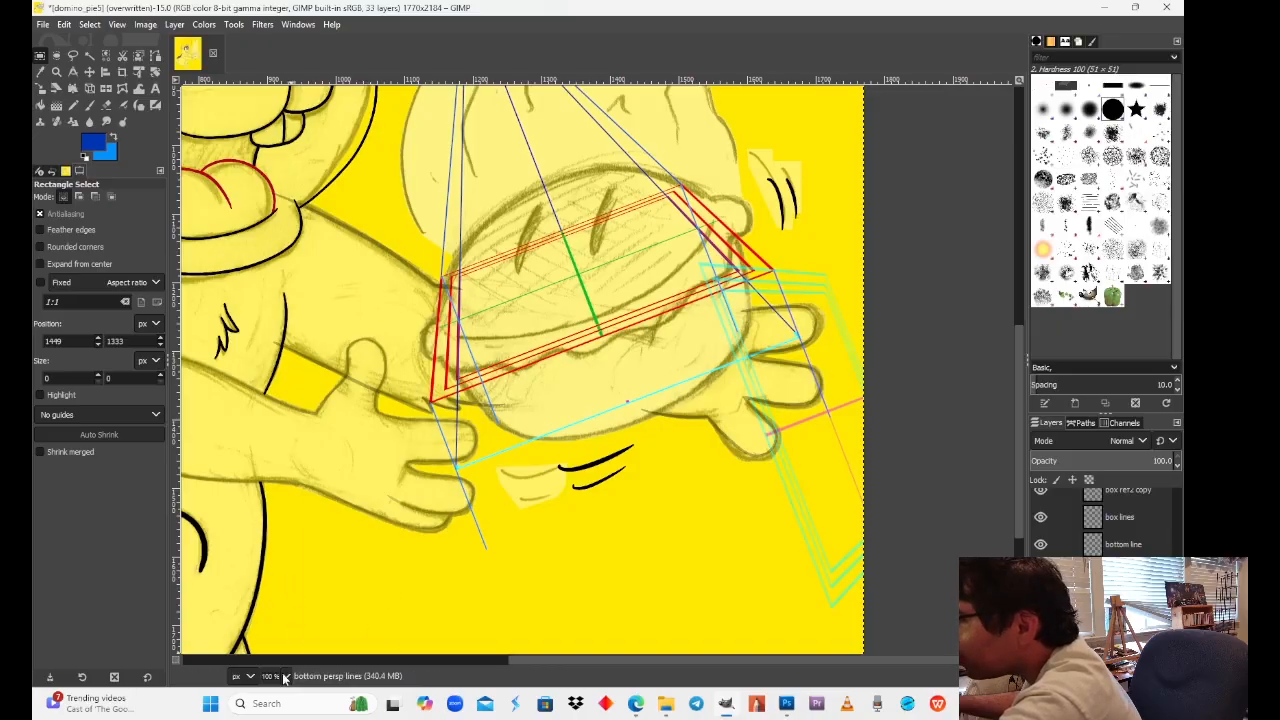
click(285, 677)
click(275, 547)
drag(534, 472, 688, 510)
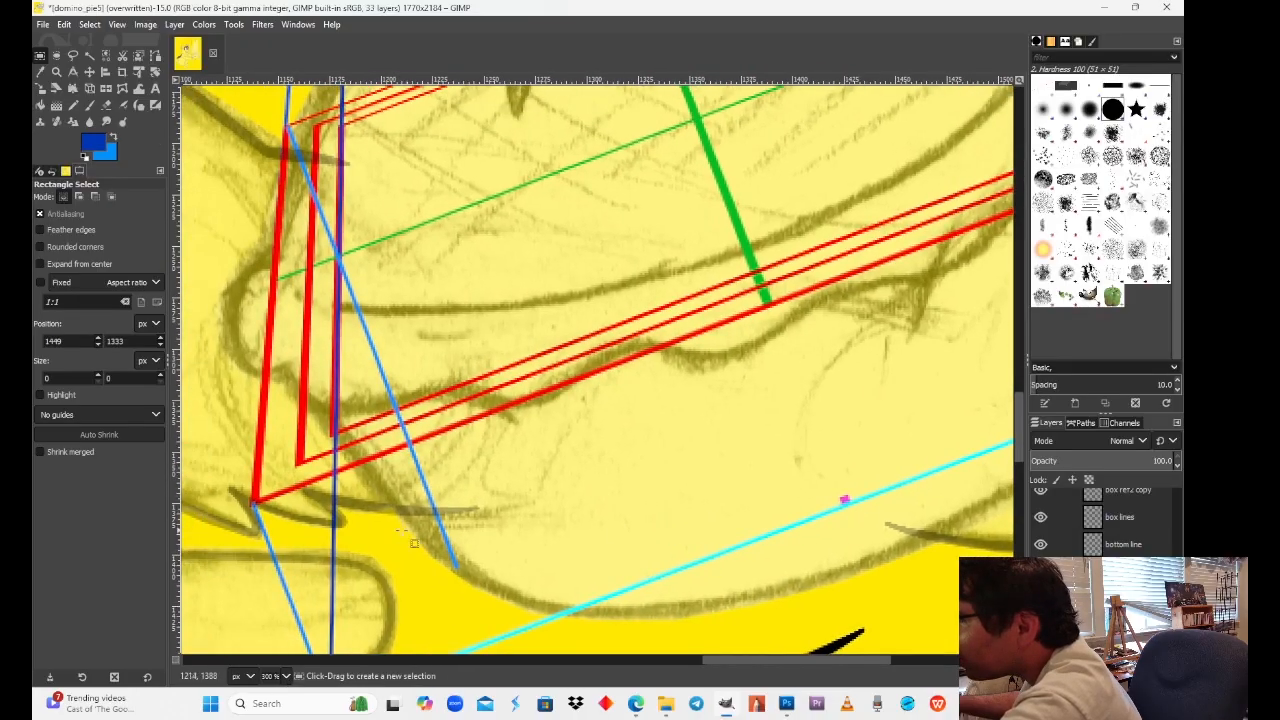
drag(392, 562, 478, 453)
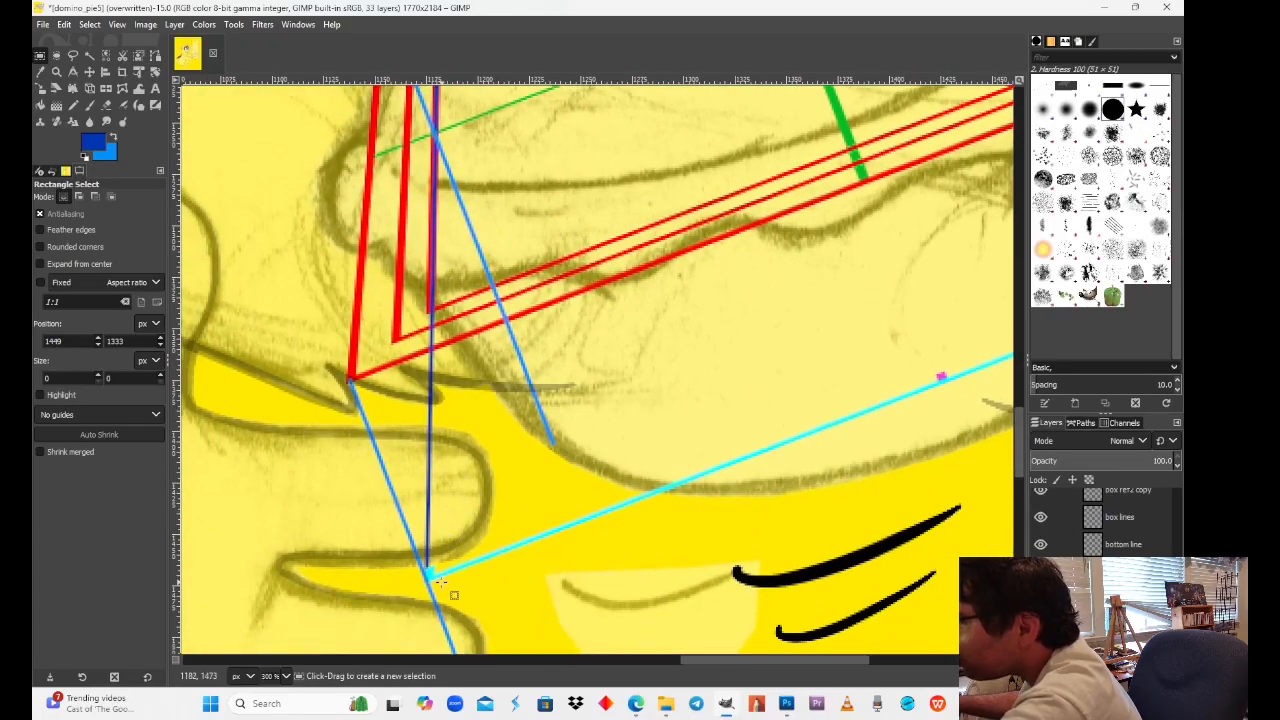
scroll(440, 580, up, 10)
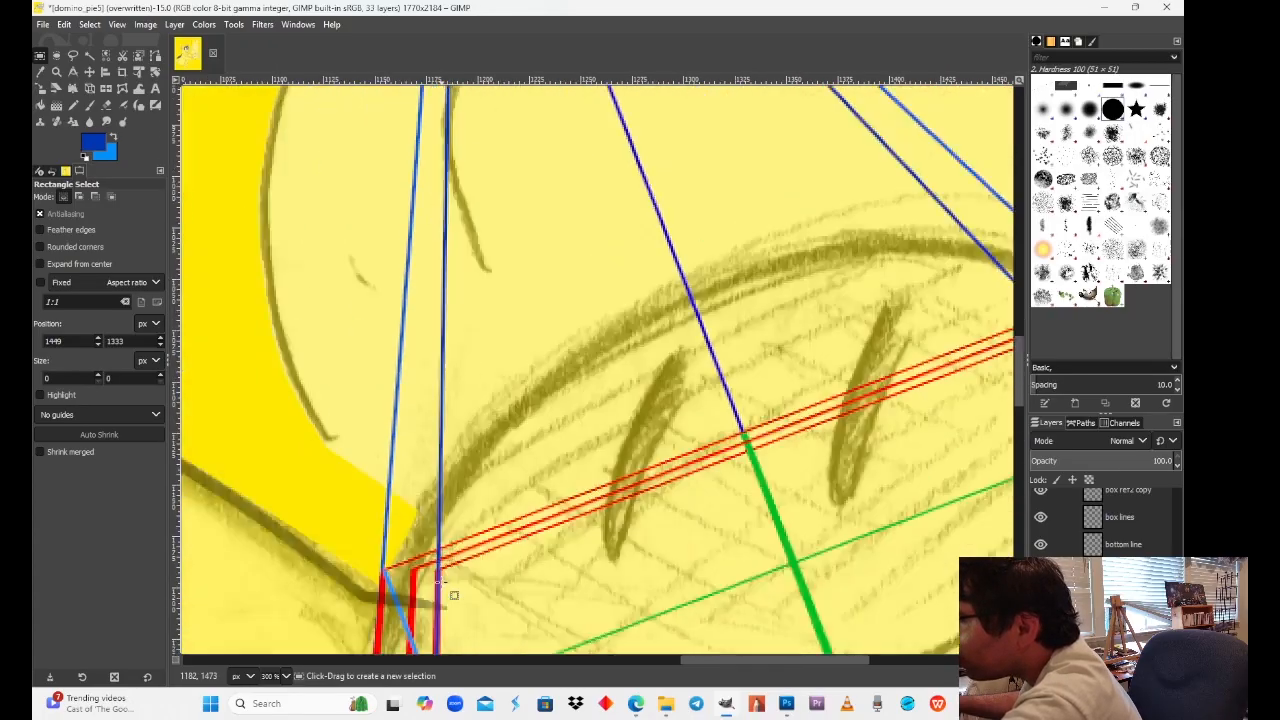
scroll(440, 580, down, 5)
scroll(440, 580, down, 5)
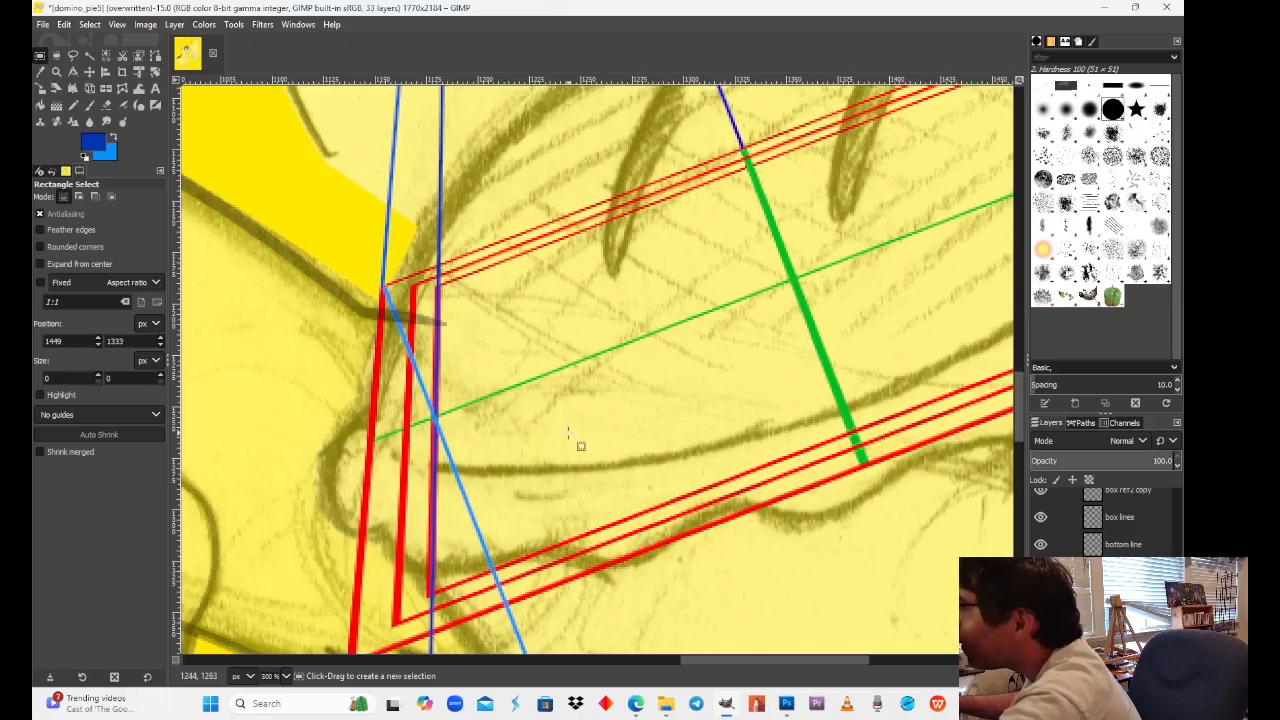
Step: Compare where the dark blue and light blue lines cross the green center line on both sides of the red box
scroll(665, 440, right, 15)
scroll(665, 440, up, 4)
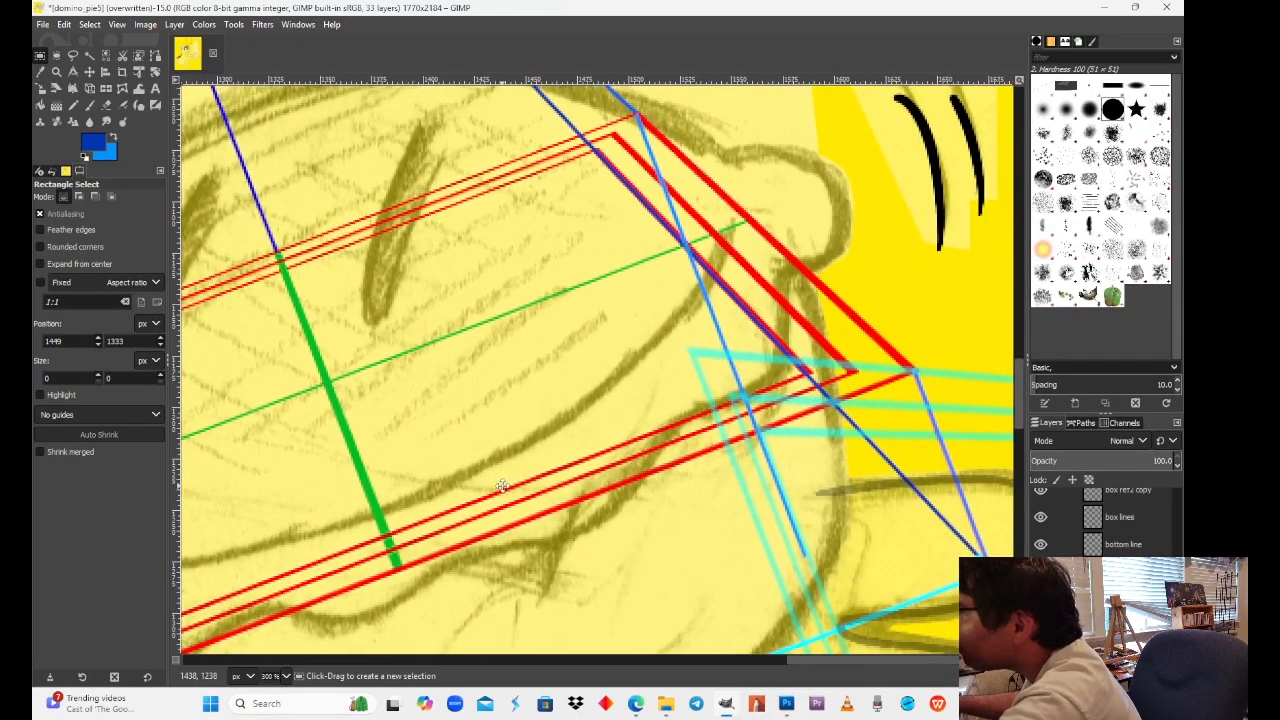
scroll(502, 486, left, 11)
scroll(502, 486, down, 2)
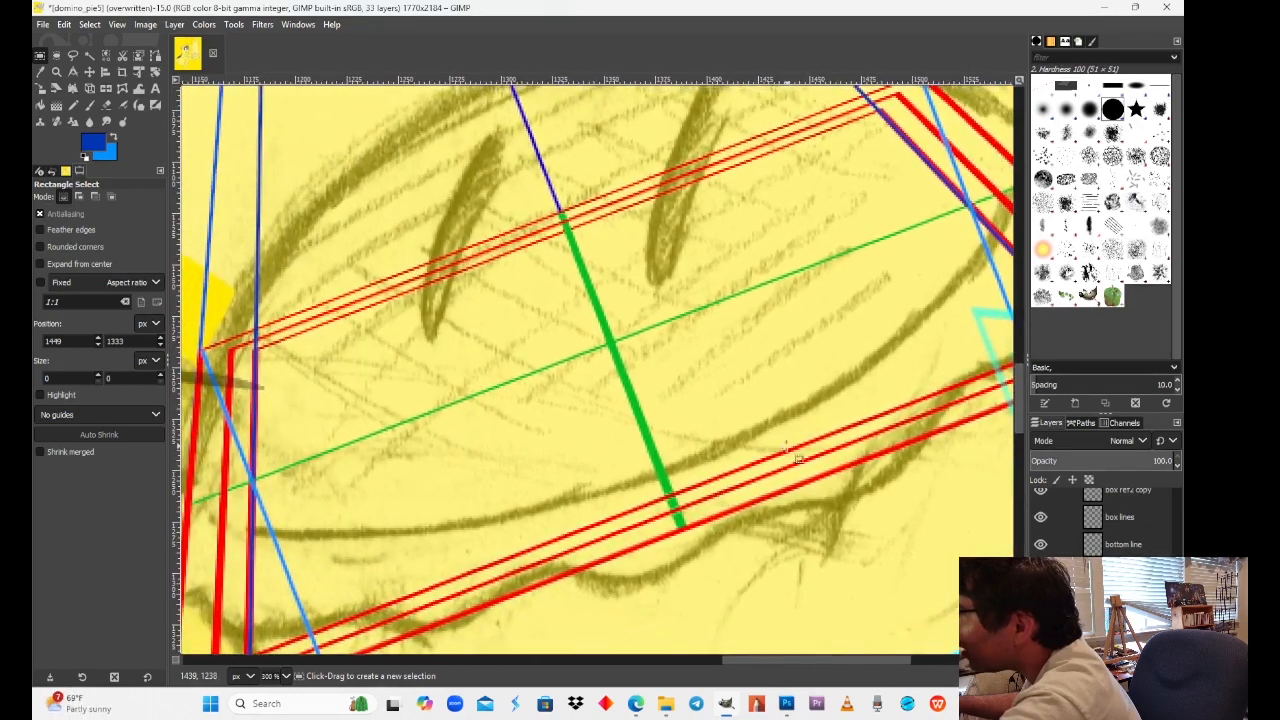
scroll(780, 467, left, 4)
scroll(780, 467, down, 2)
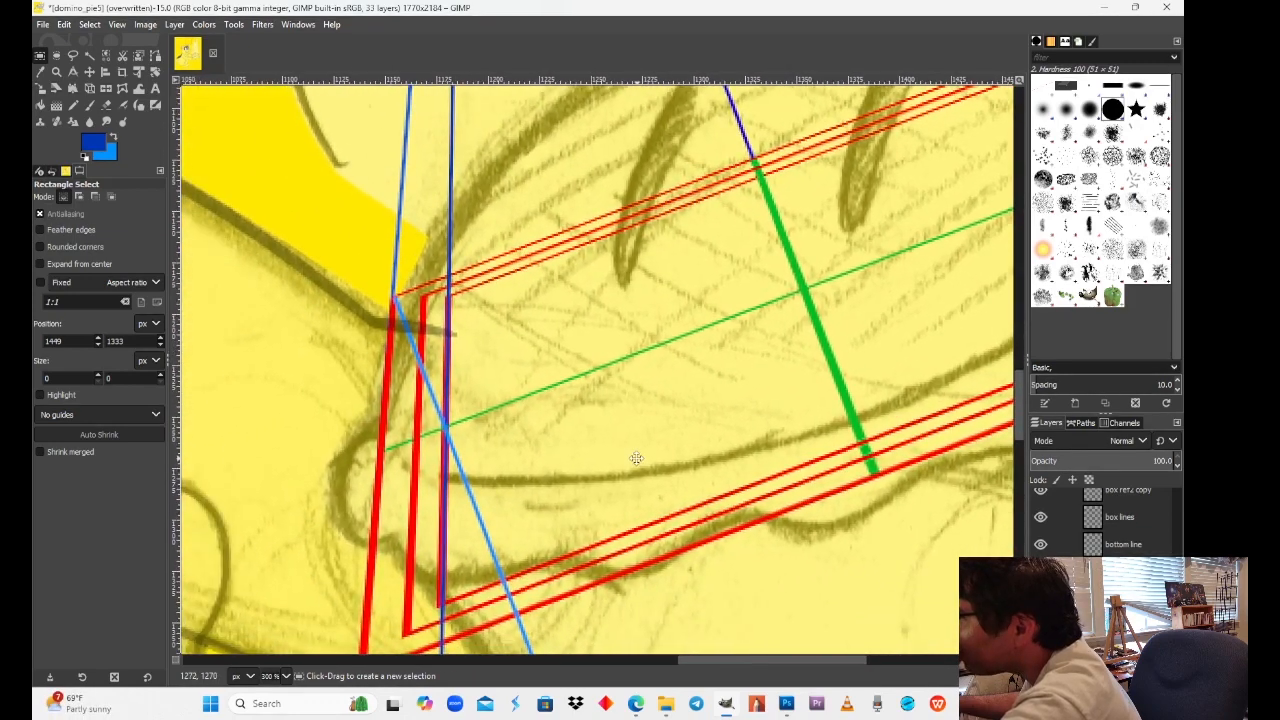
scroll(637, 458, right, 2)
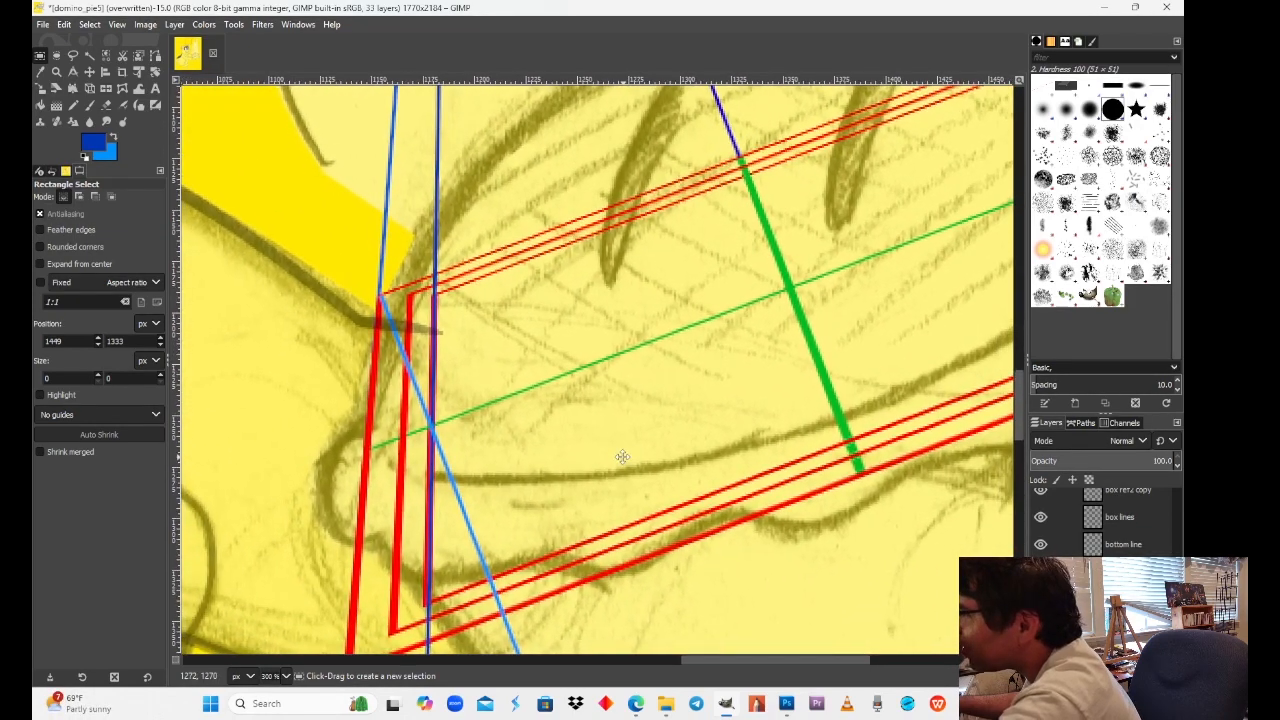
scroll(592, 447, down, 6)
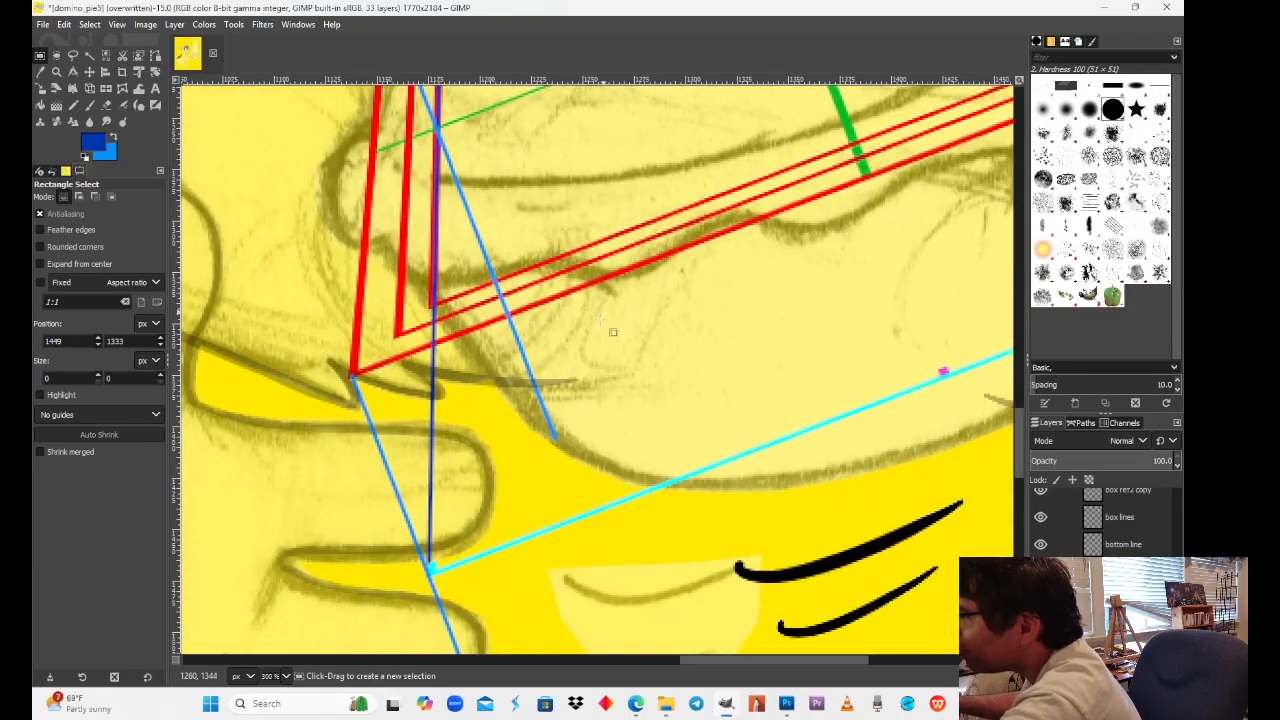
scroll(452, 386, up, 3)
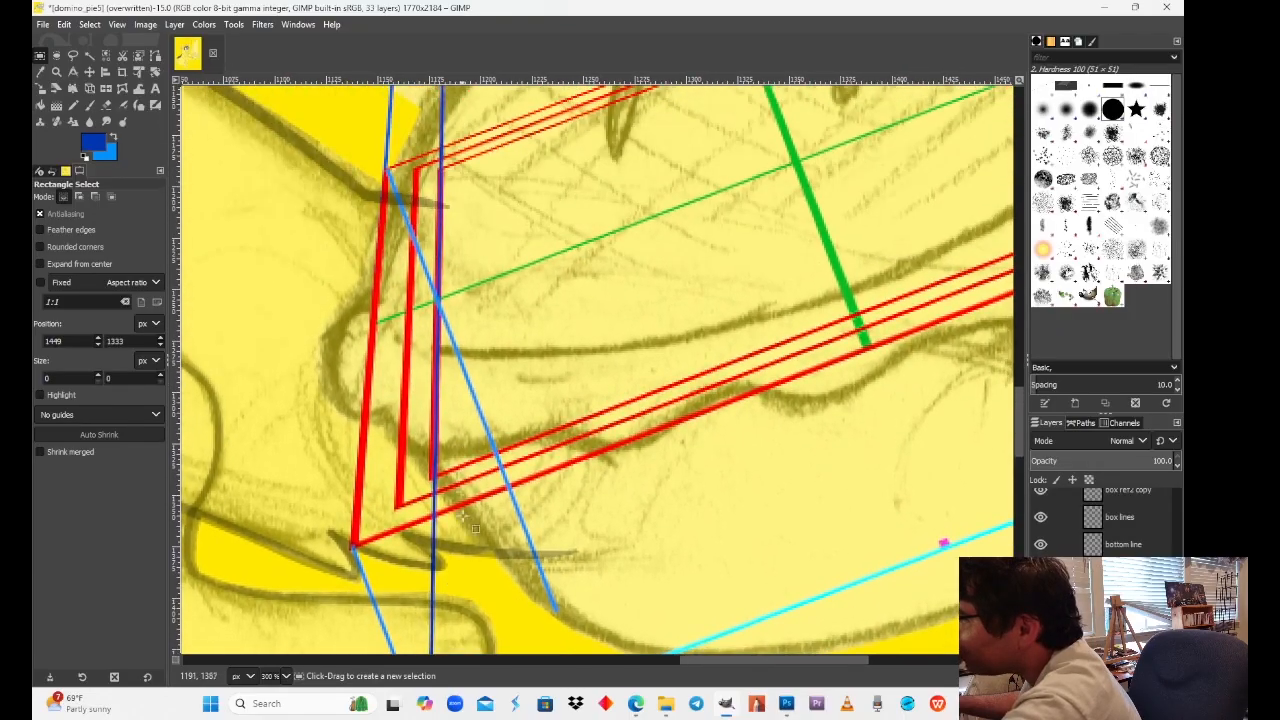
scroll(444, 402, up, 2)
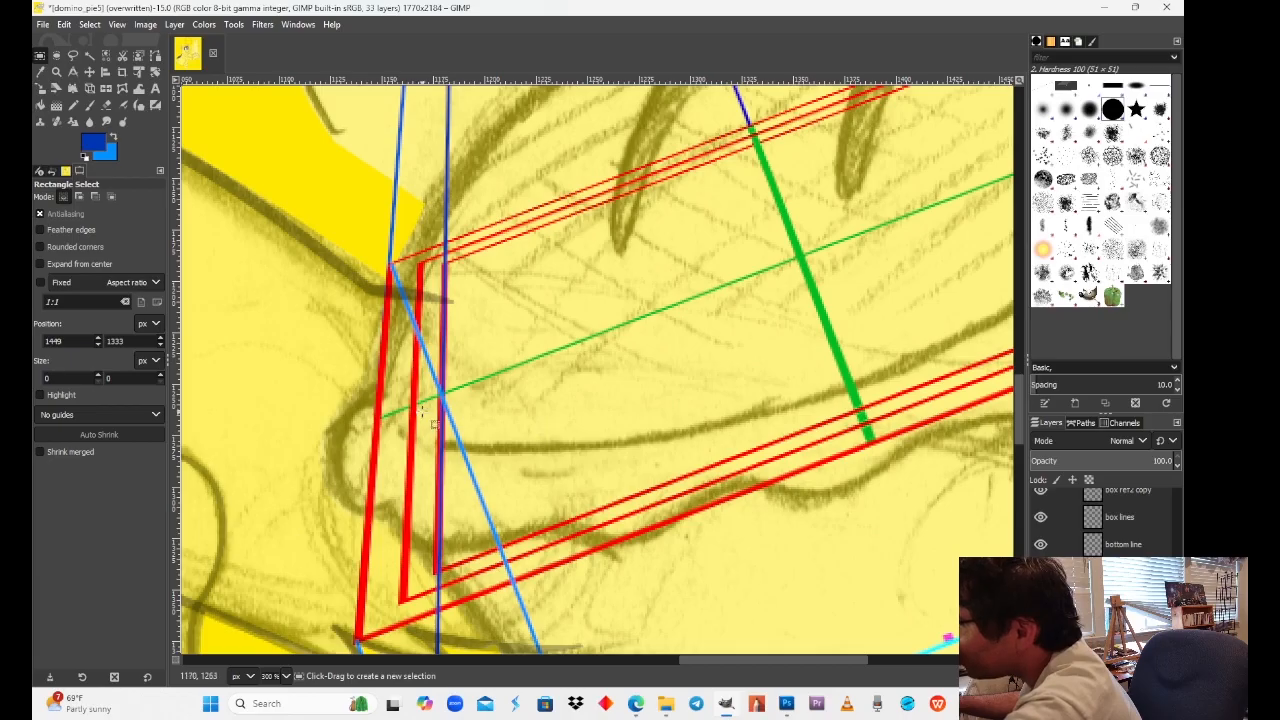
drag(422, 410, 374, 446)
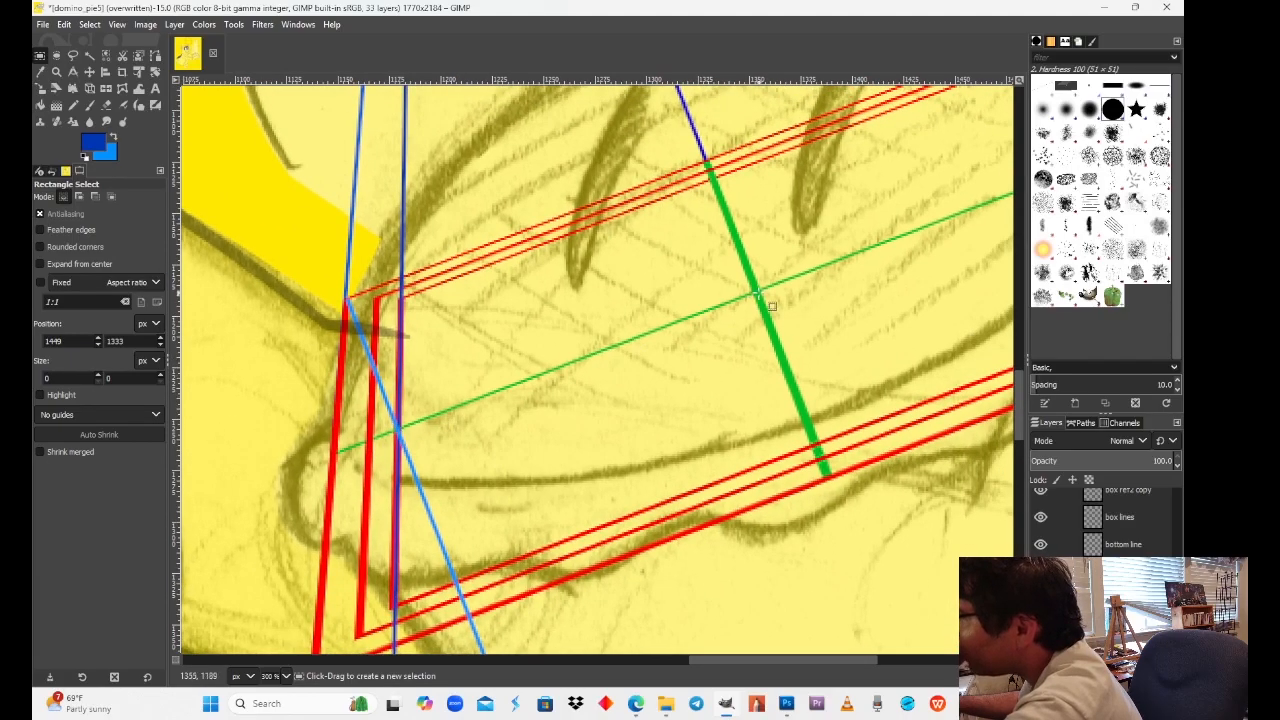
Step: Hide the box ref2 copy layer containing the tilted pale cyan box outline around the pie
drag(757, 293, 707, 277)
click(286, 676)
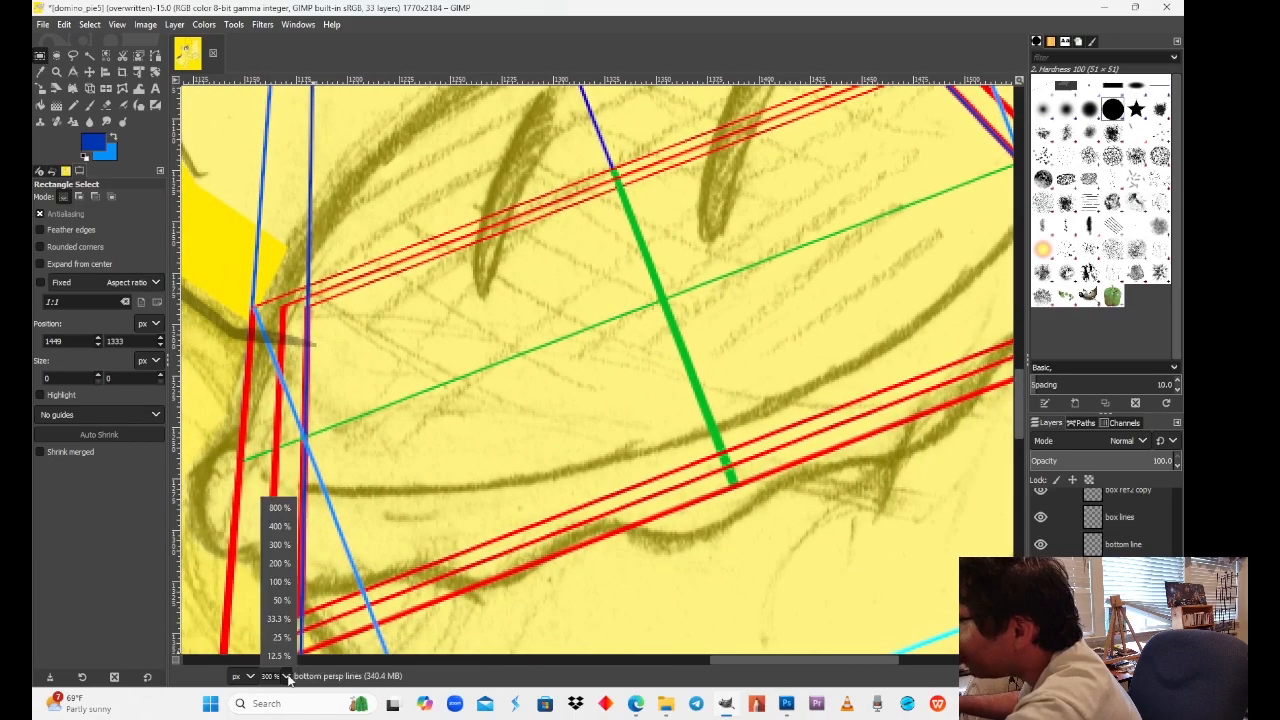
click(278, 585)
drag(541, 530, 426, 482)
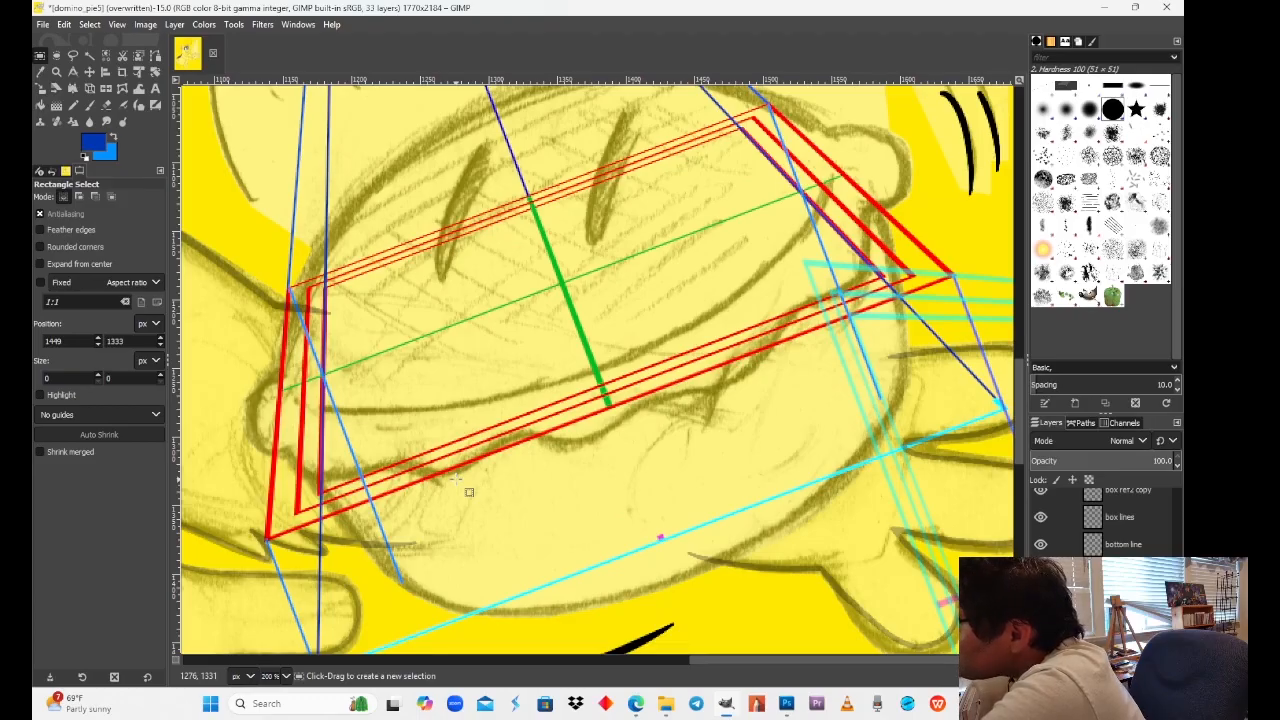
scroll(1127, 546, up, 1)
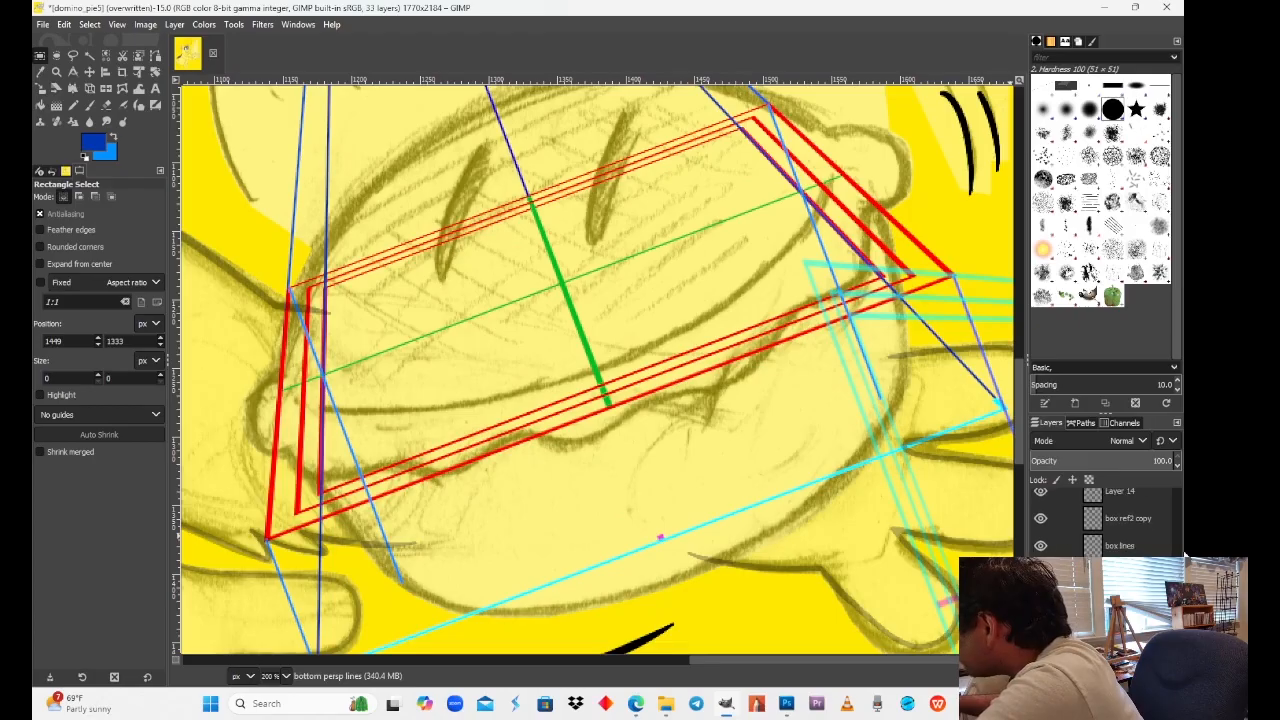
click(1055, 521)
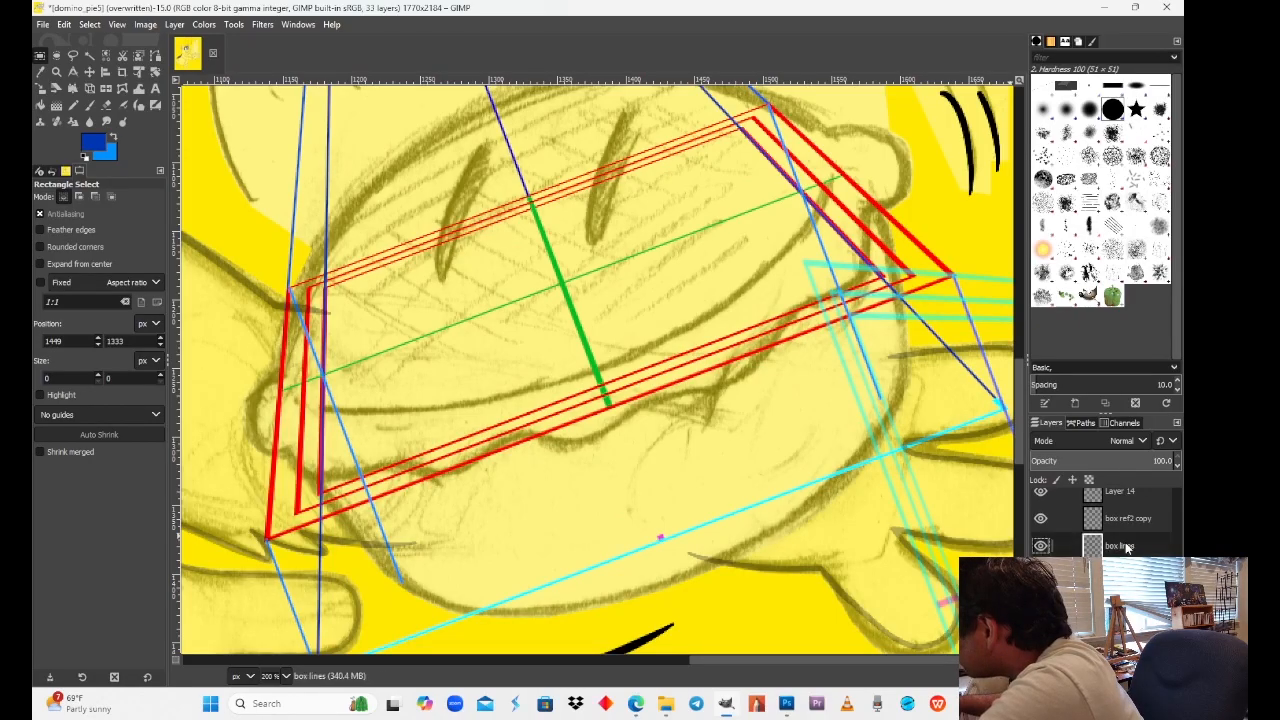
click(1041, 519)
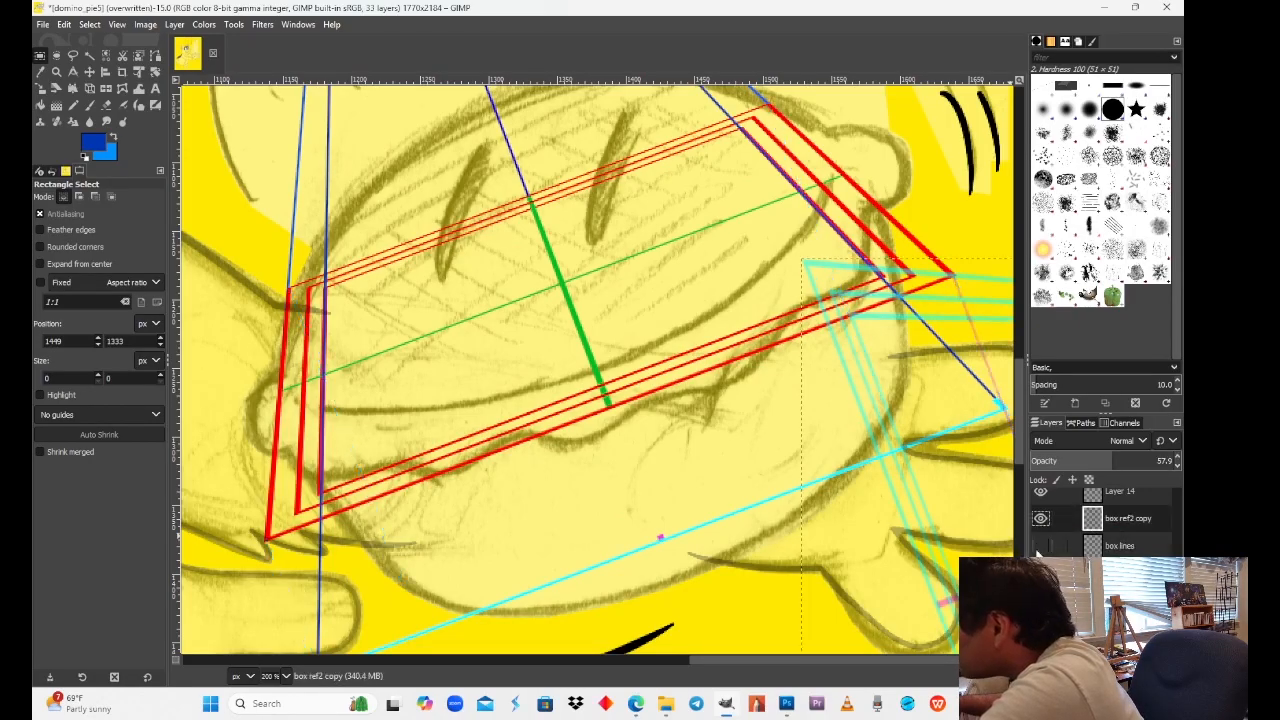
click(1041, 519)
click(1041, 519)
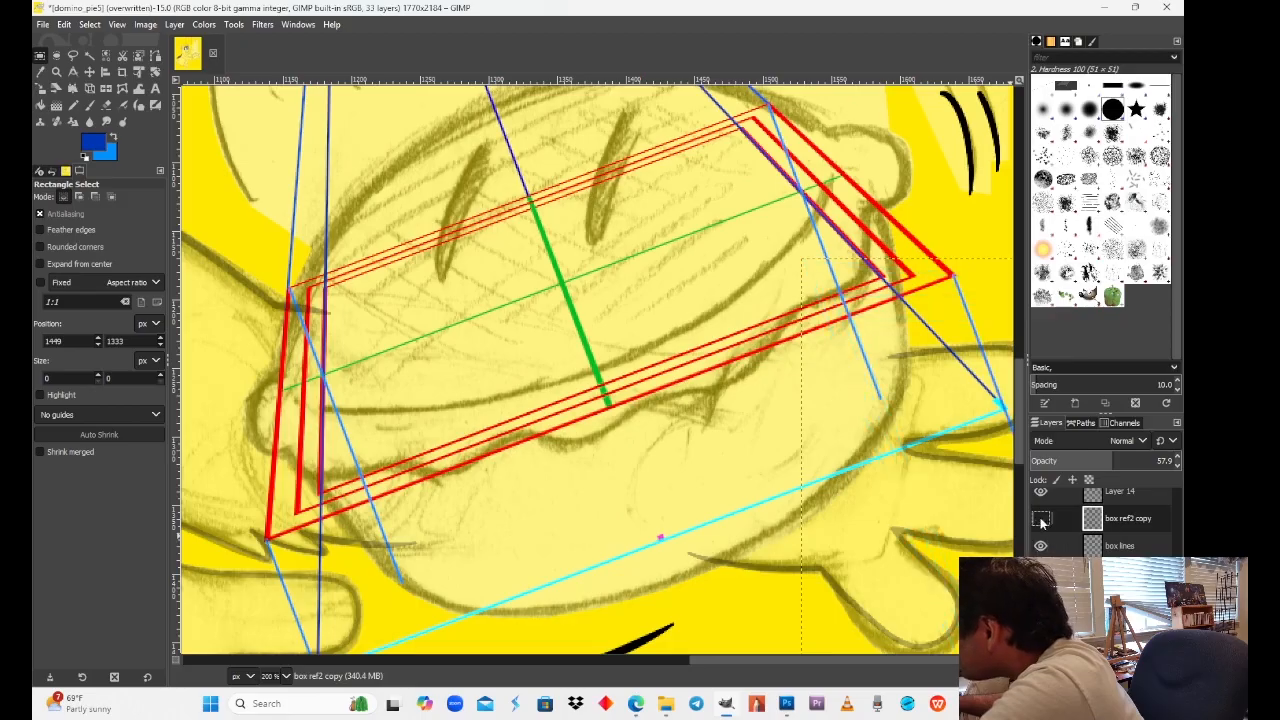
Step: Lower the opacity of the box ref2 layer with the red pie box to 20.6
scroll(1041, 519, down, 1)
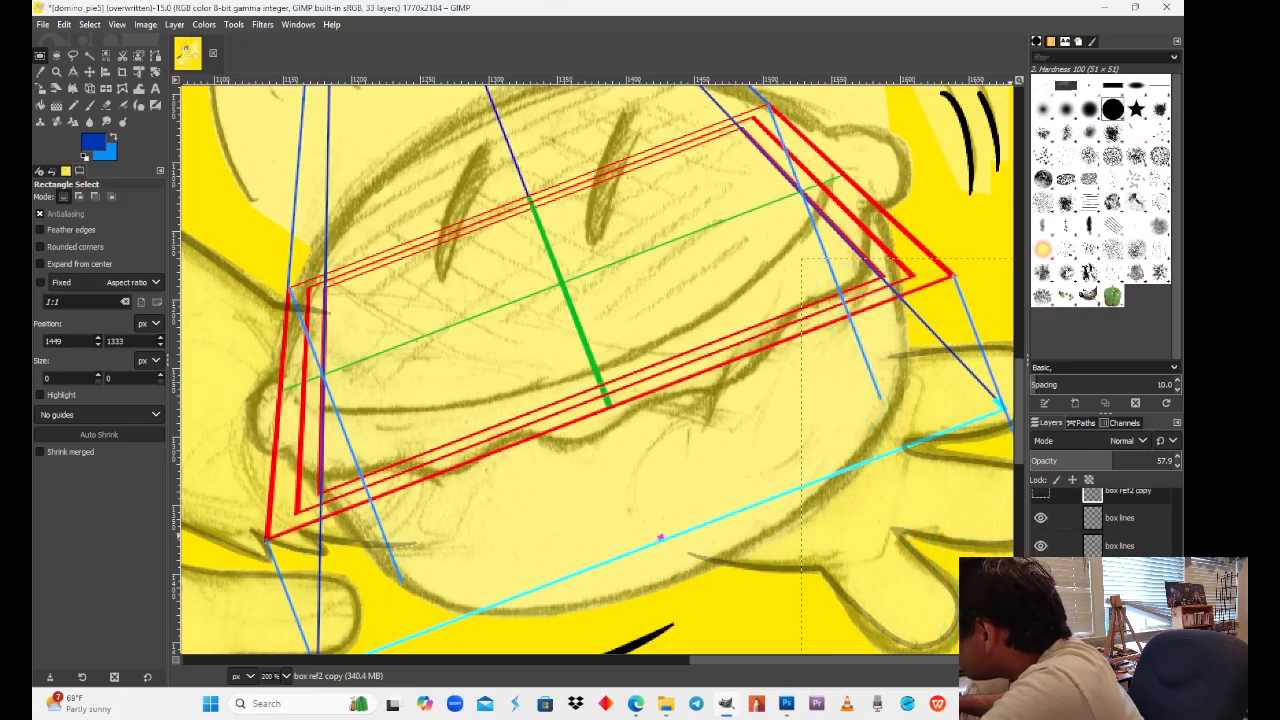
click(1041, 573)
click(1041, 573)
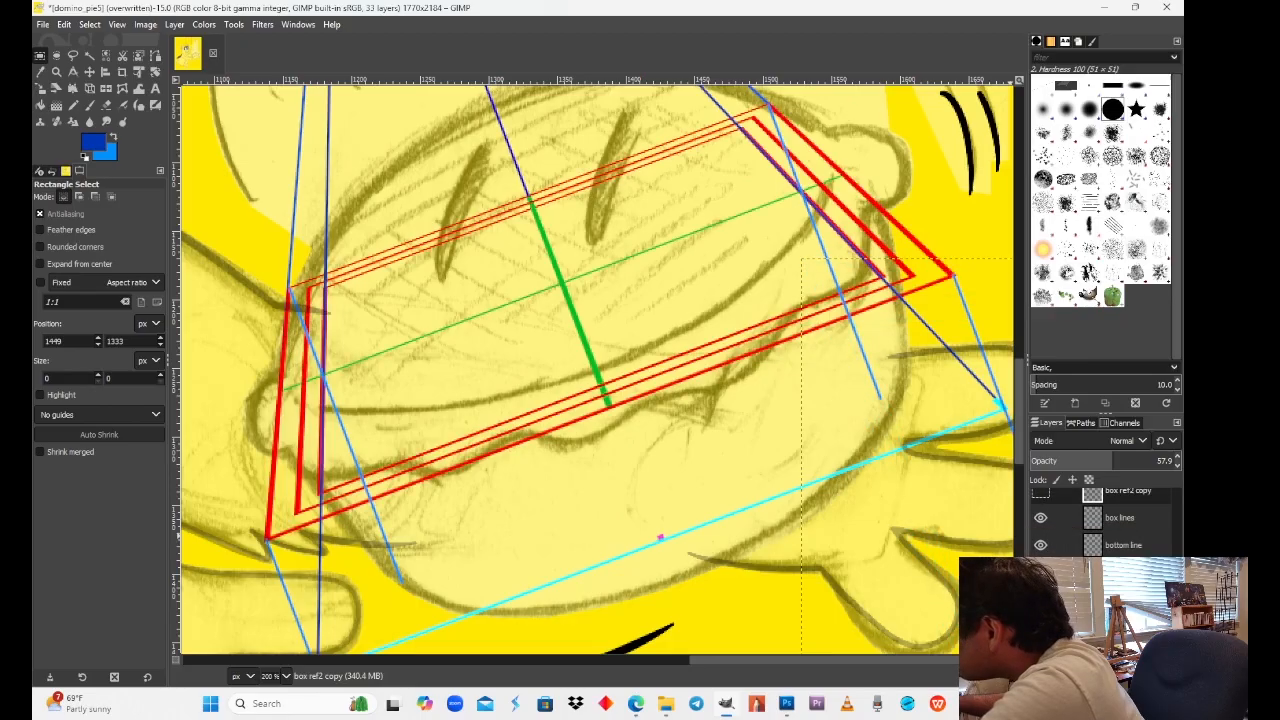
click(1118, 573)
drag(1168, 460, 1057, 461)
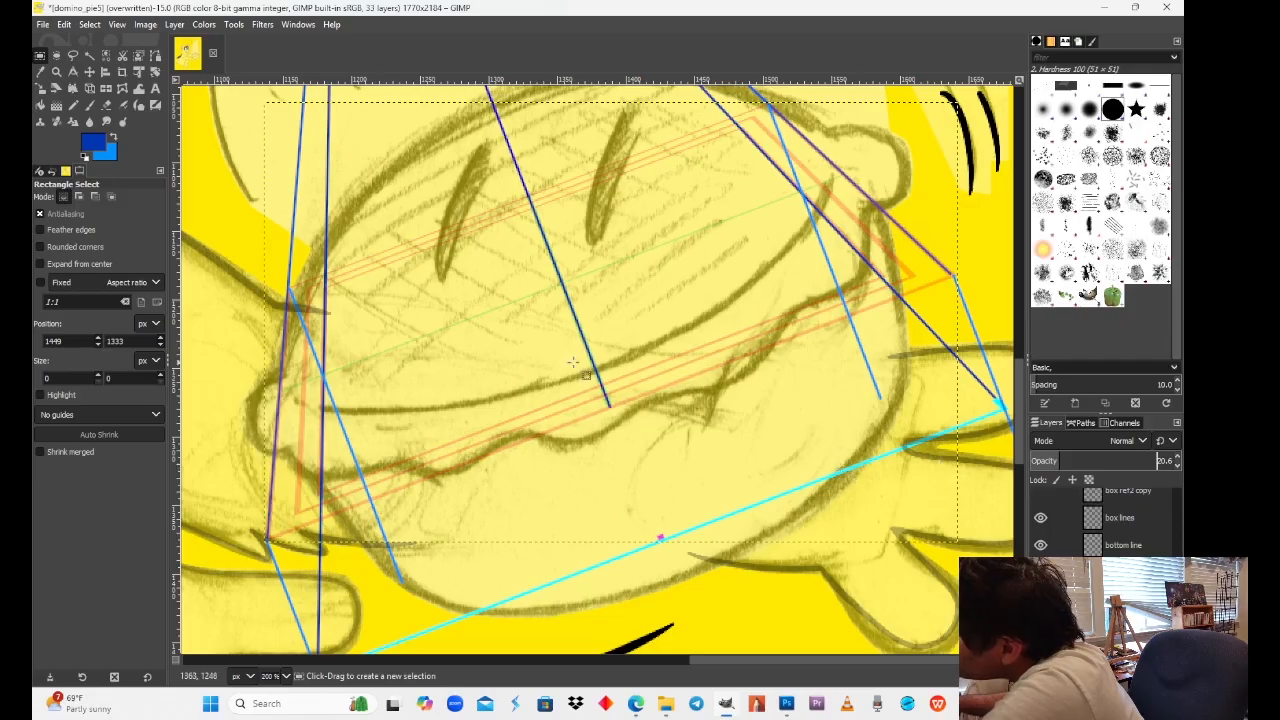
Step: Copy the cyan line from the bottom line layer using a rectangular selection of 595 × 262 px around it
scroll(497, 423, down, 3)
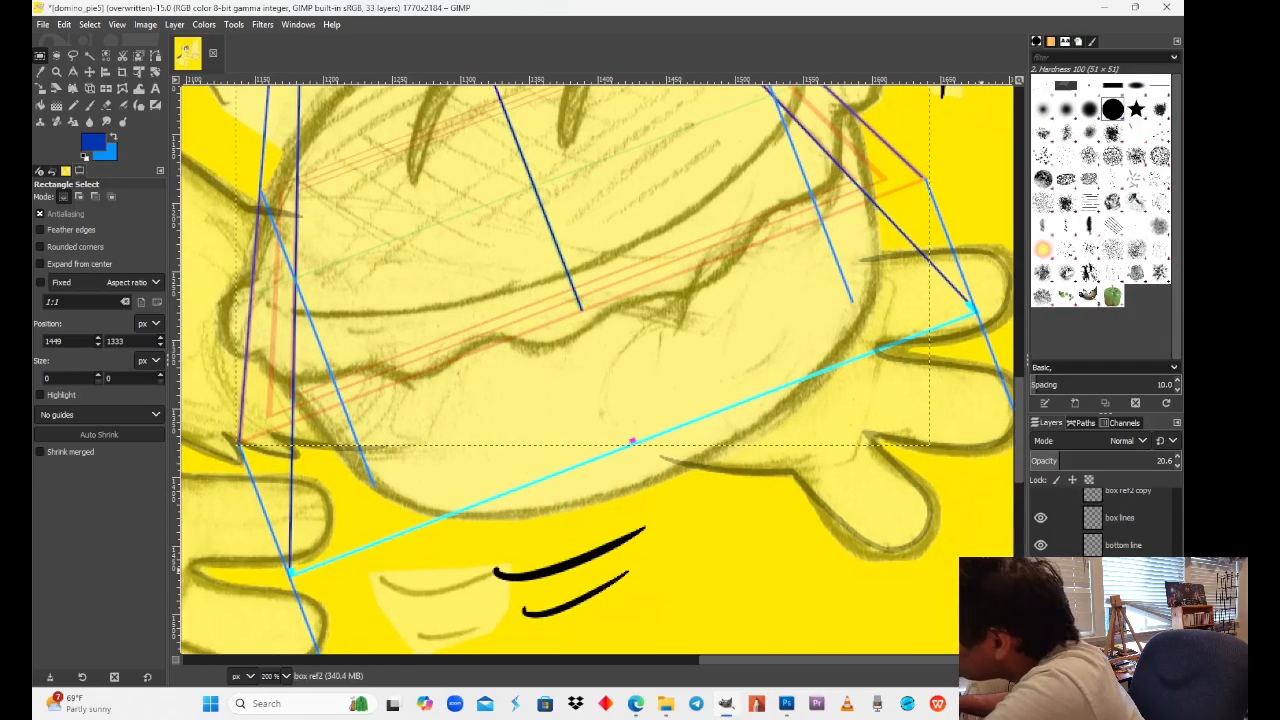
click(1130, 545)
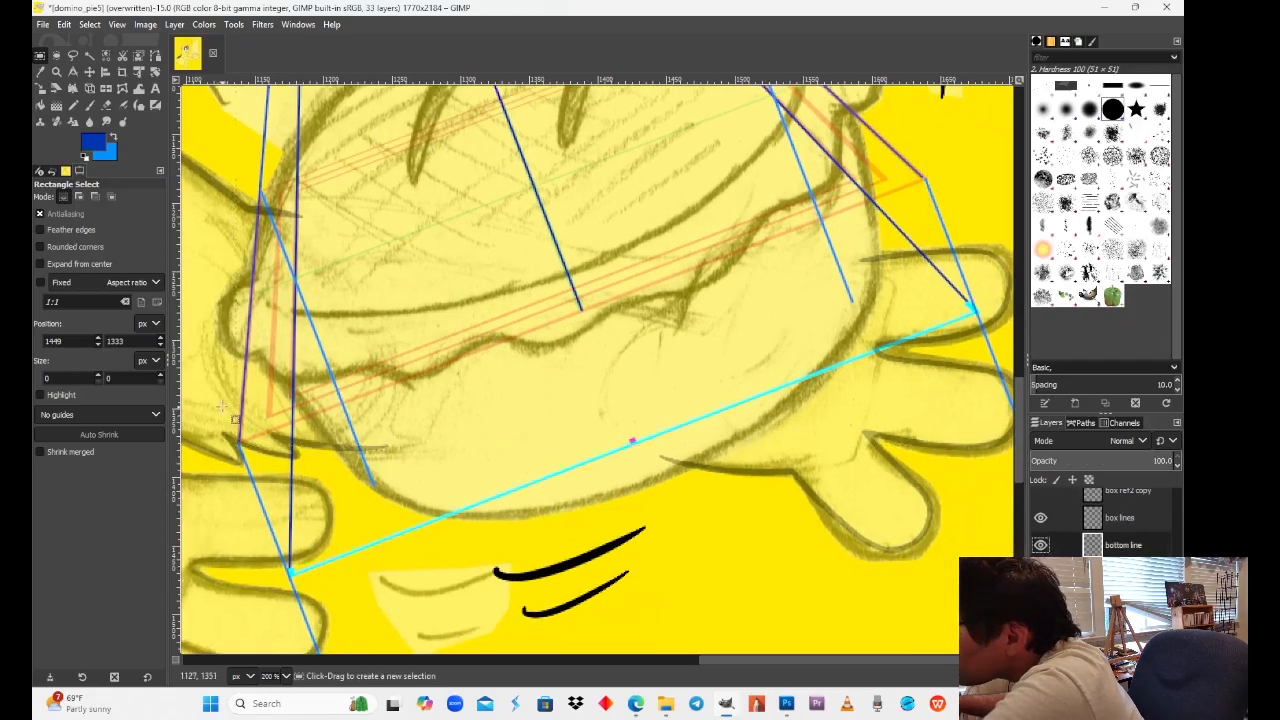
drag(218, 373, 956, 612)
click(455, 282)
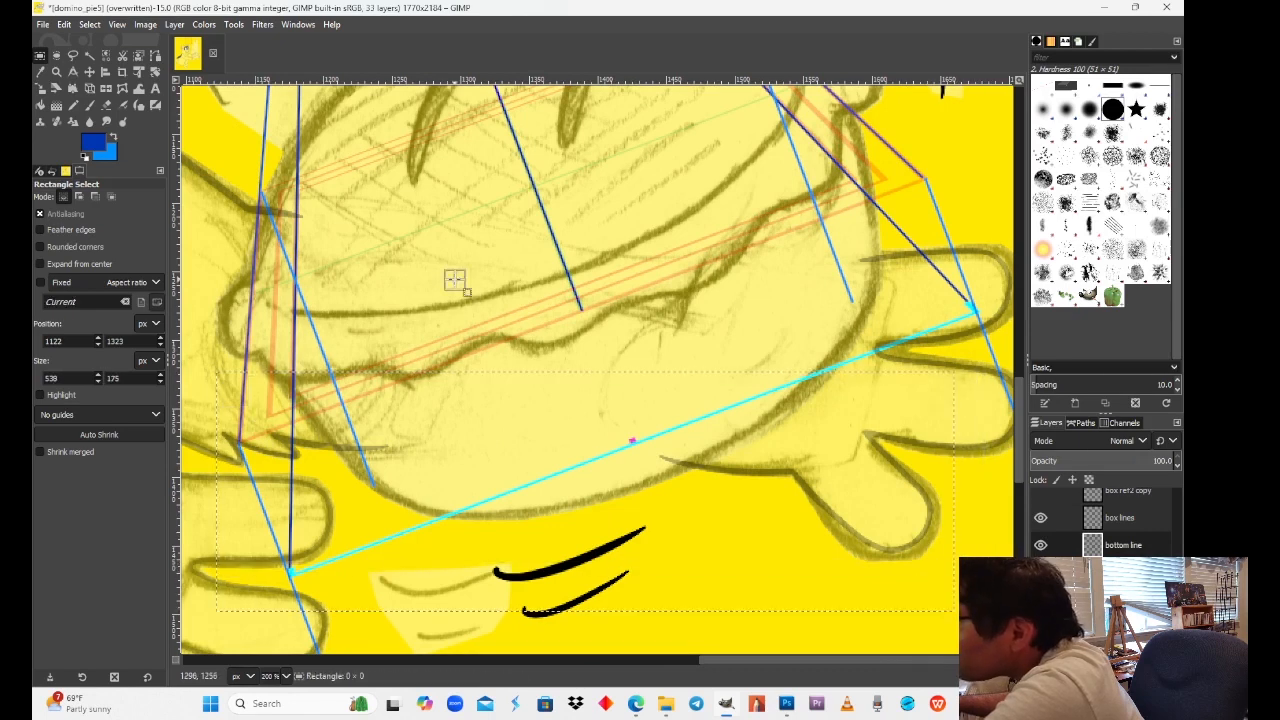
drag(199, 246, 1010, 604)
key(ctrl+c)
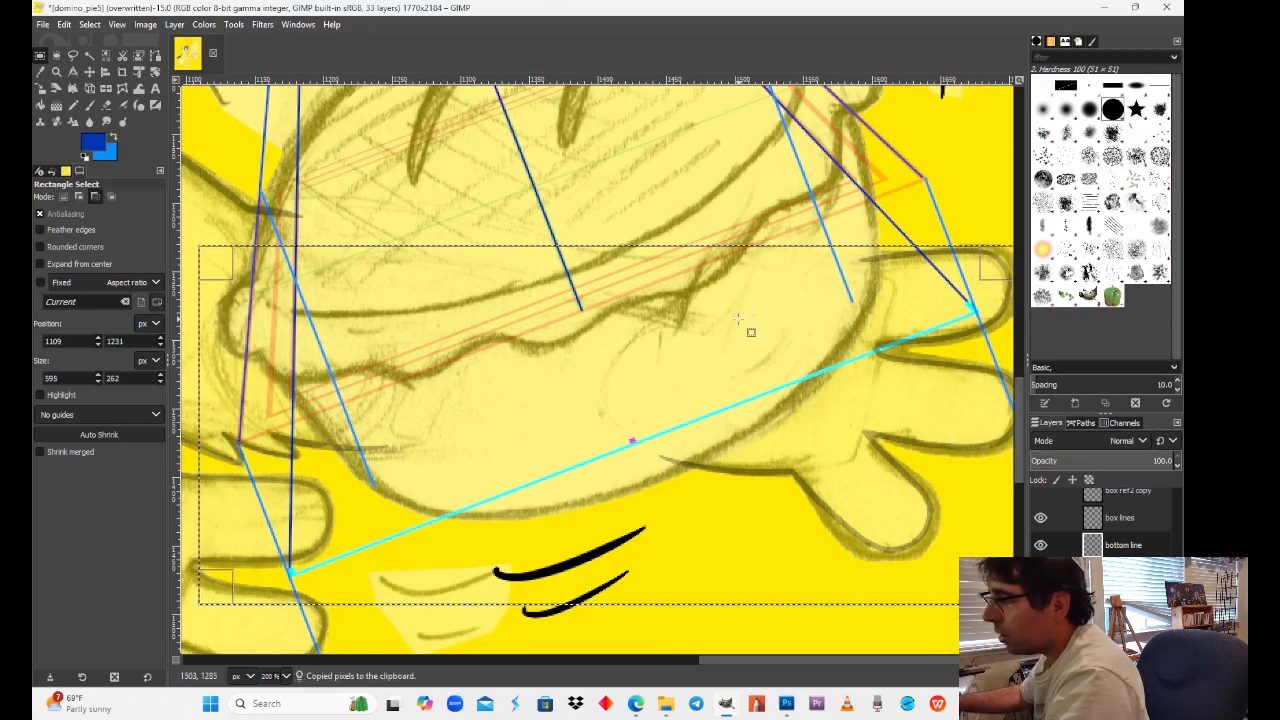
Step: Paste the cyan line, place it across the pie through the dark and light blue line crossings, and anchor it to the bottom line layer
key(ctrl+v)
mouse_move(670, 437)
mouse_down()
mouse_move(615, 345)
mouse_move(570, 78)
mouse_move(551, 38)
mouse_move(561, 201)
mouse_move(579, 260)
mouse_up()
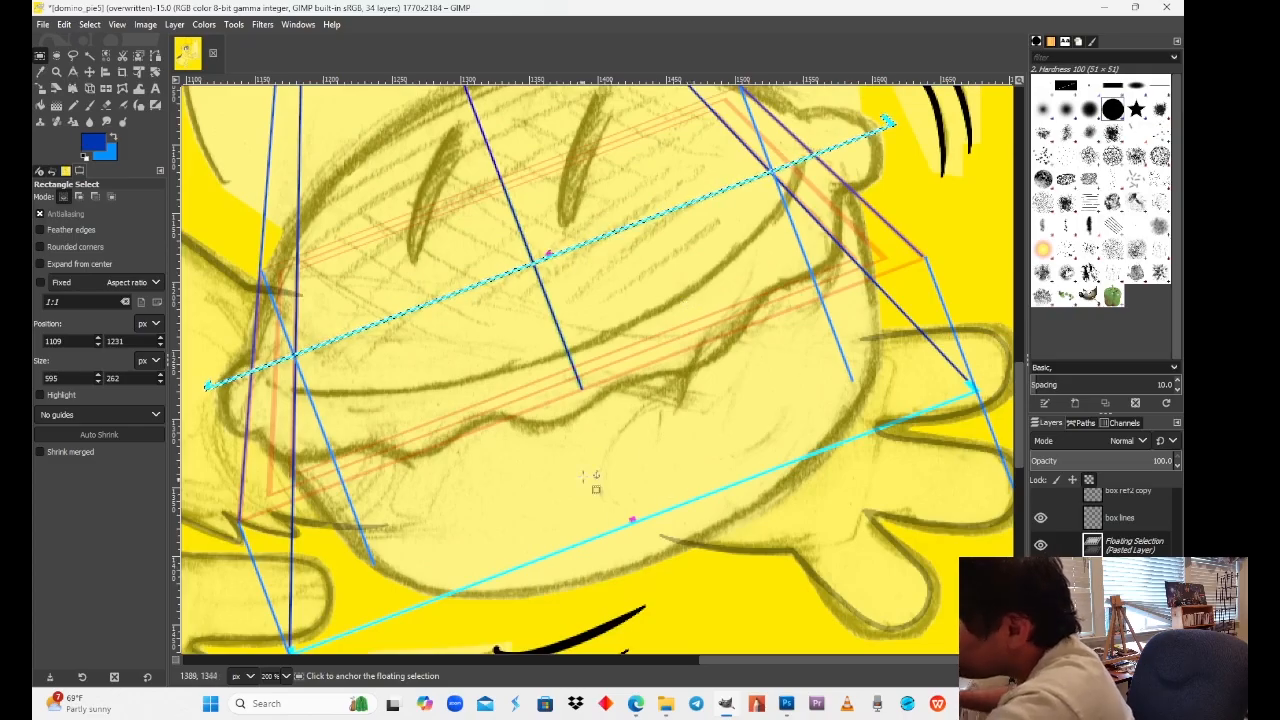
click(640, 440)
scroll(622, 420, down, 2)
mouse_move(622, 420)
mouse_down()
mouse_move(622, 380)
mouse_move(619, 421)
mouse_up()
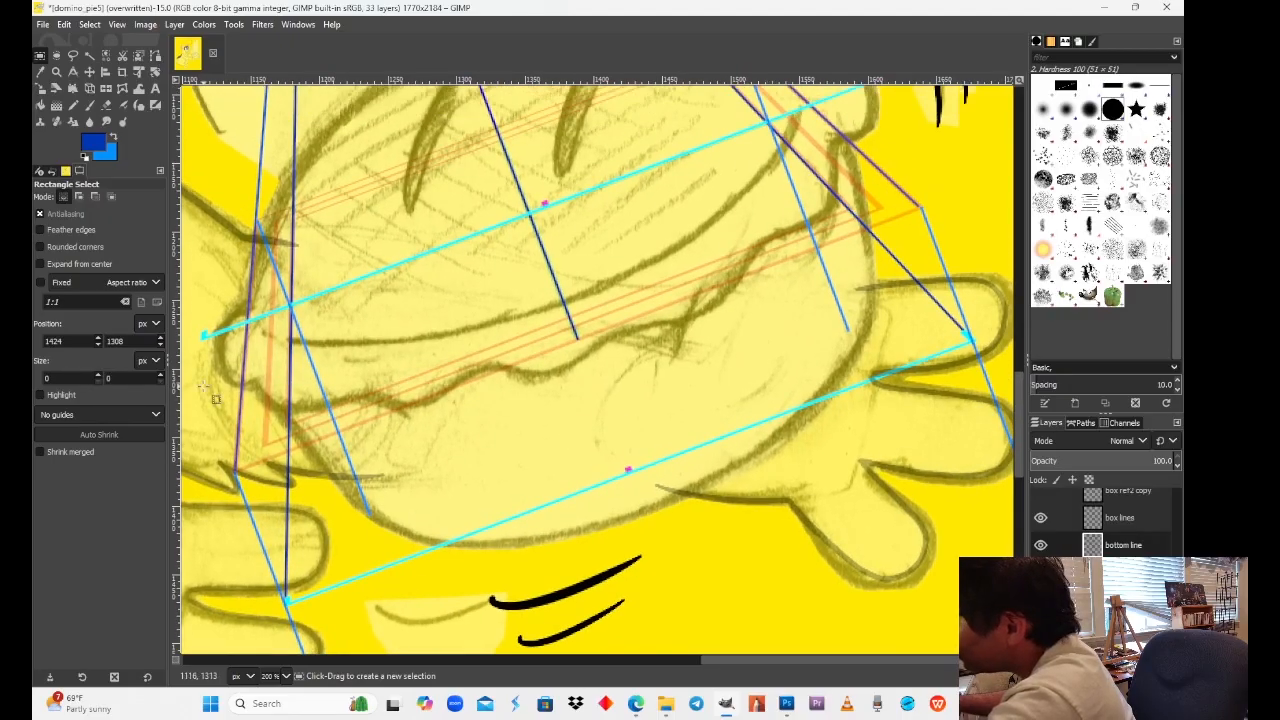
Step: Overwrite domino_pie5.psd with the current state of the drawing
click(284, 677)
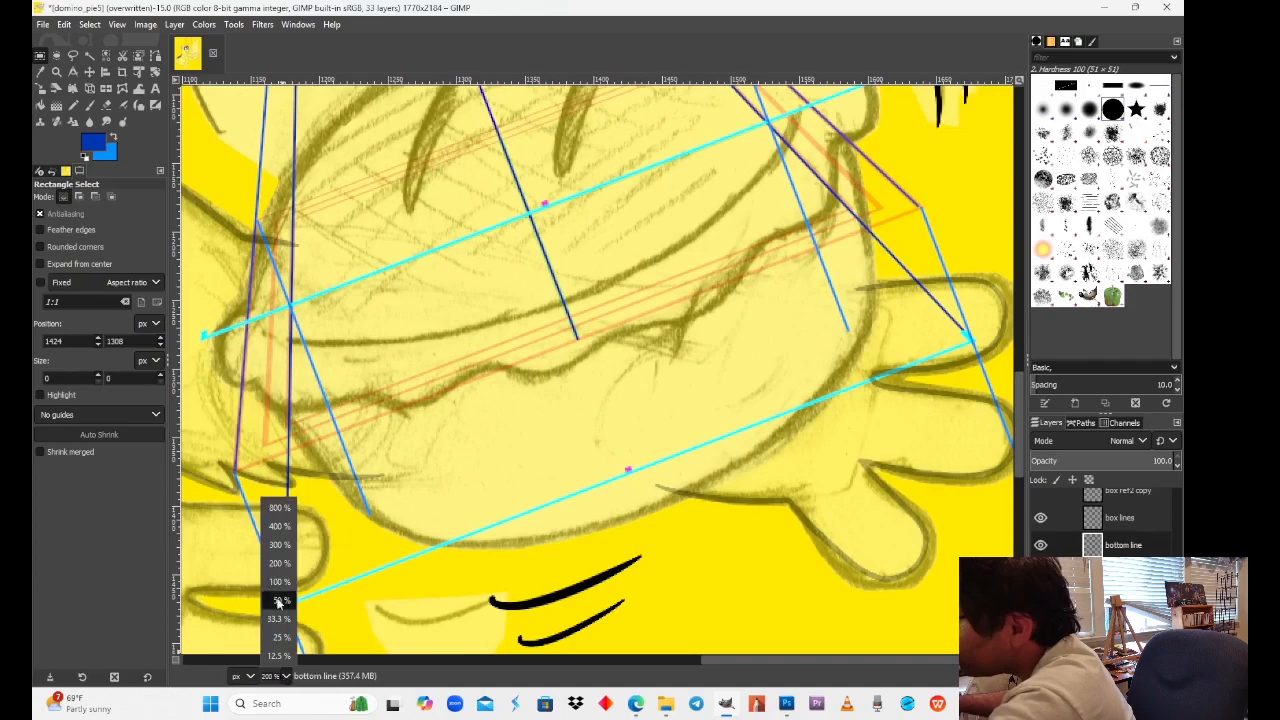
click(285, 594)
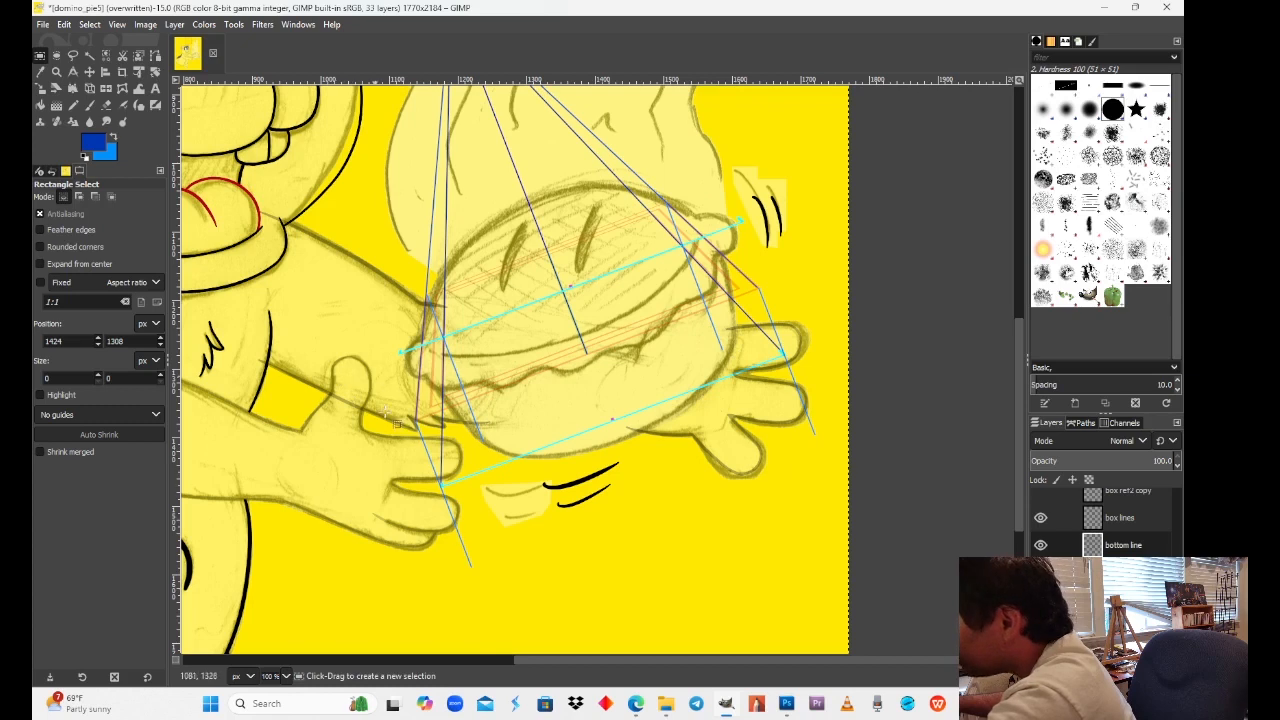
click(42, 25)
click(154, 224)
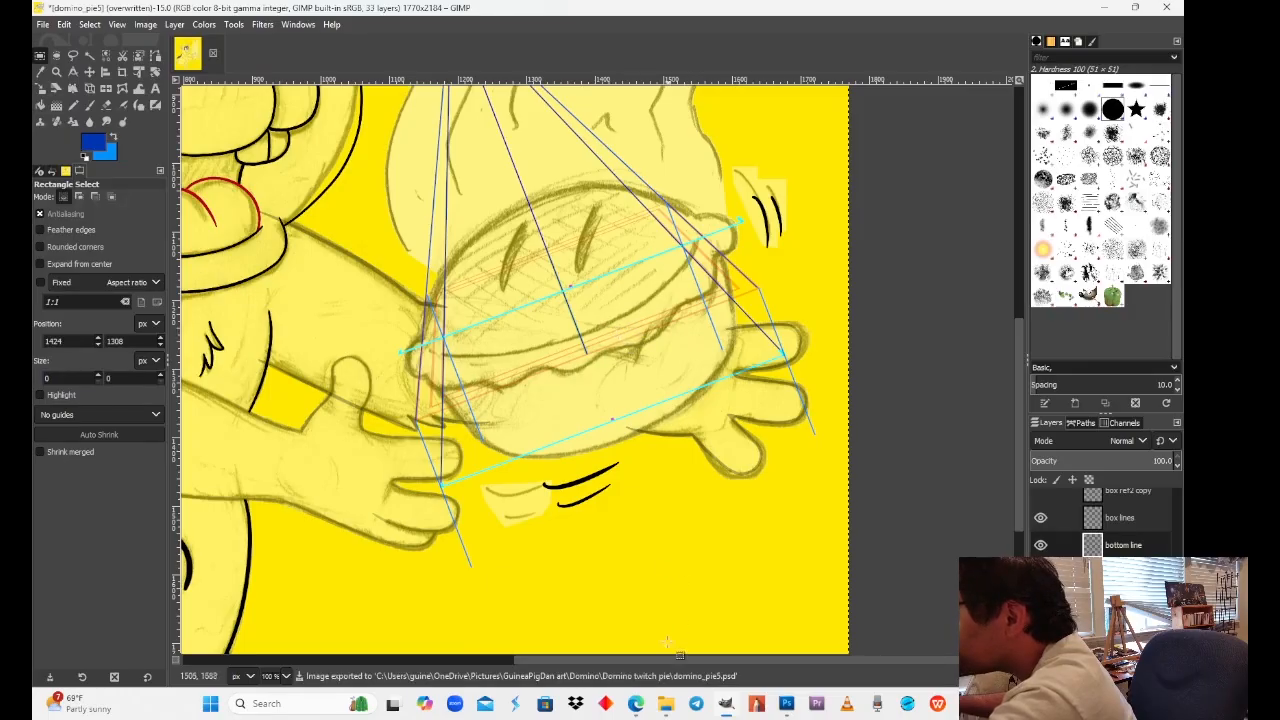
Step: Close the domino_pie5 image and discard the changes not saved in the native format
mouse_move(665, 703)
mouse_move(724, 638)
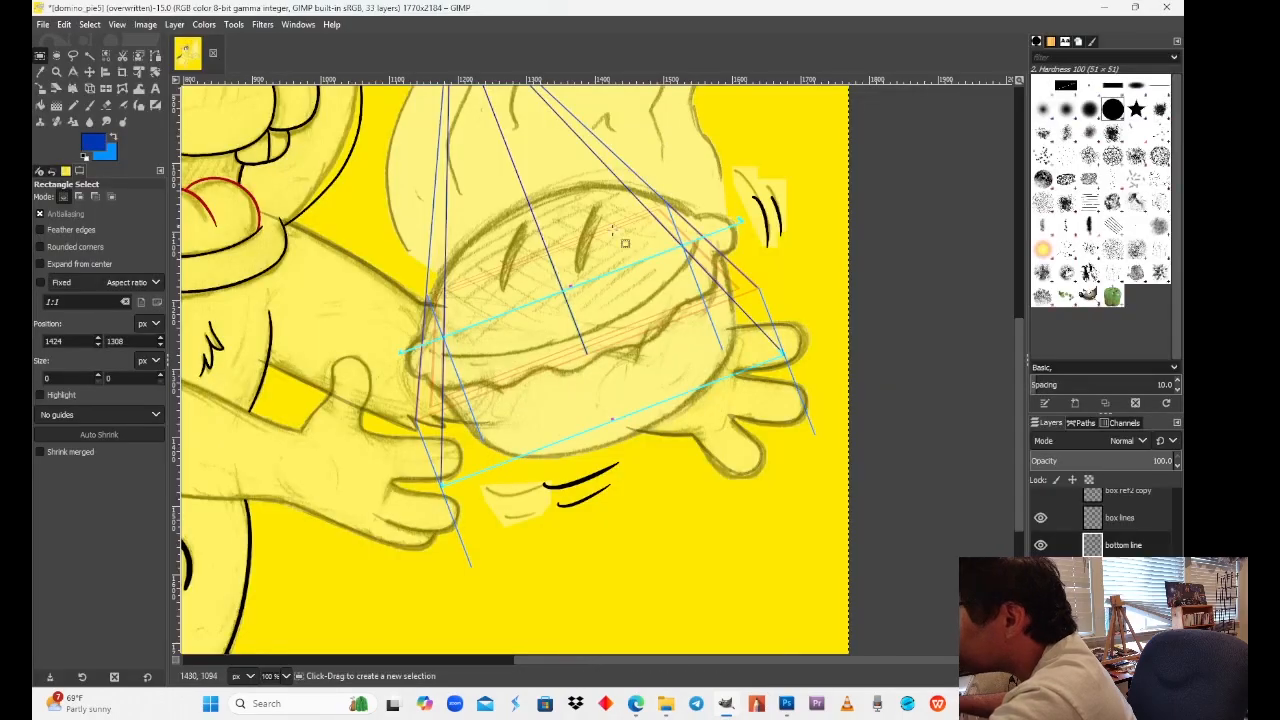
click(212, 53)
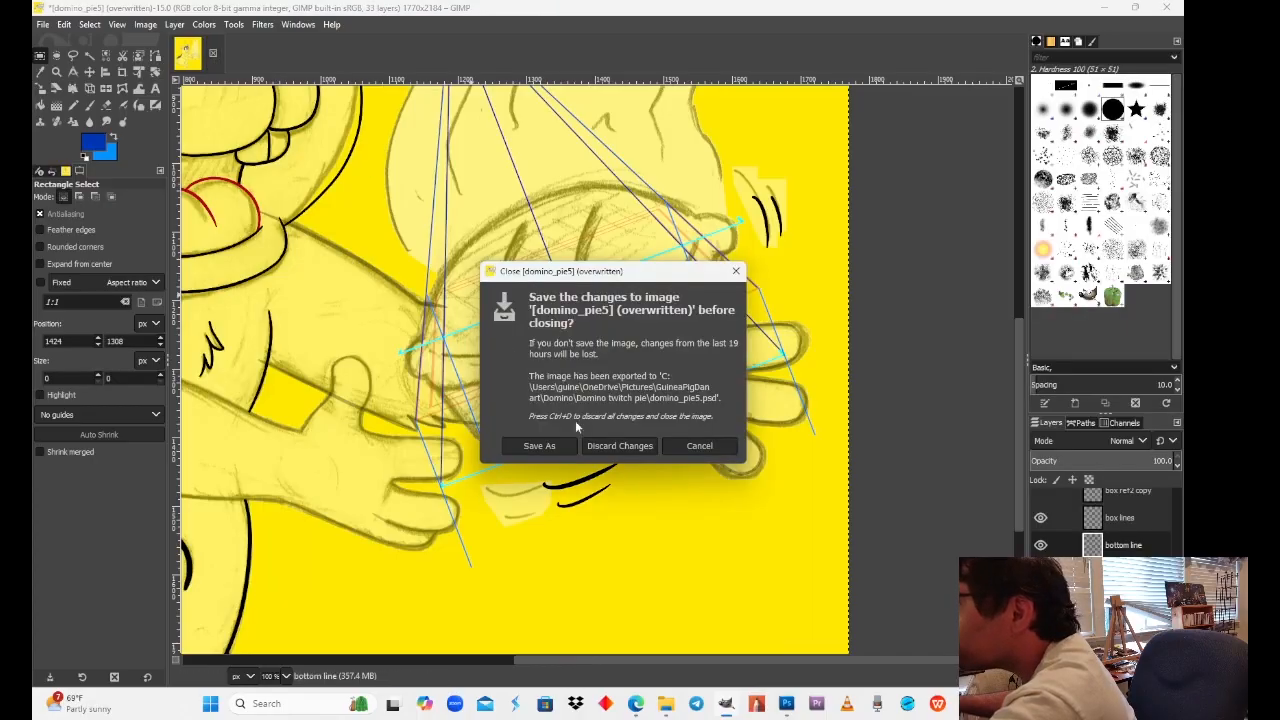
click(619, 445)
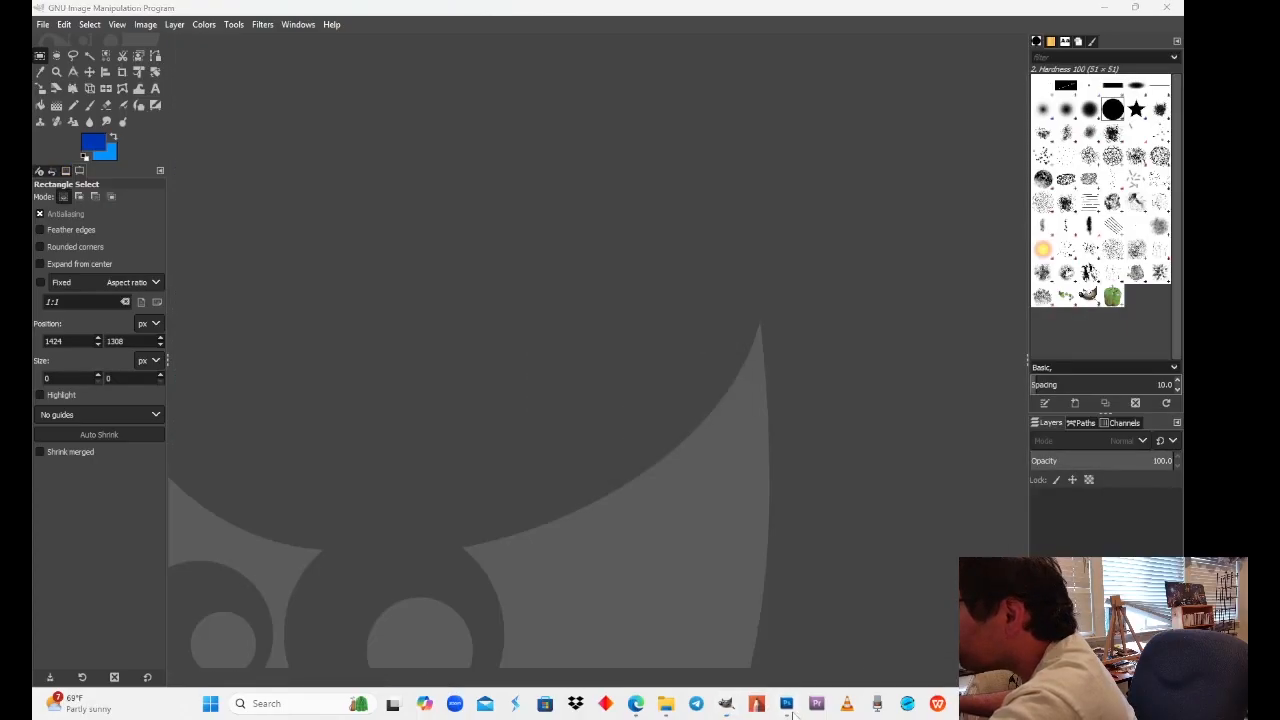
Step: Switch to Photoshop and try to open domino_pie5 from the Domino twitch pie folder
click(788, 705)
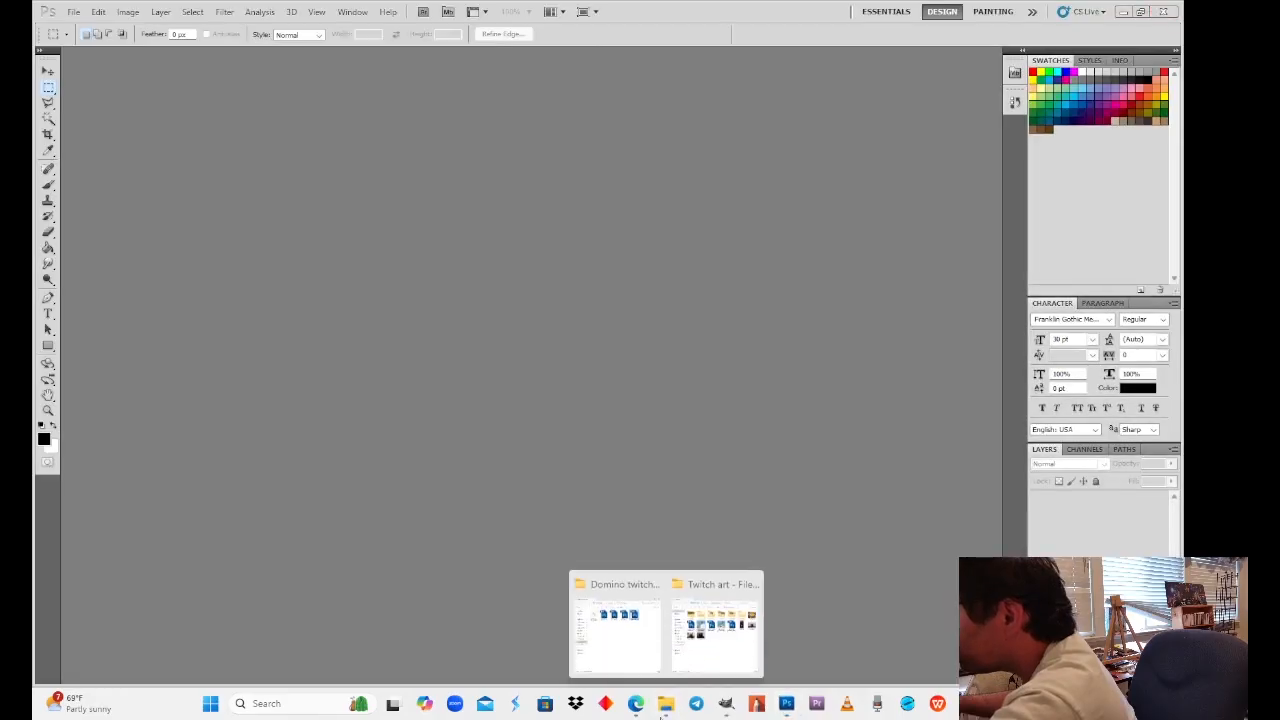
click(616, 628)
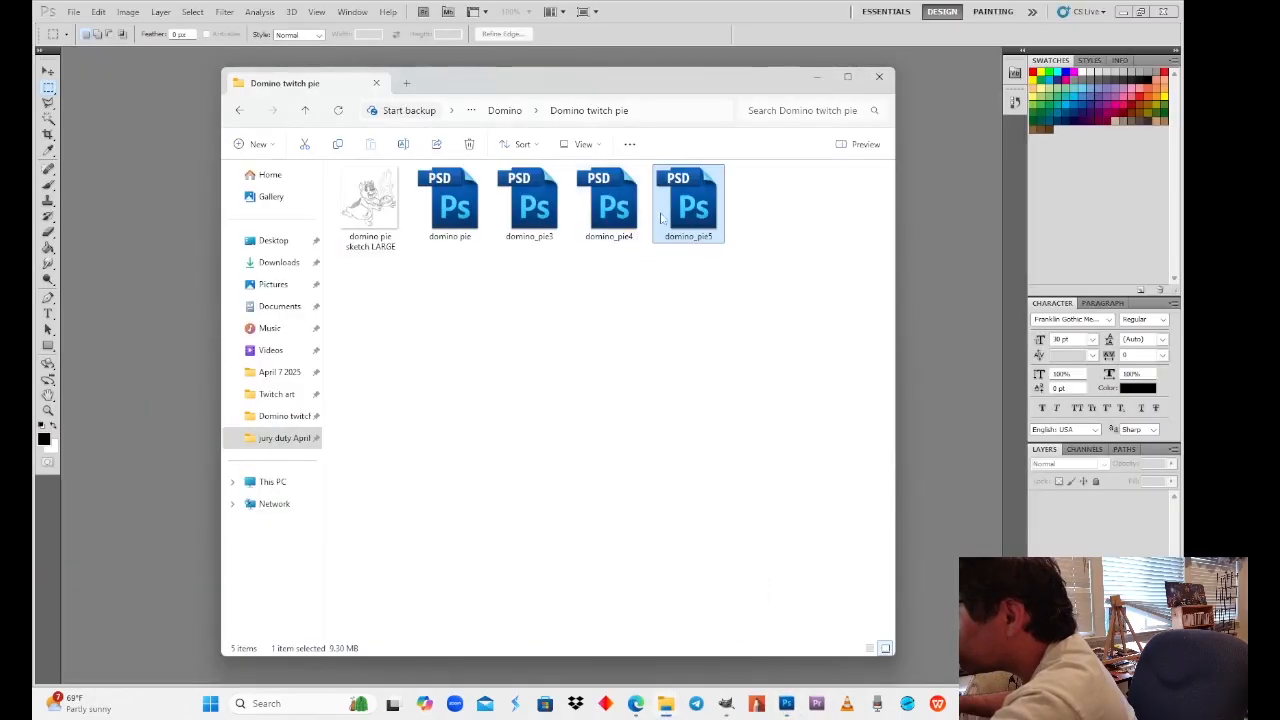
drag(678, 222, 955, 268)
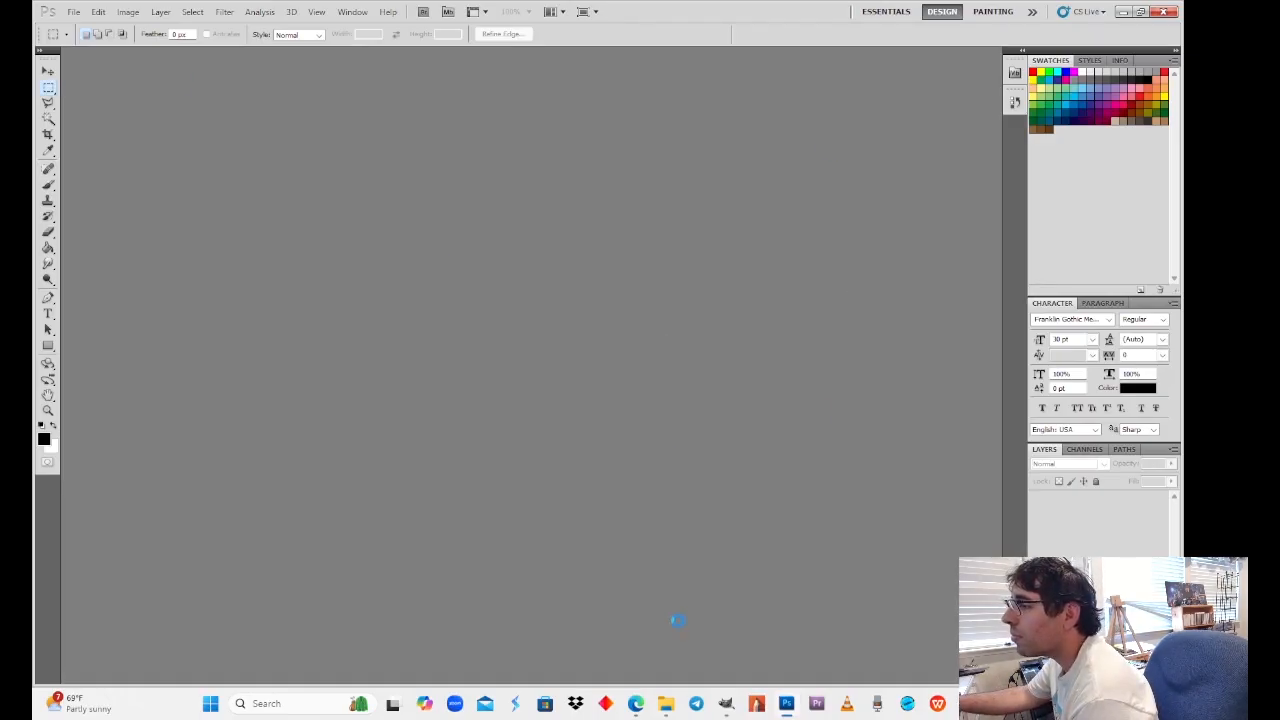
mouse_move(666, 703)
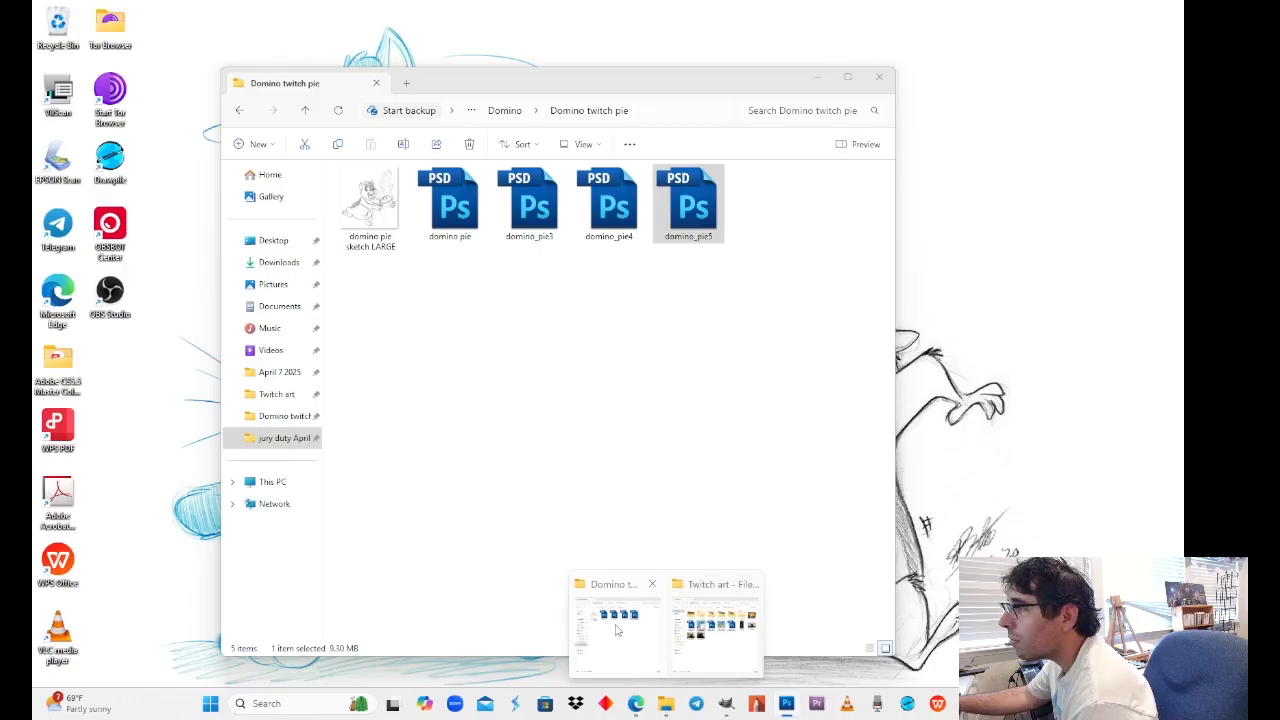
click(617, 630)
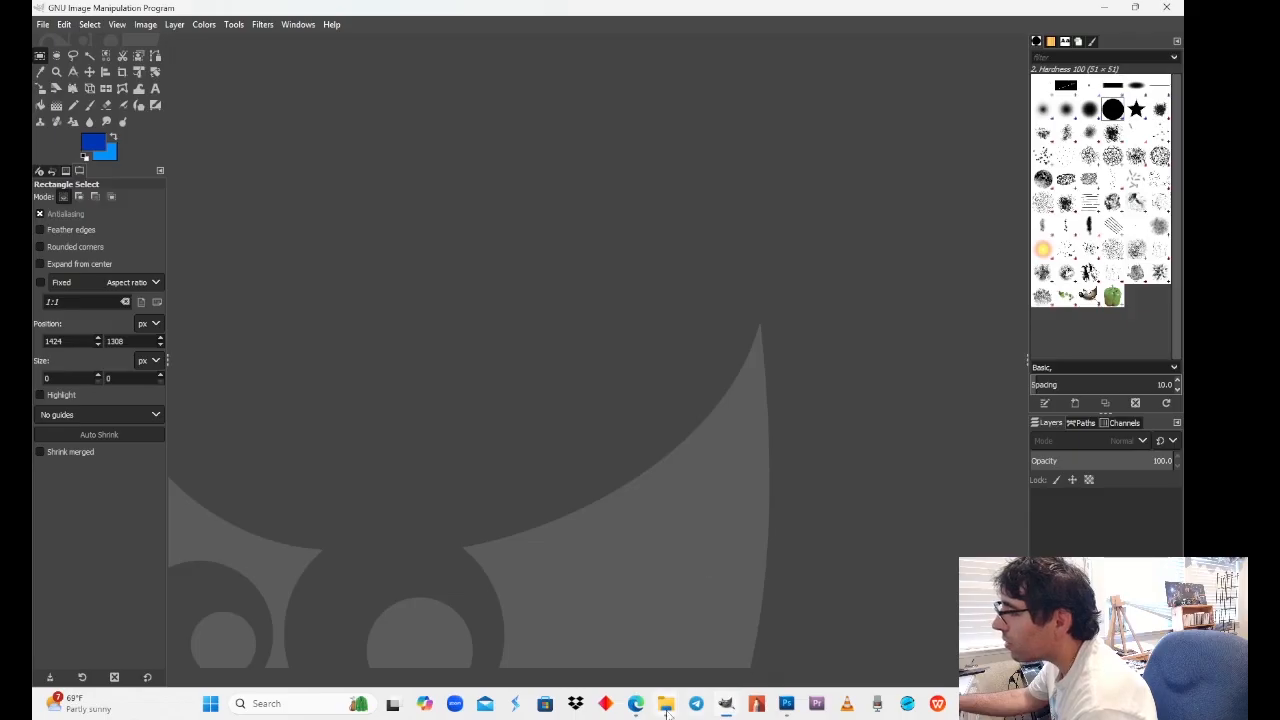
Step: Switch back to GIMP and reopen domino_pie5.psd from the recently used files
mouse_move(668, 714)
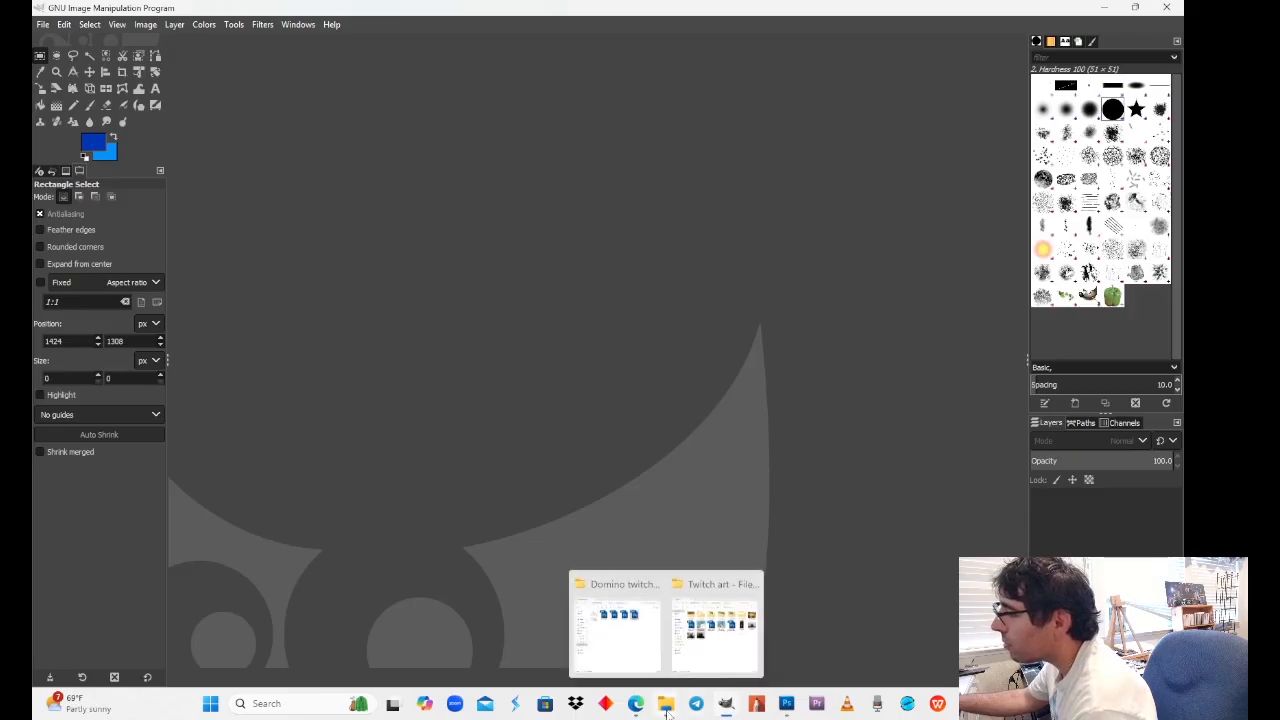
click(645, 639)
click(705, 218)
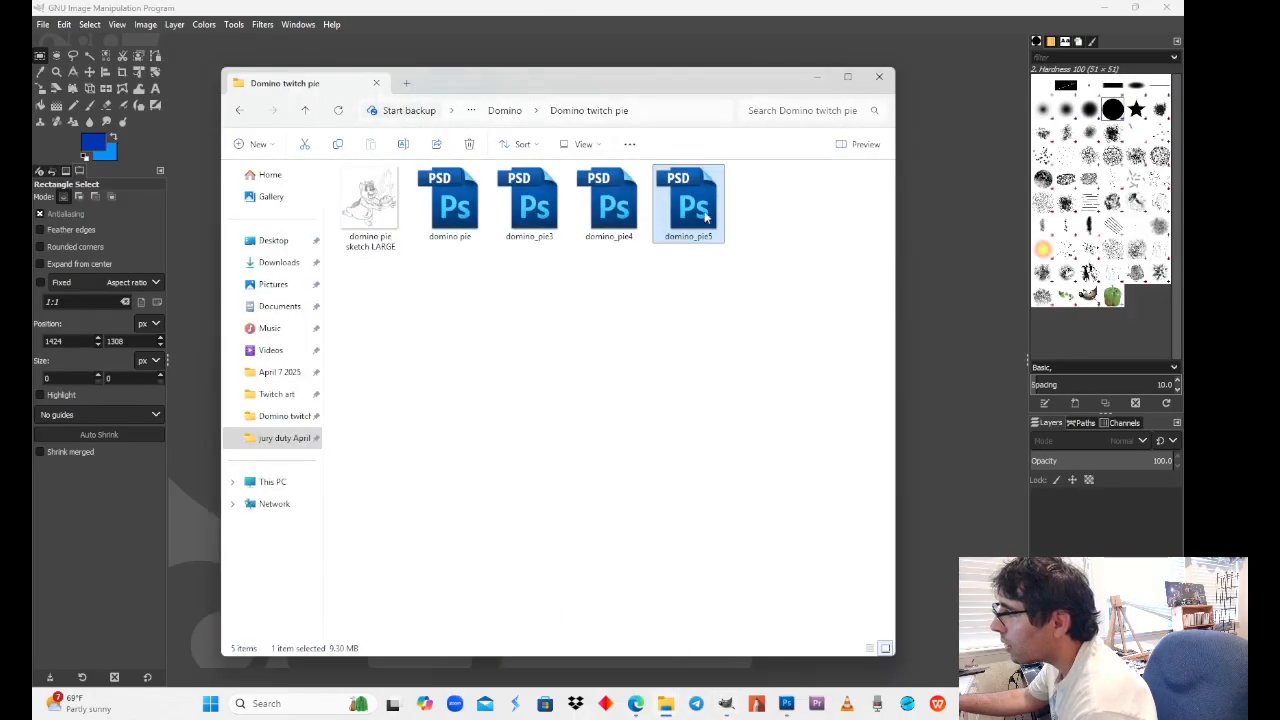
click(42, 24)
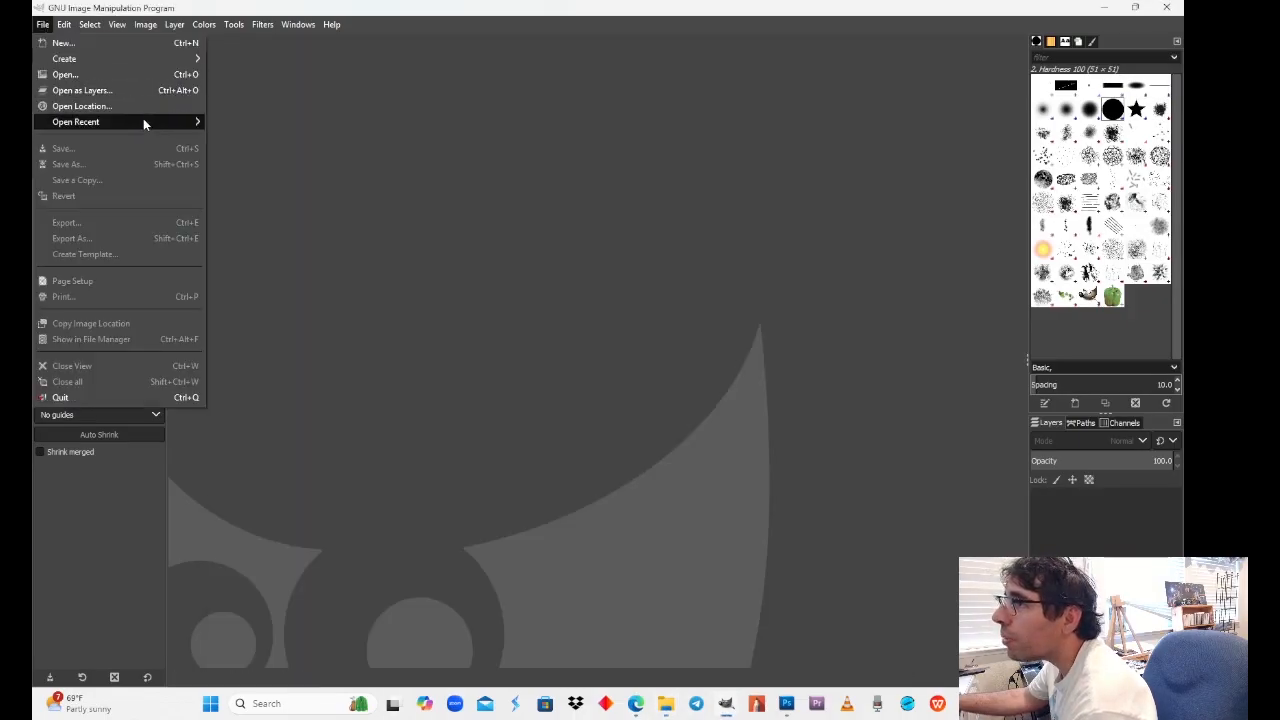
mouse_move(143, 118)
click(385, 130)
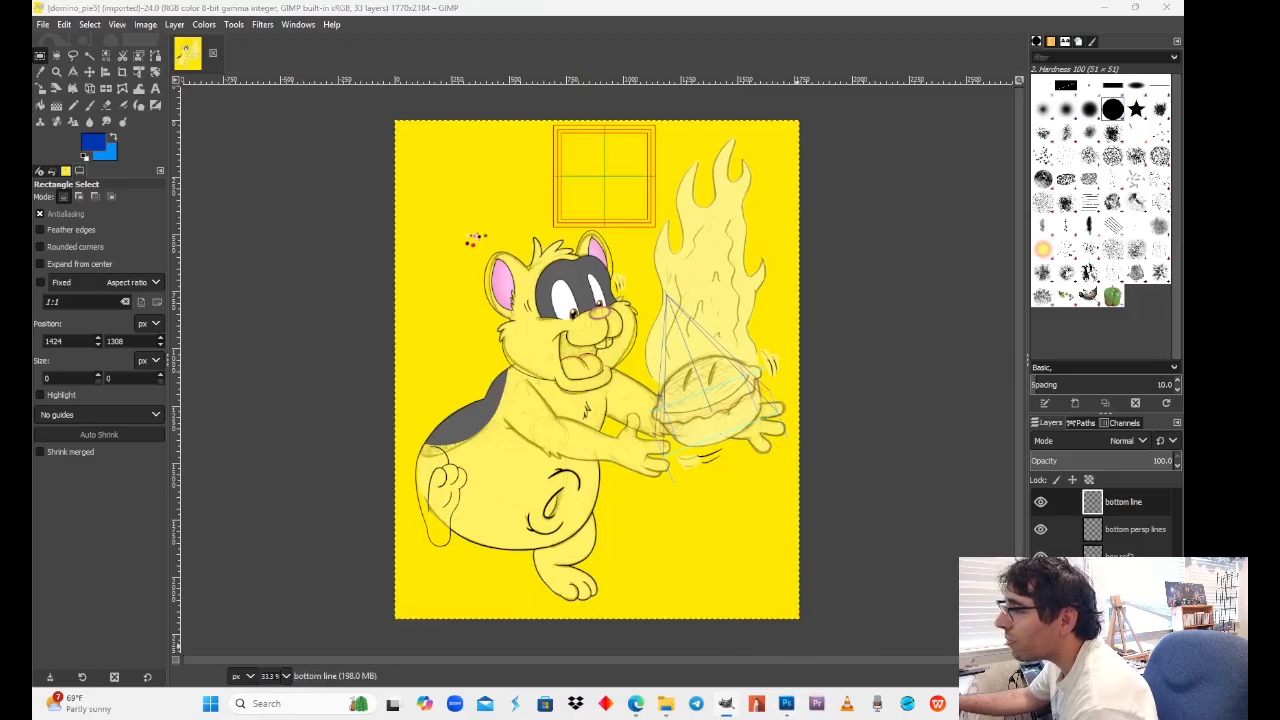
mouse_move(786, 703)
click(798, 622)
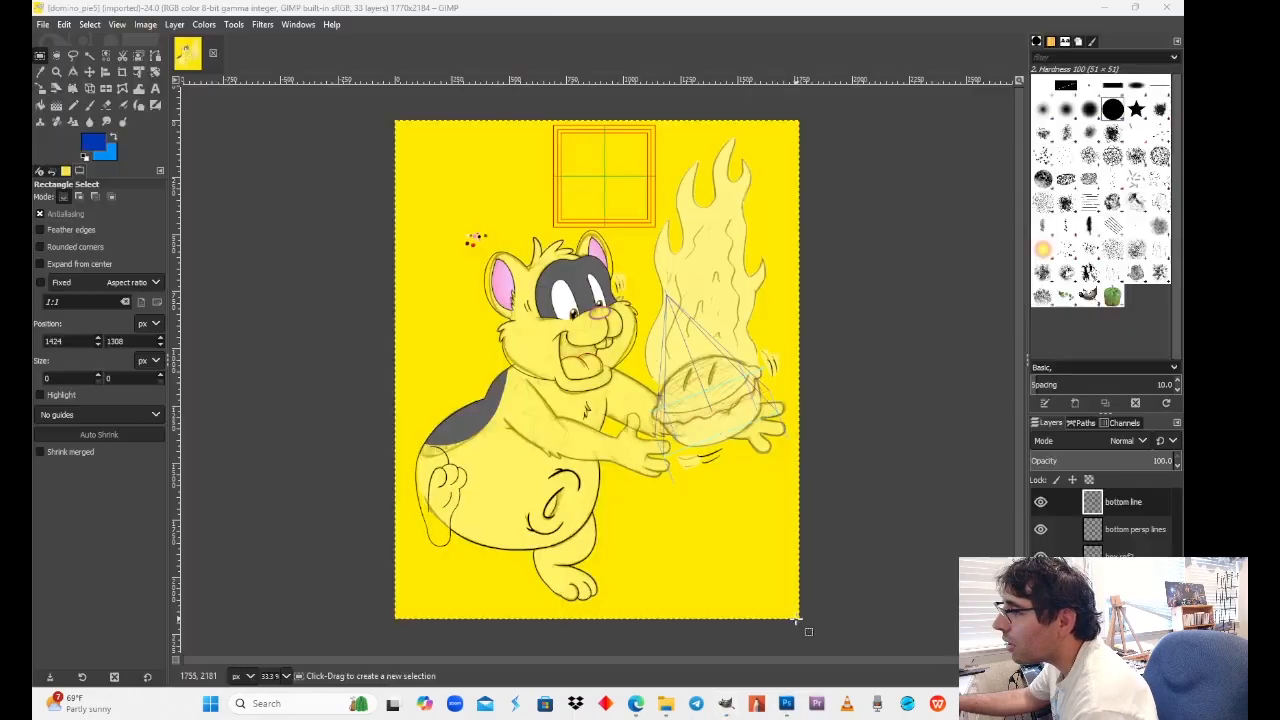
click(1104, 8)
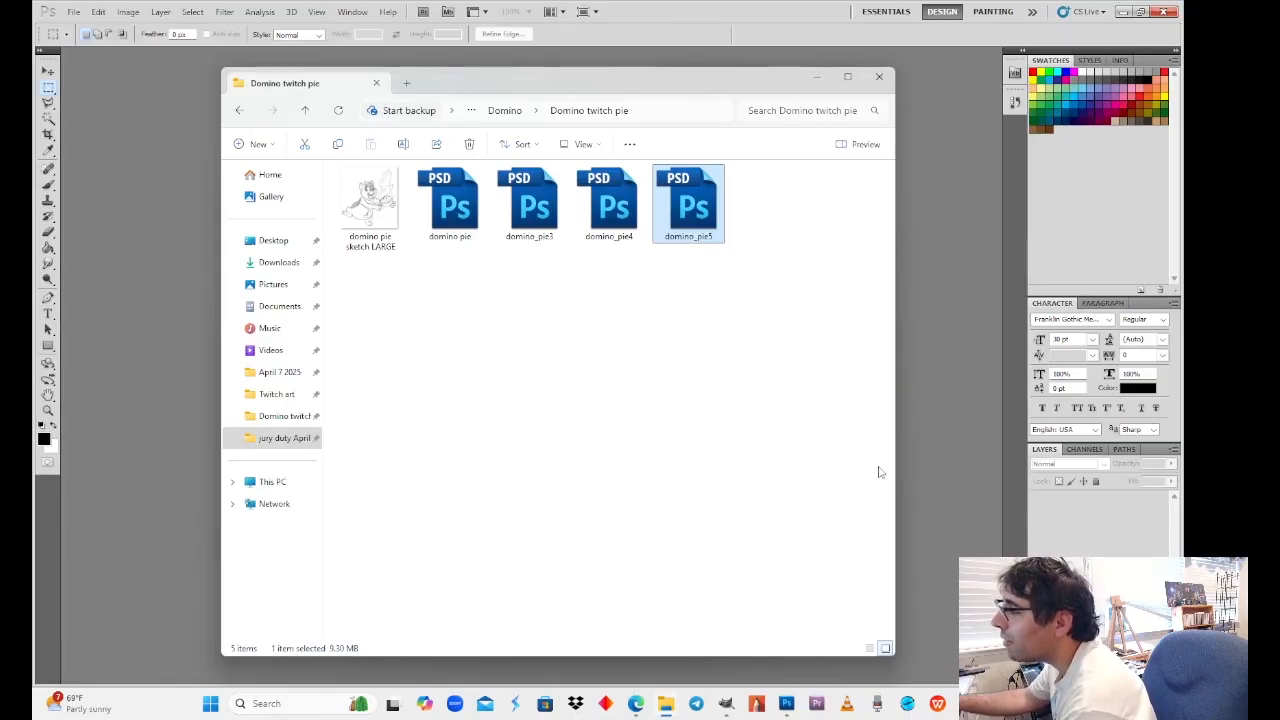
click(726, 704)
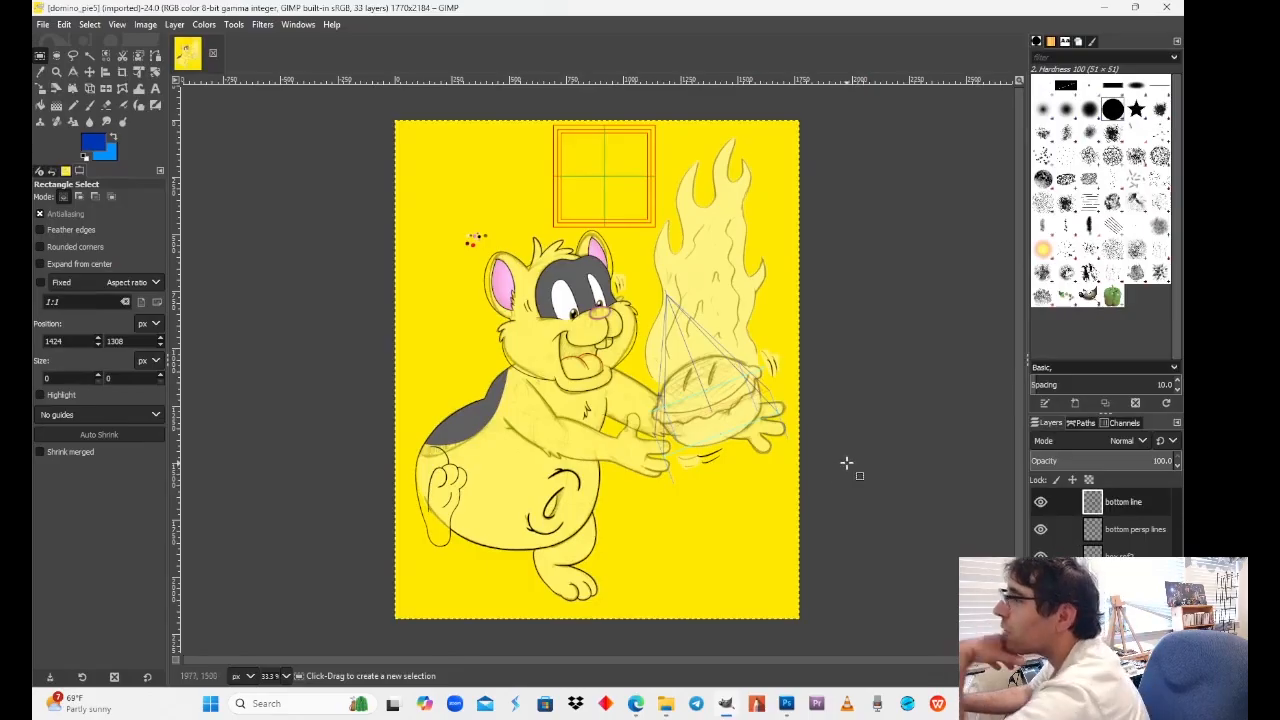
Step: Select the bottom persp lines layer and toggle its visibility off and on to check which lines it holds
drag(825, 450, 791, 458)
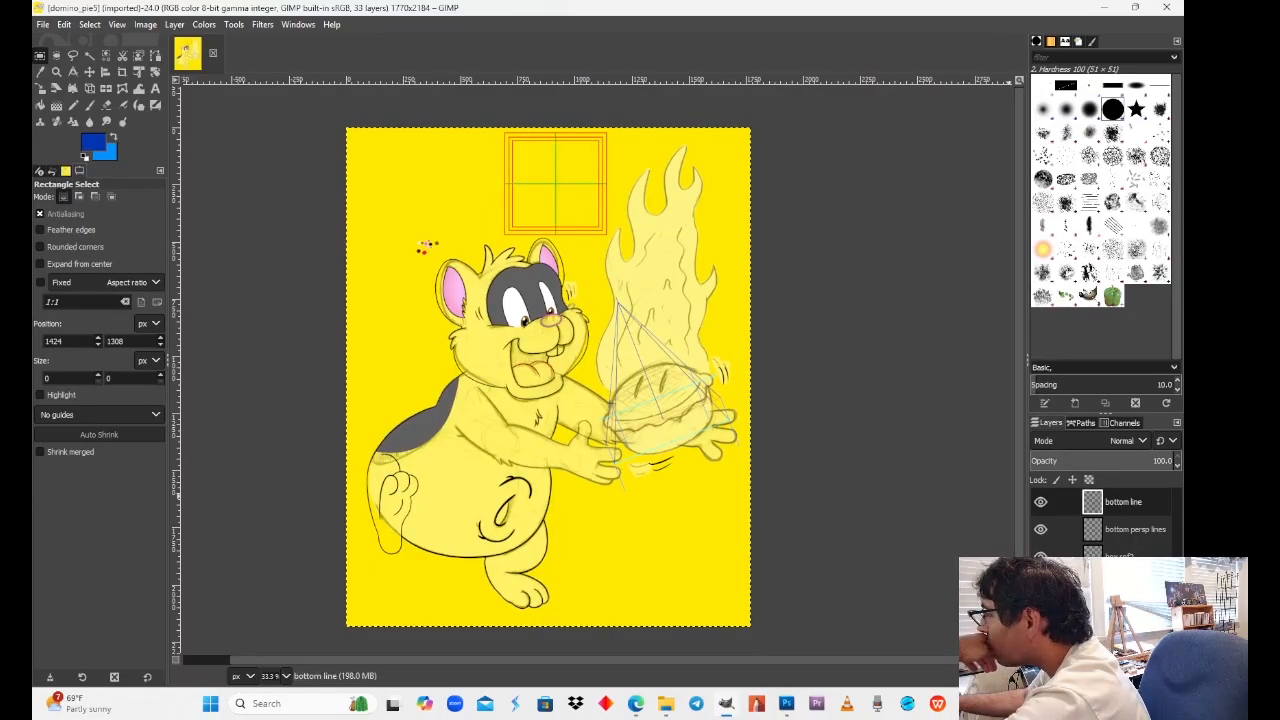
click(1140, 531)
click(1040, 530)
click(1040, 530)
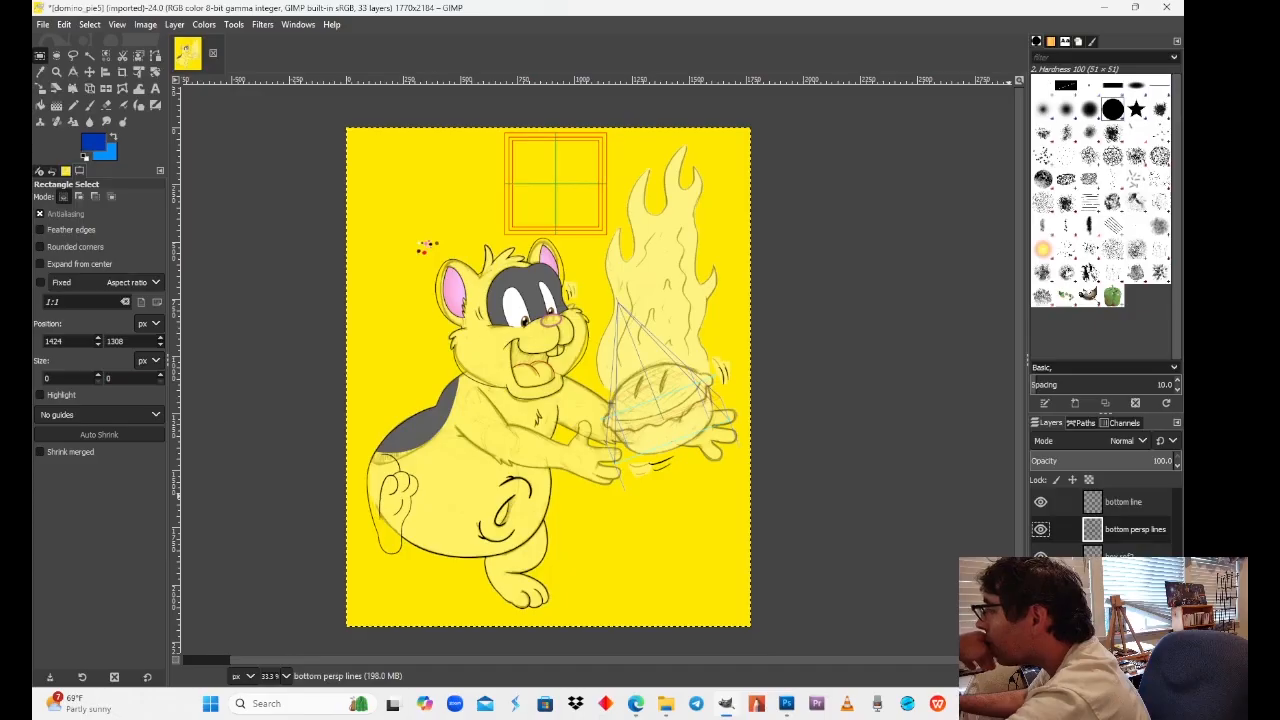
Step: Duplicate the box ref layer with the nested red squares, name the copy persp bottom and place it below bottom persp lines
click(1130, 583)
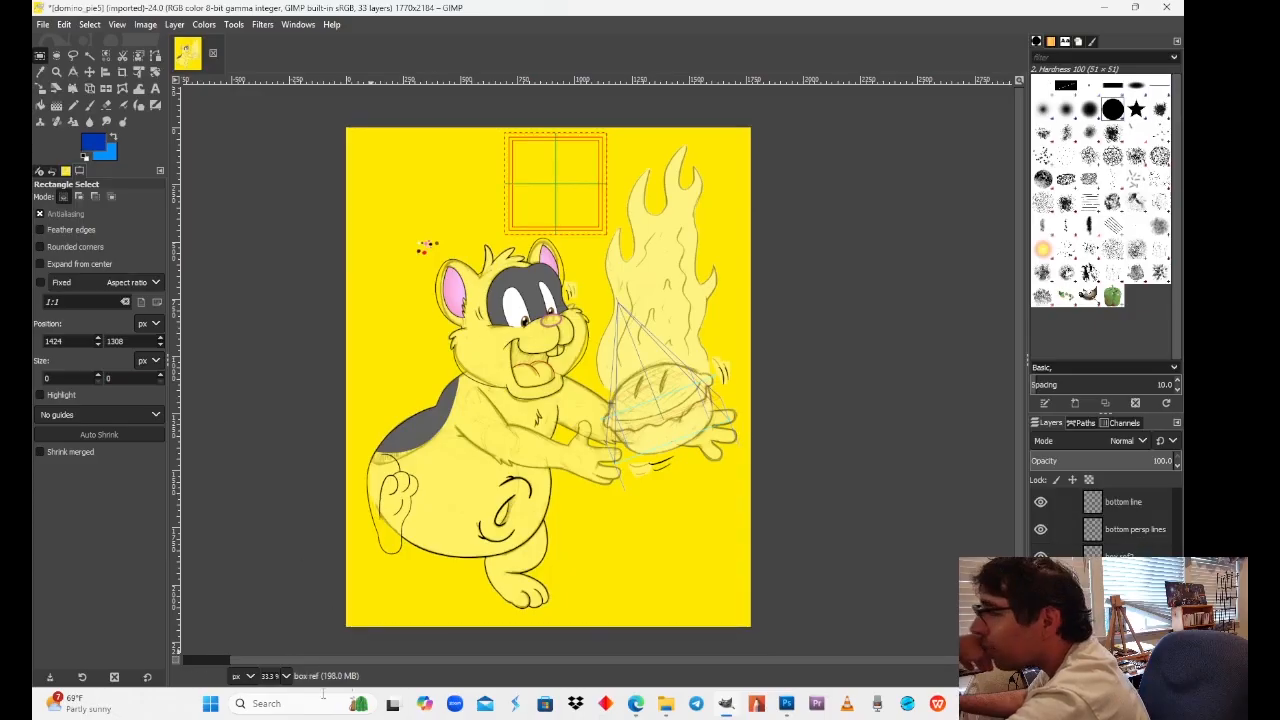
click(287, 681)
click(285, 547)
scroll(532, 294, up, 10)
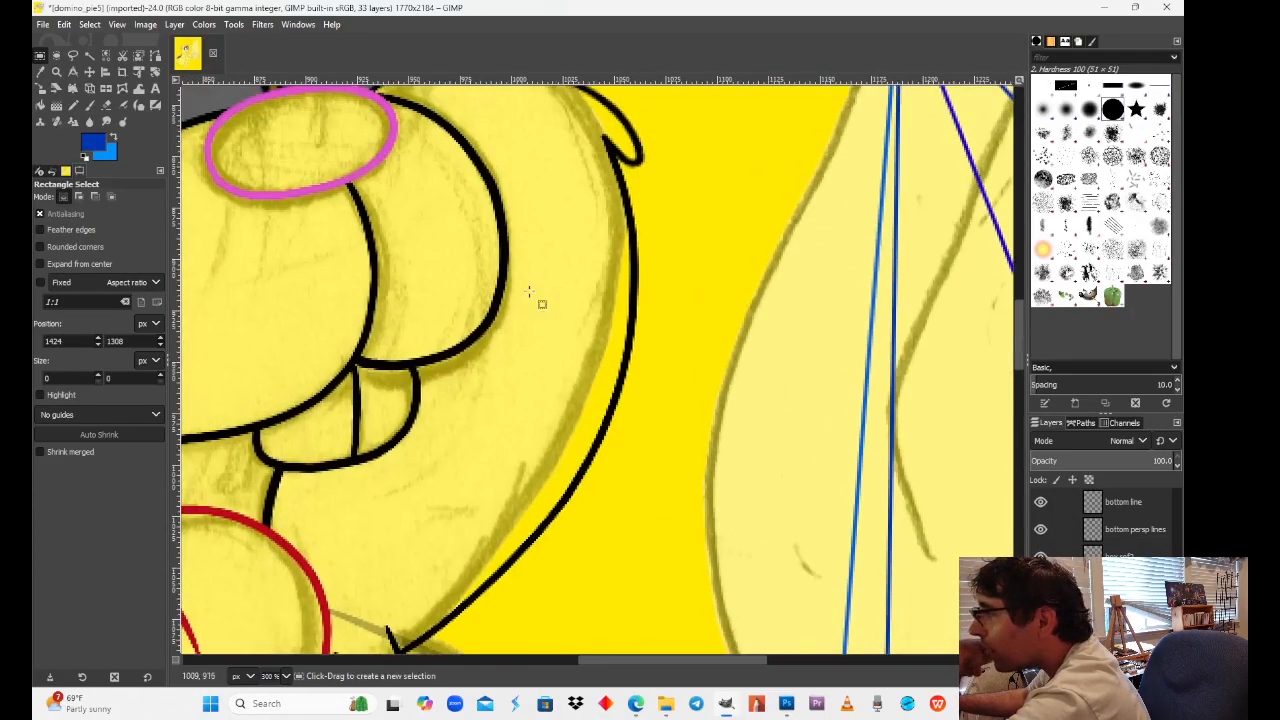
scroll(556, 343, up, 10)
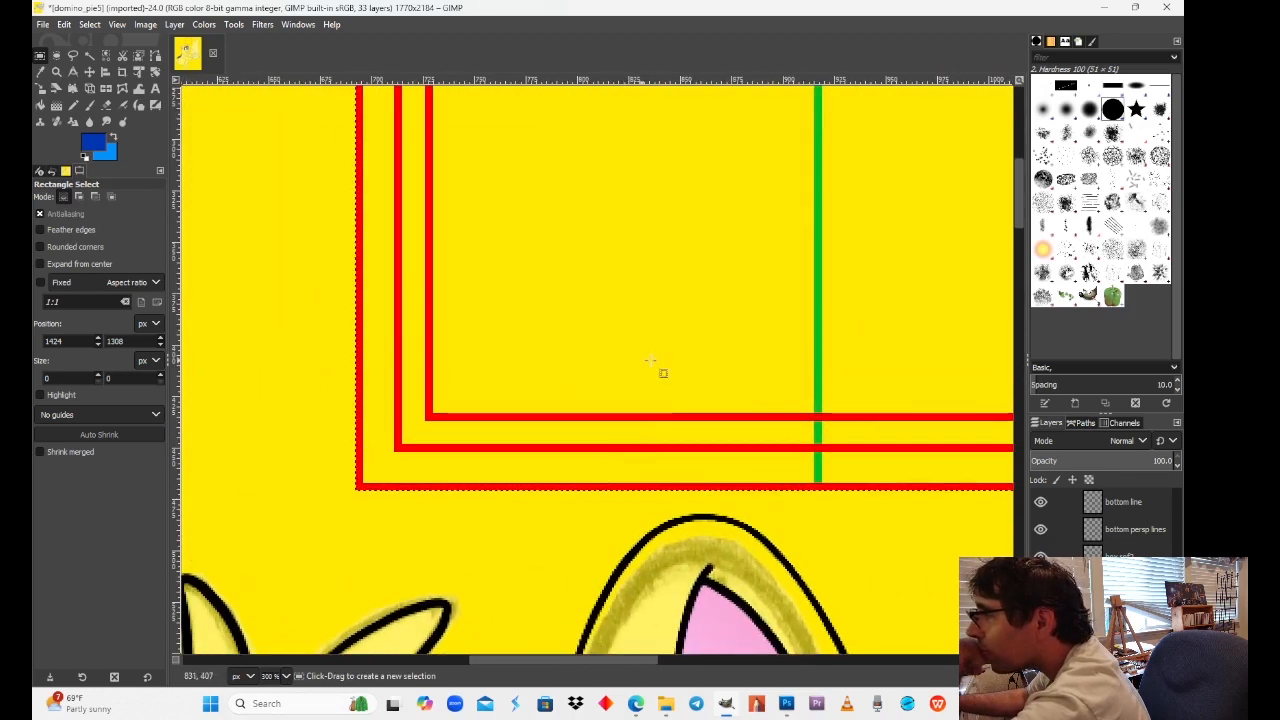
scroll(650, 360, up, 10)
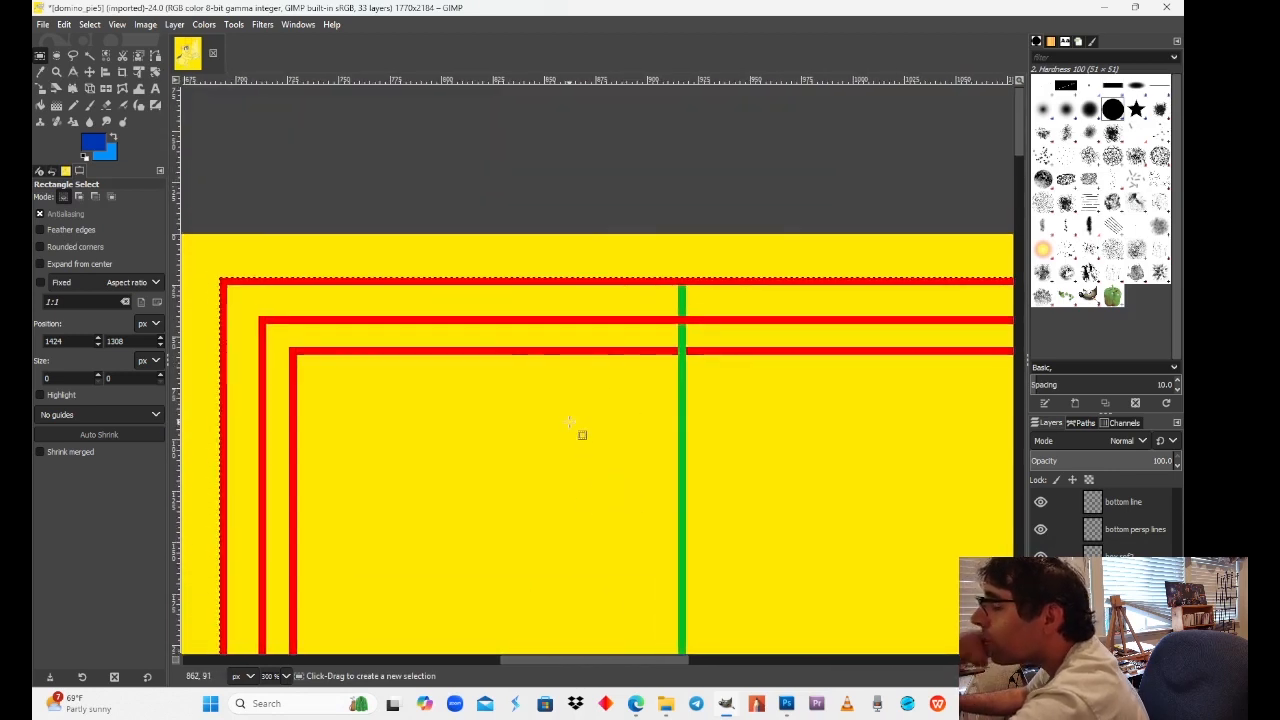
drag(466, 375, 220, 278)
click(637, 437)
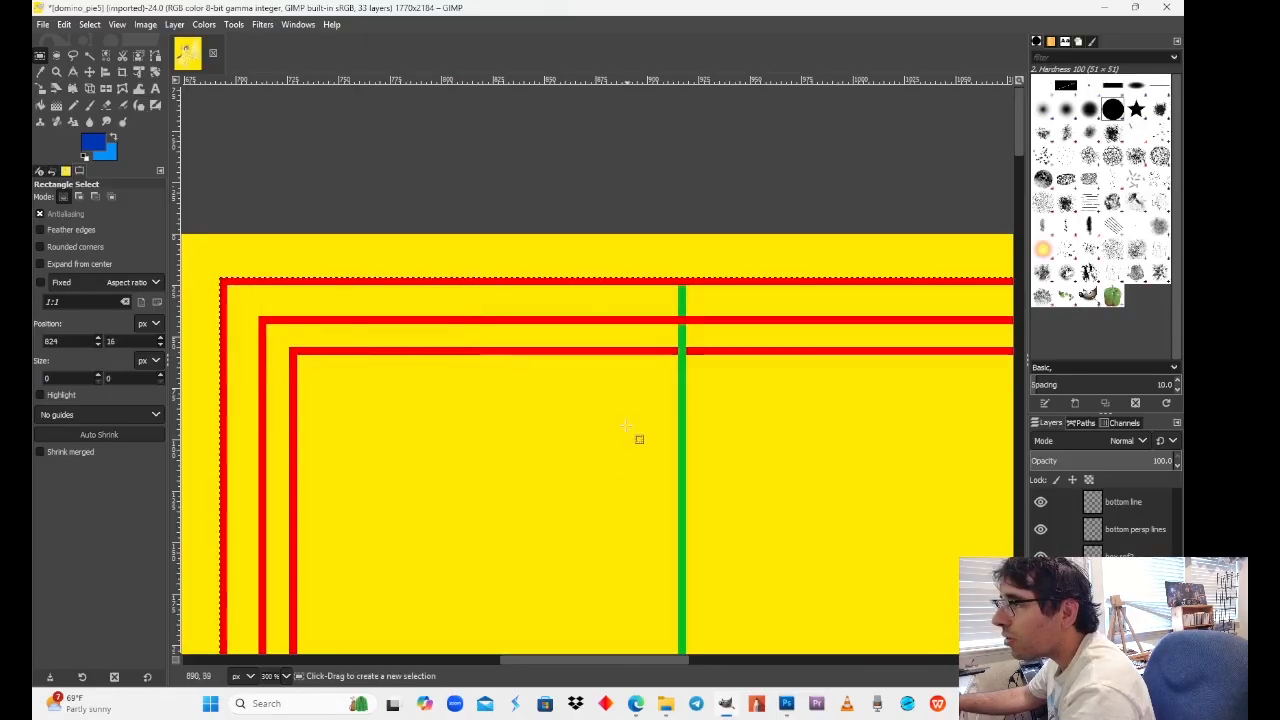
click(287, 676)
click(286, 594)
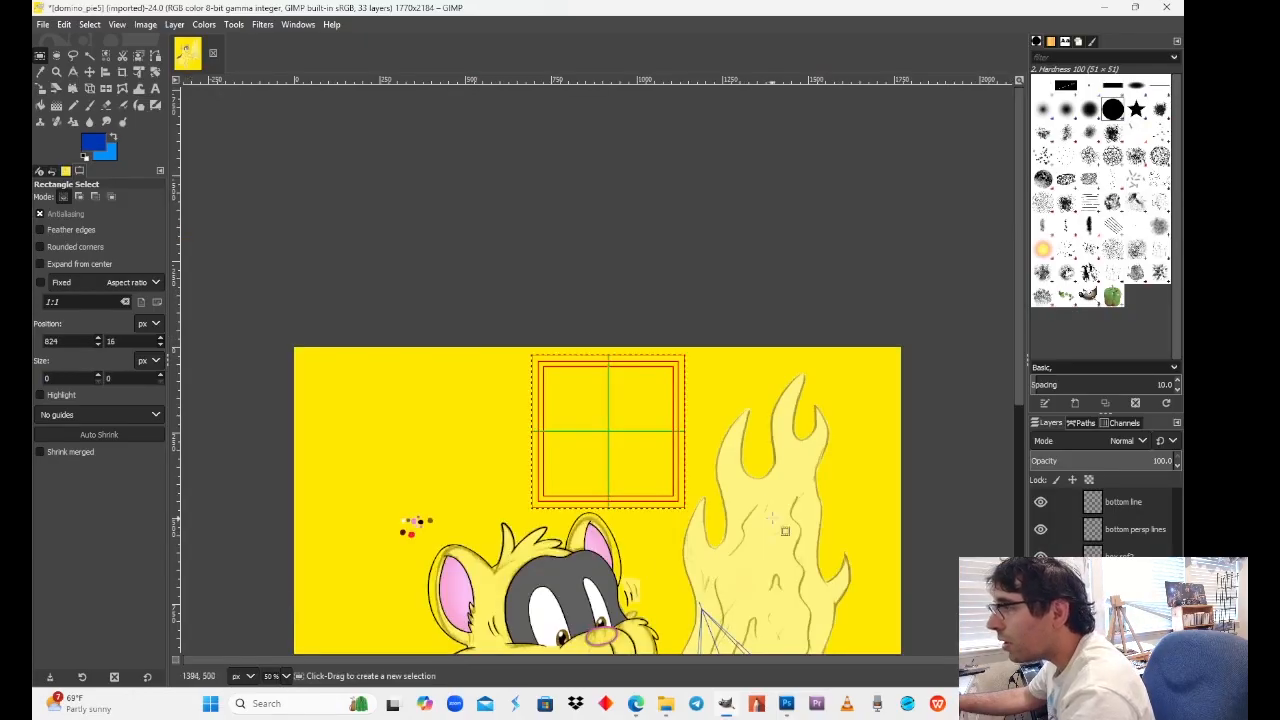
click(1116, 677)
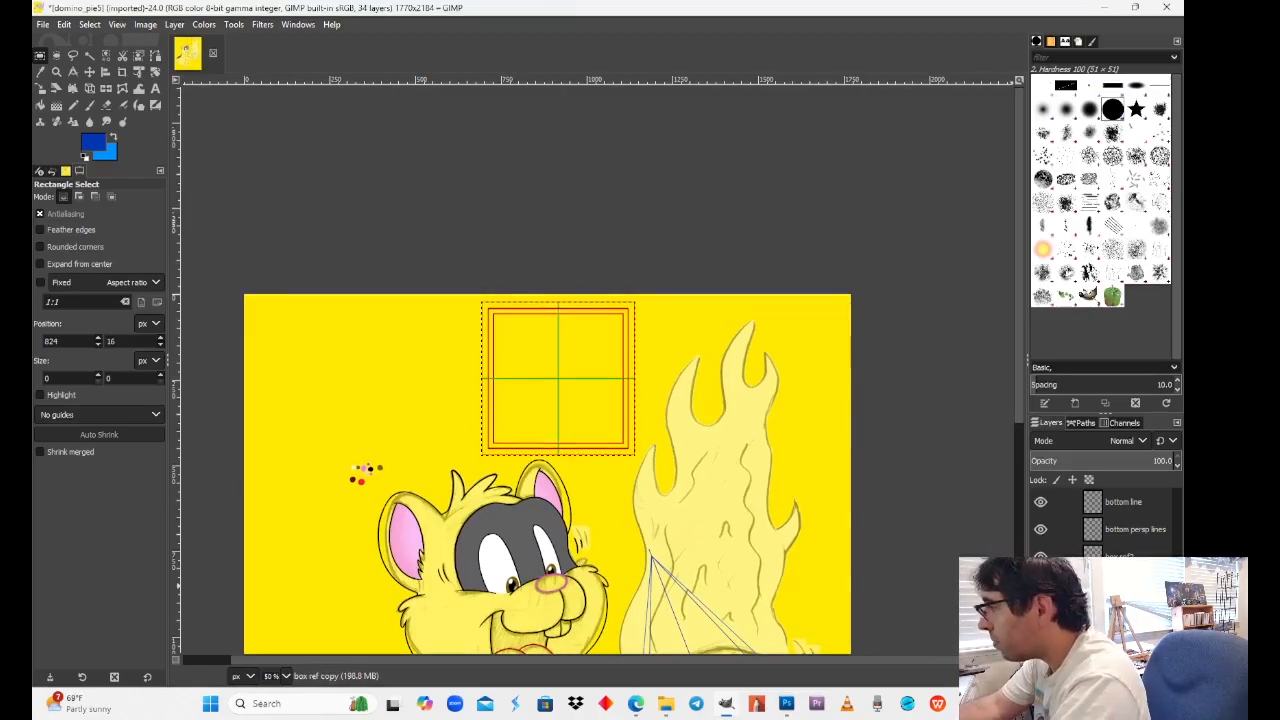
click(1124, 611)
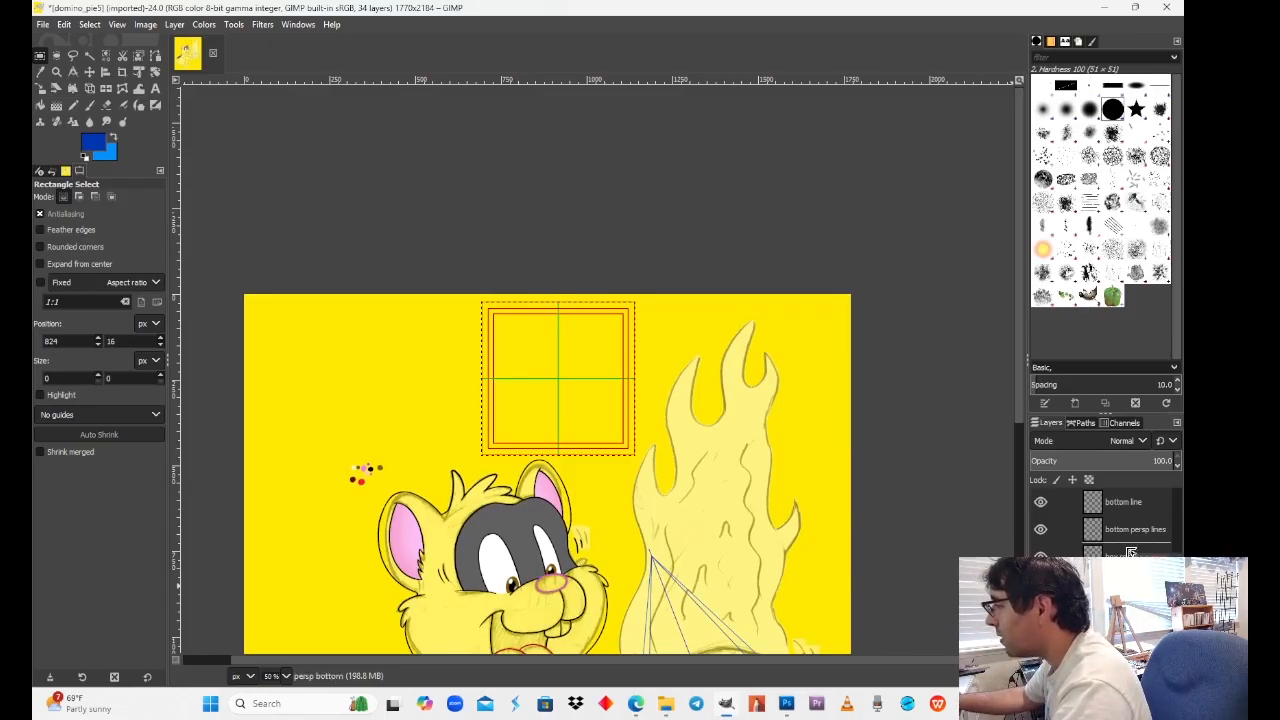
Step: Move the persp bottom square over the pie so its lower-left corner sits where the lower cyan line meets the blue guide
scroll(783, 360, down, 3)
scroll(646, 384, down, 2)
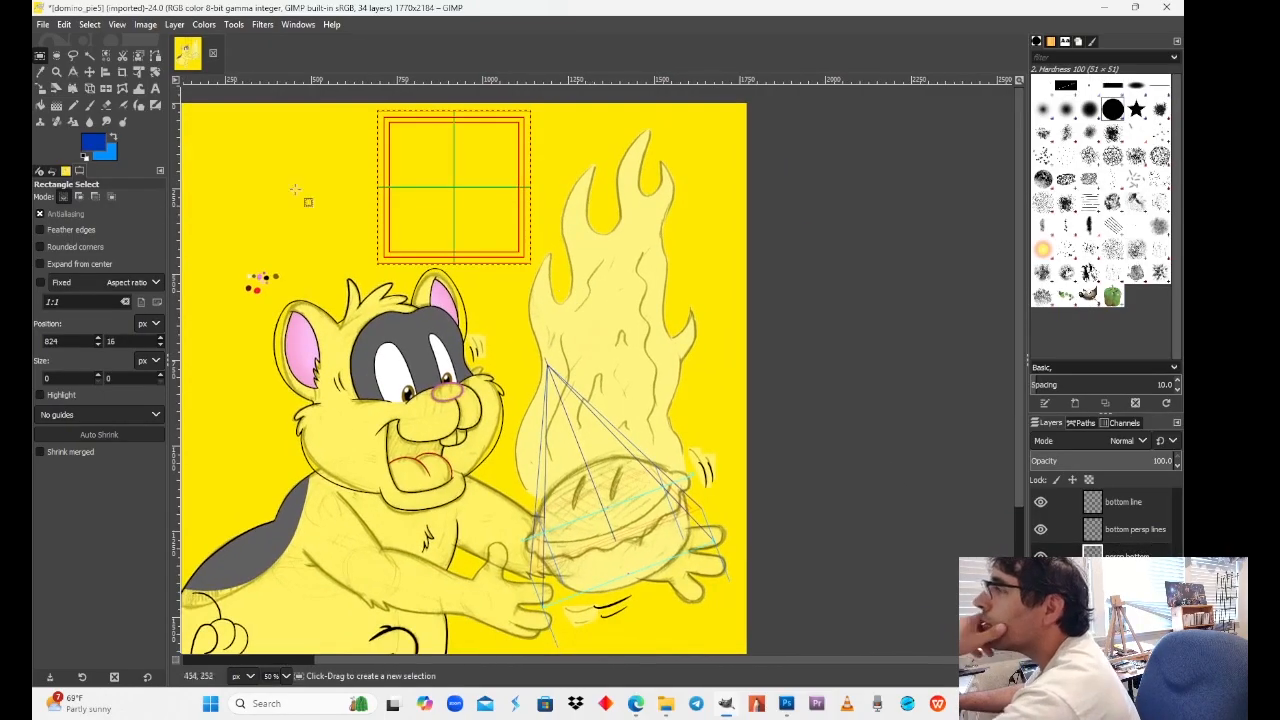
key(m)
drag(466, 196, 627, 497)
scroll(627, 497, down, 4)
click(287, 676)
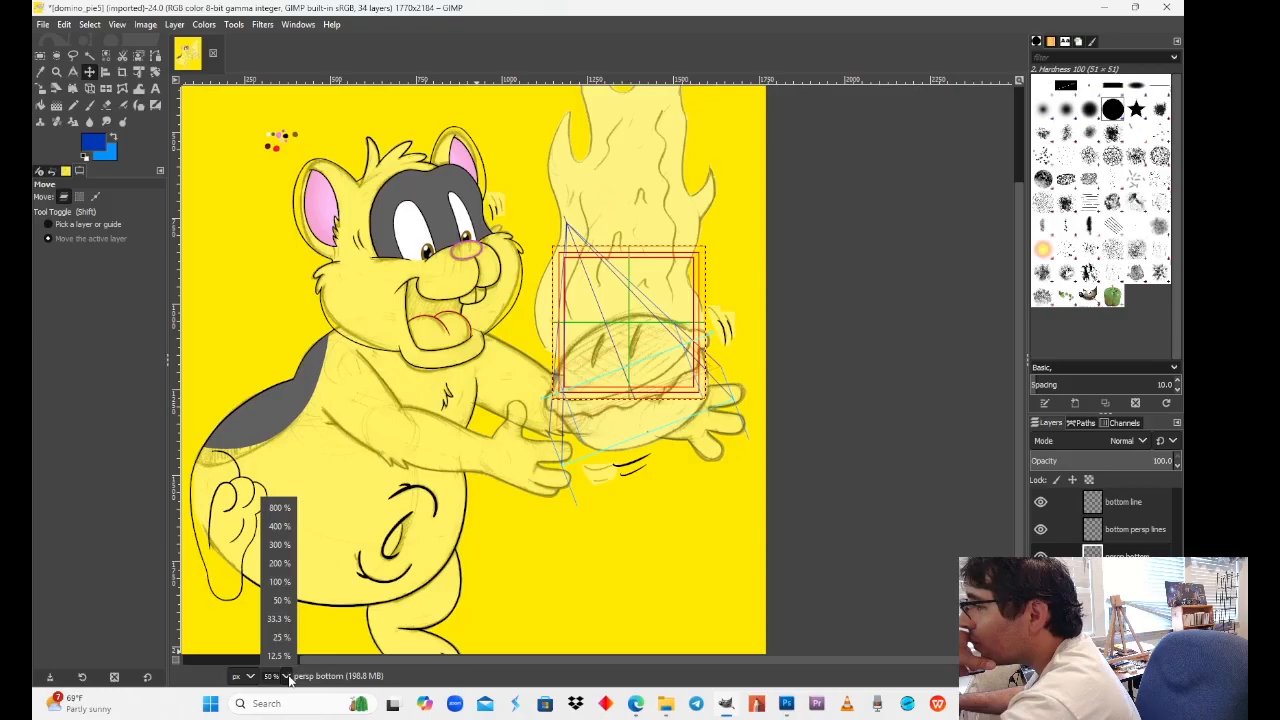
click(279, 544)
scroll(604, 242, down, 7)
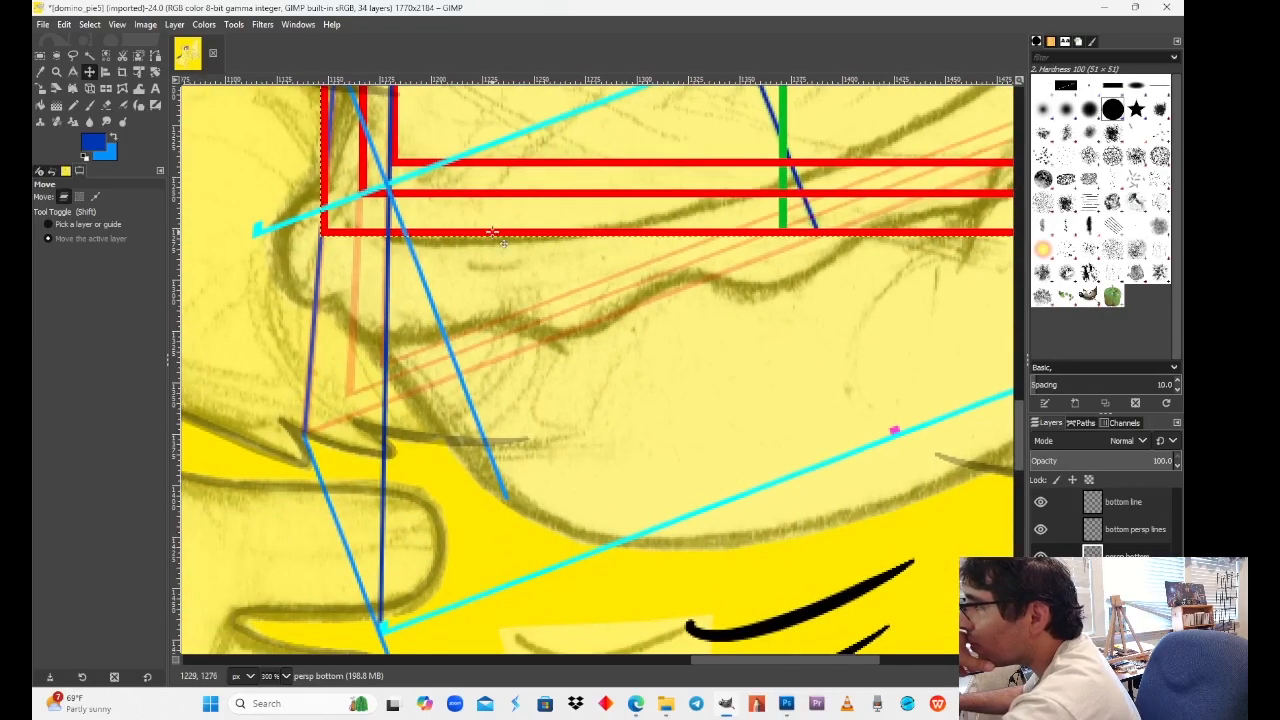
drag(505, 245, 548, 633)
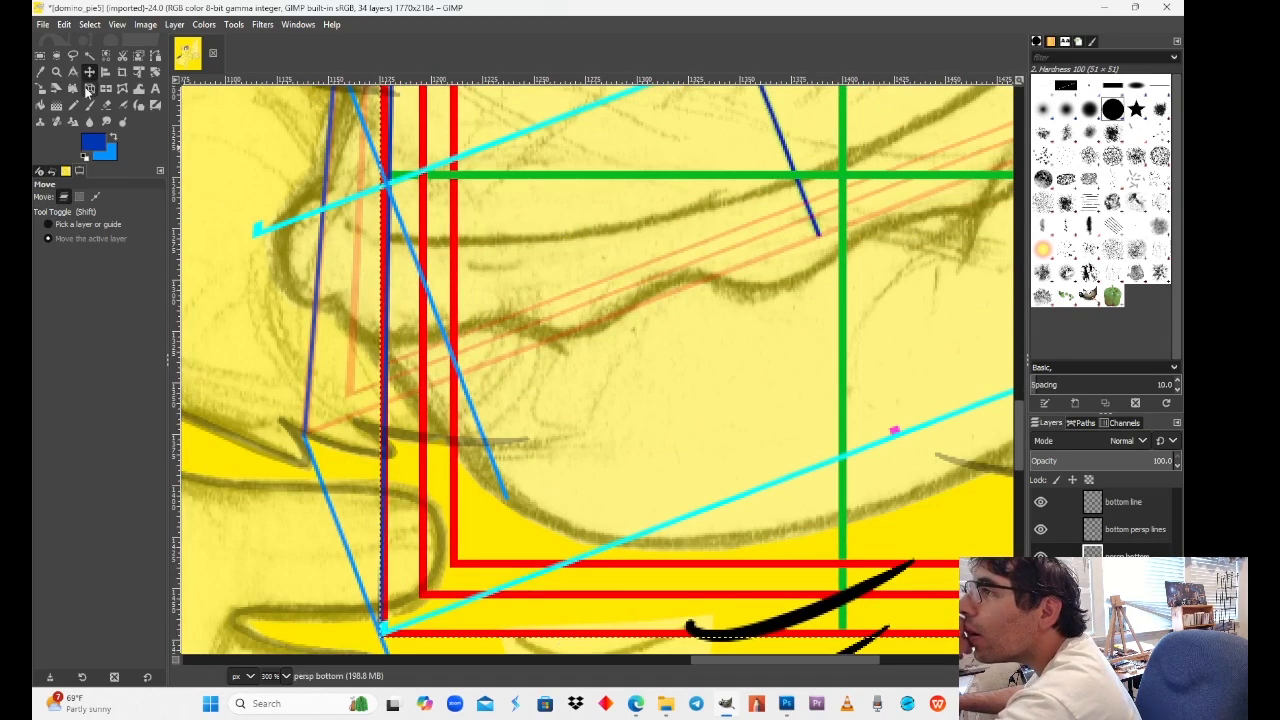
Step: Start a Perspective transform on persp bottom and roughly pull its corners onto the crossings of the cyan and blue guide lines
click(88, 90)
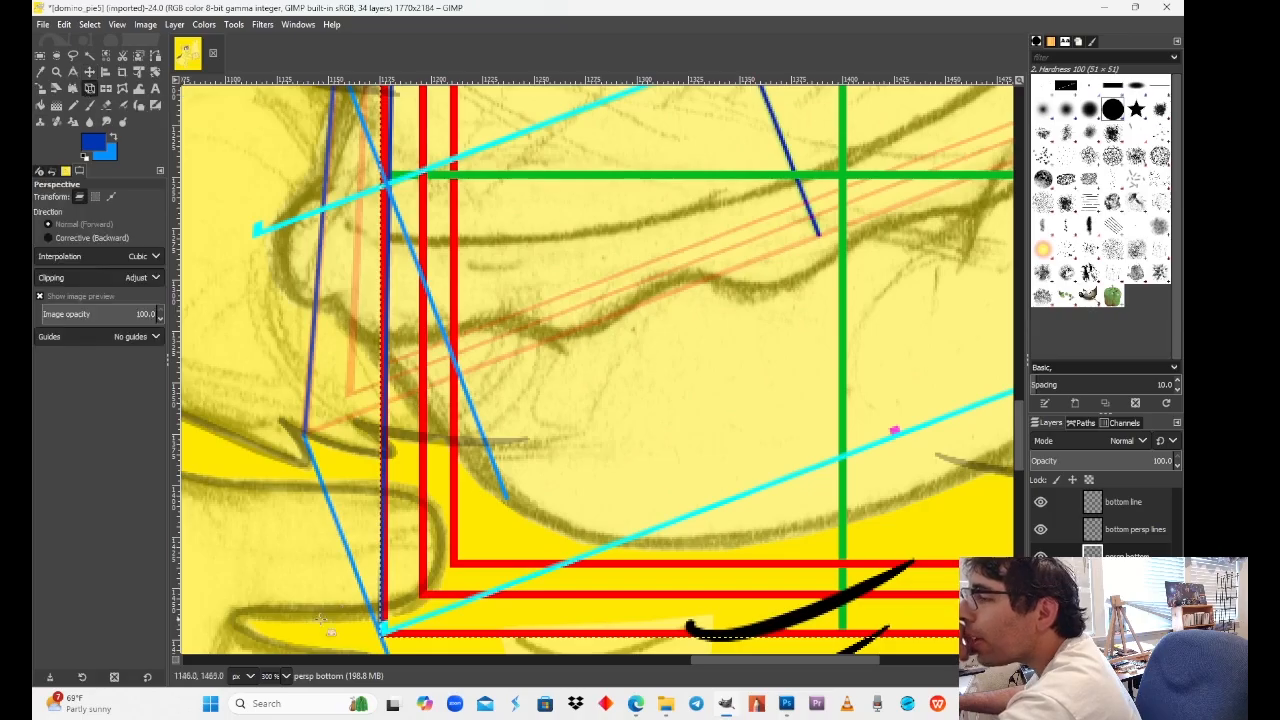
click(285, 676)
click(277, 609)
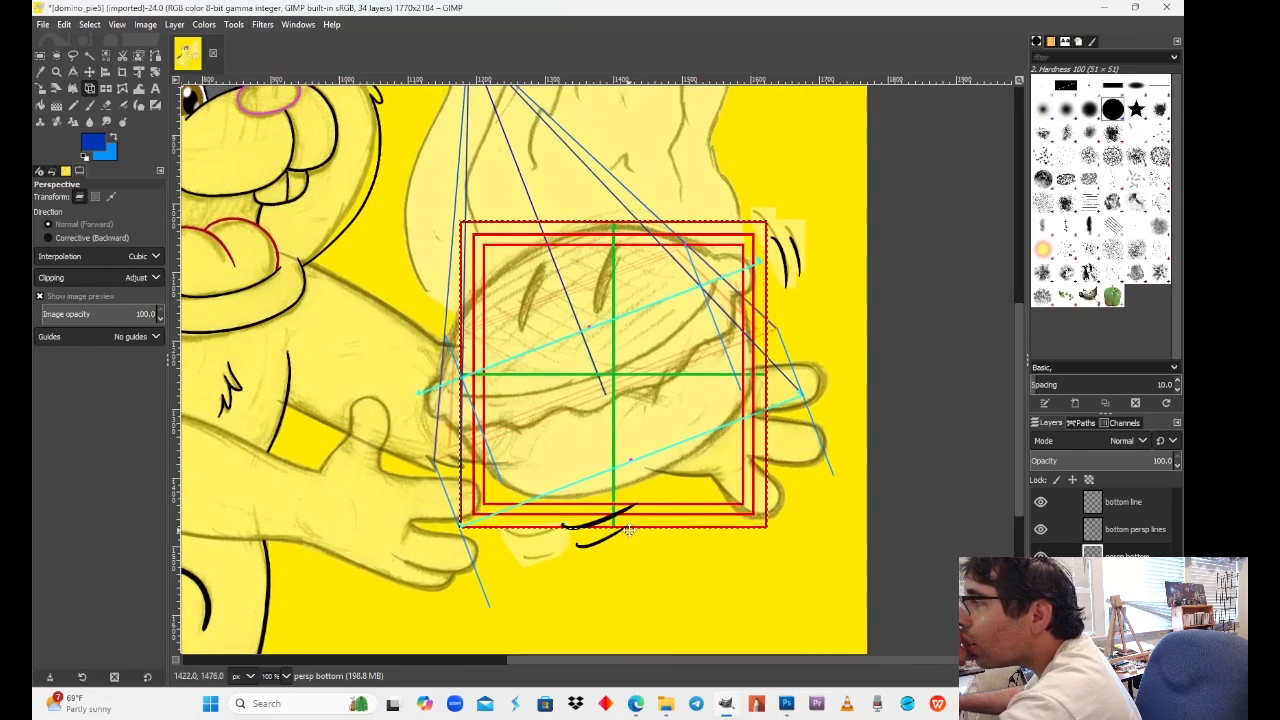
click(520, 245)
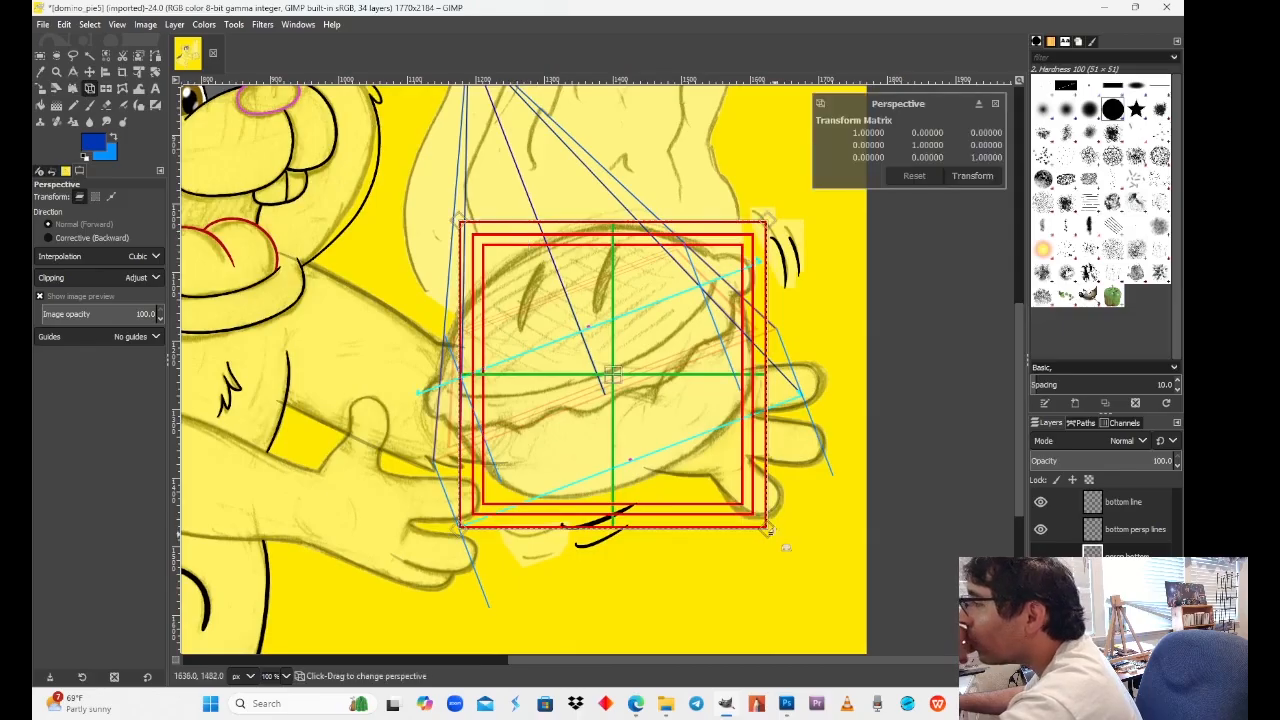
drag(768, 529, 800, 398)
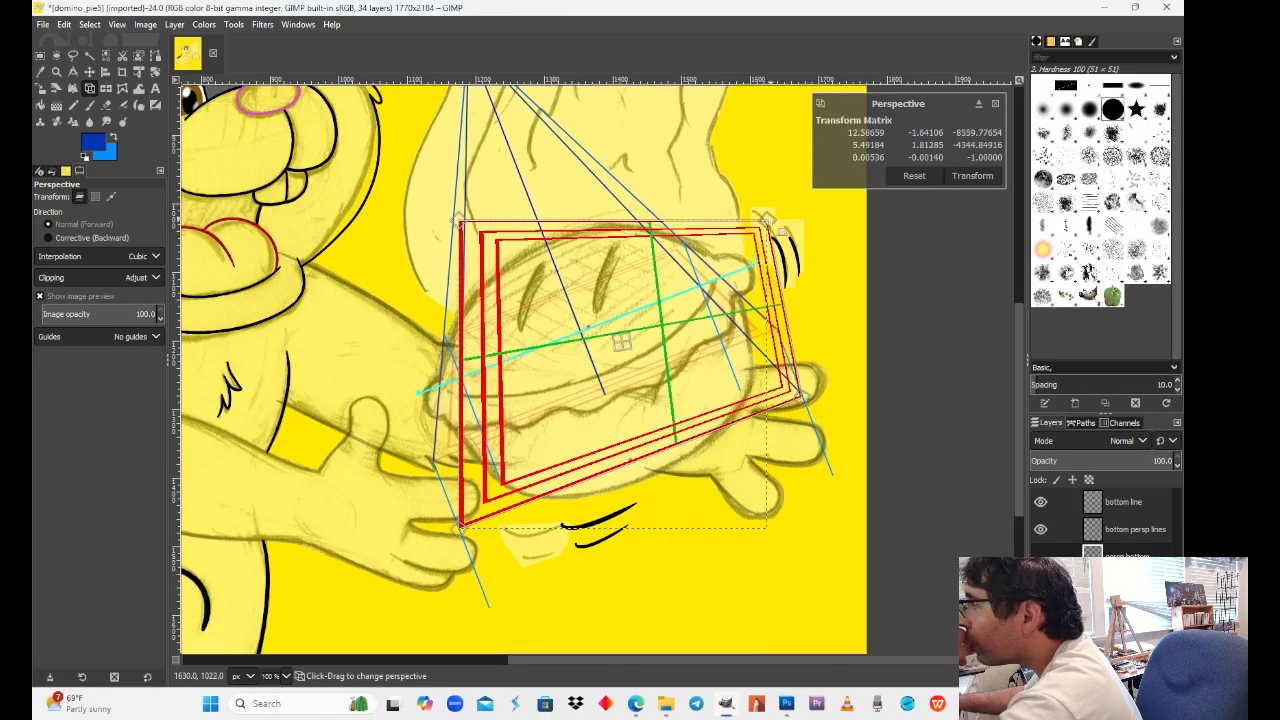
drag(766, 222, 469, 379)
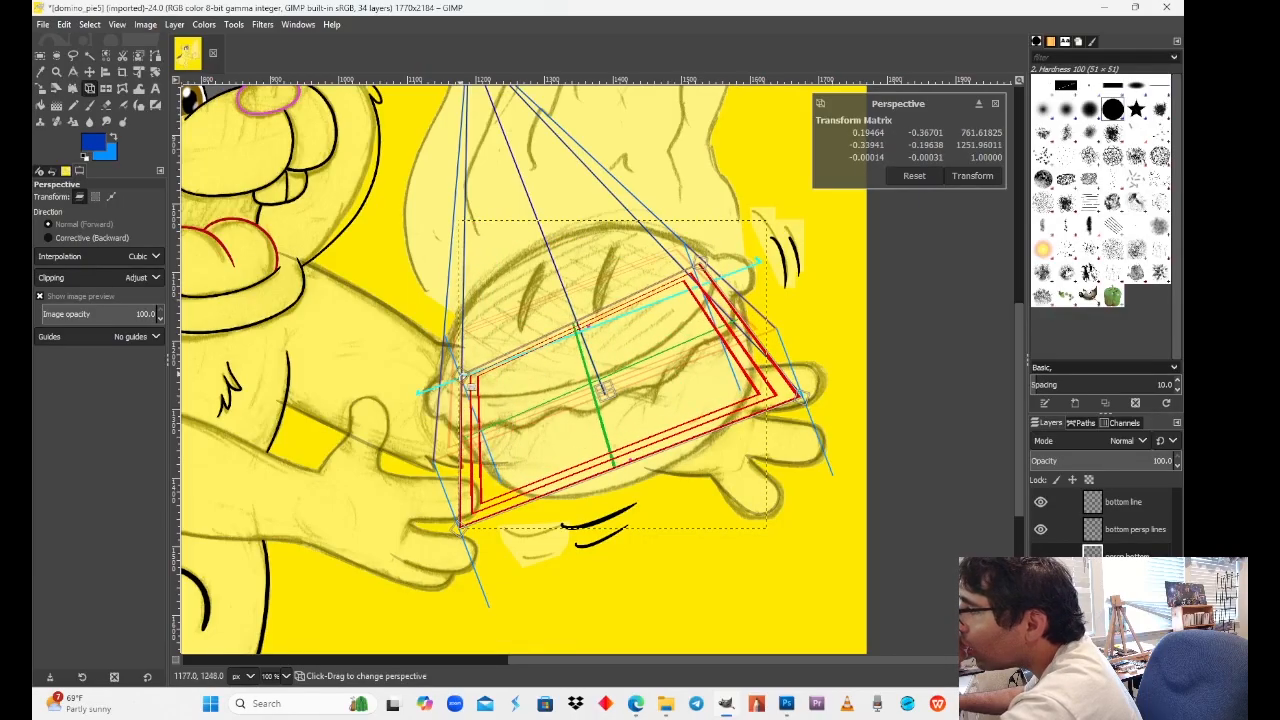
drag(697, 254, 701, 285)
drag(810, 336, 747, 310)
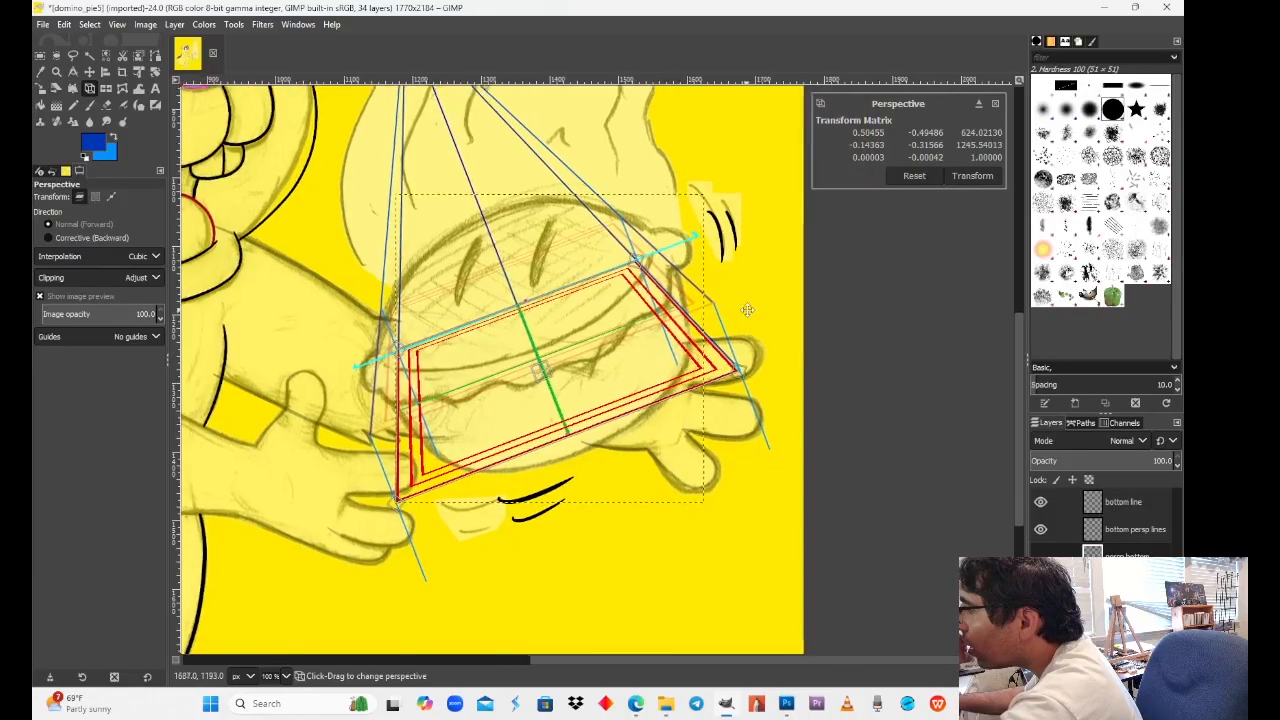
Step: Fine-tune the two lower corners of the persp bottom frame at 400% zoom to match the ends of the lower cyan line
click(278, 676)
click(281, 532)
drag(622, 498, 284, 435)
drag(653, 441, 544, 478)
drag(714, 345, 723, 340)
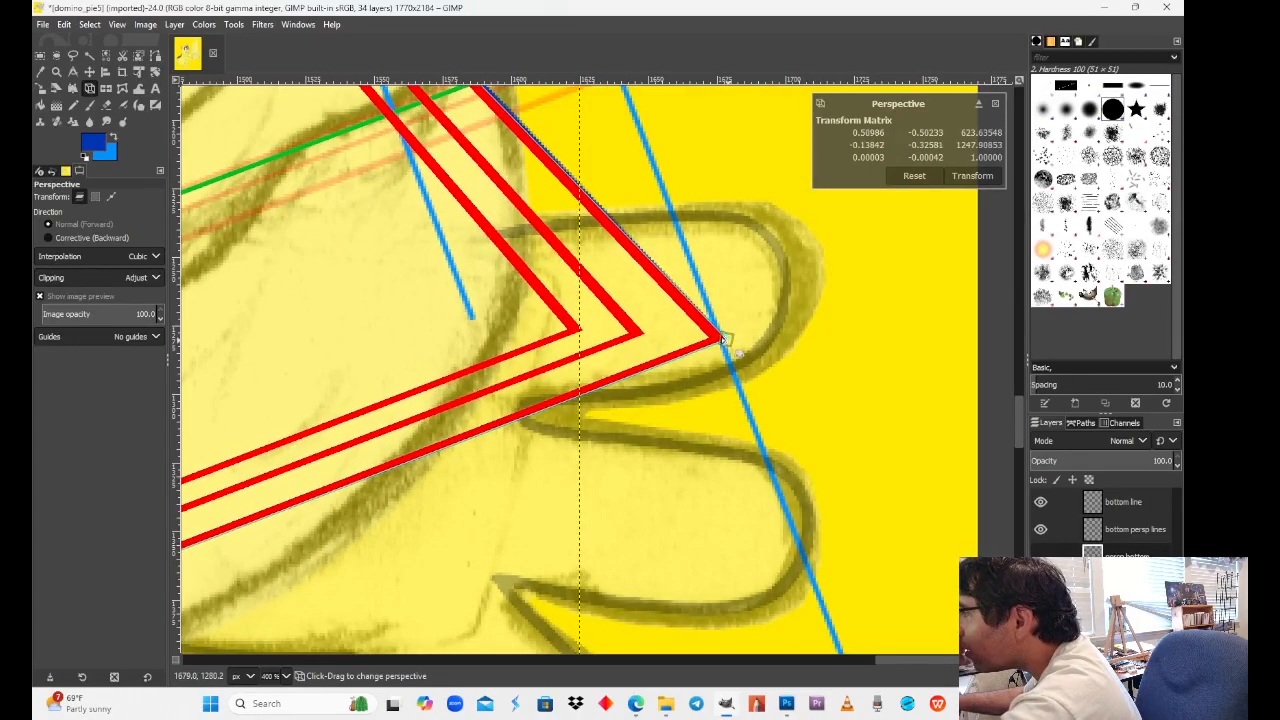
drag(465, 457, 723, 376)
drag(420, 457, 726, 366)
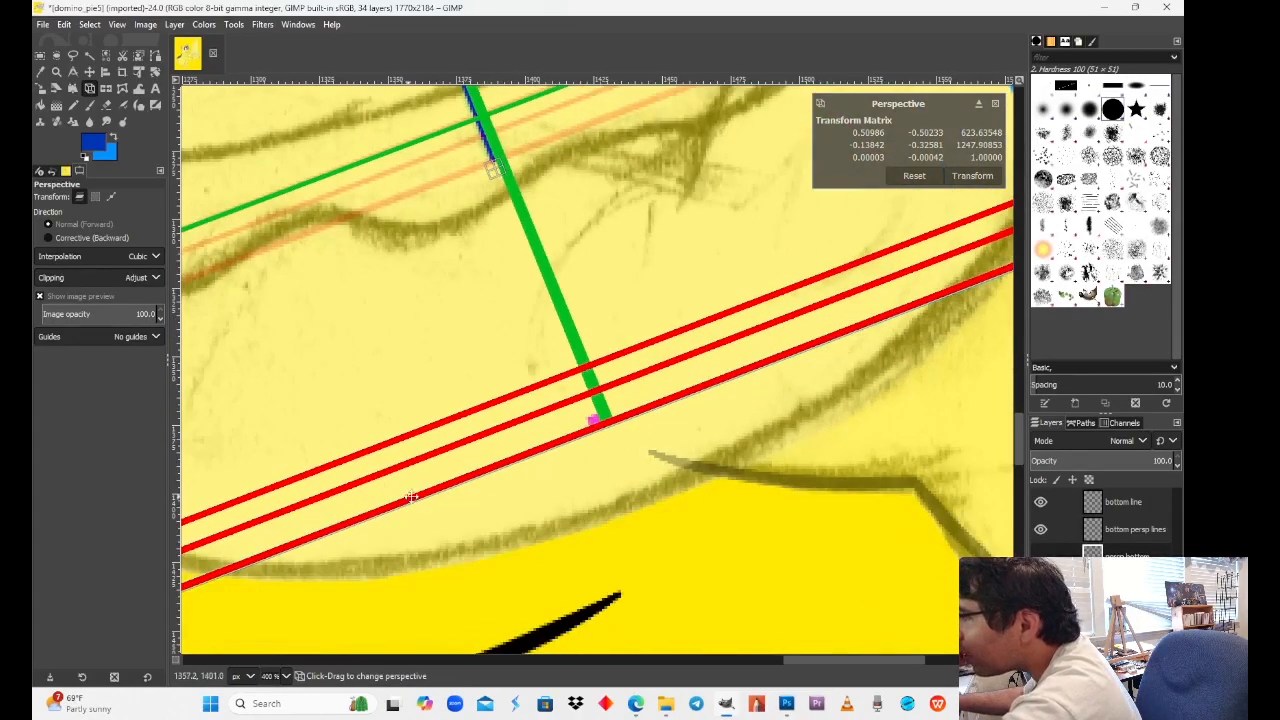
drag(395, 485, 641, 359)
drag(375, 450, 557, 375)
drag(340, 492, 378, 527)
Step: Fit the two upper corners of the persp bottom frame to the upper cyan line's guide crossings and apply the Perspective transform
scroll(535, 545, up, 5)
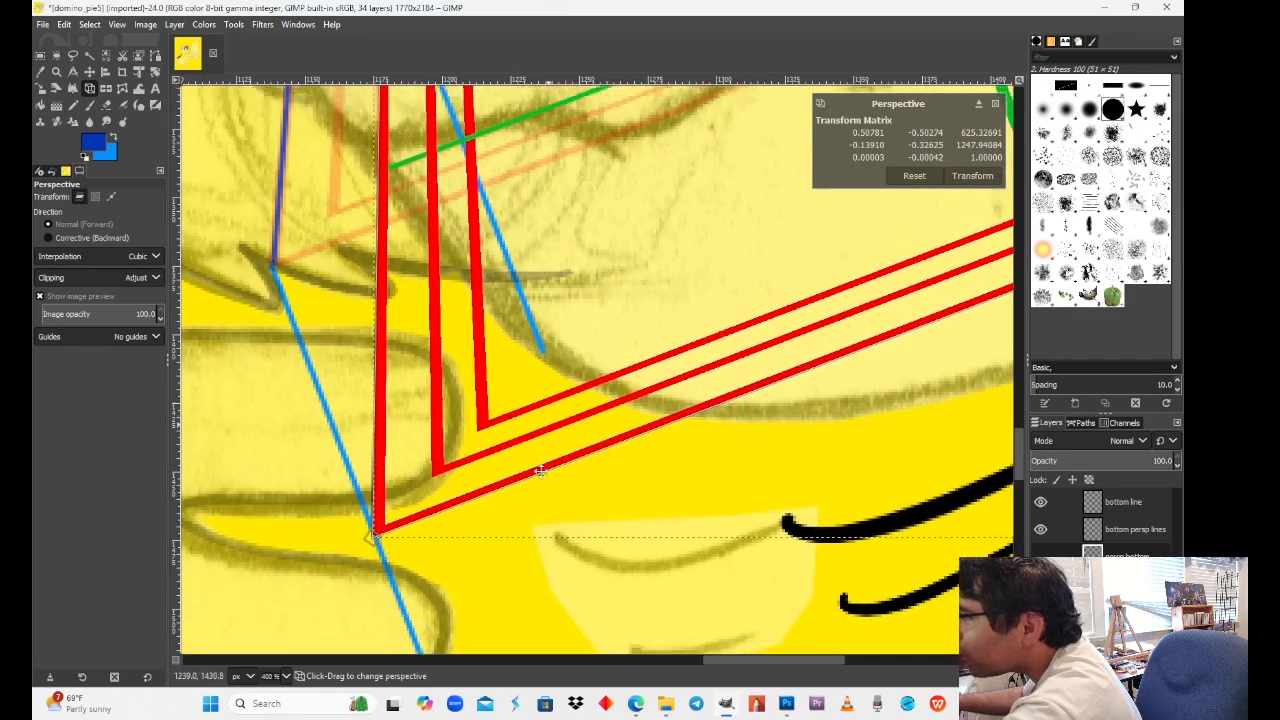
scroll(535, 545, up, 3)
mouse_move(404, 362)
mouse_down()
mouse_move(440, 378)
mouse_move(402, 364)
mouse_up()
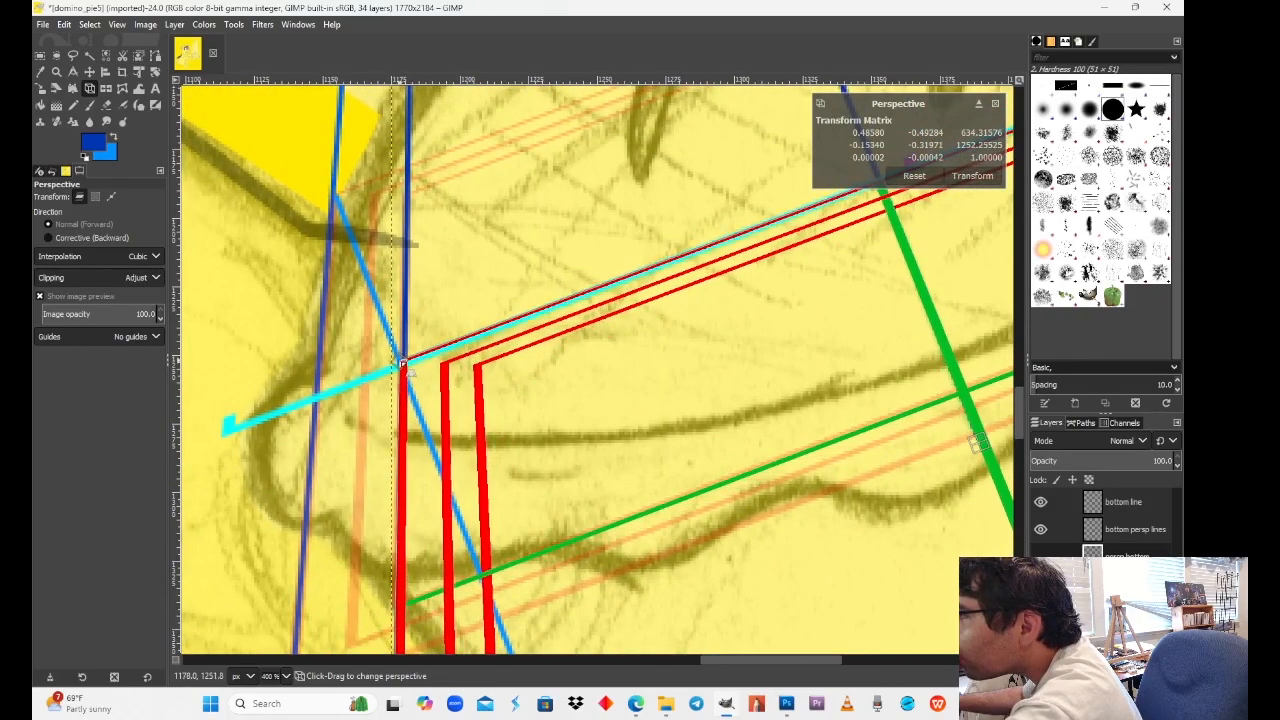
drag(766, 372, 480, 510)
drag(995, 310, 660, 430)
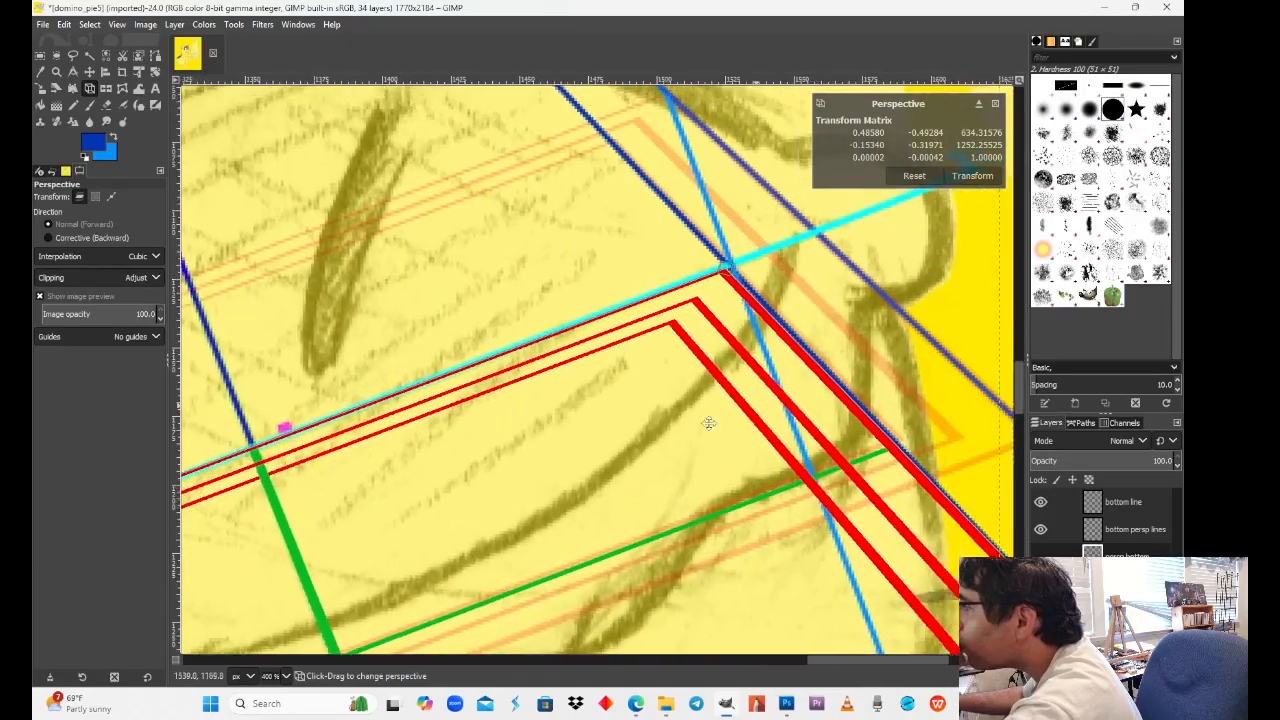
mouse_move(796, 280)
mouse_down()
mouse_move(685, 325)
mouse_move(621, 304)
mouse_up()
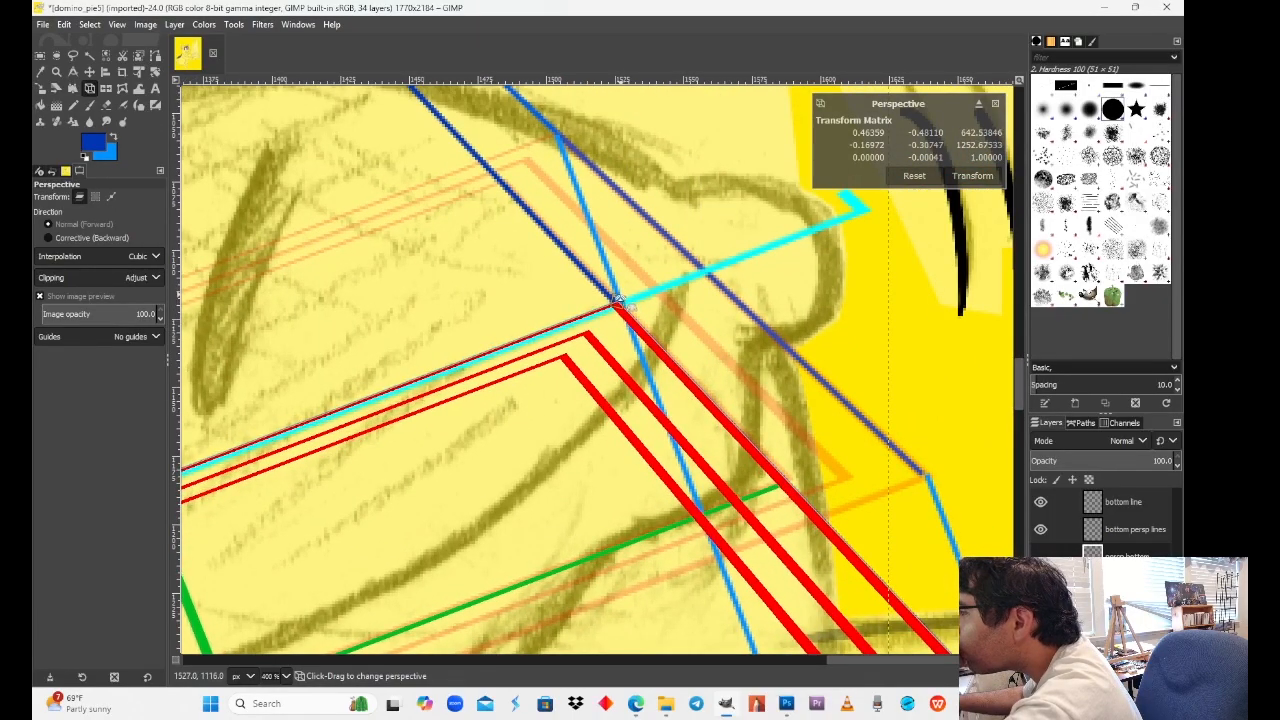
drag(868, 382, 768, 232)
drag(864, 421, 786, 293)
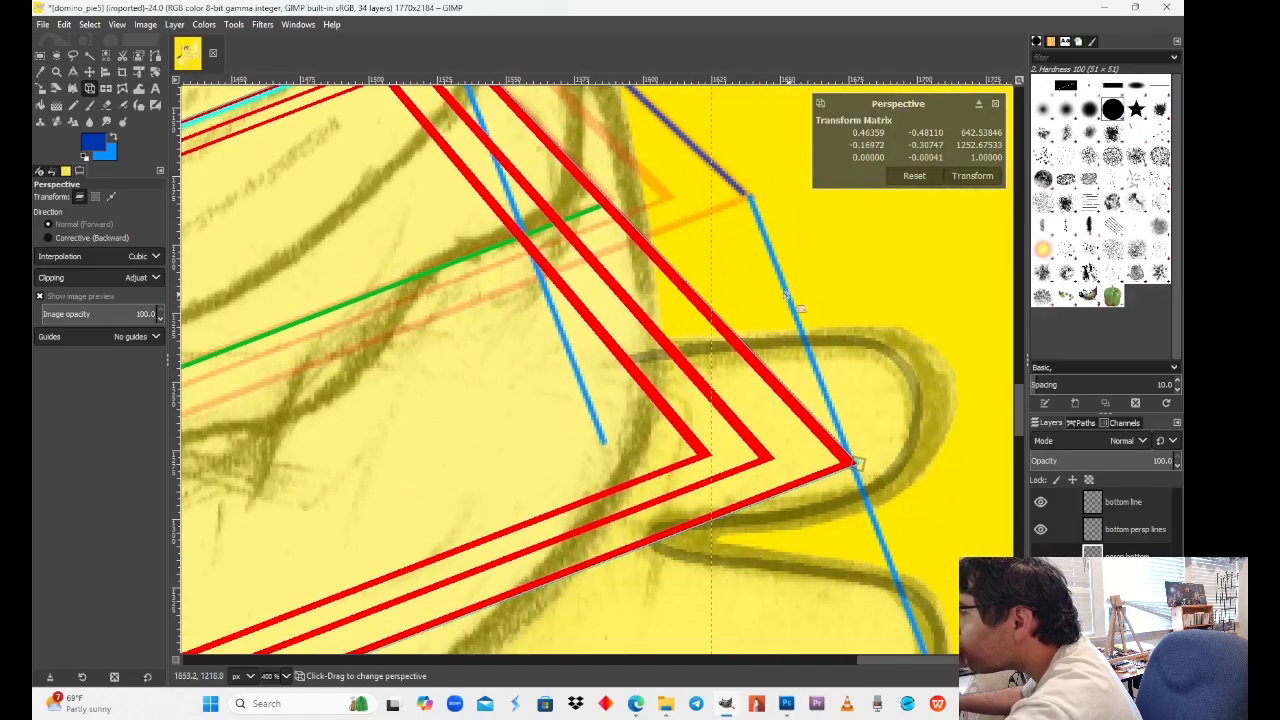
drag(690, 380, 936, 615)
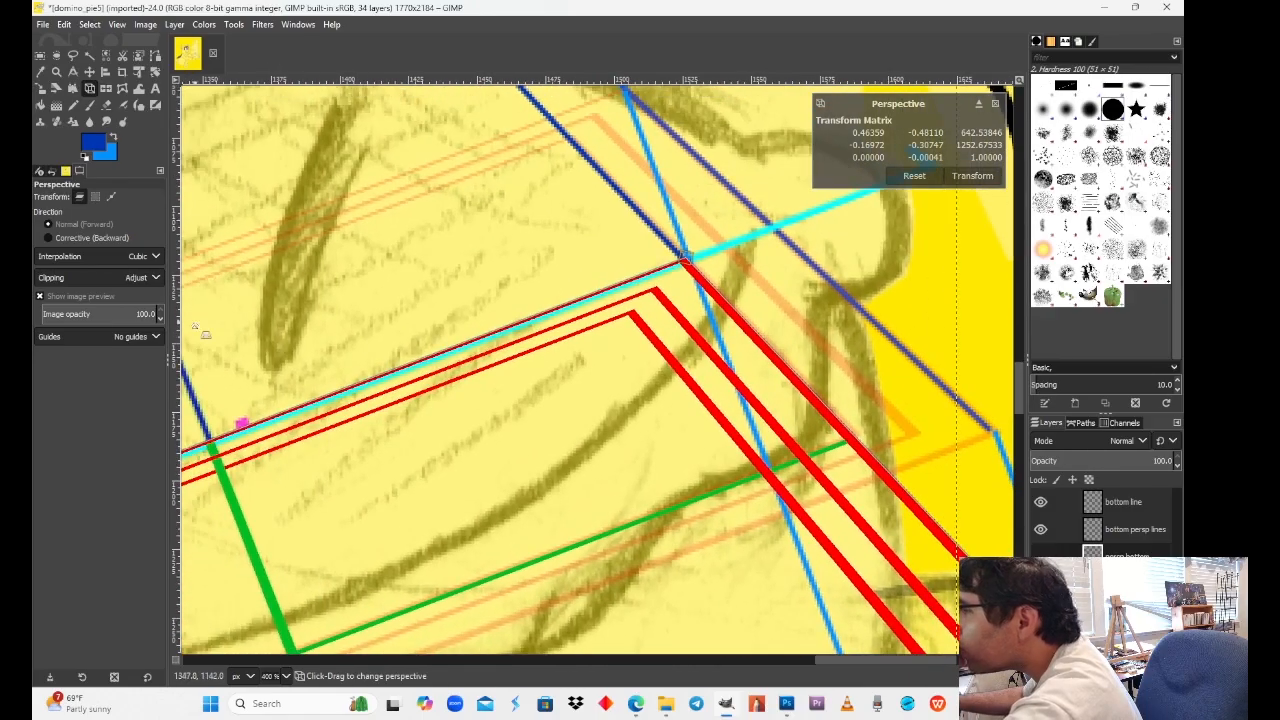
click(975, 176)
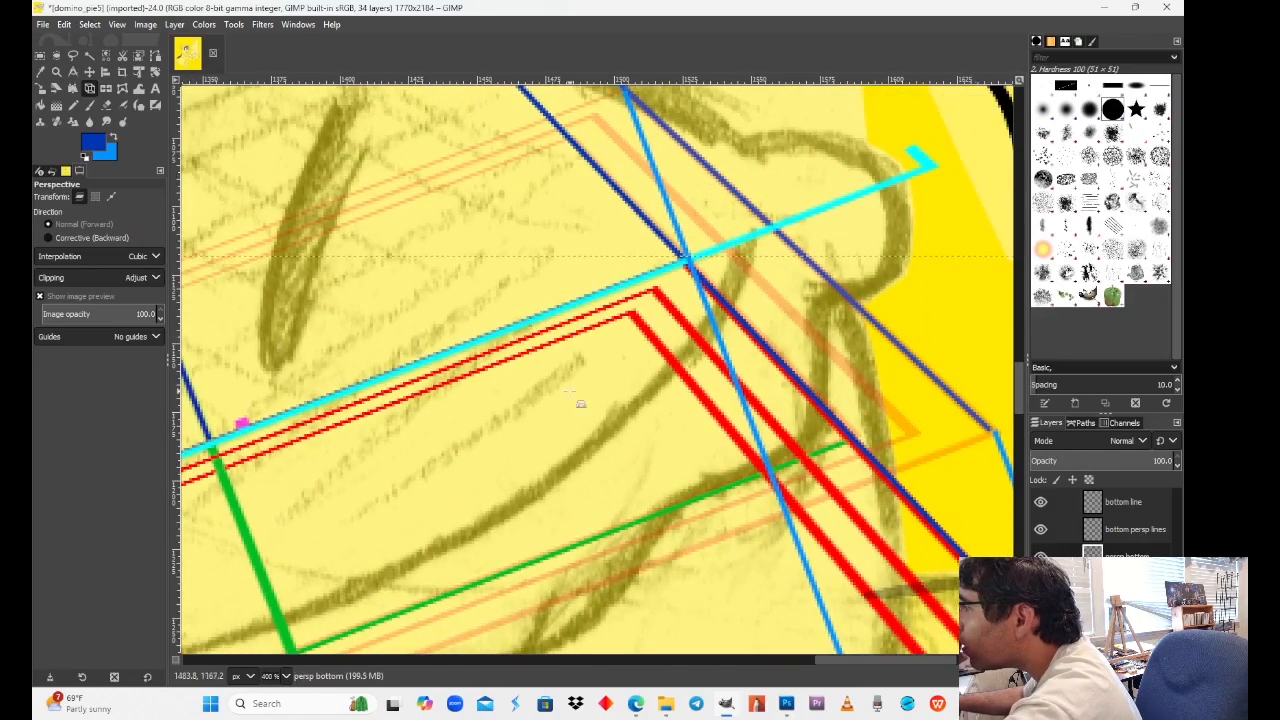
Step: View the whole pie at 100% and toggle the persp bottom and bottom persp lines layers to check the frame's fit
click(282, 678)
click(290, 568)
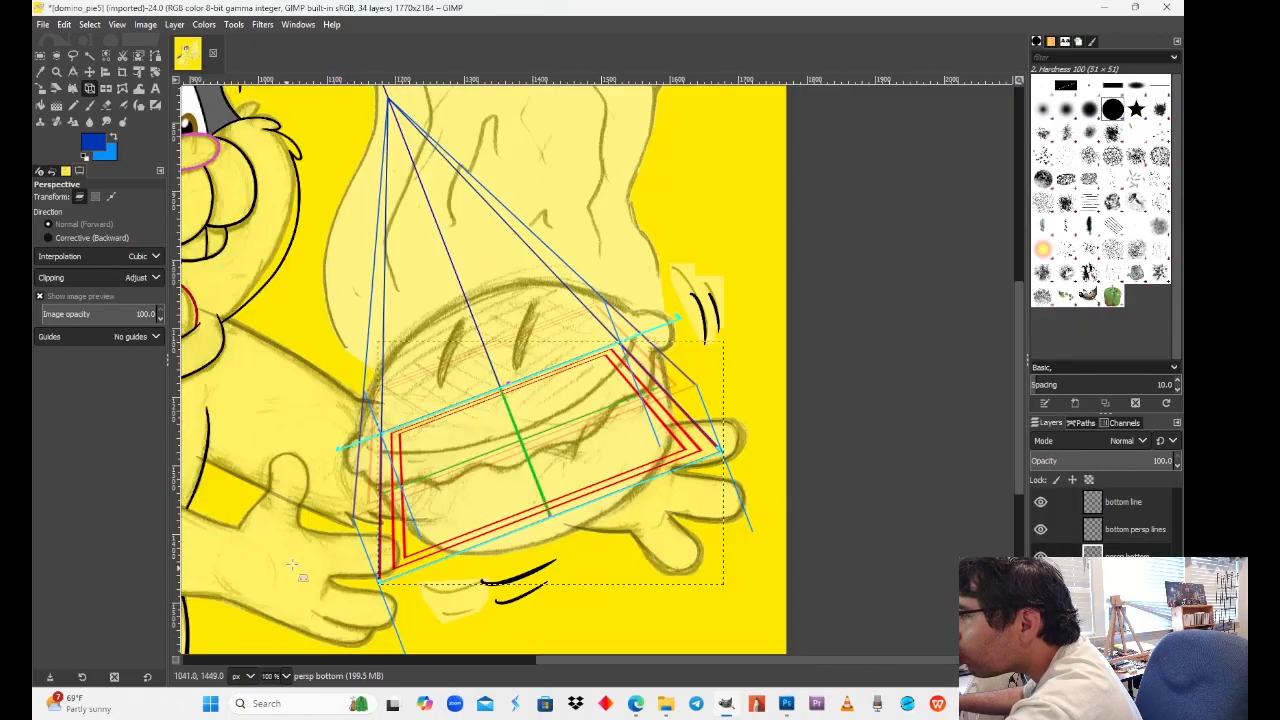
drag(459, 521, 535, 476)
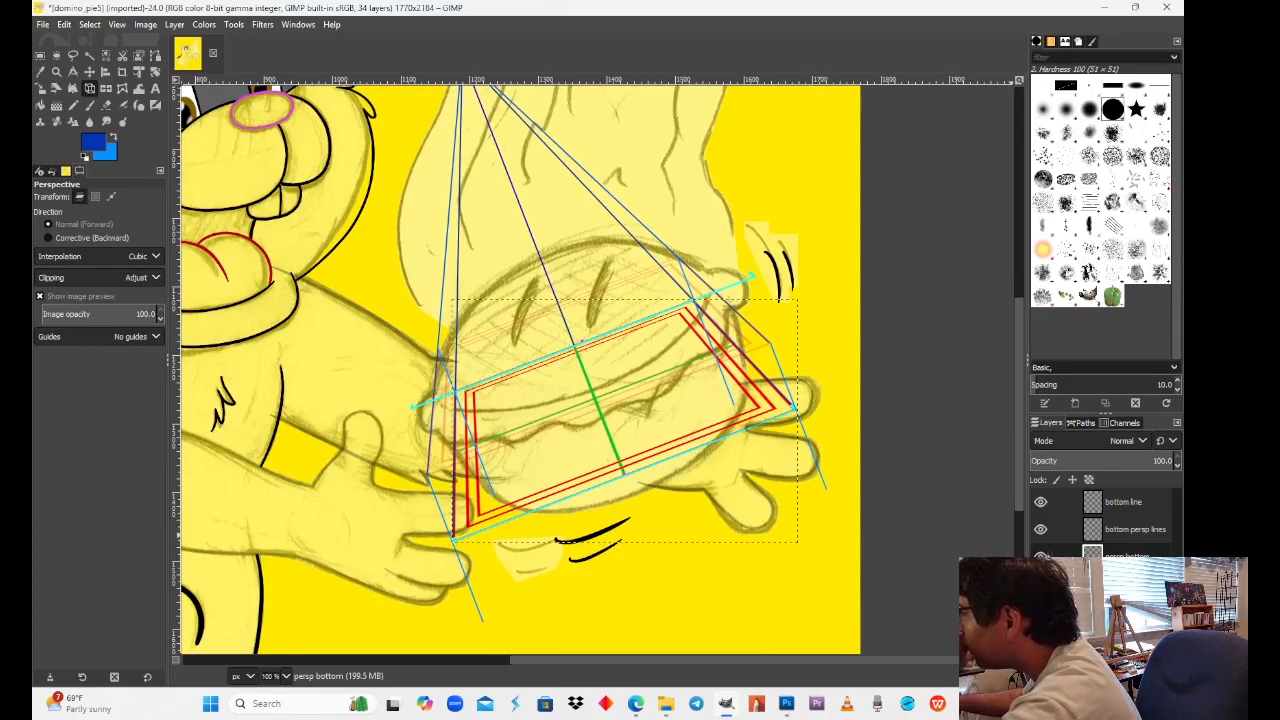
click(1041, 556)
click(1041, 556)
click(1041, 530)
click(1041, 530)
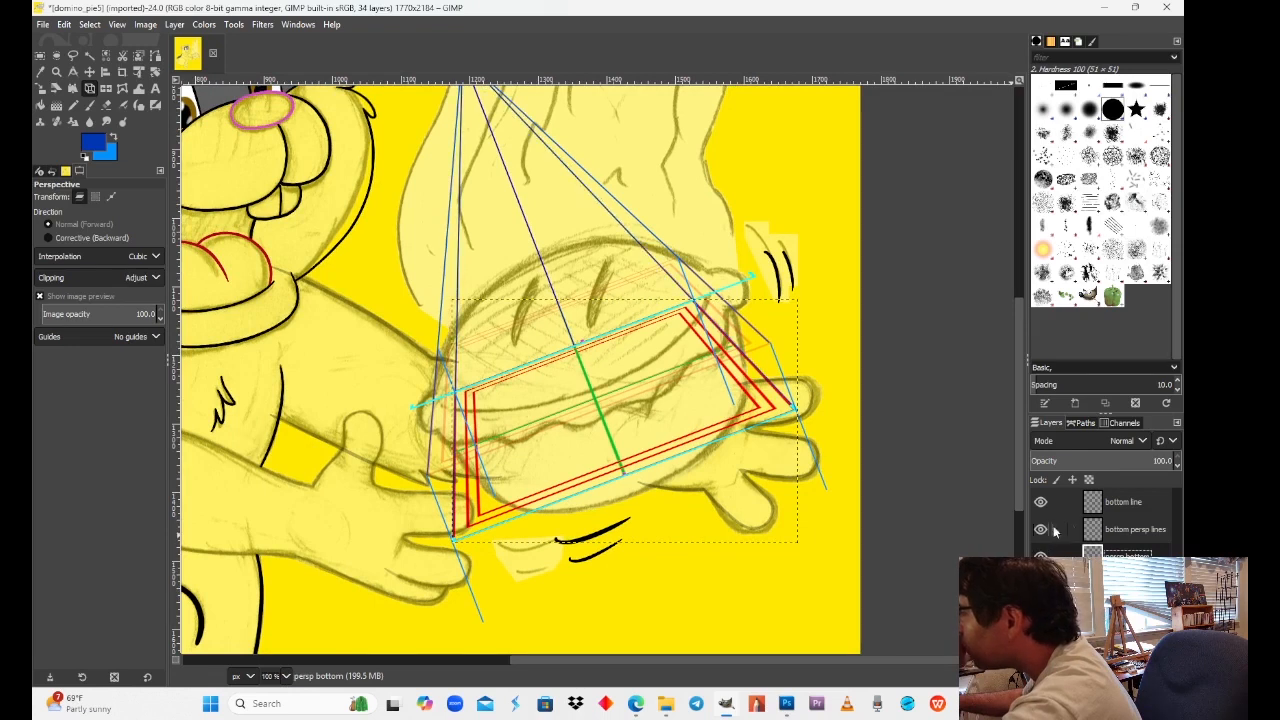
Step: Hide the bottom persp lines and bottom line layers so the transformed red frame shows without its guides
click(1040, 530)
click(1040, 530)
click(1040, 530)
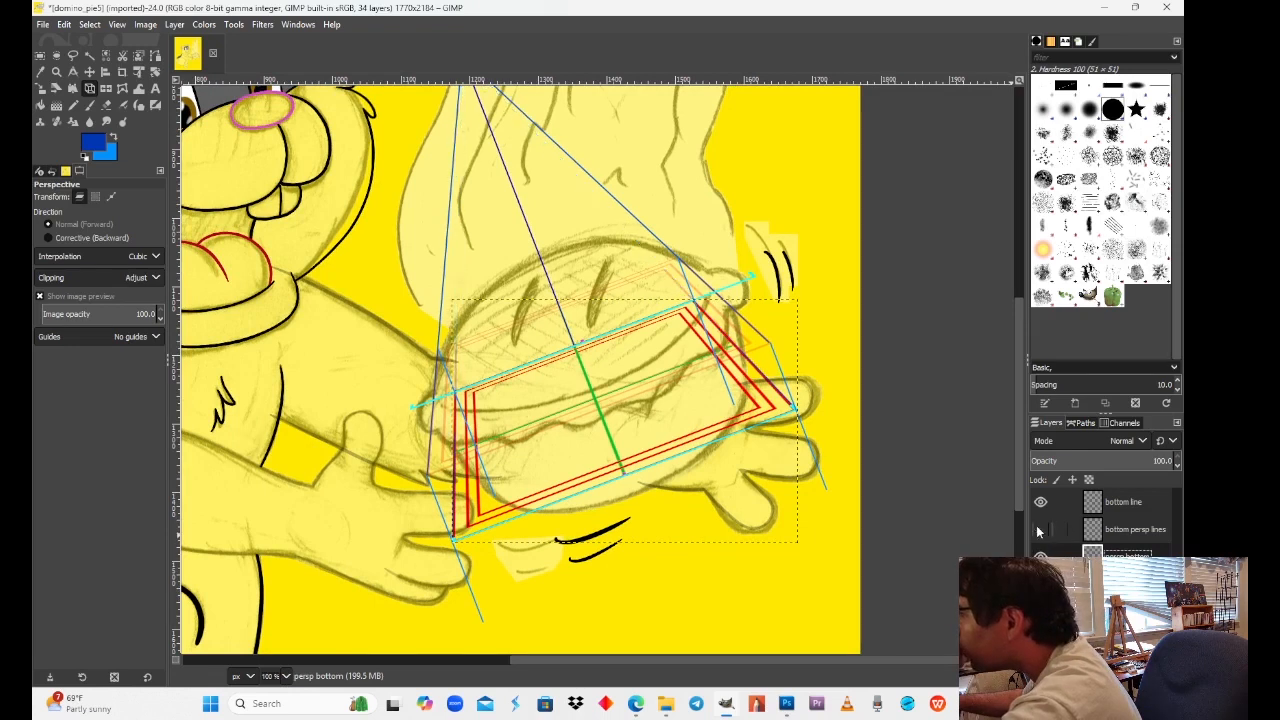
click(1040, 530)
click(1038, 528)
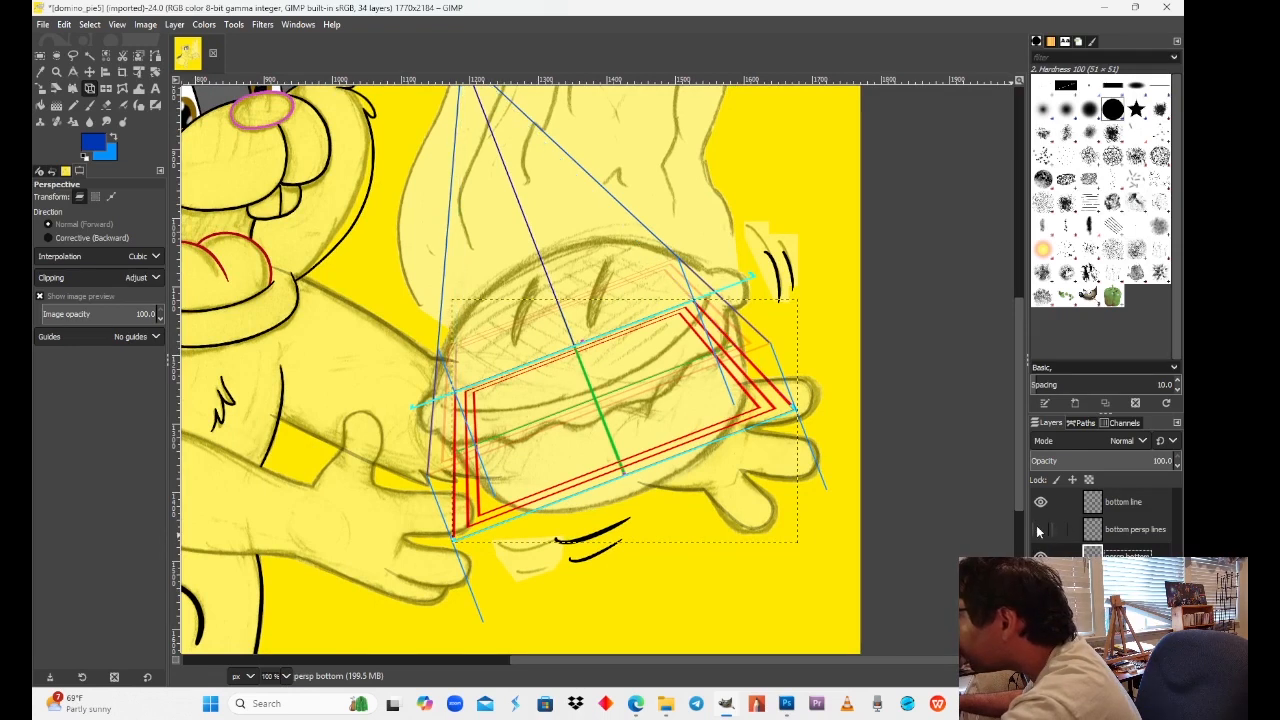
click(1037, 505)
click(1040, 503)
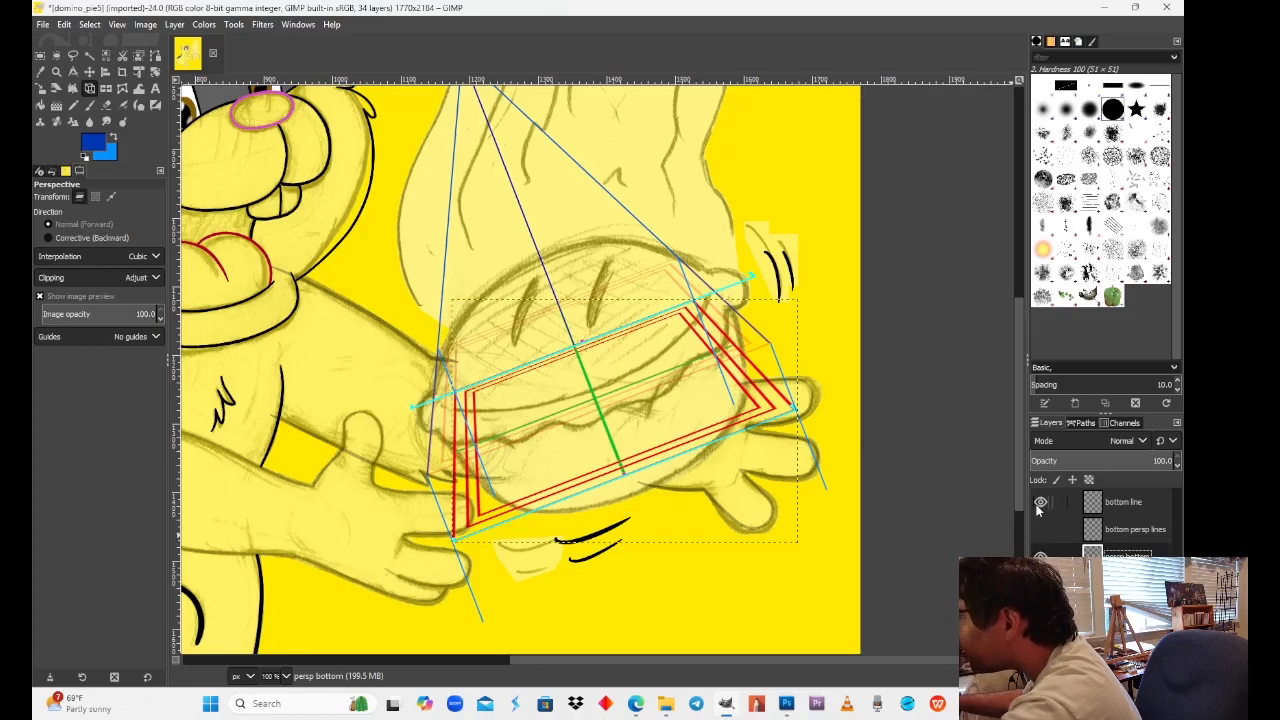
click(1037, 507)
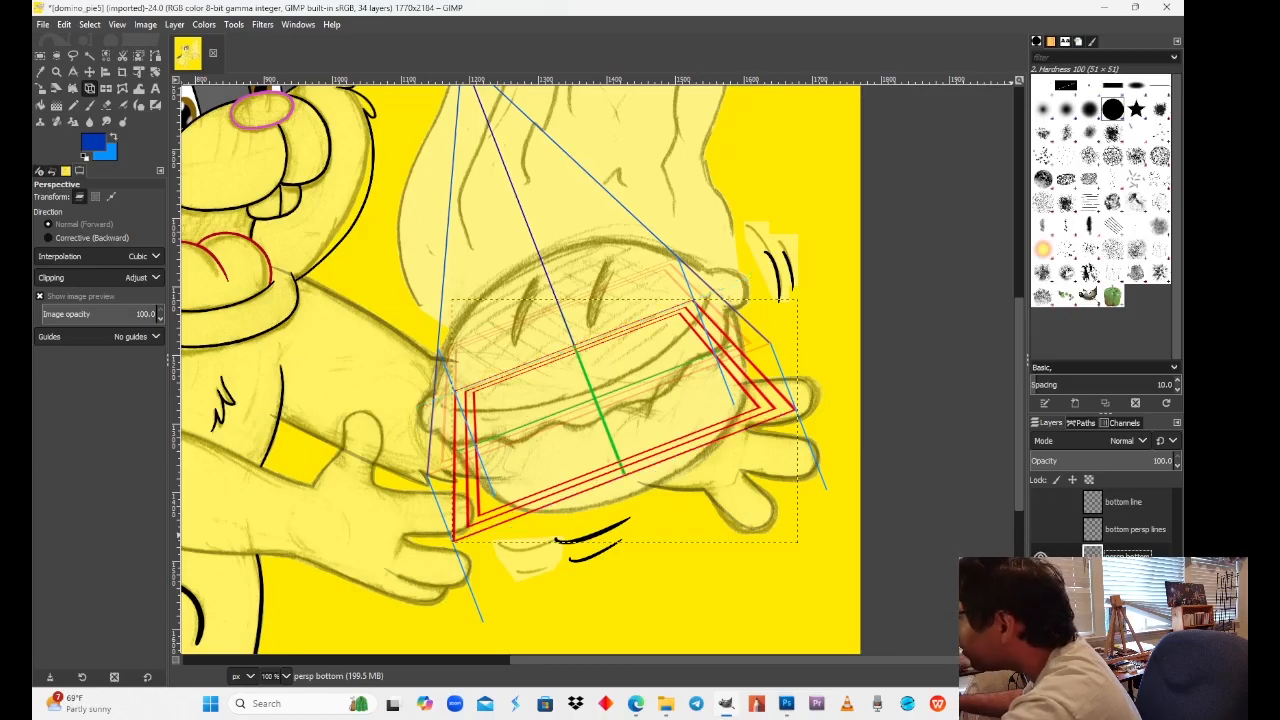
scroll(1040, 510, up, 1)
scroll(1040, 510, up, 1)
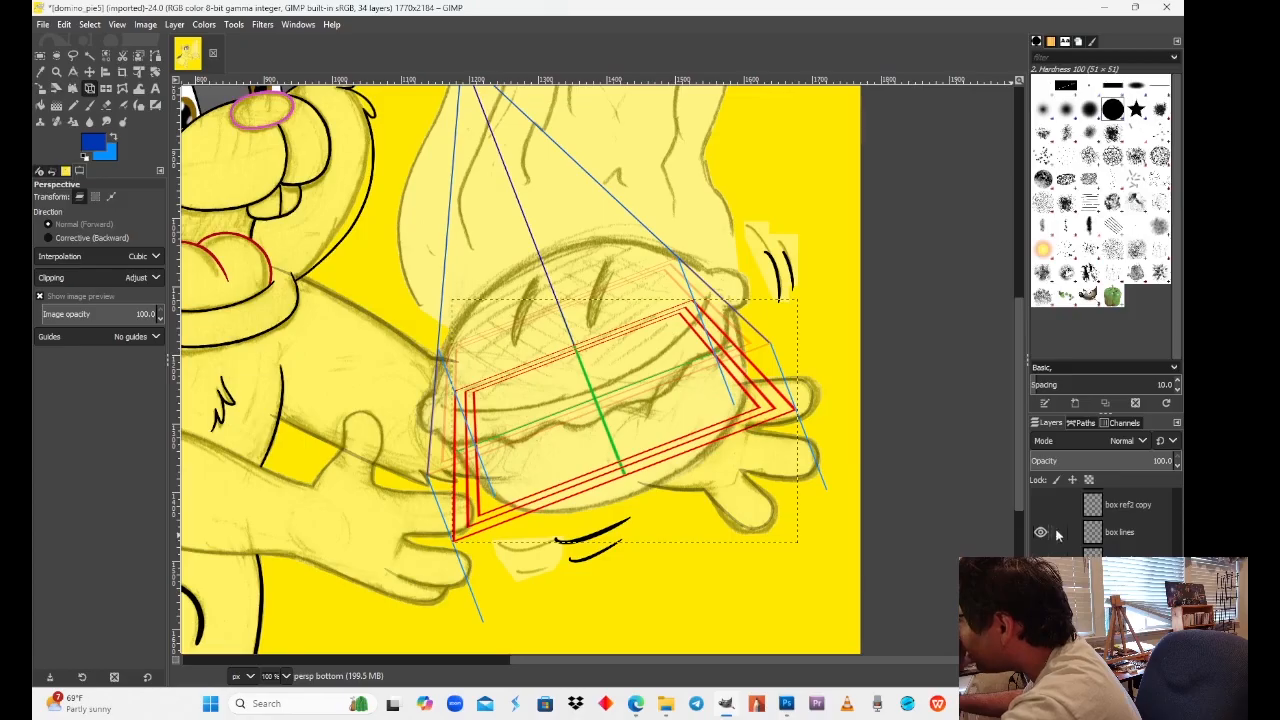
Step: Raise the opacity of the box ref2 layer to 100 so the upper frame shows at full strength
click(1040, 505)
click(1039, 505)
scroll(1110, 530, down, 1)
click(1120, 587)
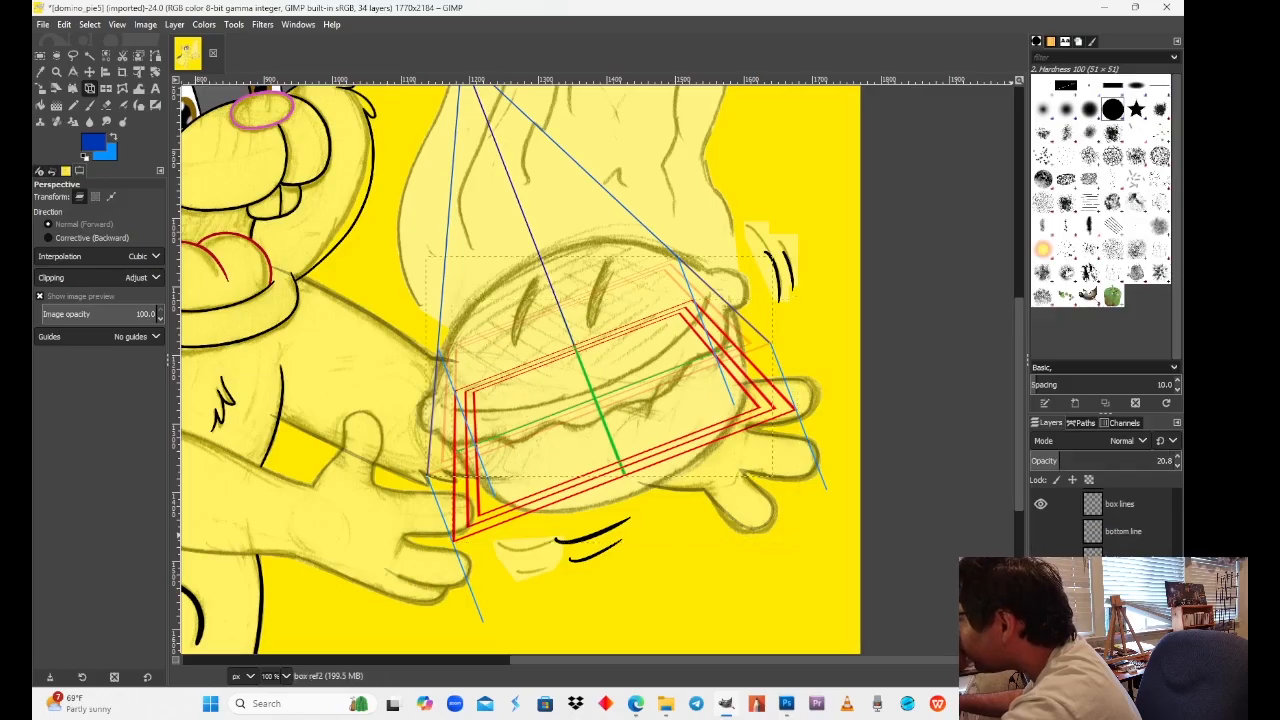
drag(1062, 462, 1152, 461)
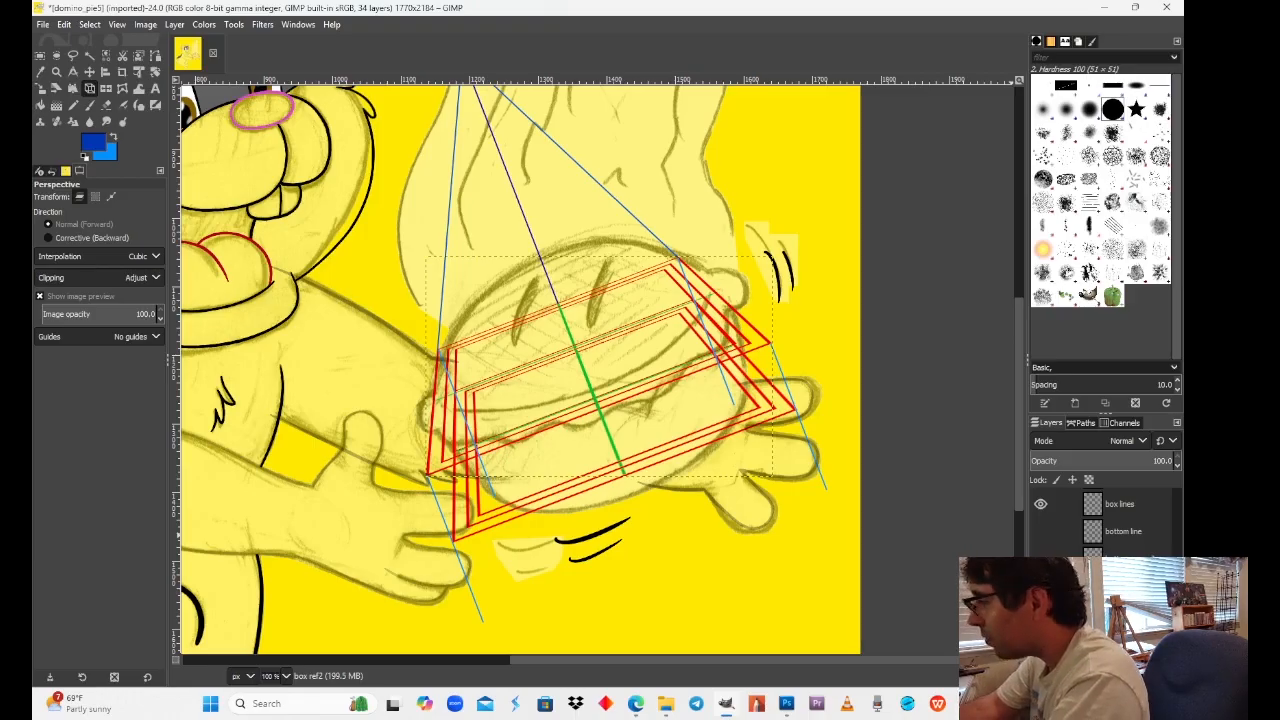
Step: Rename the box ref2 layer as box top and the persp bottom layer as box bottom
click(1120, 610)
click(1041, 637)
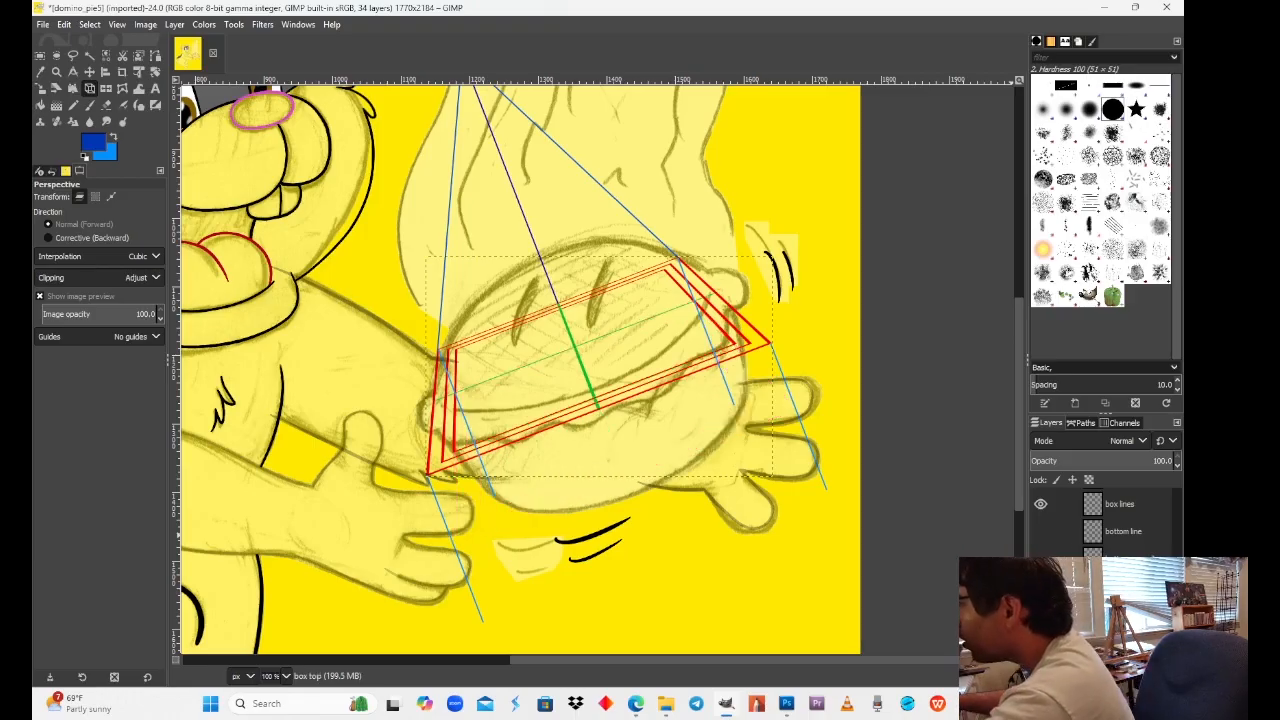
click(1041, 637)
click(1120, 637)
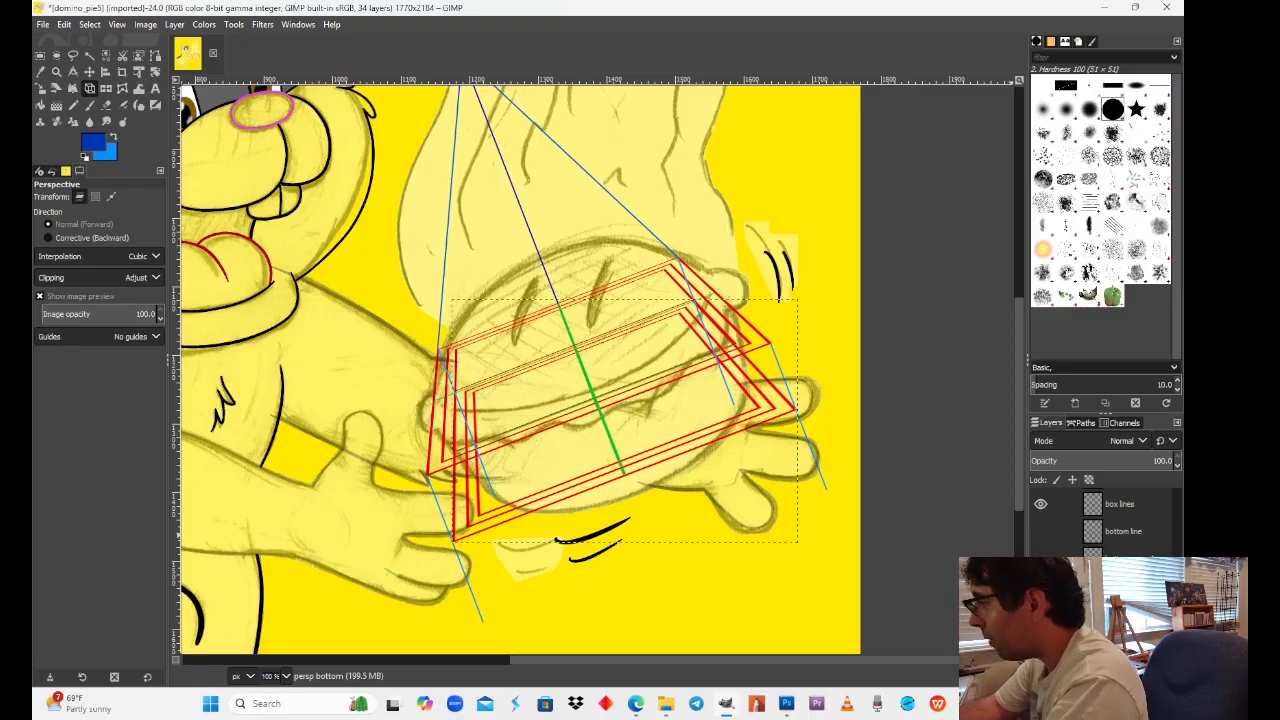
click(1120, 658)
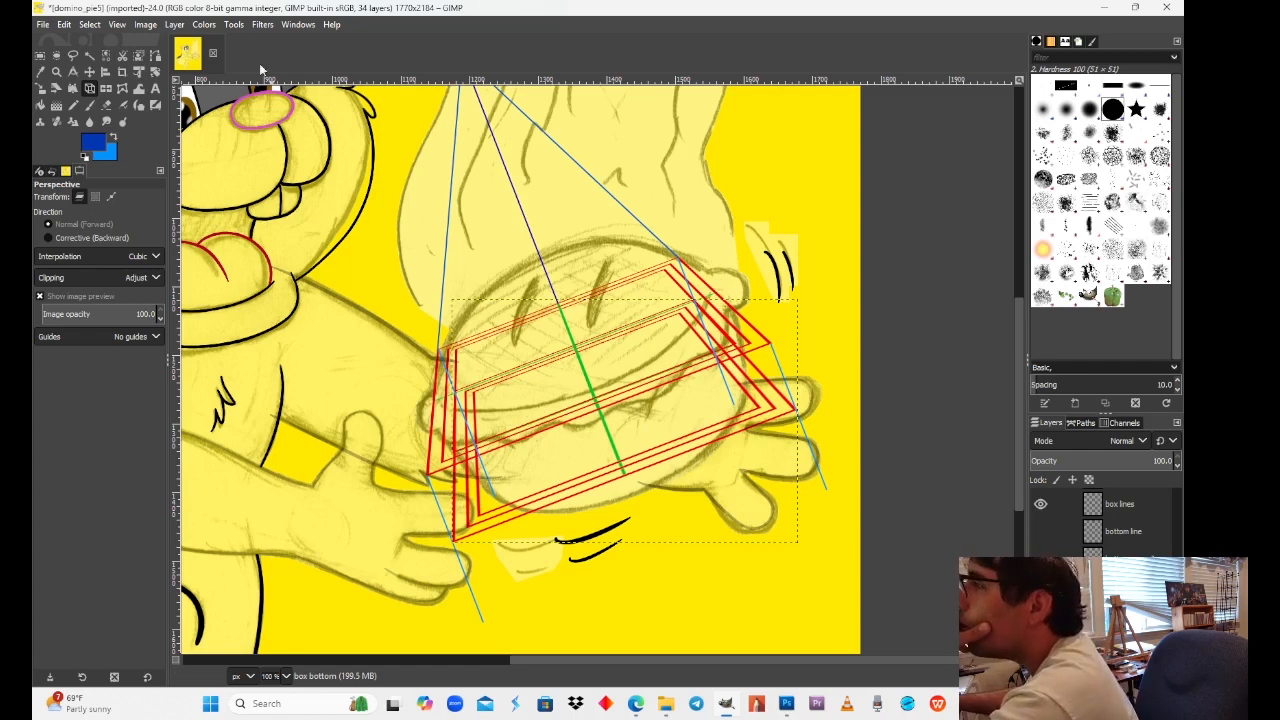
Step: Recolor the box bottom frame from red to magenta with Hue-Saturation, using a hue shift of about -67
click(39, 56)
click(204, 24)
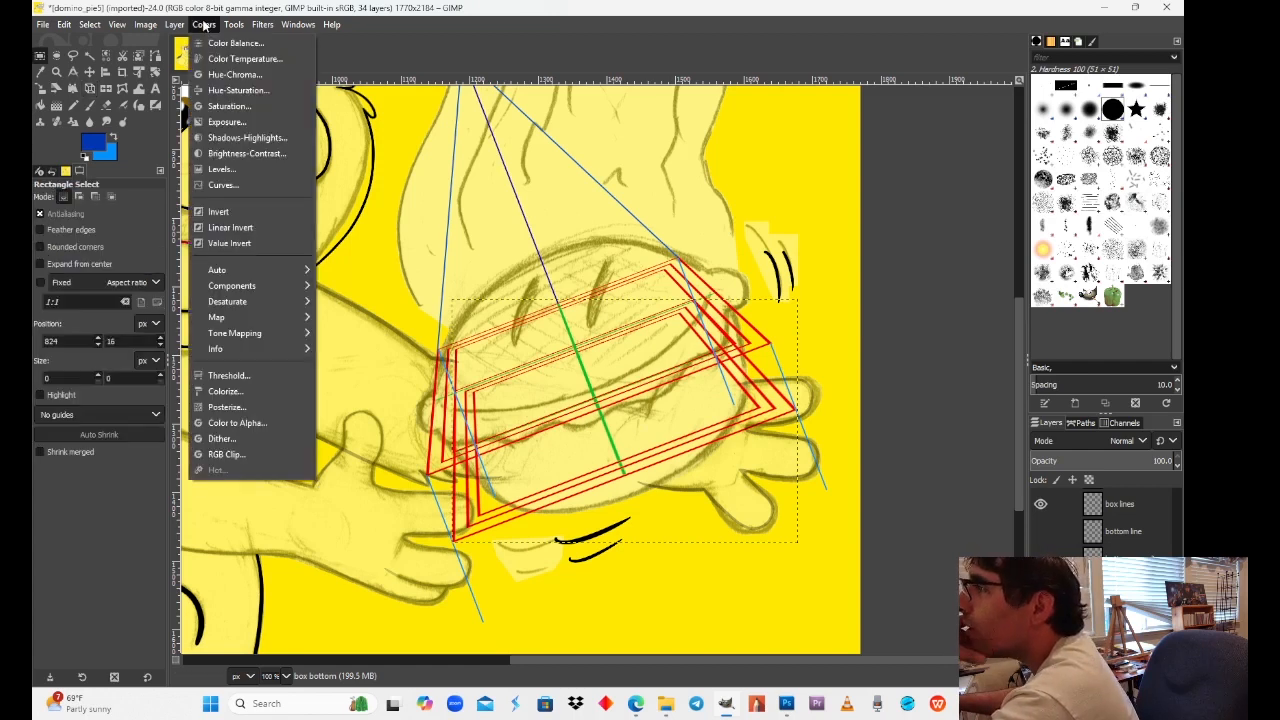
click(238, 90)
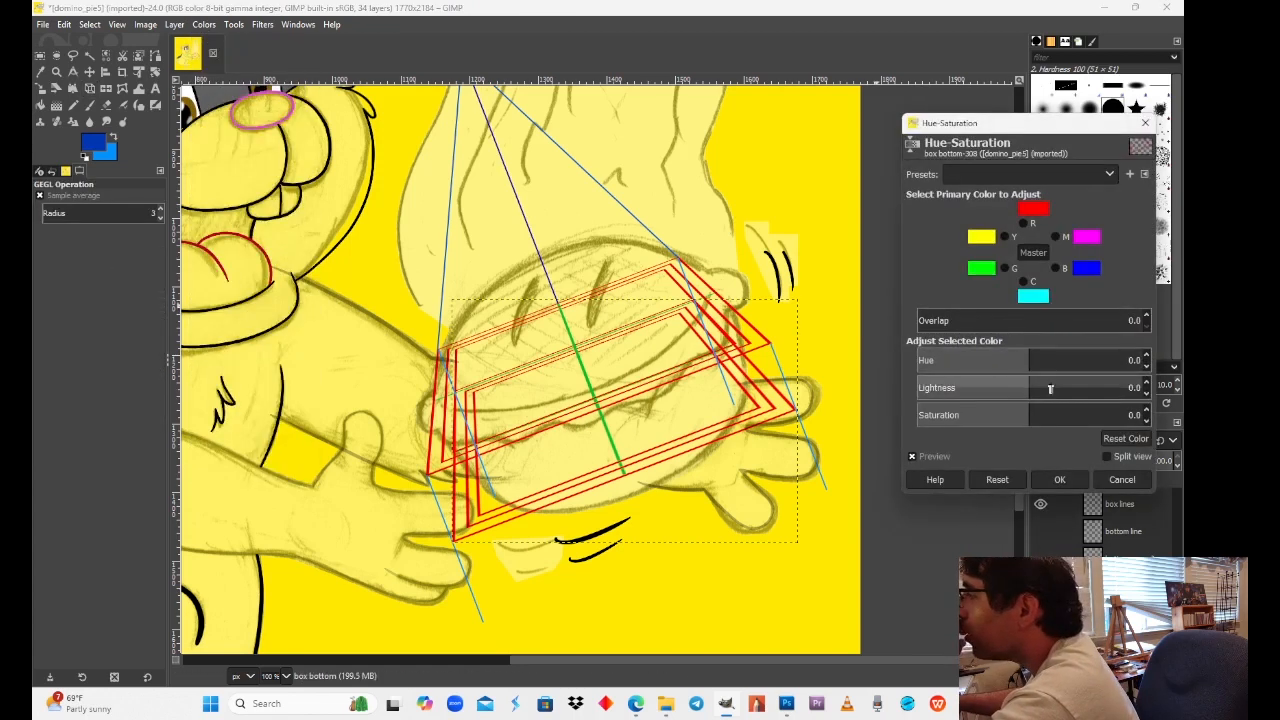
drag(1031, 360, 987, 376)
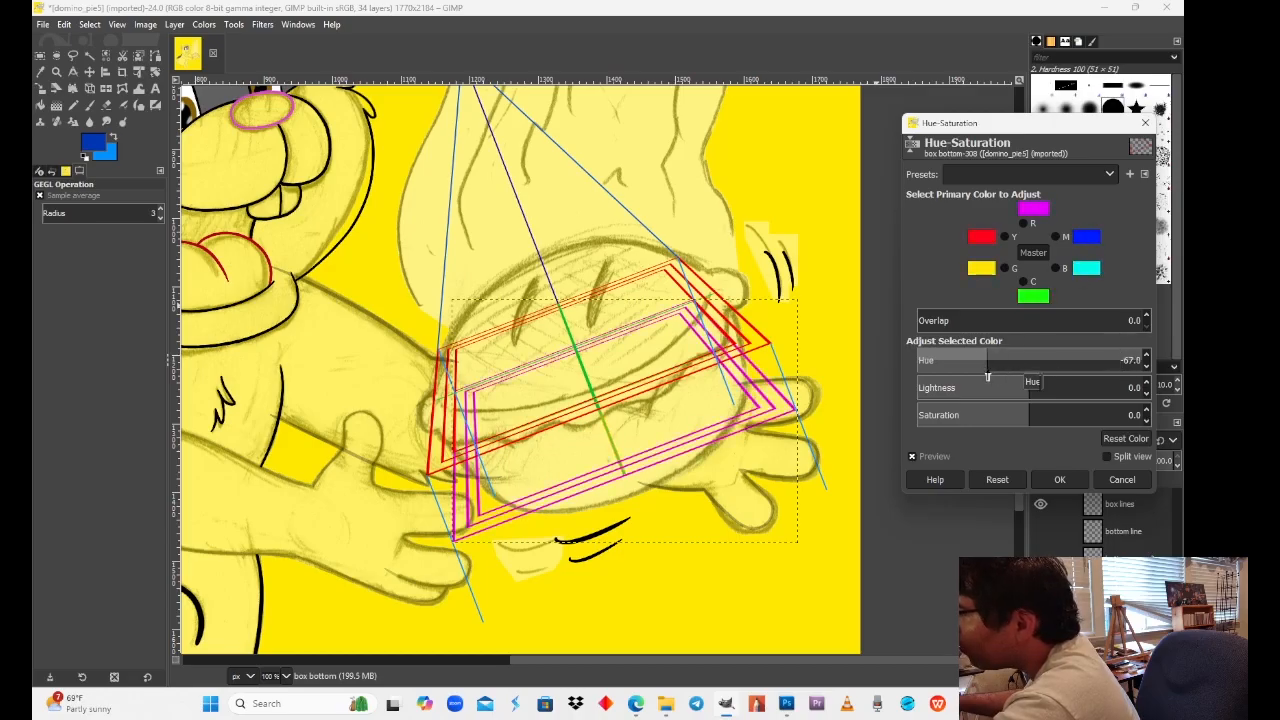
click(1059, 476)
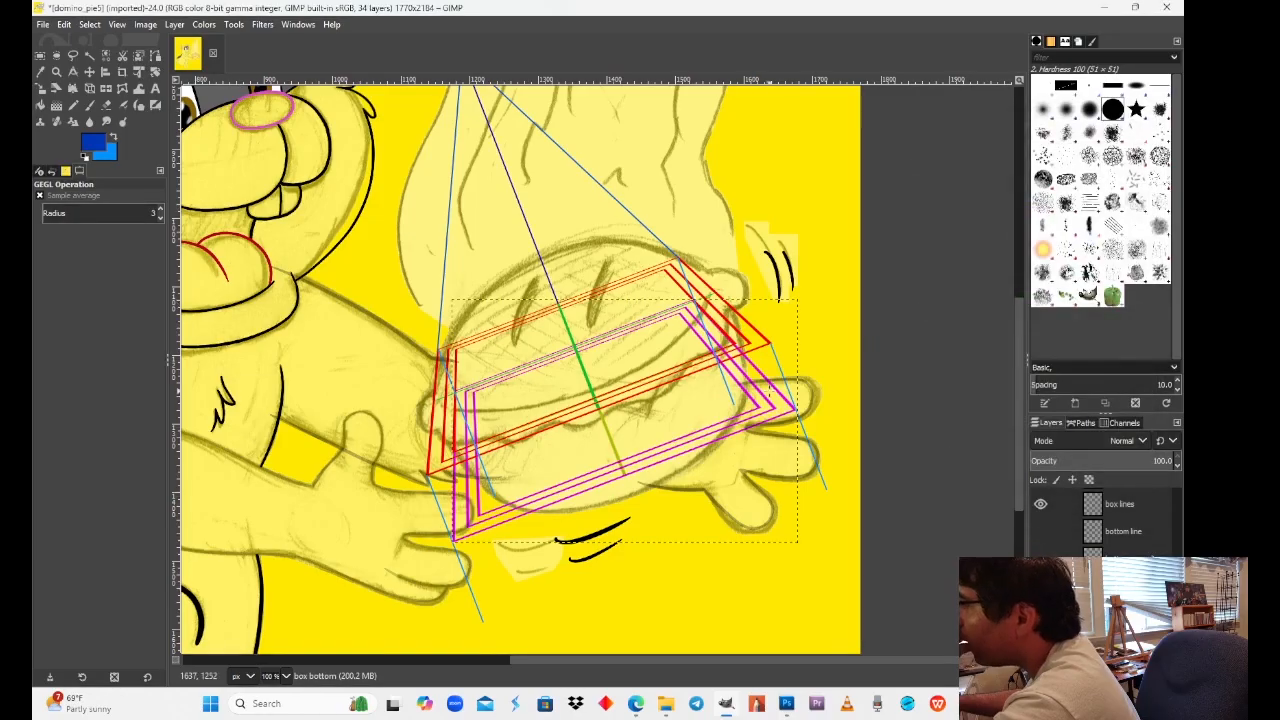
click(39, 57)
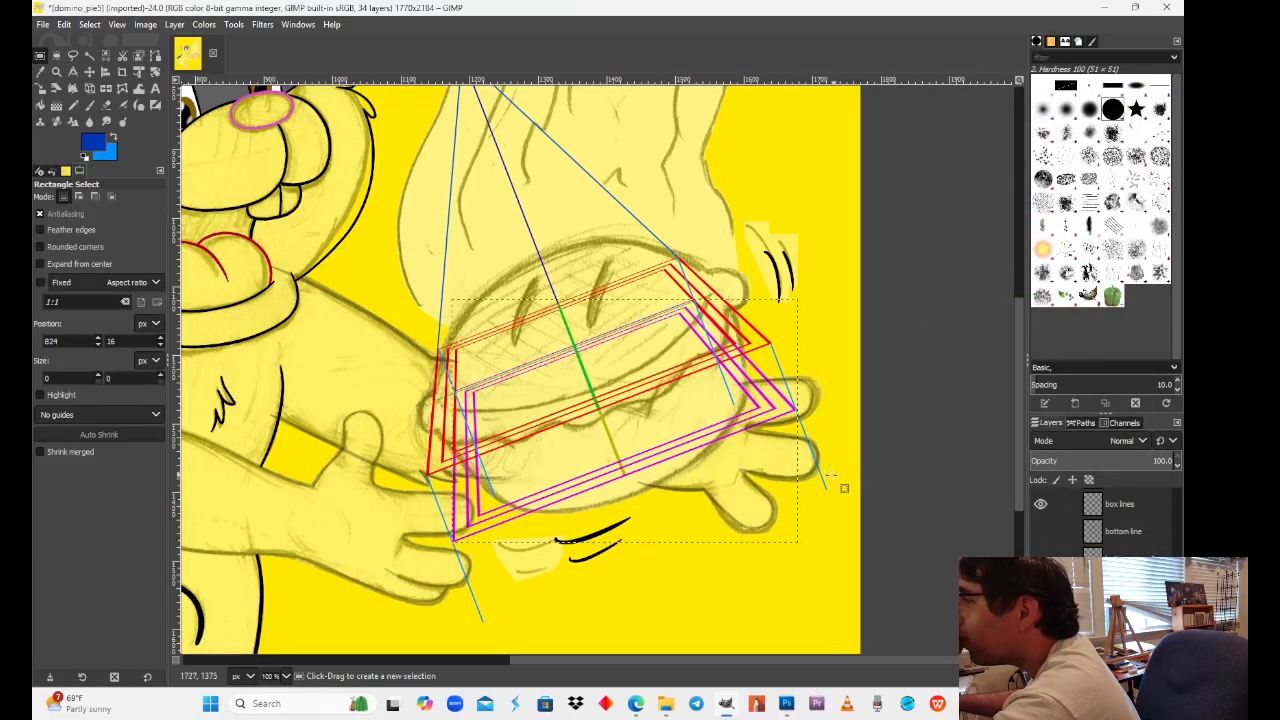
Step: Check the Domino twitch pie folder and the Photoshop window preview, and return to the drawing in GIMP
mouse_move(787, 703)
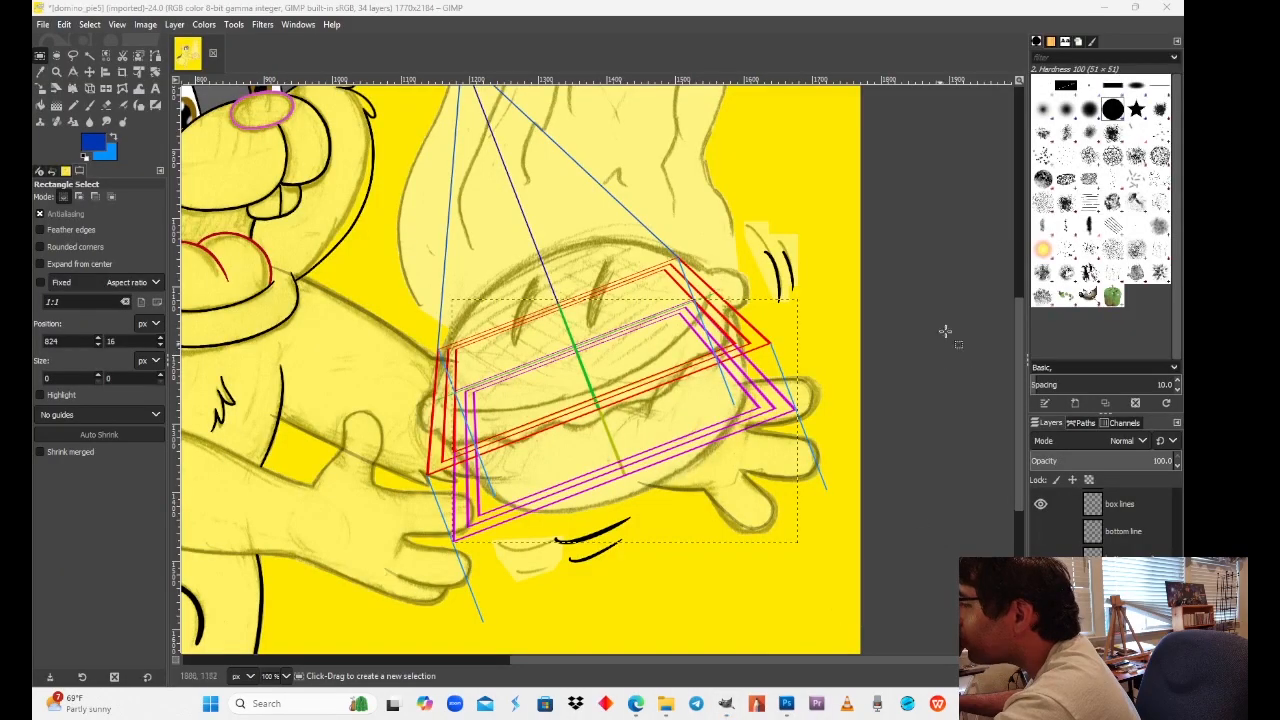
click(1105, 7)
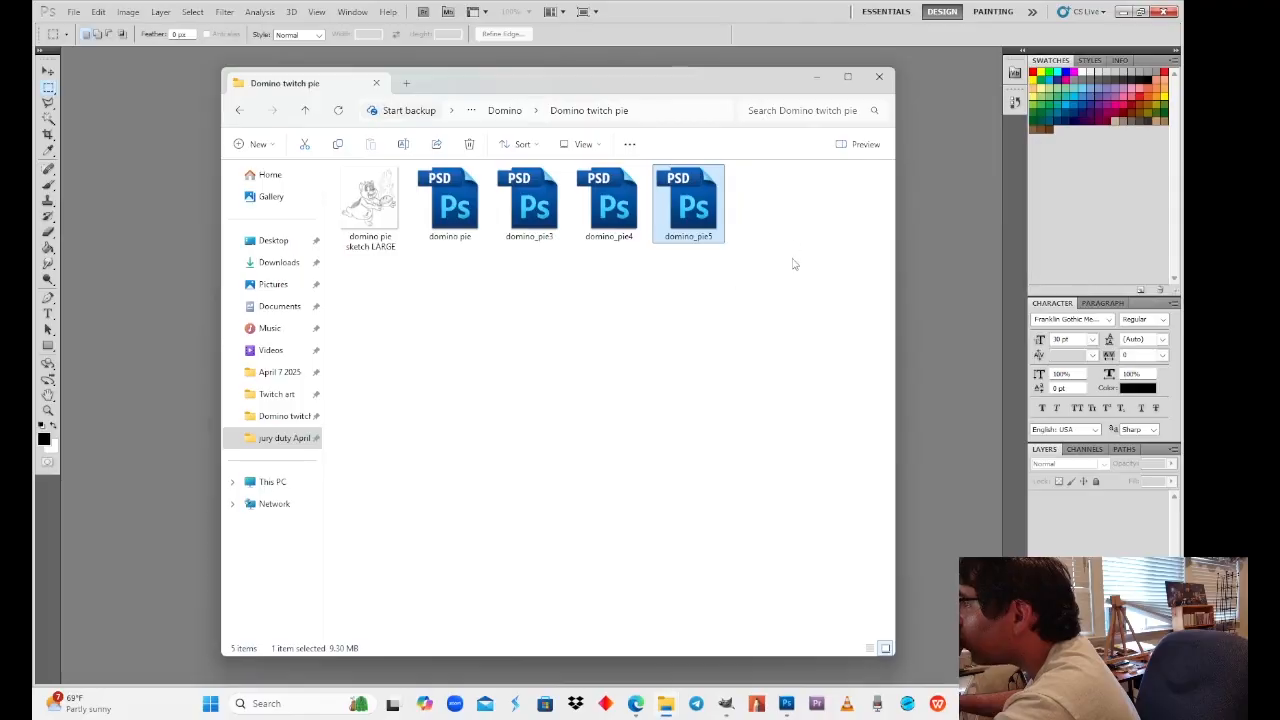
mouse_move(787, 705)
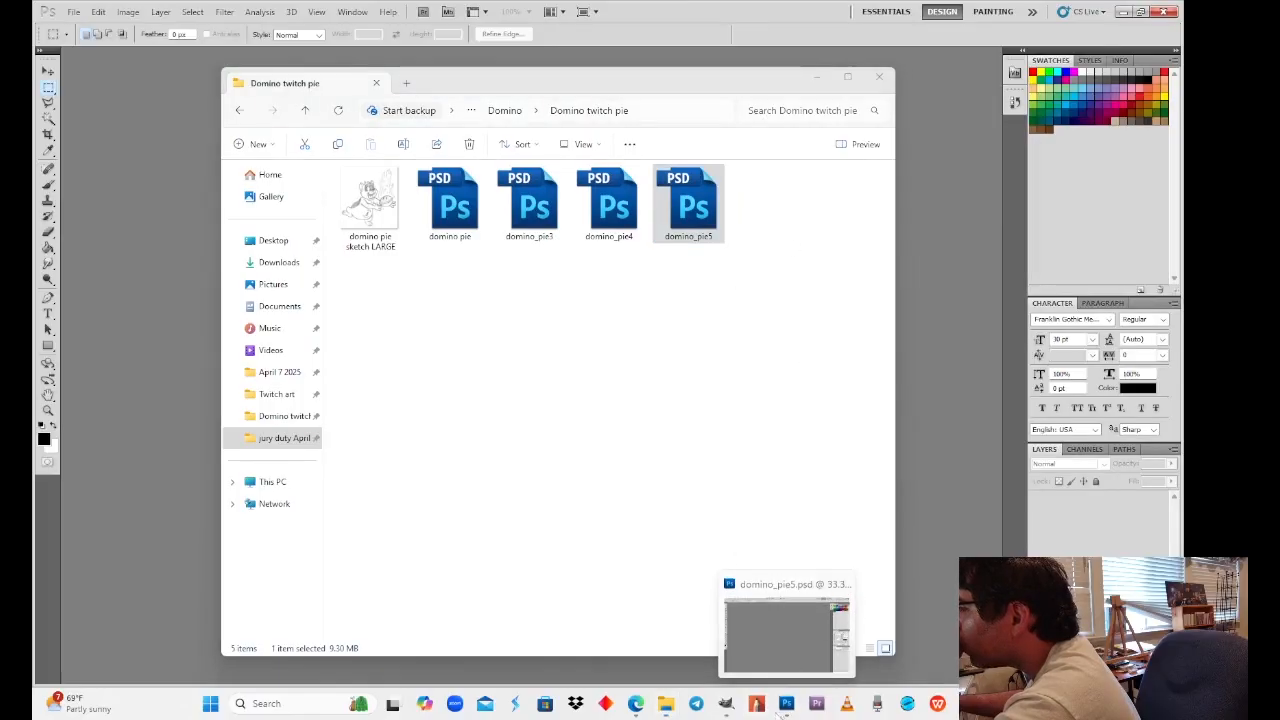
click(726, 703)
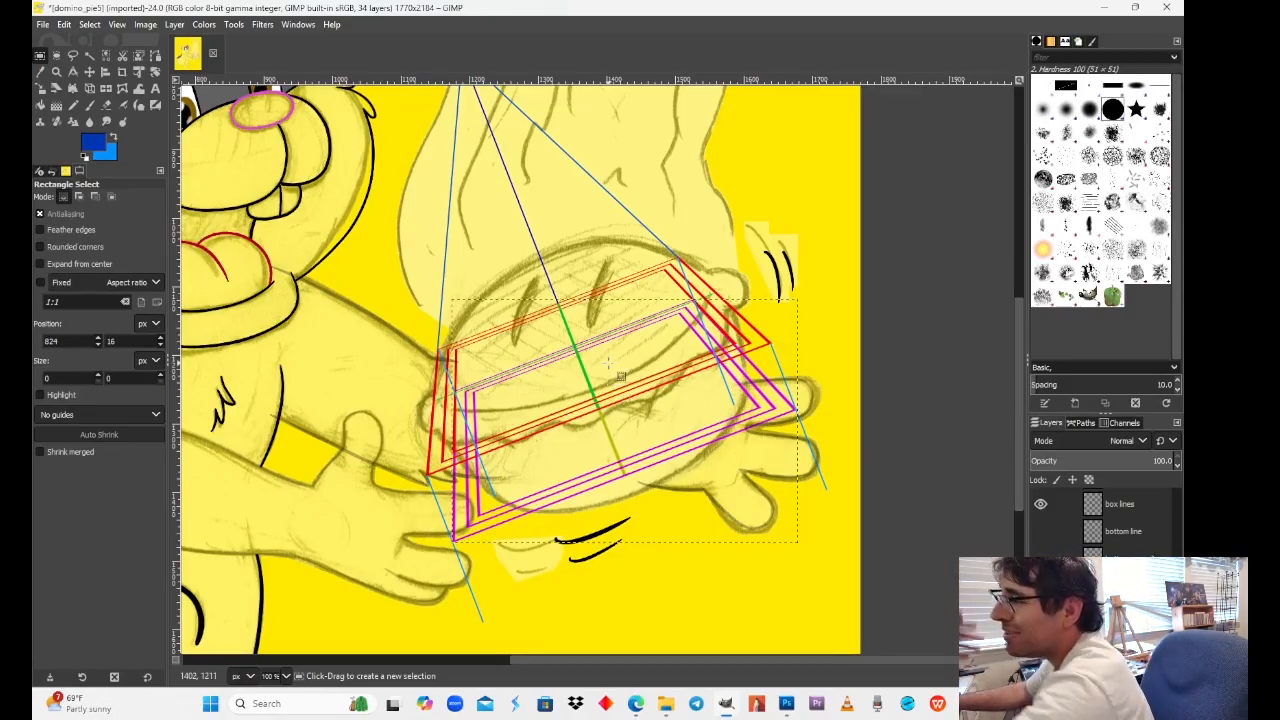
Step: Examine both box frames at 200% zoom, toggling the frame and box lines layers to compare their alignment
click(286, 676)
click(285, 568)
mouse_move(611, 462)
mouse_down()
mouse_move(573, 405)
mouse_move(560, 408)
mouse_move(639, 380)
mouse_move(643, 392)
mouse_up()
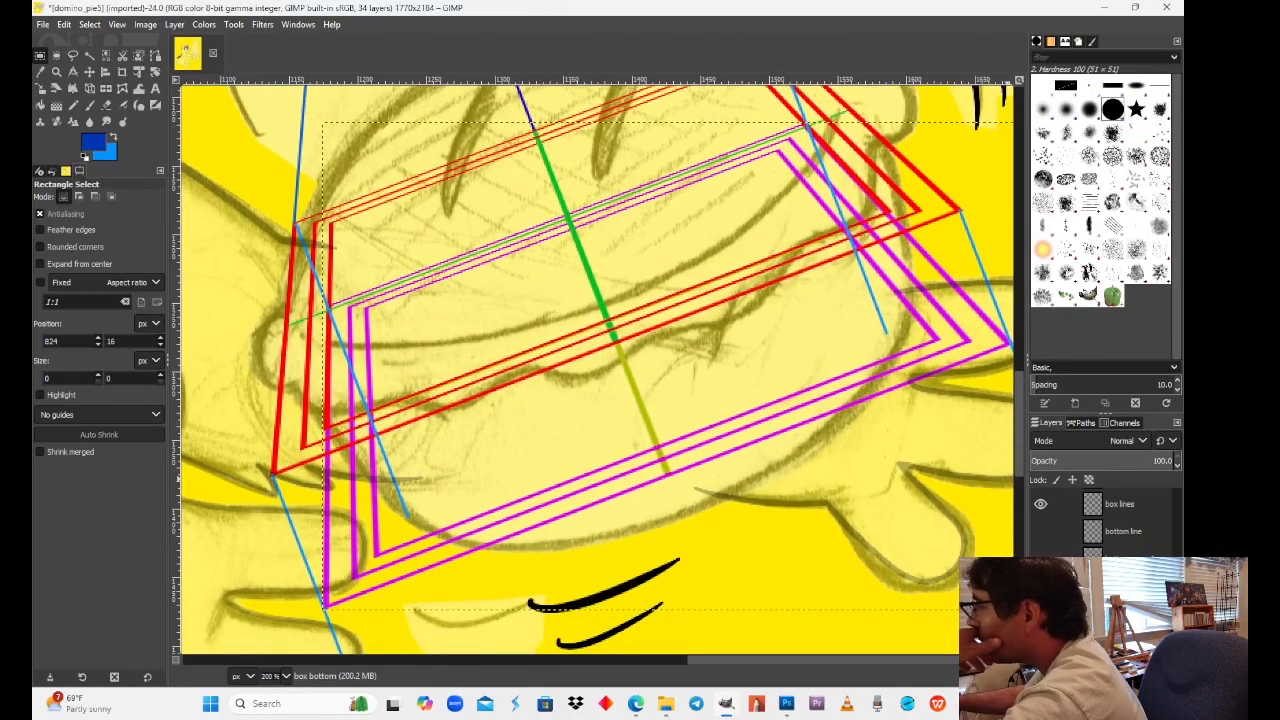
click(1041, 614)
click(1041, 614)
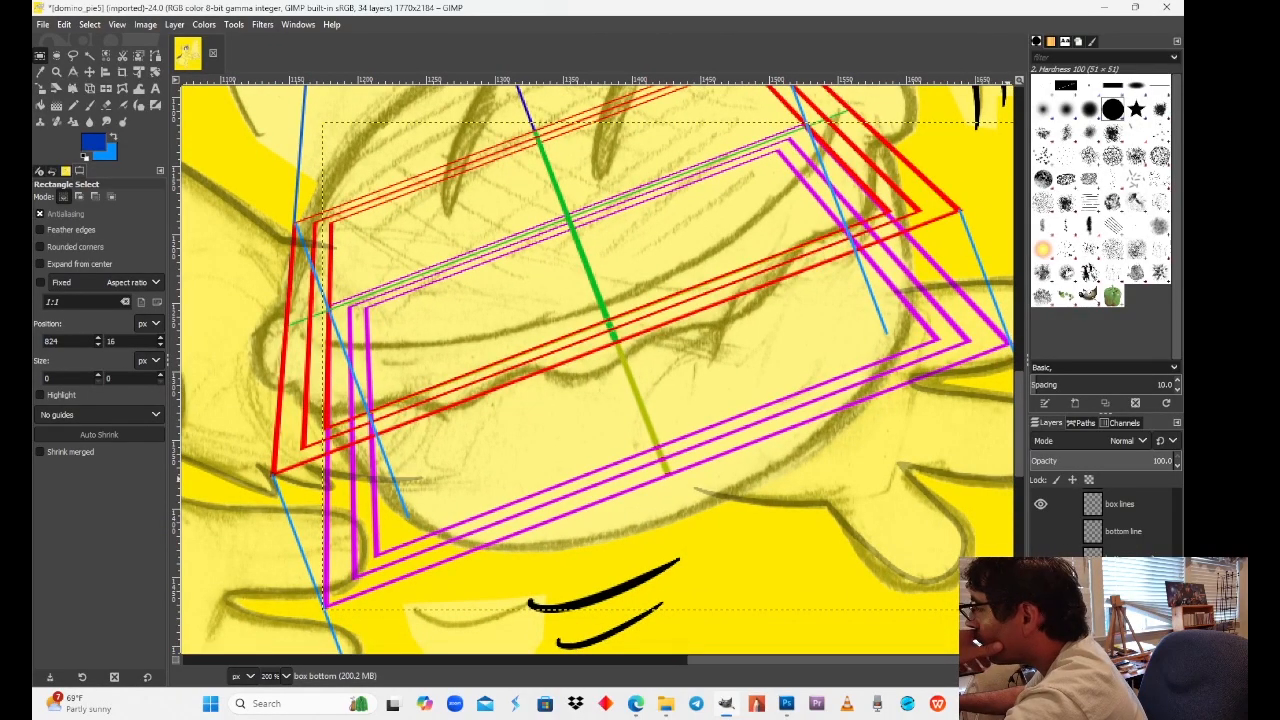
click(1041, 502)
click(1041, 502)
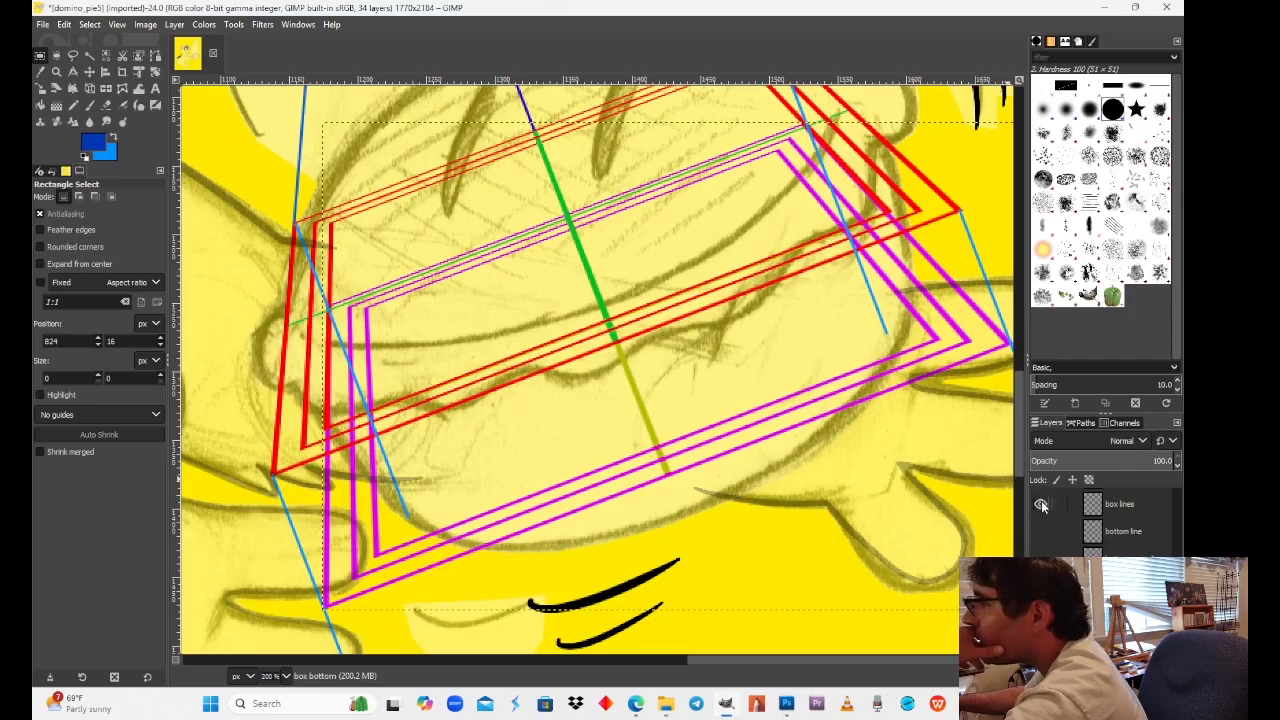
Step: Select the box lines layer and reset the foreground and background colors to black and white
click(1123, 507)
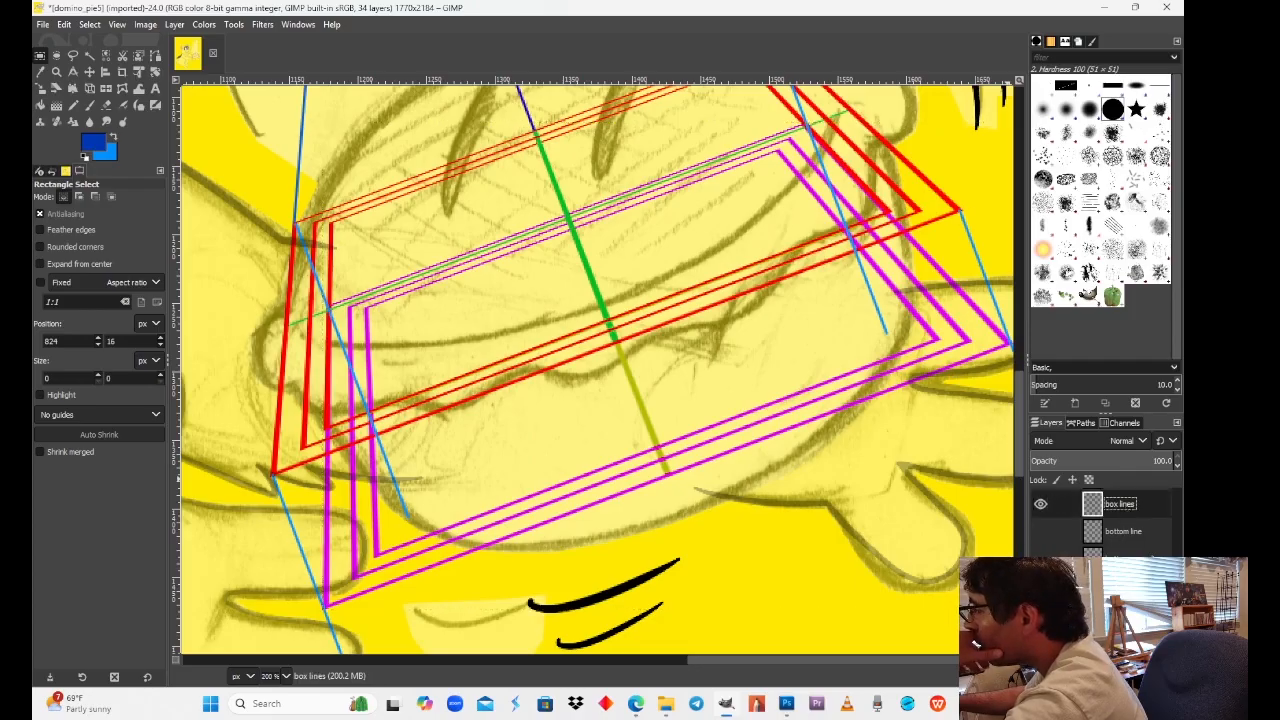
scroll(1110, 520, down, 1)
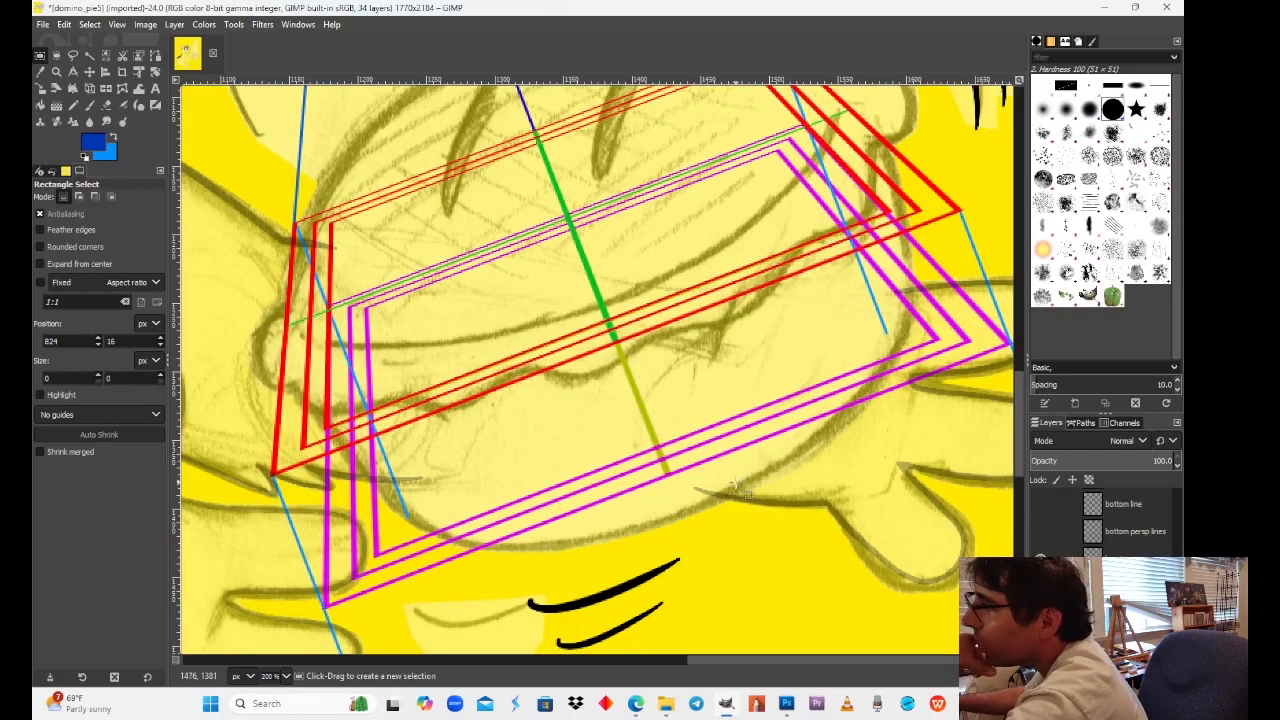
drag(608, 381, 671, 471)
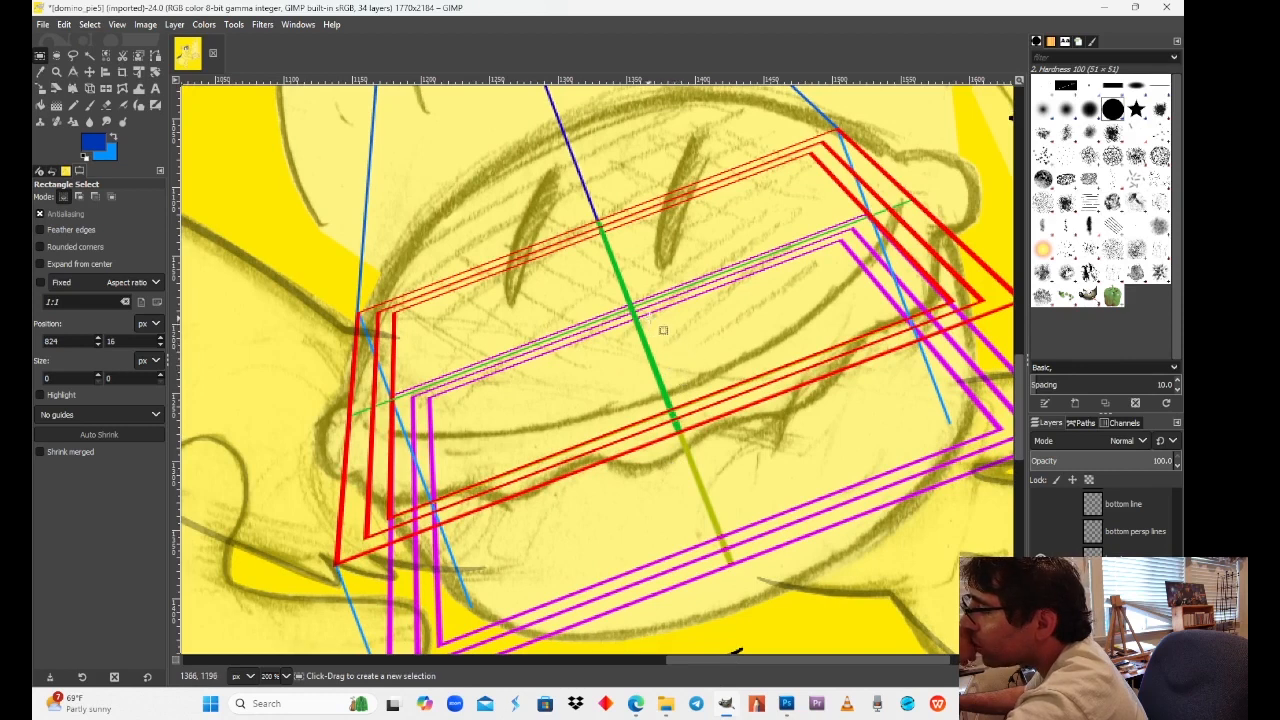
key(d)
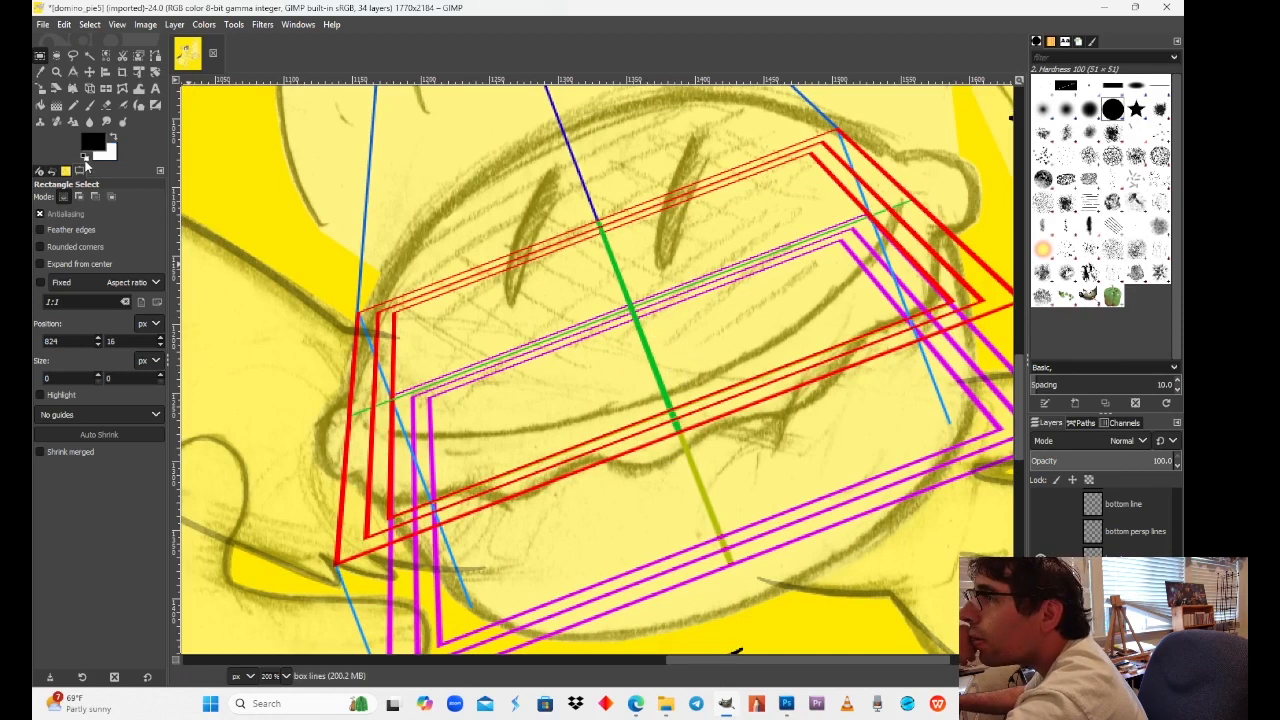
Step: Examine how the red and magenta frames sit on the pie and in the whole drawing at 50% to 300% zoom
click(283, 680)
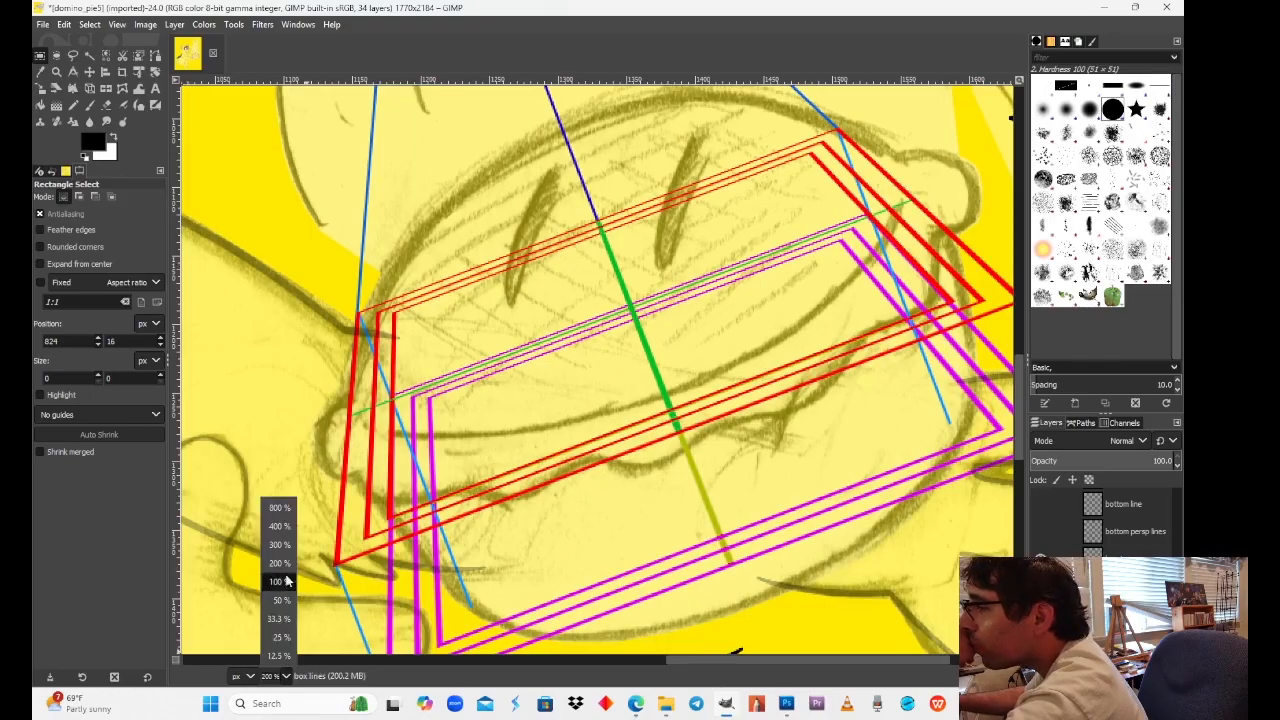
click(285, 546)
drag(265, 290, 930, 650)
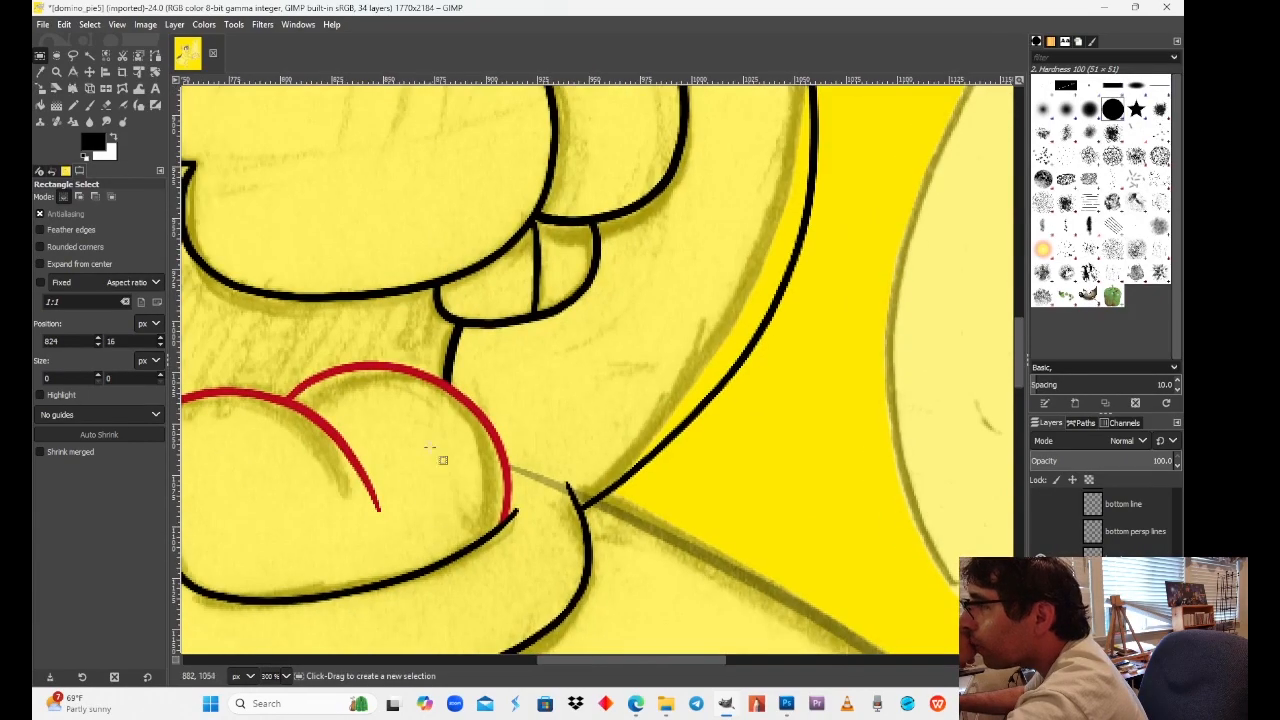
click(283, 677)
click(280, 596)
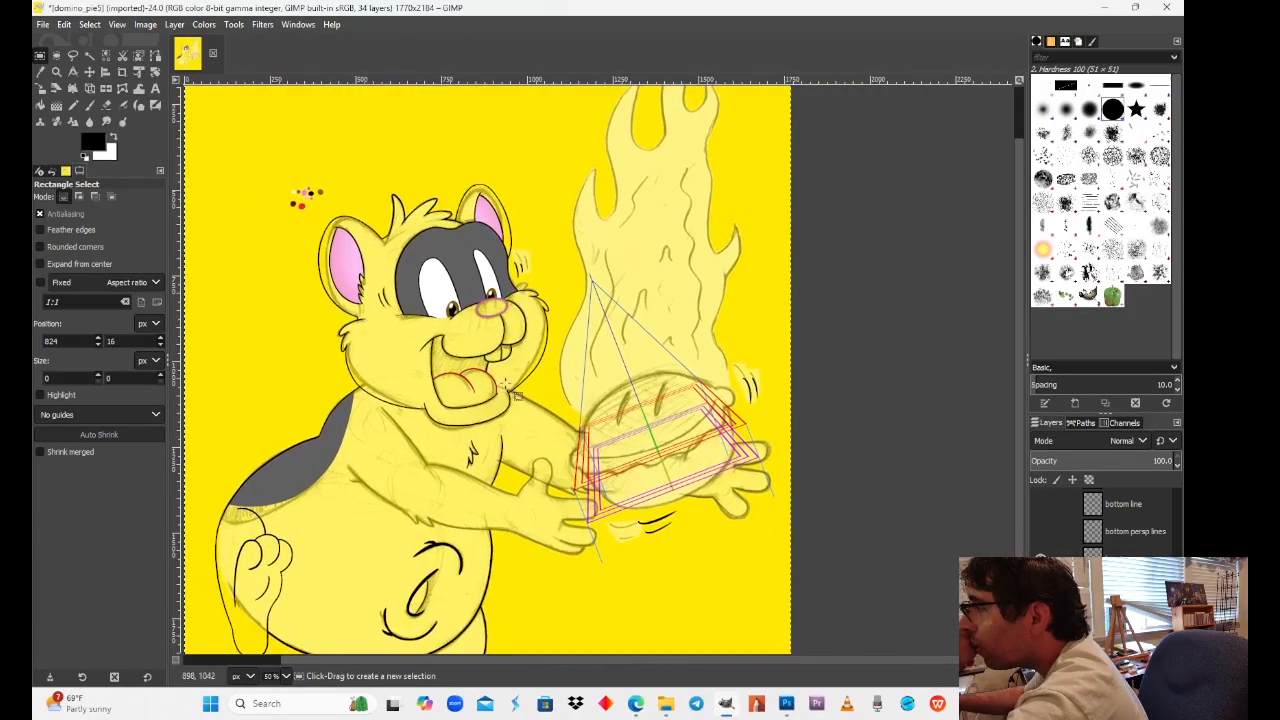
drag(506, 384, 525, 413)
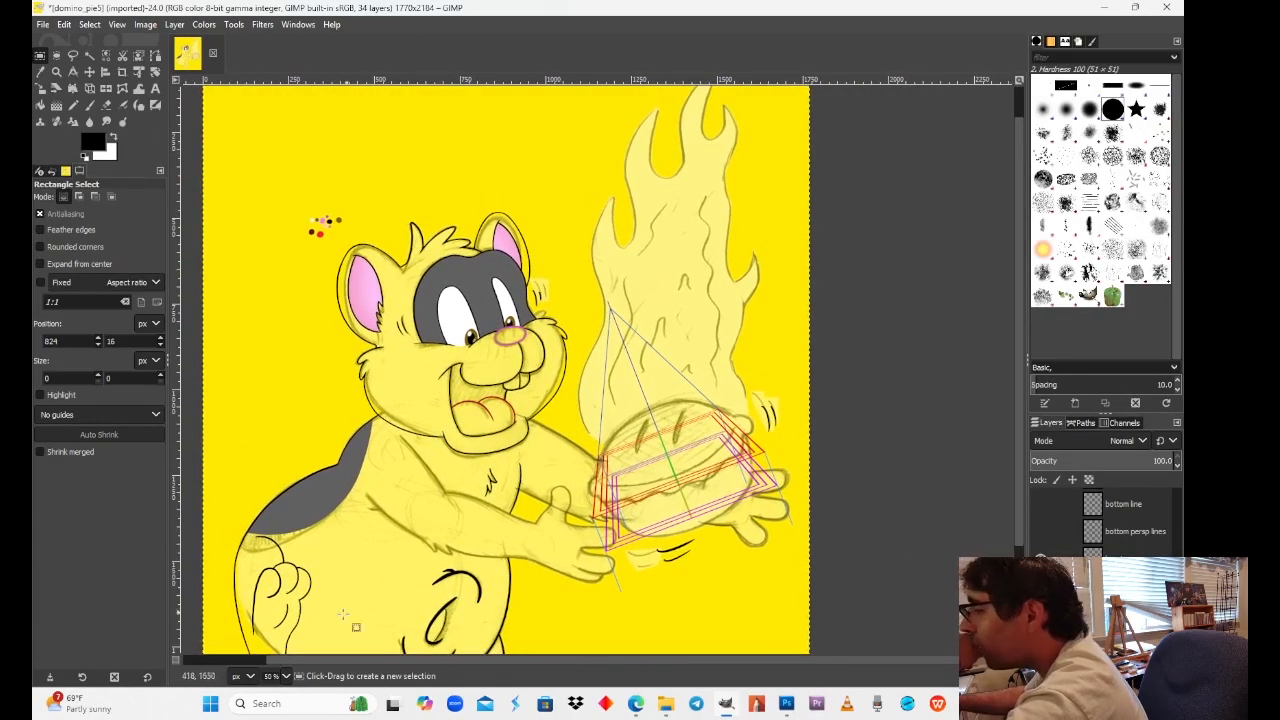
click(283, 677)
click(278, 545)
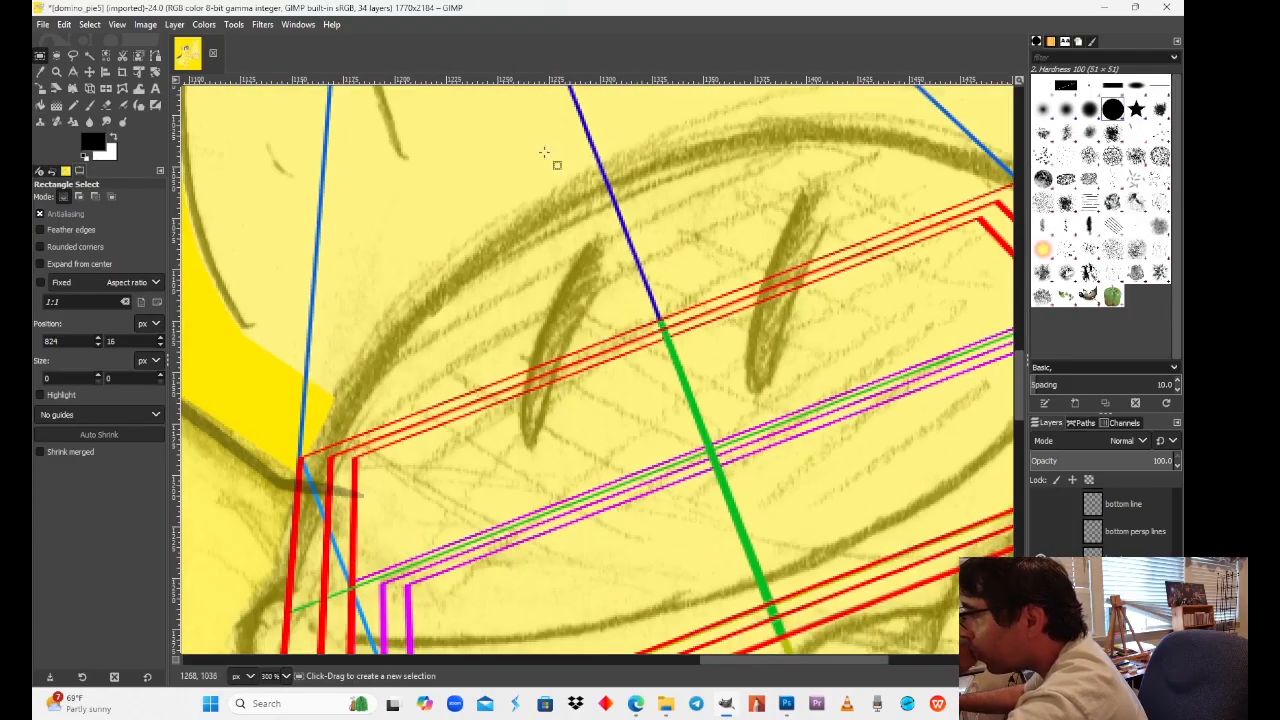
scroll(600, 260, down, 5)
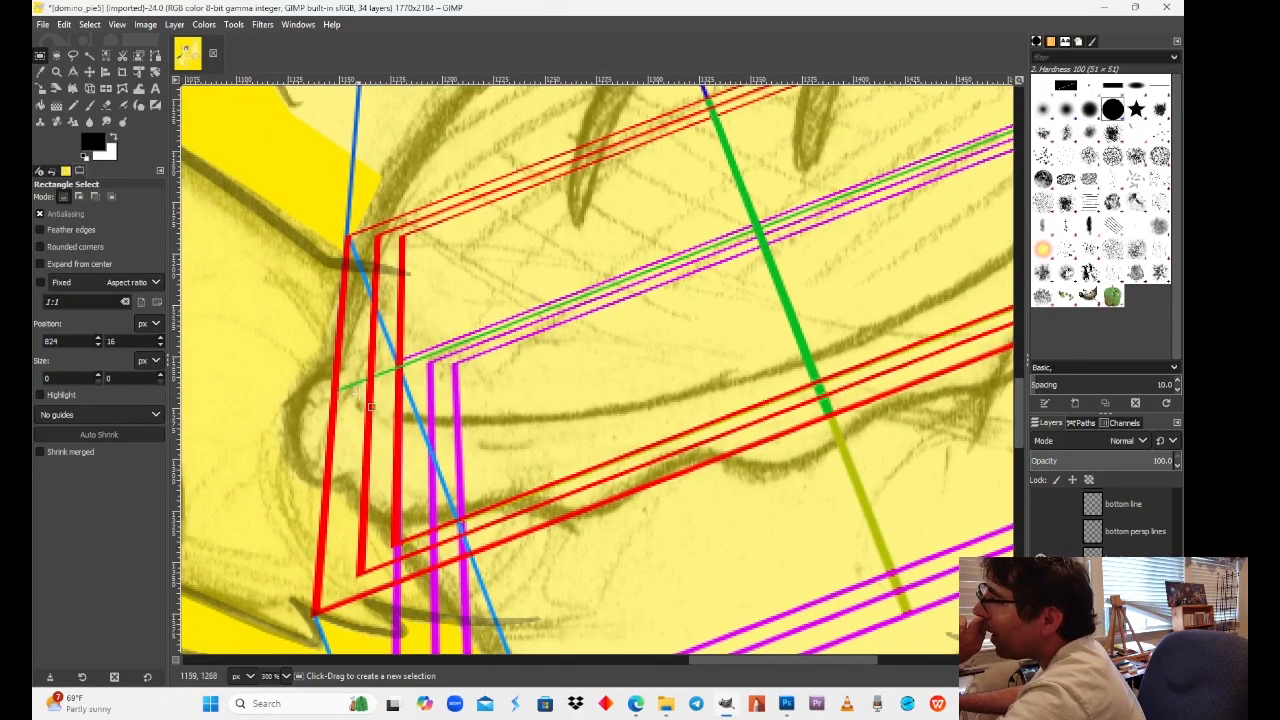
drag(533, 510, 424, 307)
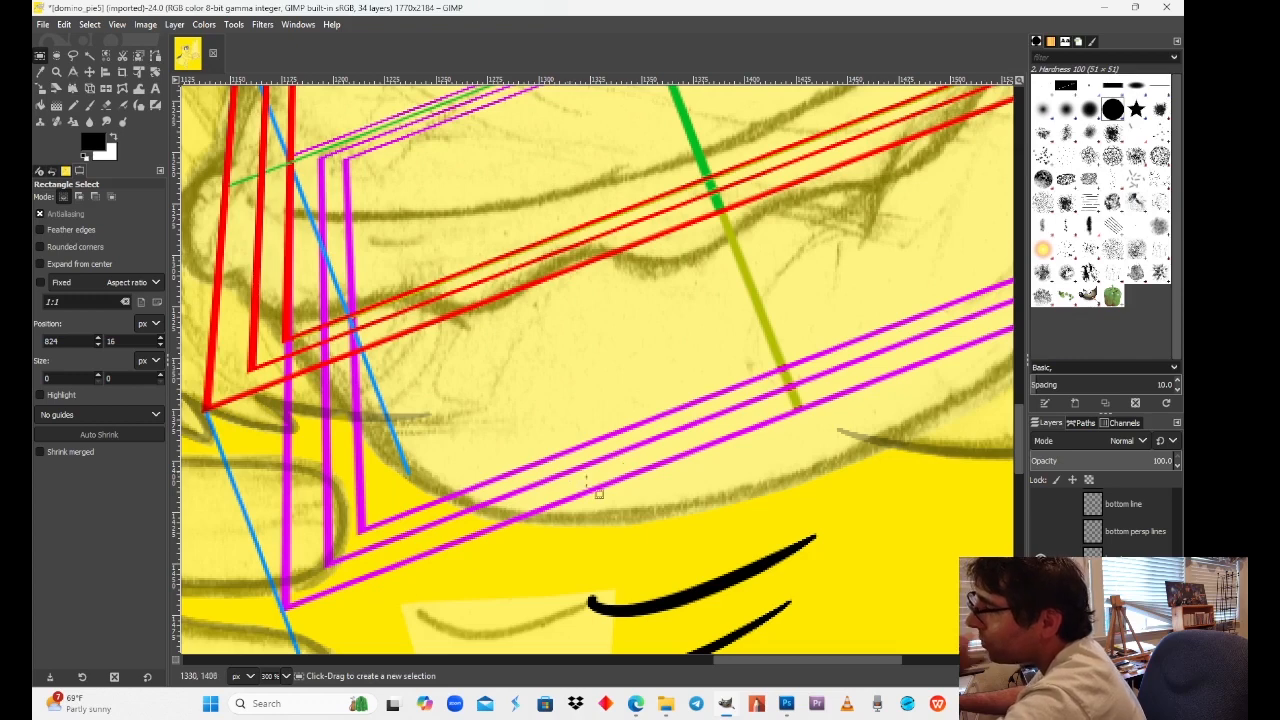
click(288, 678)
click(290, 583)
scroll(800, 498, up, 2)
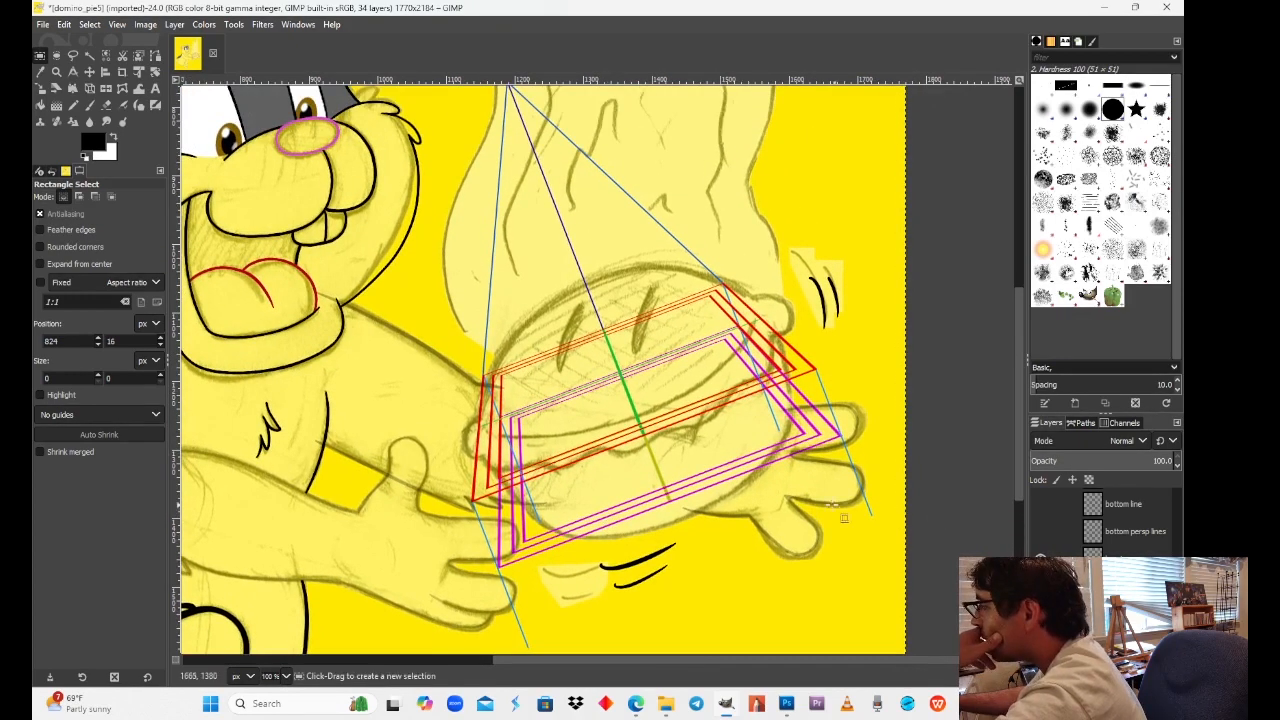
click(286, 676)
click(280, 601)
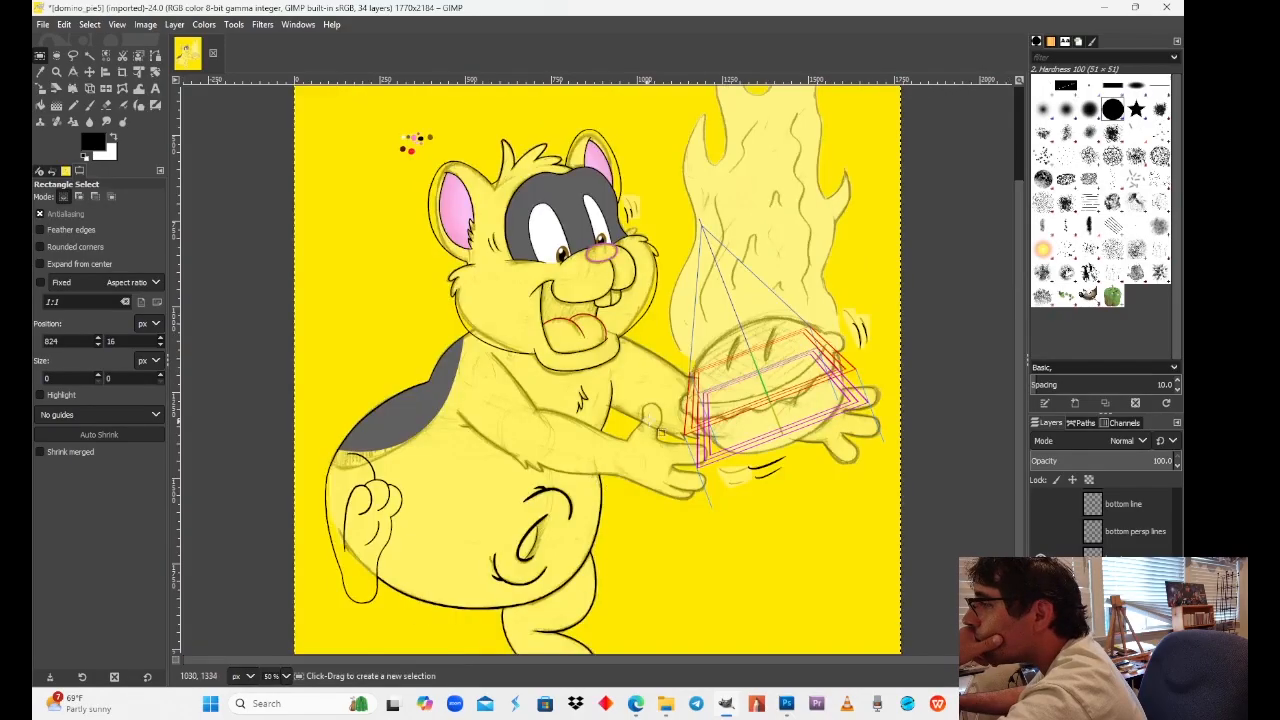
scroll(1060, 600, down, 3)
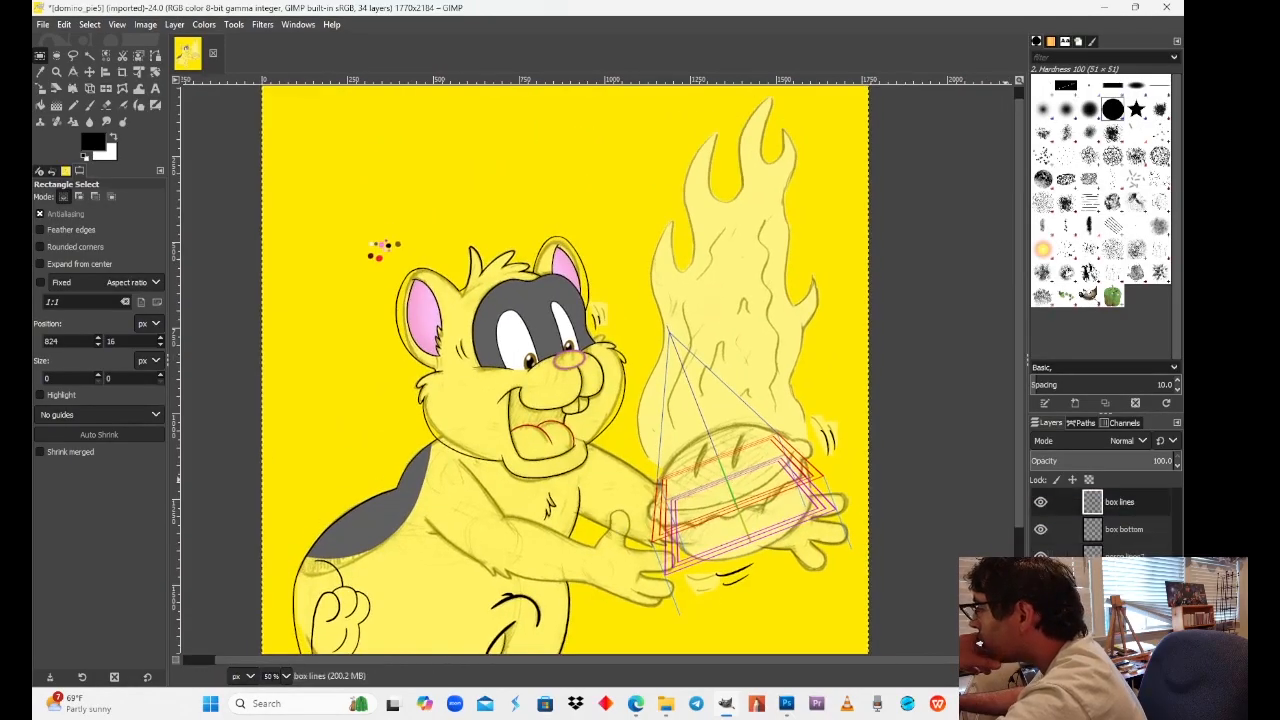
Step: Show the square template above the hamster's head and select the persp lines2 layer
click(1040, 611)
scroll(943, 491, up, 3)
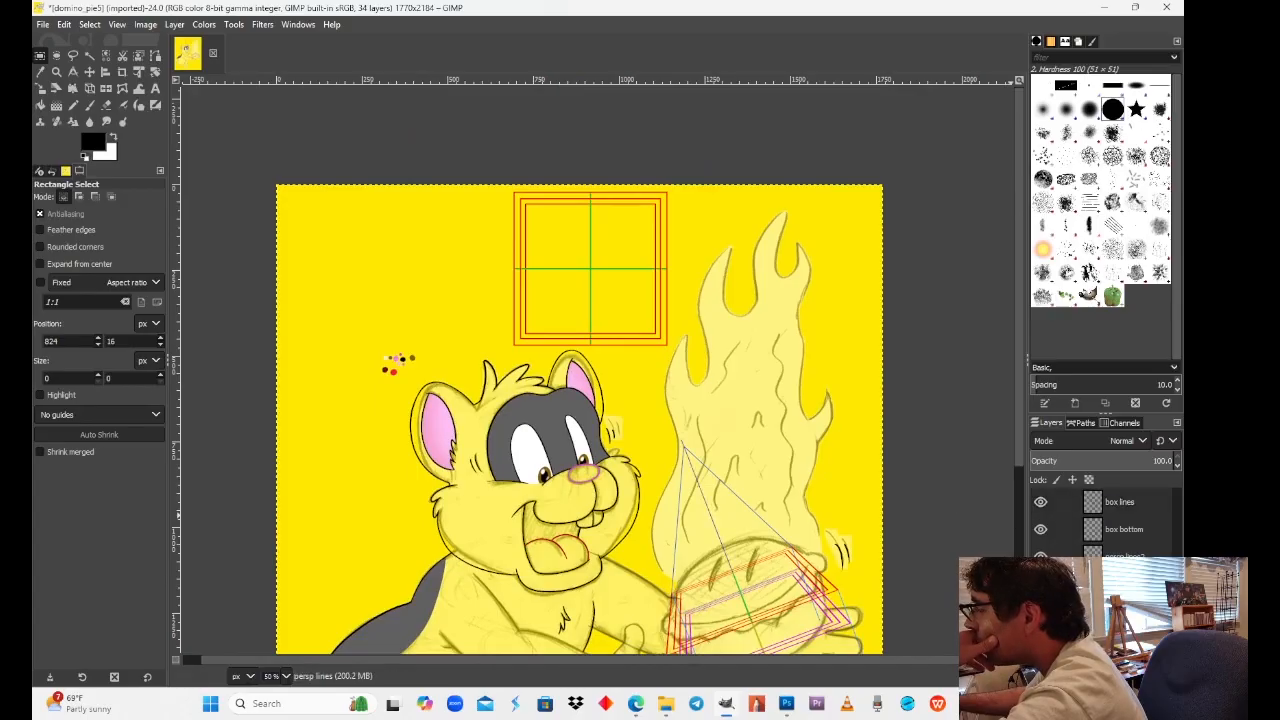
click(1124, 557)
click(1040, 555)
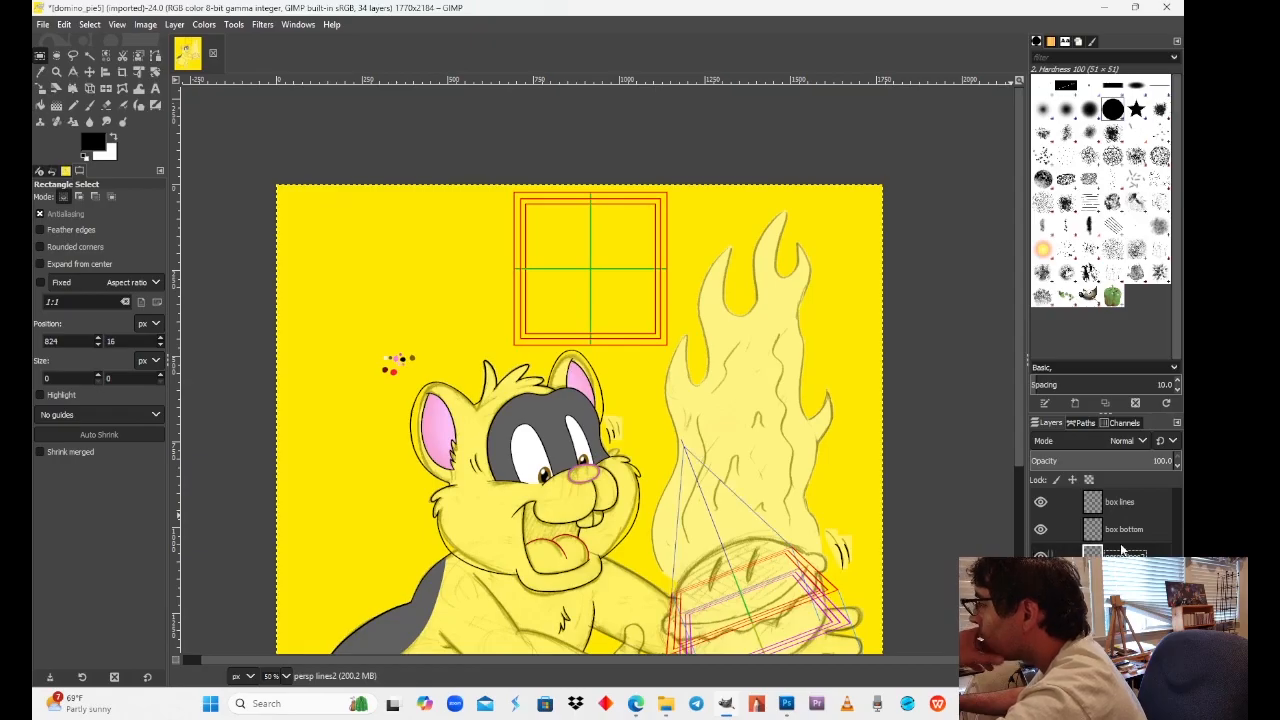
click(1040, 529)
click(1040, 529)
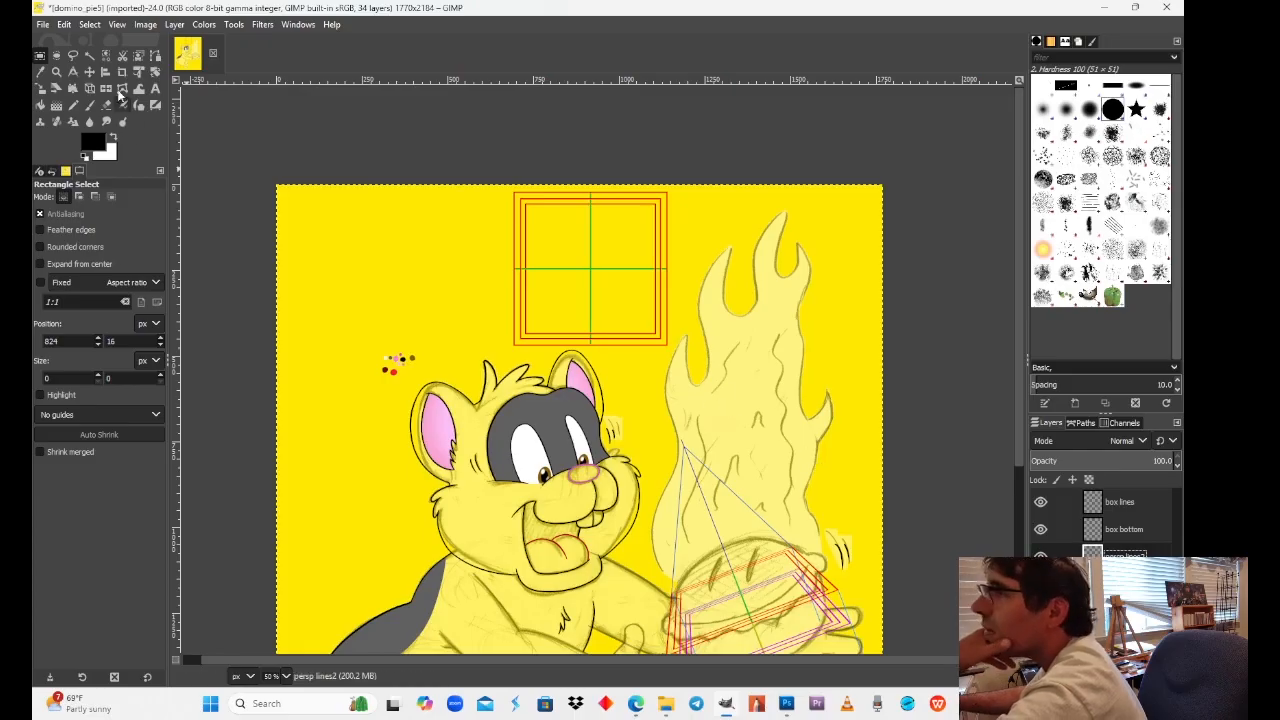
Step: Select the box top layer and add a new layer named "pie circle1" above it for the Ellipse Select work
click(56, 55)
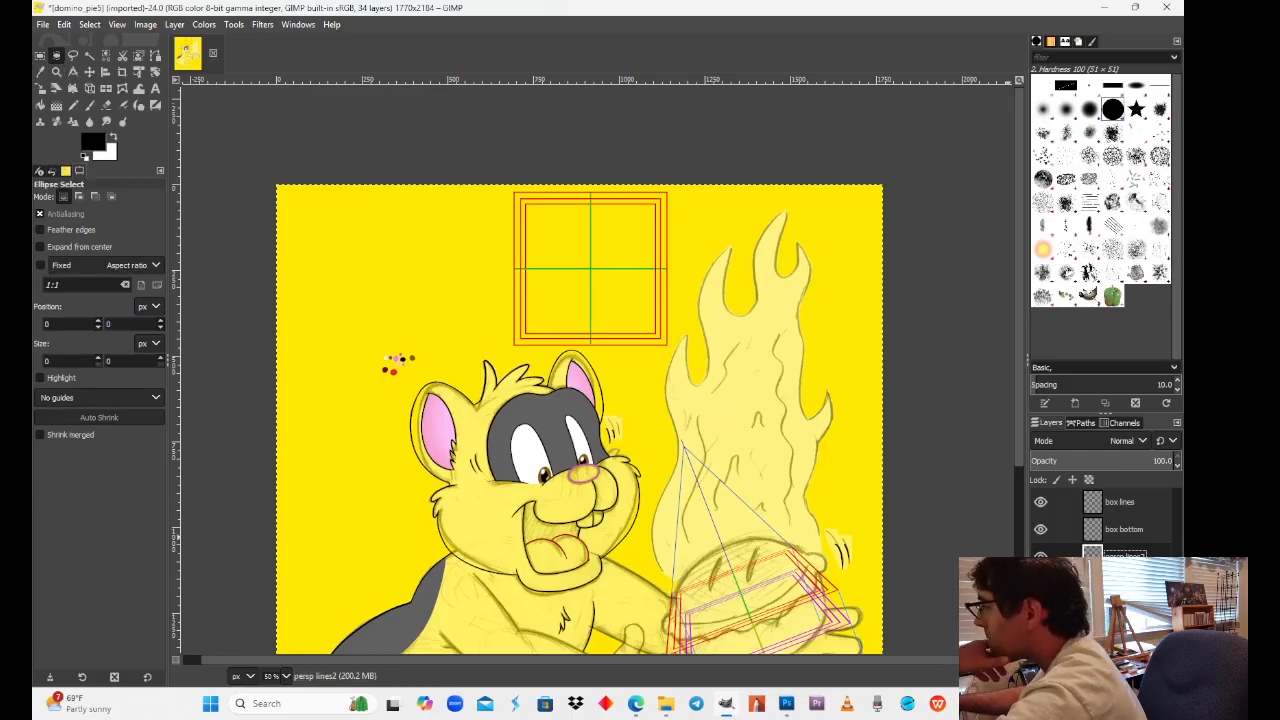
scroll(1105, 520, down, 3)
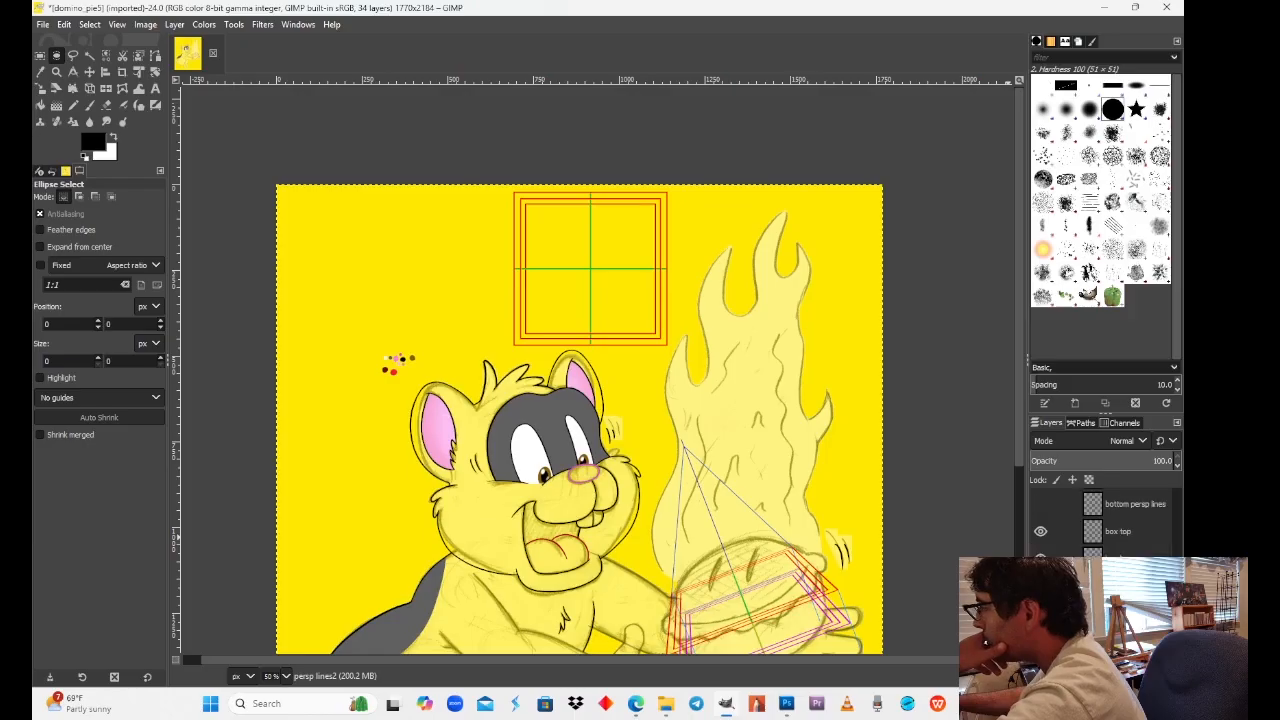
click(1132, 531)
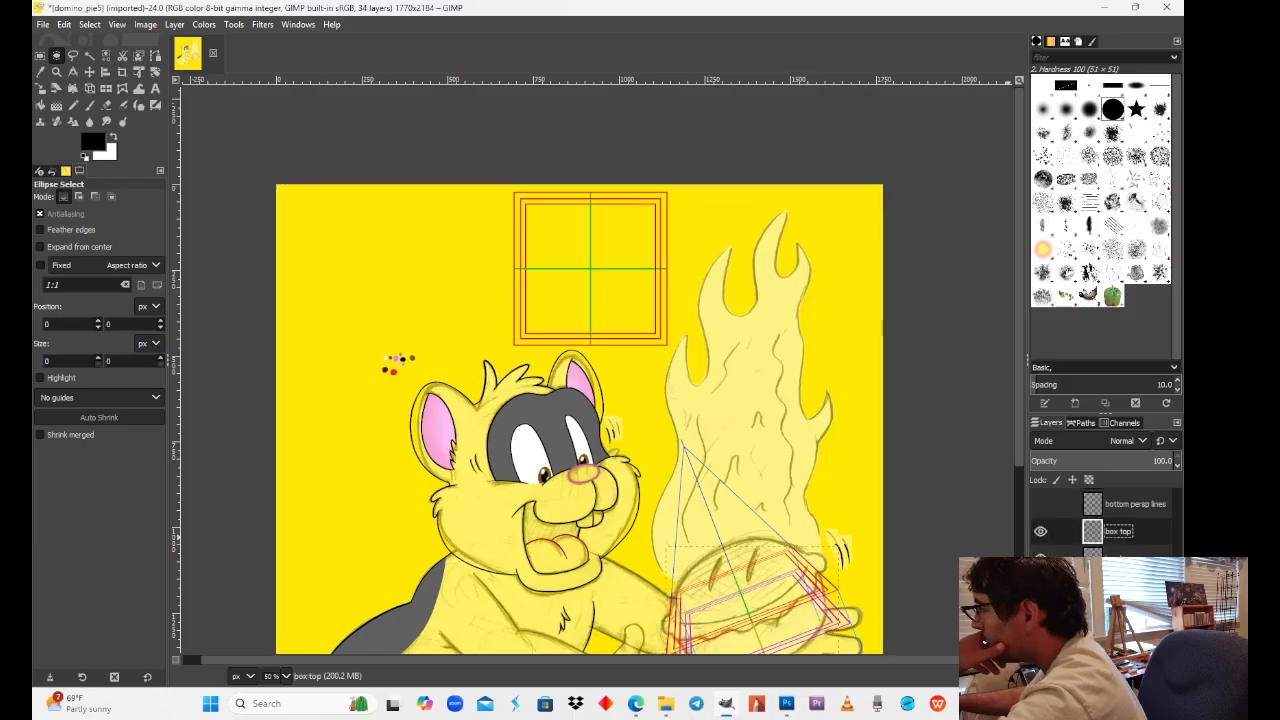
scroll(1105, 520, up, 1)
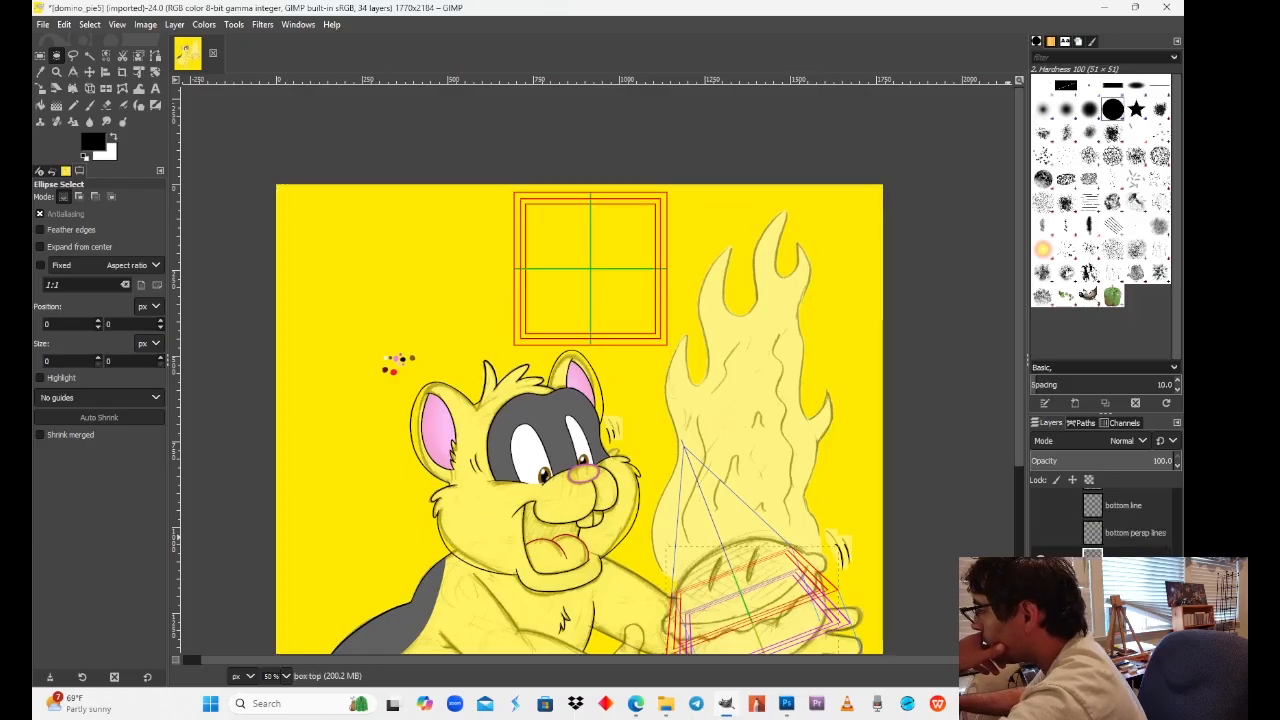
key(shift+ctrl+n)
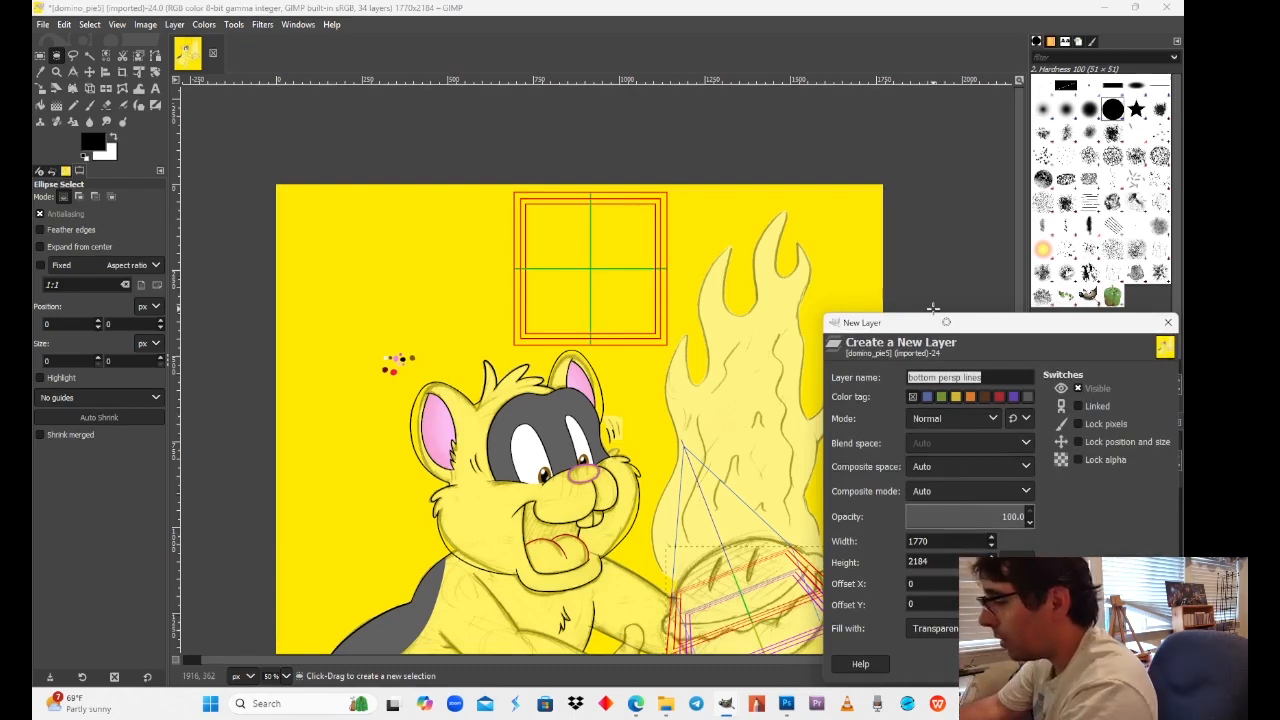
text(pie circle)
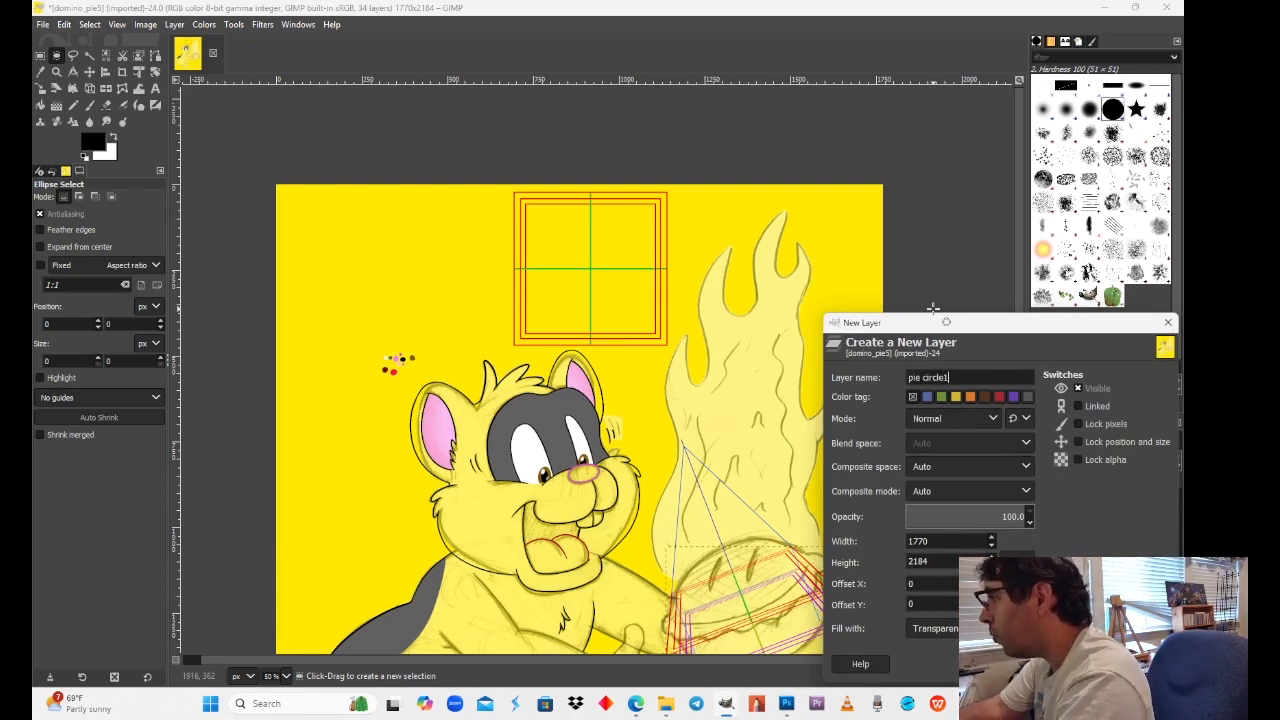
text(1)
key(Return)
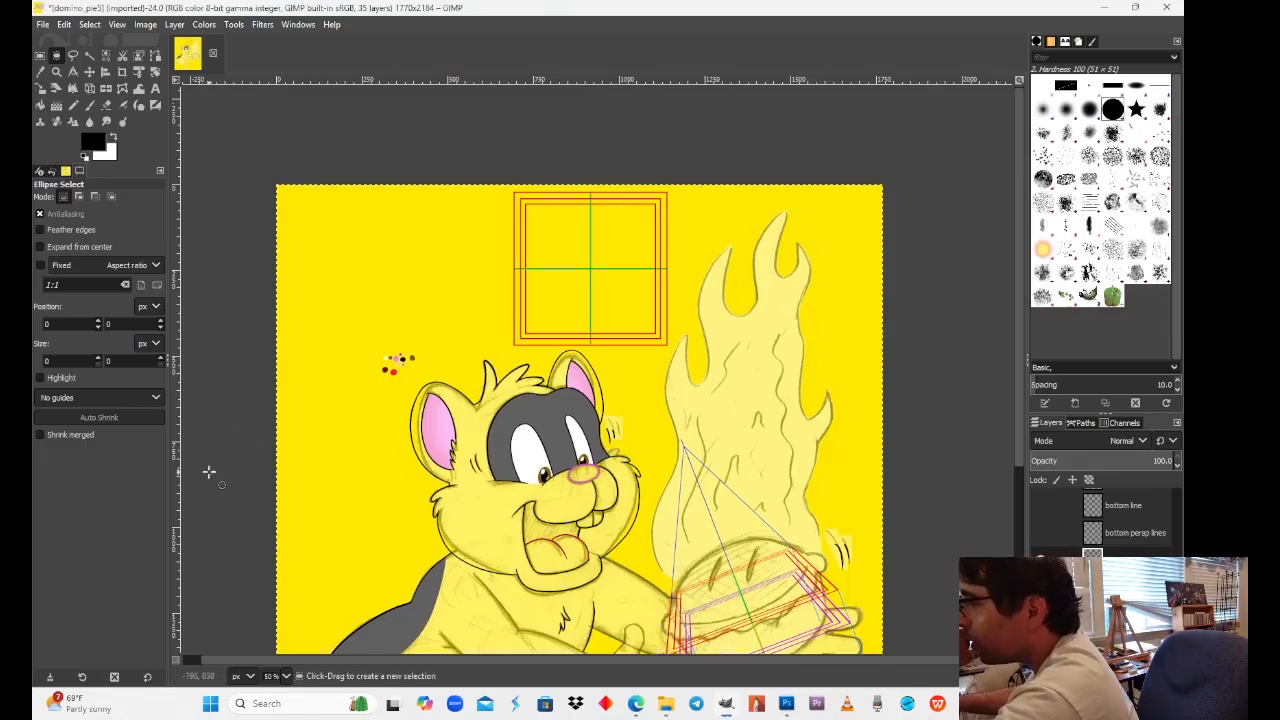
Step: Start an elliptical selection about 272 by 220 px, fitted to the lower-left corner of the template's outermost red square
click(285, 676)
click(281, 560)
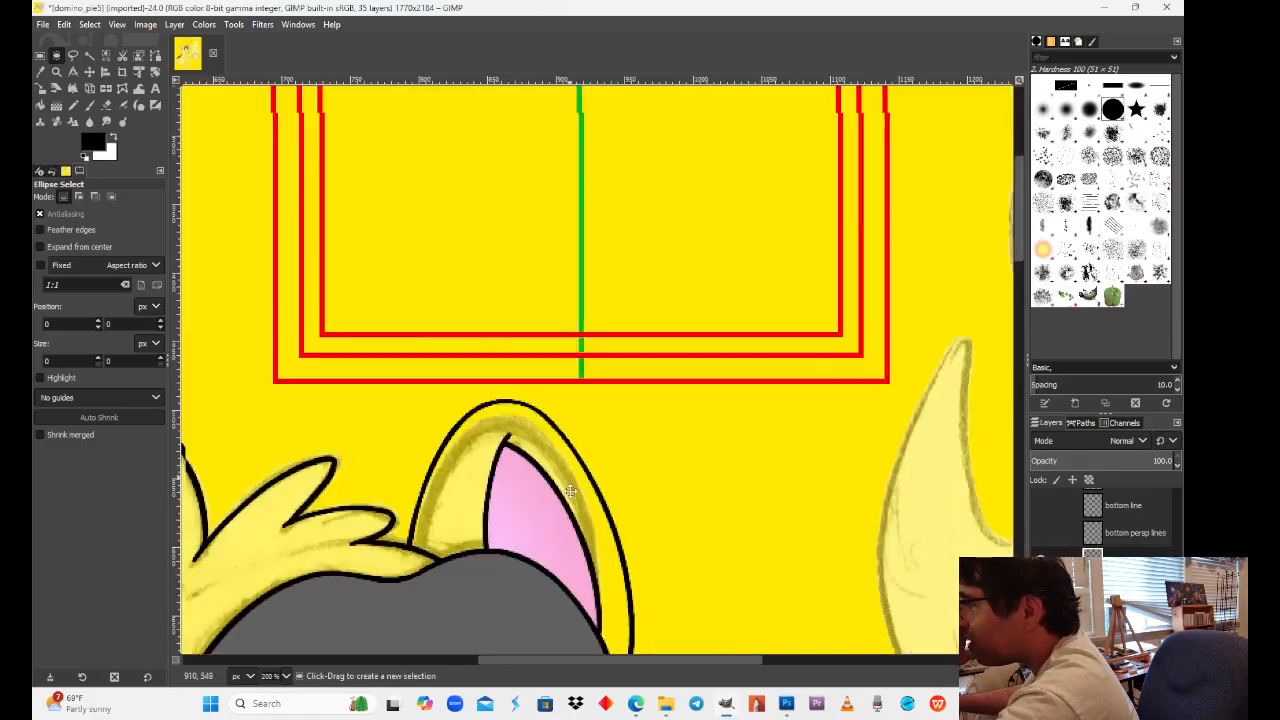
scroll(675, 320, up, 5)
drag(654, 307, 286, 607)
drag(437, 527, 673, 375)
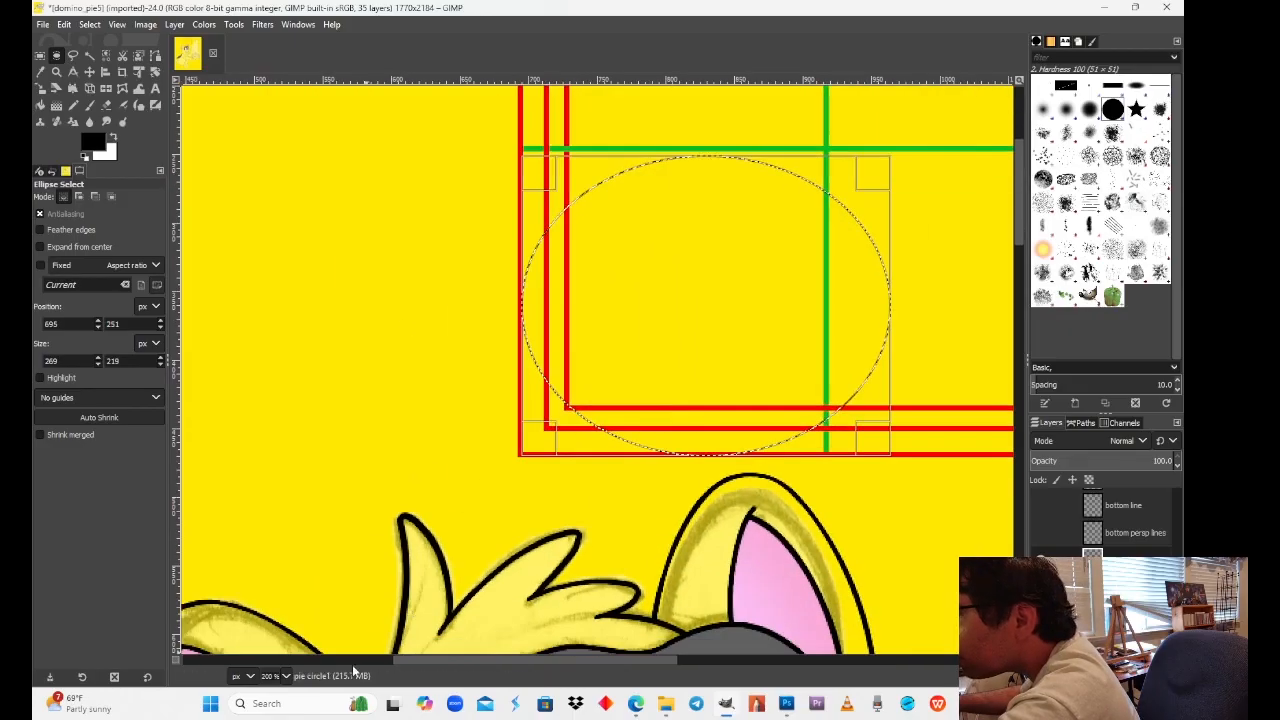
click(286, 676)
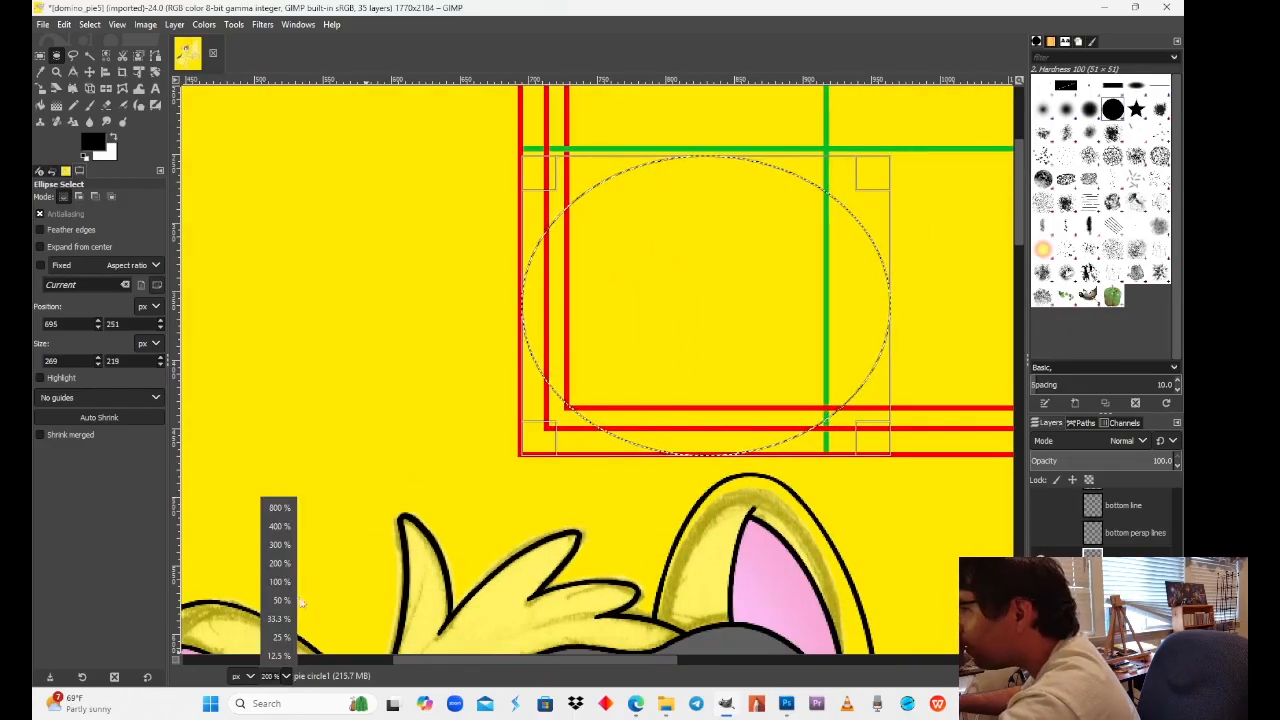
click(279, 526)
drag(464, 510, 454, 514)
scroll(719, 487, up, 4)
scroll(721, 487, right, 4)
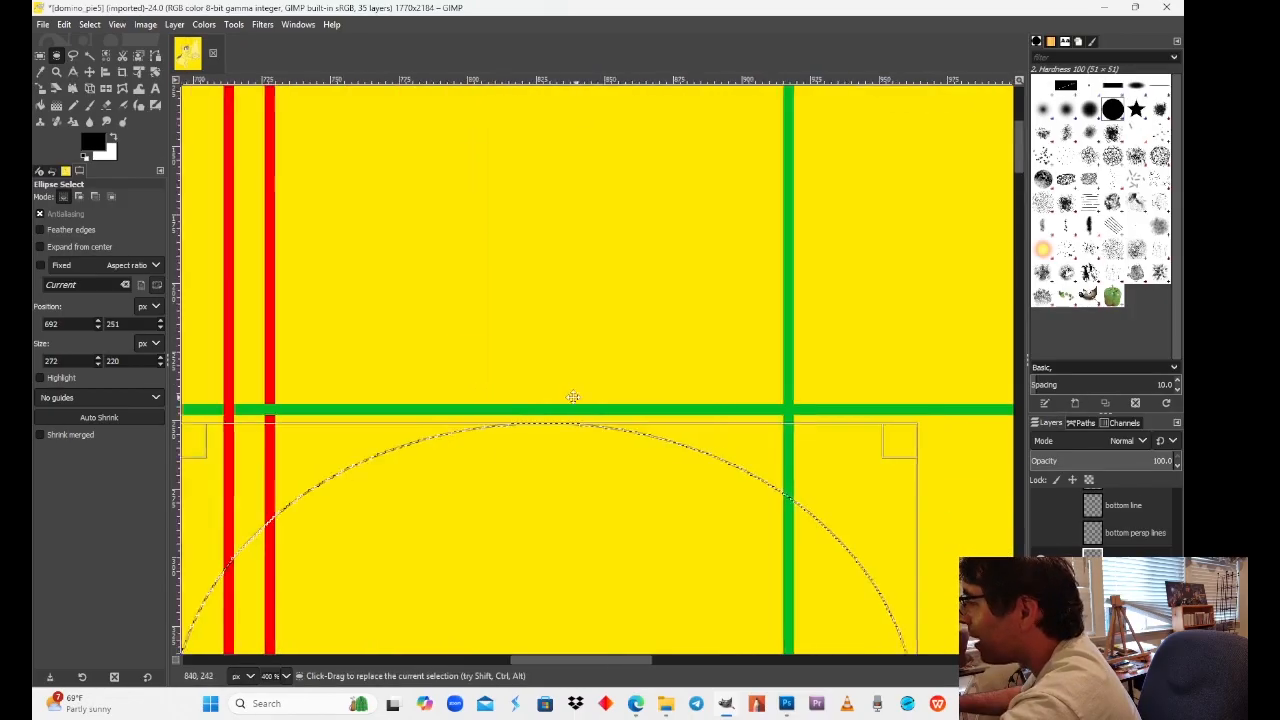
Step: Stretch the elliptical selection into a 450 by 450 px circle that touches all sides of the outermost red square
drag(806, 446, 900, 192)
scroll(900, 192, up, 5)
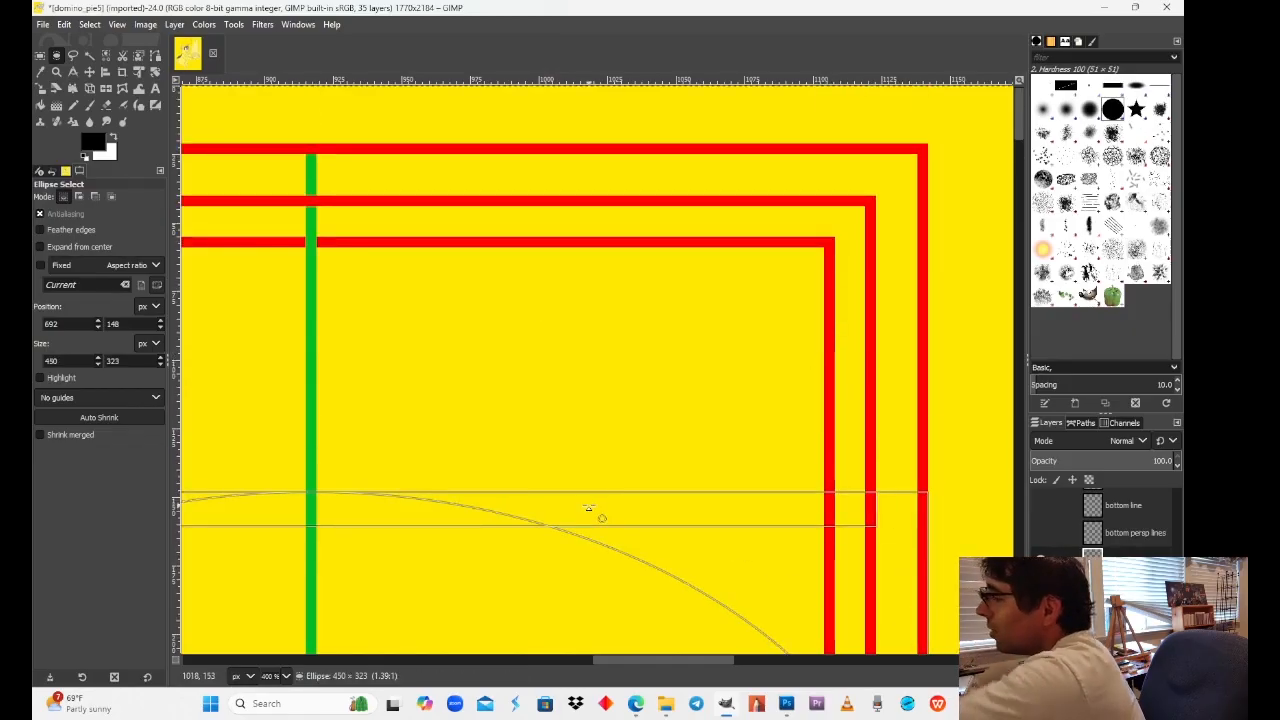
drag(588, 508, 617, 159)
drag(385, 310, 740, 283)
drag(246, 335, 571, 215)
scroll(614, 306, down, 5)
drag(644, 310, 380, 352)
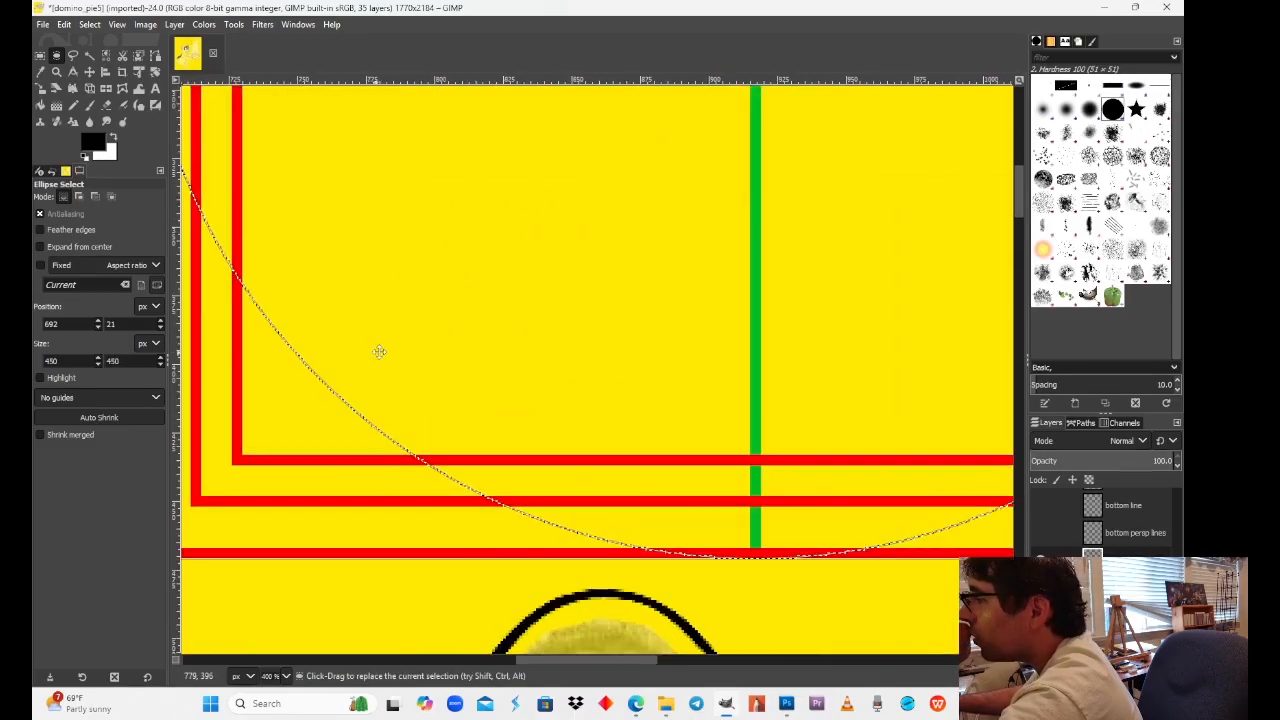
drag(506, 304, 583, 353)
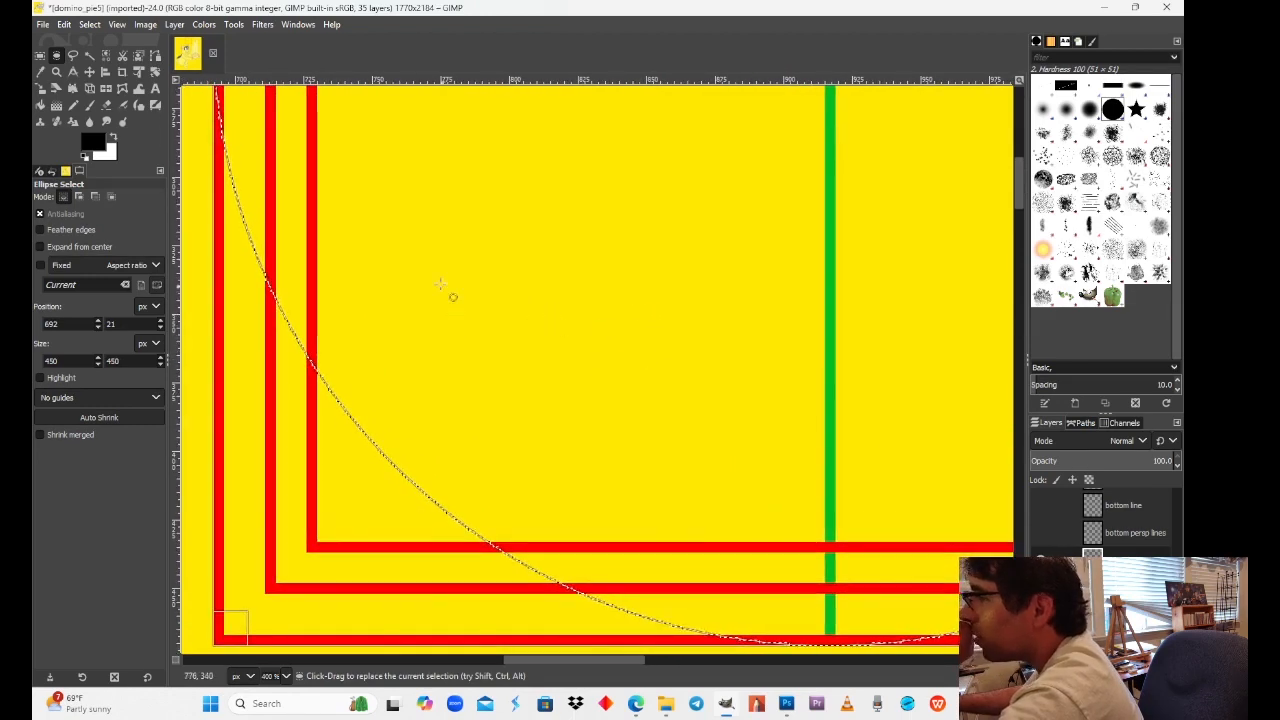
Step: Fill the circular selection with black on the pie circle1 layer
click(41, 105)
scroll(463, 222, up, 10)
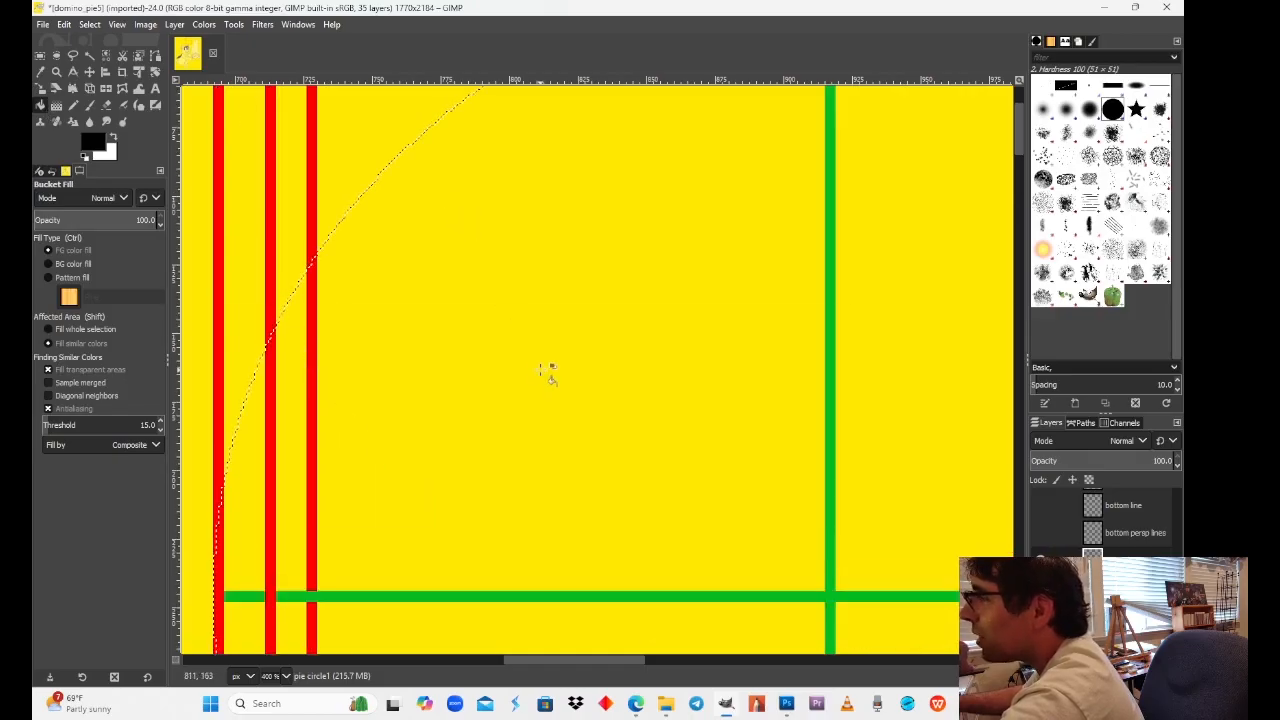
click(542, 369)
Step: Reactivate the circular selection and pull its upper and left edges inward by 5 px, reaching 445 by 445 px
click(41, 55)
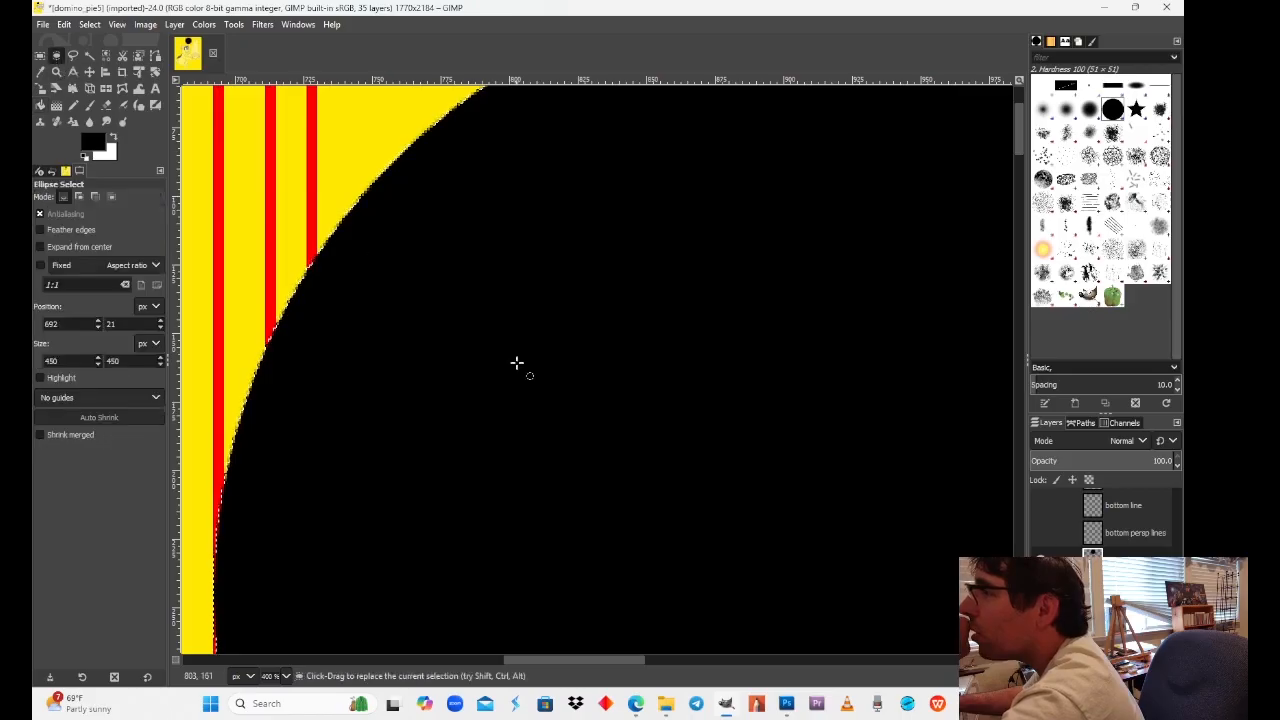
click(521, 362)
drag(735, 357, 533, 552)
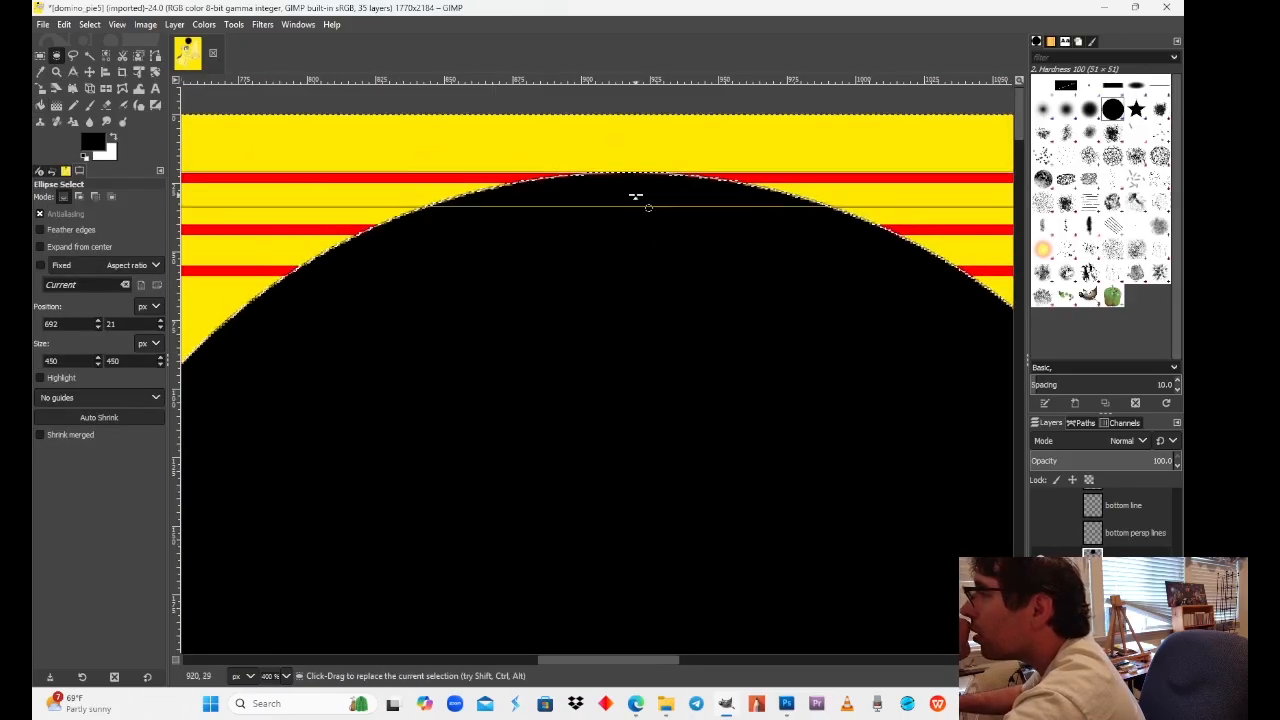
drag(635, 196, 634, 209)
scroll(651, 272, down, 6)
scroll(651, 272, left, 4)
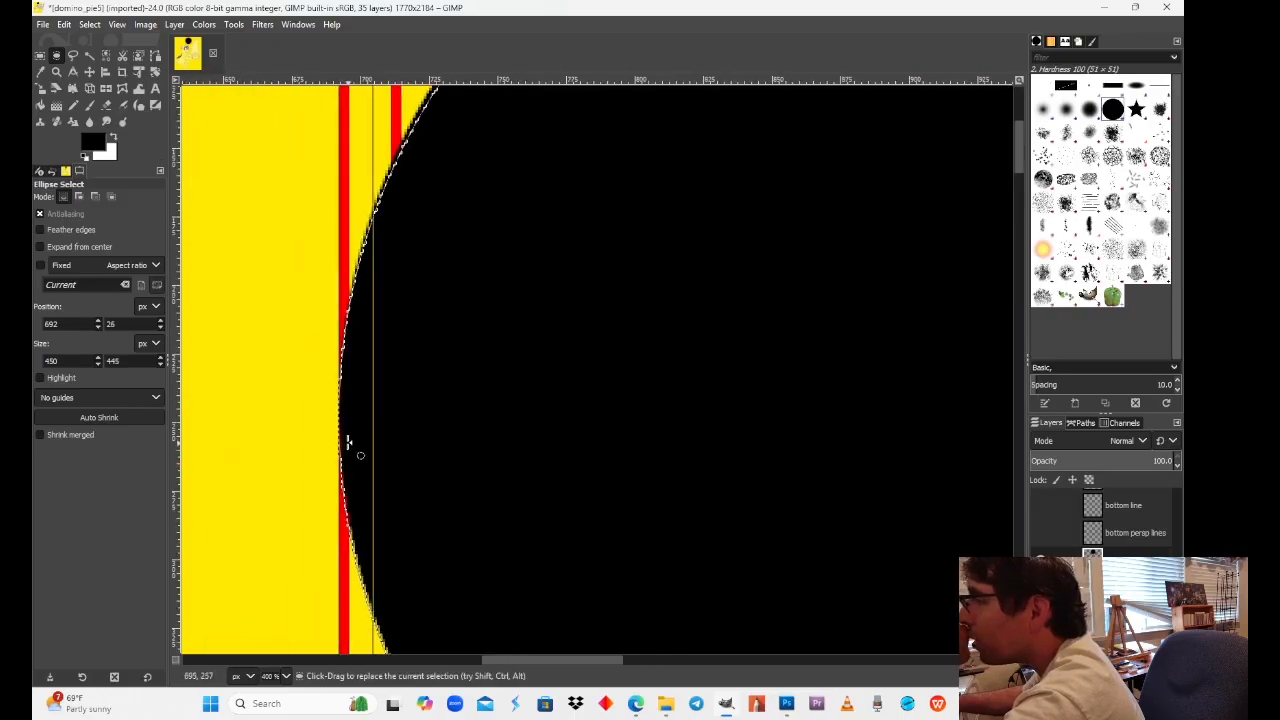
drag(348, 441, 367, 442)
Step: Pull the selection's lower and right edges inward to reach 440 by 440 px, and delete the black inside it
scroll(799, 528, down, 5)
drag(799, 528, 361, 435)
drag(547, 486, 546, 471)
drag(688, 341, 526, 449)
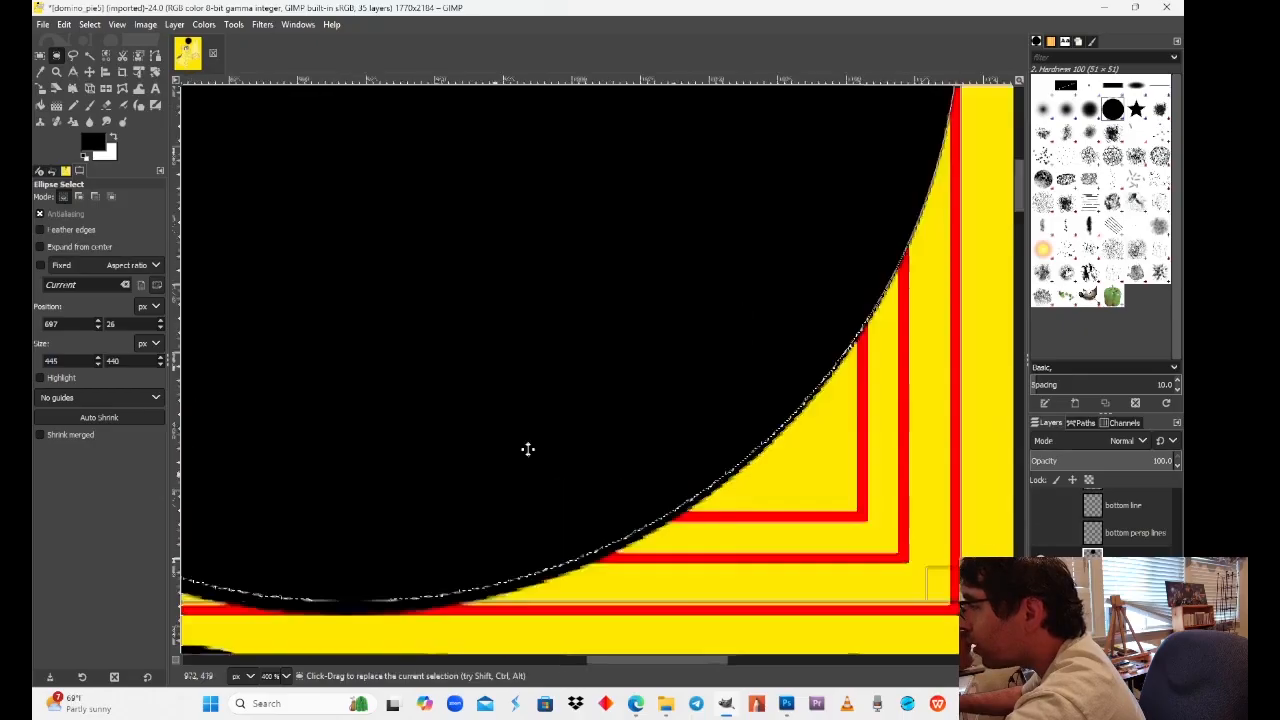
drag(889, 192, 611, 480)
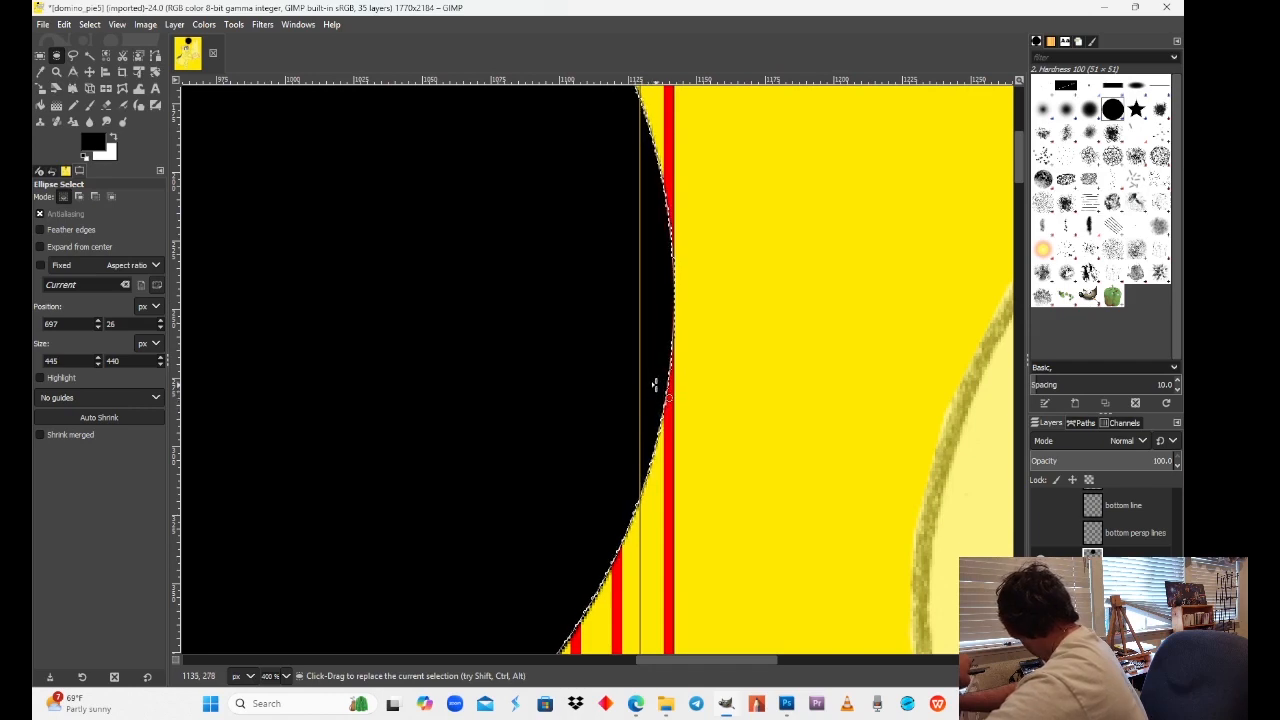
drag(657, 371, 642, 325)
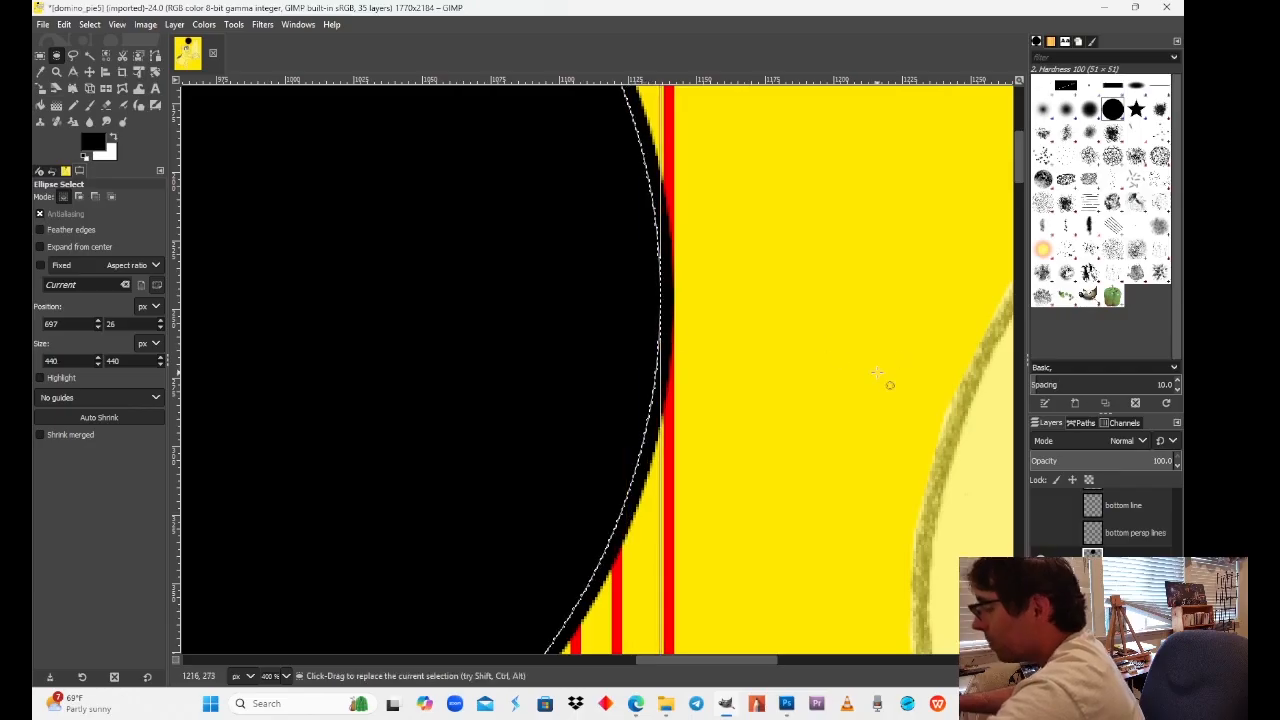
key(Delete)
Step: Move the selection's upper and left edges to the middle red square, making the circle 422 by 422 px
scroll(957, 471, up, 8)
scroll(957, 471, left, 3)
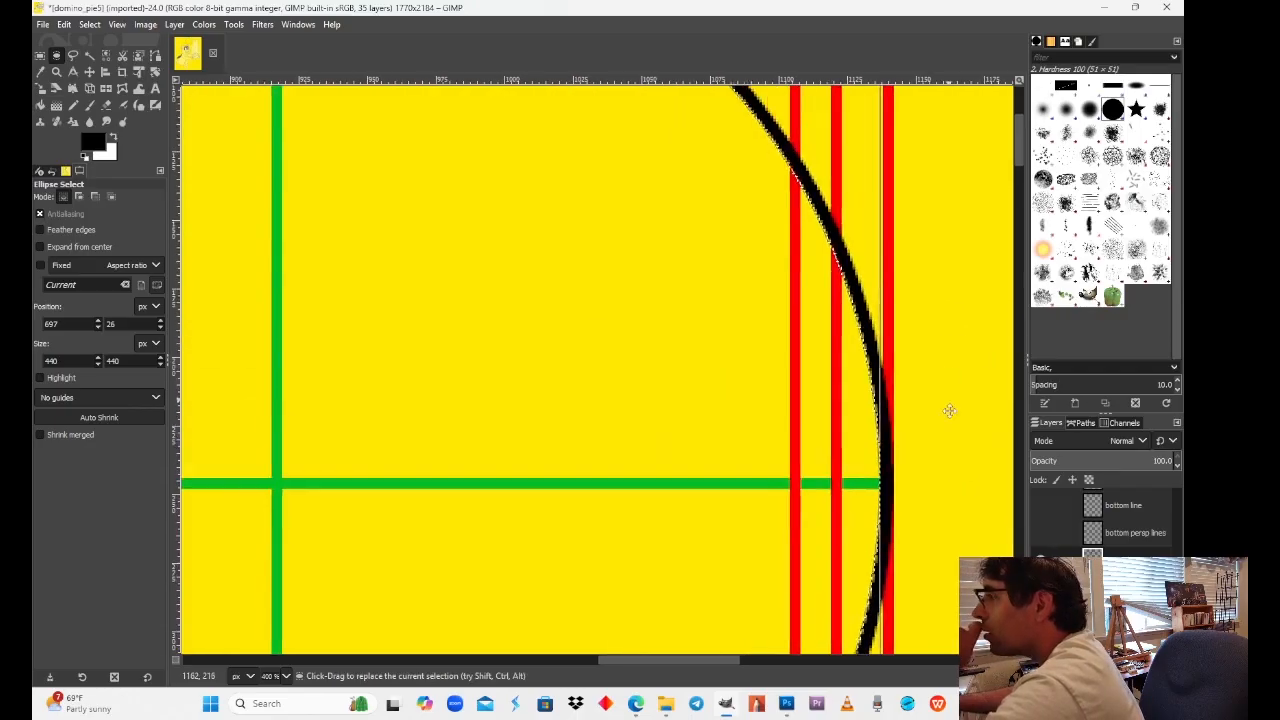
scroll(620, 280, up, 1)
scroll(610, 272, left, 3)
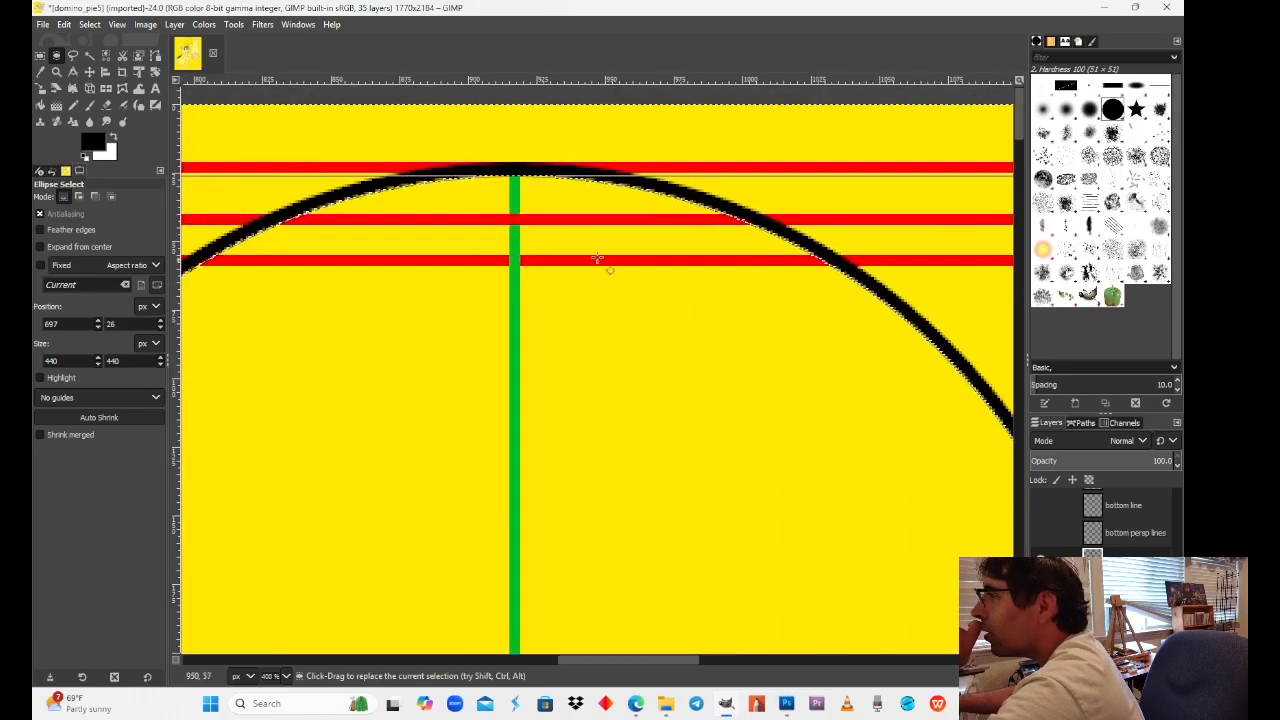
drag(543, 199, 545, 248)
scroll(572, 326, left, 6)
scroll(572, 326, down, 5)
scroll(514, 277, down, 4)
scroll(514, 277, left, 1)
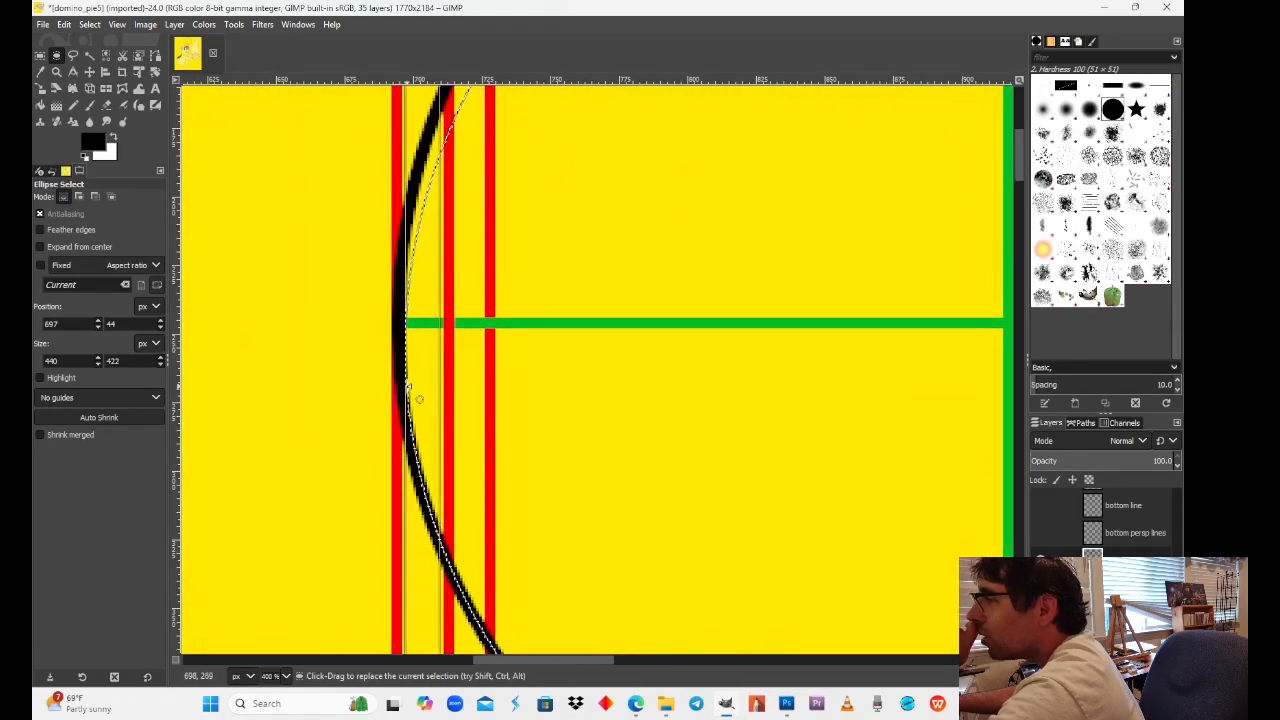
drag(410, 388, 463, 399)
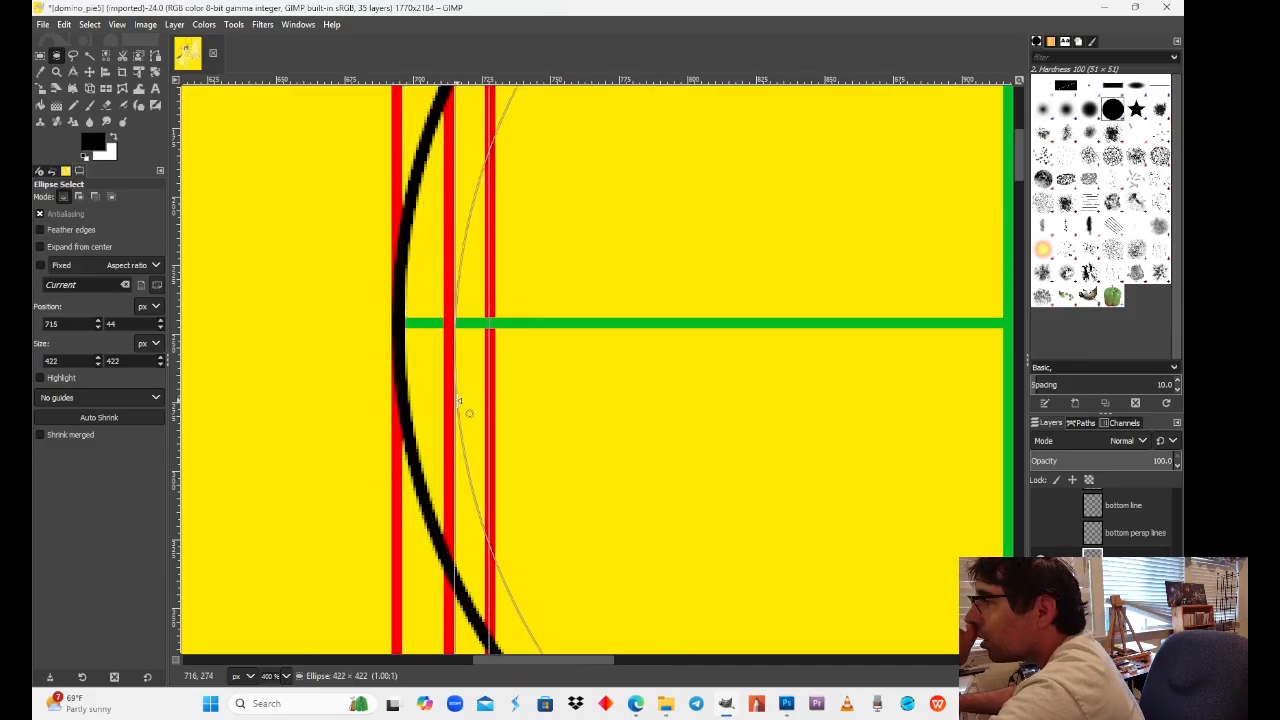
Step: Move the selection's lower and right edges to the middle red square, giving a 404 by 404 px circle
scroll(718, 436, down, 5)
scroll(718, 436, right, 8)
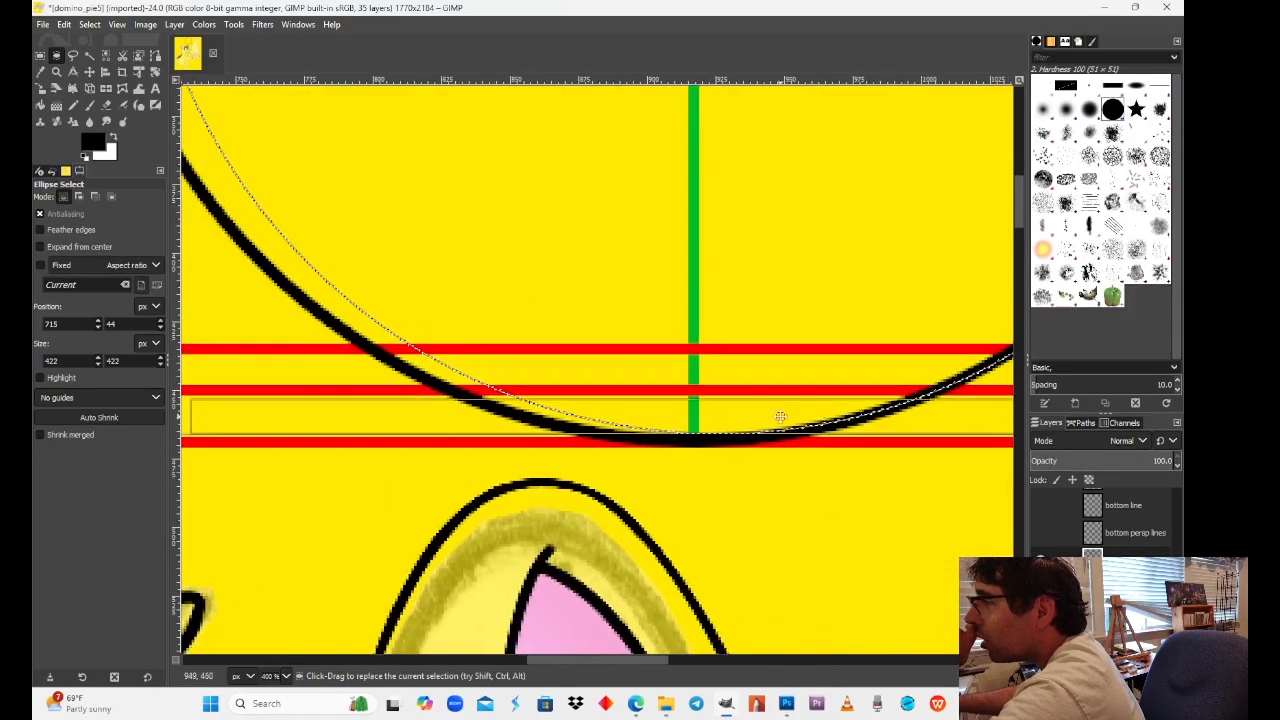
drag(615, 407, 615, 407)
drag(1000, 114, 849, 436)
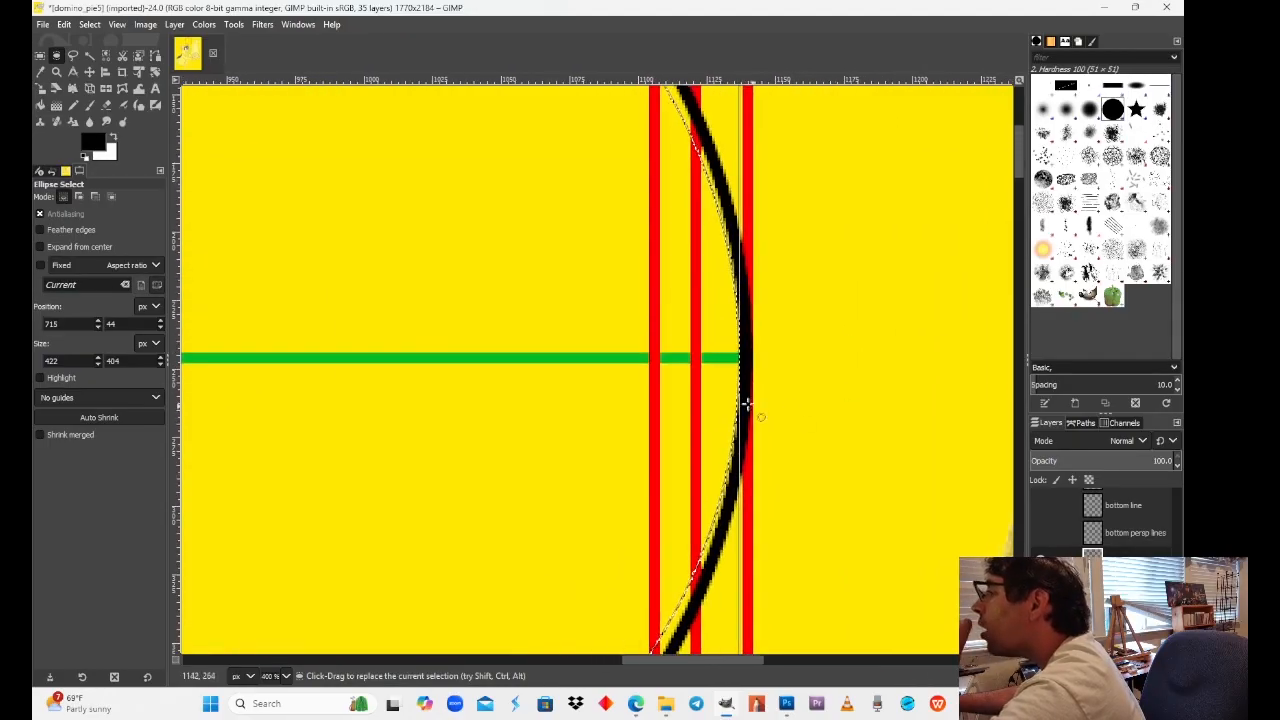
drag(730, 401, 677, 415)
scroll(503, 376, up, 10)
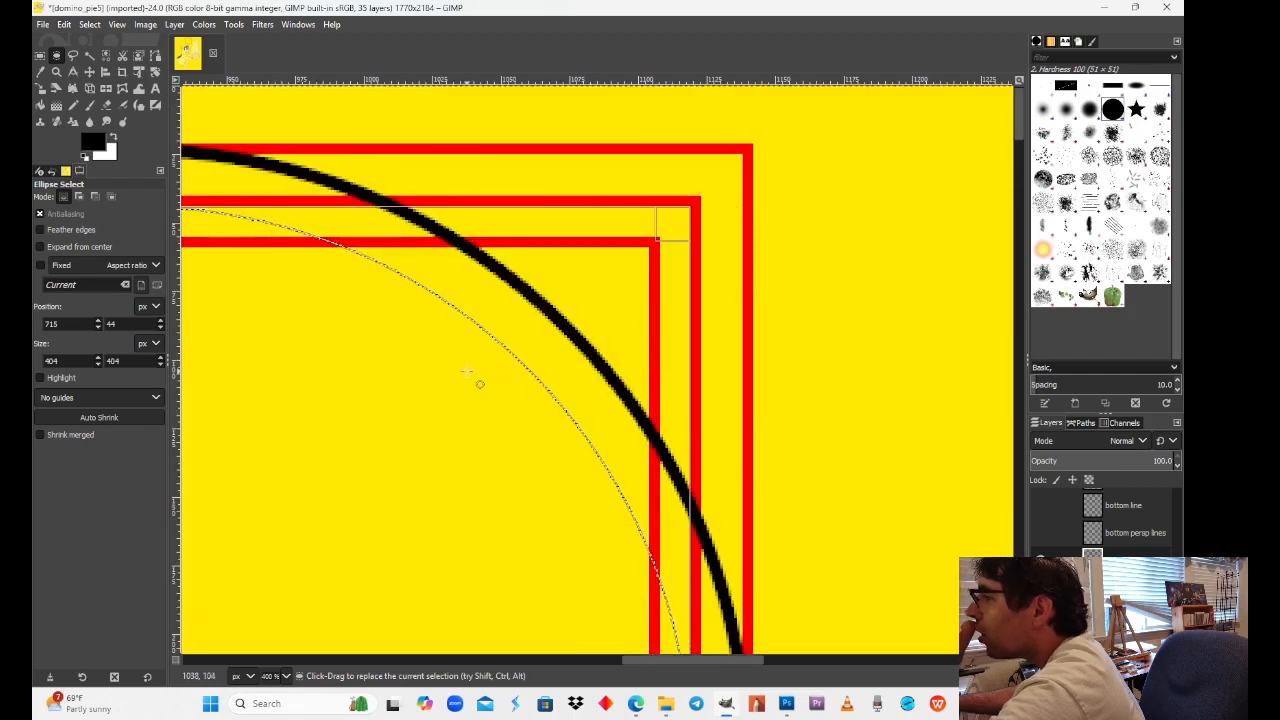
drag(392, 401, 822, 371)
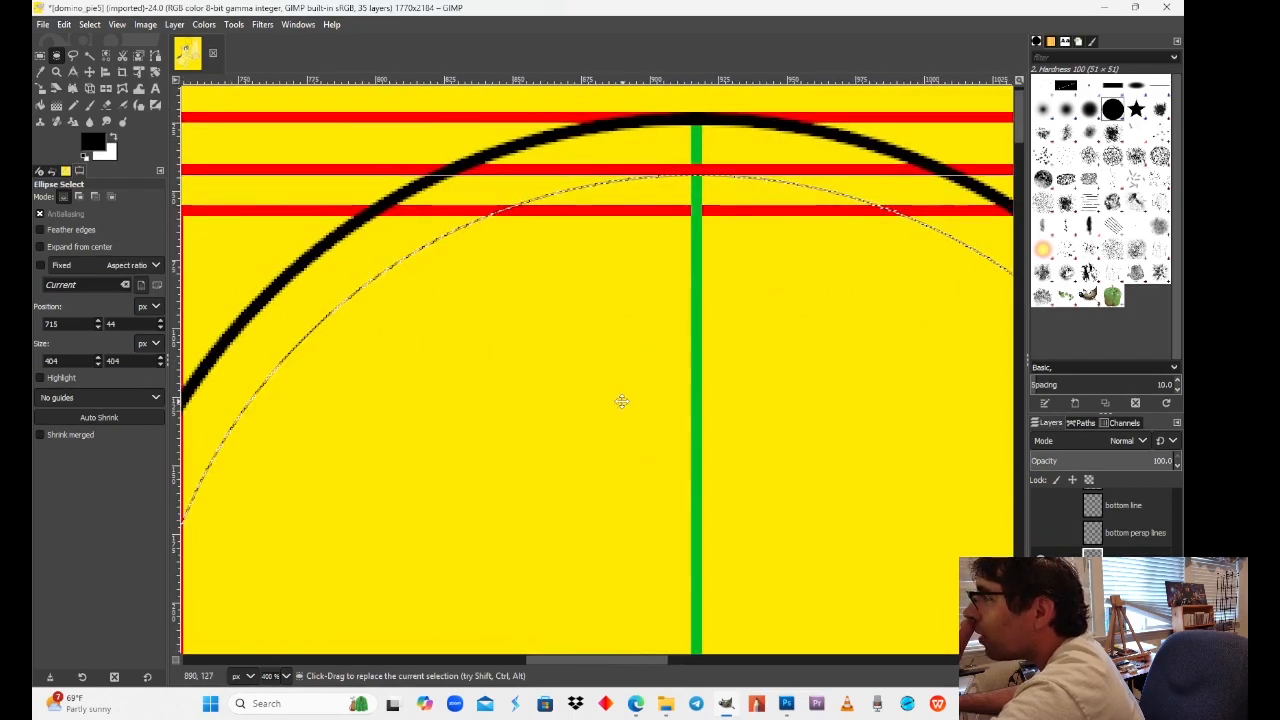
click(286, 677)
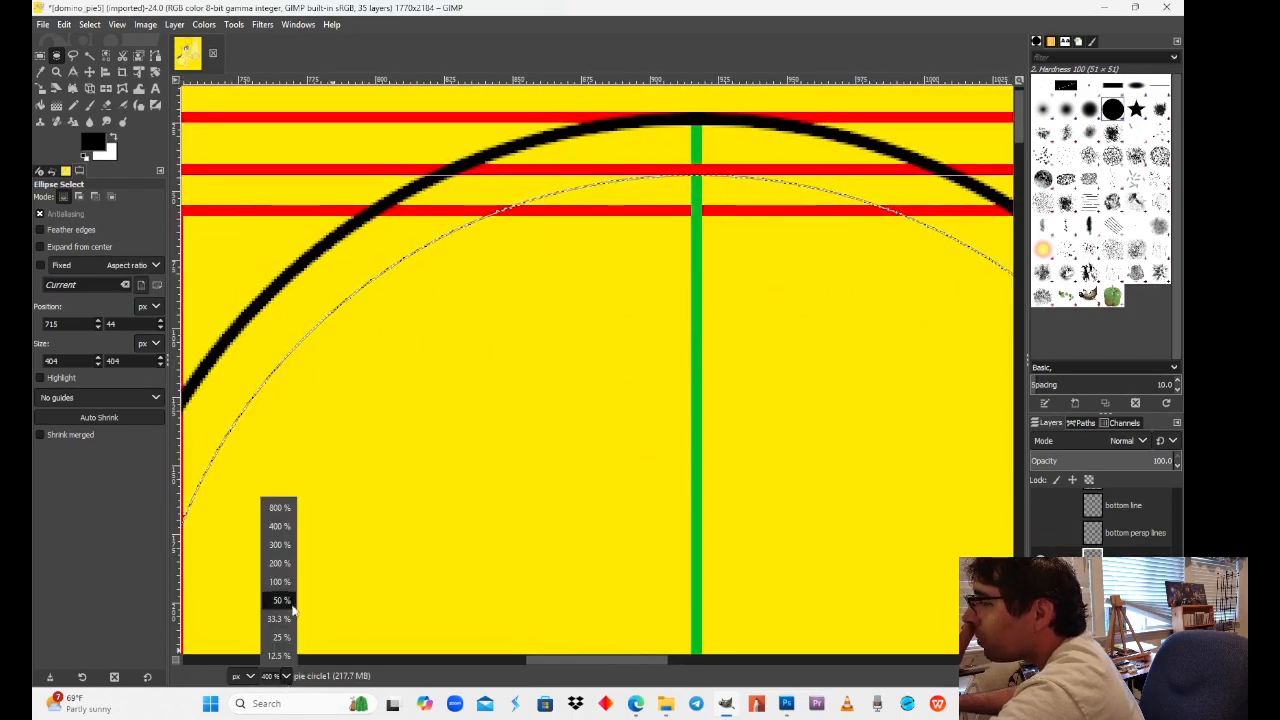
click(280, 590)
drag(808, 421, 770, 399)
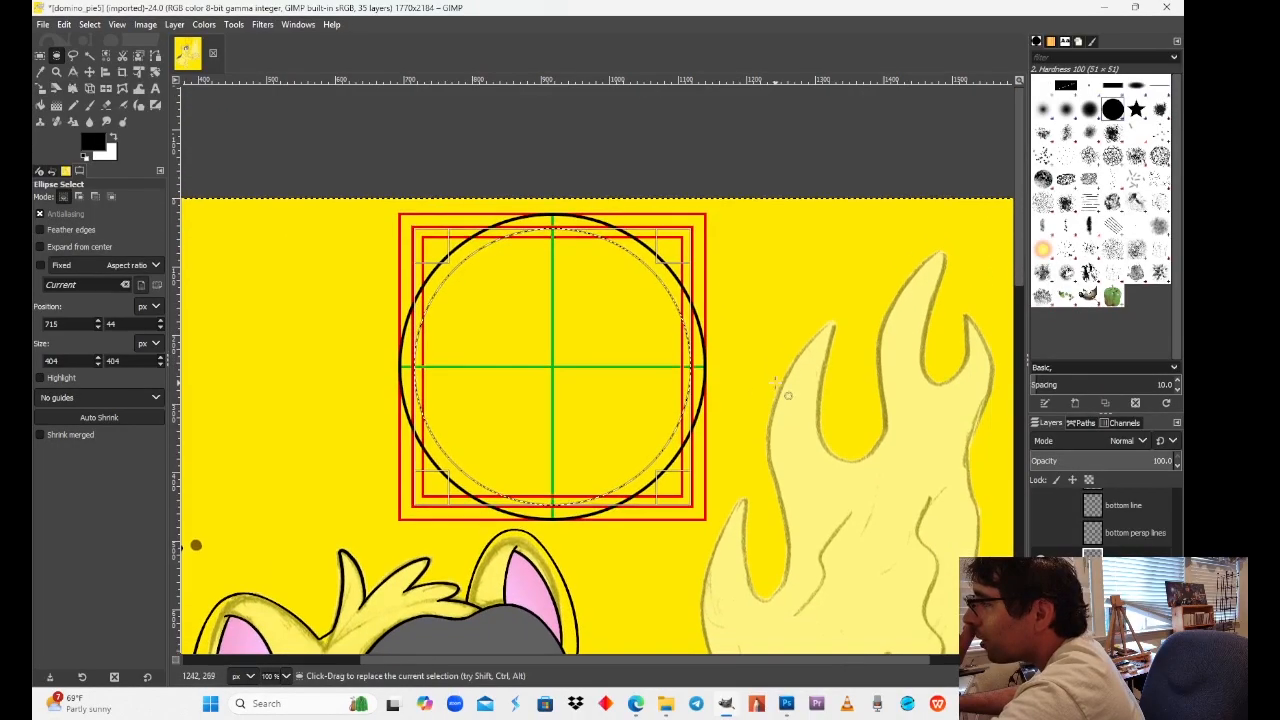
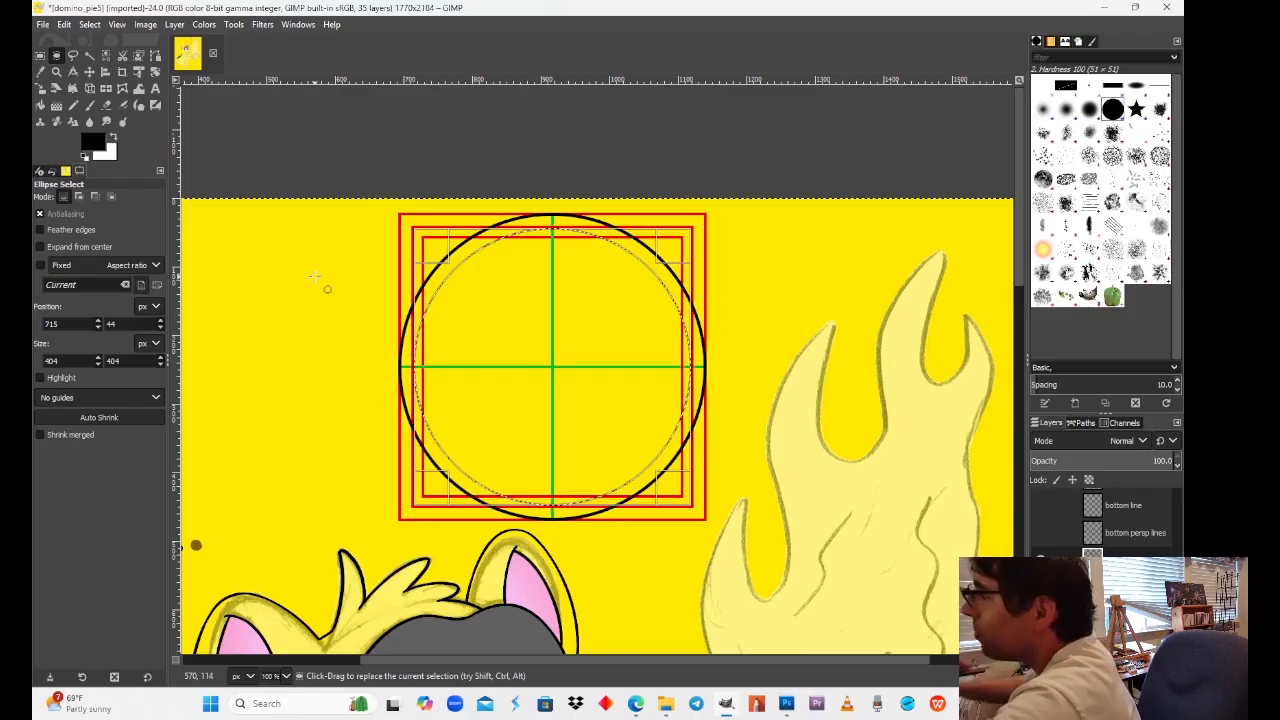
Step: Fill the circular selection with black, and pull its upper and left edges inward by 5 px to reach 399 by 399 px
click(57, 121)
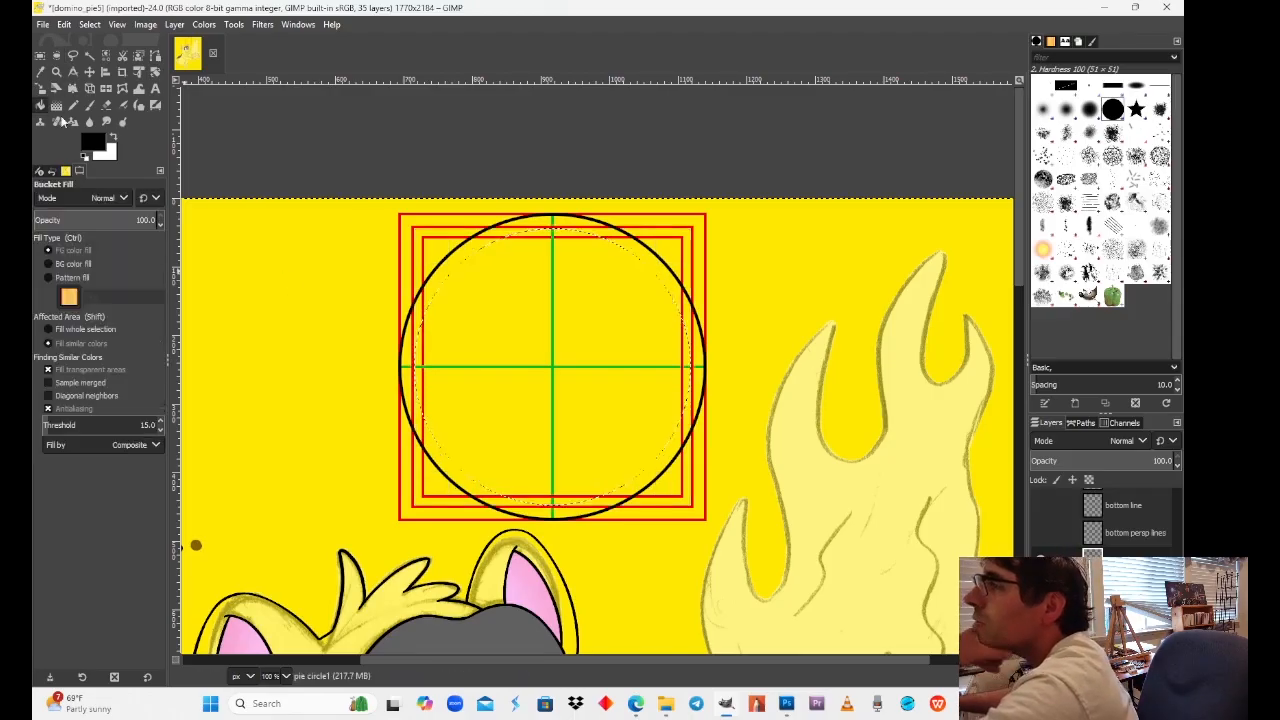
click(569, 290)
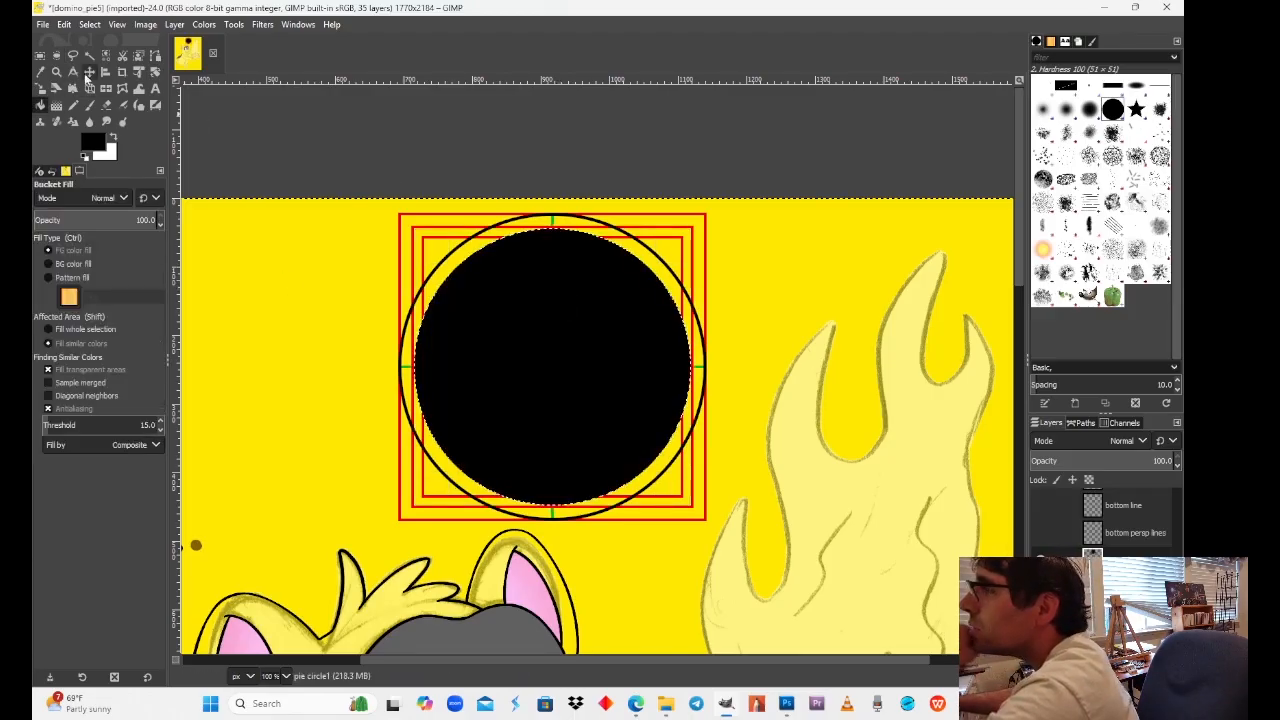
click(56, 55)
click(270, 676)
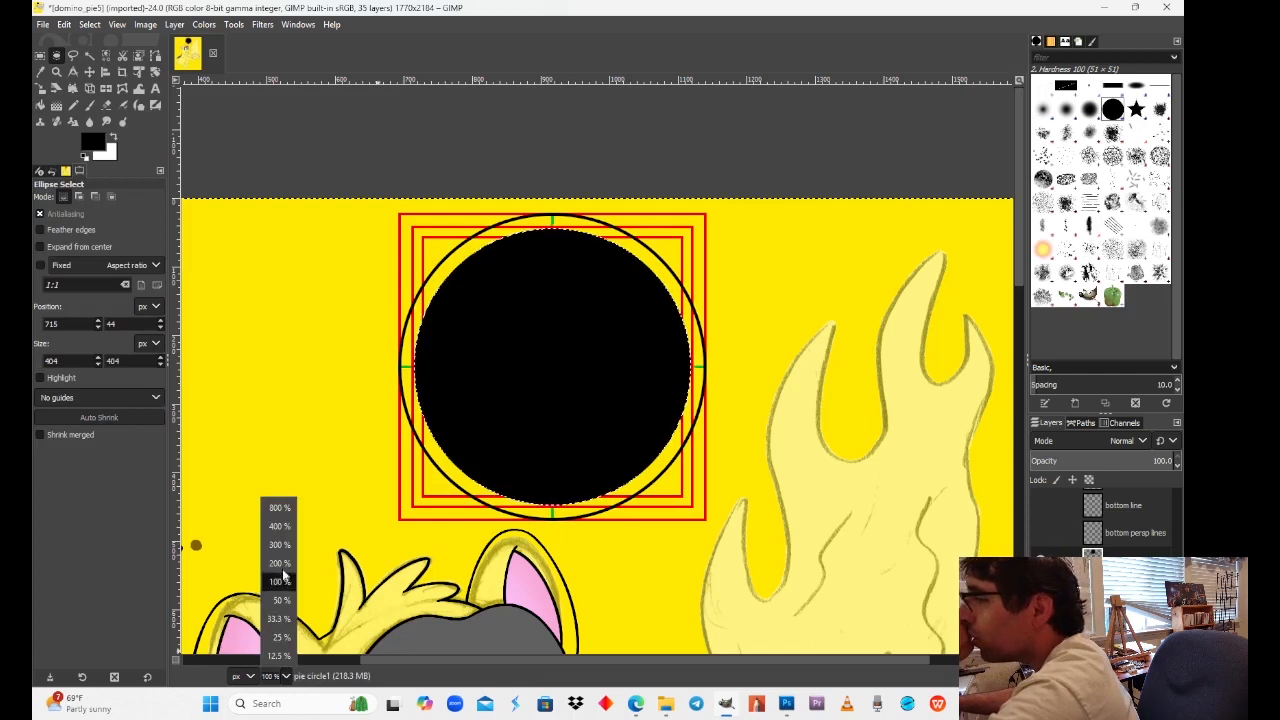
click(278, 531)
drag(621, 405, 826, 462)
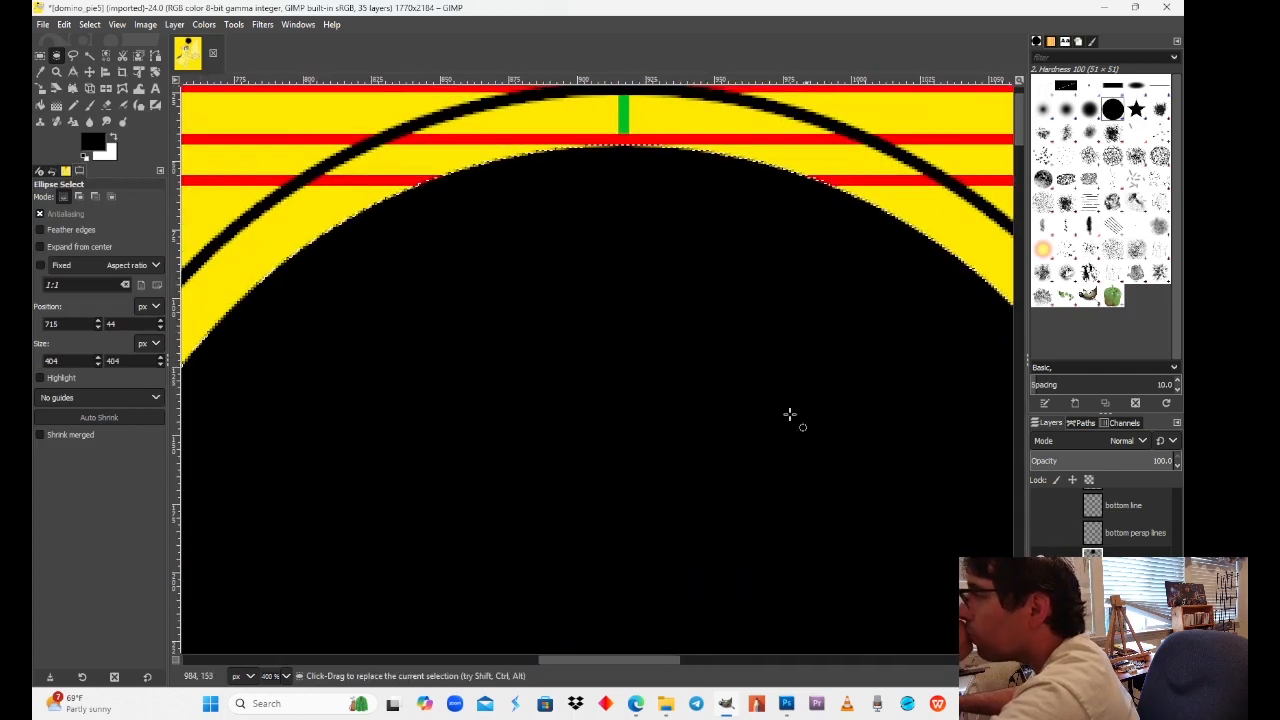
click(657, 219)
drag(640, 166, 638, 178)
drag(474, 371, 670, 227)
drag(498, 387, 657, 243)
drag(541, 454, 549, 351)
drag(451, 342, 462, 342)
Step: Pull the selection's right and lower edges inward by 5 px to reach 394 by 394 px
scroll(621, 355, right, 10)
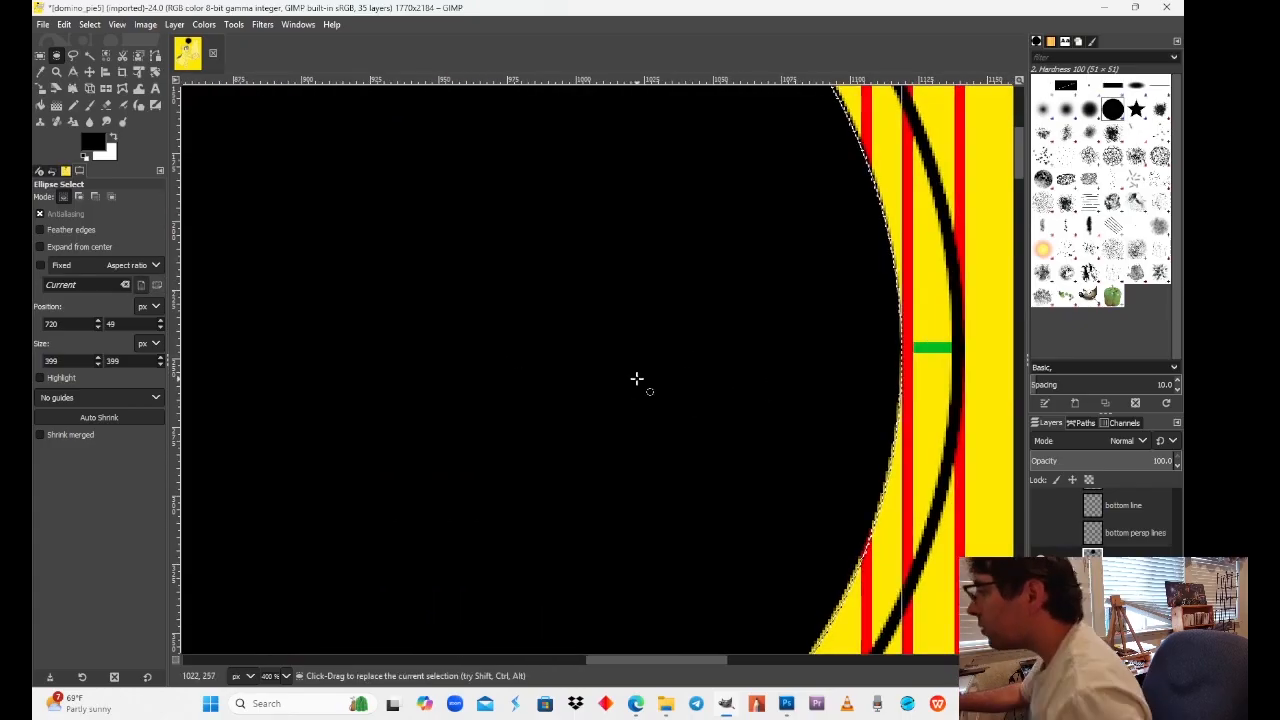
drag(880, 371, 859, 376)
scroll(787, 382, down, 10)
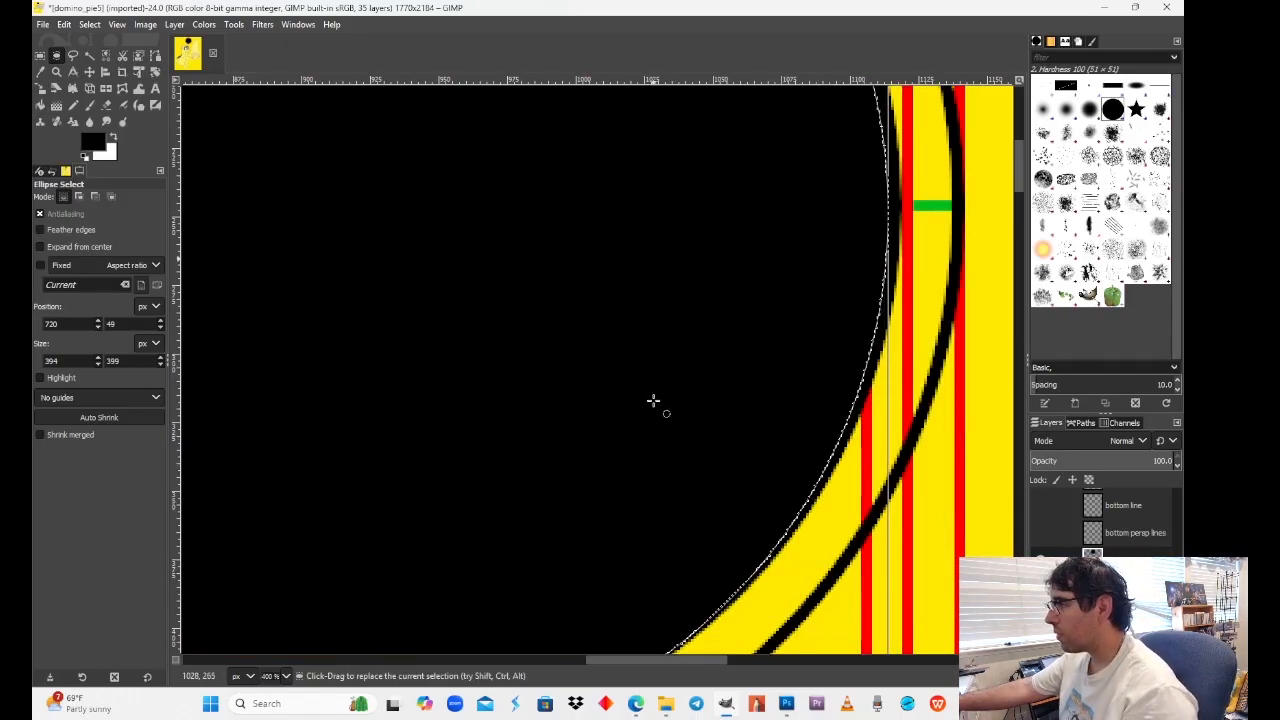
scroll(629, 414, left, 5)
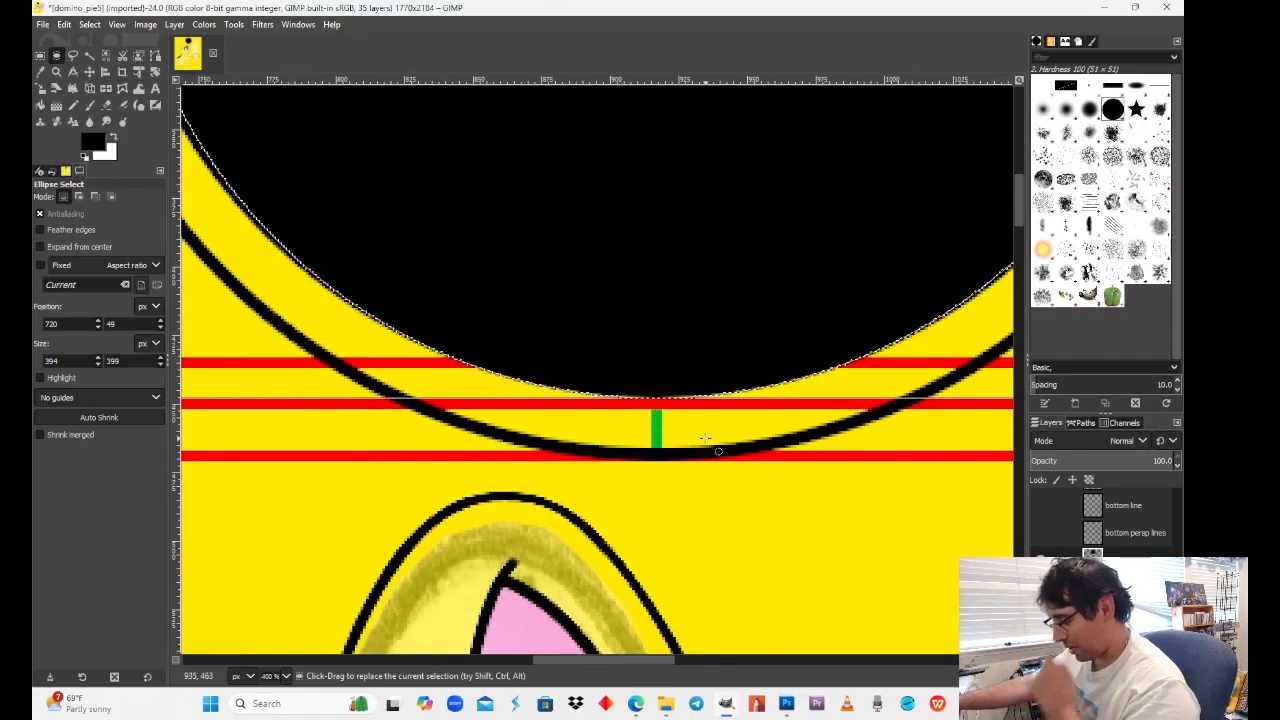
drag(678, 380, 683, 368)
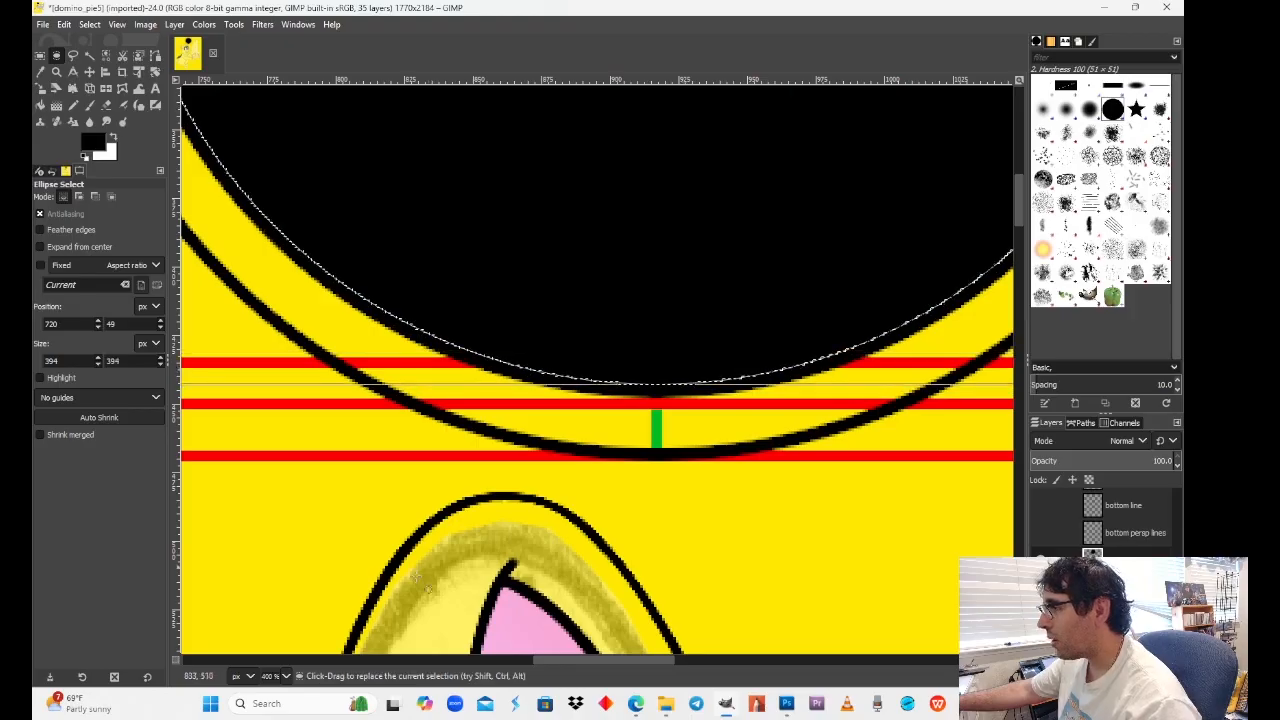
Step: Delete the black inside the 394 px circular selection to leave a second ring, and clear the selection
click(285, 676)
click(280, 564)
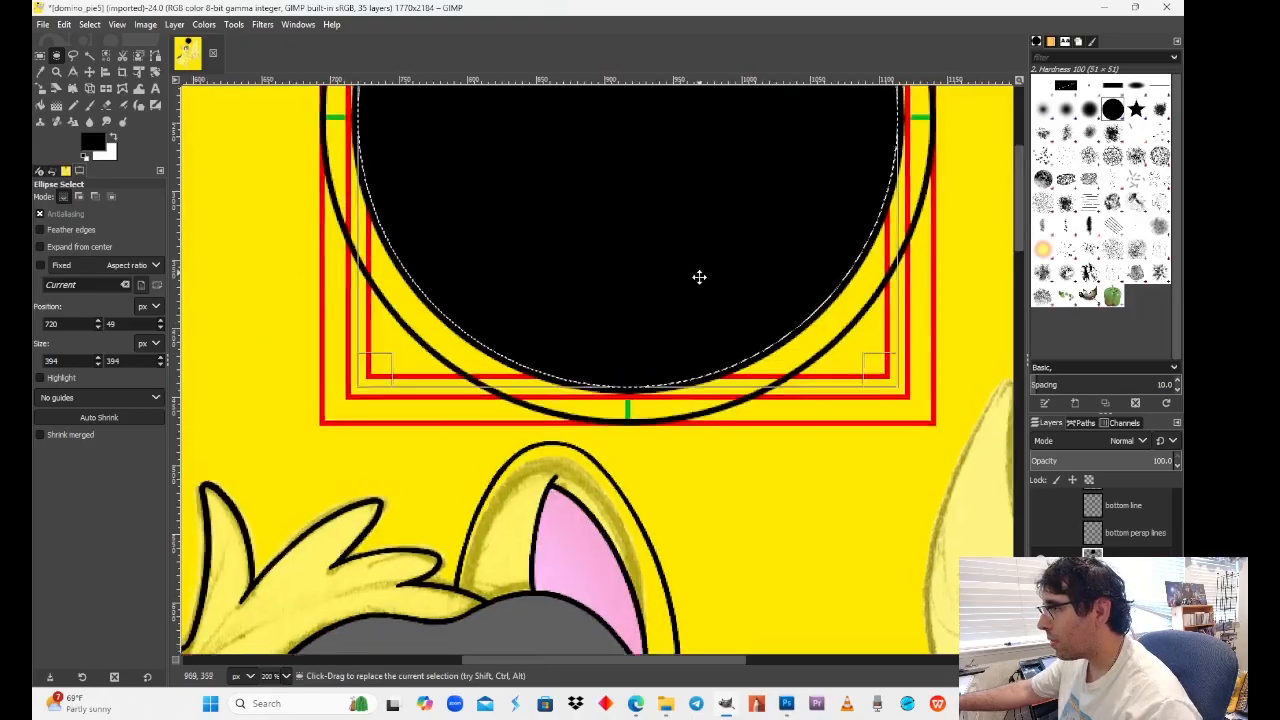
scroll(680, 330, up, 5)
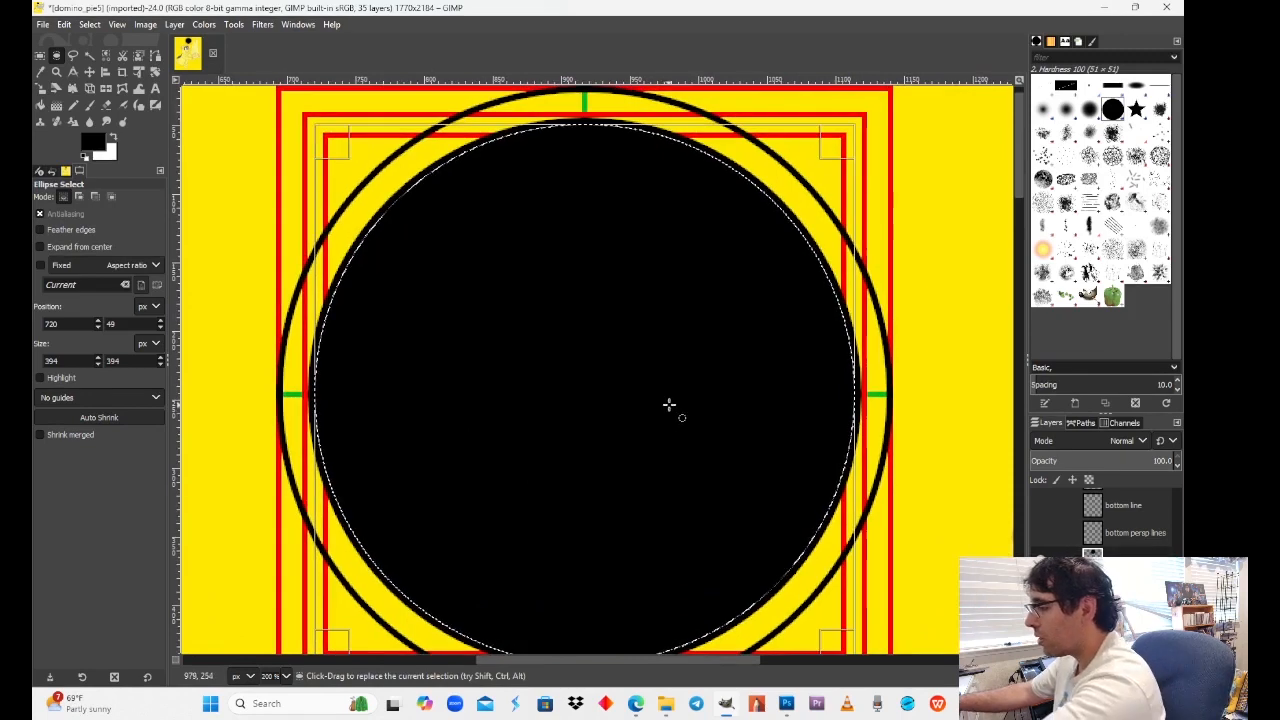
key(Delete)
click(215, 219)
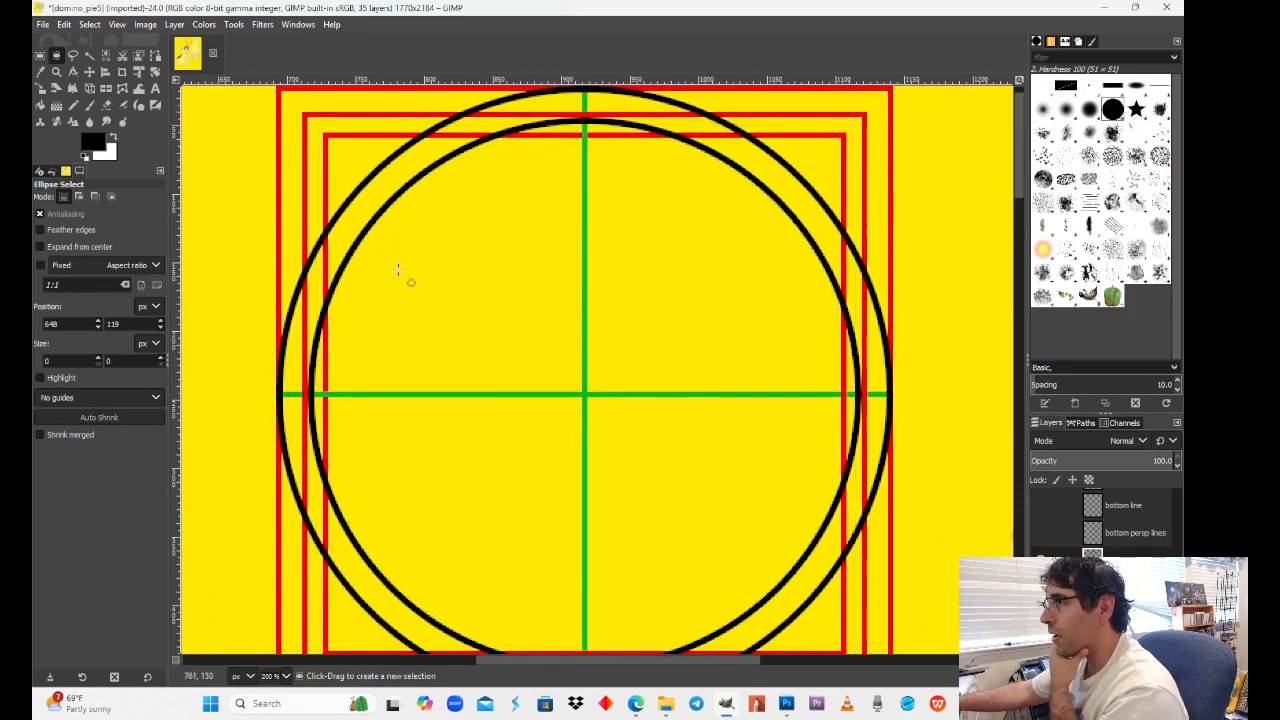
Step: Select the two rings from the pie circle1 layer's alpha, crop the layer to that selection, and clear it
scroll(629, 297, down, 3)
scroll(678, 268, up, 1)
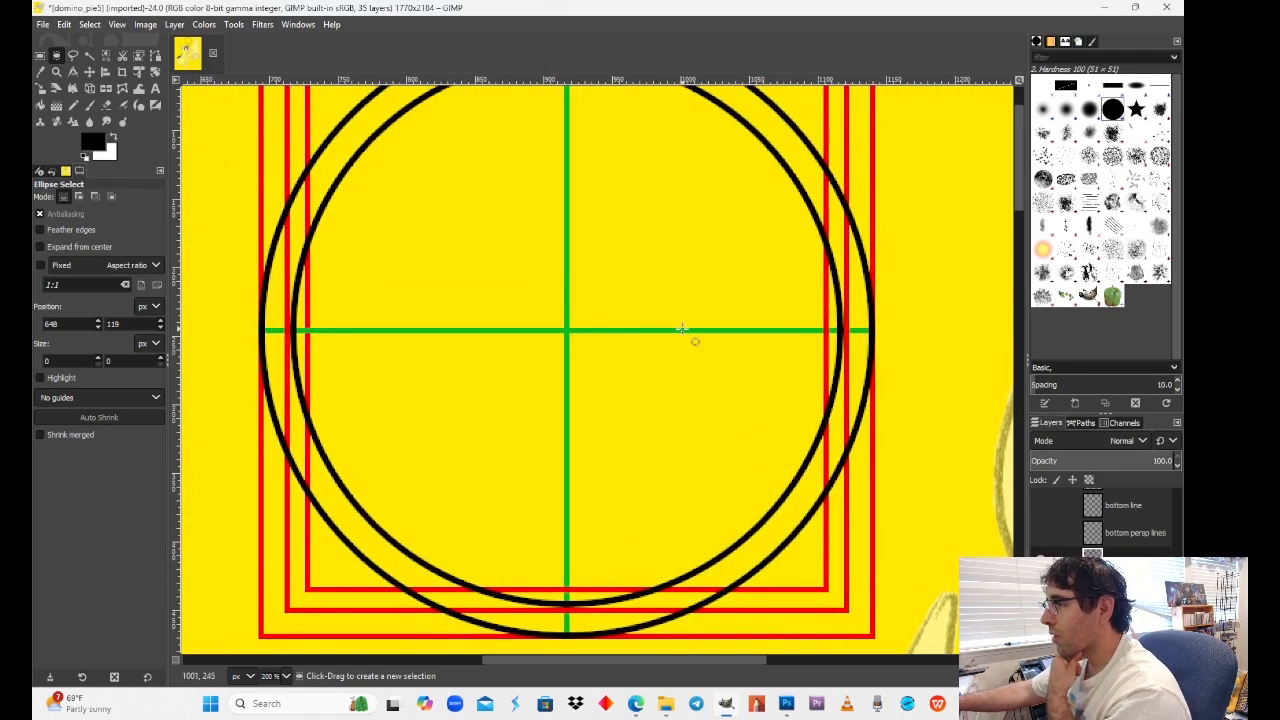
scroll(621, 343, up, 2)
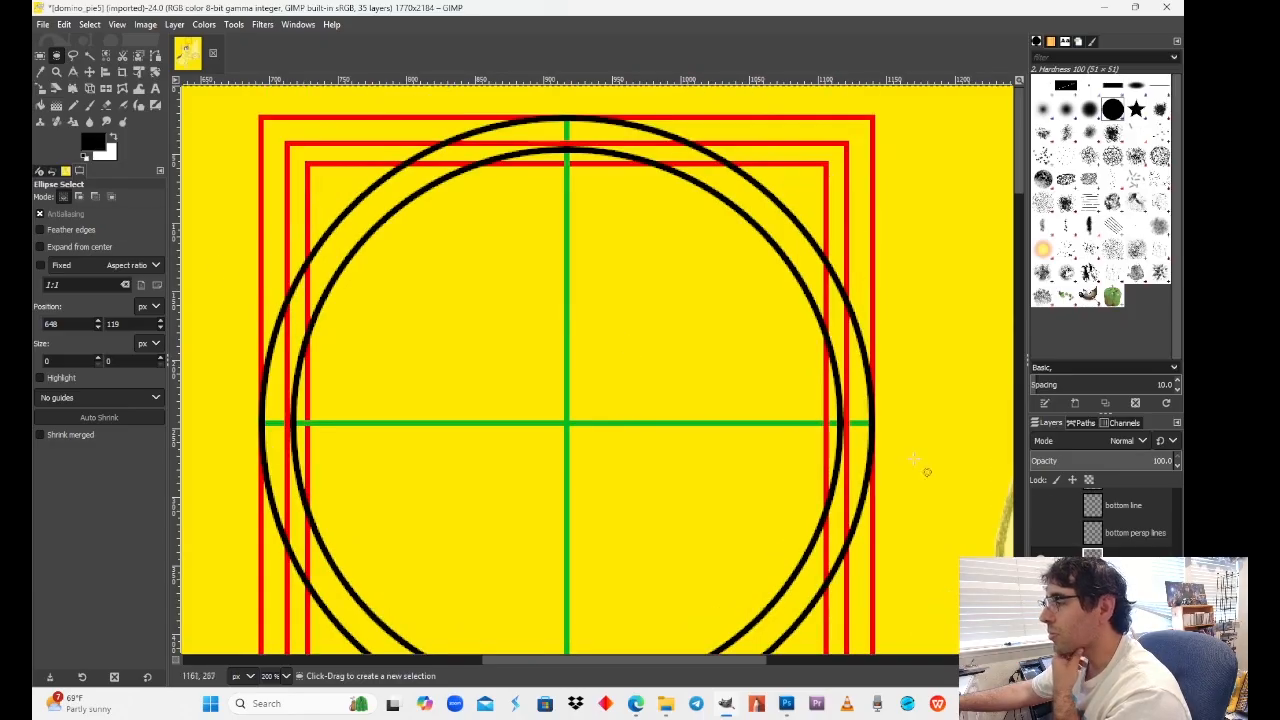
right_click(1050, 505)
click(1010, 508)
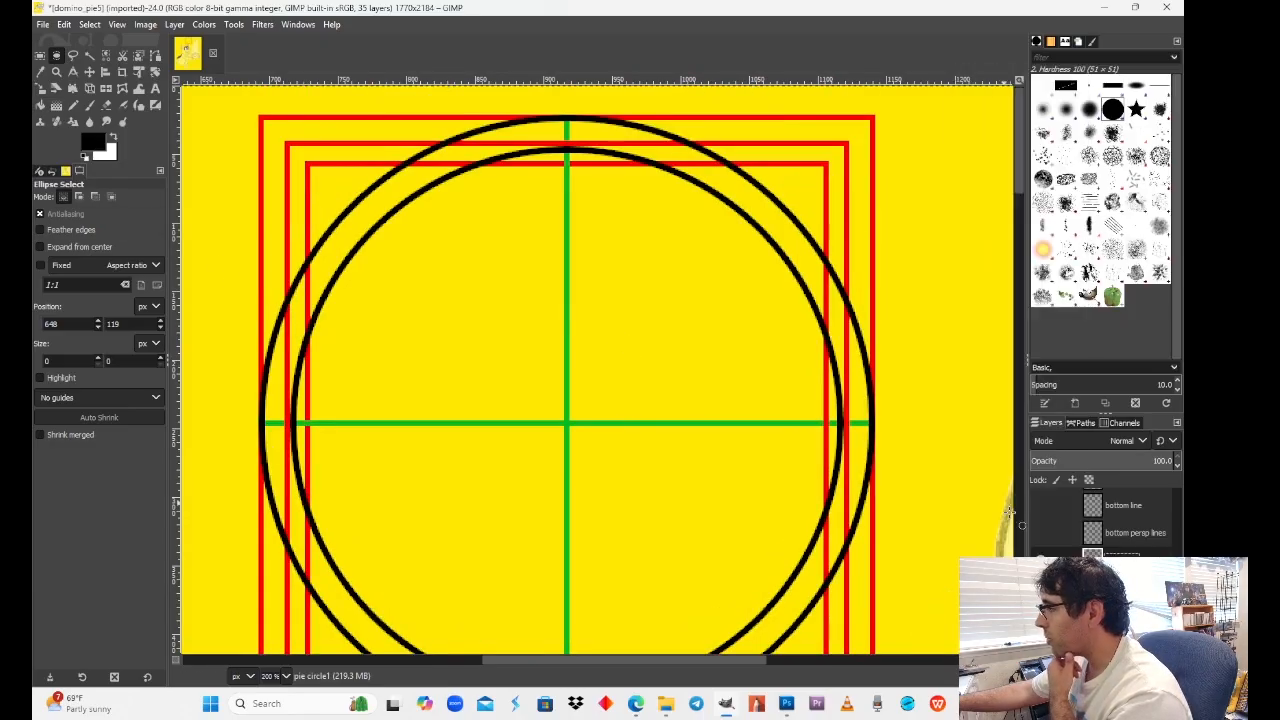
click(174, 24)
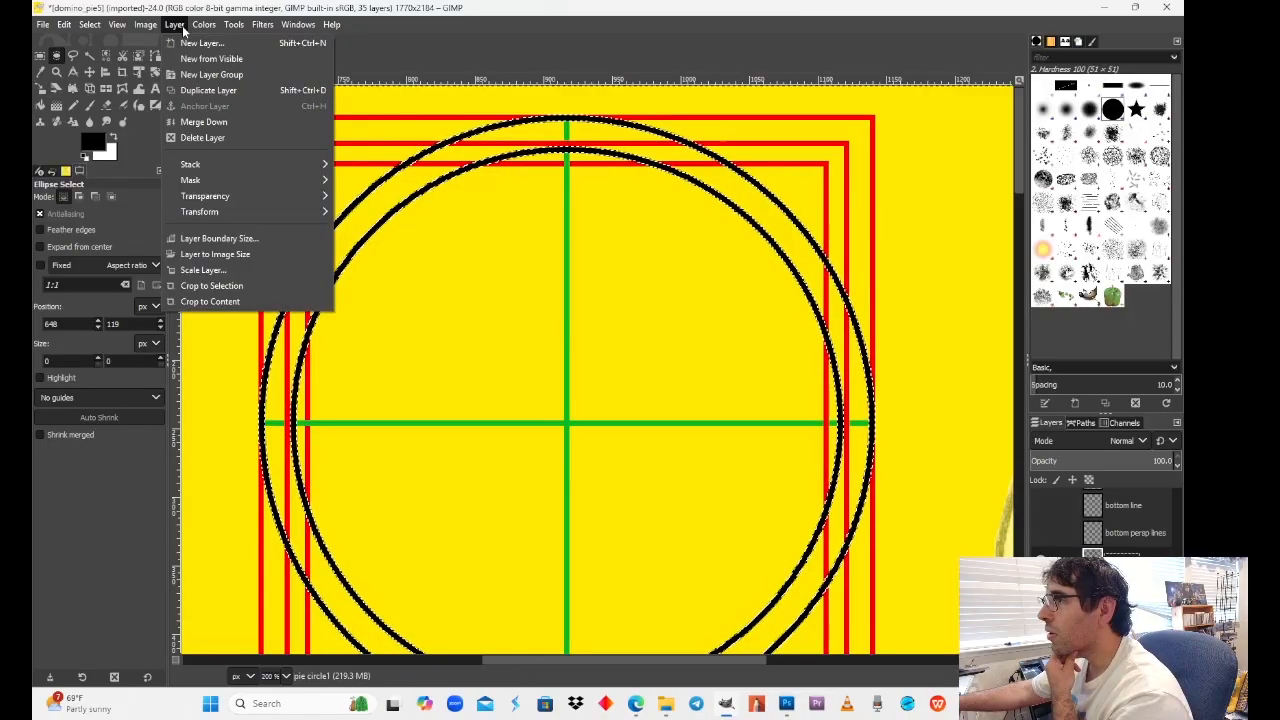
click(238, 286)
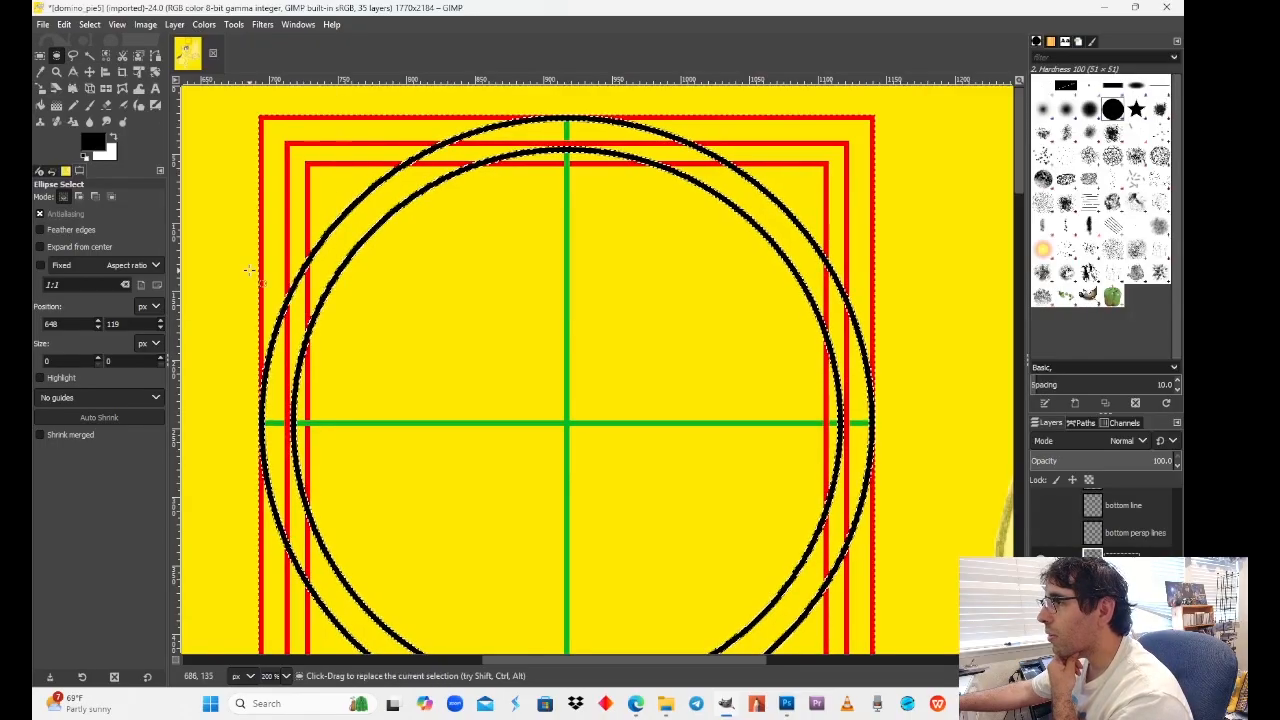
key(r)
click(279, 144)
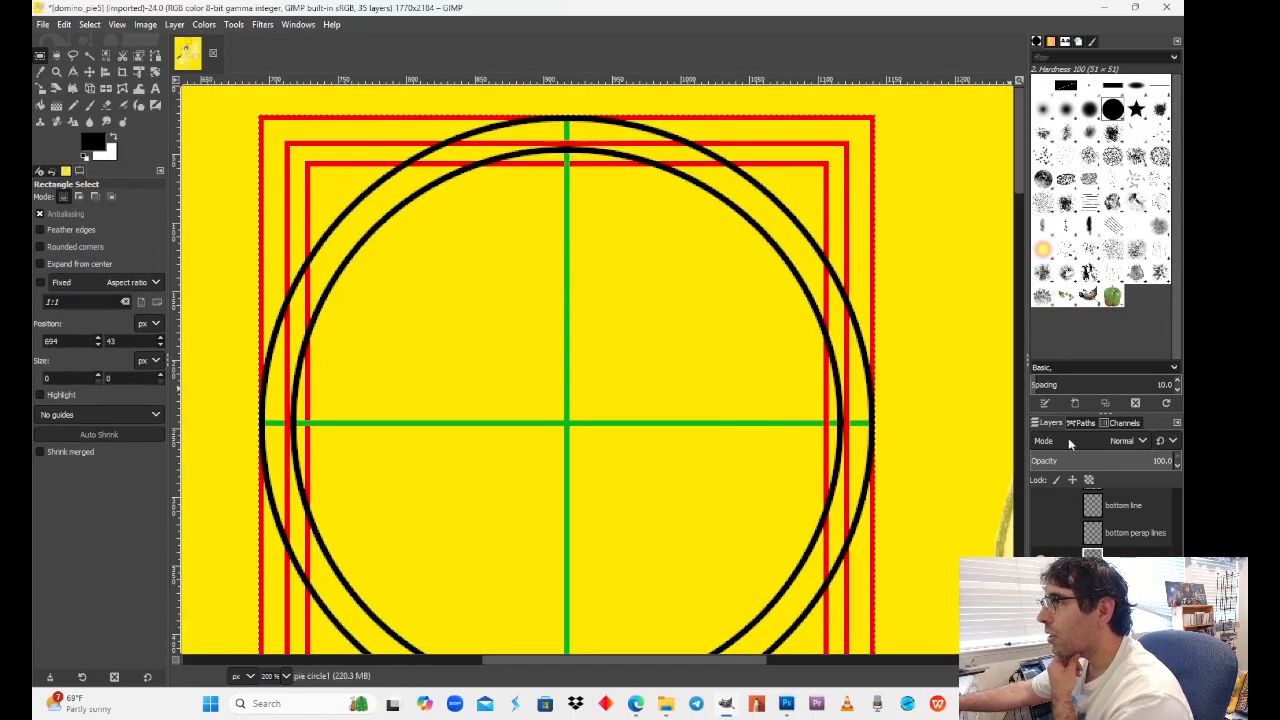
Step: Duplicate the pie circle1 layer and move the copy over the red and purple perspective pie box
key(ctrl+shift+d)
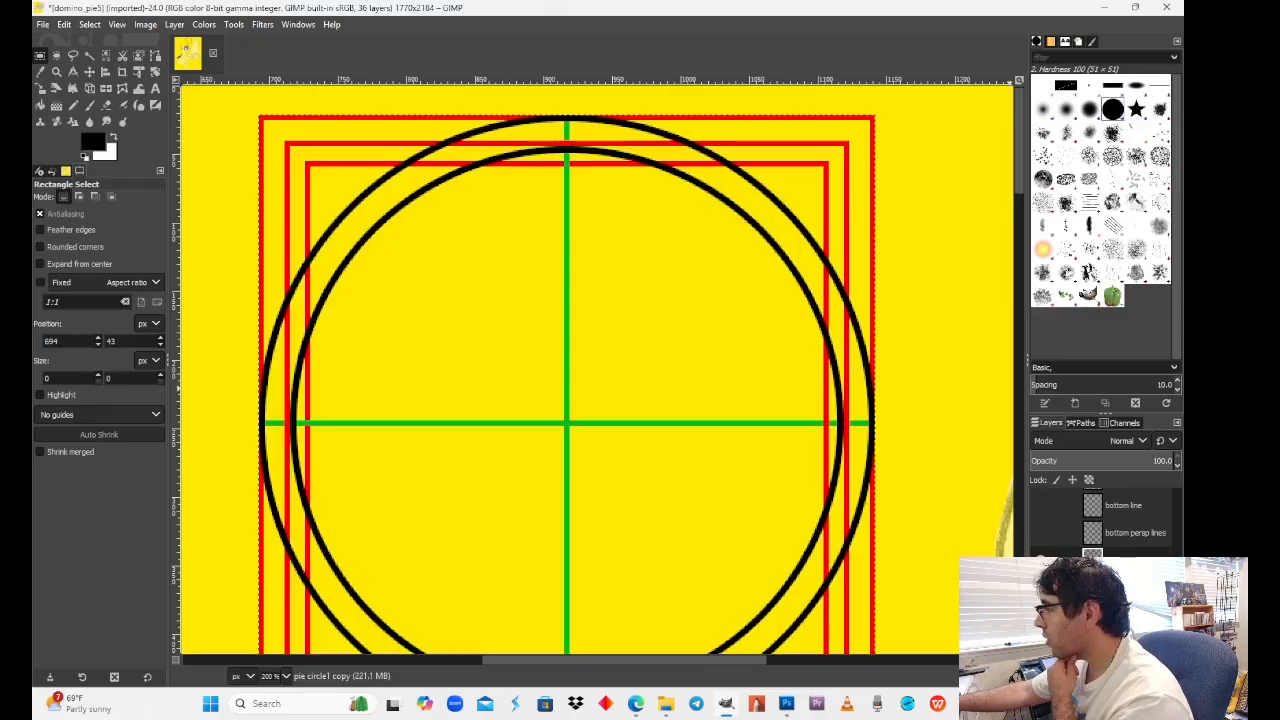
drag(674, 345, 660, 285)
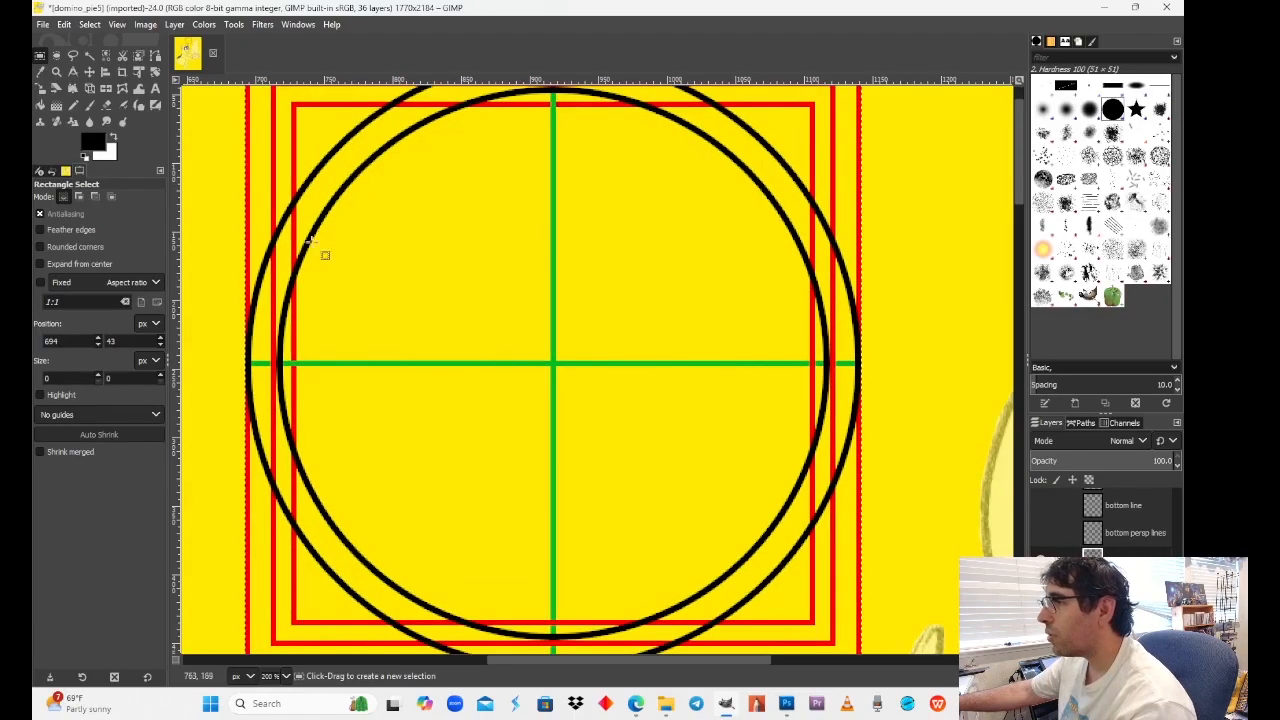
click(91, 76)
mouse_move(286, 241)
mouse_down()
mouse_move(809, 606)
mouse_move(1033, 714)
mouse_move(980, 714)
mouse_move(410, 394)
mouse_move(287, 631)
mouse_move(312, 697)
mouse_move(322, 192)
mouse_up()
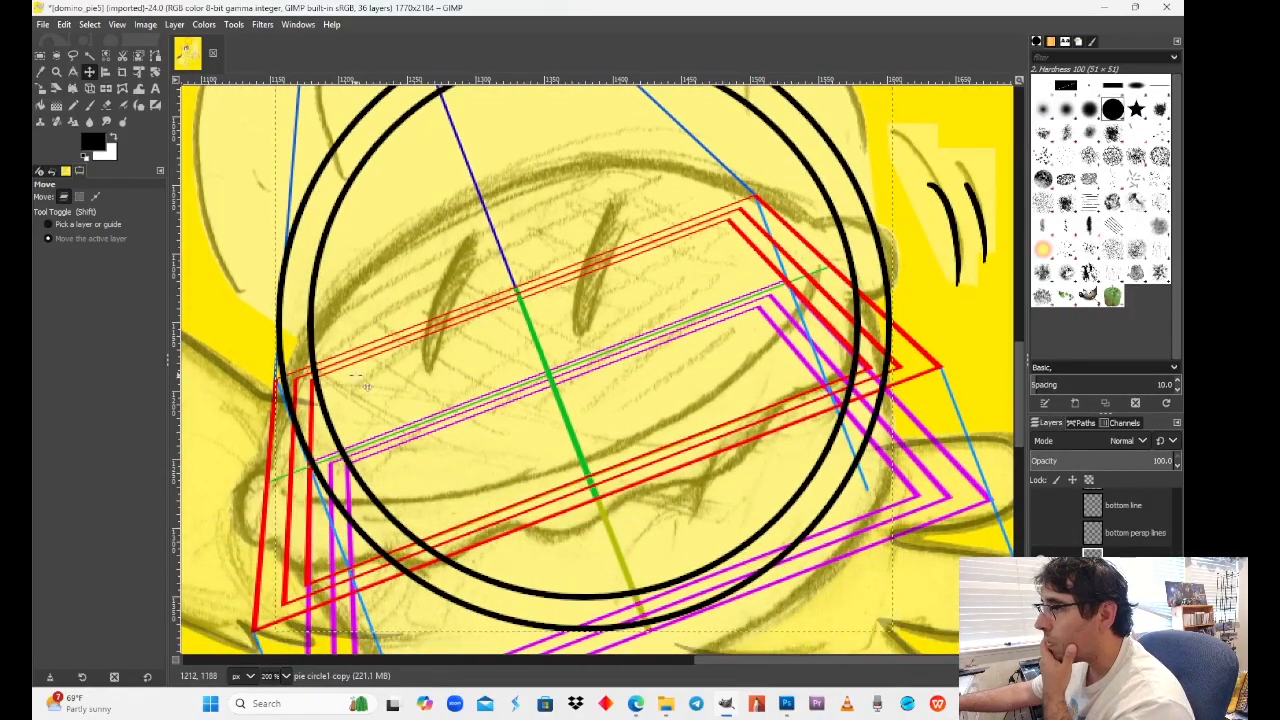
drag(393, 529, 376, 532)
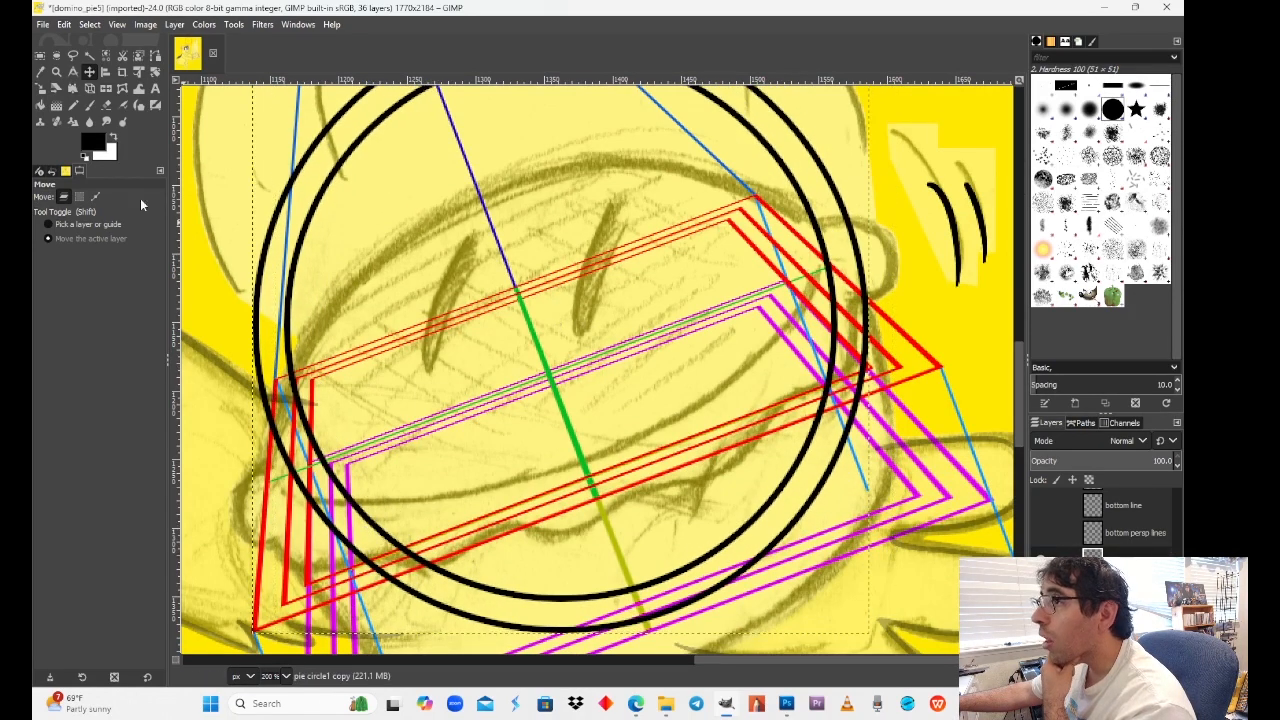
Step: Distort the circle copy with the Perspective tool, pulling its corners onto the corners of the outer red perspective square
click(89, 88)
click(292, 383)
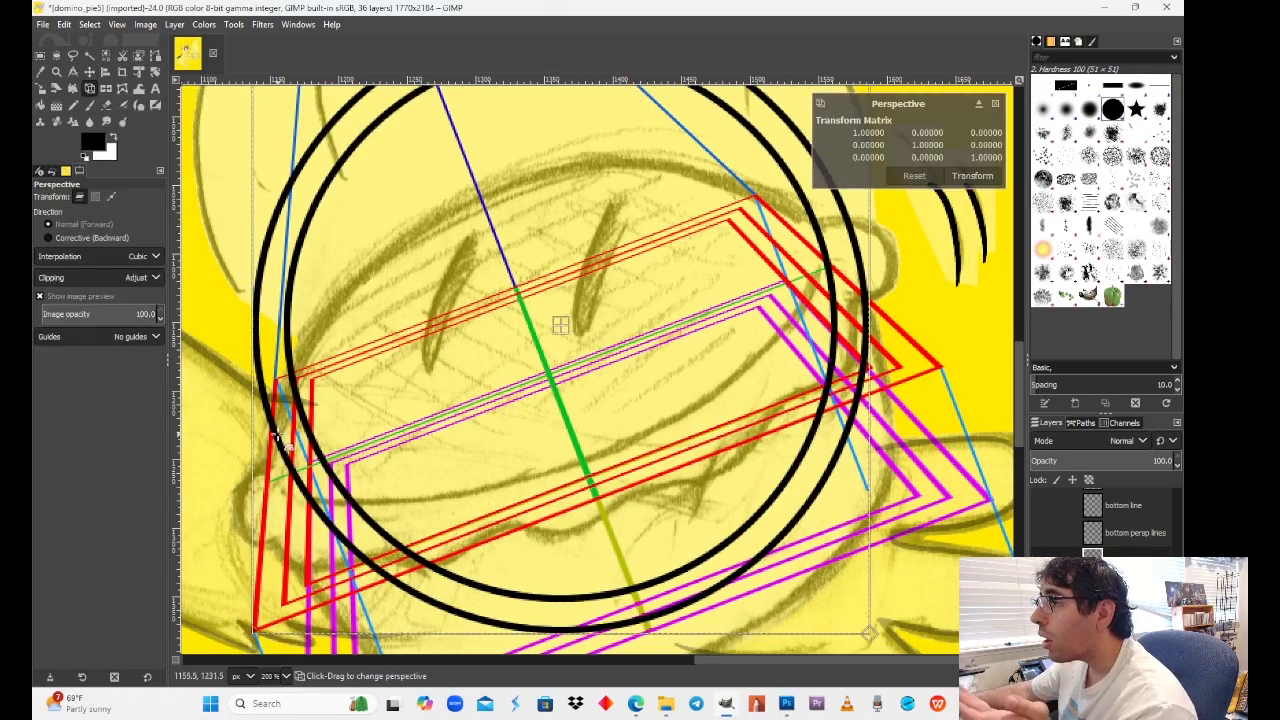
scroll(740, 345, up, 5)
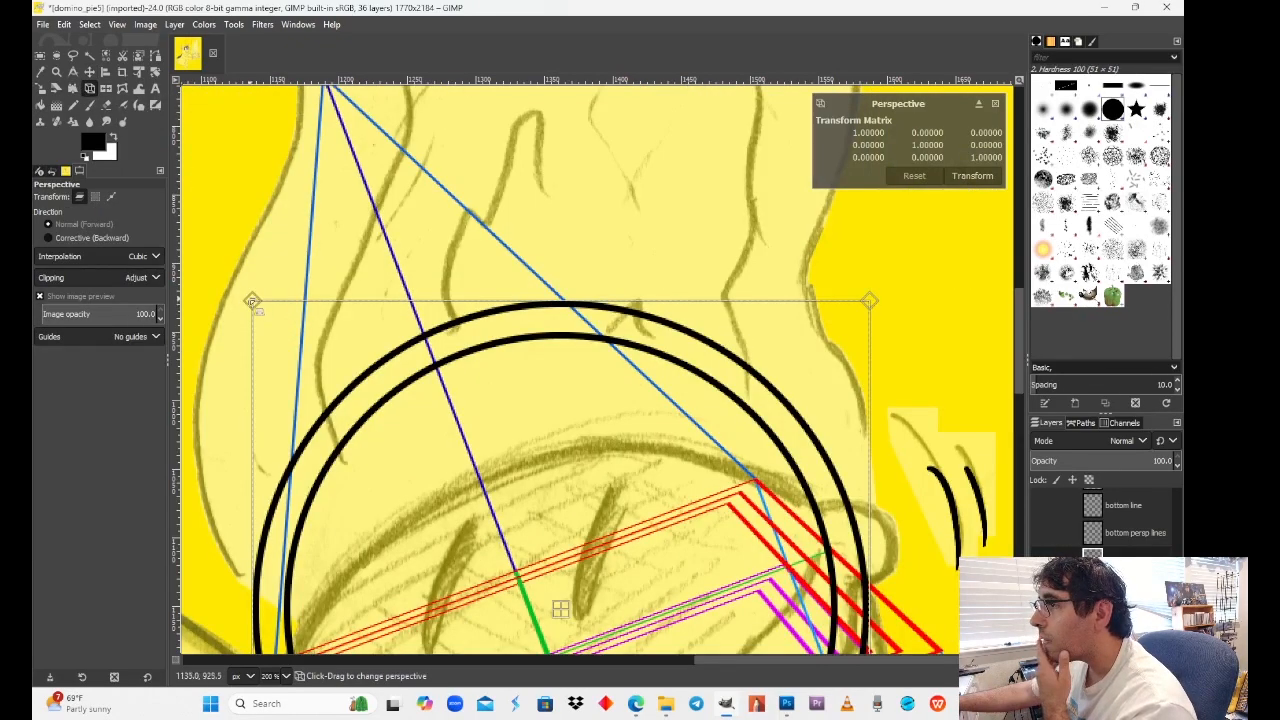
drag(254, 304, 764, 478)
drag(859, 444, 732, 104)
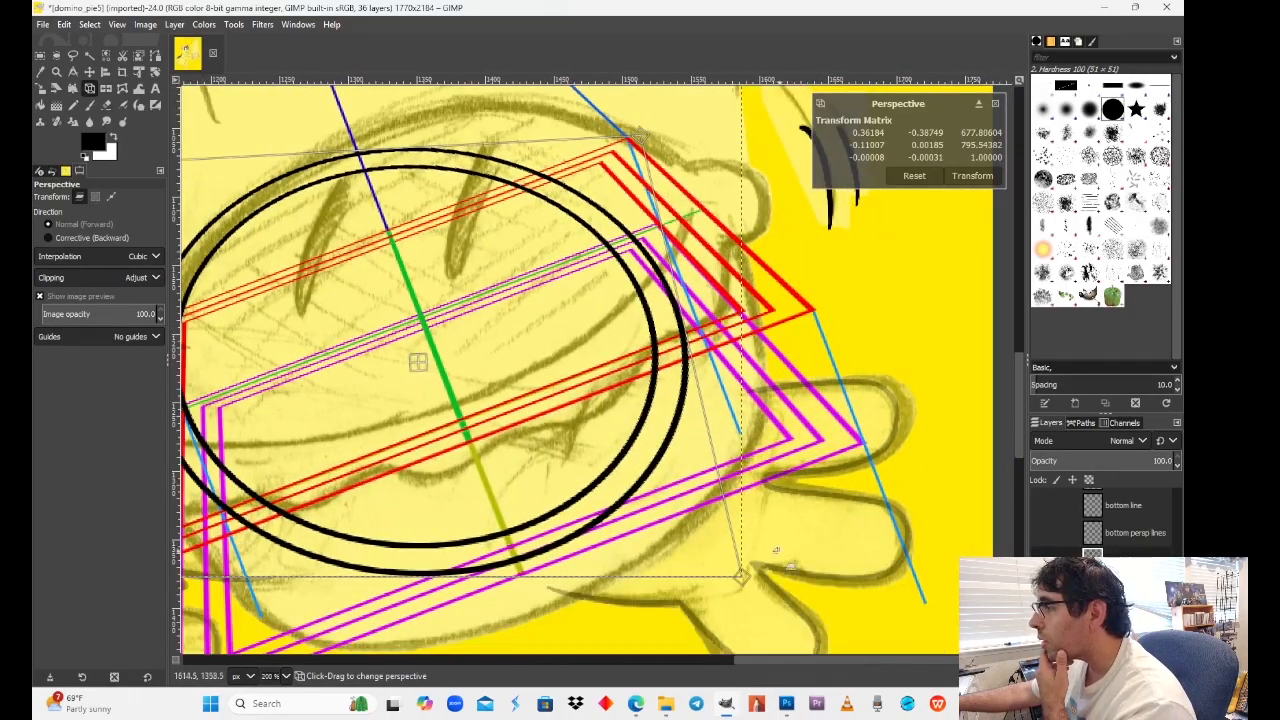
drag(743, 577, 814, 310)
drag(252, 260, 466, 279)
drag(378, 181, 363, 345)
drag(711, 303, 520, 406)
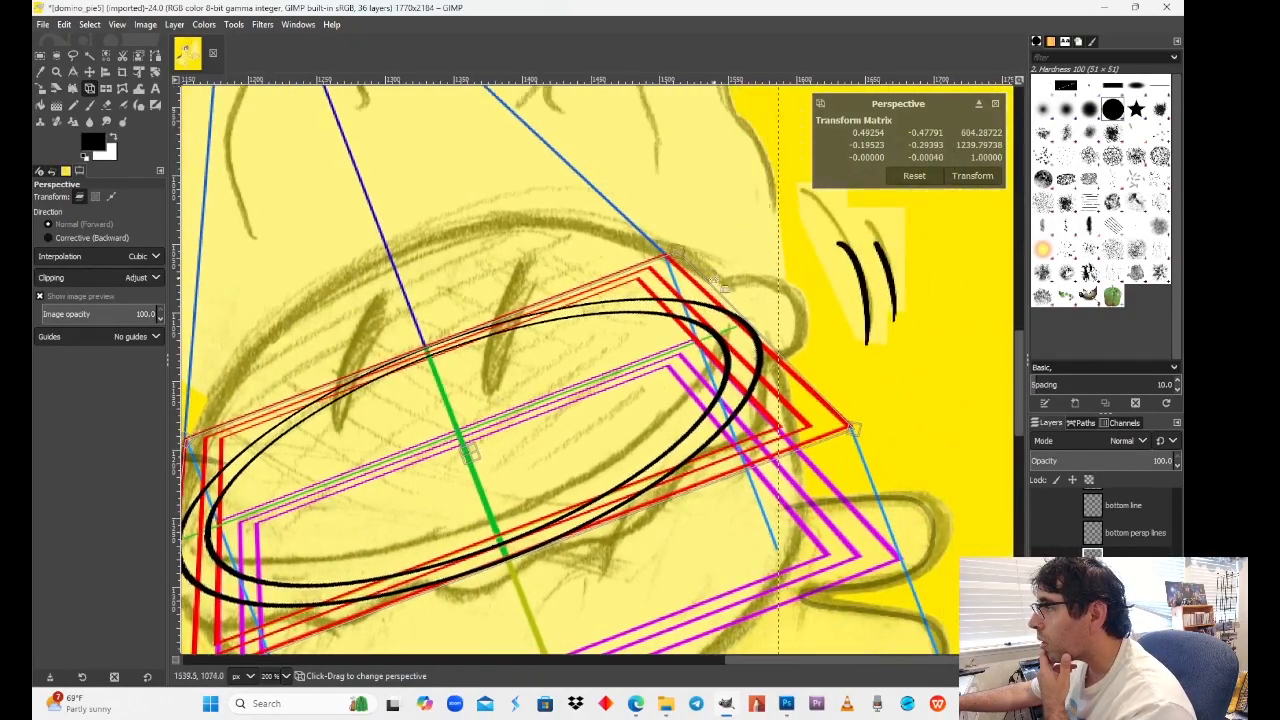
drag(682, 253, 666, 255)
Step: Refine the perspective frame's lower-left corner to sit exactly on the outer red square's lower-left corner at 800% zoom
drag(802, 516, 887, 378)
drag(569, 484, 775, 423)
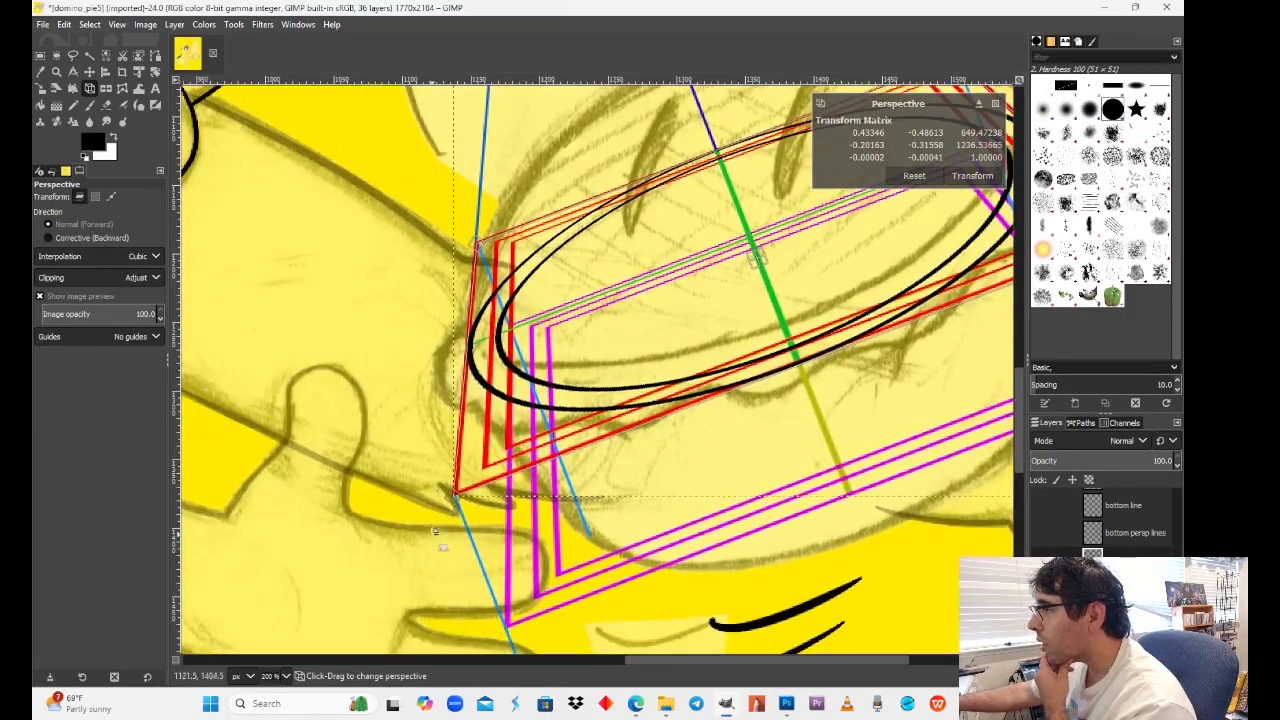
drag(433, 583, 448, 543)
click(284, 676)
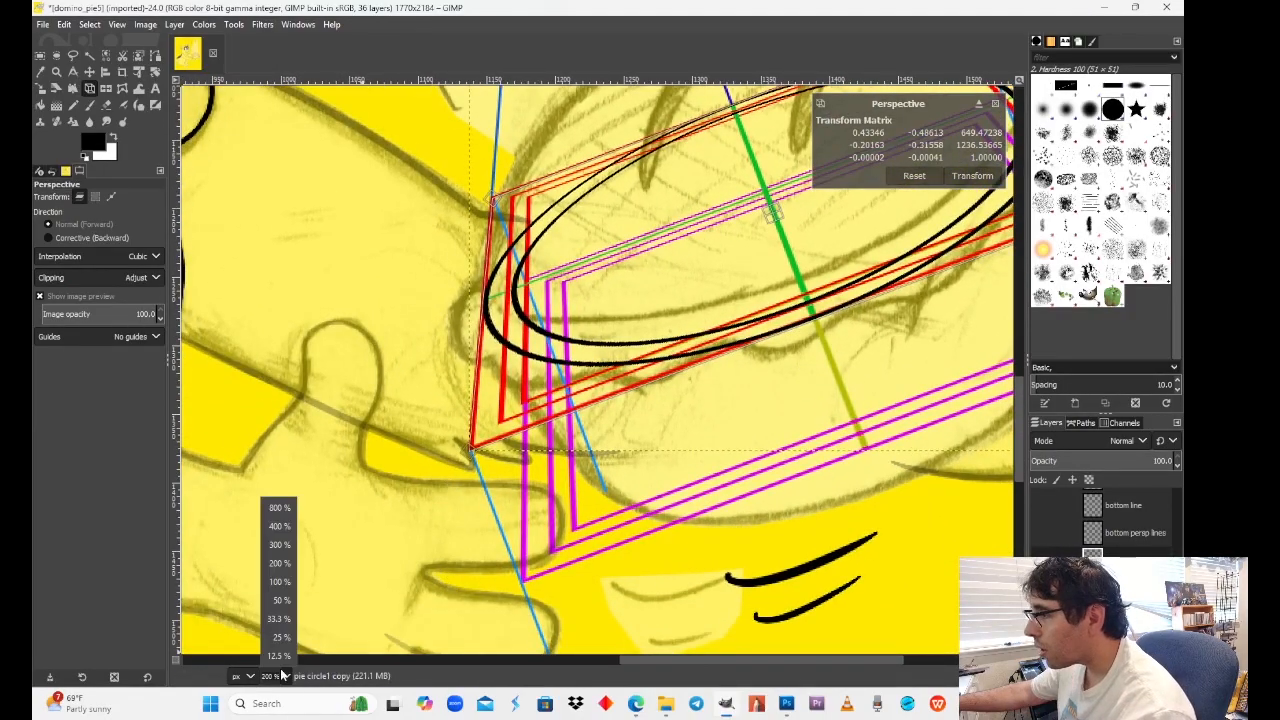
click(285, 525)
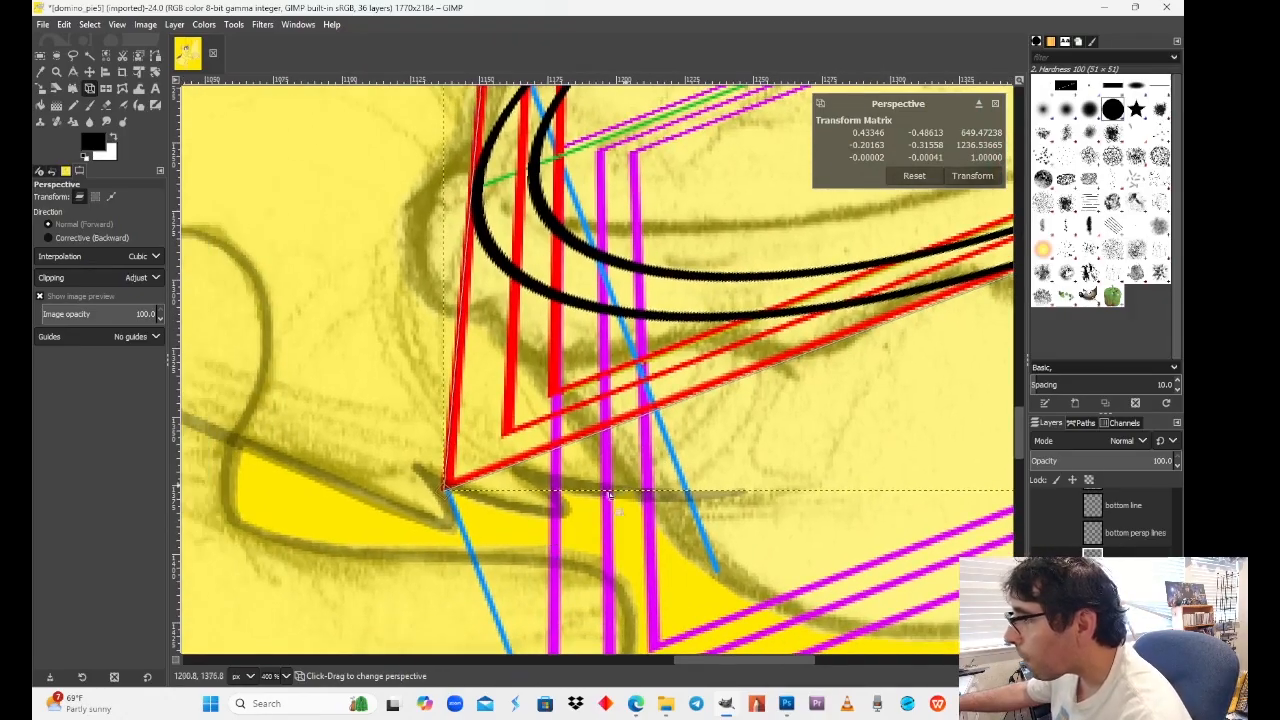
click(284, 676)
click(280, 507)
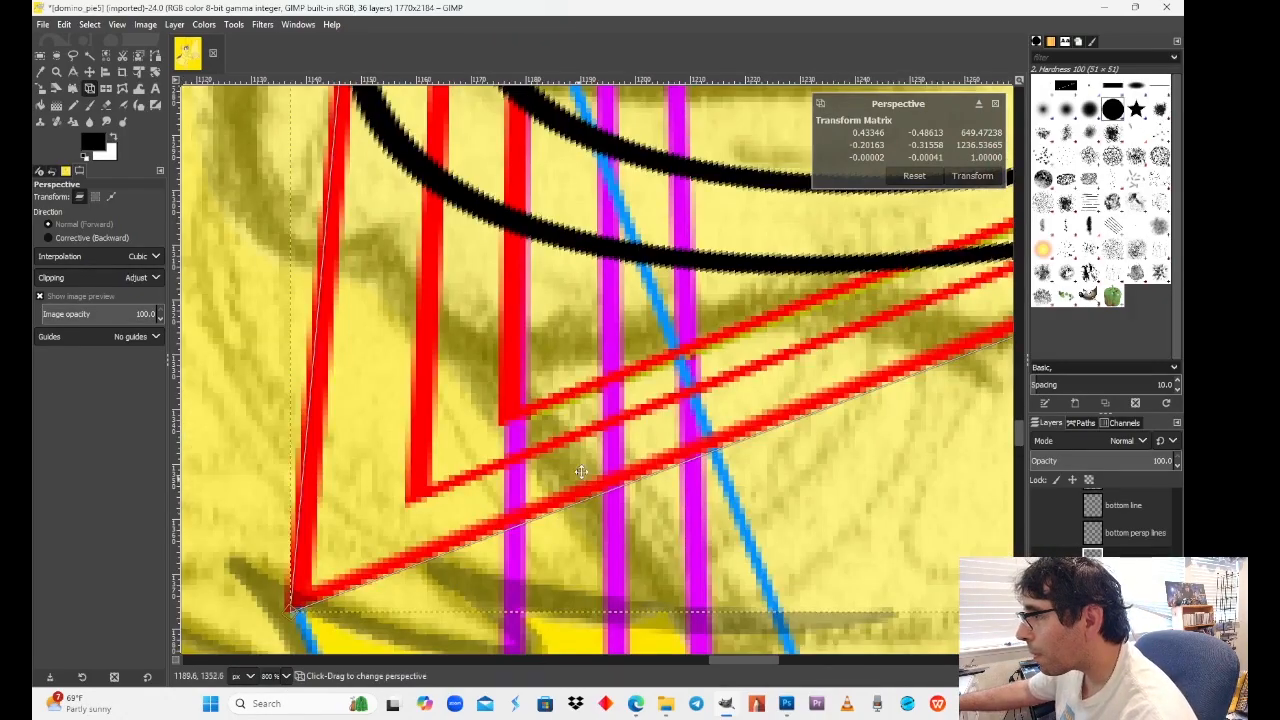
drag(337, 555, 337, 552)
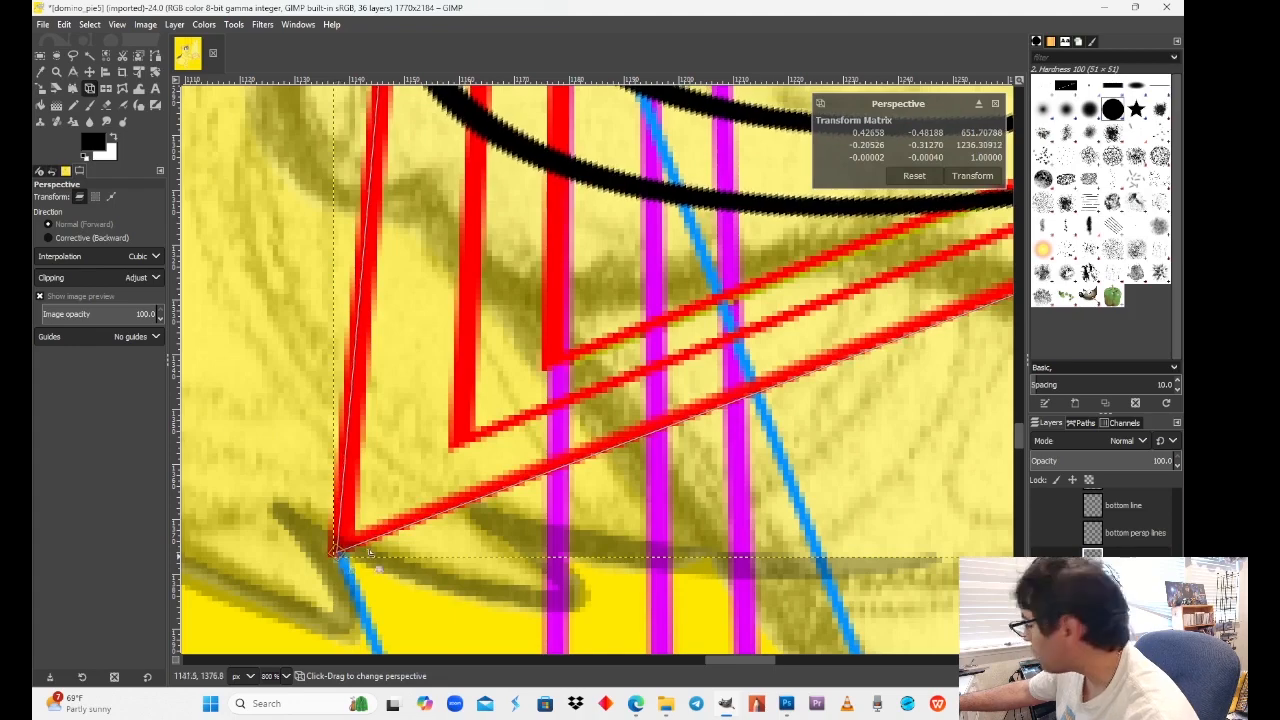
Step: Refine the perspective frame's lower-right corner to sit exactly on the outer red square's rightmost corner
scroll(500, 500, right, 10)
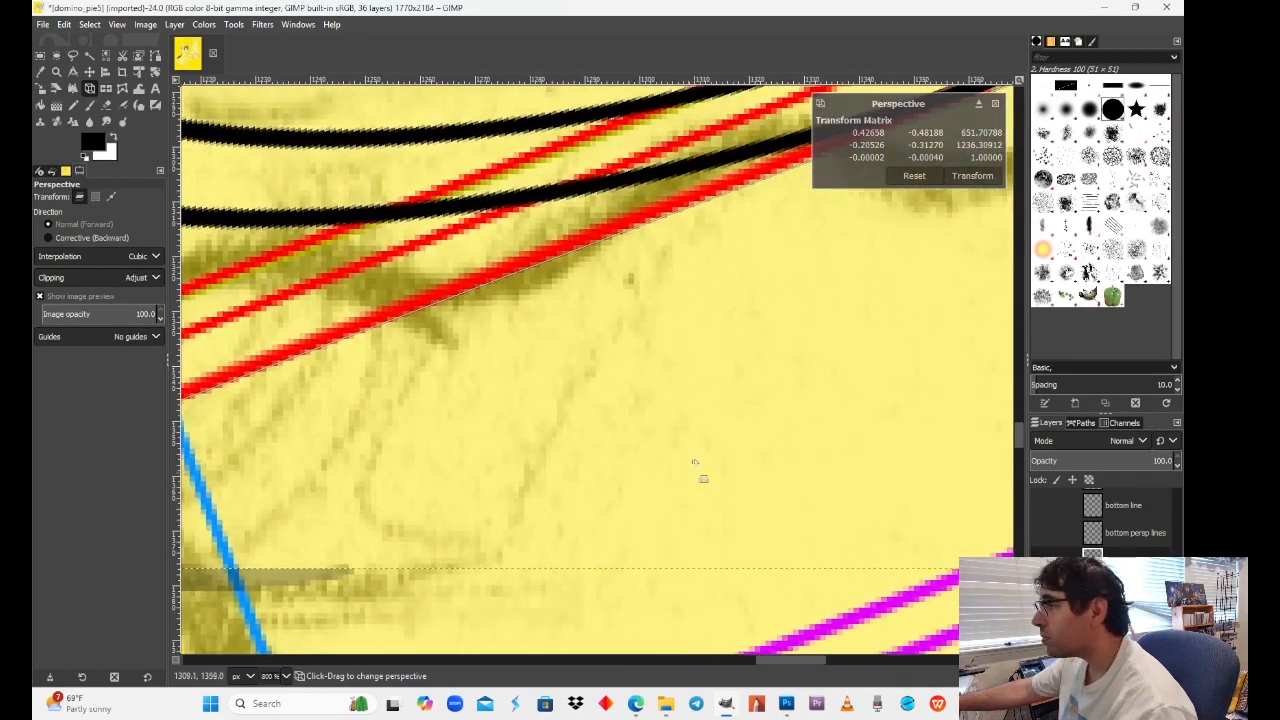
scroll(695, 462, right, 15)
scroll(695, 462, up, 8)
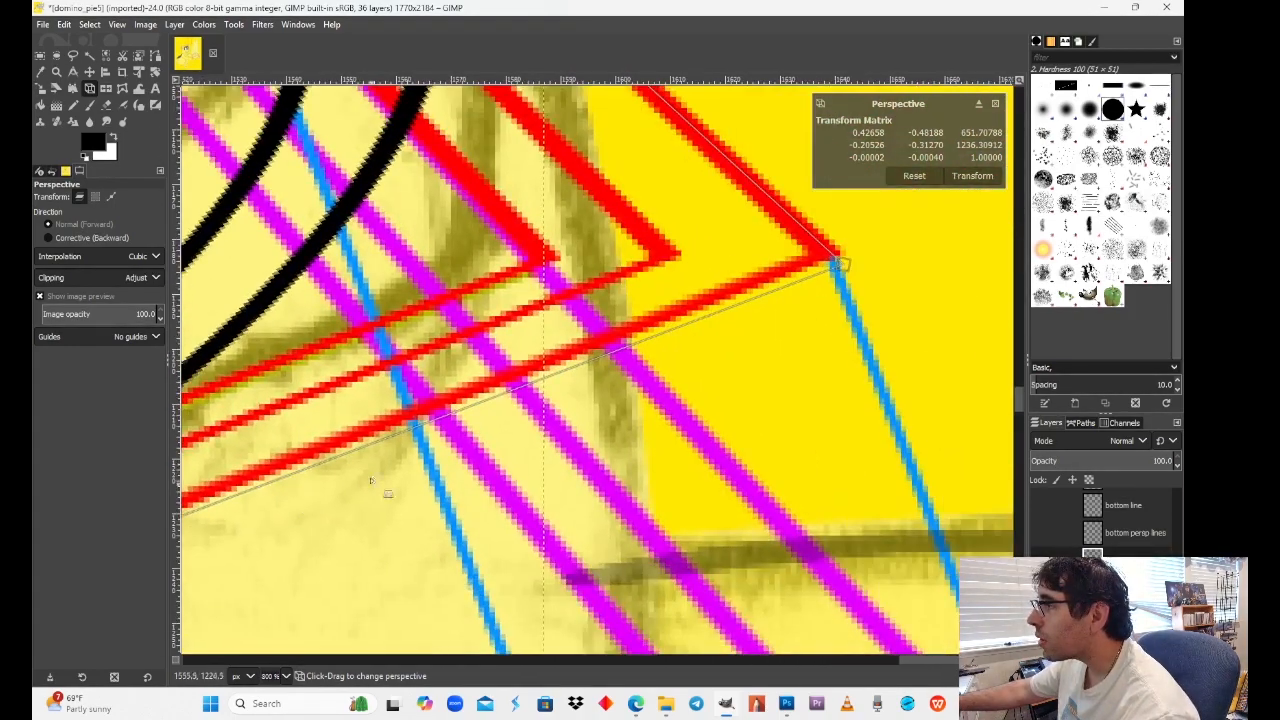
scroll(370, 481, right, 5)
scroll(483, 524, up, 3)
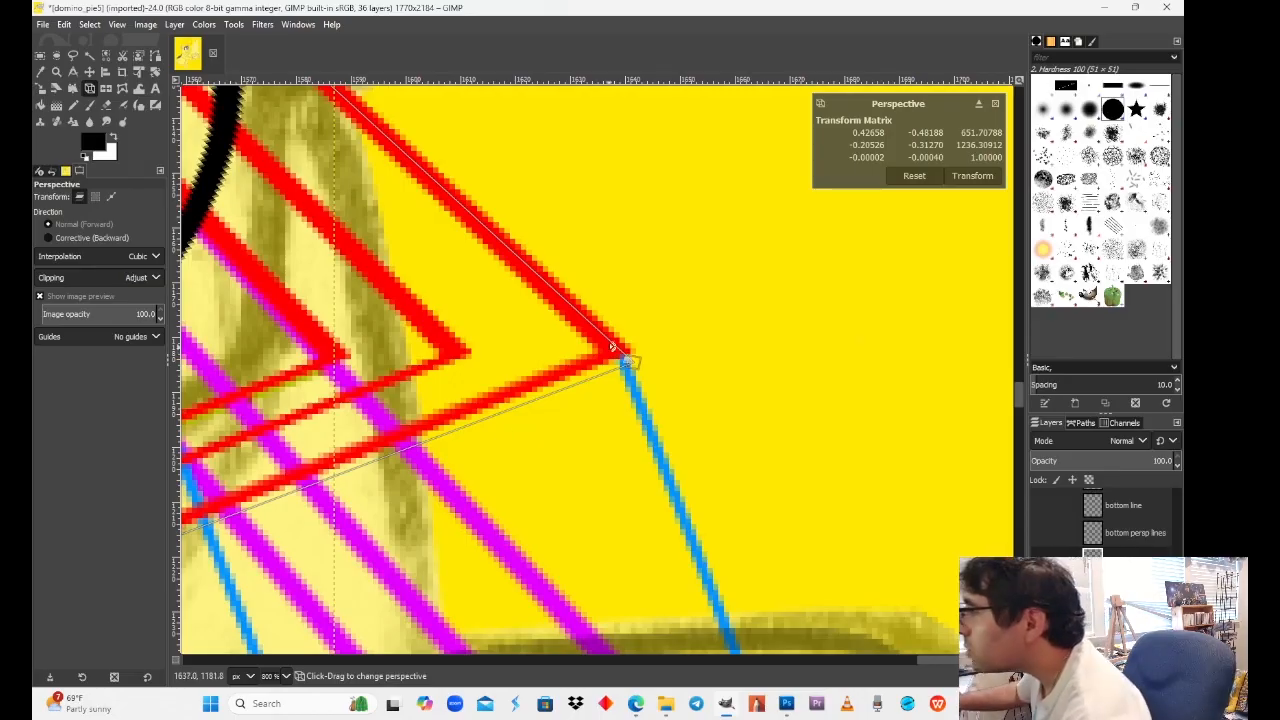
drag(630, 364, 622, 349)
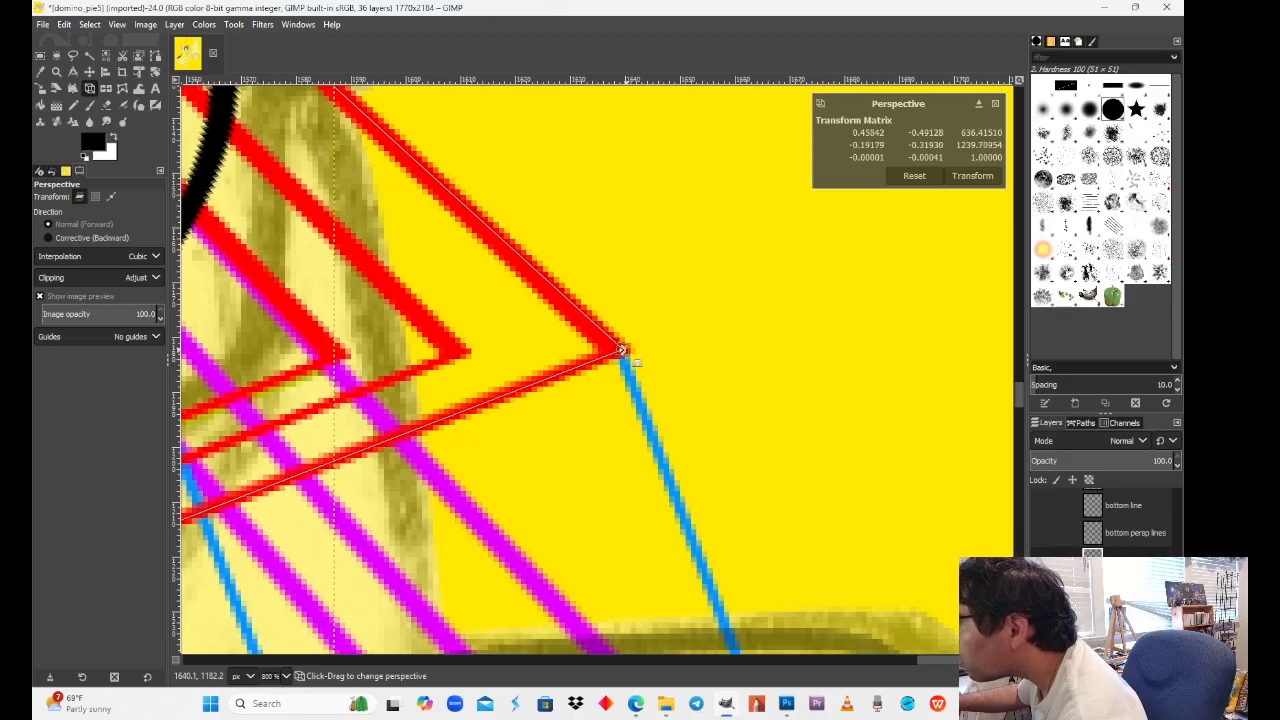
Step: Refine the perspective frame's upper-right corner to sit exactly on the outer red square's topmost corner
drag(704, 308, 877, 373)
drag(578, 212, 932, 495)
drag(335, 105, 687, 420)
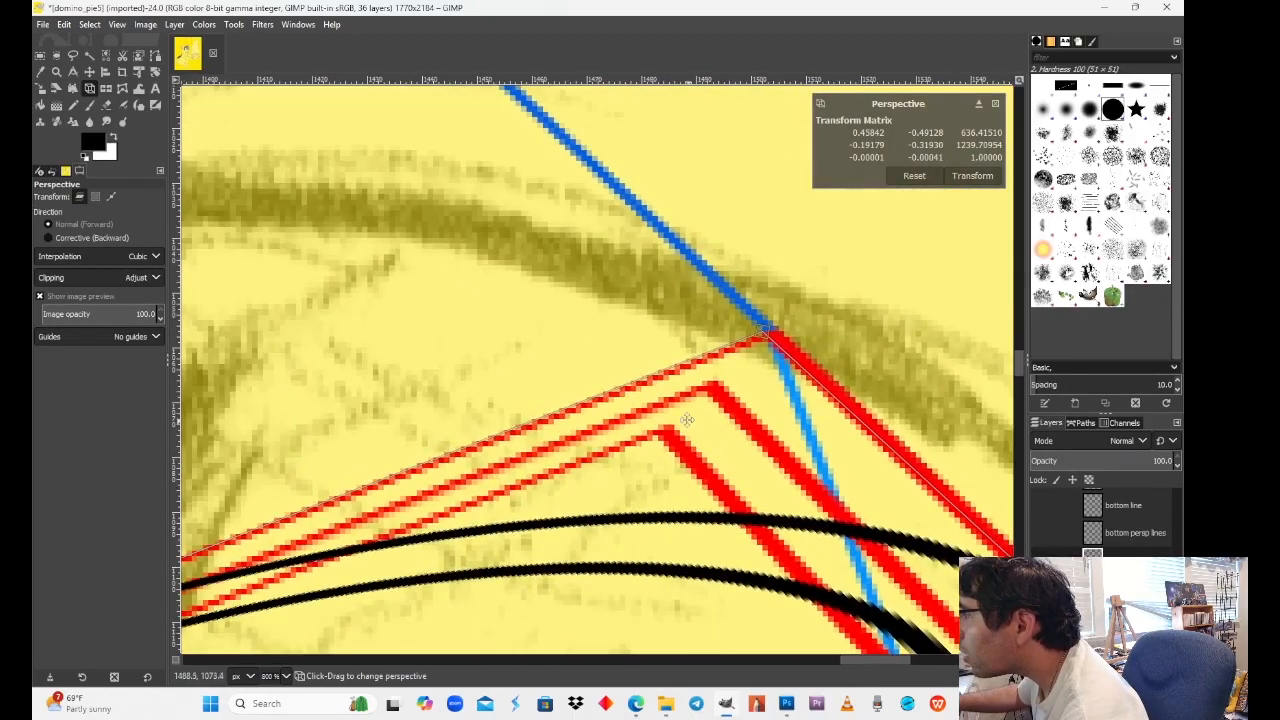
drag(758, 390, 555, 340)
drag(561, 278, 569, 276)
drag(569, 276, 748, 229)
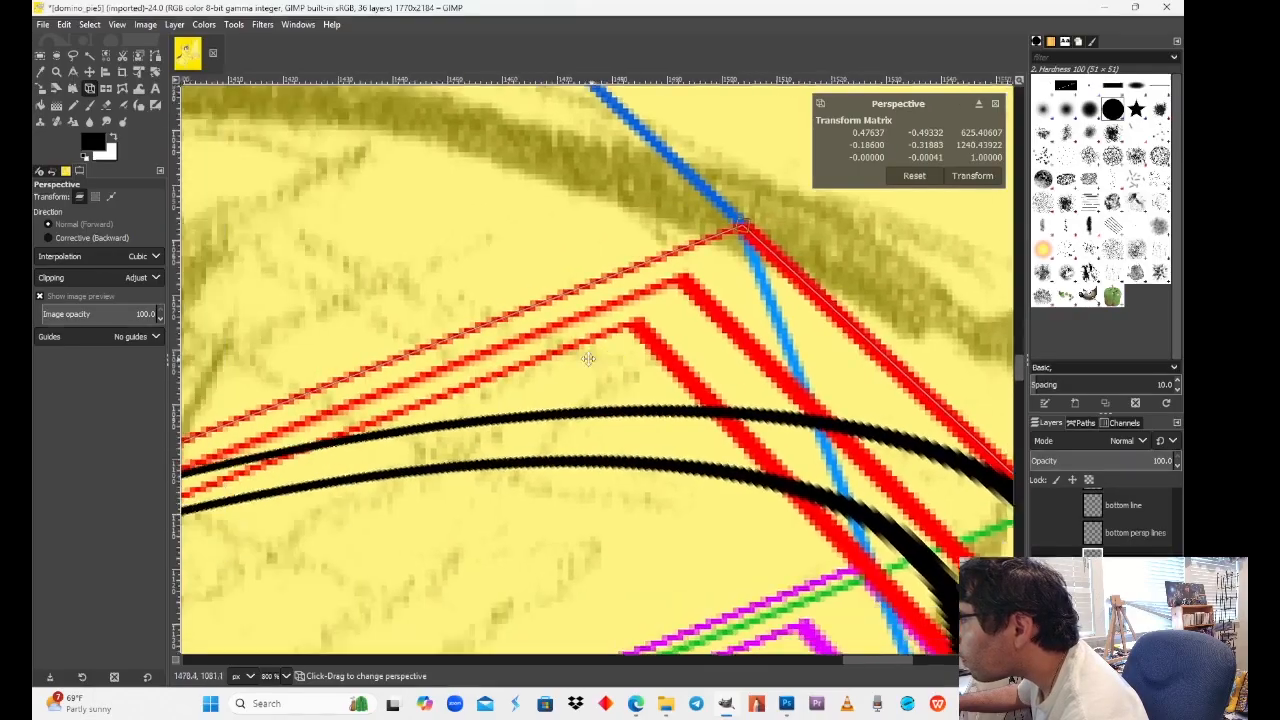
Step: Refine the perspective frame's upper-left corner to sit exactly on the outer red square's upper-left corner and apply the perspective transform
drag(258, 458, 940, 205)
drag(266, 511, 843, 270)
drag(240, 505, 495, 421)
drag(422, 371, 424, 369)
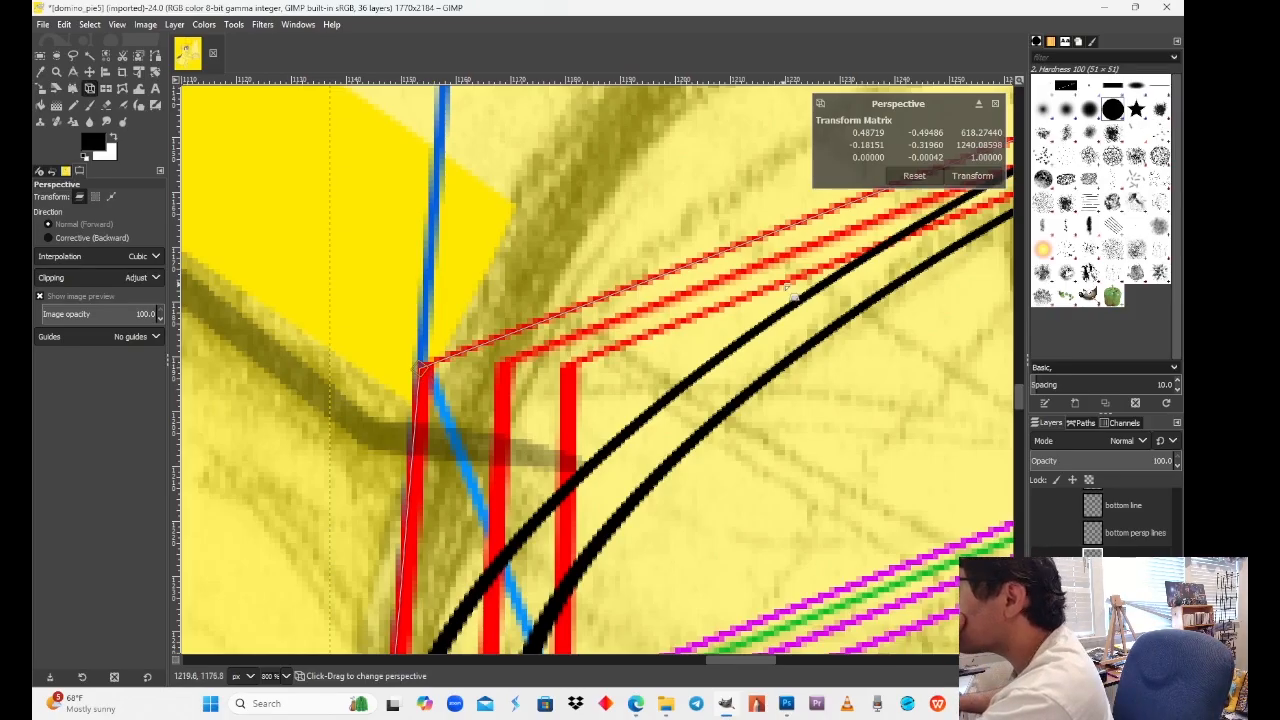
click(974, 176)
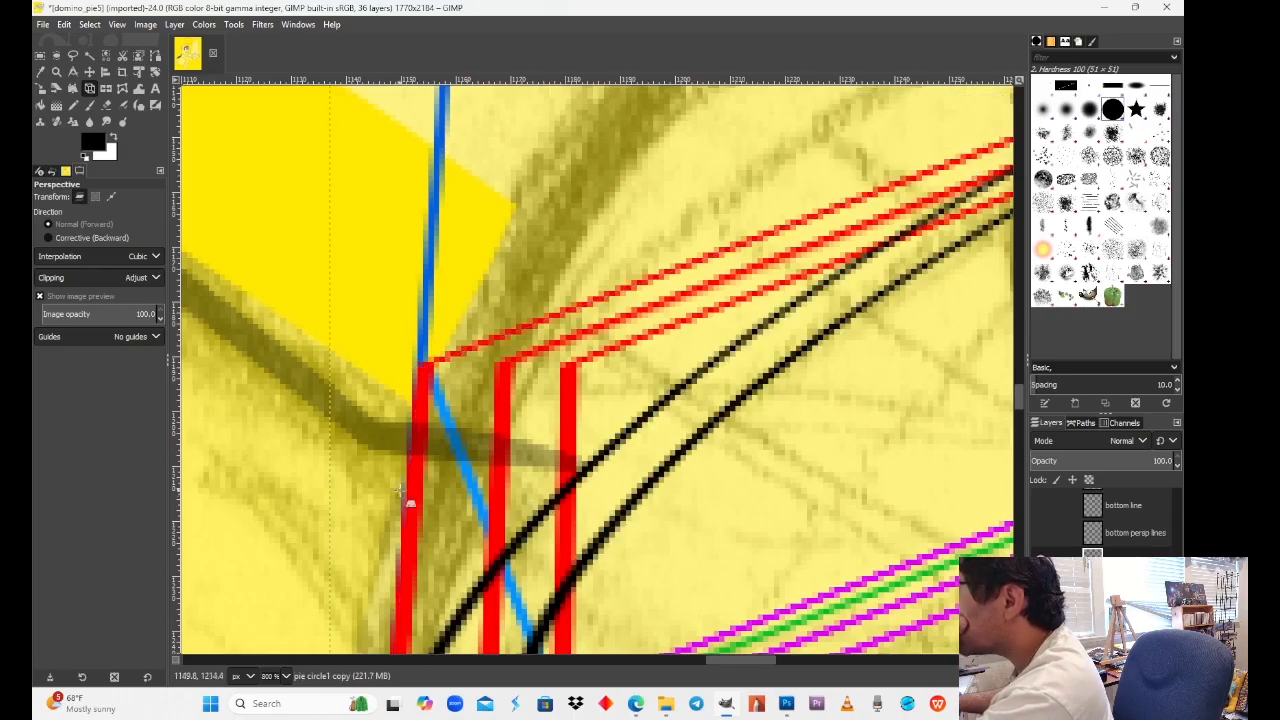
Step: Examine the distorted ellipses against the perspective box and pie sketch at 200% zoom, with the Rectangle Select tool active
click(286, 676)
click(277, 571)
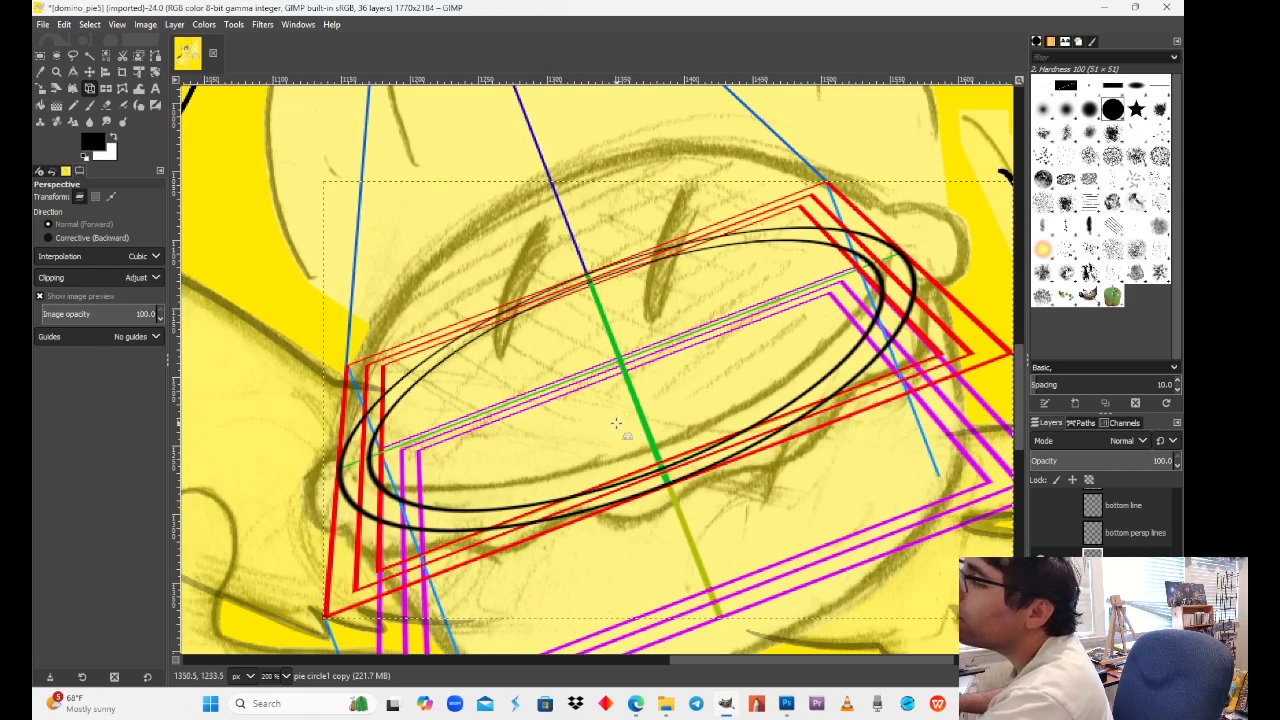
drag(643, 452, 575, 333)
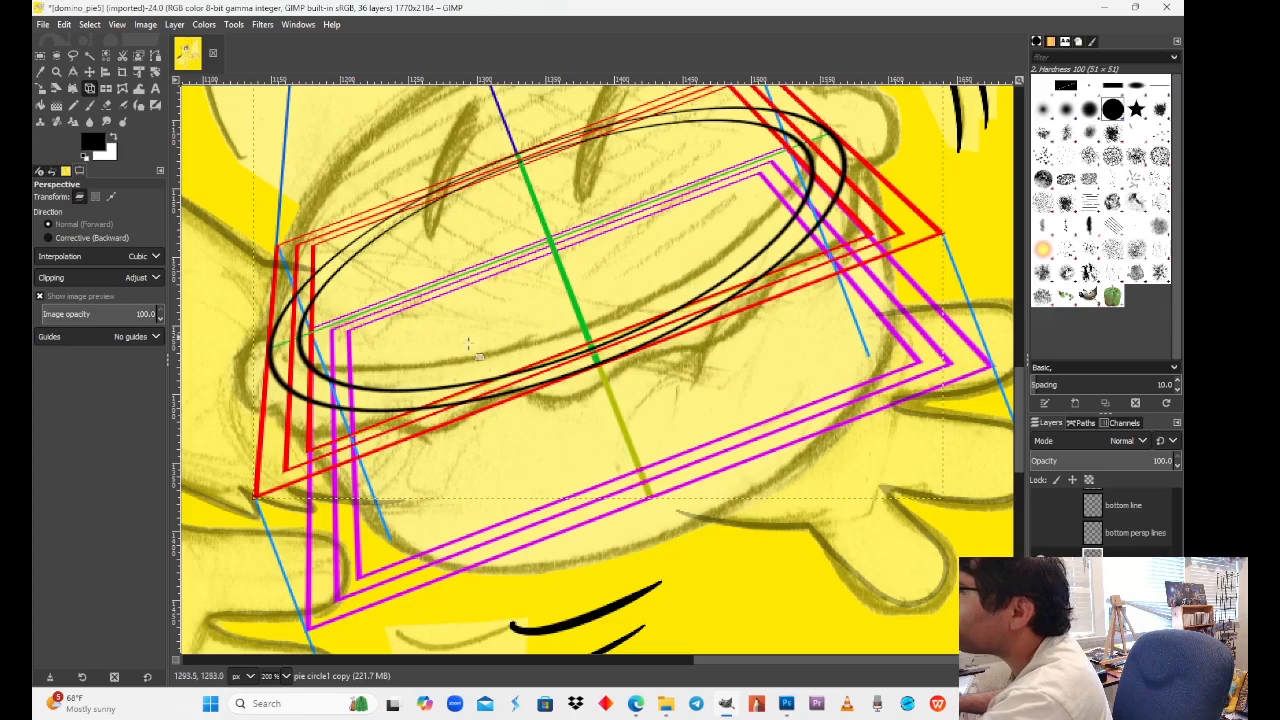
drag(600, 328, 596, 426)
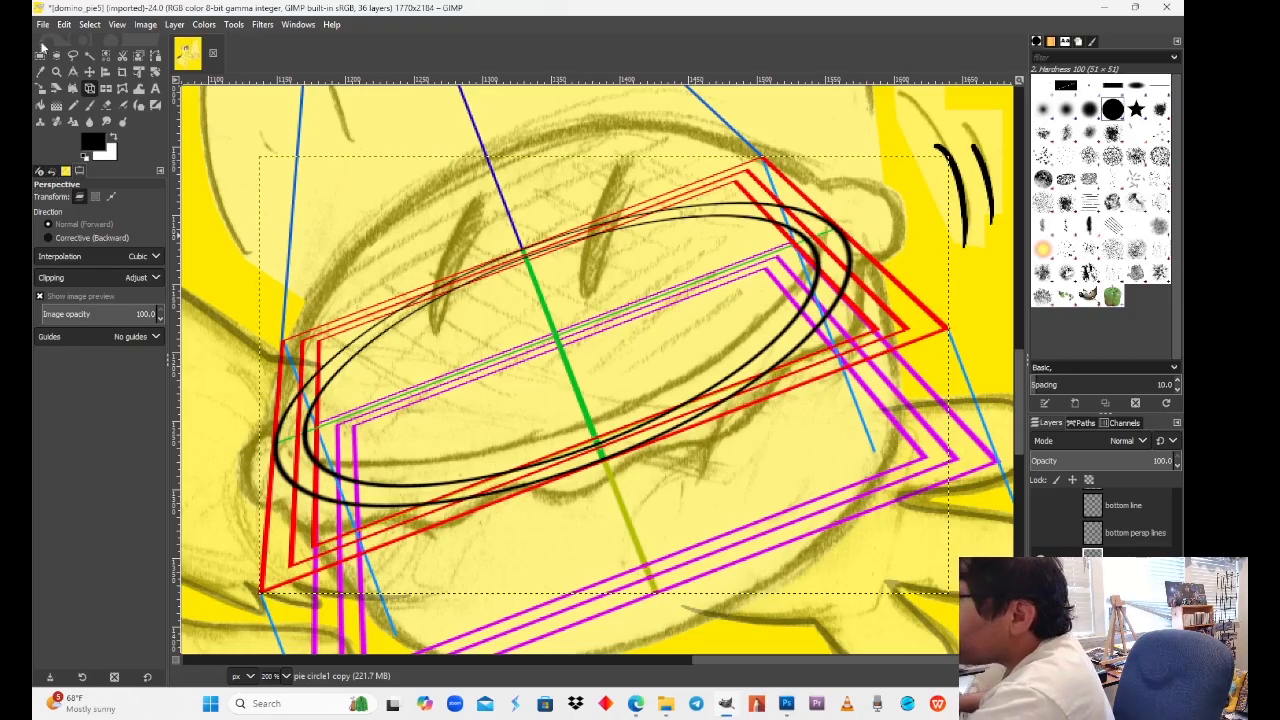
click(41, 54)
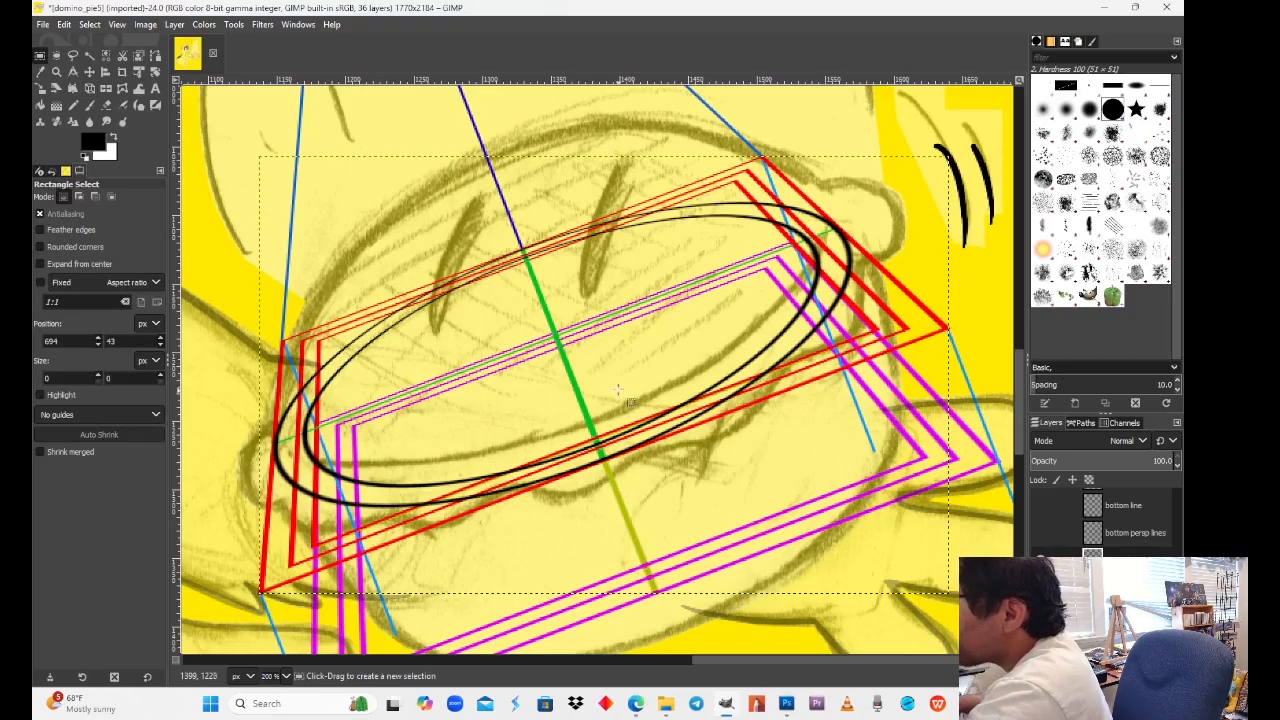
drag(632, 425, 618, 277)
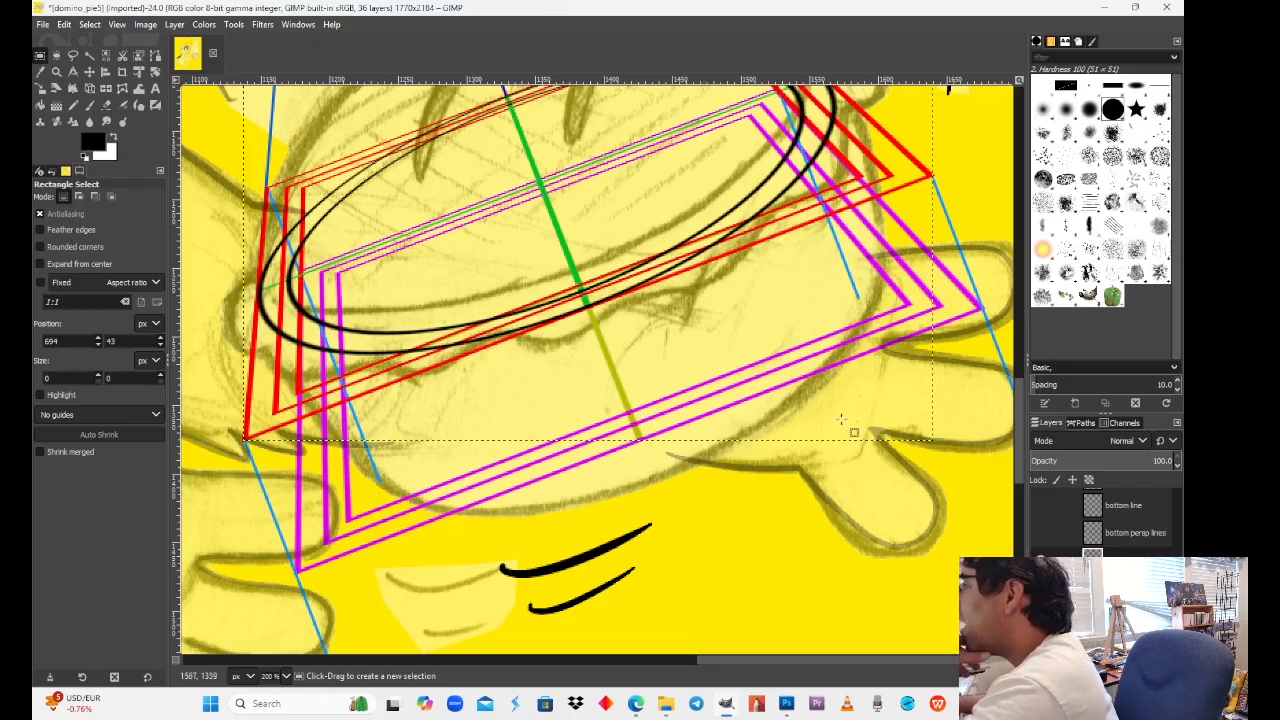
scroll(841, 345, up, 3)
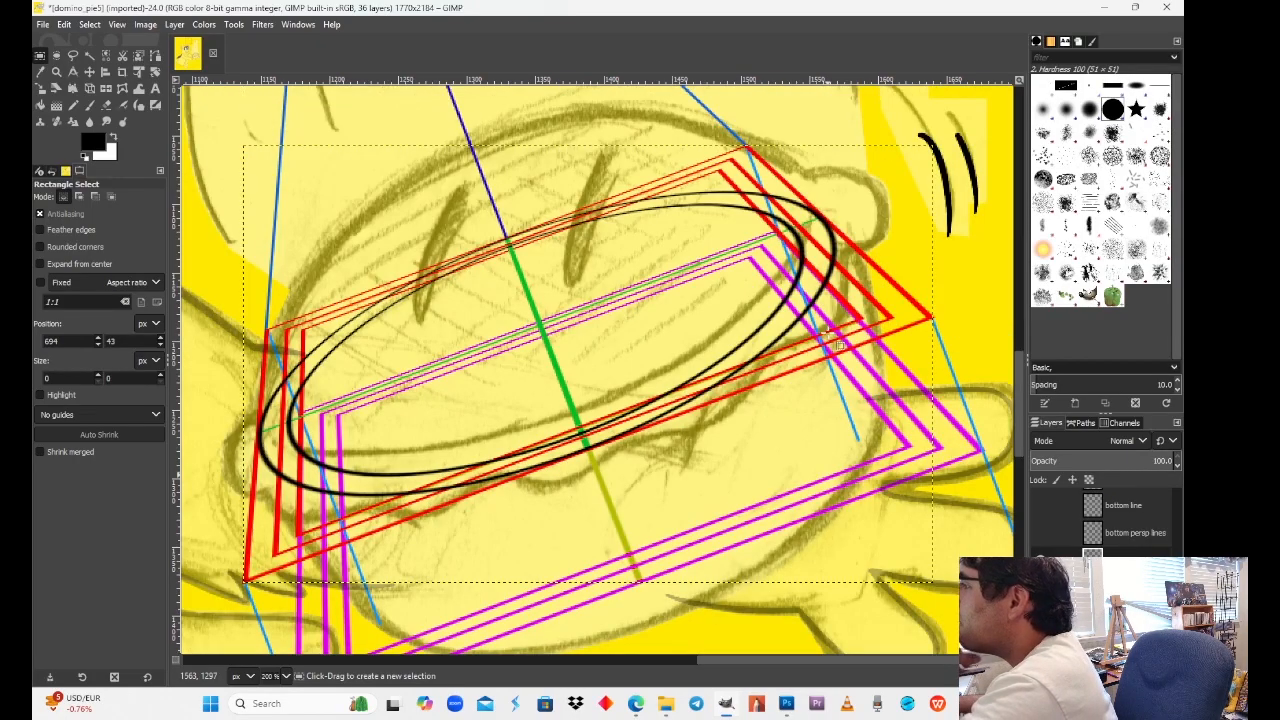
Step: Draw a circular Ellipse Select selection about 379 × 379 px inside the innermost red square of the flat top-view guide
scroll(841, 347, down, 3)
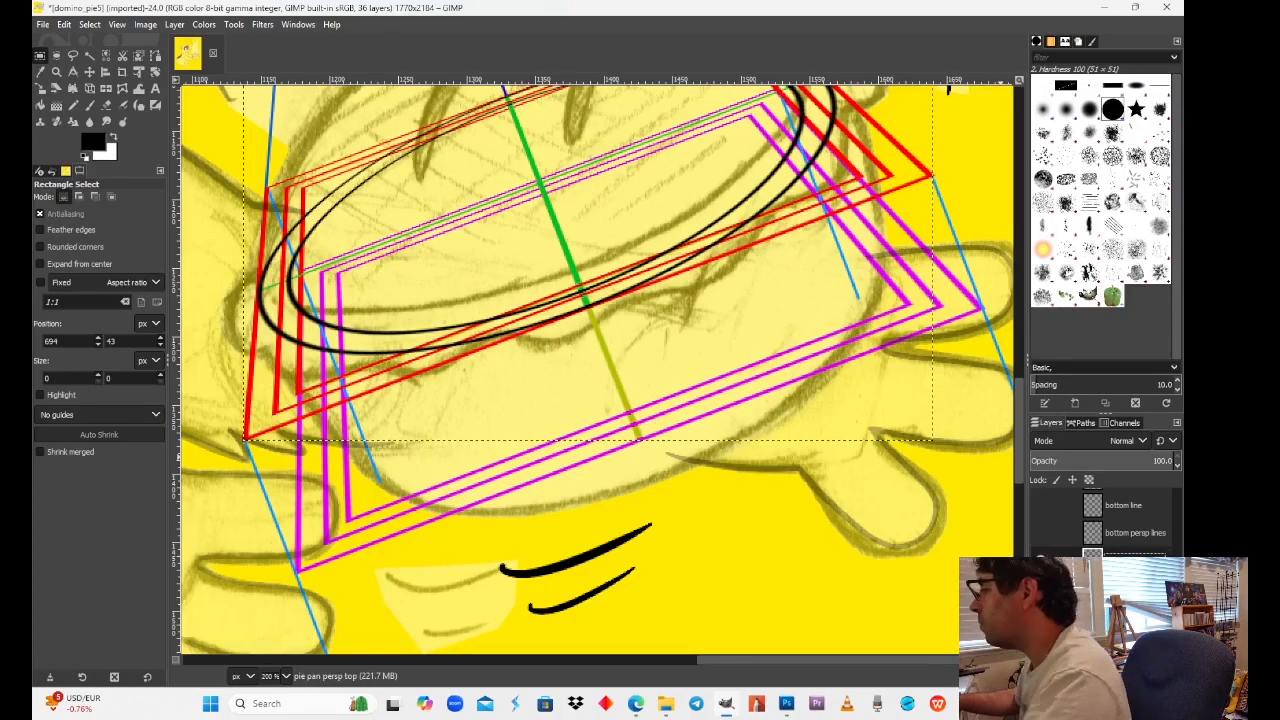
drag(531, 92, 531, 463)
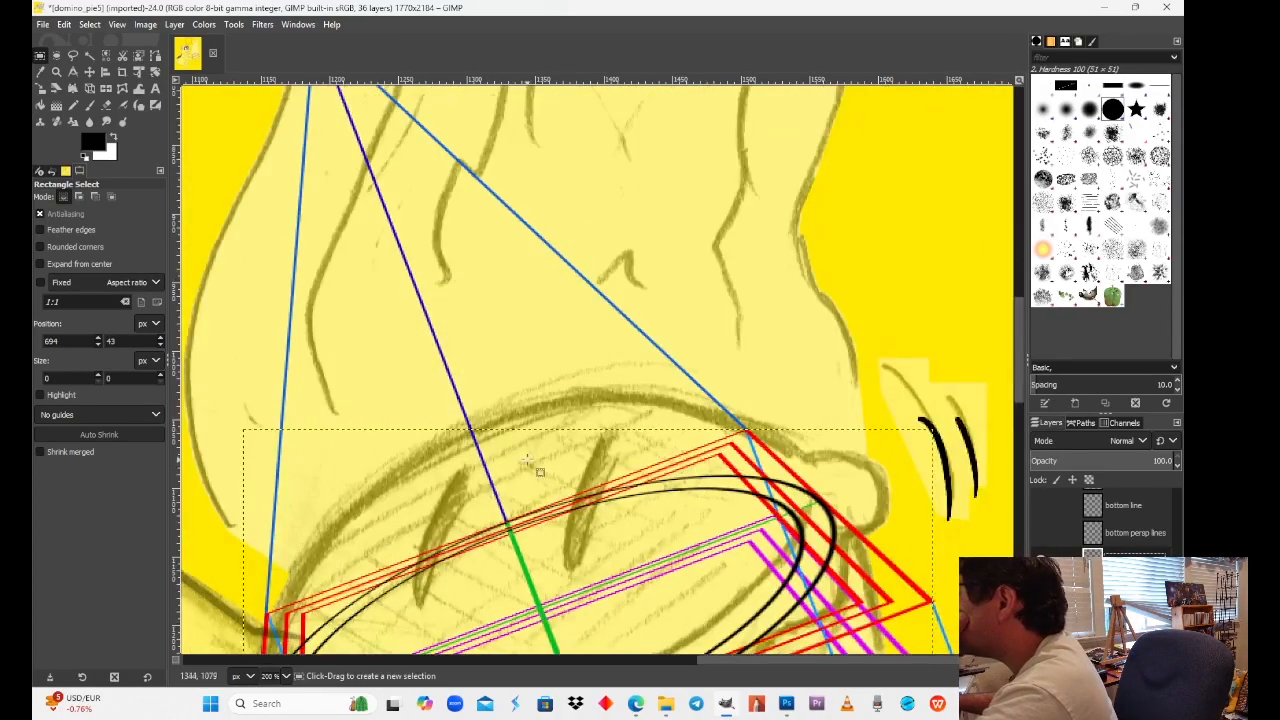
drag(480, 120, 897, 534)
drag(602, 360, 846, 566)
drag(678, 321, 609, 480)
drag(636, 342, 586, 493)
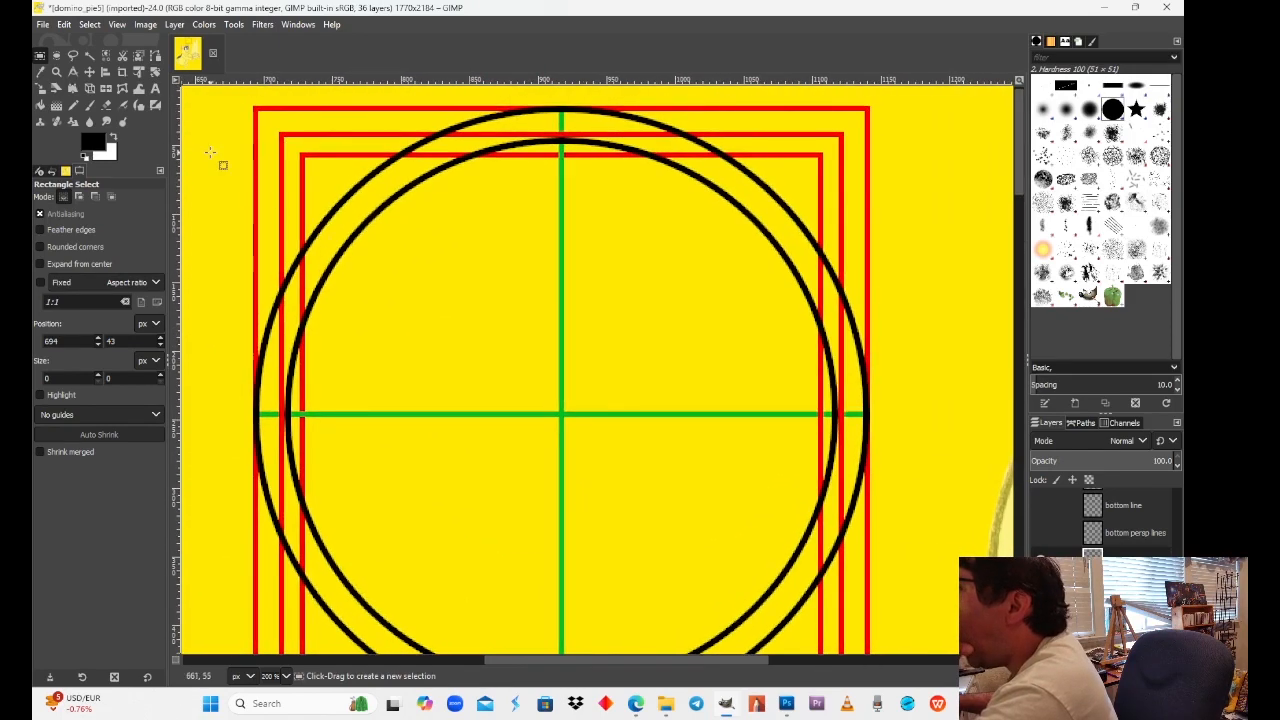
key(e)
drag(480, 347, 303, 154)
drag(464, 324, 801, 574)
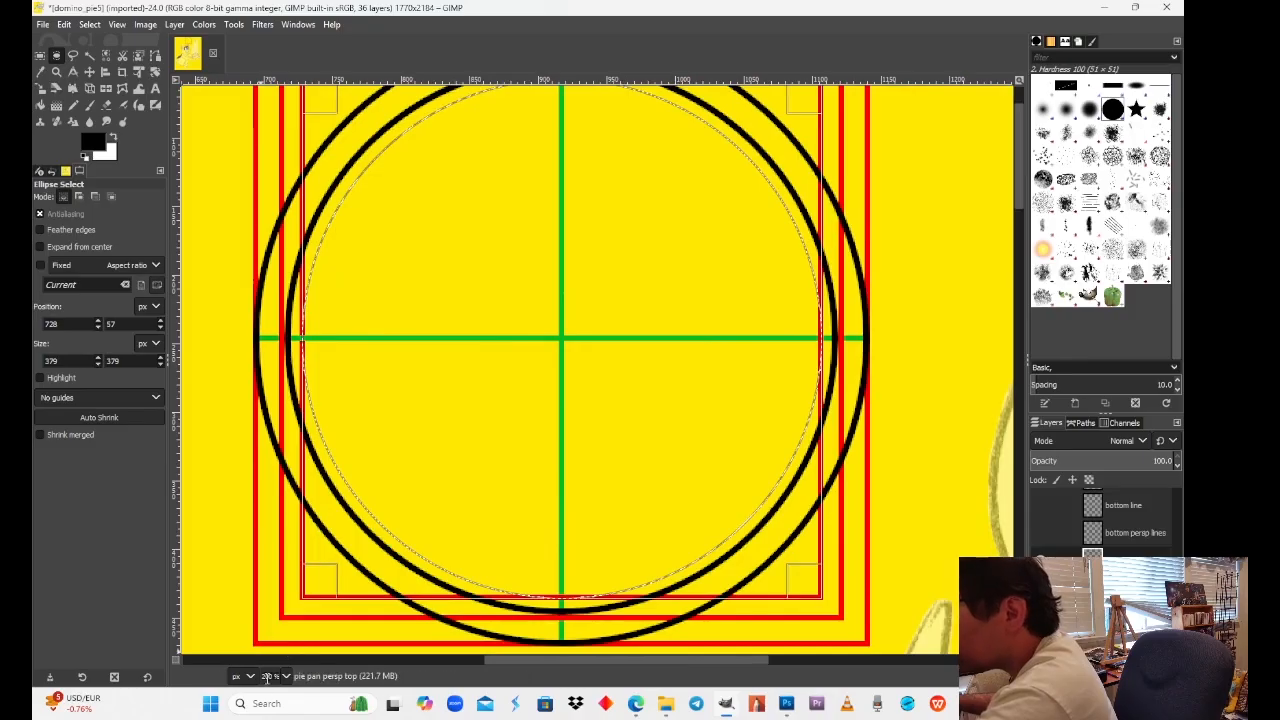
Step: Fit the circular selection to the innermost red square by moving its upper-left corner to 726, 55 and widening it to 382 px
click(284, 677)
click(275, 511)
drag(400, 250, 826, 544)
drag(507, 272, 735, 536)
drag(566, 241, 615, 502)
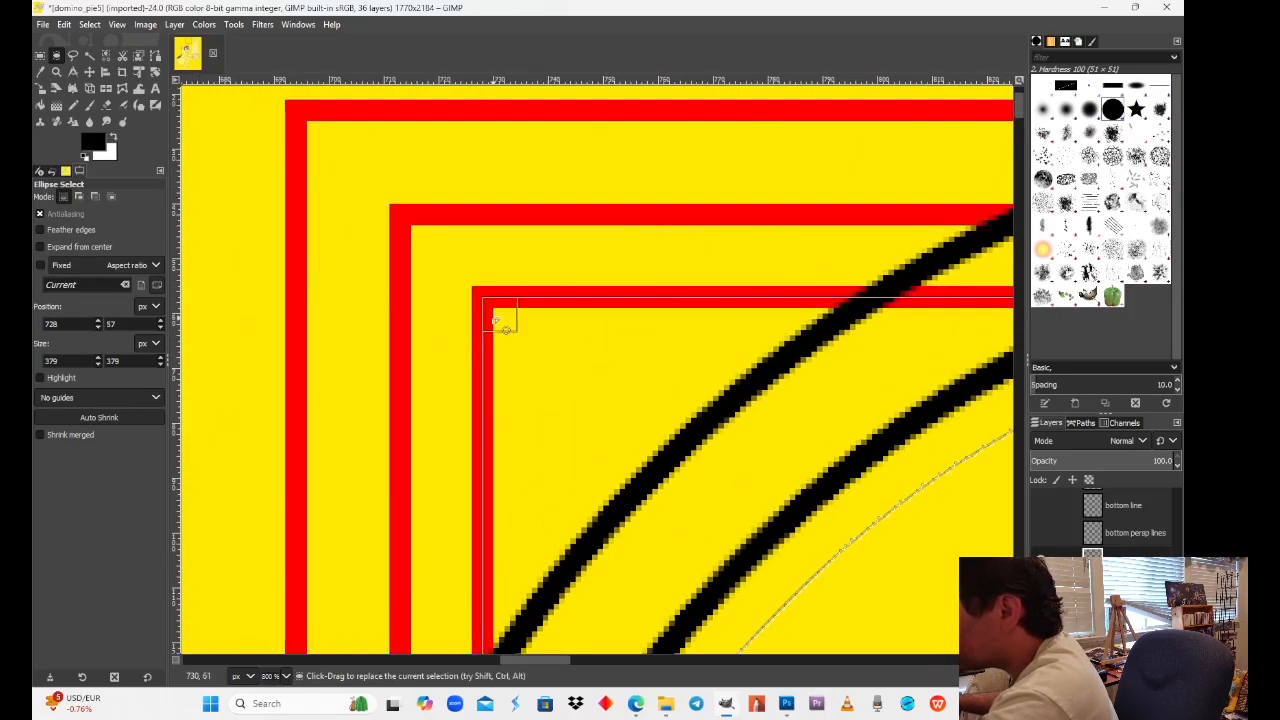
drag(495, 316, 486, 306)
drag(900, 430, 442, 332)
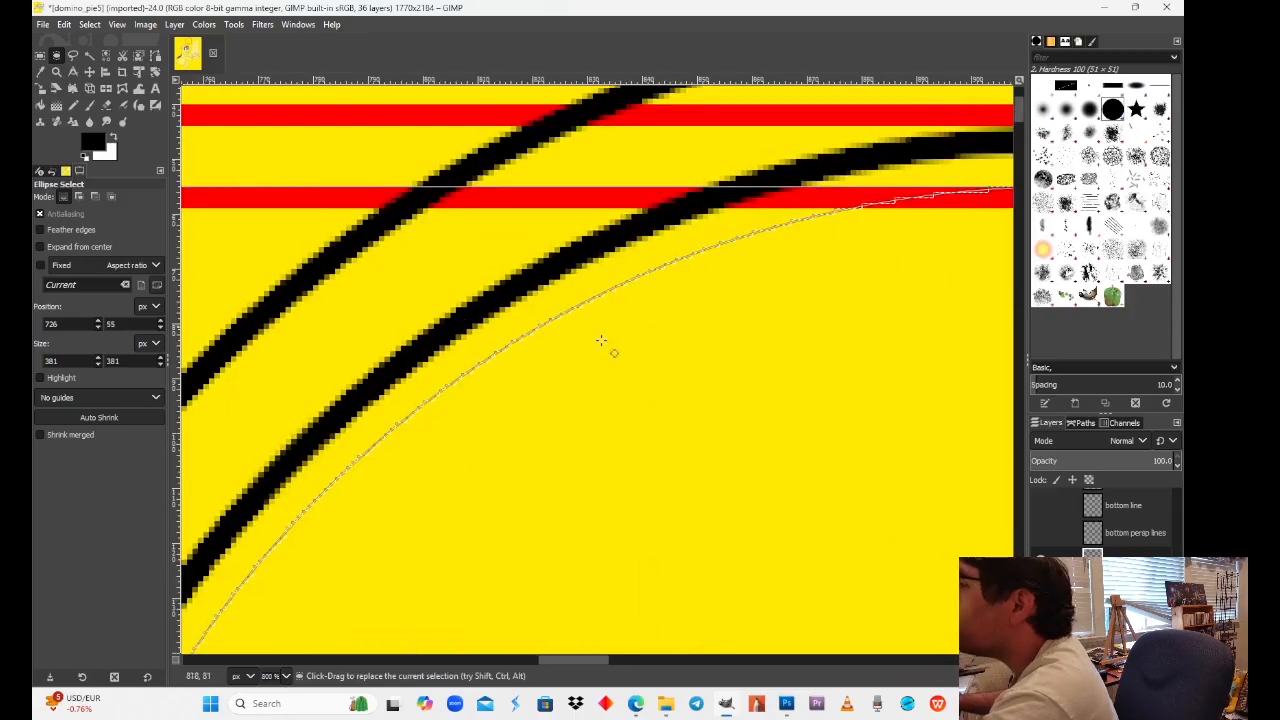
drag(900, 352, 508, 362)
scroll(786, 364, right, 6)
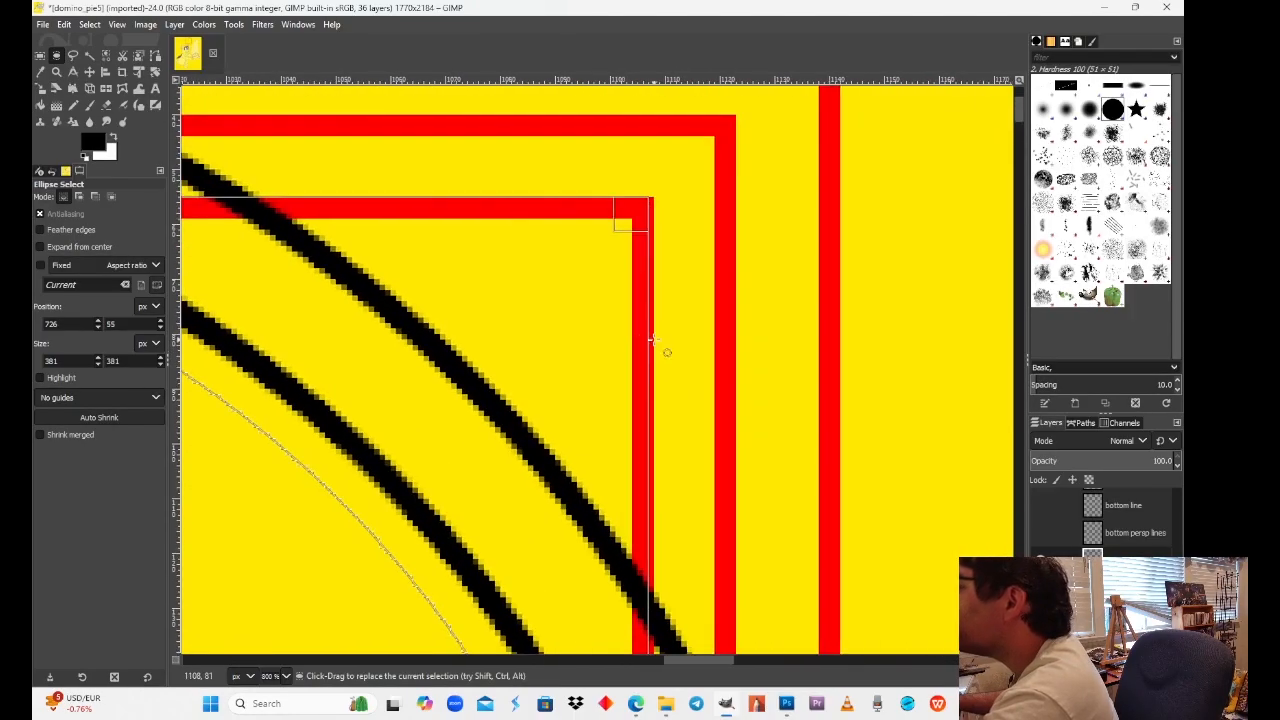
drag(643, 336, 651, 337)
scroll(571, 394, down, 6)
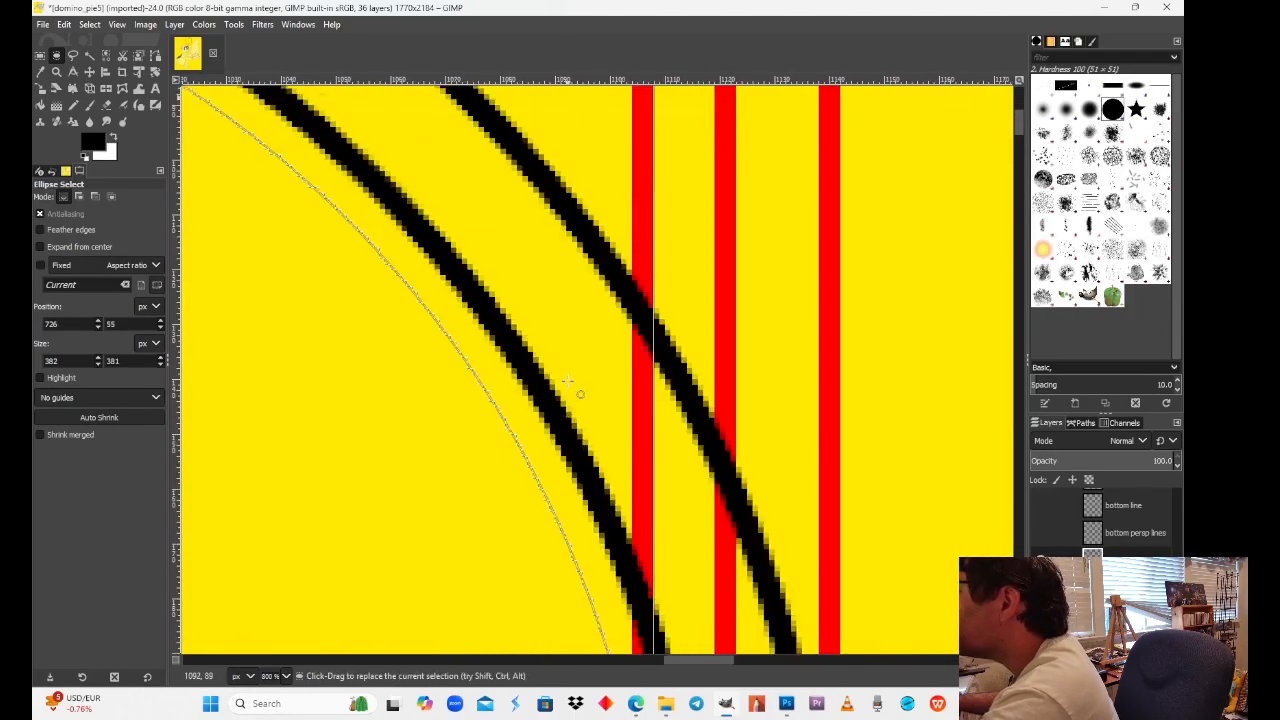
scroll(567, 381, down, 8)
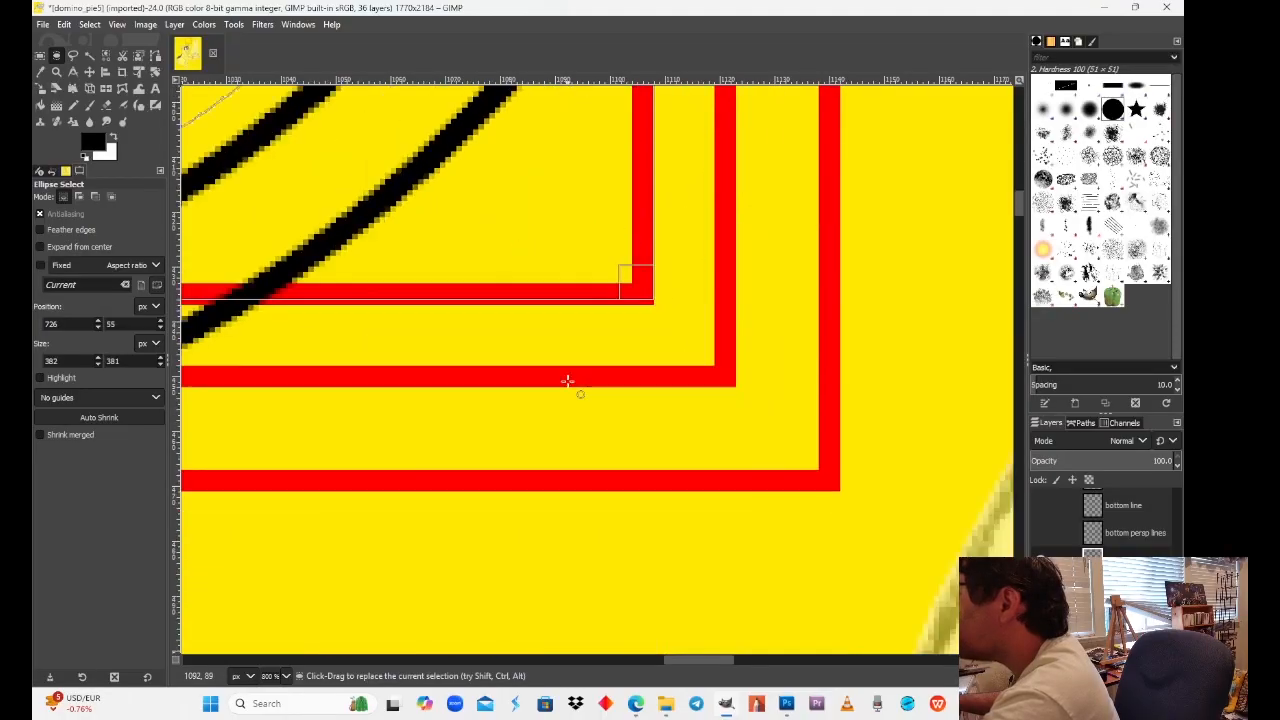
click(325, 433)
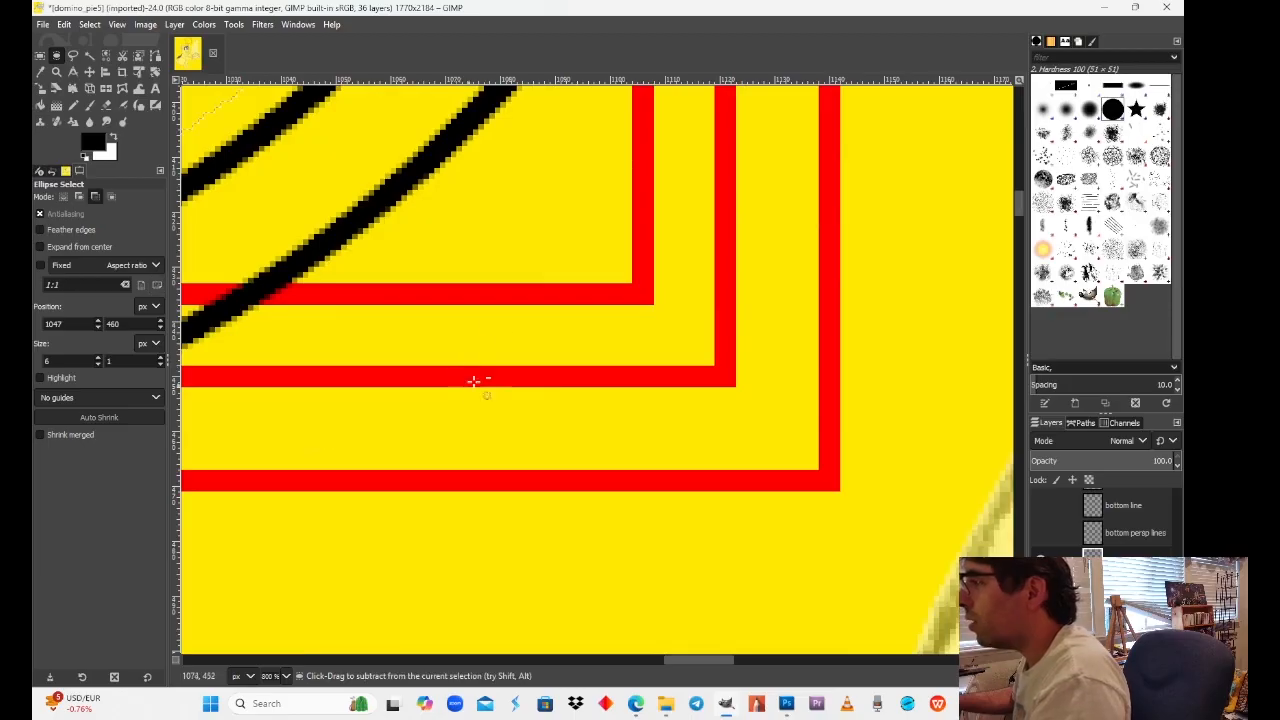
Step: Redraw the elliptical selection to the outer edges of the innermost red square, at position 726, 55 with size 382 × 382 px
click(477, 195)
drag(477, 195, 653, 299)
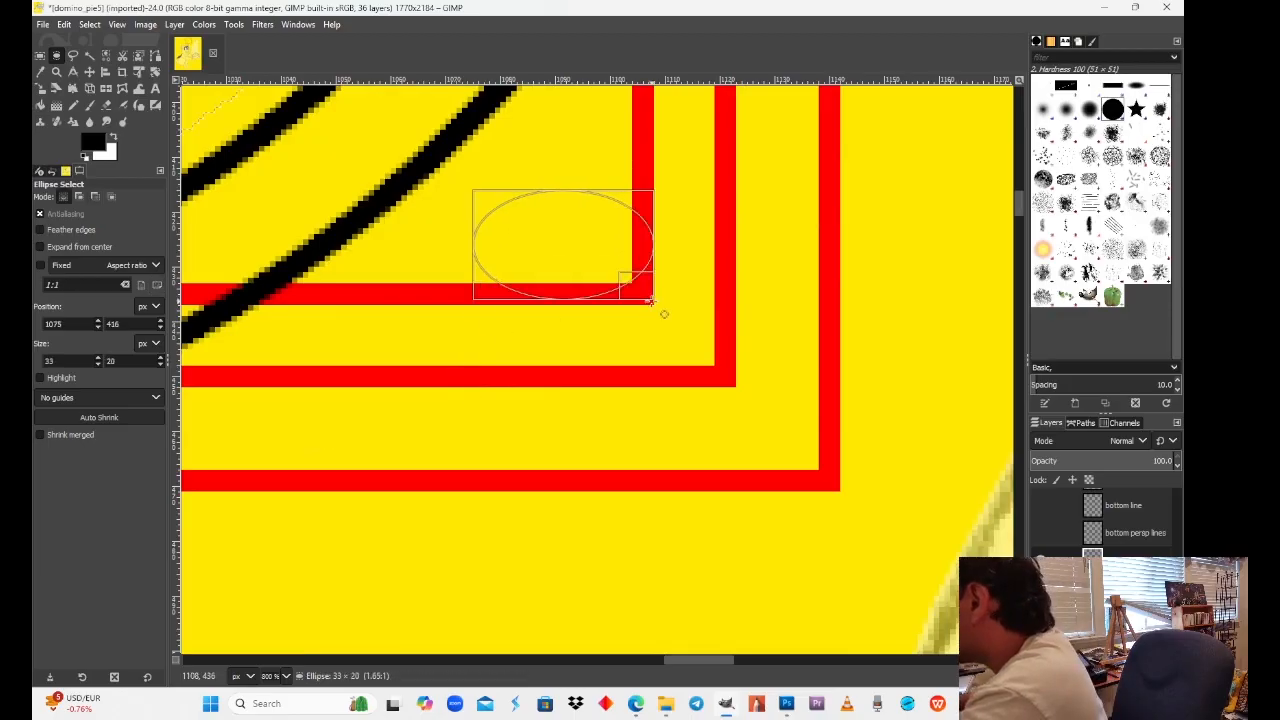
drag(495, 205, 337, 91)
scroll(700, 330, up, 3)
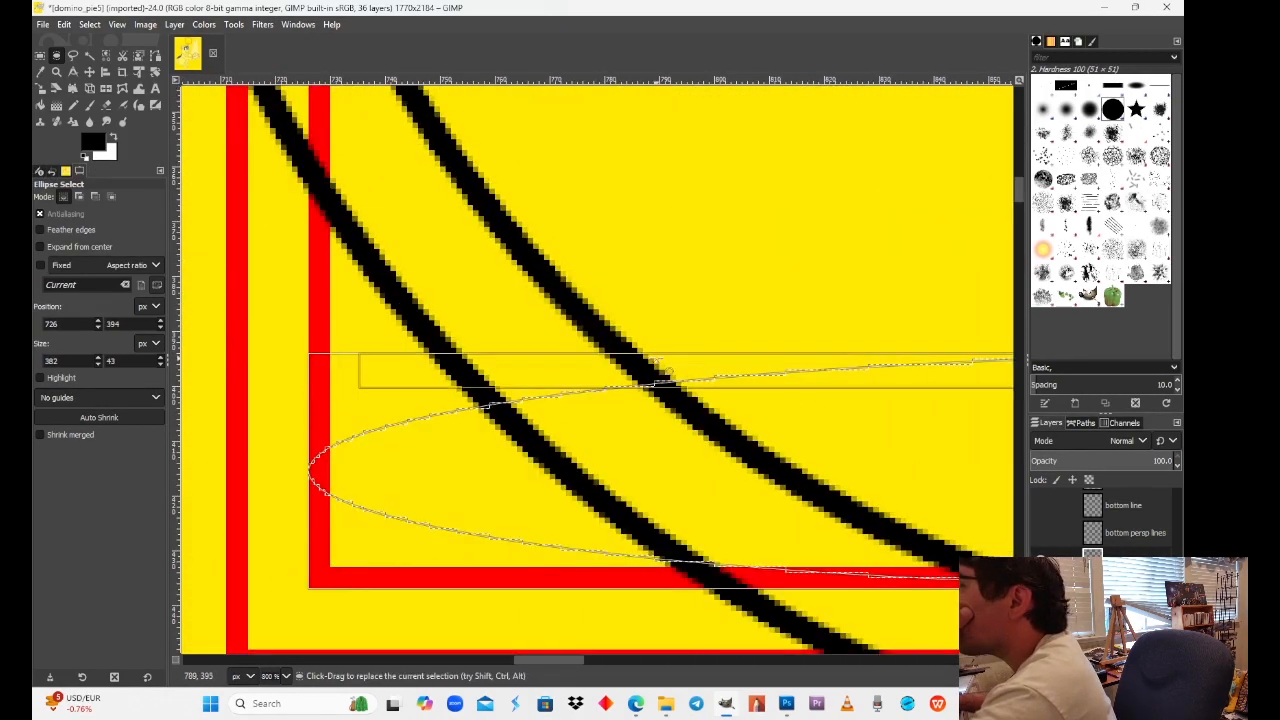
drag(666, 372, 641, 208)
click(284, 676)
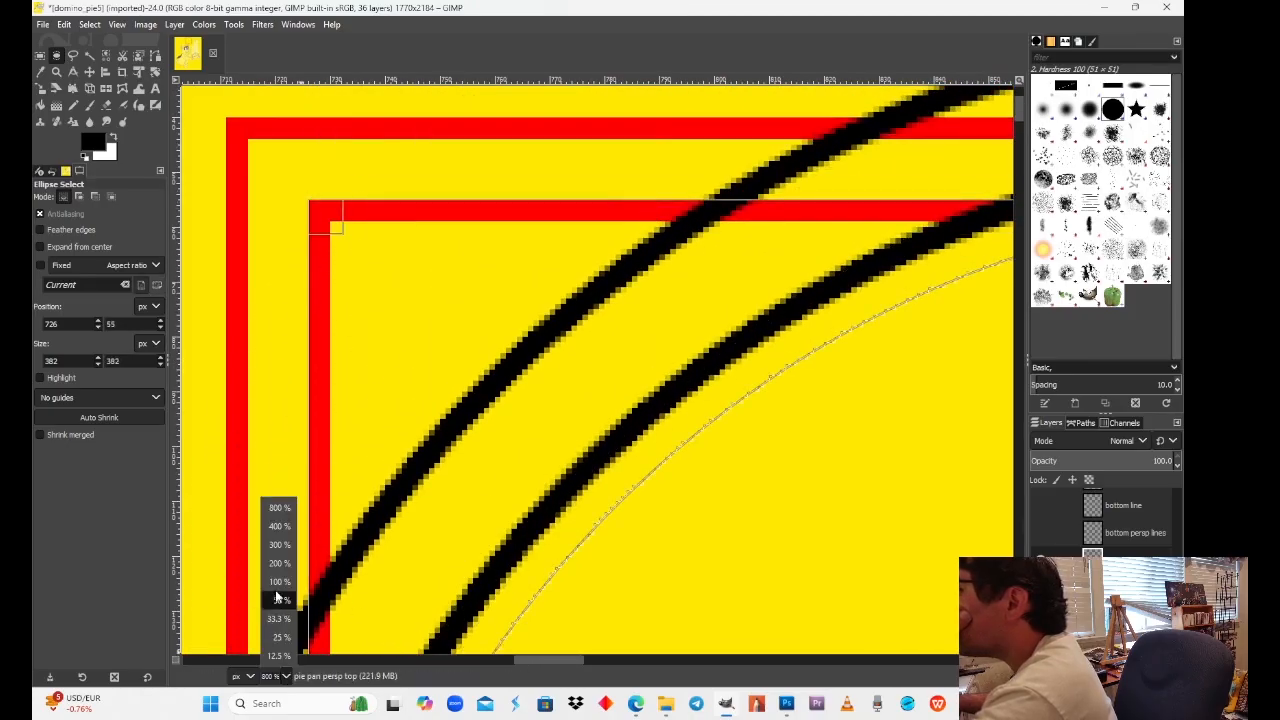
click(275, 590)
drag(670, 530, 580, 466)
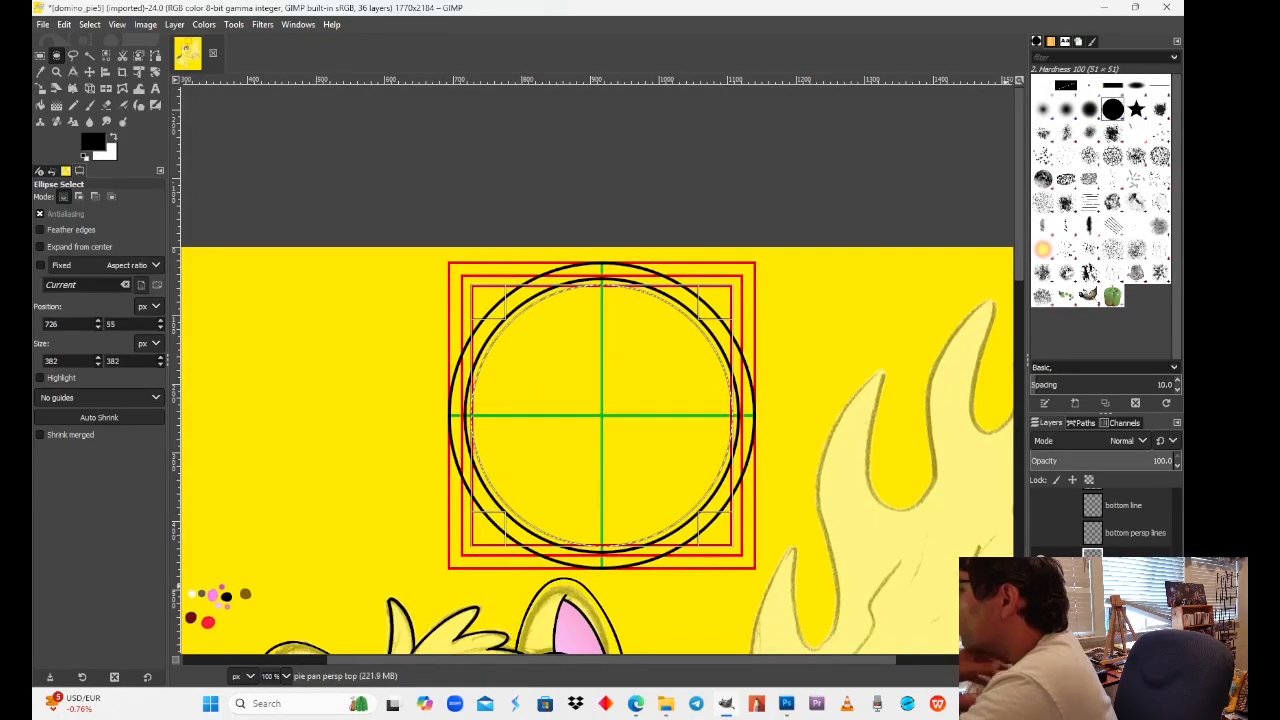
Step: Create a new transparent layer named "pie circle2"
click(1040, 677)
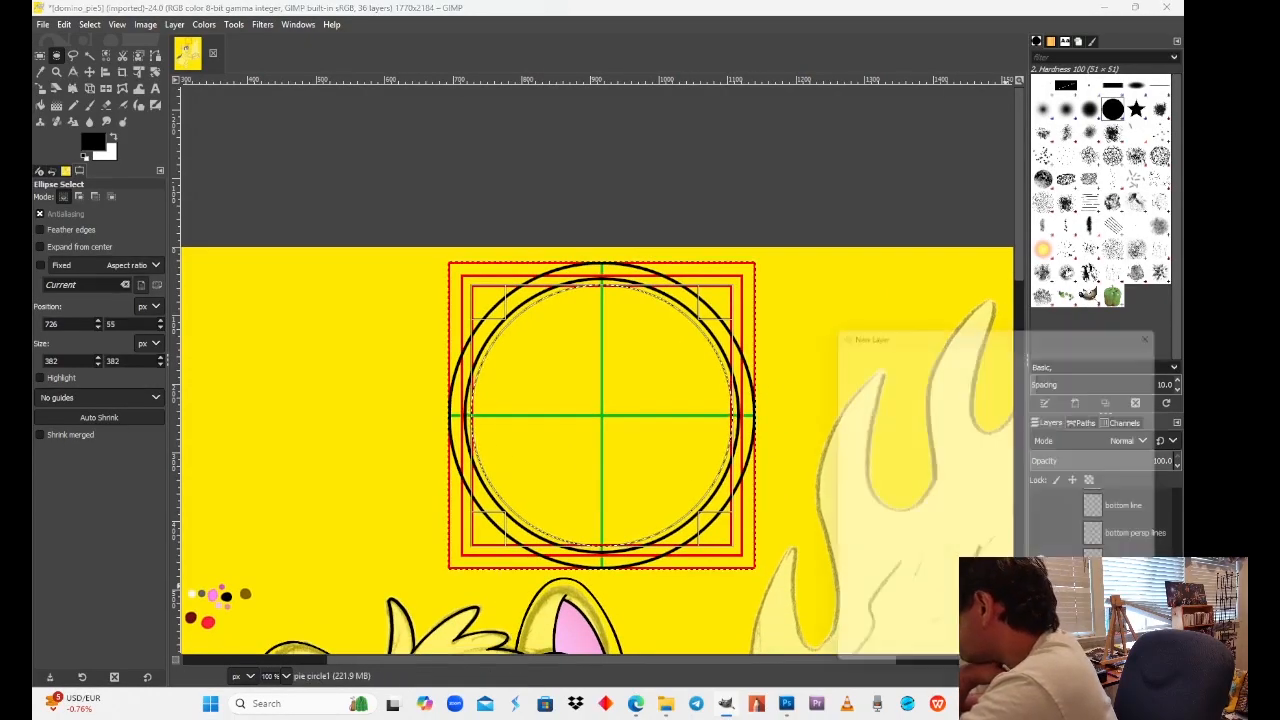
key(End)
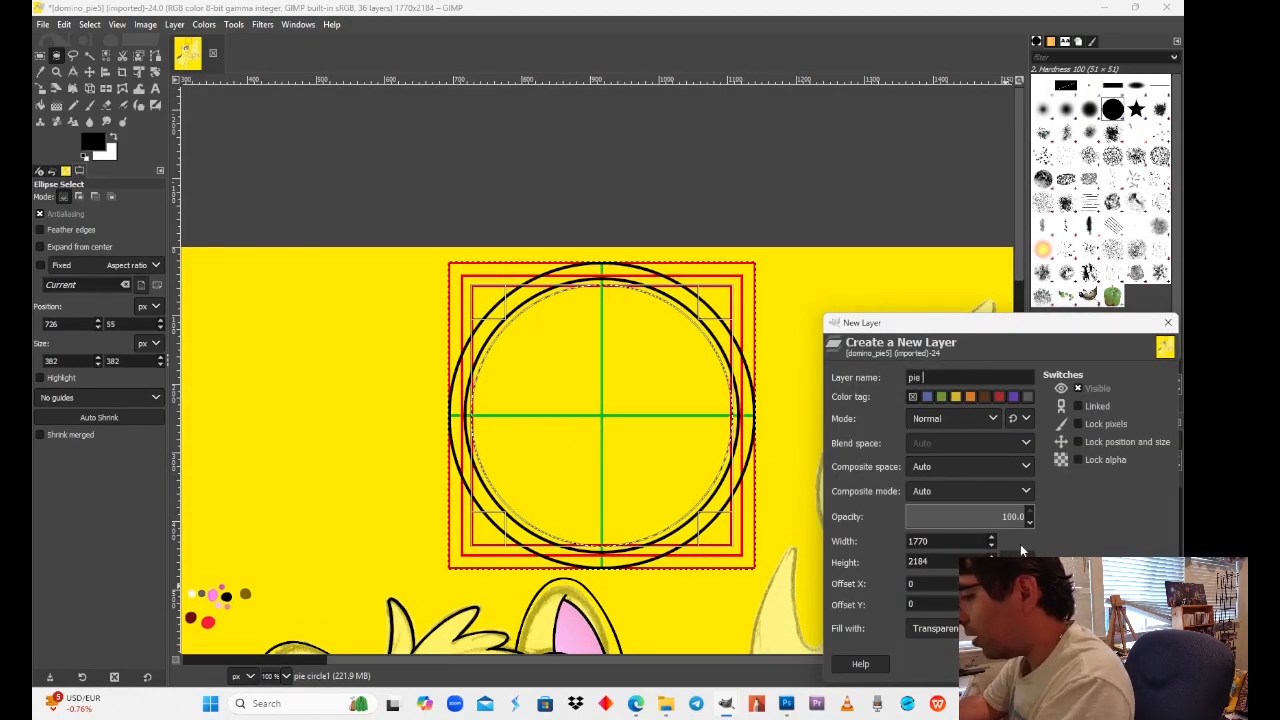
key(BackSpace)
text(2)
key(Return)
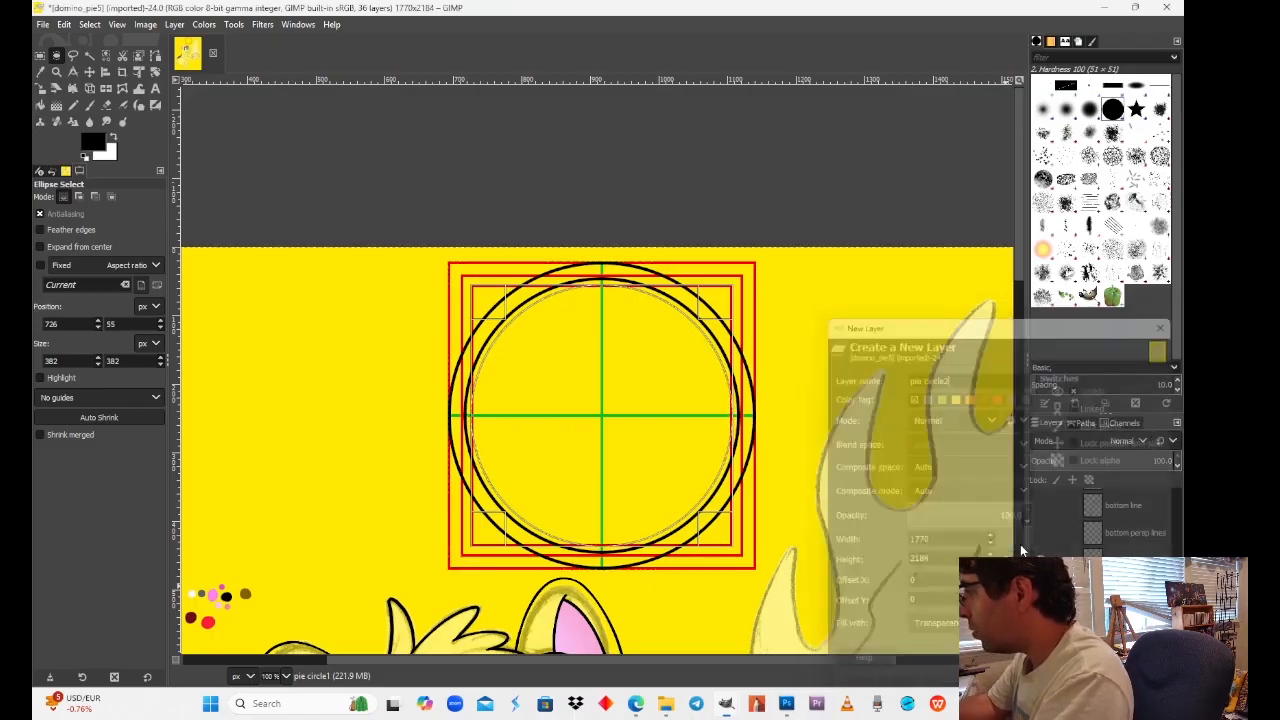
Step: Hide the existing black double-circle layer and fill the circular selection on pie circle2 with black
click(1041, 616)
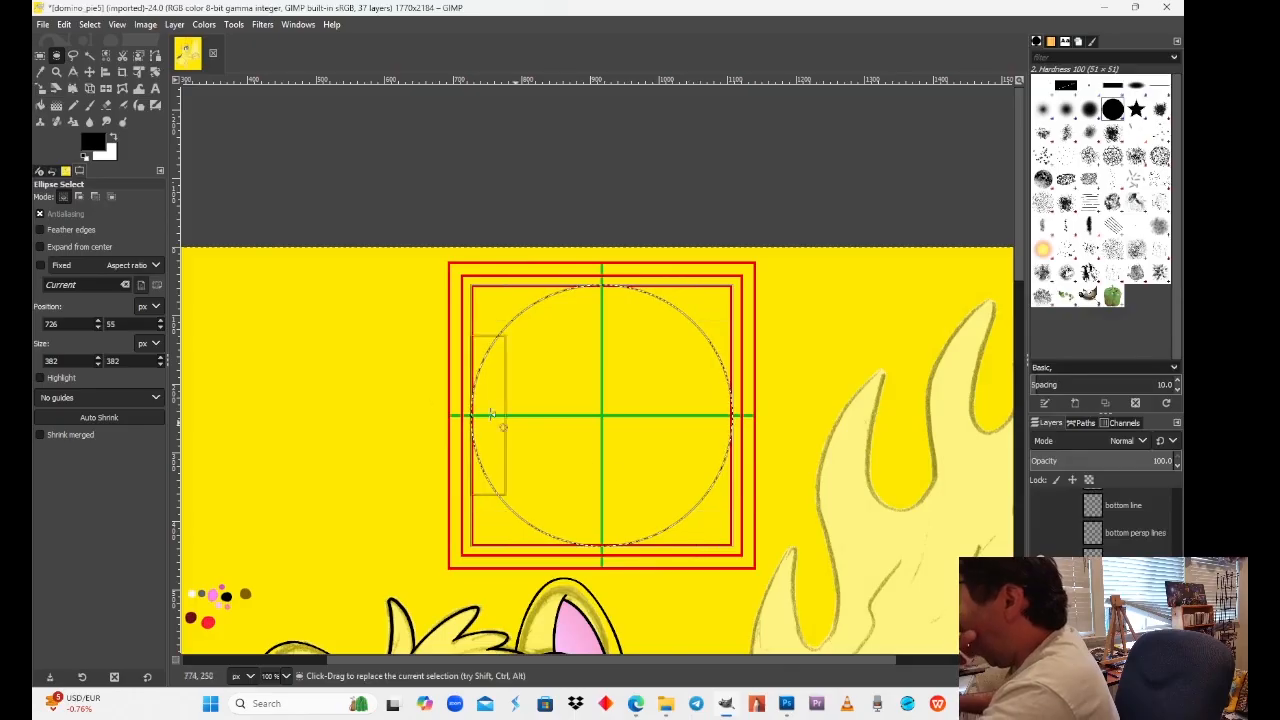
click(41, 107)
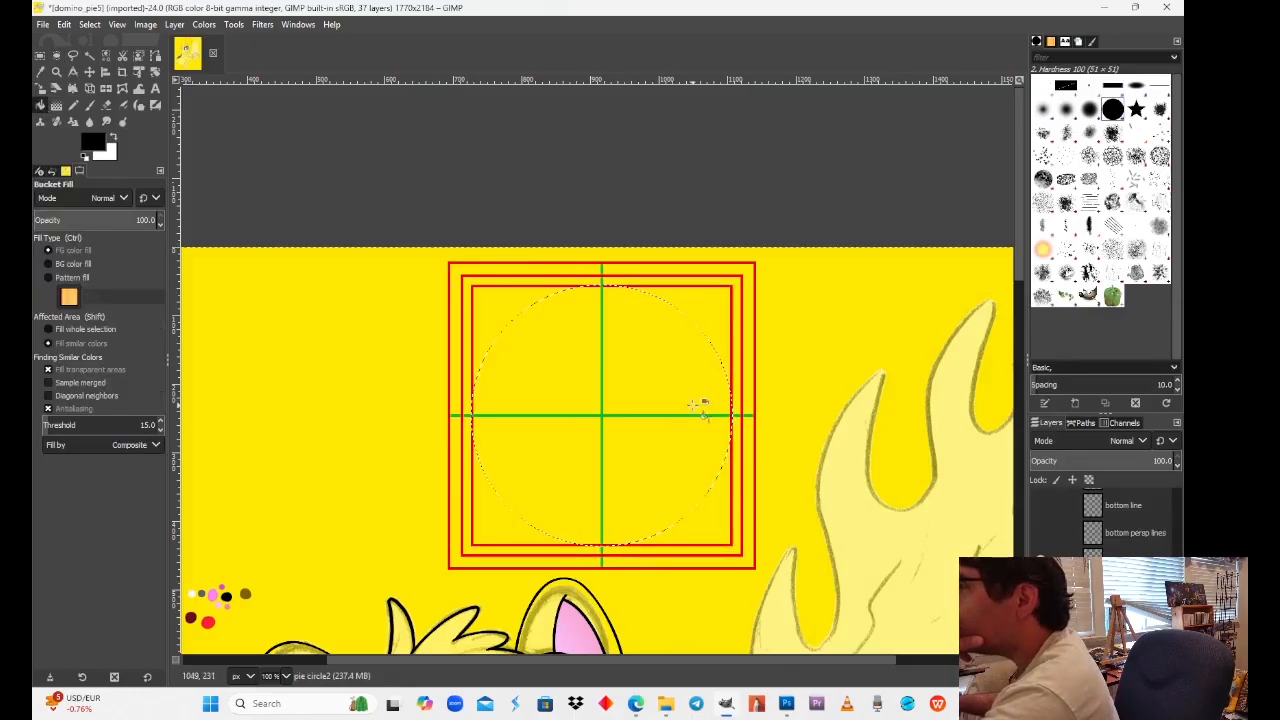
click(571, 410)
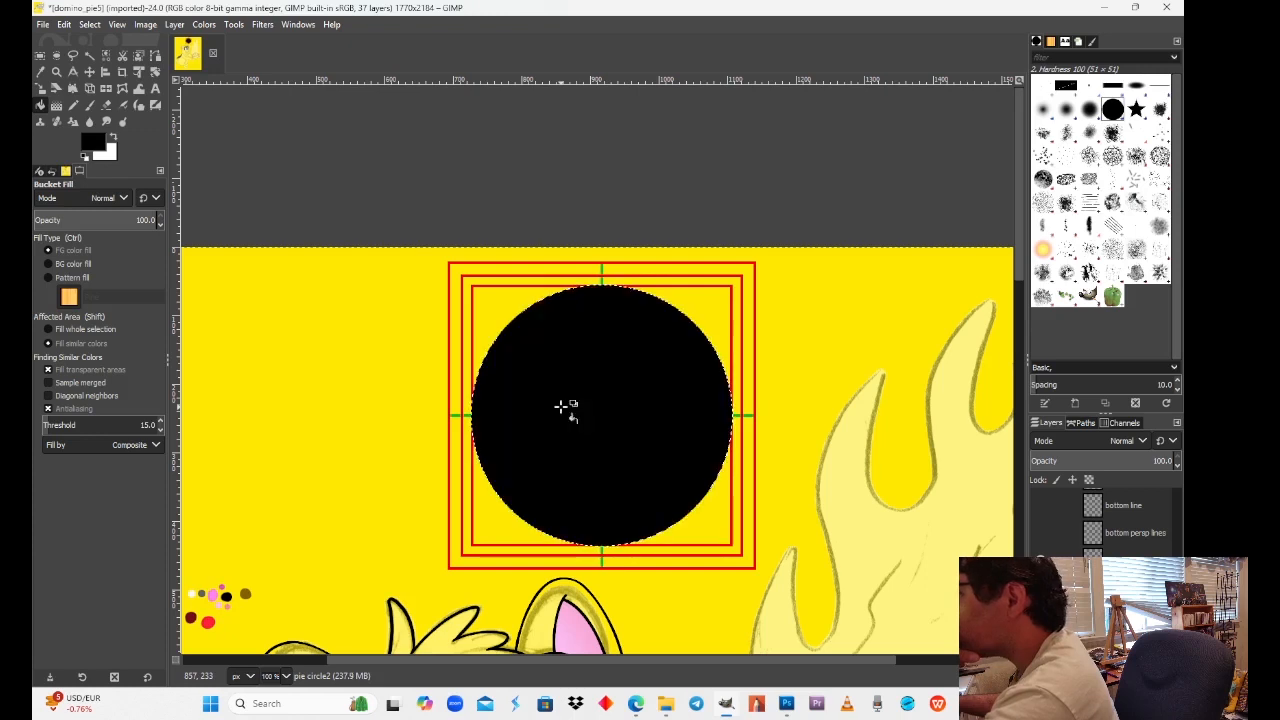
Step: Move the top and left edges of the circular selection inward by 5 px, to position 731, 60
click(286, 676)
click(285, 523)
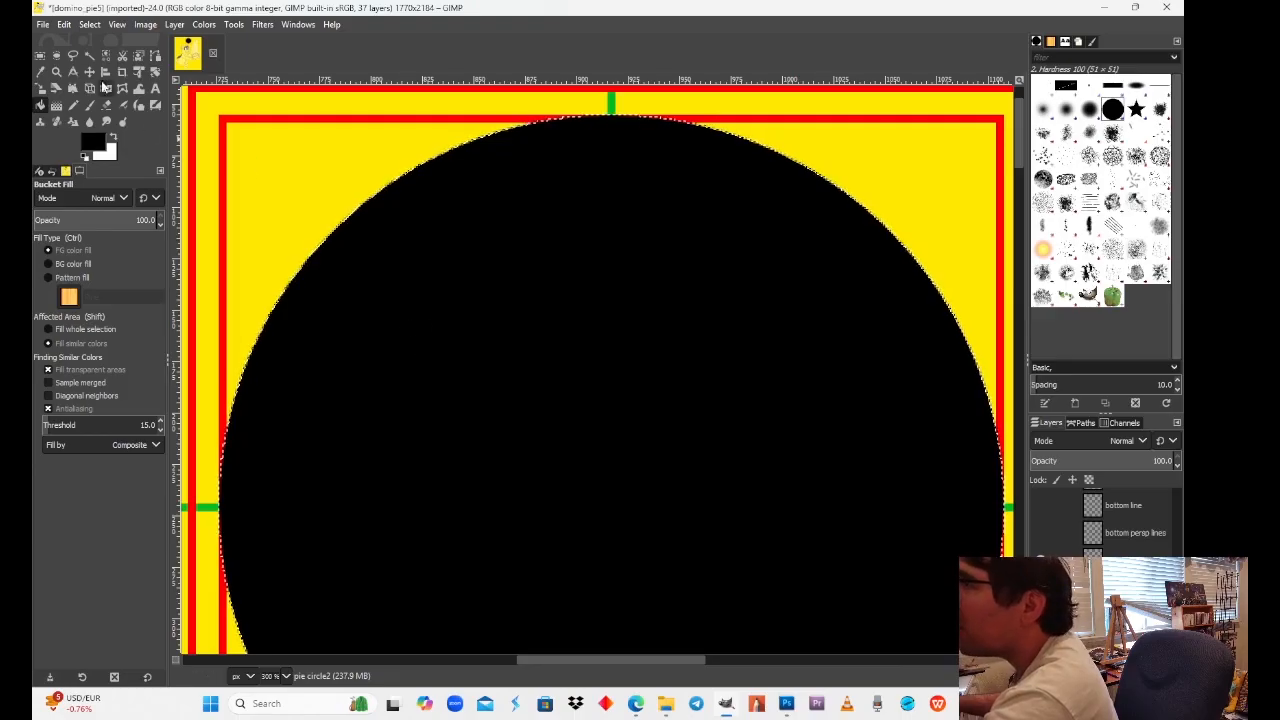
click(57, 55)
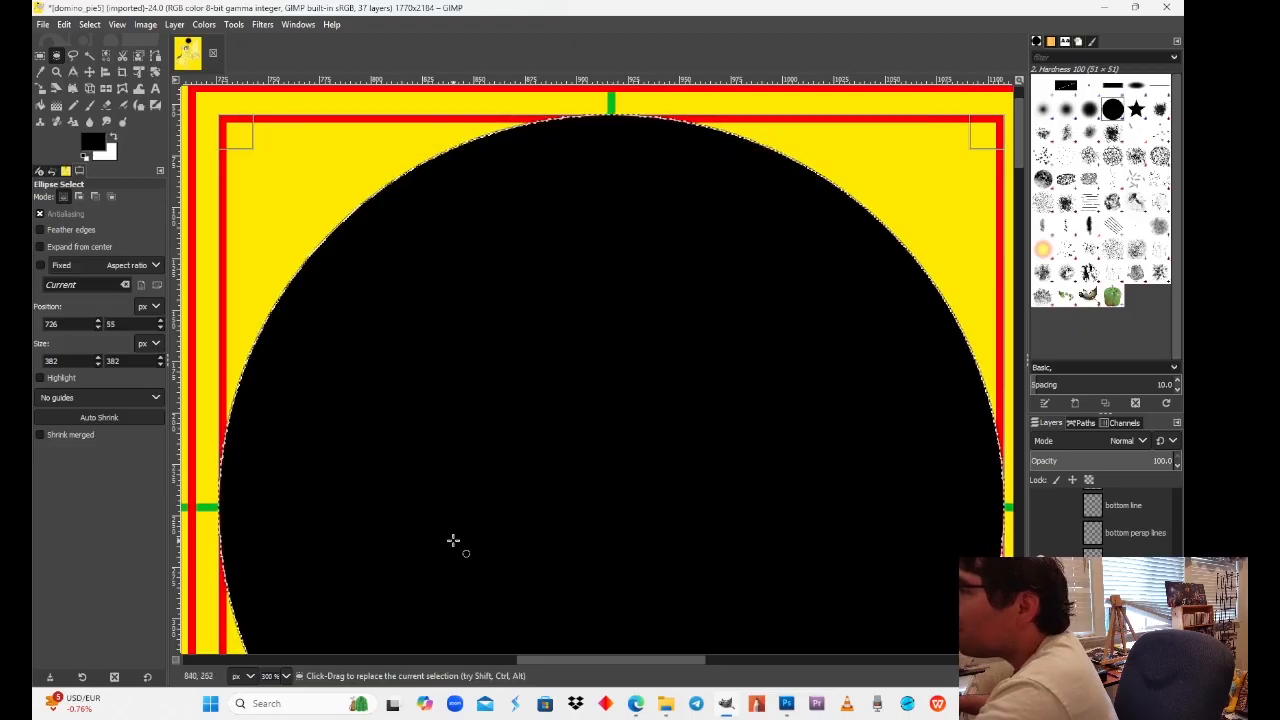
click(274, 676)
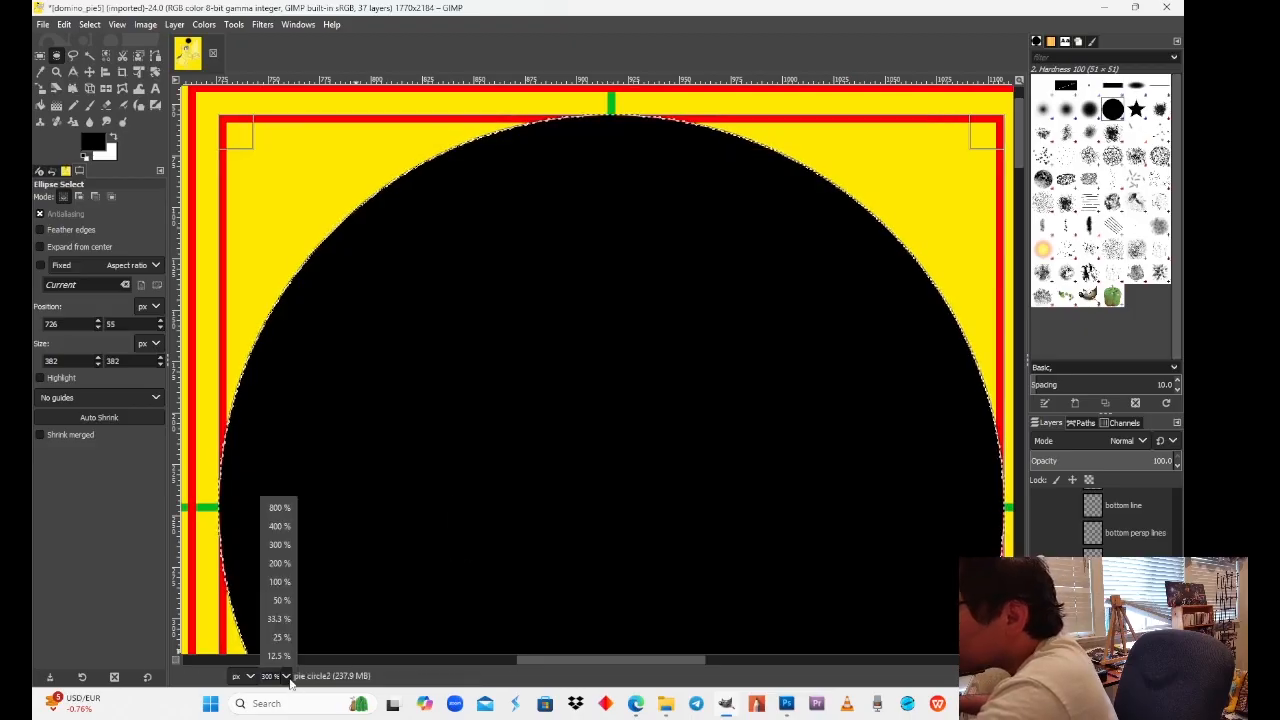
click(286, 547)
click(287, 678)
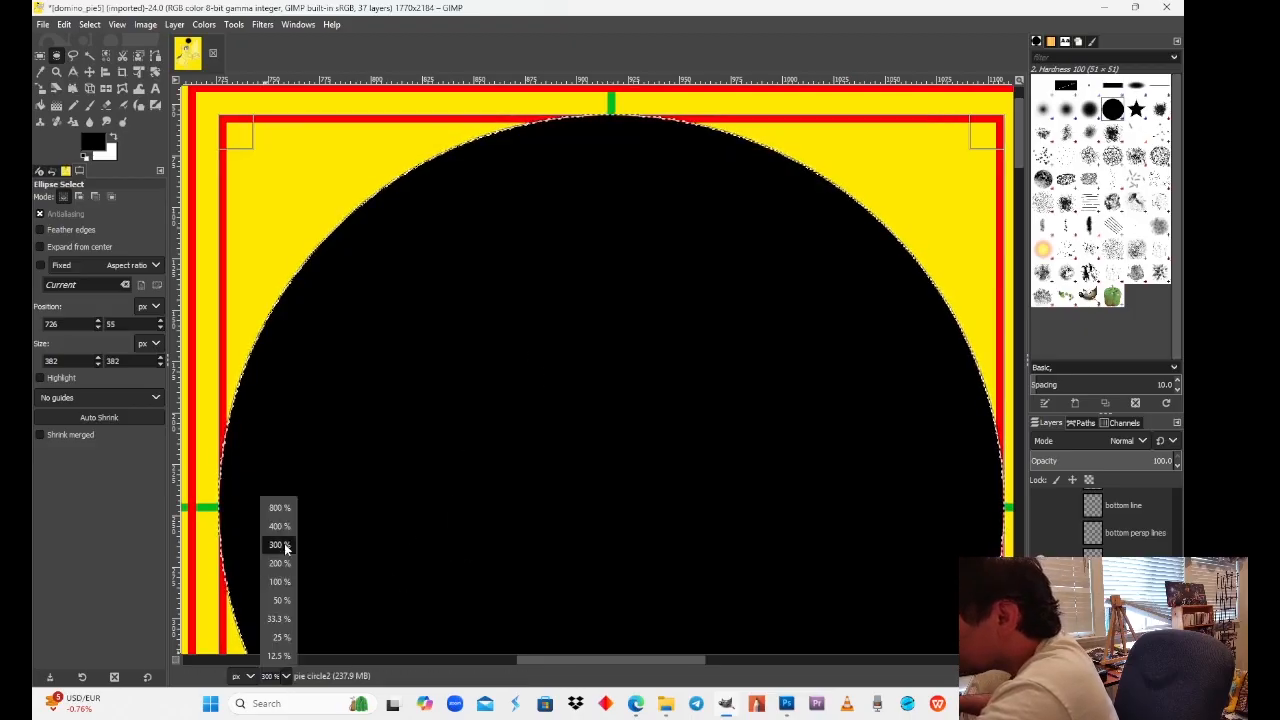
click(280, 508)
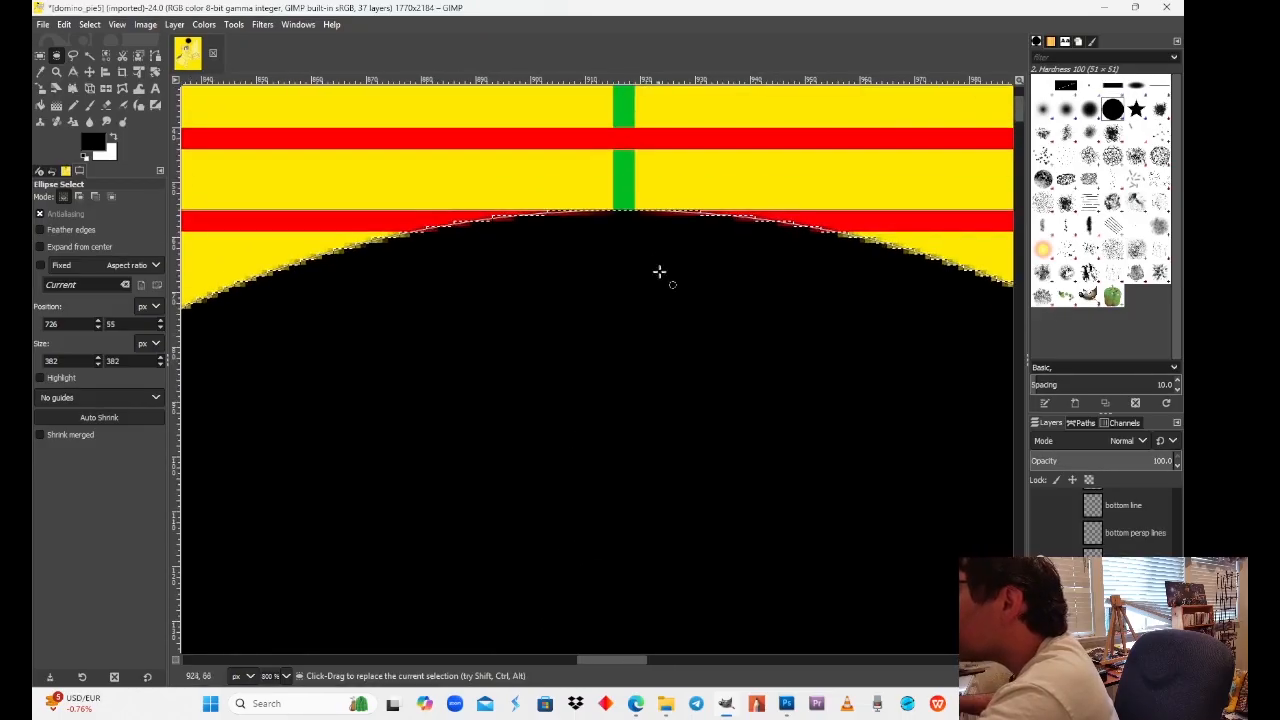
drag(633, 227, 627, 258)
scroll(417, 437, down, 10)
scroll(423, 480, left, 10)
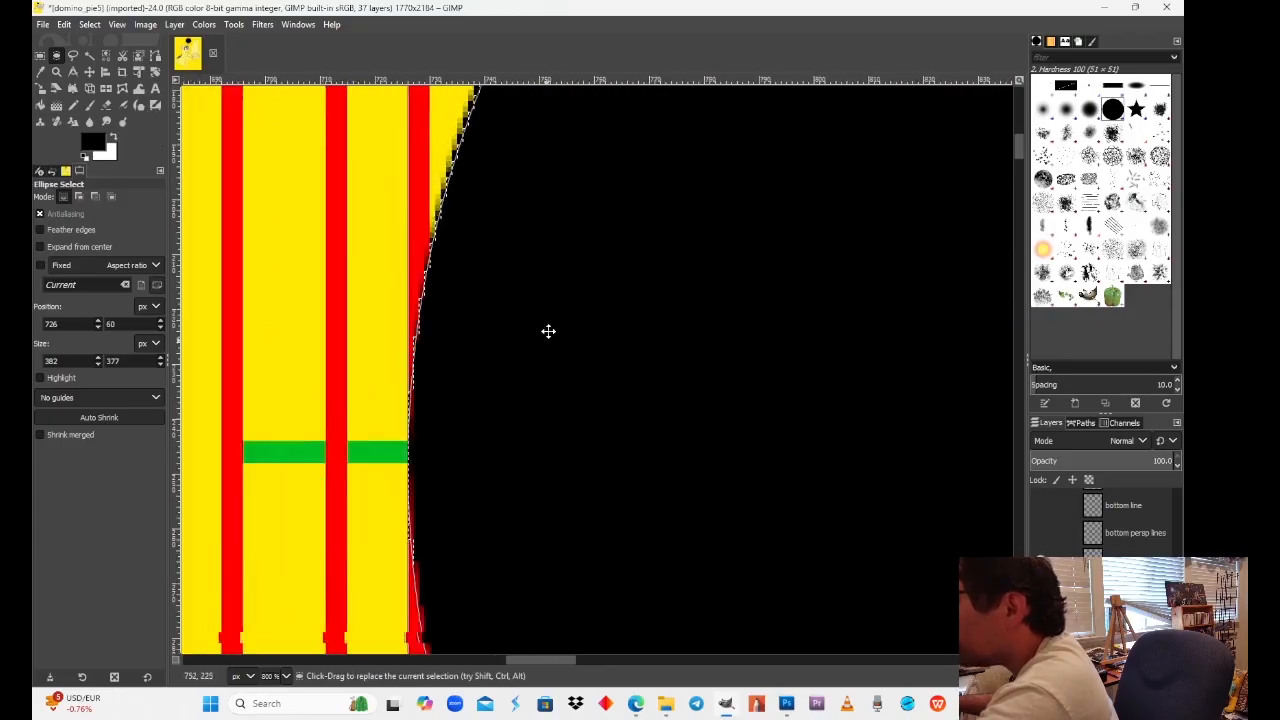
scroll(548, 331, left, 1)
drag(430, 429, 466, 434)
Step: Pull the right and bottom edges of the circular selection inward to make it 372 × 372 px
scroll(508, 417, right, 3)
scroll(508, 417, right, 15)
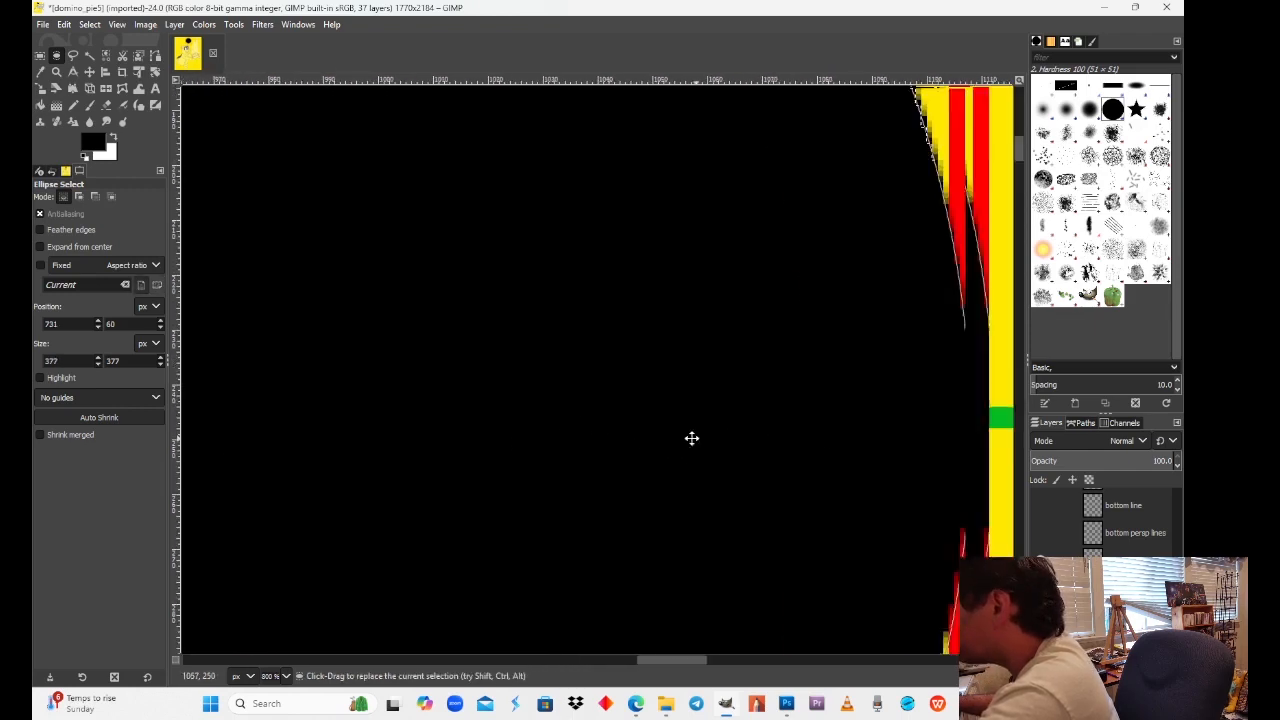
drag(703, 420, 677, 420)
scroll(417, 506, down, 15)
scroll(529, 406, left, 14)
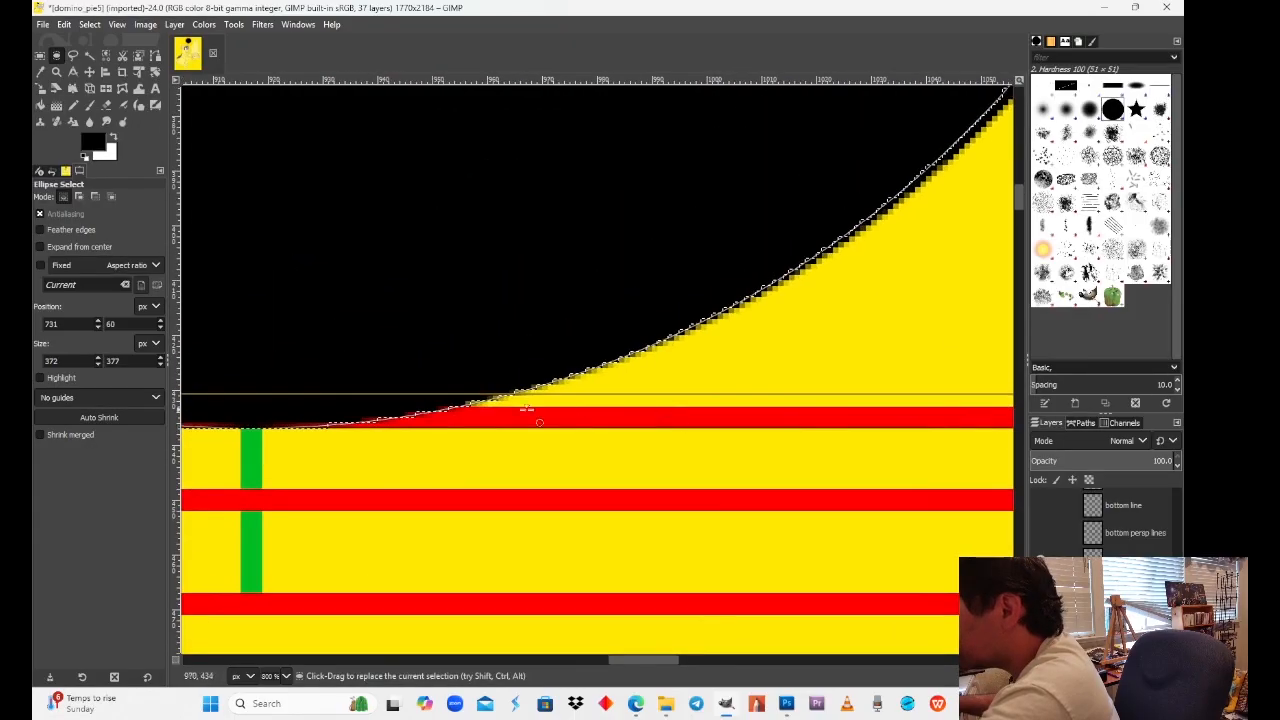
drag(577, 457, 585, 435)
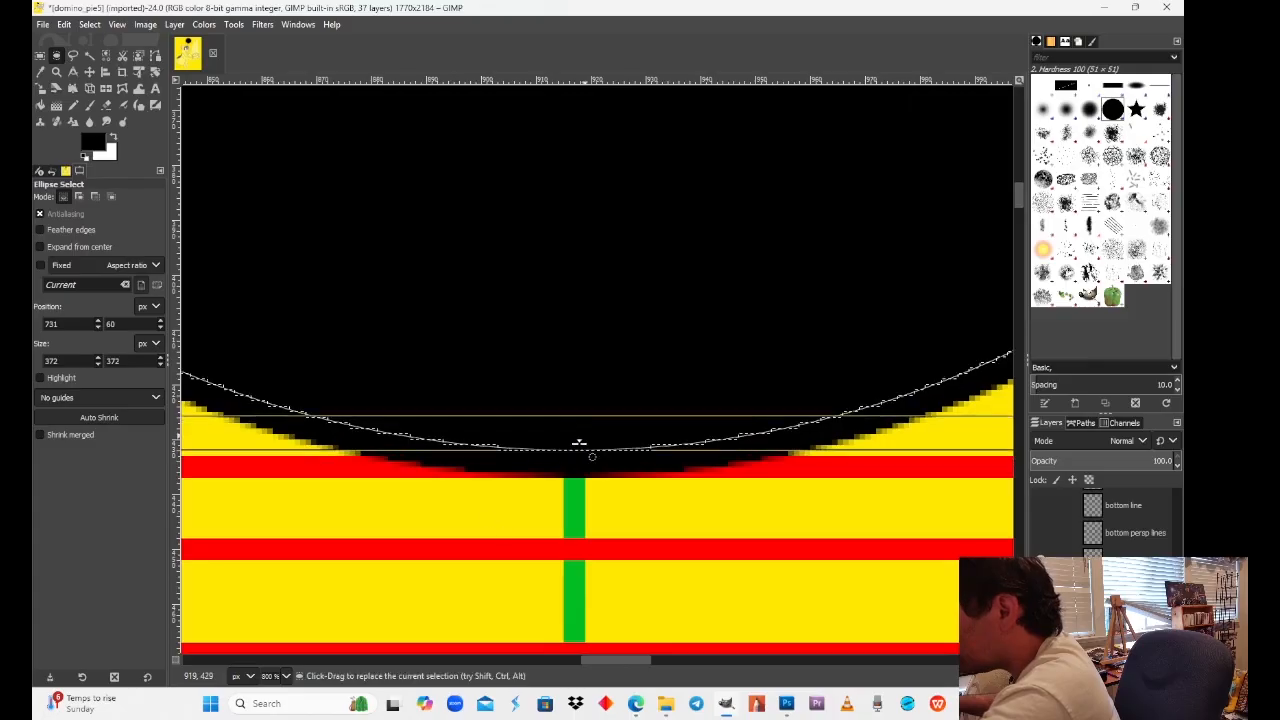
Step: Delete the black fill inside the reduced selection to leave a thin ring, and deselect
click(286, 677)
click(280, 563)
scroll(853, 498, up, 5)
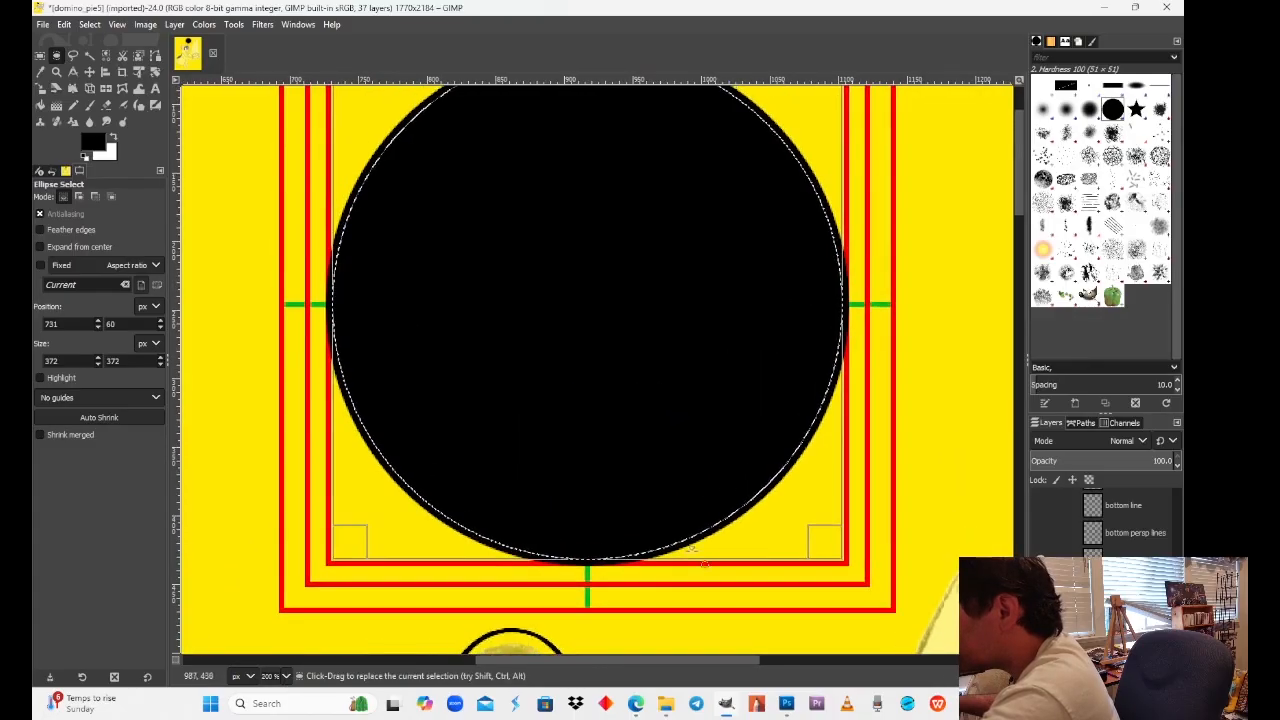
key(Delete)
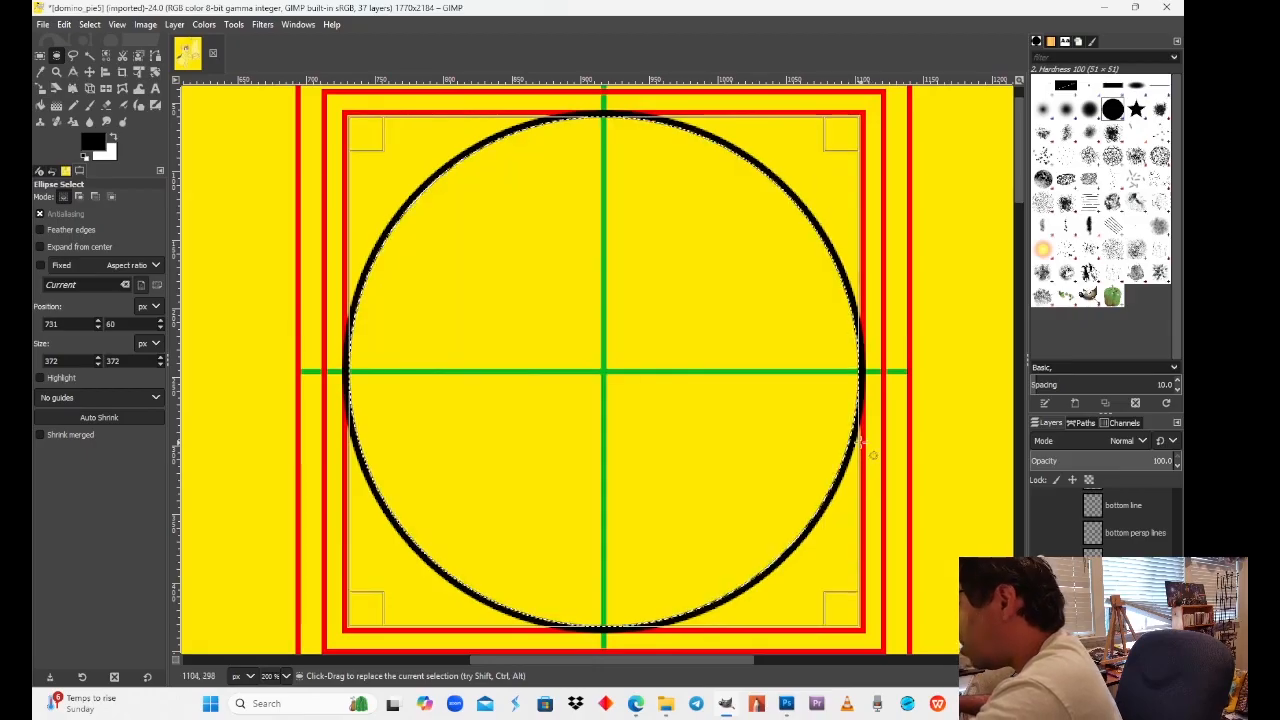
click(951, 471)
Step: Select the ring with Alpha to Selection, crop the pie circle2 layer to that selection, and deselect
right_click(1098, 587)
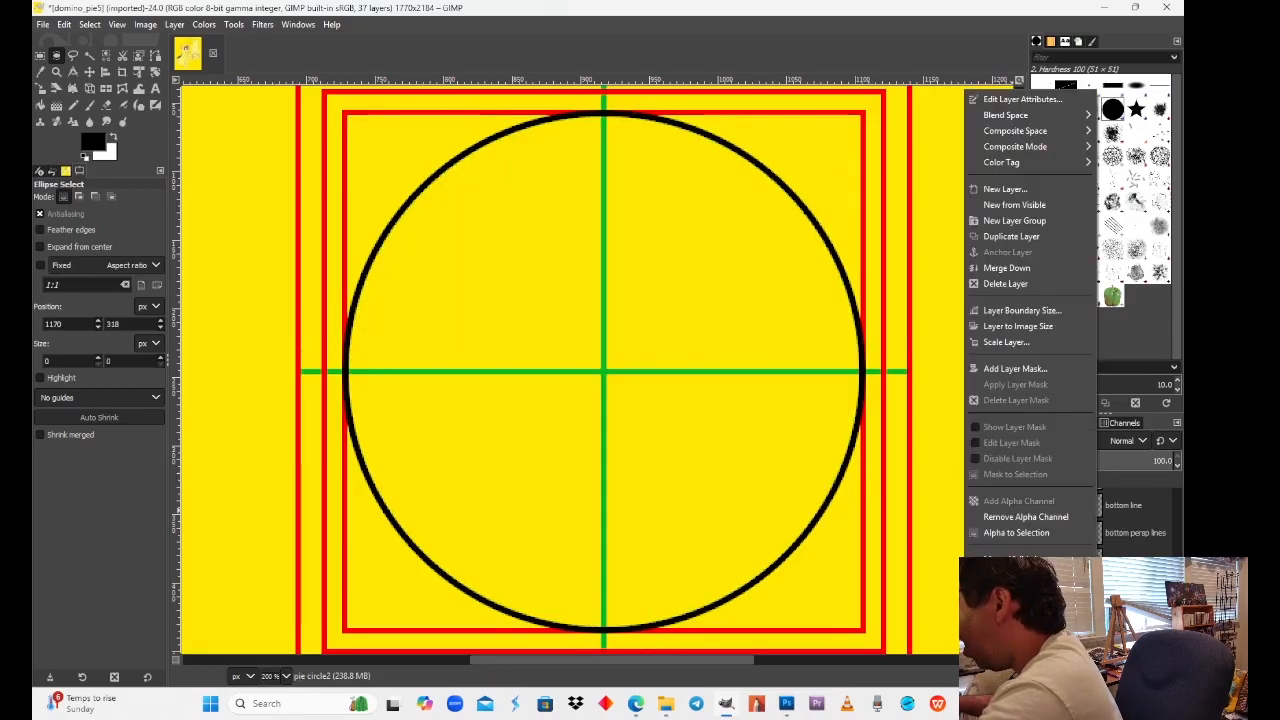
click(1044, 533)
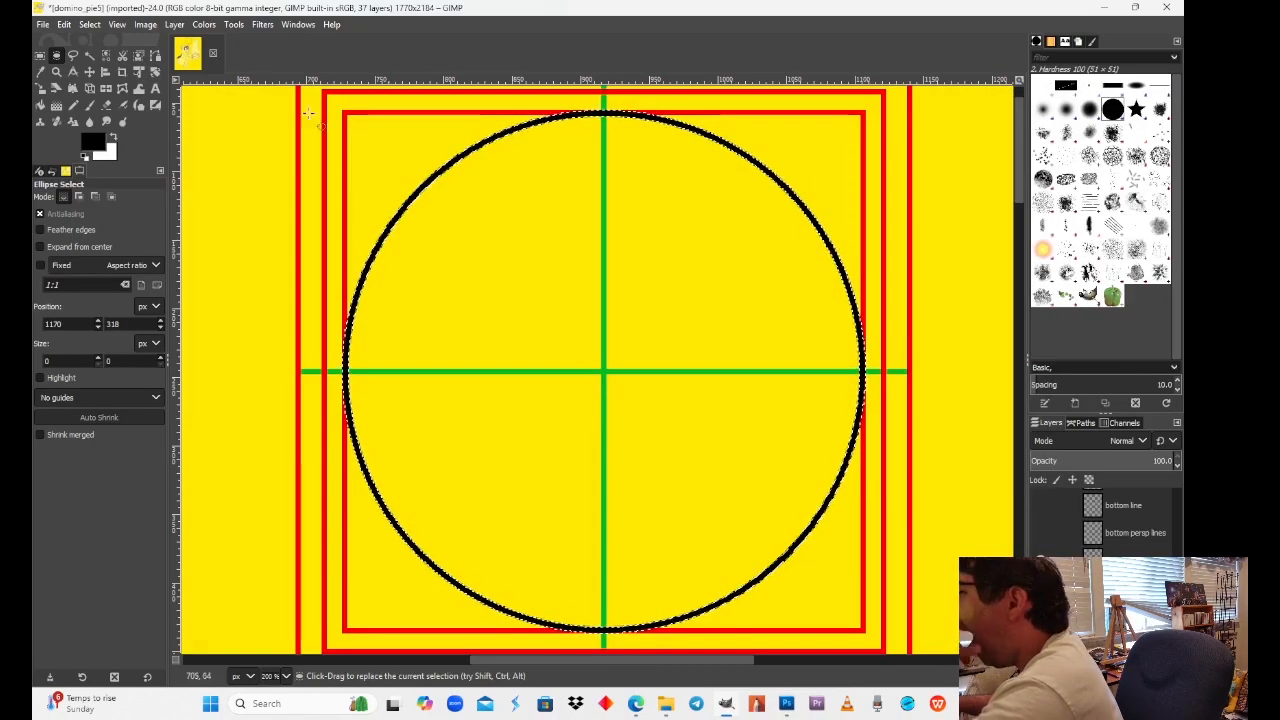
click(174, 24)
click(263, 274)
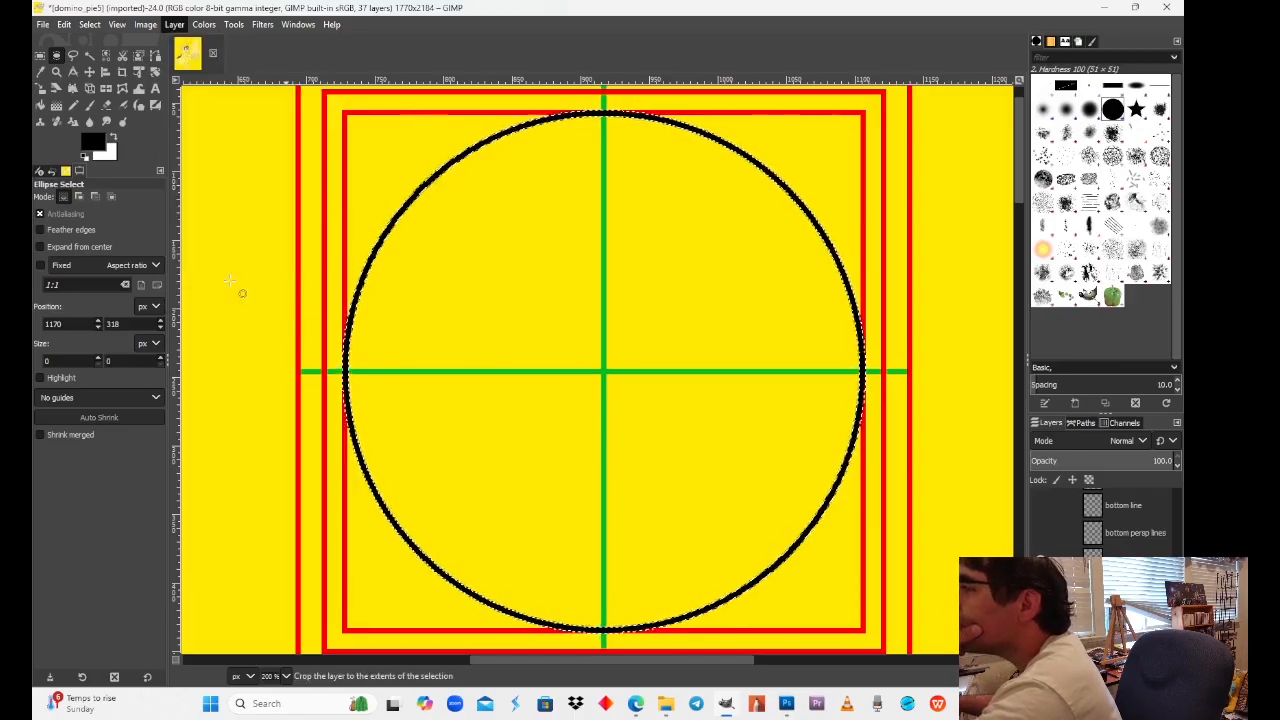
click(257, 268)
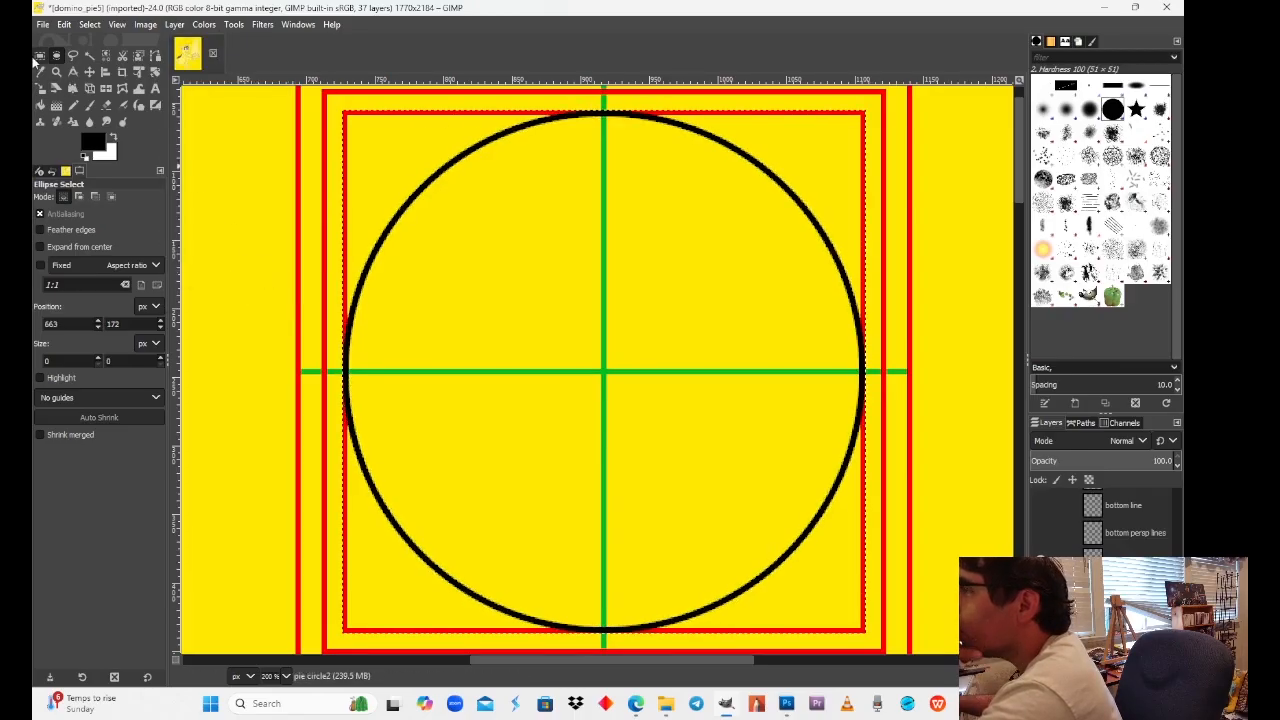
Step: Duplicate the ring layer as pie pan persp bottom and move it so its bottom-left corner meets the innermost purple guide's corner
key(r)
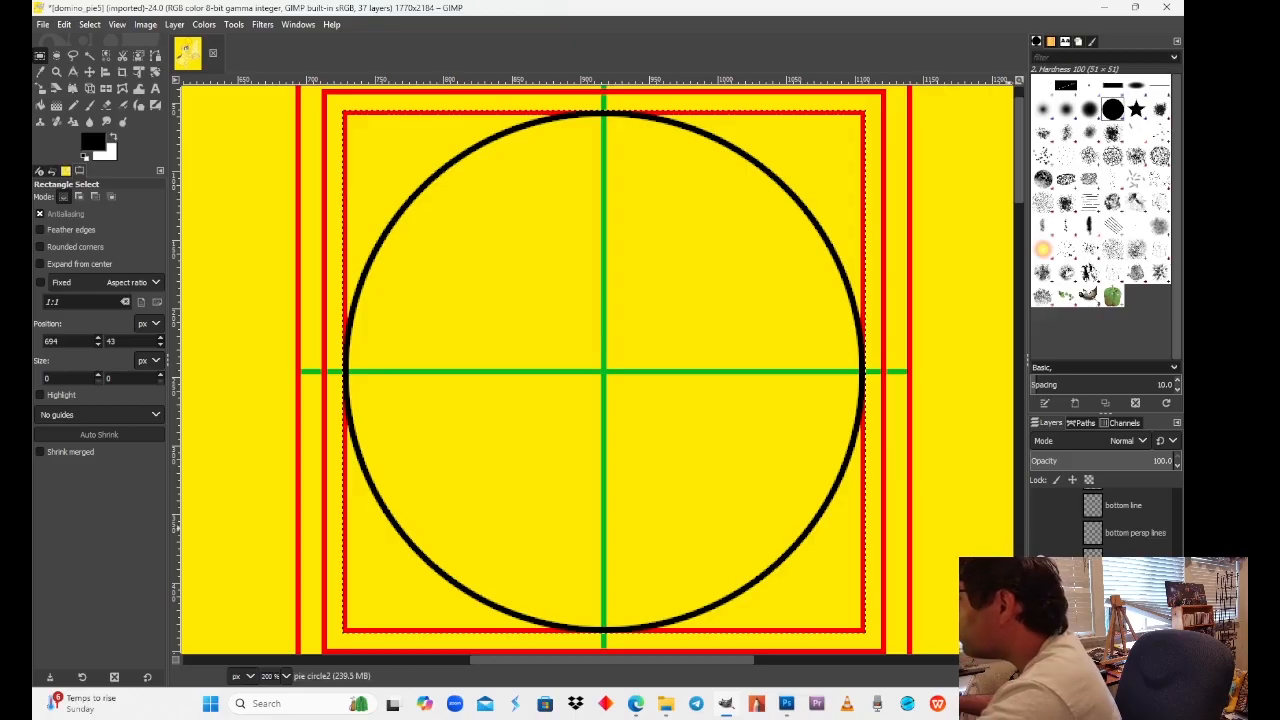
key(ctrl+shift+d)
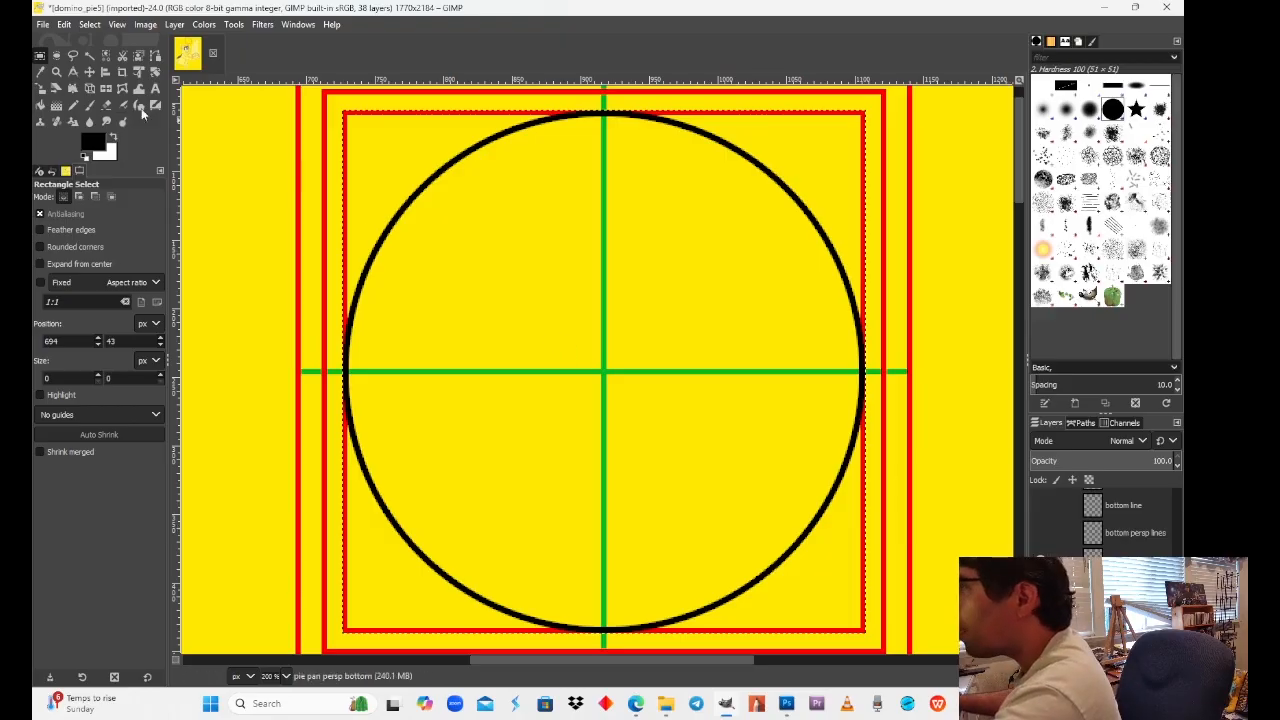
click(89, 72)
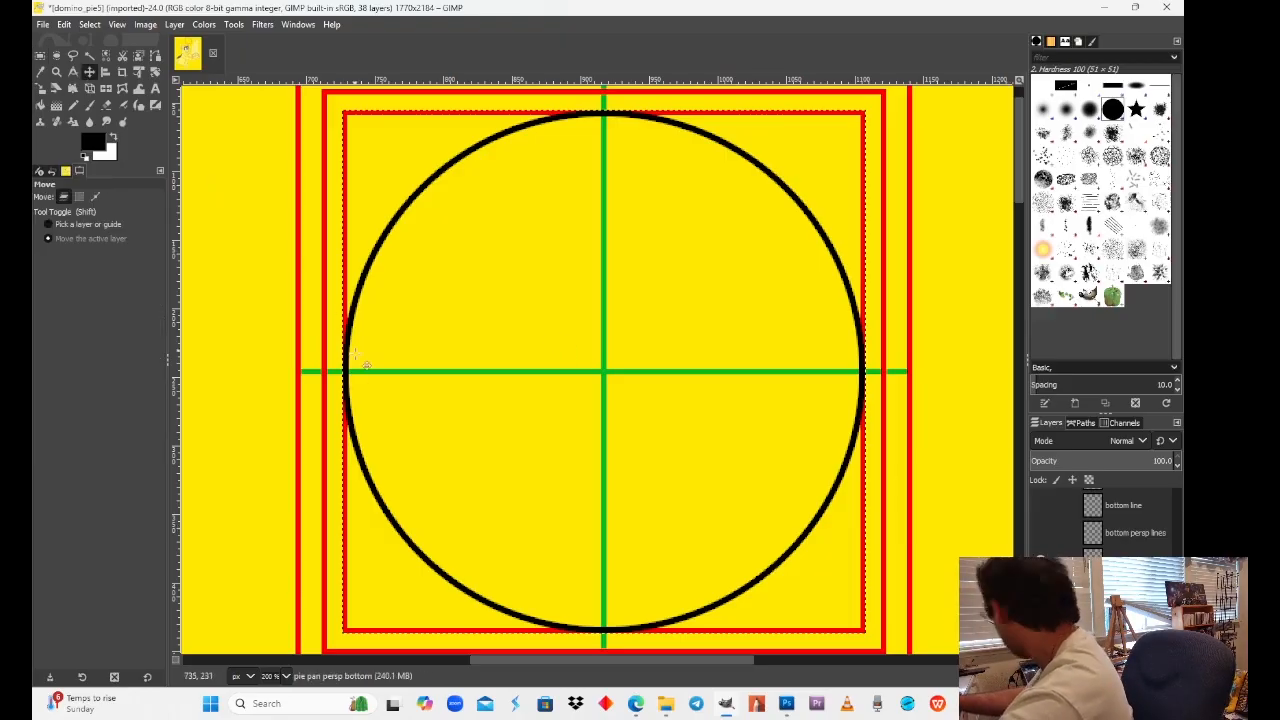
drag(430, 510, 600, 570)
drag(944, 718, 460, 291)
drag(582, 517, 508, 603)
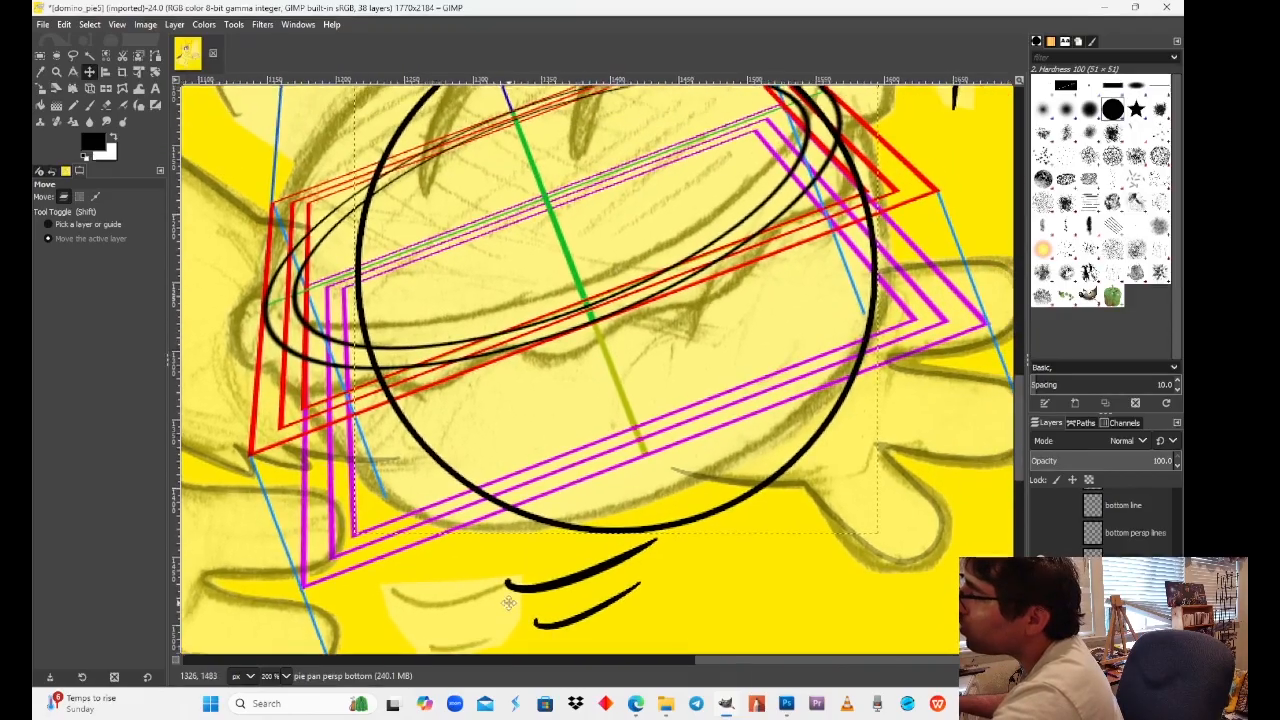
drag(620, 332, 660, 415)
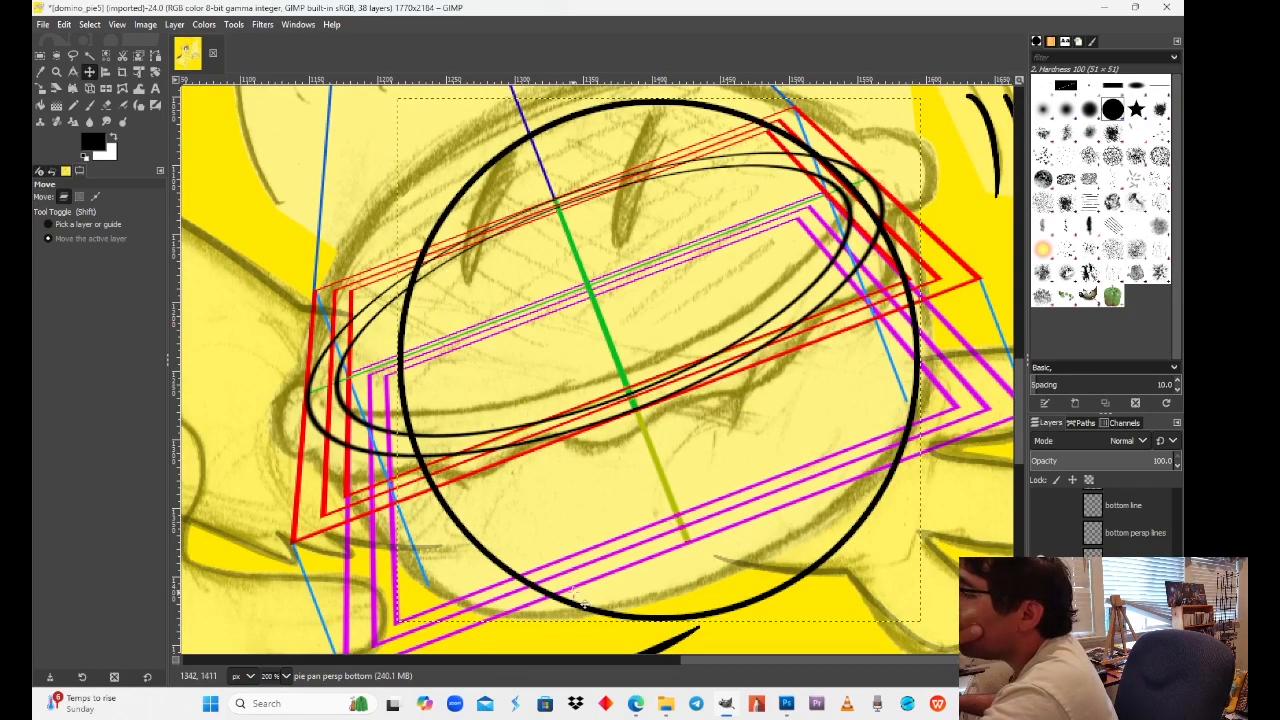
drag(548, 596, 547, 599)
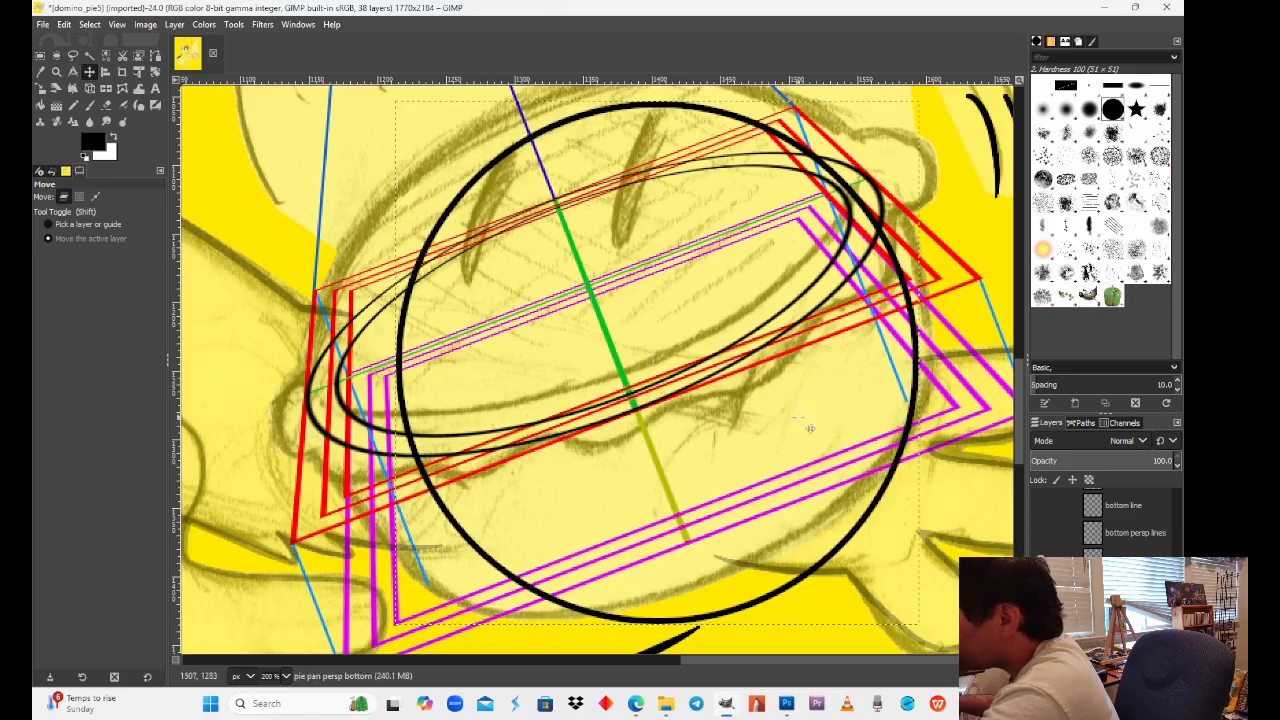
Step: Begin a Perspective transform of the ring, fitting its top-left, top-right and bottom-right corners to the innermost purple guide
drag(904, 410, 850, 437)
drag(658, 372, 689, 395)
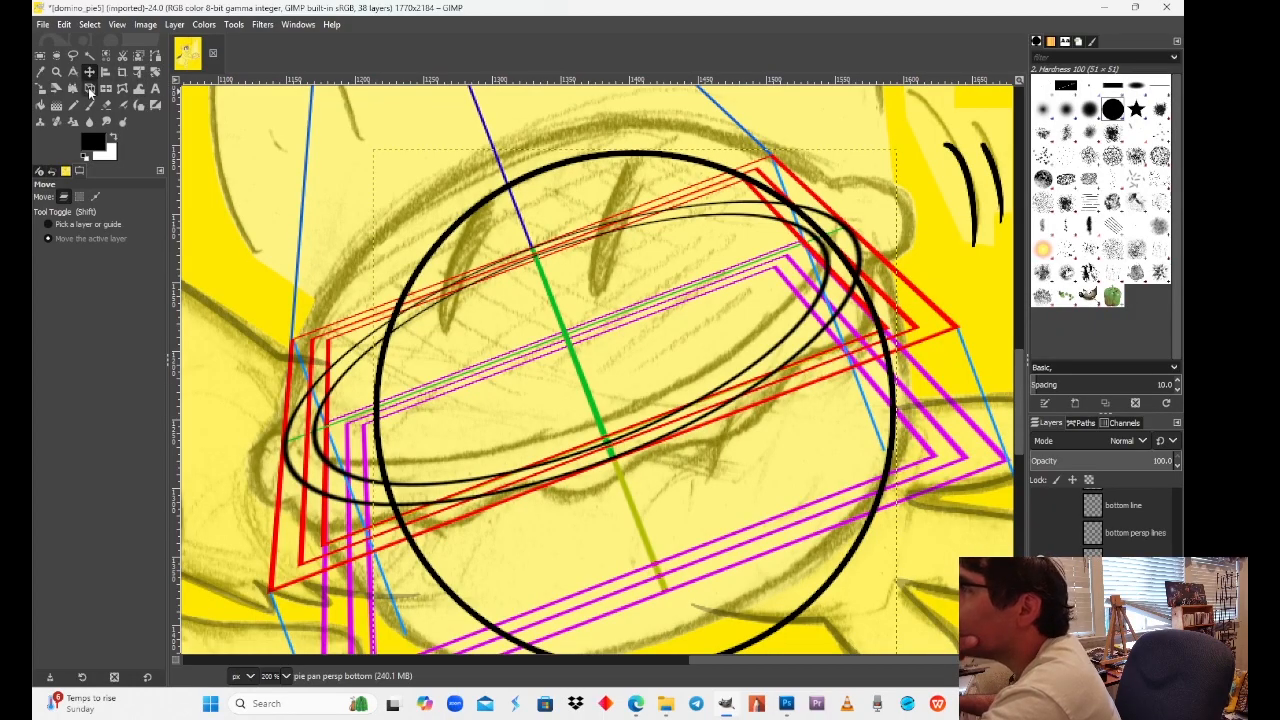
click(89, 90)
click(418, 272)
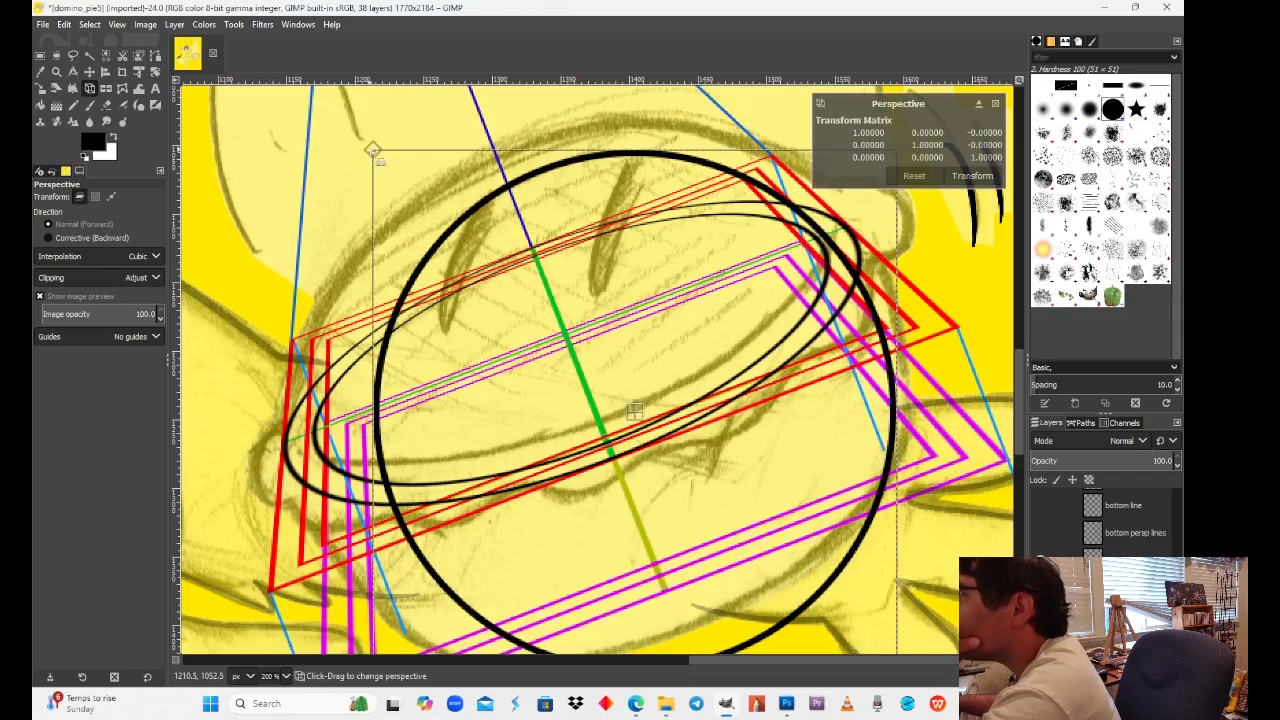
drag(372, 150, 366, 428)
drag(632, 480, 543, 548)
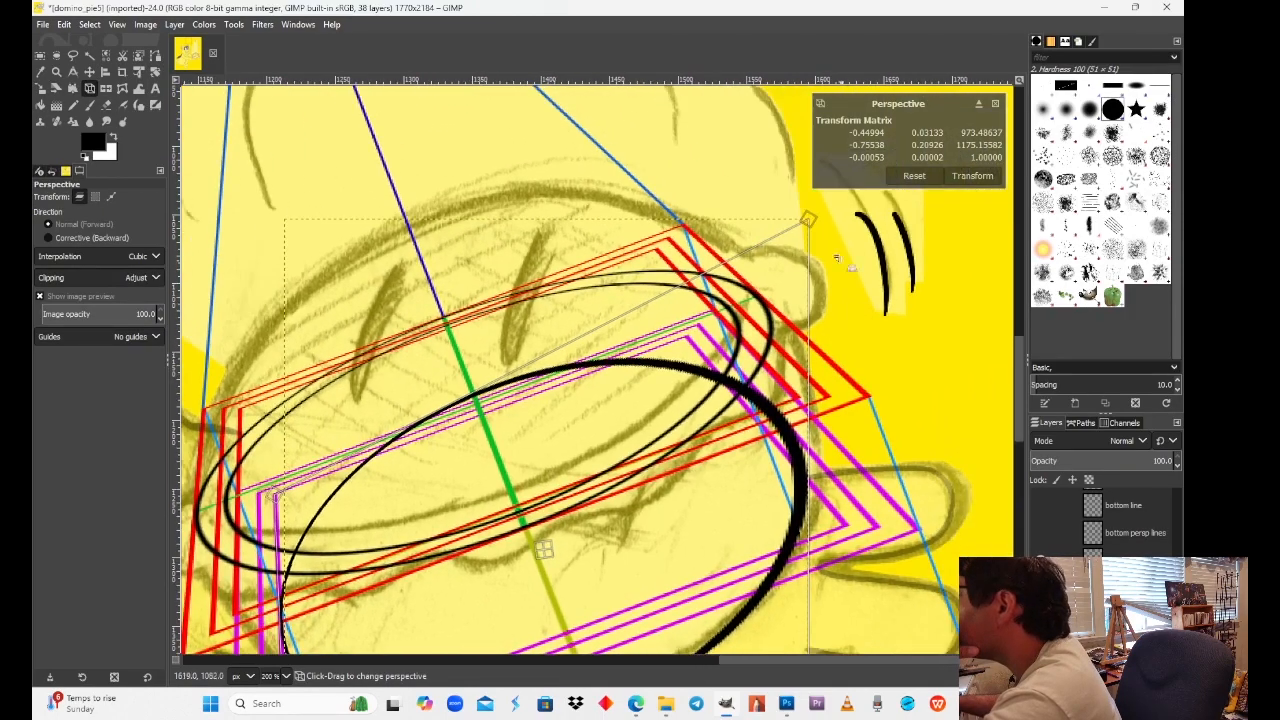
drag(818, 228, 820, 337)
drag(832, 587, 766, 421)
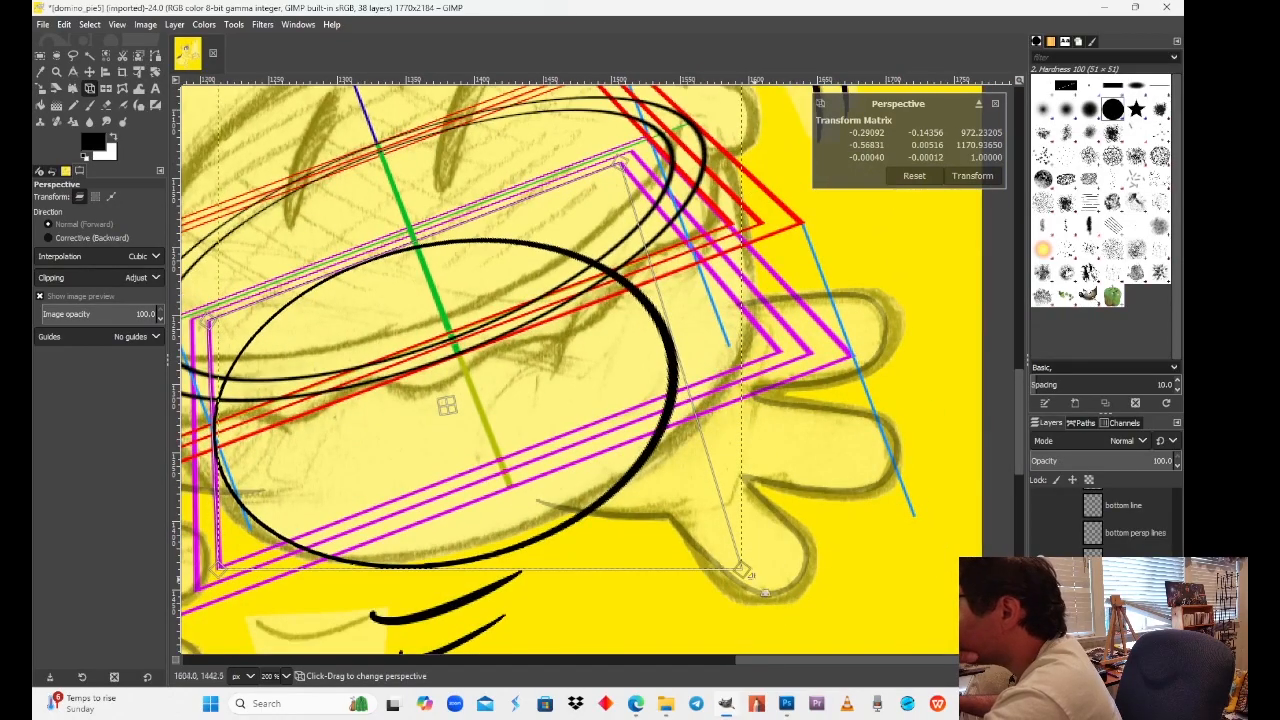
drag(745, 570, 783, 355)
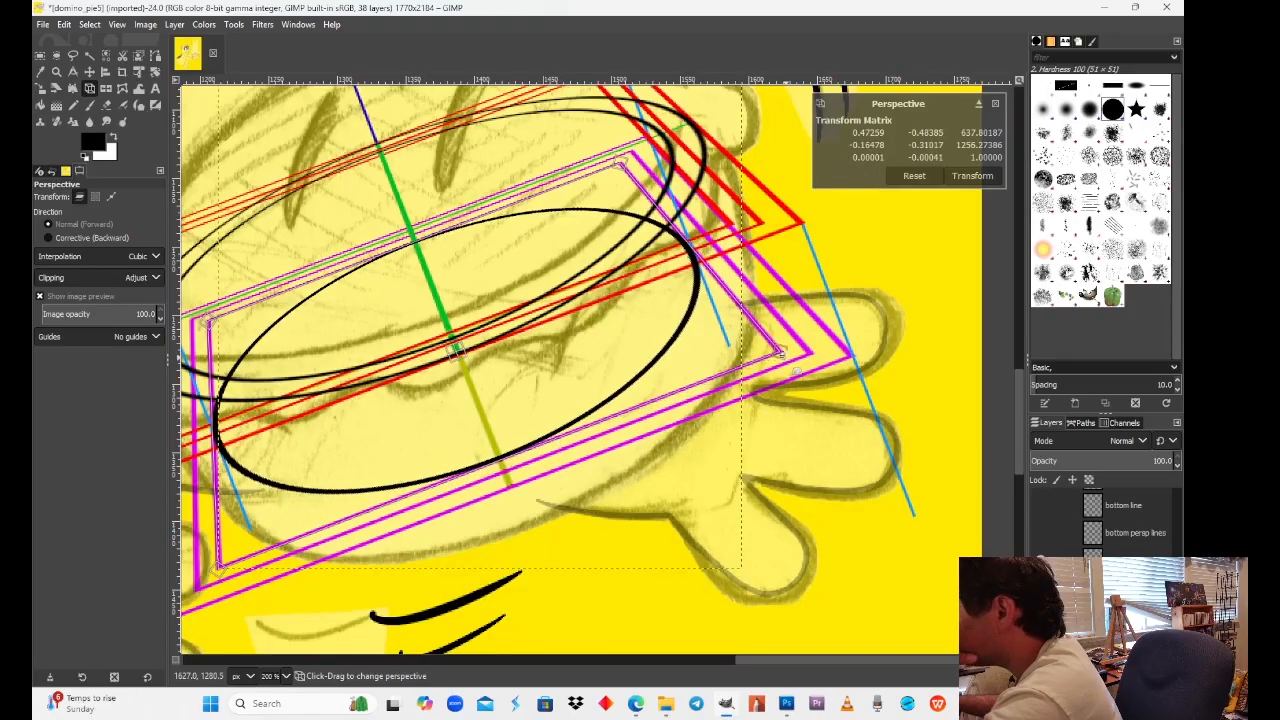
Step: Fine-tune the transform's bottom-left and bottom-right corners against the innermost purple guide at 800% zoom
drag(265, 605, 530, 469)
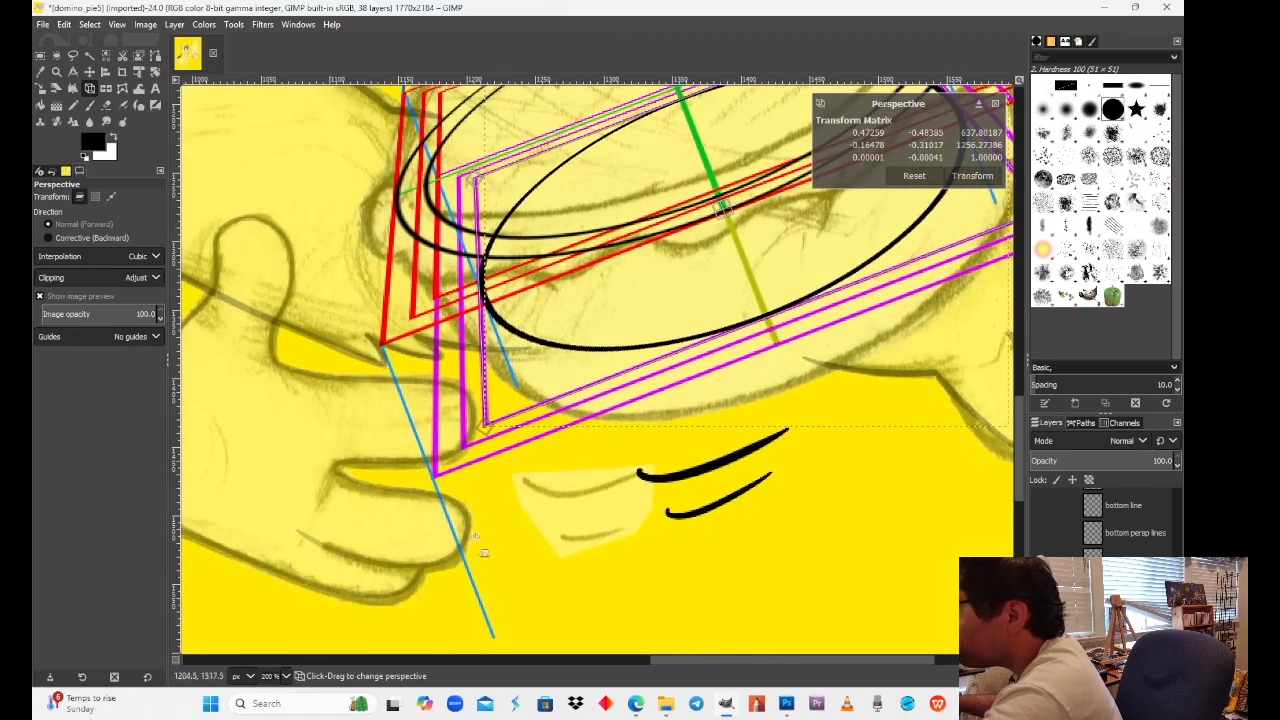
click(286, 677)
click(279, 508)
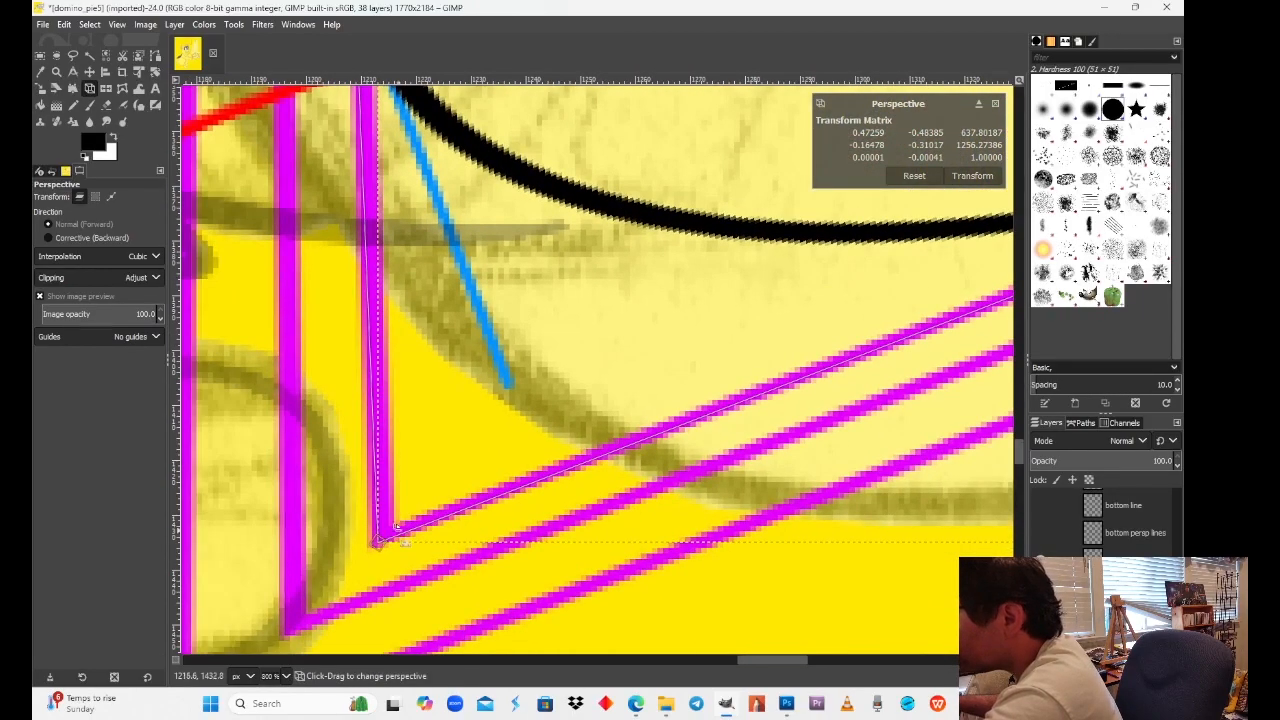
drag(376, 540, 375, 542)
drag(1000, 443, 375, 612)
drag(860, 422, 470, 592)
drag(990, 395, 510, 590)
drag(980, 278, 727, 412)
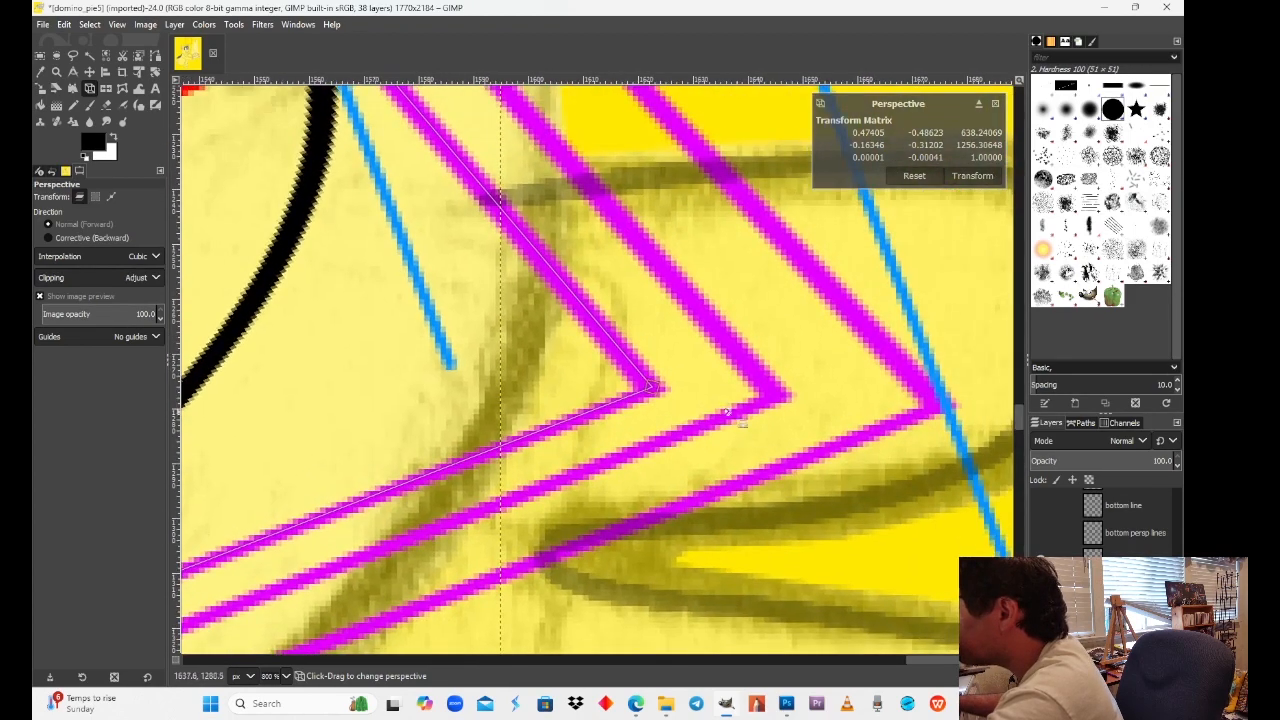
drag(652, 390, 658, 392)
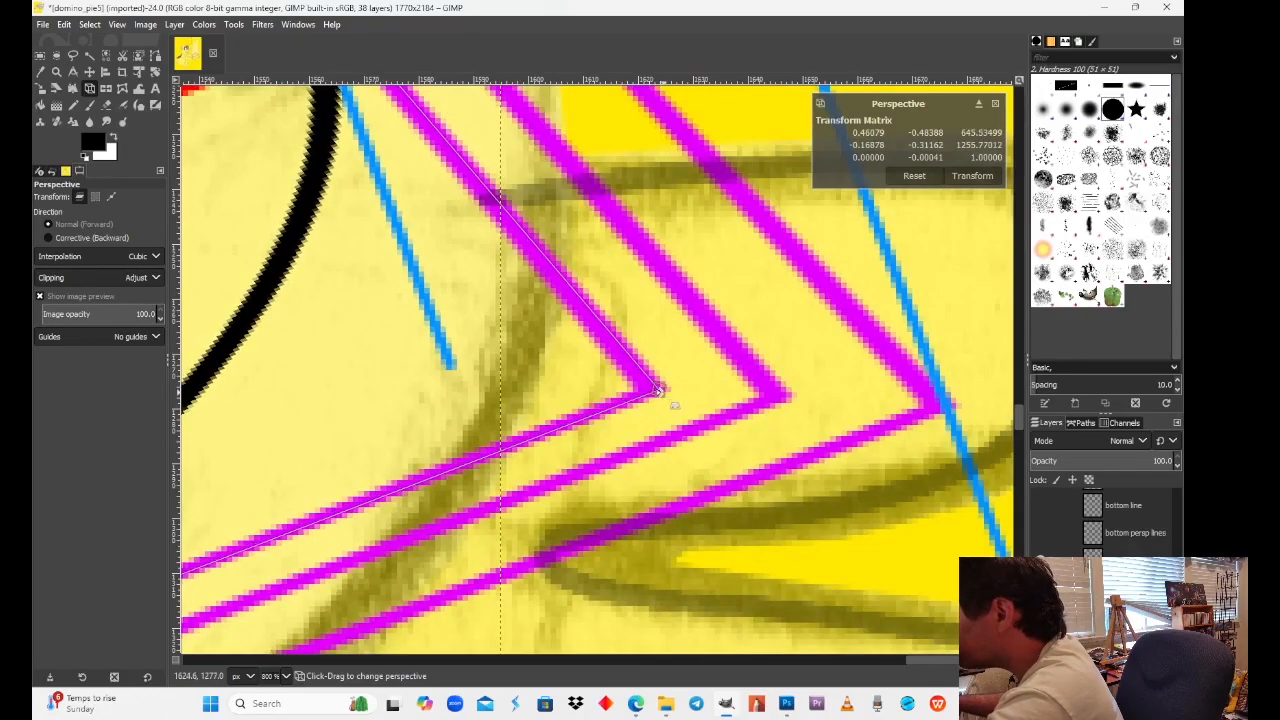
Step: Refine the transform's top-right and top-left corners to match the upper corners of the innermost purple guide
drag(395, 140, 708, 477)
drag(460, 249, 728, 533)
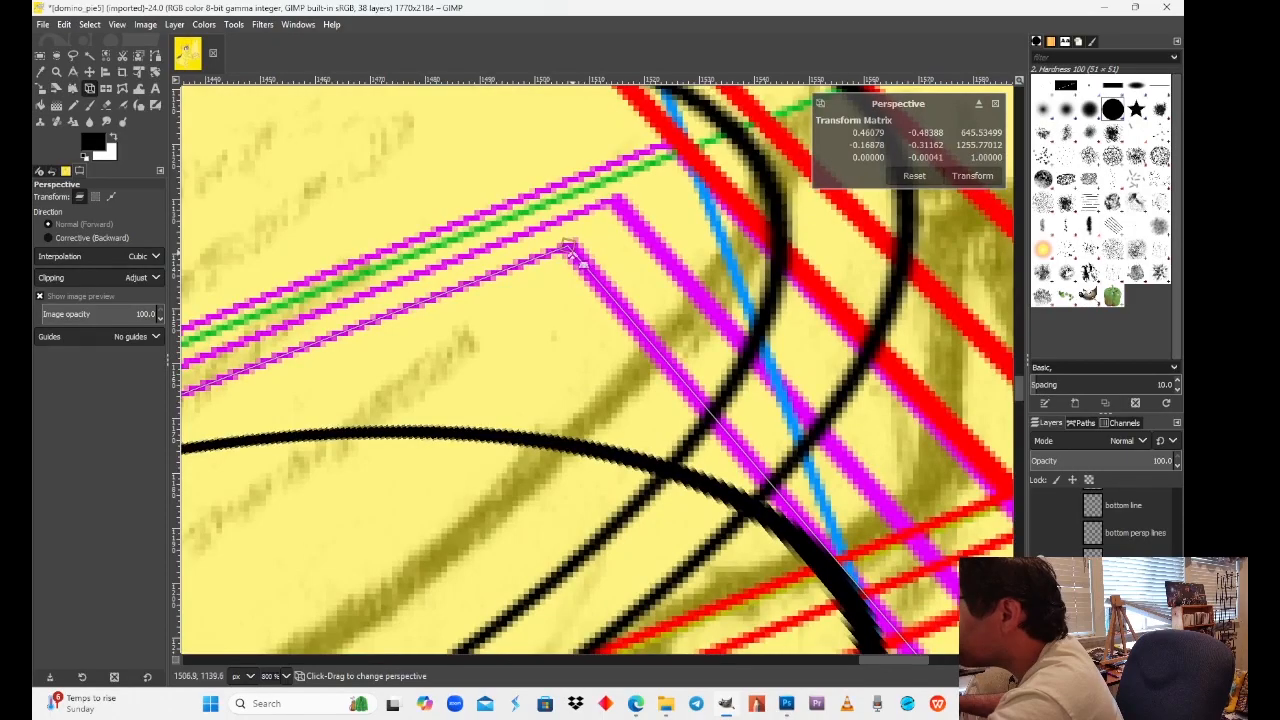
drag(572, 252, 579, 247)
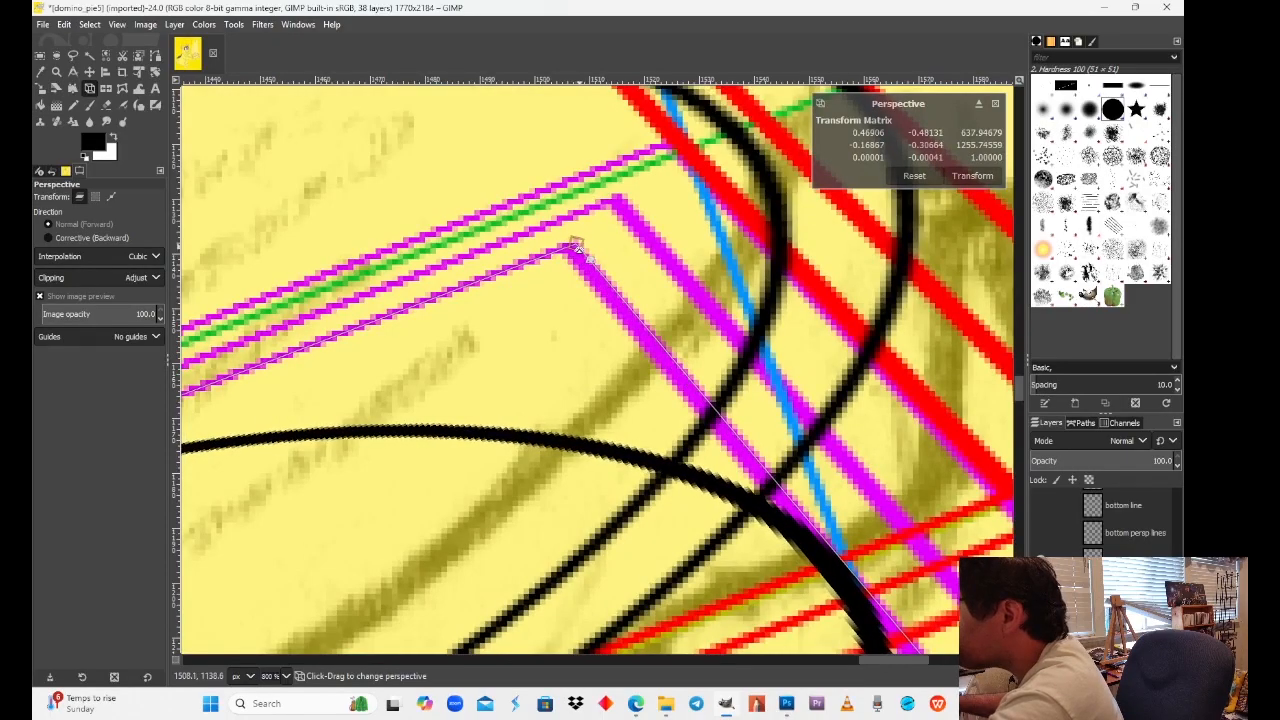
drag(345, 479, 678, 417)
drag(360, 482, 786, 403)
drag(368, 580, 680, 375)
drag(352, 483, 528, 419)
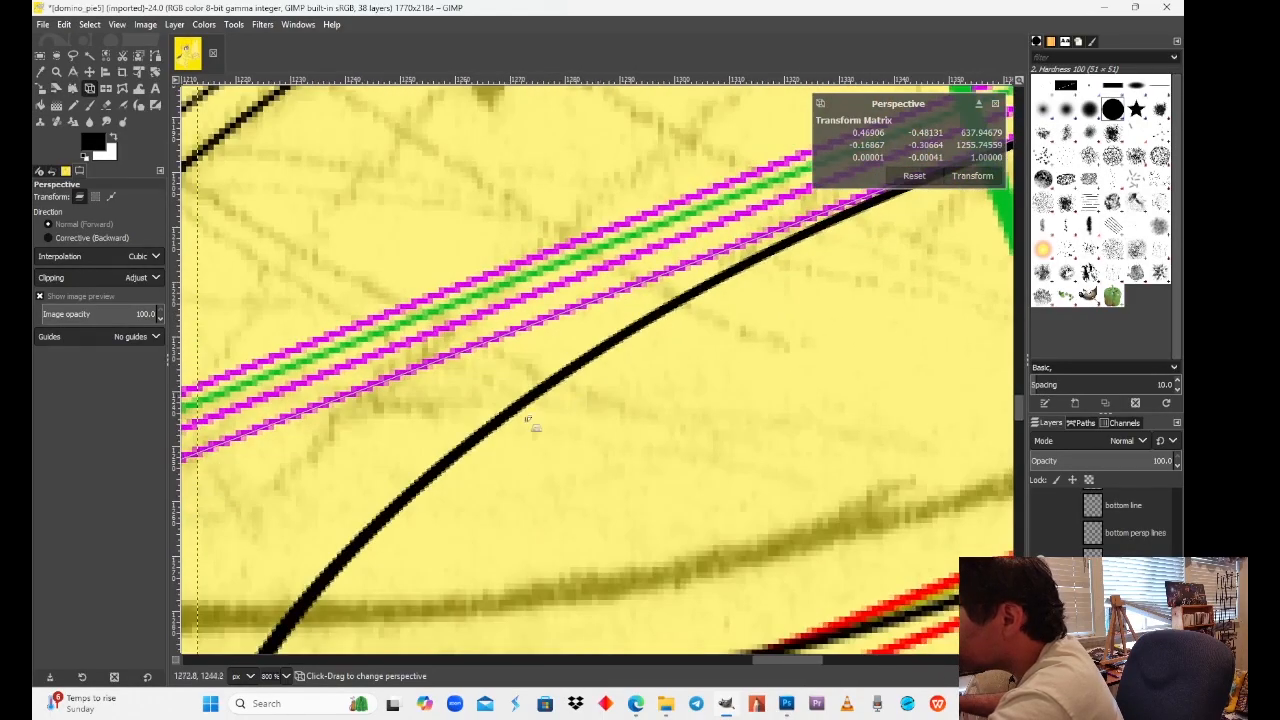
drag(280, 518, 559, 437)
drag(437, 385, 440, 388)
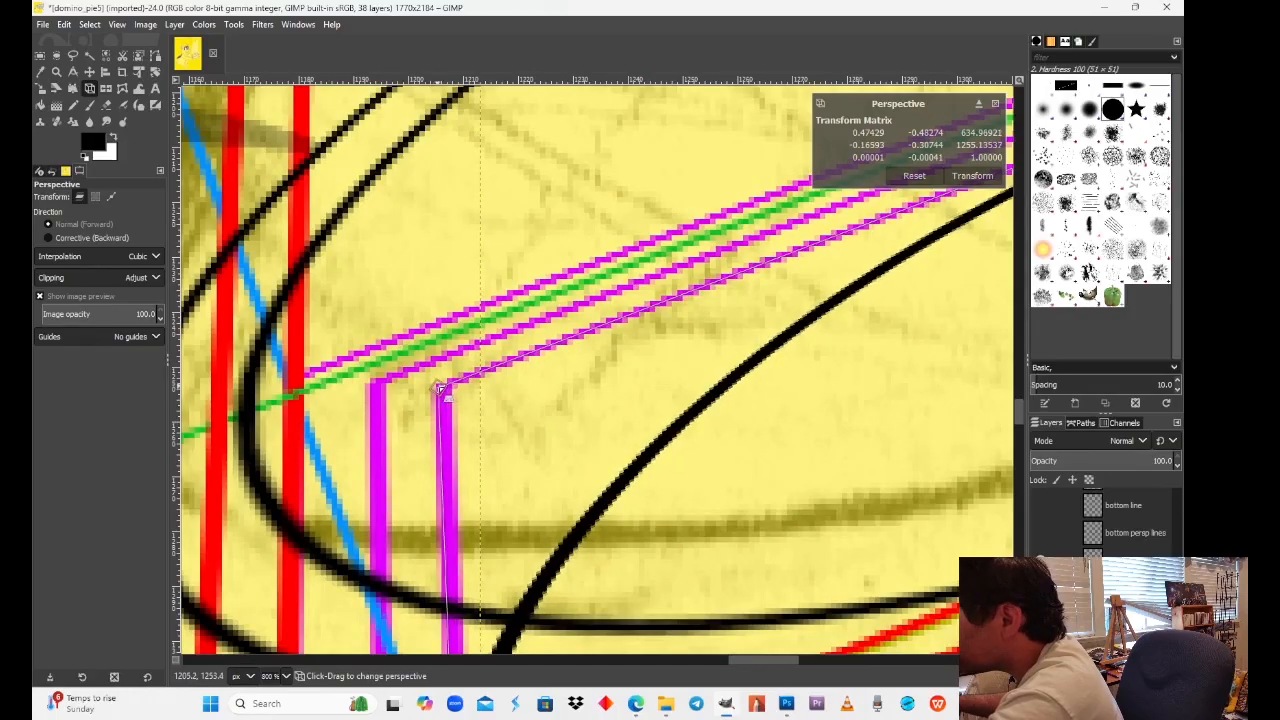
Step: Readjust the transform's two lower corners slightly so they sit on the outer tips of the innermost purple guide
drag(566, 549, 548, 308)
drag(567, 604, 565, 414)
scroll(565, 414, up, 8)
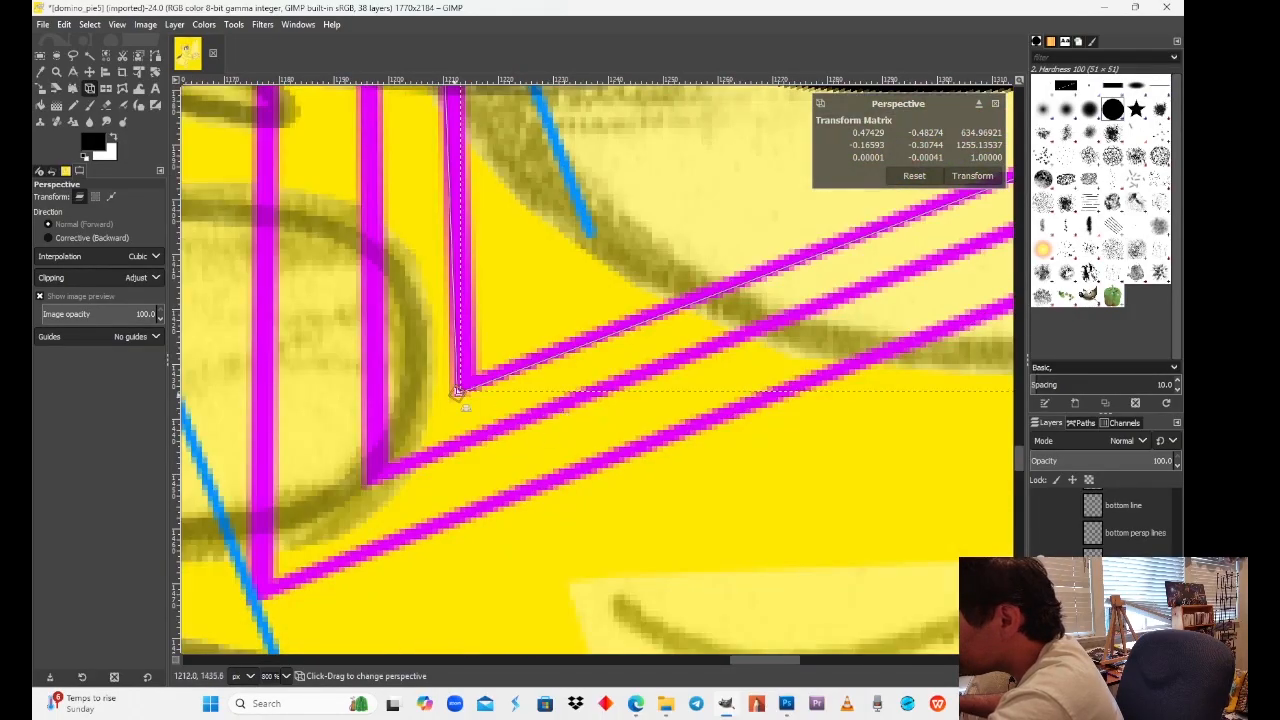
drag(458, 392, 459, 394)
drag(692, 438, 493, 540)
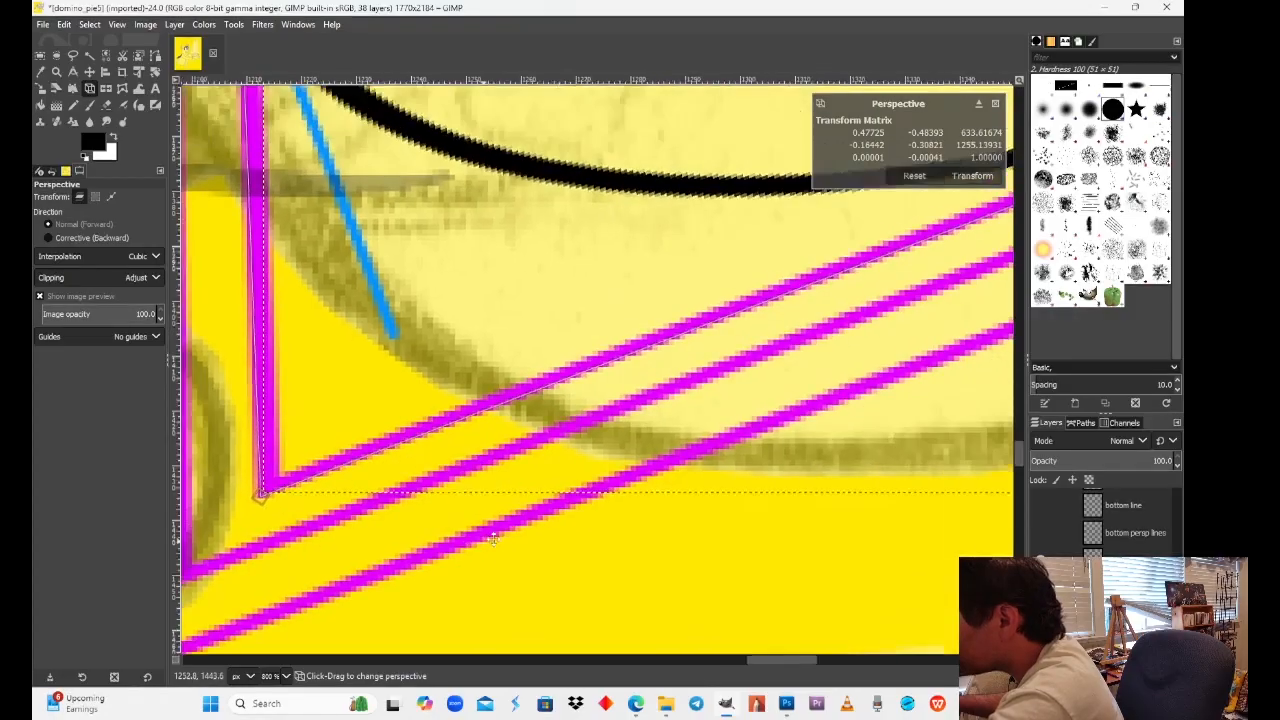
scroll(493, 540, right, 15)
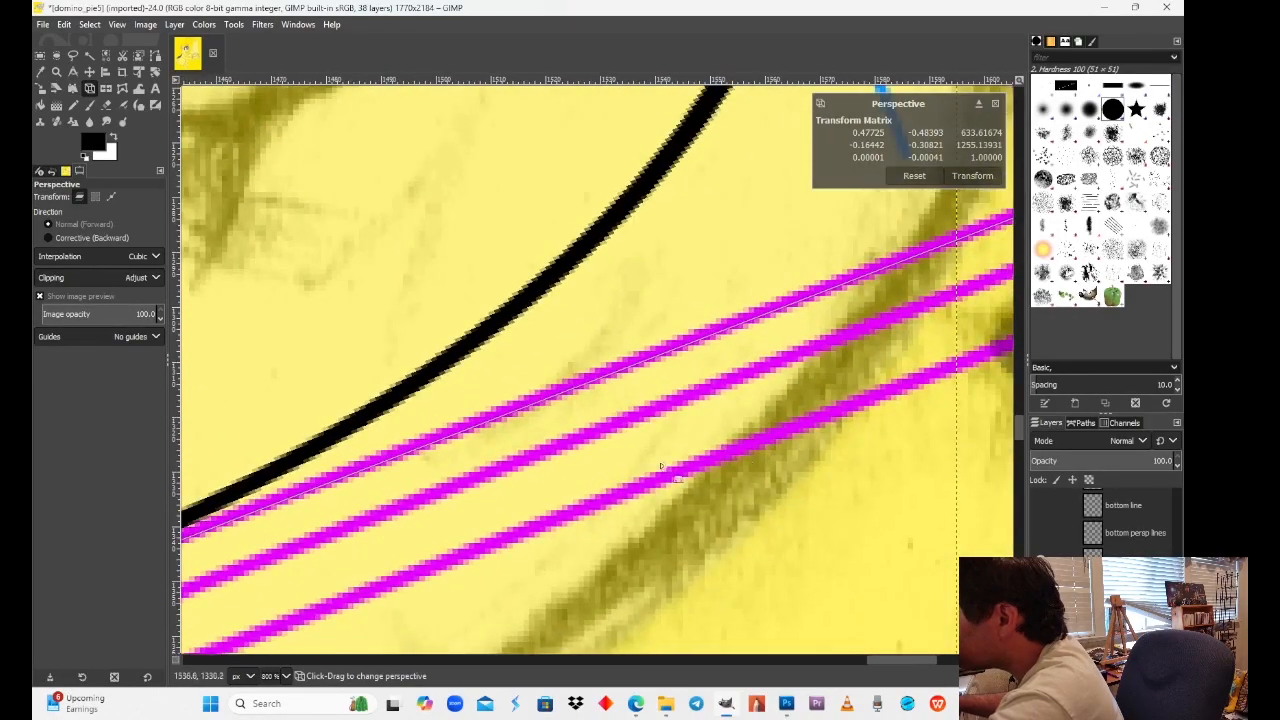
scroll(660, 466, right, 5)
drag(684, 398, 687, 400)
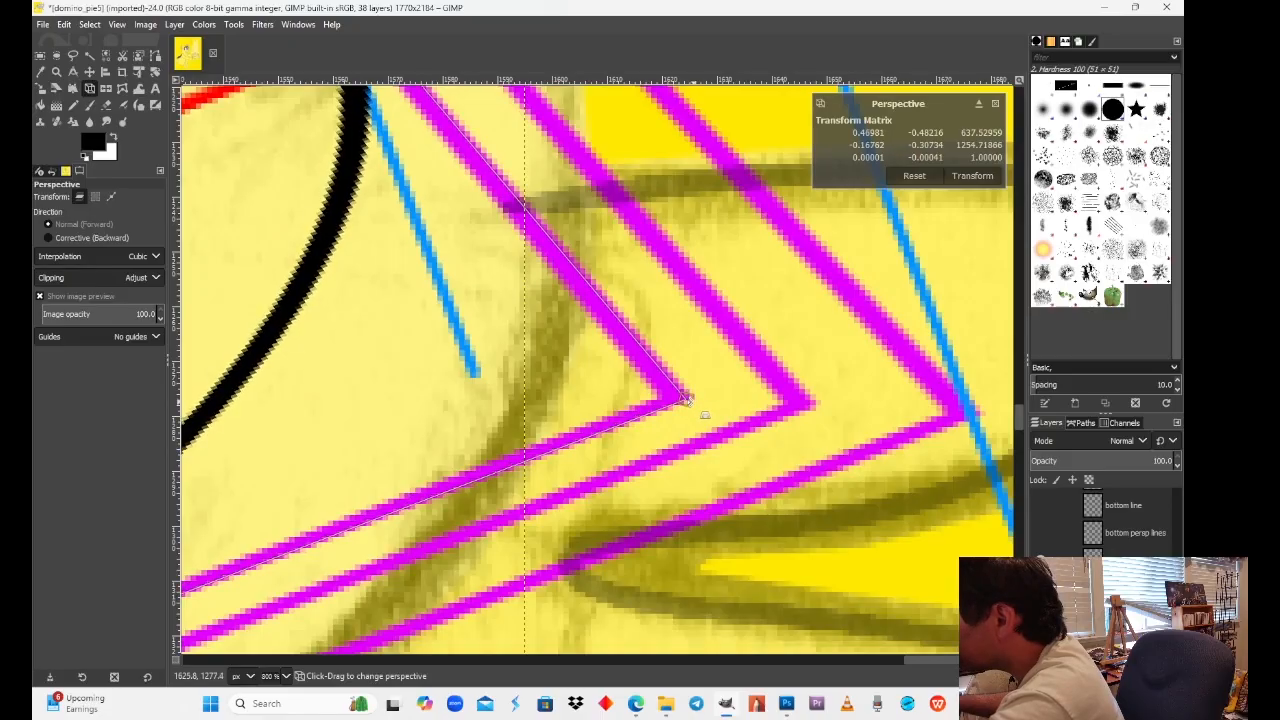
Step: Check the ring's fit along the right side and at 200% zoom, and apply the Perspective transform
scroll(560, 470, up, 9)
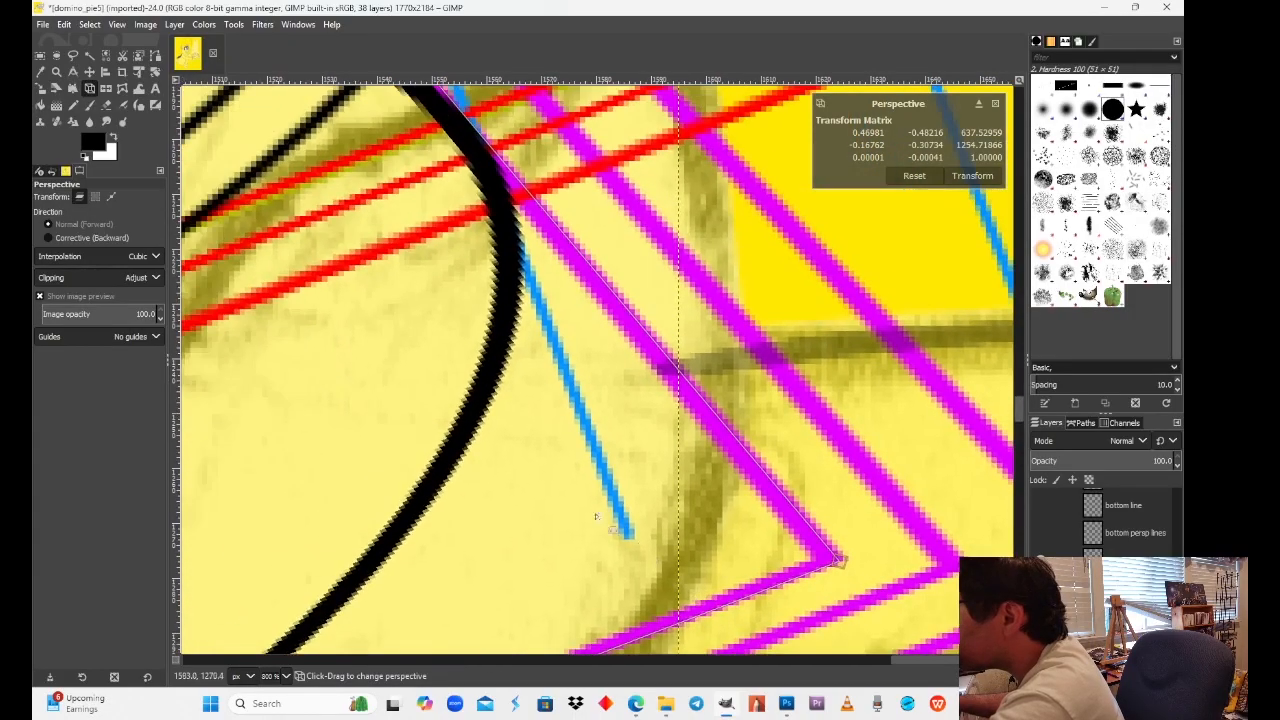
scroll(560, 420, left, 5)
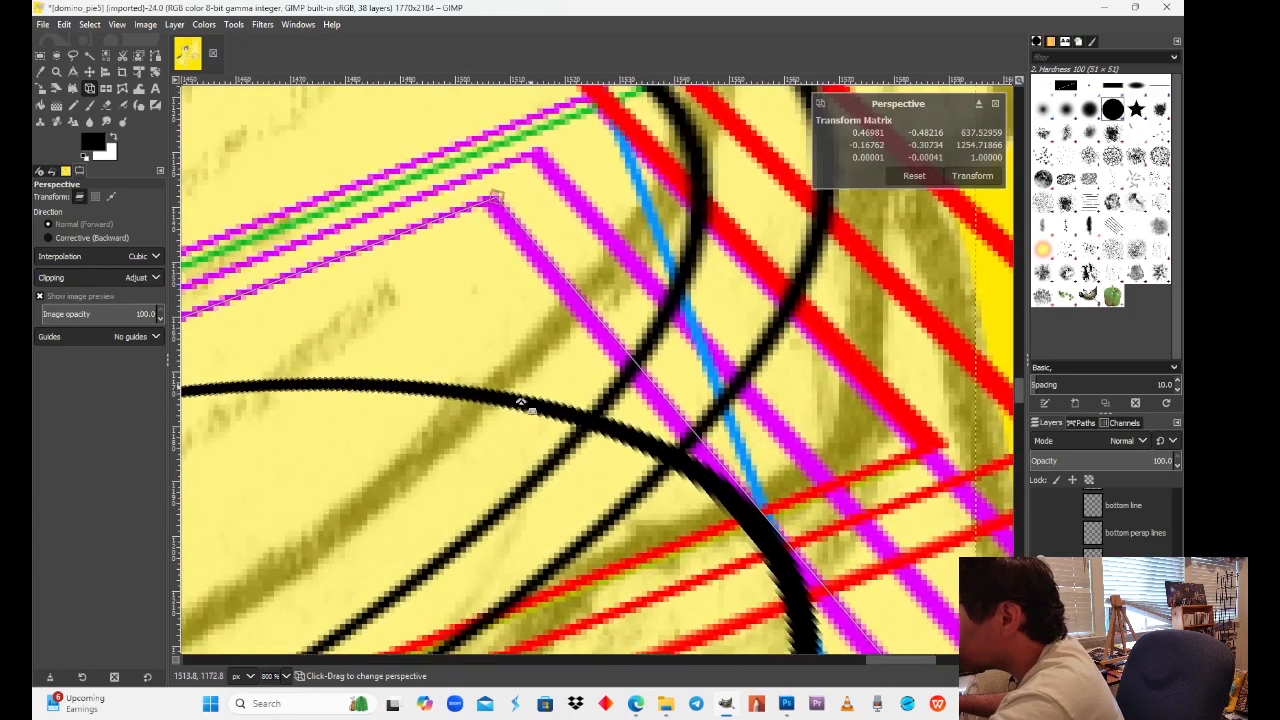
click(286, 676)
click(276, 566)
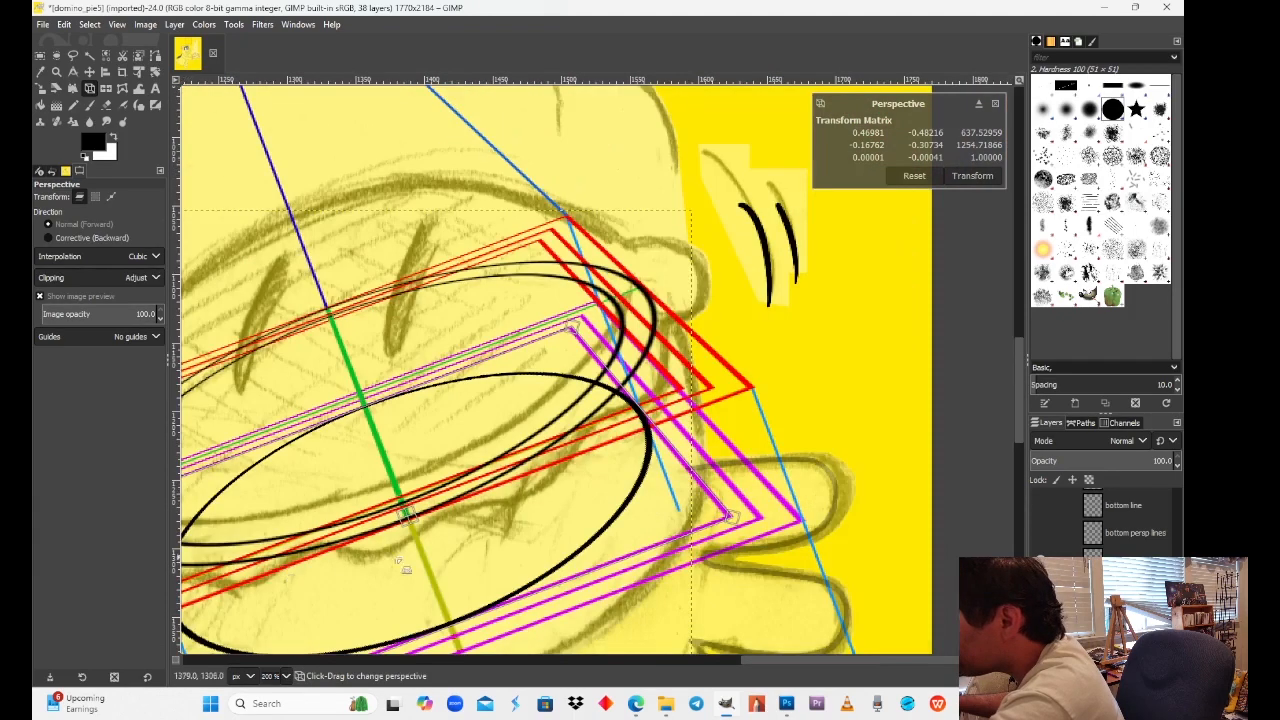
drag(677, 461, 784, 422)
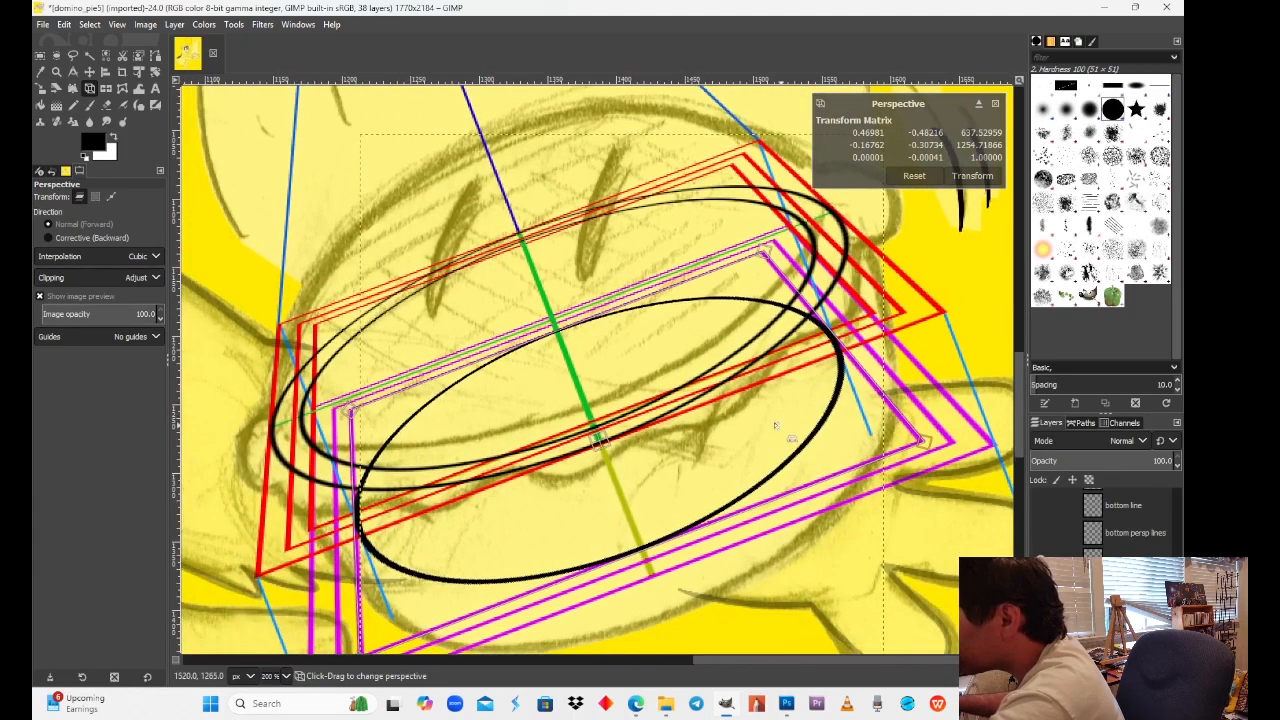
click(972, 176)
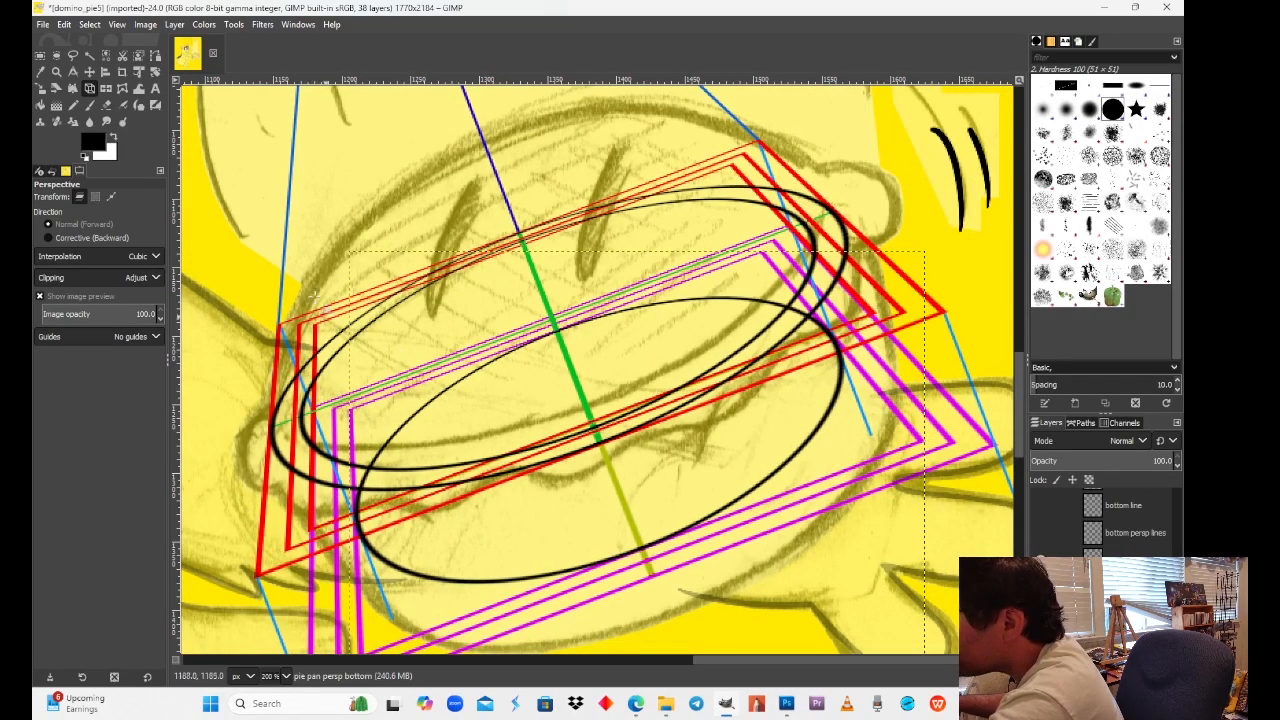
Step: Create a new transparent 1770 × 2184 layer named pie pan side lines
click(40, 55)
scroll(714, 382, down, 2)
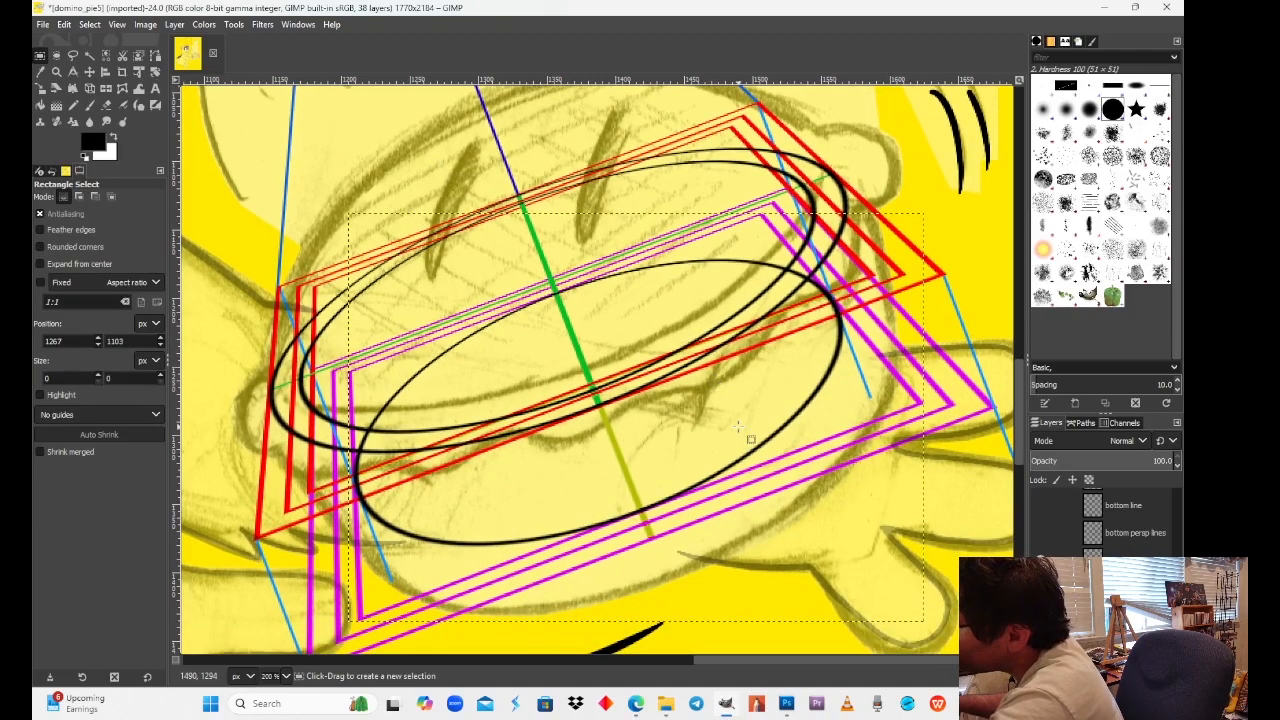
drag(738, 427, 736, 353)
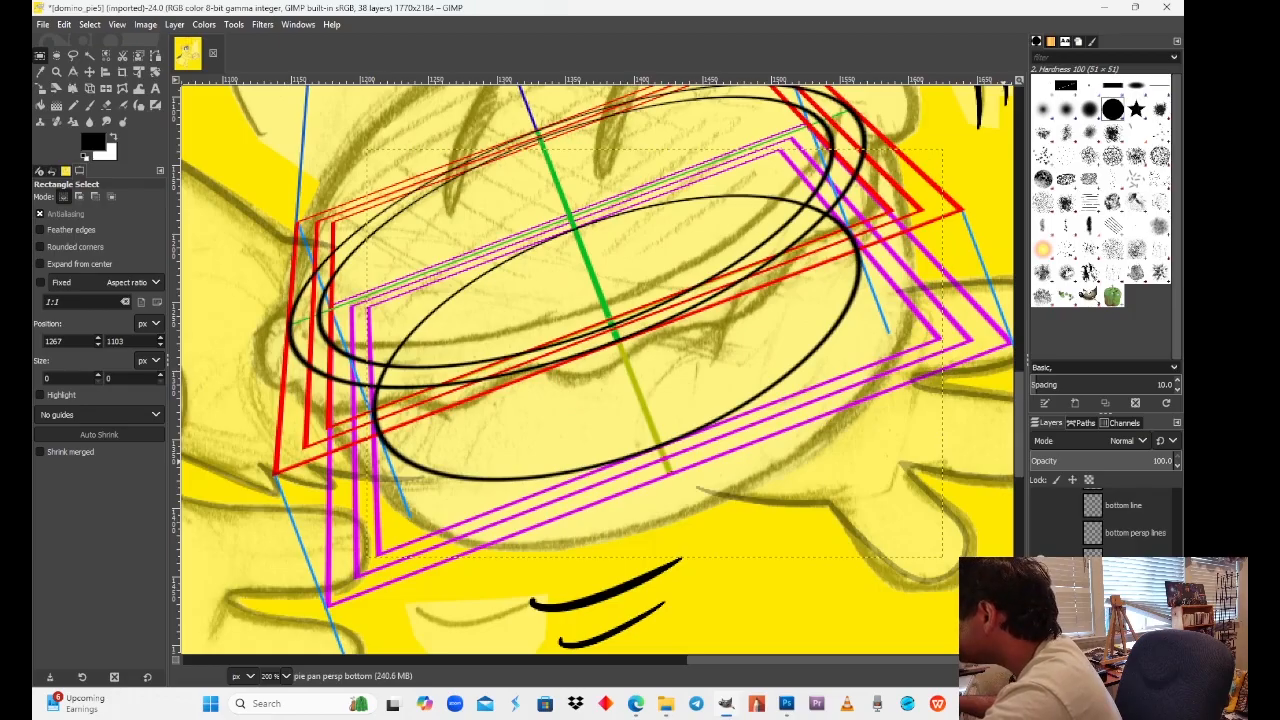
key(shift+ctrl+n)
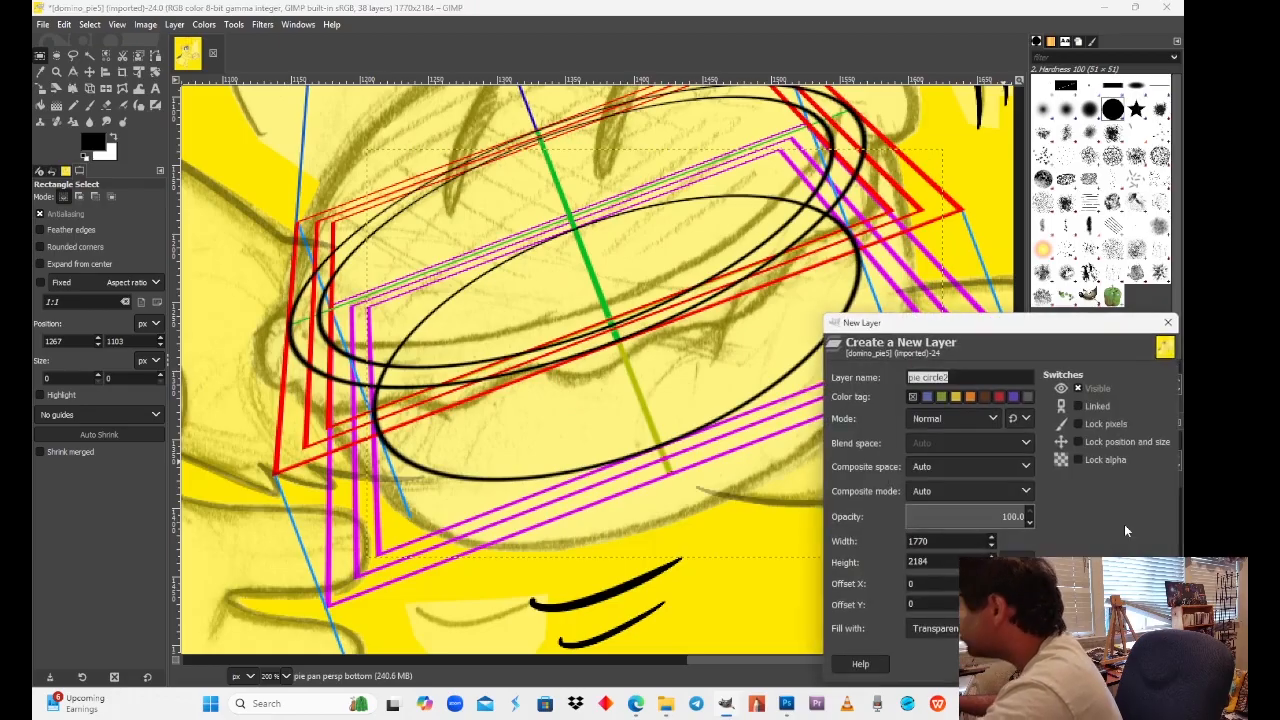
text(pie pan)
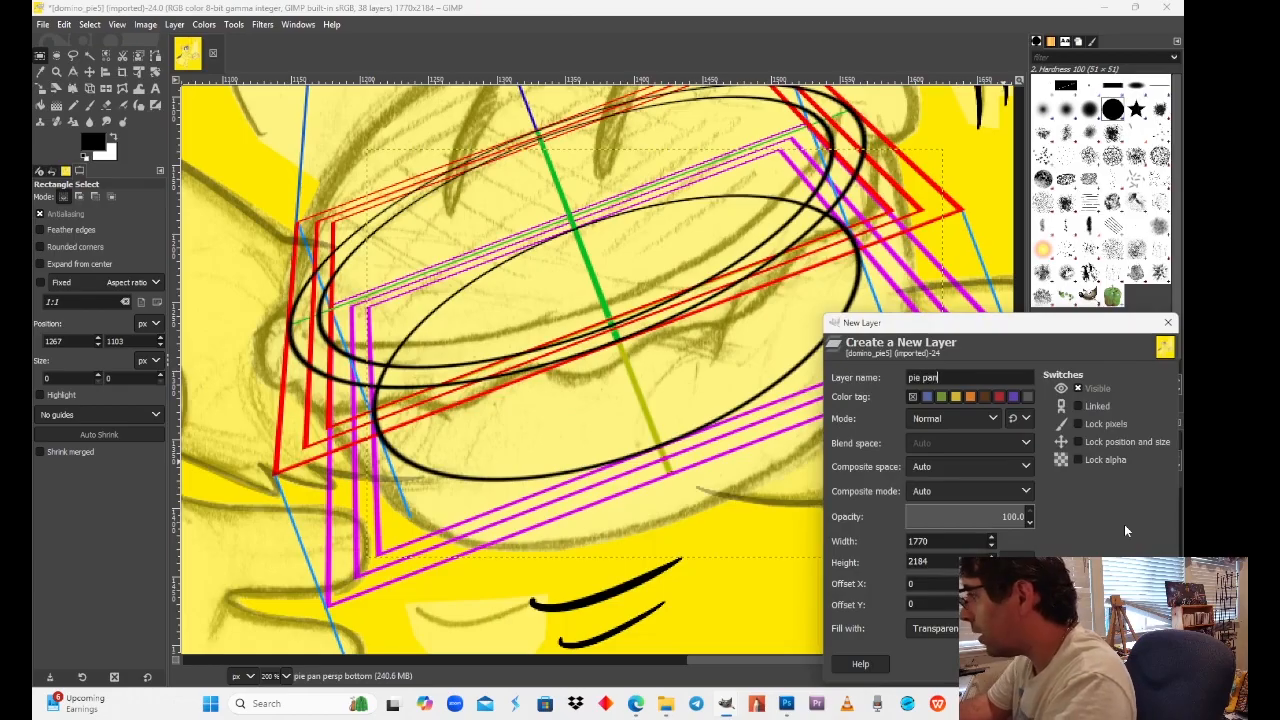
text( side lines)
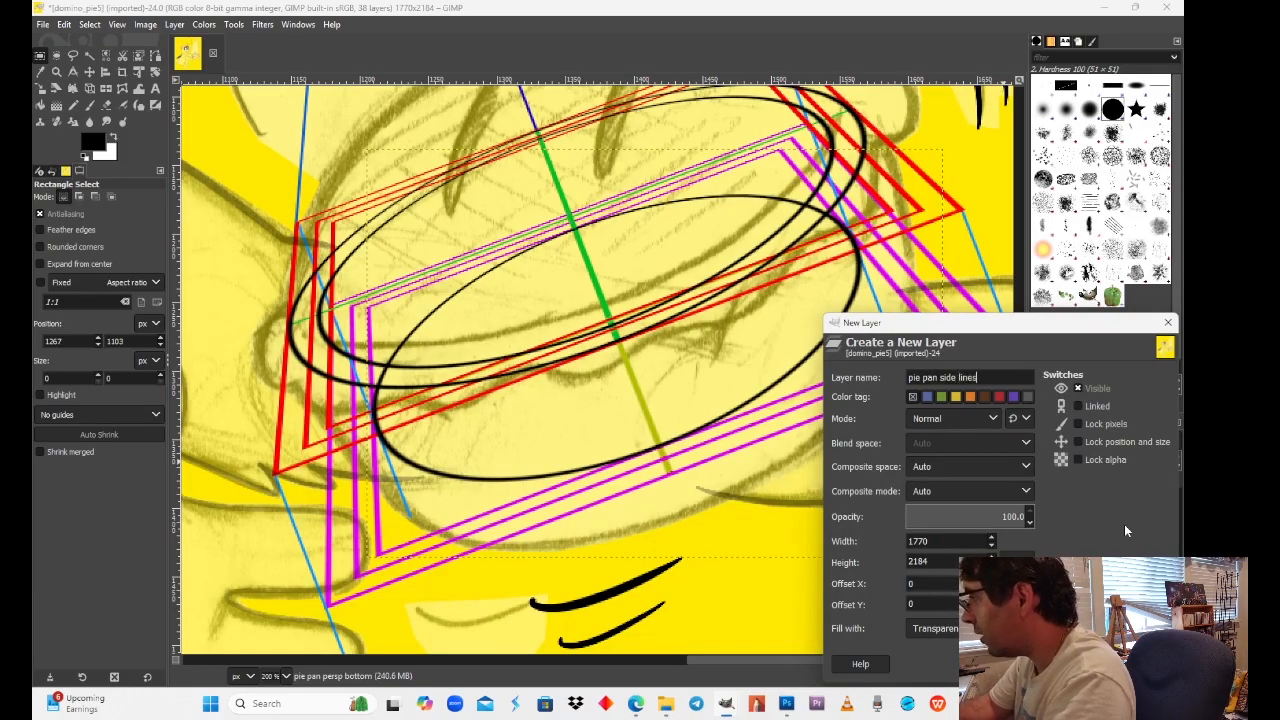
key(Return)
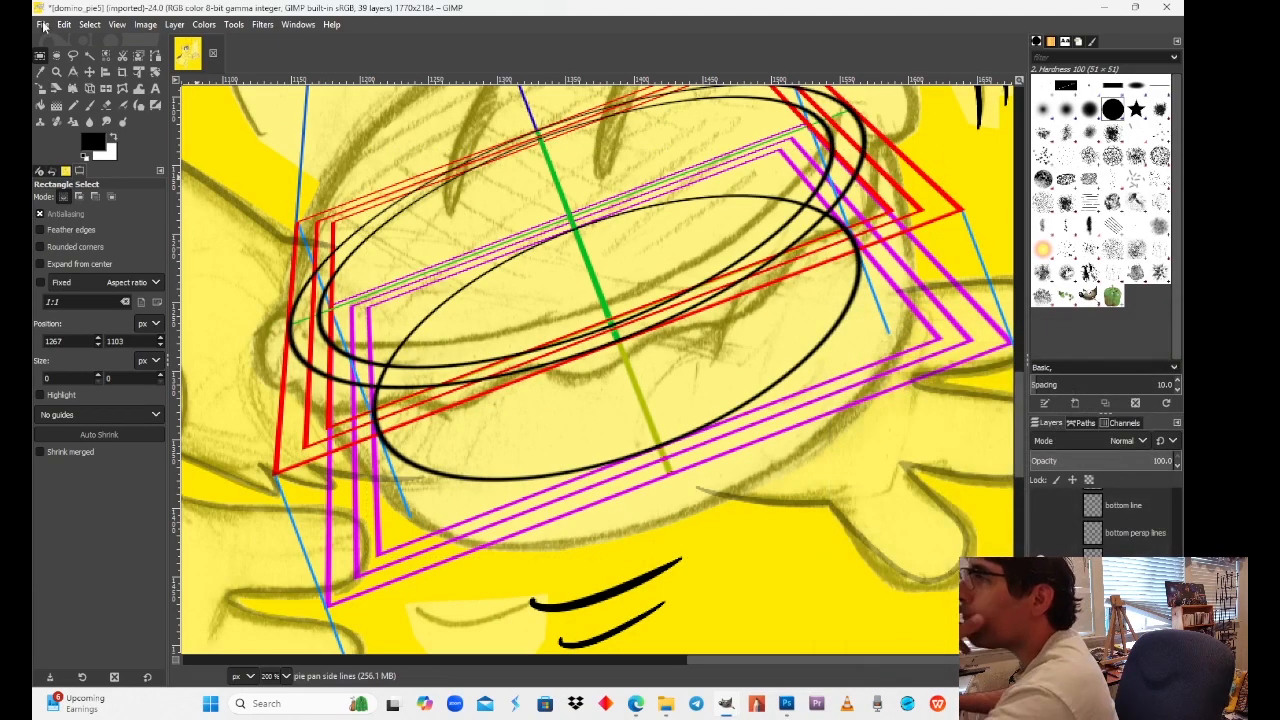
Step: Place a straight two-anchor path between the left edges of the outer rim ellipse and the bottom ellipse
click(155, 57)
drag(298, 445, 396, 453)
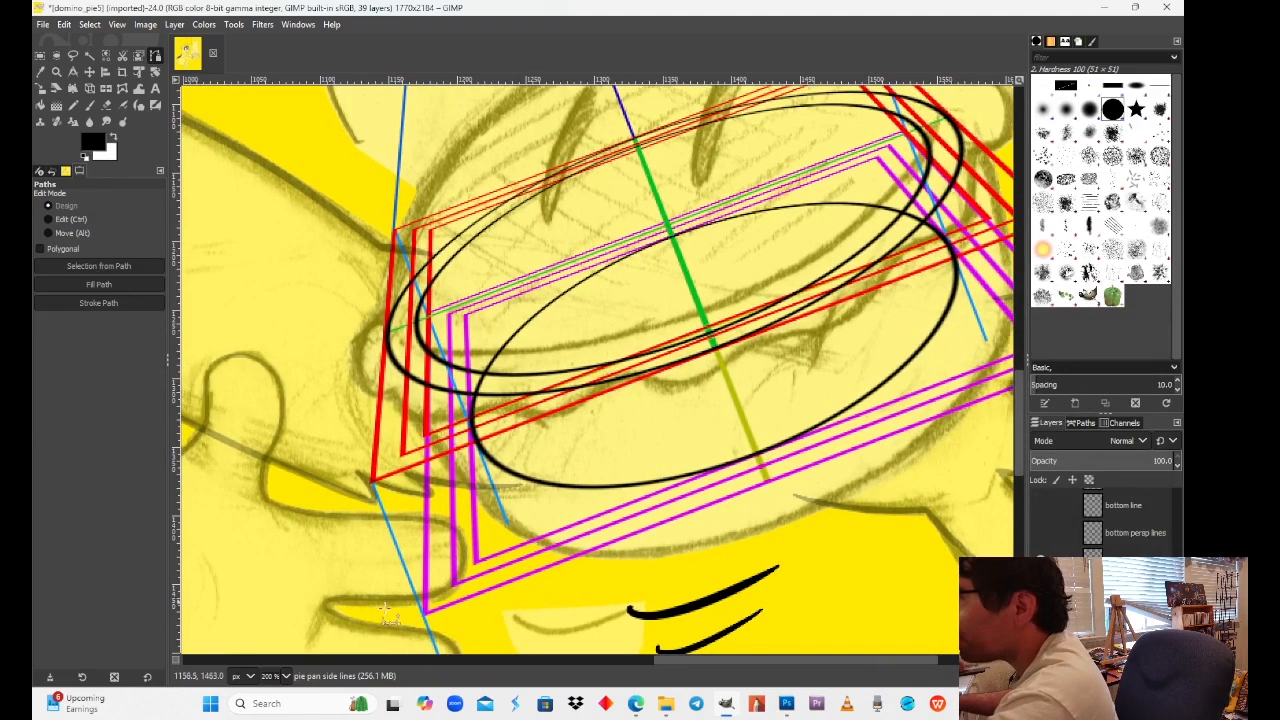
click(285, 676)
click(283, 530)
drag(199, 337, 348, 355)
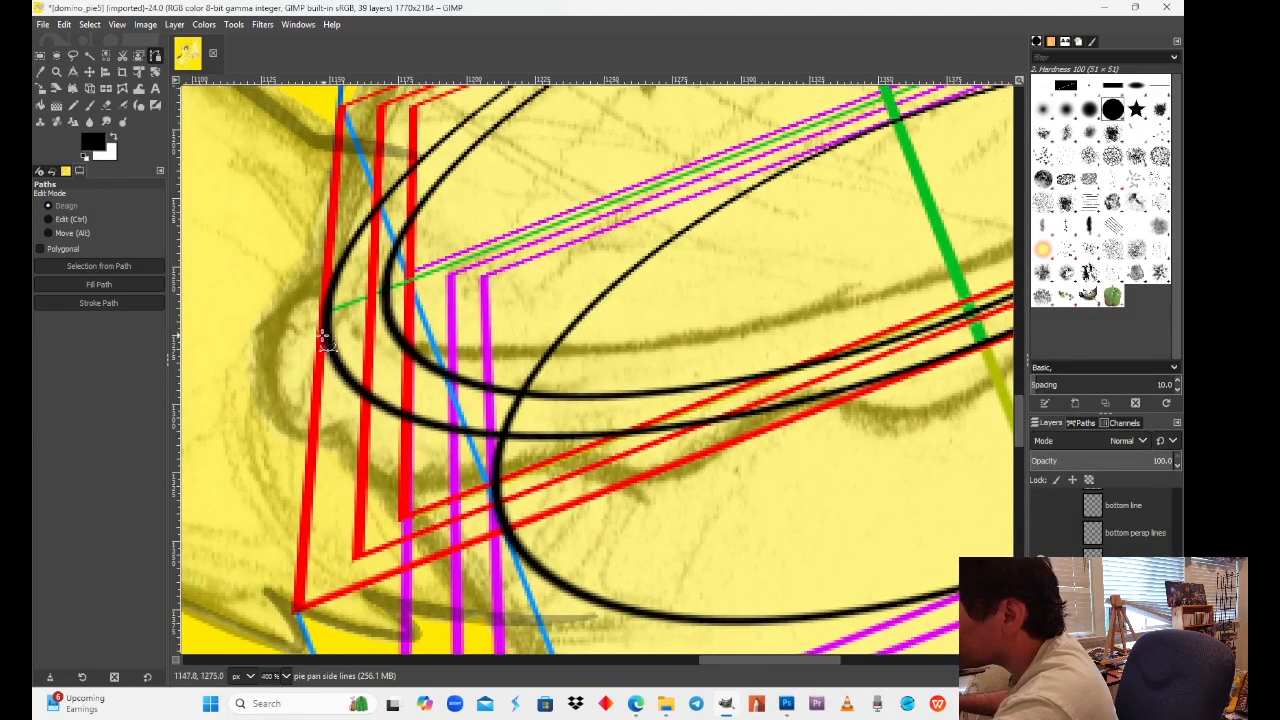
scroll(301, 570, down, 3)
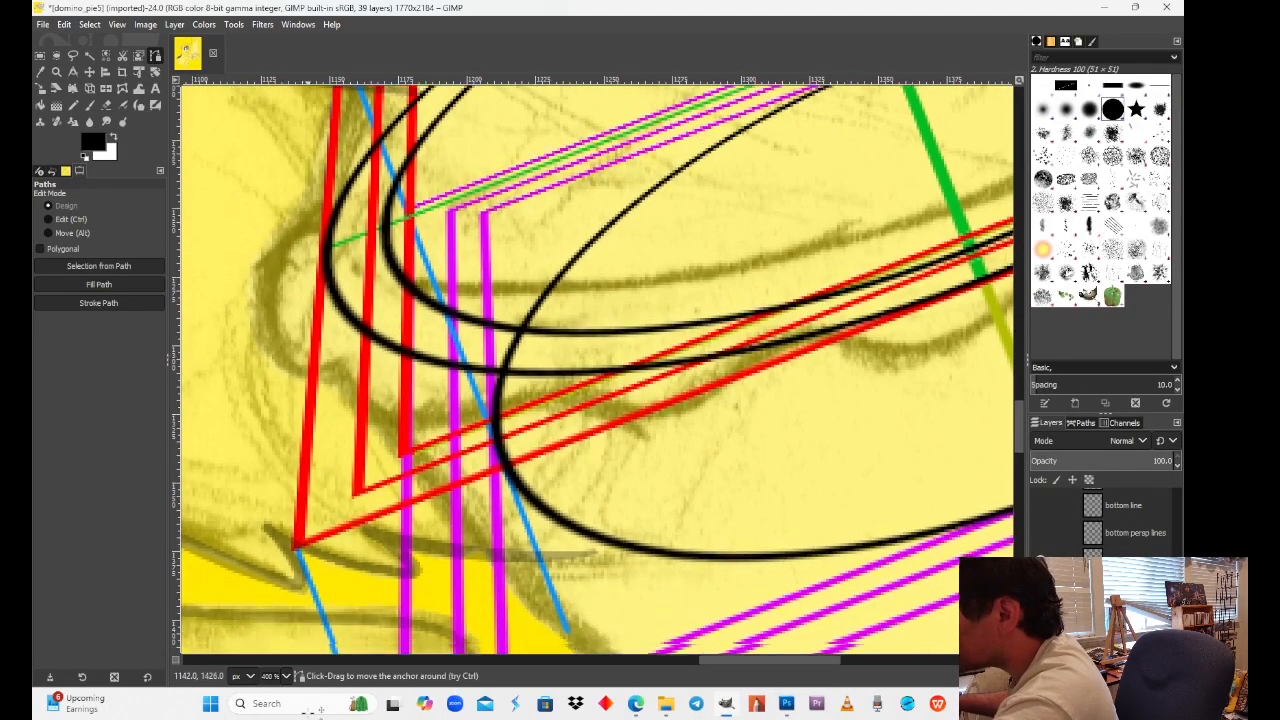
scroll(297, 530, down, 8)
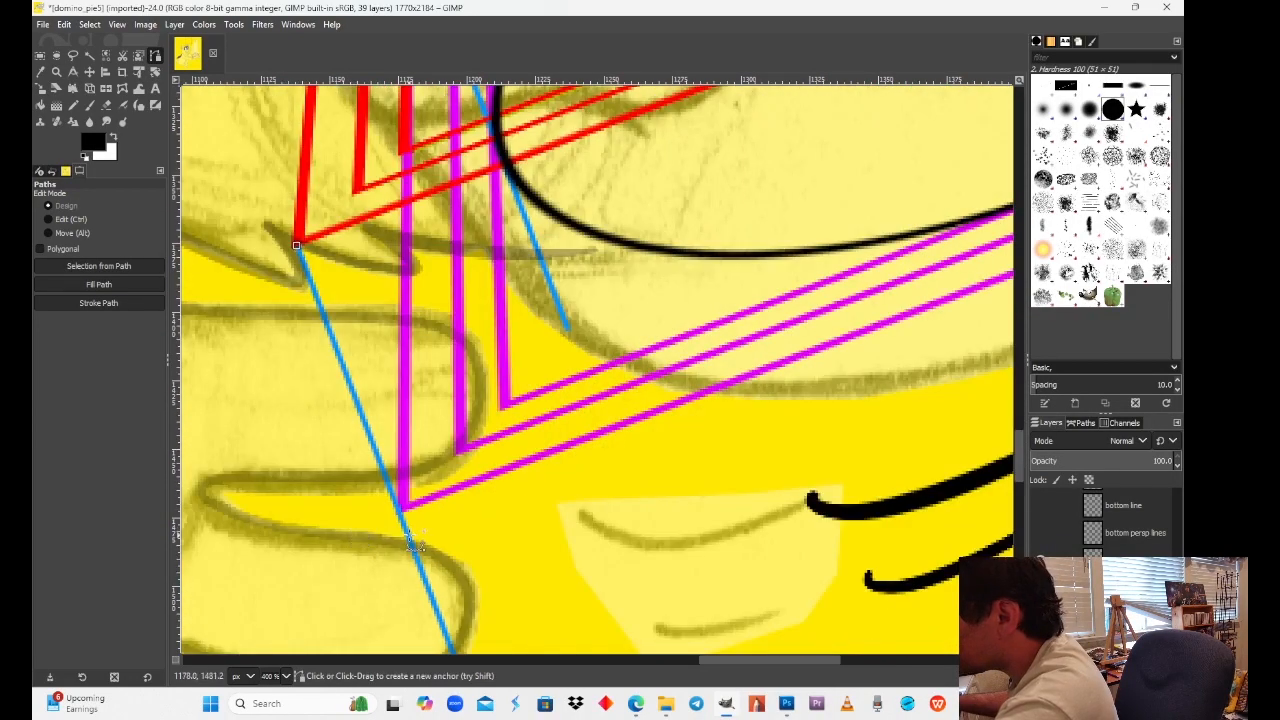
click(408, 539)
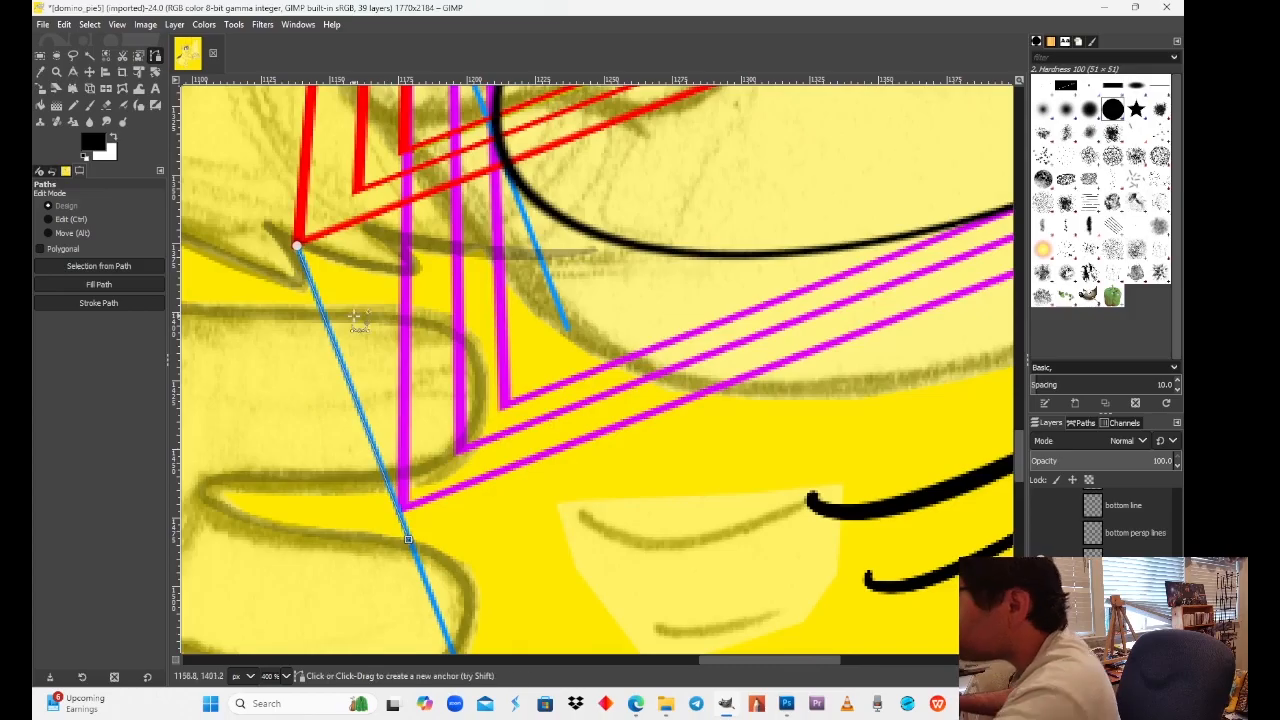
drag(297, 244, 326, 240)
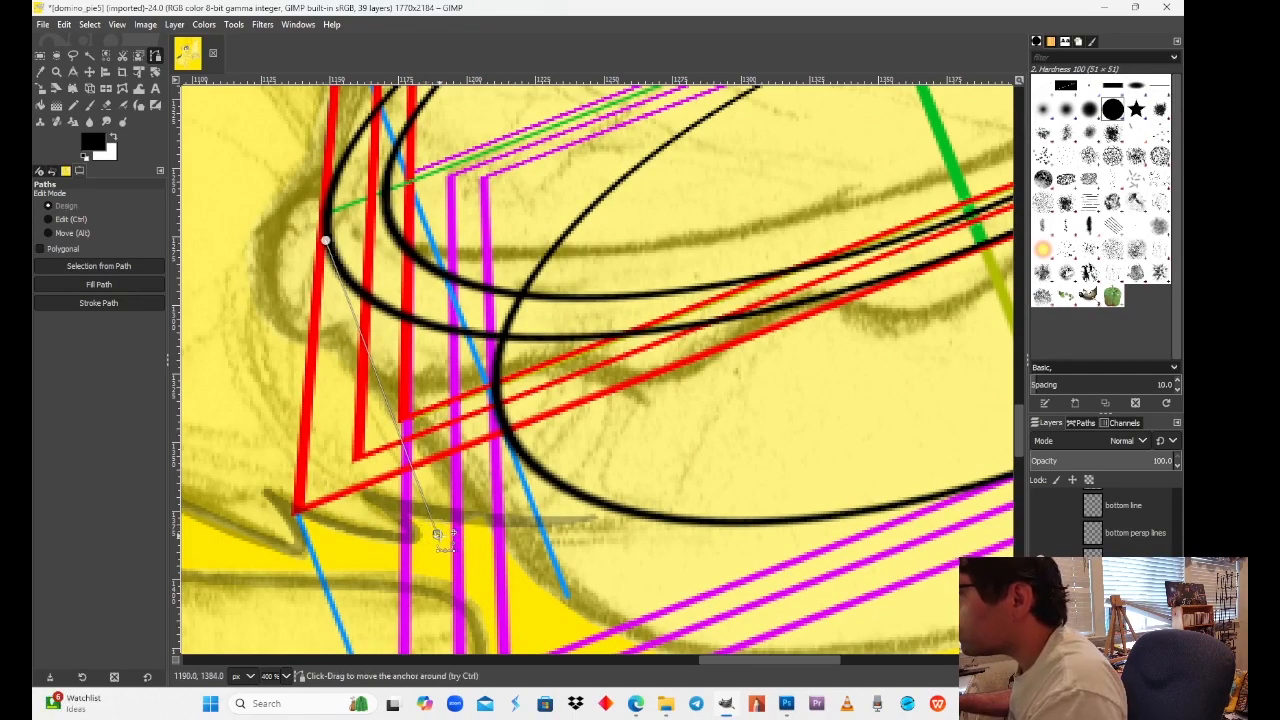
drag(438, 535, 548, 479)
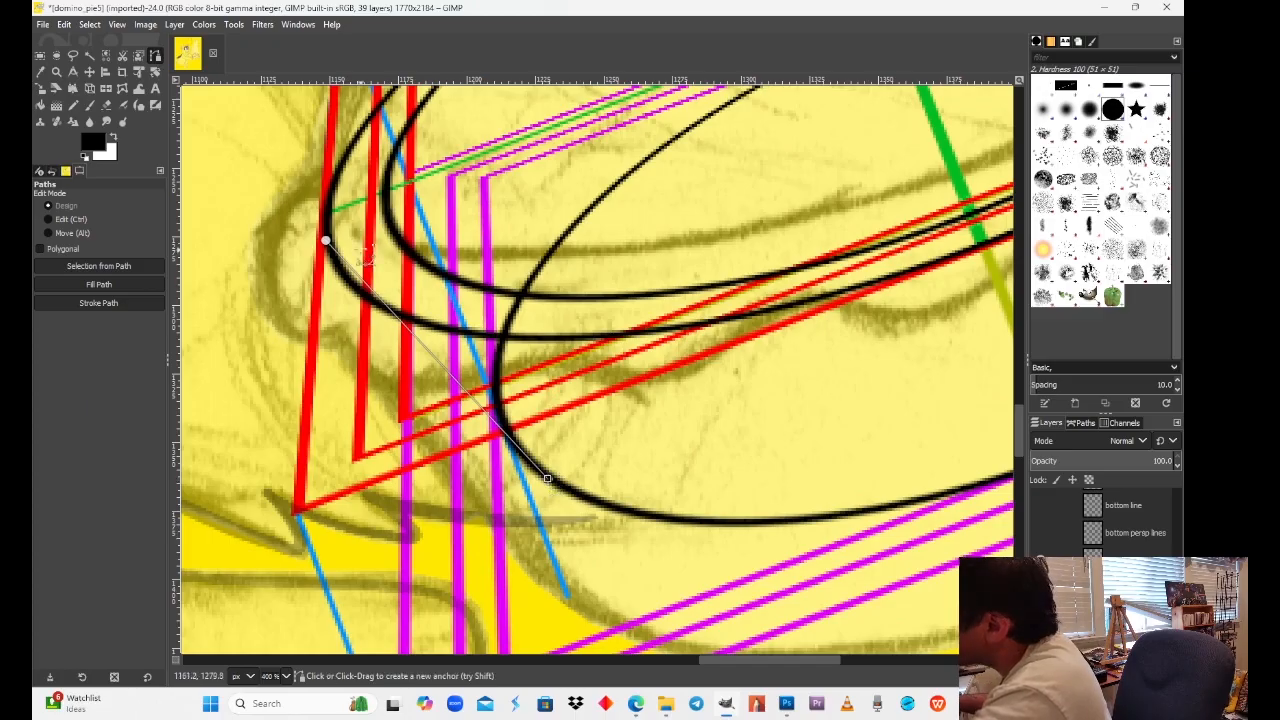
Step: Fine-tune both anchors so the left path meets the outer rim and bottom ellipses tangentially, and stroke it with a solid black line
drag(332, 246, 345, 276)
key(ctrl+z)
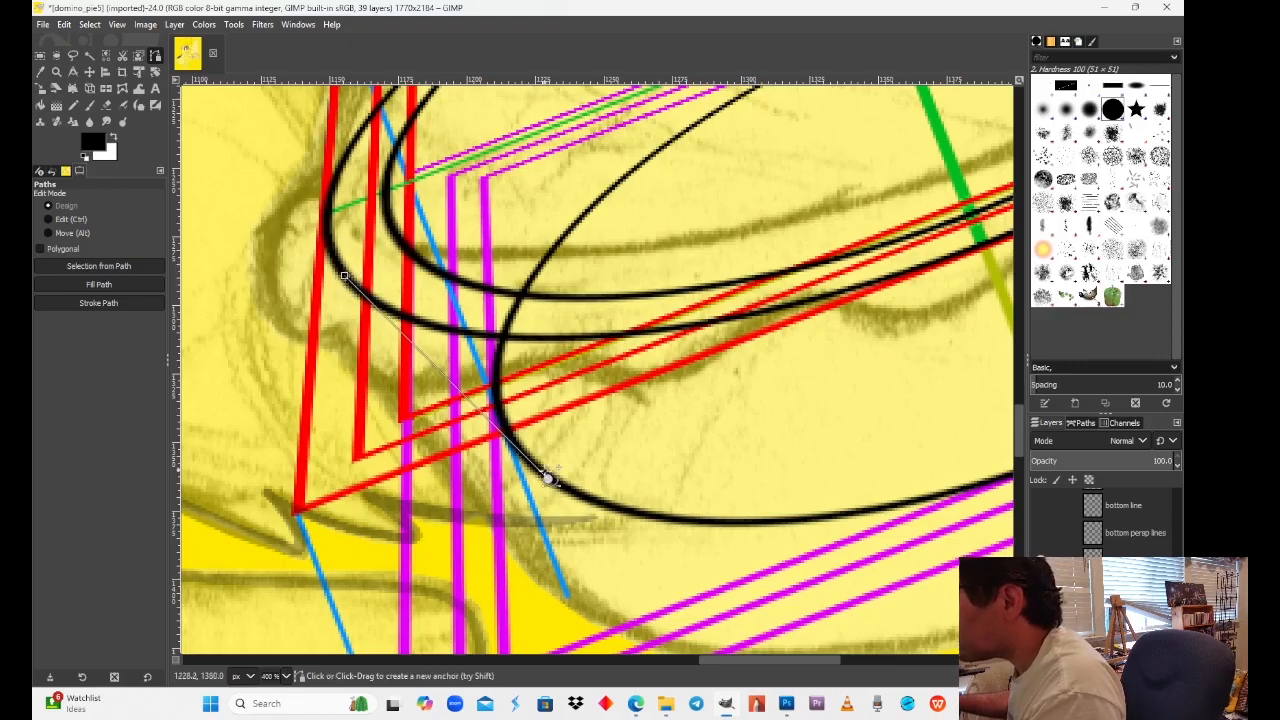
drag(557, 478, 540, 473)
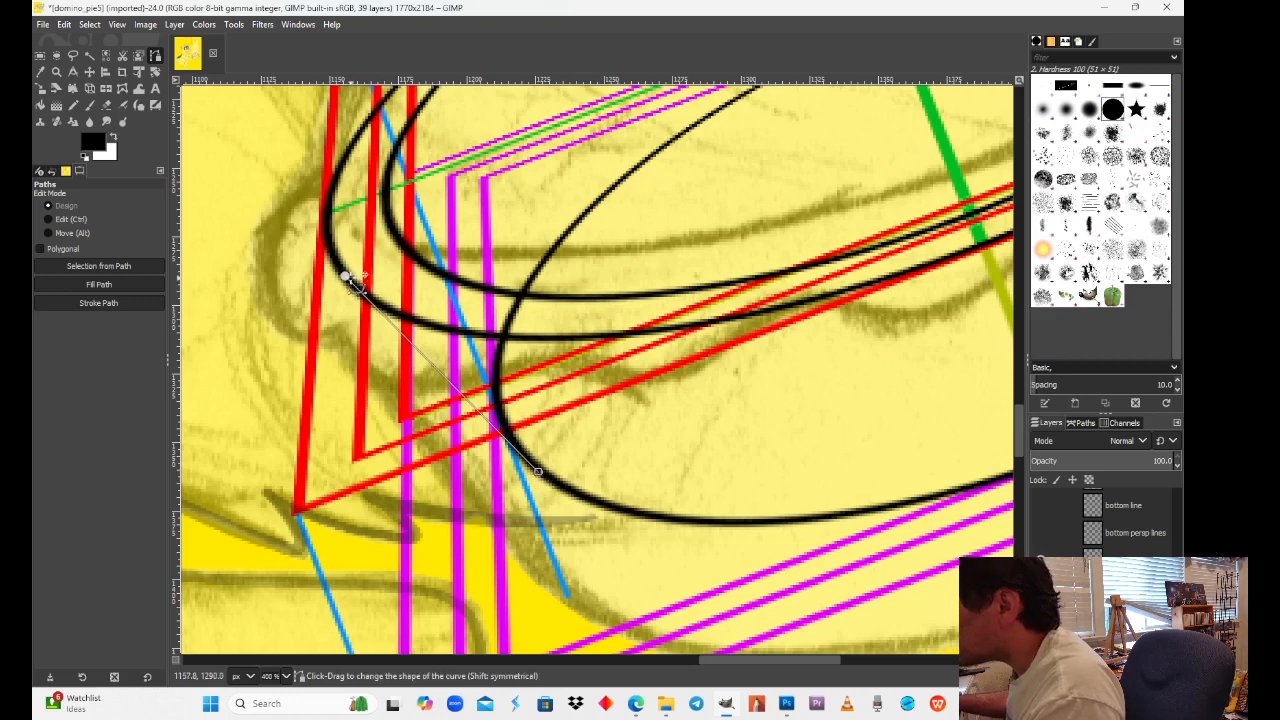
drag(345, 277, 347, 280)
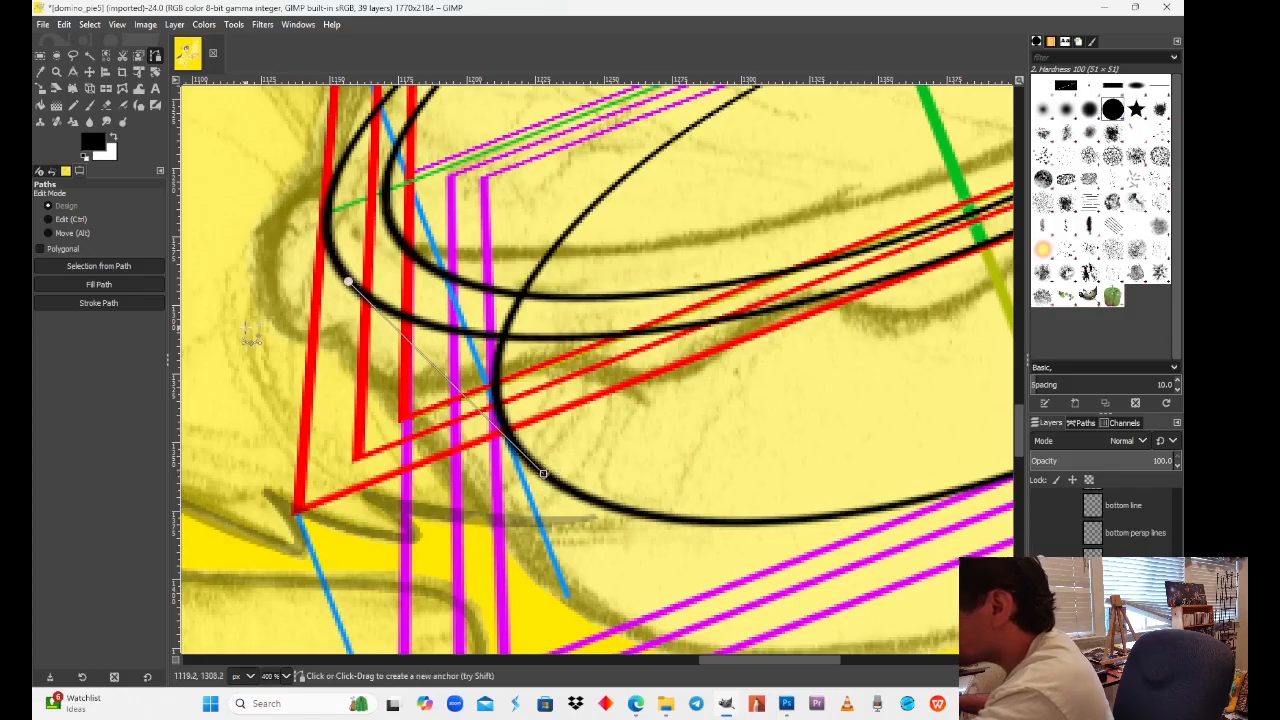
click(114, 304)
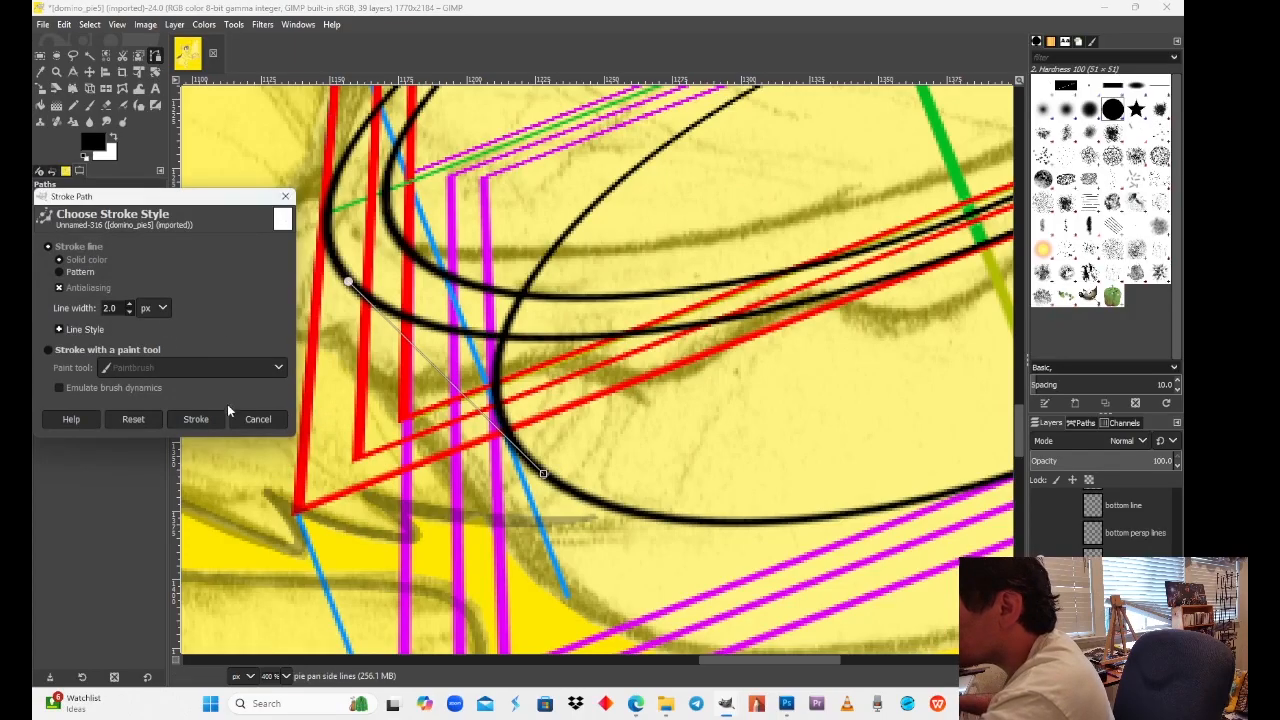
click(194, 419)
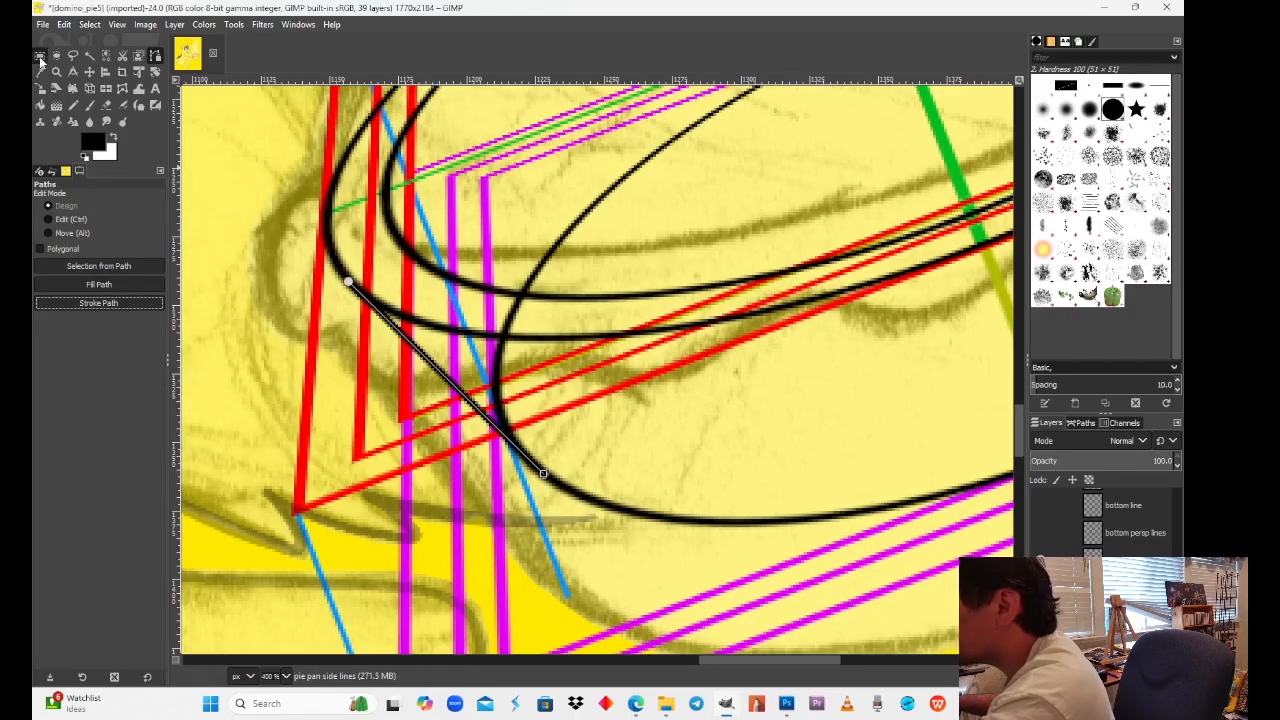
Step: Create a straight path joining the right edge of the outer rim ellipse to the right edge of the bottom ellipse
click(40, 58)
mouse_move(963, 257)
mouse_down()
mouse_move(871, 281)
mouse_move(768, 333)
mouse_move(920, 404)
mouse_move(636, 404)
mouse_up()
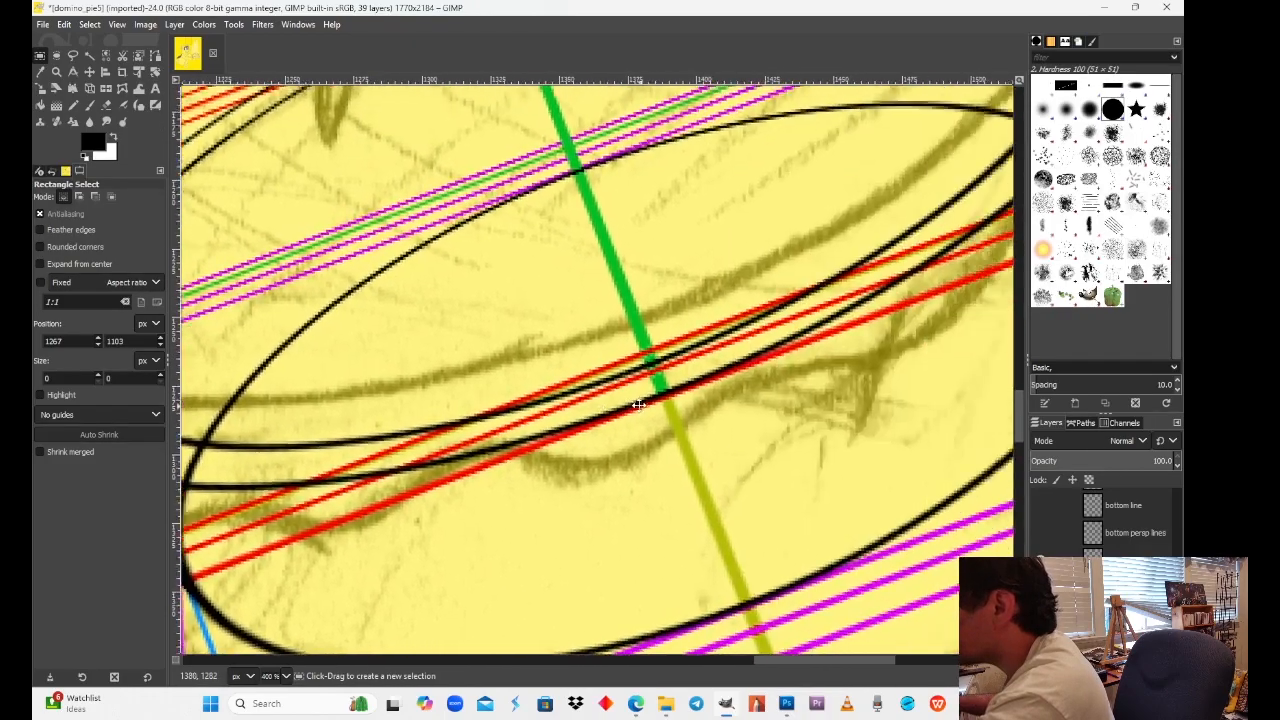
drag(910, 397, 602, 455)
drag(820, 372, 703, 477)
mouse_move(798, 318)
mouse_down()
mouse_move(735, 378)
mouse_move(687, 322)
mouse_move(703, 403)
mouse_up()
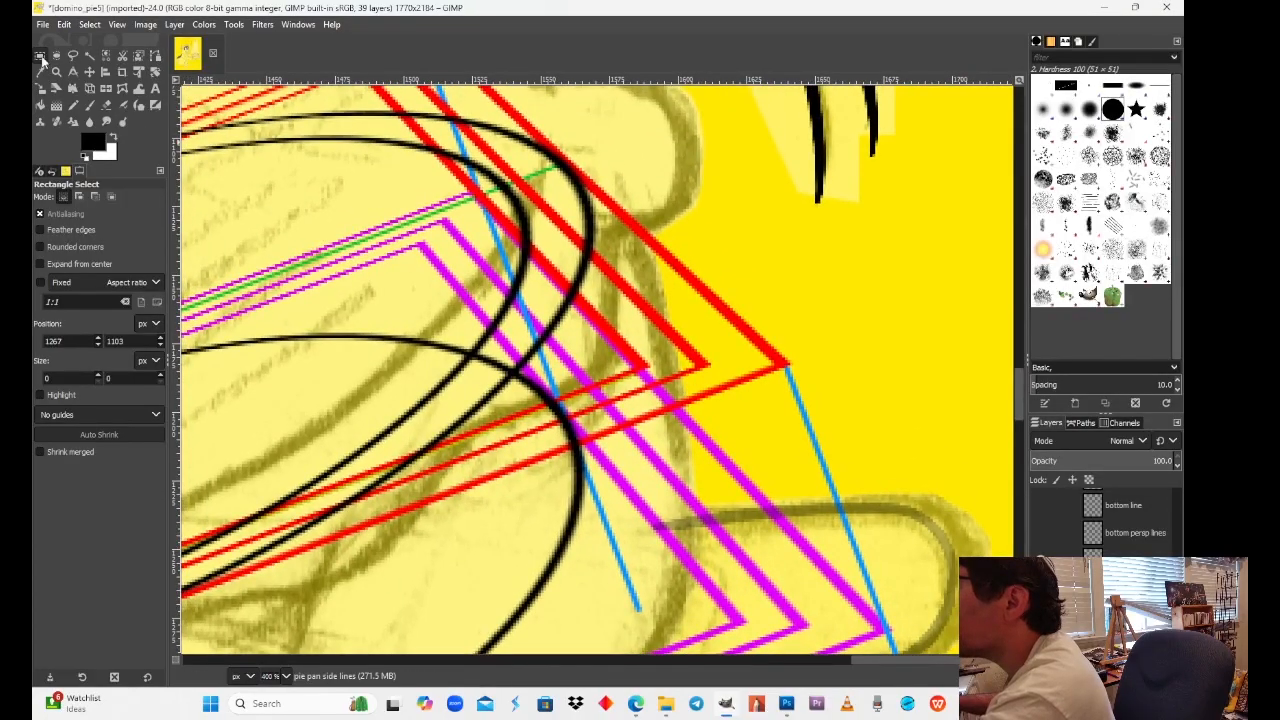
click(155, 55)
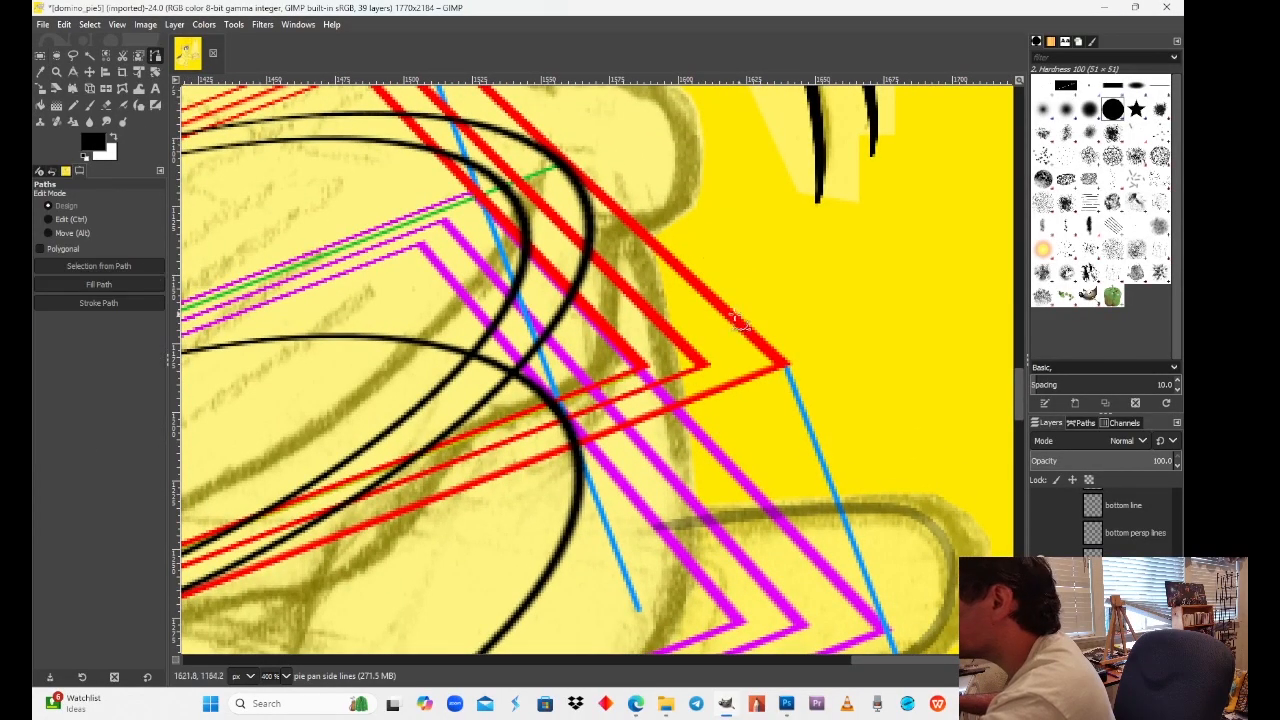
click(655, 171)
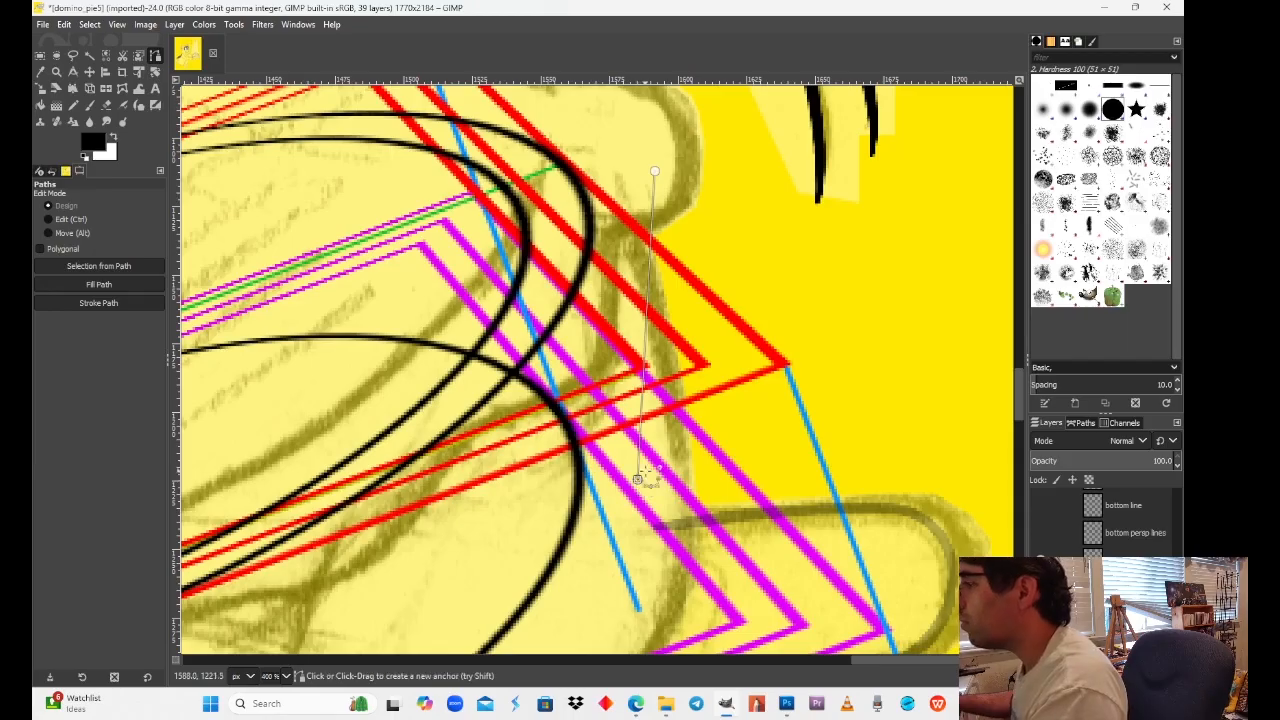
click(637, 480)
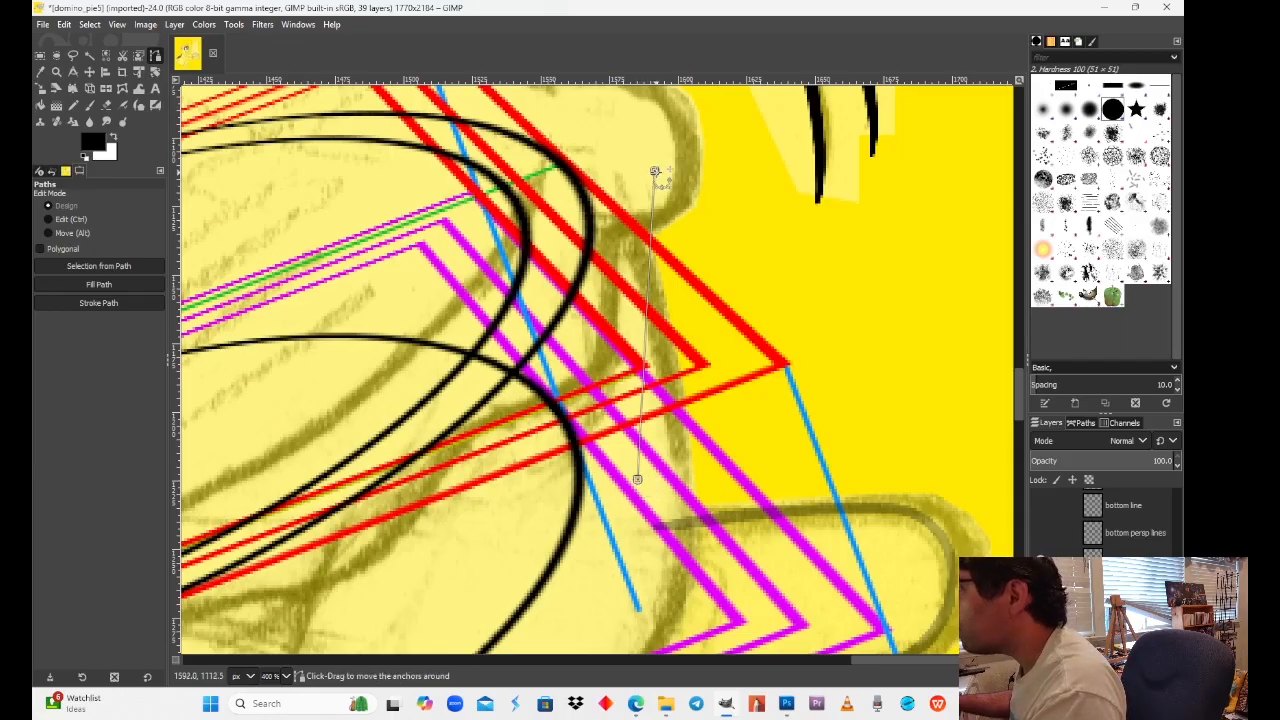
drag(655, 171, 590, 228)
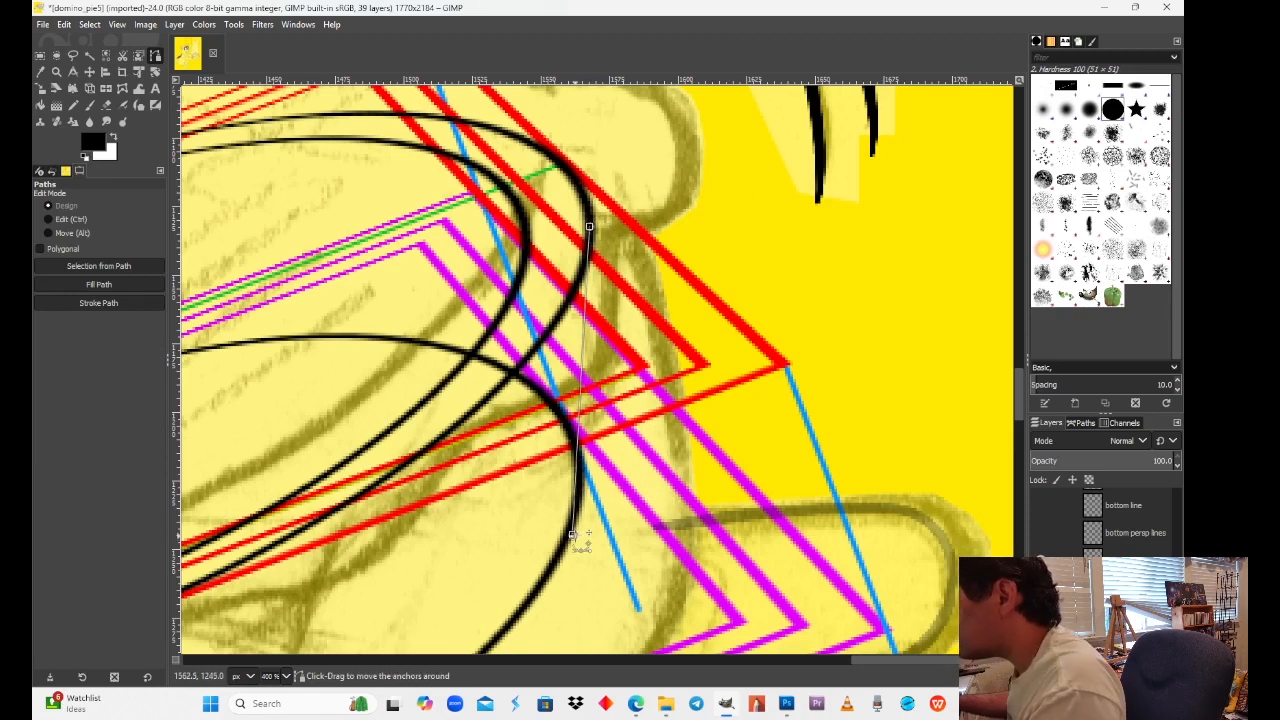
drag(574, 535, 580, 500)
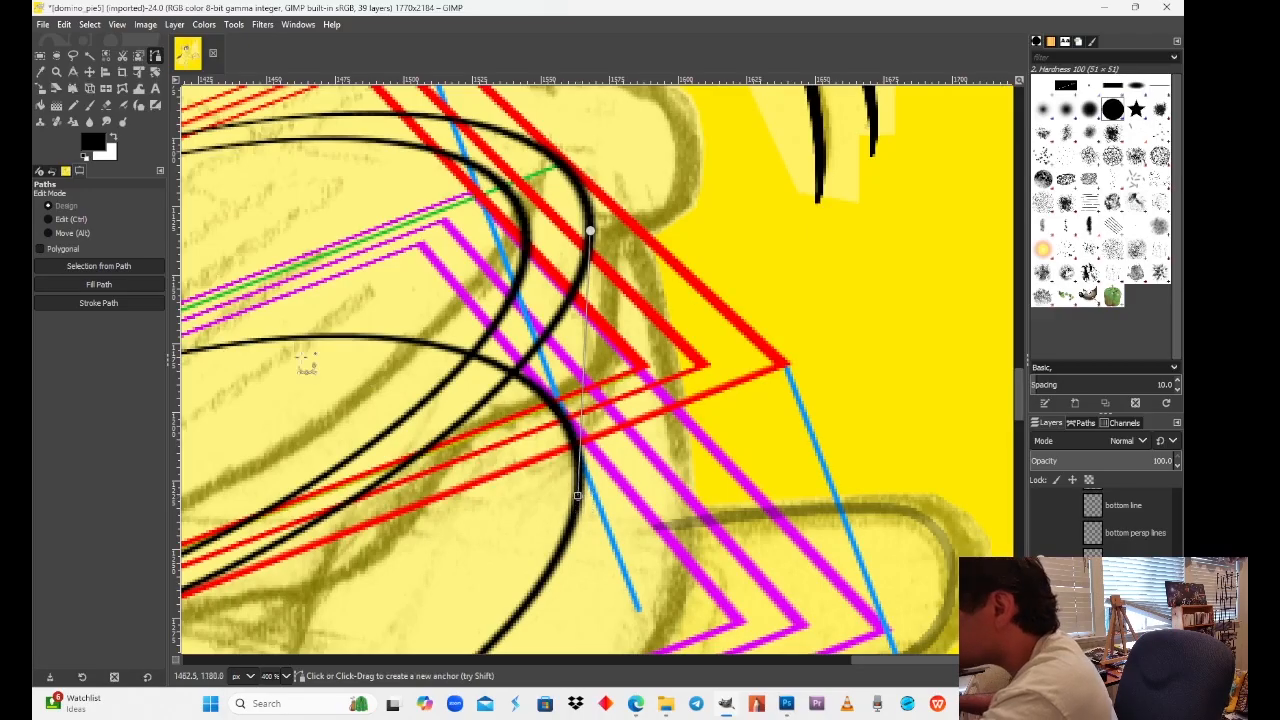
Step: Try stroking the right-side path with a 3 px line, and undo the stroke
click(110, 303)
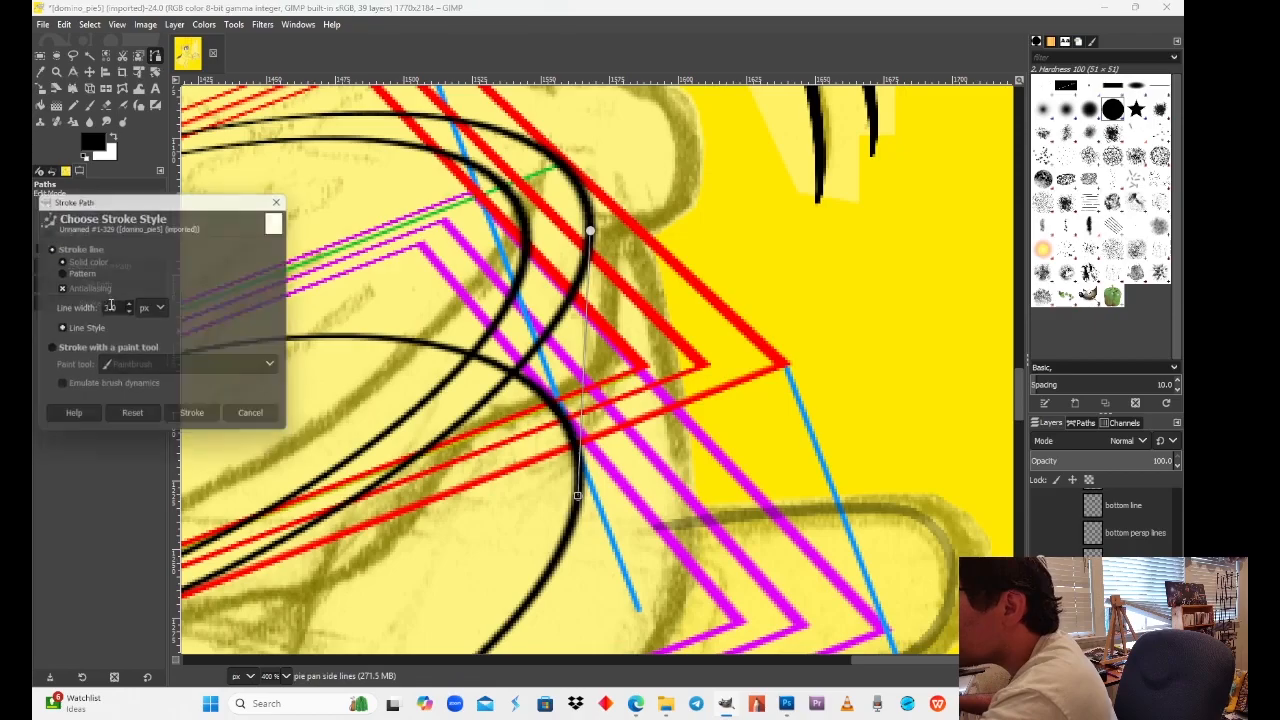
click(184, 415)
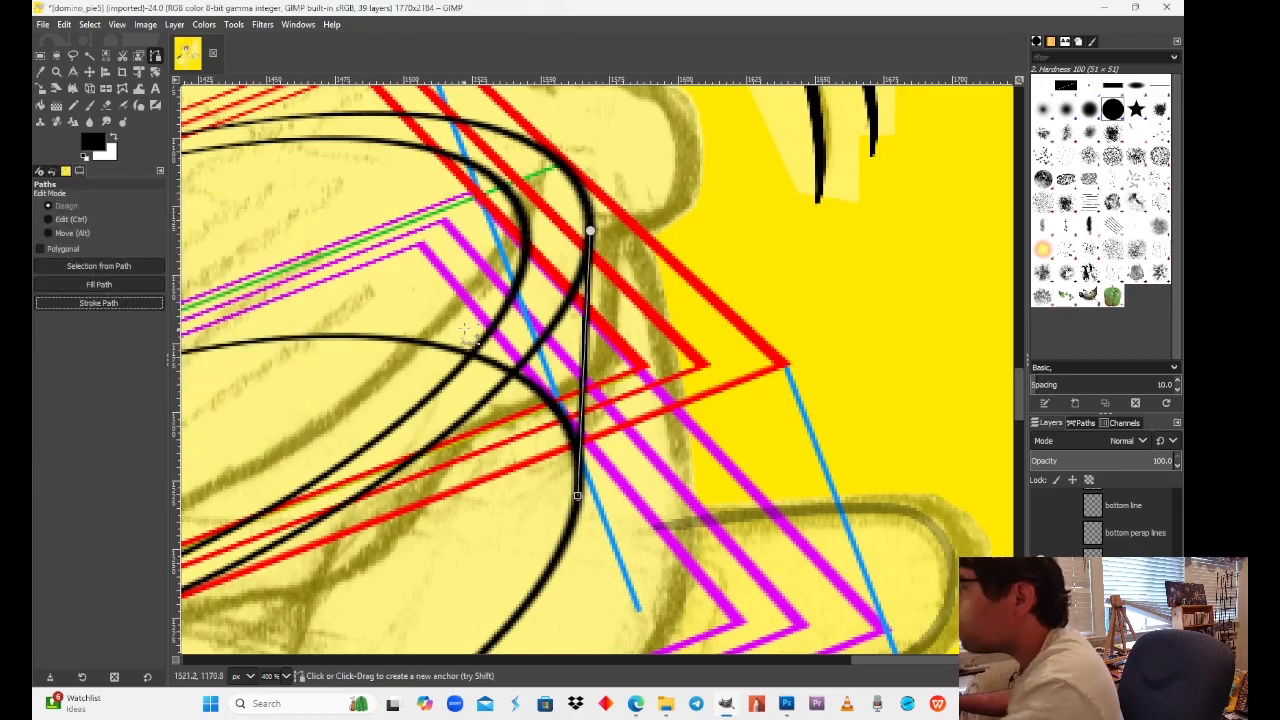
key(ctrl+z)
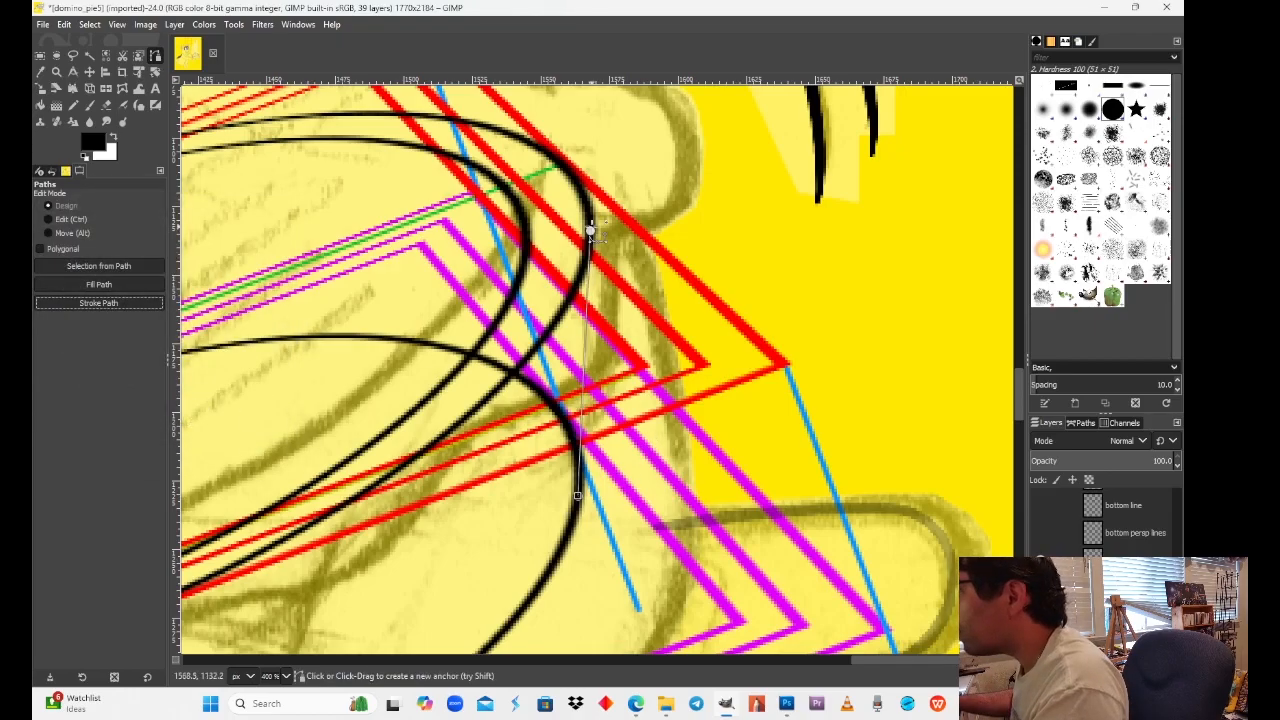
Step: Extend the right path's upper anchor higher and its lower anchor lower along the ellipses, and stroke it with a 3 px solid line
drag(591, 230, 591, 208)
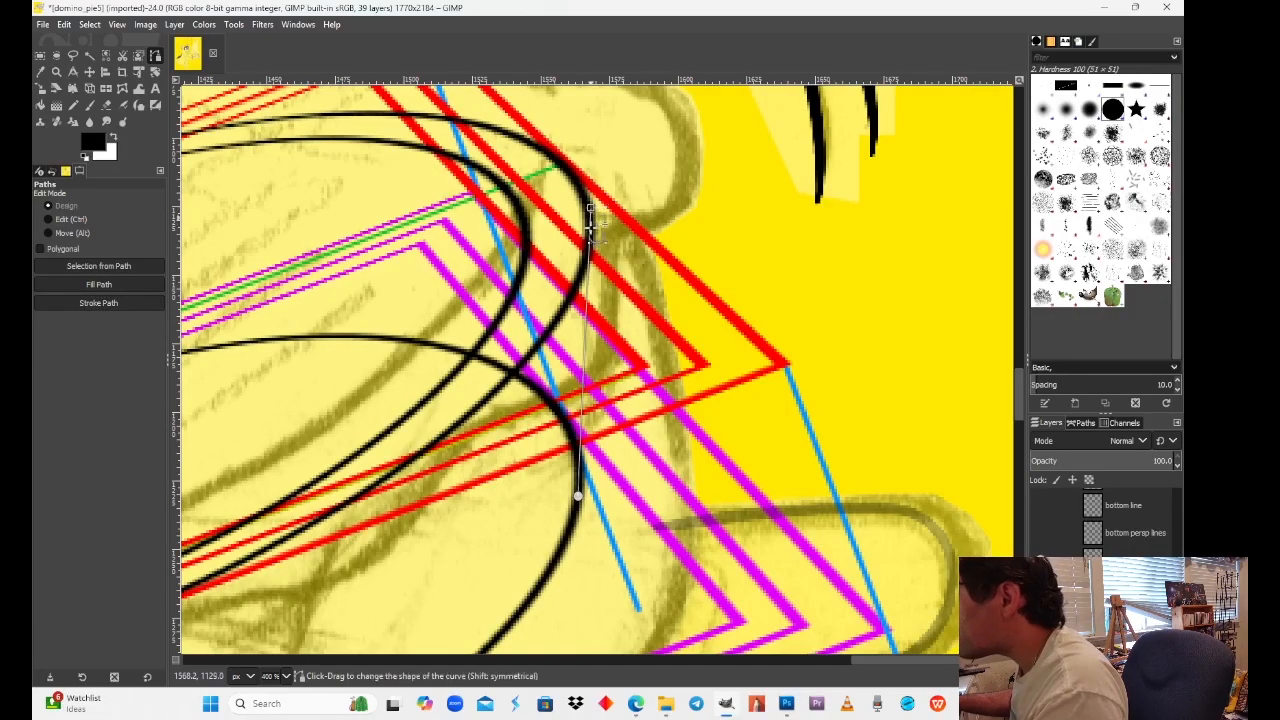
drag(577, 495, 578, 510)
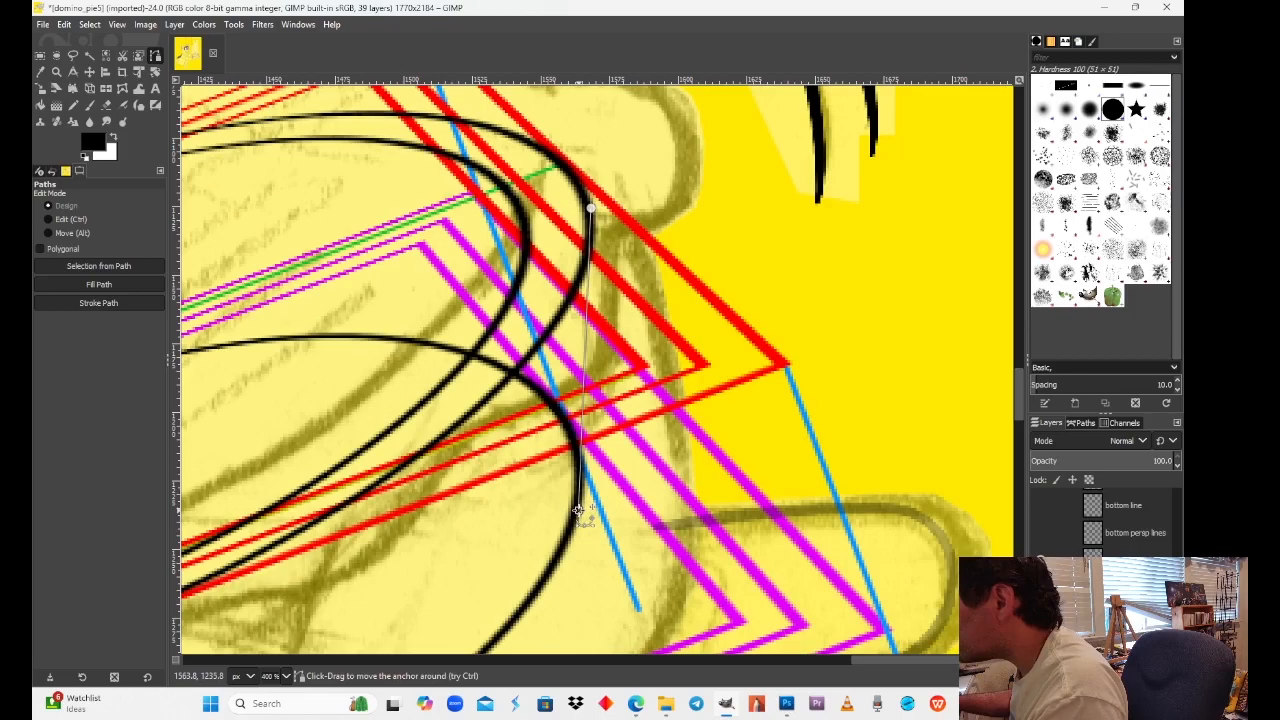
click(133, 302)
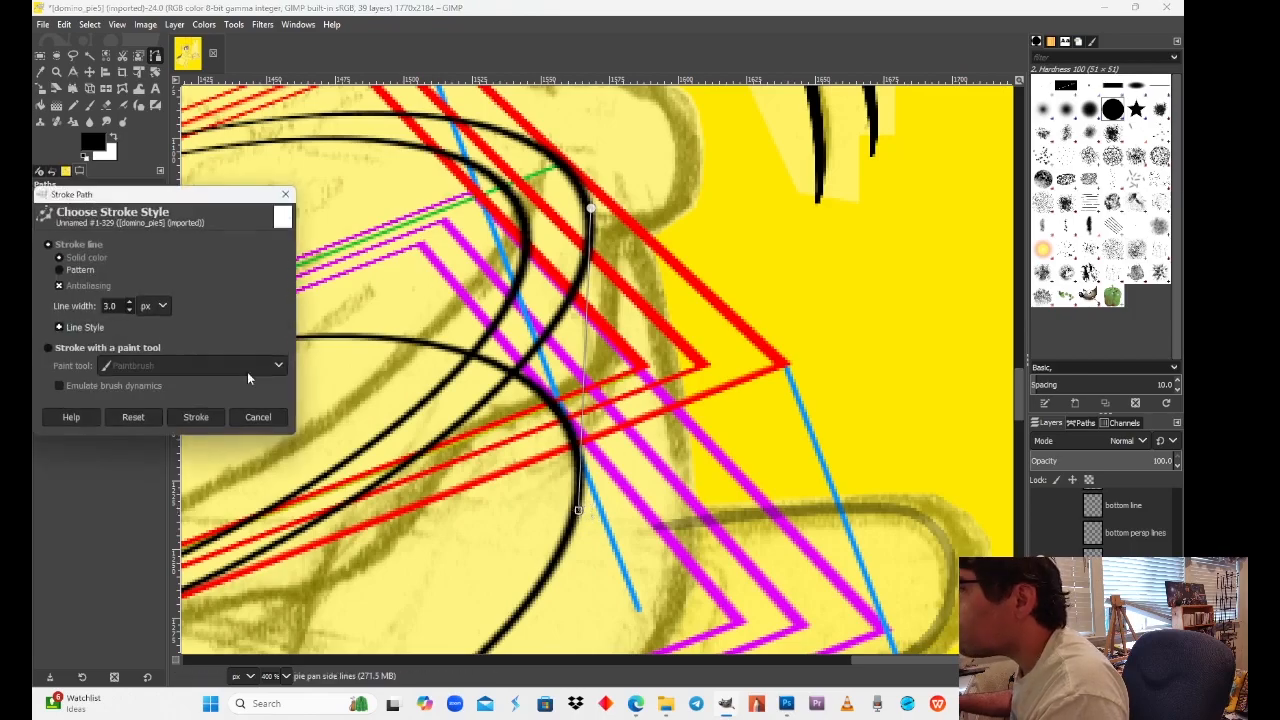
click(199, 417)
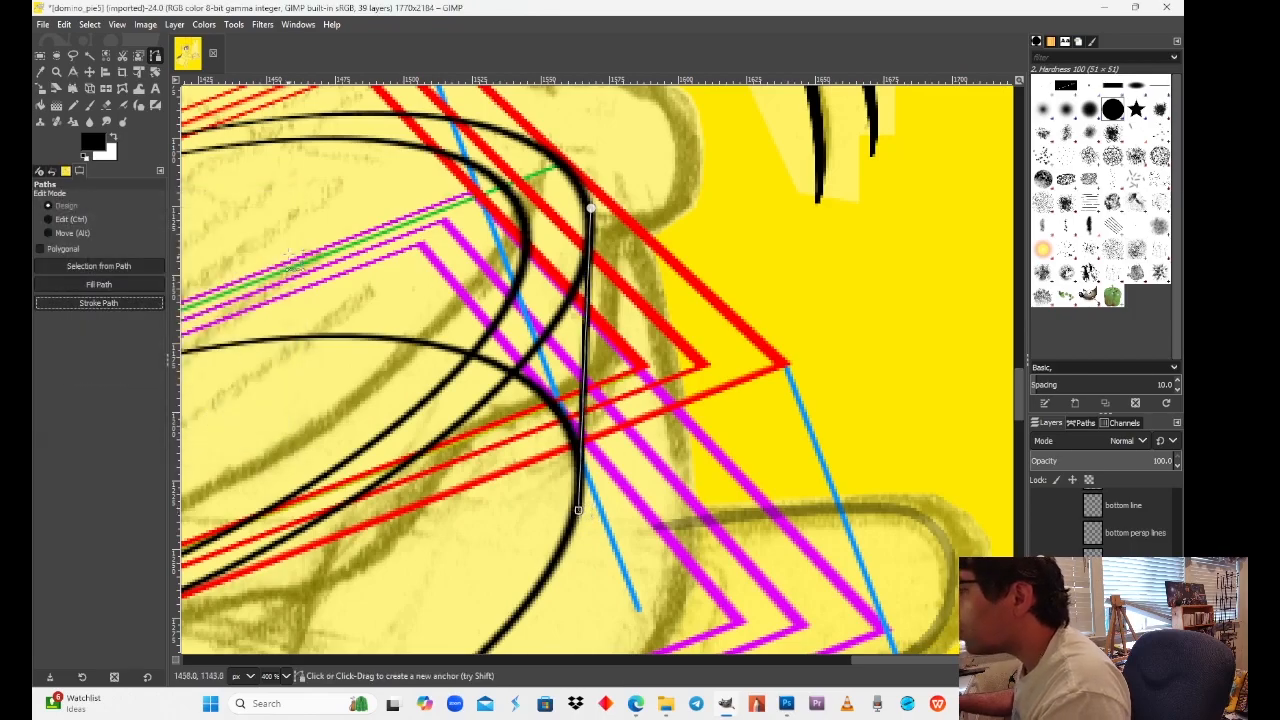
Step: Restore the detached Tool Options to their dock and set the Eraser's brush size to 9.40
click(46, 58)
drag(270, 482, 433, 507)
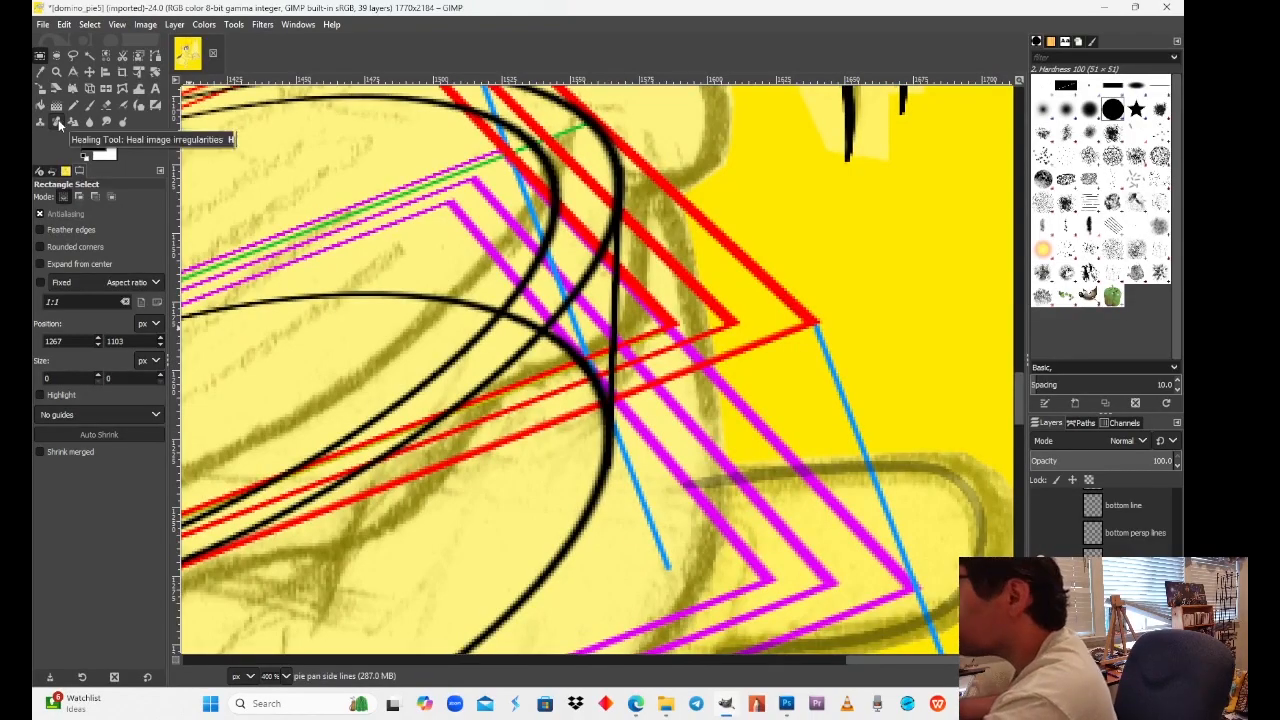
click(108, 105)
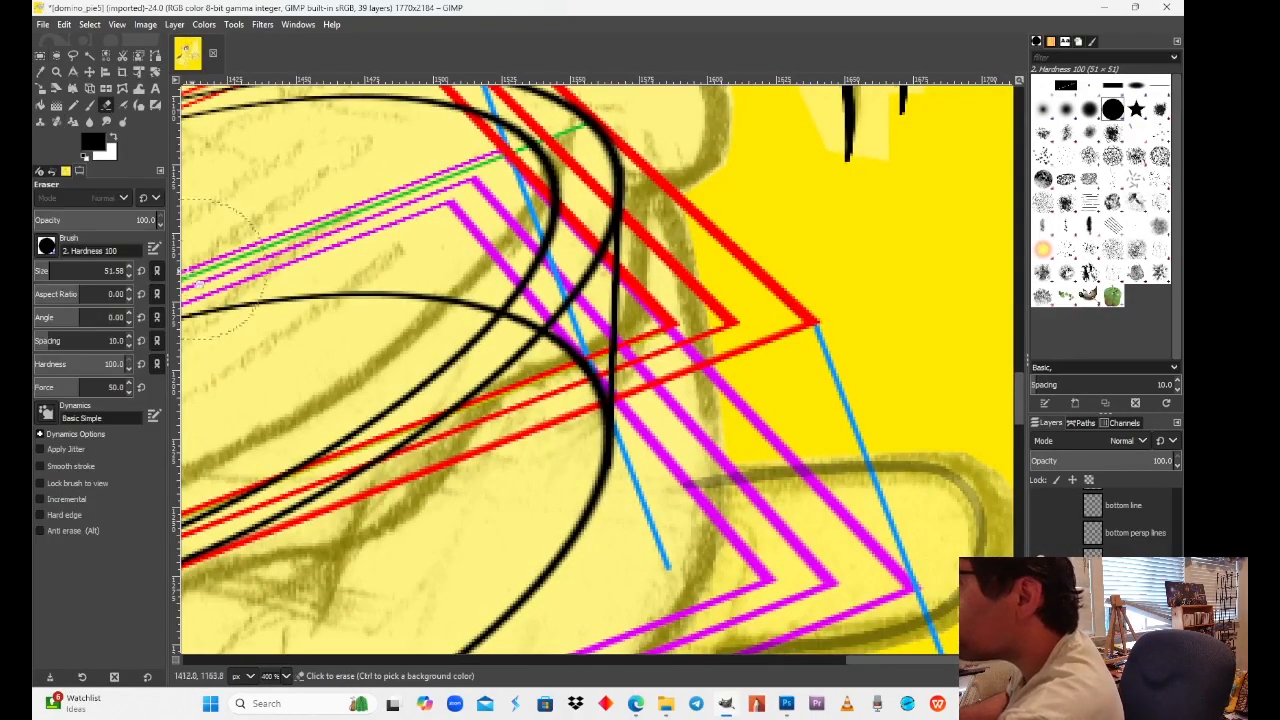
drag(131, 276, 134, 279)
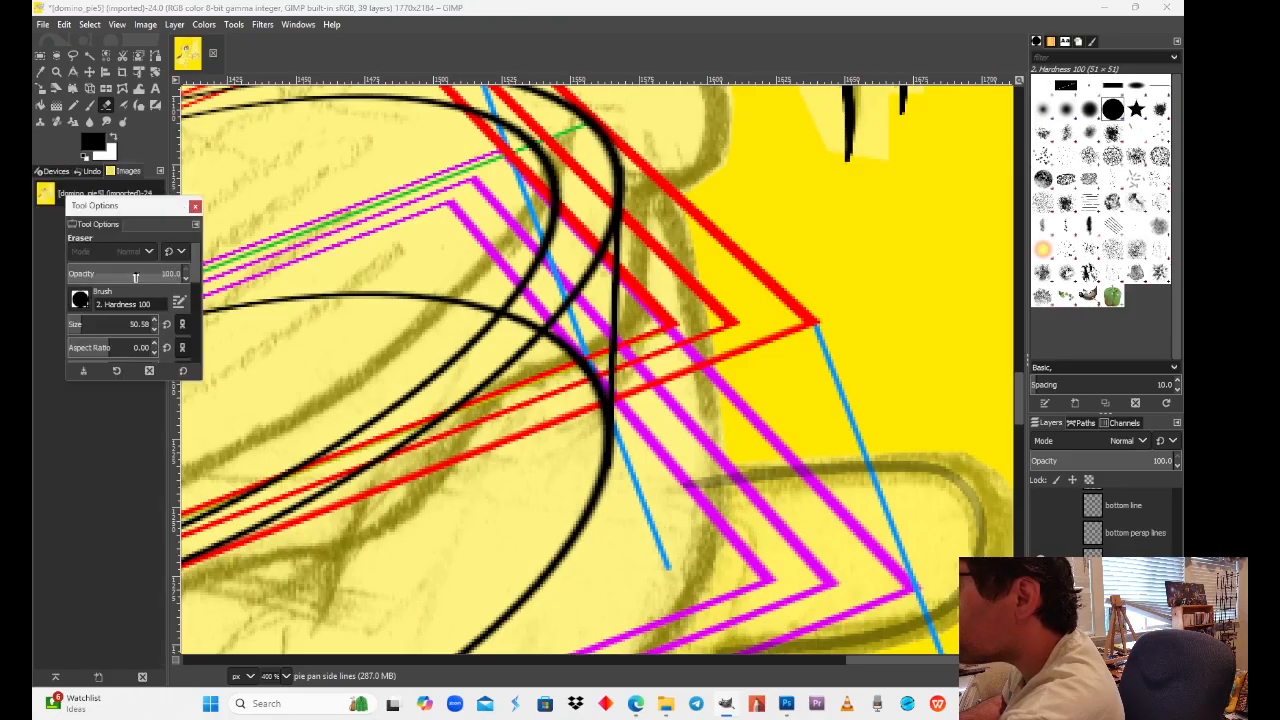
click(192, 206)
click(160, 171)
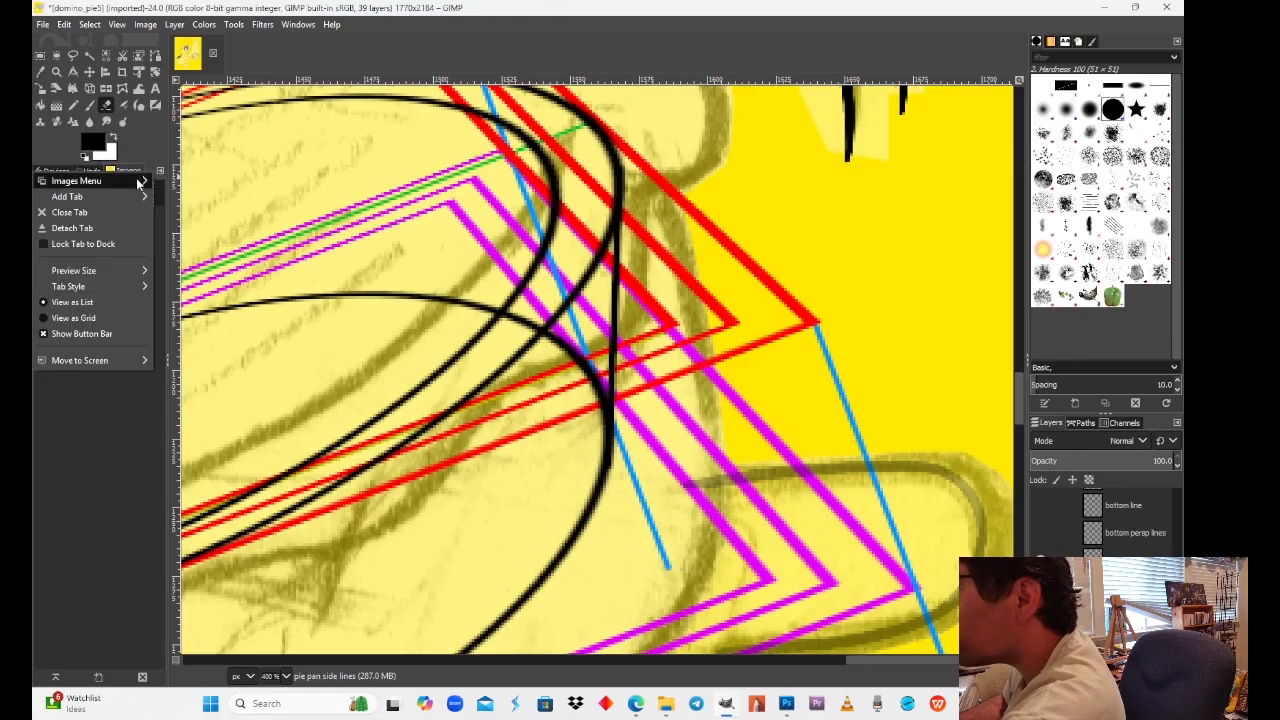
mouse_move(119, 186)
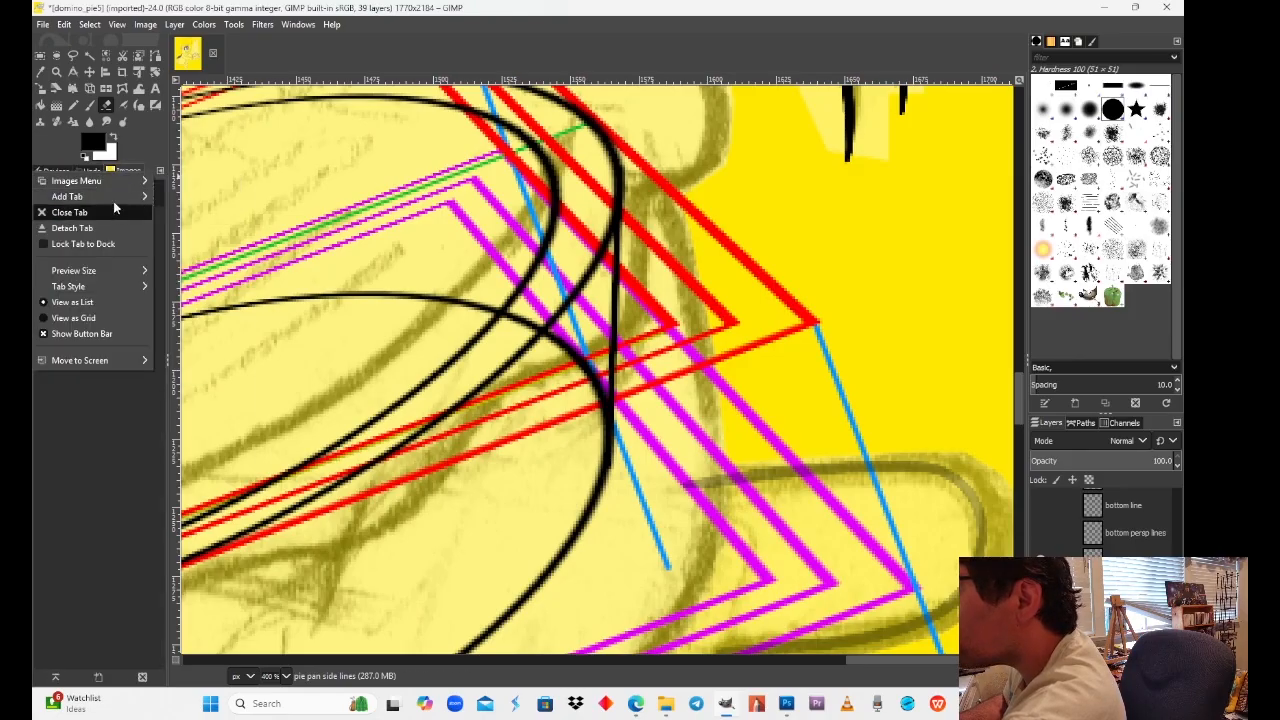
click(190, 196)
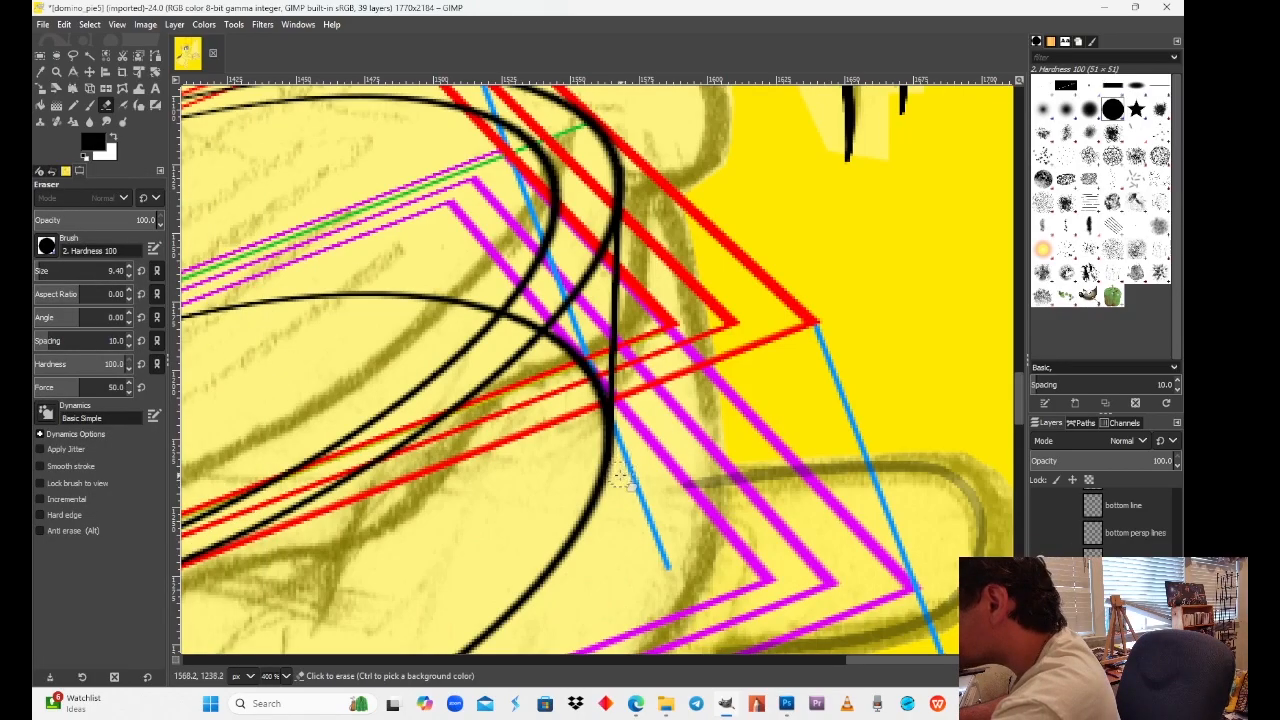
Step: Erase the excess lower end of the right side line beside the bottom ellipse, and inspect the left side line's ends
drag(629, 455, 632, 477)
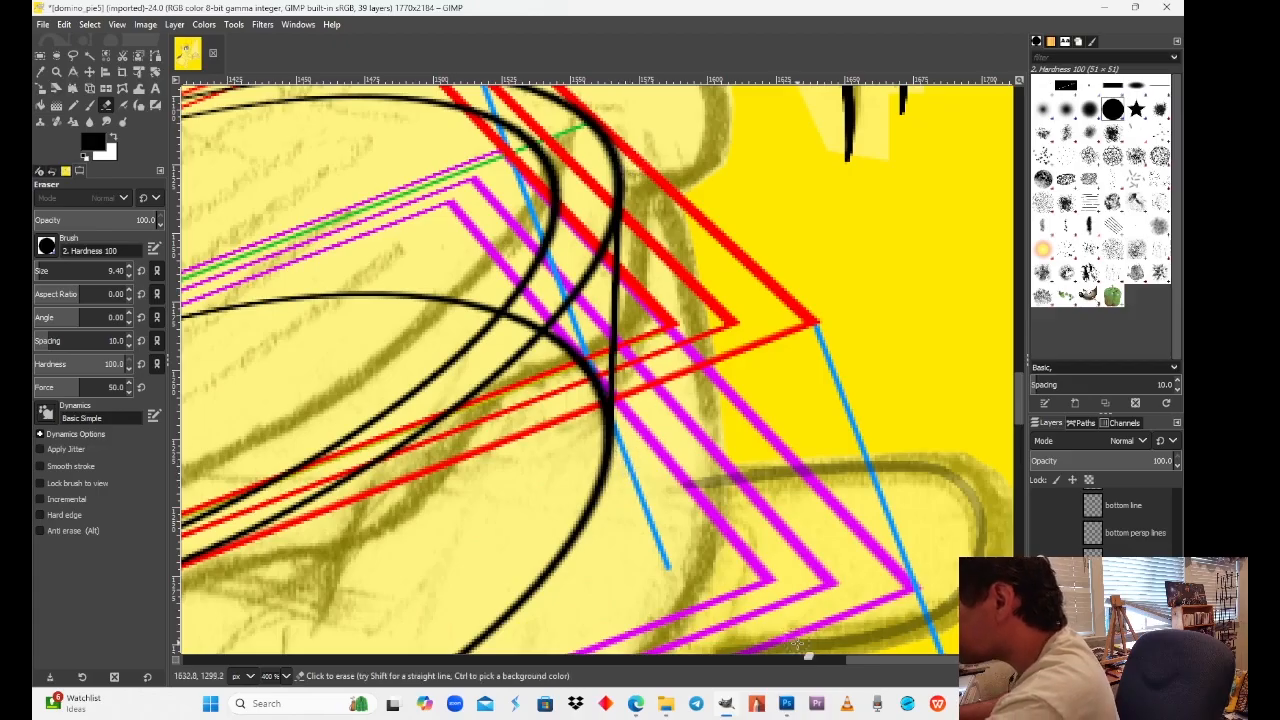
drag(854, 658, 660, 660)
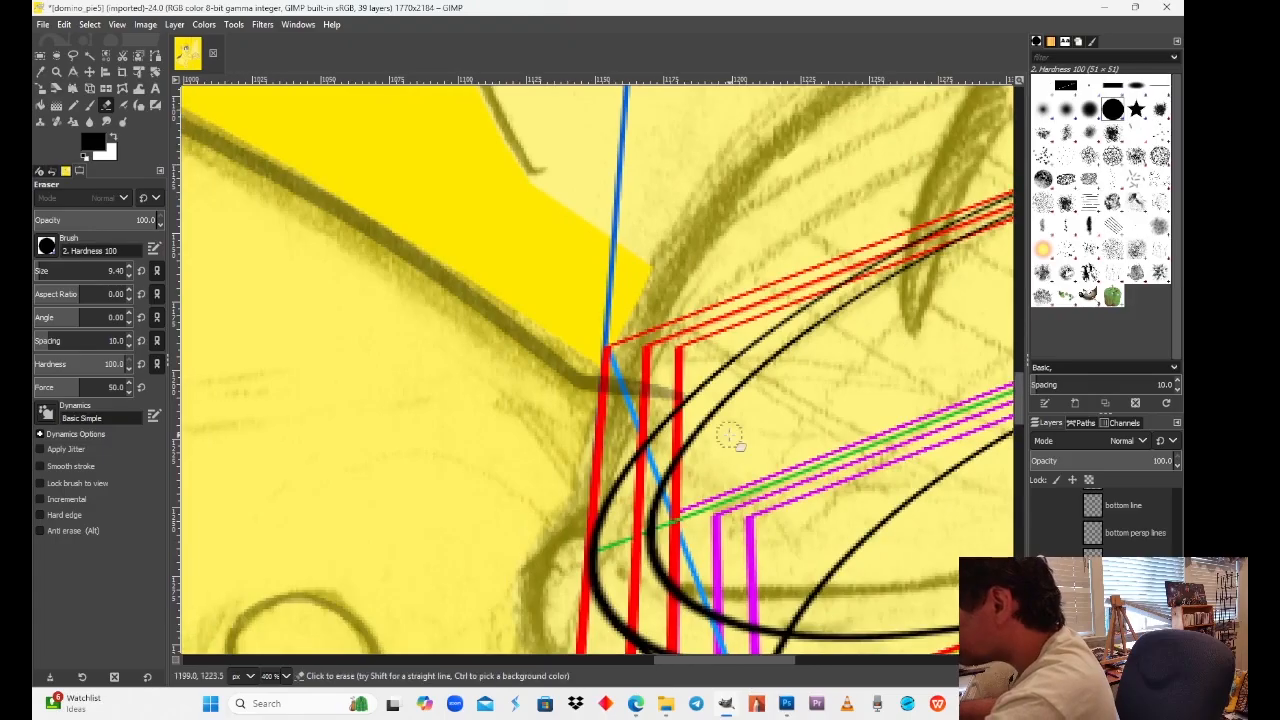
scroll(730, 437, down, 5)
scroll(700, 445, right, 3)
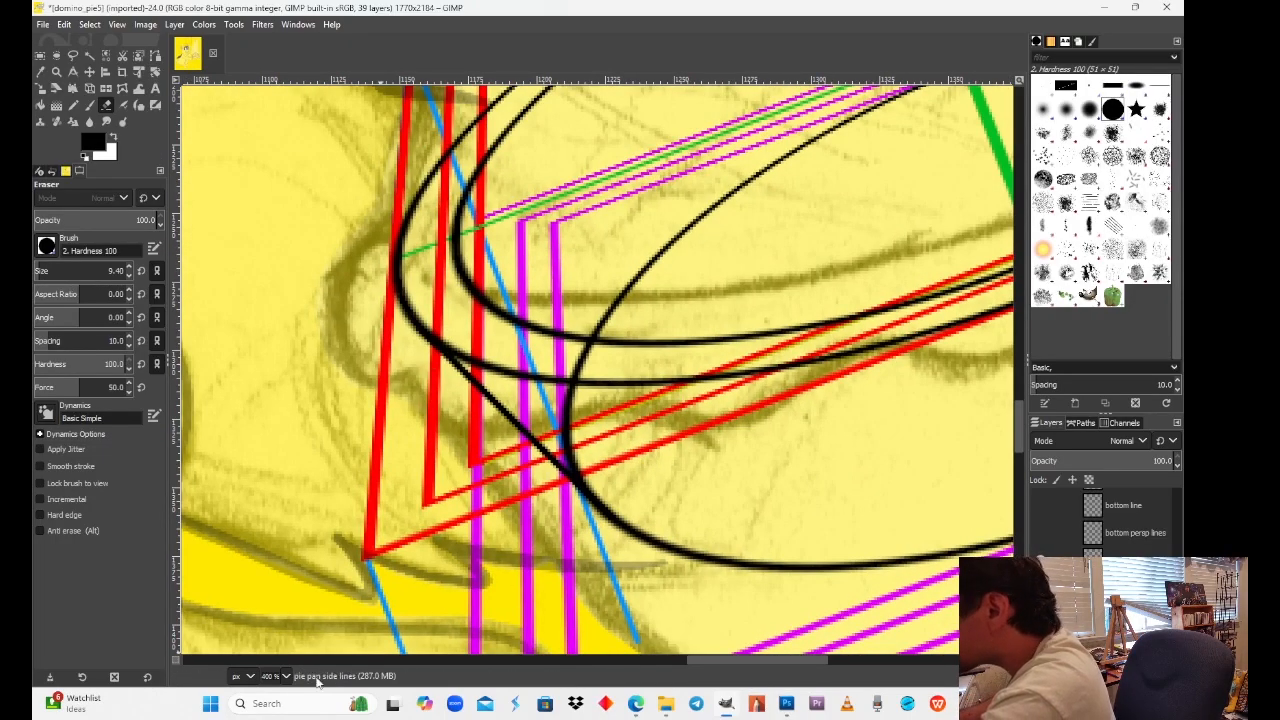
click(284, 677)
click(279, 581)
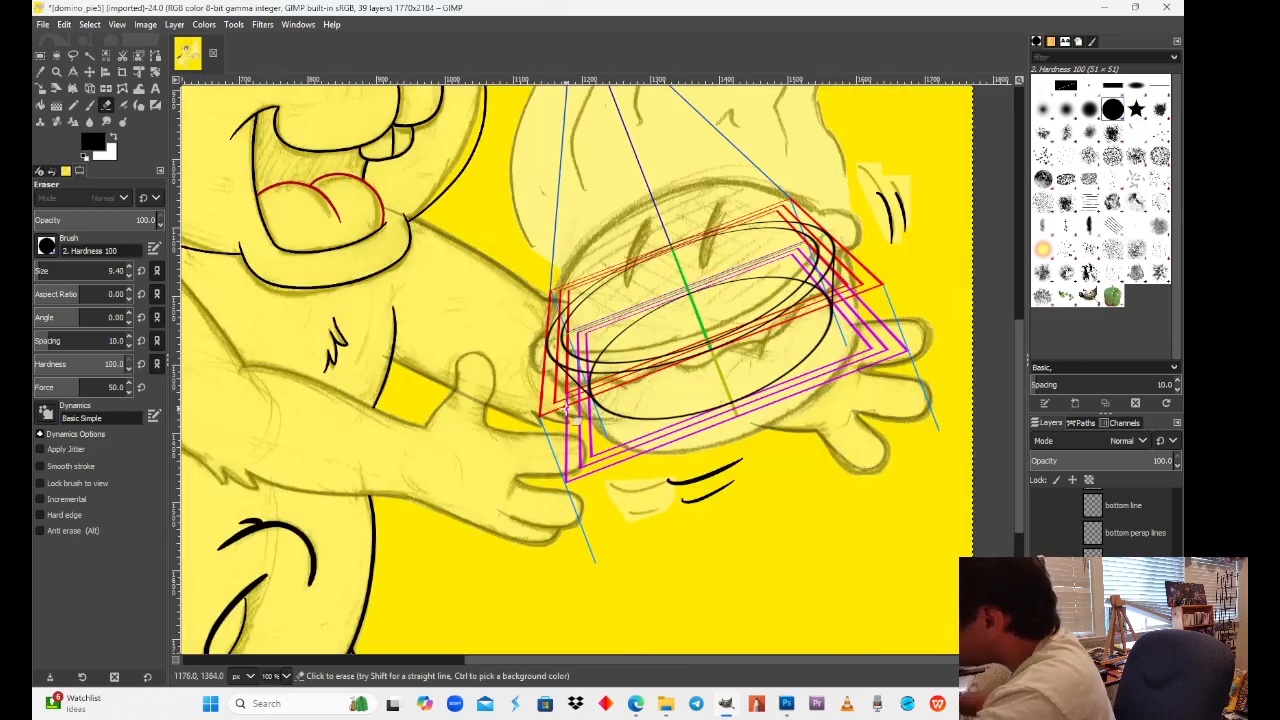
Step: Duplicate the "pie pan persp bottom" layer and name the copy "pie pan bot cut"
drag(698, 302, 627, 382)
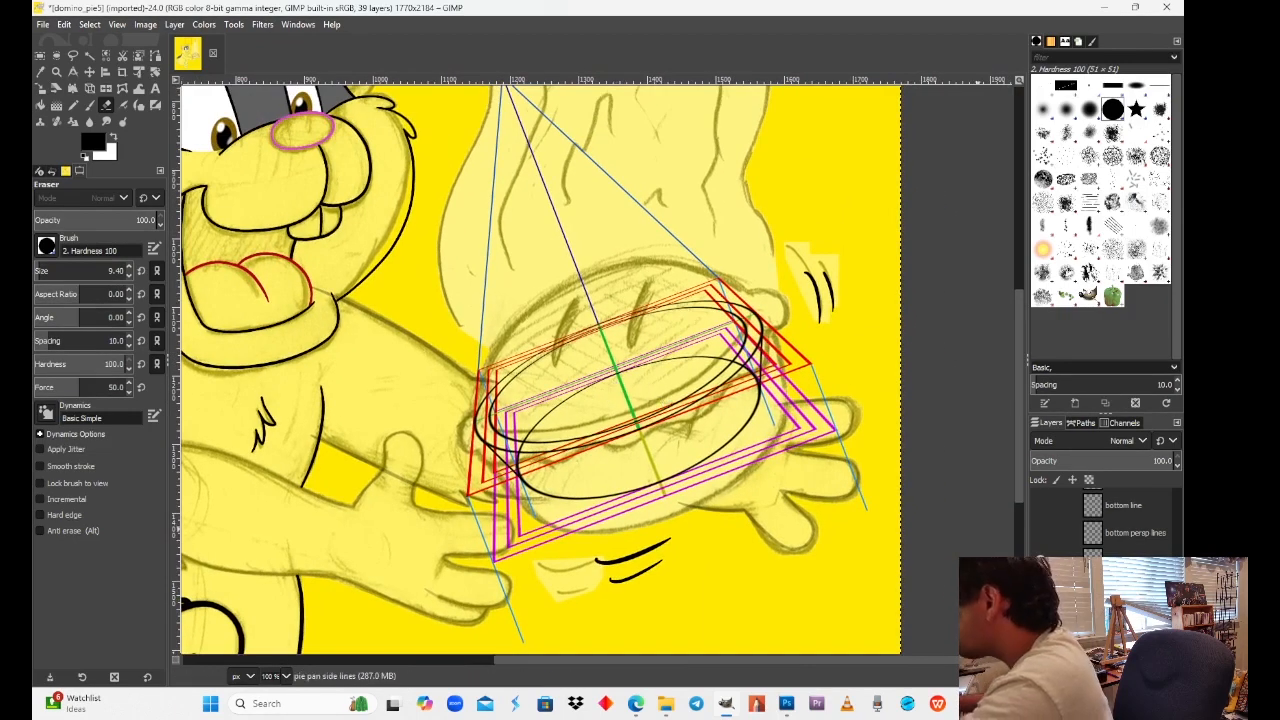
drag(708, 533, 660, 499)
click(1135, 612)
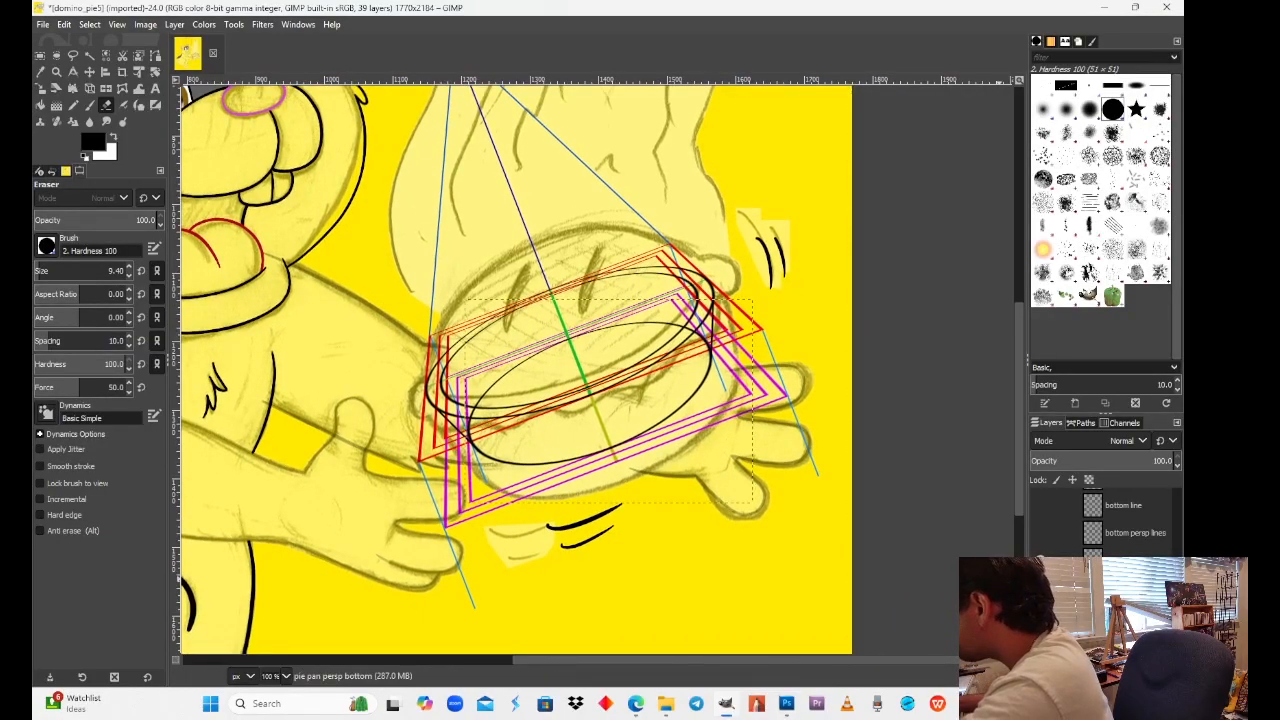
key(shift+ctrl+d)
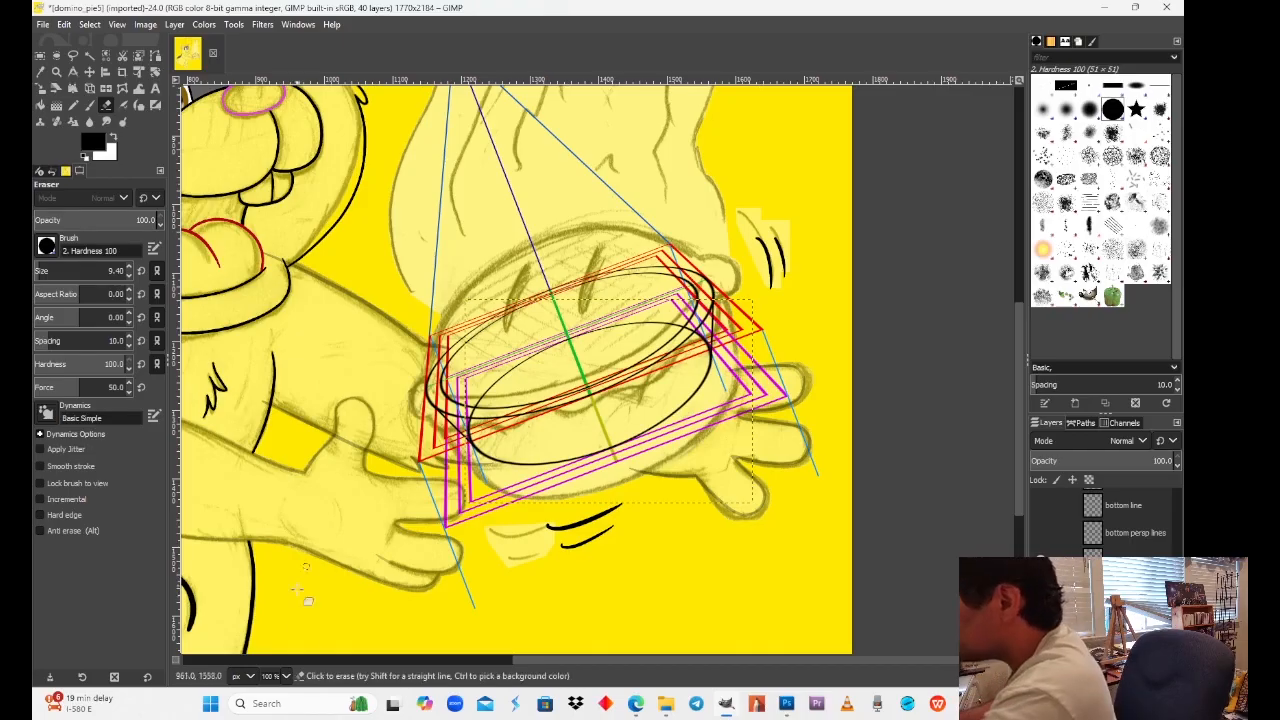
Step: Erase the back arc of the bottom ellipse between the two side lines, redoing the left portion of the erasure
click(287, 676)
click(279, 547)
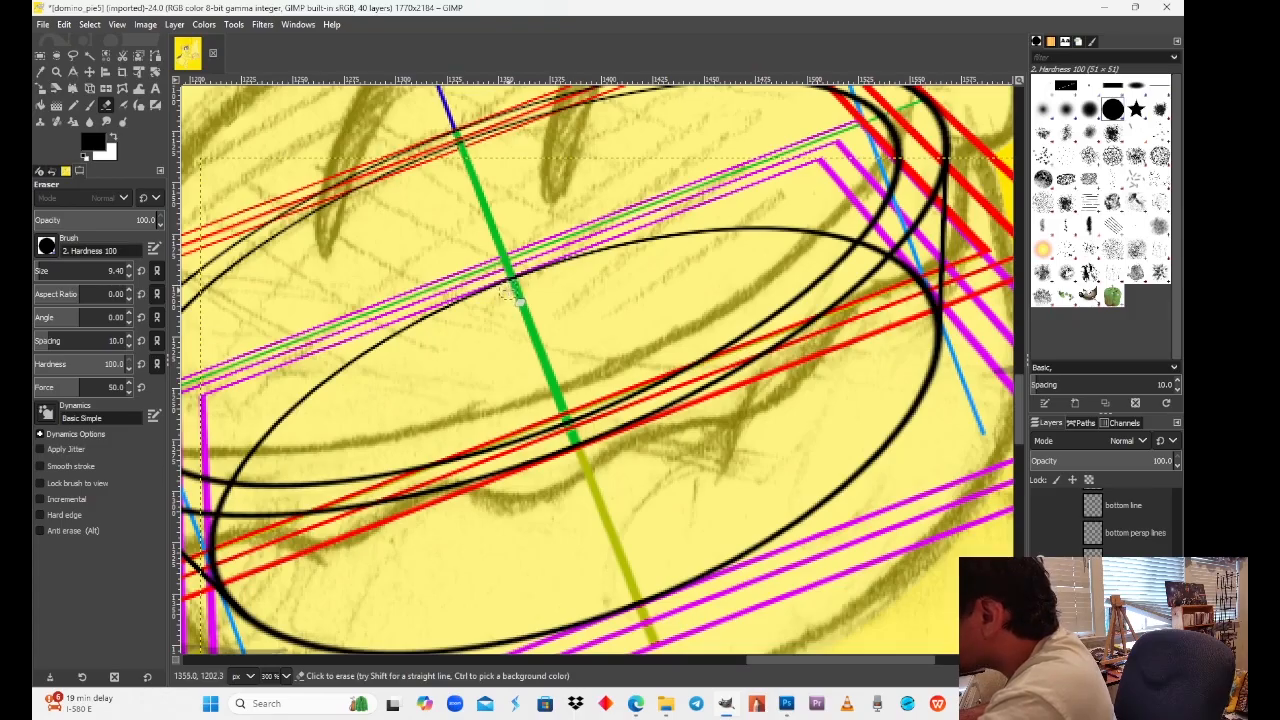
mouse_move(510, 290)
mouse_down()
mouse_move(546, 284)
mouse_move(601, 246)
mouse_move(659, 249)
mouse_up()
mouse_move(756, 222)
mouse_down()
mouse_move(860, 244)
mouse_move(930, 300)
mouse_up()
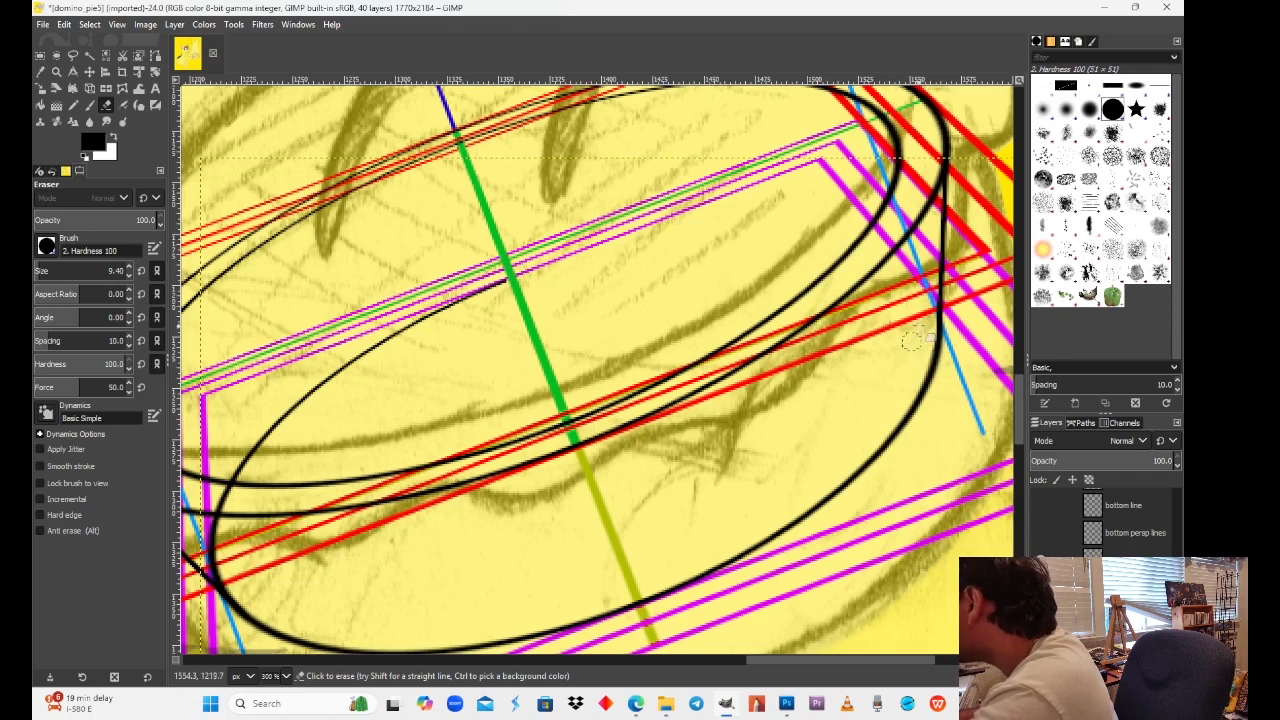
mouse_move(508, 284)
mouse_down()
mouse_move(369, 350)
mouse_move(306, 414)
mouse_move(314, 394)
mouse_move(282, 417)
mouse_move(217, 510)
mouse_move(220, 579)
mouse_move(211, 561)
mouse_move(234, 590)
mouse_up()
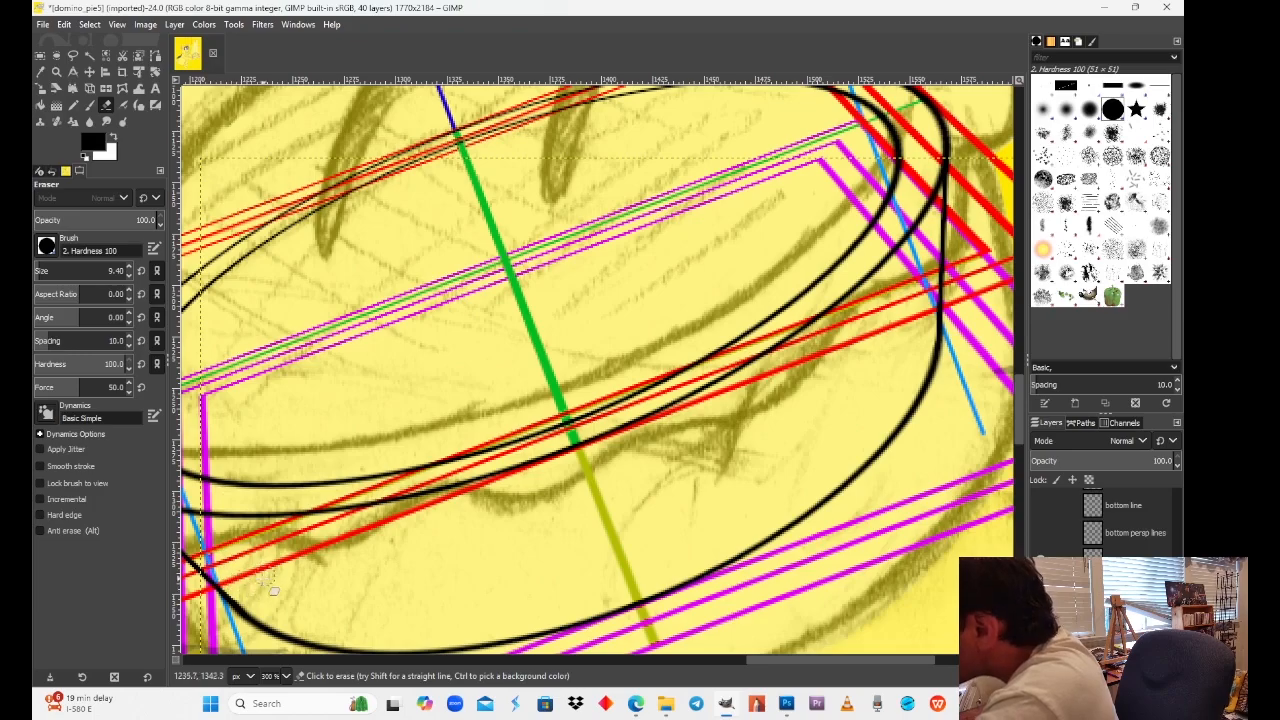
key(ctrl+z)
mouse_move(530, 287)
mouse_down()
mouse_move(411, 343)
mouse_move(411, 308)
mouse_move(400, 339)
mouse_move(411, 346)
mouse_move(302, 425)
mouse_move(314, 390)
mouse_move(302, 390)
mouse_move(225, 485)
mouse_move(226, 550)
mouse_move(215, 528)
mouse_move(211, 546)
mouse_move(245, 596)
mouse_up()
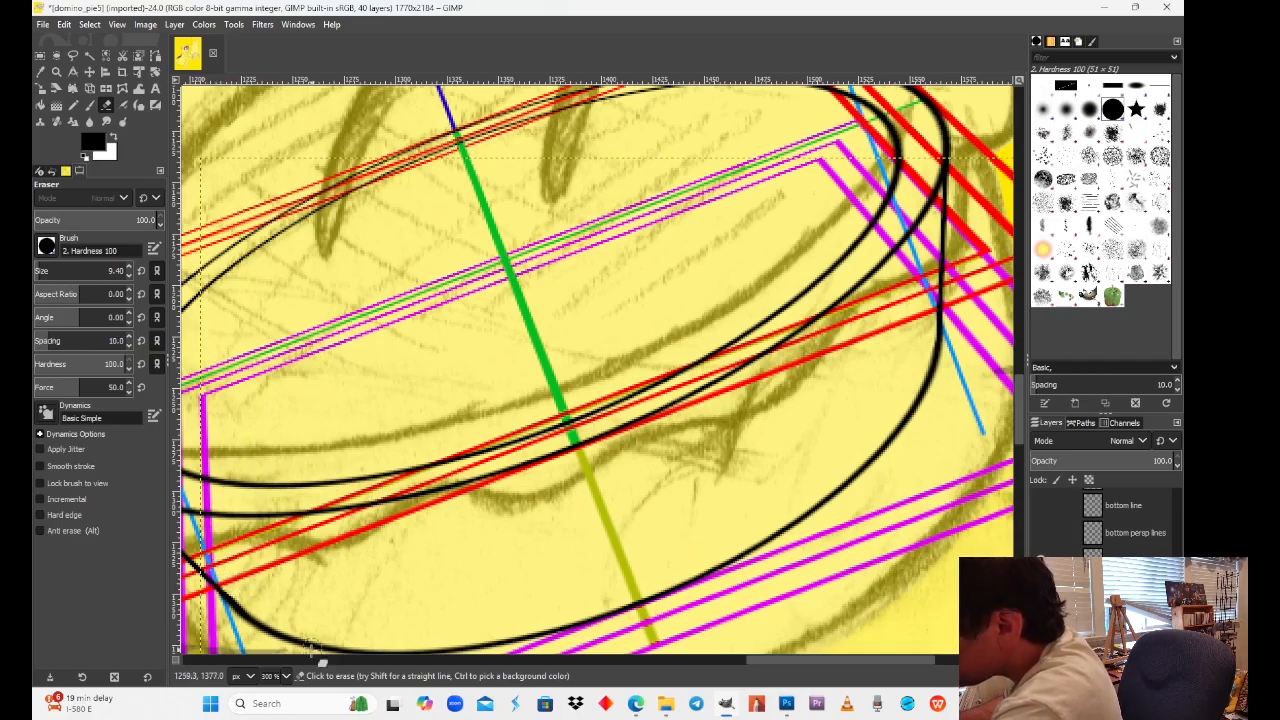
click(286, 676)
click(278, 583)
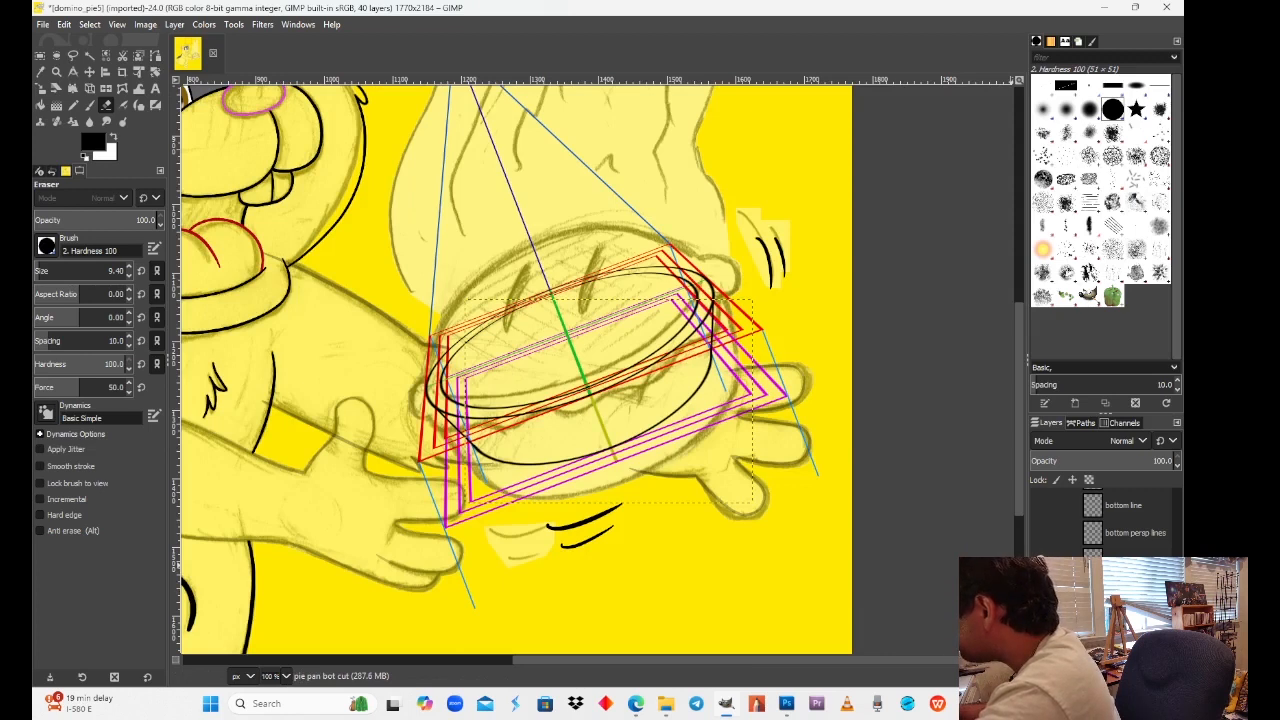
Step: Create a new transparent layer named "pie pan color" from the "pie pan persp bottom" layer's position in the stack
click(1041, 588)
click(1041, 588)
click(1130, 616)
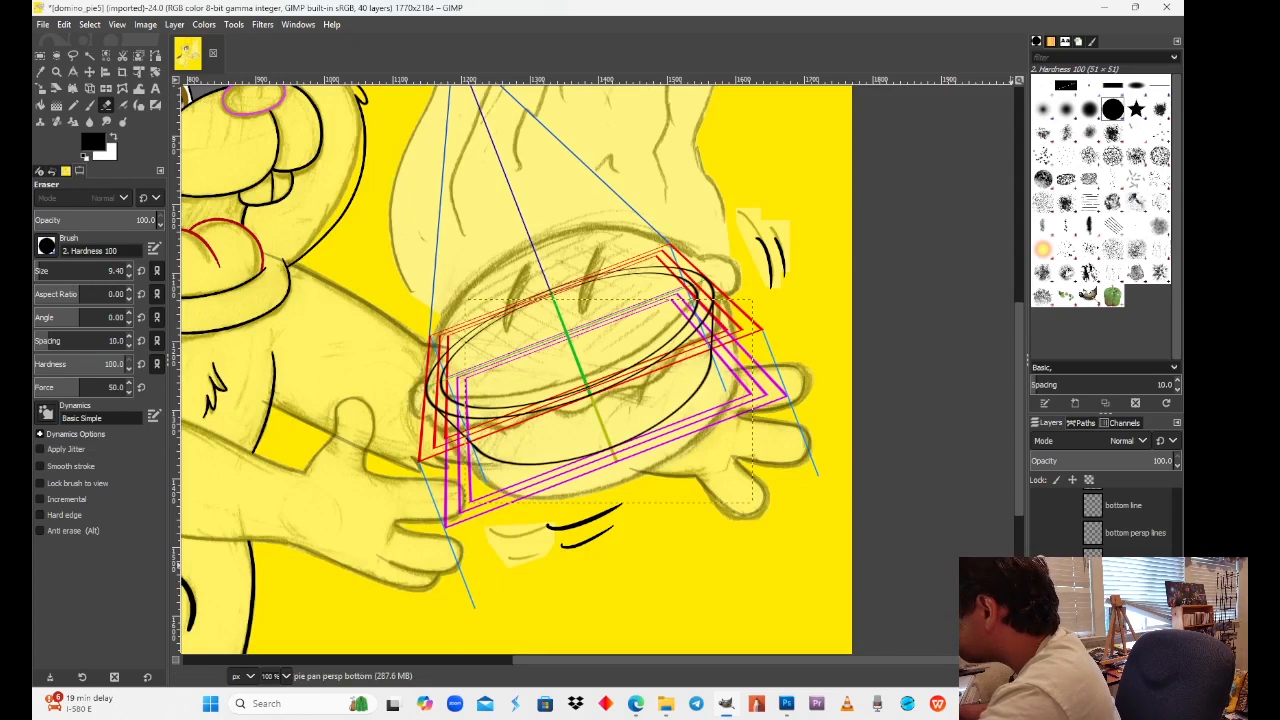
key(shift+ctrl+n)
text(pie )
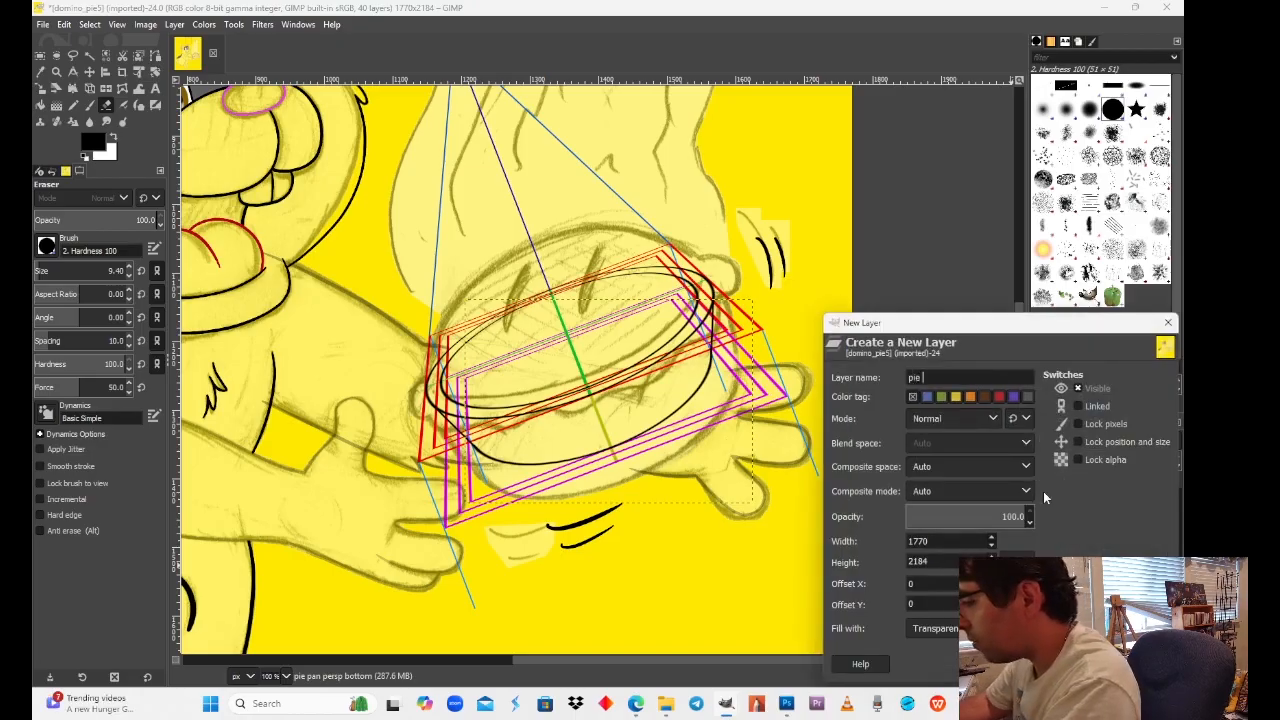
text(bo)
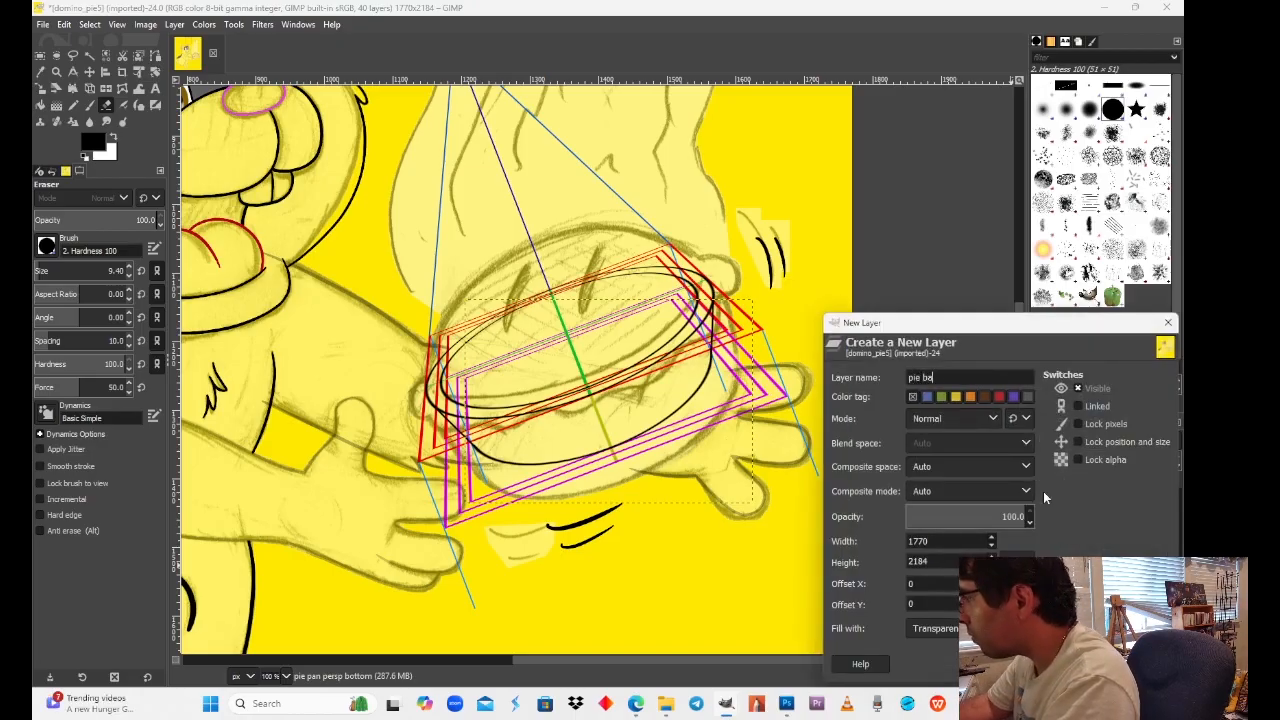
key(BackSpace)
key(BackSpace)
text(pan col)
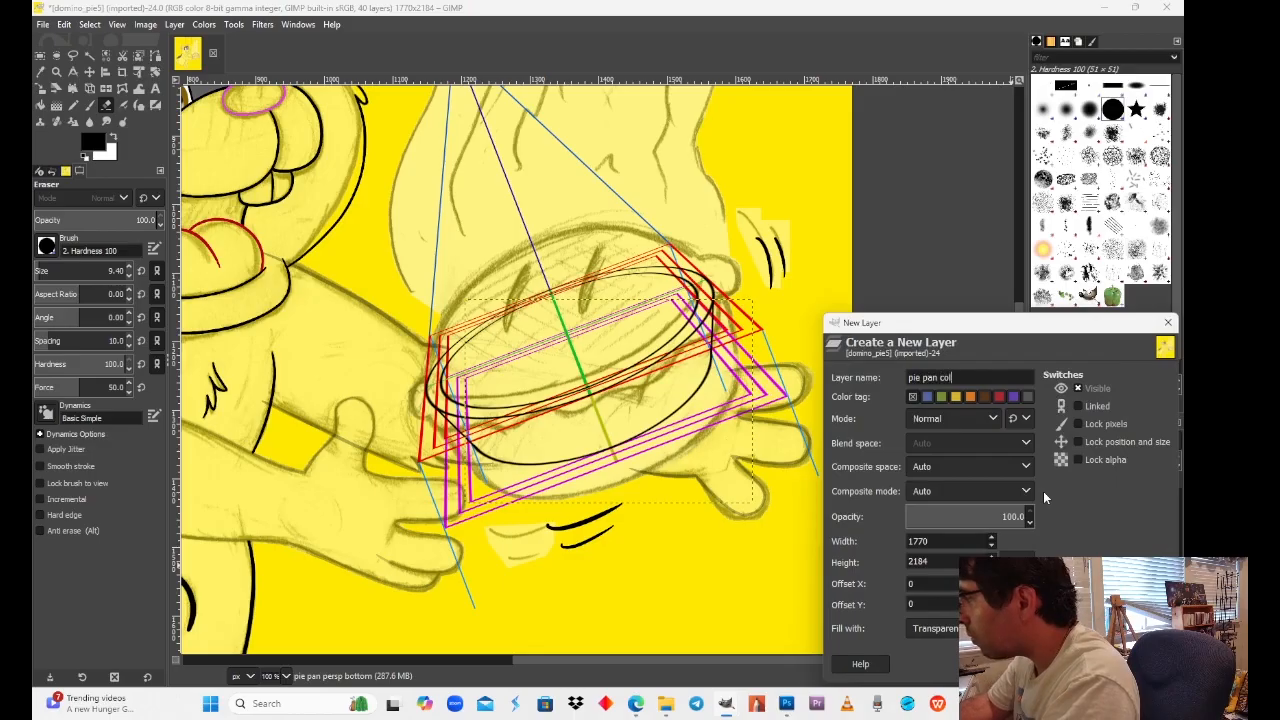
text(or)
key(Return)
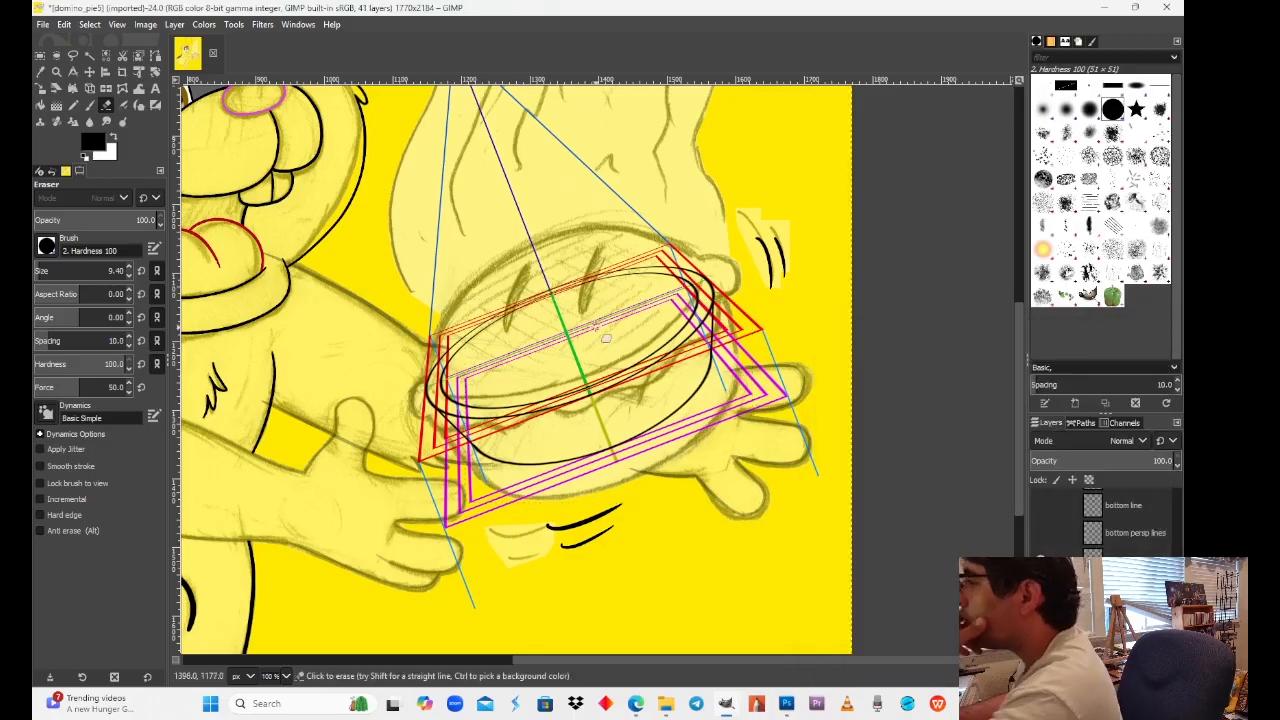
Step: Set the foreground color to medium gray 7e7e7e
click(113, 137)
click(98, 146)
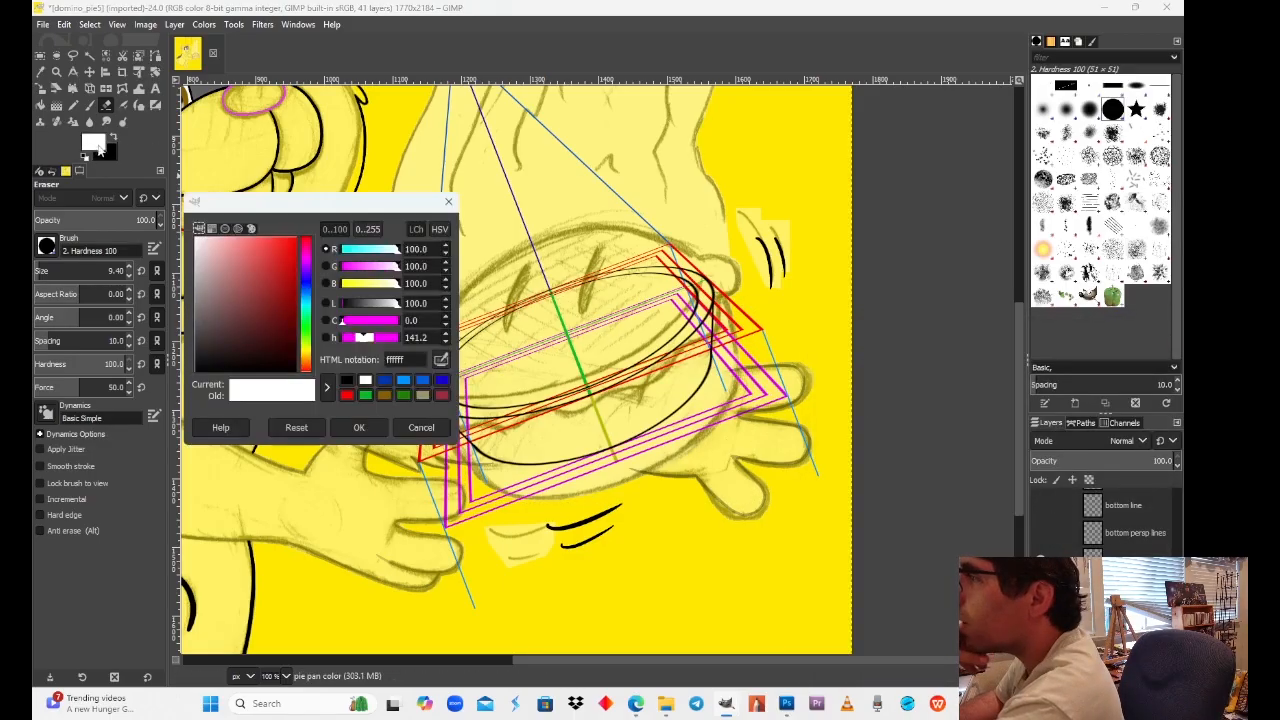
drag(271, 325, 139, 294)
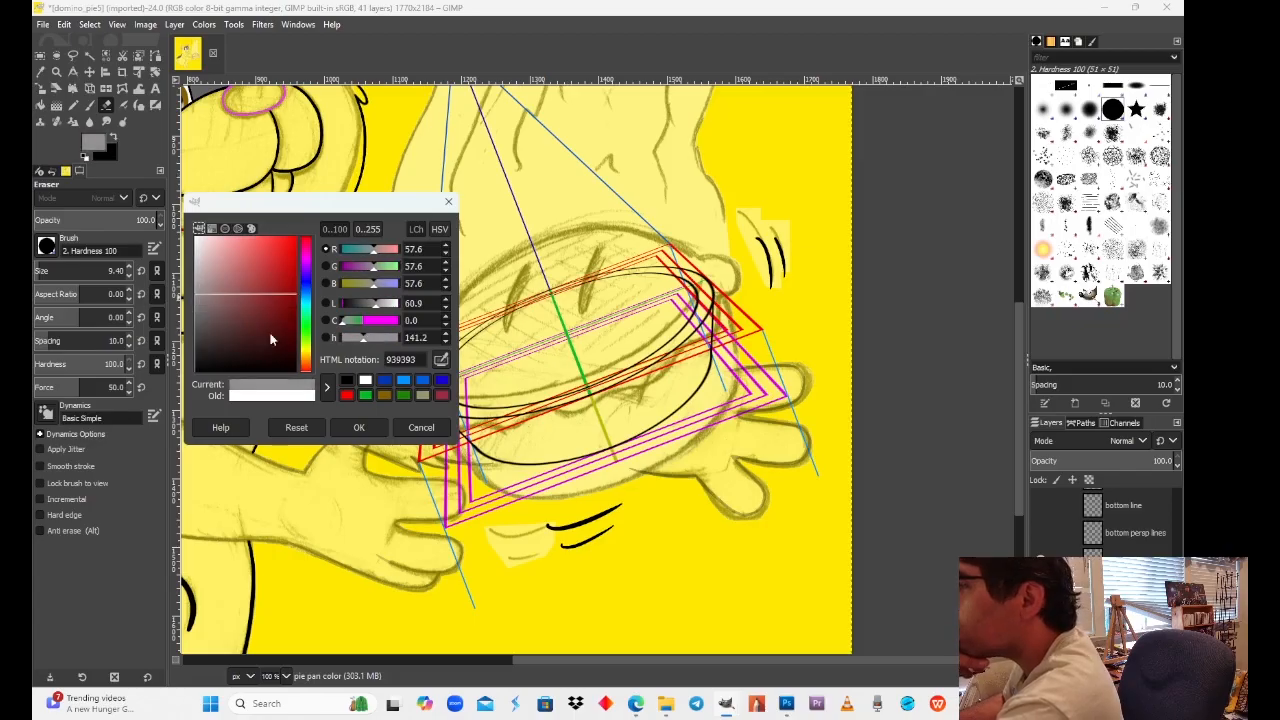
drag(236, 322, 191, 310)
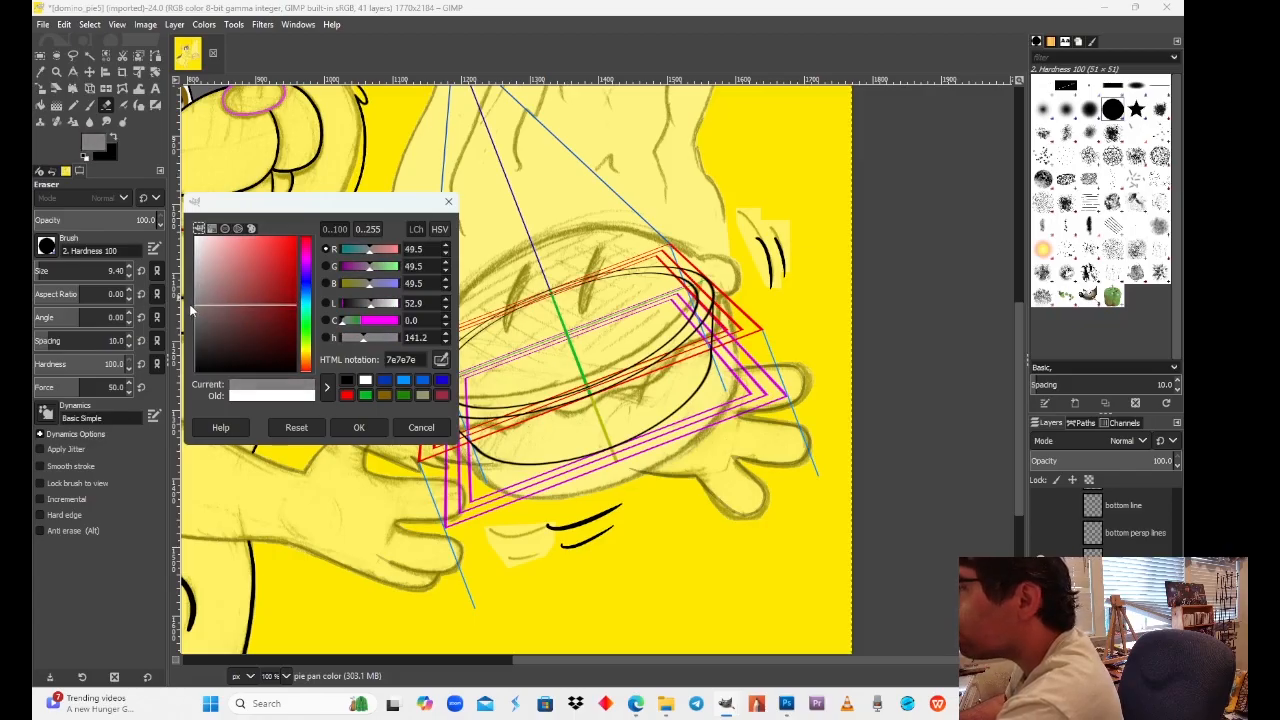
click(359, 427)
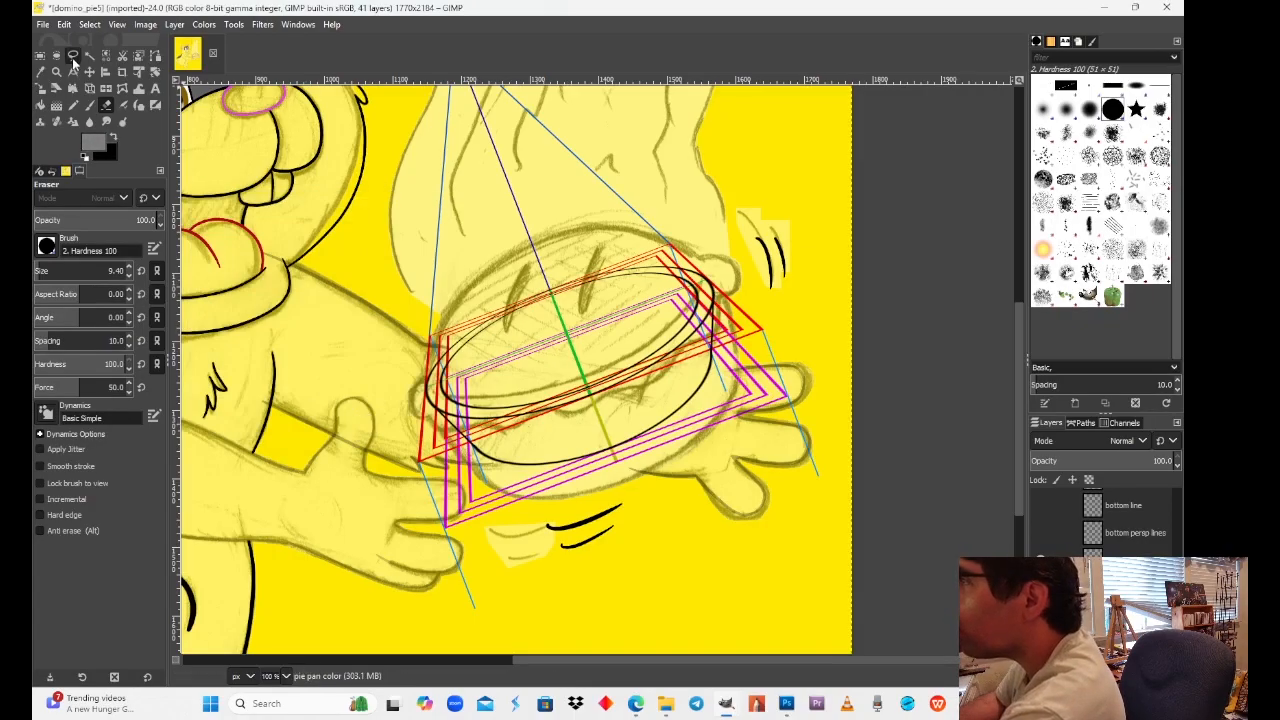
Step: Start a Free Select outline at the outer rim's left edge and trace it down the left side line to the pan bottom
click(73, 58)
click(287, 676)
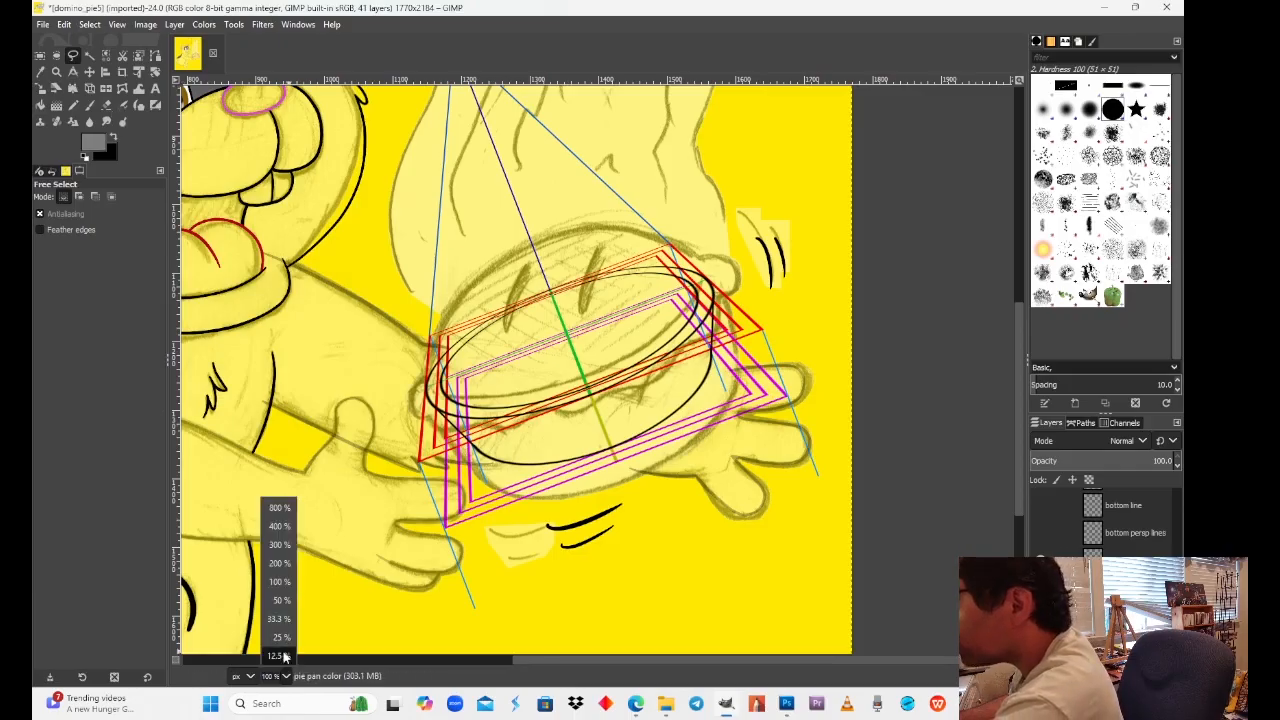
click(279, 546)
drag(516, 396, 637, 343)
click(280, 676)
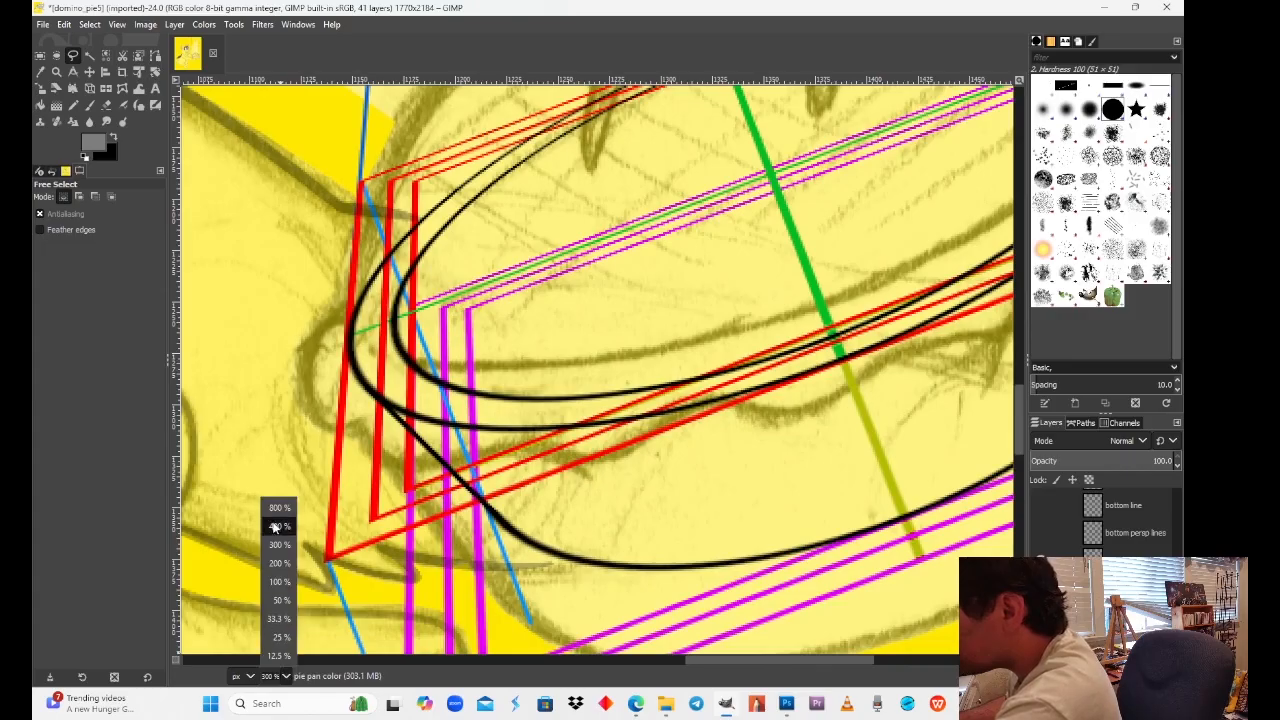
click(279, 526)
click(279, 370)
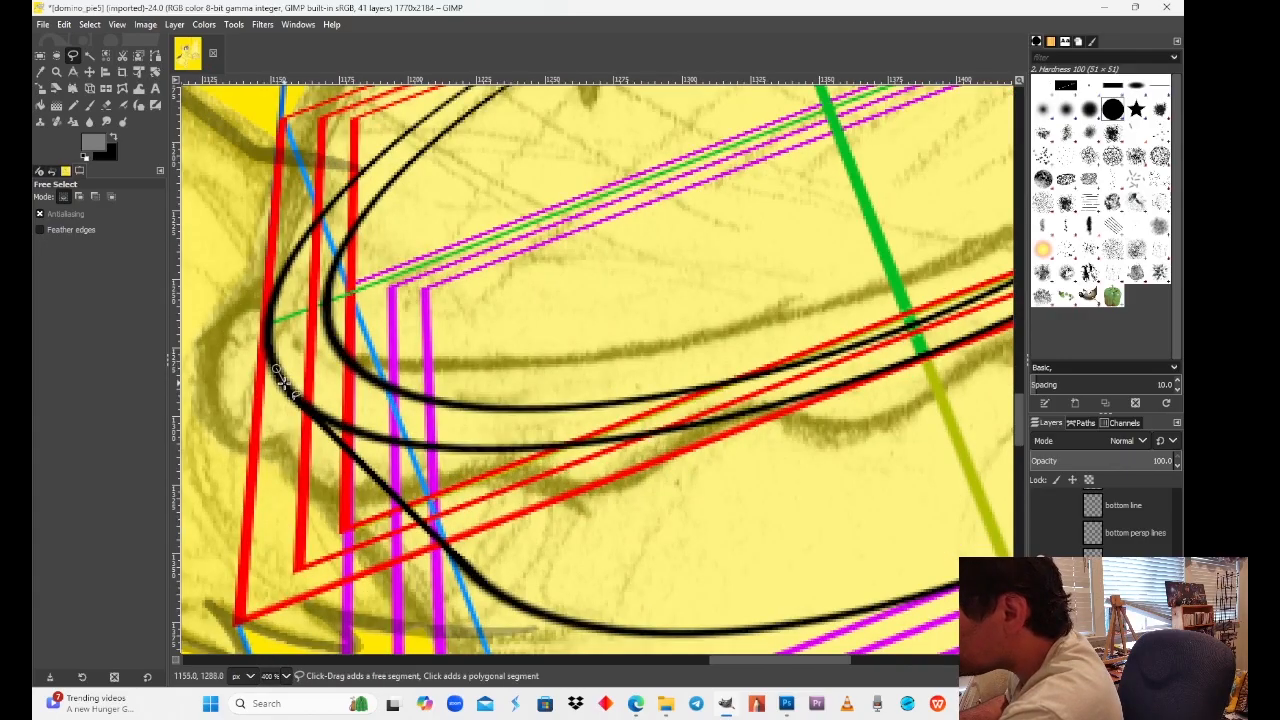
drag(281, 379, 306, 405)
drag(344, 452, 528, 610)
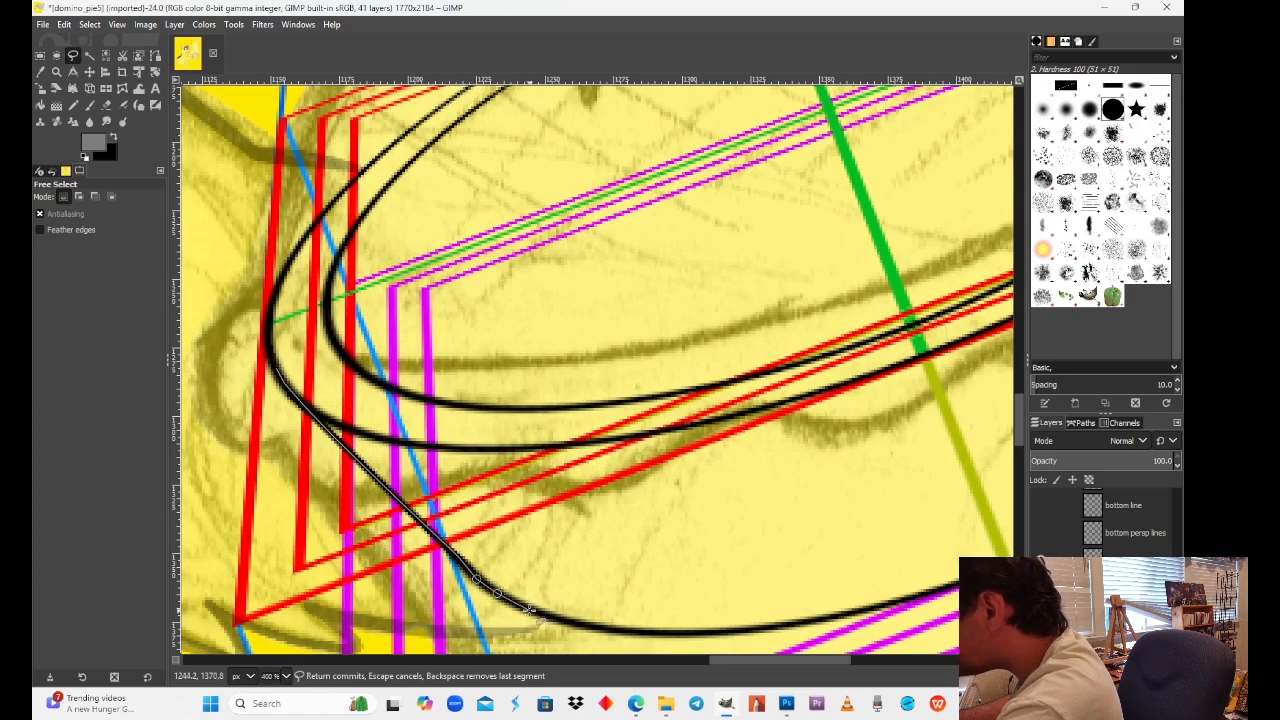
Step: Continue the selection outline along the front curve of the pan's bottom ellipse toward the right side line
click(572, 624)
click(628, 632)
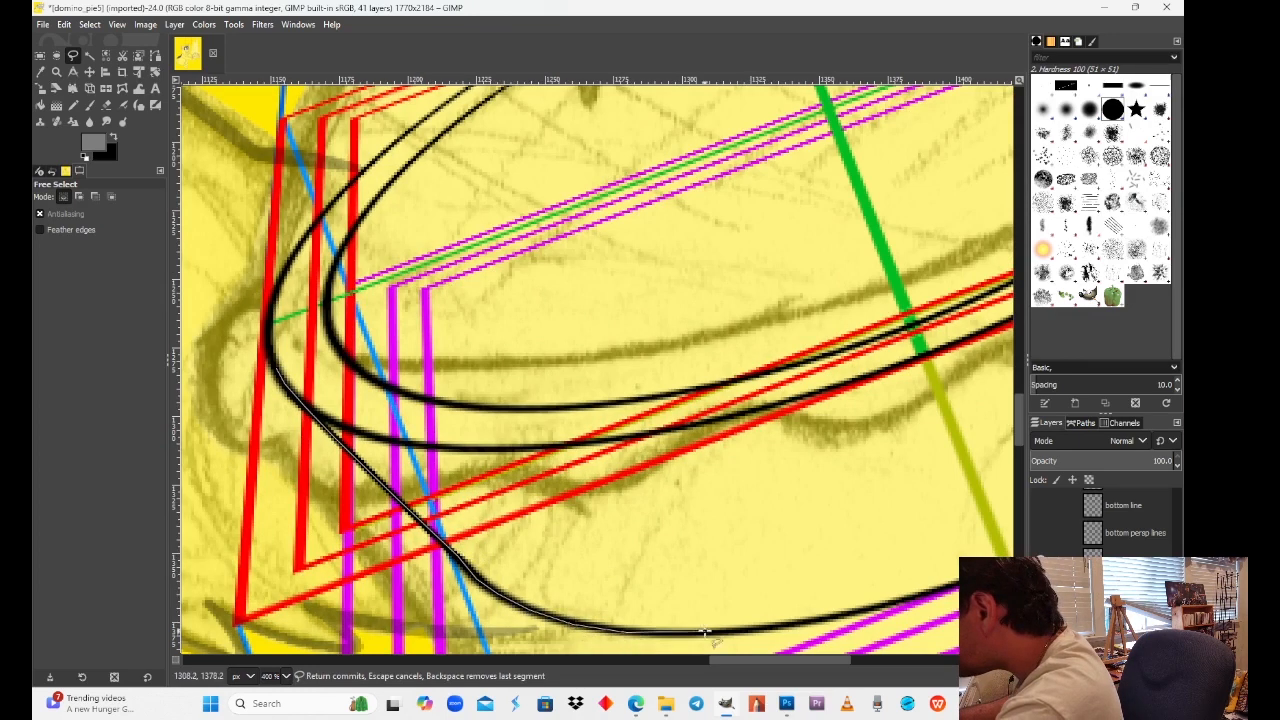
click(705, 632)
click(803, 621)
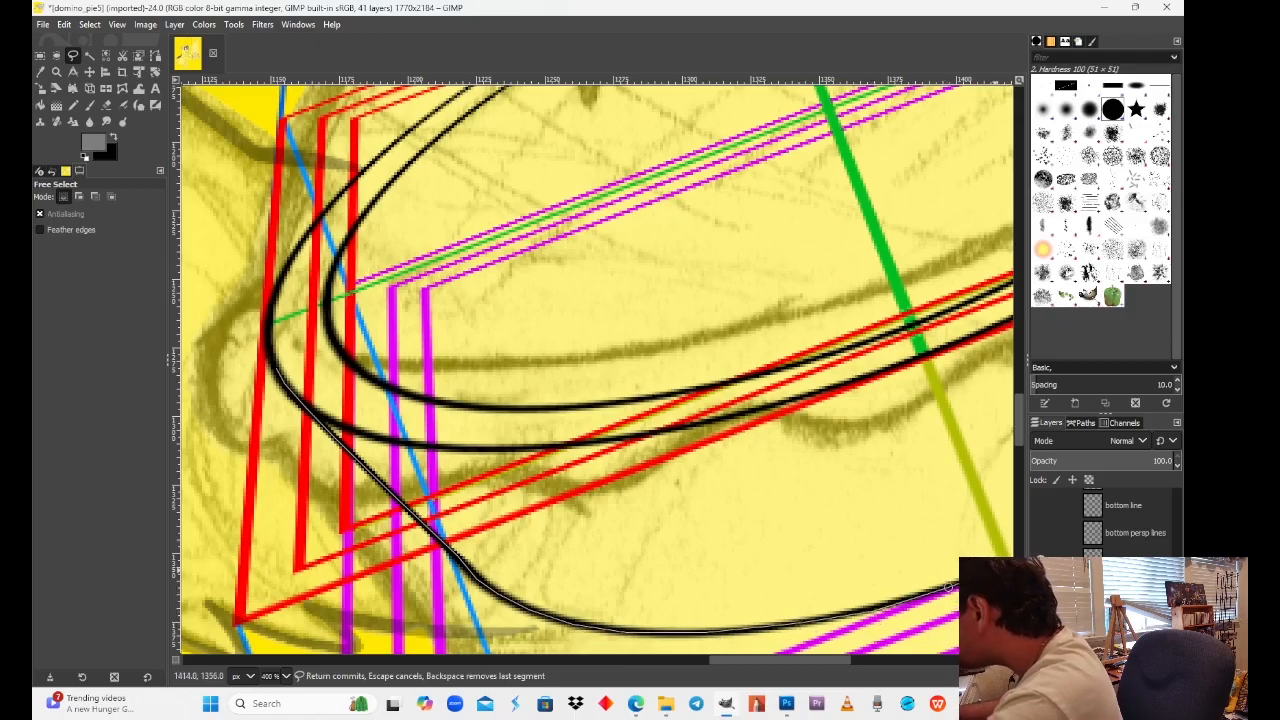
drag(740, 660, 828, 660)
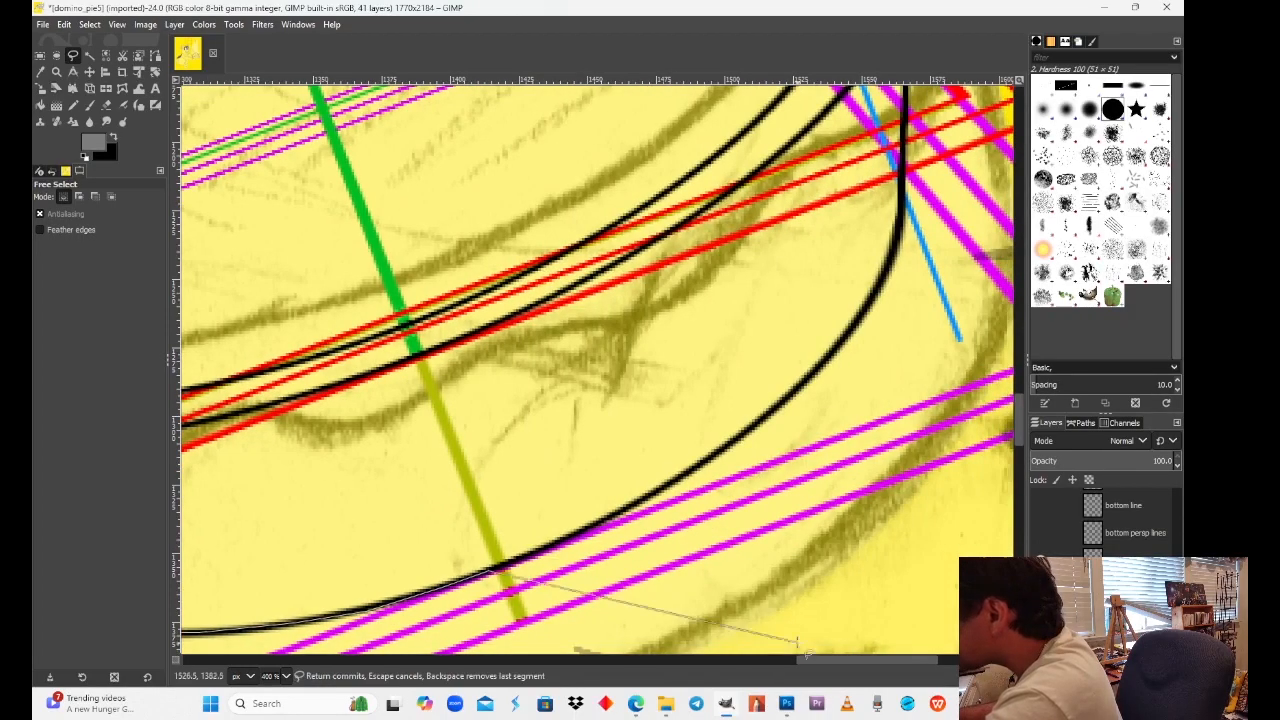
click(563, 538)
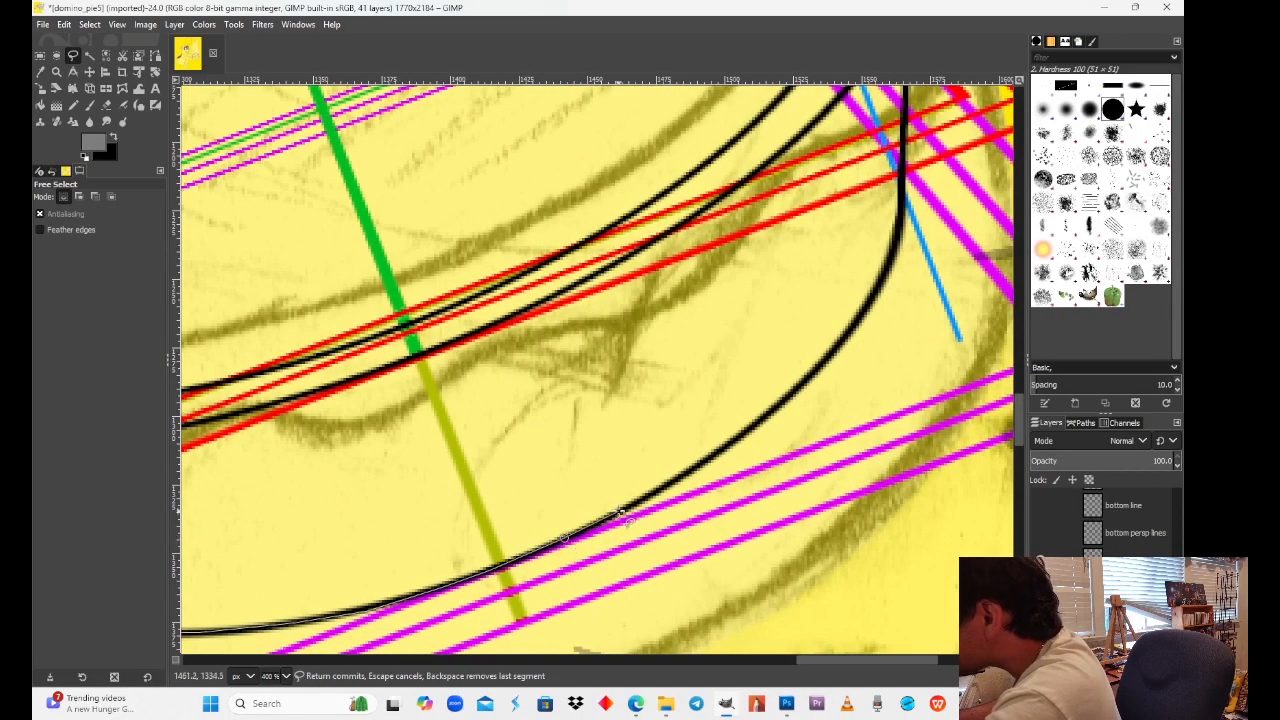
click(620, 512)
click(722, 452)
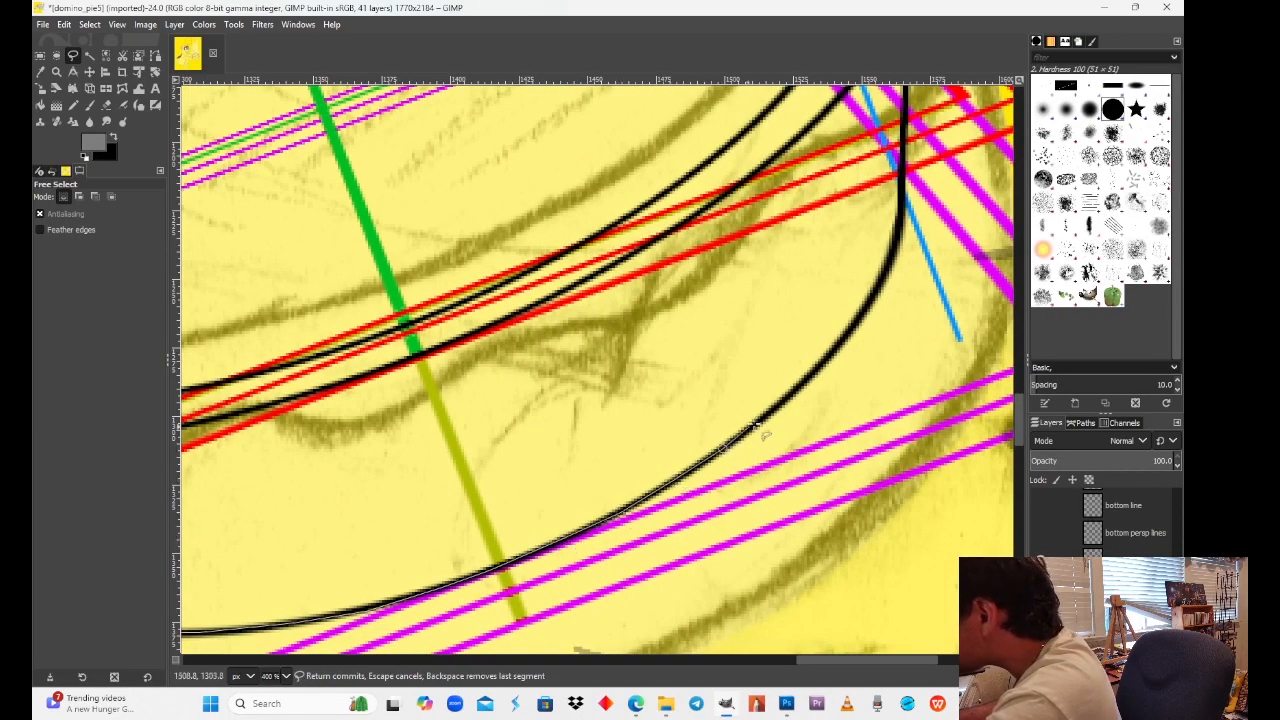
click(818, 368)
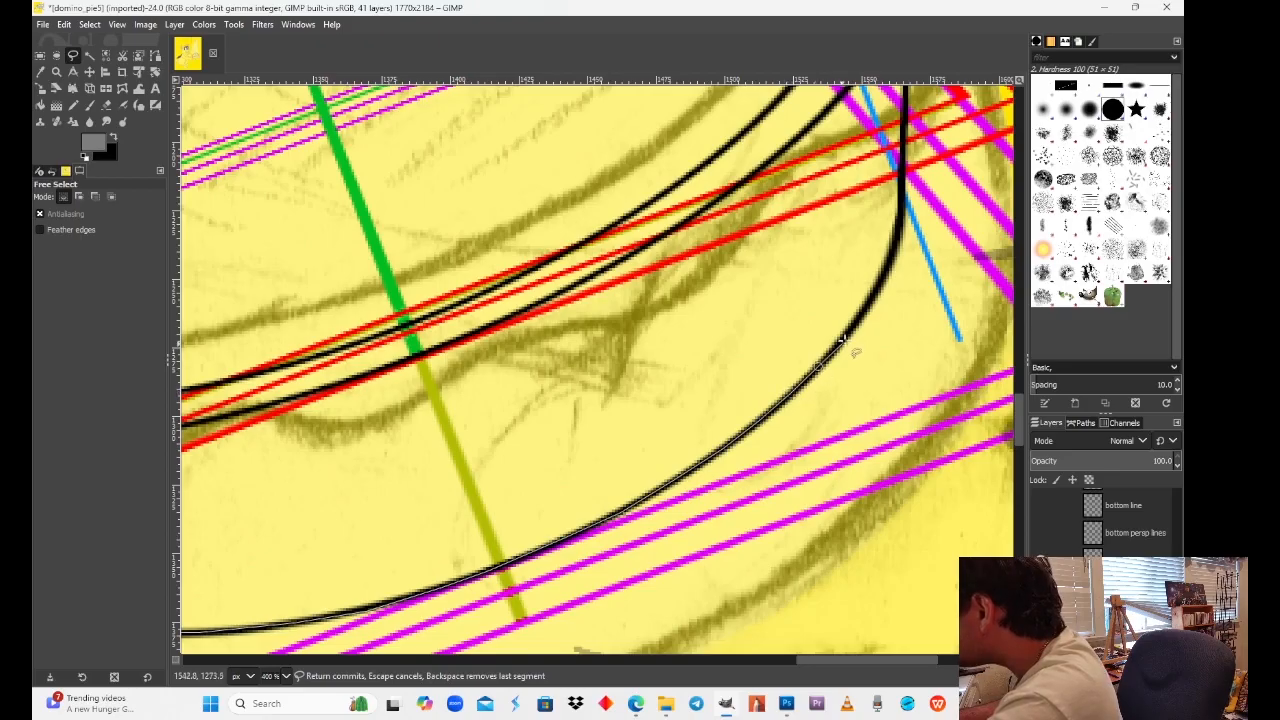
click(884, 272)
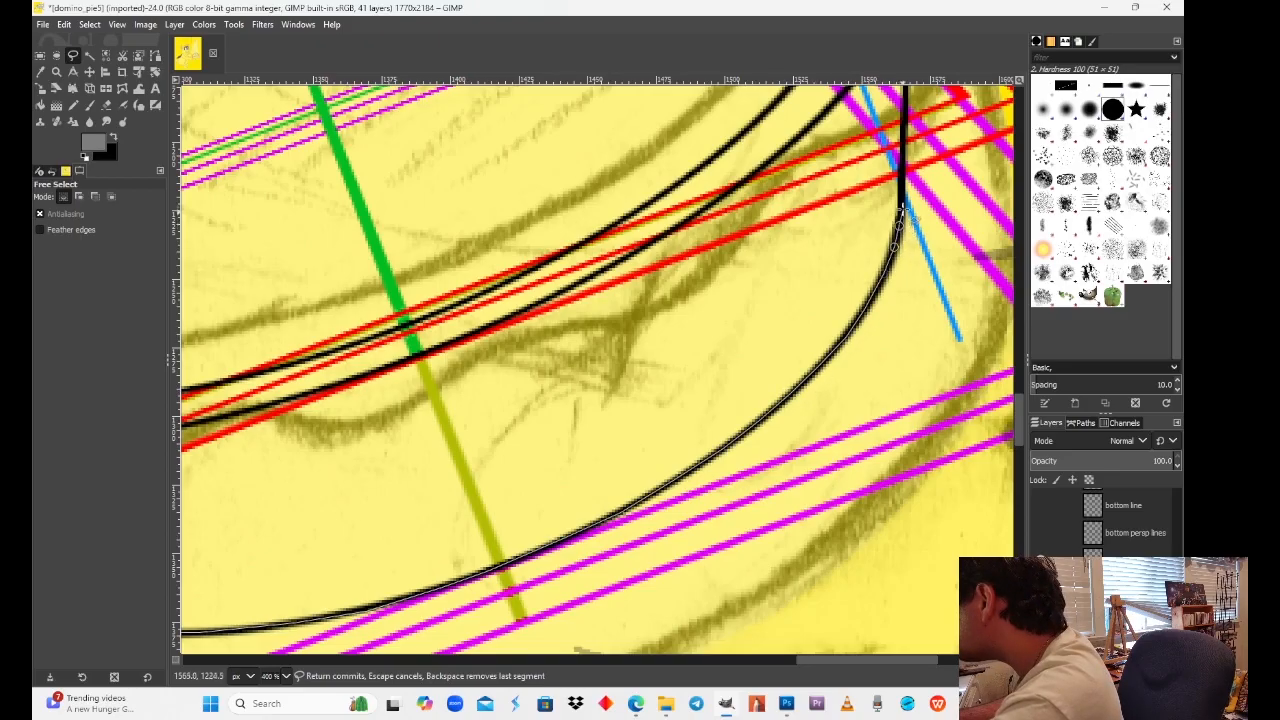
Step: Extend the selection outline up the right side line to the outer rim's right edge and close it across the pan at its left edge
scroll(1022, 420, up, 2)
scroll(1022, 420, up, 6)
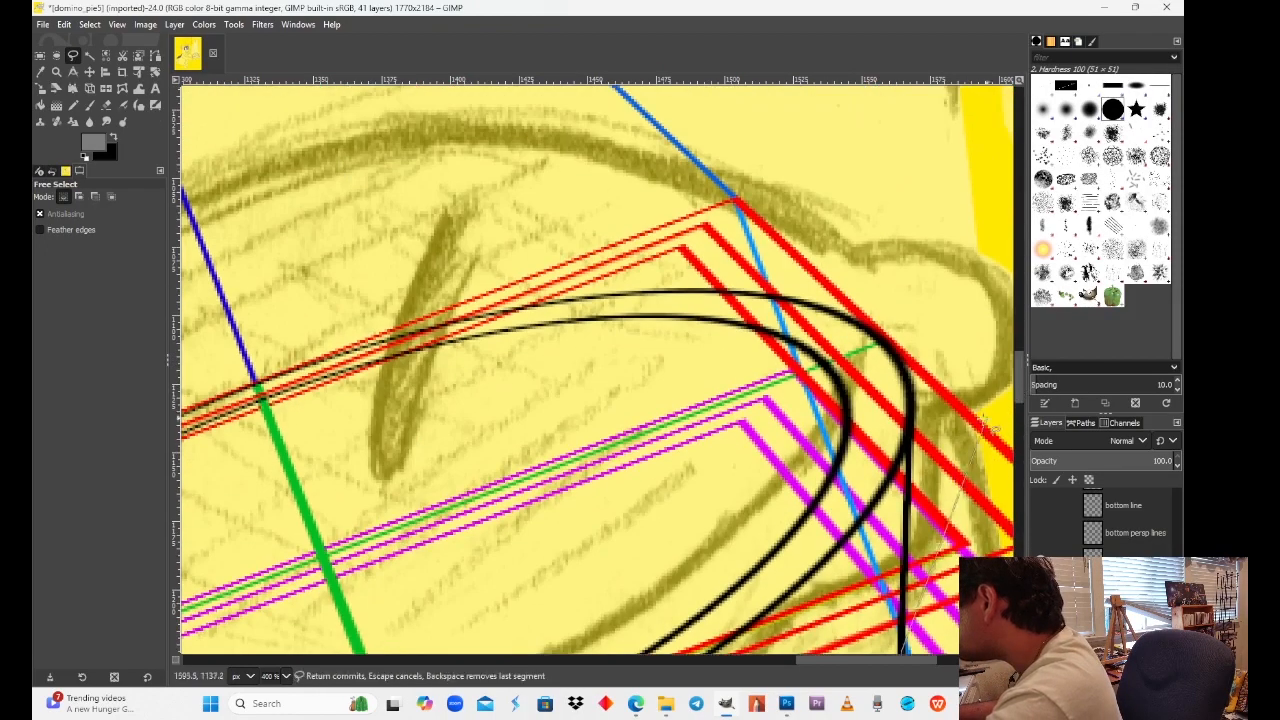
click(908, 428)
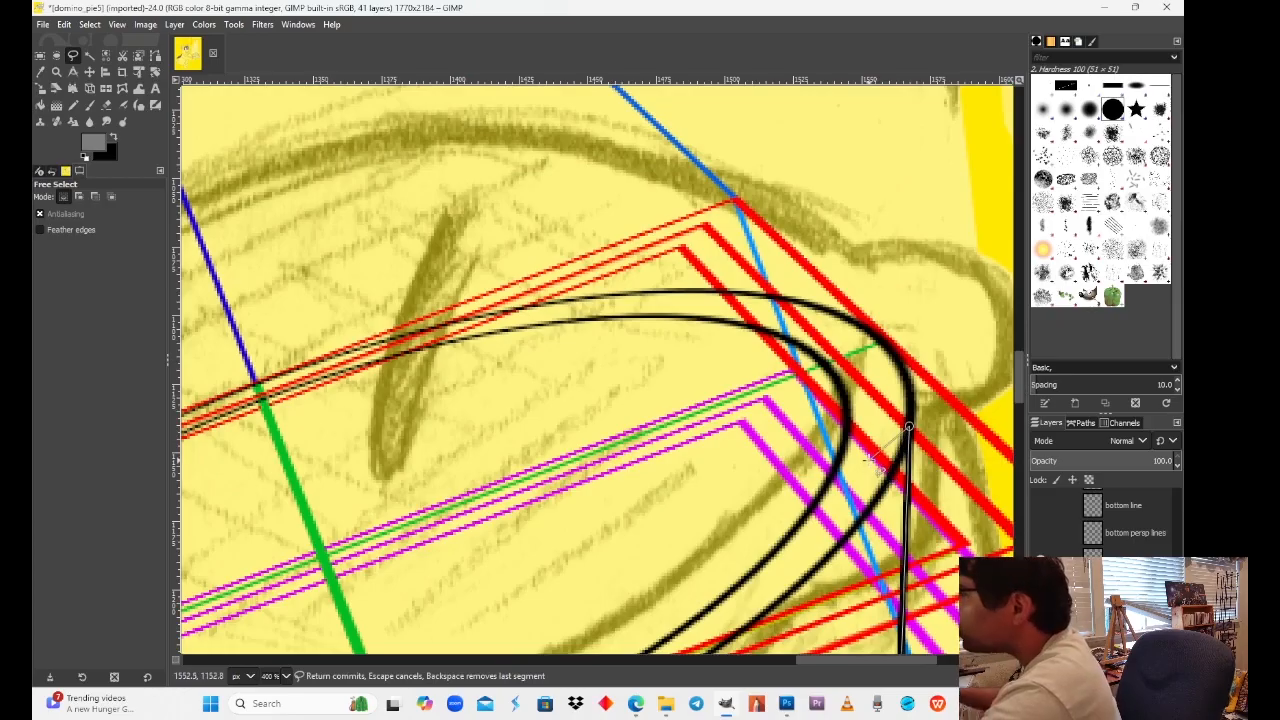
mouse_move(608, 511)
mouse_down()
mouse_move(686, 386)
mouse_move(565, 378)
mouse_up()
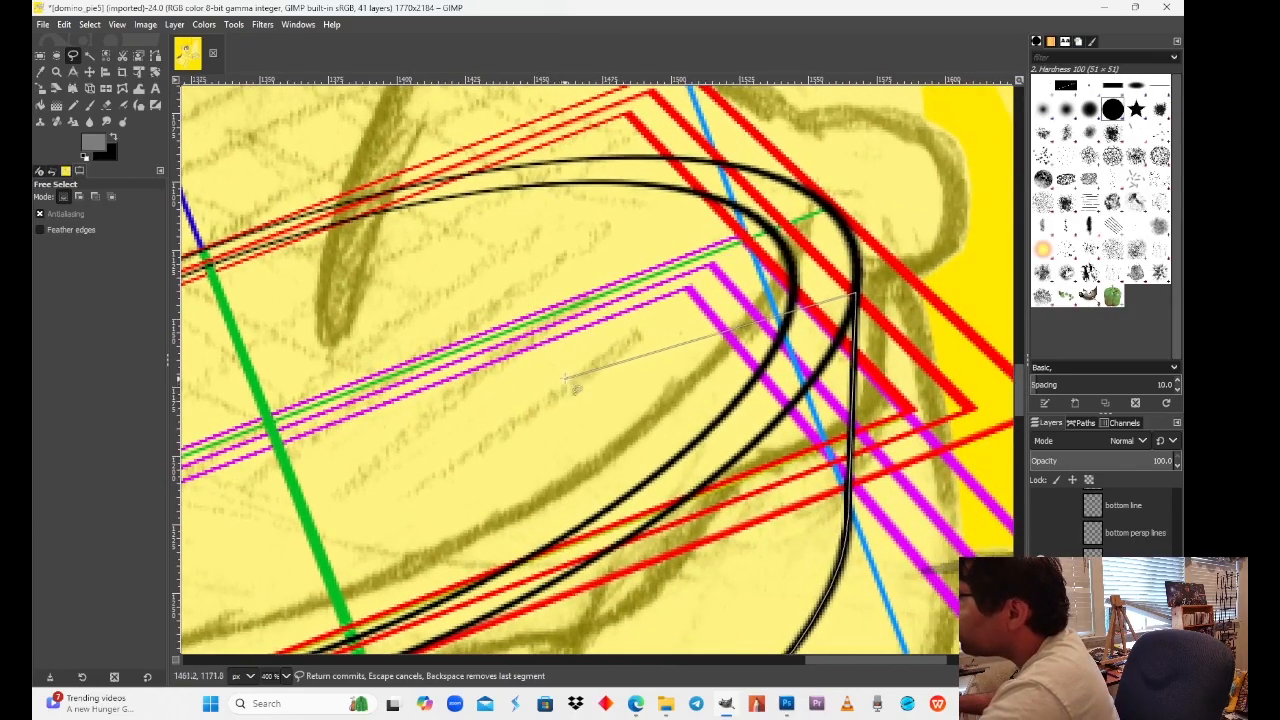
click(272, 676)
click(280, 563)
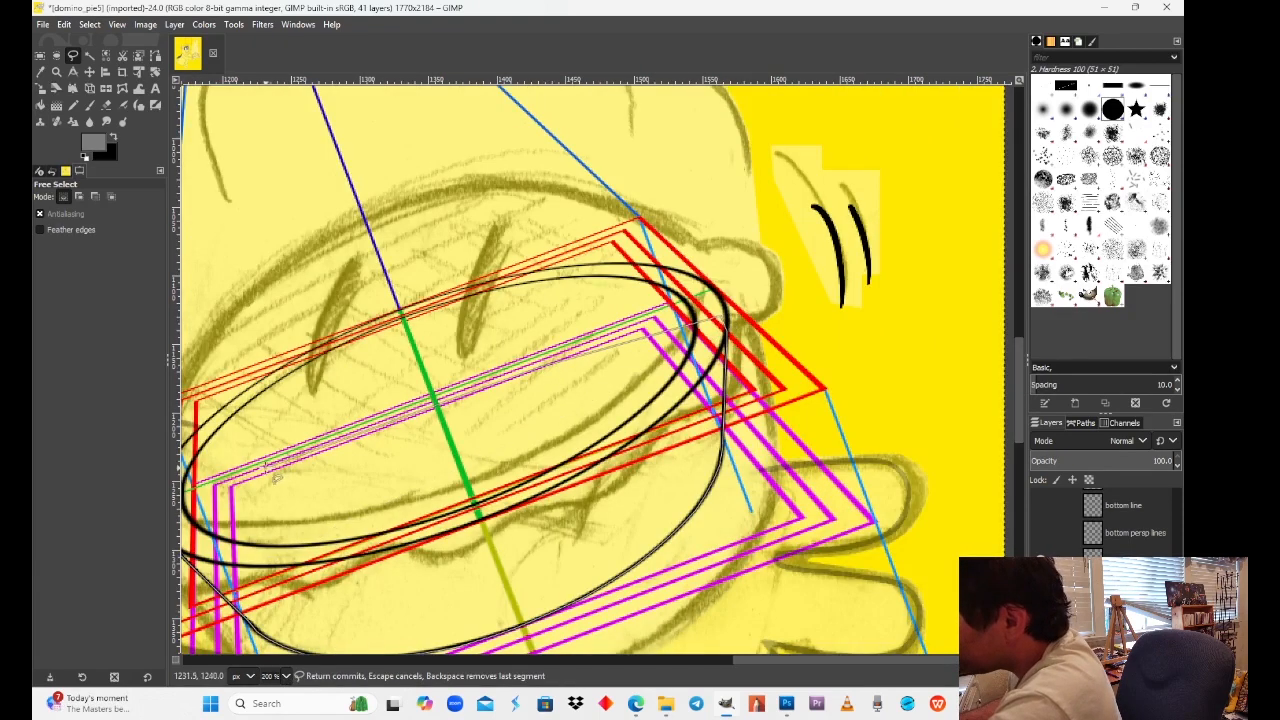
drag(304, 451, 491, 408)
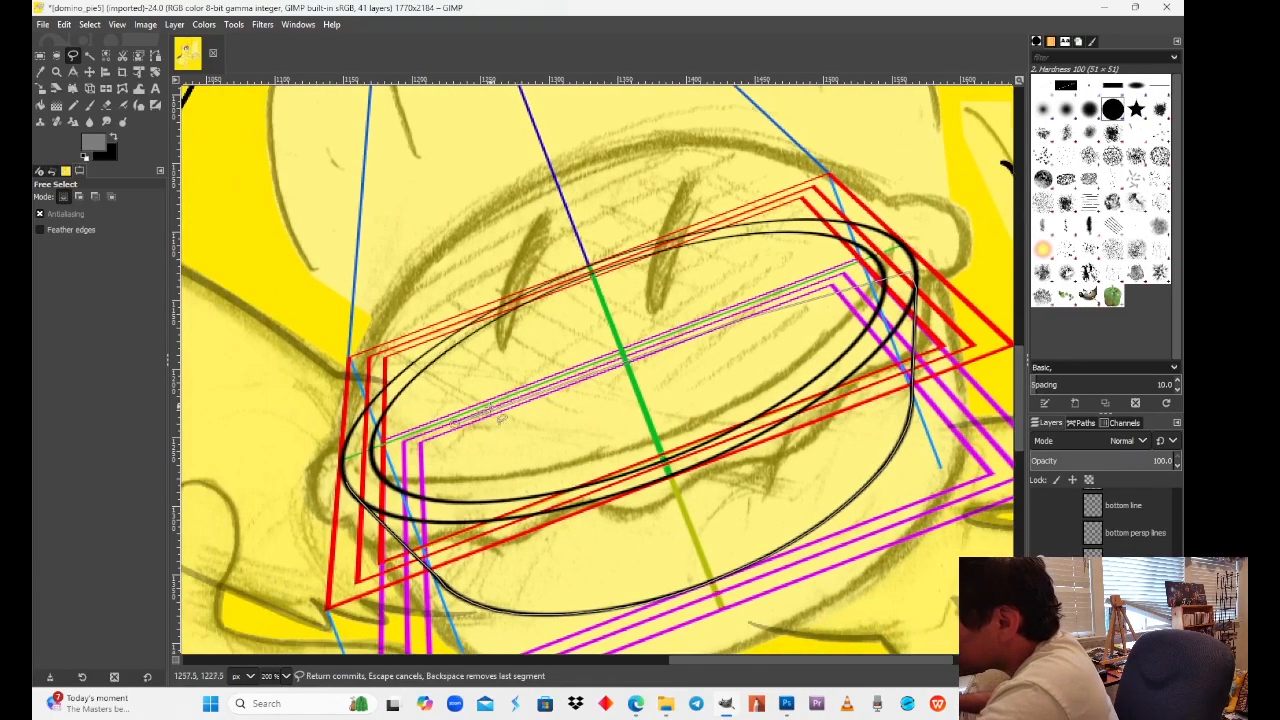
click(343, 460)
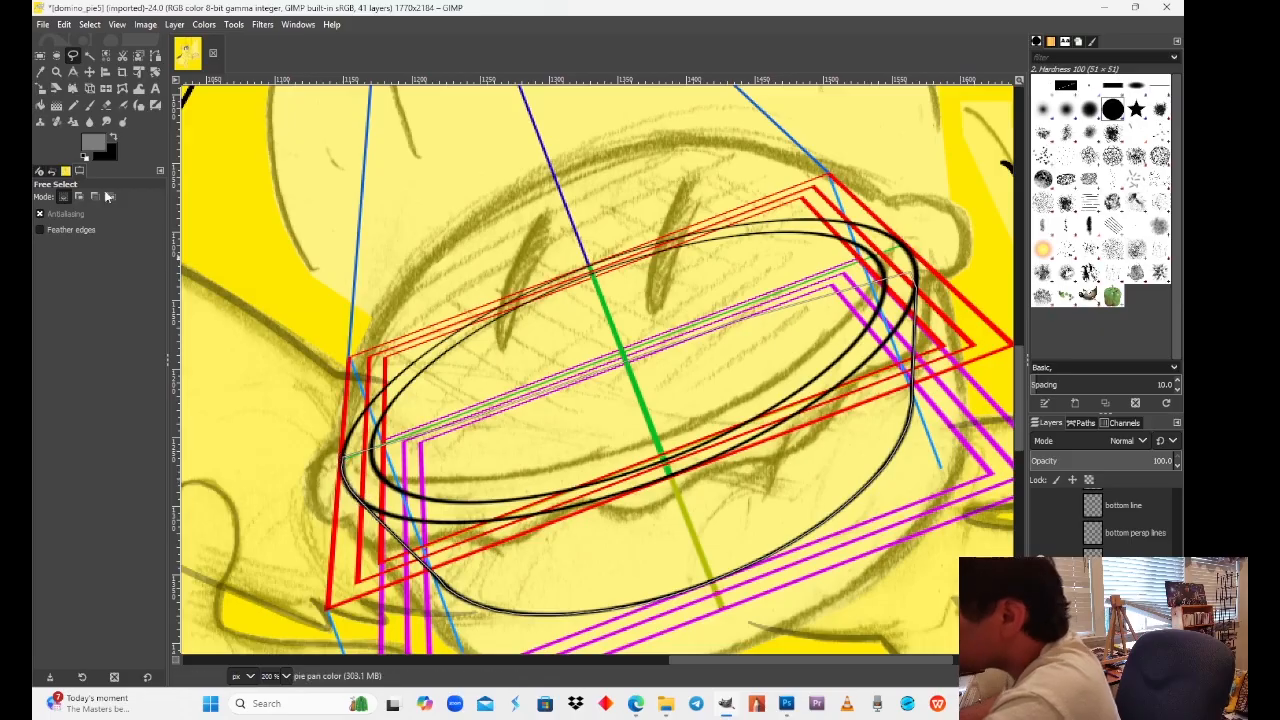
Step: Bucket-fill the selected pan area with the gray foreground color on the "pie pan color" layer and clear the selection
click(40, 105)
click(678, 404)
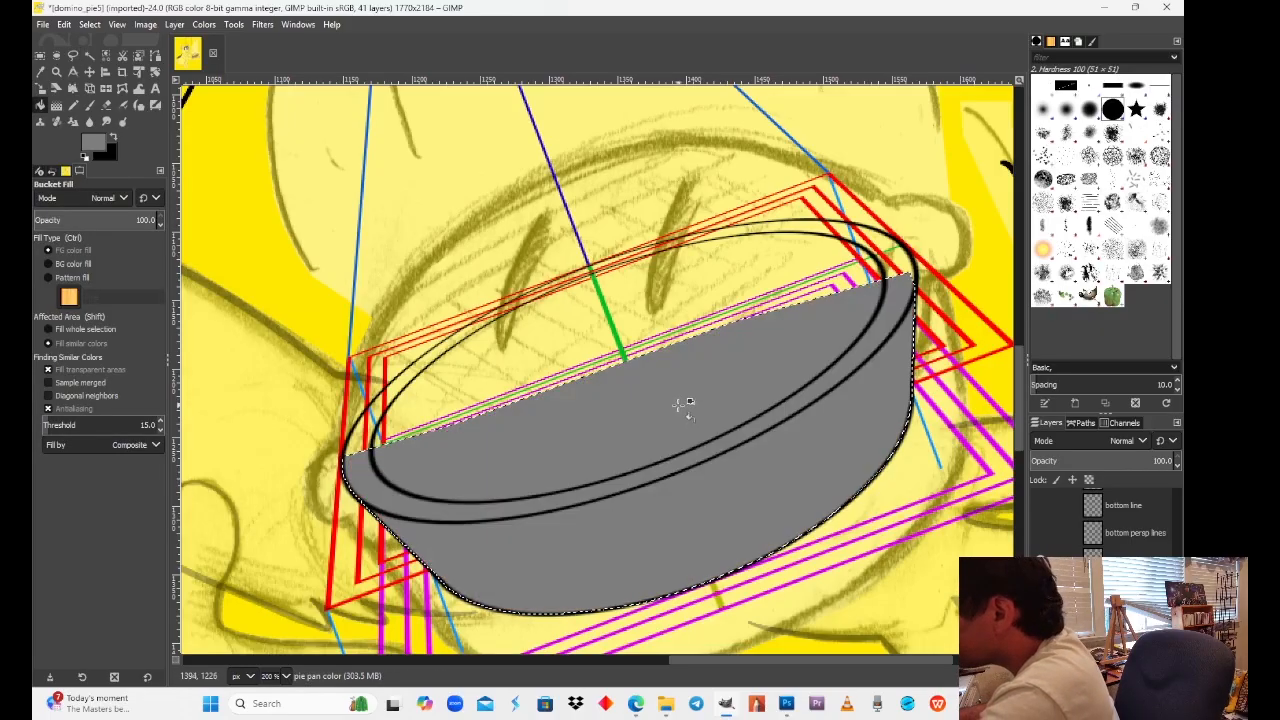
click(40, 55)
click(413, 230)
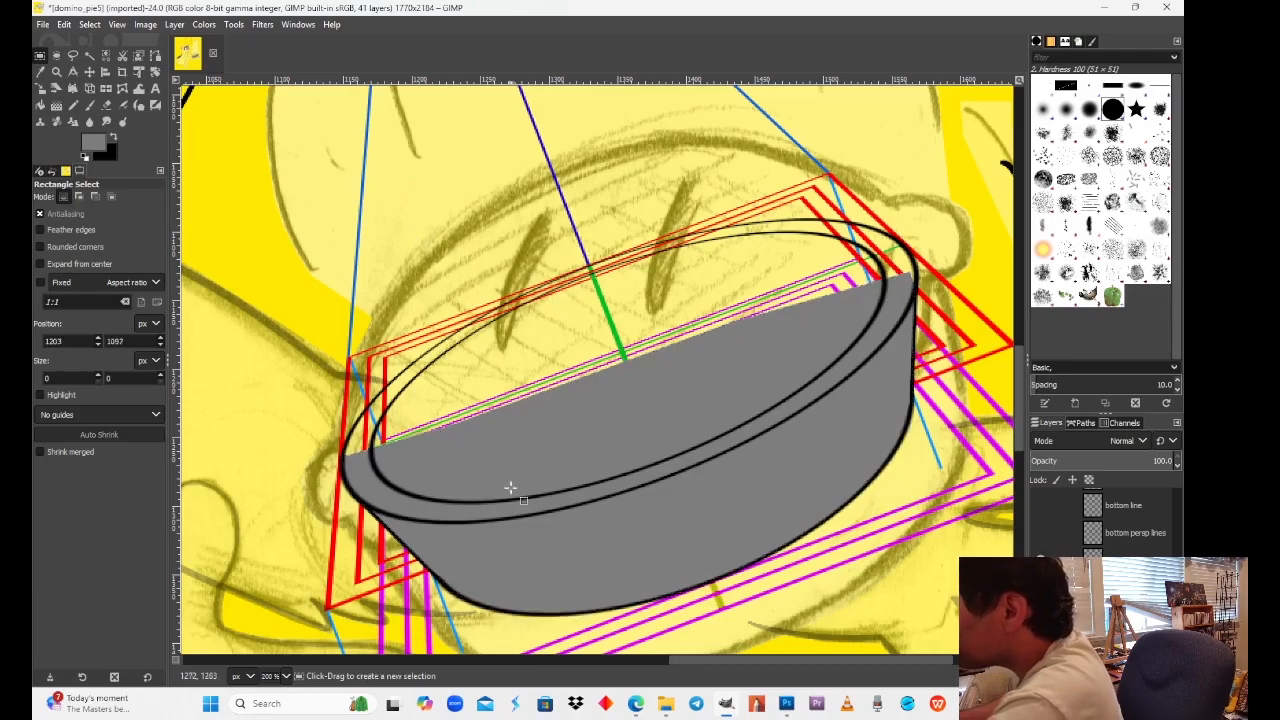
Step: View the drawing at 50% and lower the "pie pan color" layer's opacity to 27.8
click(286, 676)
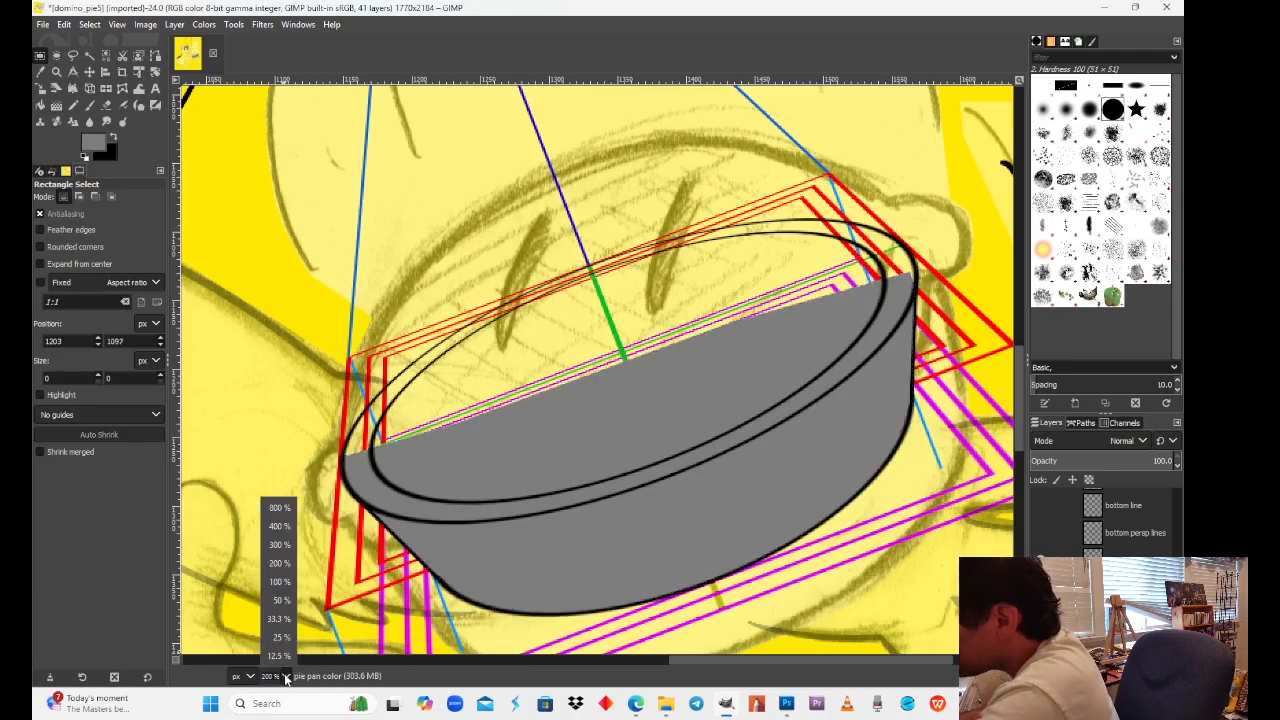
click(282, 612)
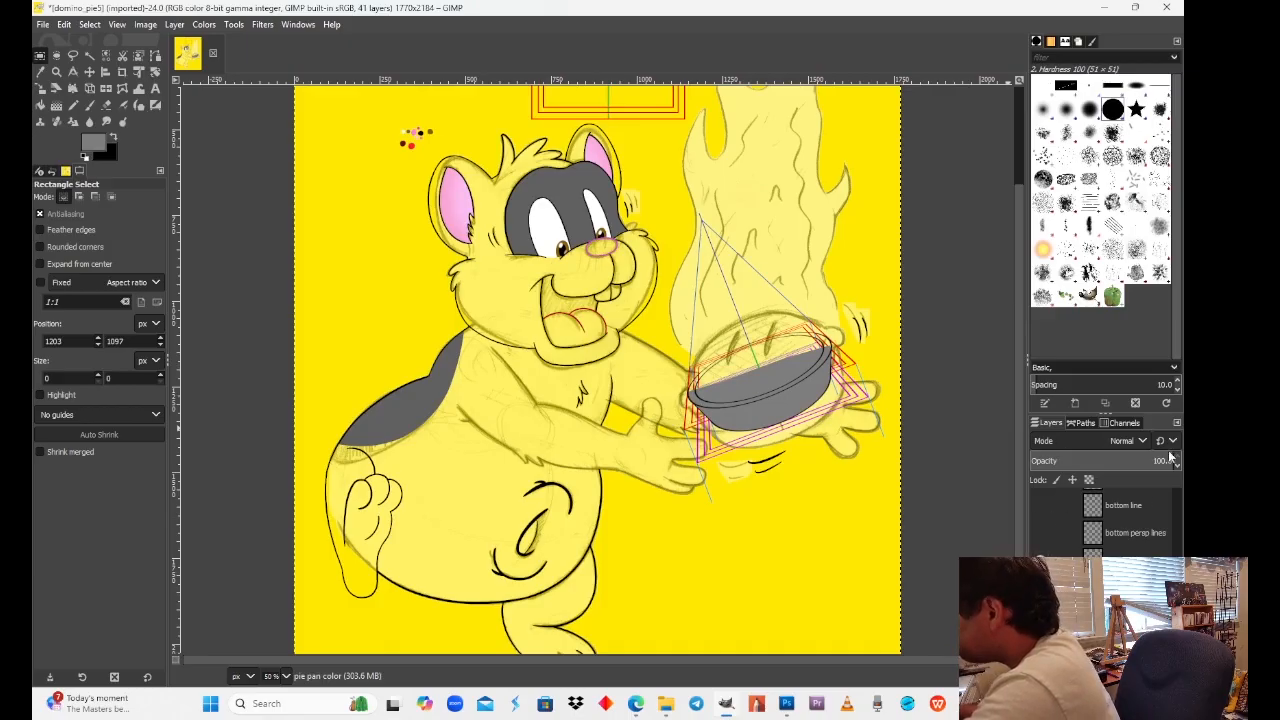
drag(1160, 461, 1072, 477)
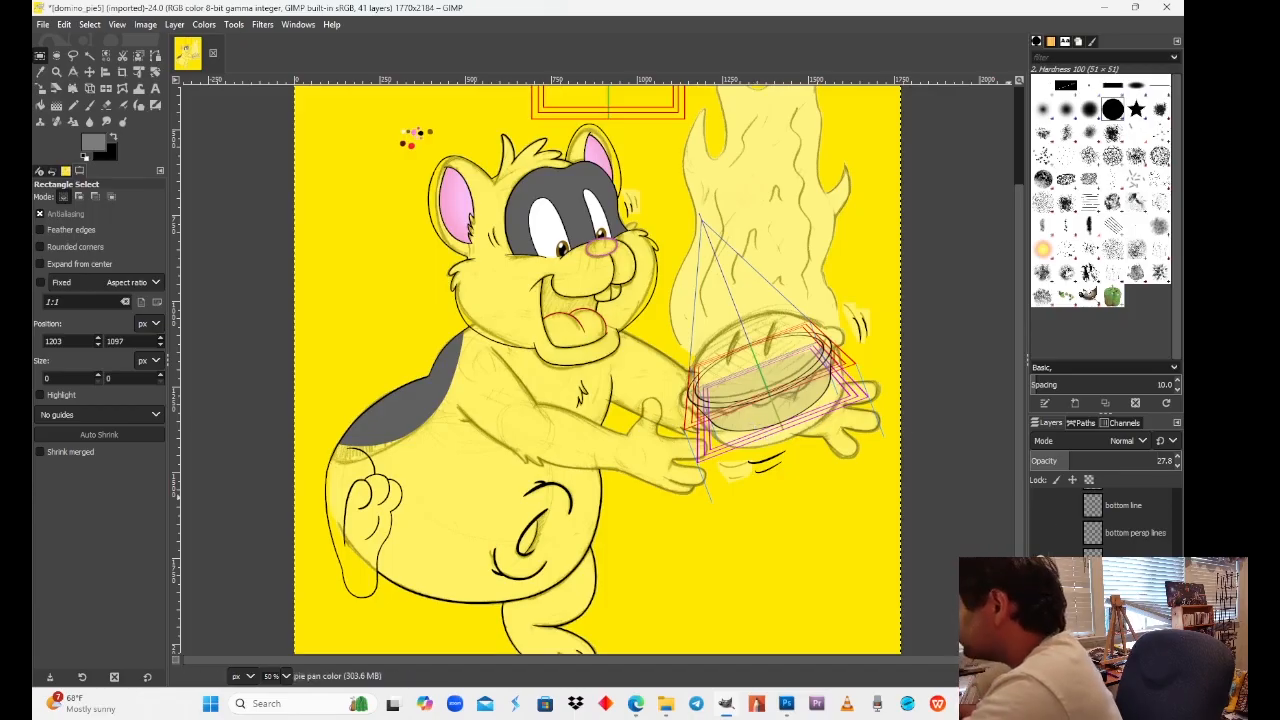
Step: Toggle the pan and box layers' visibility to identify which layer holds the blue lines connecting the box's top and bottom
click(1125, 587)
click(1040, 587)
click(1040, 587)
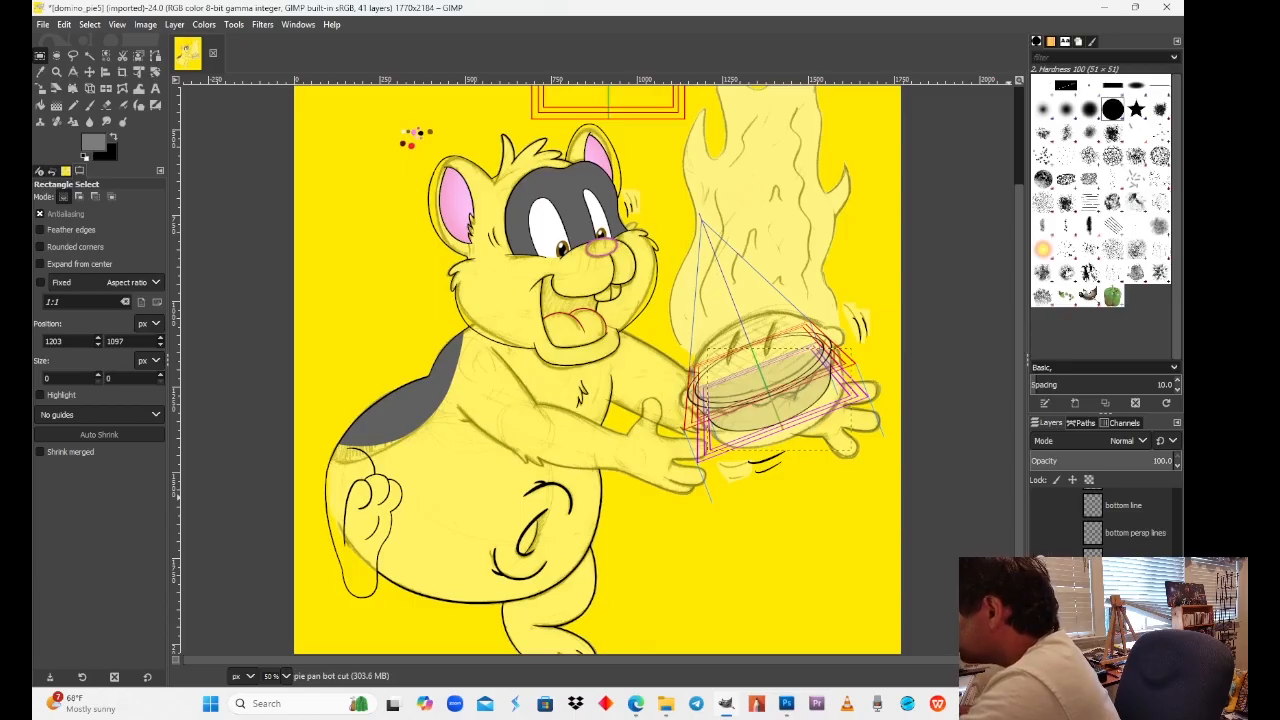
click(1040, 614)
click(1040, 614)
scroll(1100, 585, down, 2)
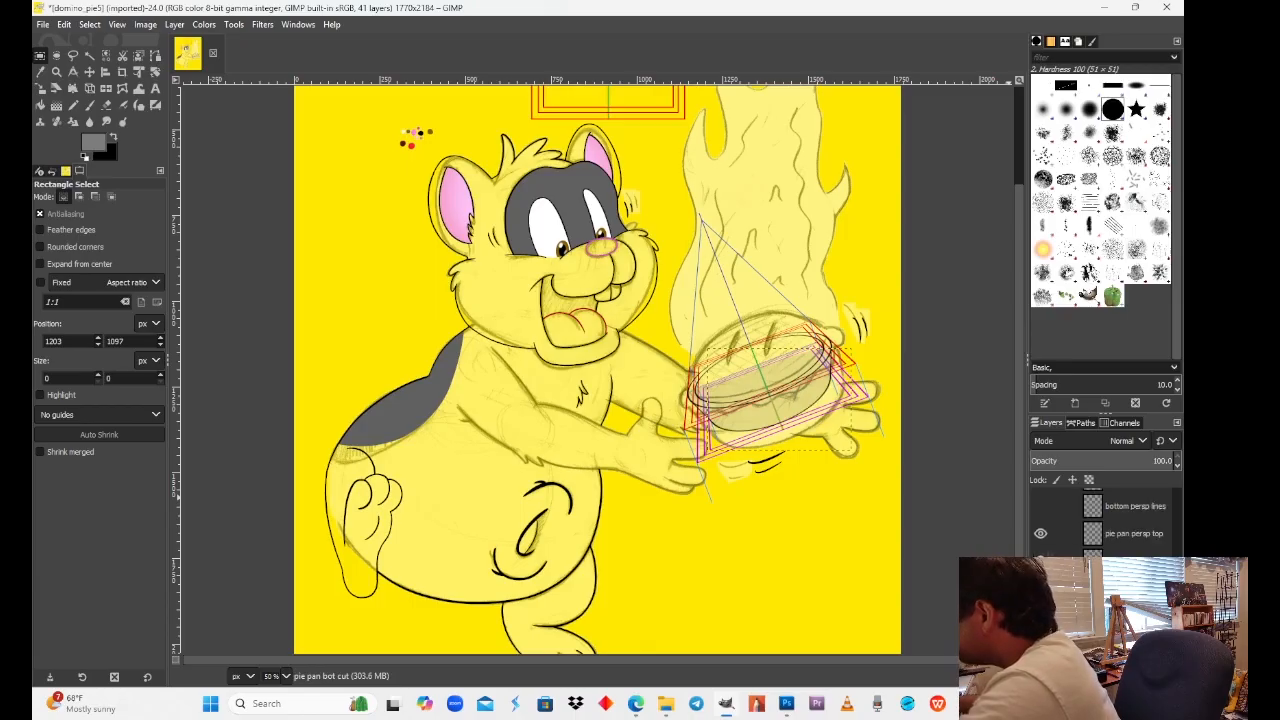
scroll(1100, 585, down, 2)
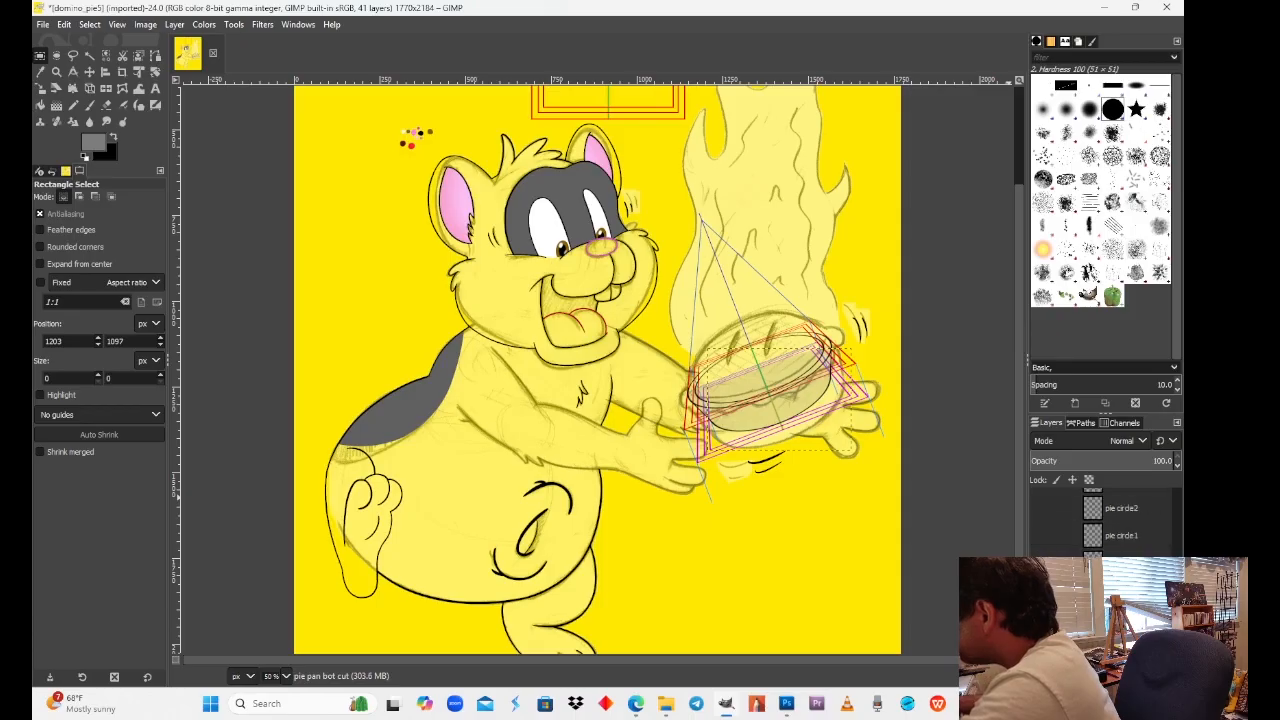
click(1040, 590)
click(1040, 590)
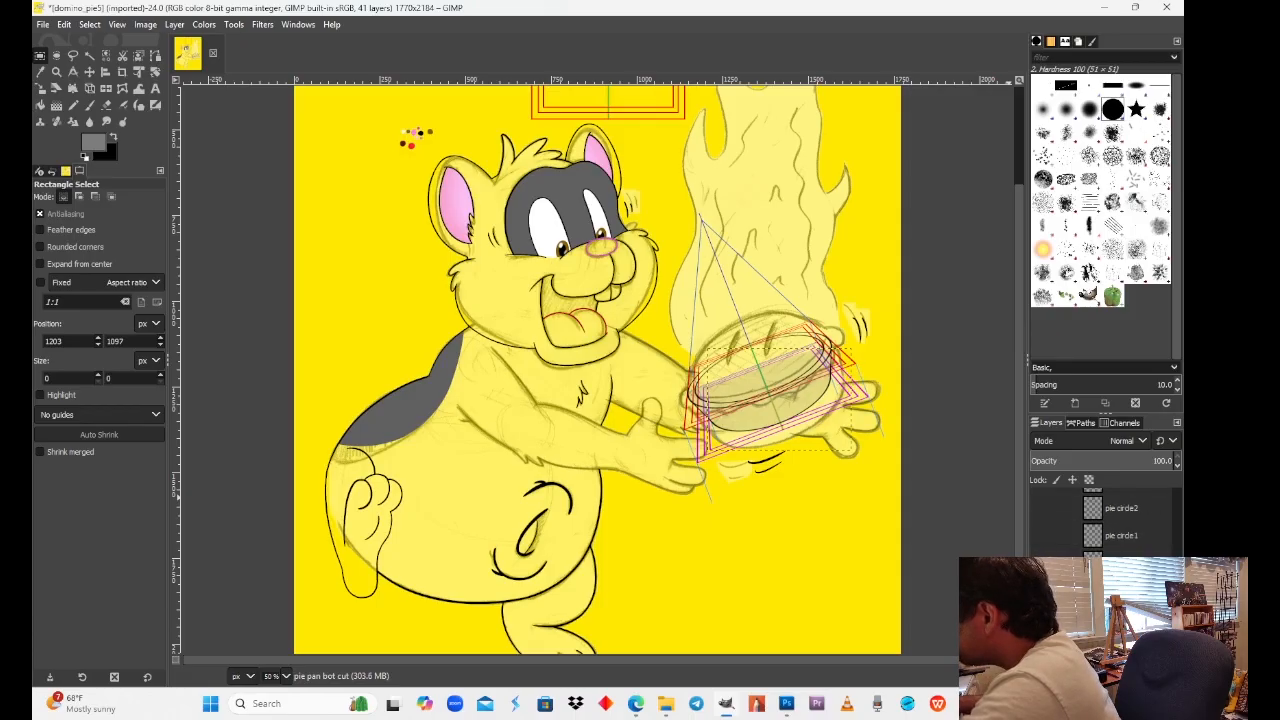
click(1040, 590)
click(1040, 590)
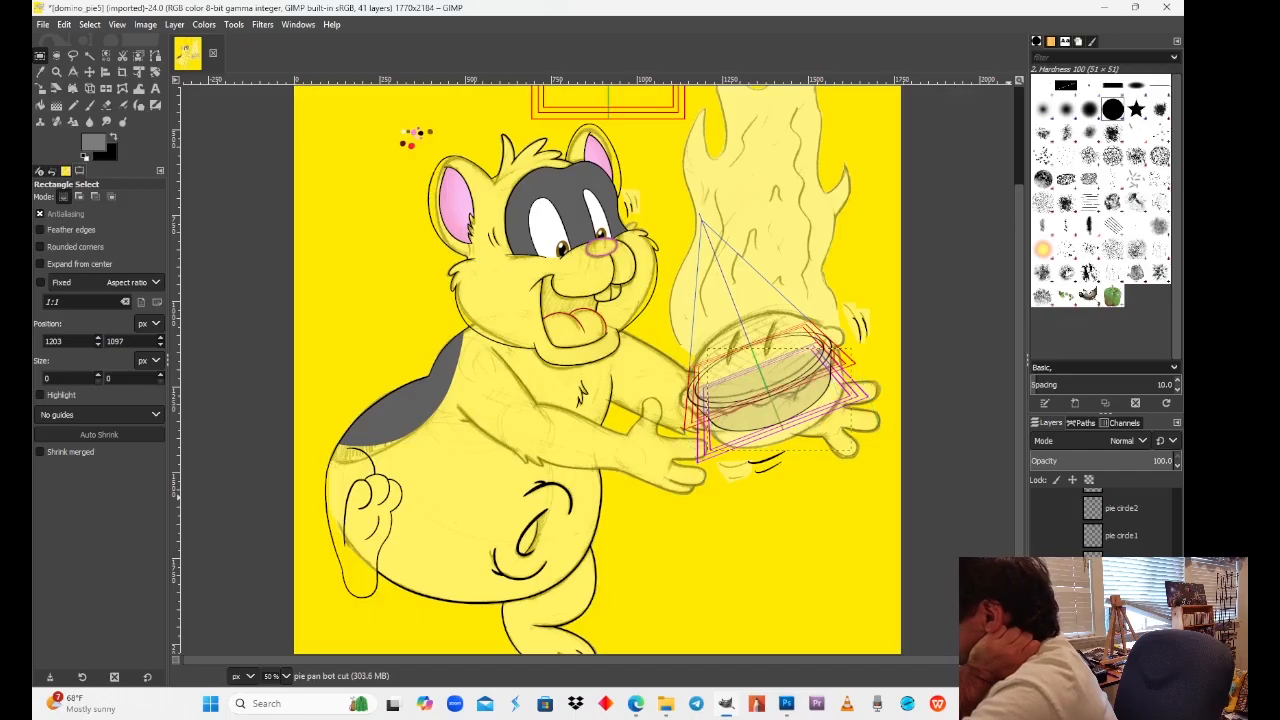
Step: Duplicate the "box lines" layer, then copy and paste a rectangular region about 944 by 674 px around the pie pan
click(1121, 590)
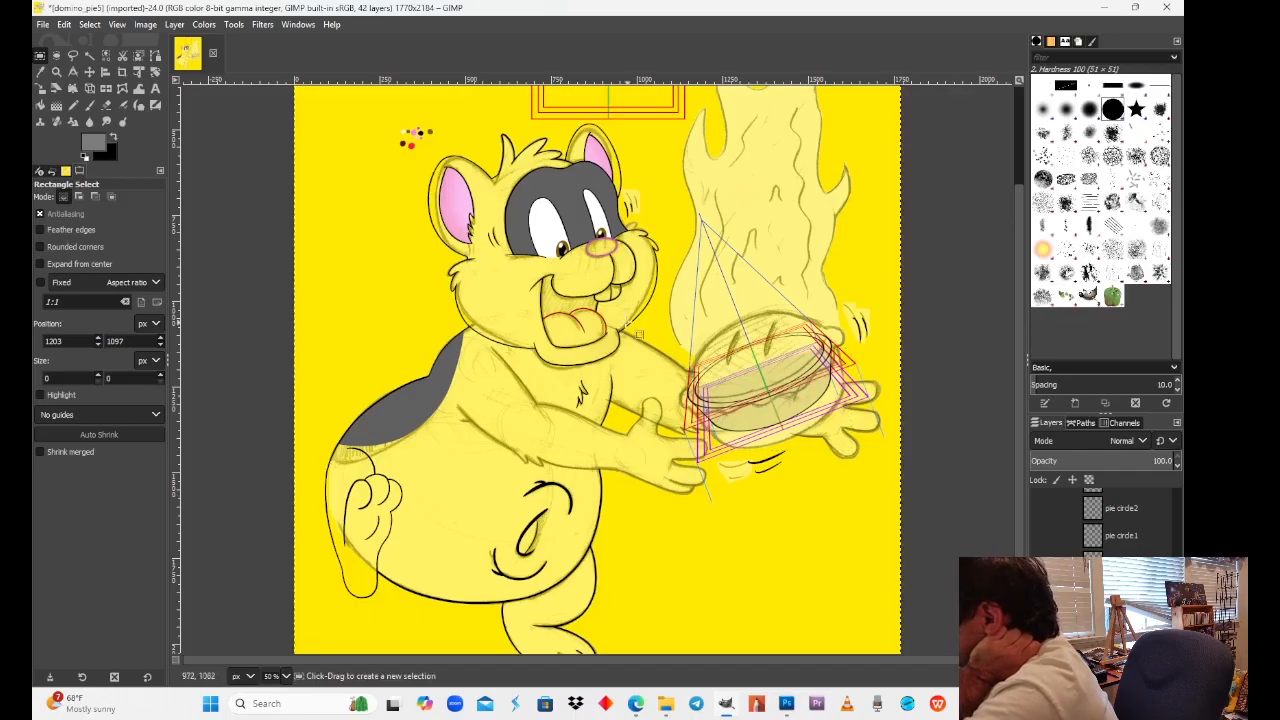
drag(622, 291, 946, 522)
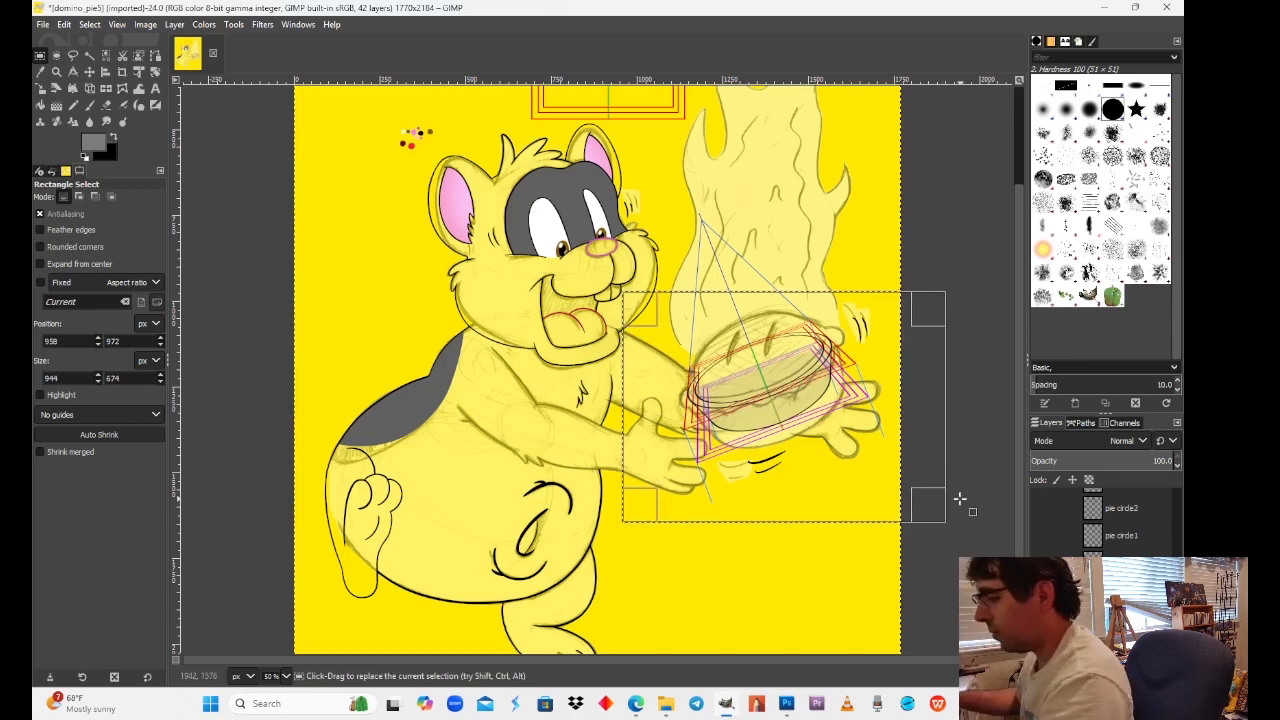
key(ctrl+c)
key(ctrl+v)
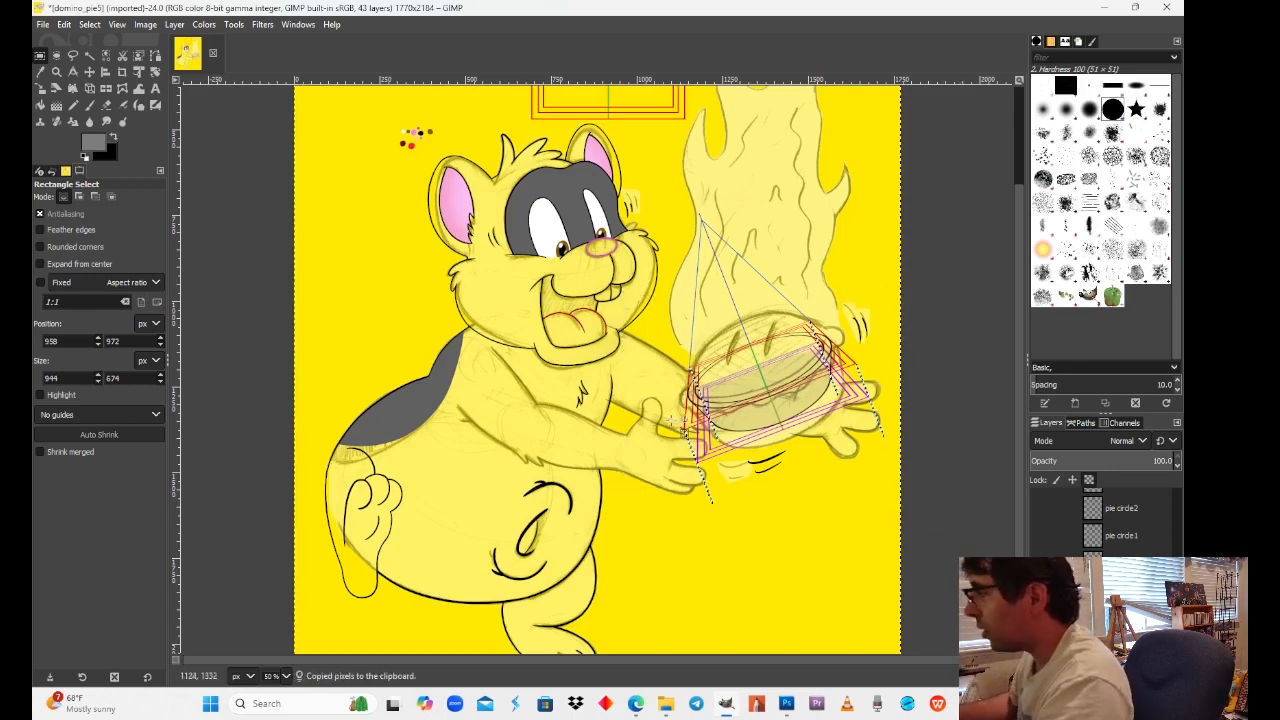
Step: At 300% zoom, slide the pasted blue lines up and left along their own direction so they extend above the red box's lower-left corner
click(287, 676)
click(285, 545)
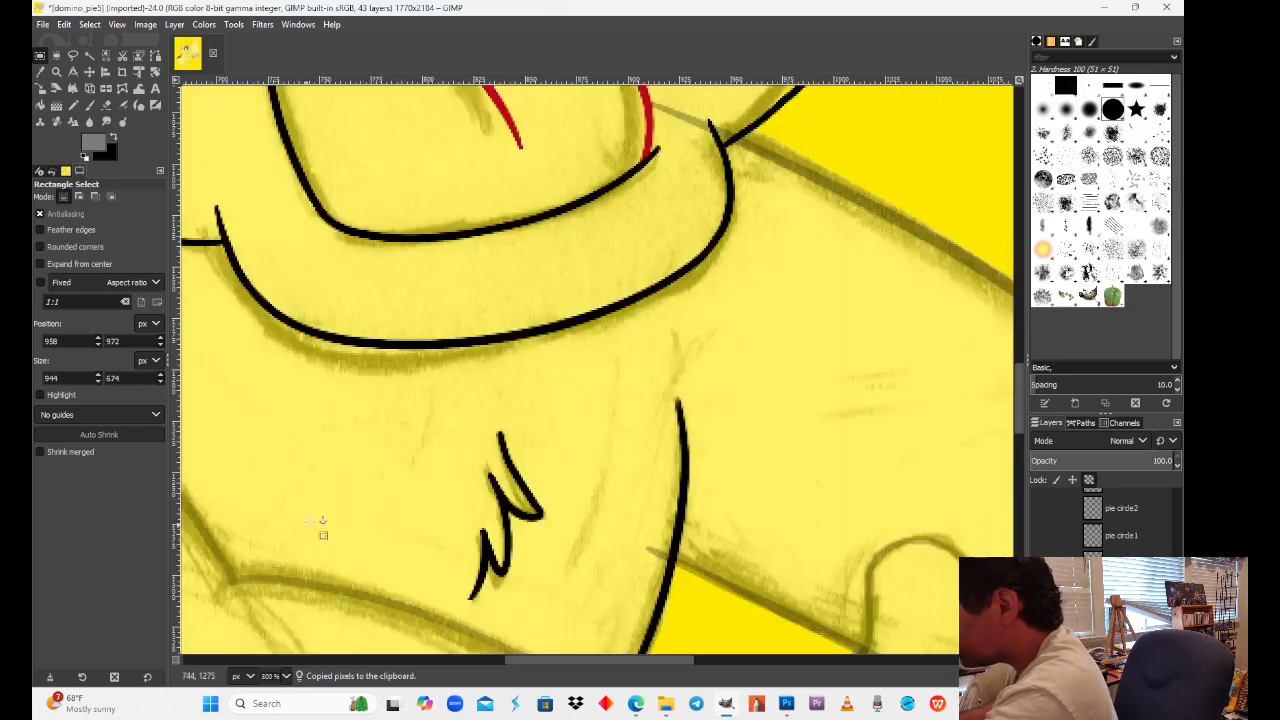
drag(784, 435, 350, 102)
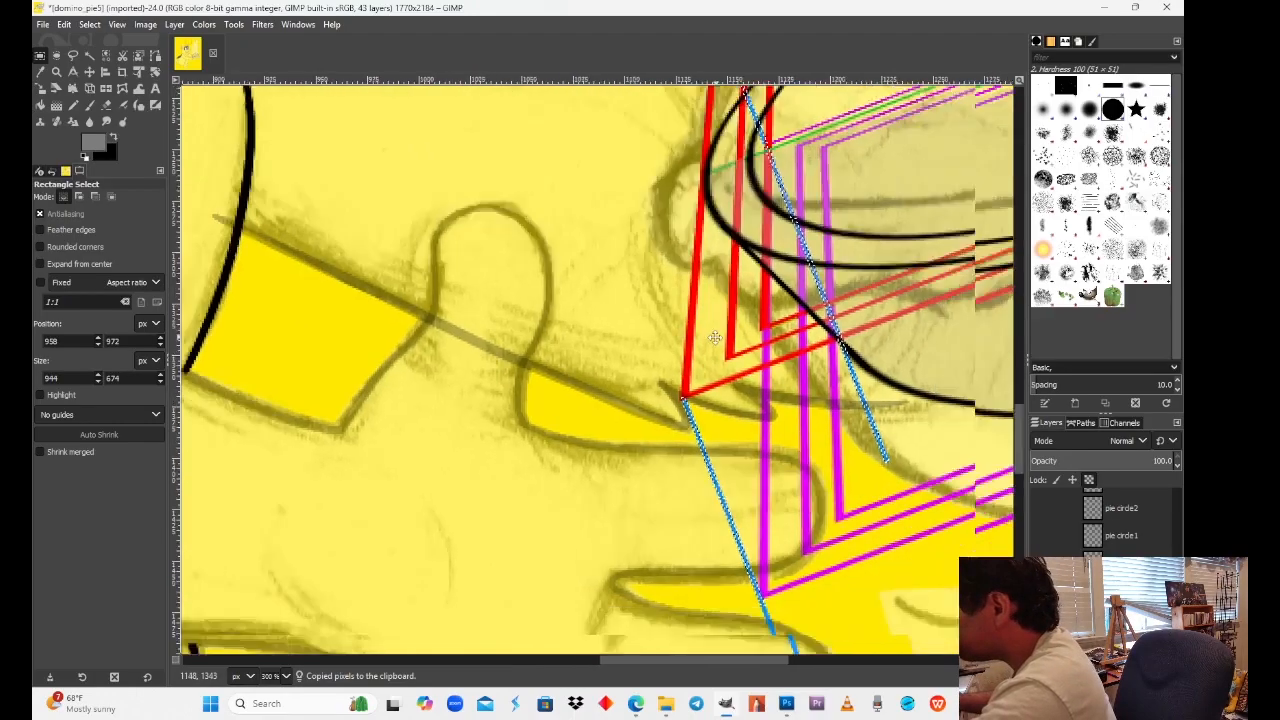
drag(750, 317, 587, 380)
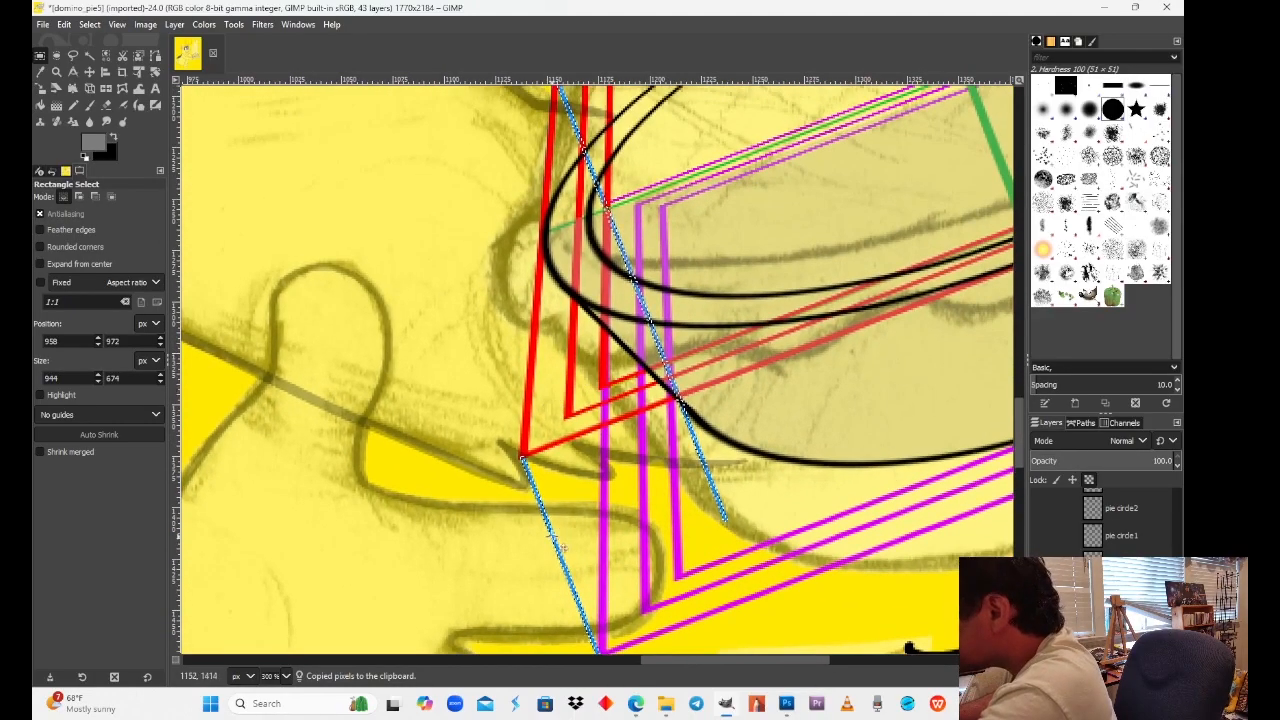
drag(551, 534, 437, 216)
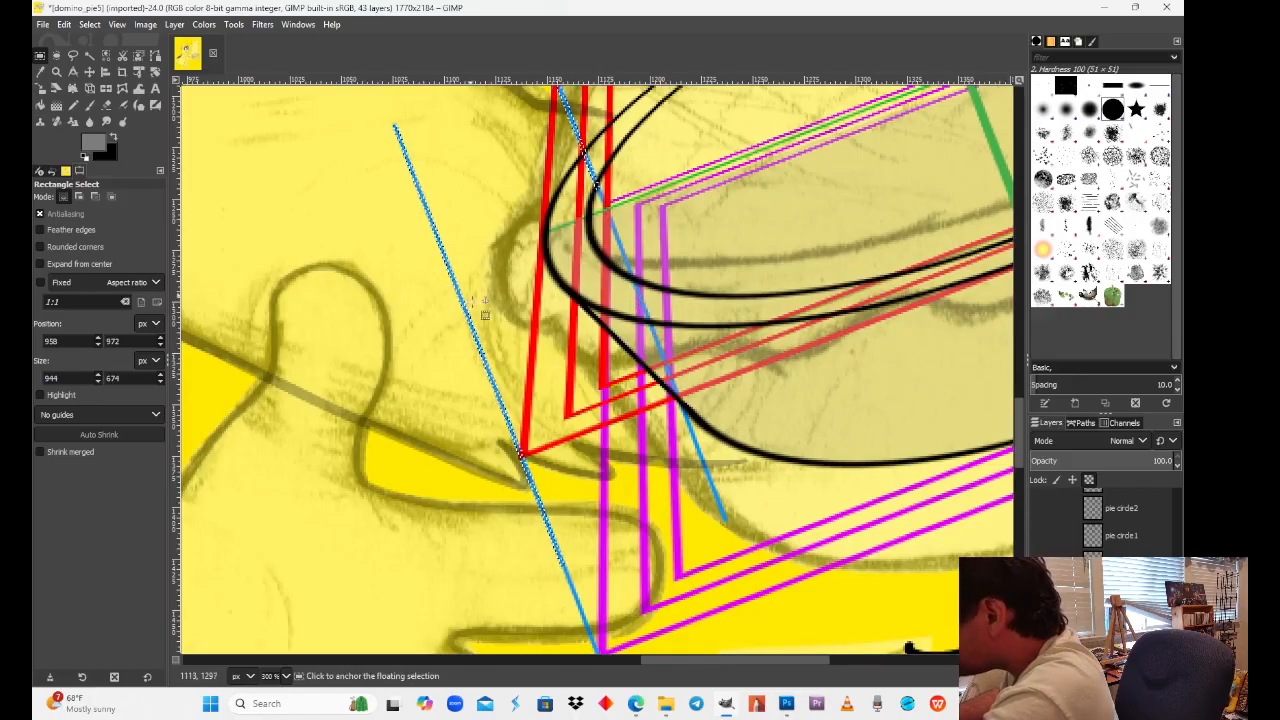
Step: Check the shifted blue lines at the box's right and left corners and anchor the floating selection
scroll(800, 412, up, 3)
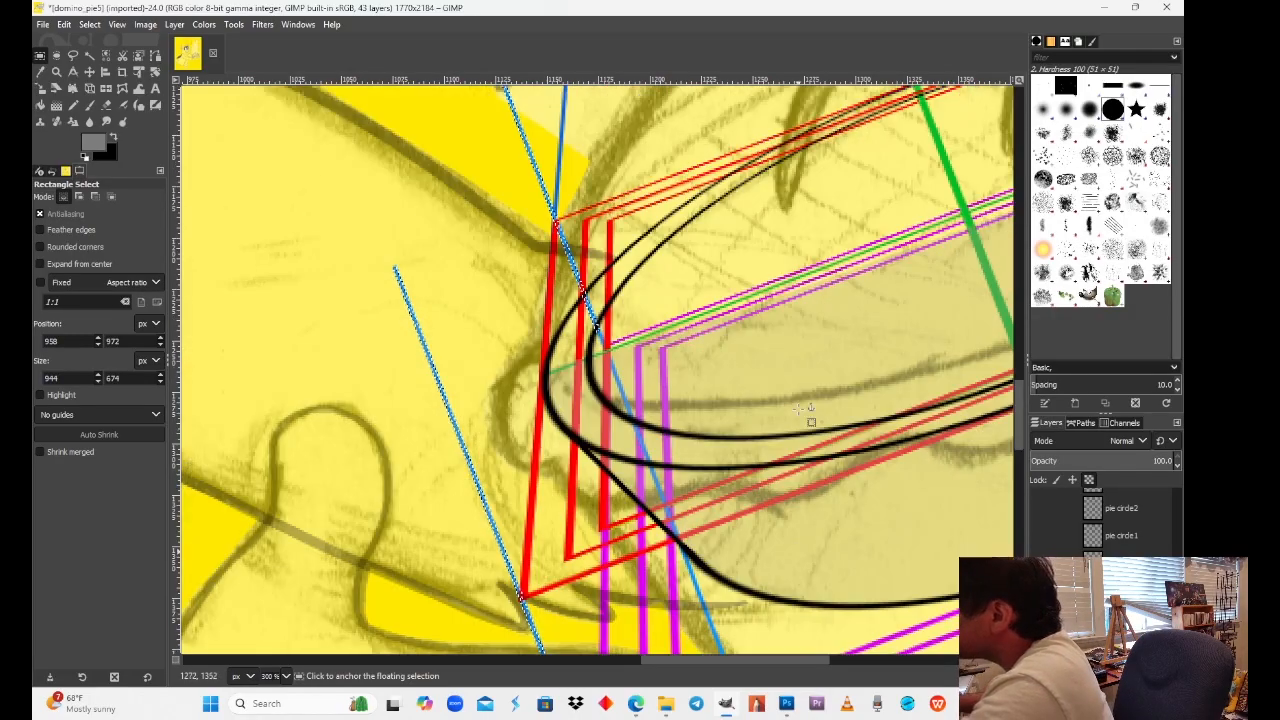
scroll(656, 502, right, 3)
scroll(656, 502, up, 1)
scroll(656, 502, up, 2)
scroll(600, 430, right, 6)
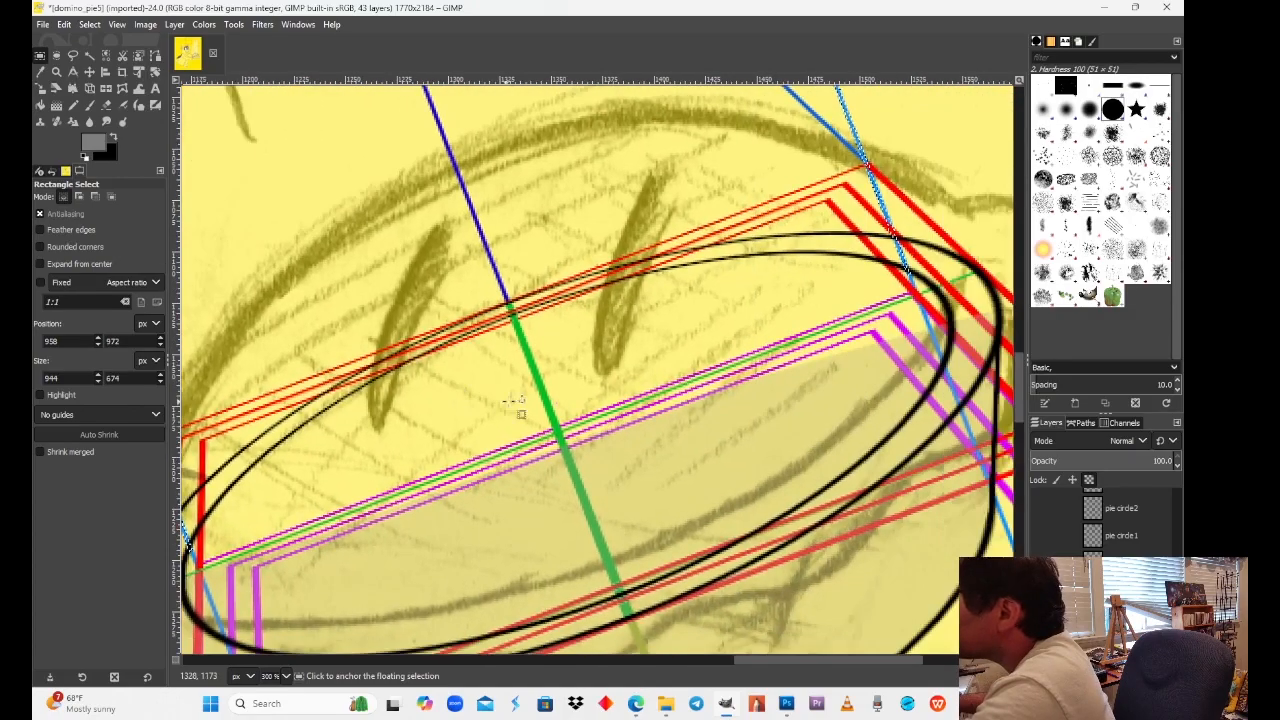
scroll(522, 393, right, 1)
scroll(522, 393, down, 1)
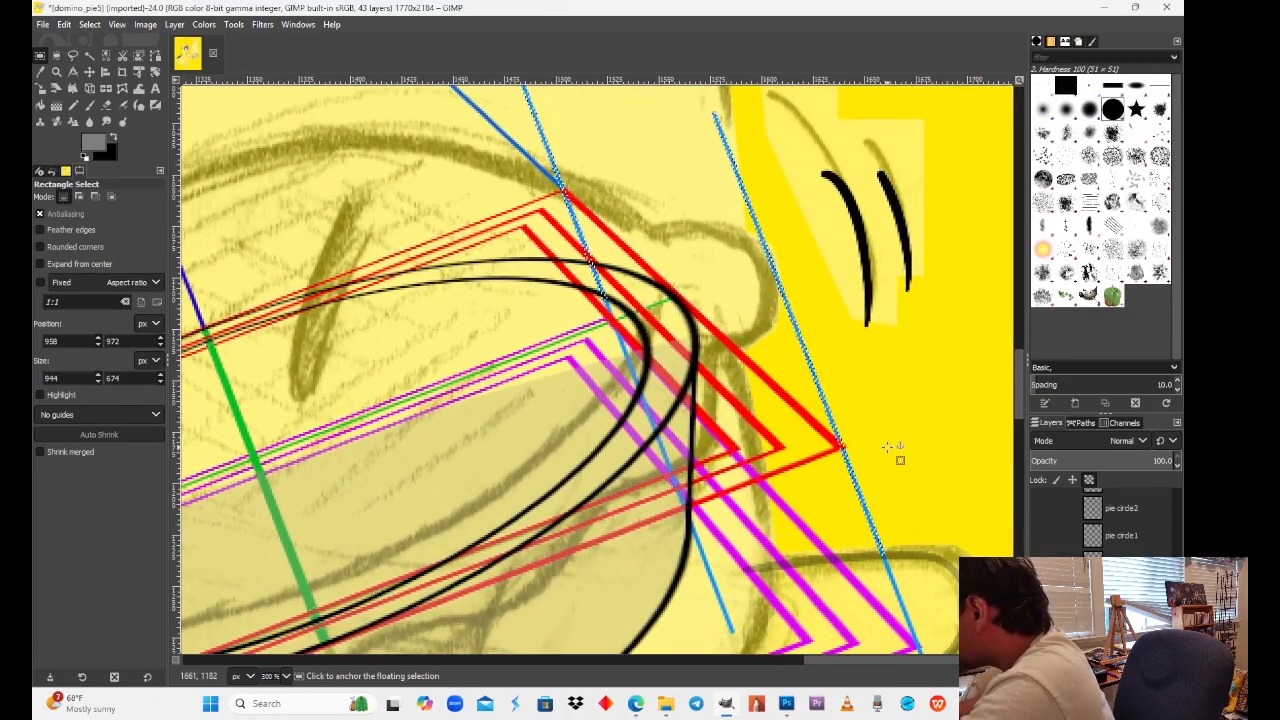
scroll(805, 450, left, 10)
scroll(723, 409, down, 6)
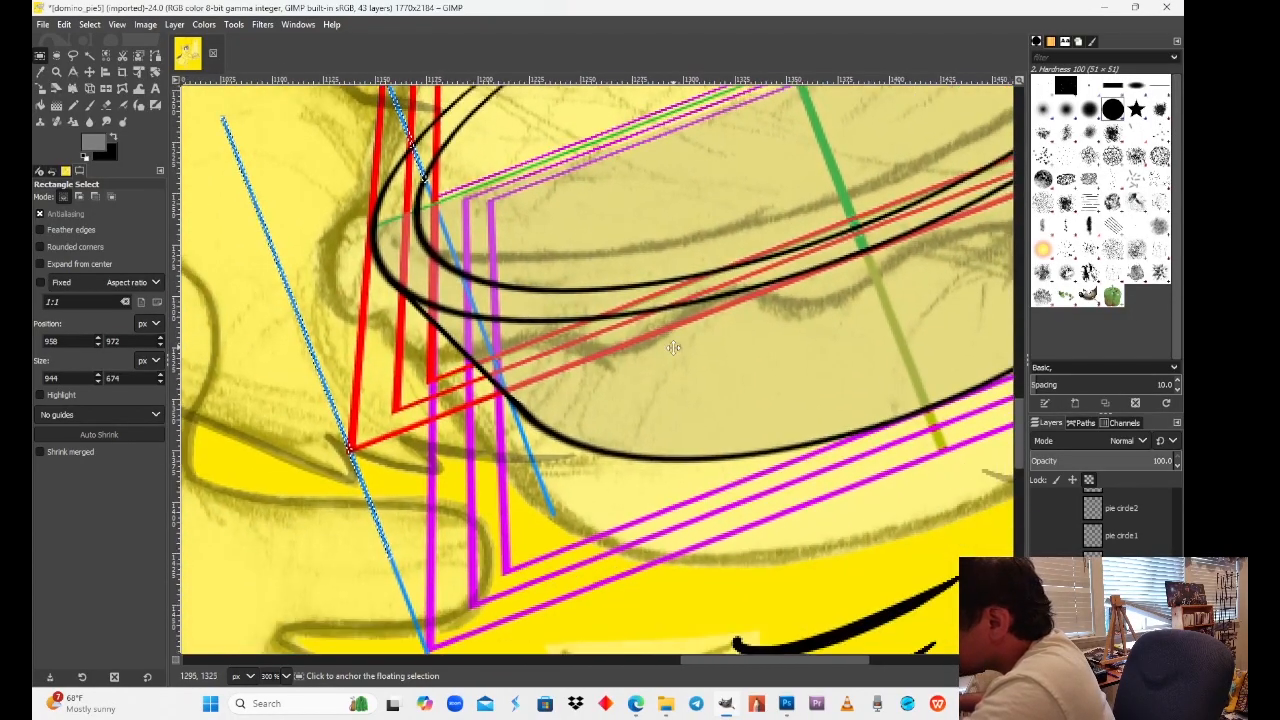
click(674, 348)
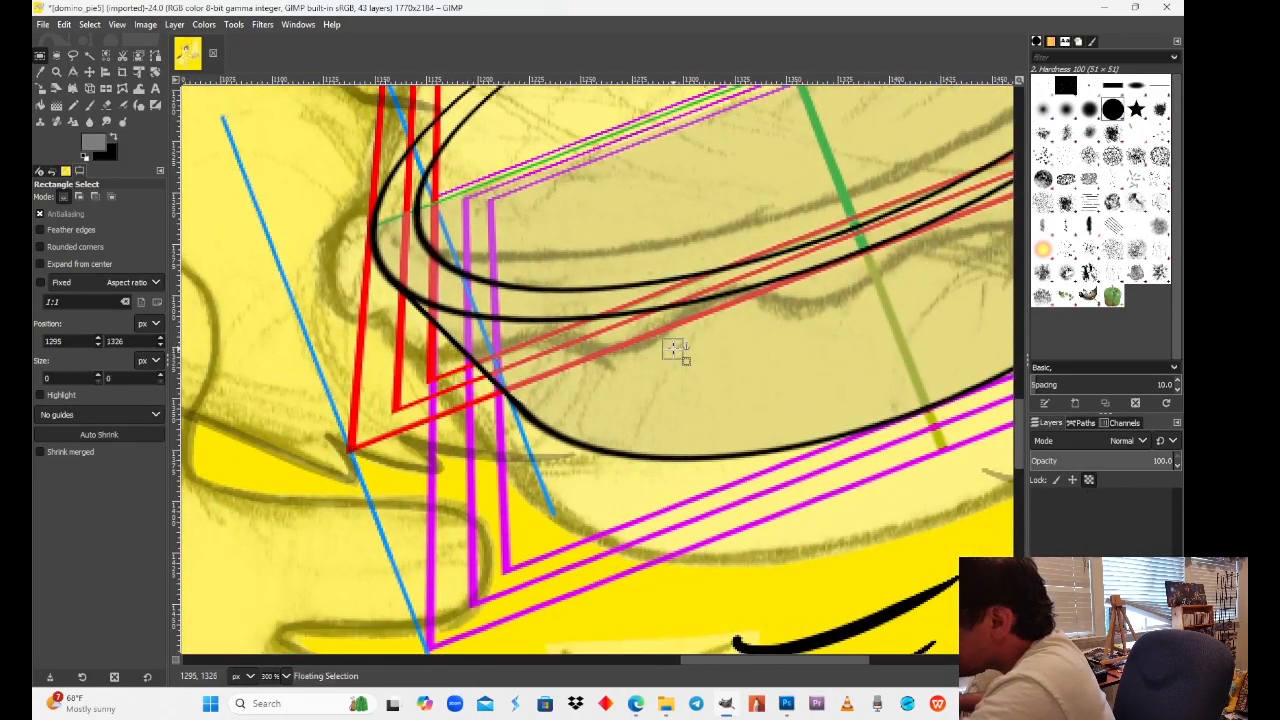
Step: Examine the extended guide lines around the pan and look through the box and pie pan layers, toggling "pie pan persp top"
scroll(558, 447, up, 10)
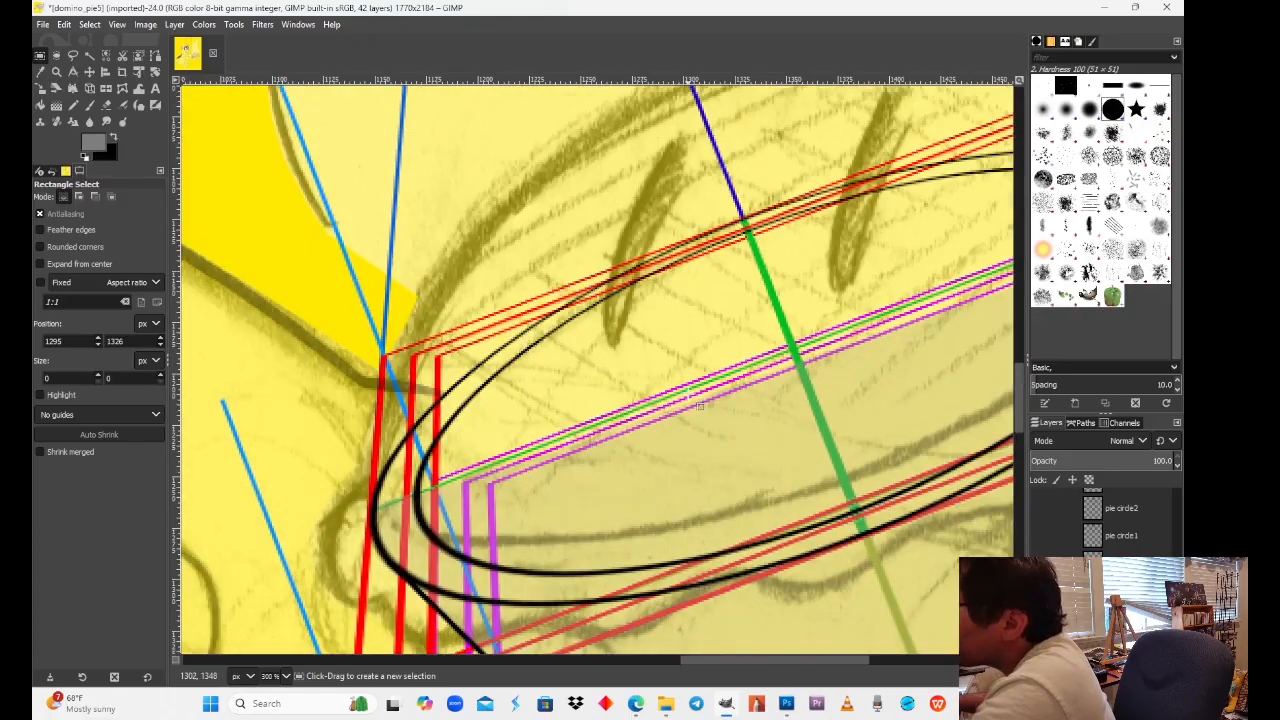
scroll(688, 392, down, 8)
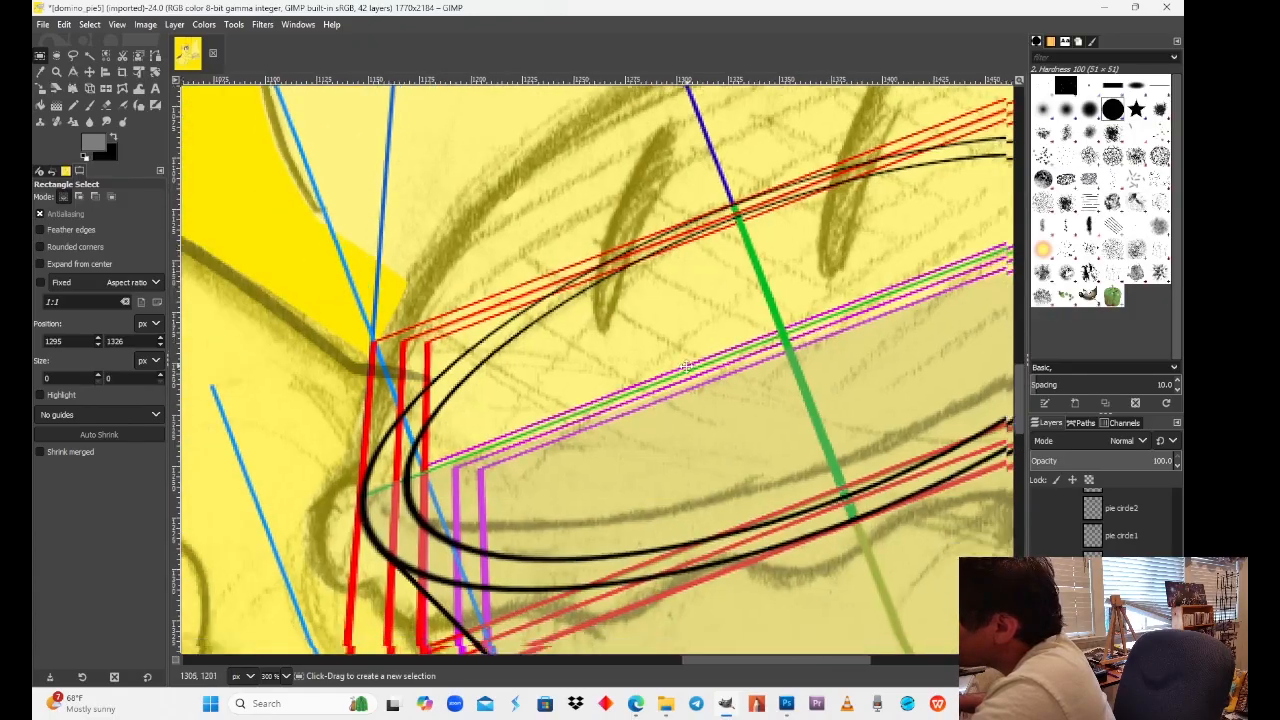
scroll(640, 250, down, 5)
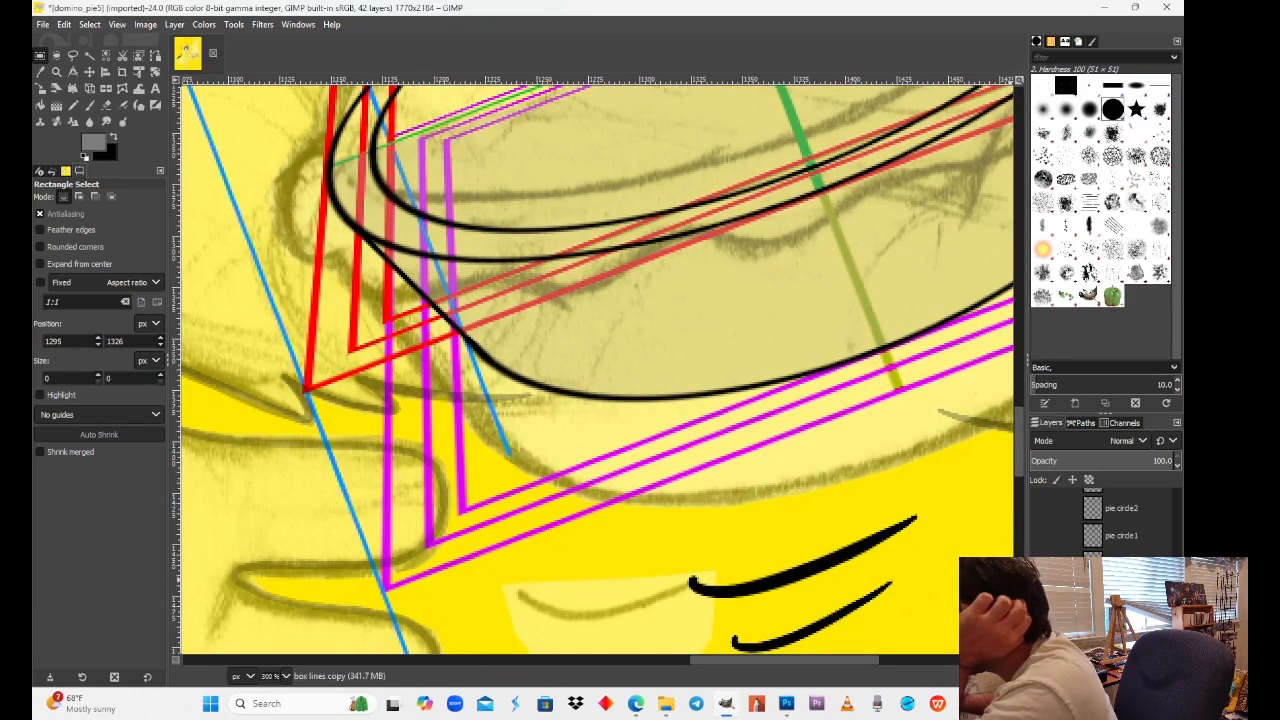
scroll(1100, 592, down, 1)
scroll(1100, 560, down, 2)
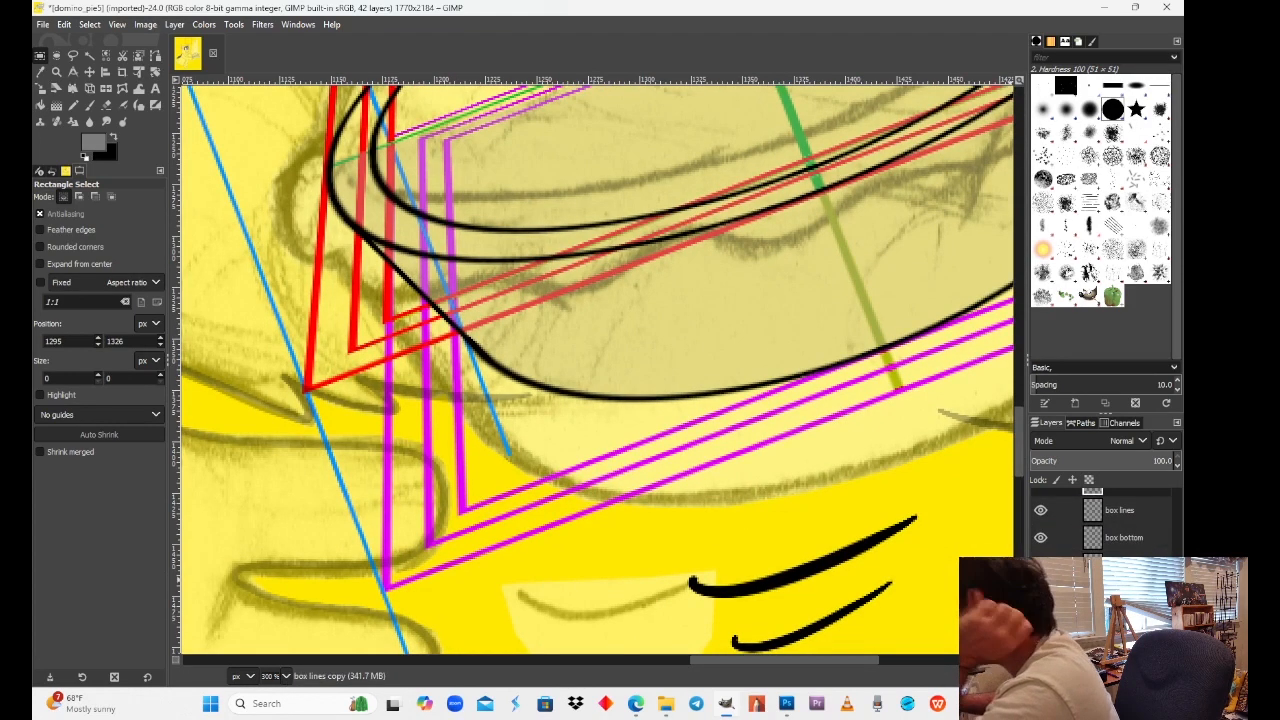
scroll(1100, 560, up, 3)
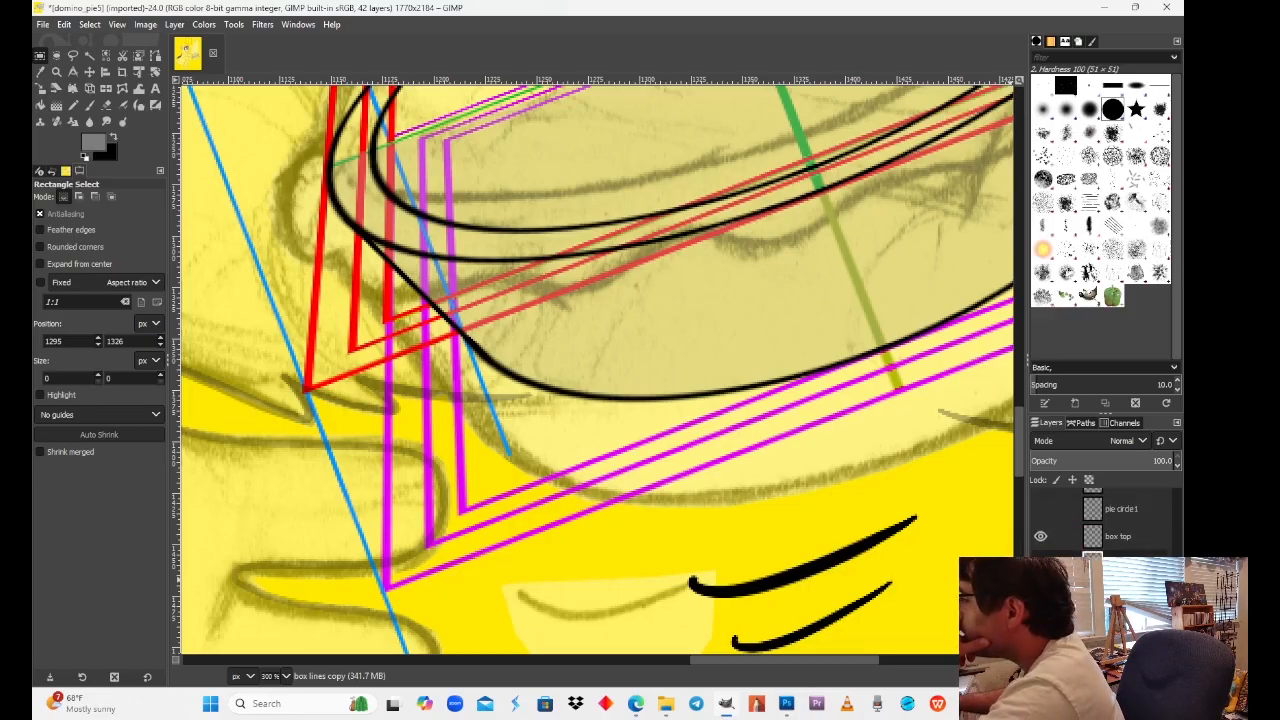
scroll(1100, 560, down, 5)
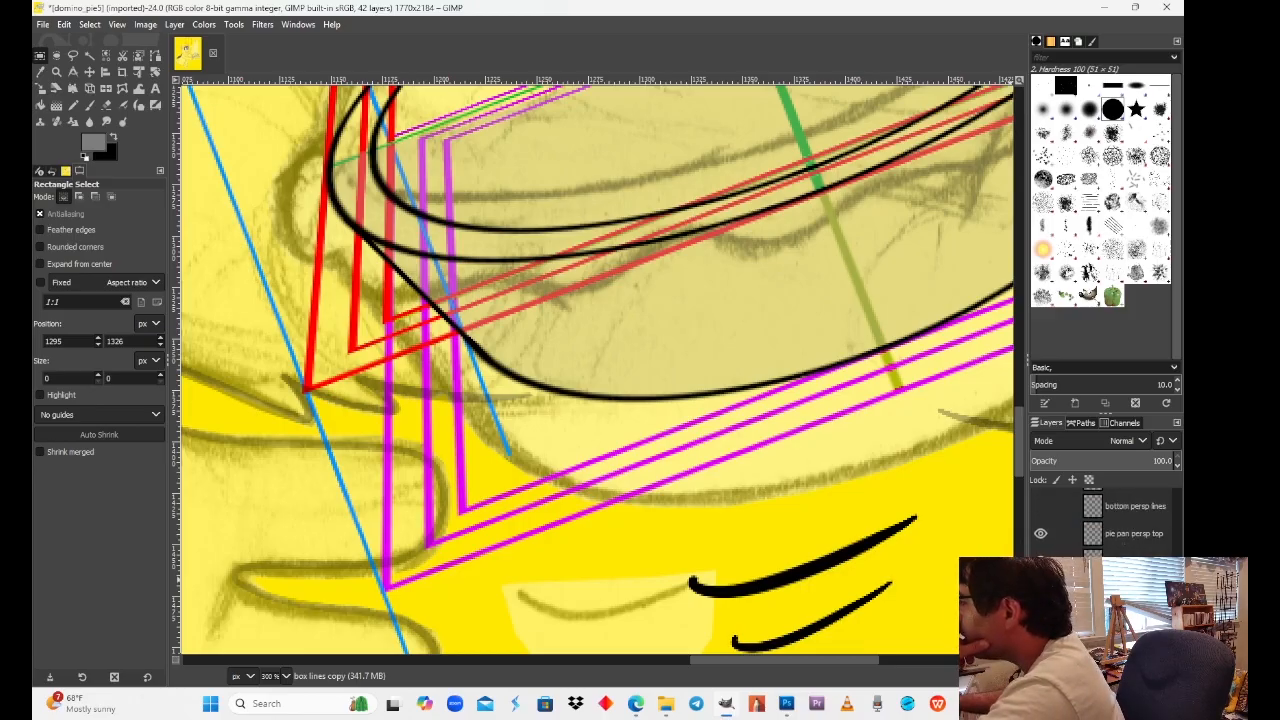
click(1040, 534)
click(1040, 534)
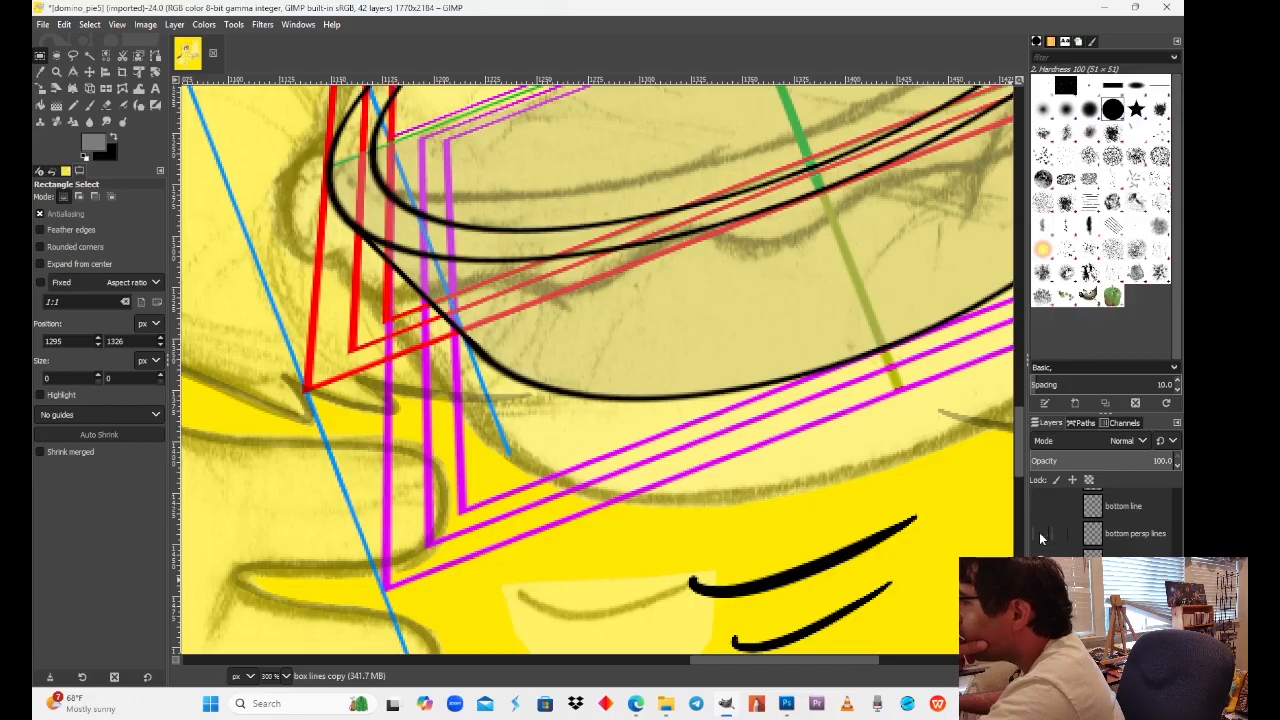
Step: Show and select the "bottom line" layer and inspect its cyan lines around the pan at several zoom levels, ending at 100%
click(1040, 507)
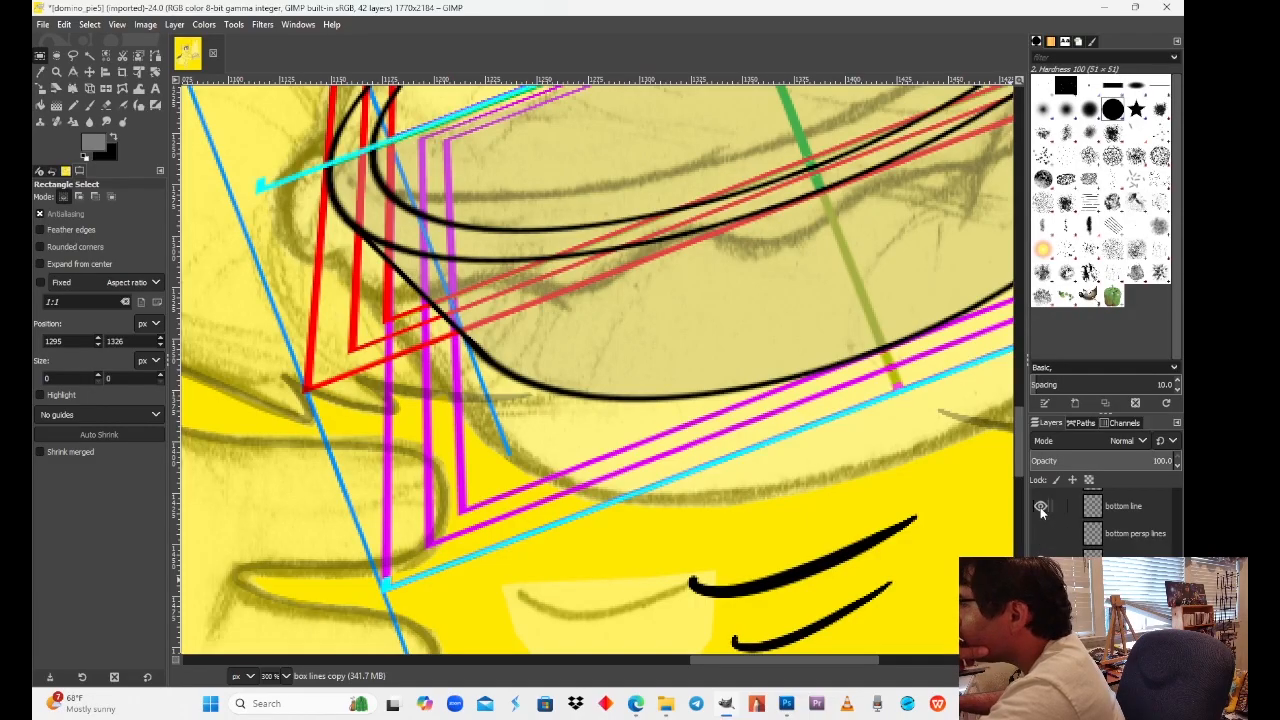
scroll(732, 538, up, 5)
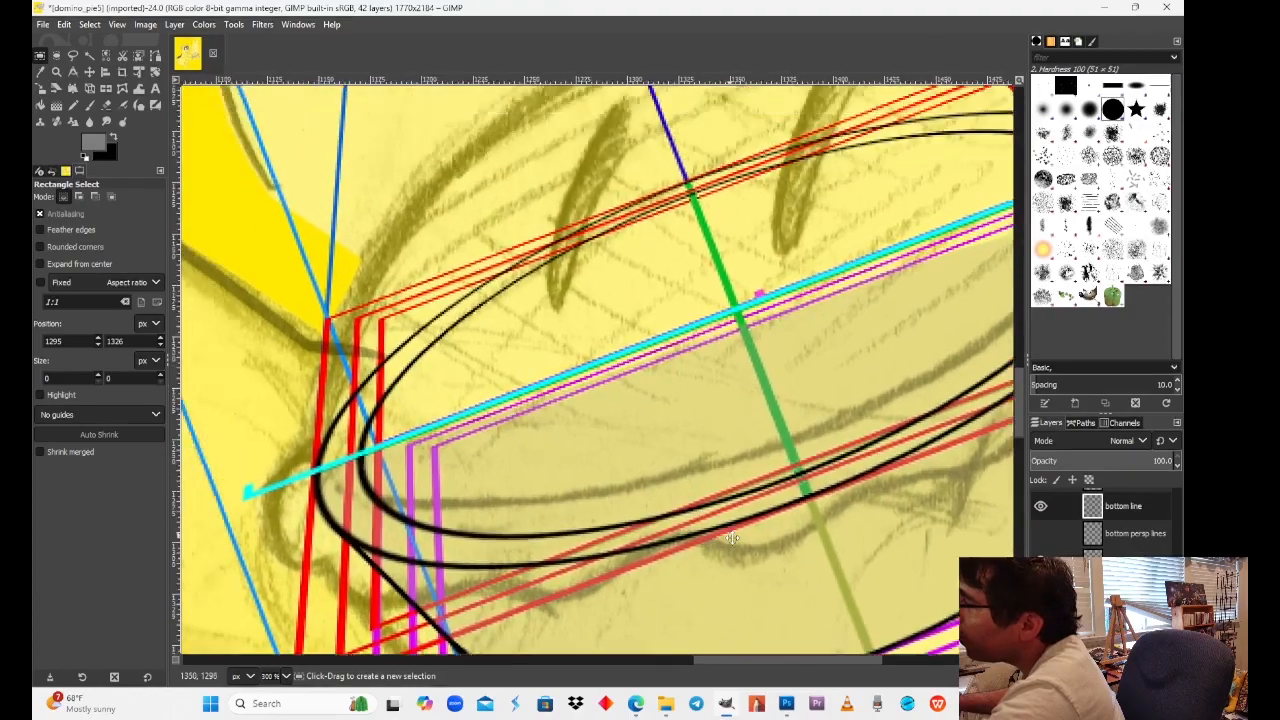
drag(732, 538, 811, 508)
click(286, 676)
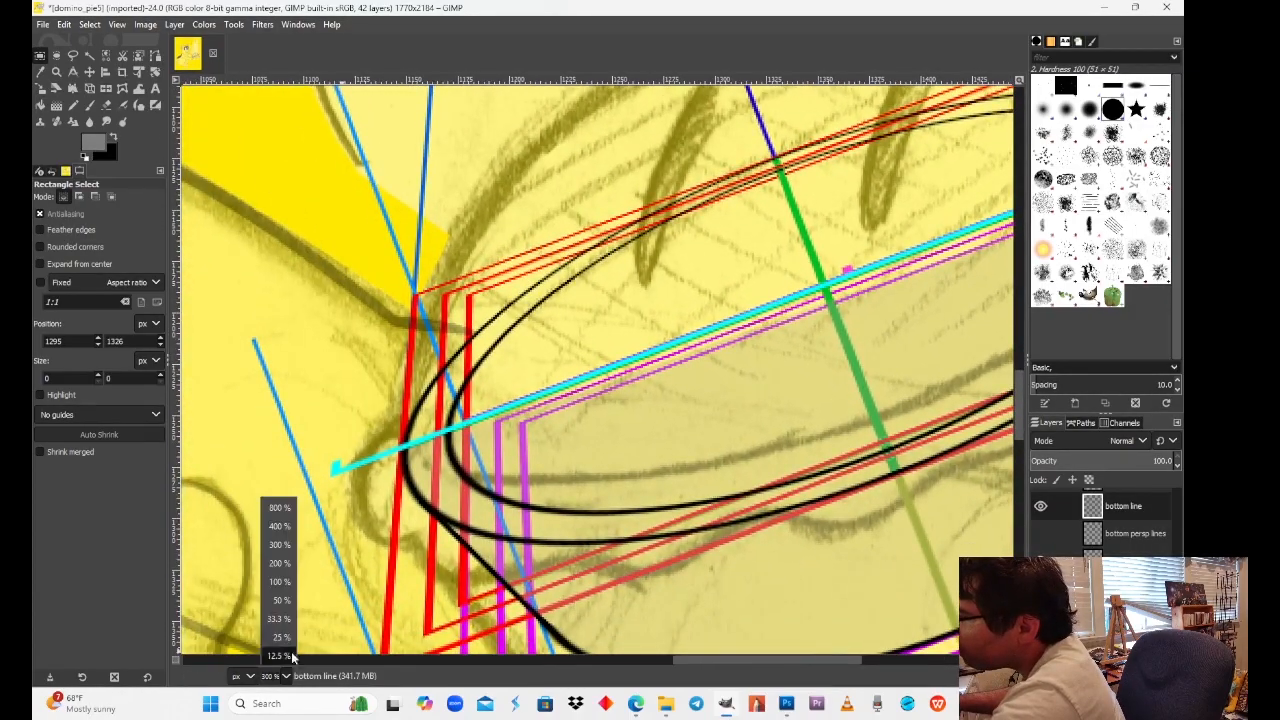
click(278, 604)
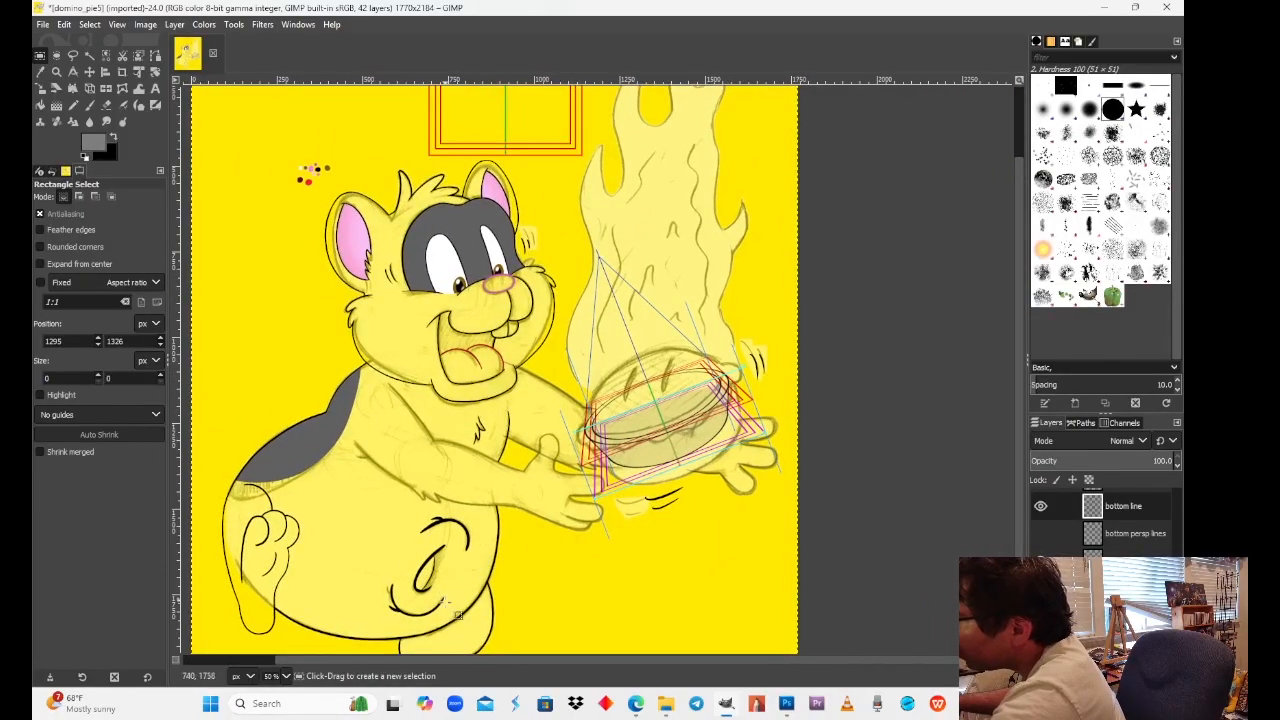
click(287, 676)
click(286, 602)
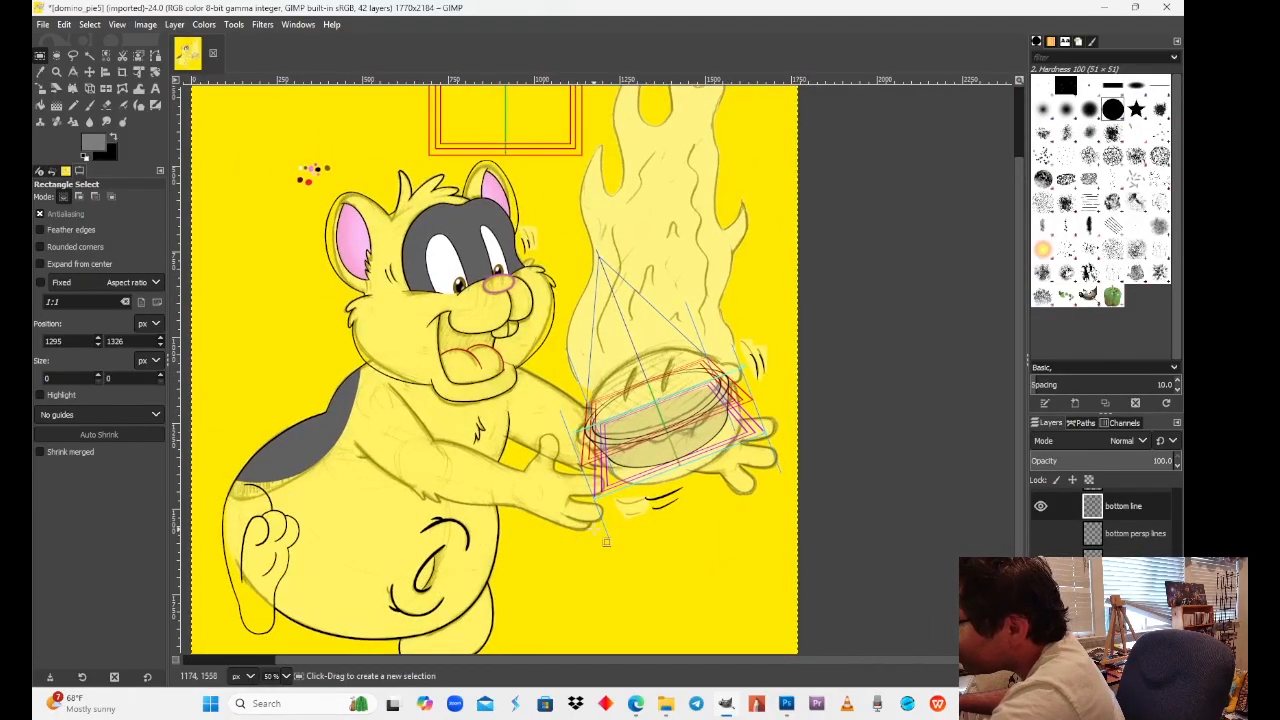
click(287, 676)
click(280, 545)
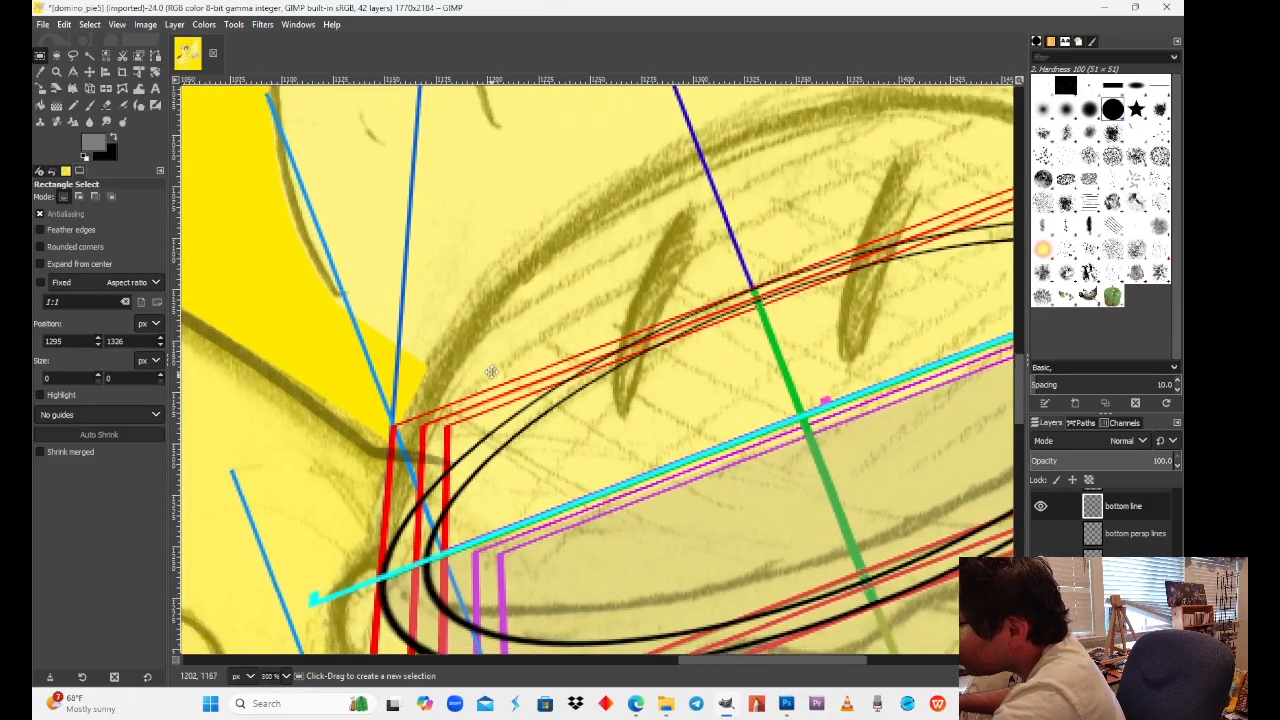
scroll(491, 371, down, 2)
click(286, 676)
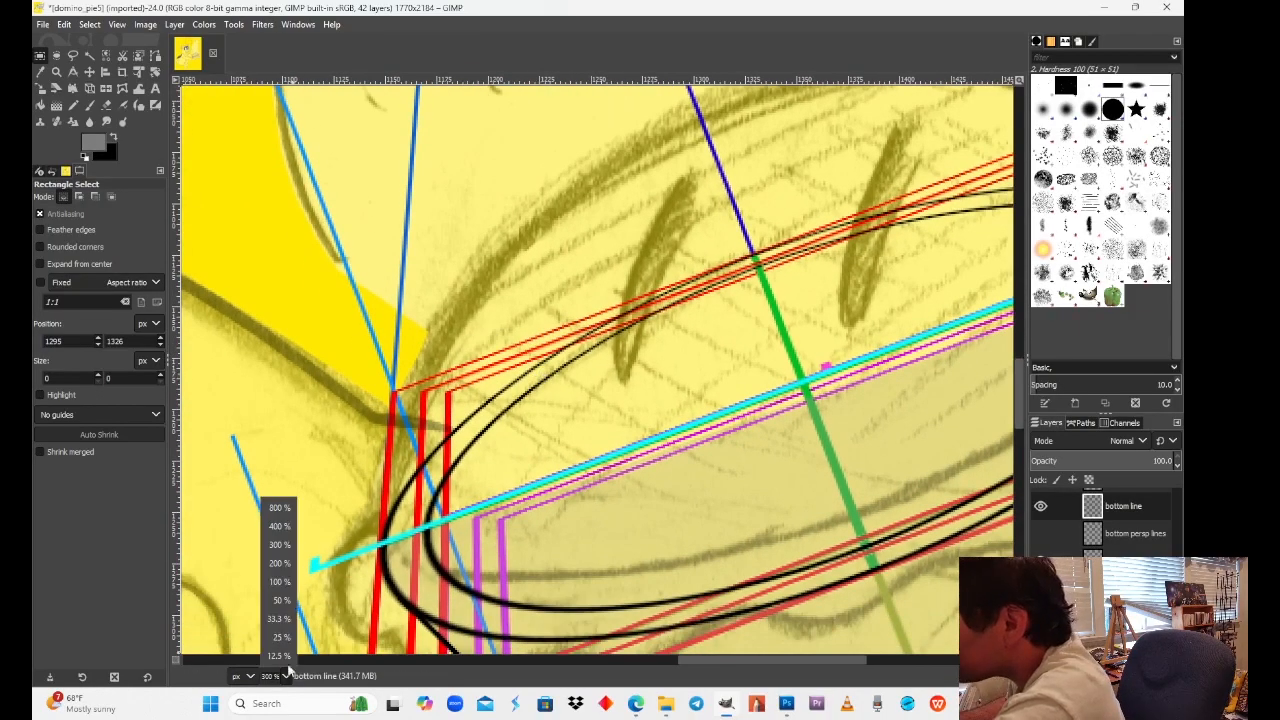
click(288, 586)
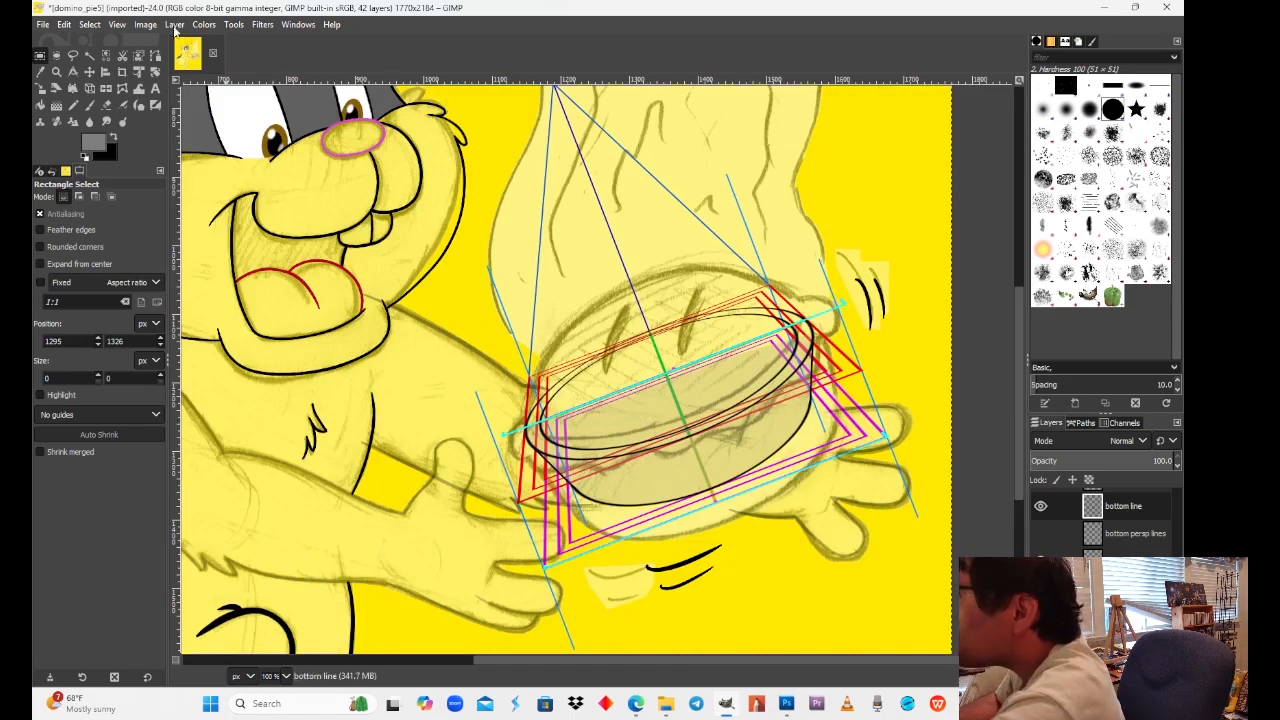
Step: Outline the upper cyan line with a four-sided Free Select, then cut it and paste it as a floating selection
click(73, 55)
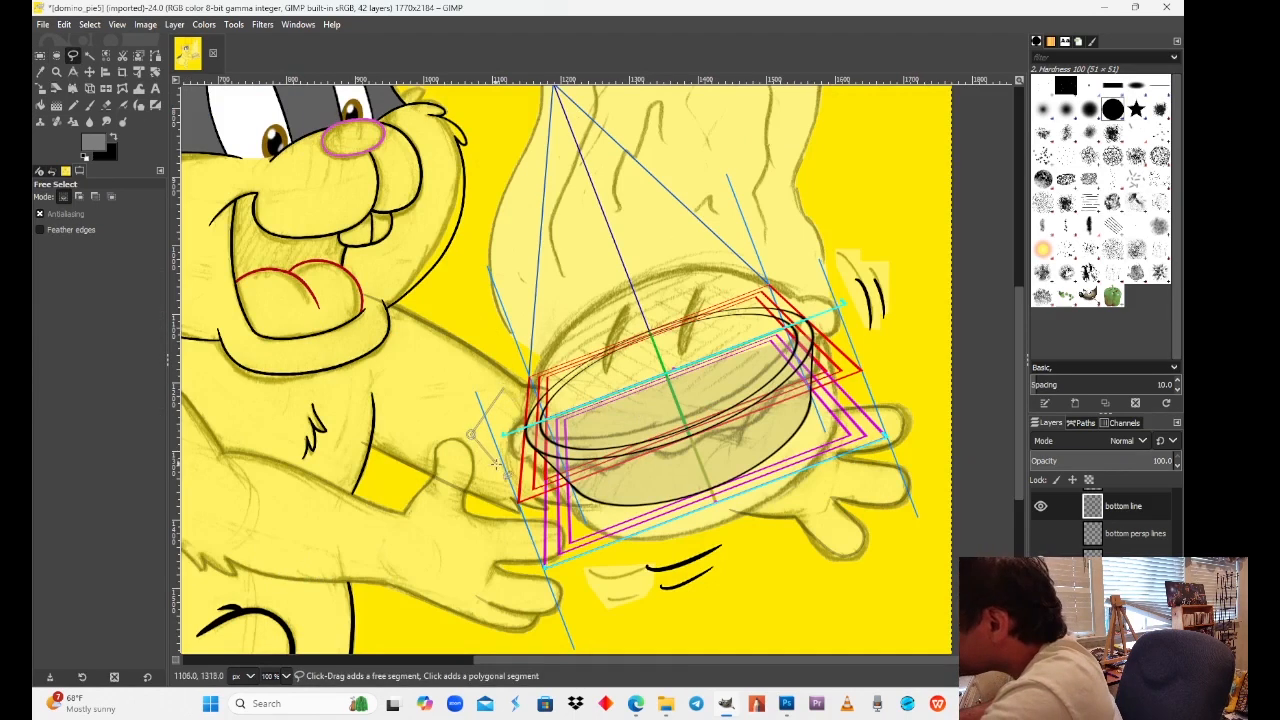
click(503, 441)
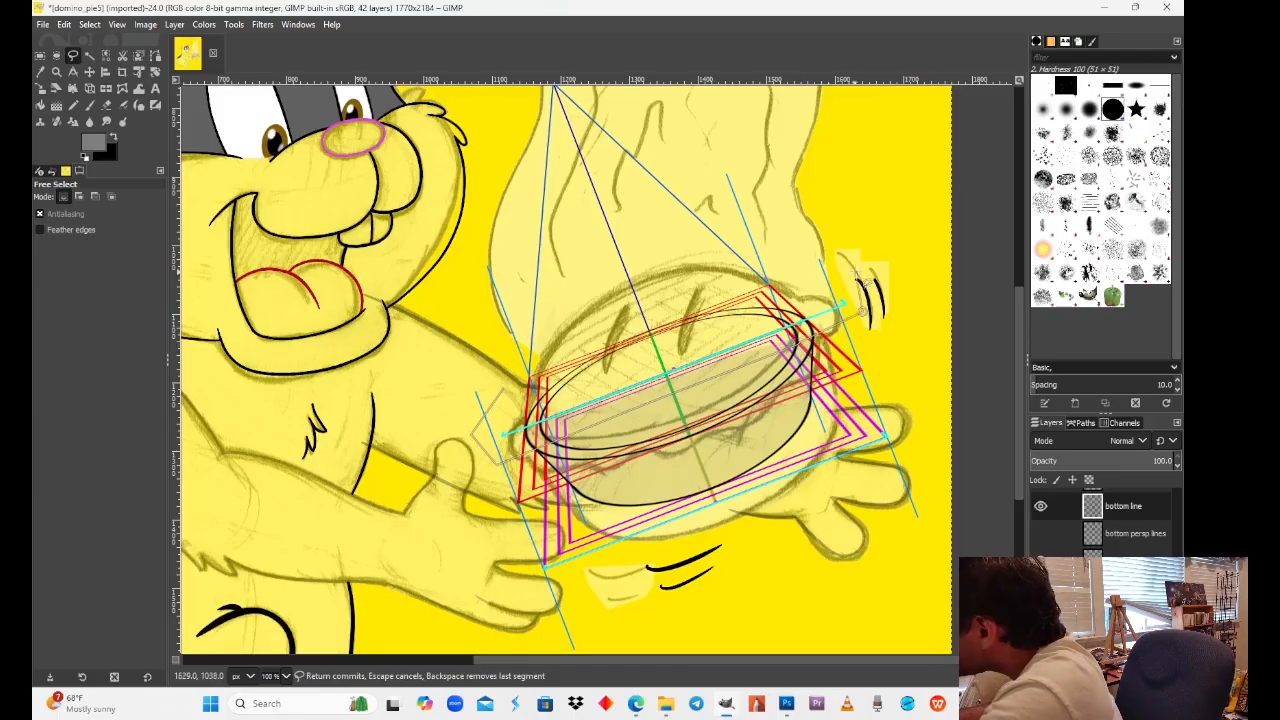
click(862, 274)
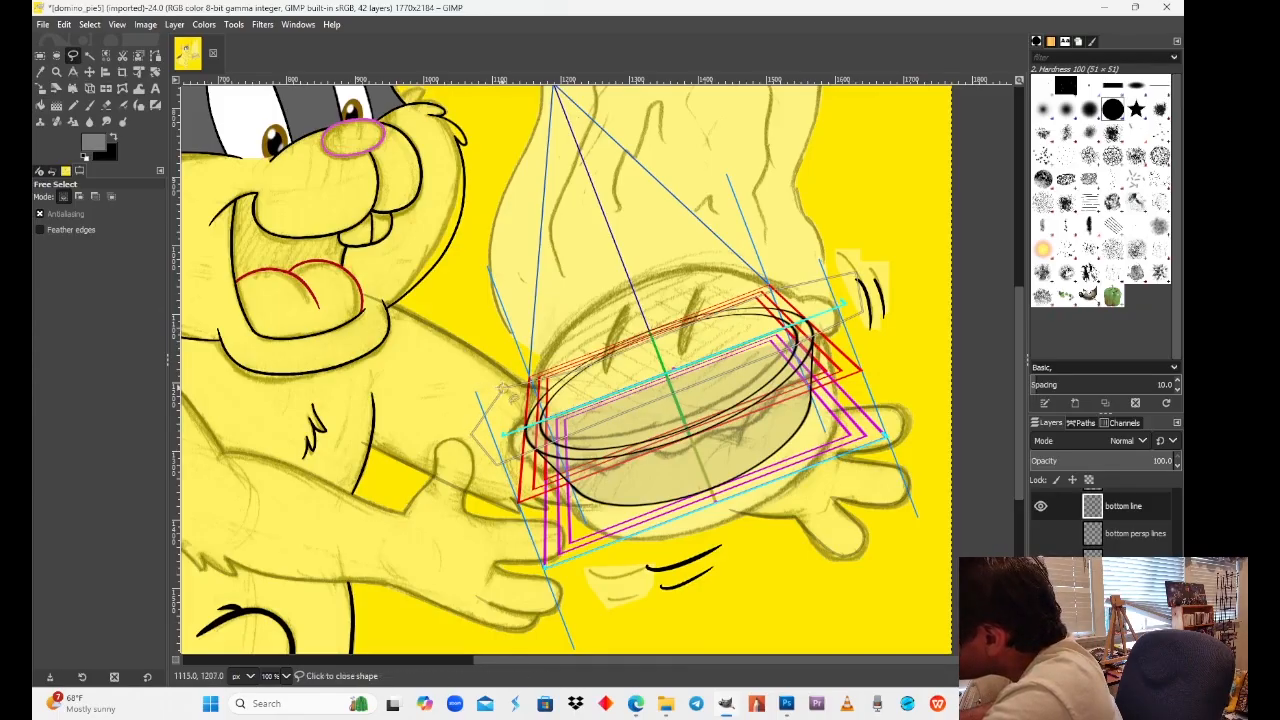
click(502, 387)
click(40, 56)
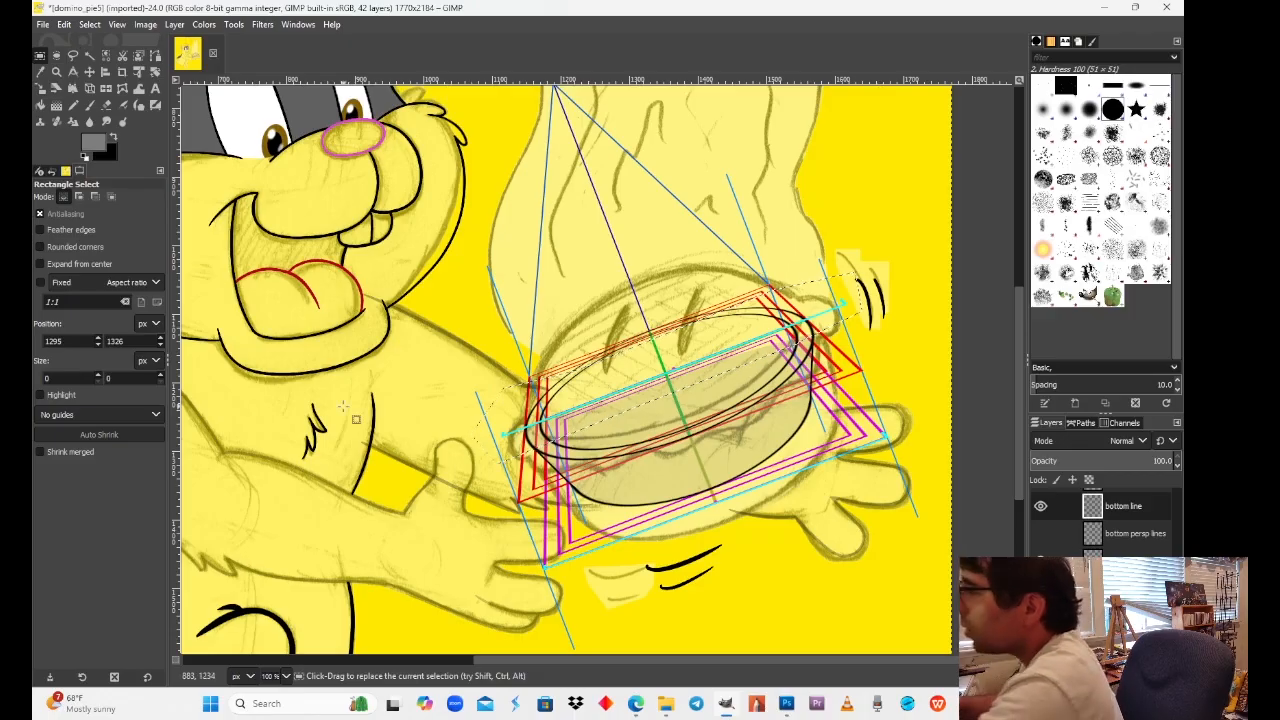
key(ctrl+c)
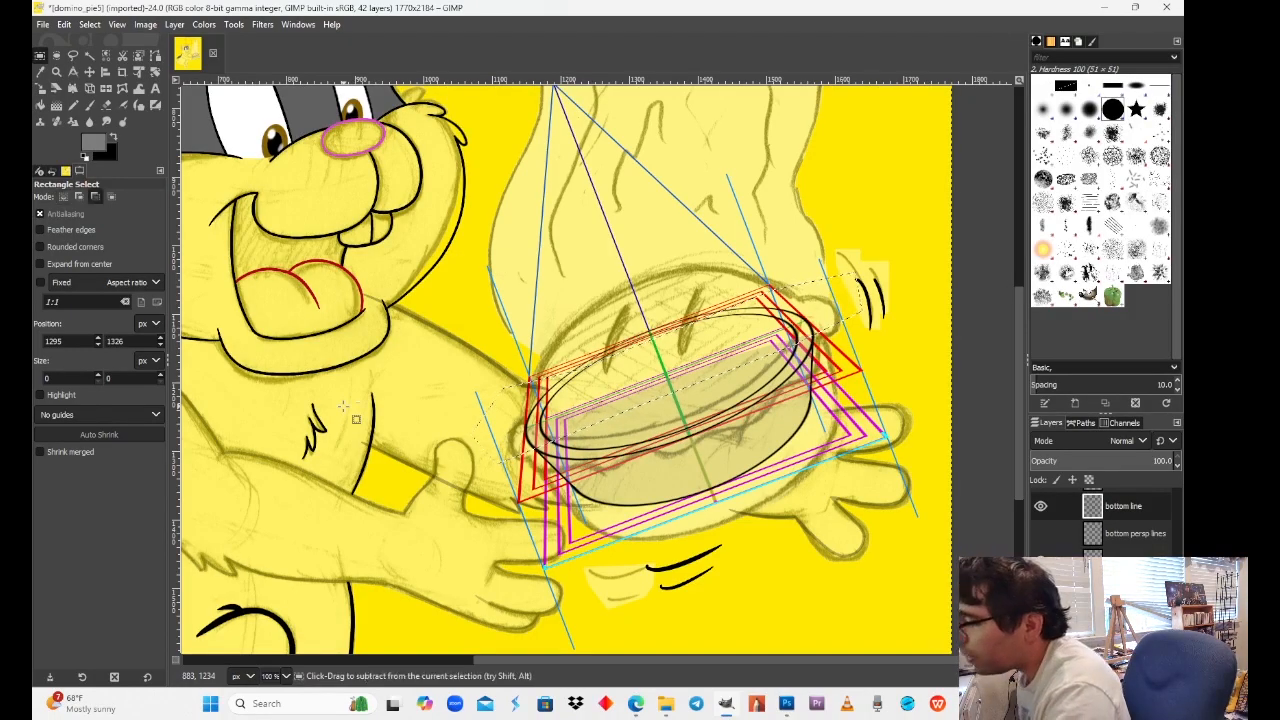
key(ctrl+v)
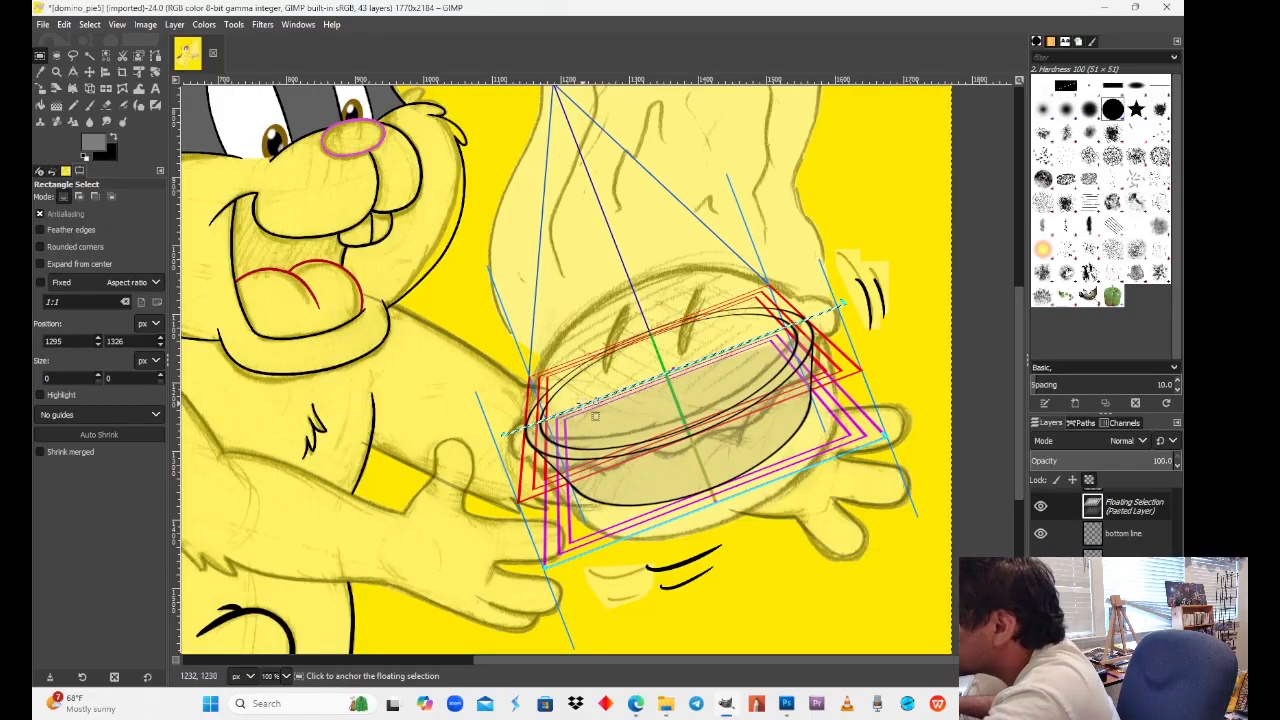
Step: Shift the pasted cyan line left and down across the pan's middle so its ends meet the outer blue guides, working at 200% zoom
drag(594, 411, 580, 418)
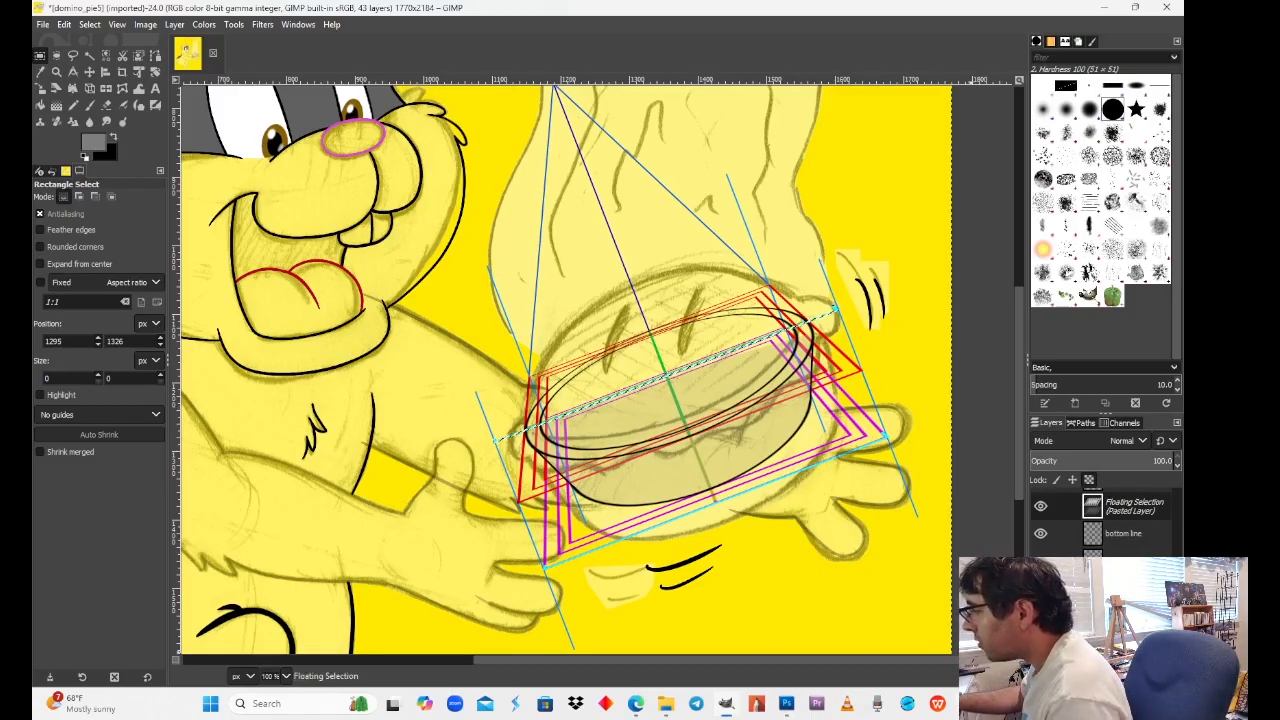
mouse_move(968, 703)
mouse_move(970, 630)
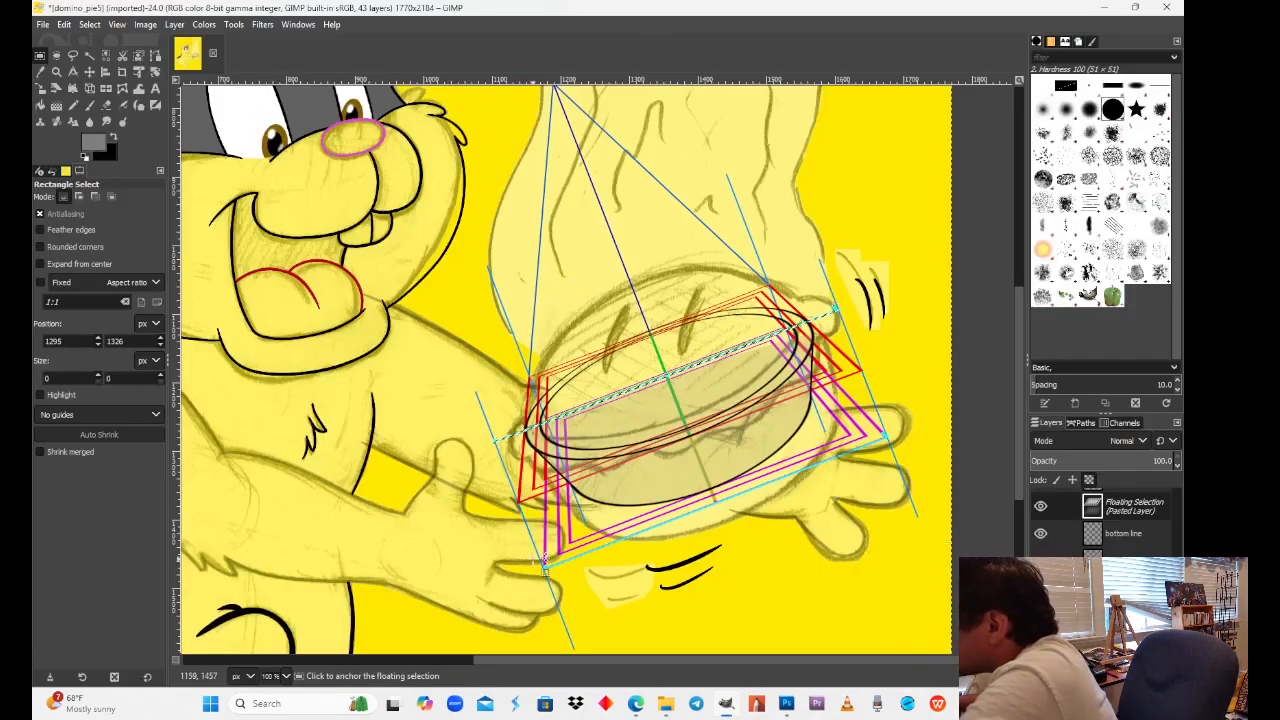
click(286, 676)
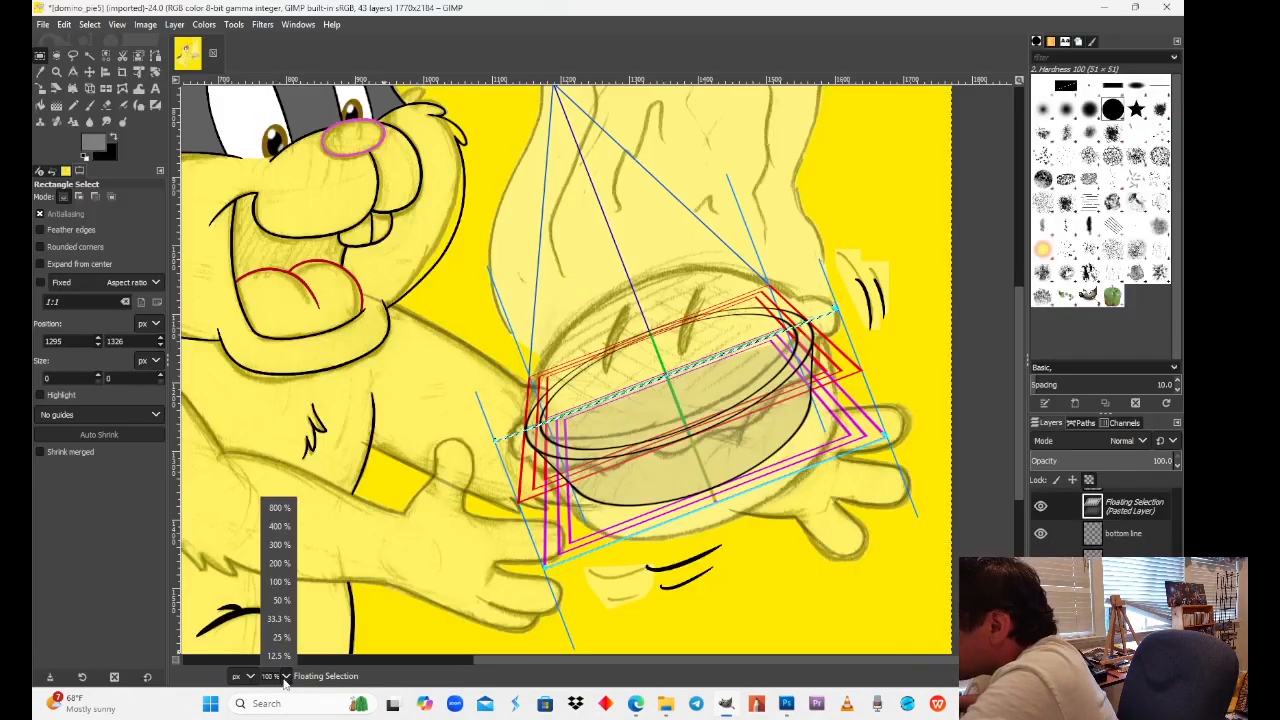
click(280, 563)
drag(700, 521, 621, 530)
drag(648, 416, 567, 339)
drag(614, 241, 628, 360)
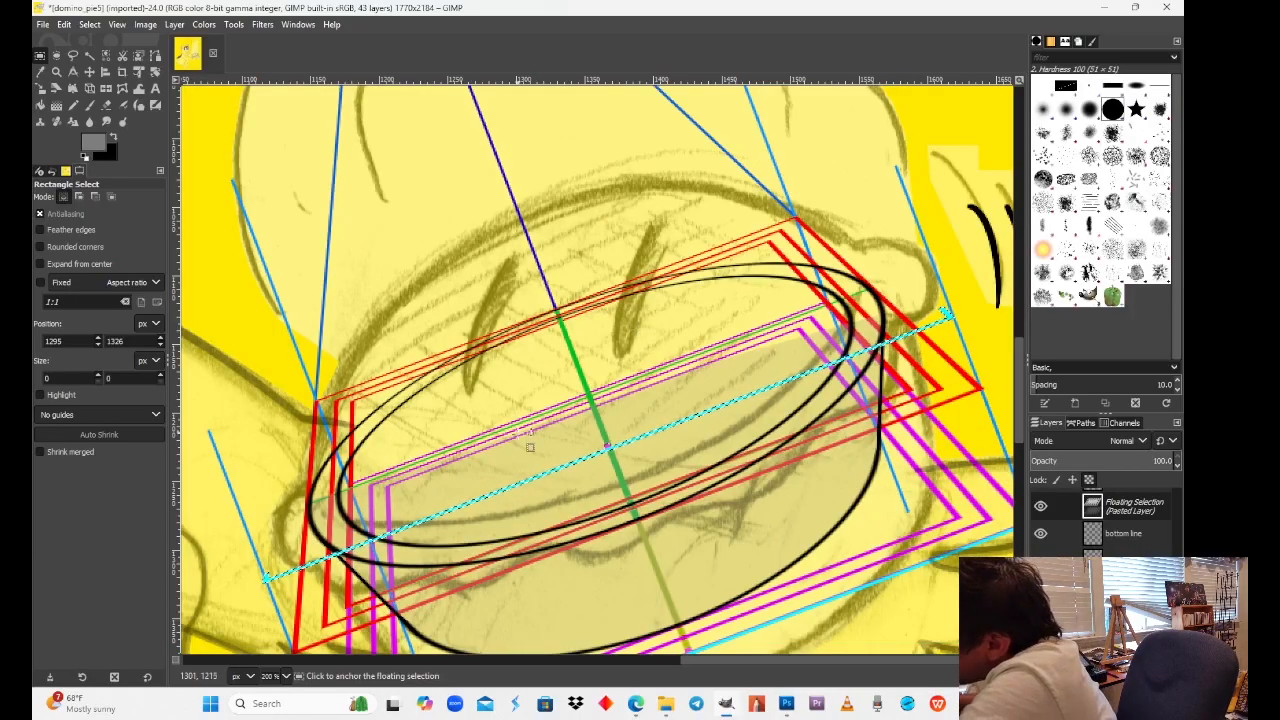
Step: Nudge the cyan line slightly upward, keeping it between the blue guides, and anchor the floating selection
drag(518, 433, 498, 318)
drag(501, 368, 513, 372)
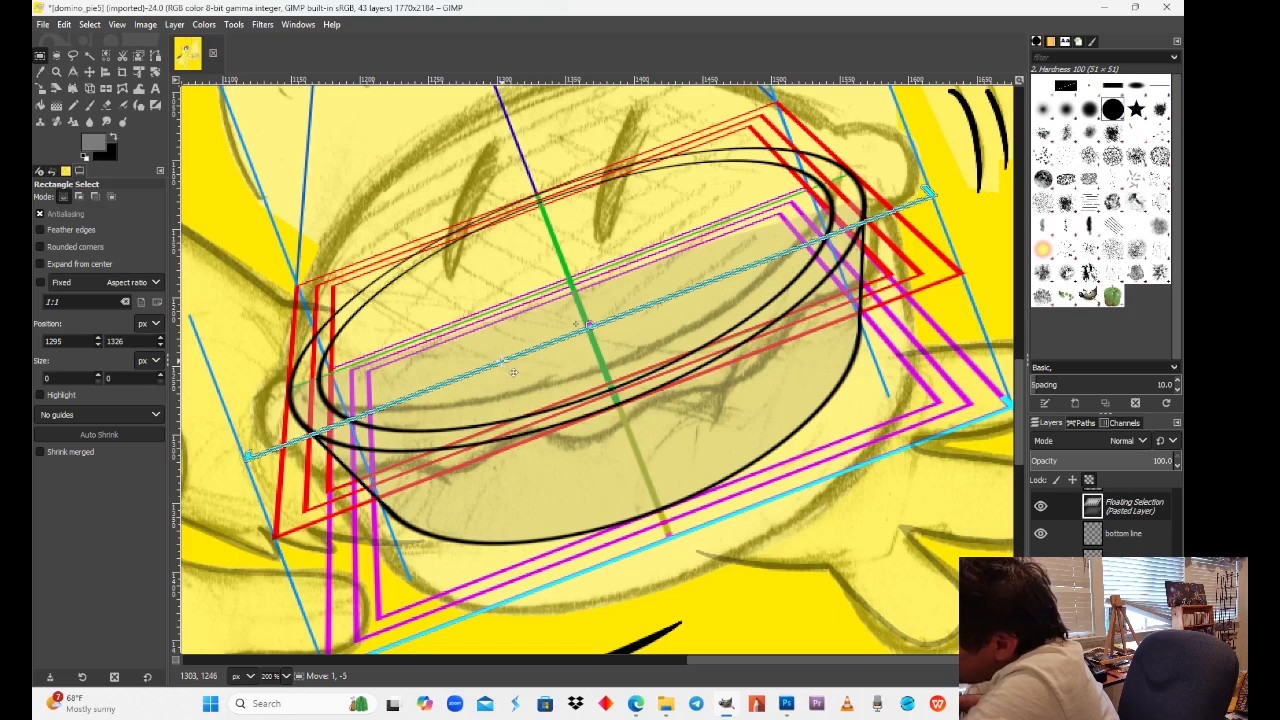
drag(513, 372, 512, 372)
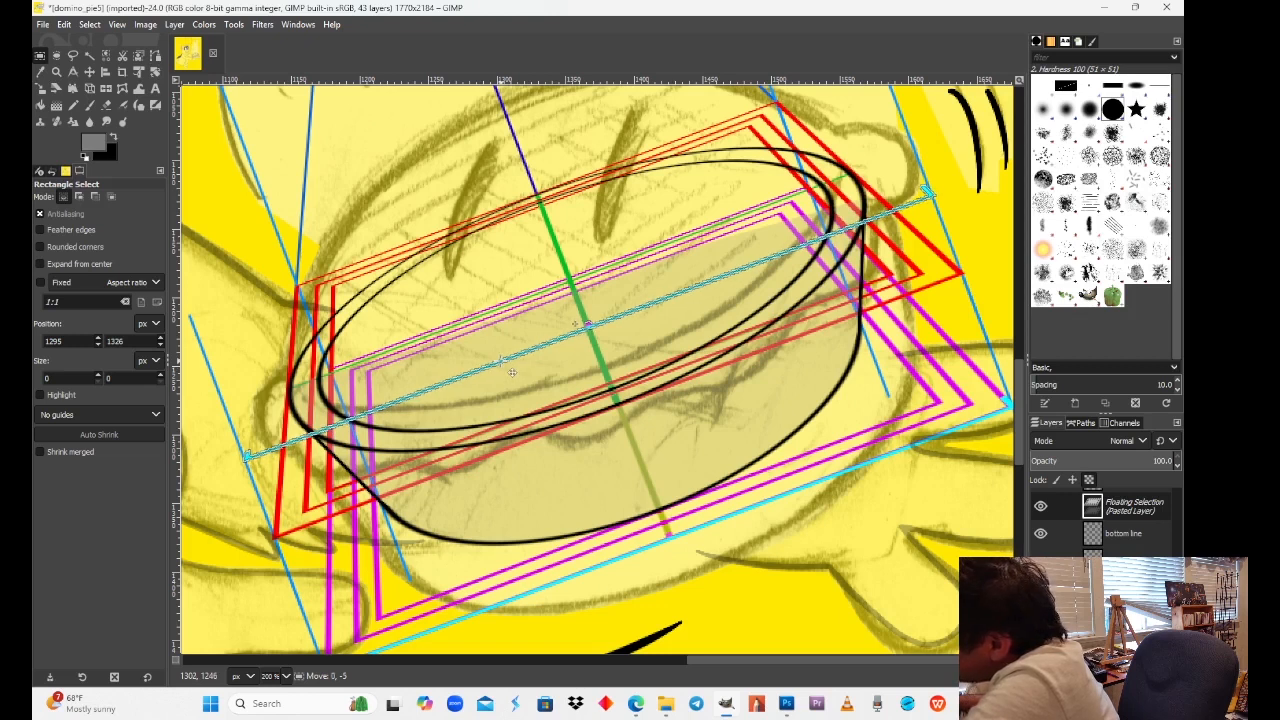
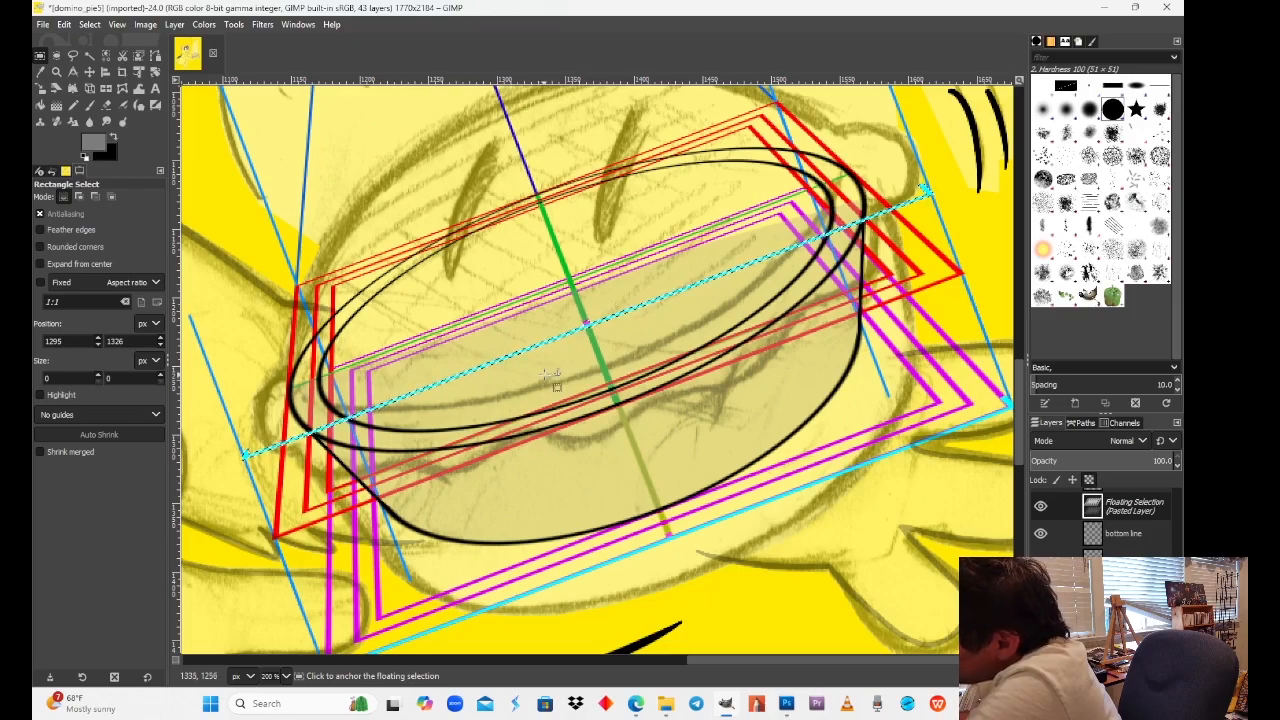
click(645, 289)
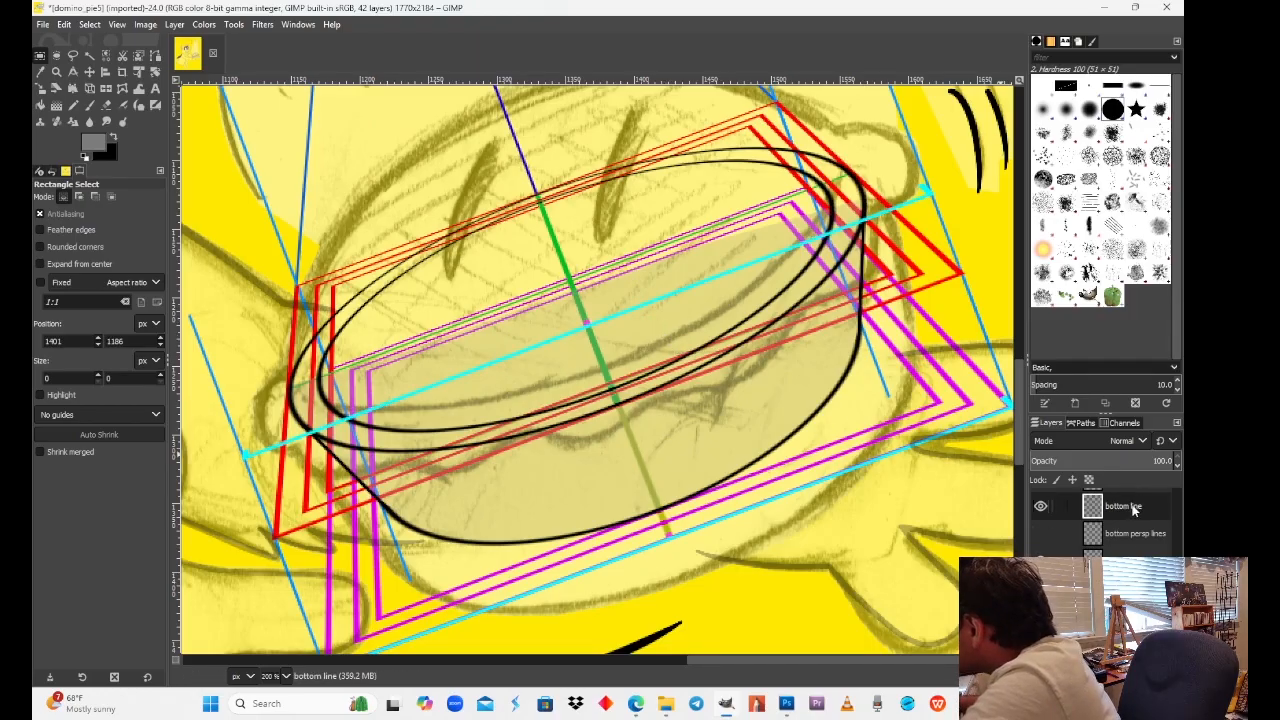
Step: Rename the "bottom line" layer "pie height ref"
text(p)
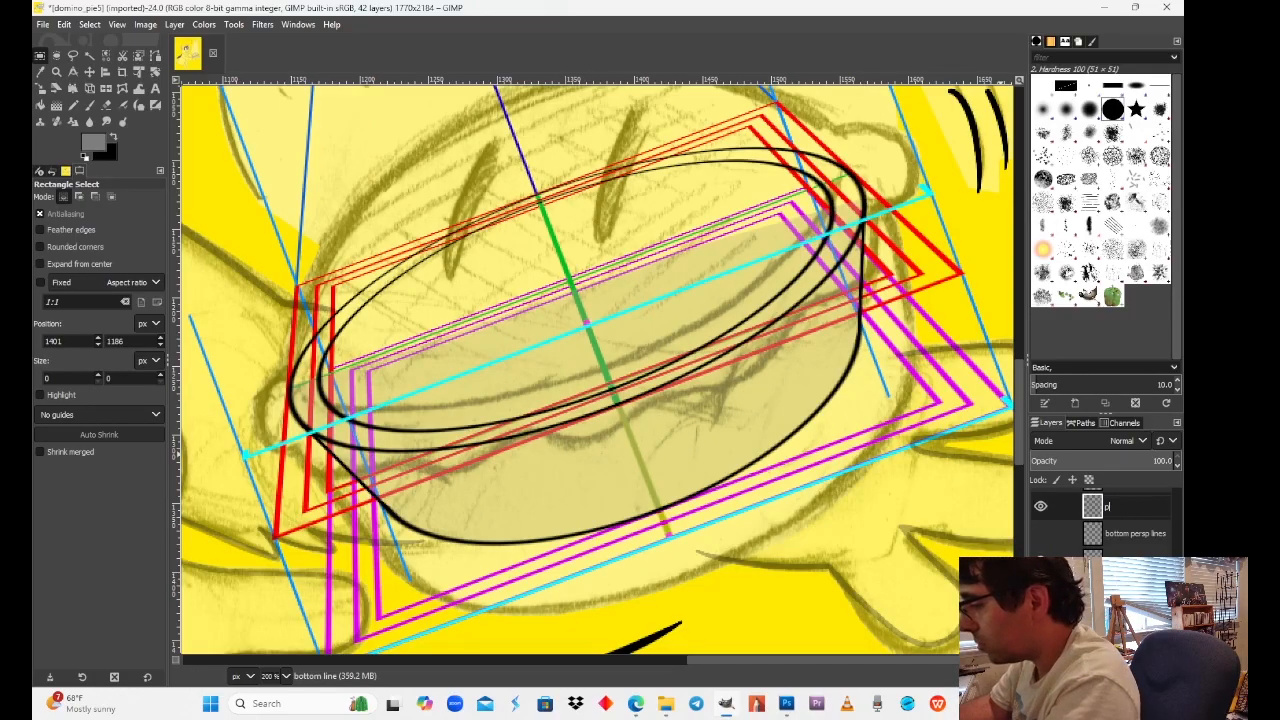
text(ie height)
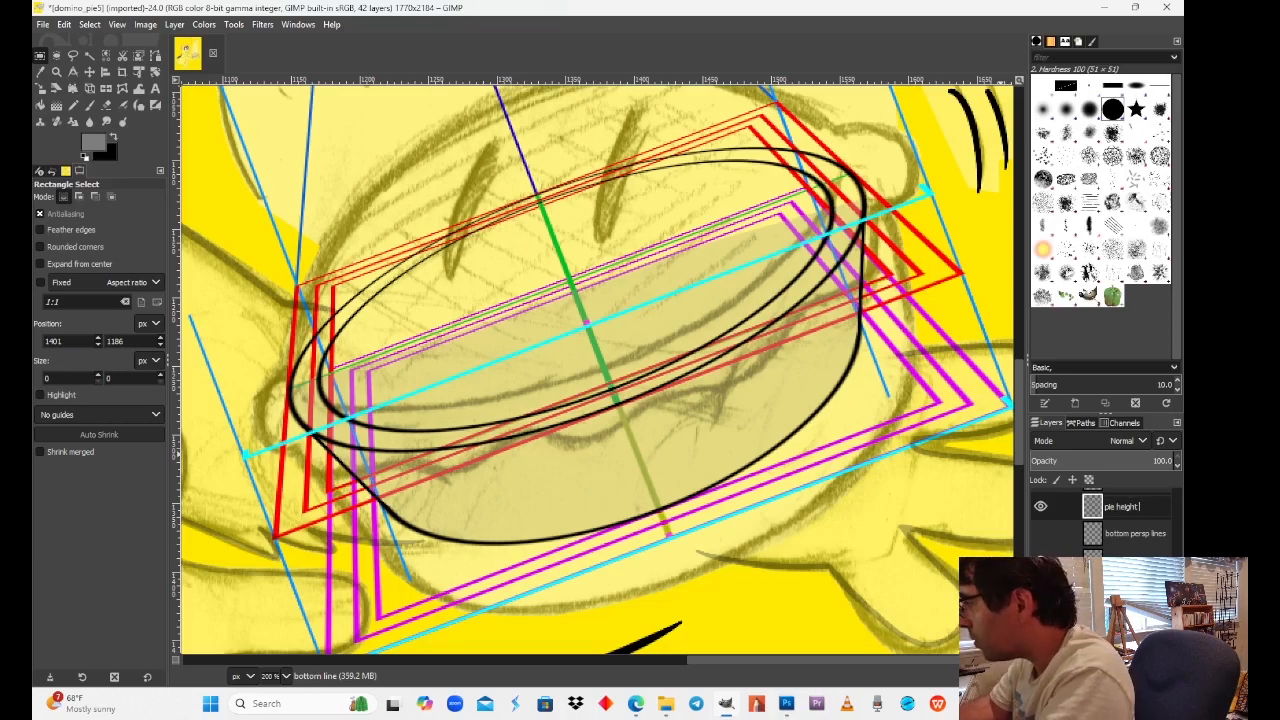
text( ref)
key(Return)
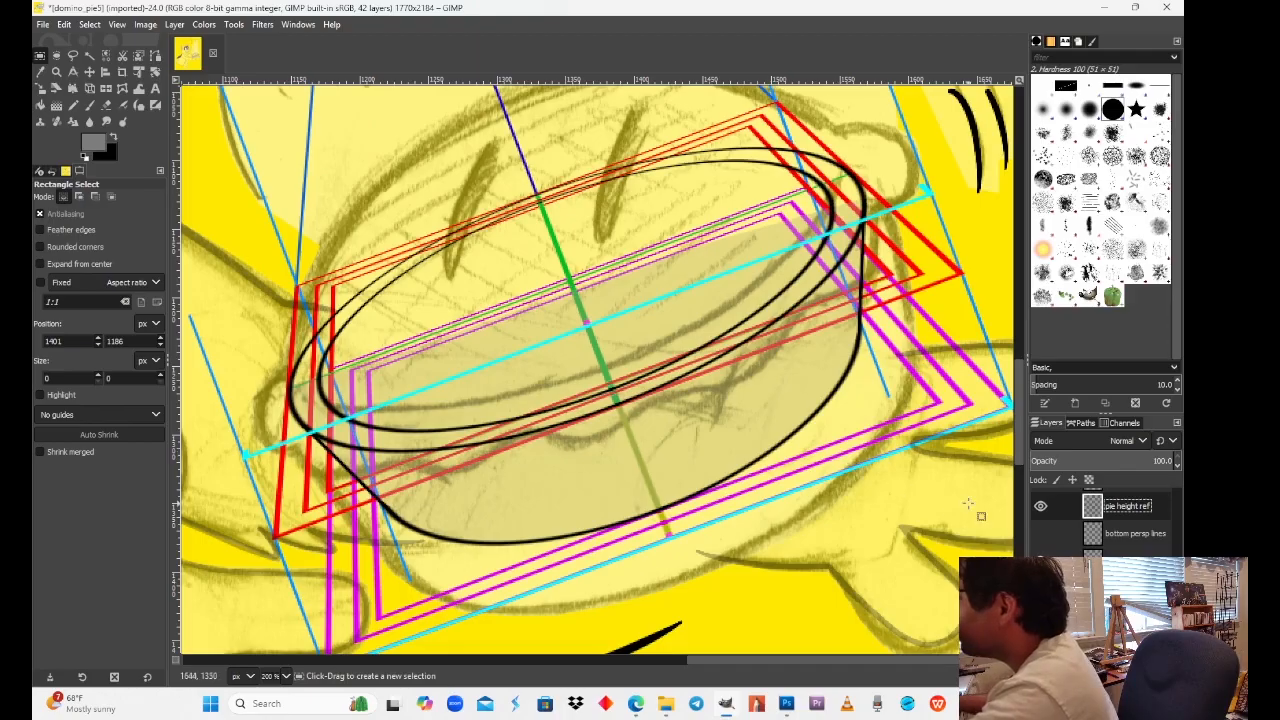
Step: Reset the foreground and background to their defaults, then set the foreground color to the saved blue 1a00d5
click(86, 157)
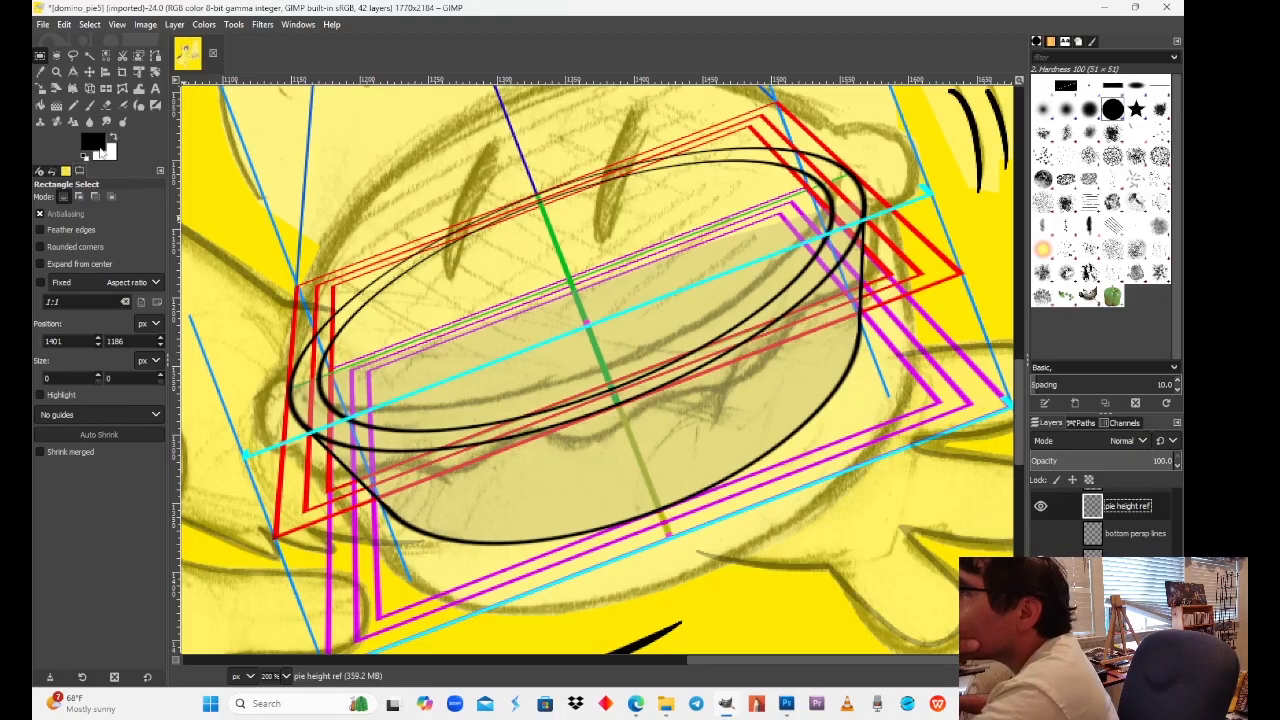
click(93, 145)
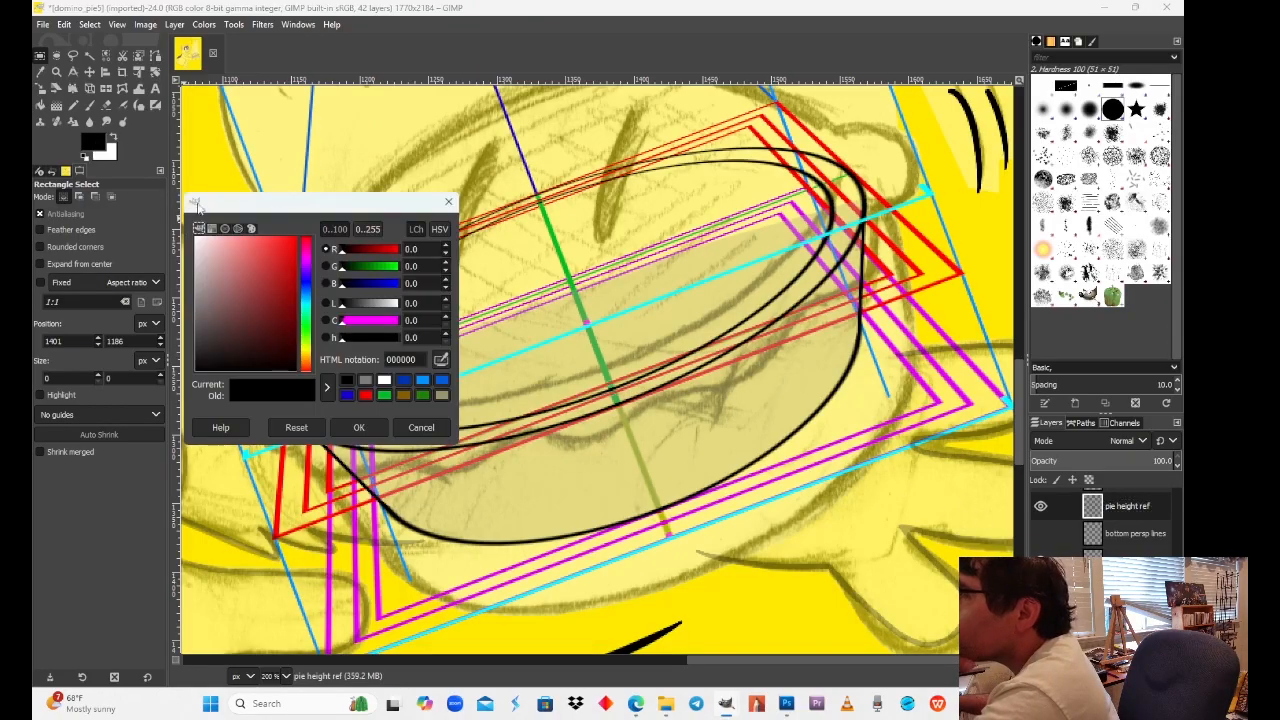
click(346, 396)
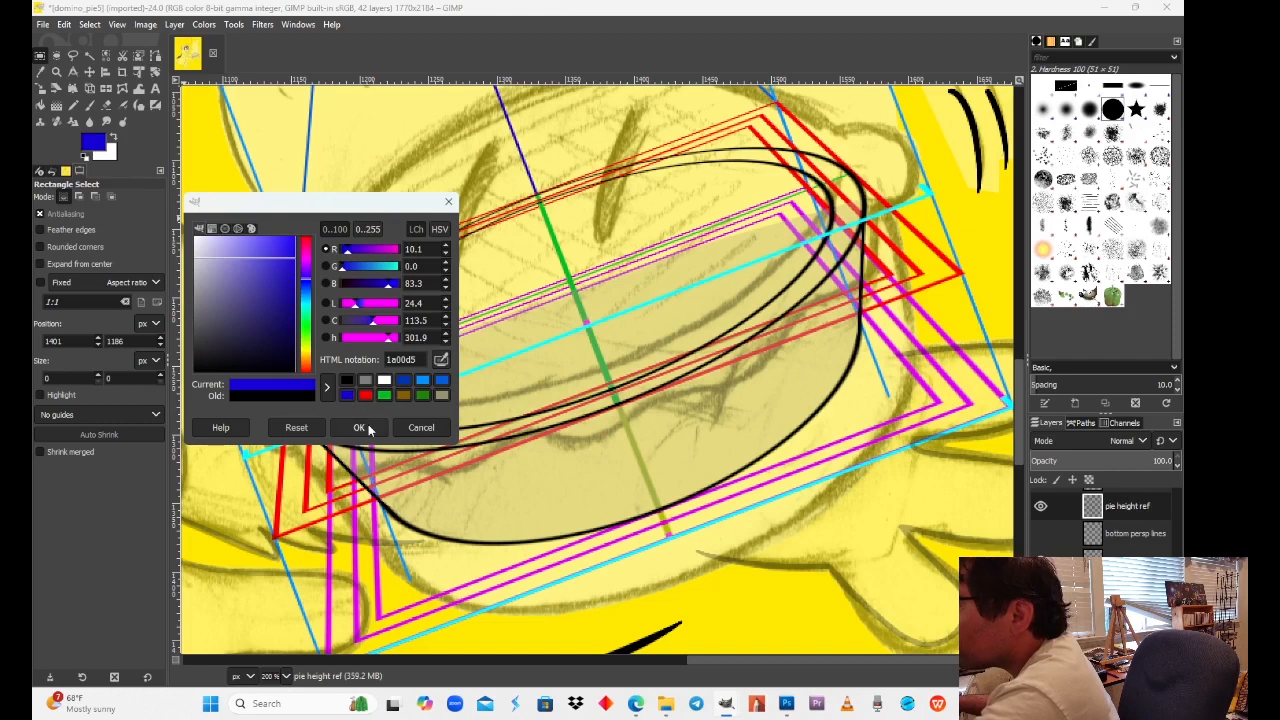
click(368, 424)
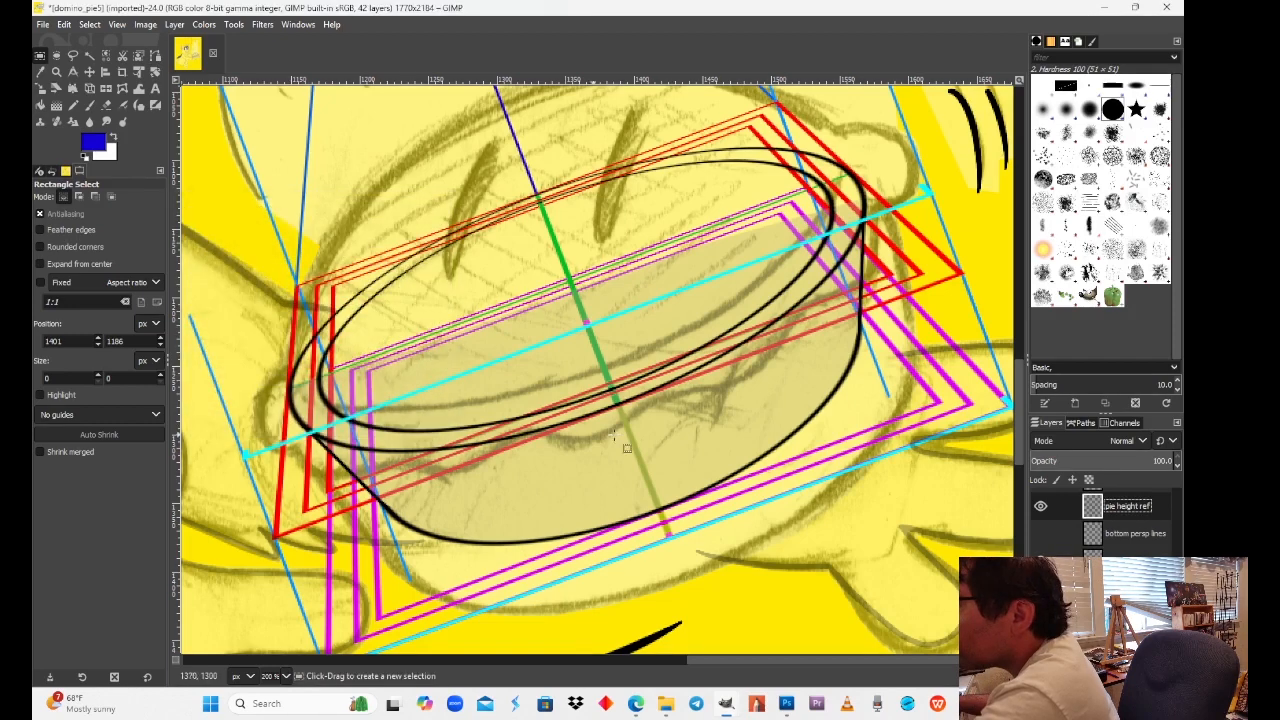
Step: Show the "bottom persp lines" layer and create a new transparent layer named "top persp lines" directly above it
click(1040, 534)
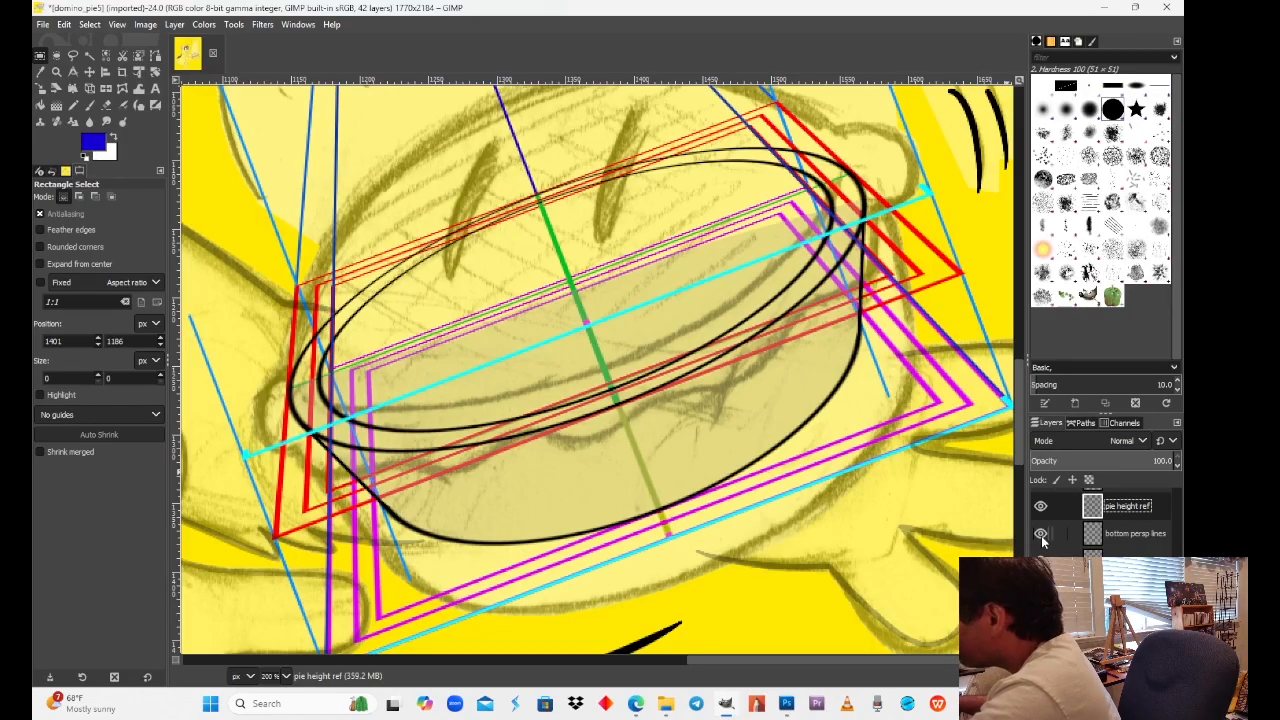
click(1092, 534)
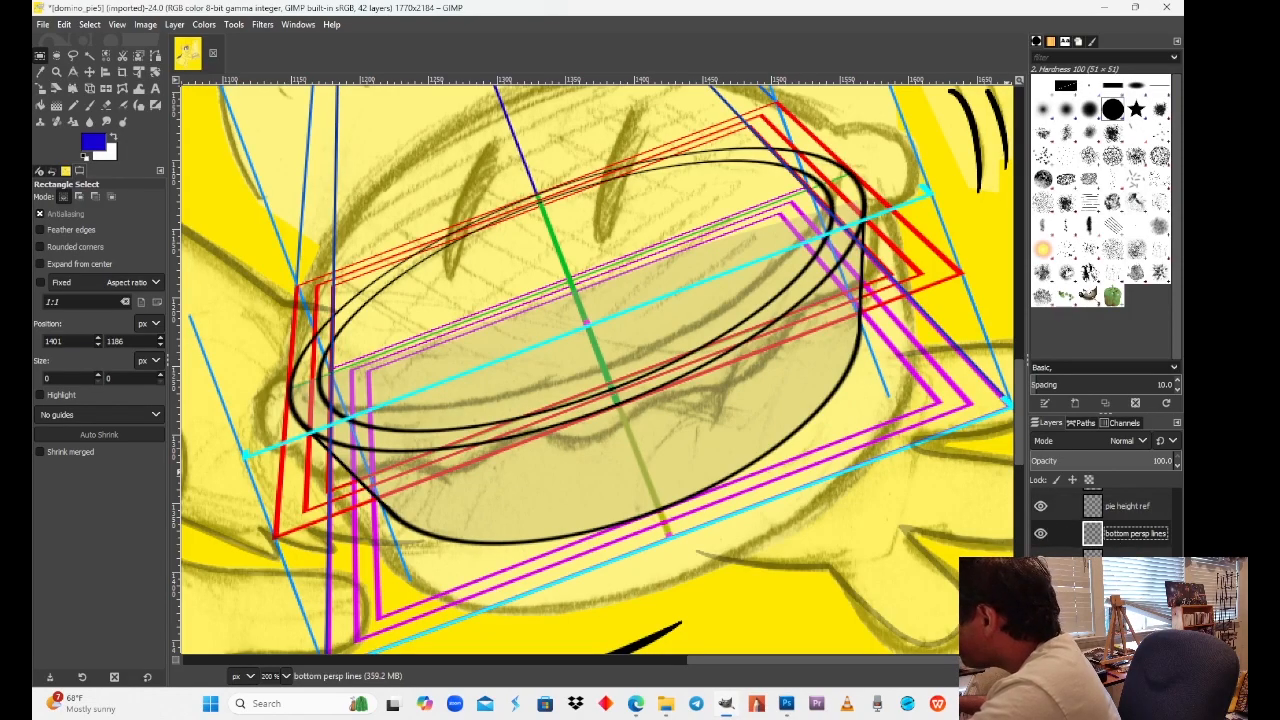
key(shift+ctrl+n)
text(top)
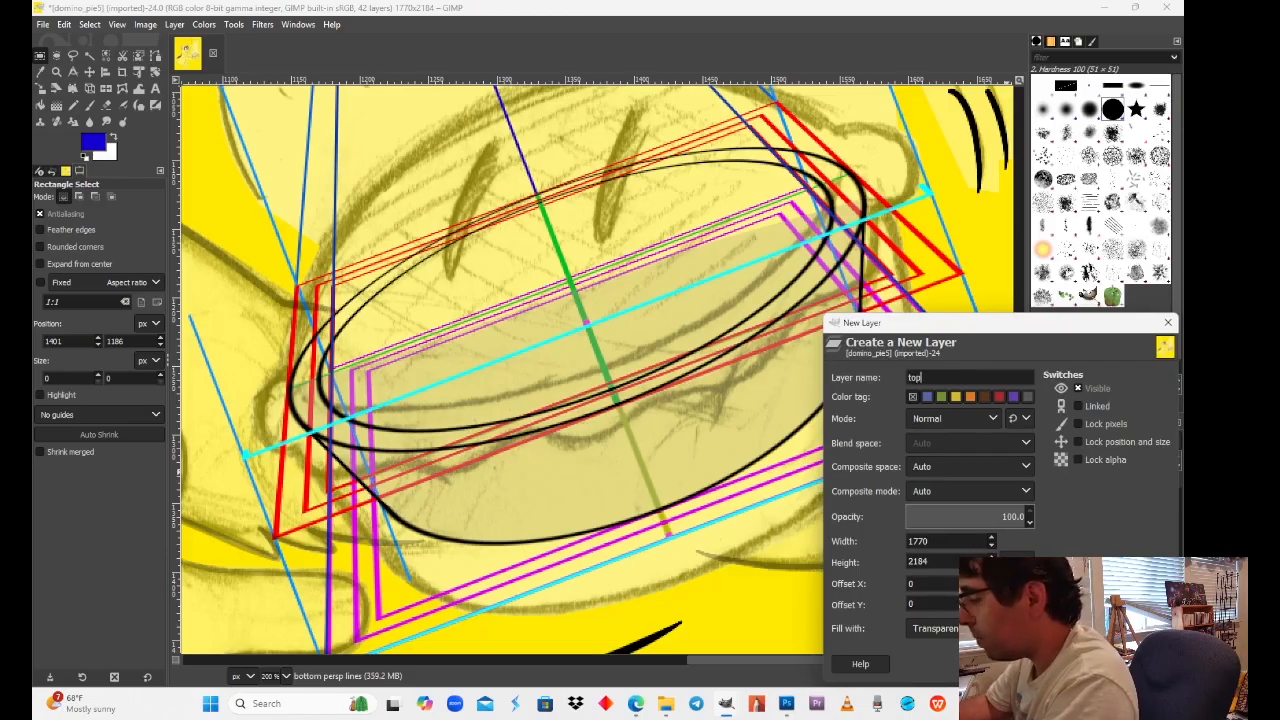
text( persp )
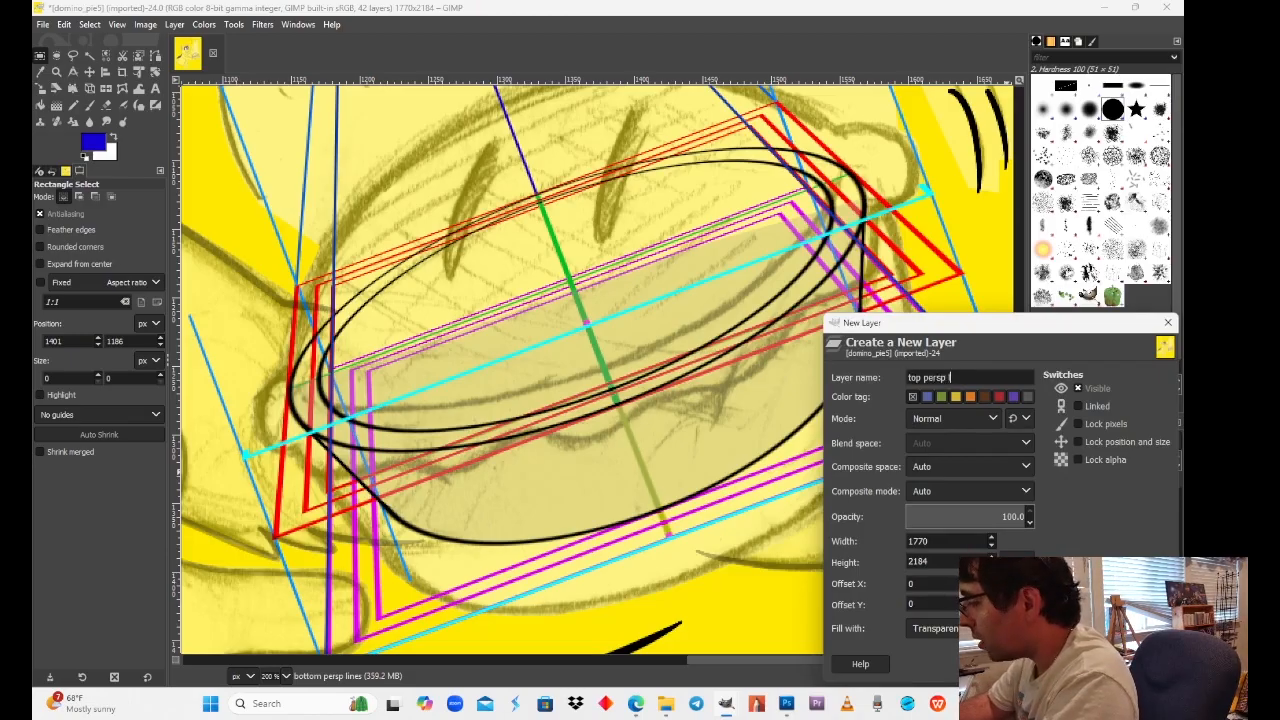
text(lines)
key(Return)
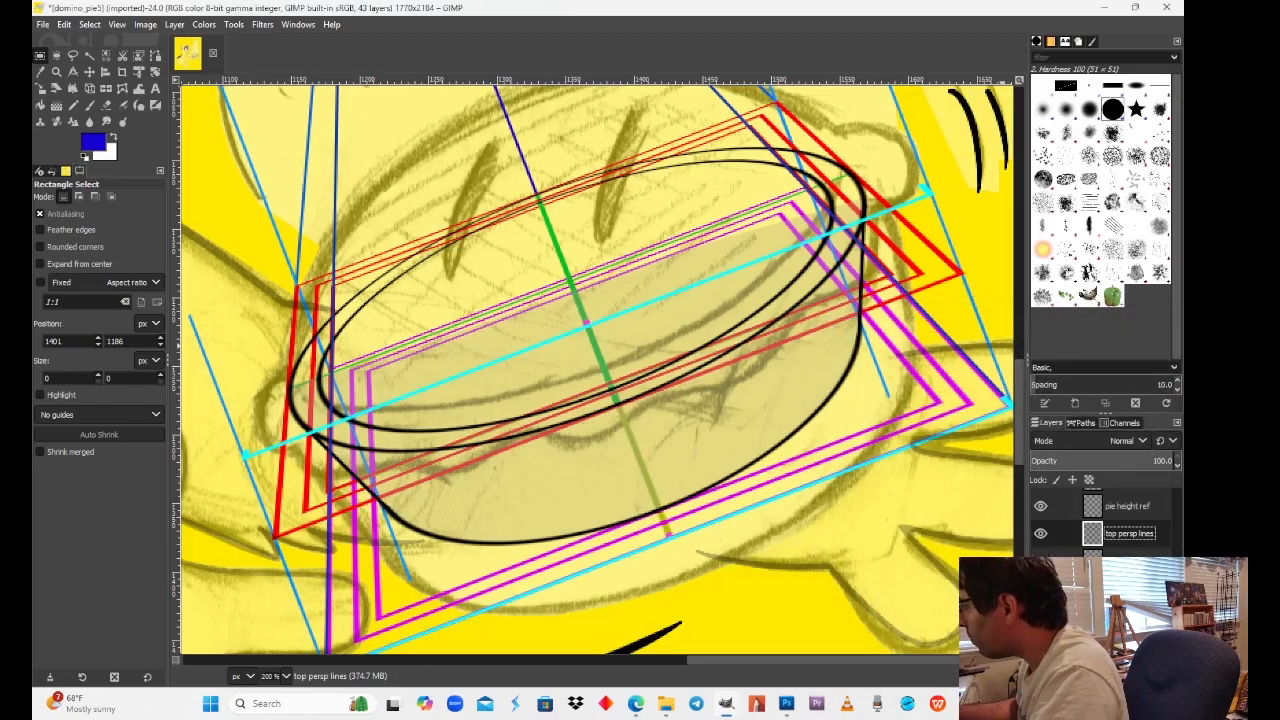
Step: Start a path with an anchor at the vanishing point where the blue perspective lines meet above the pie
click(154, 58)
mouse_move(375, 337)
mouse_down()
mouse_move(496, 370)
mouse_move(482, 227)
mouse_move(486, 338)
mouse_up()
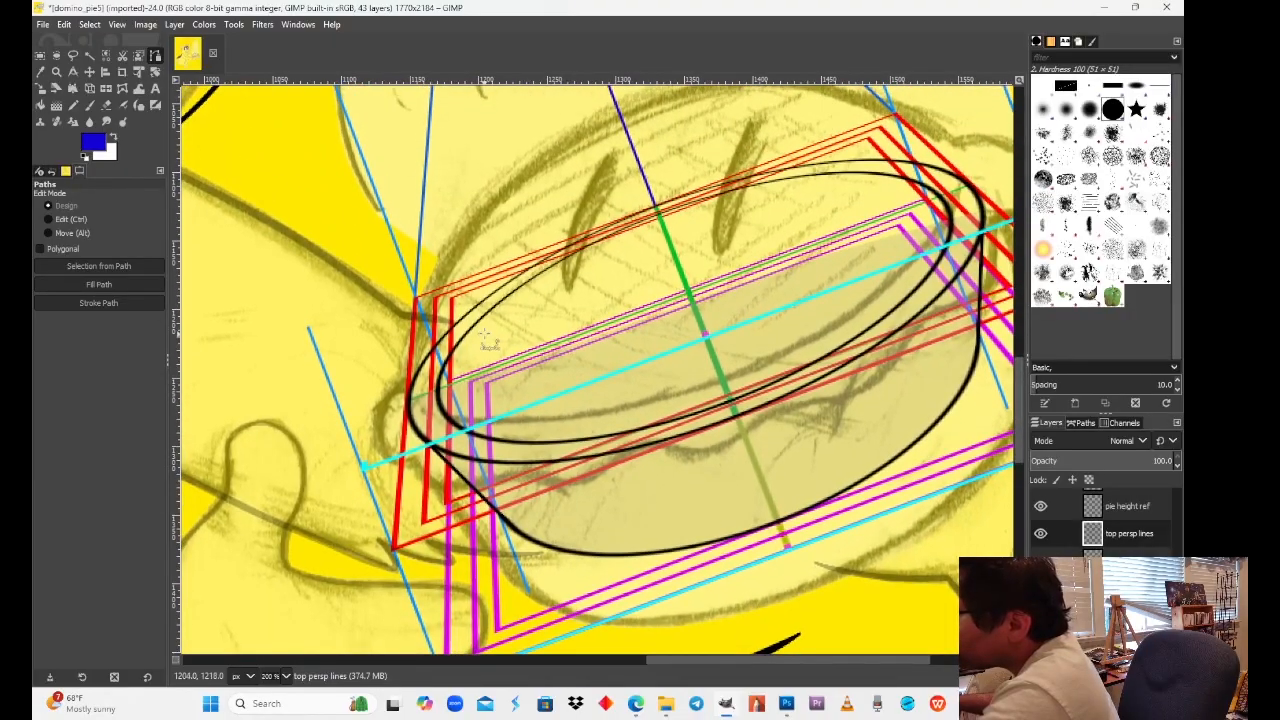
click(285, 677)
click(279, 526)
drag(317, 445, 602, 335)
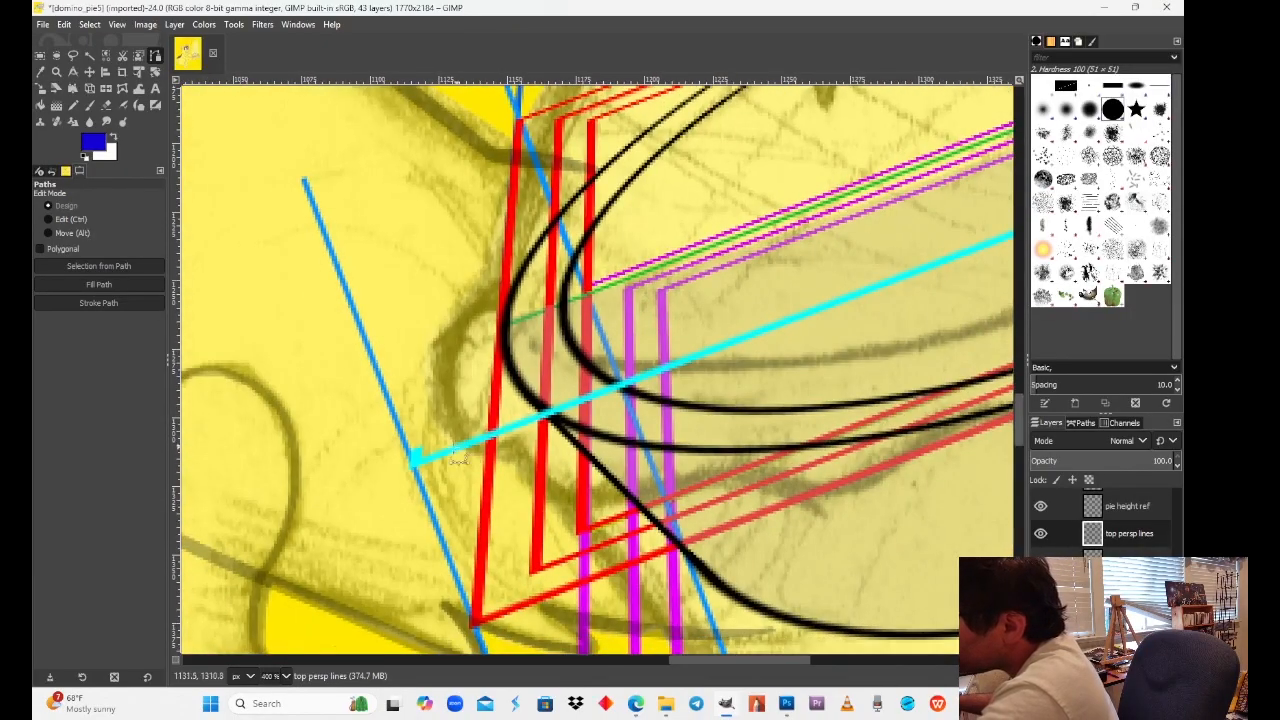
mouse_move(690, 185)
mouse_down()
mouse_move(600, 417)
mouse_move(577, 540)
mouse_up()
drag(588, 180, 566, 528)
drag(613, 220, 603, 528)
drag(632, 154, 662, 505)
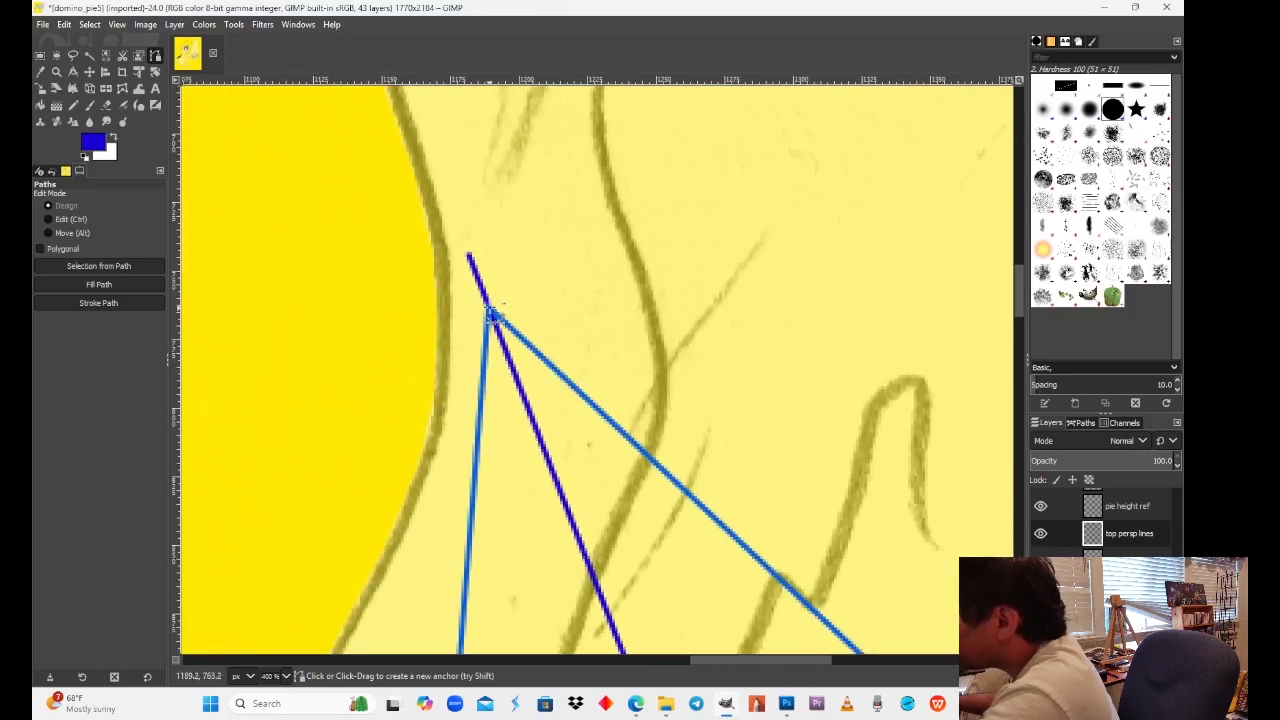
click(489, 311)
Step: Extend the path from the vanishing point to the right tip of the cyan pie height line and restore blue as the foreground color
drag(638, 397, 530, 317)
drag(798, 502, 561, 301)
drag(760, 433, 592, 218)
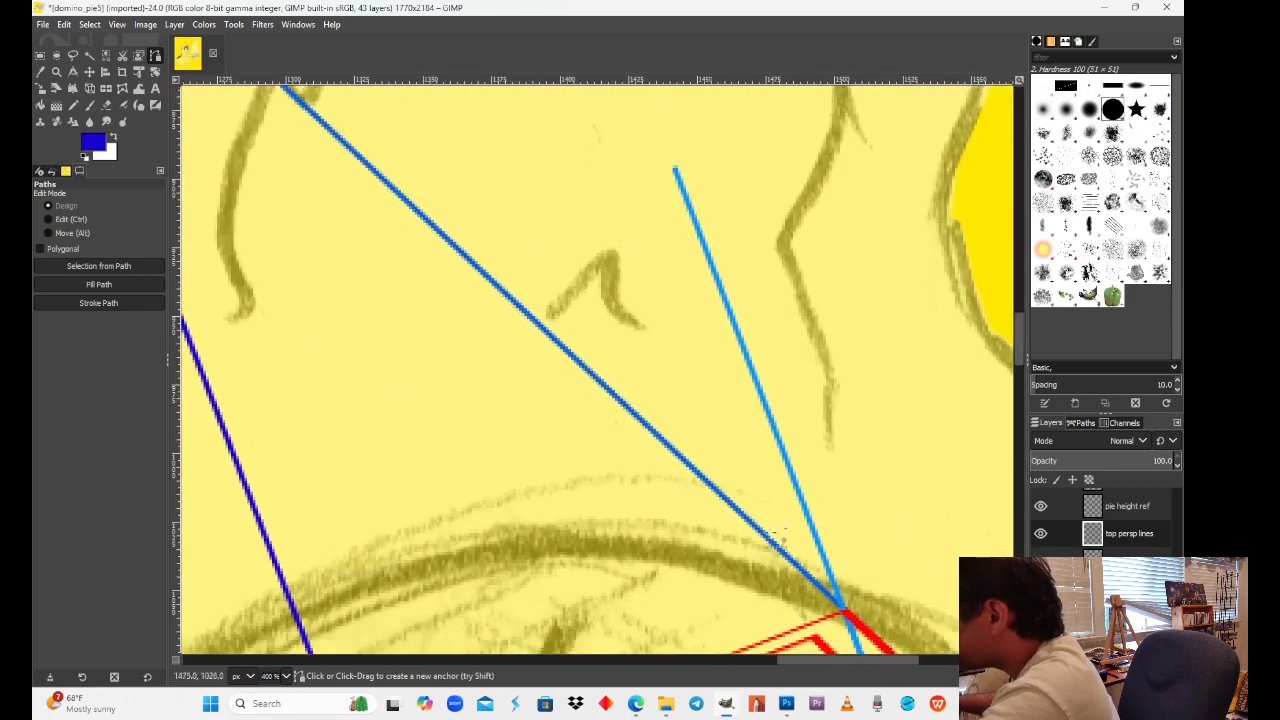
drag(768, 531, 600, 295)
drag(910, 533, 699, 365)
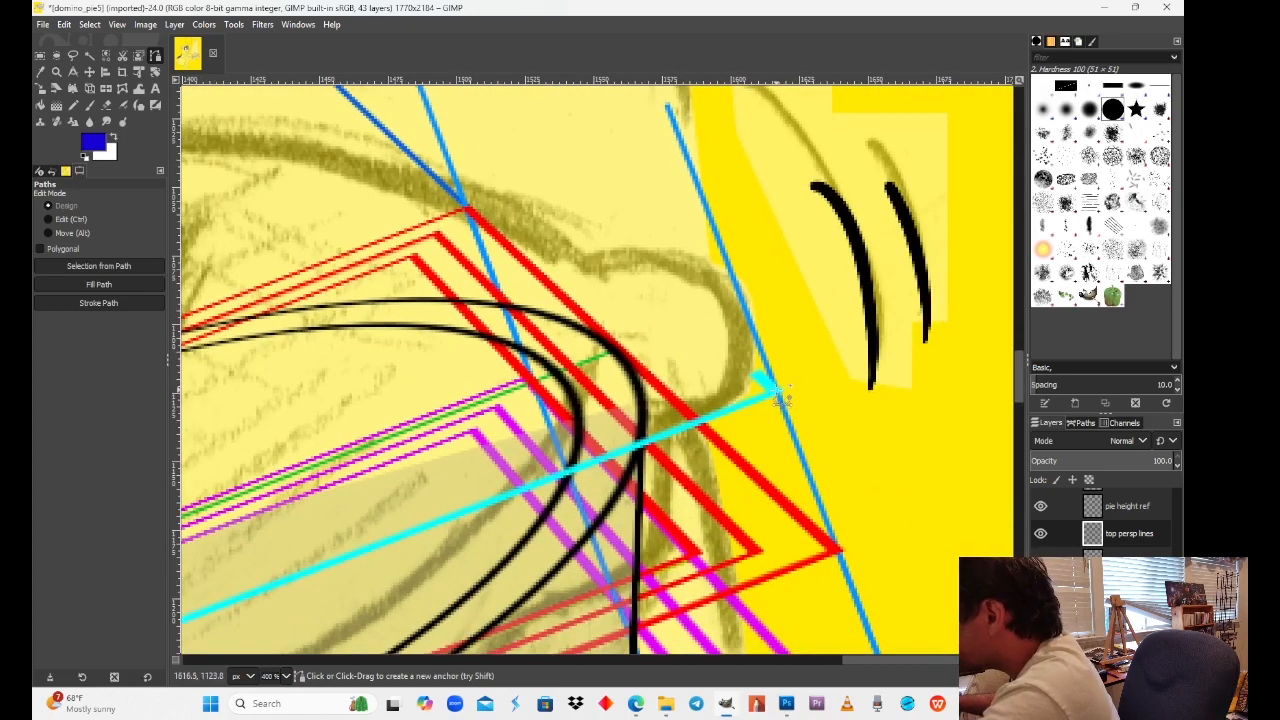
click(778, 390)
drag(803, 348, 1012, 515)
key(x)
key(x)
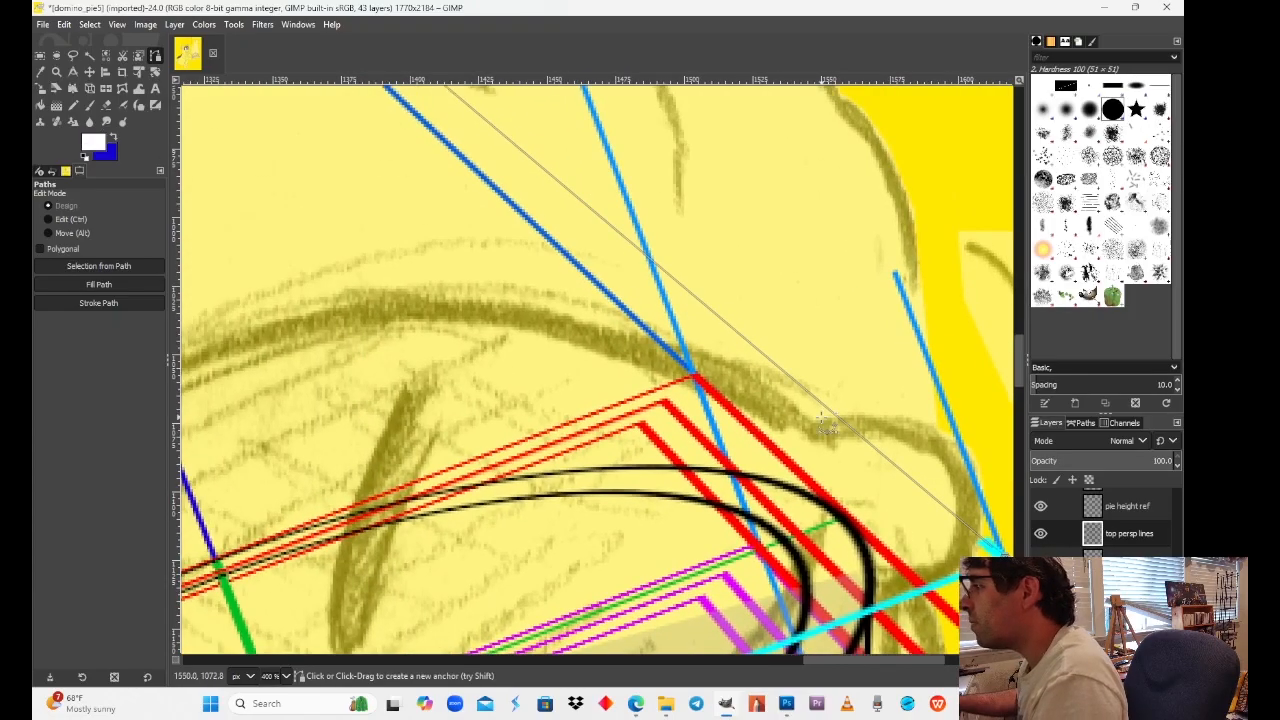
key(ctrl)
key(ctrl+z)
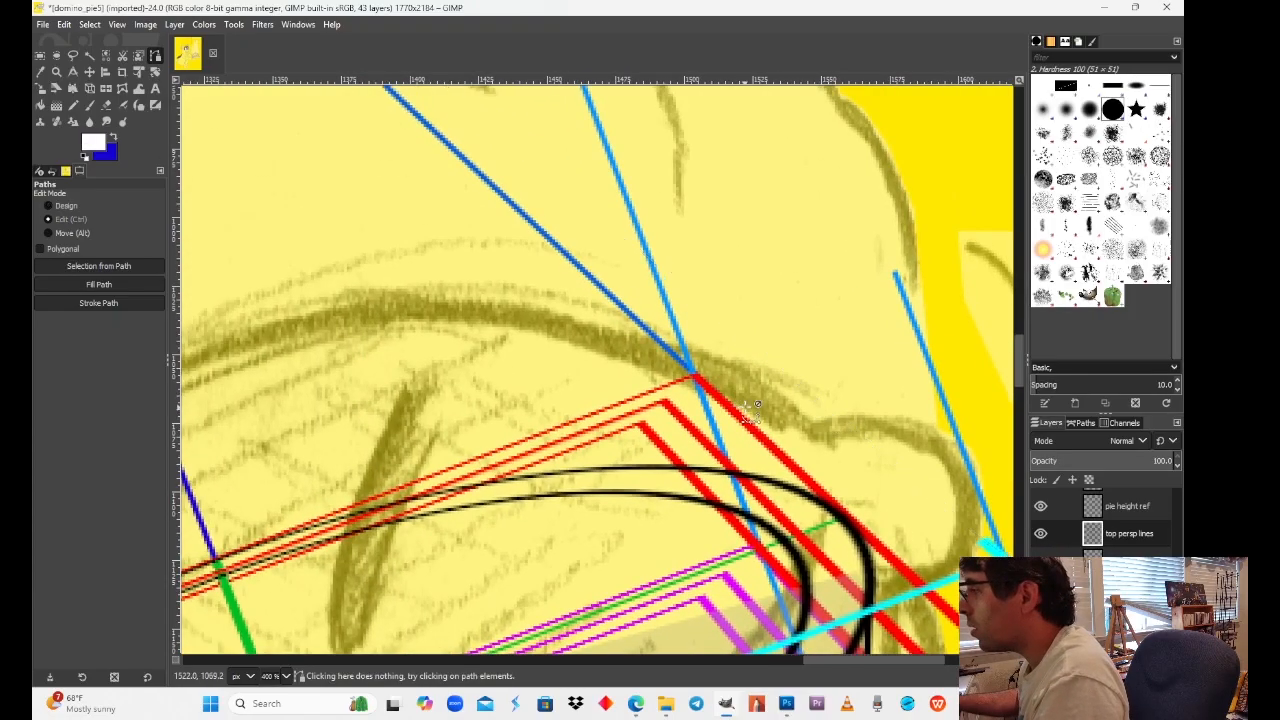
drag(670, 310, 876, 605)
click(704, 354)
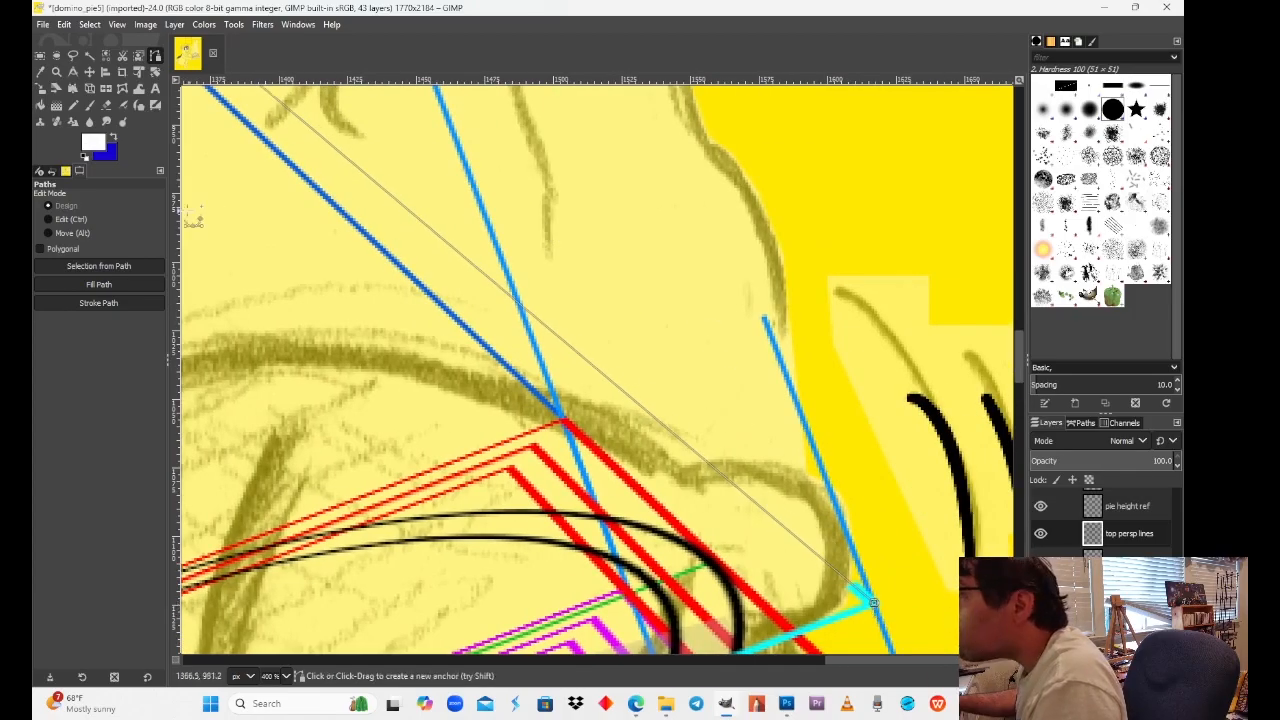
click(113, 137)
Step: Add a straight path segment joining the left tip of the cyan pie height line to the vanishing point
drag(511, 331, 482, 206)
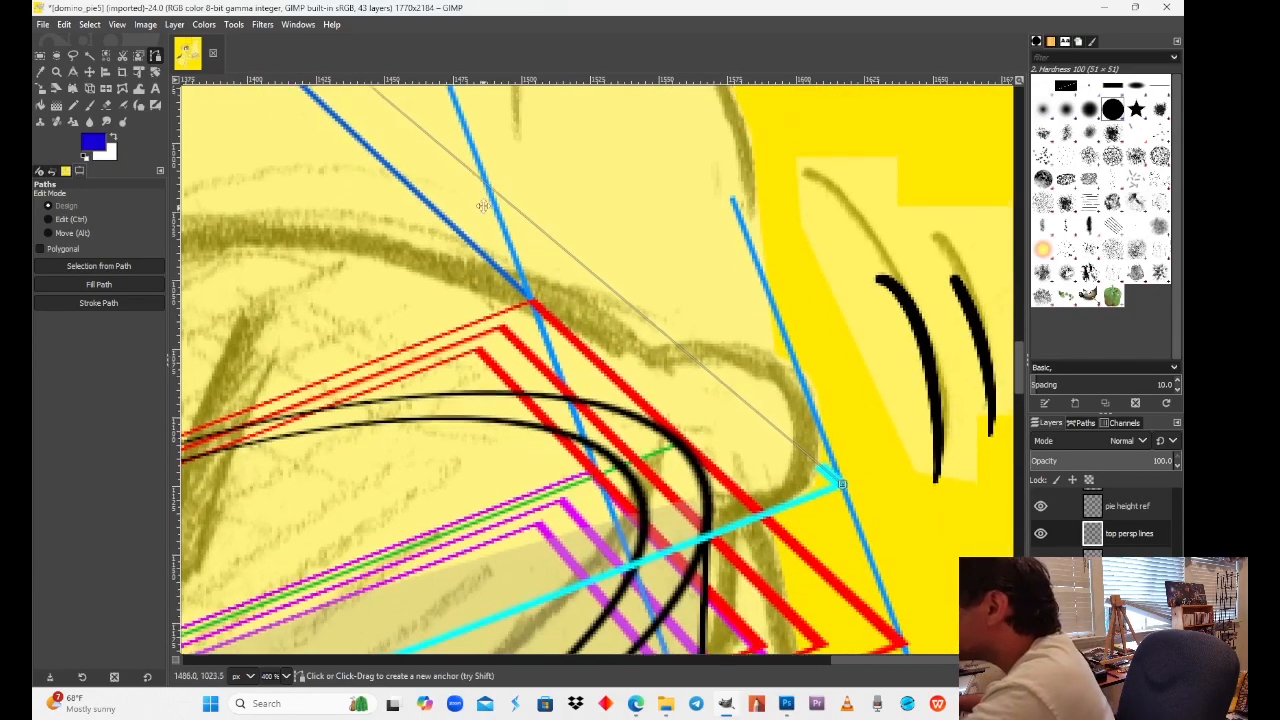
drag(909, 424, 875, 402)
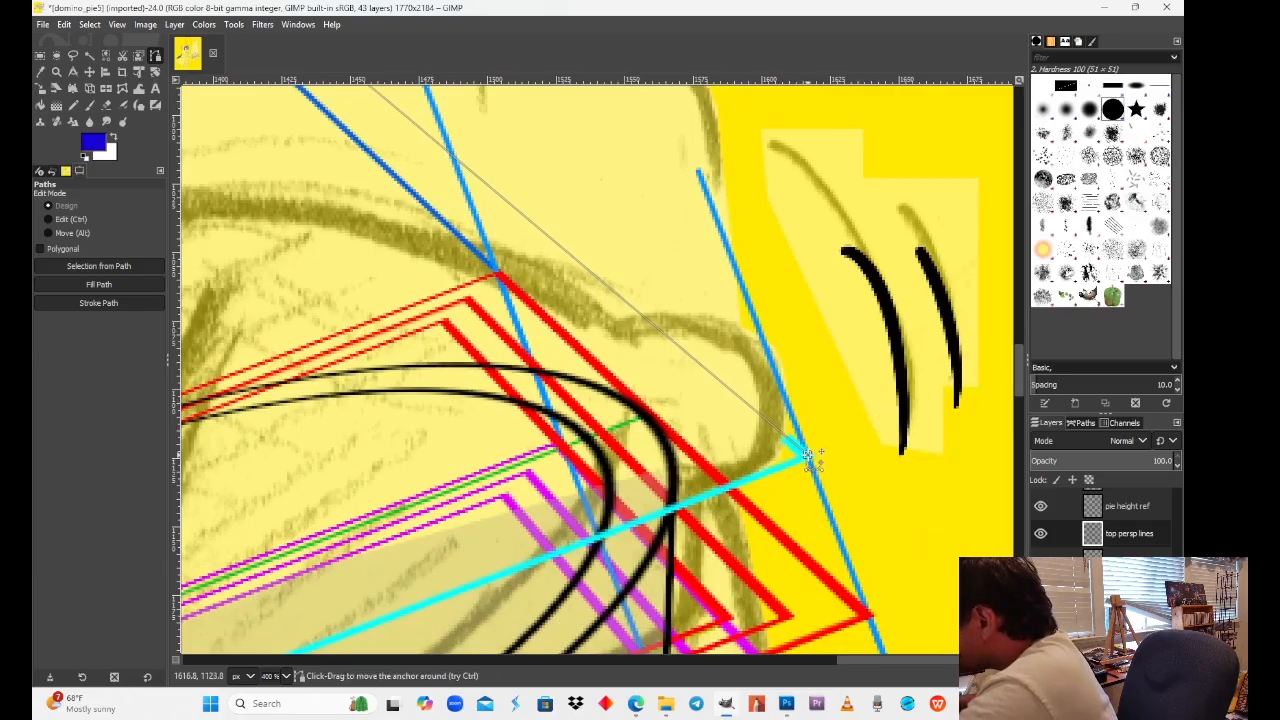
drag(420, 458, 949, 87)
drag(434, 357, 751, 265)
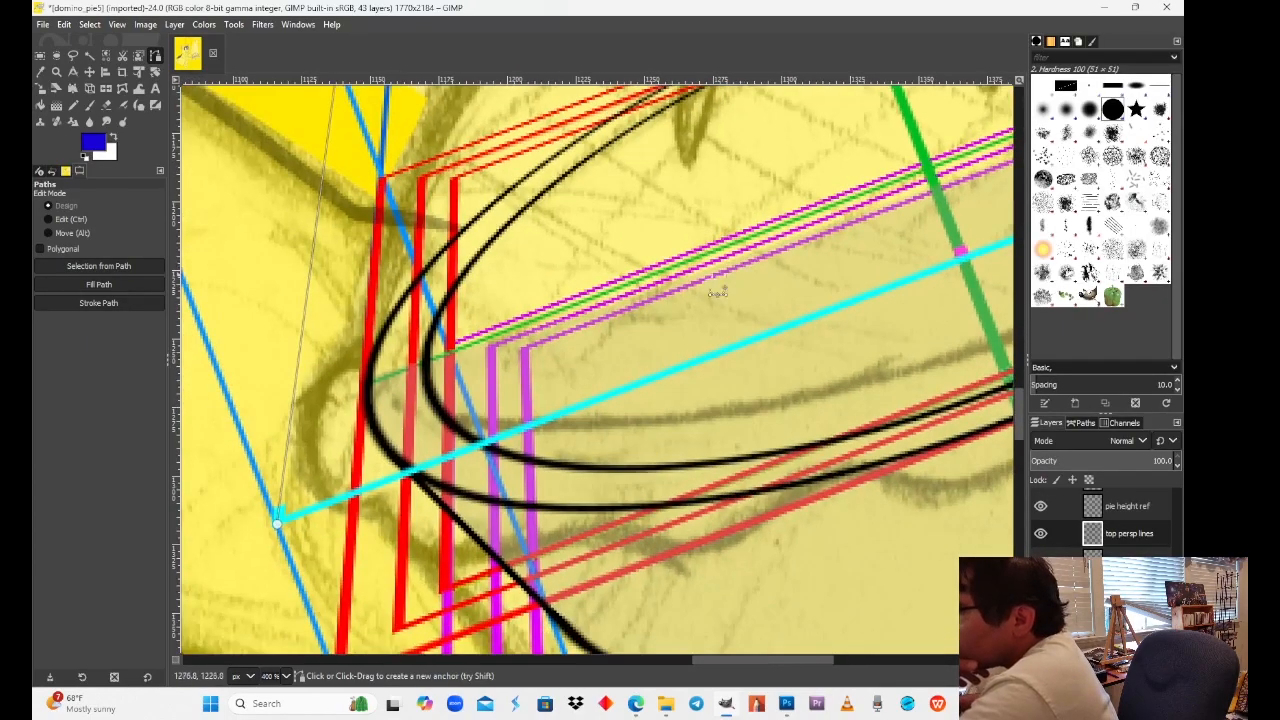
drag(667, 310, 668, 315)
scroll(667, 314, up, 10)
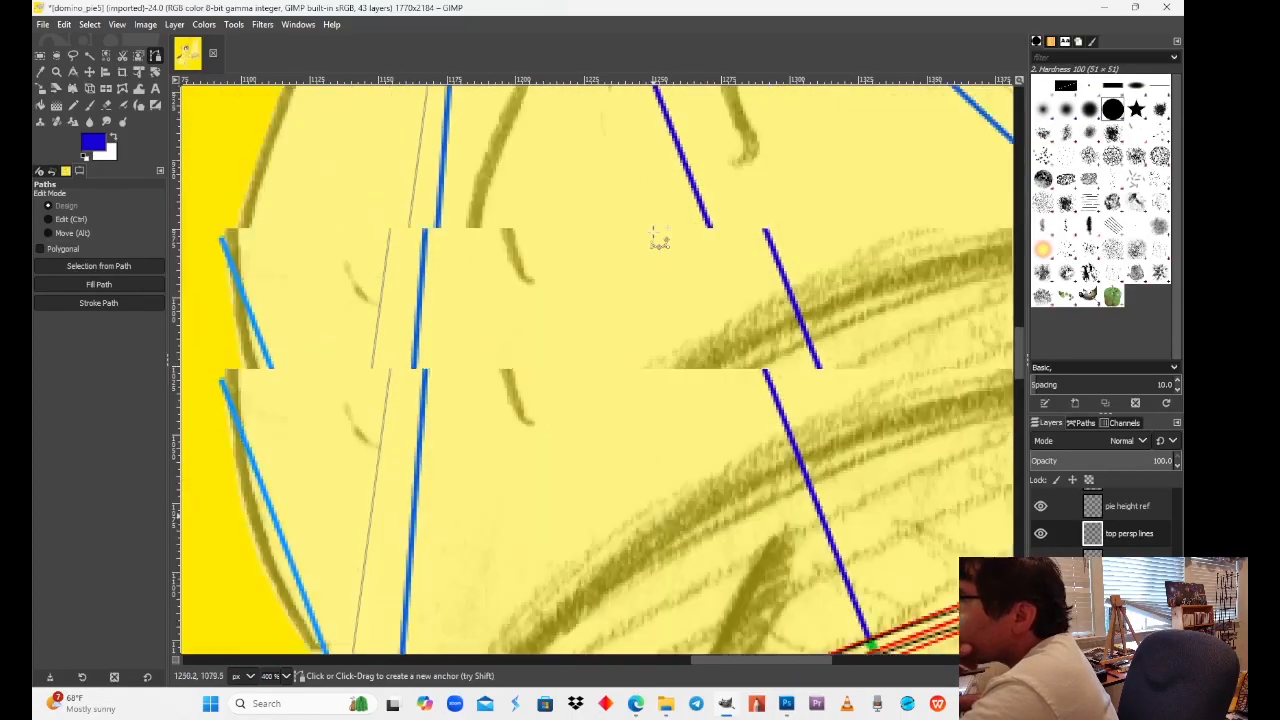
scroll(662, 242, up, 5)
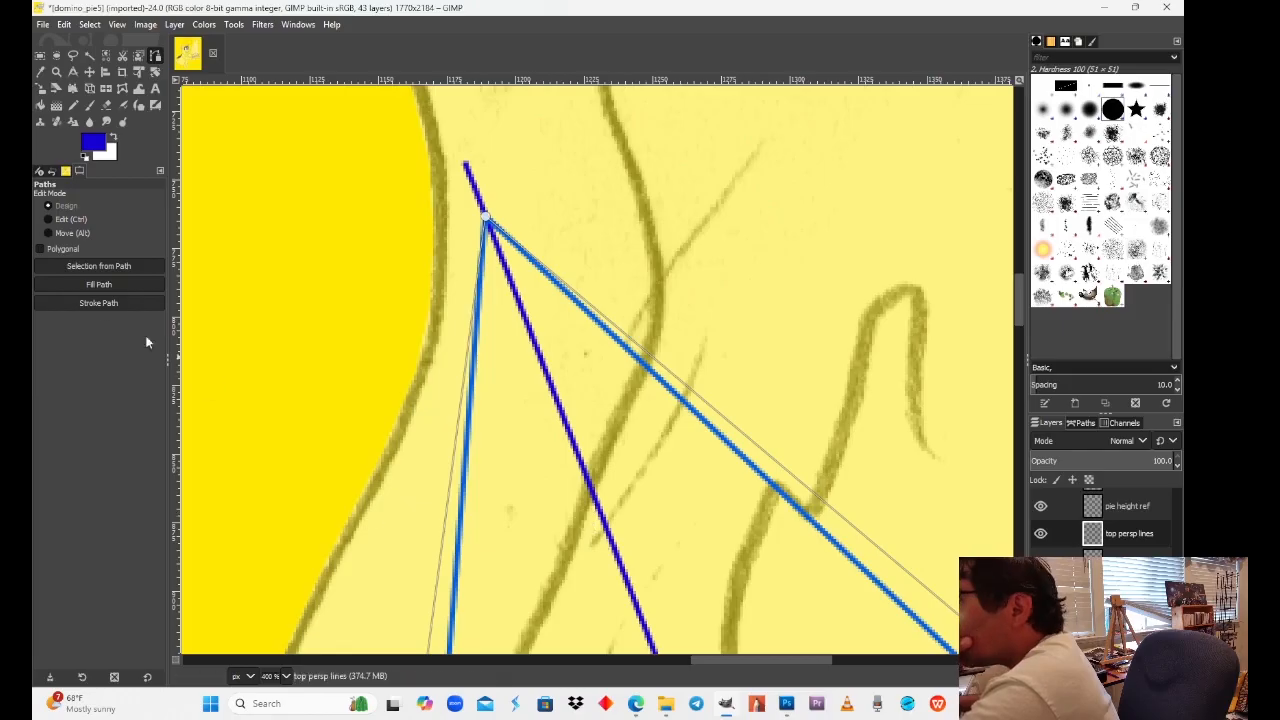
Step: Stroke the path as a solid blue 2 px line on the "top persp lines" layer and leave the Paths tool
click(96, 302)
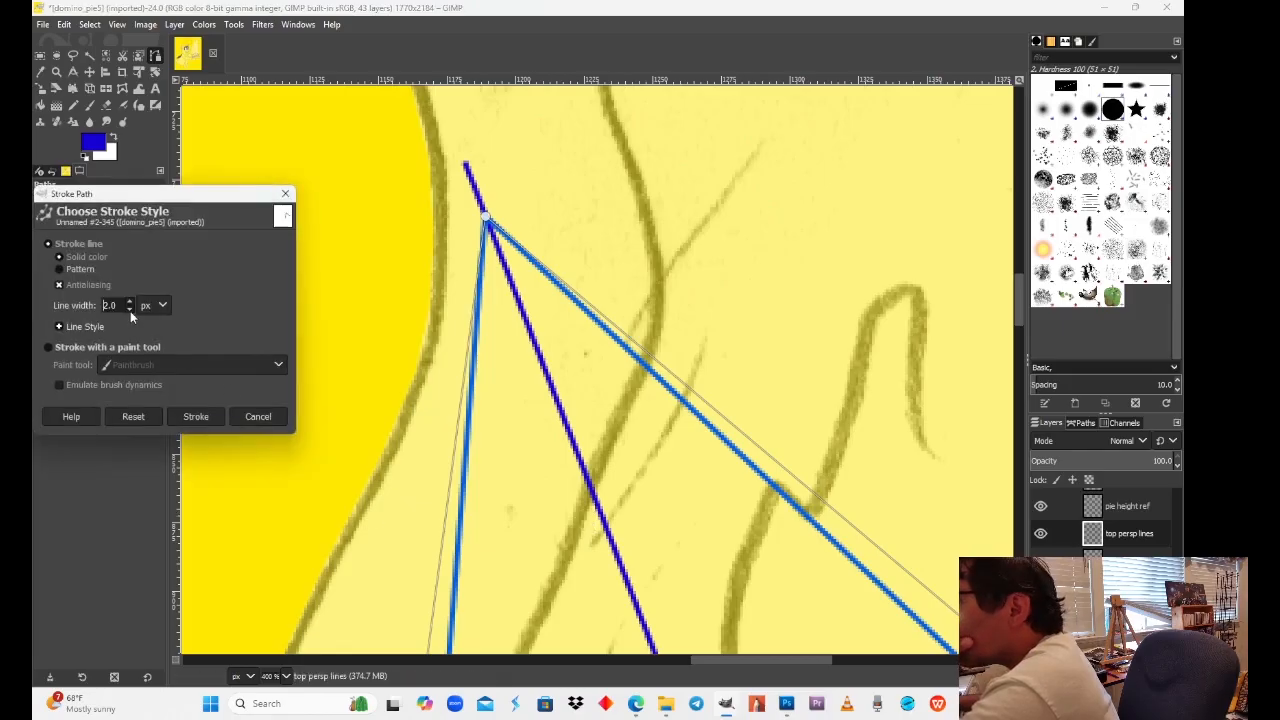
click(211, 416)
scroll(472, 477, down, 15)
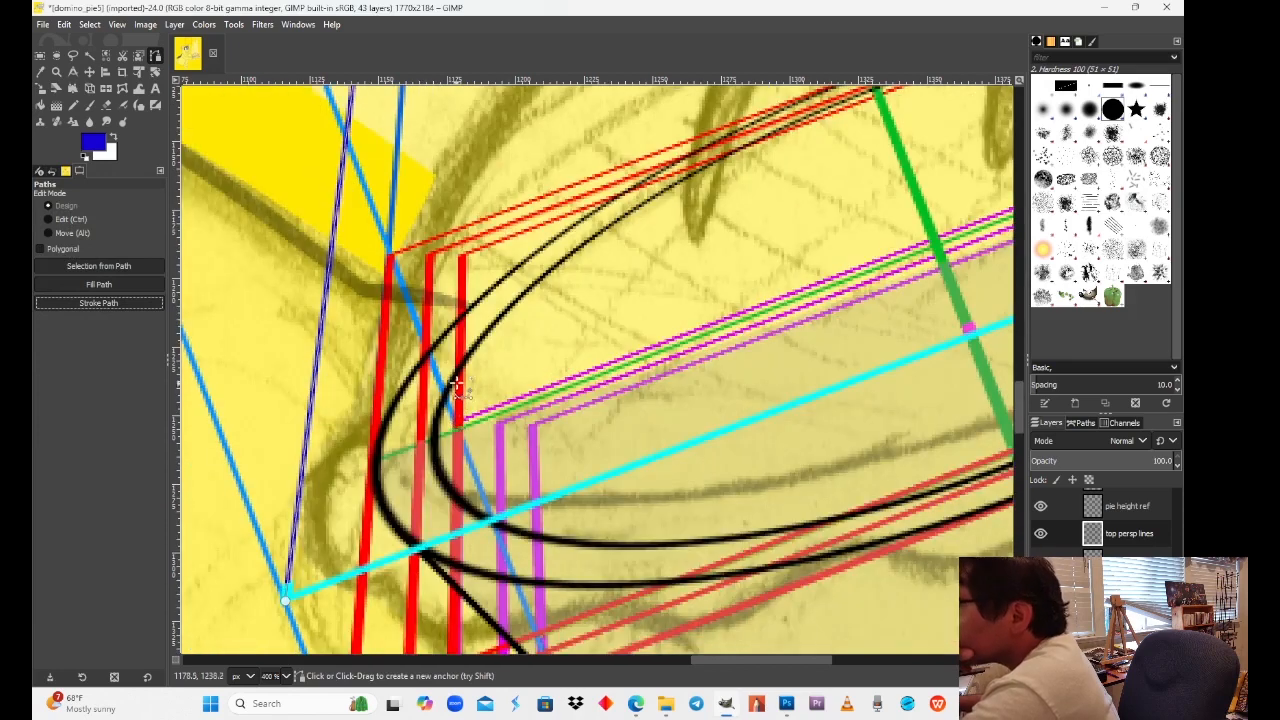
scroll(462, 382, up, 3)
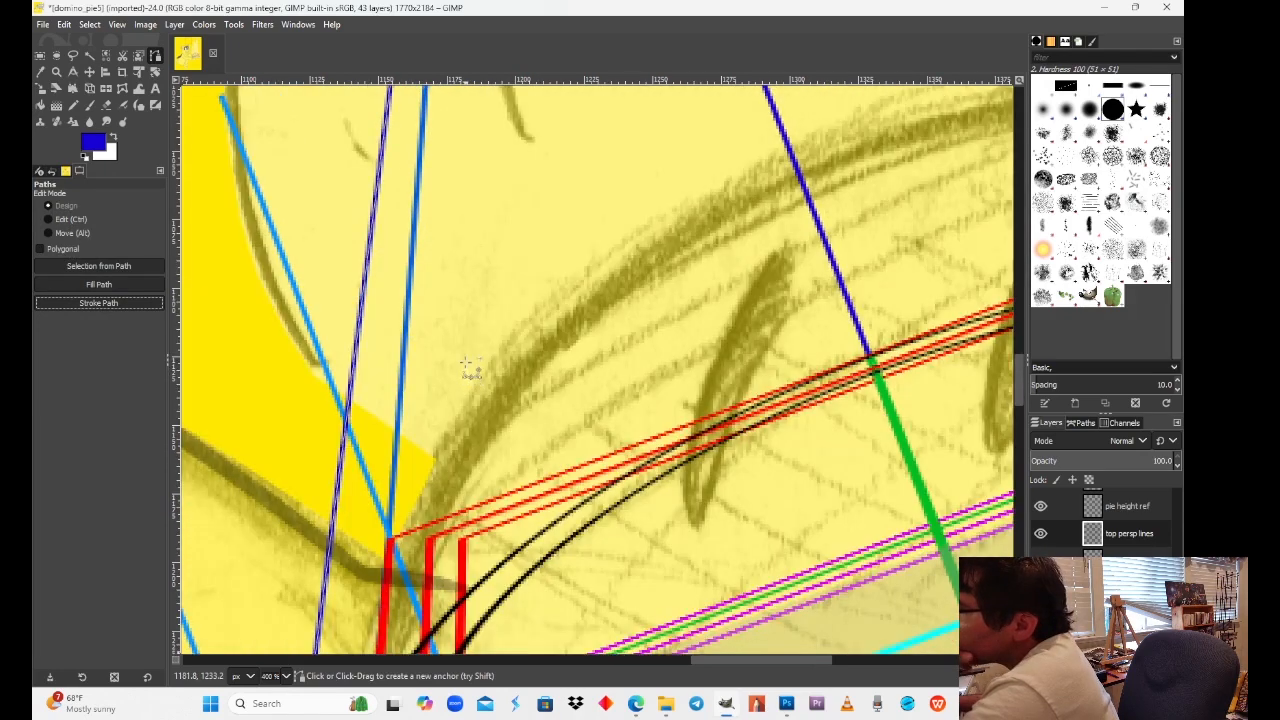
click(41, 57)
scroll(545, 442, down, 3)
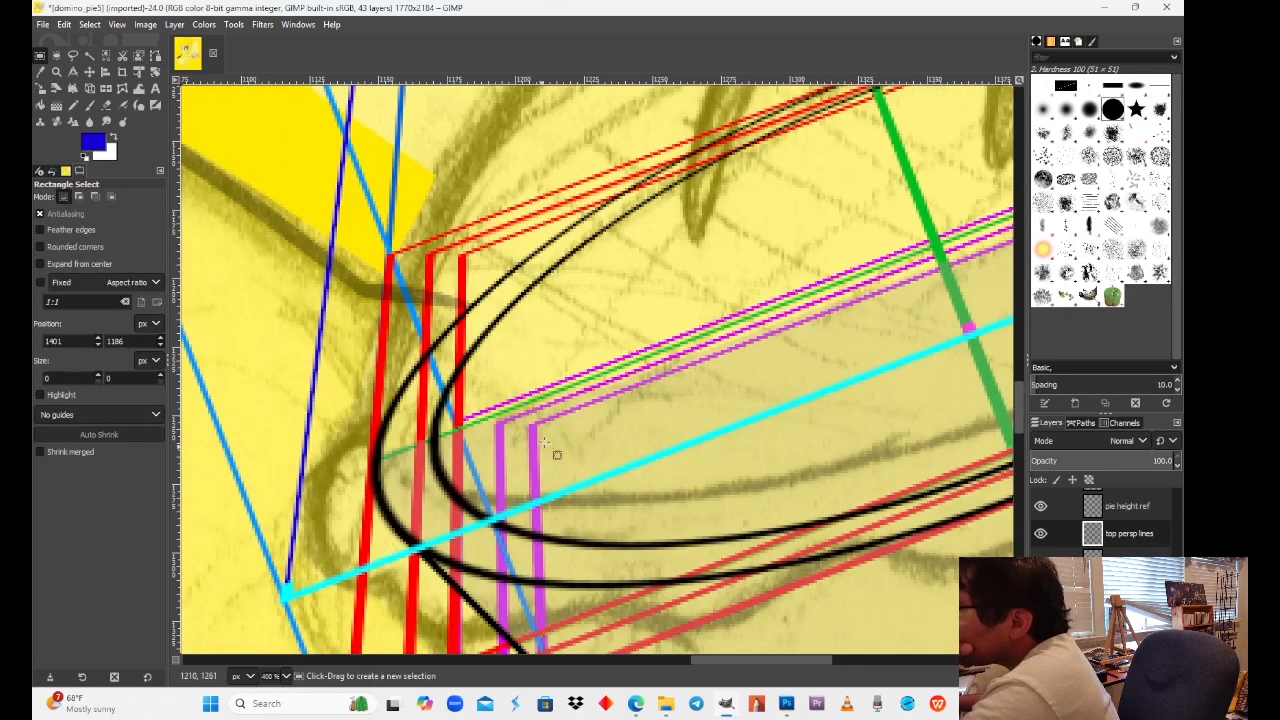
Step: On the "pie height ref" layer, make a polygonal free selection around the whole cyan height line between the blue guides
scroll(1137, 530, down, 3)
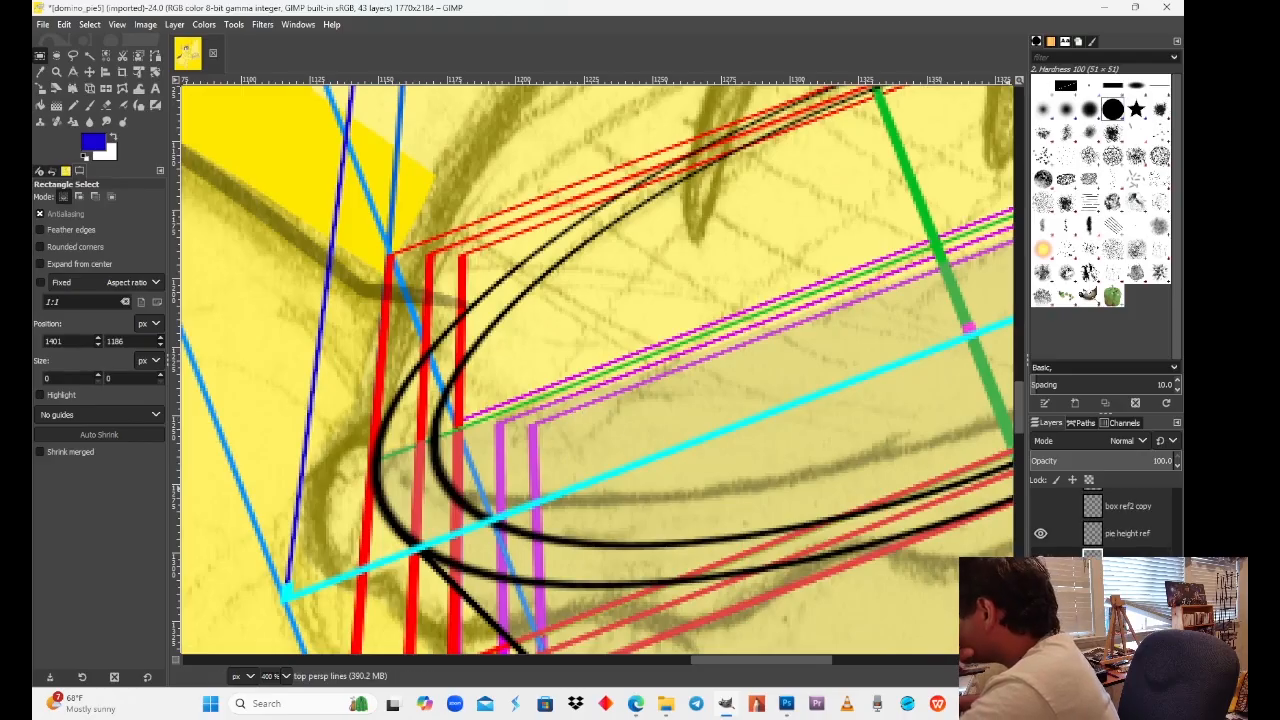
click(1126, 562)
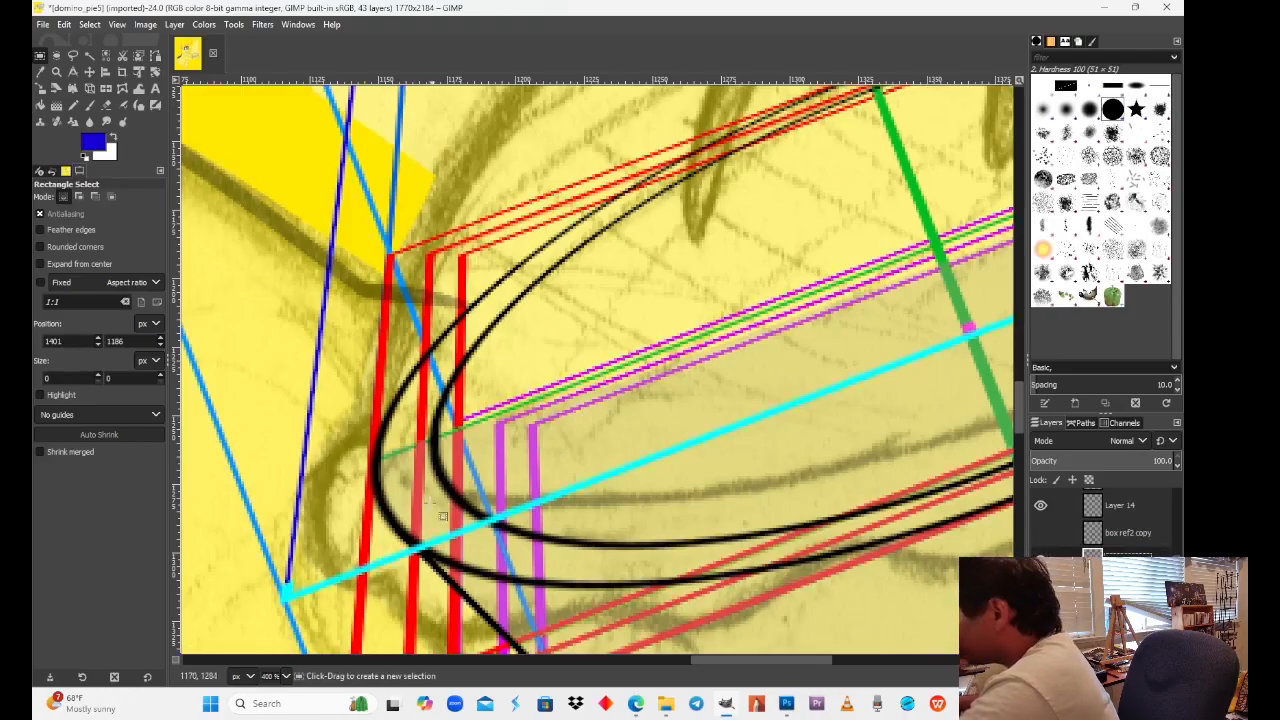
click(89, 55)
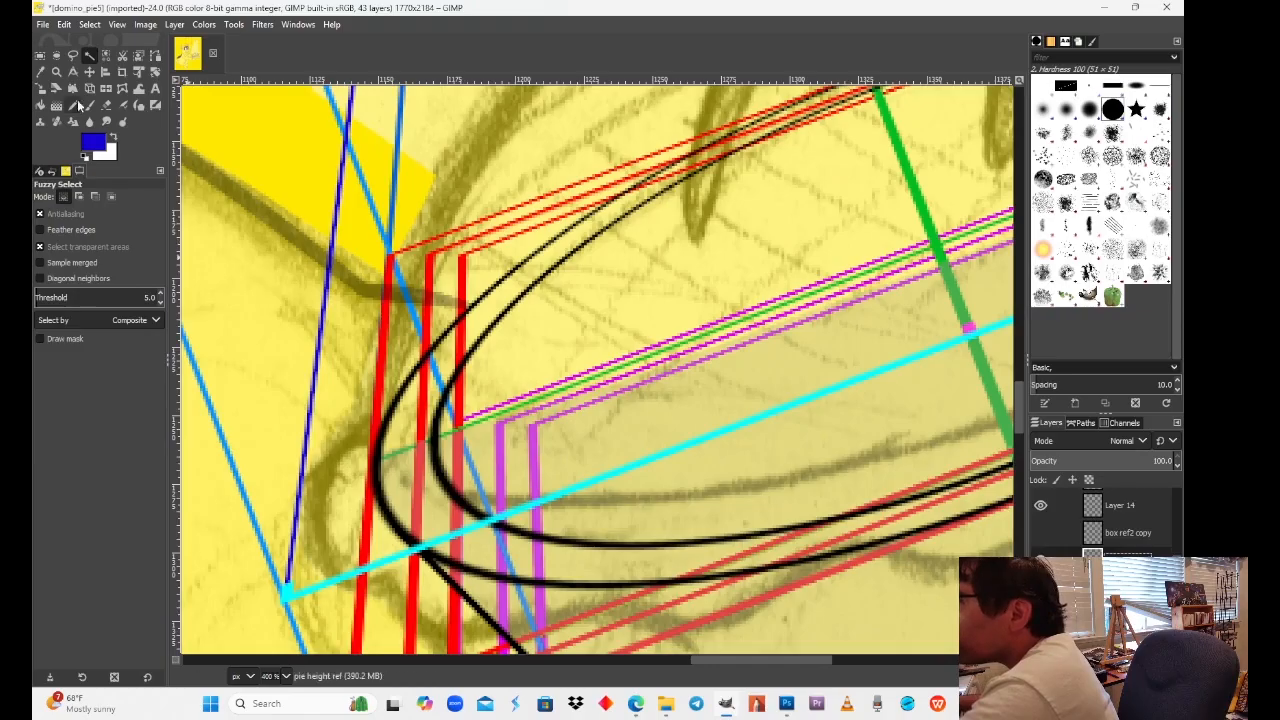
click(72, 55)
click(309, 521)
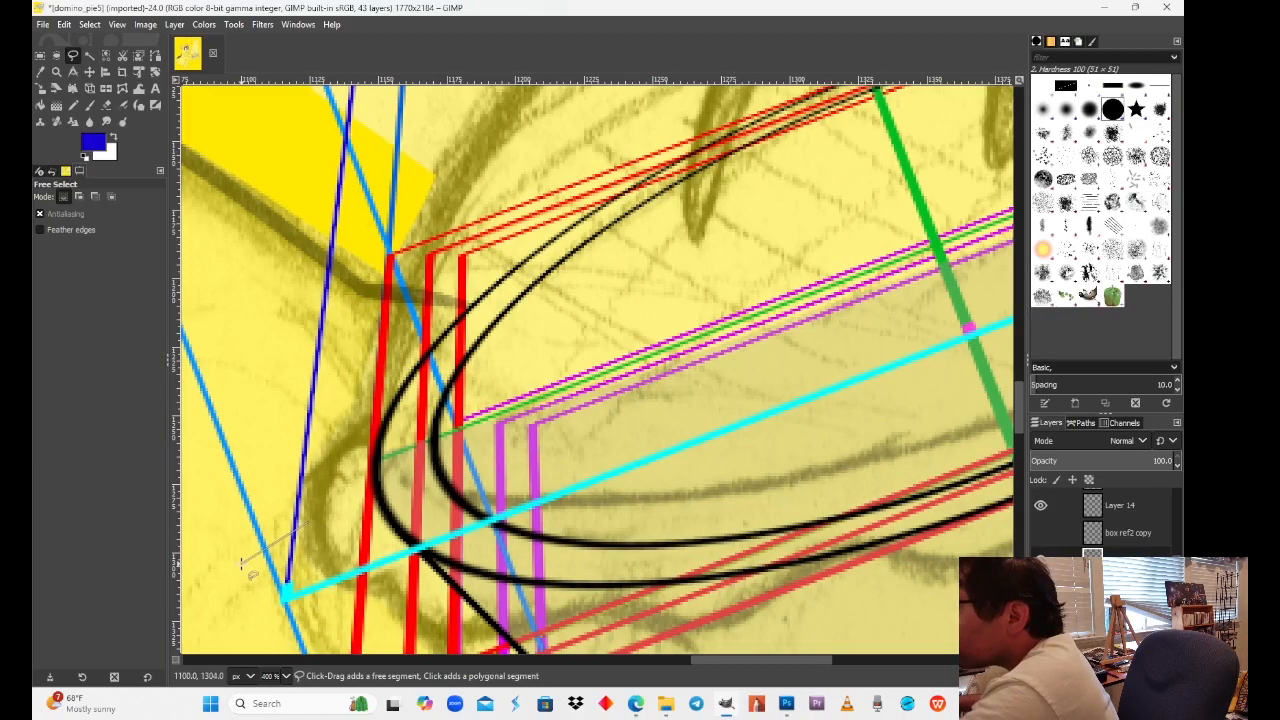
click(263, 636)
drag(707, 434, 440, 515)
drag(788, 440, 430, 530)
drag(696, 447, 417, 509)
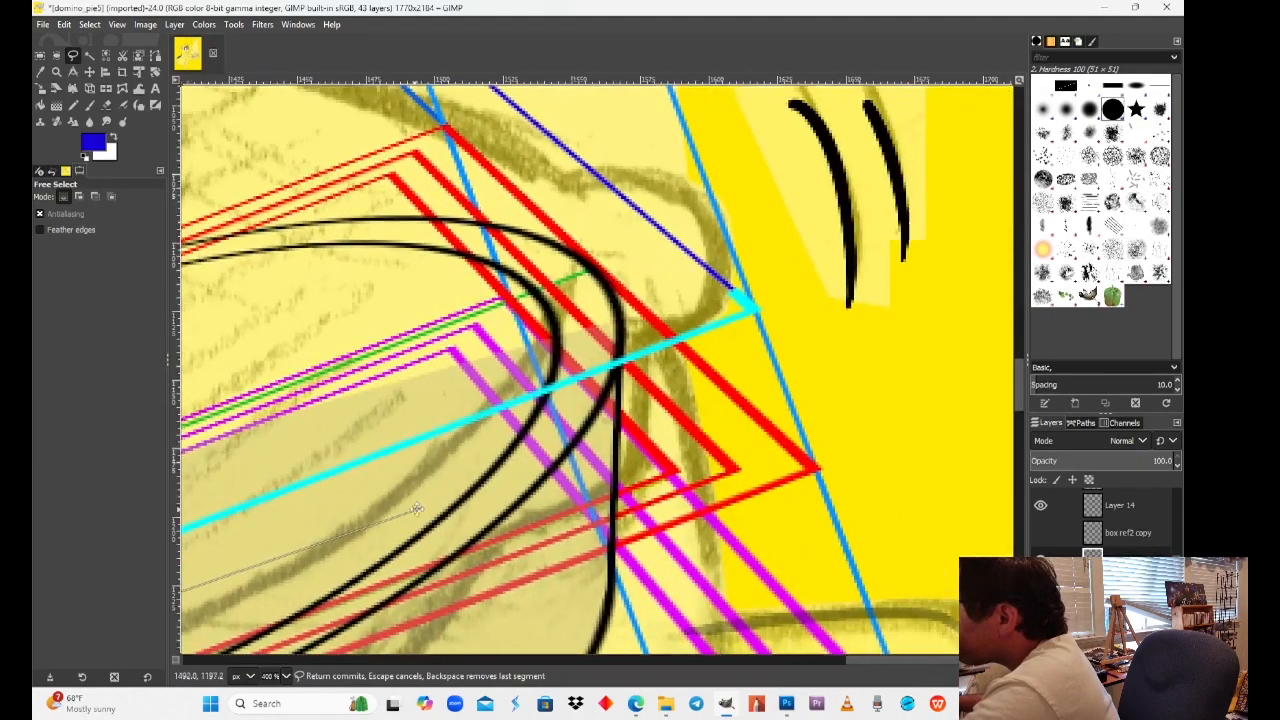
click(761, 245)
mouse_move(480, 335)
mouse_down()
mouse_move(871, 176)
mouse_move(713, 228)
mouse_up()
drag(260, 385, 562, 263)
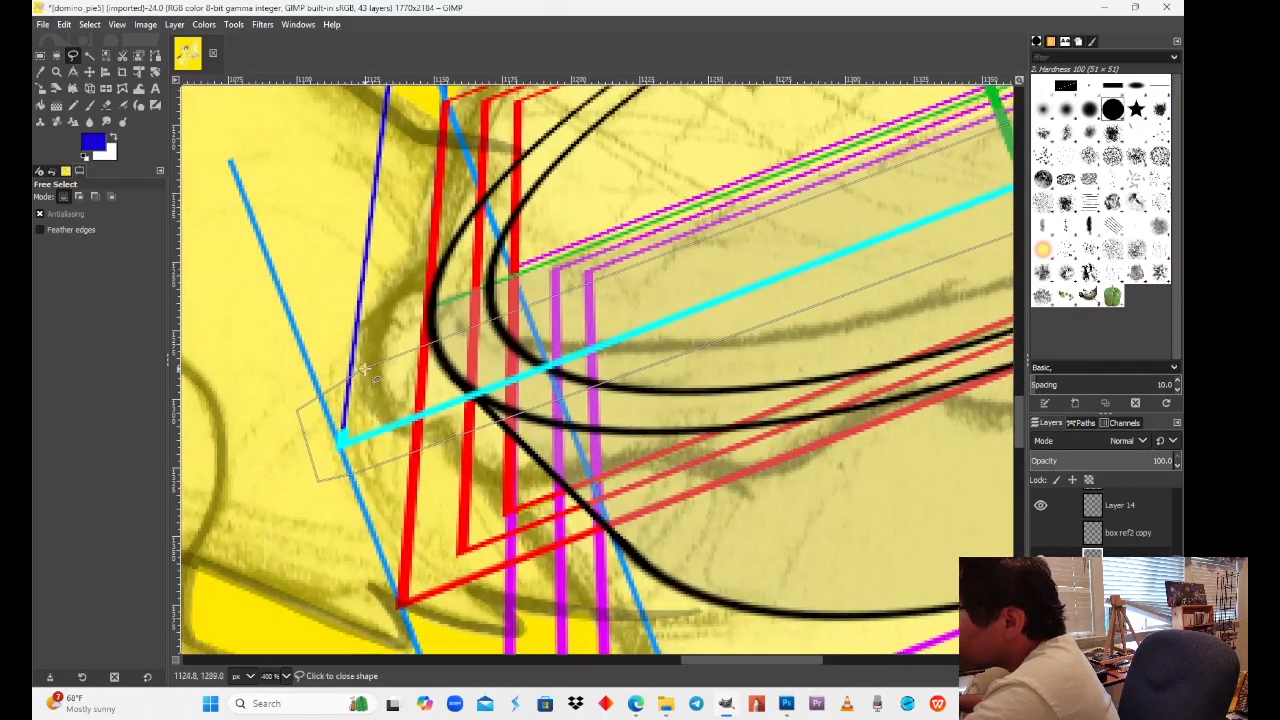
click(41, 56)
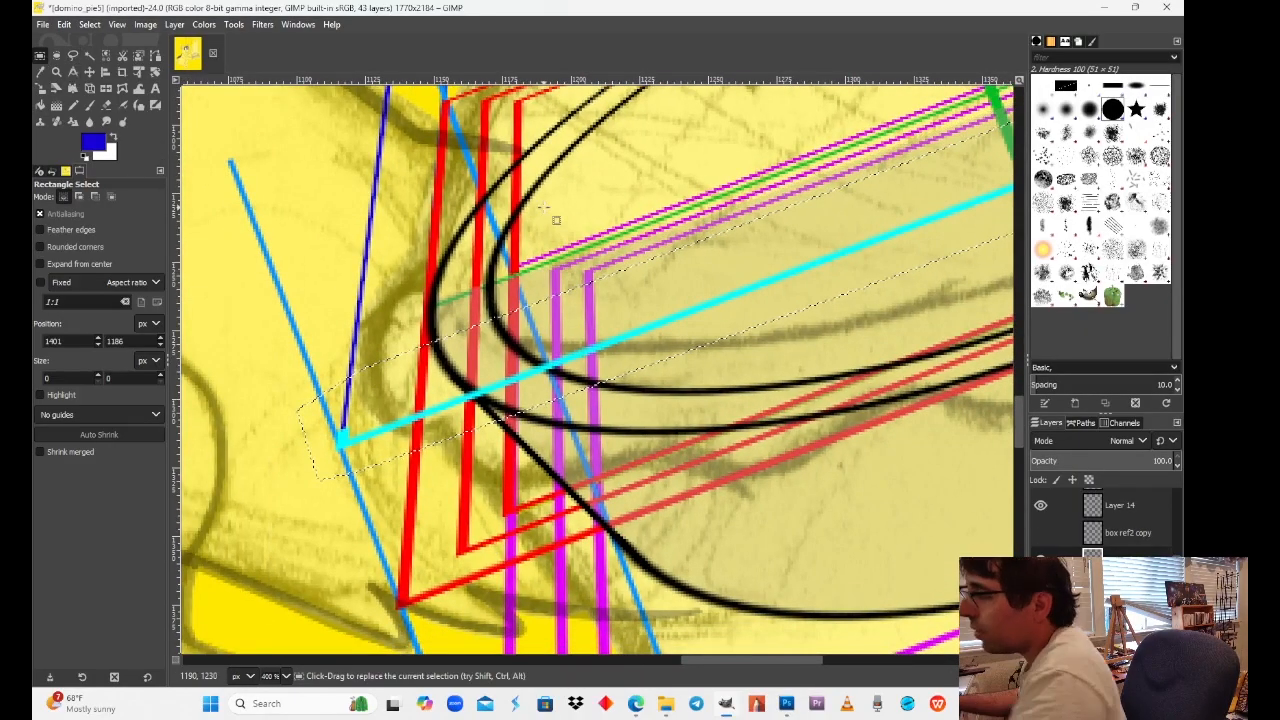
Step: Copy and paste the cyan line, move the copy up to where the new perspective lines cross the light blue guides, and anchor it
key(ctrl+c)
key(ctrl+v)
drag(566, 356, 471, 99)
drag(655, 250, 615, 434)
drag(639, 283, 614, 427)
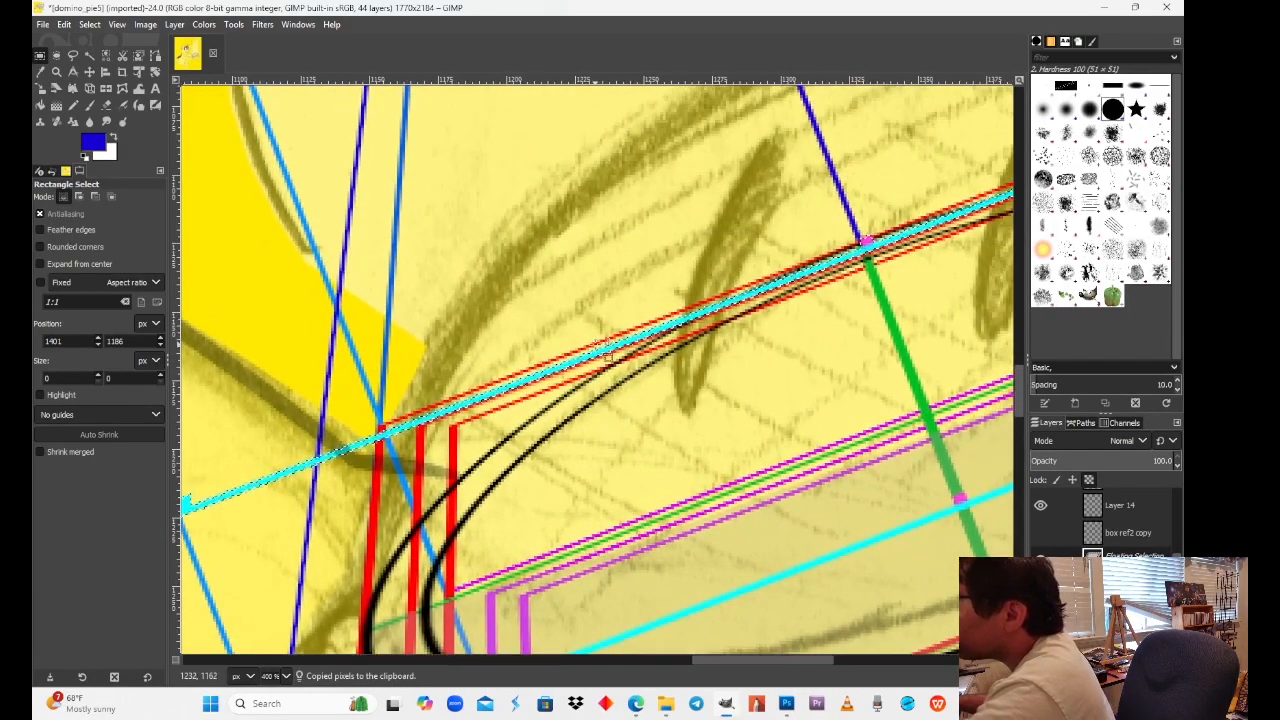
drag(584, 341, 546, 227)
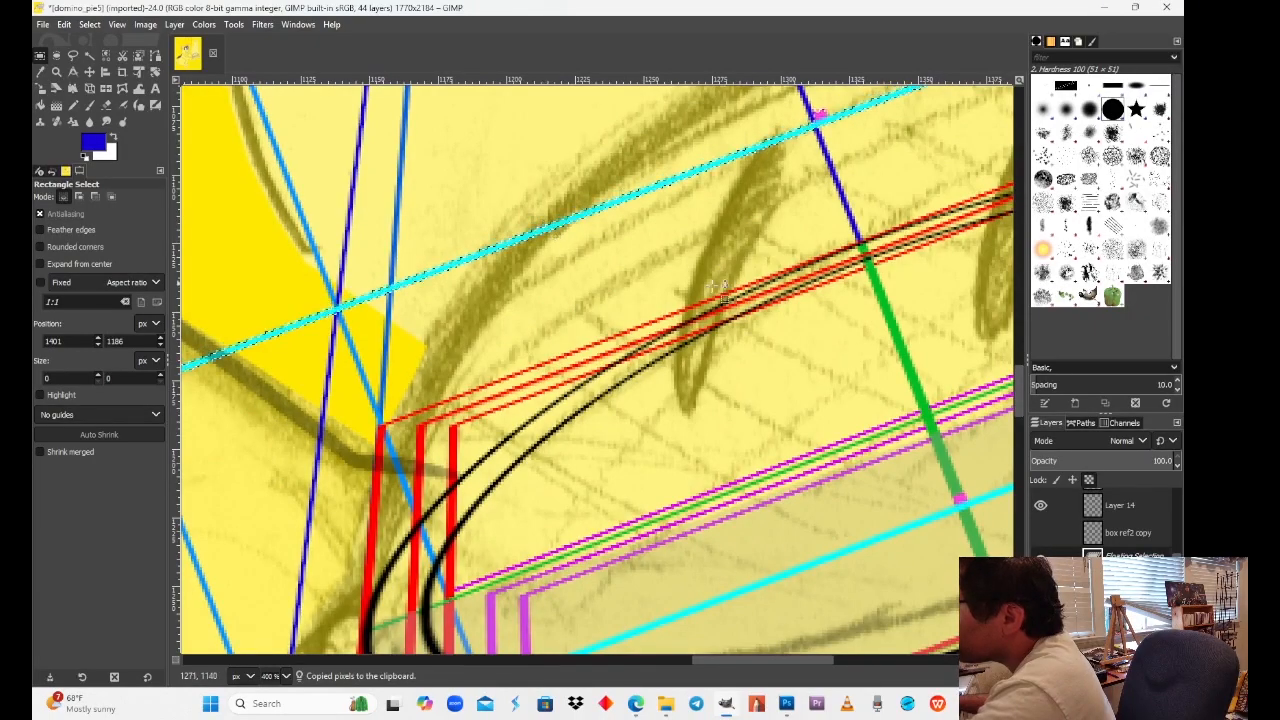
drag(858, 241, 515, 388)
drag(621, 332, 540, 372)
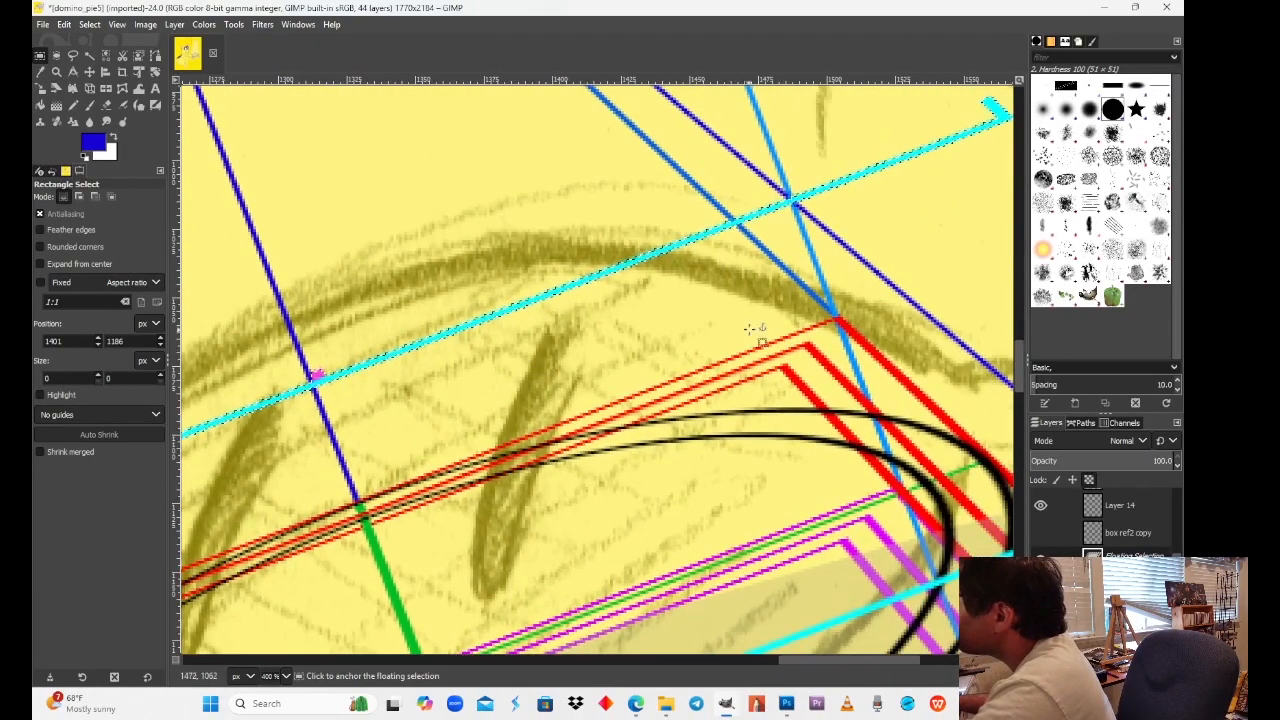
click(826, 350)
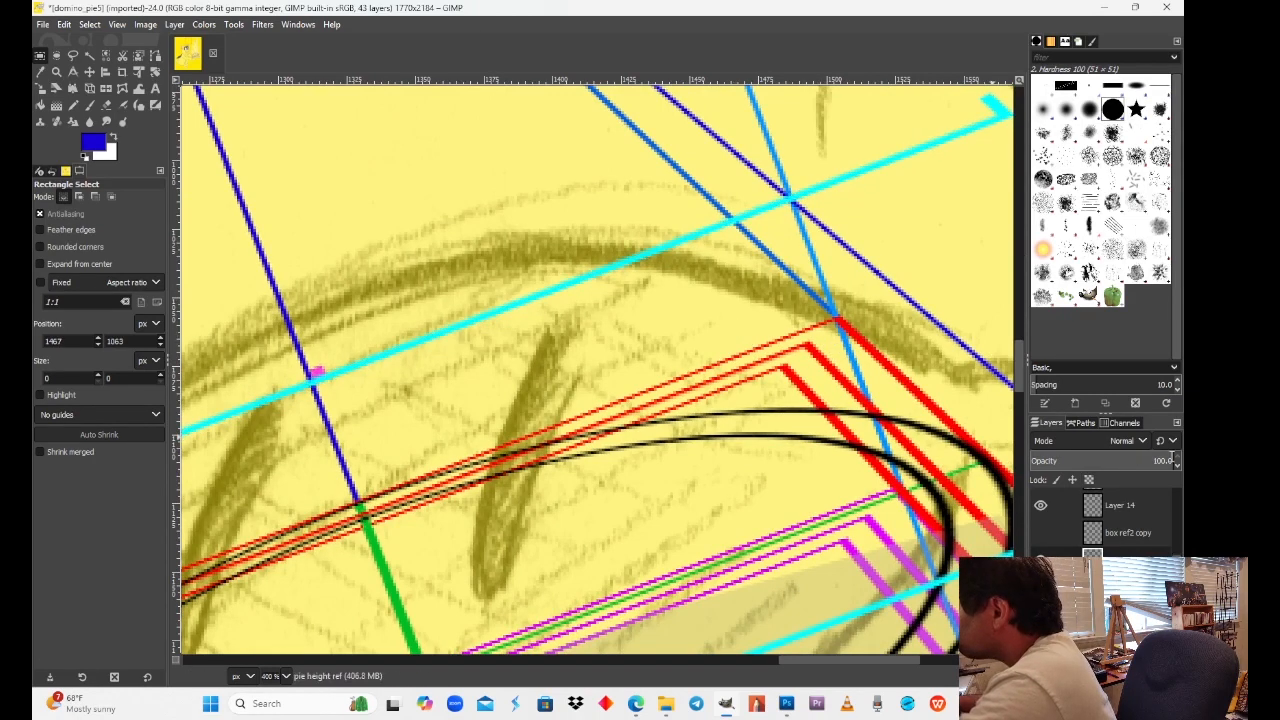
Step: Lower the opacity of the "pie height ref" layer to 56.5
drag(1172, 457, 1132, 458)
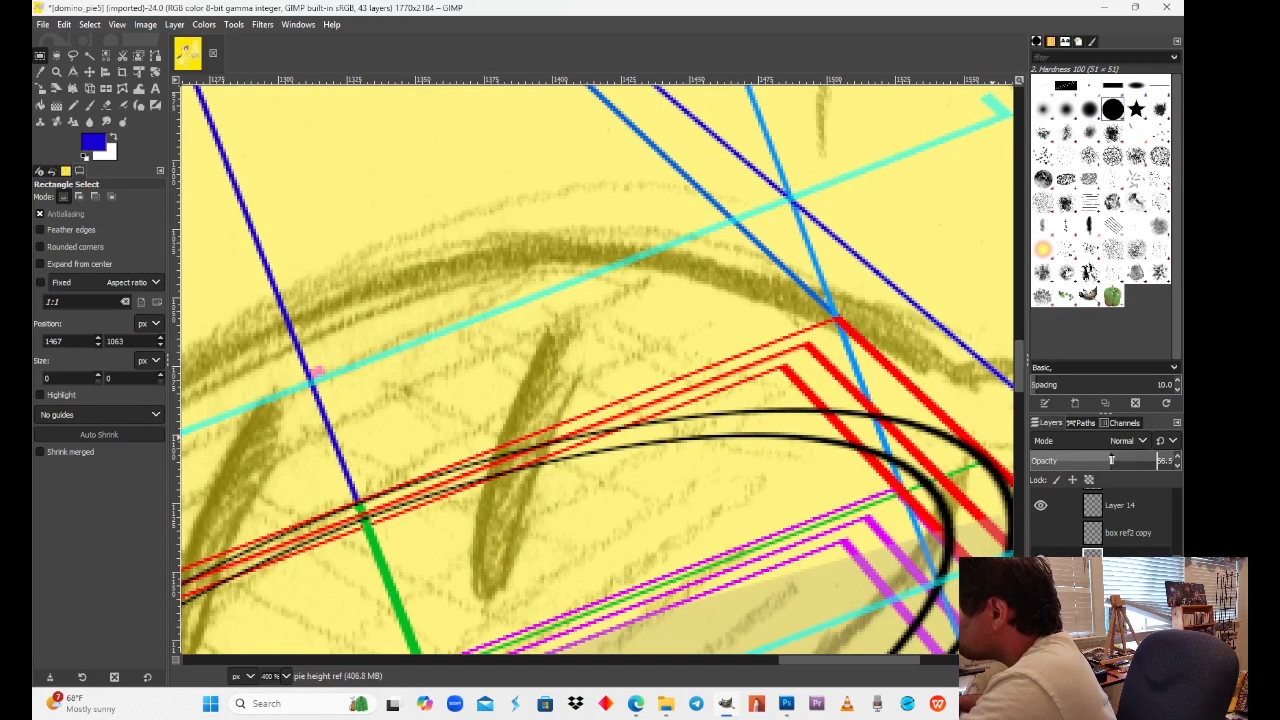
drag(703, 466, 568, 305)
drag(449, 395, 371, 319)
click(270, 676)
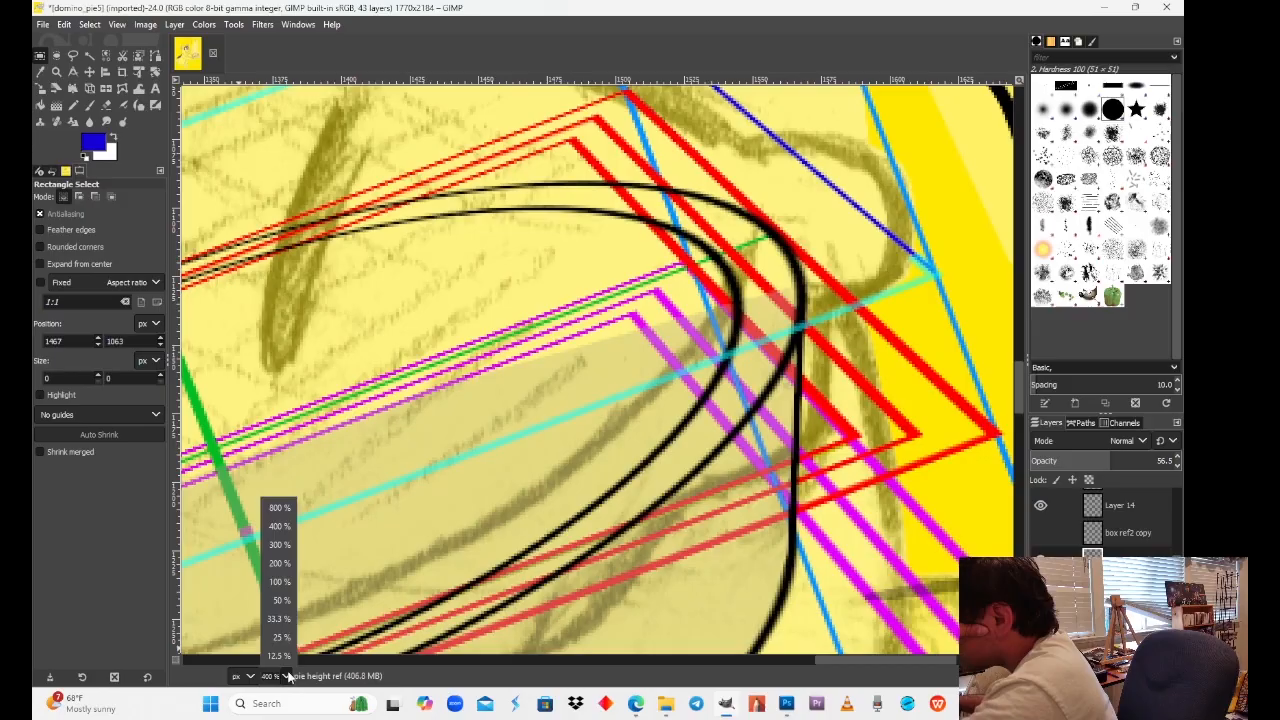
click(278, 568)
drag(584, 543, 673, 460)
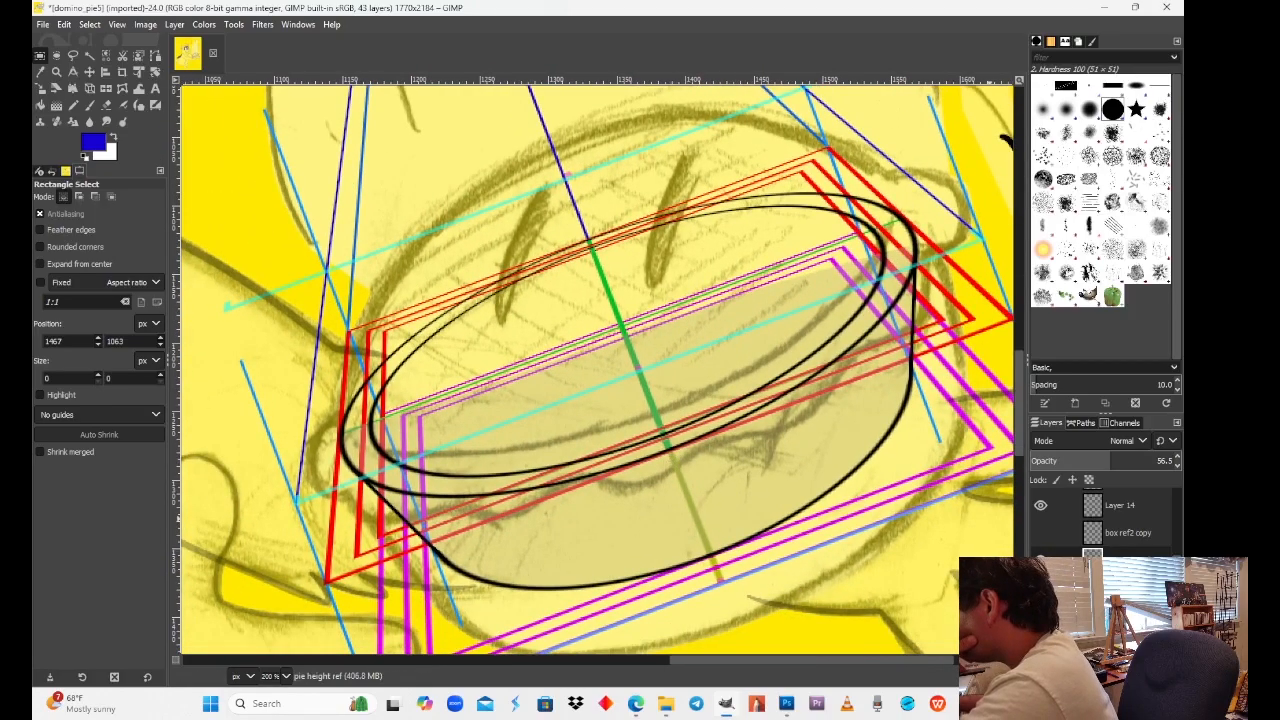
Step: Duplicate the "box ref" layer that holds the flat red box with the green centre lines
scroll(1112, 522, down, 2)
scroll(1105, 520, down, 2)
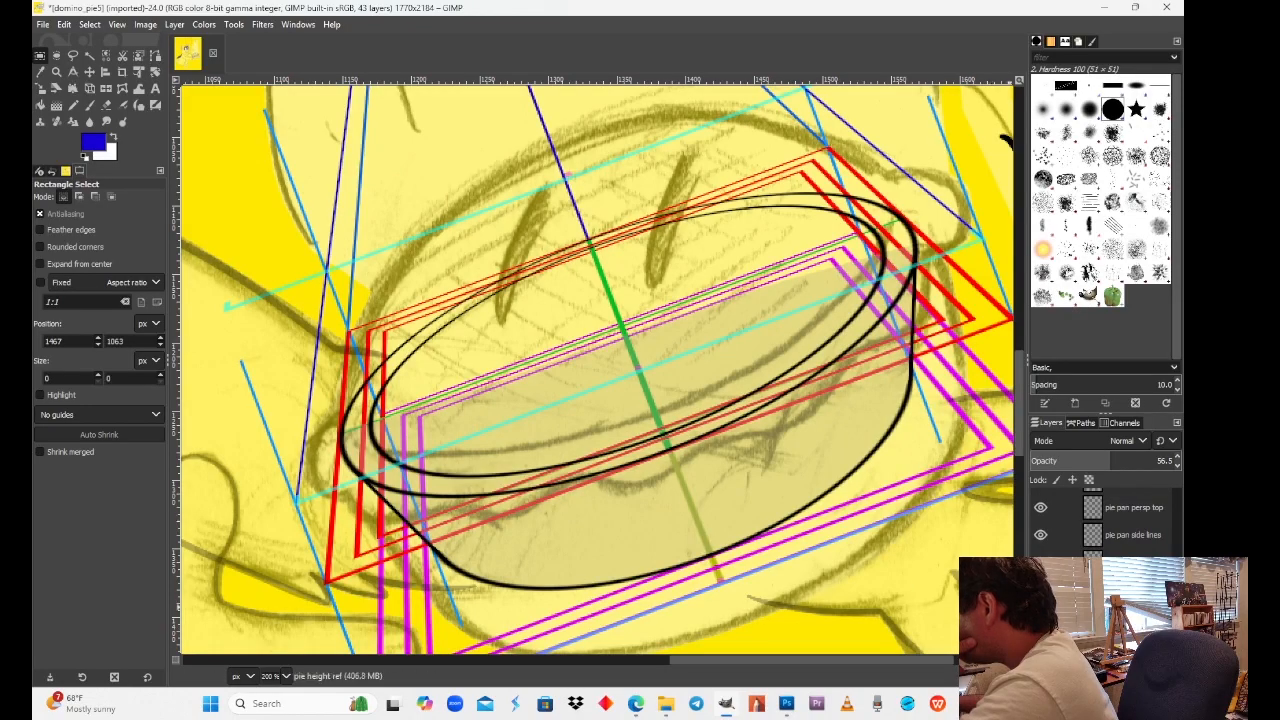
scroll(1110, 522, down, 2)
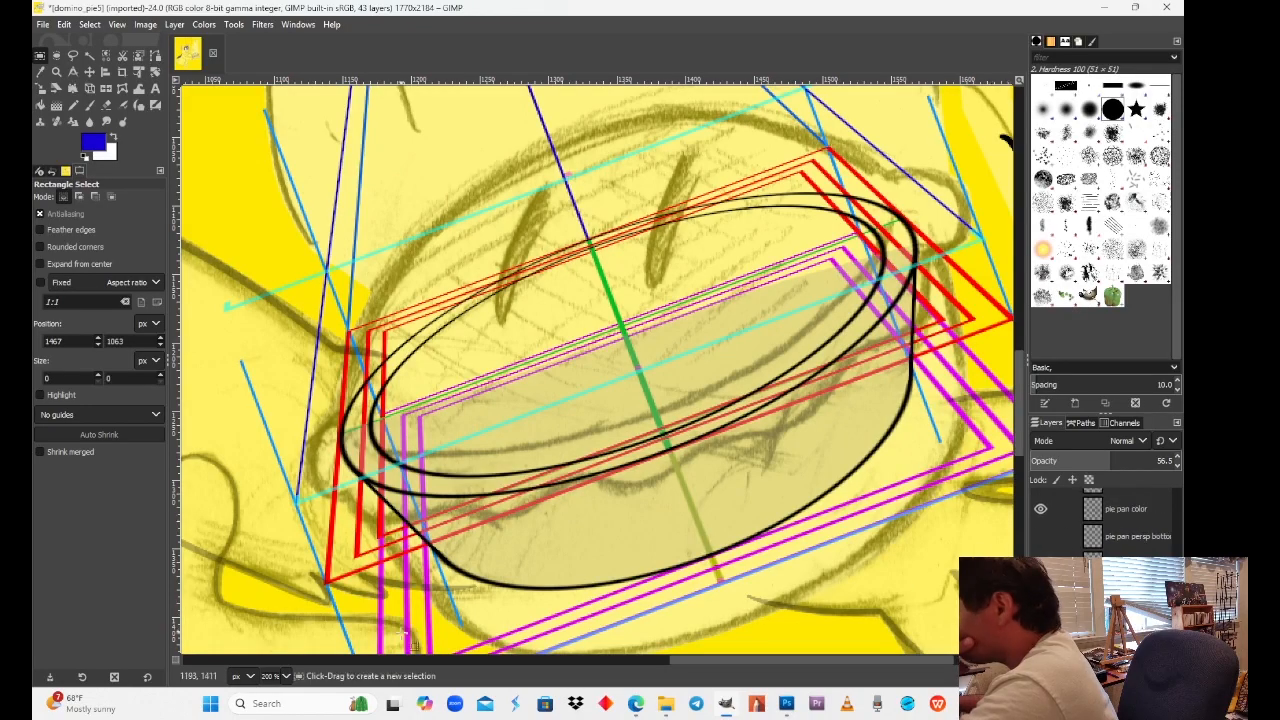
click(285, 676)
click(278, 587)
drag(634, 374, 689, 483)
drag(663, 433, 674, 488)
mouse_move(656, 384)
mouse_down()
mouse_move(671, 422)
mouse_move(708, 372)
mouse_move(775, 455)
mouse_up()
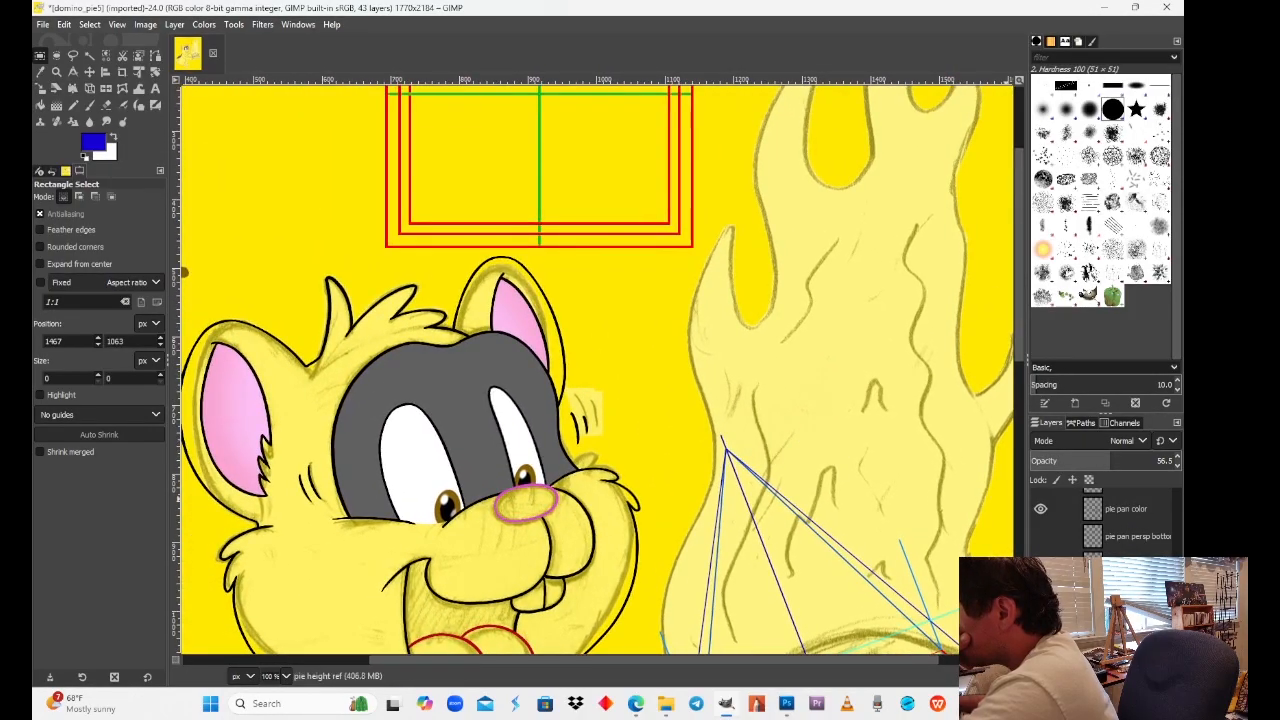
scroll(1100, 520, down, 2)
click(1121, 592)
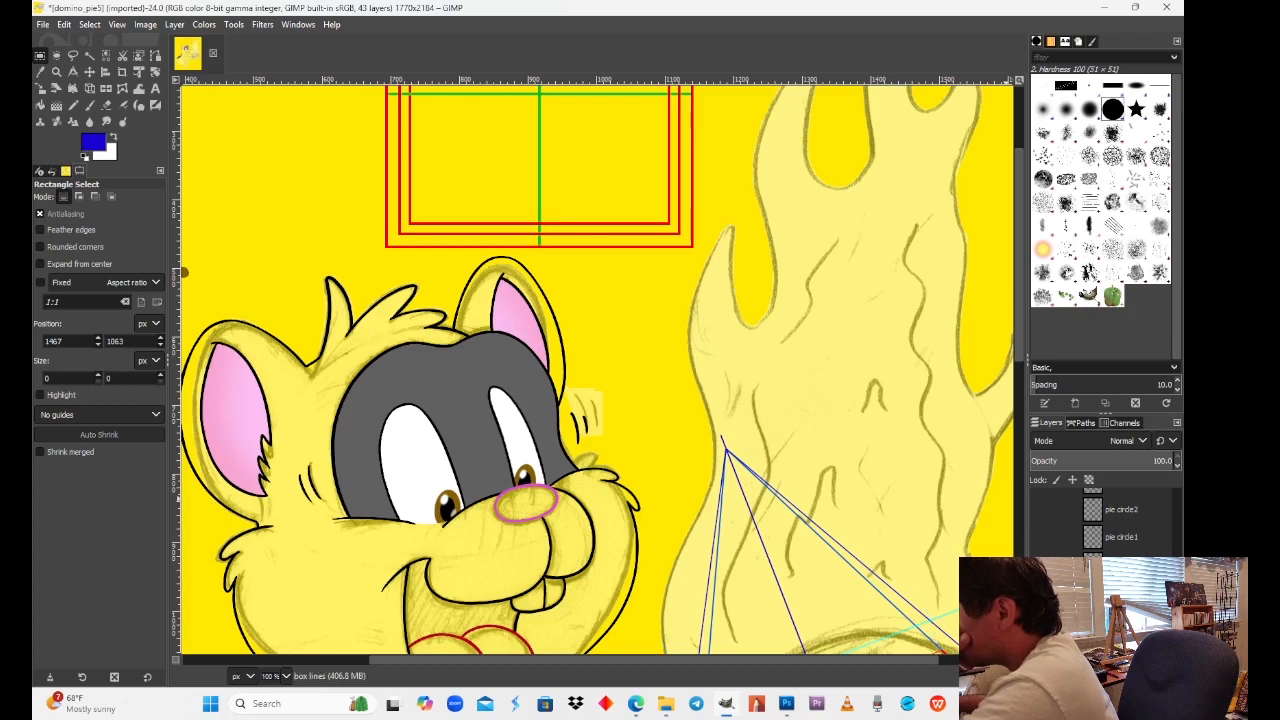
scroll(1100, 520, down, 3)
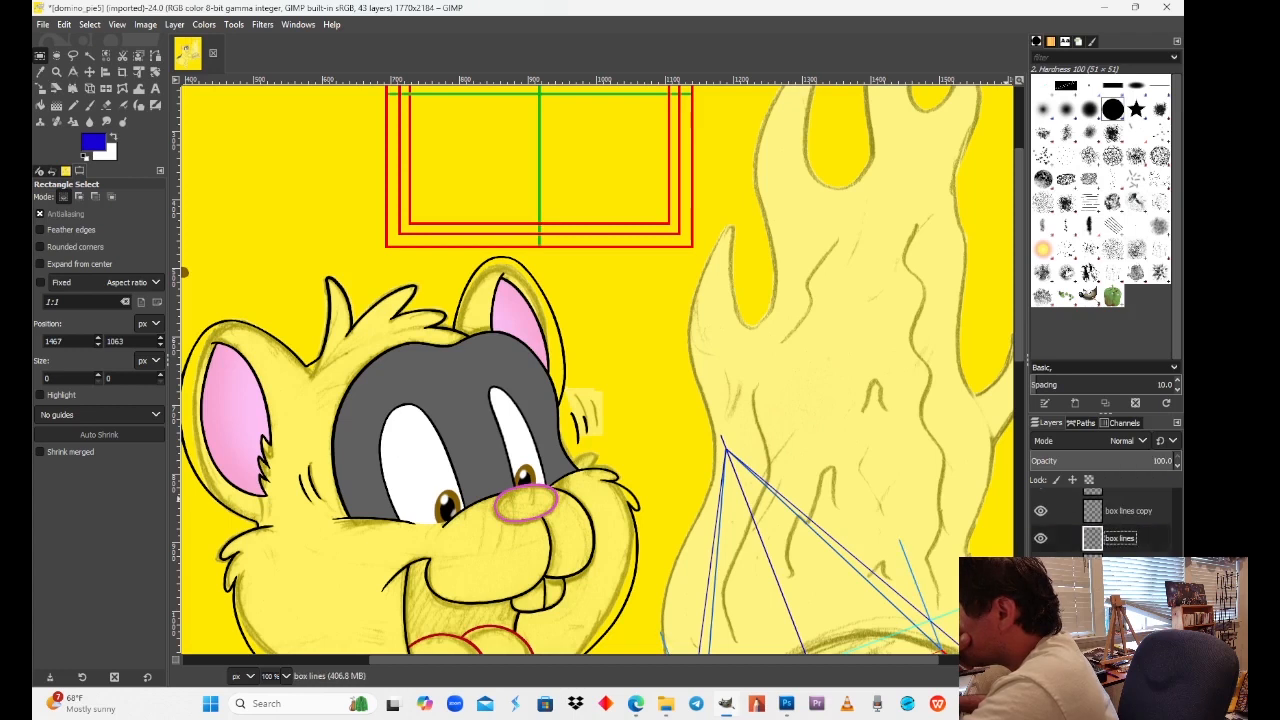
click(1121, 568)
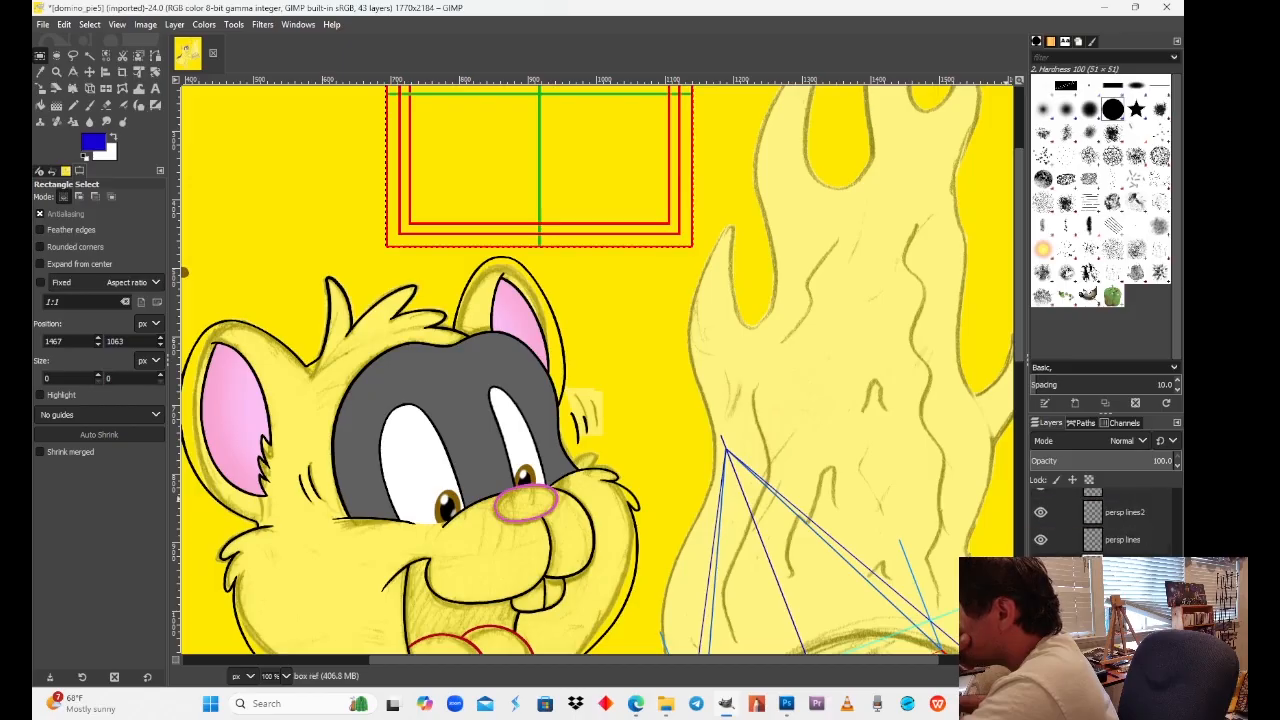
click(1041, 568)
click(1041, 568)
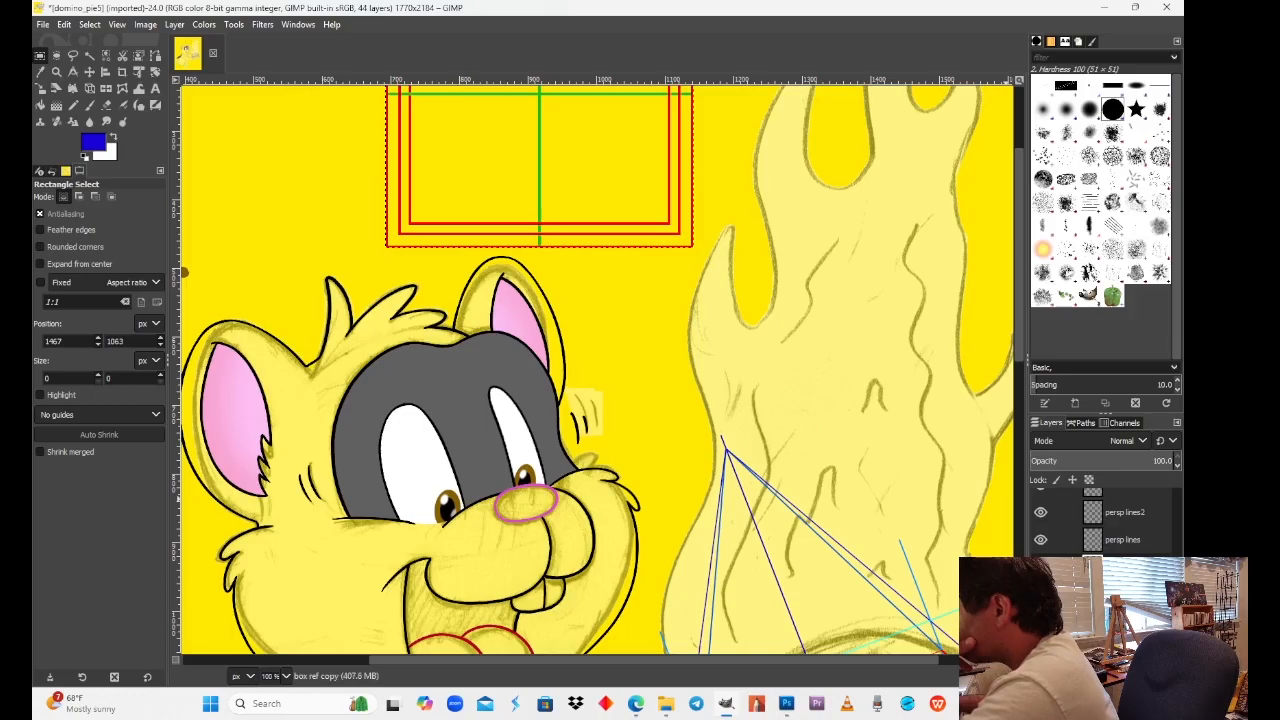
drag(897, 438, 804, 482)
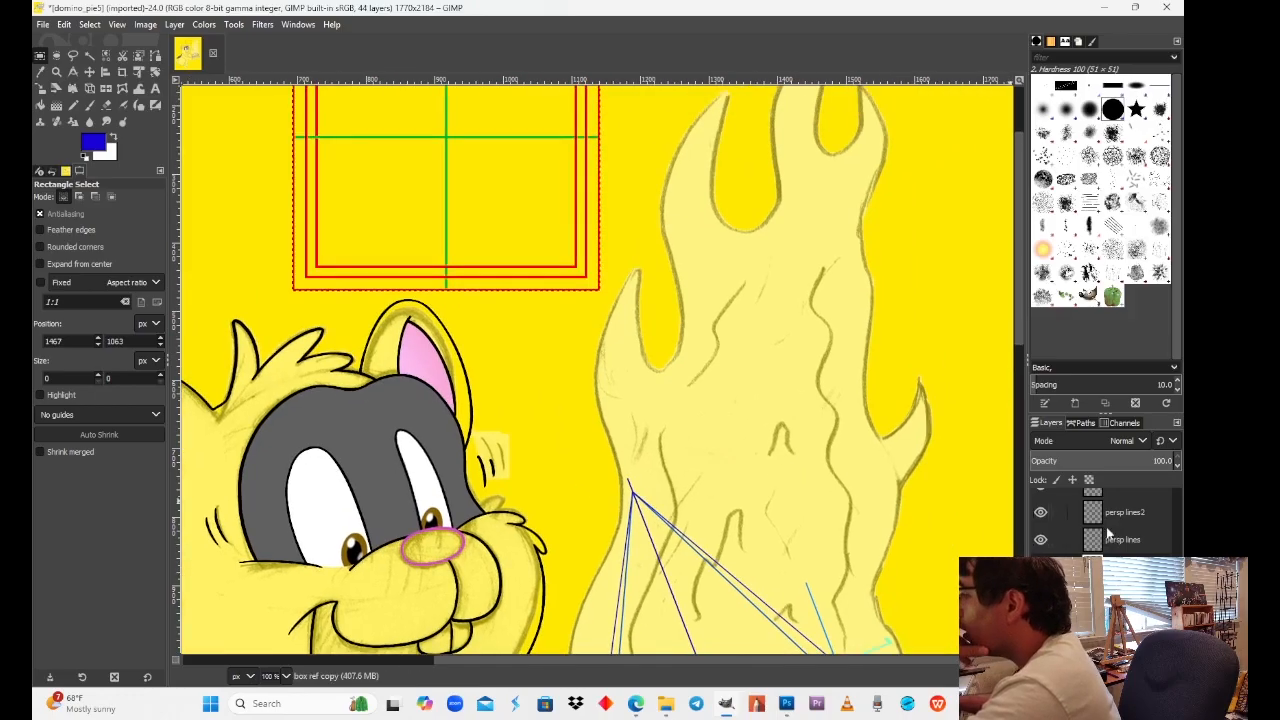
Step: Move the "box ref copy" layer up the layer stack to directly below "box ref2 copy"
scroll(1108, 535, up, 3)
drag(1123, 566, 1138, 510)
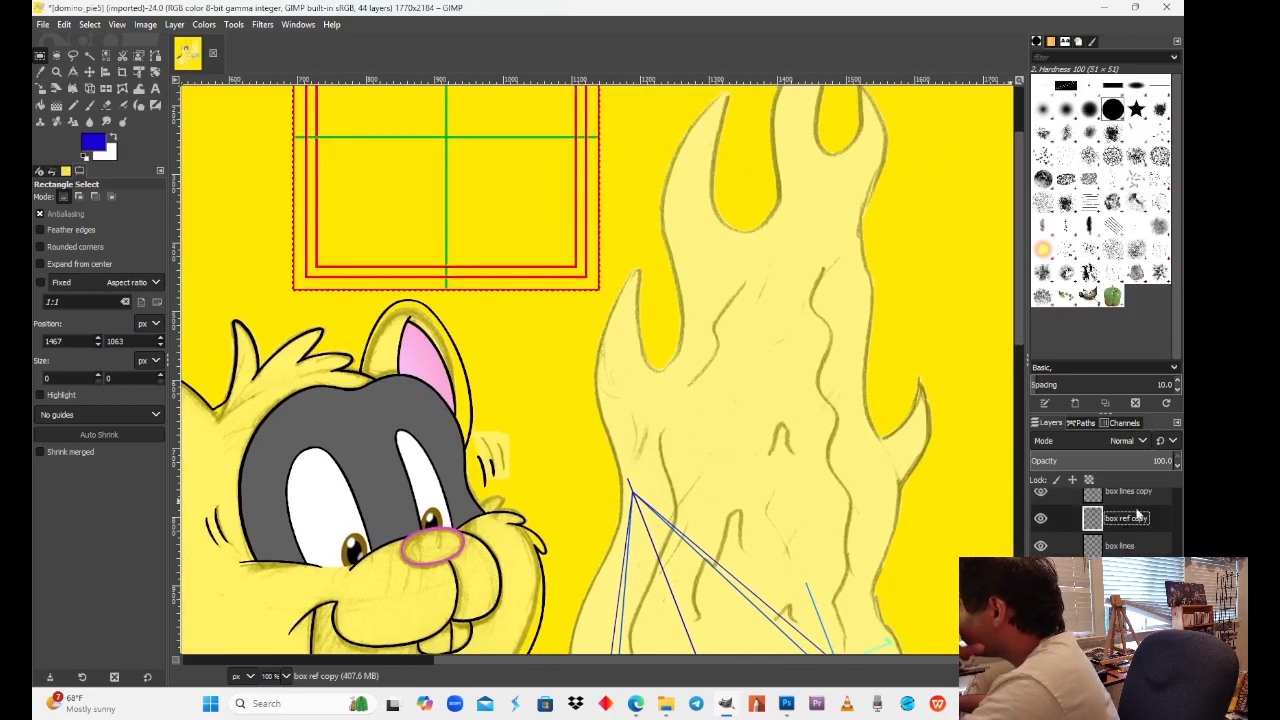
scroll(888, 476, down, 4)
drag(888, 476, 805, 540)
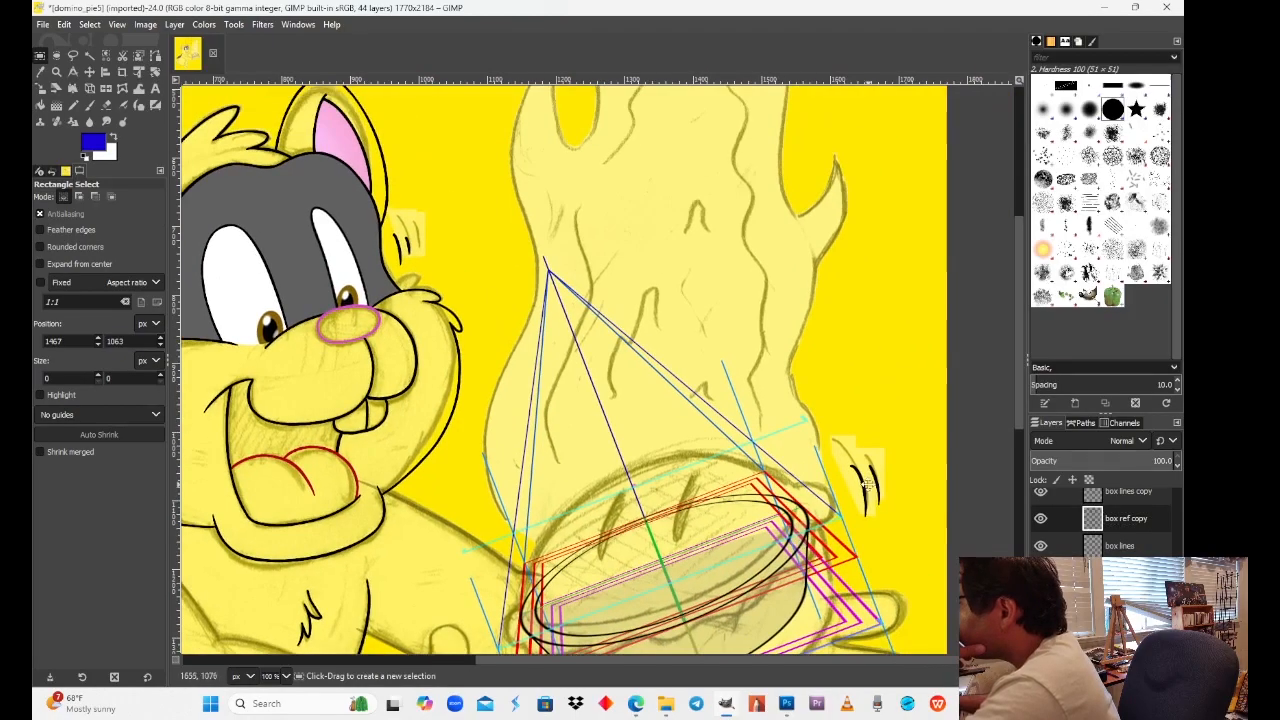
drag(868, 485, 834, 388)
scroll(1123, 538, up, 2)
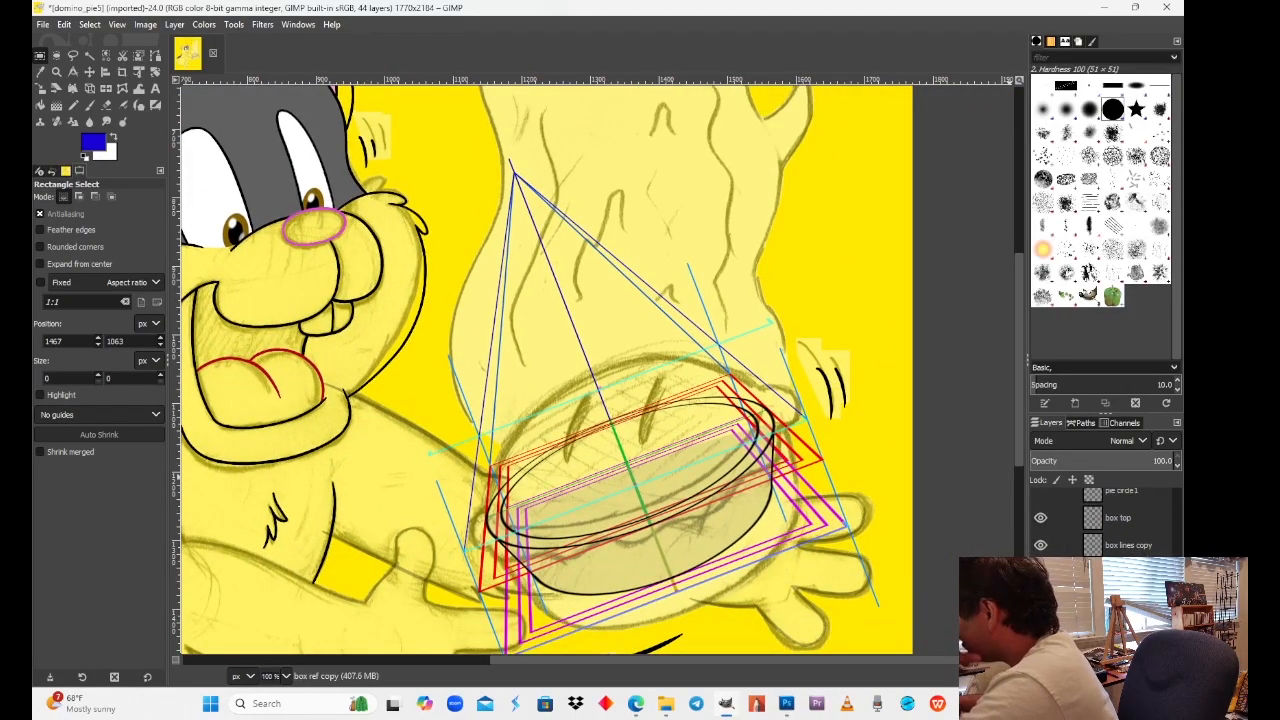
scroll(1100, 525, up, 4)
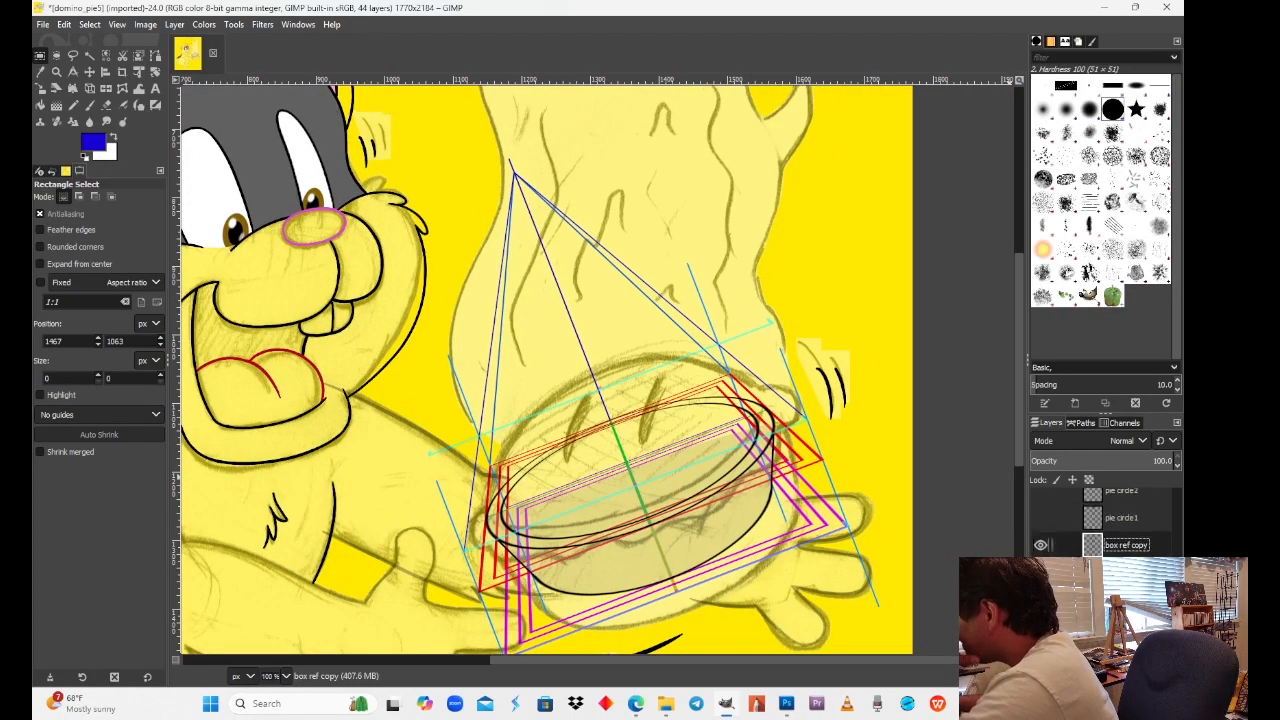
scroll(1100, 525, up, 5)
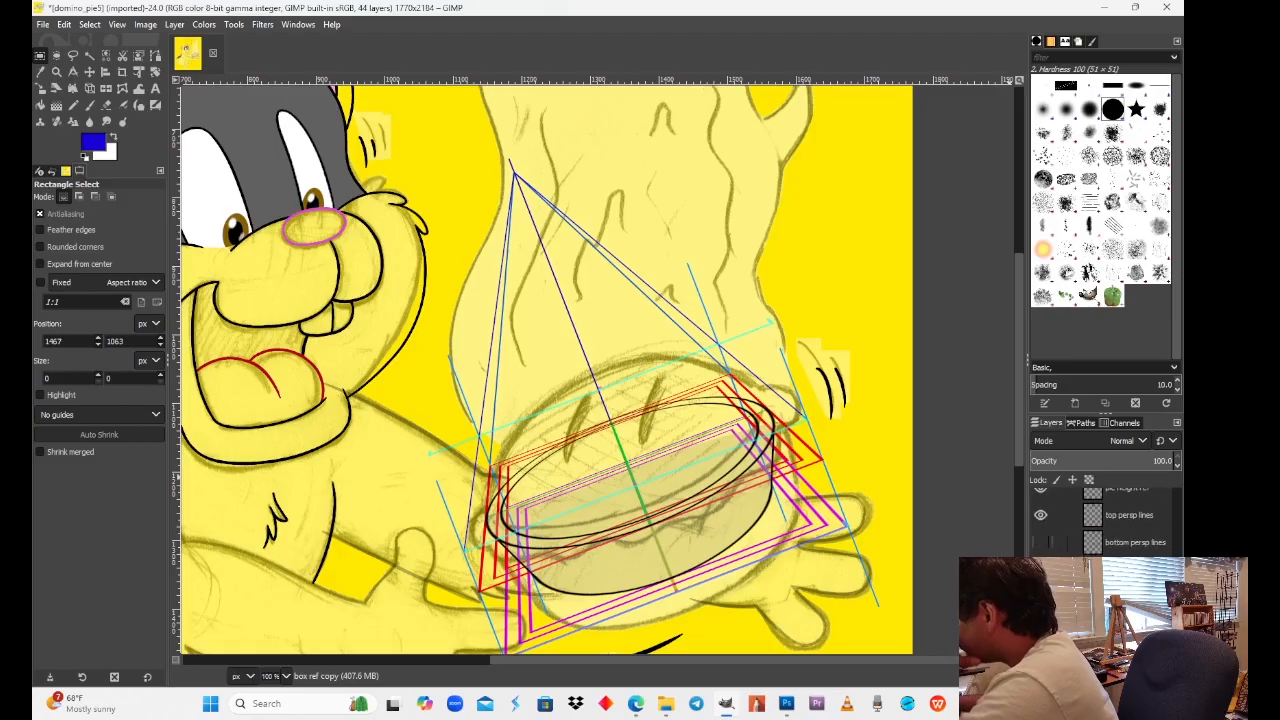
scroll(1100, 525, down, 5)
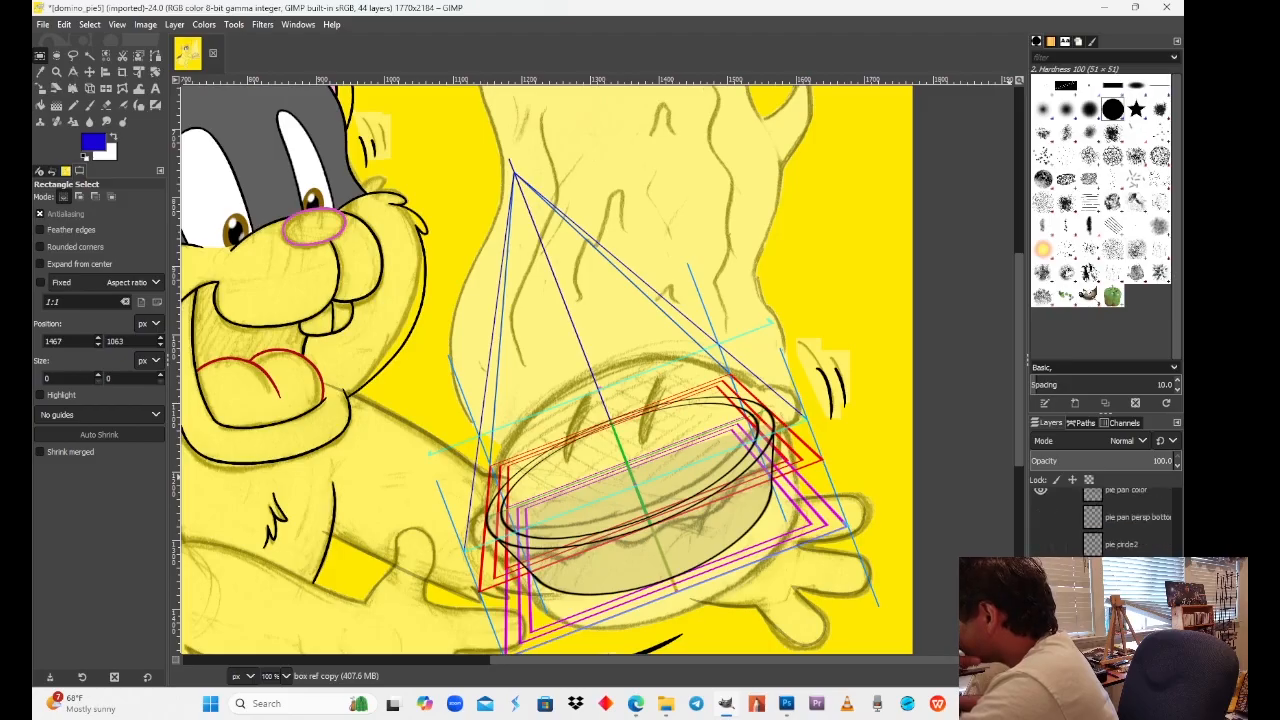
scroll(1136, 556, down, 8)
drag(1140, 536, 1139, 535)
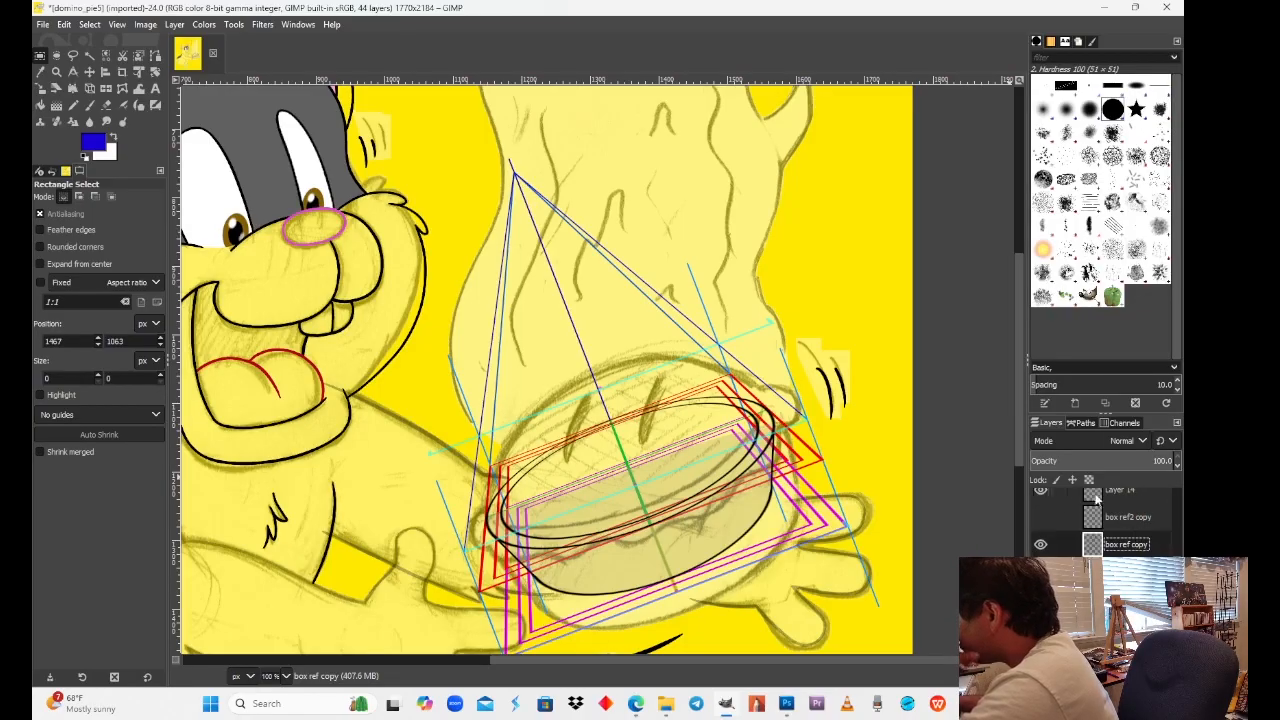
Step: Rename the copied box layer as "top pie box ref"
drag(493, 119, 691, 504)
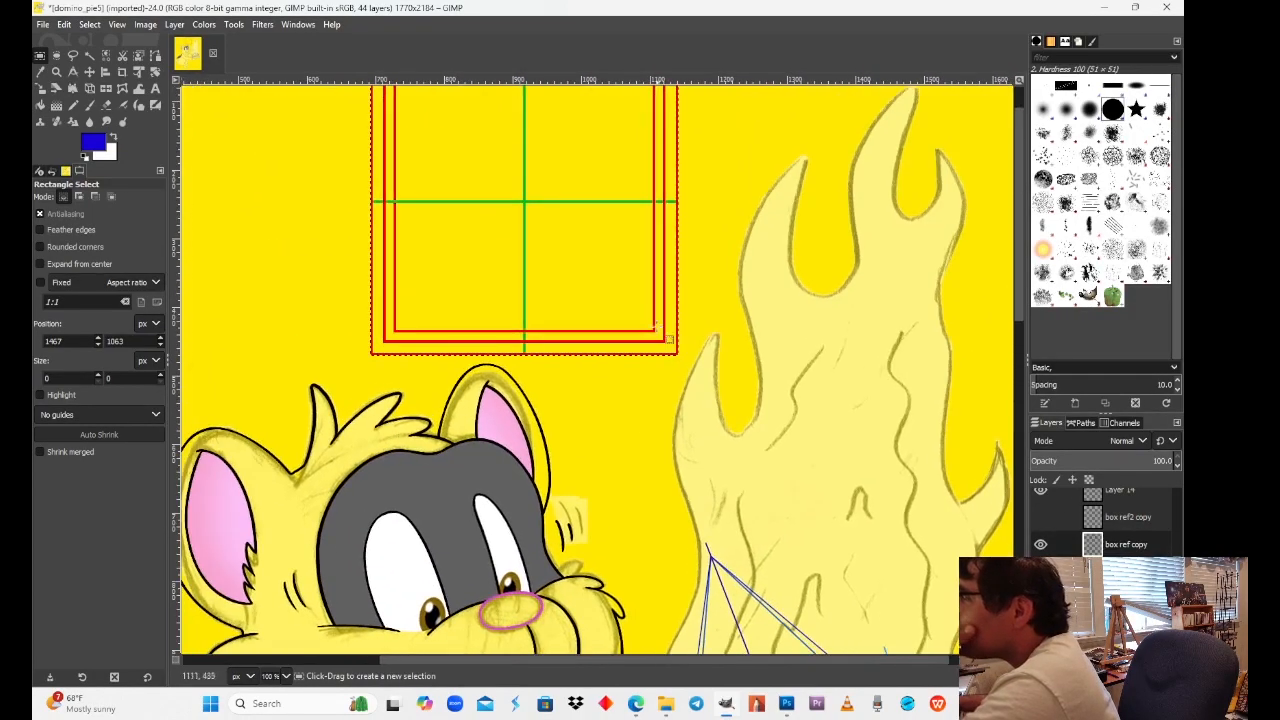
text(tpp)
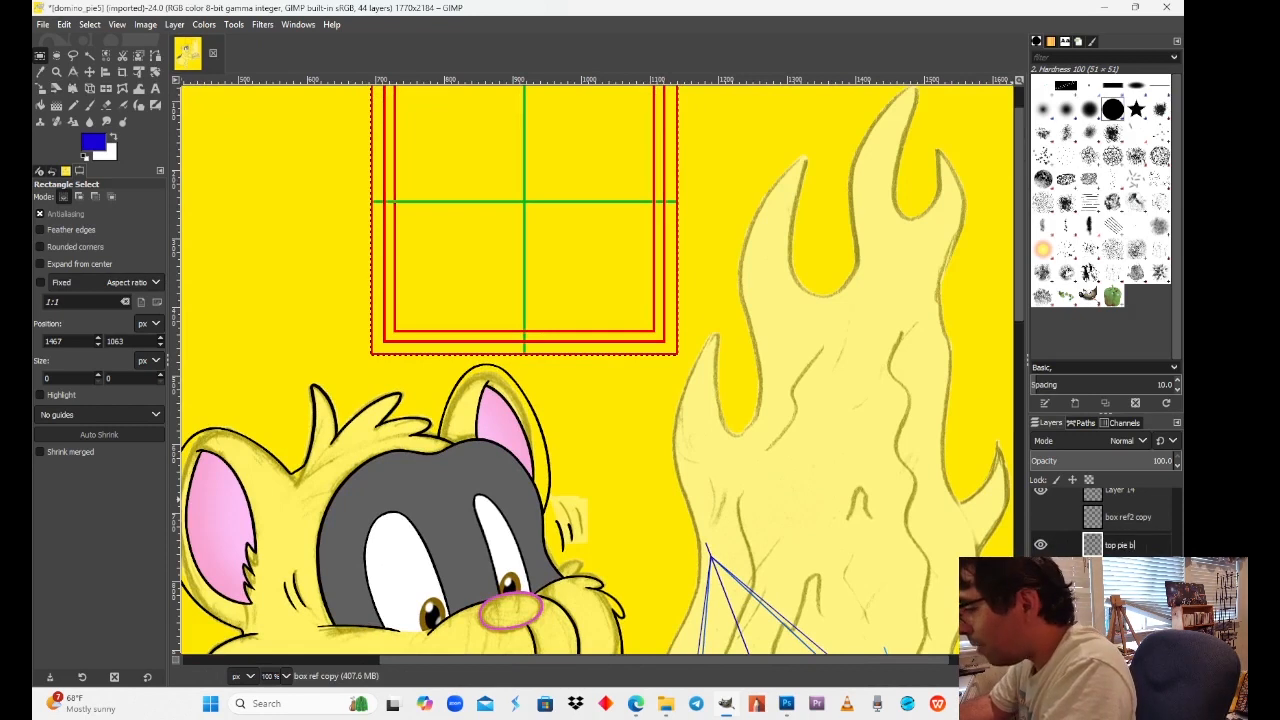
key(Return)
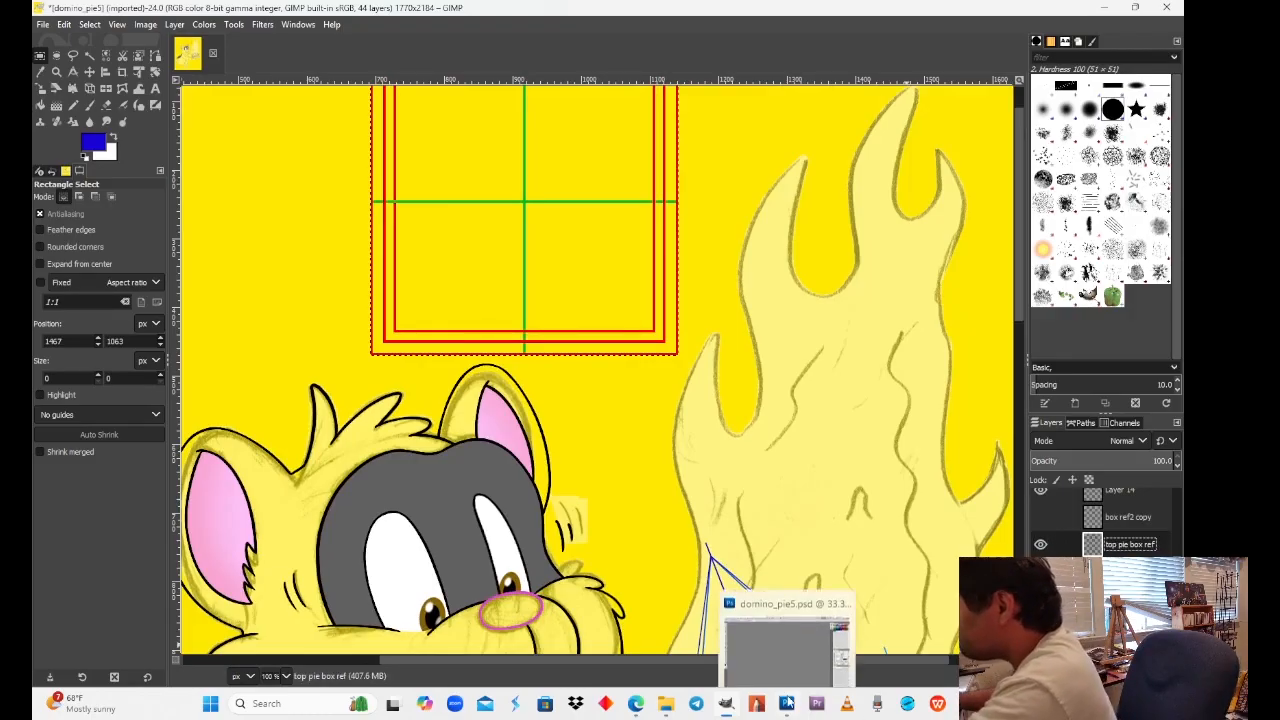
Step: Switch back from Photoshop to GIMP and overwrite domino_pie5.psd with the current image
click(1110, 9)
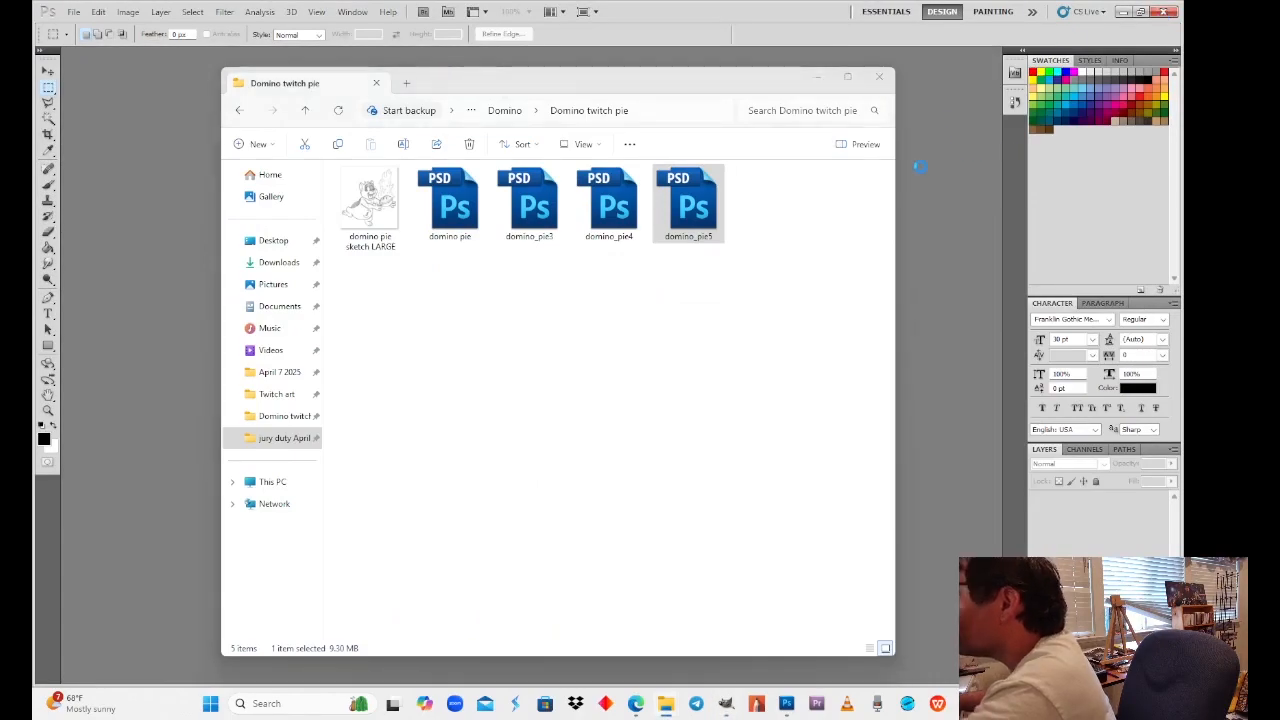
click(726, 704)
click(42, 26)
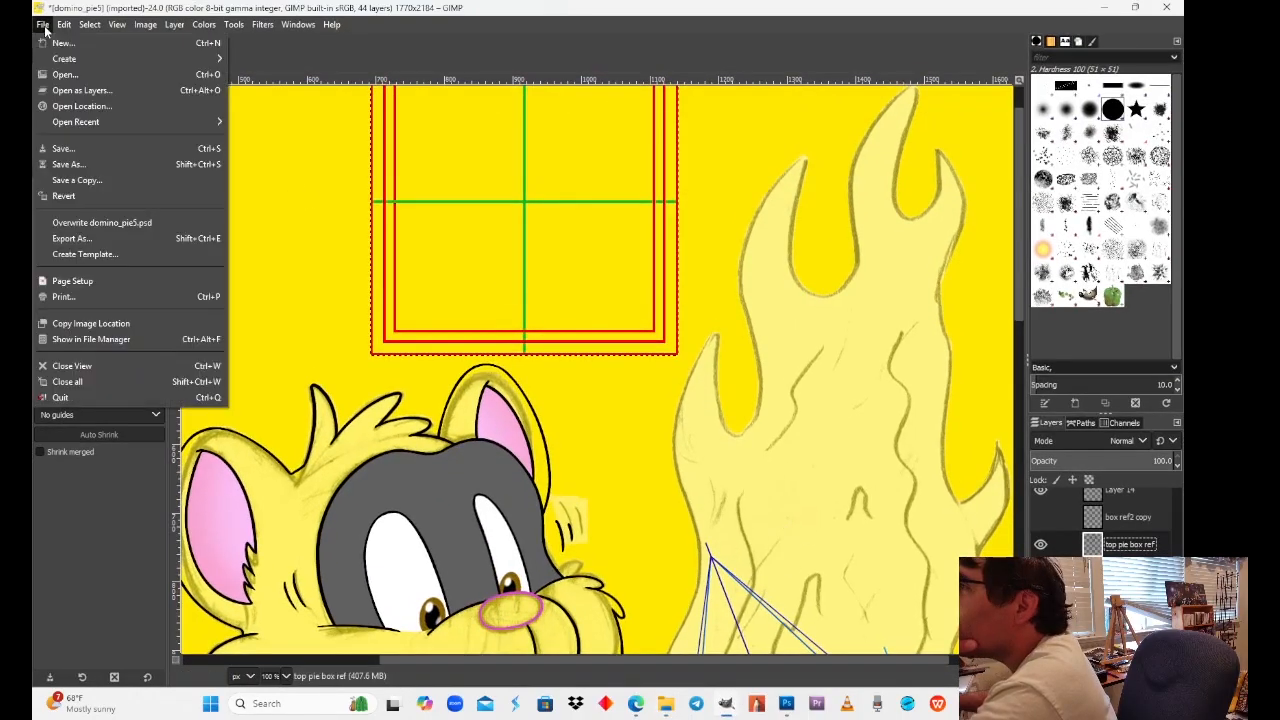
click(163, 222)
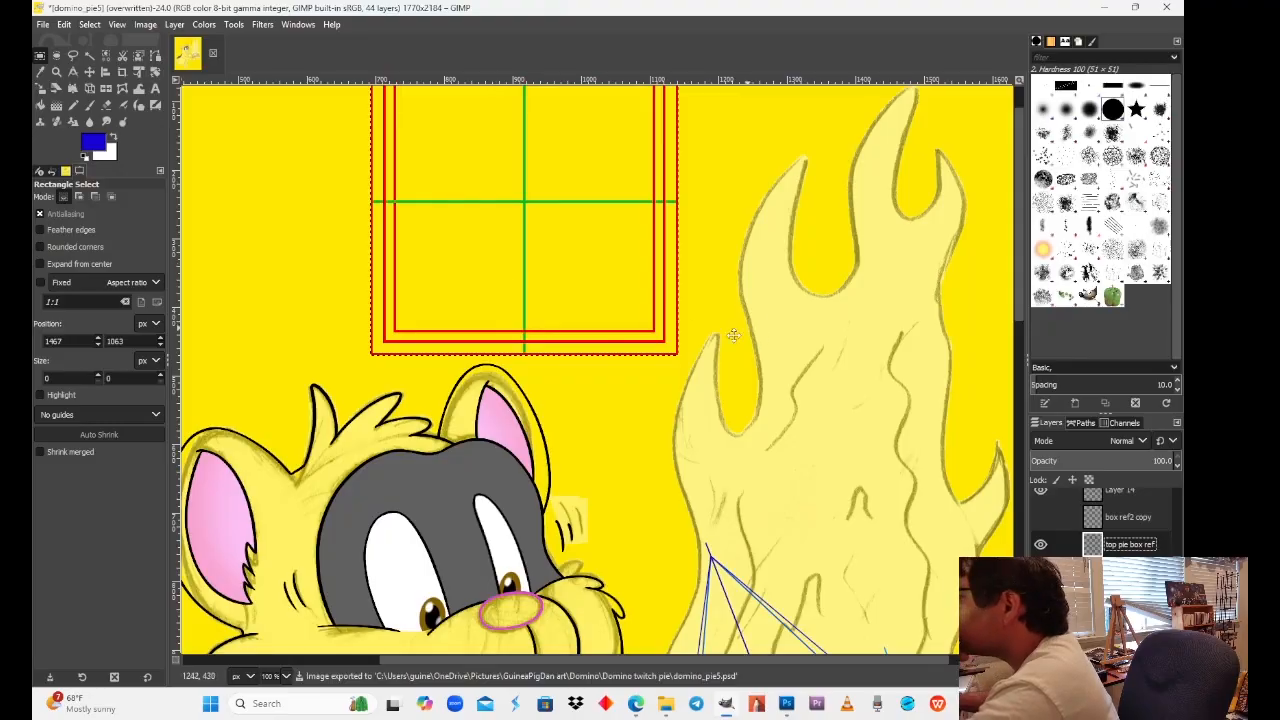
Step: Move the flat box on the "top pie box ref" layer down from above the character onto the pie sketch
drag(733, 336, 626, 396)
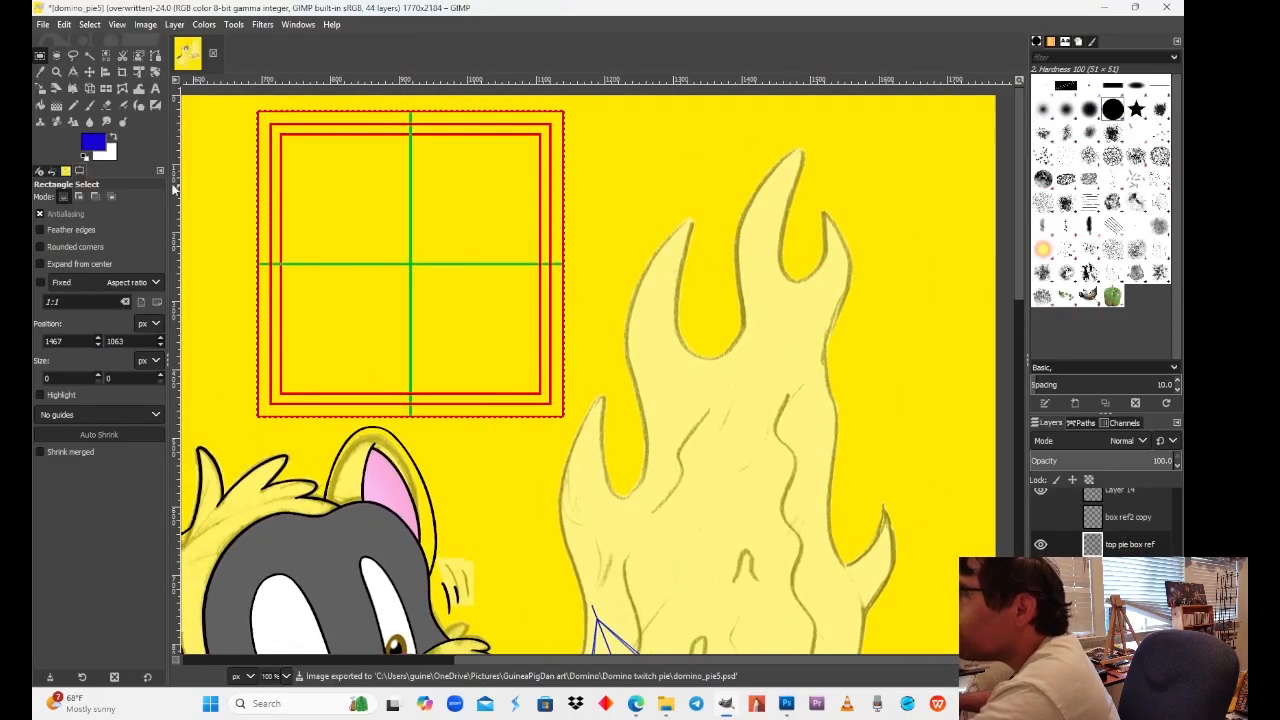
click(90, 73)
scroll(652, 470, down, 5)
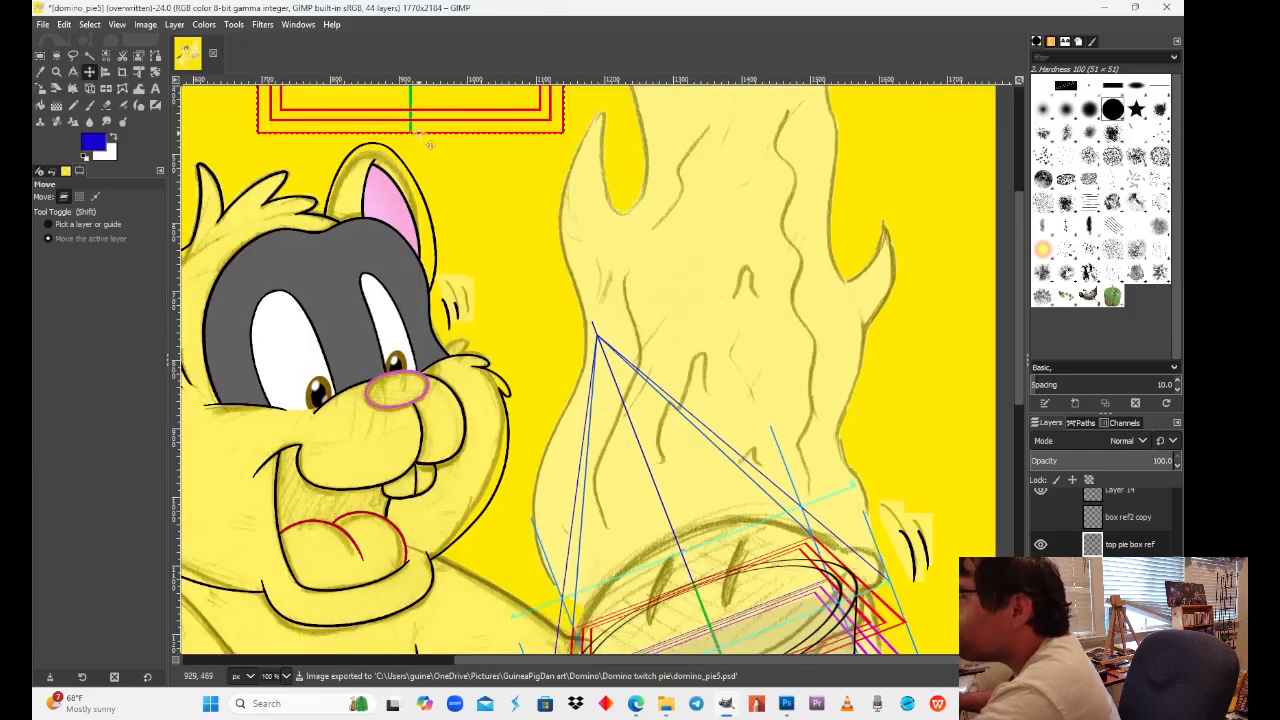
mouse_move(430, 143)
mouse_down()
mouse_move(629, 164)
mouse_move(750, 530)
mouse_up()
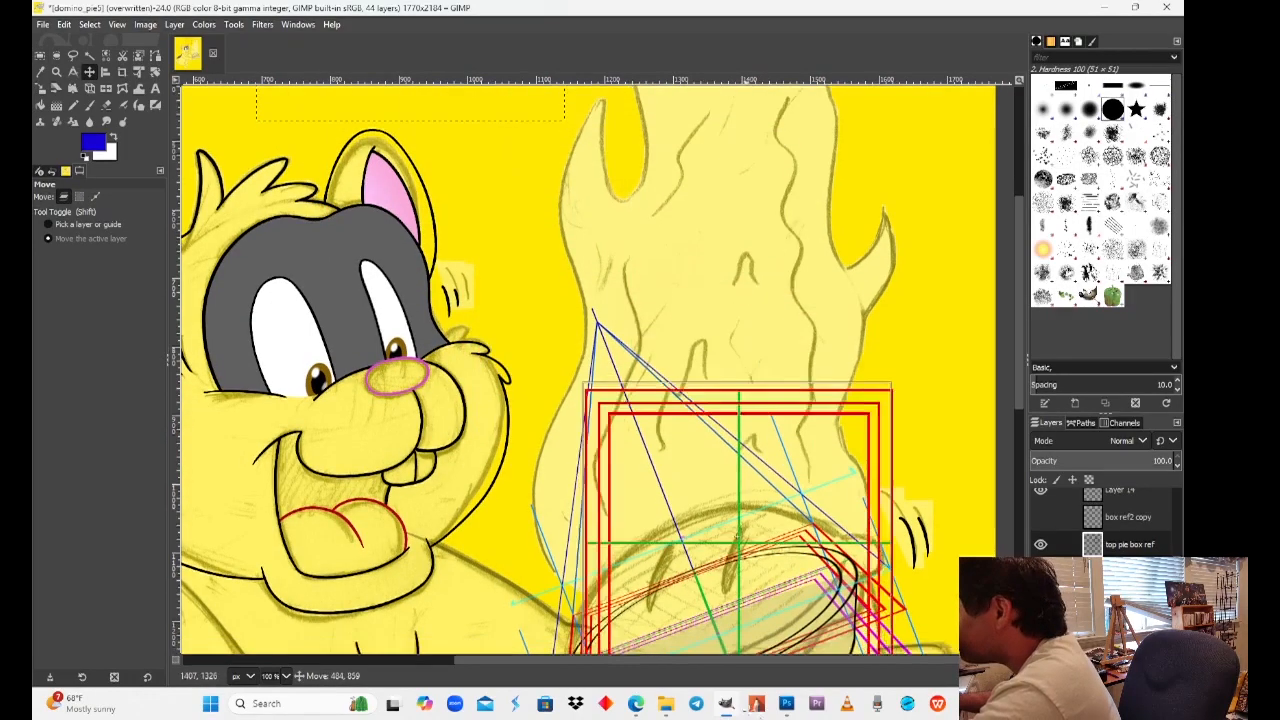
drag(749, 709, 726, 470)
drag(567, 511, 522, 440)
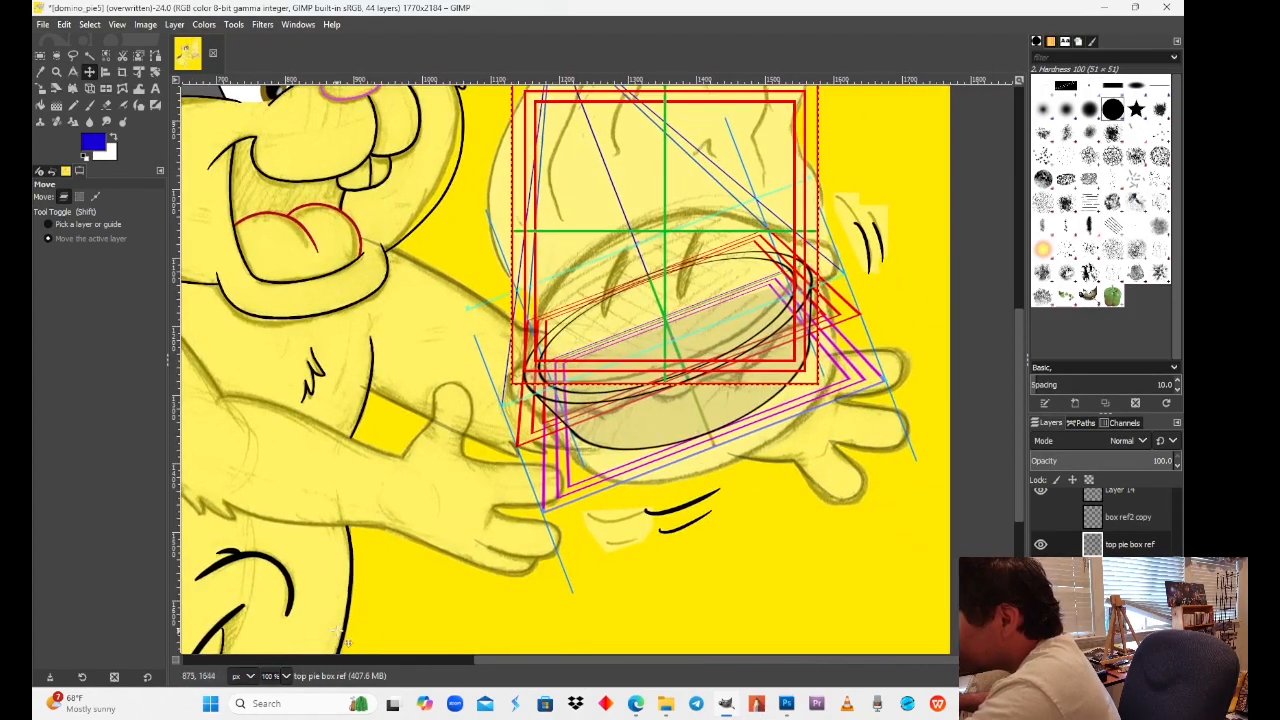
Step: Align the flat box's bottom-left corner with the left end of the lower cyan height line at the blue guide
click(284, 676)
click(280, 530)
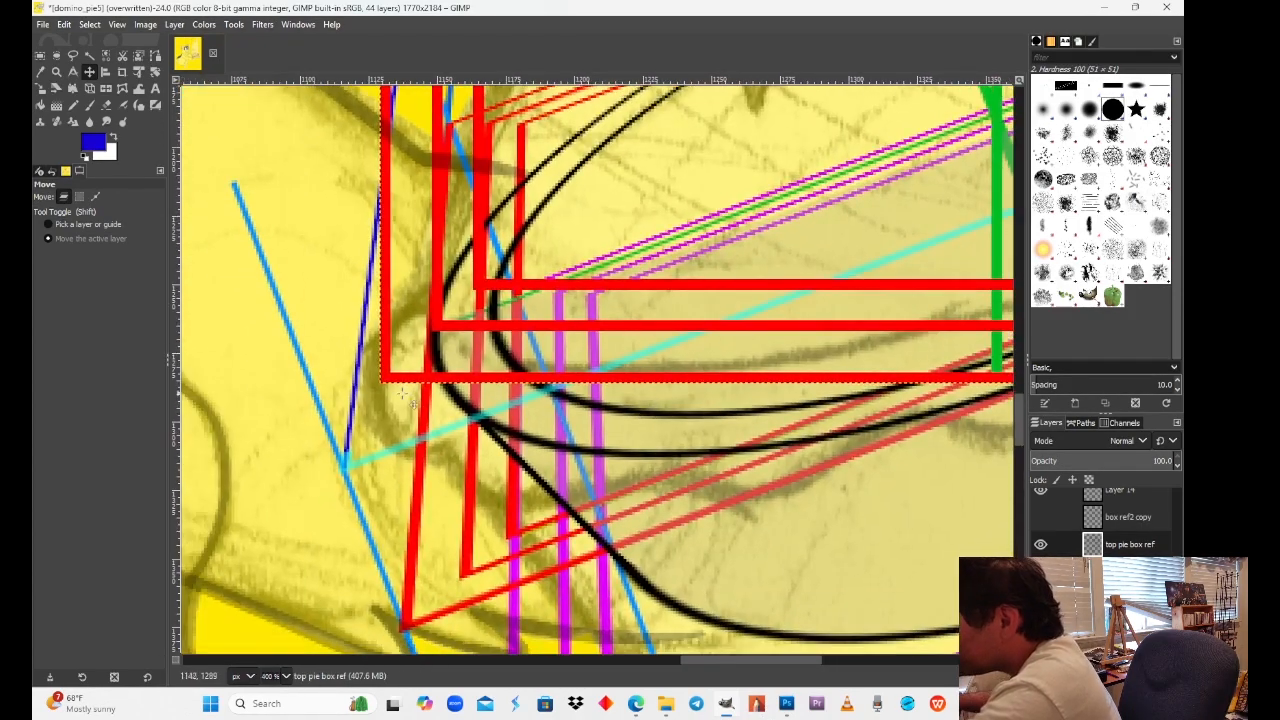
drag(401, 393, 366, 468)
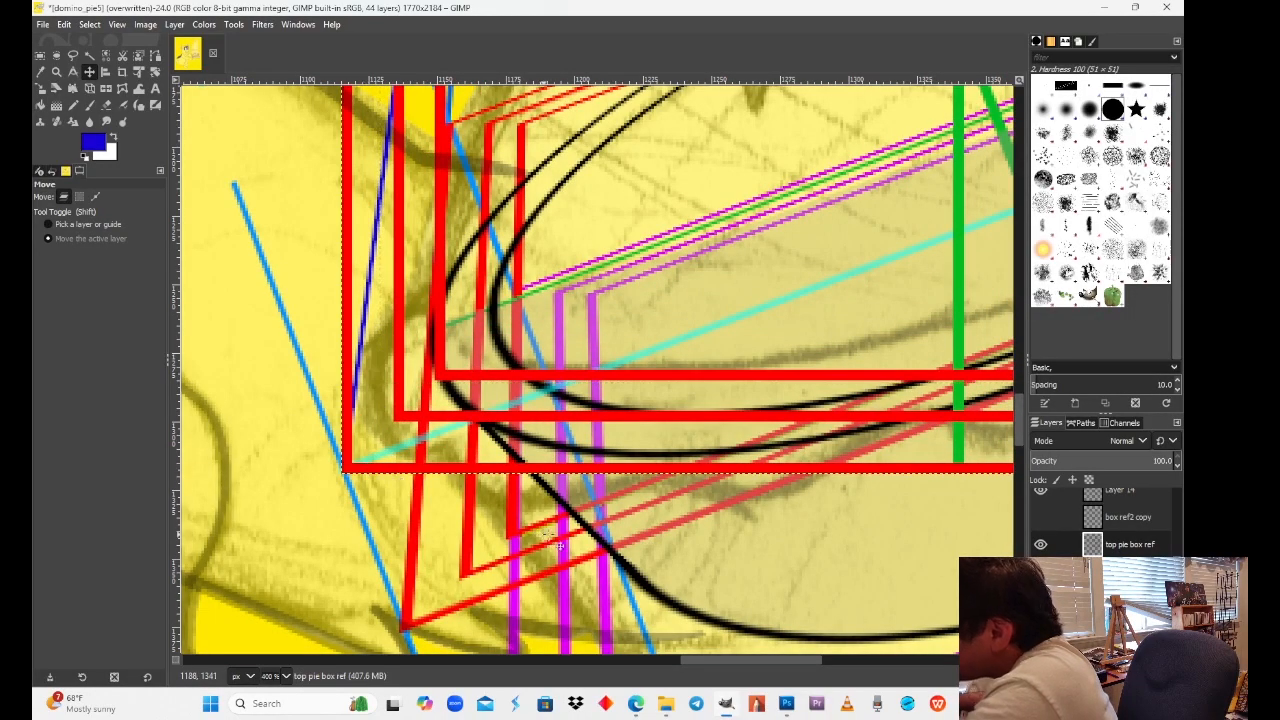
Step: Start a Perspective transform on the "top pie box ref" layer and fit its bottom-right corner to the lower cyan line at the right blue guide
scroll(557, 545, right, 10)
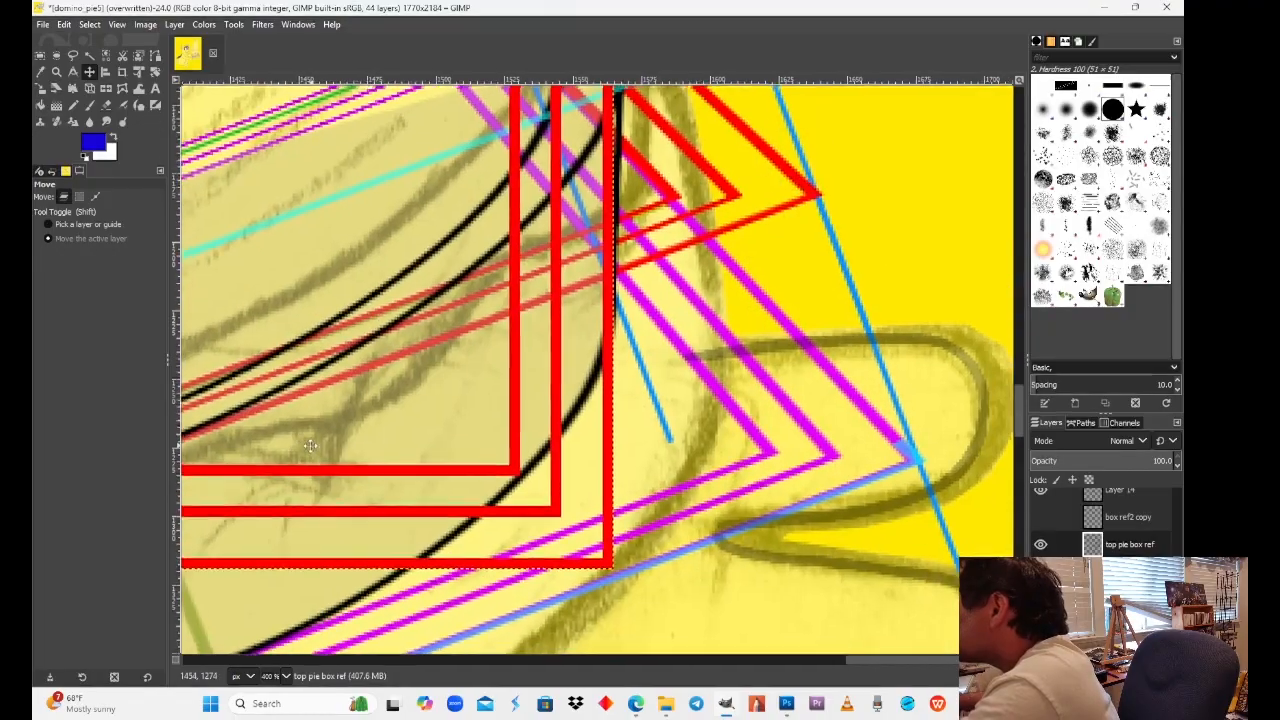
drag(310, 446, 305, 451)
click(288, 676)
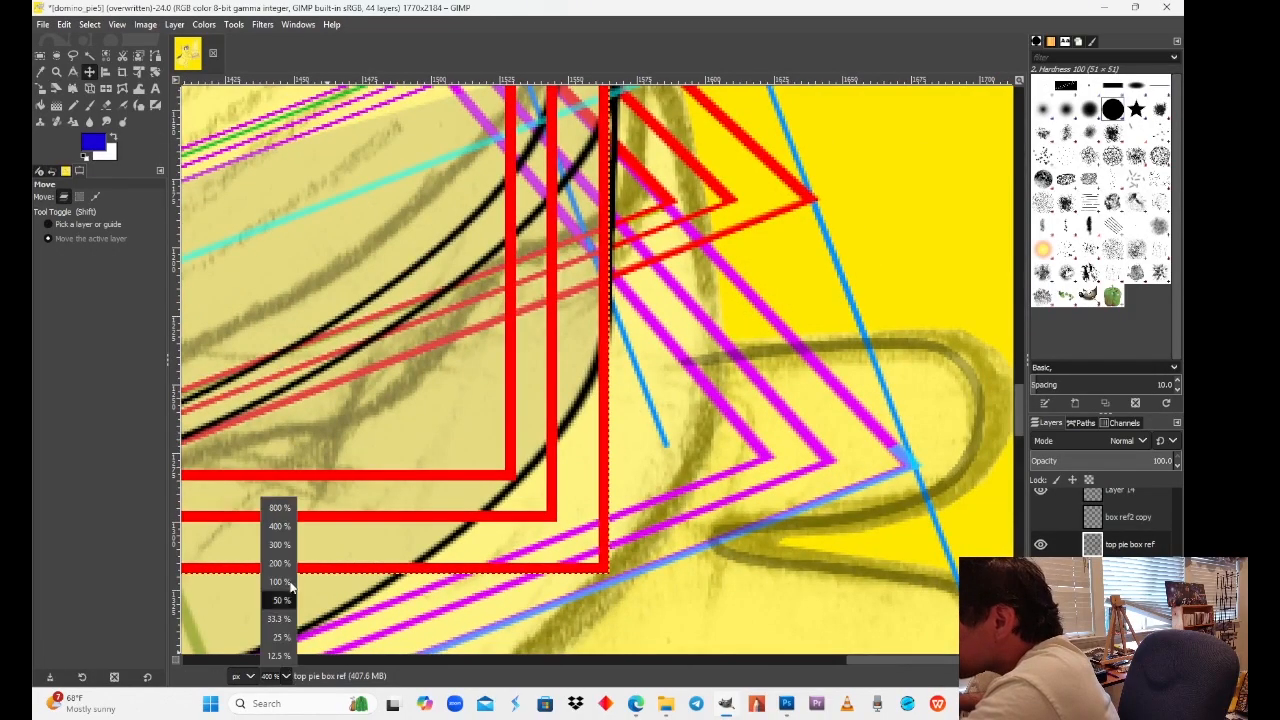
click(280, 565)
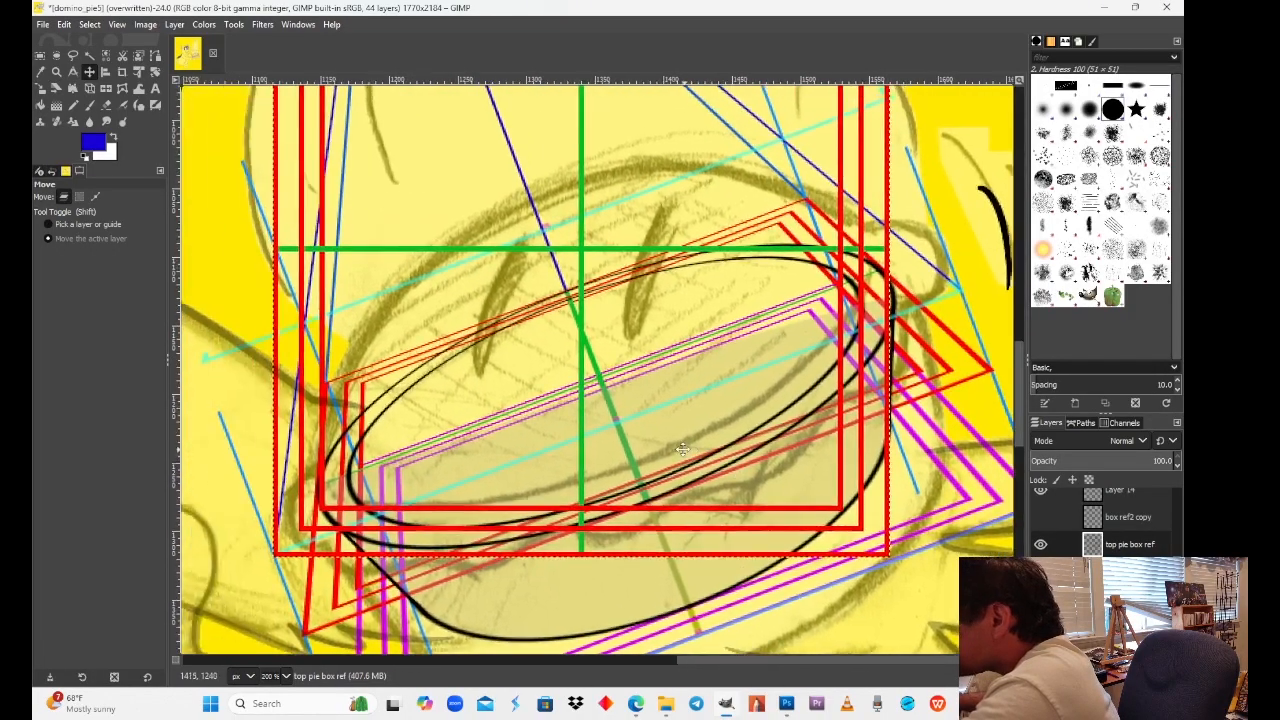
drag(682, 449, 713, 517)
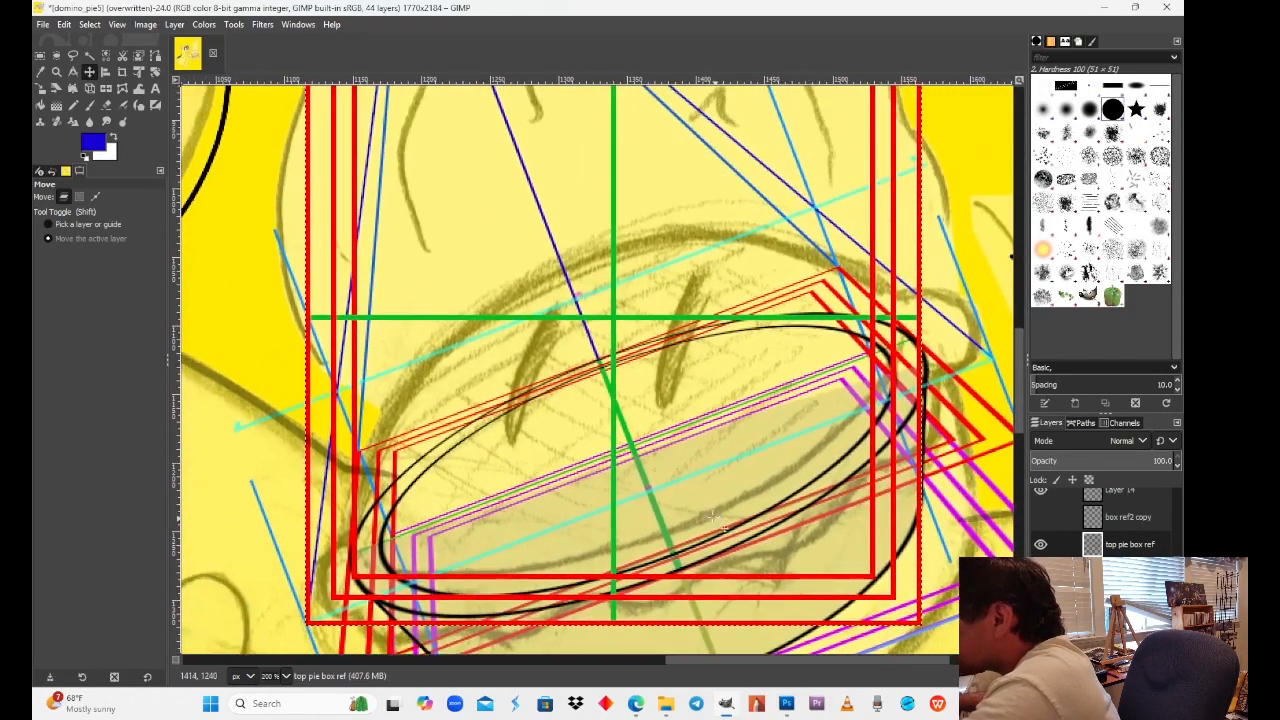
click(89, 89)
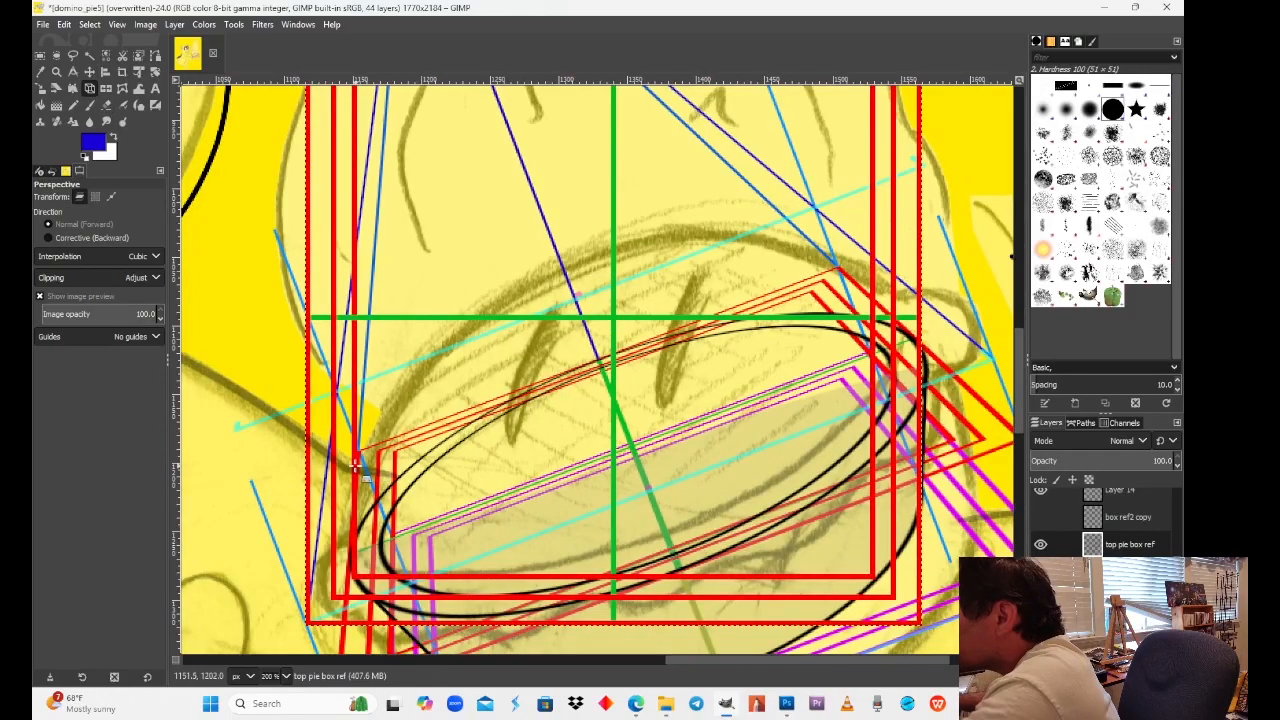
click(316, 488)
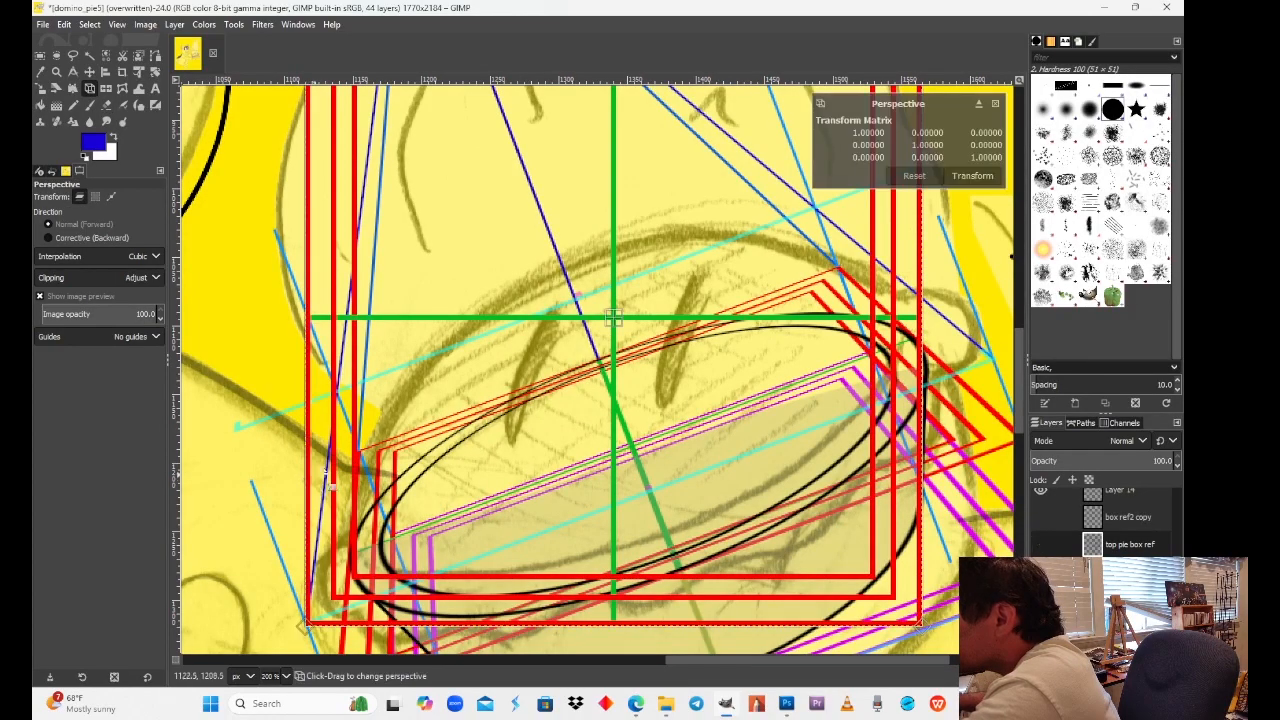
drag(629, 437, 357, 335)
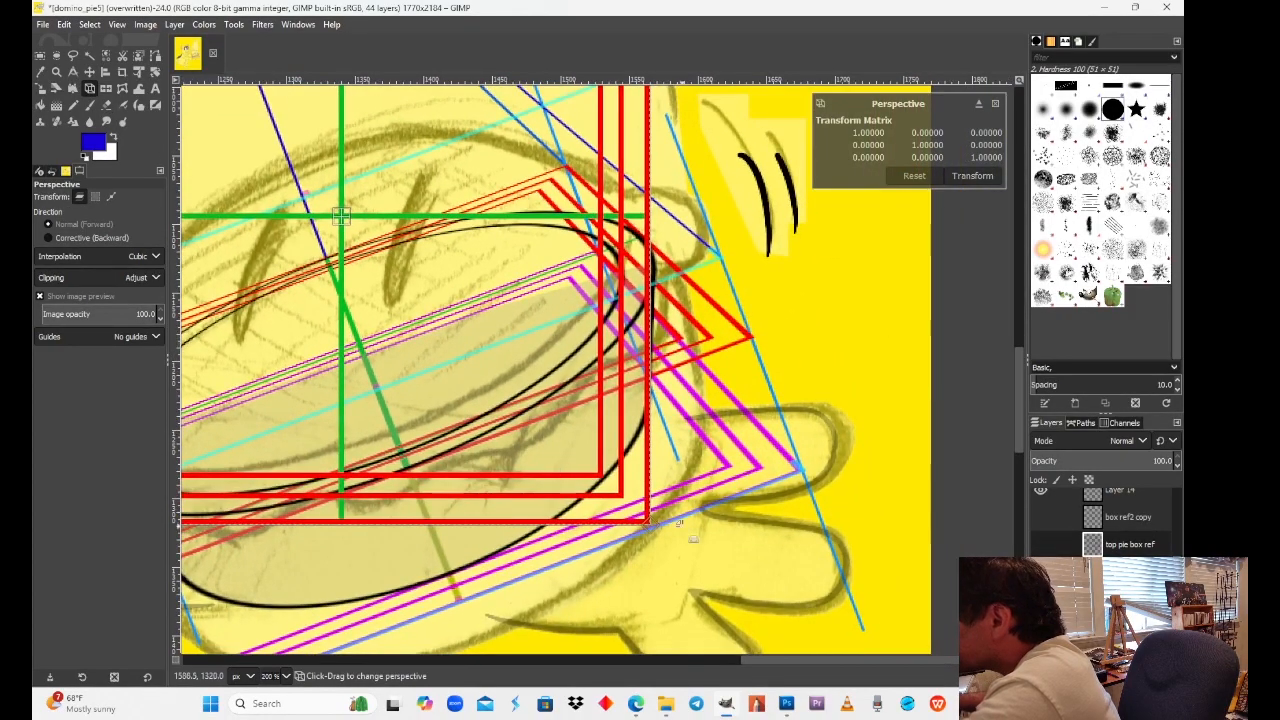
drag(652, 522, 724, 260)
drag(598, 262, 779, 448)
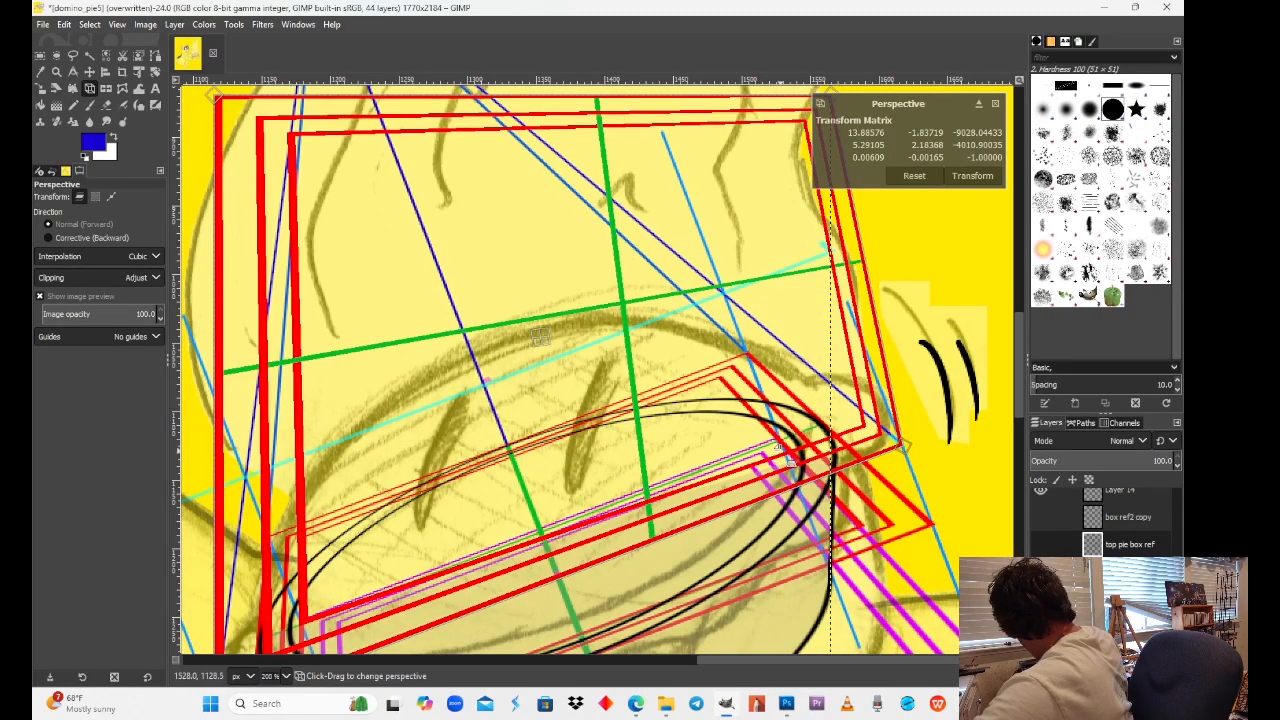
Step: Bring the box's top-right and top-left corners down onto the upper cyan line, roughly between the converging perspective guides
scroll(767, 377, up, 3)
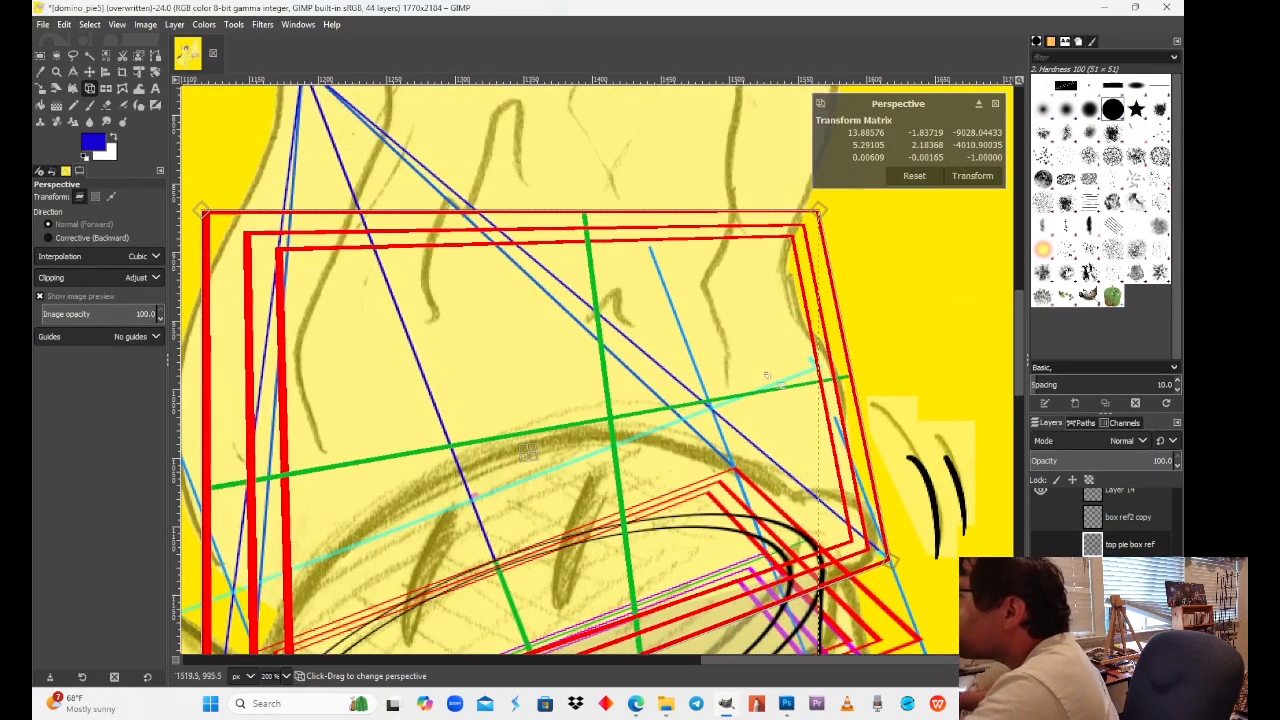
drag(819, 216, 756, 340)
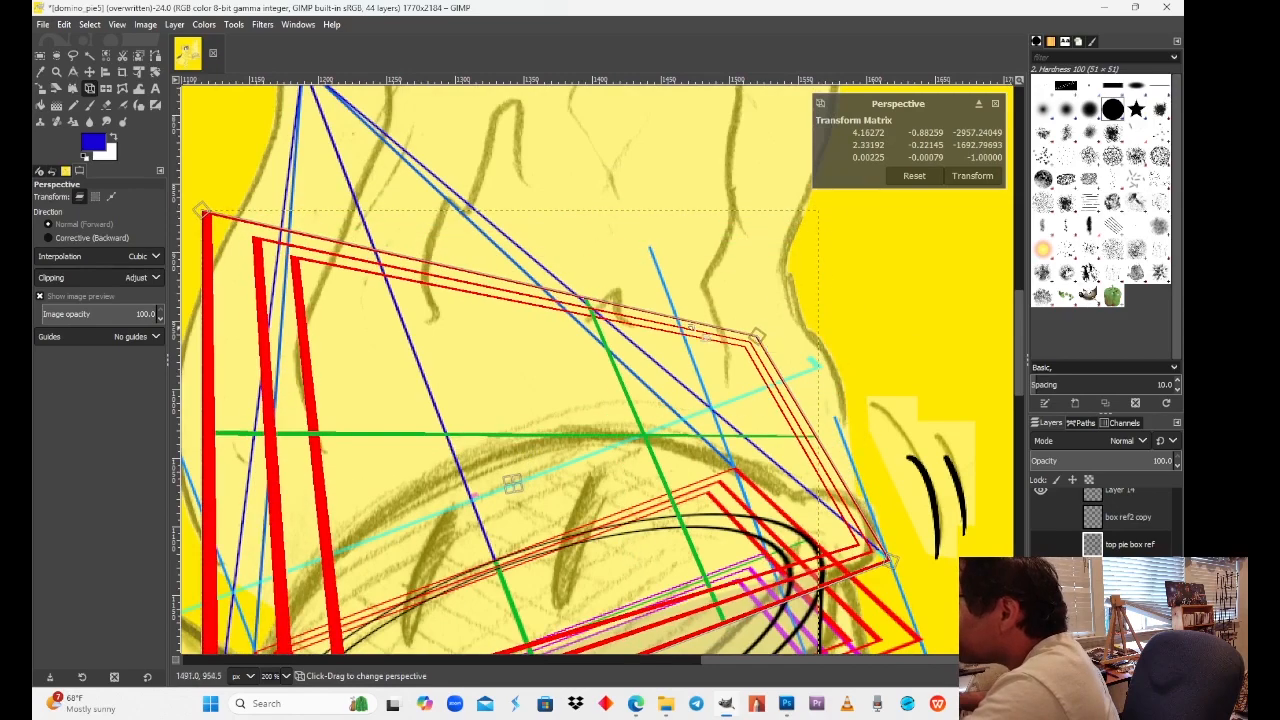
drag(210, 275, 456, 244)
drag(449, 184, 511, 490)
drag(738, 456, 466, 336)
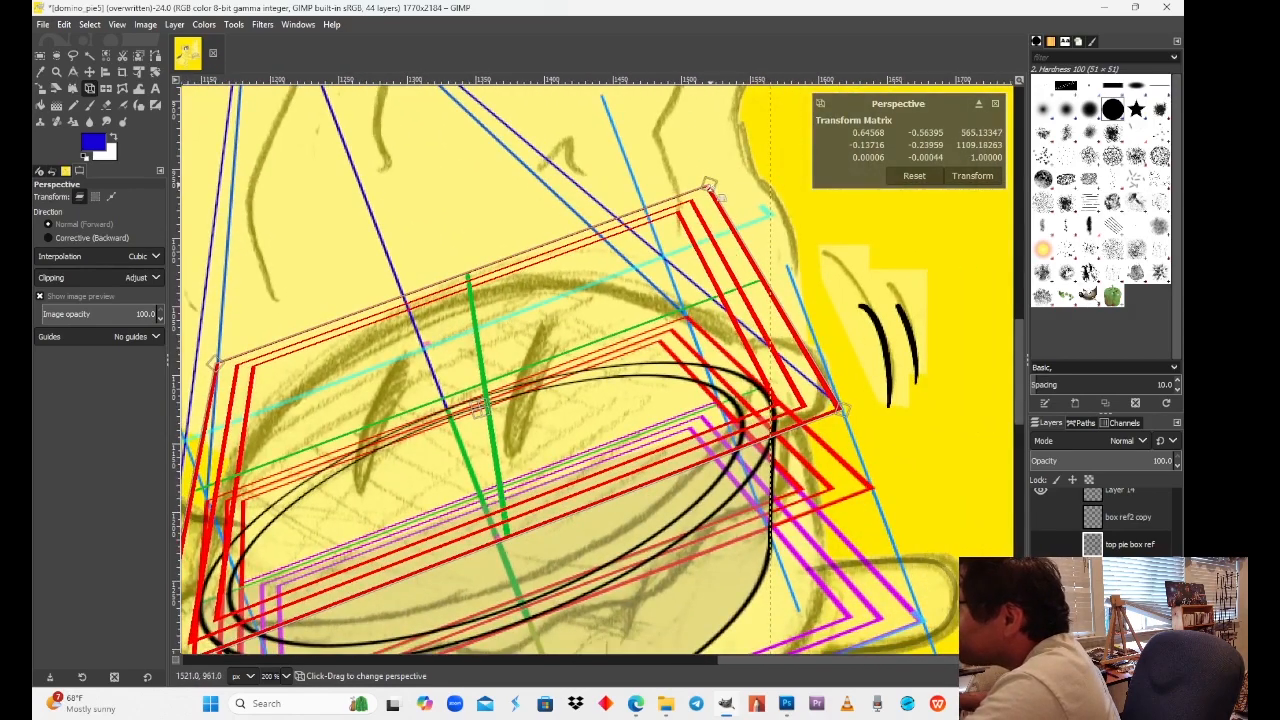
drag(709, 187, 664, 259)
drag(445, 339, 596, 300)
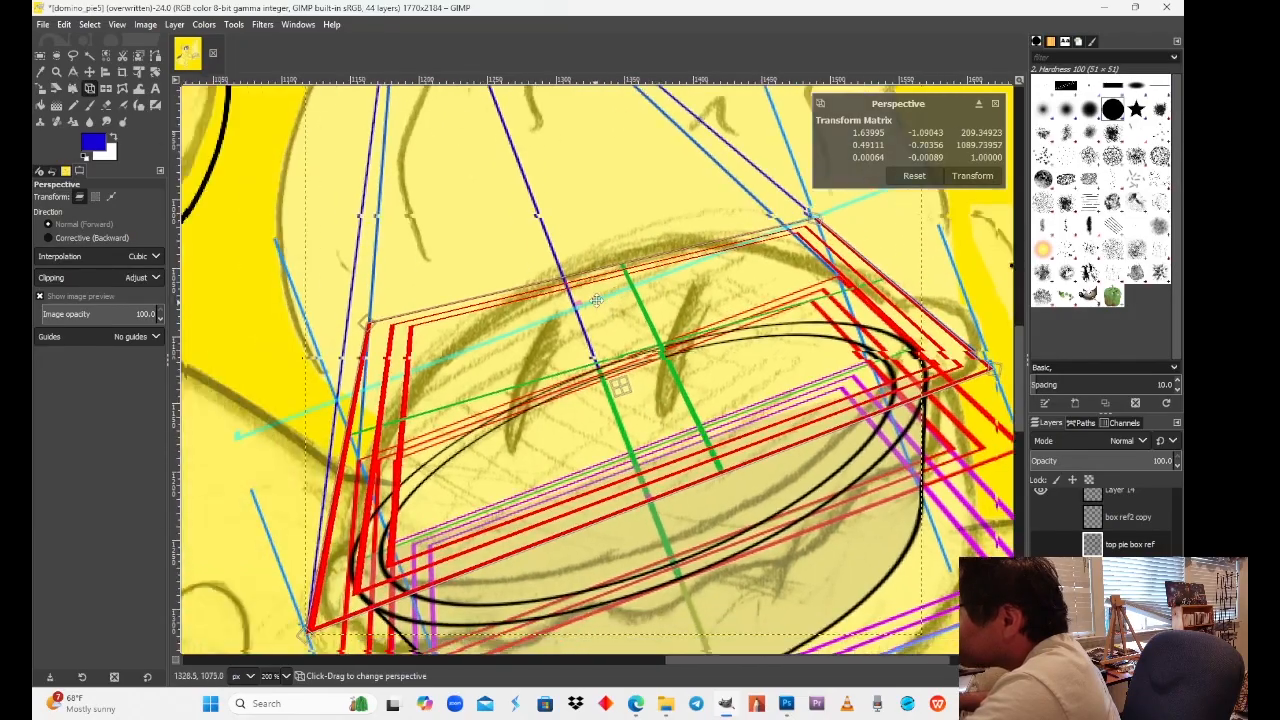
mouse_move(378, 320)
mouse_down()
mouse_move(380, 378)
mouse_move(511, 287)
mouse_move(568, 218)
mouse_up()
mouse_move(548, 362)
mouse_down()
mouse_move(608, 434)
mouse_move(607, 474)
mouse_up()
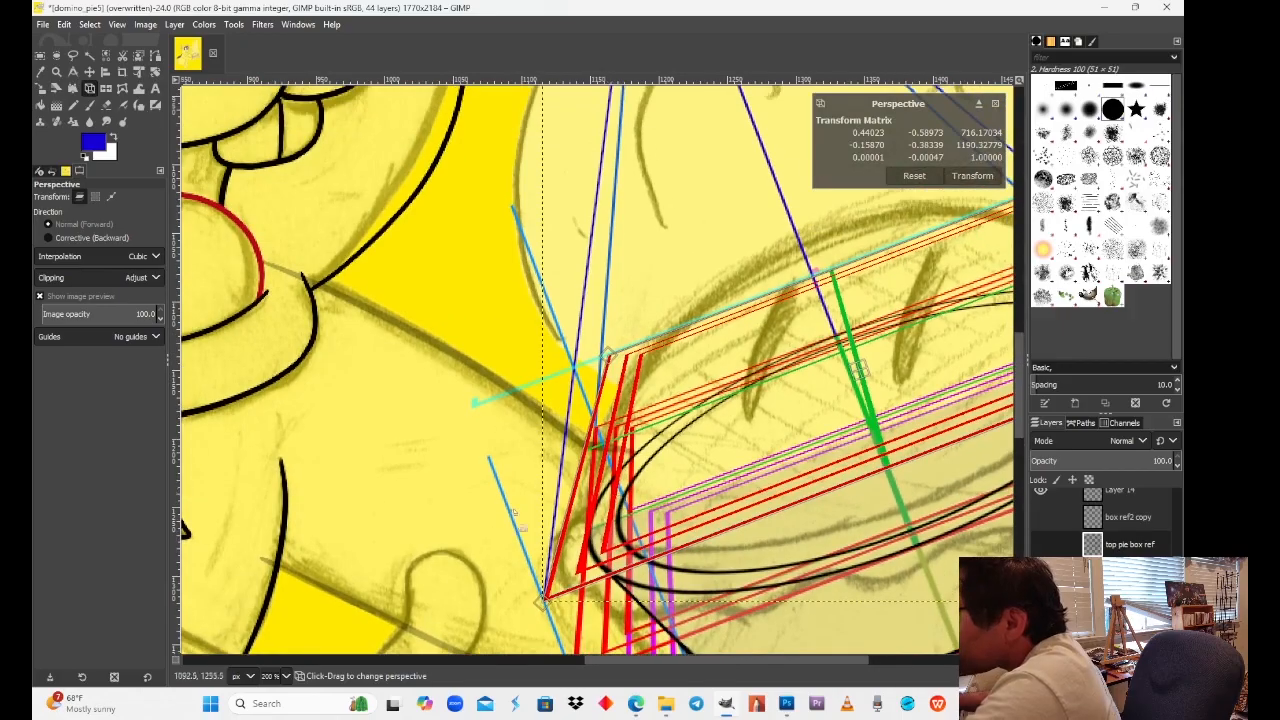
Step: Fit the box's top-left corner precisely to the crossing of the upper cyan line, the dark blue perspective line and the left blue guide
click(285, 676)
click(280, 530)
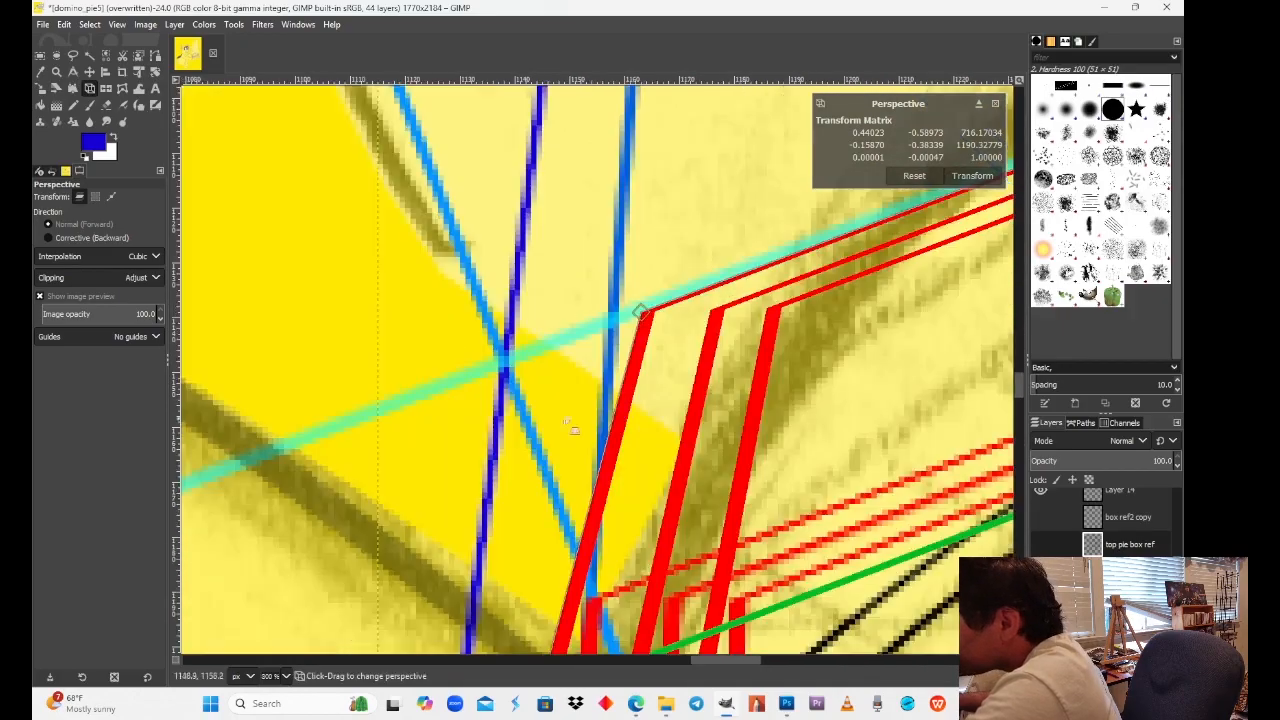
drag(622, 402, 507, 452)
drag(528, 365, 390, 414)
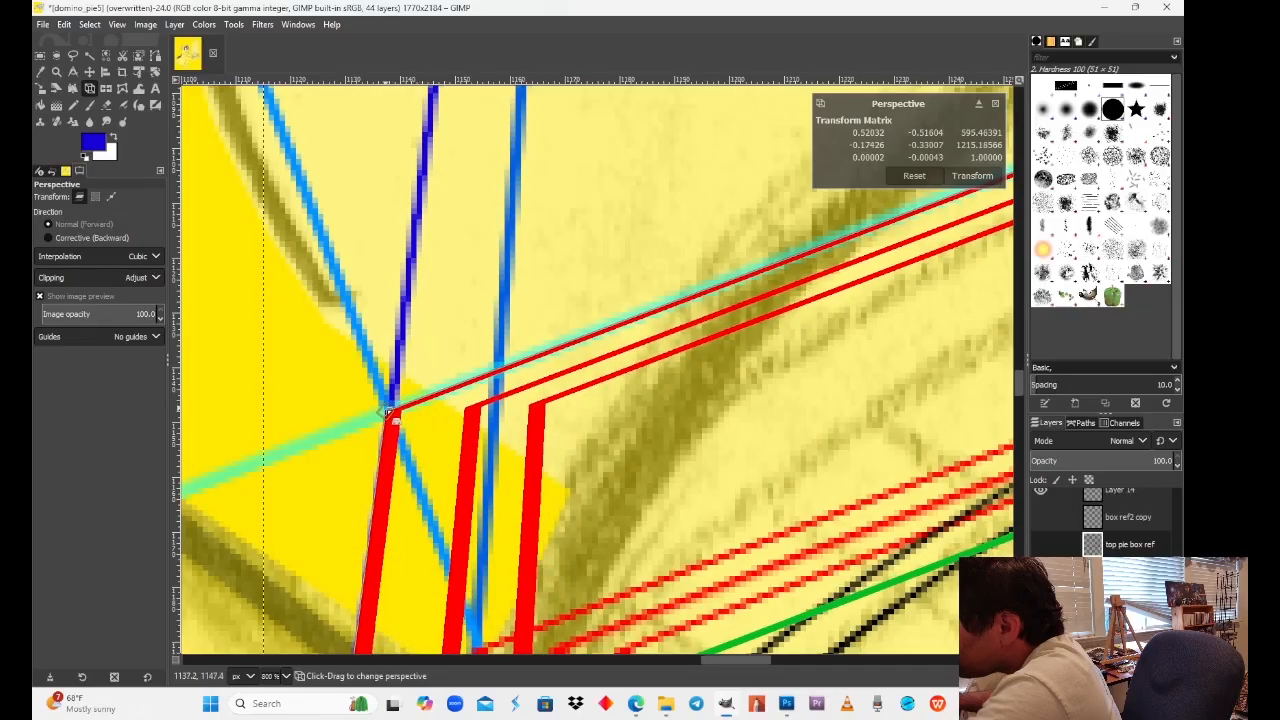
Step: Fit the box's top-right corner precisely to the crossing of the upper cyan line, the dark blue perspective line and the blue guide
drag(742, 393, 337, 537)
drag(823, 414, 466, 563)
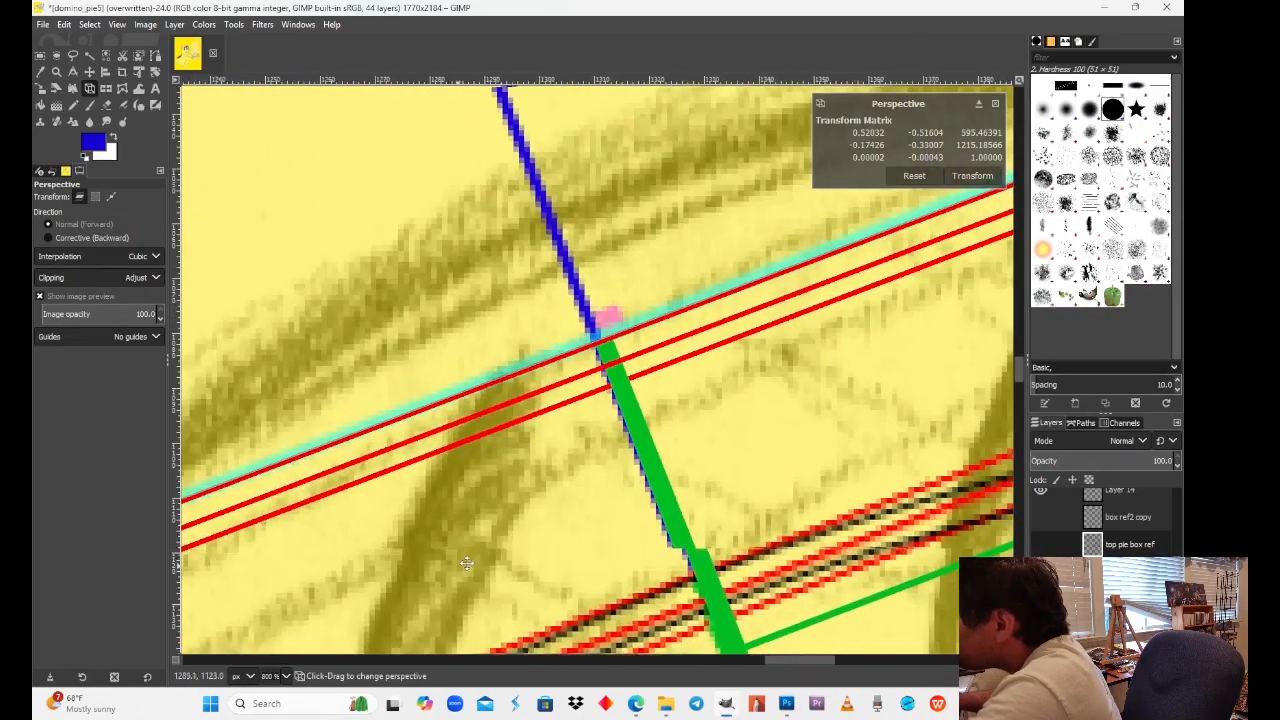
drag(884, 374, 480, 543)
drag(1000, 338, 676, 454)
drag(866, 395, 645, 487)
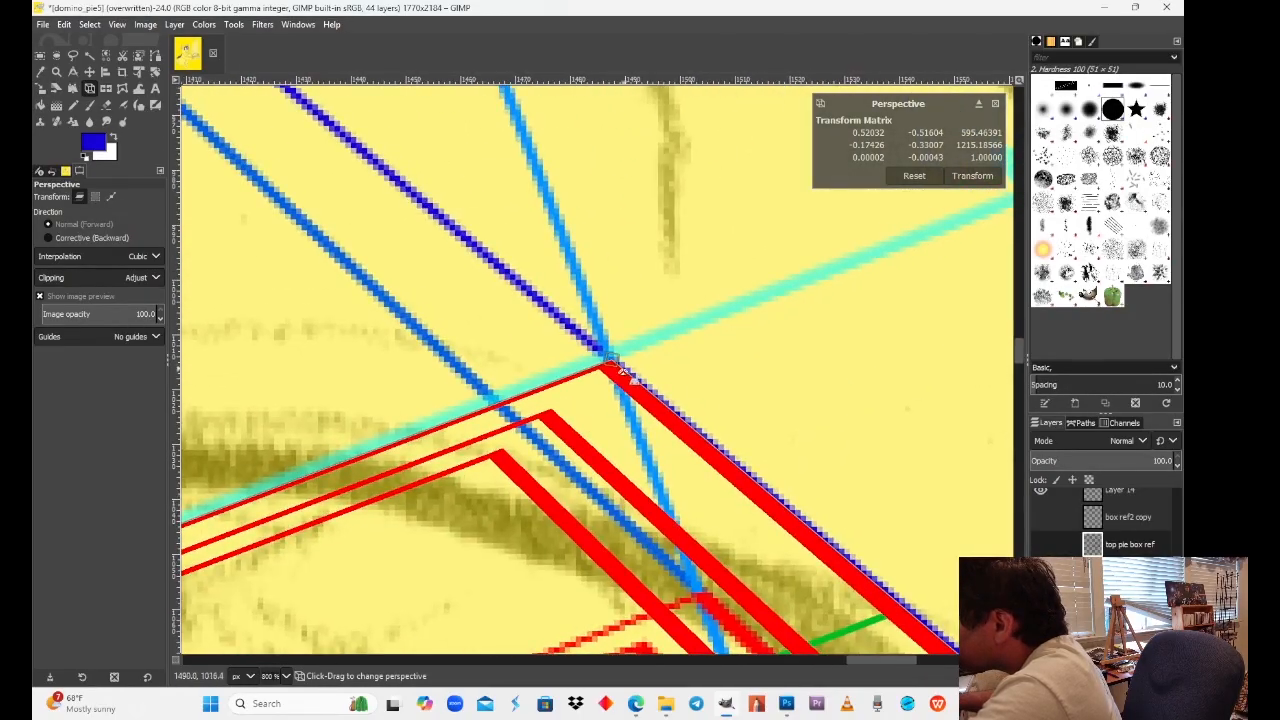
drag(611, 361, 606, 353)
Step: Fine-tune the box's bottom-right corner on the right blue guide so the lower edge follows the lower cyan line
drag(748, 401, 583, 389)
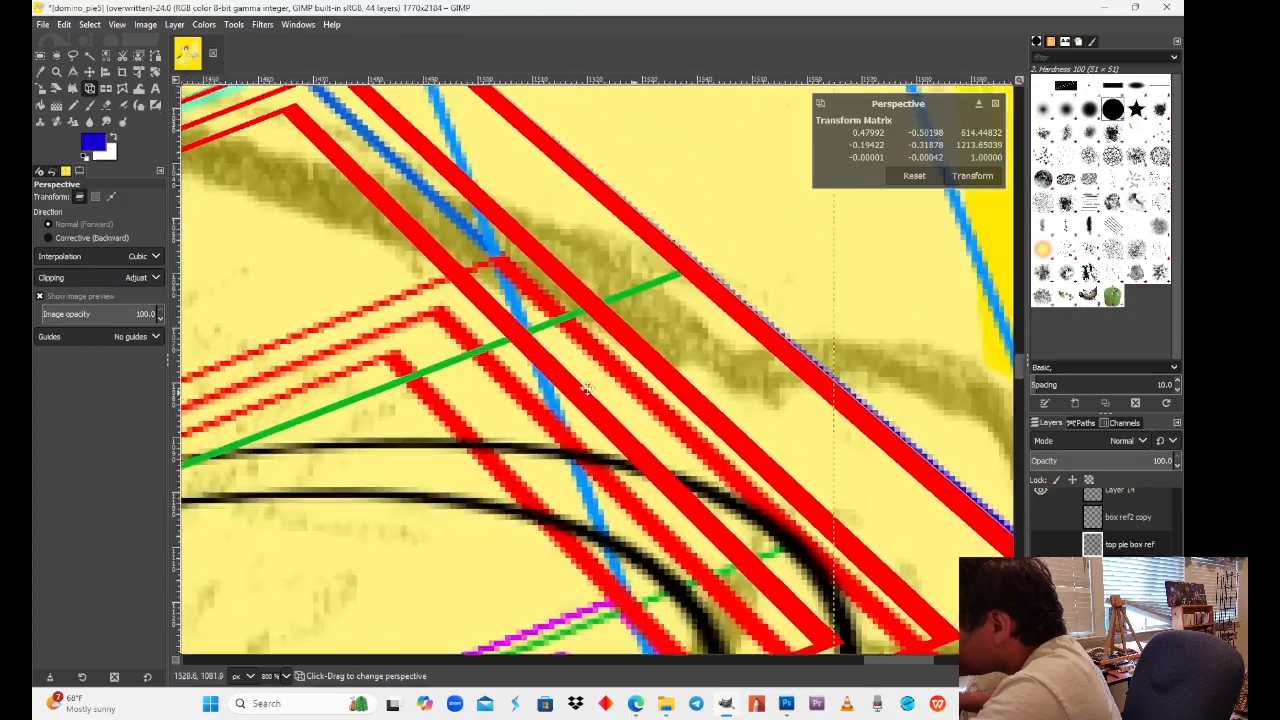
drag(923, 497, 610, 378)
drag(808, 505, 813, 500)
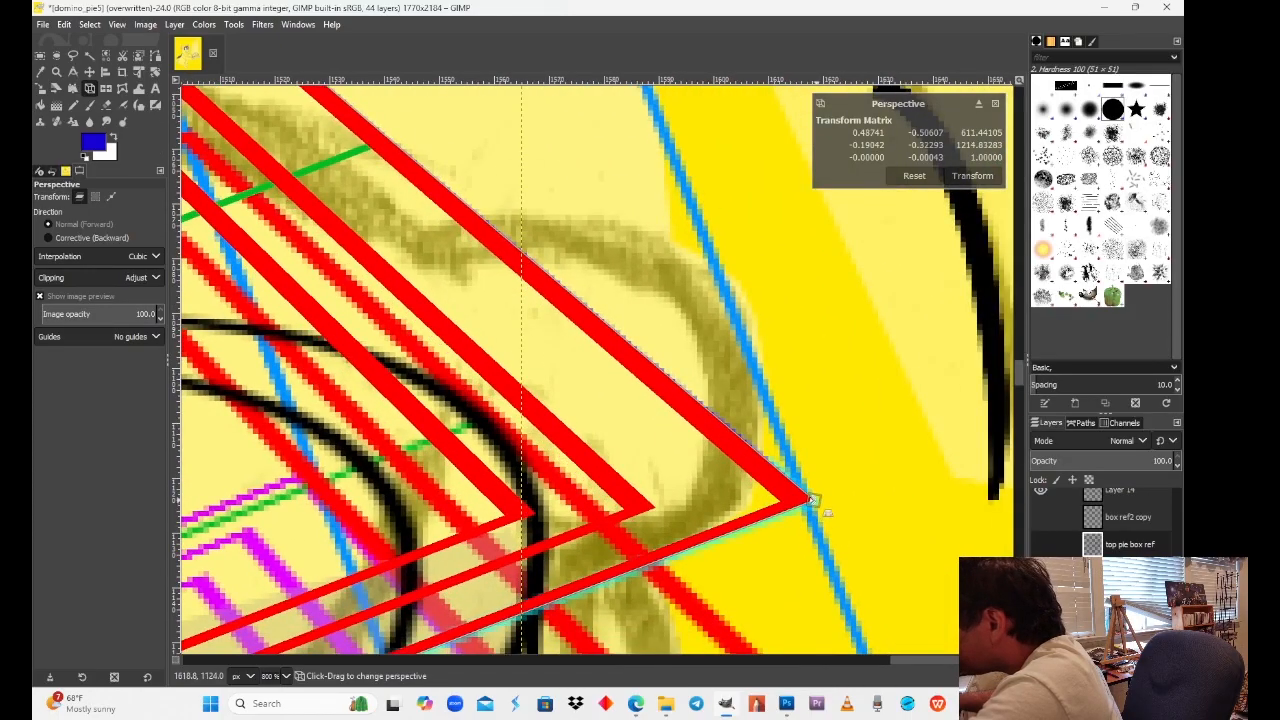
Step: Check the box's lower edge along the cyan line and nudge the top-left corner onto the crossing of the guides
mouse_move(560, 600)
mouse_down()
mouse_move(754, 434)
mouse_move(1000, 325)
mouse_up()
drag(497, 543, 830, 364)
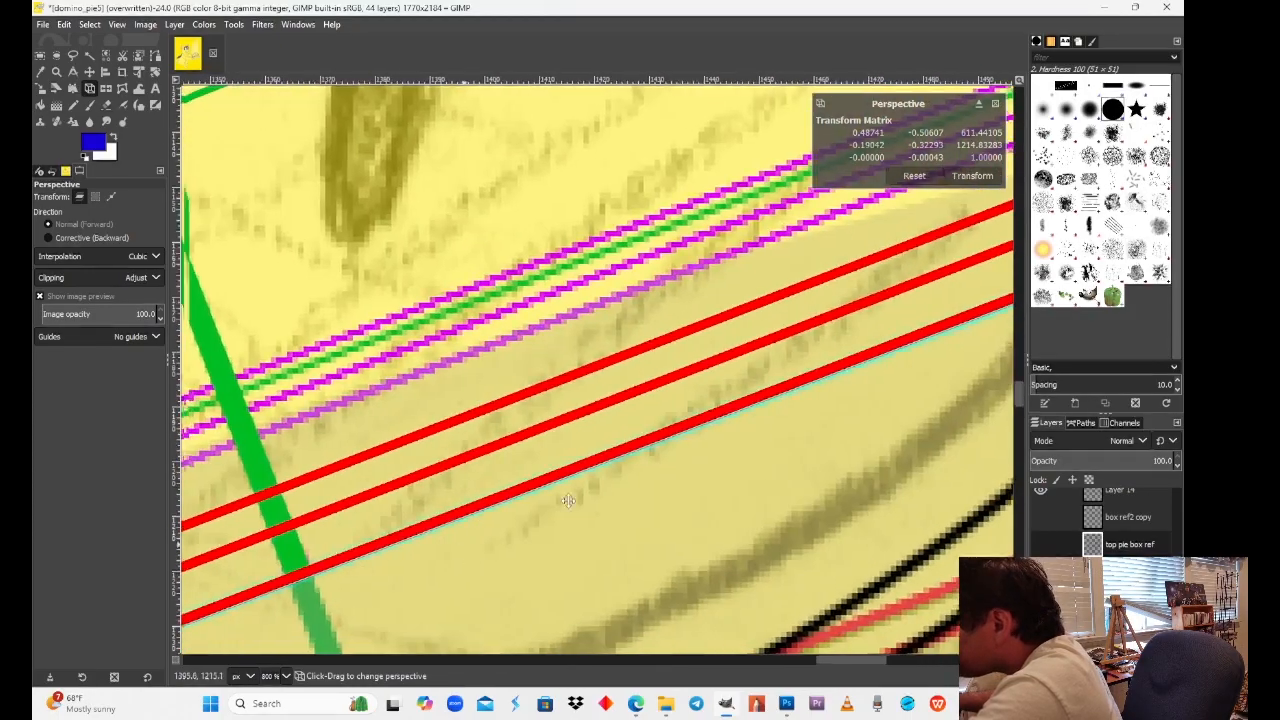
drag(210, 610, 829, 403)
drag(315, 615, 931, 374)
drag(504, 496, 766, 389)
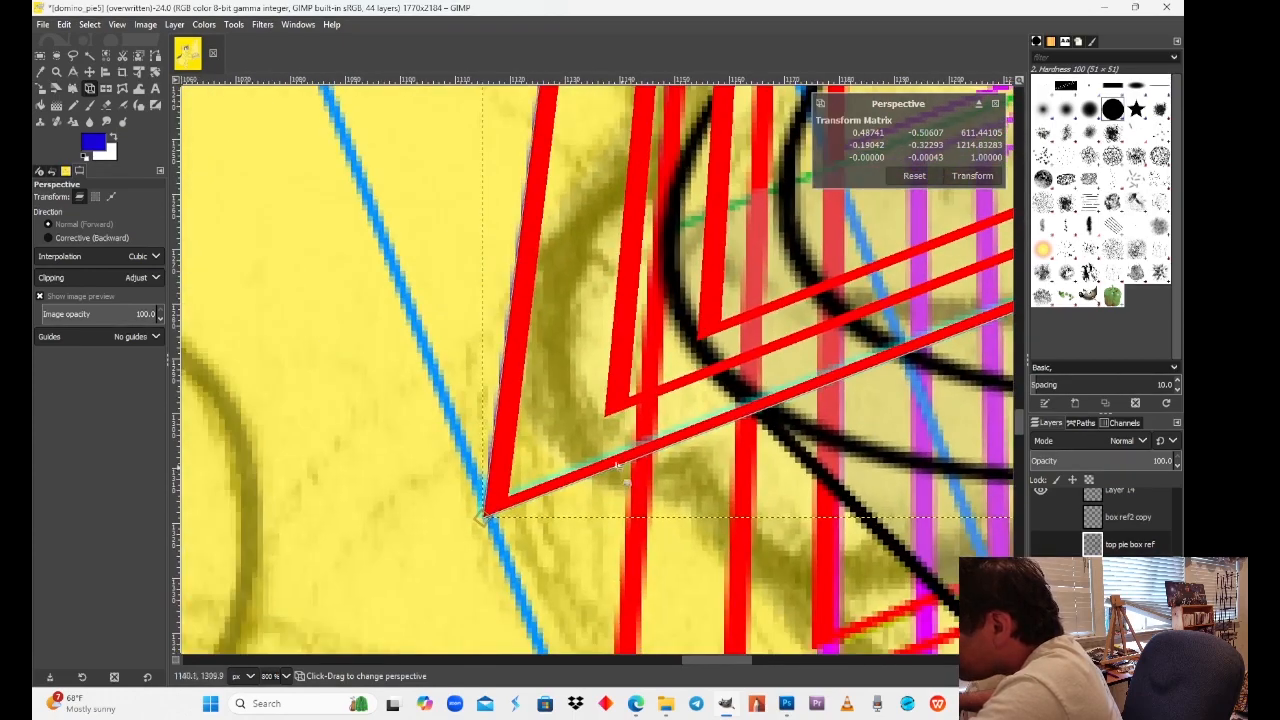
scroll(643, 435, up, 1)
scroll(643, 435, up, 5)
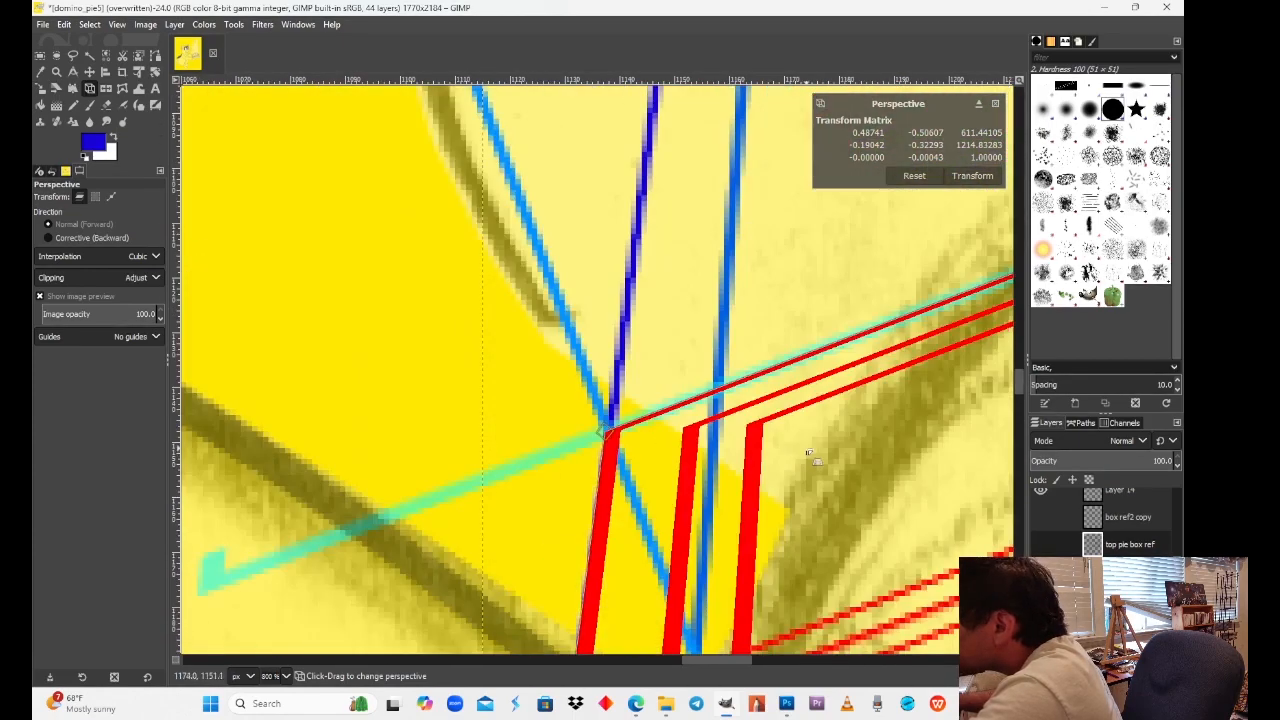
drag(810, 455, 558, 487)
drag(328, 480, 325, 477)
Step: Check the box's upper edge against the upper cyan line and apply the perspective transform
drag(715, 469, 430, 580)
drag(878, 440, 523, 600)
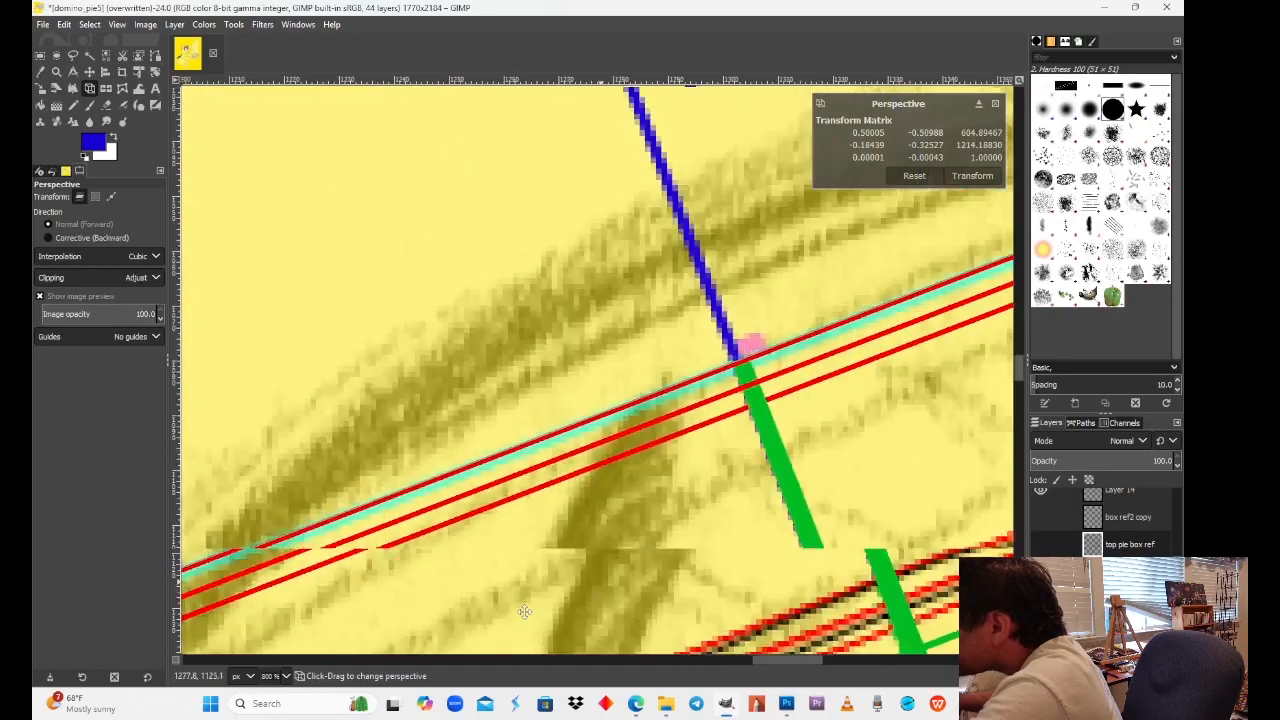
drag(920, 420, 480, 578)
drag(950, 440, 611, 533)
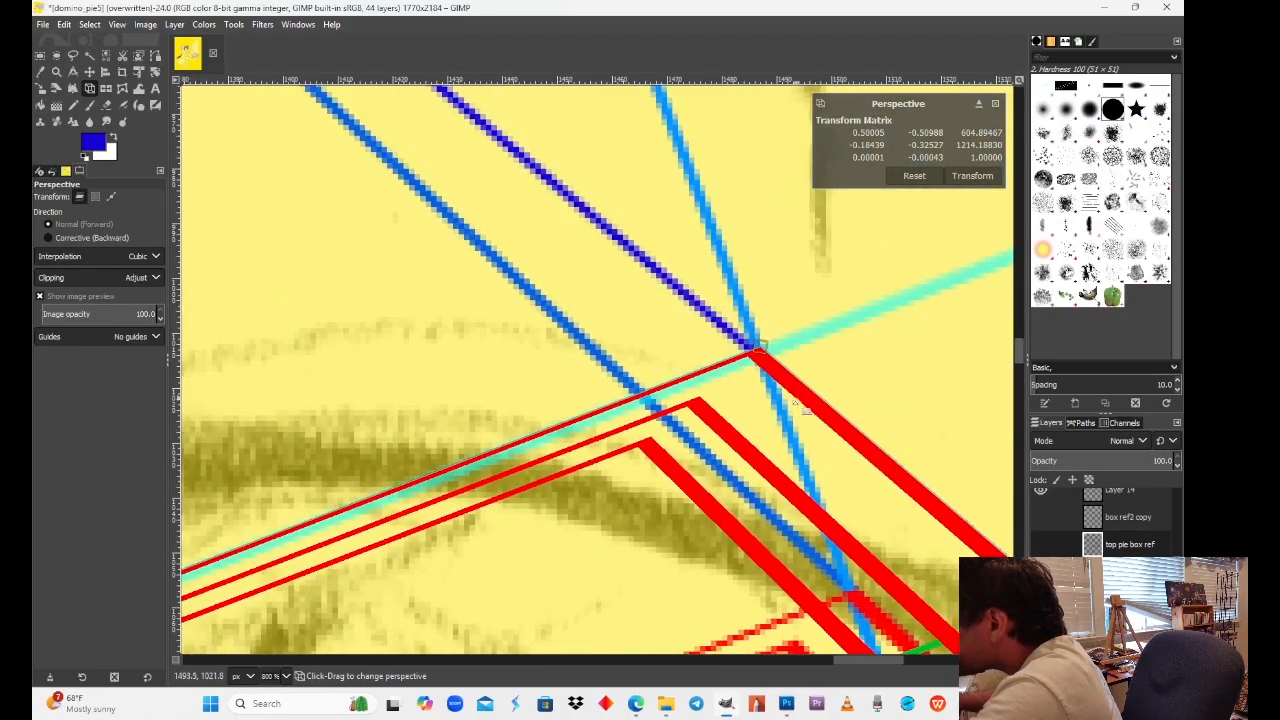
click(286, 676)
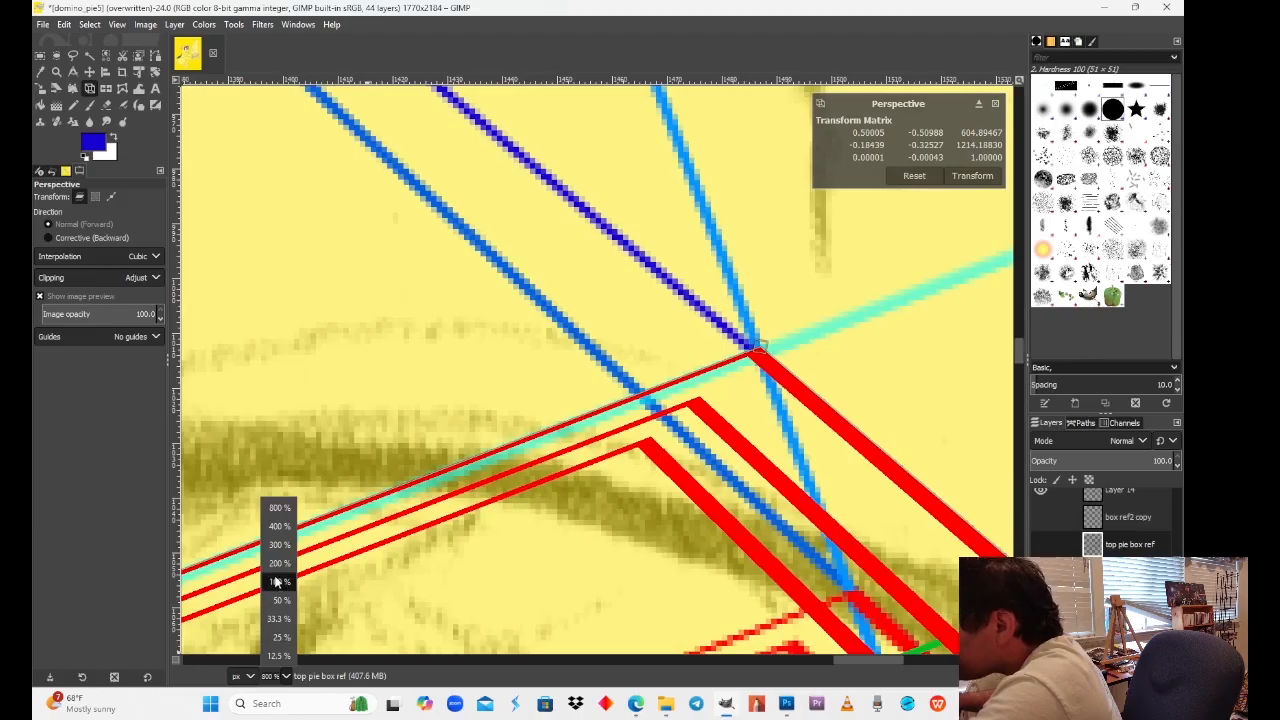
click(278, 586)
drag(830, 488, 899, 407)
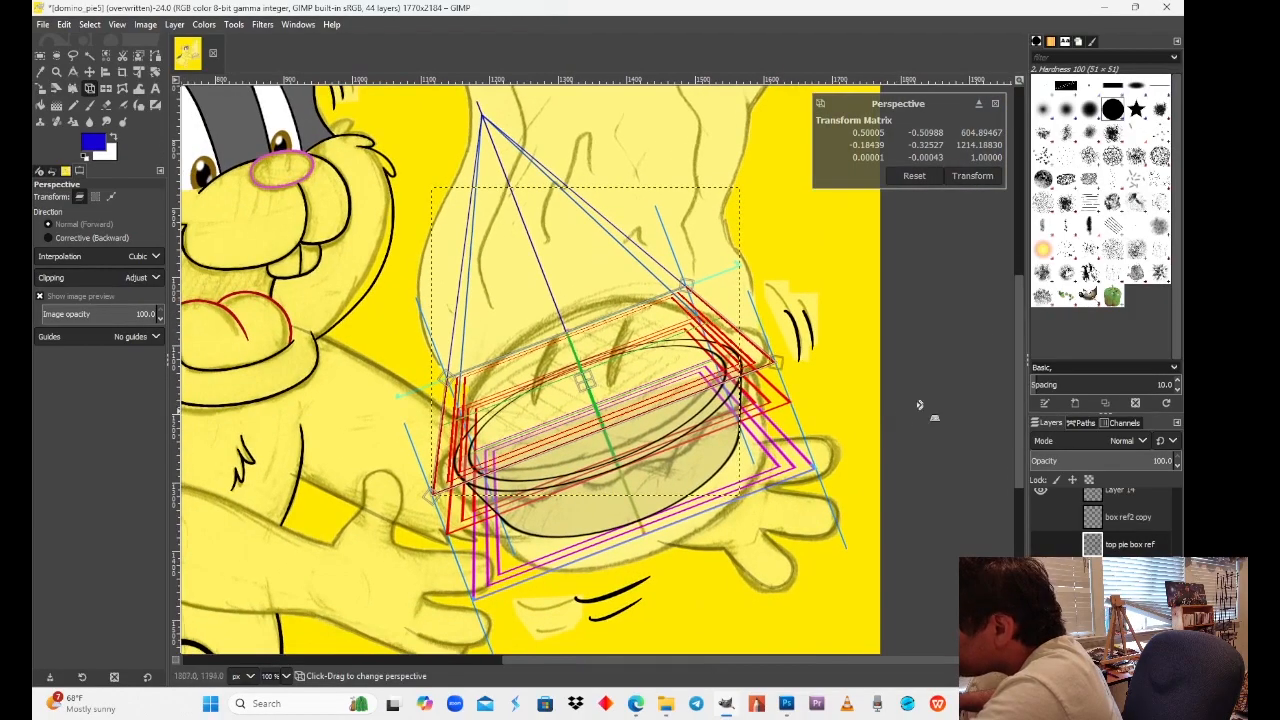
click(976, 177)
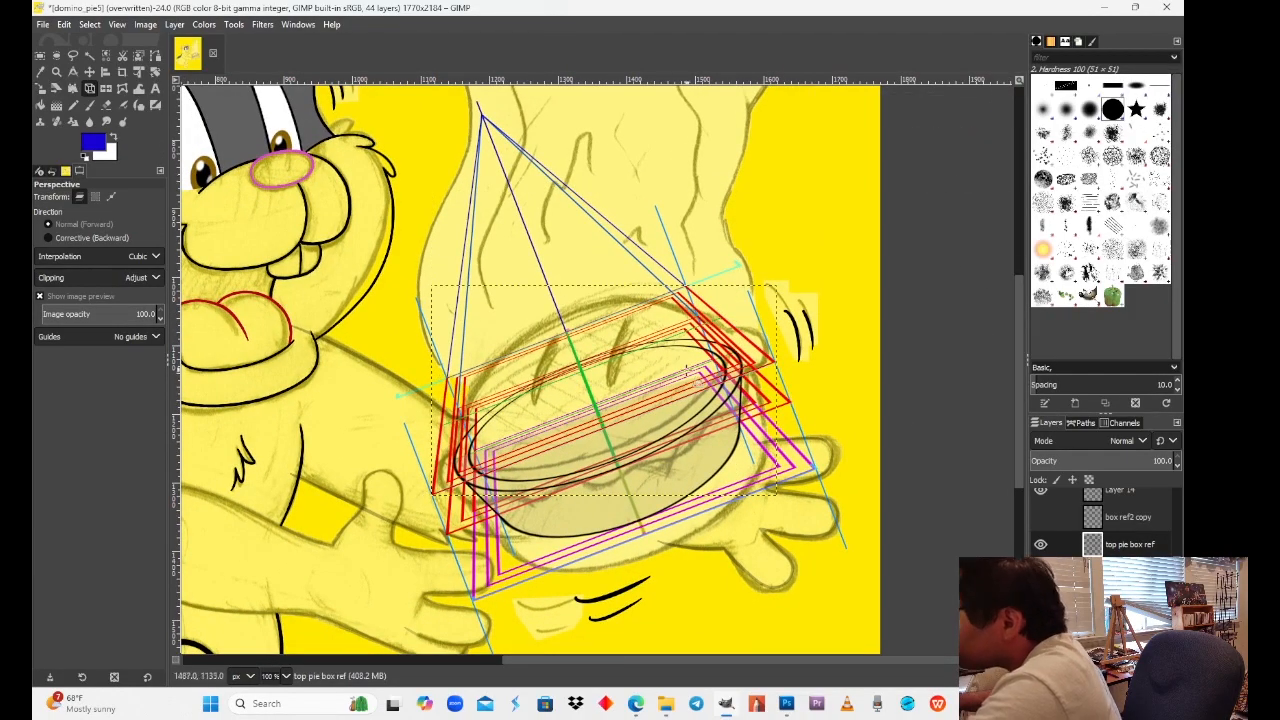
Step: Recolor the "top pie box ref" layer green with Hue-Saturation by setting the hue to 99.9
click(214, 24)
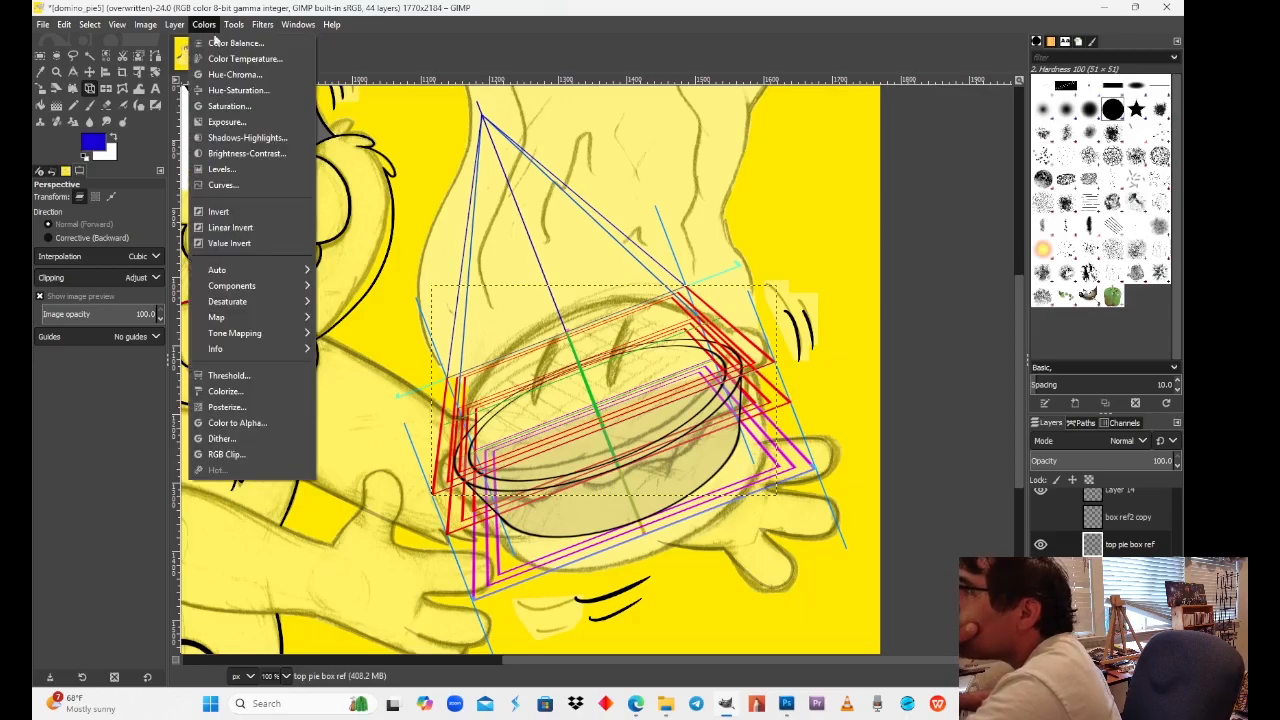
click(234, 91)
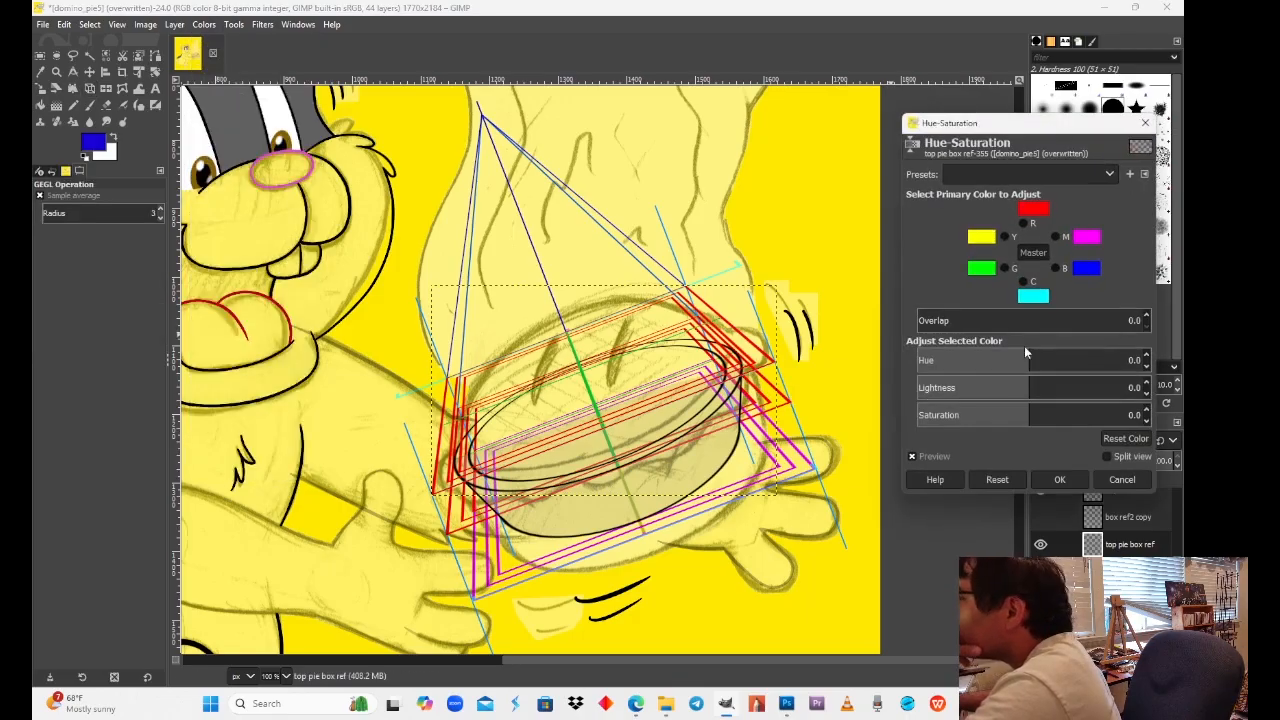
click(955, 361)
drag(955, 361, 1034, 386)
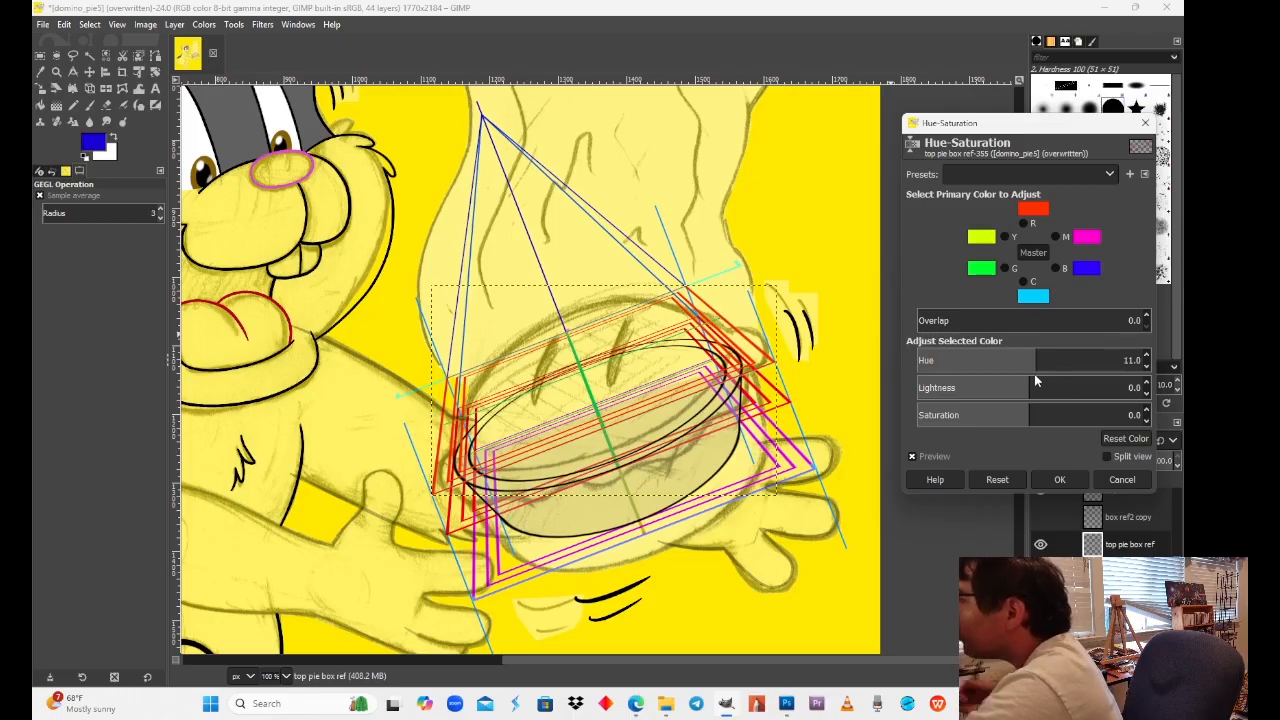
drag(1035, 362, 1093, 376)
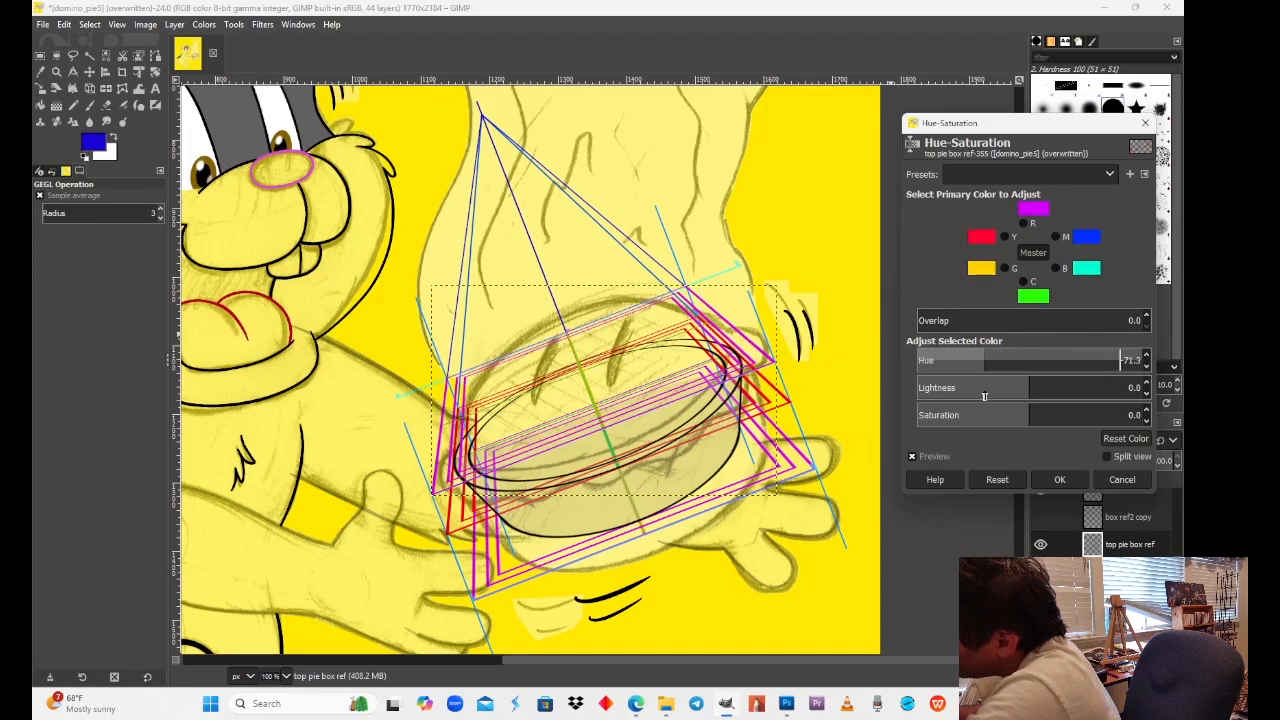
drag(984, 396, 1095, 374)
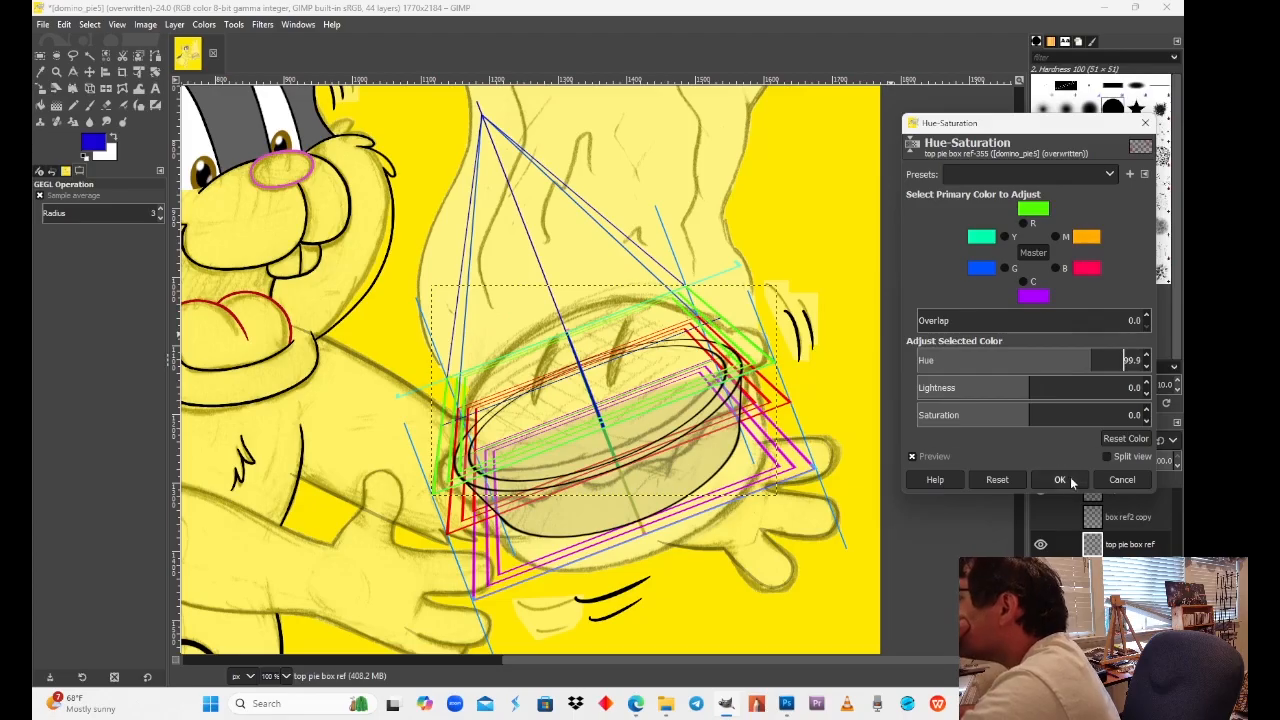
click(1060, 480)
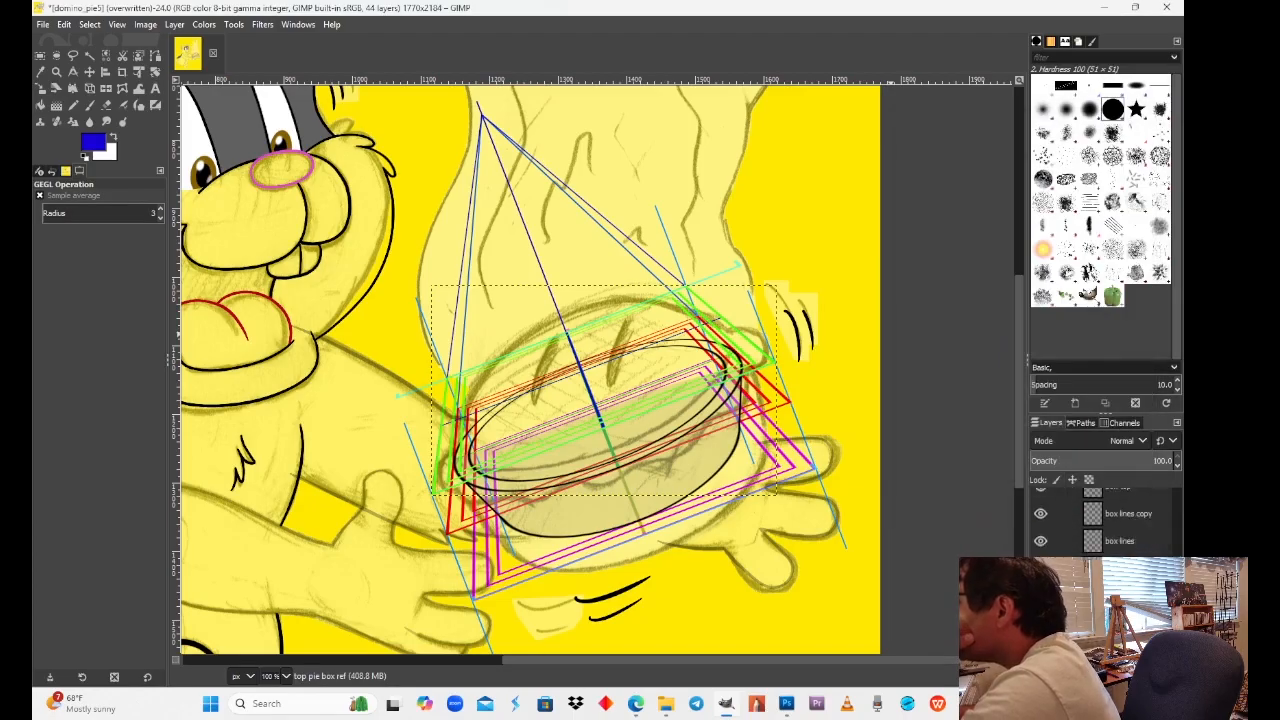
Step: Hide the yellow background layer beneath the "domino pie" layer
scroll(1105, 520, down, 6)
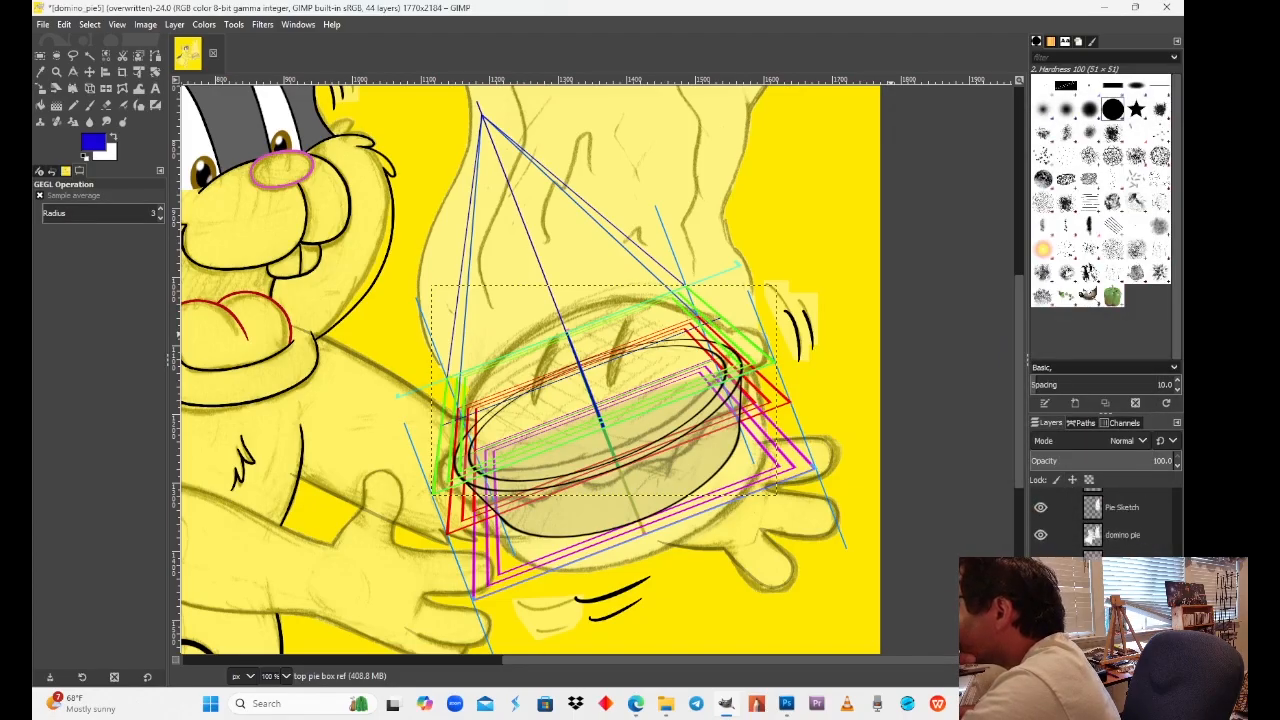
click(1041, 563)
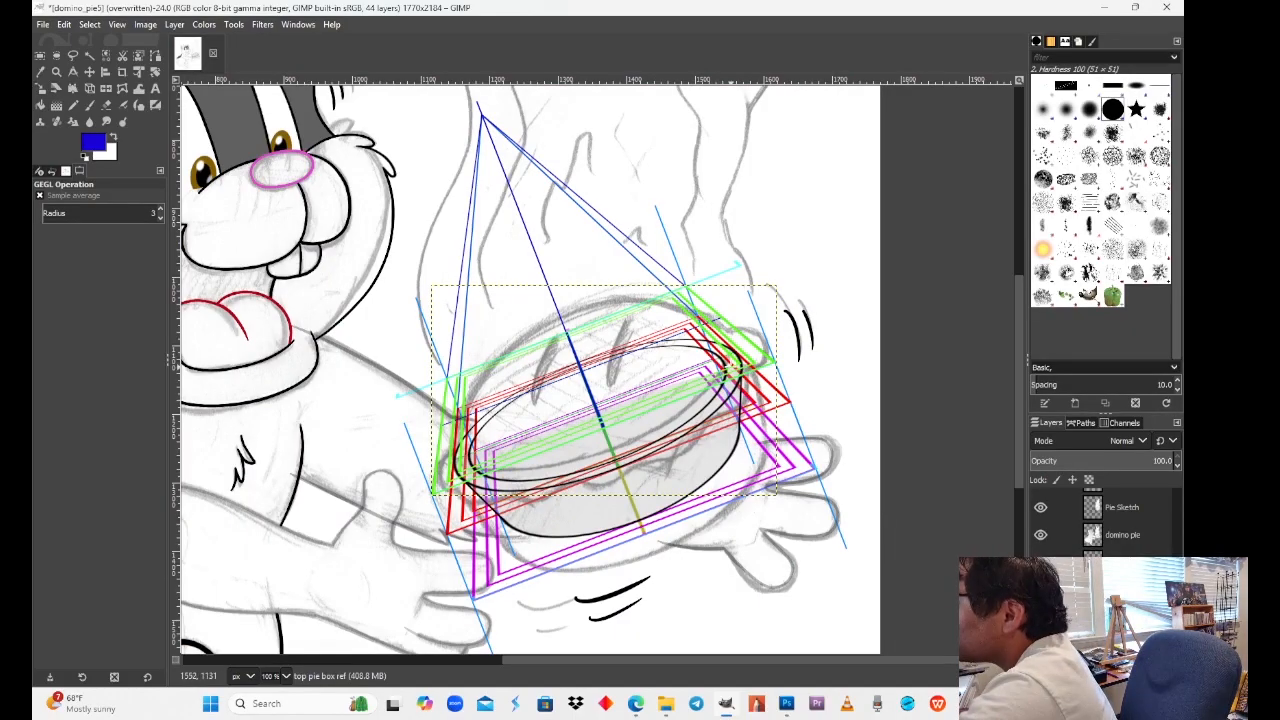
Step: Hide the layer holding the purple bottom box, located beneath the "box lines" layer
click(40, 57)
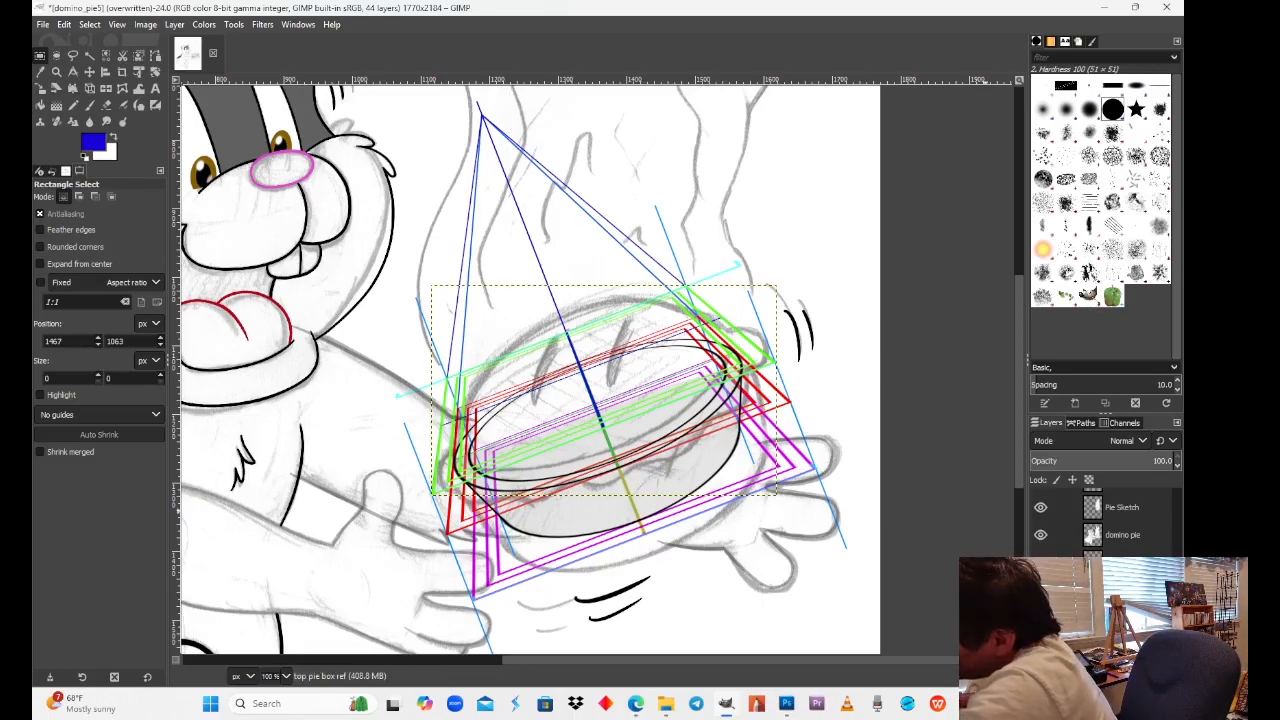
scroll(1124, 553, up, 3)
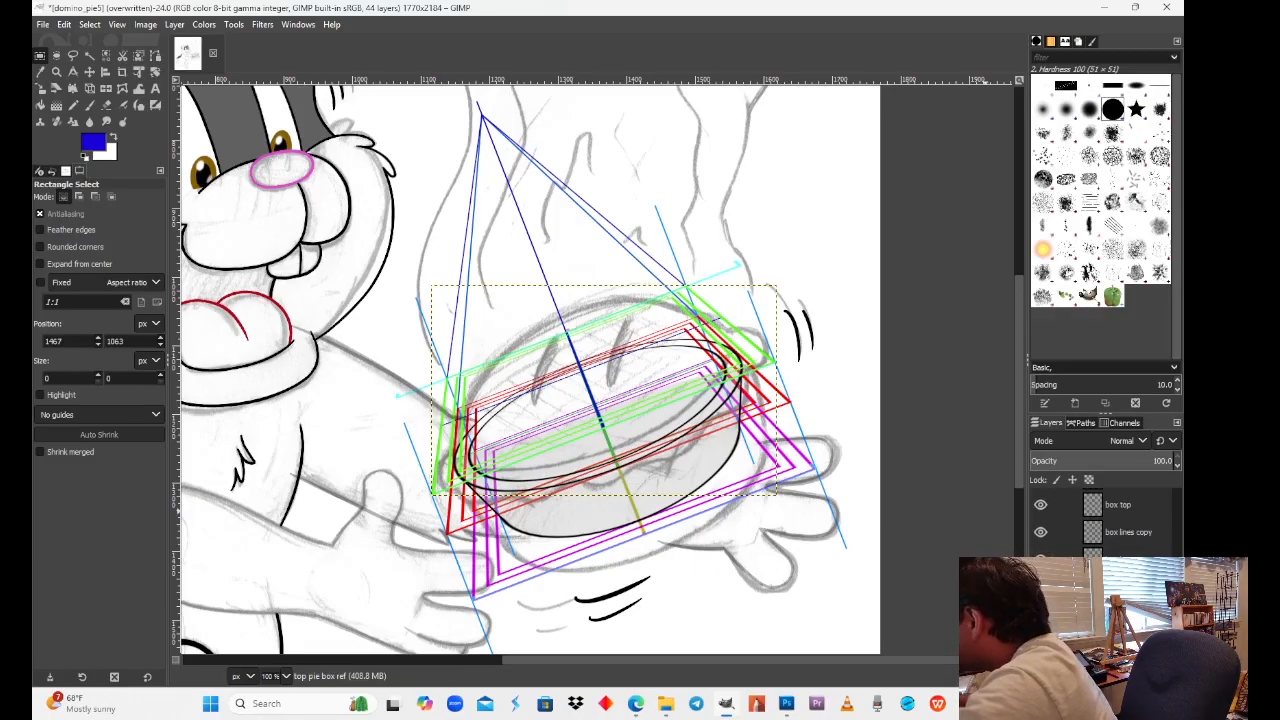
scroll(1110, 520, down, 1)
click(1041, 560)
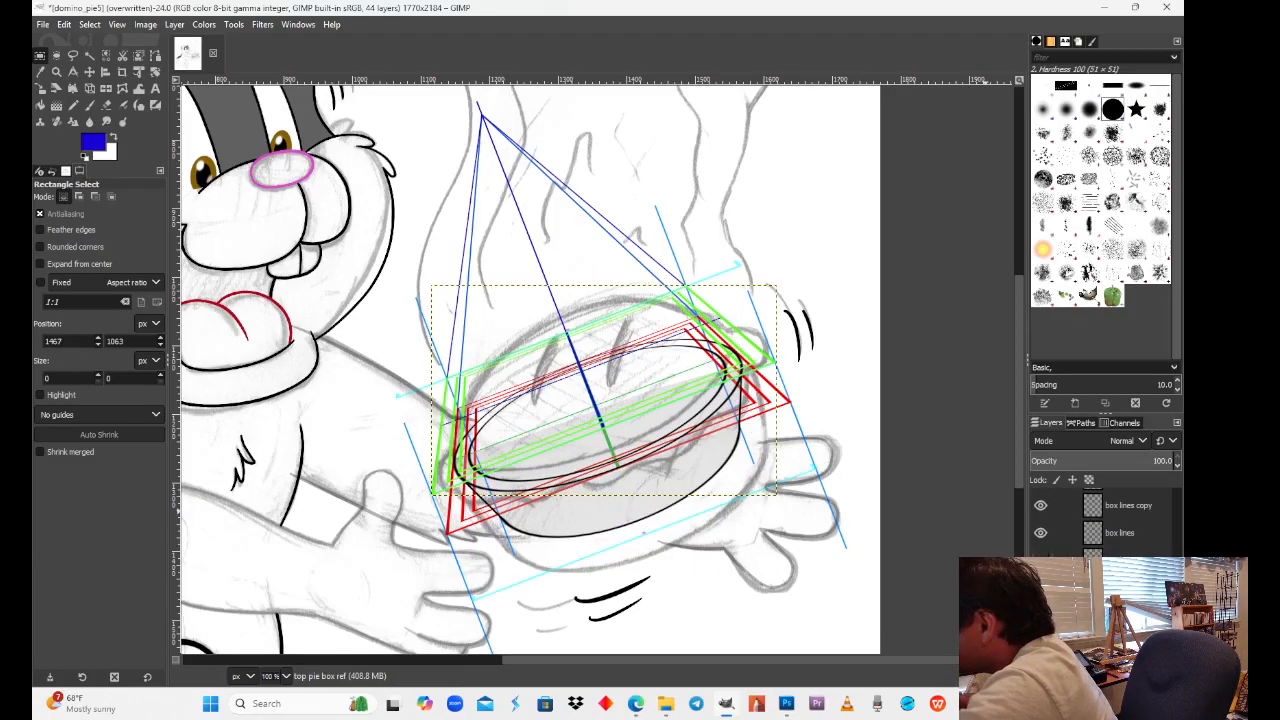
click(1041, 560)
click(1041, 560)
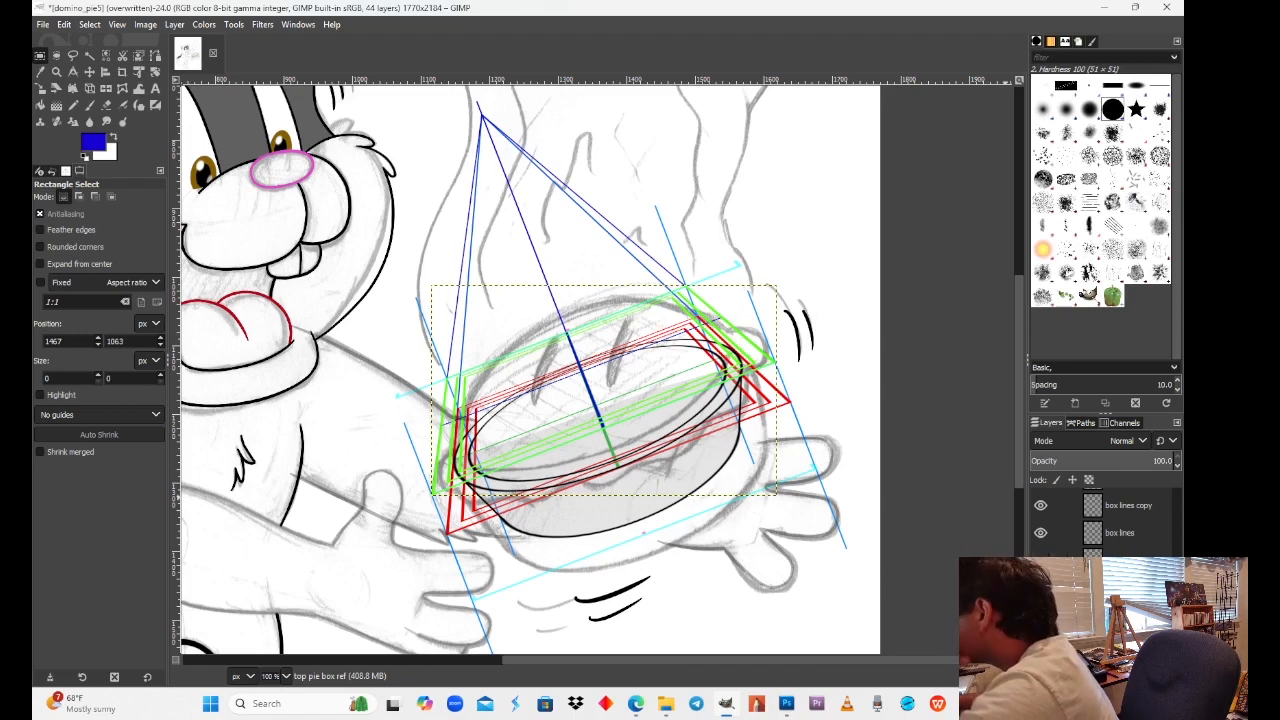
Step: Draw a path between the pie rim's left and right ends and bend it upward to follow the sketched top crust
scroll(1130, 532, down, 3)
scroll(1130, 518, up, 1)
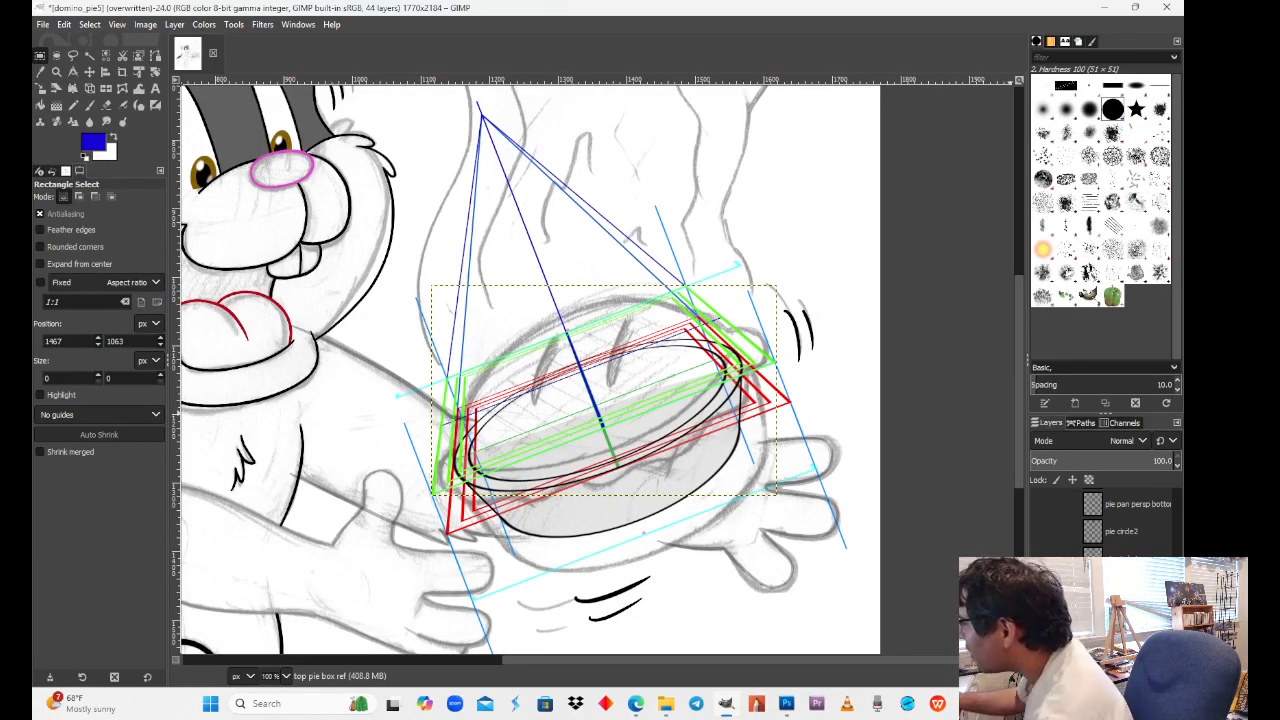
scroll(1105, 580, up, 5)
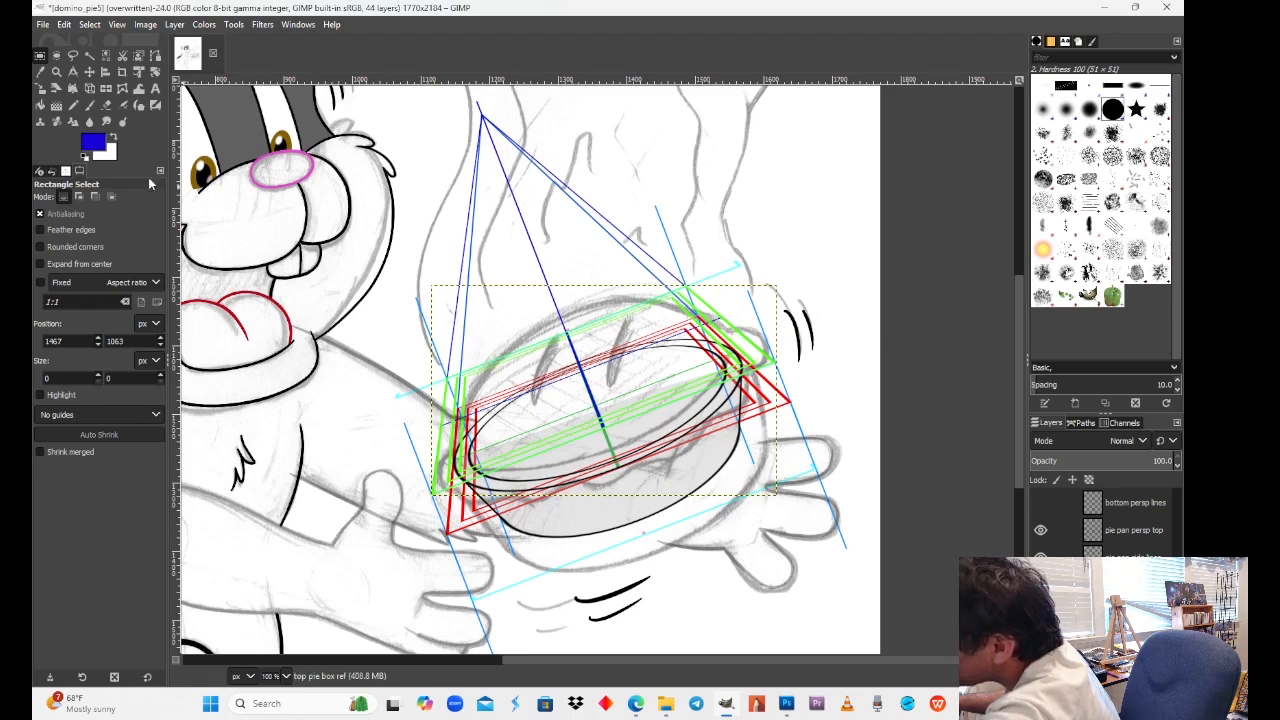
click(155, 55)
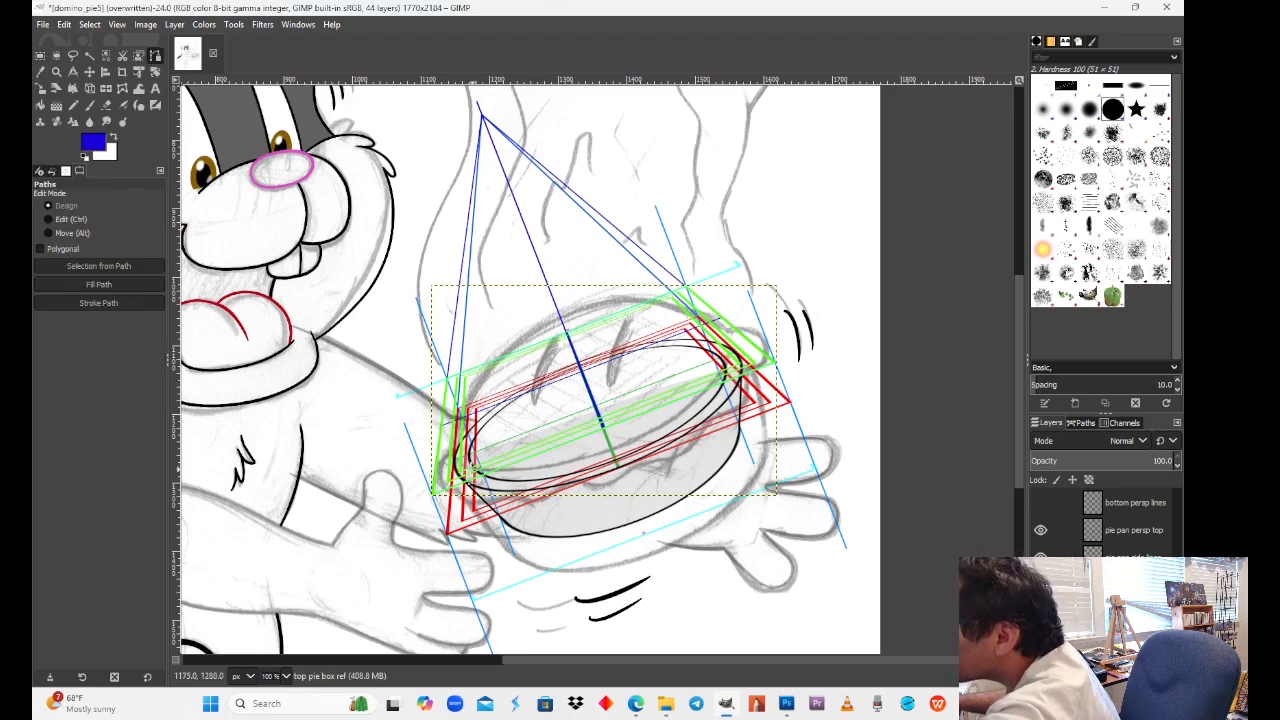
click(453, 458)
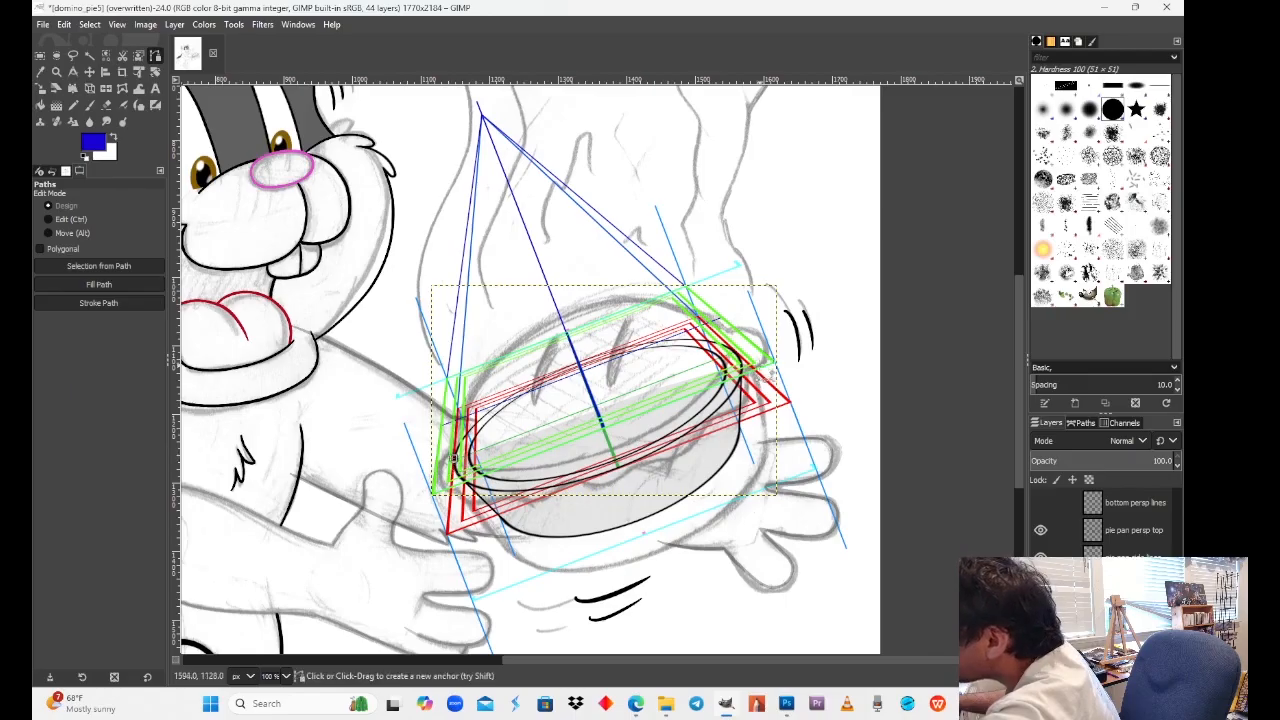
click(737, 350)
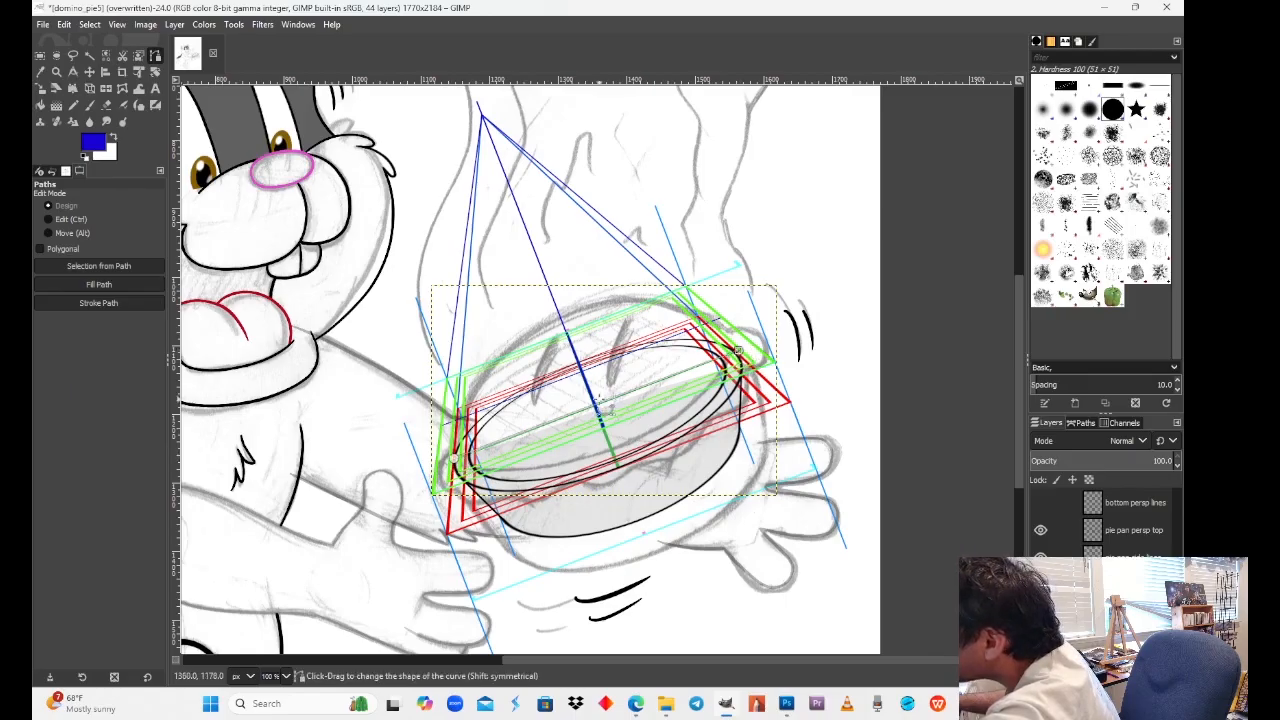
drag(595, 404, 590, 371)
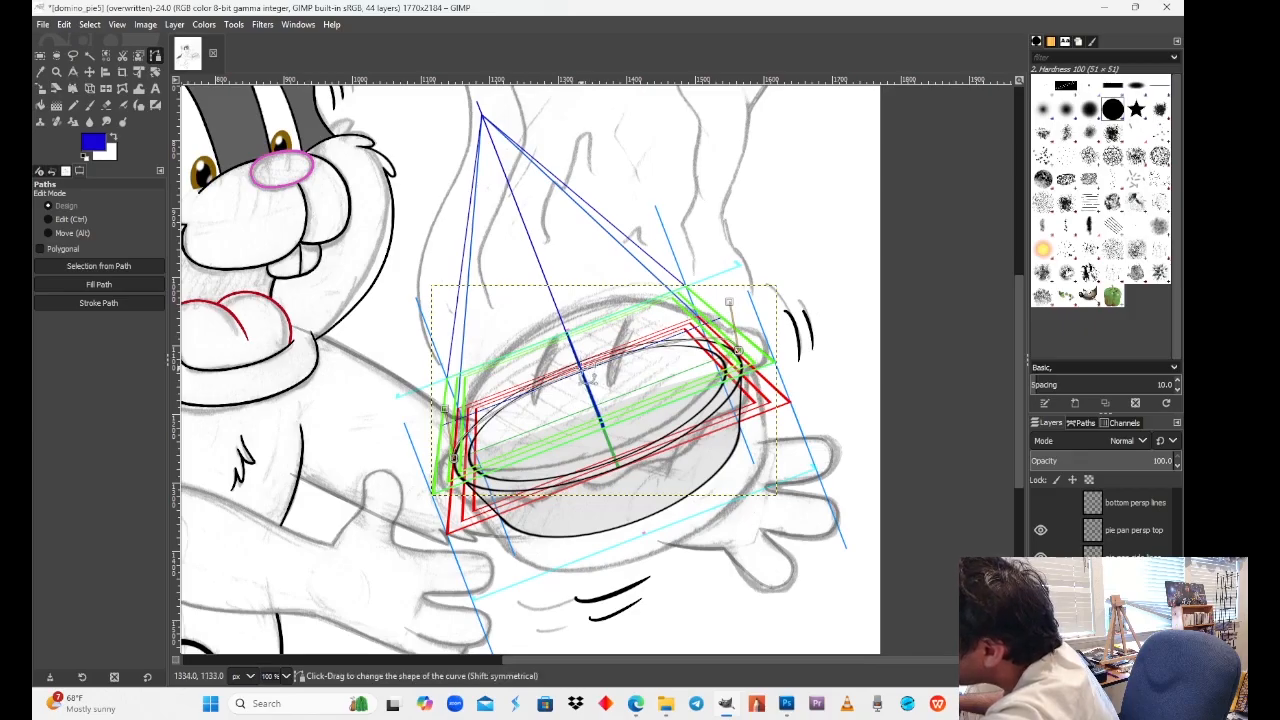
drag(582, 370, 566, 326)
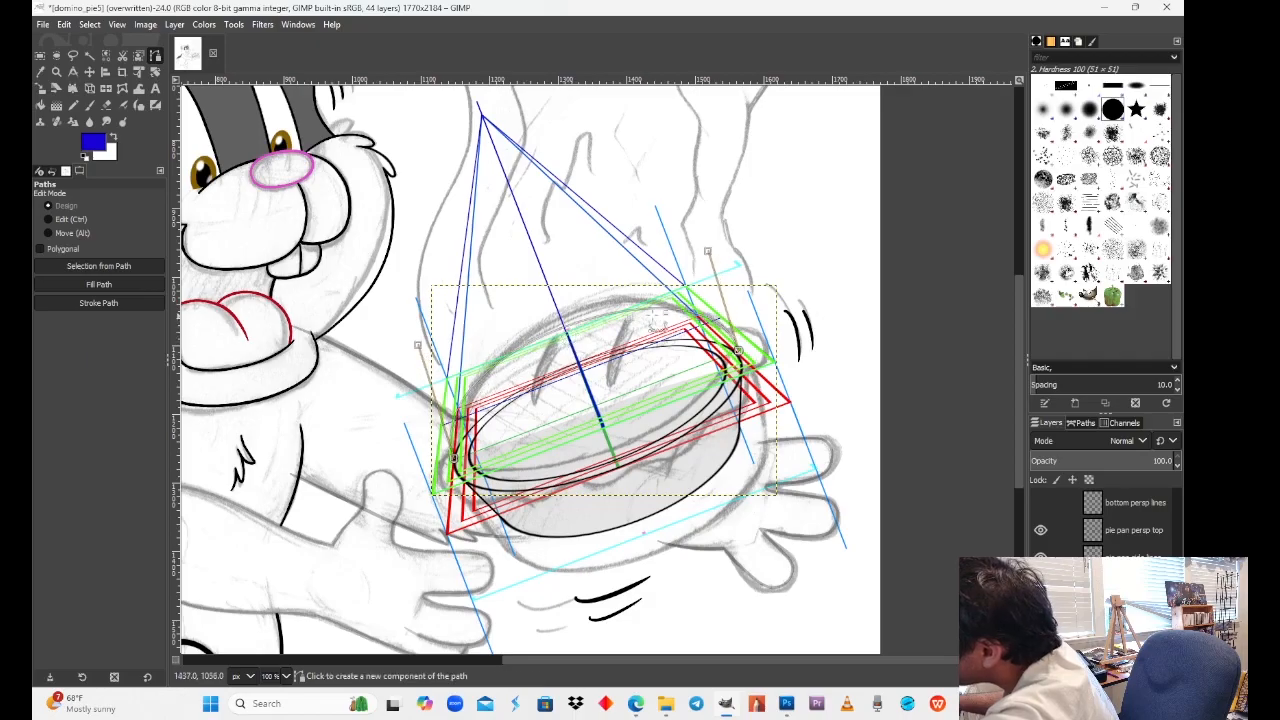
Step: Fine-tune both curve handles so the path's arc matches the sketched dome of the pie crust
drag(424, 345, 408, 344)
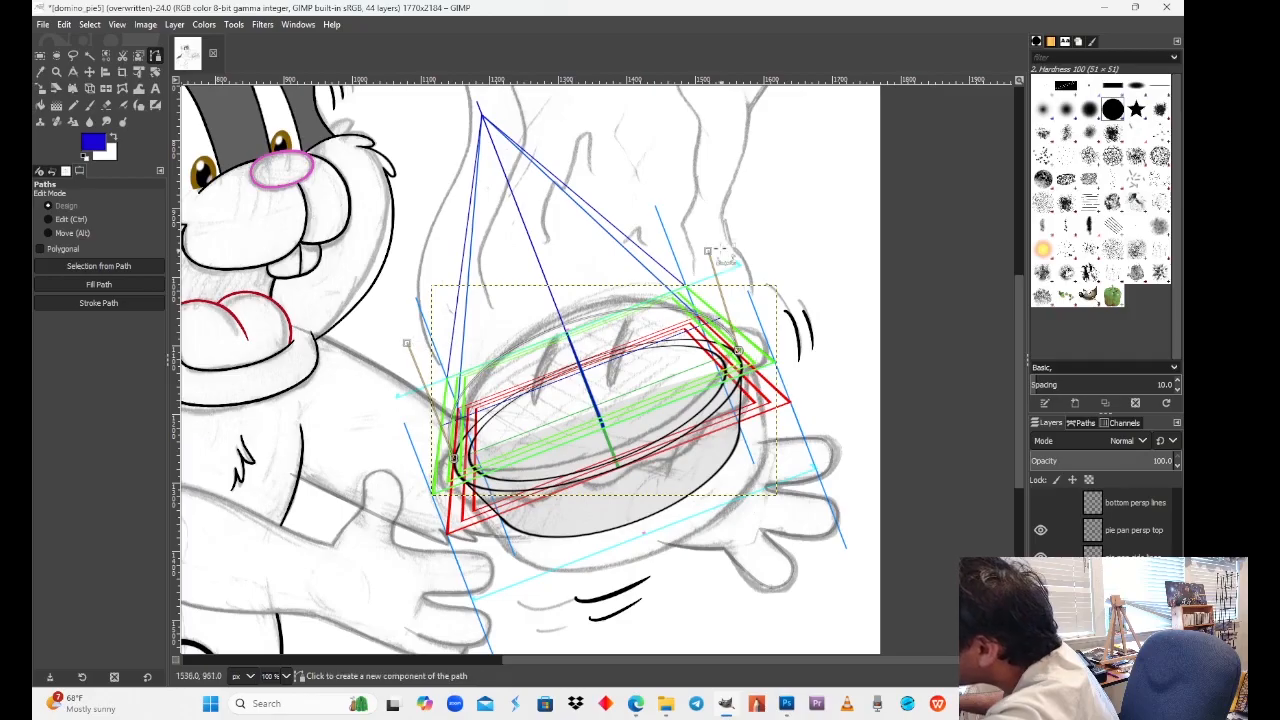
drag(707, 251, 694, 237)
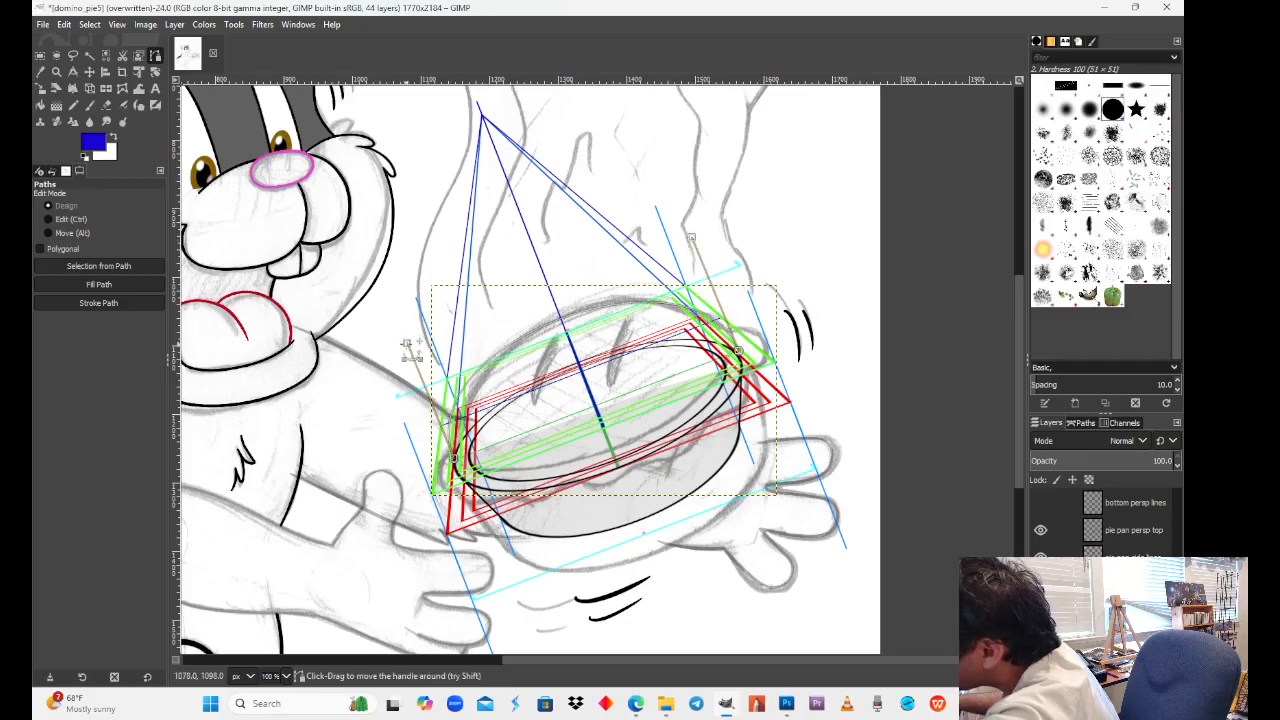
drag(406, 343, 406, 337)
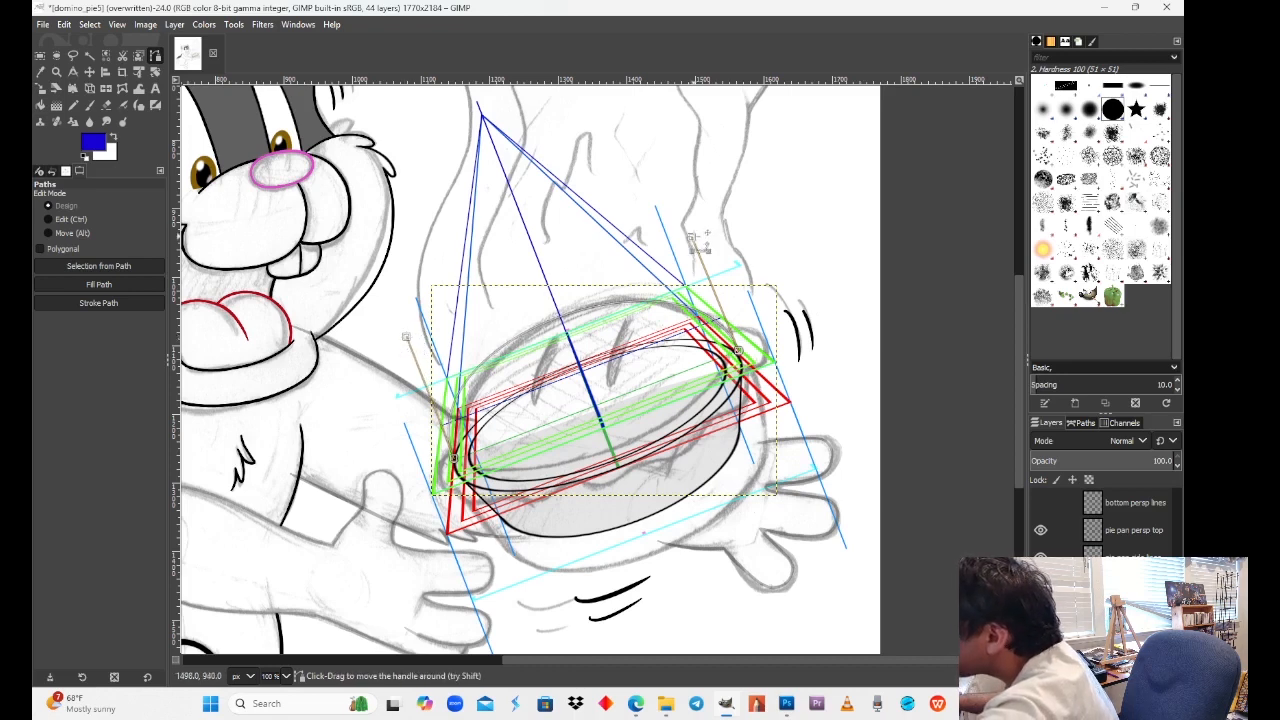
drag(692, 238, 690, 237)
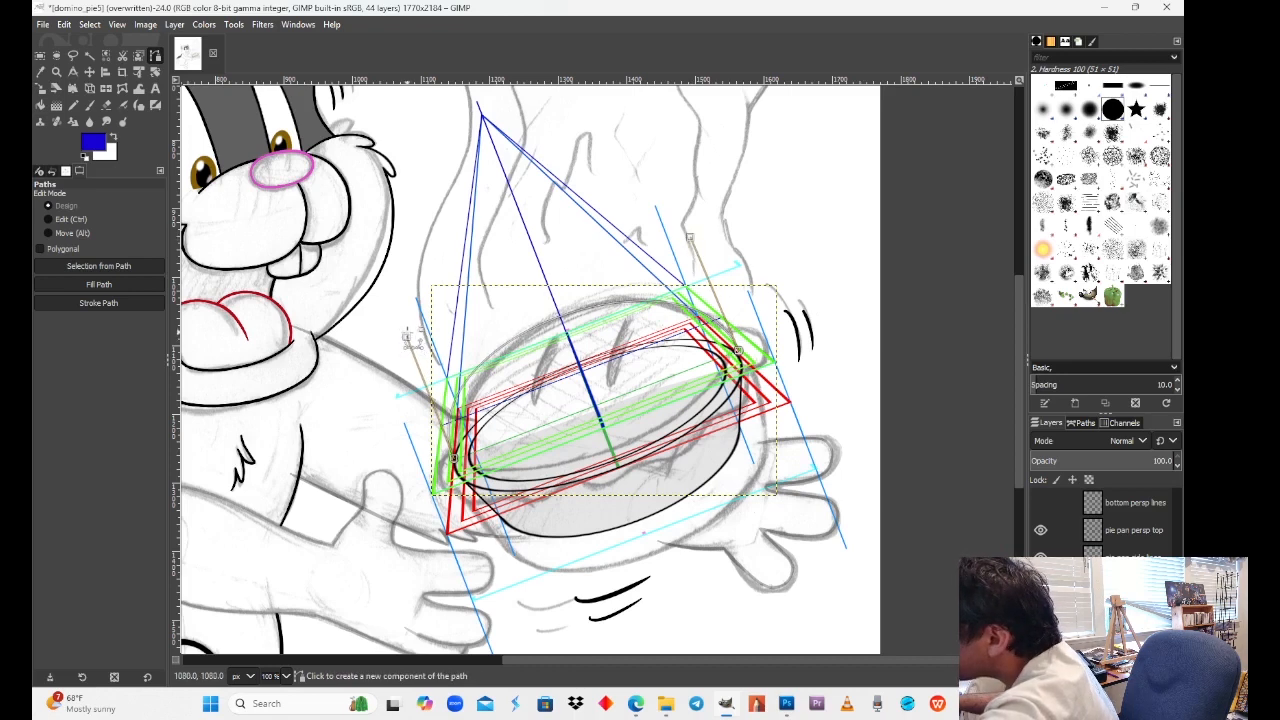
drag(406, 337, 409, 335)
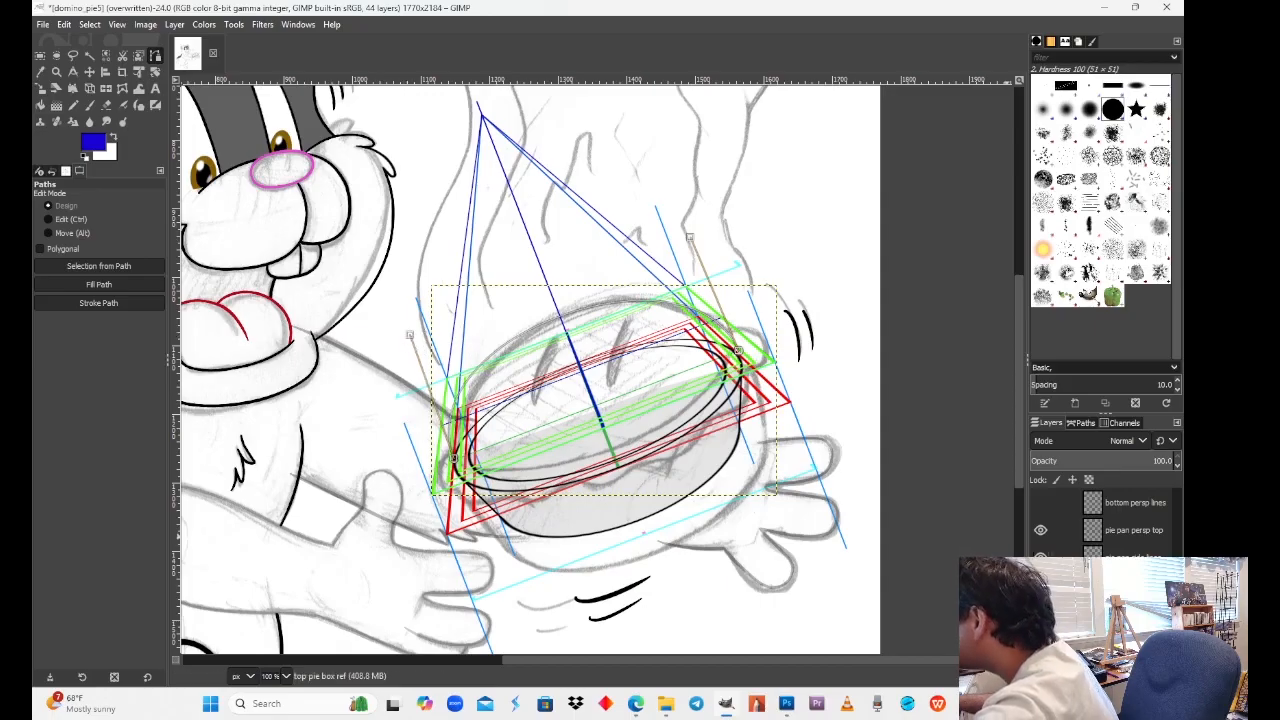
Step: Select the "top pie box ref" layer and start creating a new layer above it
scroll(1051, 553, down, 1)
scroll(1051, 553, up, 3)
scroll(1048, 556, up, 1)
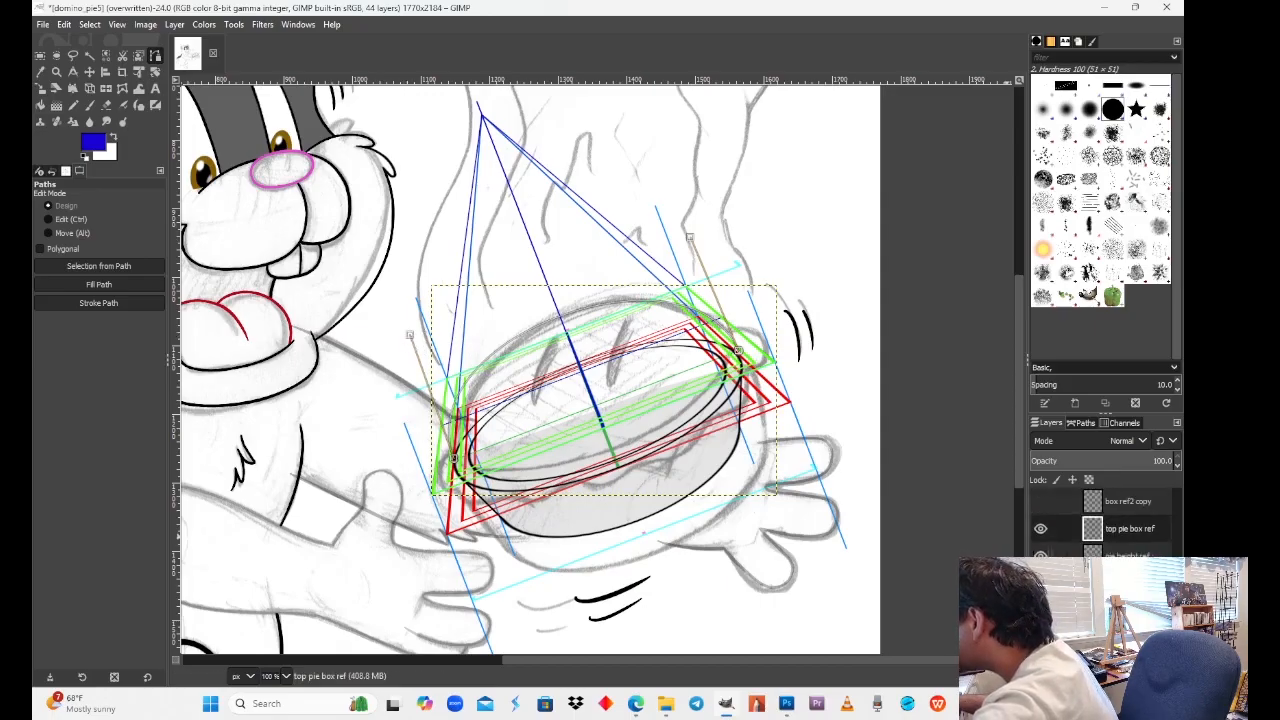
click(1040, 532)
click(1040, 532)
click(1040, 532)
click(1040, 532)
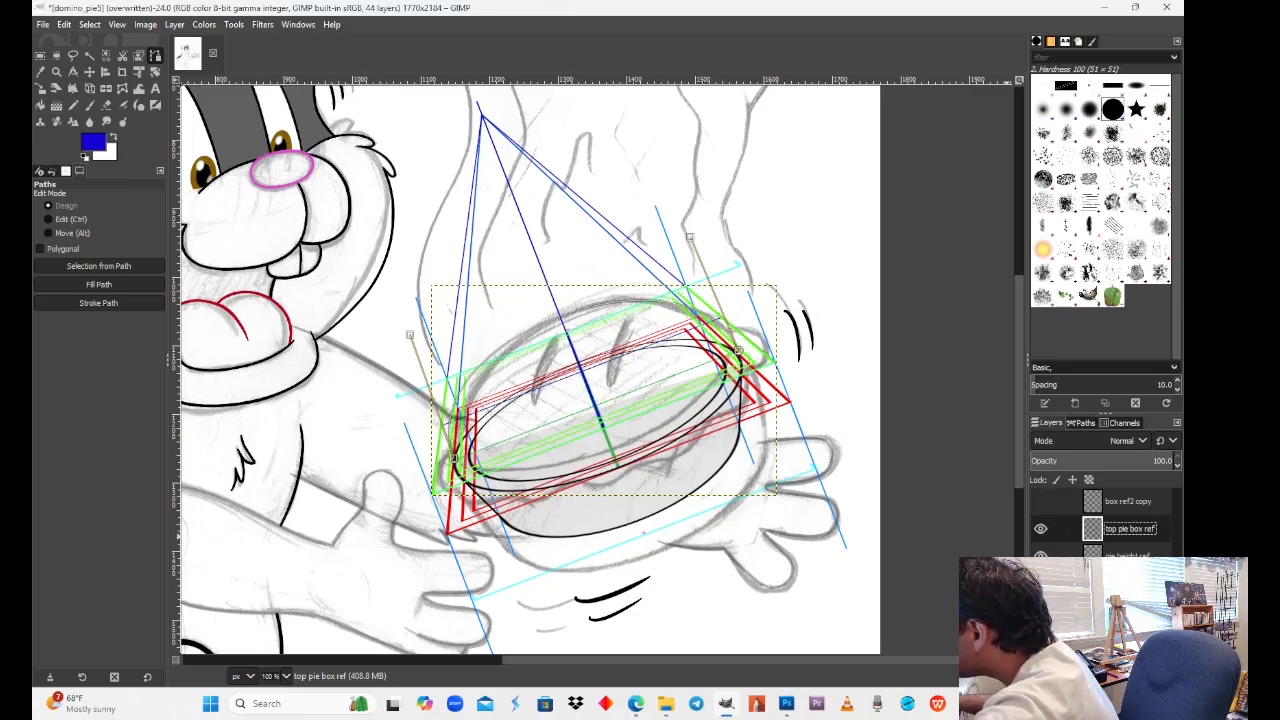
key(shift+ctrl+n)
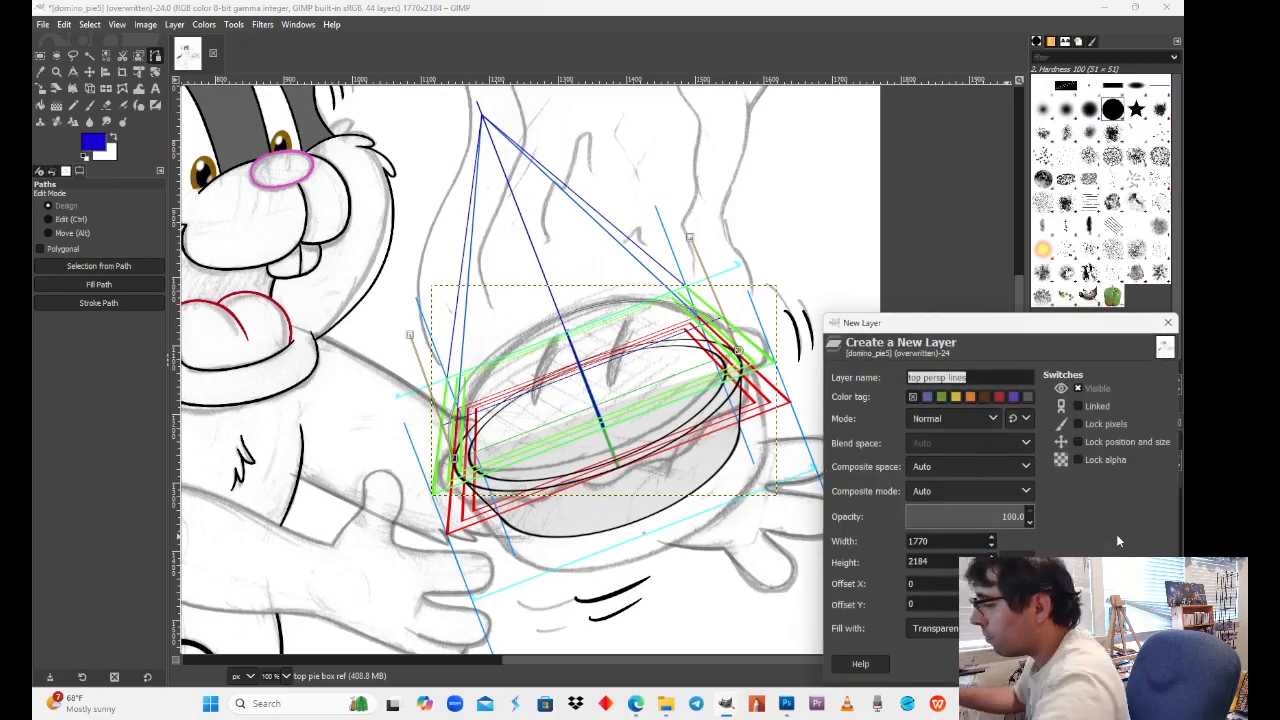
Step: Create a new transparent layer named "pie curve ref" at the full 1770 × 2184 image size
text(pie curv)
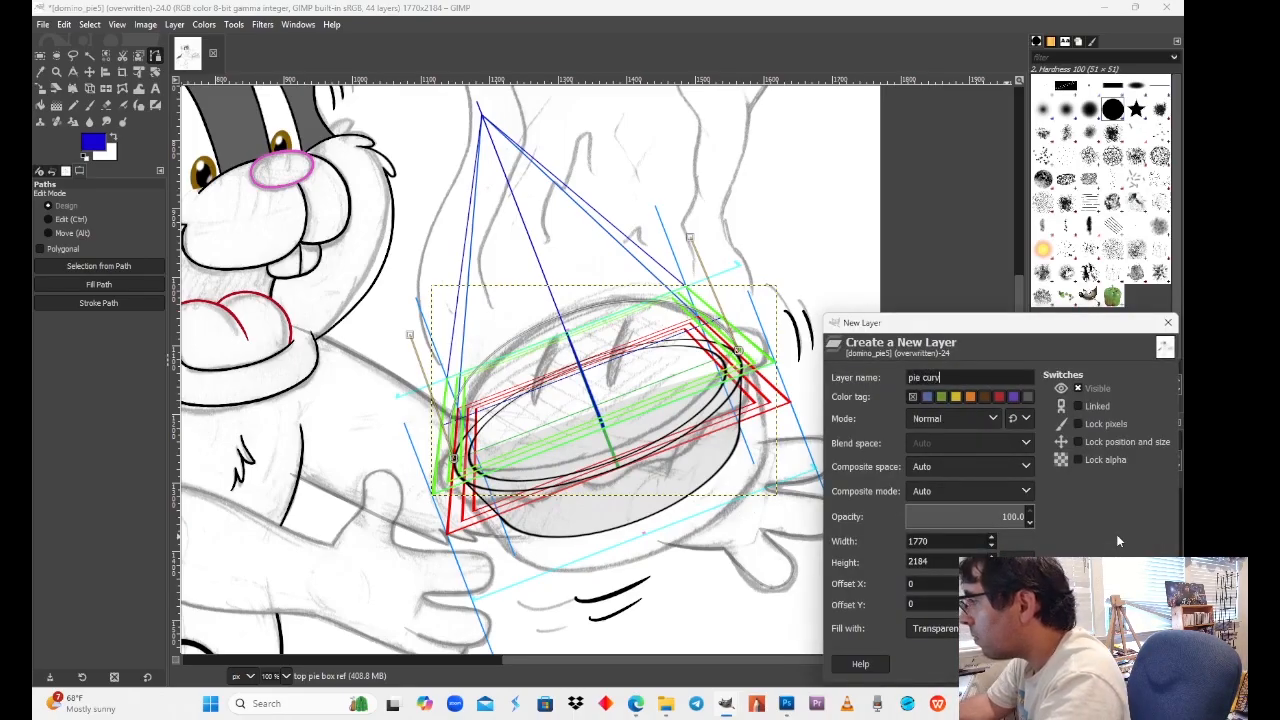
text(e ref)
key(Return)
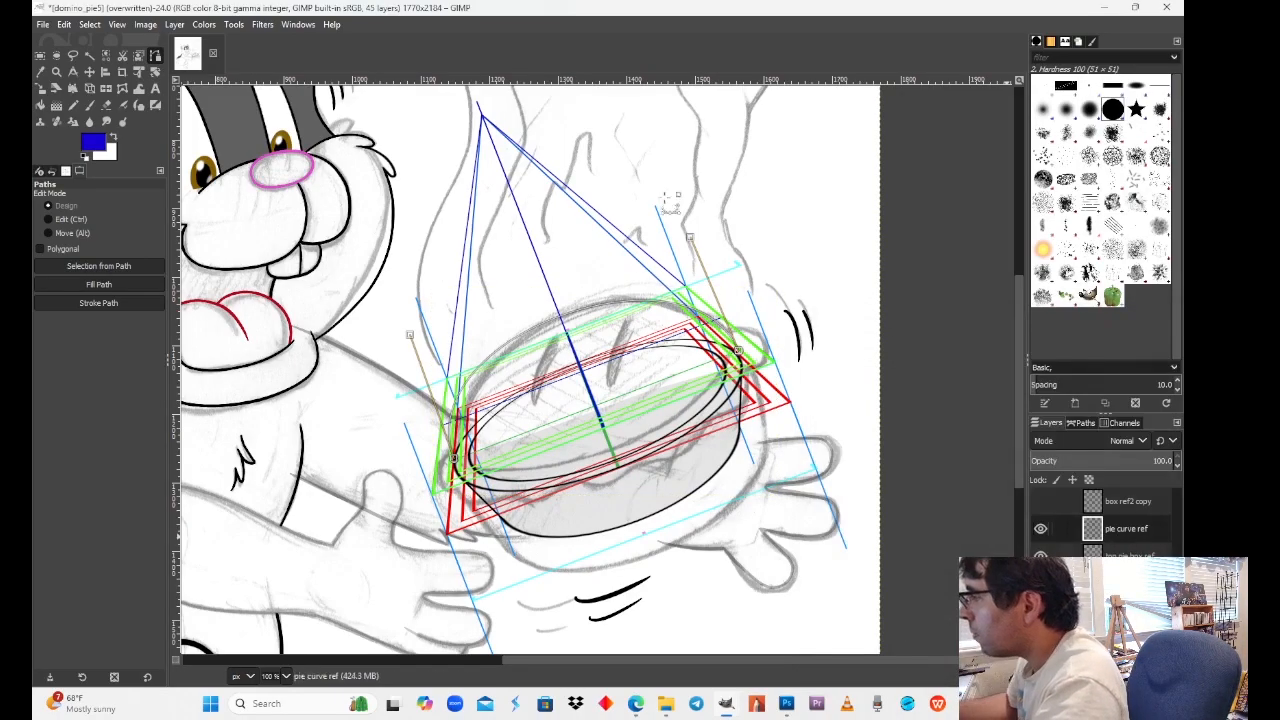
Step: Try a 4 px blue stroke along the curved path over the pie's top, and undo it
click(121, 302)
click(210, 419)
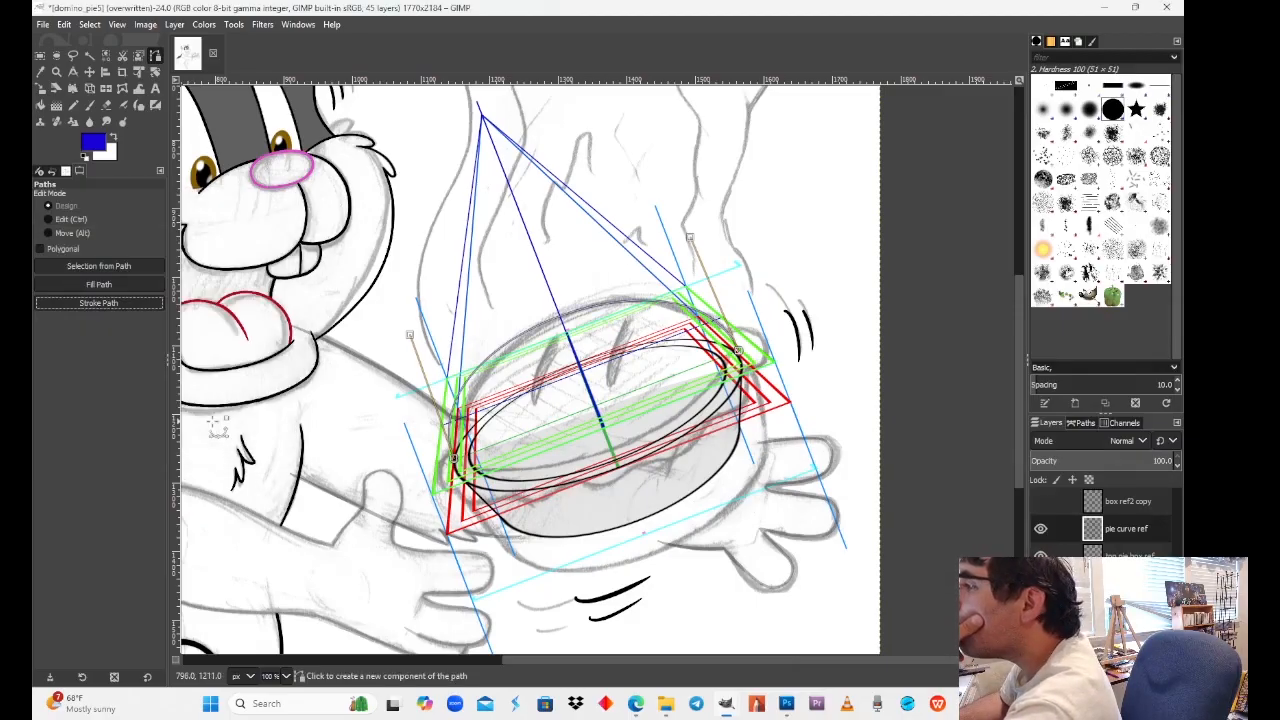
click(141, 305)
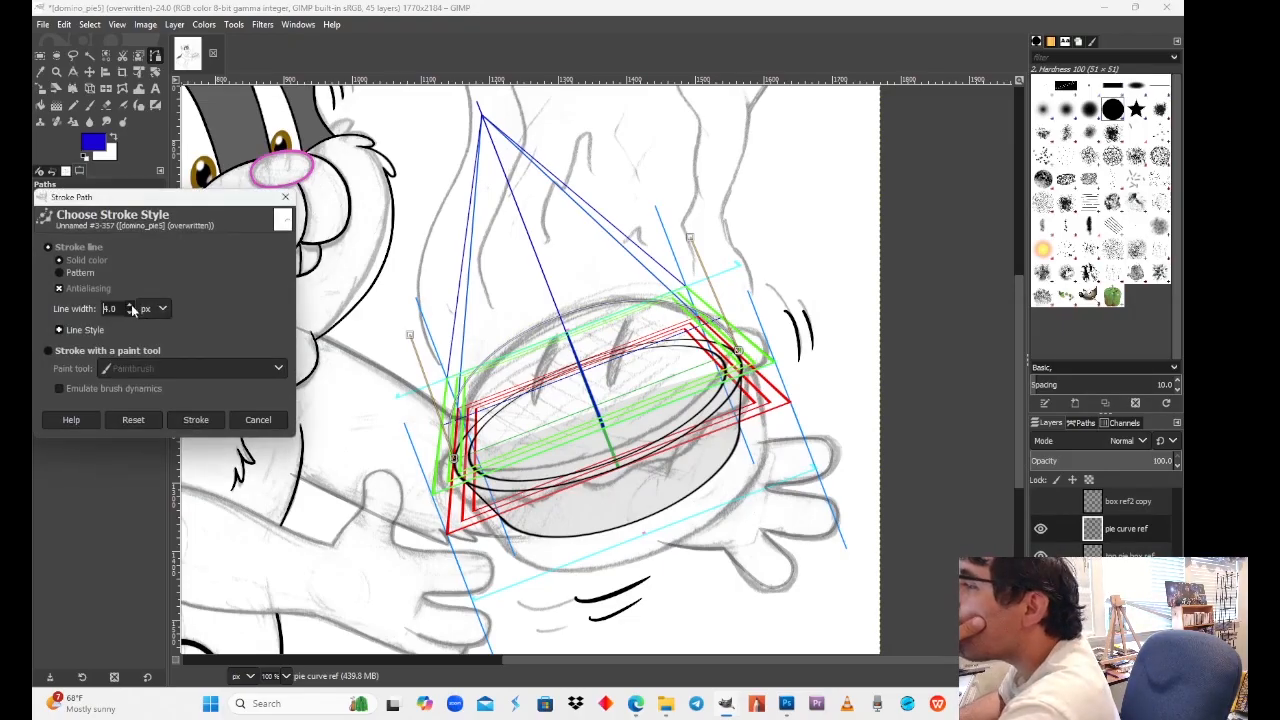
click(215, 419)
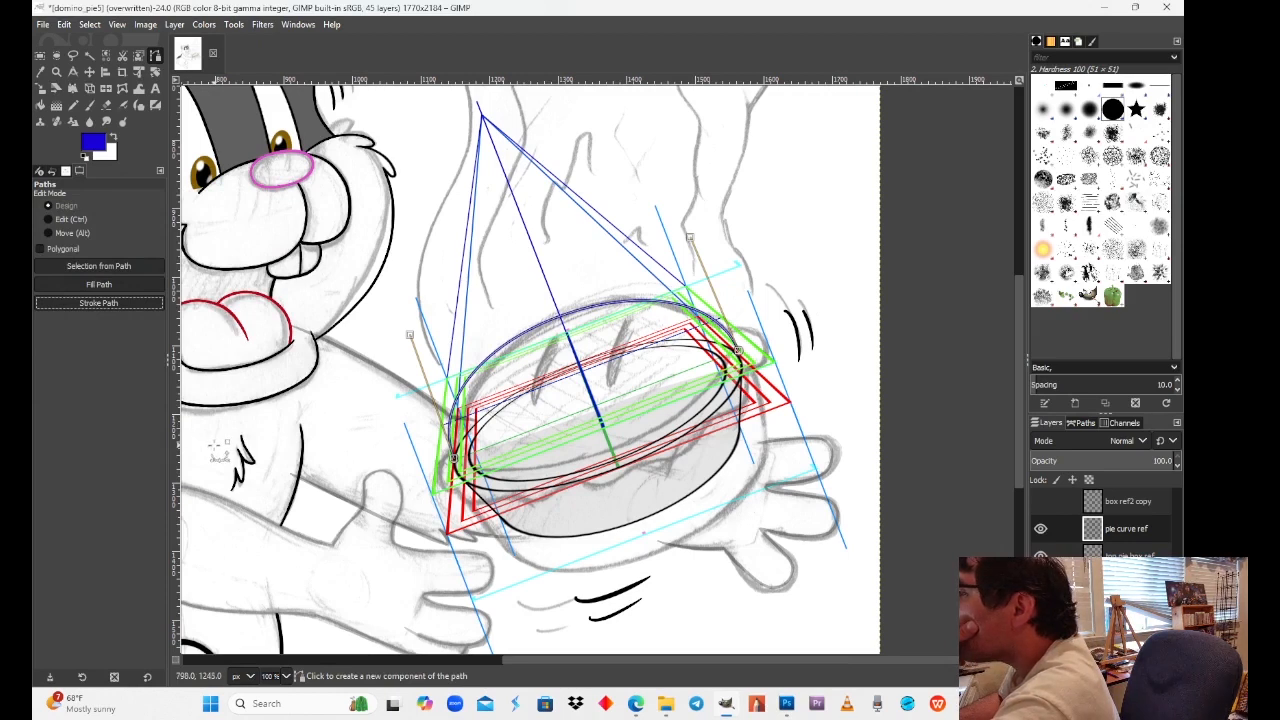
click(286, 676)
click(274, 570)
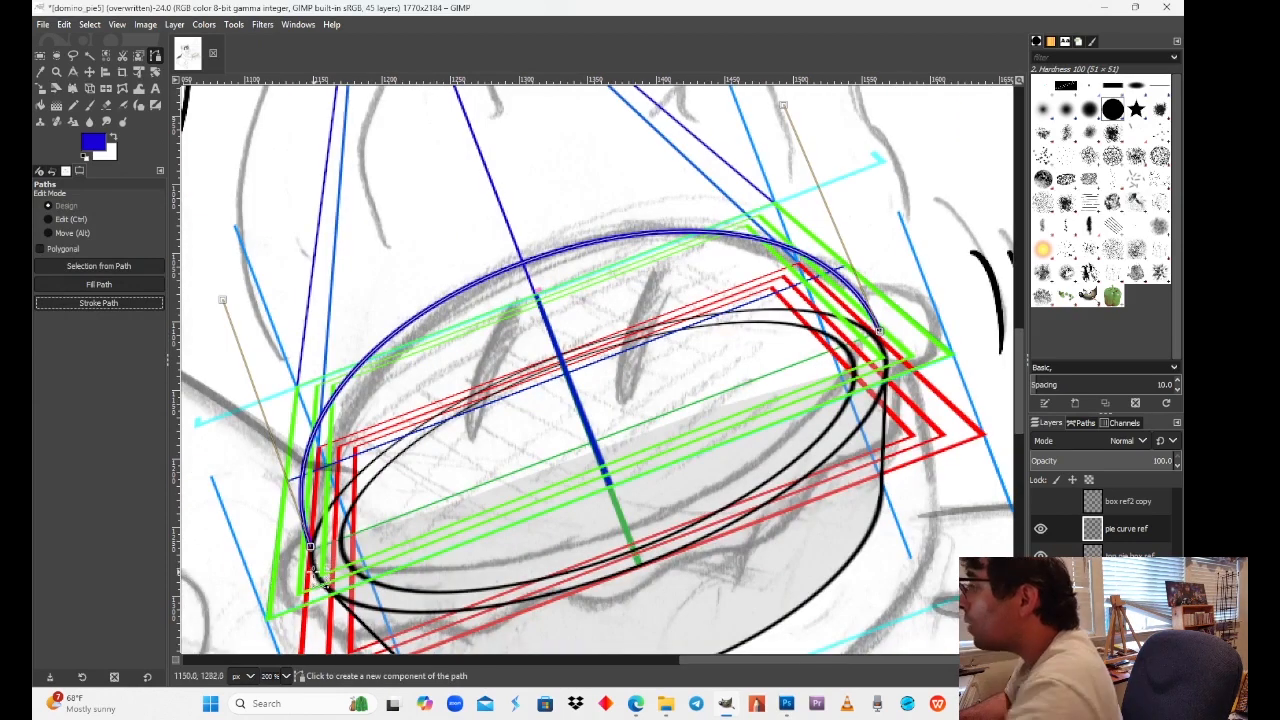
key(ctrl+z)
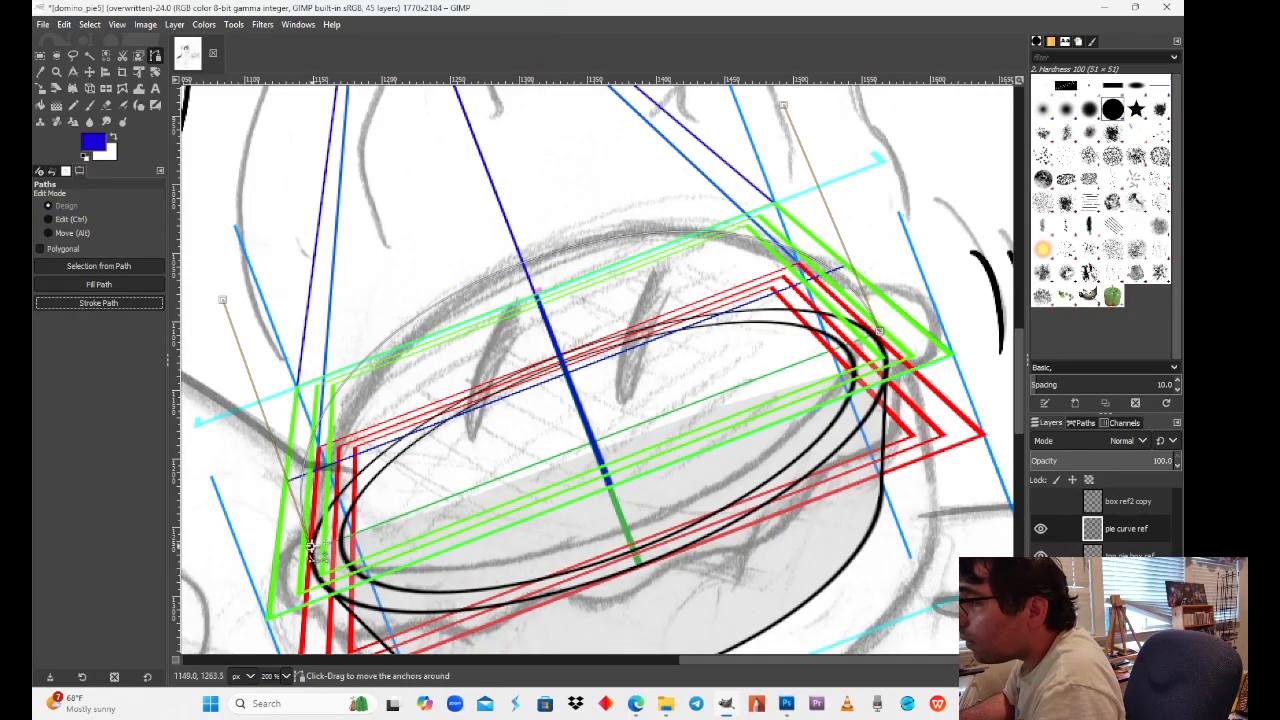
Step: Move the left end anchor of the pie-top curve slightly outward, keeping its handle aimed up and its right end at the pan rim
shift+click(310, 546)
drag(310, 548, 225, 300)
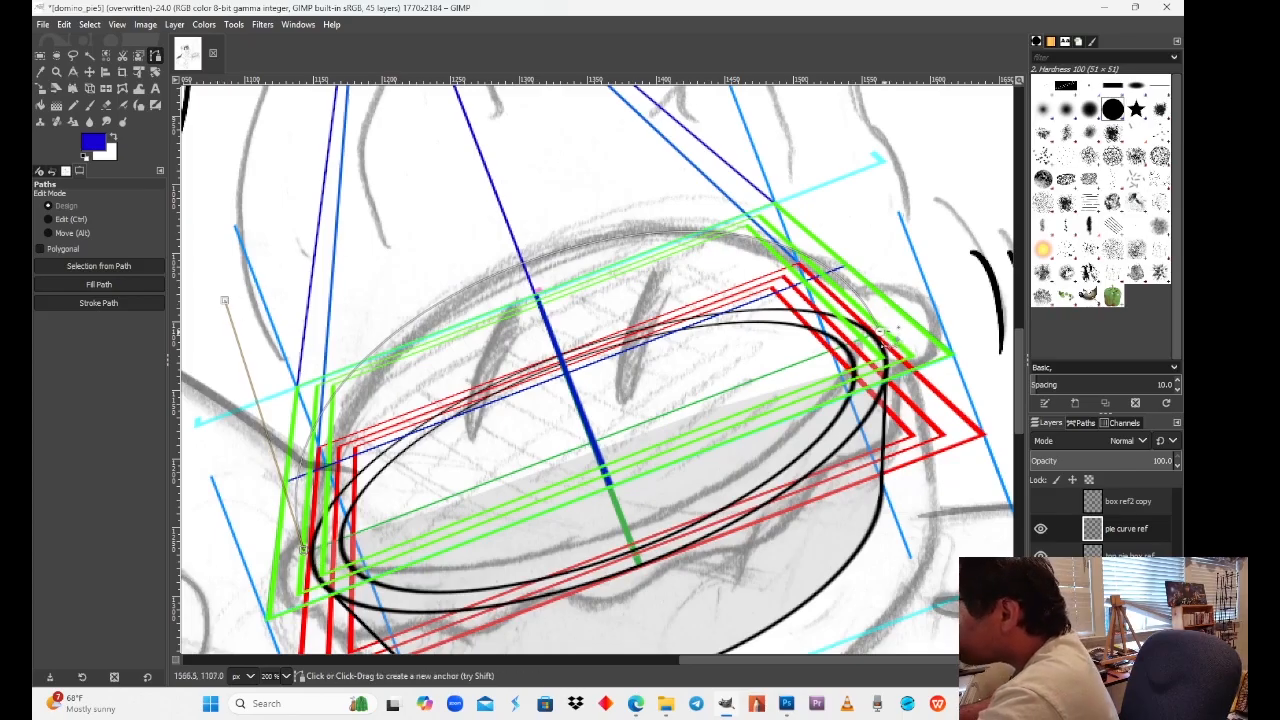
ctrl+click(880, 331)
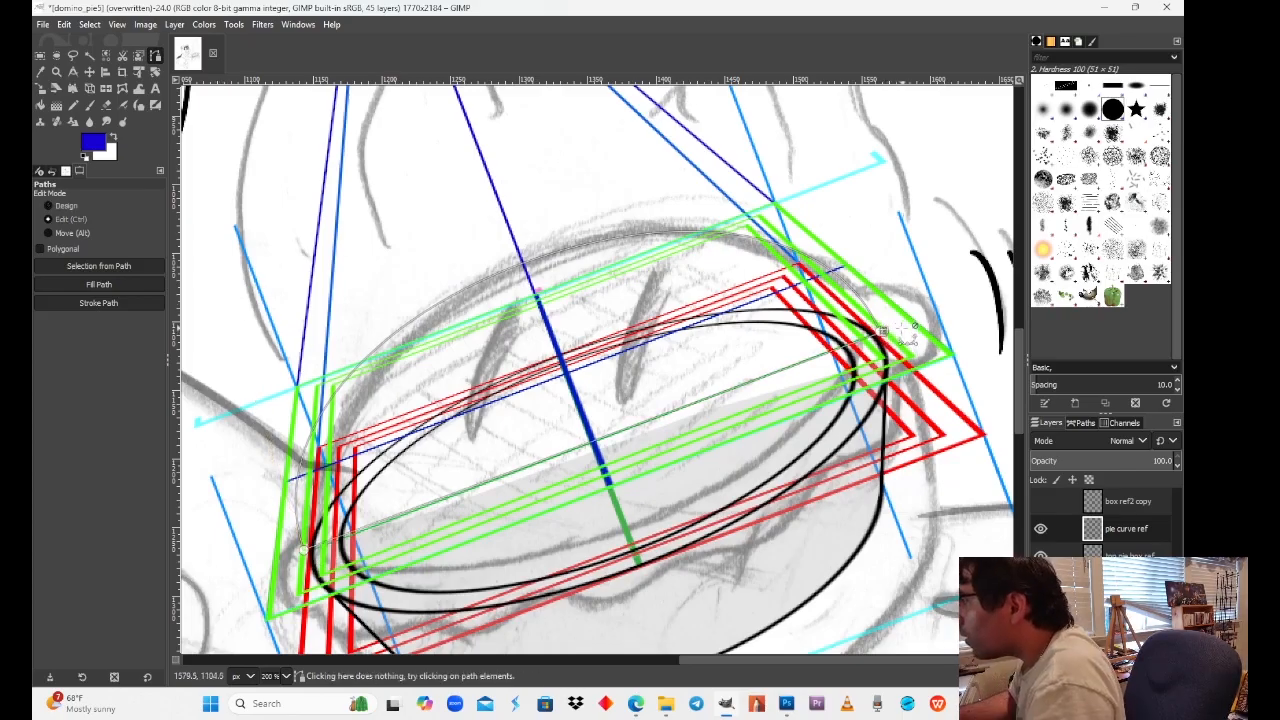
key(ctrl+z)
click(882, 331)
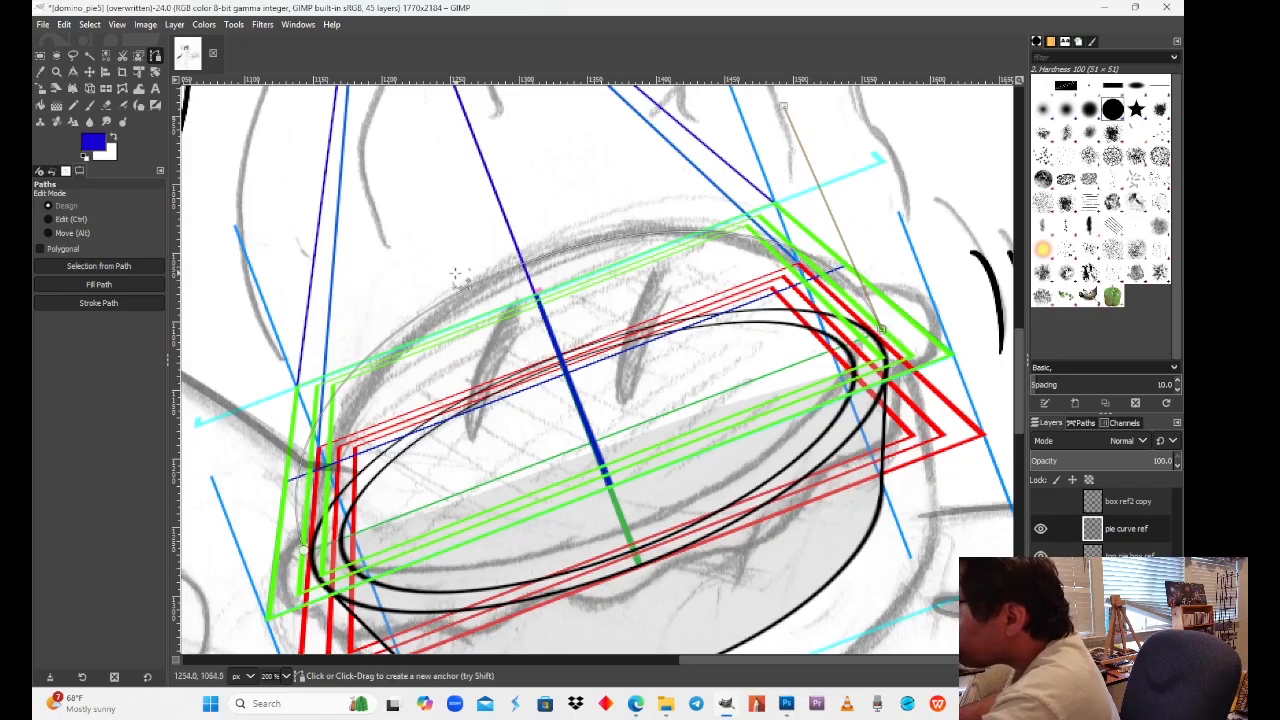
Step: Stroke the adjusted pie-top curve with a 4 px solid blue line and lower its layer's opacity to 73.2
click(123, 304)
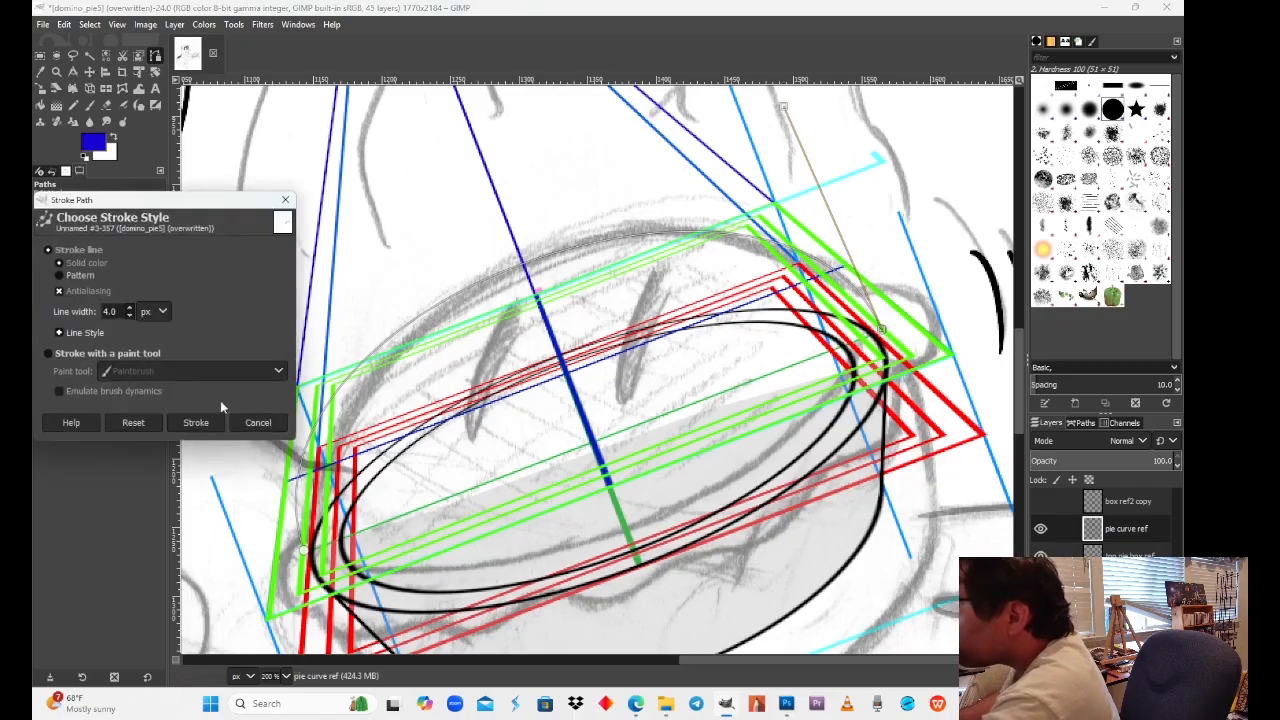
click(196, 422)
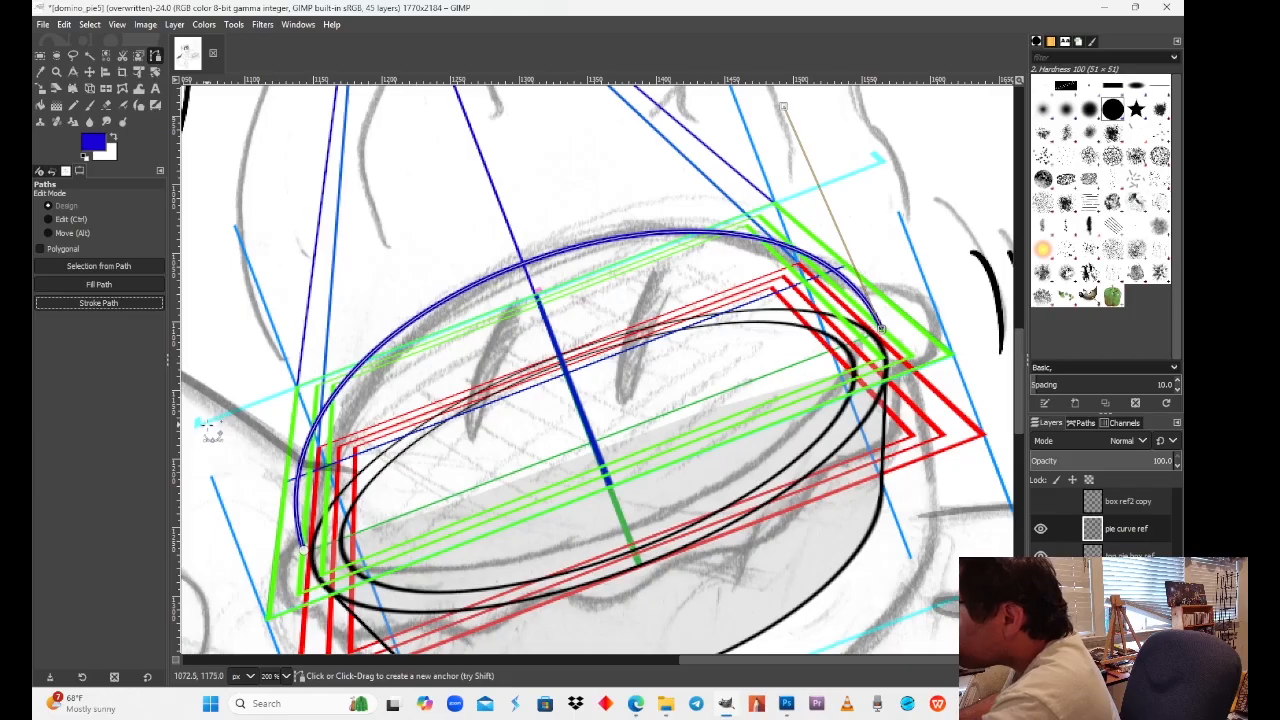
click(41, 56)
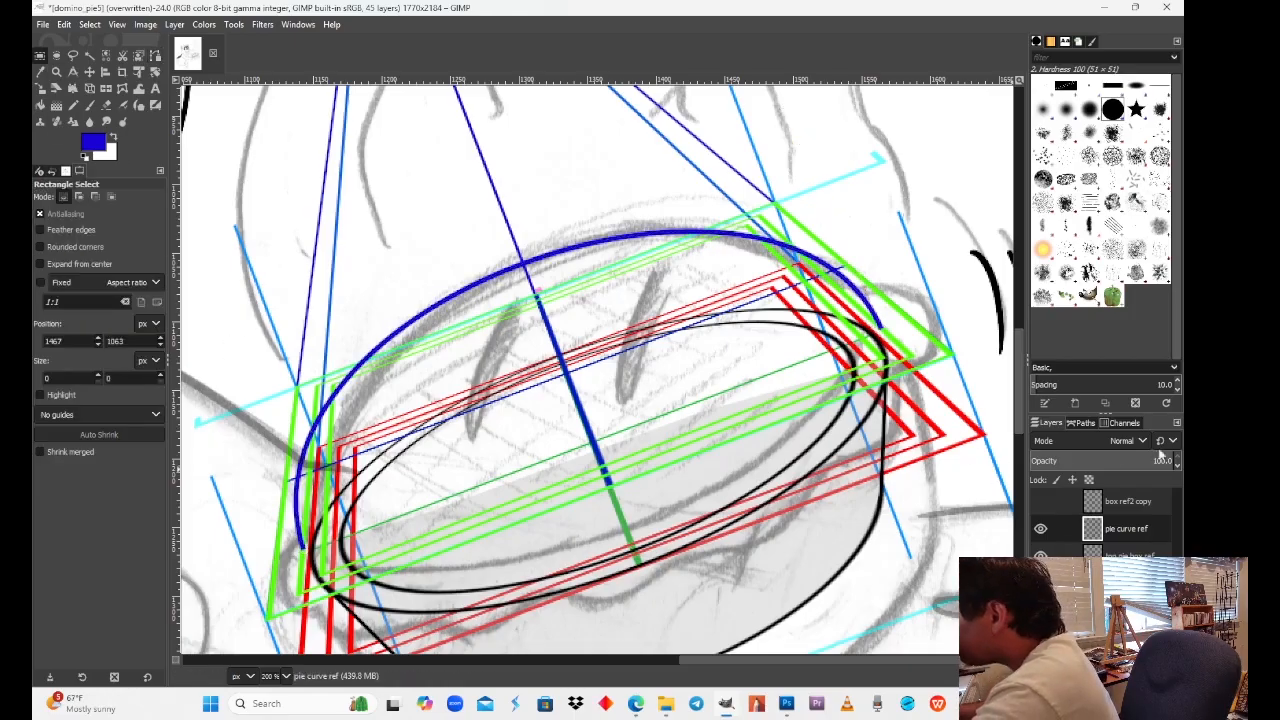
drag(1108, 461, 1138, 467)
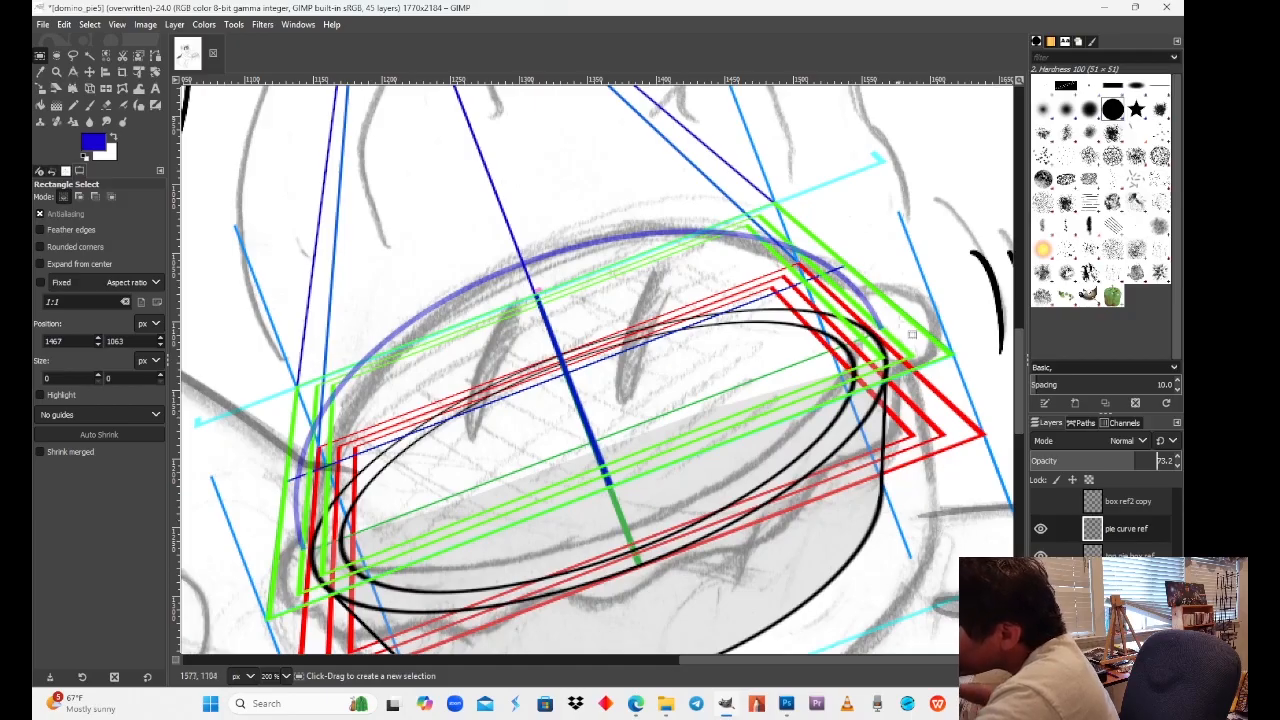
Step: Identify the pan rim ellipses by hiding and reshowing the pie pan persp top layer
drag(826, 401, 874, 336)
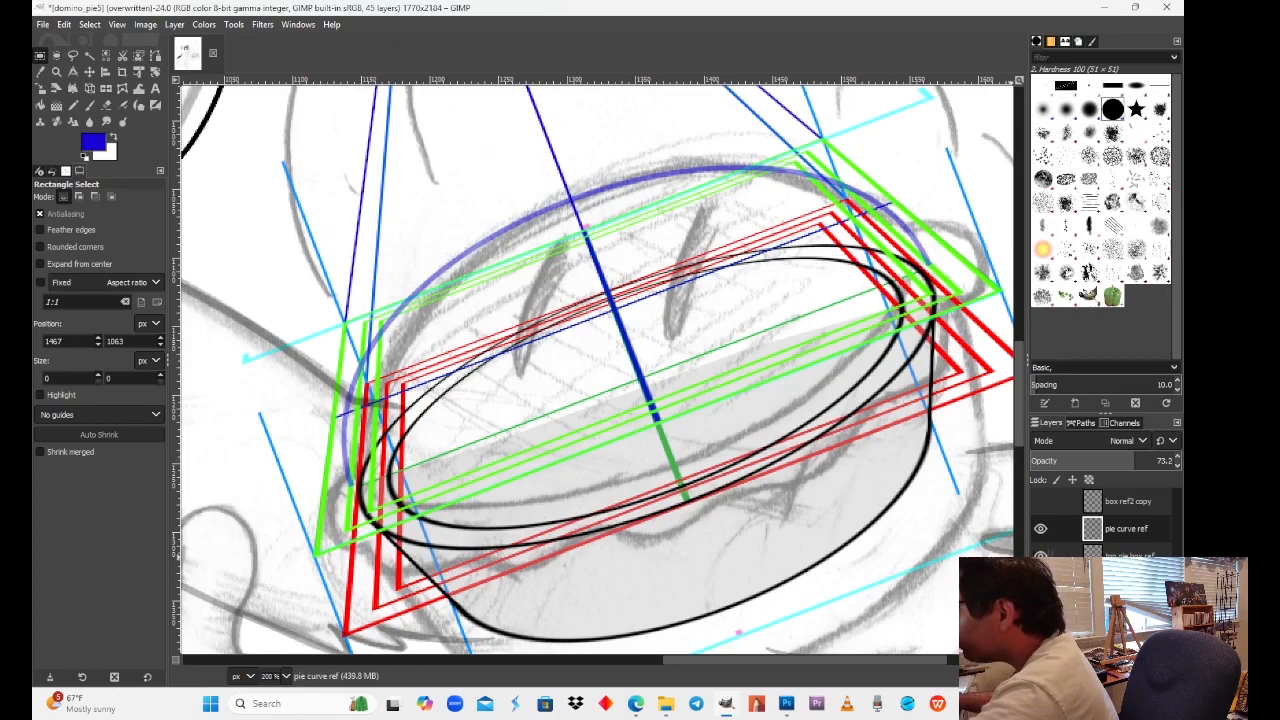
scroll(1100, 515, down, 1)
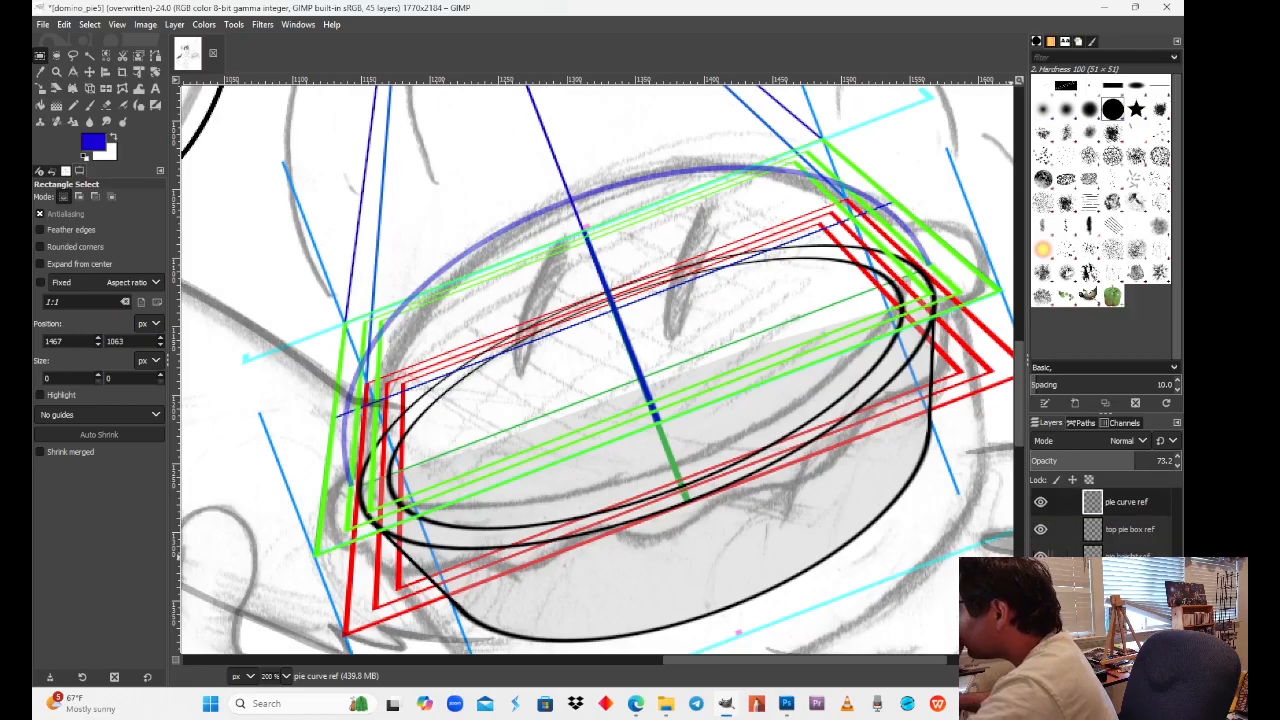
scroll(1100, 515, down, 3)
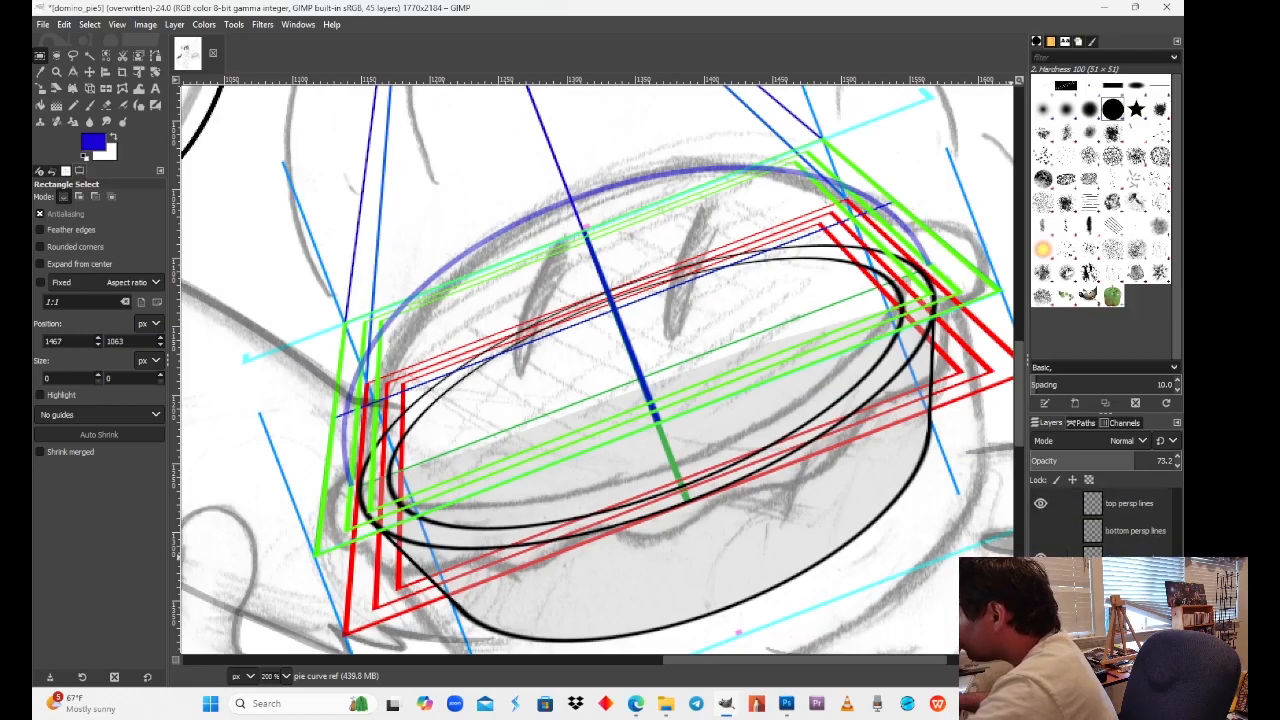
click(1134, 558)
click(1041, 557)
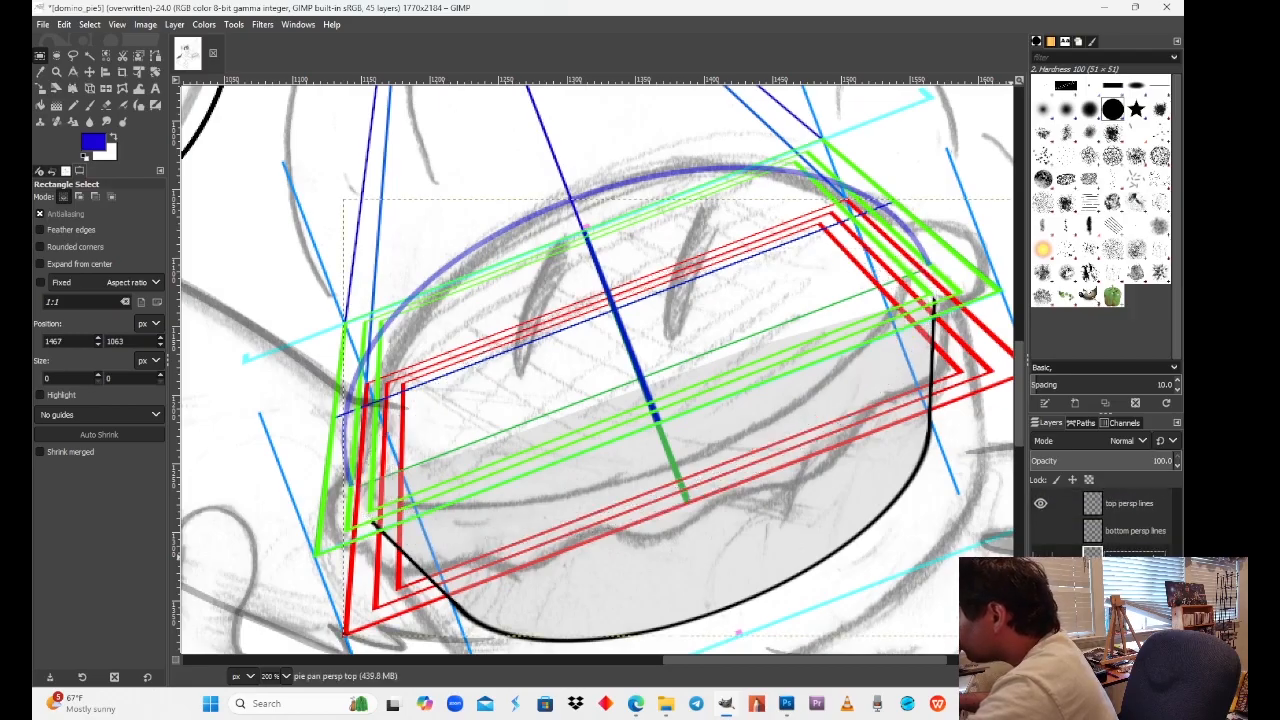
click(1041, 557)
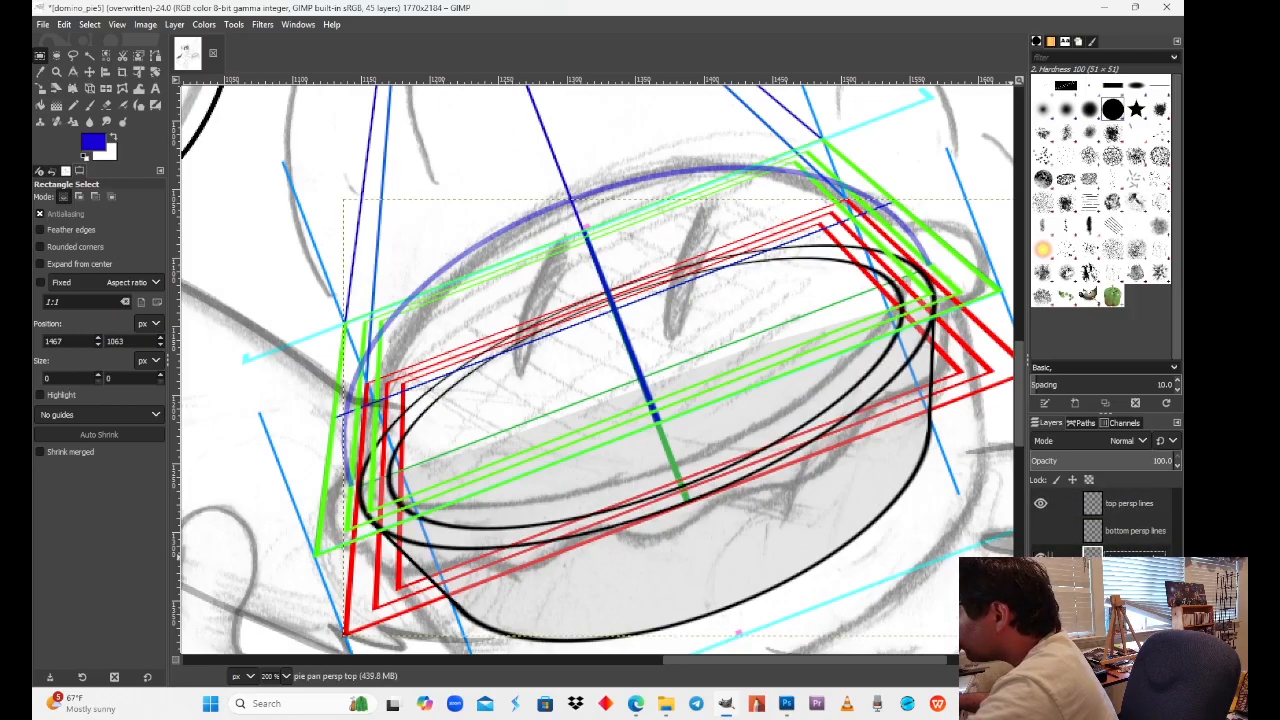
Step: Hide the top persp lines layer to remove its converging guide lines from the drawing
click(1125, 505)
click(1041, 504)
click(1041, 504)
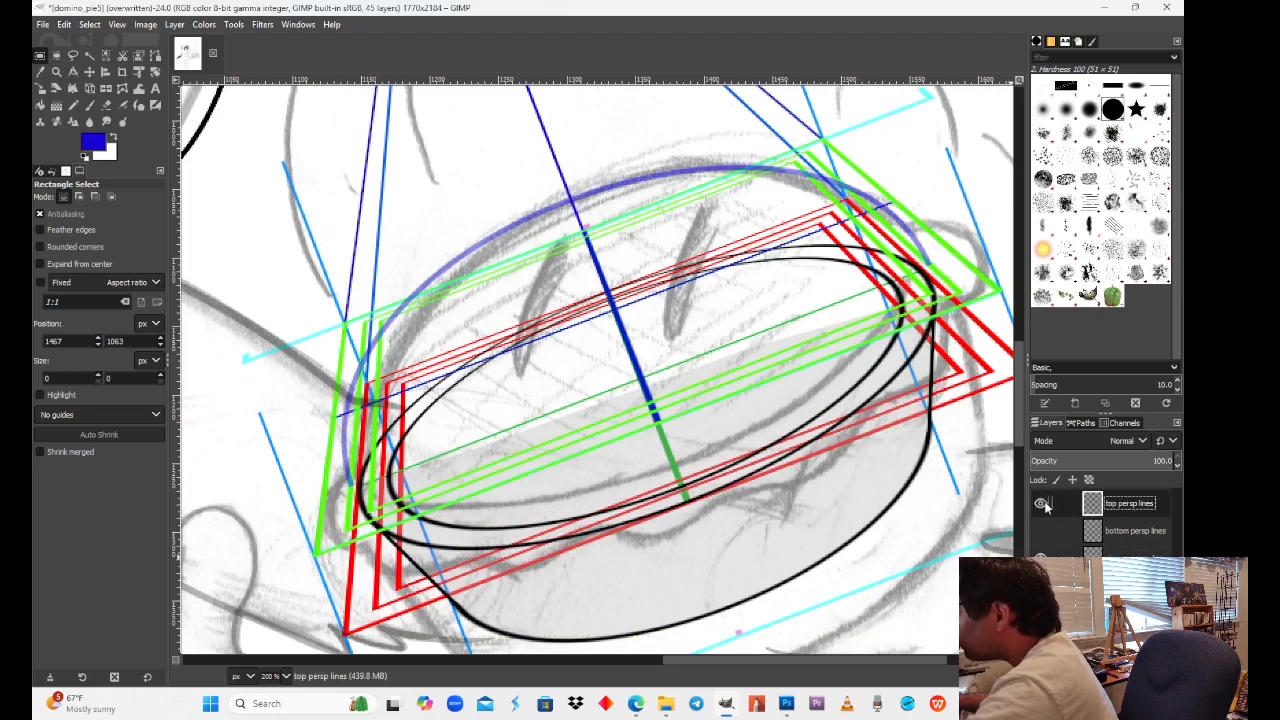
click(1042, 505)
click(1045, 507)
click(1045, 507)
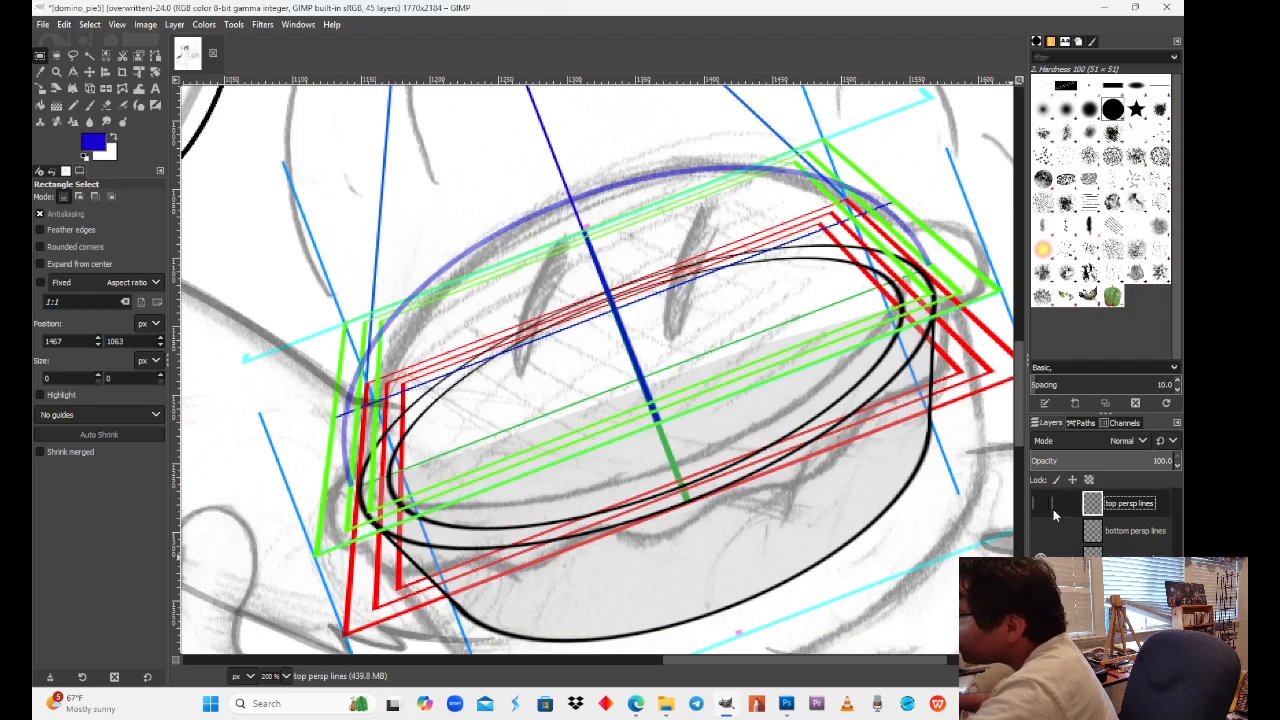
Step: Check the pan rim linework against the remaining guides by switching its layer's visibility off and on
click(1041, 558)
click(1041, 558)
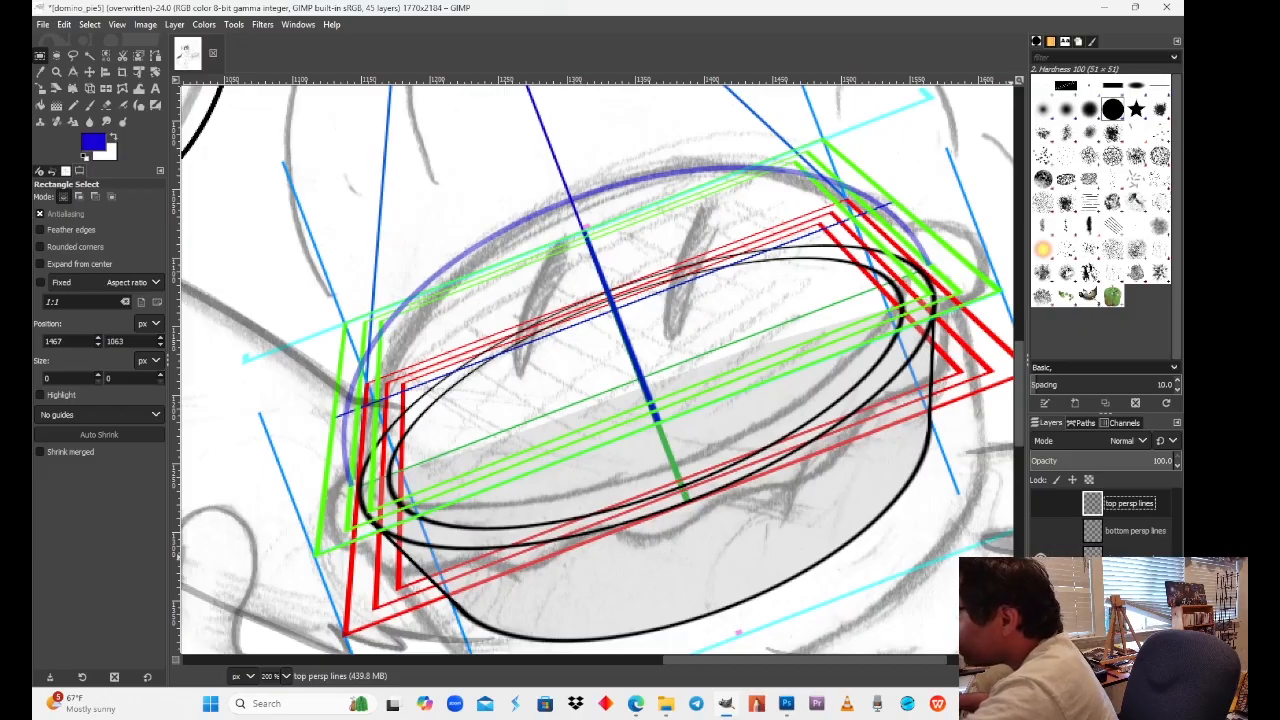
click(1041, 558)
click(1041, 558)
Step: Find the box top layer holding the red guide boxes and lower its opacity to 34.4
scroll(1100, 520, down, 1)
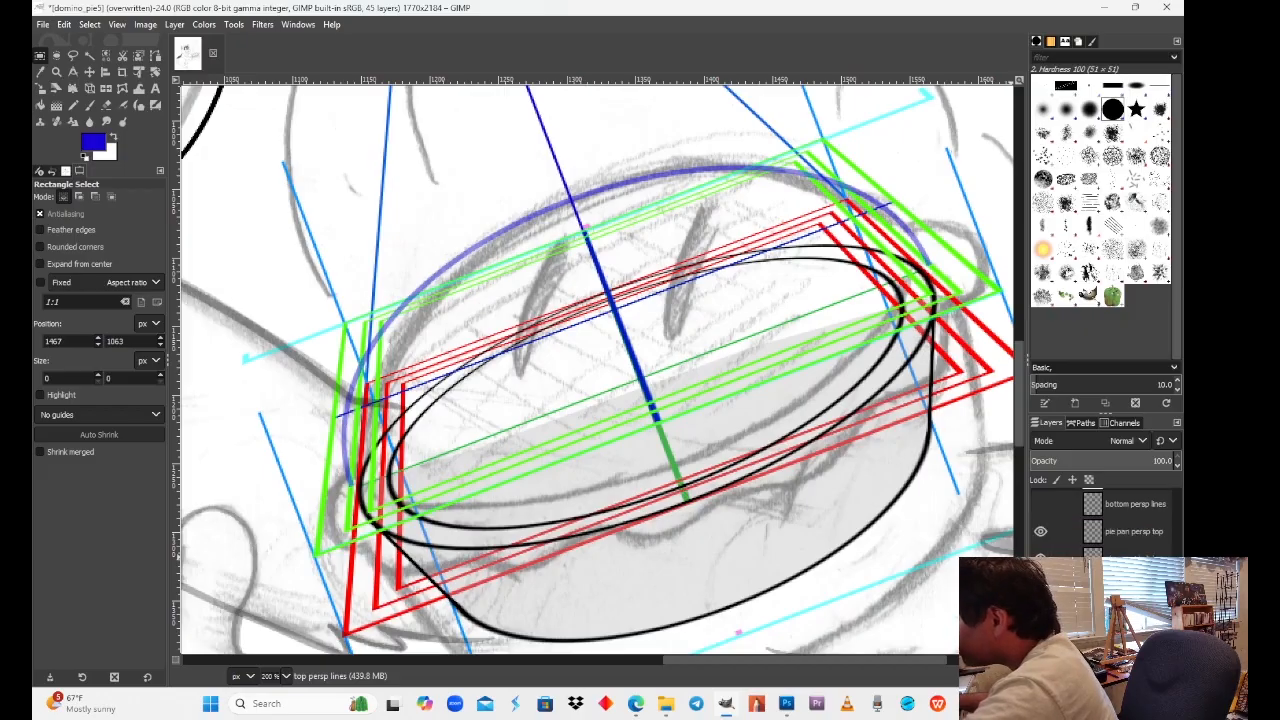
scroll(1100, 520, down, 2)
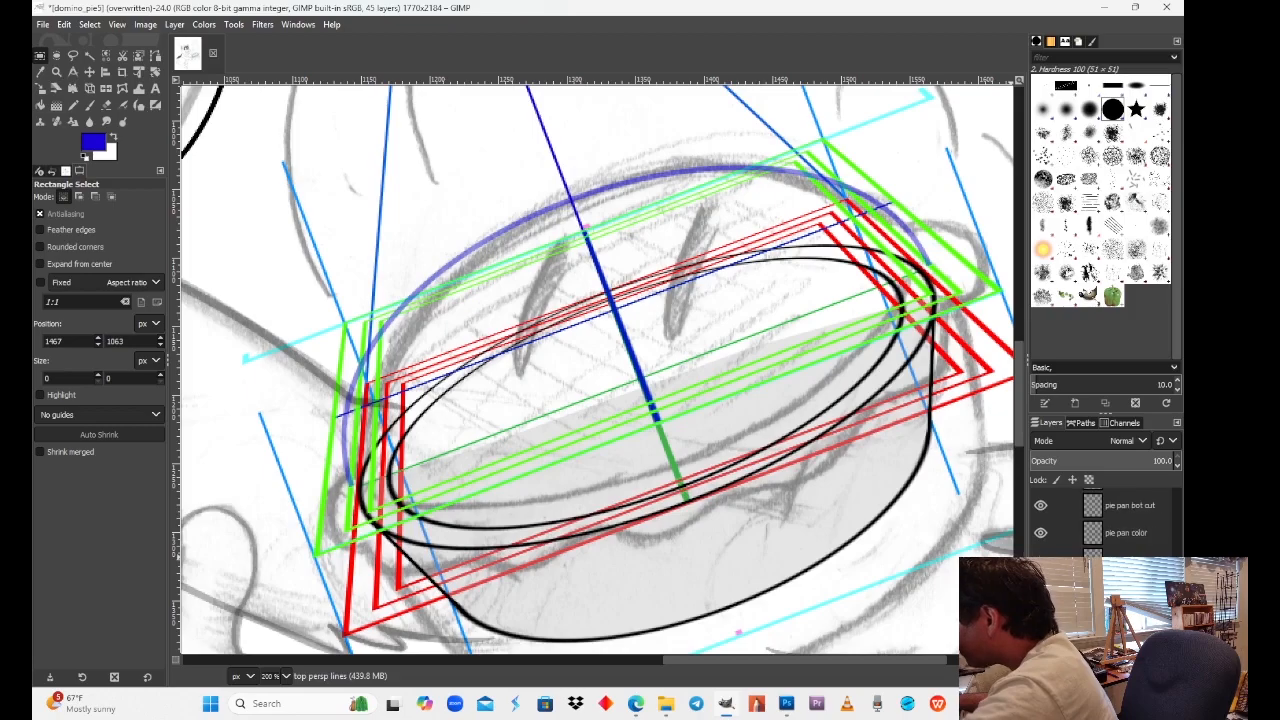
scroll(1100, 520, down, 1)
click(1110, 587)
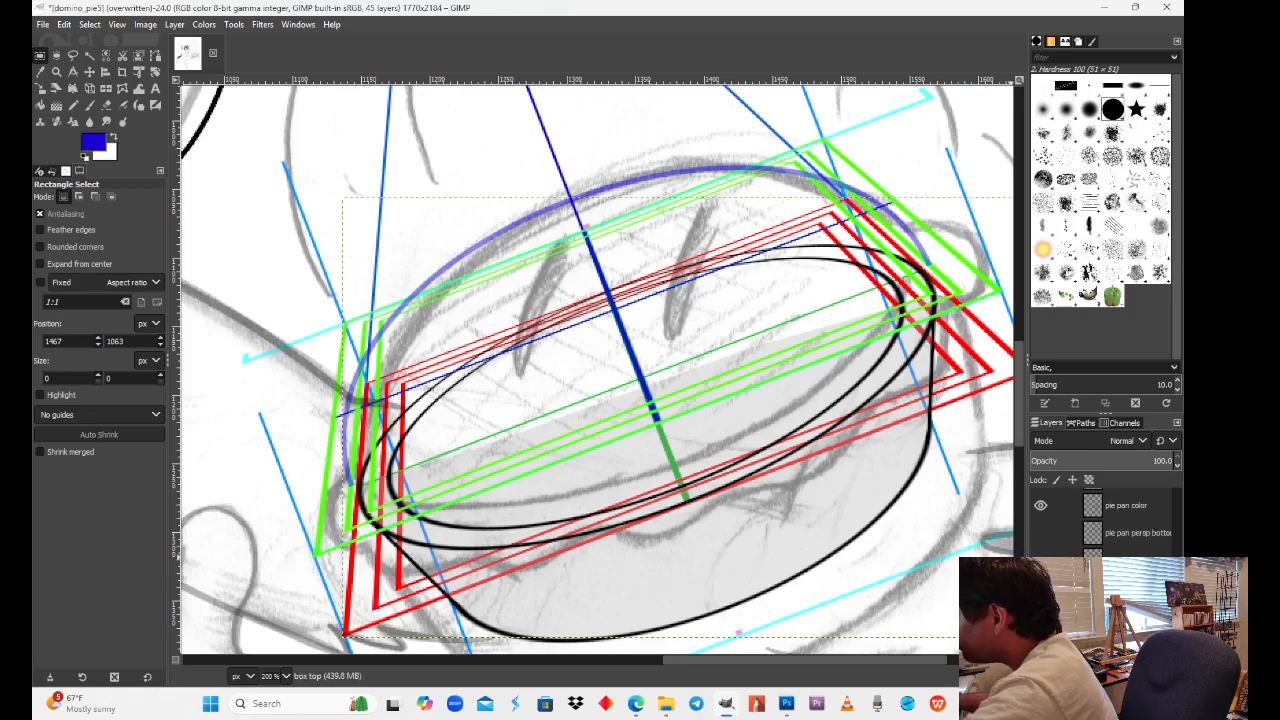
click(1041, 587)
click(1041, 587)
drag(1176, 462, 1078, 463)
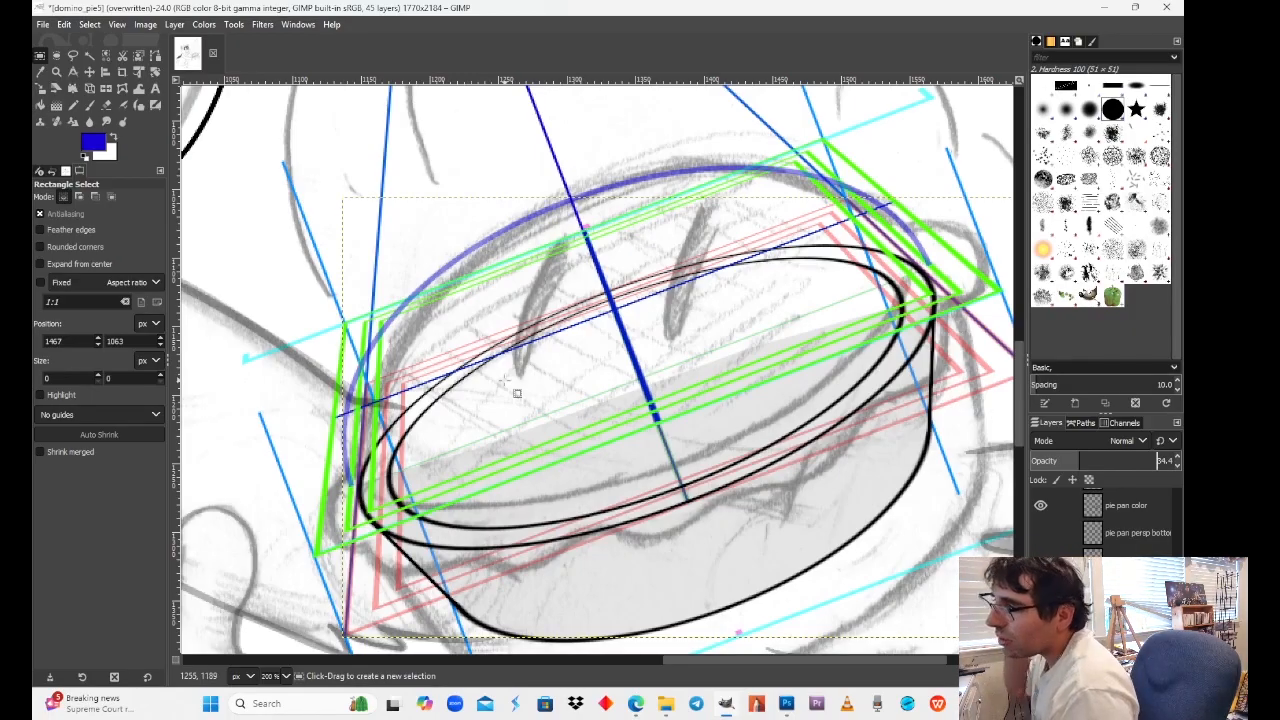
Step: Review the character's face, the pie guides and the flame sketch above the pie, ending at 100% zoom
drag(343, 352, 1031, 477)
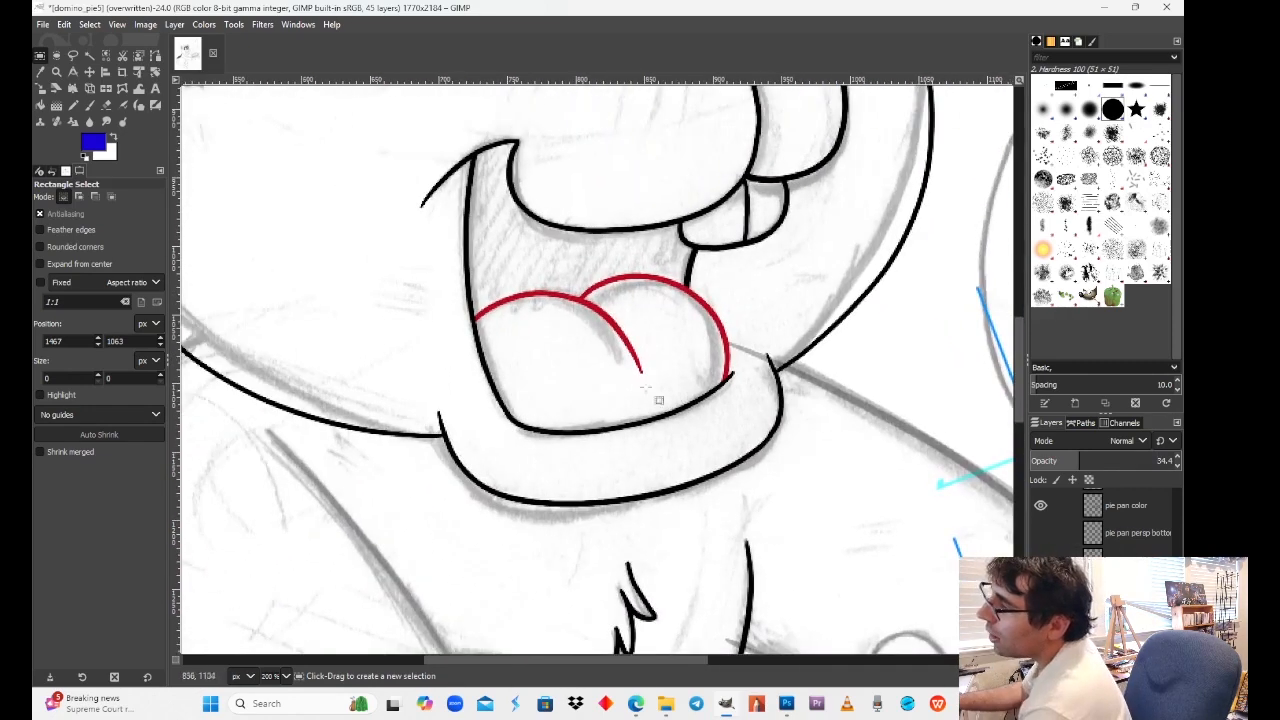
scroll(645, 393, up, 8)
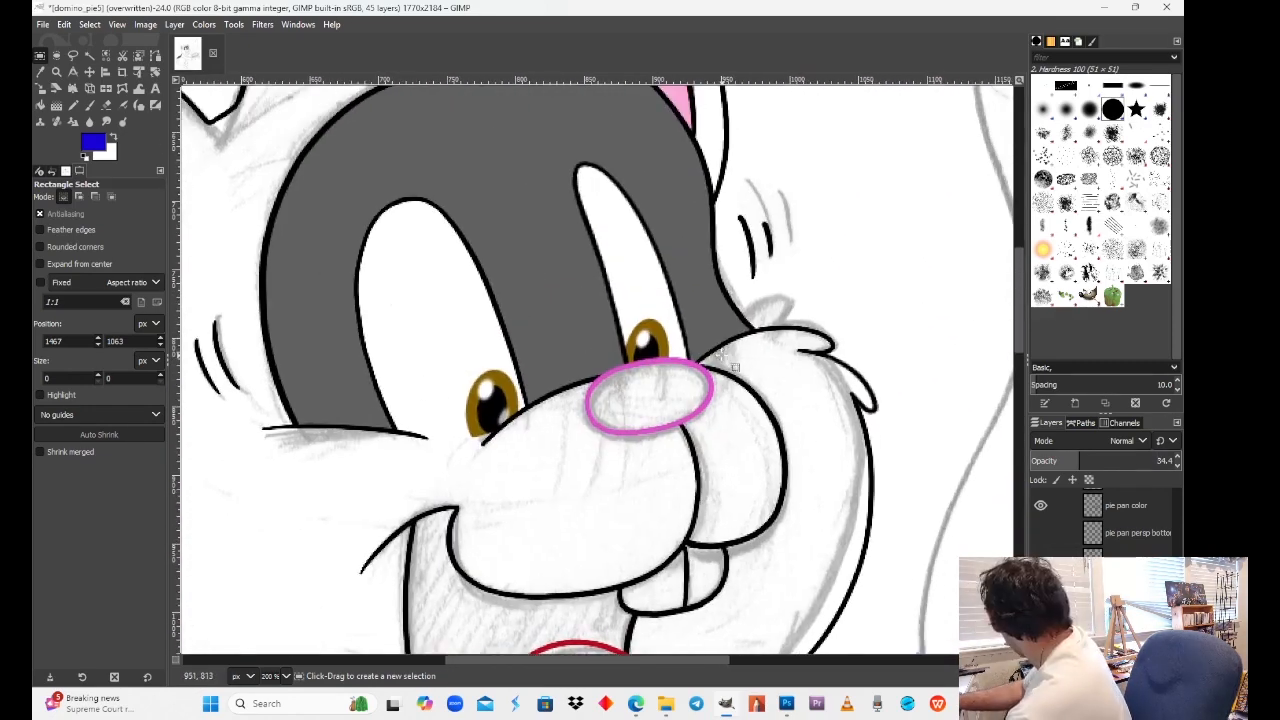
scroll(735, 367, right, 20)
scroll(735, 367, down, 12)
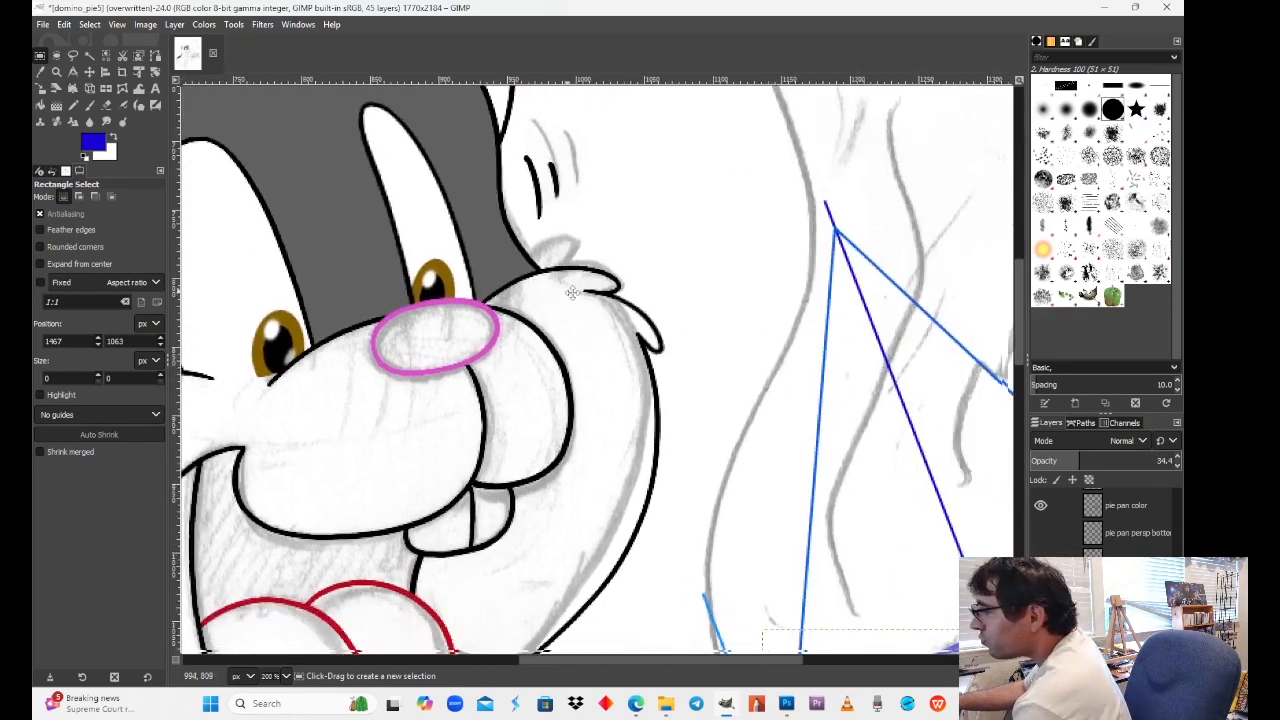
scroll(703, 247, down, 2)
scroll(703, 247, left, 1)
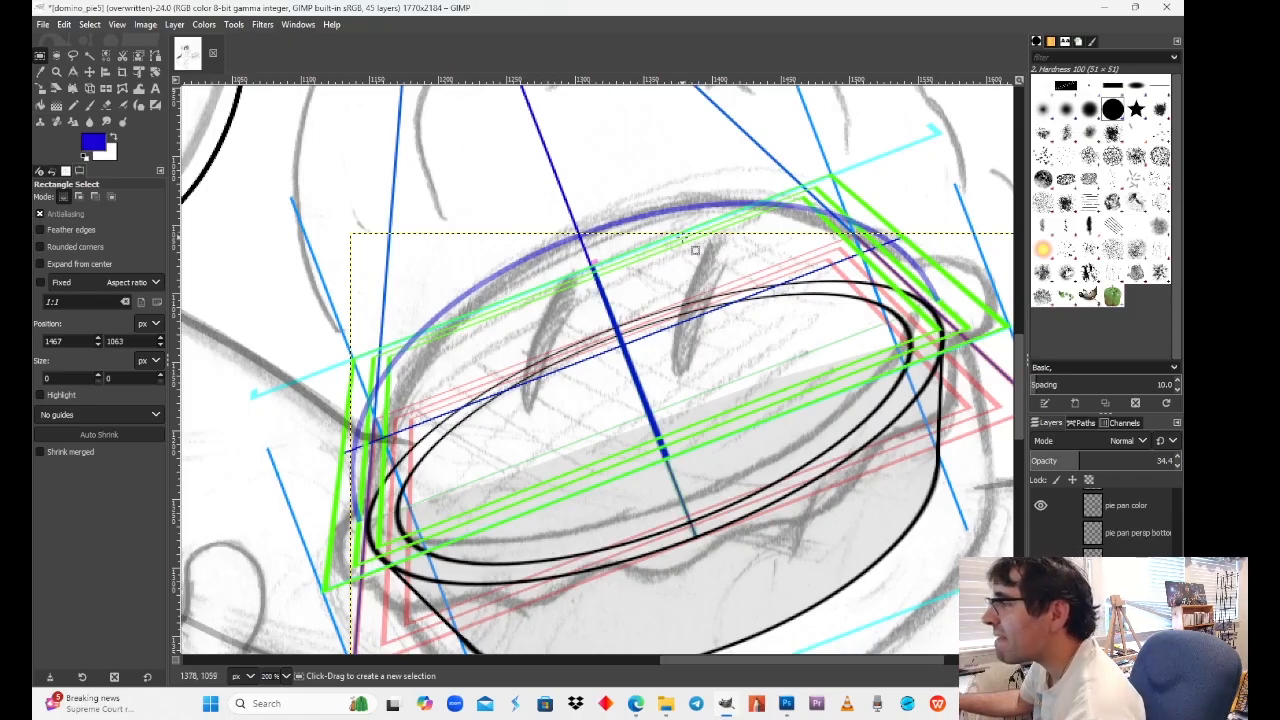
mouse_move(998, 703)
mouse_move(995, 632)
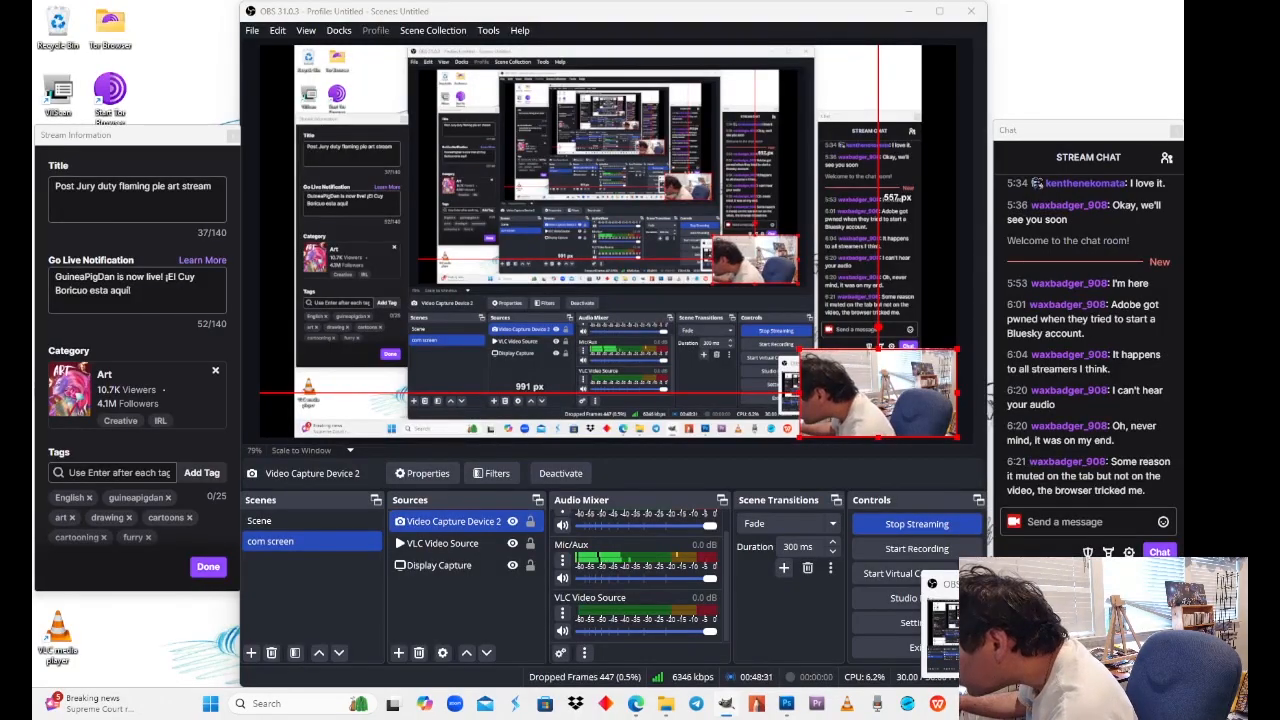
scroll(683, 336, up, 10)
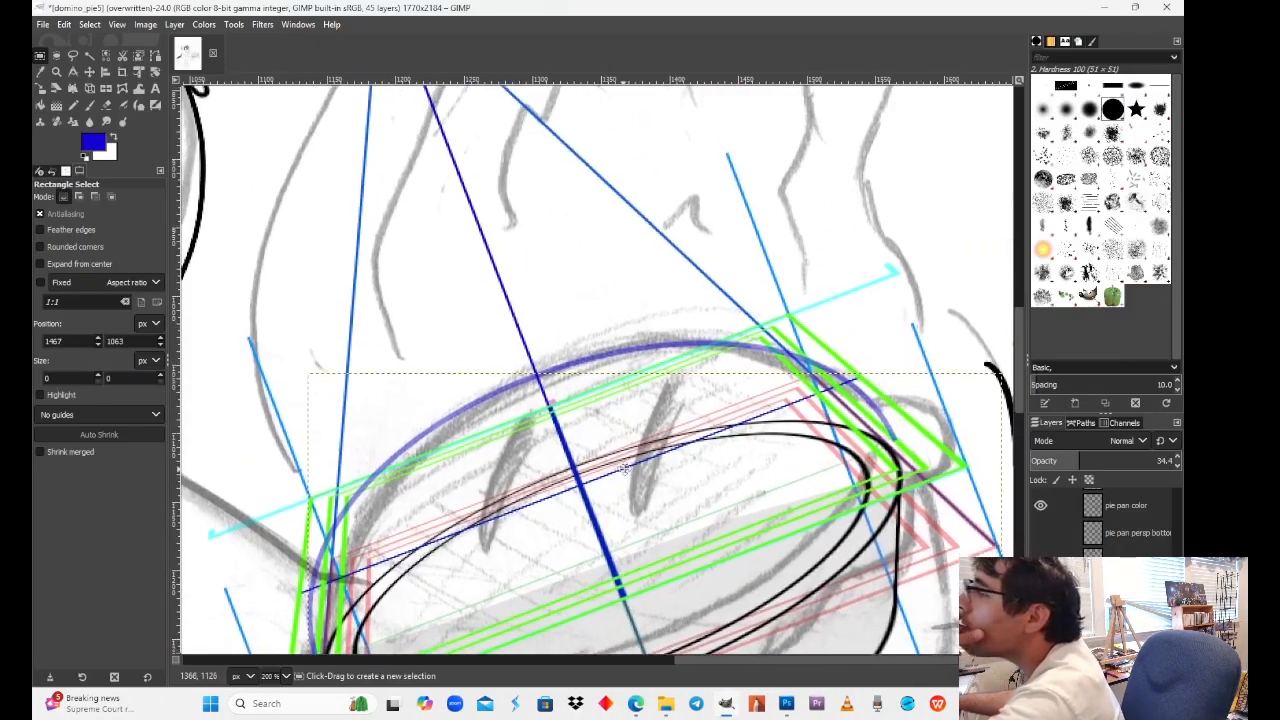
scroll(627, 473, up, 4)
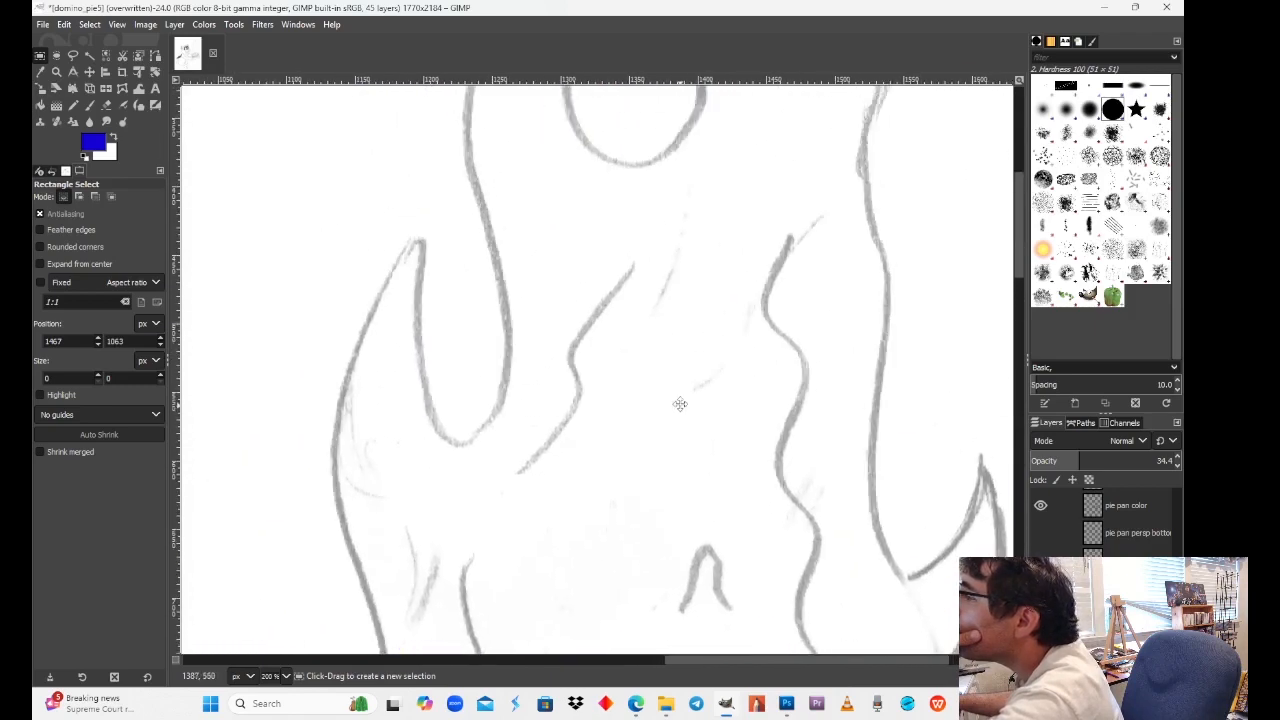
scroll(657, 323, down, 5)
scroll(645, 265, down, 2)
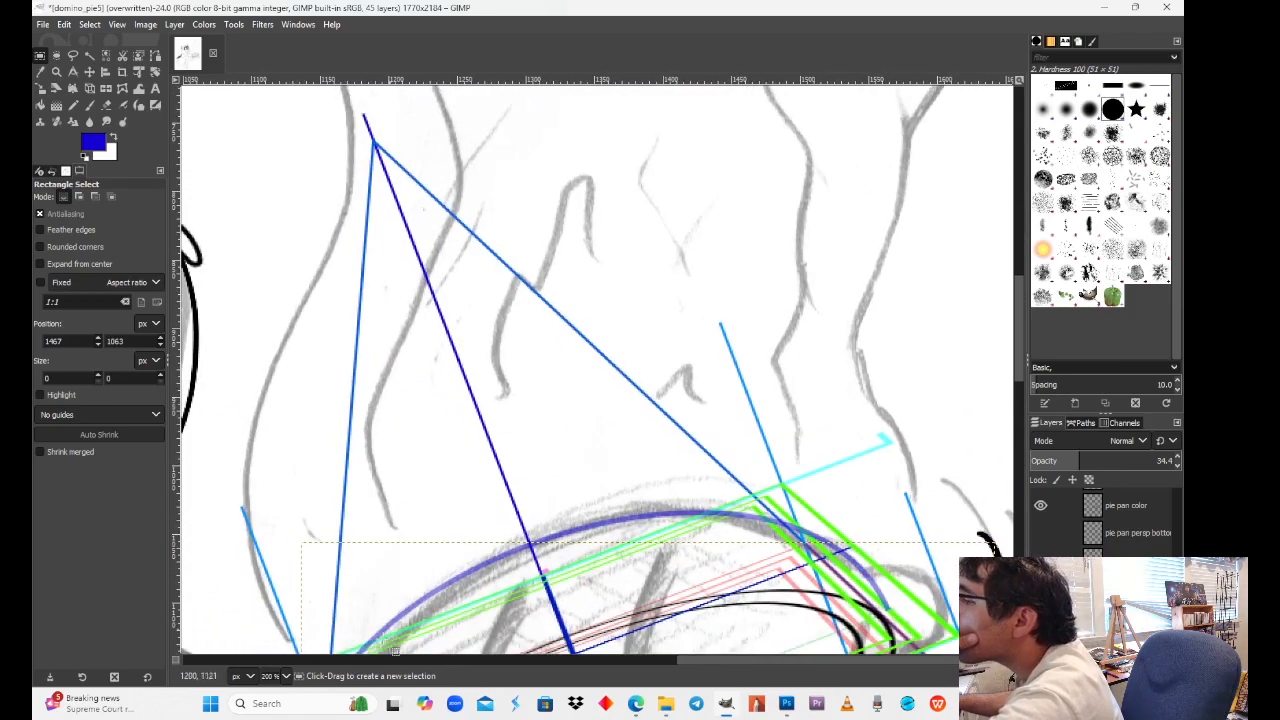
click(285, 676)
click(280, 581)
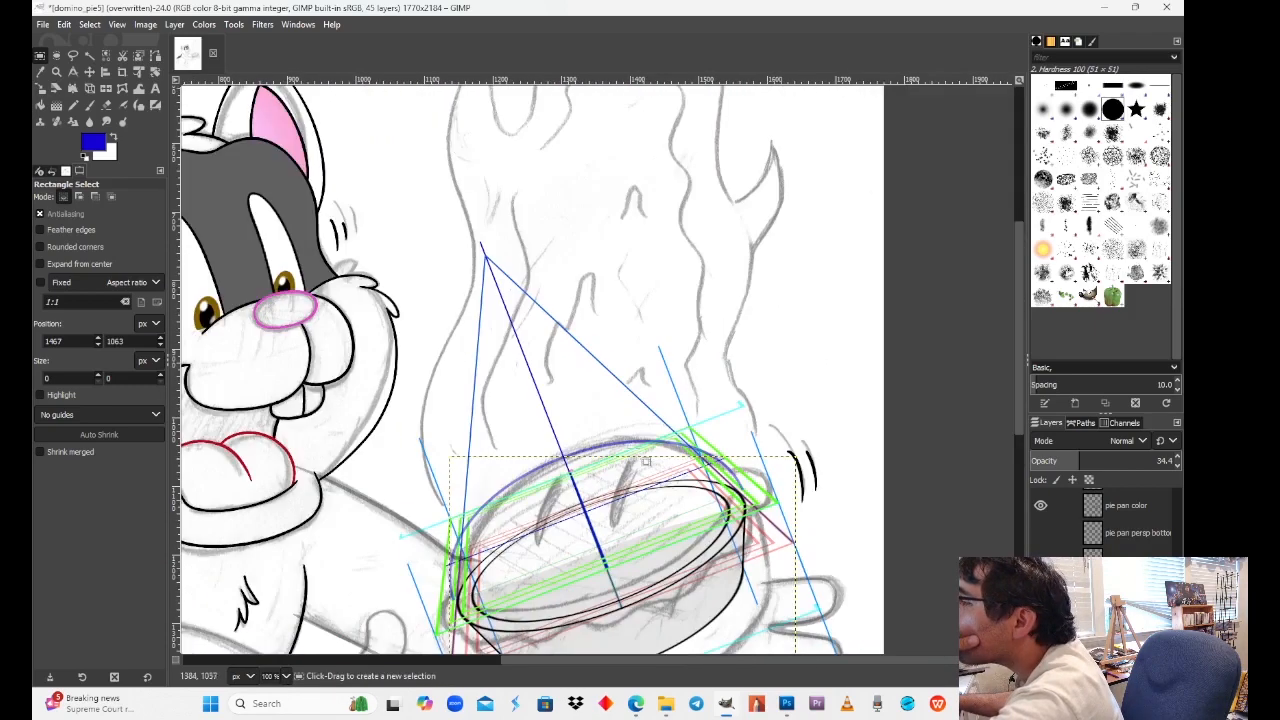
Step: Examine the pie, its coloured guide lines and the base of the flame sketch beside the character's face
scroll(660, 430, down, 2)
drag(718, 327, 762, 341)
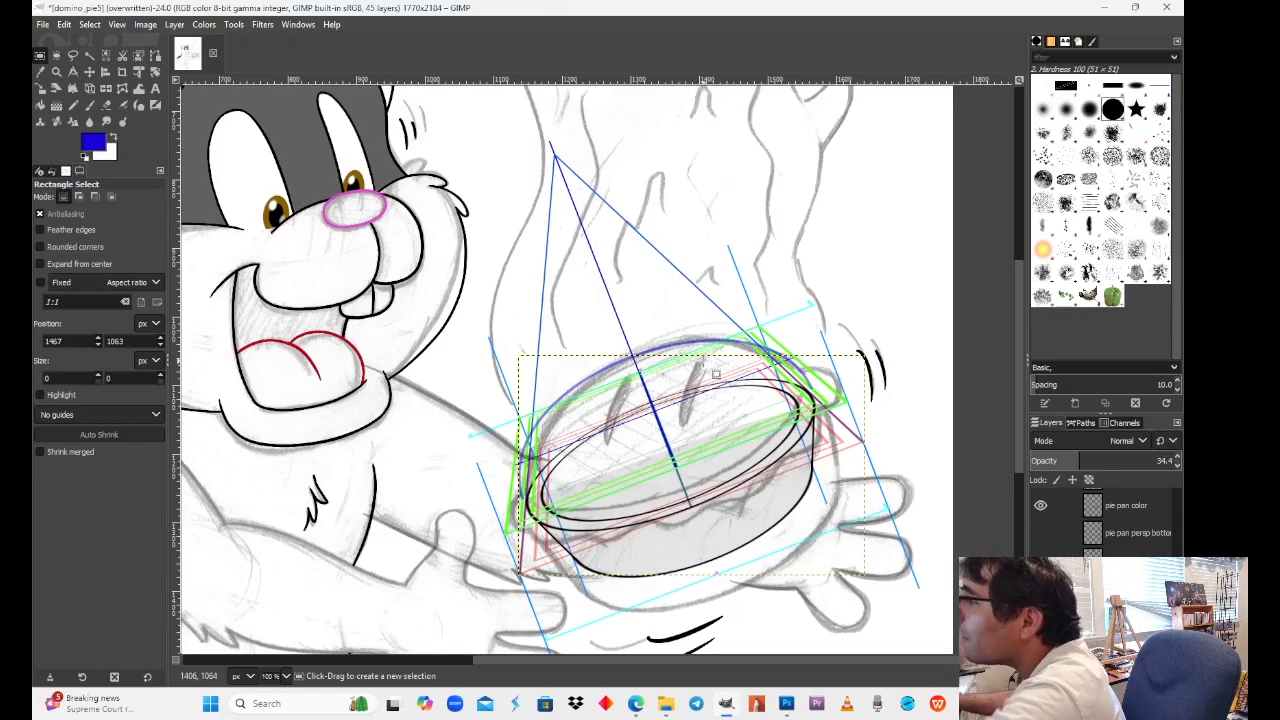
scroll(756, 336, up, 2)
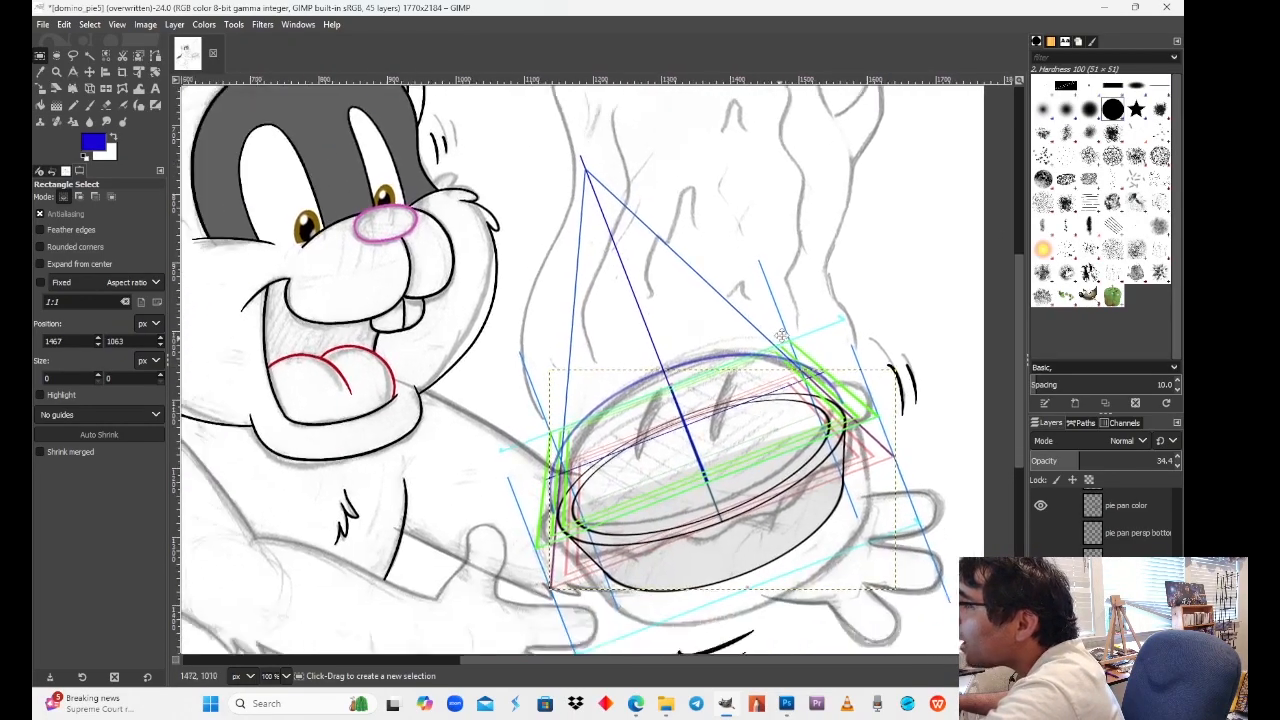
drag(782, 336, 850, 298)
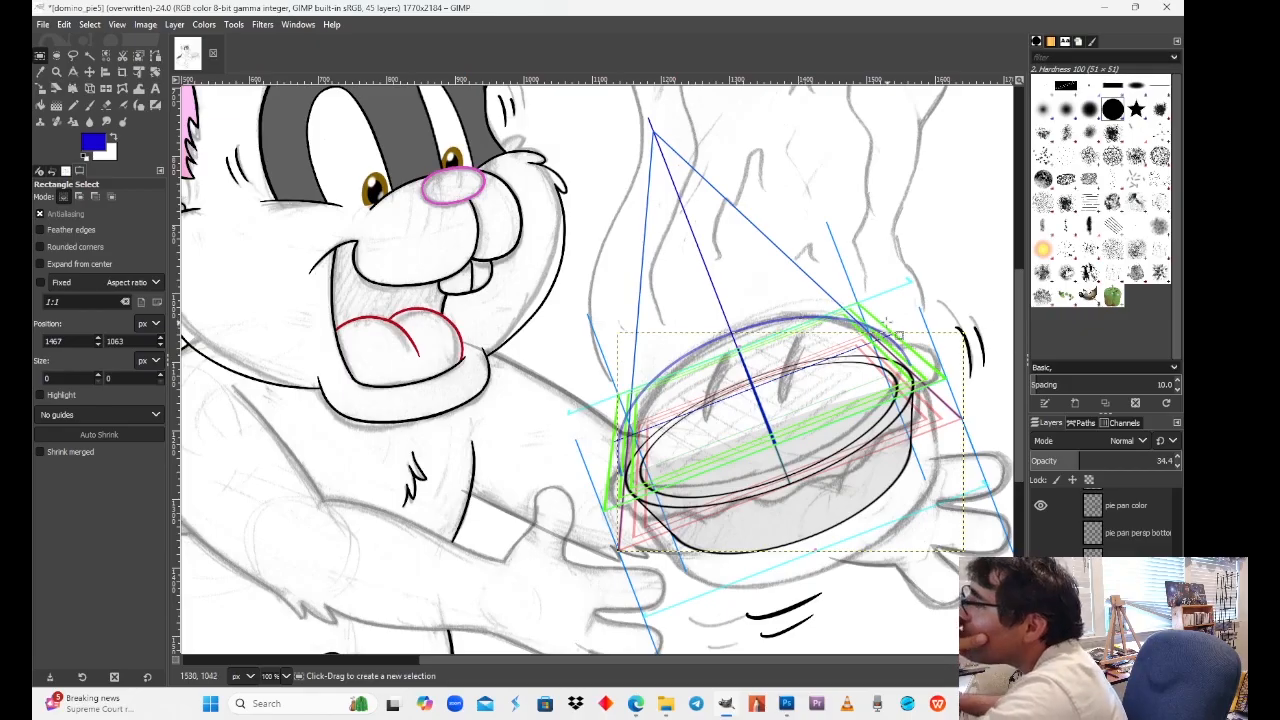
drag(887, 323, 752, 541)
drag(758, 345, 711, 551)
mouse_move(718, 411)
mouse_down()
mouse_move(703, 528)
mouse_move(753, 276)
mouse_up()
mouse_move(755, 447)
mouse_down()
mouse_move(769, 340)
mouse_move(761, 250)
mouse_up()
mouse_move(778, 363)
mouse_down()
mouse_move(778, 303)
mouse_move(771, 423)
mouse_move(769, 283)
mouse_up()
drag(762, 376, 830, 396)
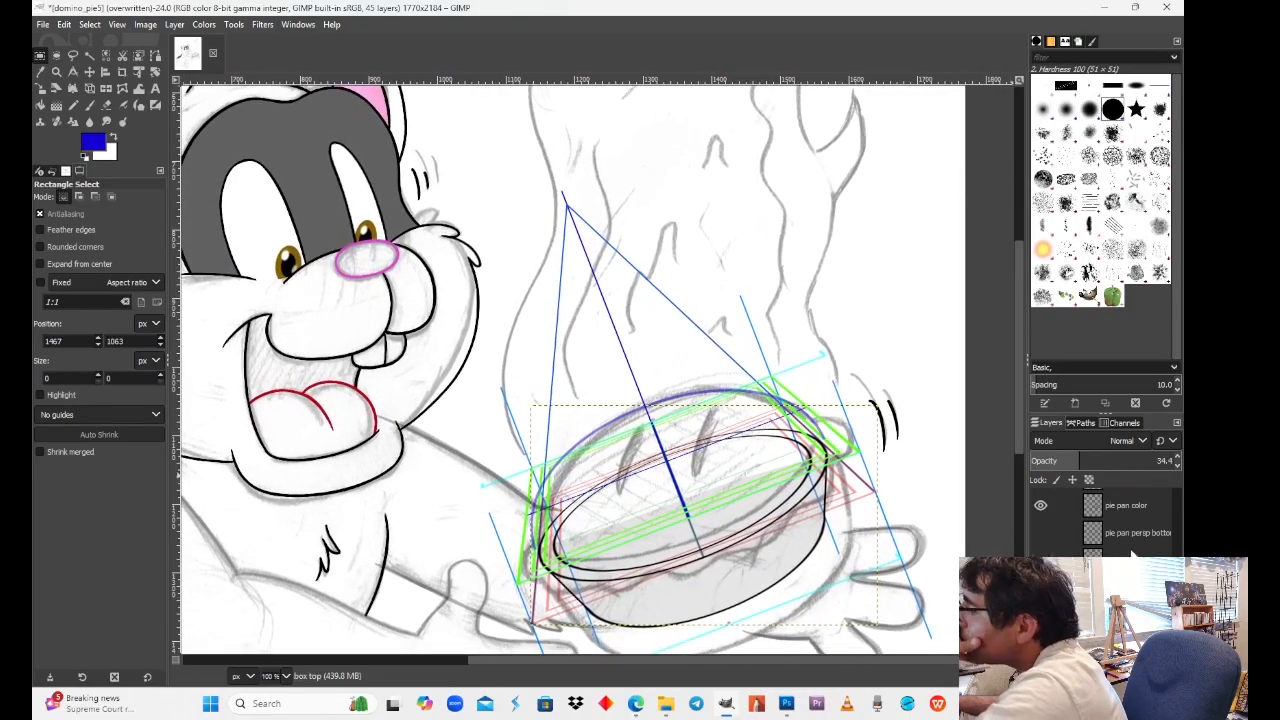
Step: Create a transparent layer named "blue BG" directly above the Background layer at the end of the layer stack
scroll(1105, 532, down, 8)
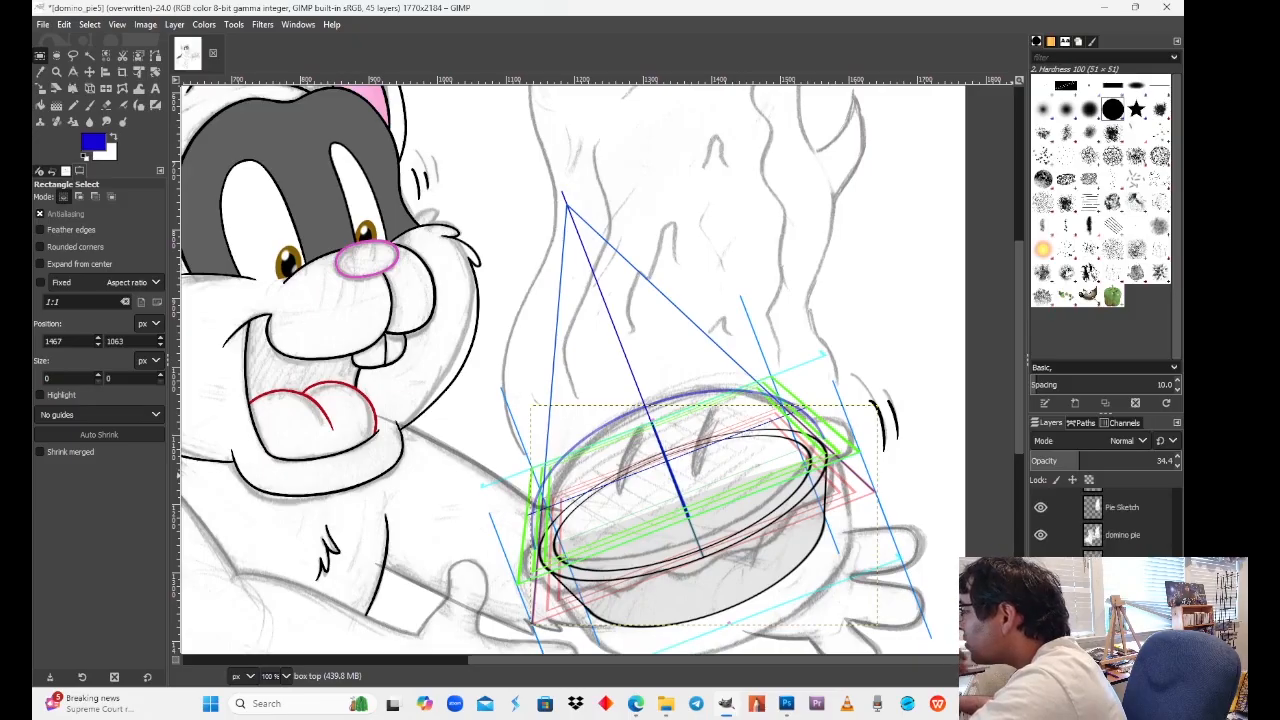
click(1122, 645)
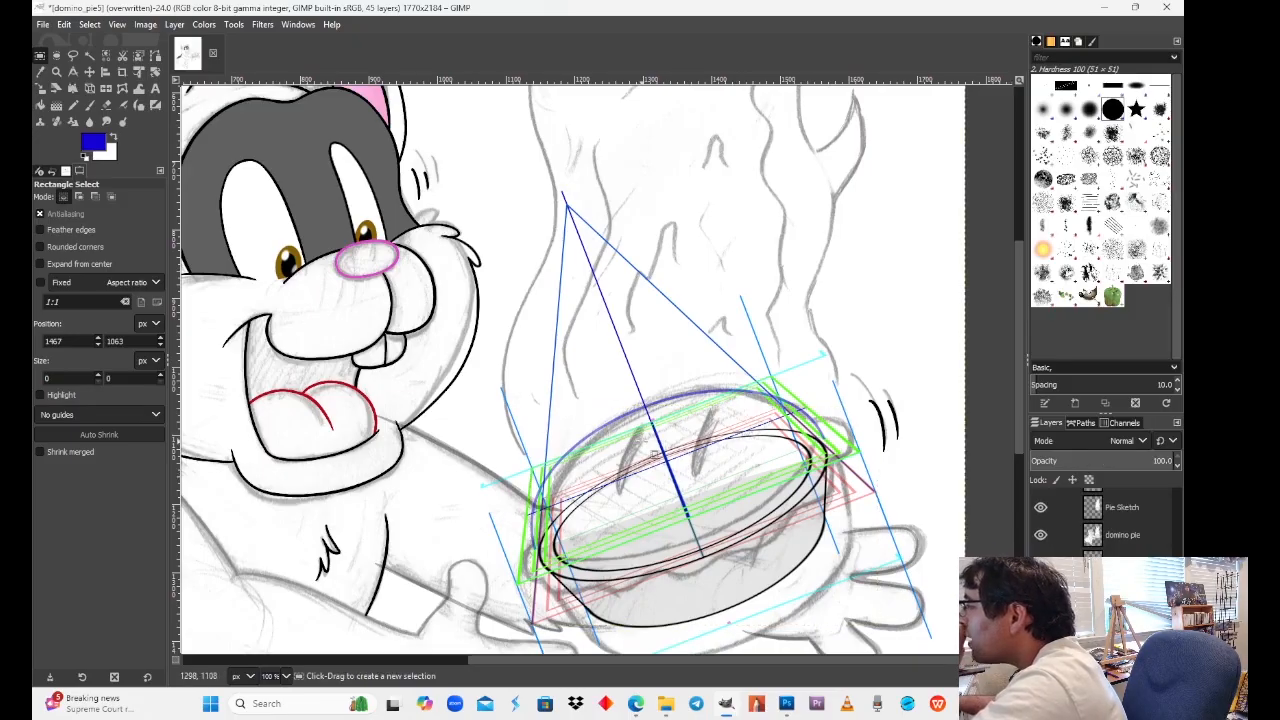
key(shift+ctrl+n)
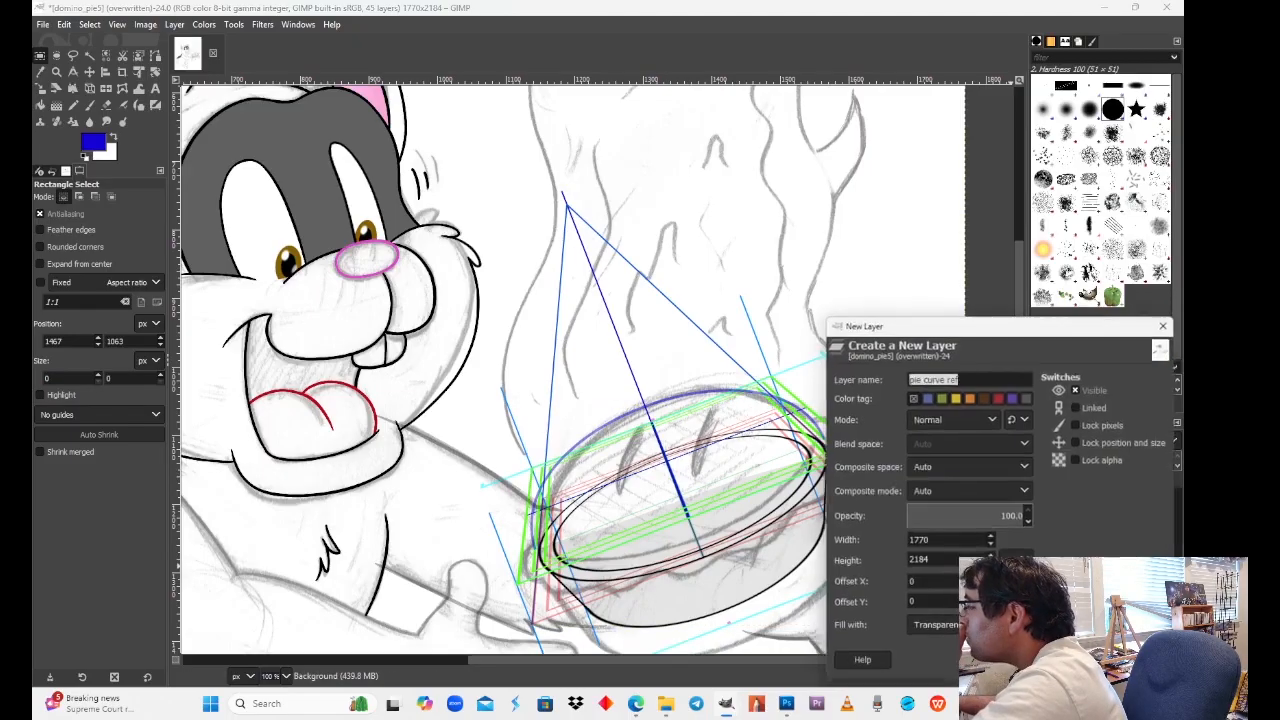
text(blue BG)
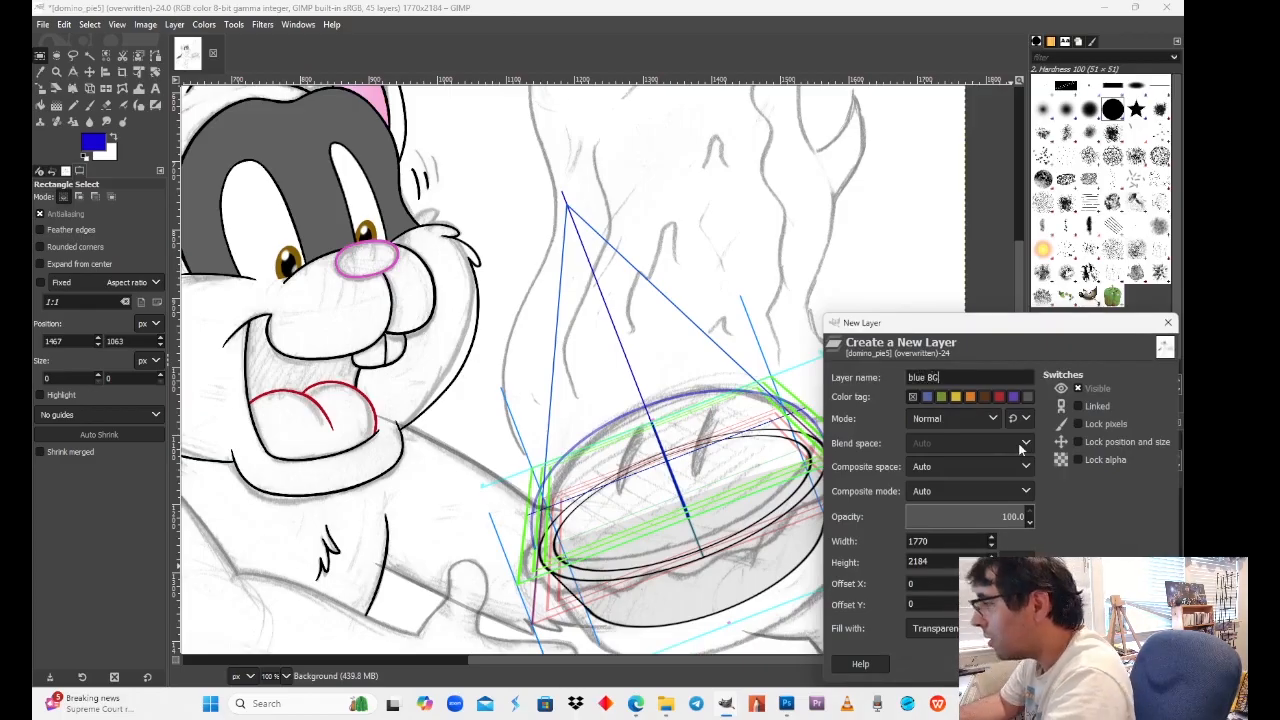
key(Return)
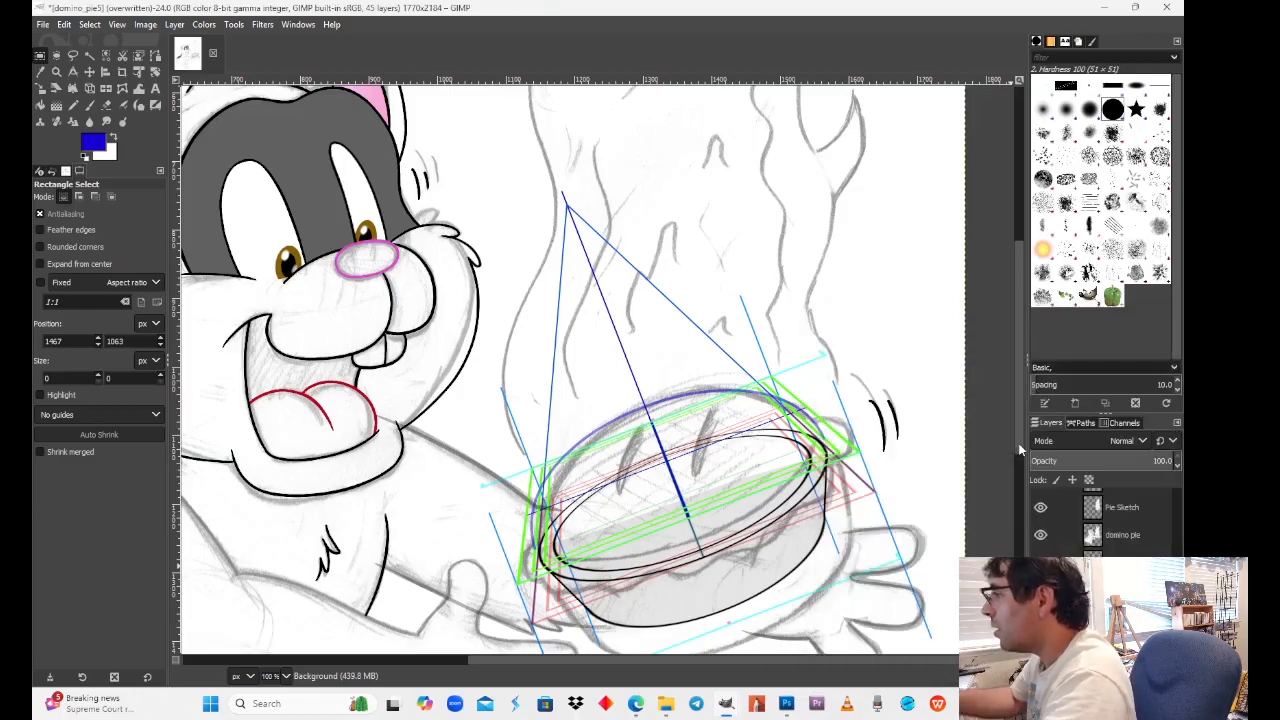
Step: Set the foreground colour to a bright cyan blue and fill the whole blue BG layer with it
click(93, 143)
click(308, 306)
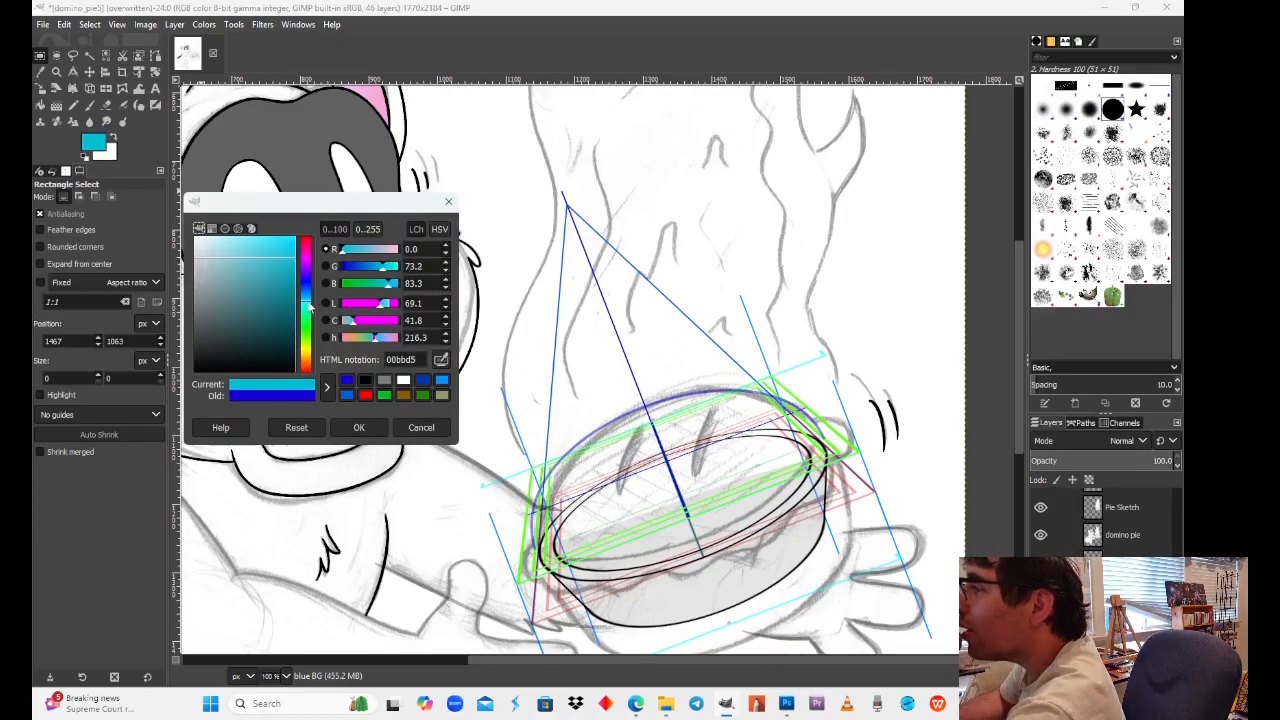
click(360, 427)
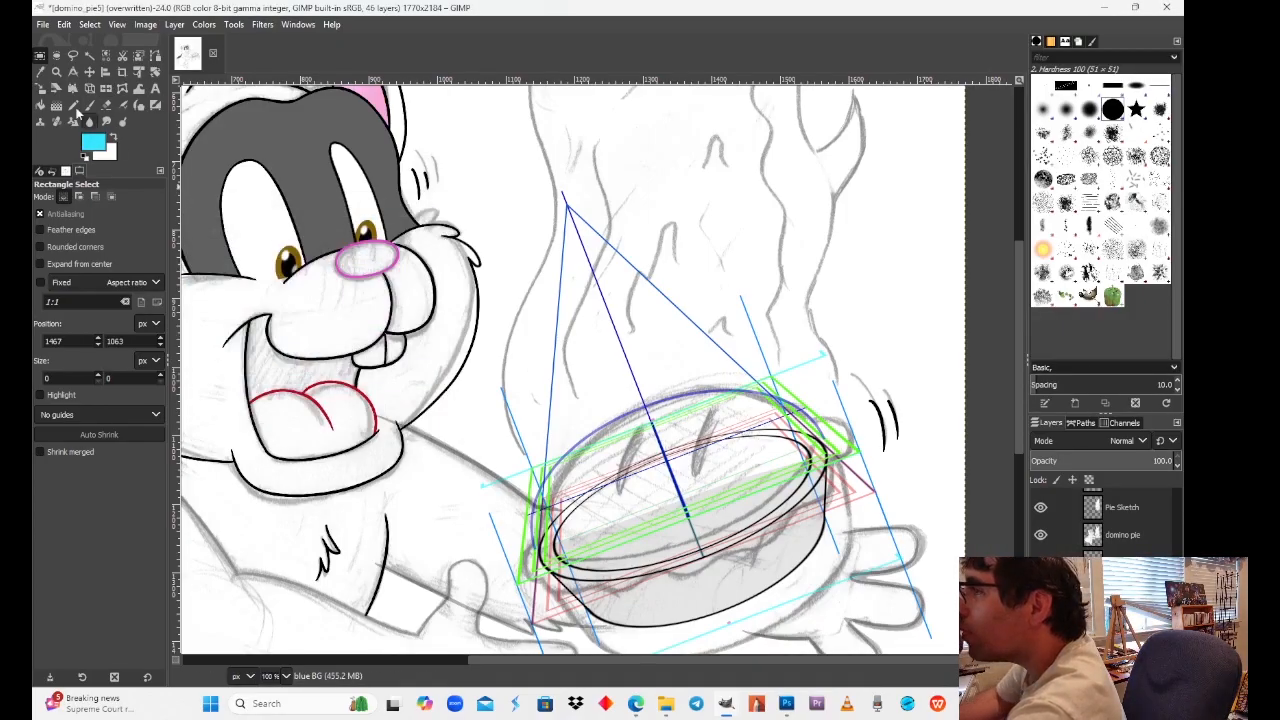
click(40, 104)
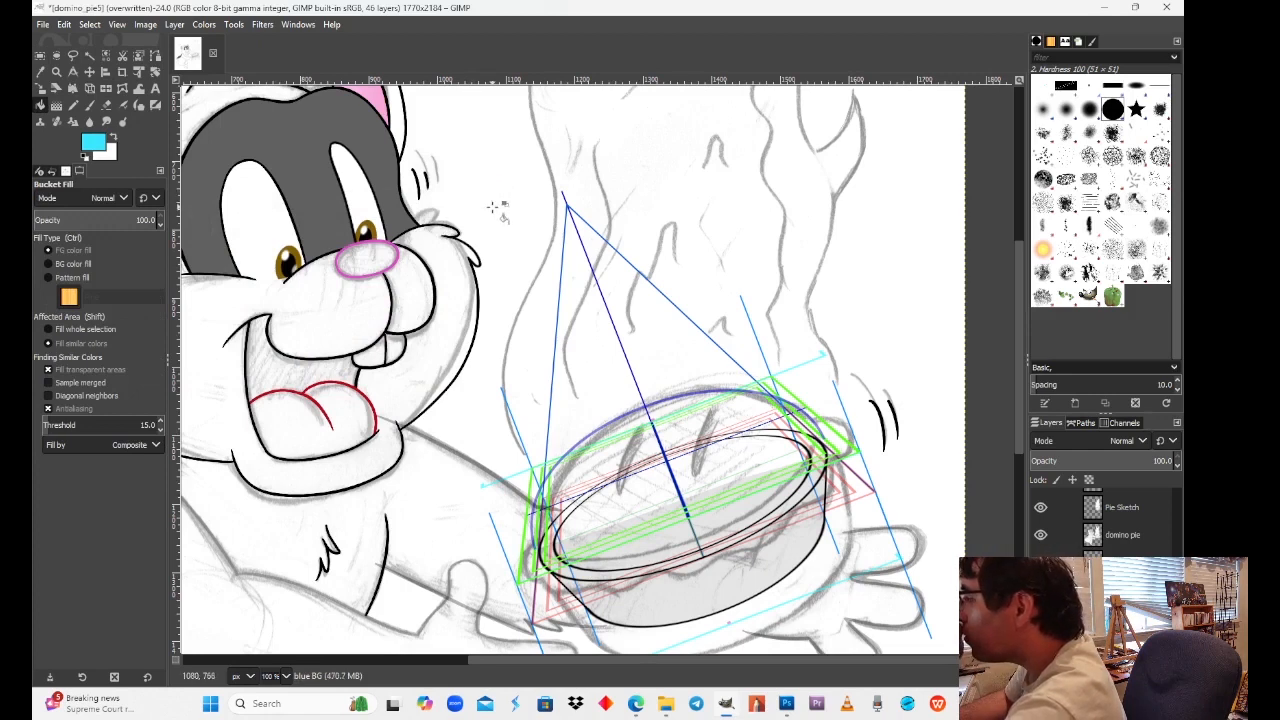
click(766, 355)
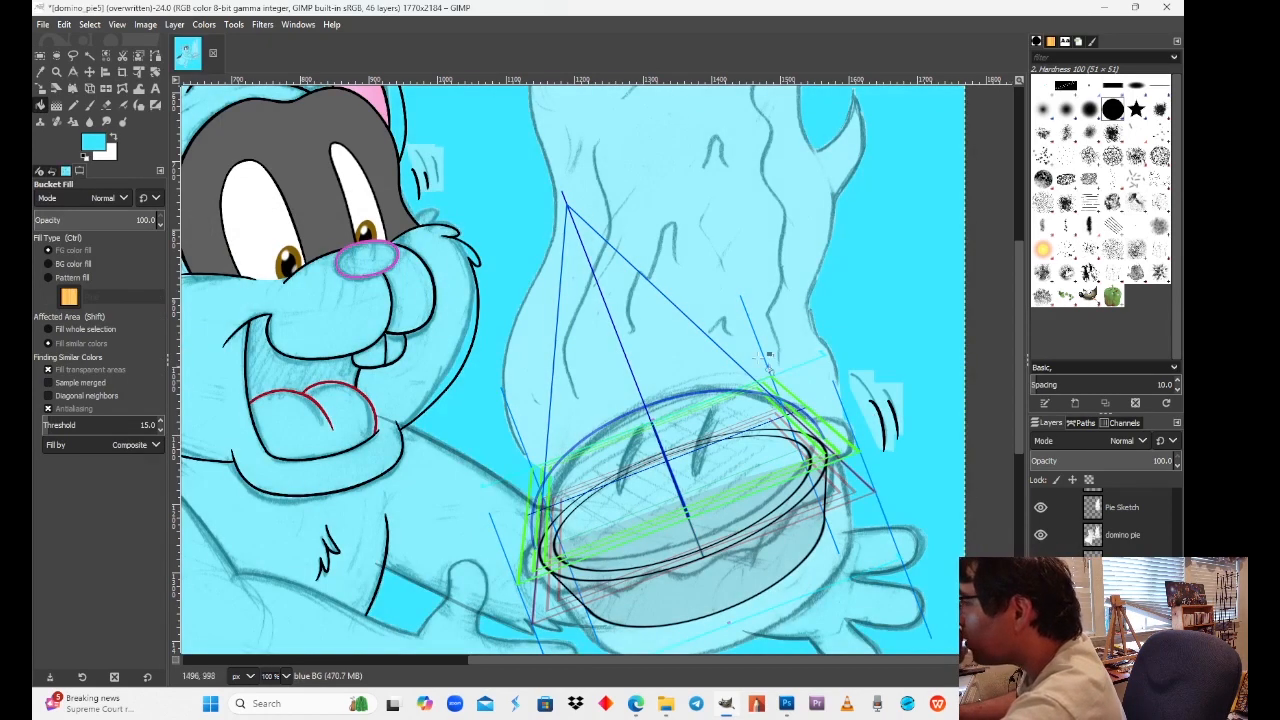
Step: Overwrite domino_pie5.psd with the current drawing and close the image, discarding the unsaved native changes
key(r)
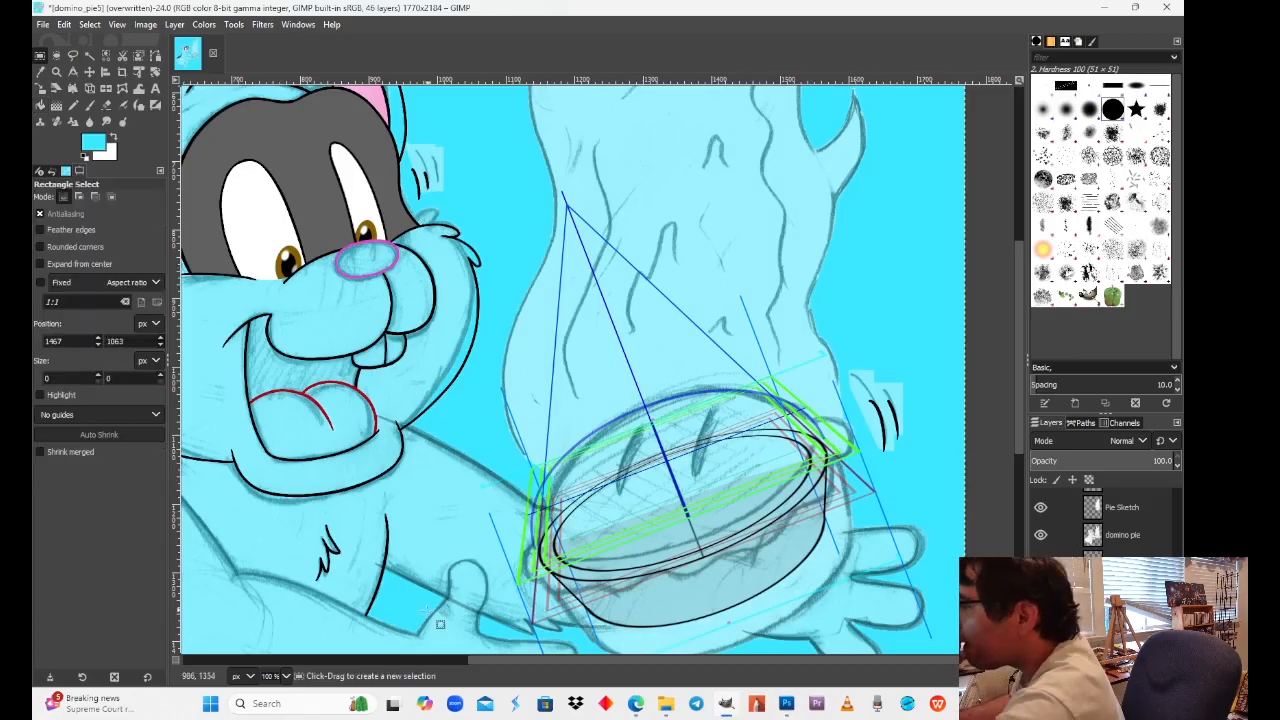
click(284, 676)
click(278, 612)
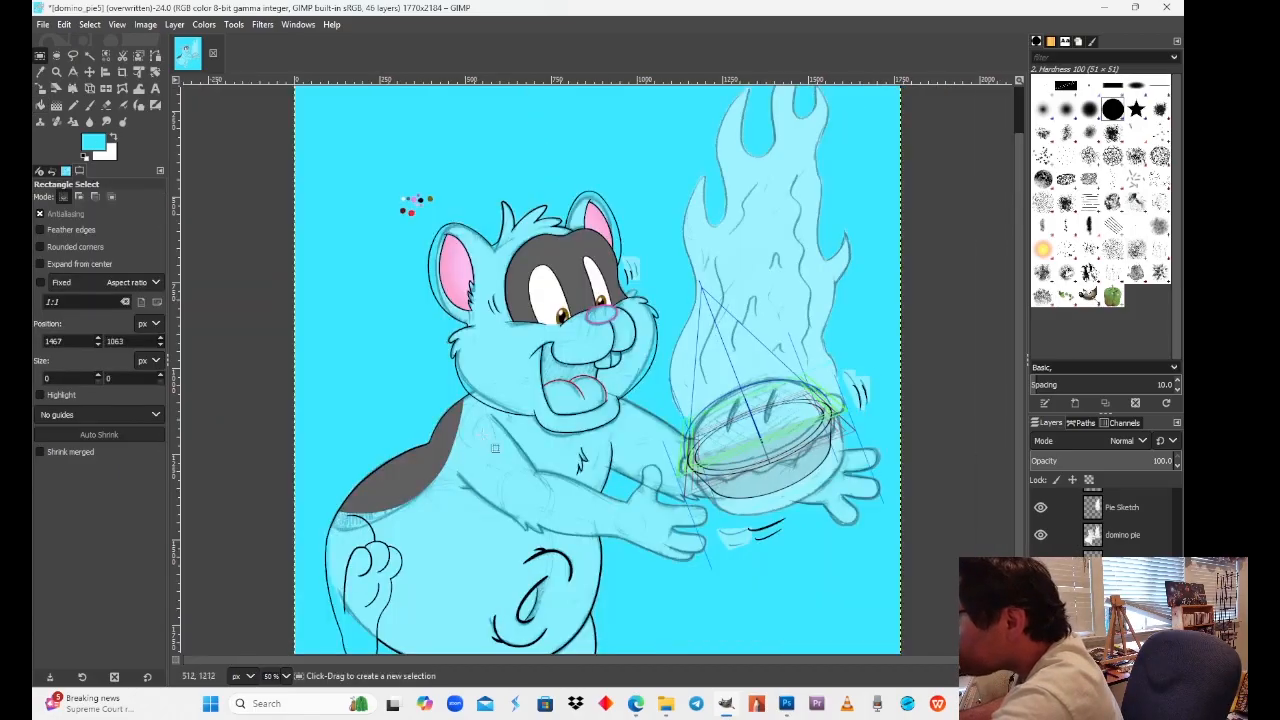
click(43, 24)
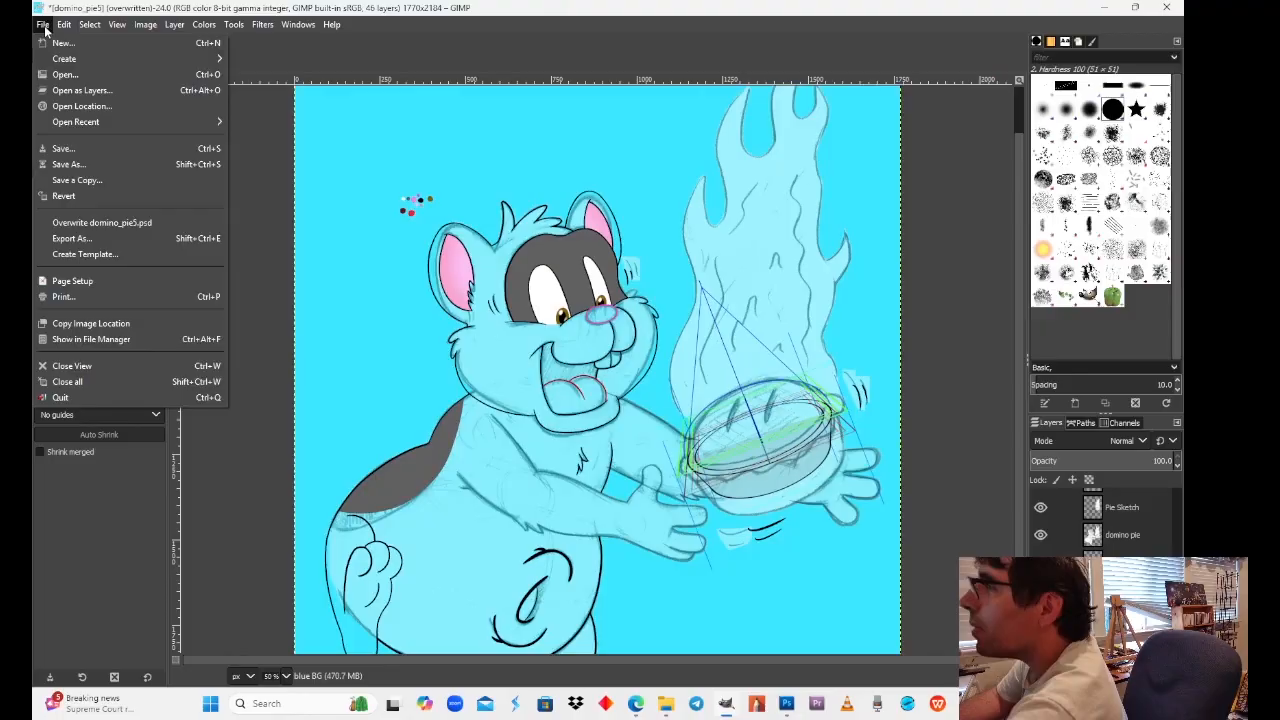
click(159, 222)
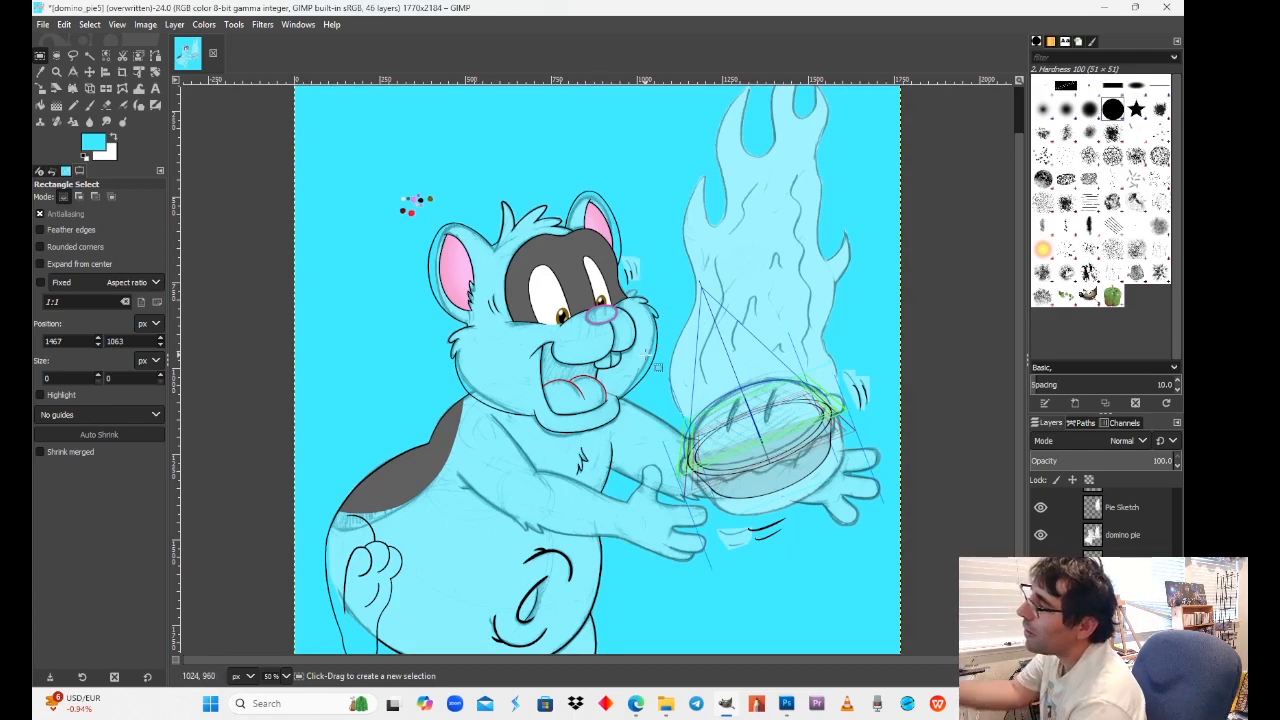
click(212, 52)
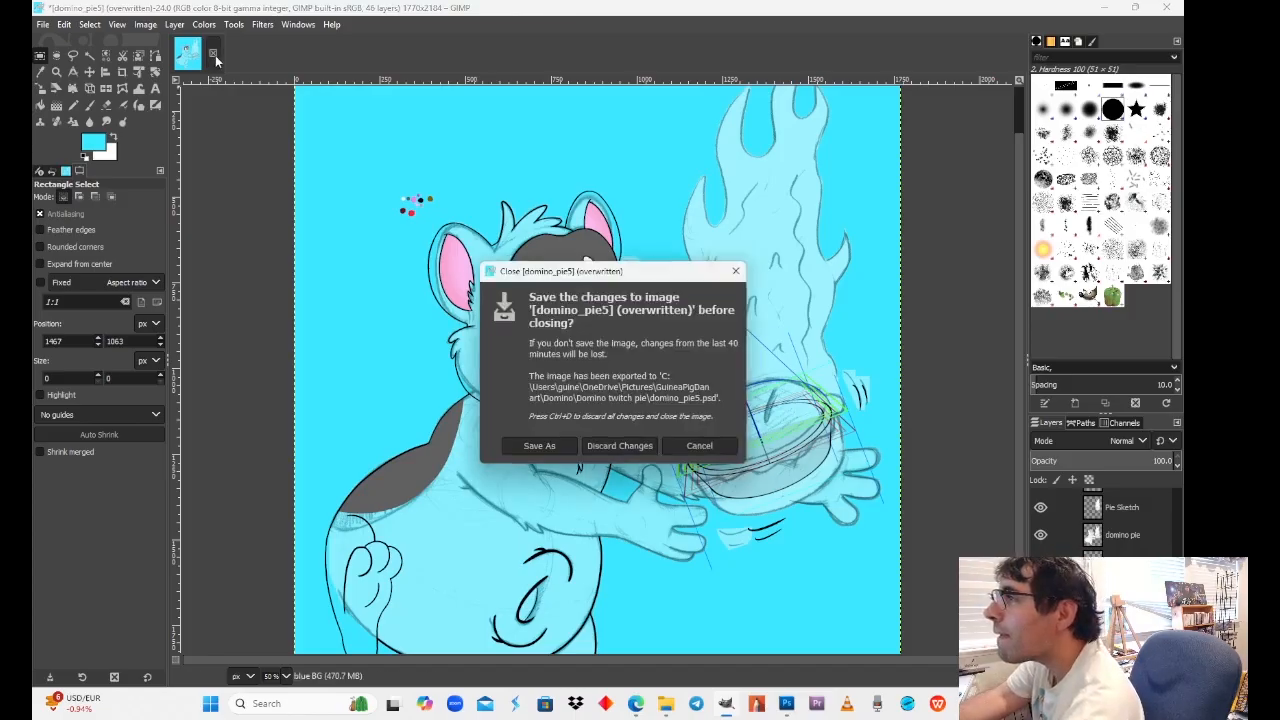
click(641, 446)
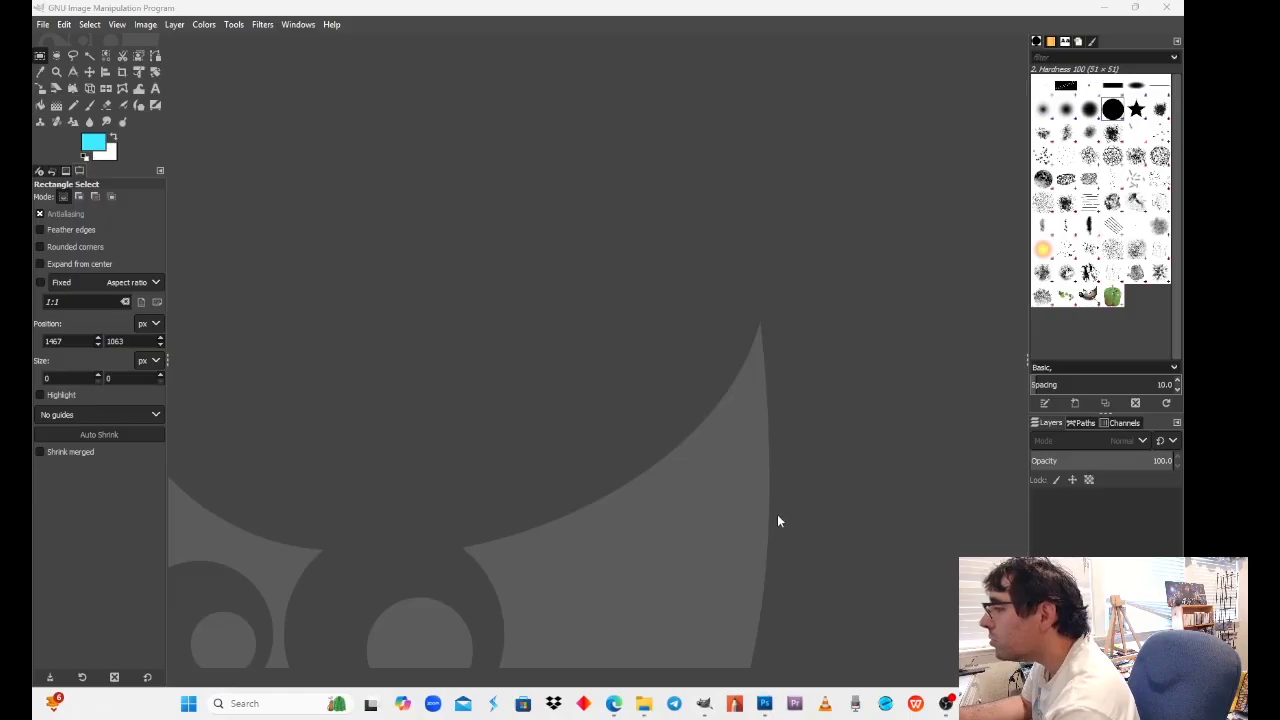
Step: Decline restoring the unsaved canvas in Sketchbook Pro, and minimize the Sketchbook Pro and GIMP windows
mouse_move(770, 695)
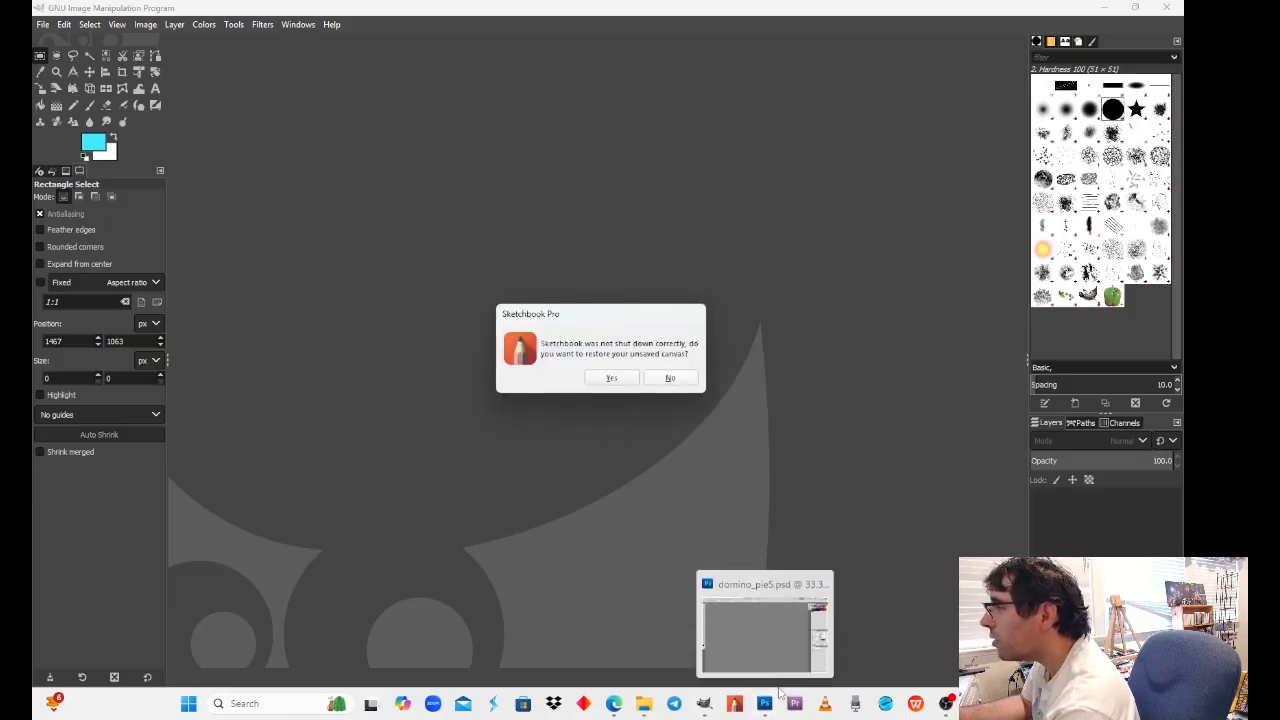
click(670, 378)
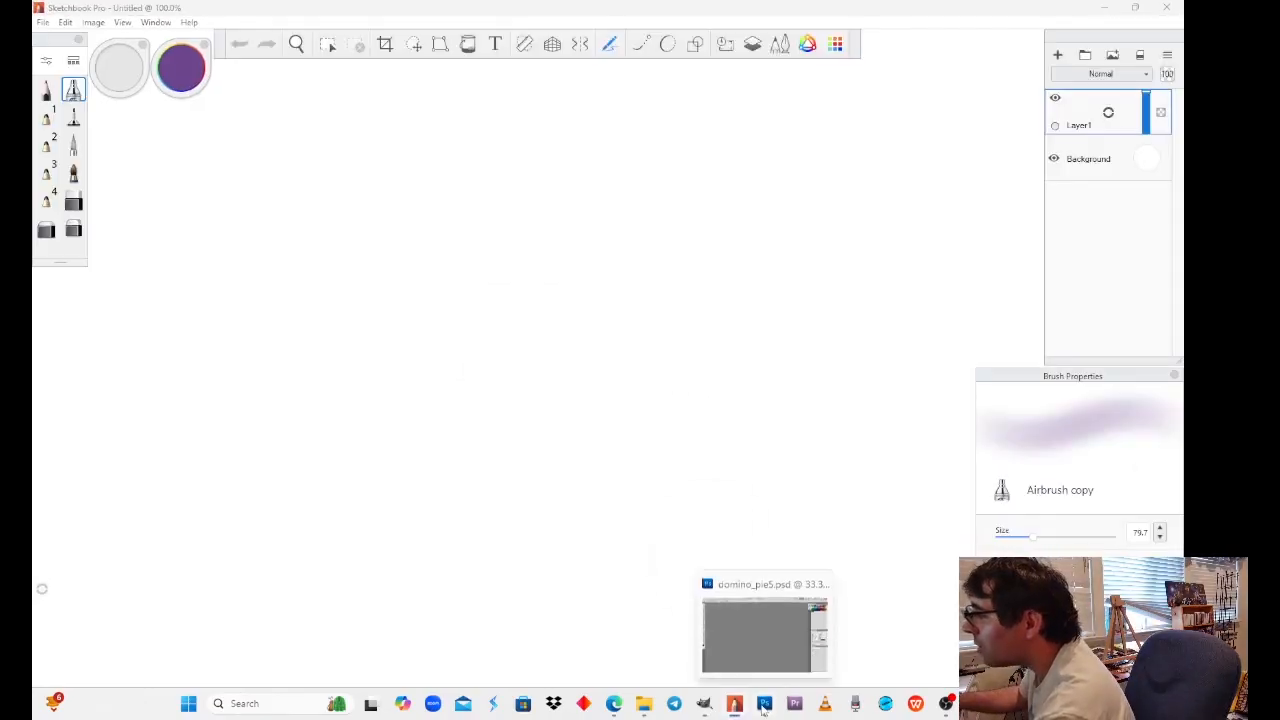
click(1104, 7)
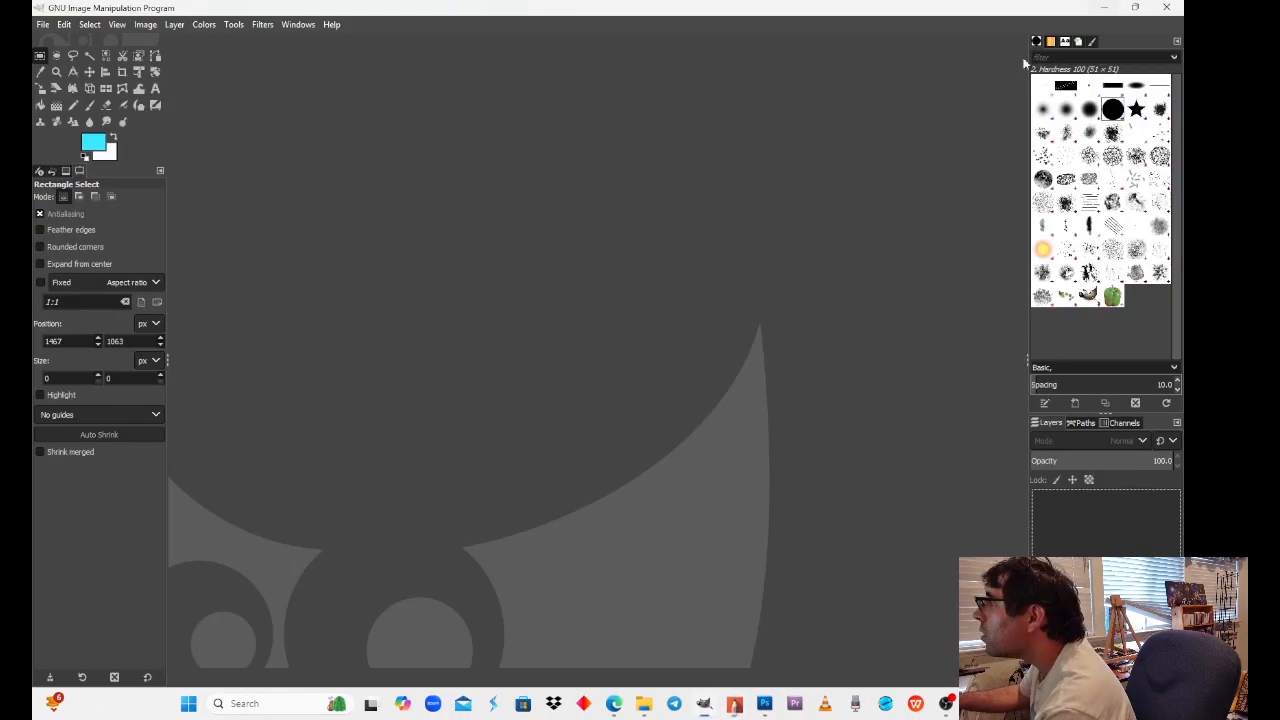
click(1106, 8)
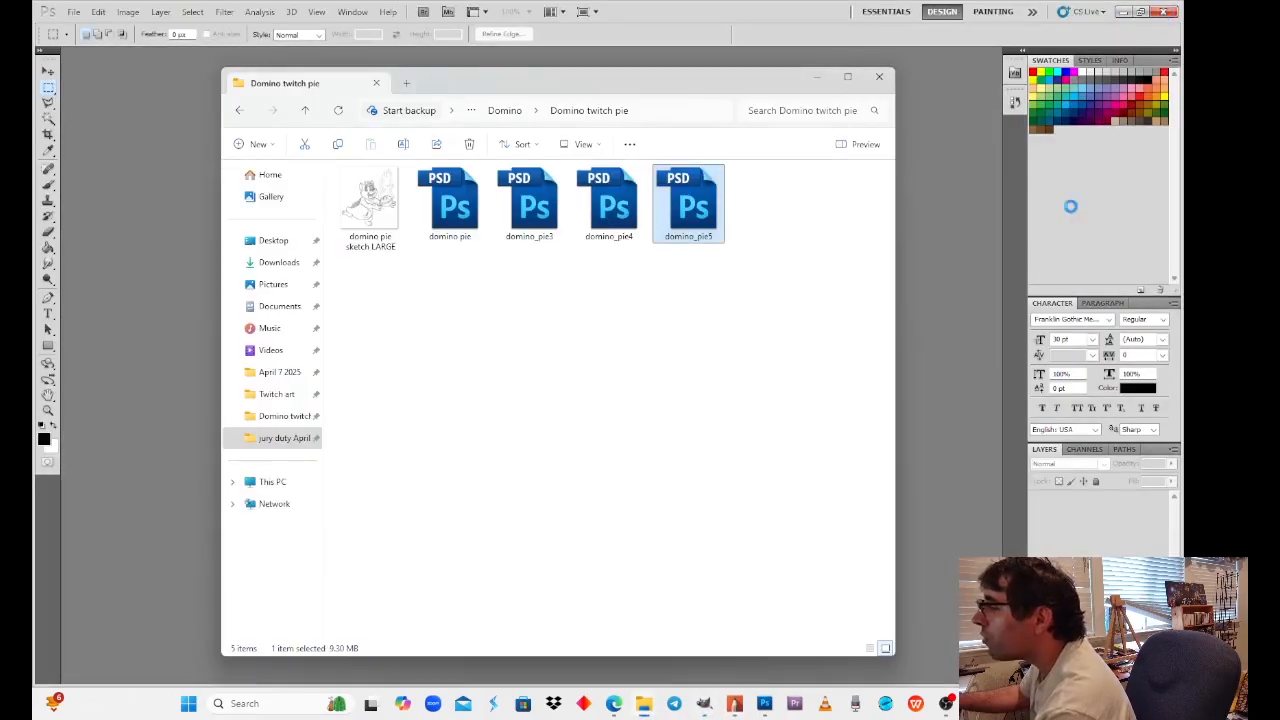
Step: Try to bring the Photoshop window with domino_pie5.psd to the front
mouse_move(762, 706)
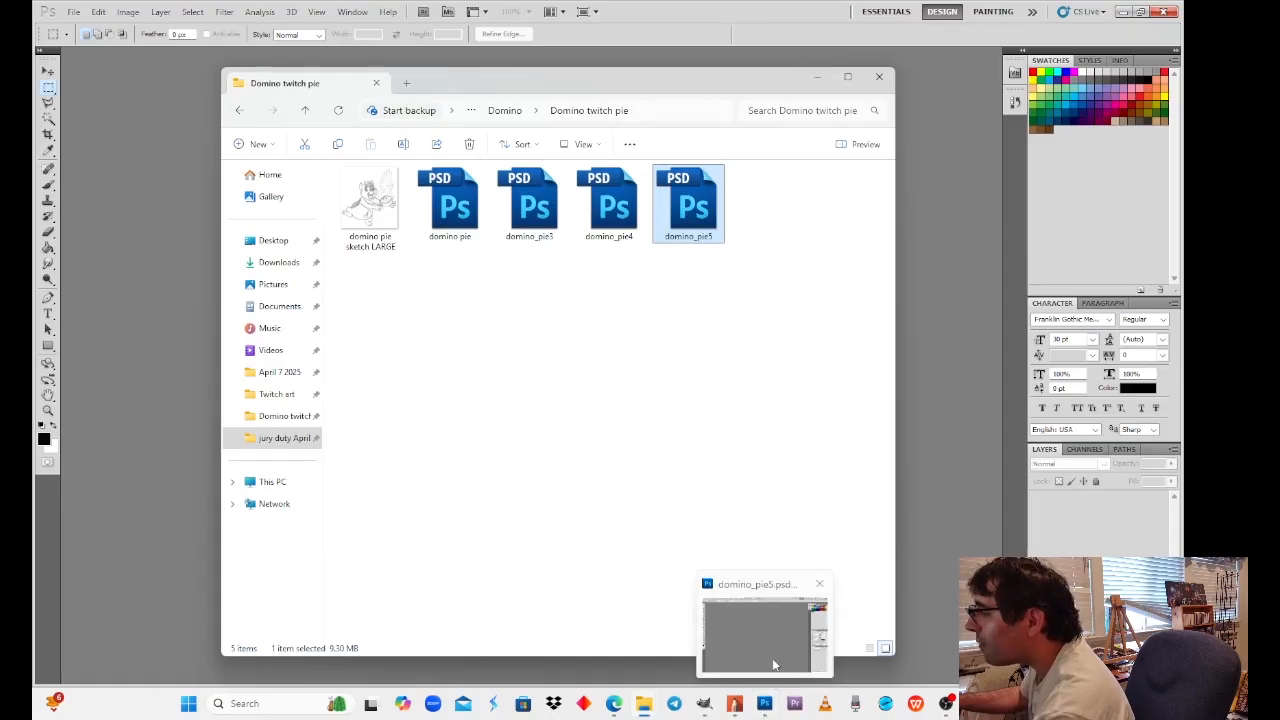
click(773, 665)
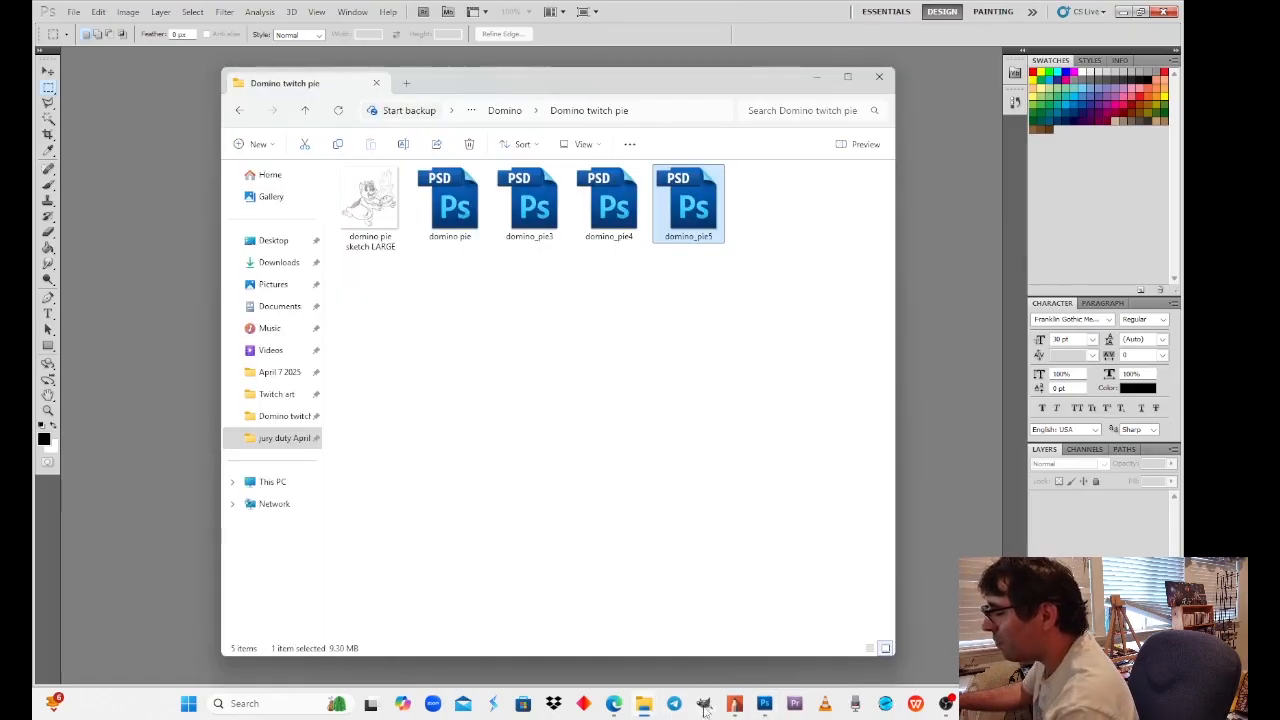
mouse_move(760, 710)
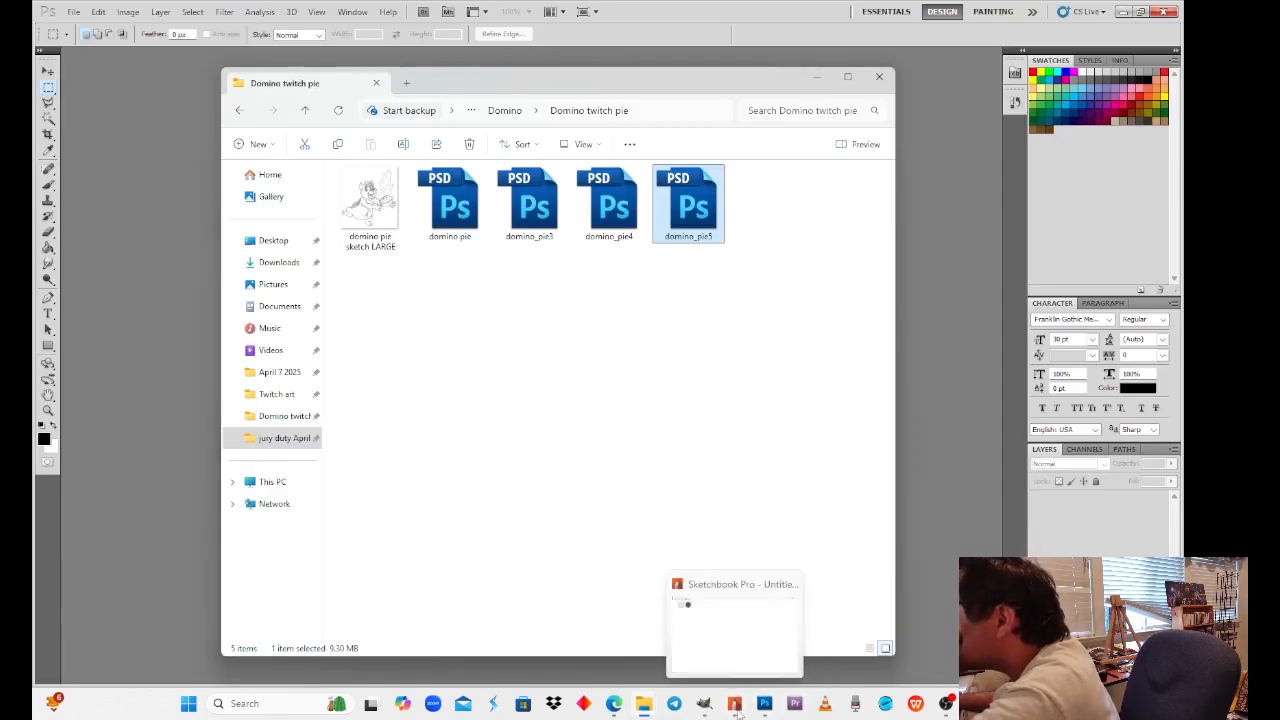
Step: Switch to Sketchbook Pro and check the PSD files in the Domino twitch pie folder in File Explorer
click(734, 703)
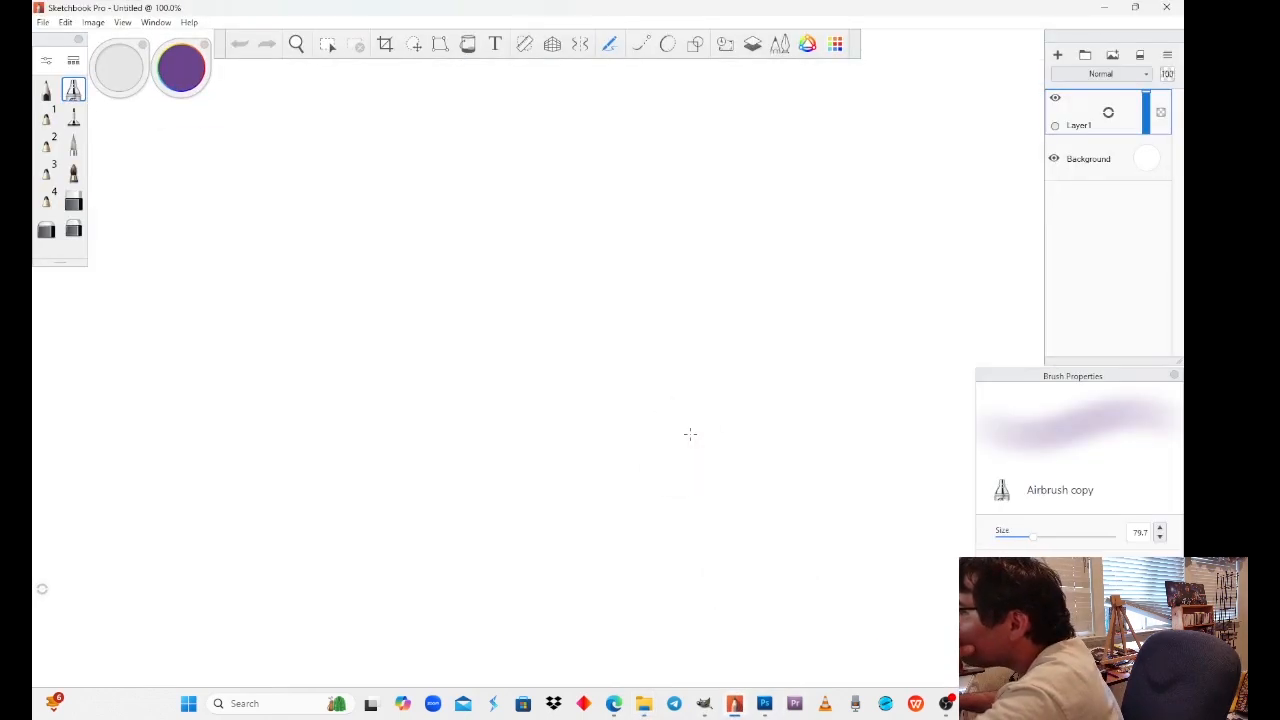
mouse_move(652, 714)
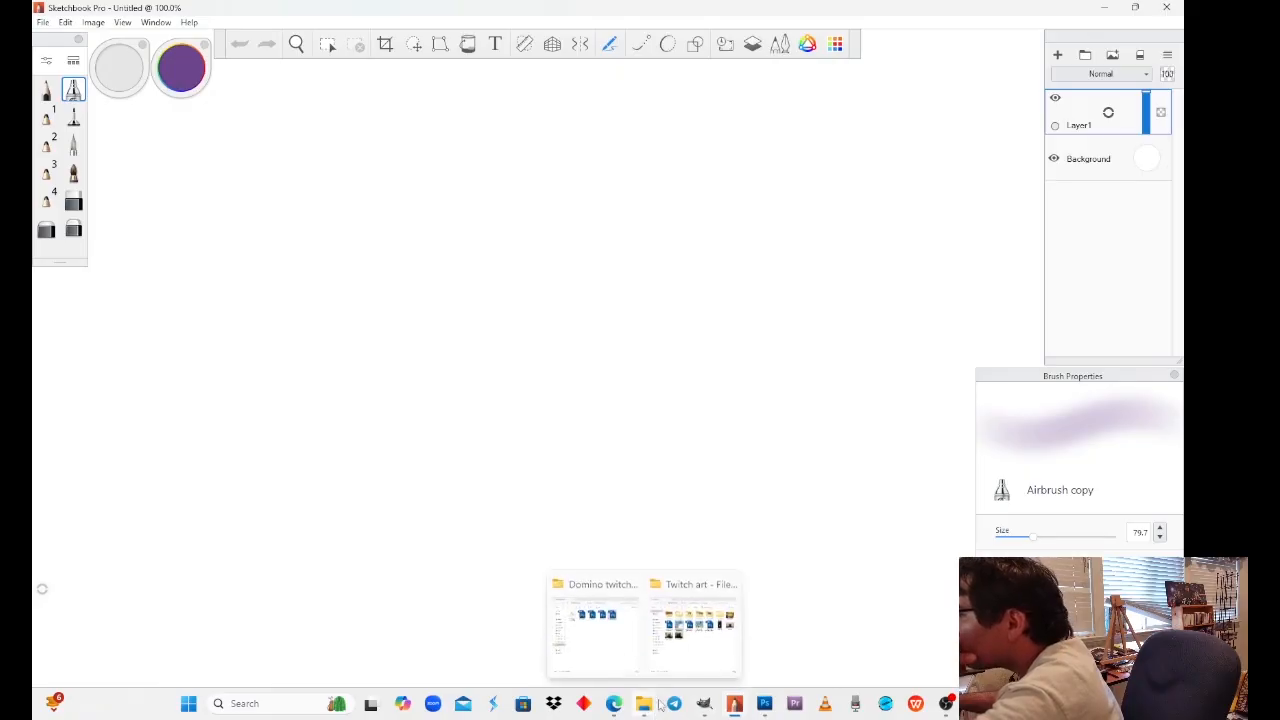
click(594, 625)
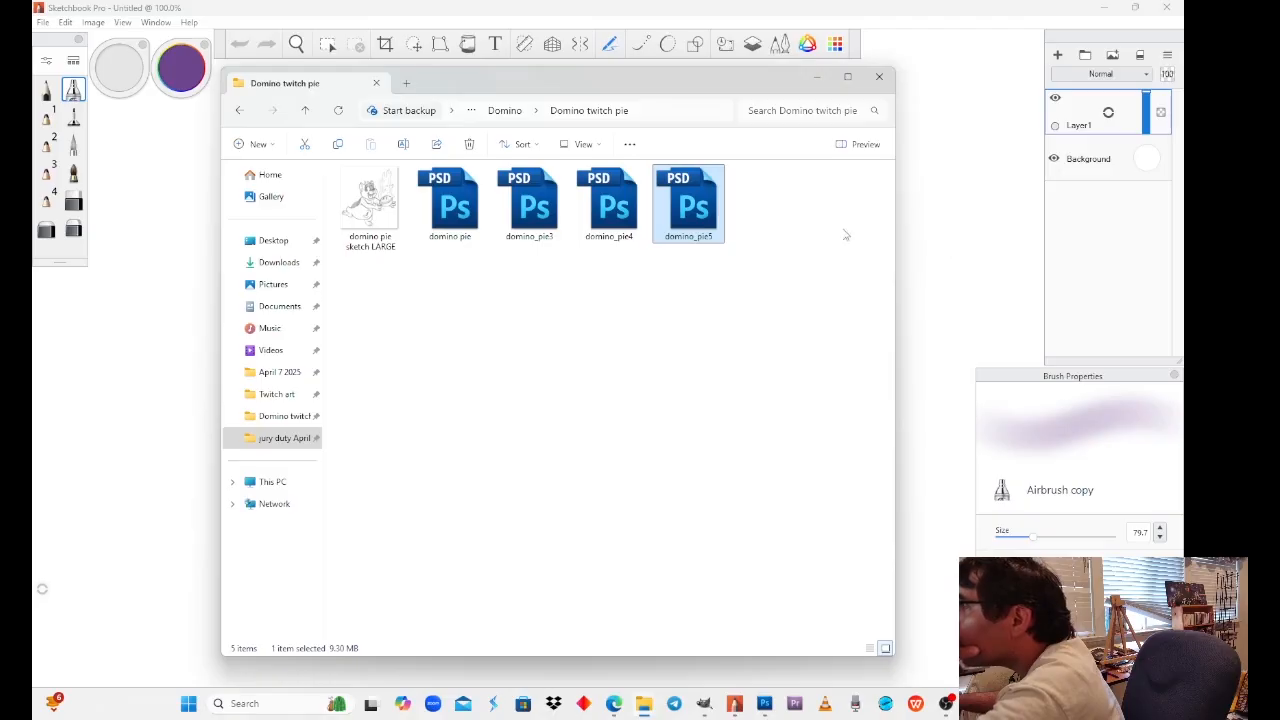
click(930, 20)
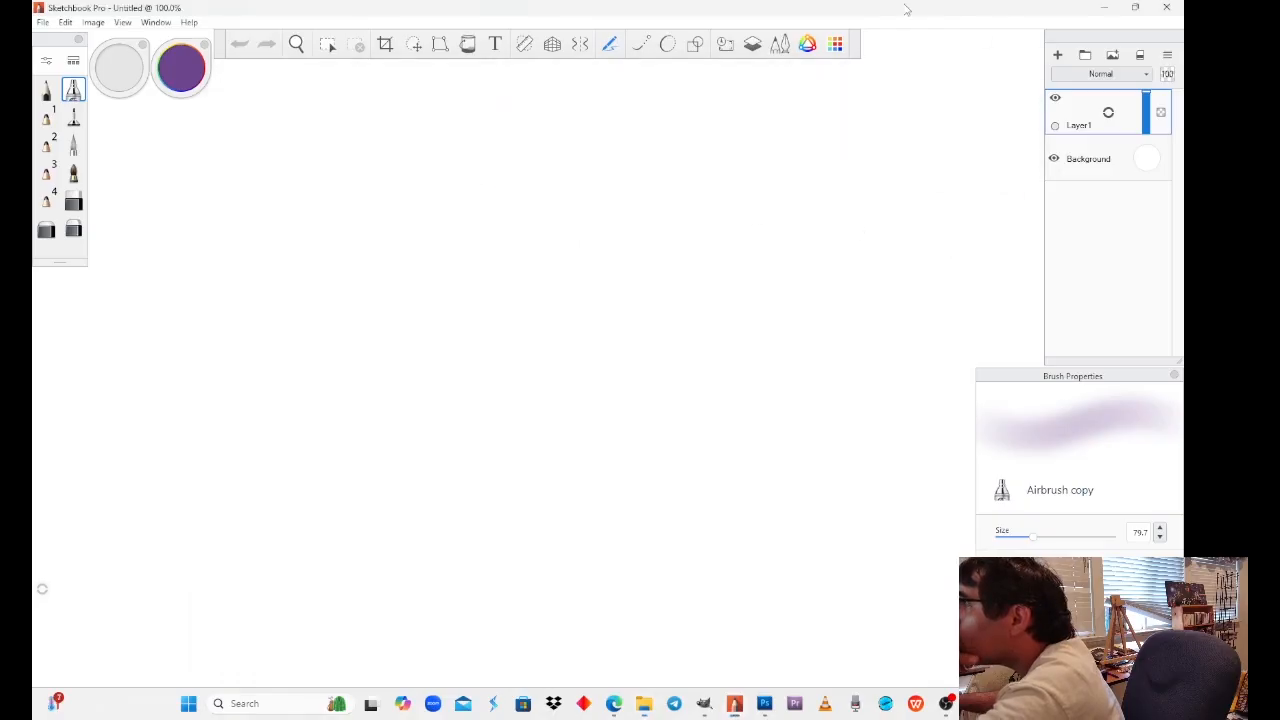
Step: Open domino_pie5 from the Domino twitch pie folder in Sketchbook Pro
click(43, 22)
click(78, 69)
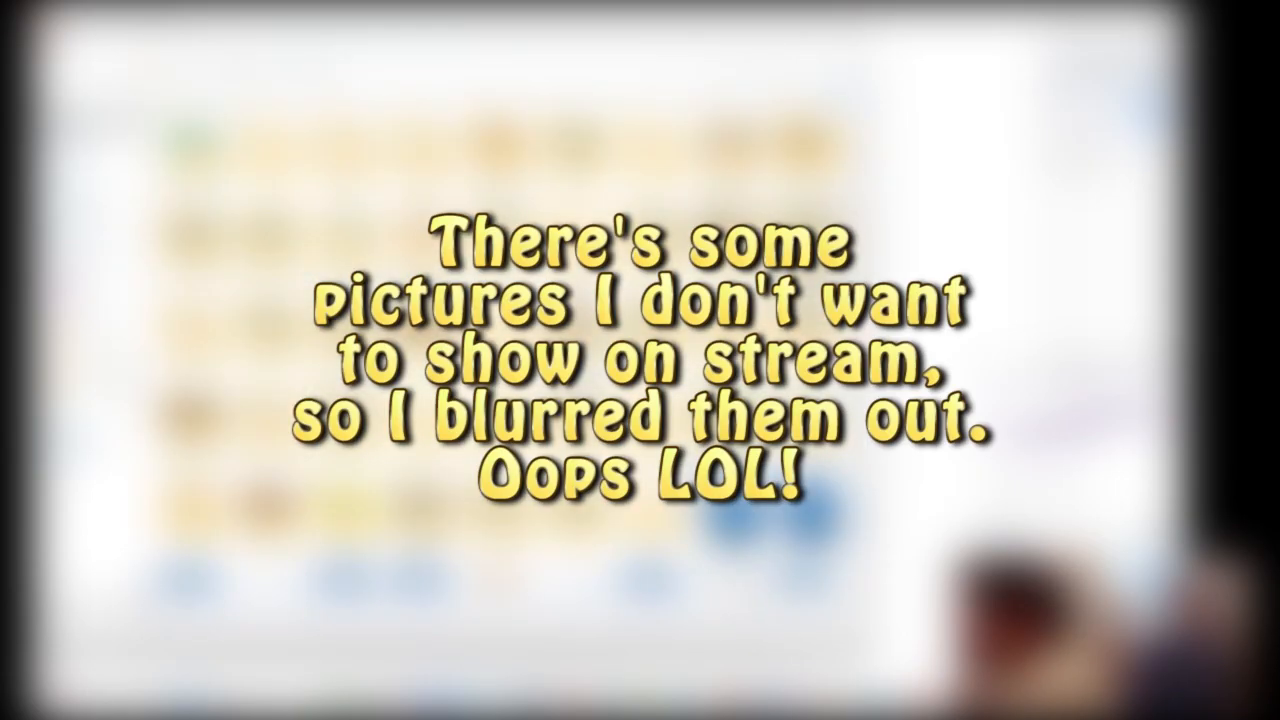
click(242, 70)
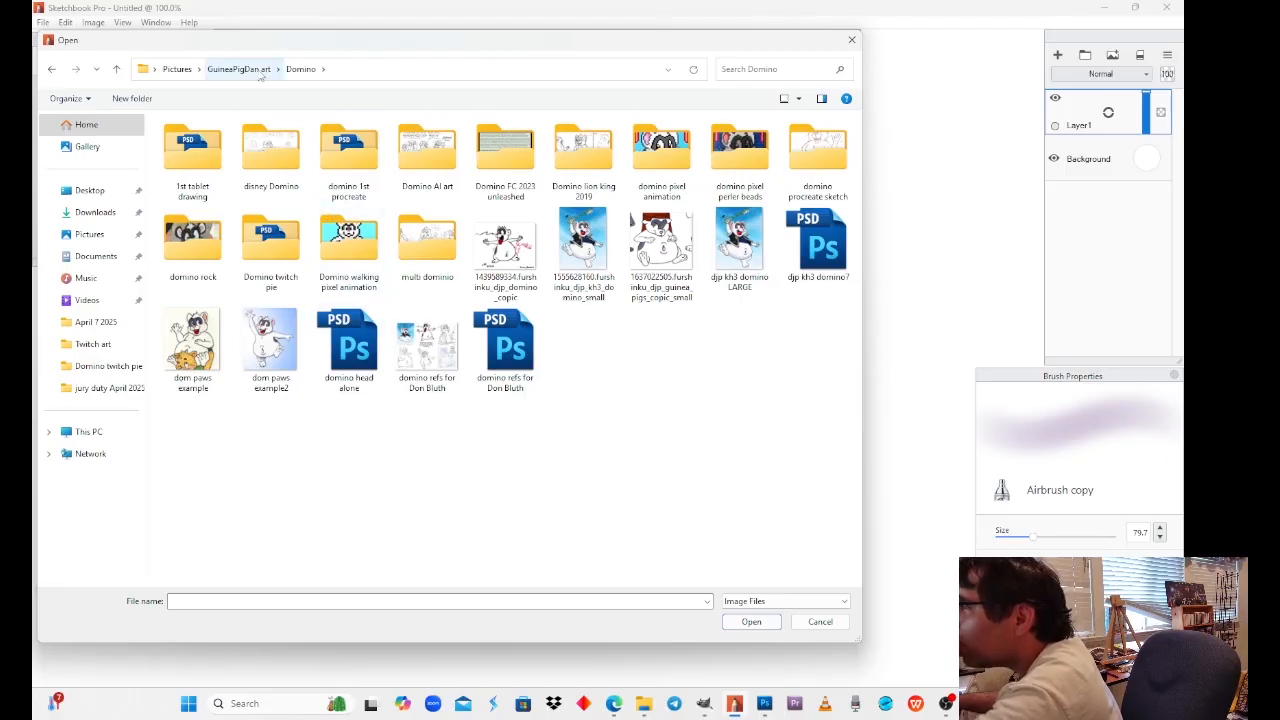
double_click(265, 254)
click(505, 152)
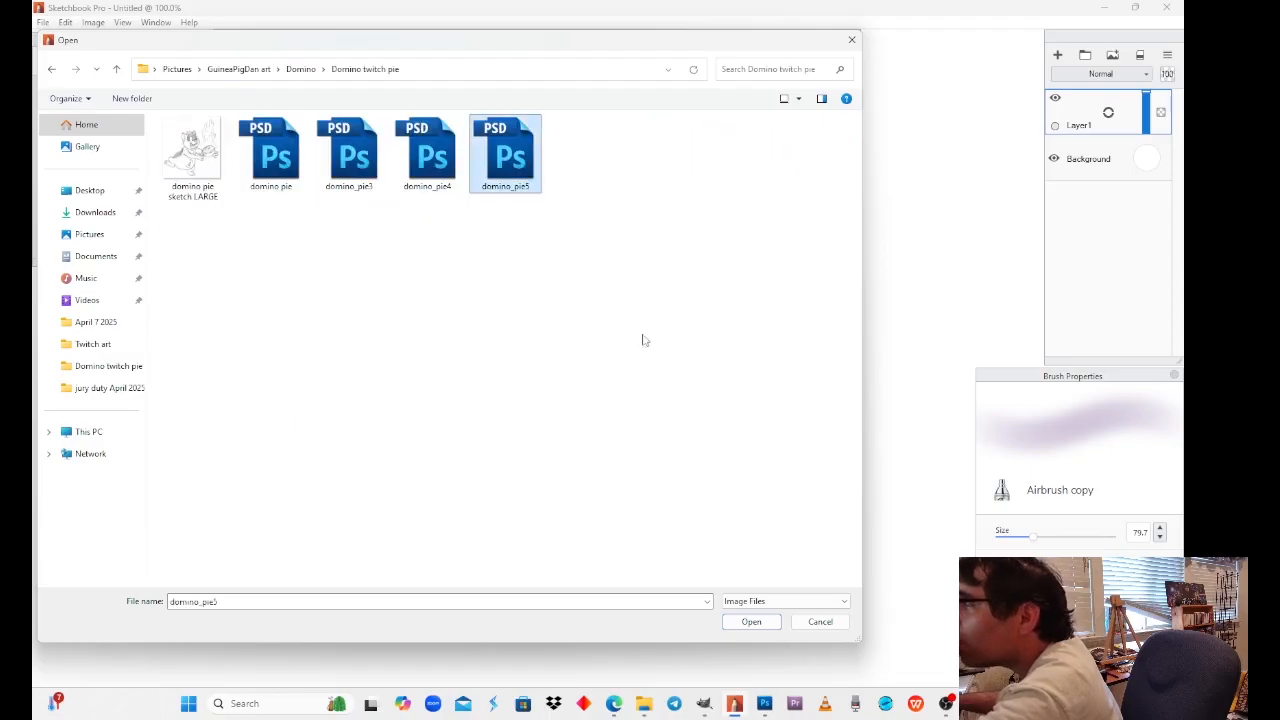
click(751, 621)
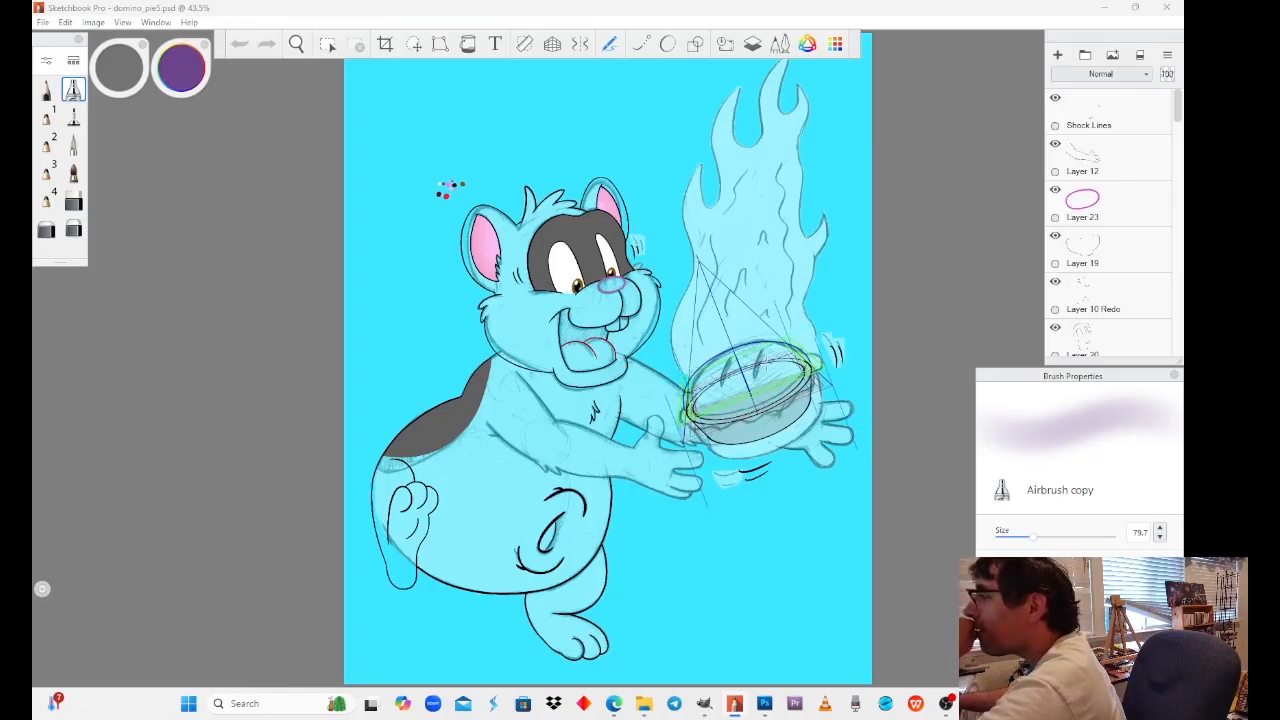
scroll(886, 389, up, 2)
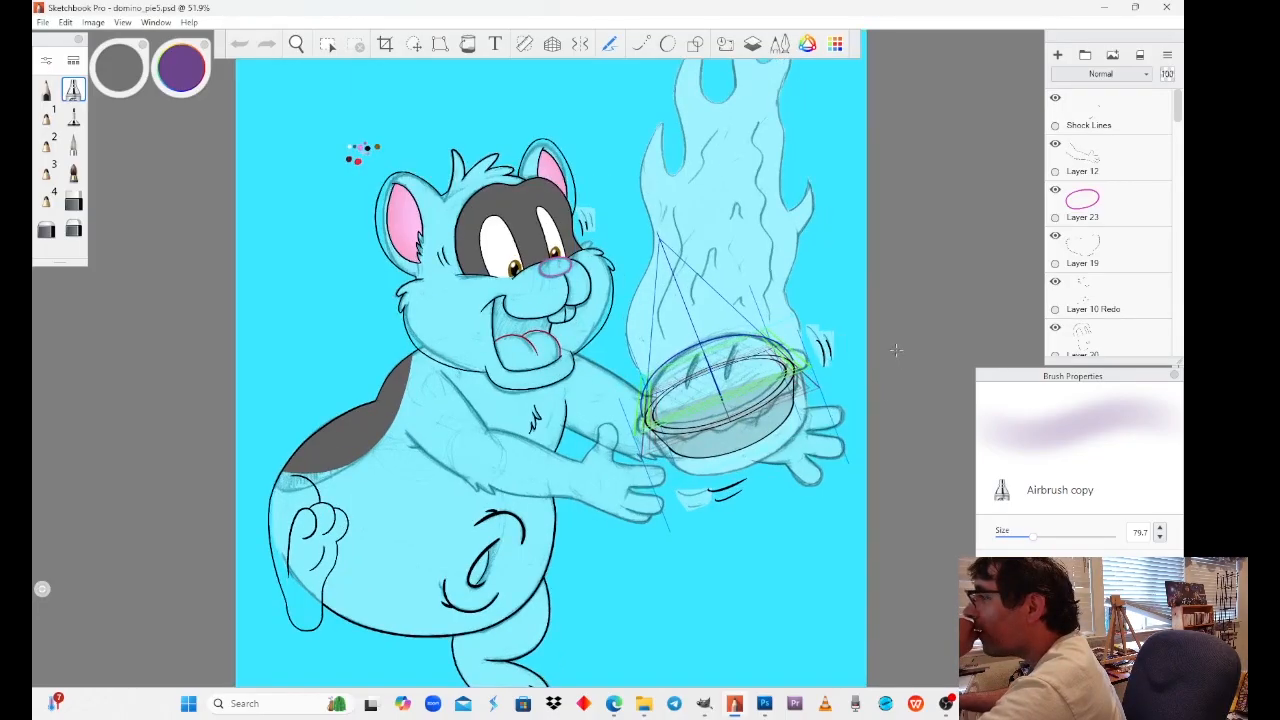
Step: Look through the layer stack from Shock Lines down to the pie pan layers
click(297, 44)
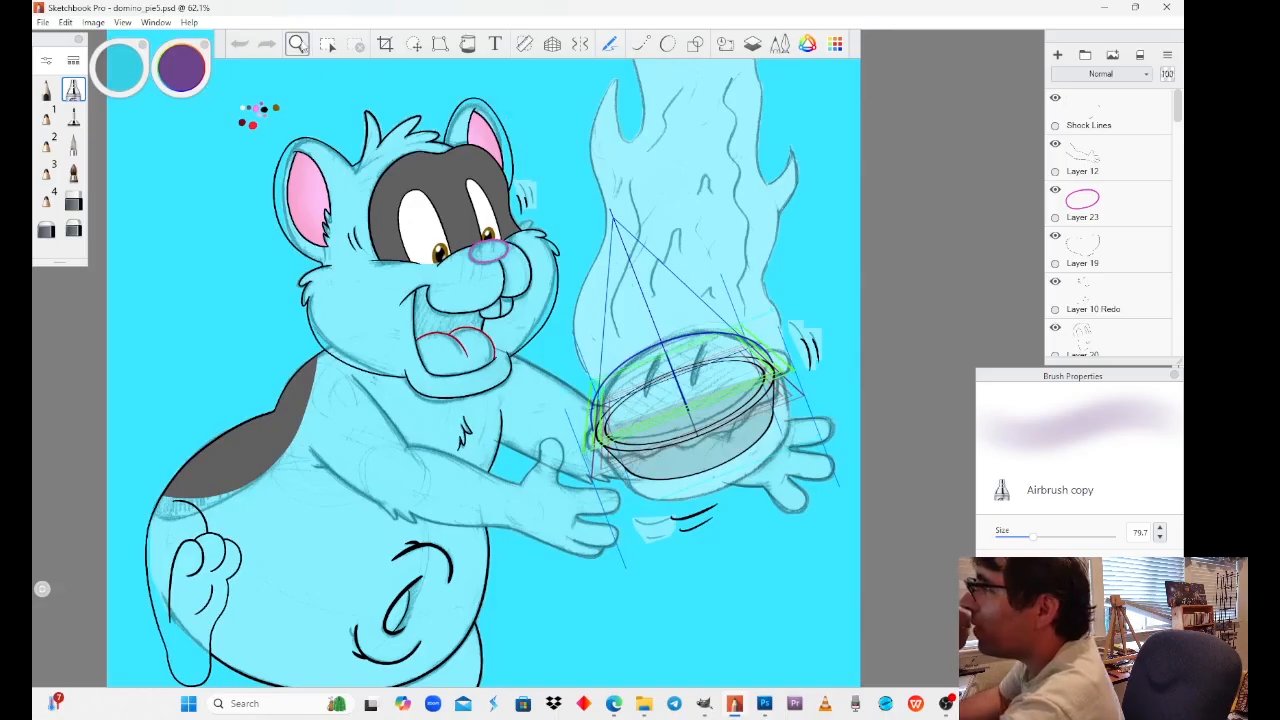
drag(657, 314, 560, 451)
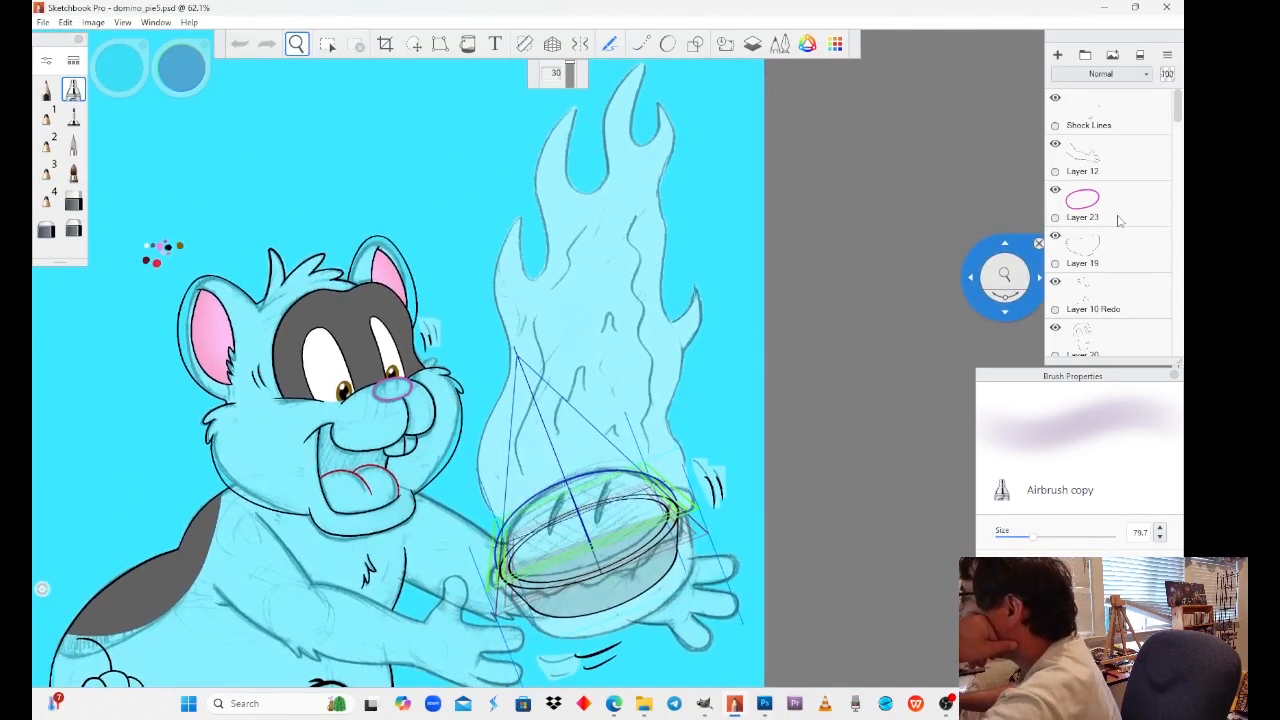
scroll(1119, 220, down, 8)
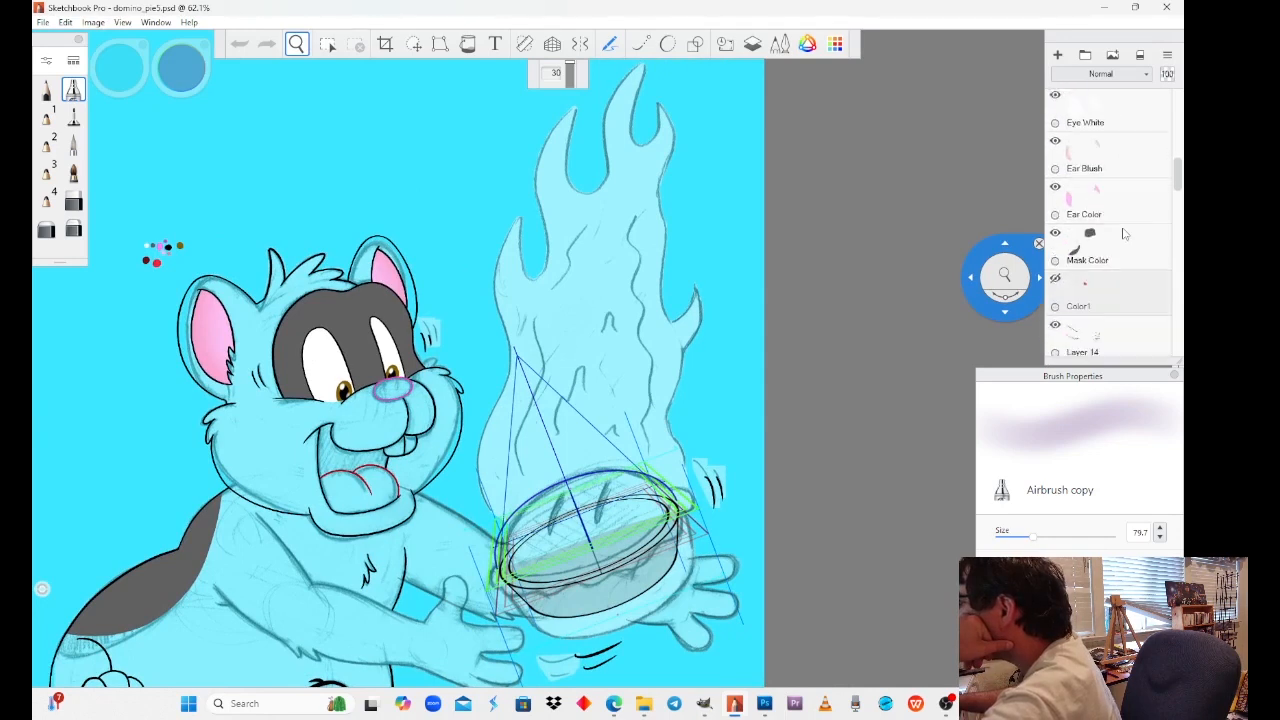
scroll(1123, 233, down, 8)
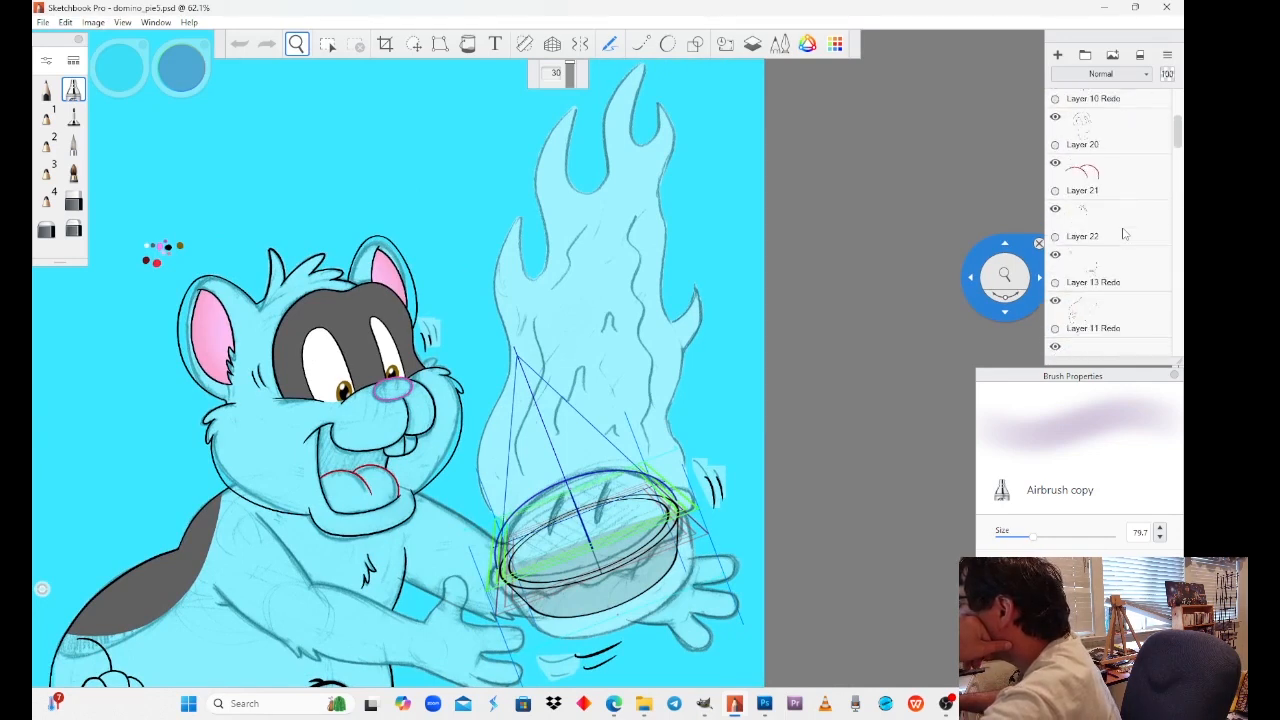
scroll(1123, 233, up, 3)
scroll(1123, 233, down, 6)
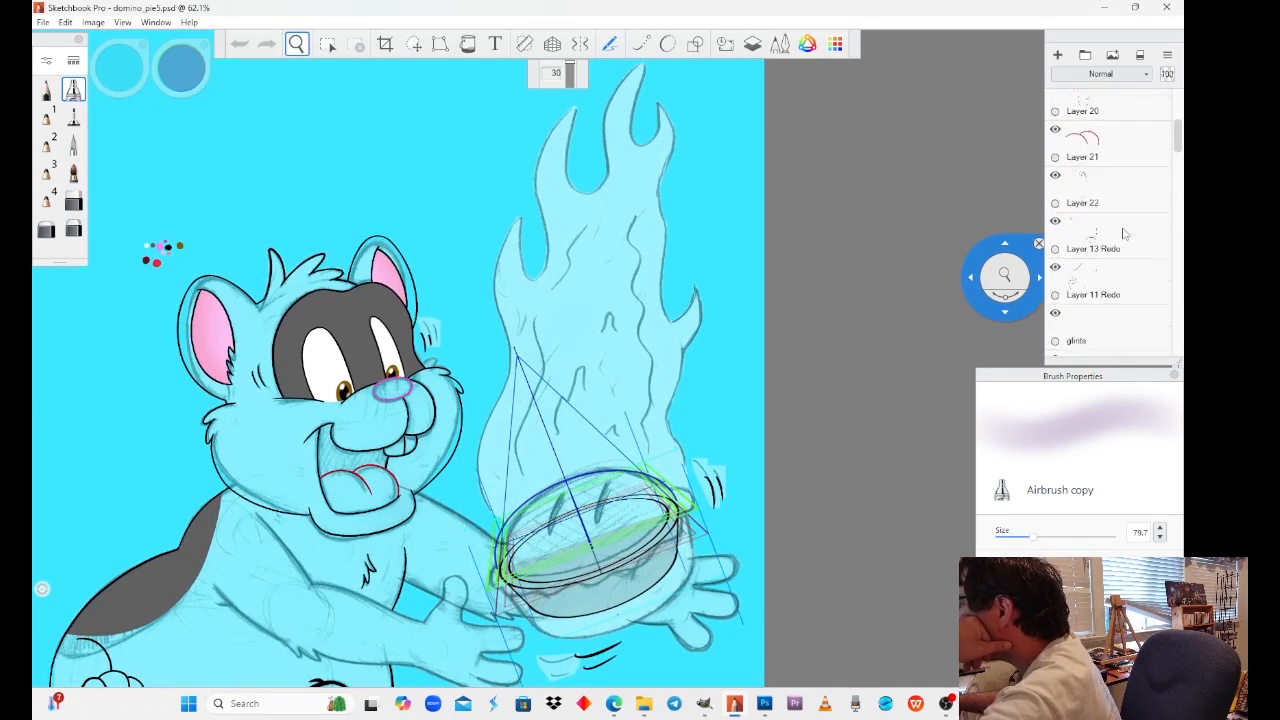
scroll(1123, 233, down, 6)
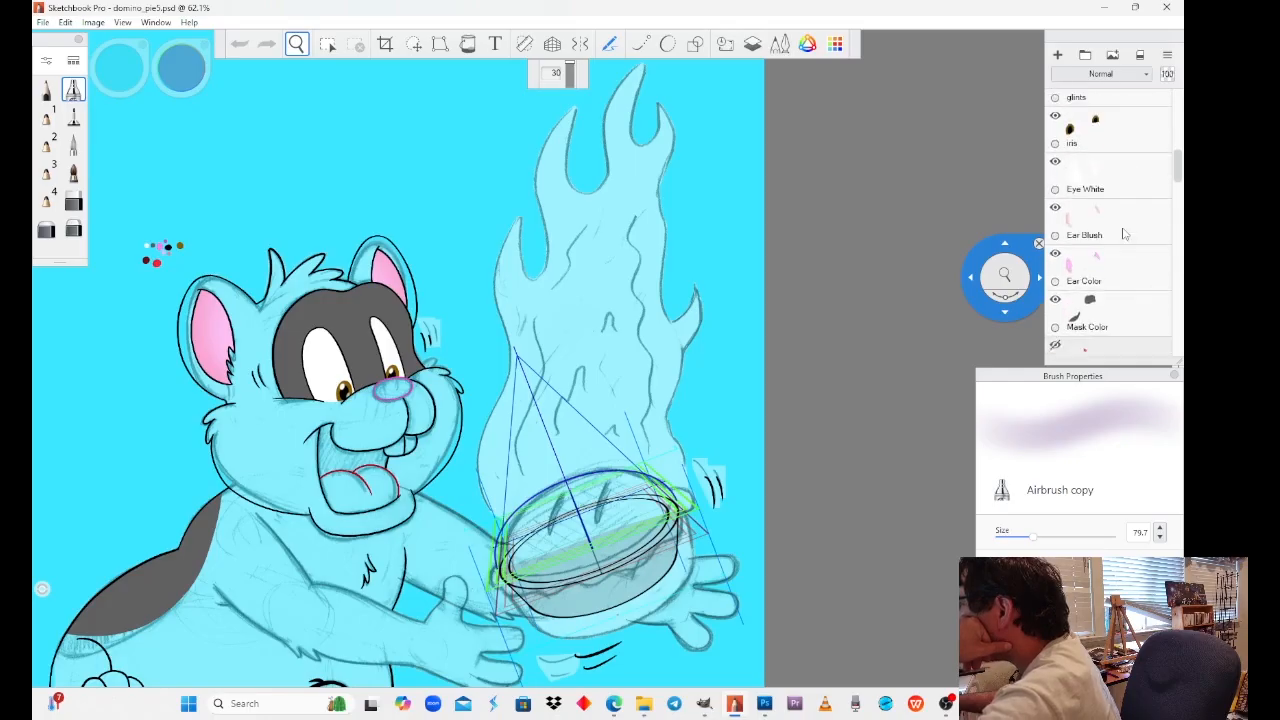
scroll(1123, 233, down, 5)
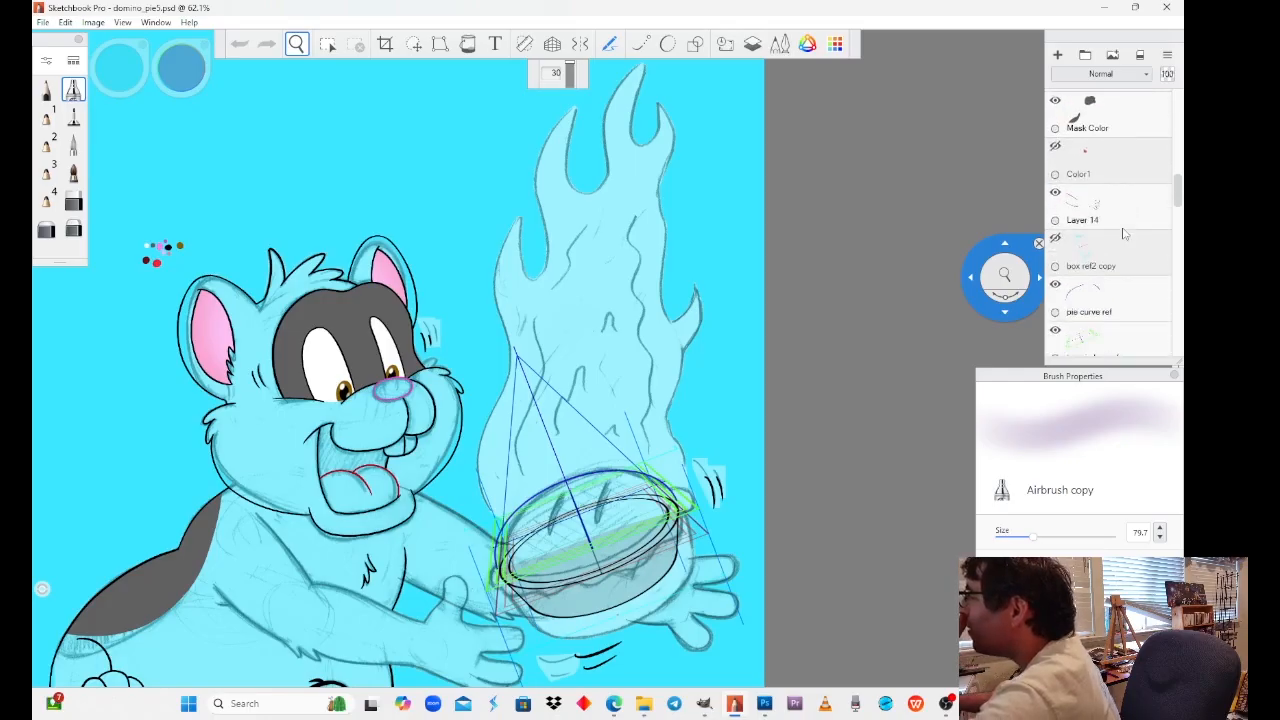
scroll(1123, 233, down, 4)
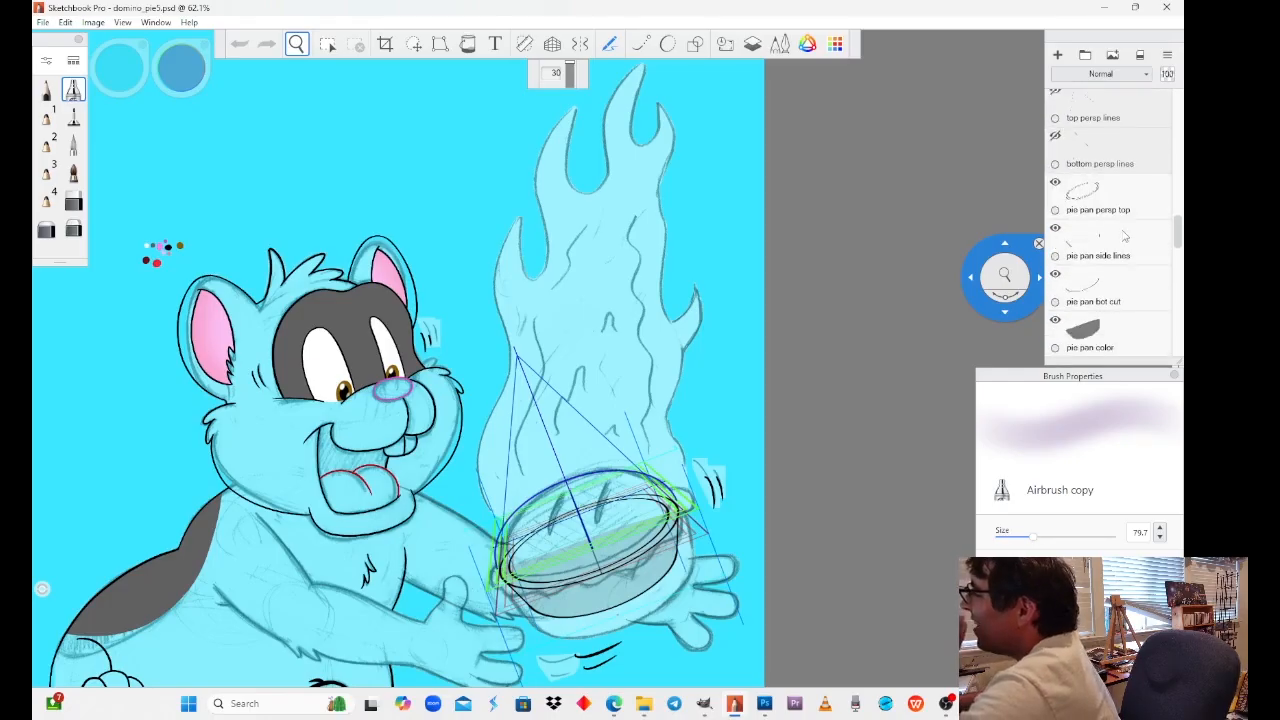
scroll(1123, 233, down, 1)
scroll(1125, 237, up, 4)
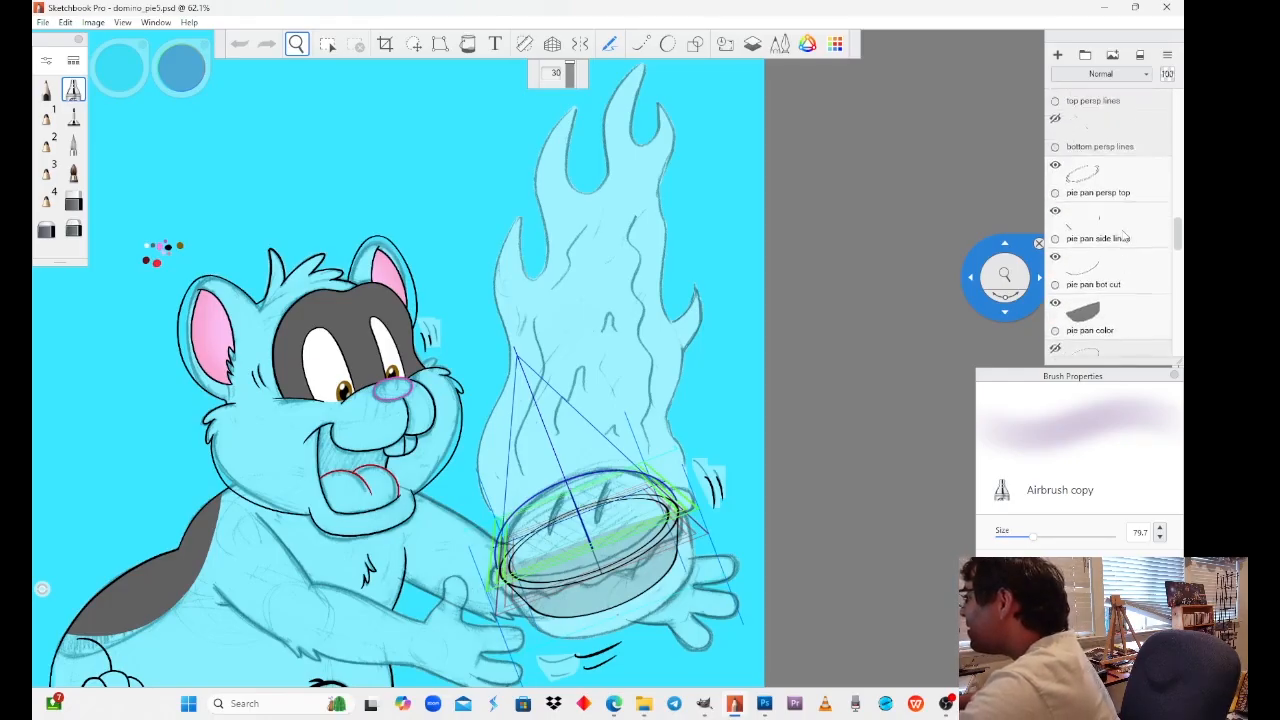
scroll(1125, 237, up, 4)
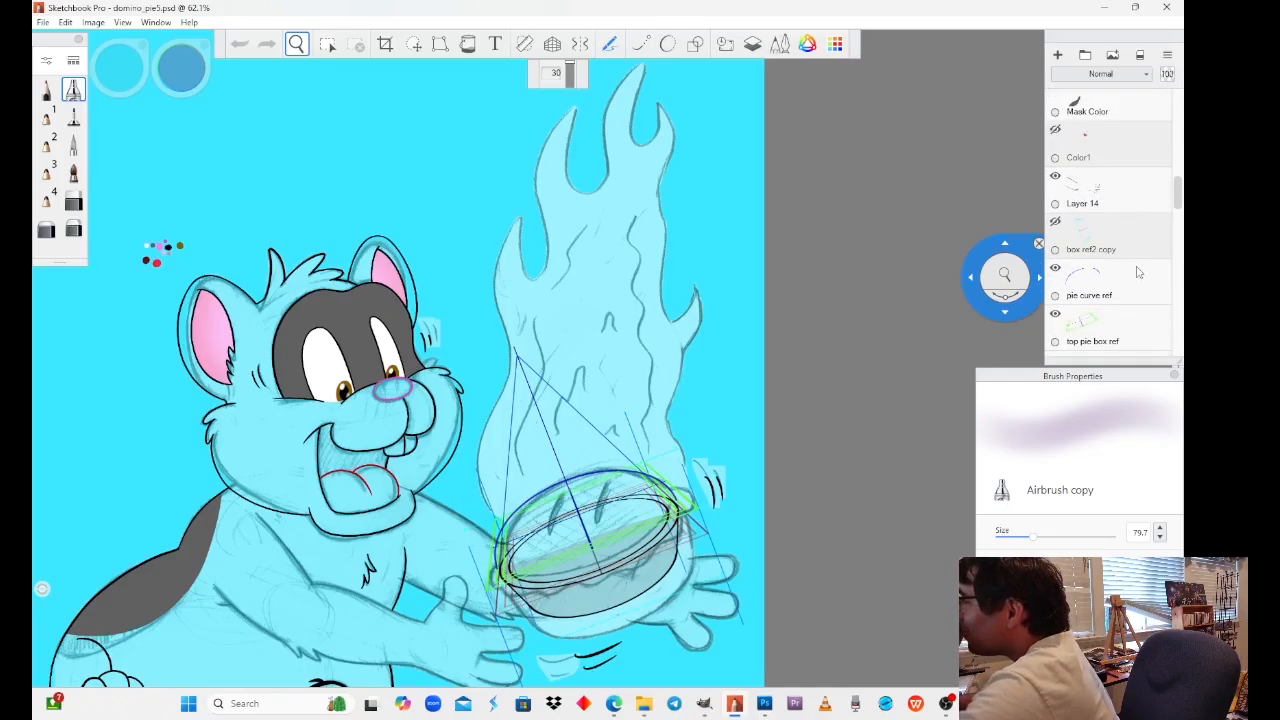
scroll(1137, 272, up, 2)
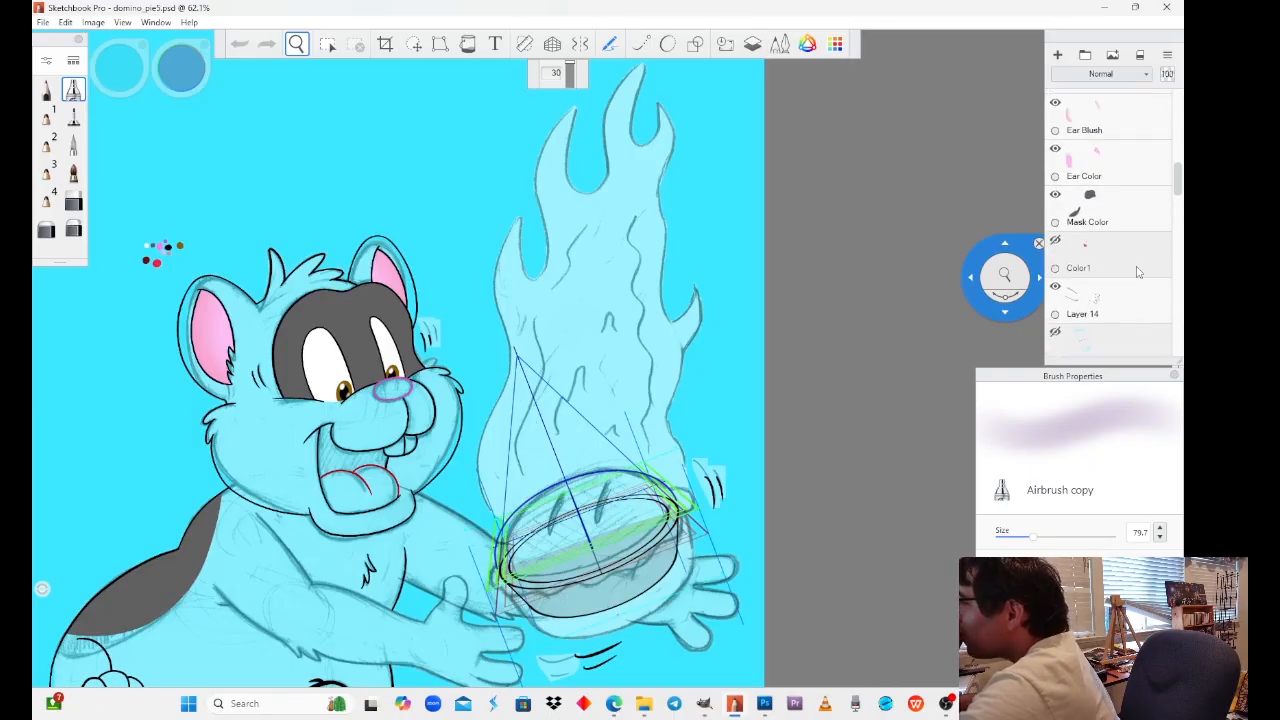
scroll(1137, 272, up, 6)
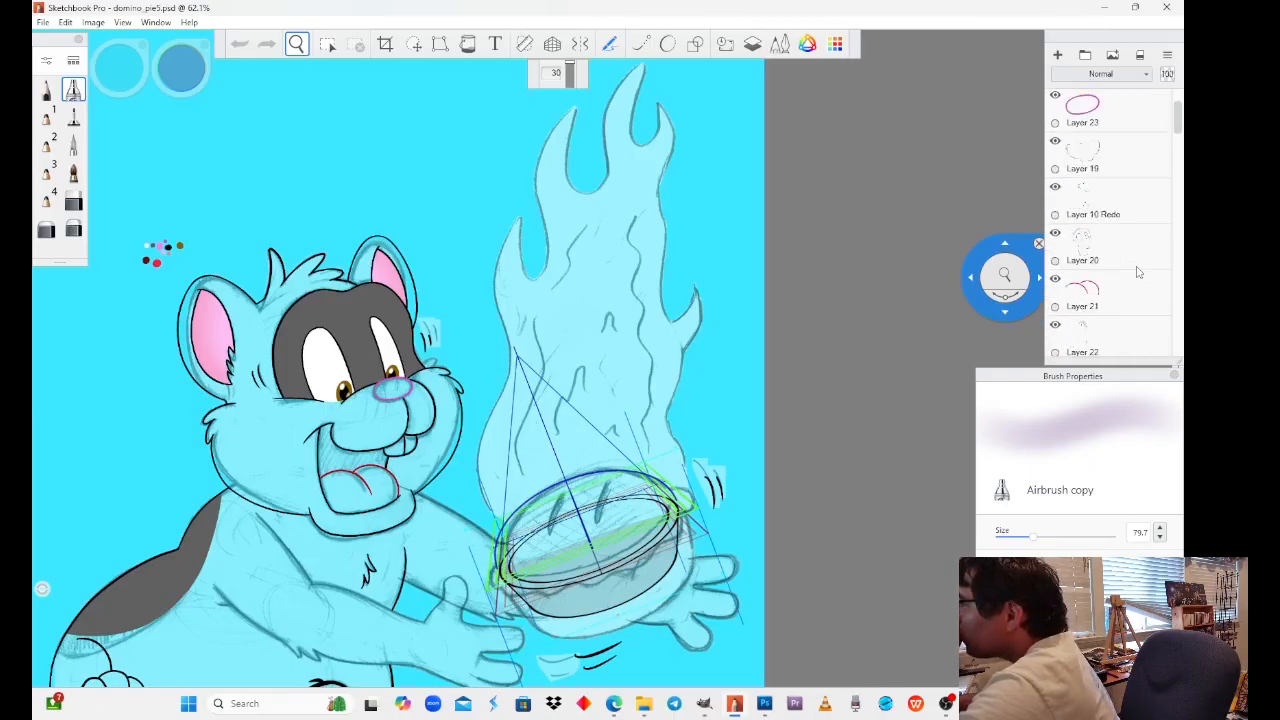
scroll(1137, 272, up, 2)
Step: Check the Shock Lines layer by toggling its visibility, and add a new layer above it
click(1093, 118)
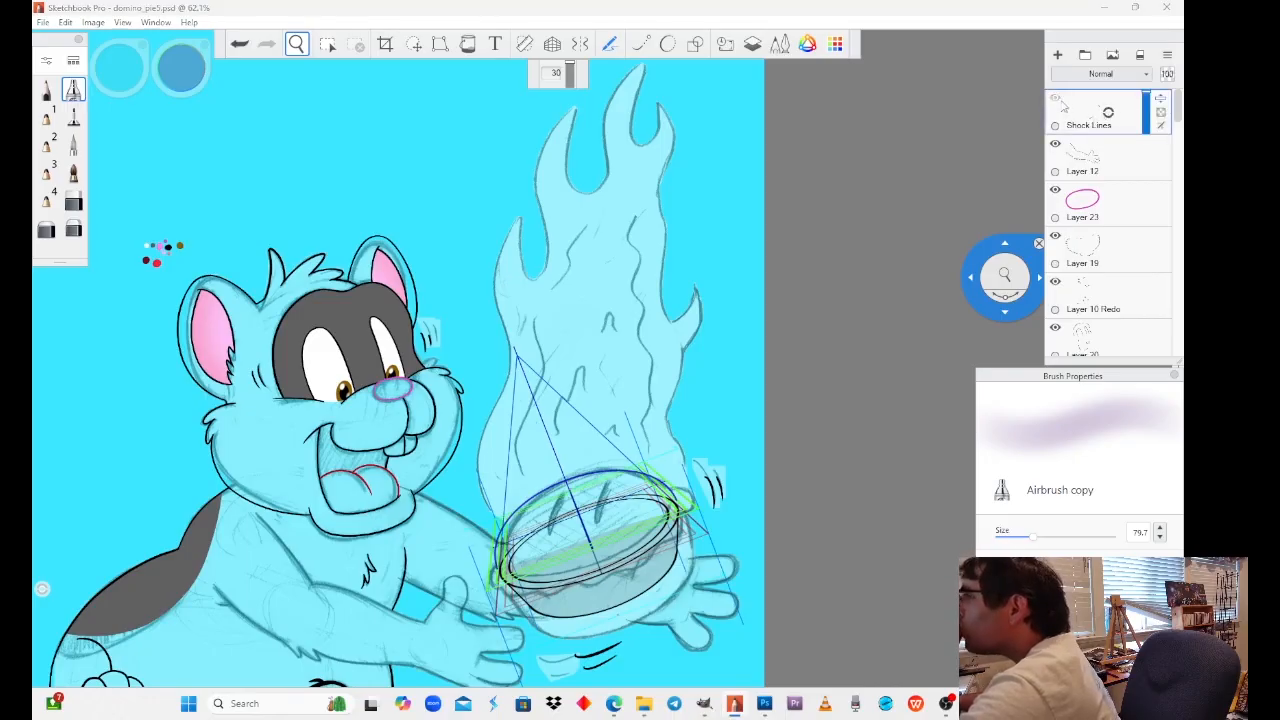
click(1057, 99)
click(1057, 99)
click(1057, 99)
click(1057, 99)
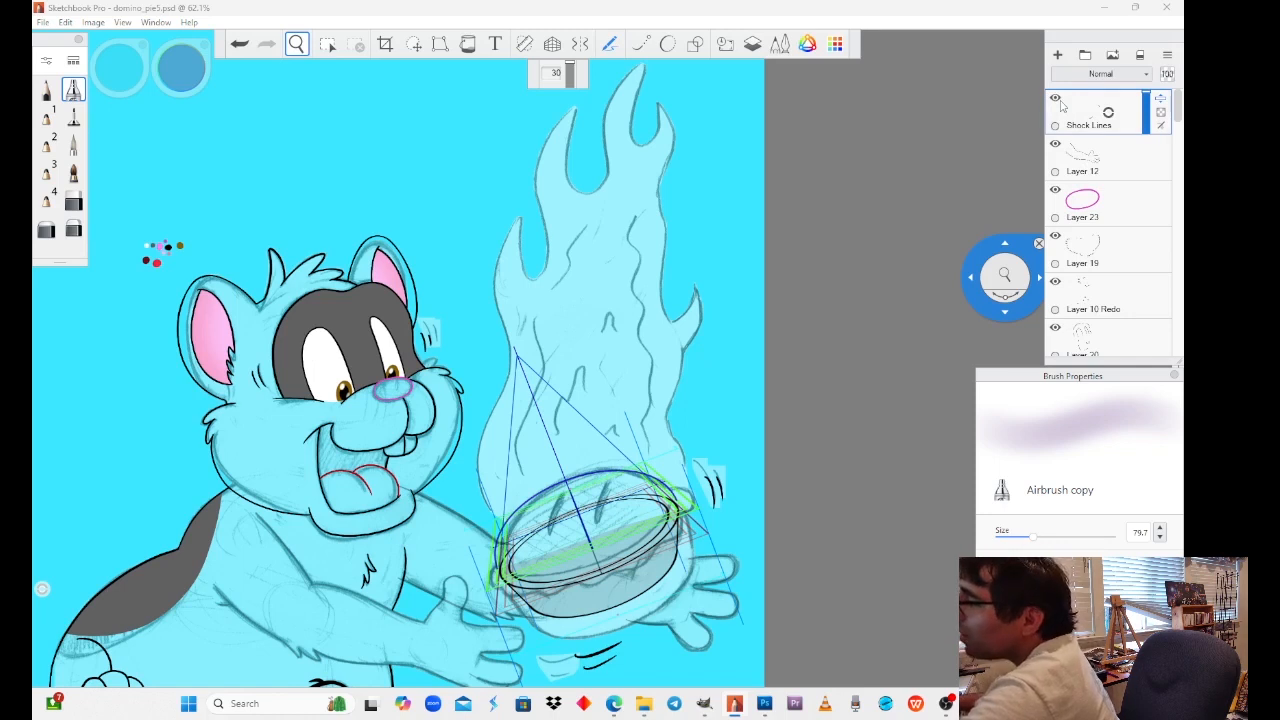
drag(1110, 115, 1116, 77)
drag(972, 245, 116, 155)
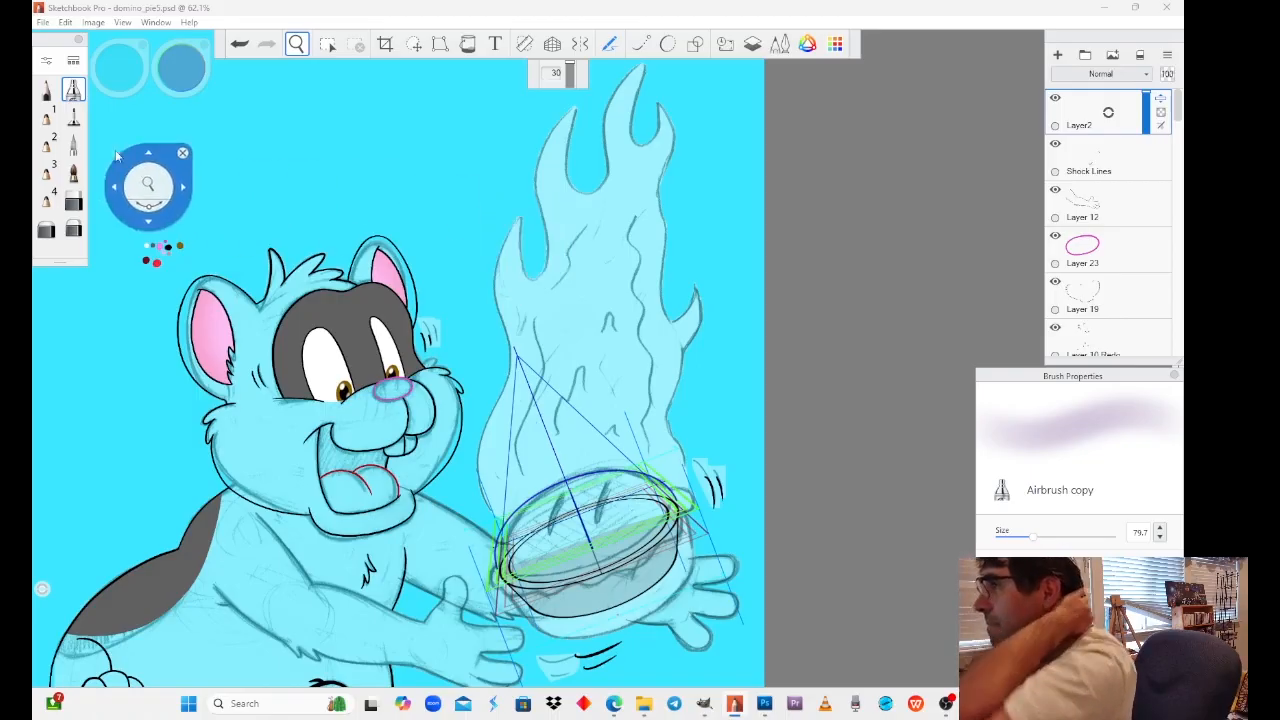
Step: Airbrush bright red over the left-hand flame tongues and the left edge of the fire at brush size 79.7
click(75, 96)
click(181, 82)
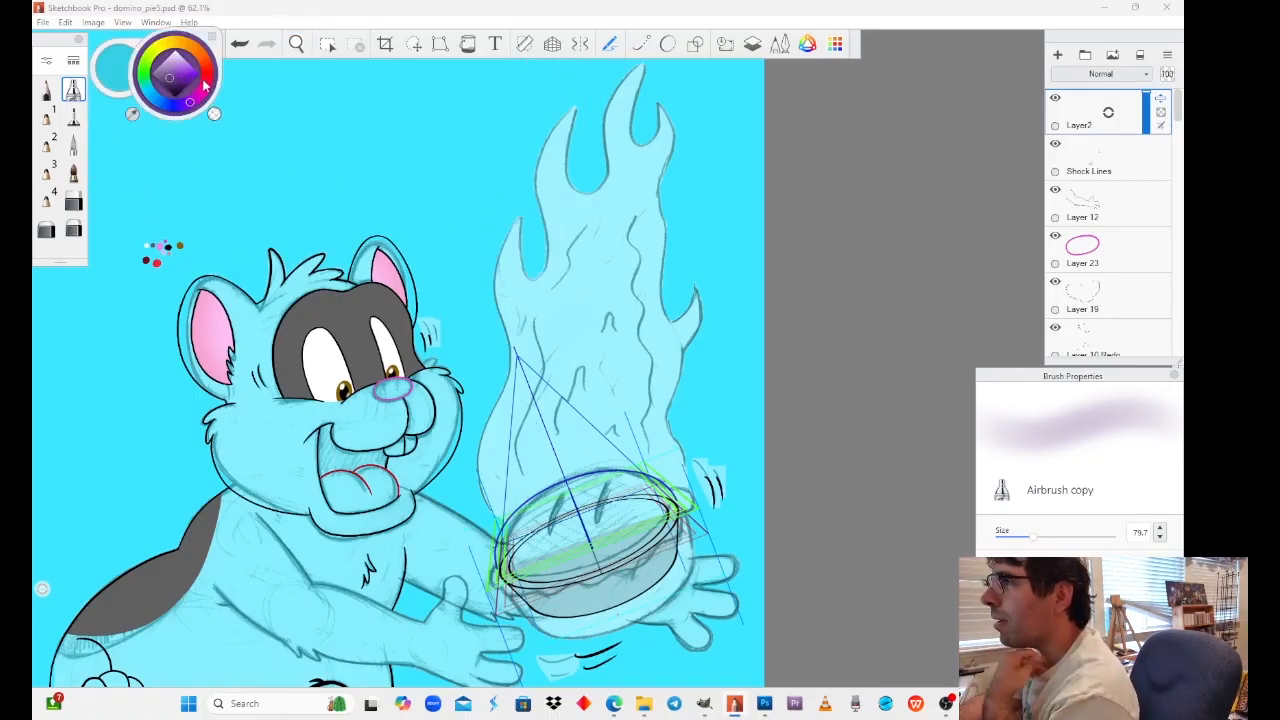
mouse_move(204, 83)
mouse_down()
mouse_move(212, 61)
mouse_move(210, 74)
mouse_move(196, 68)
mouse_move(204, 80)
mouse_up()
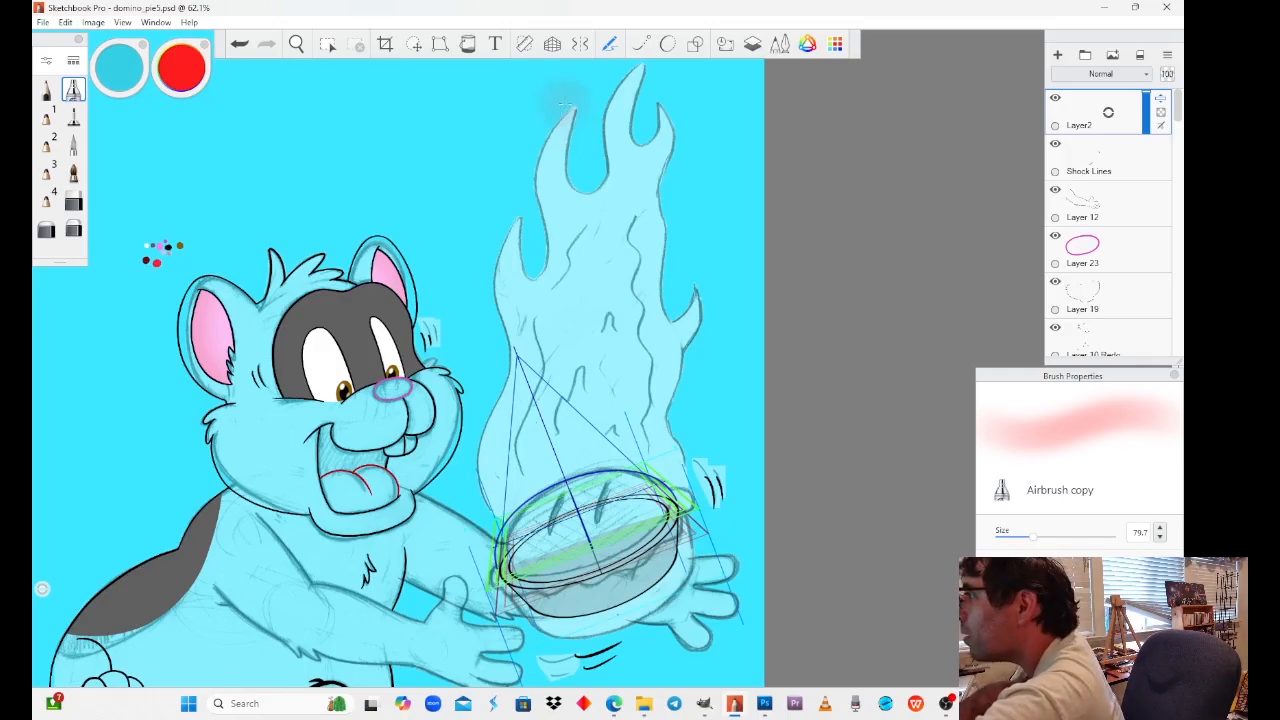
mouse_move(575, 103)
mouse_down()
mouse_move(560, 190)
mouse_move(555, 150)
mouse_move(560, 250)
mouse_move(545, 290)
mouse_up()
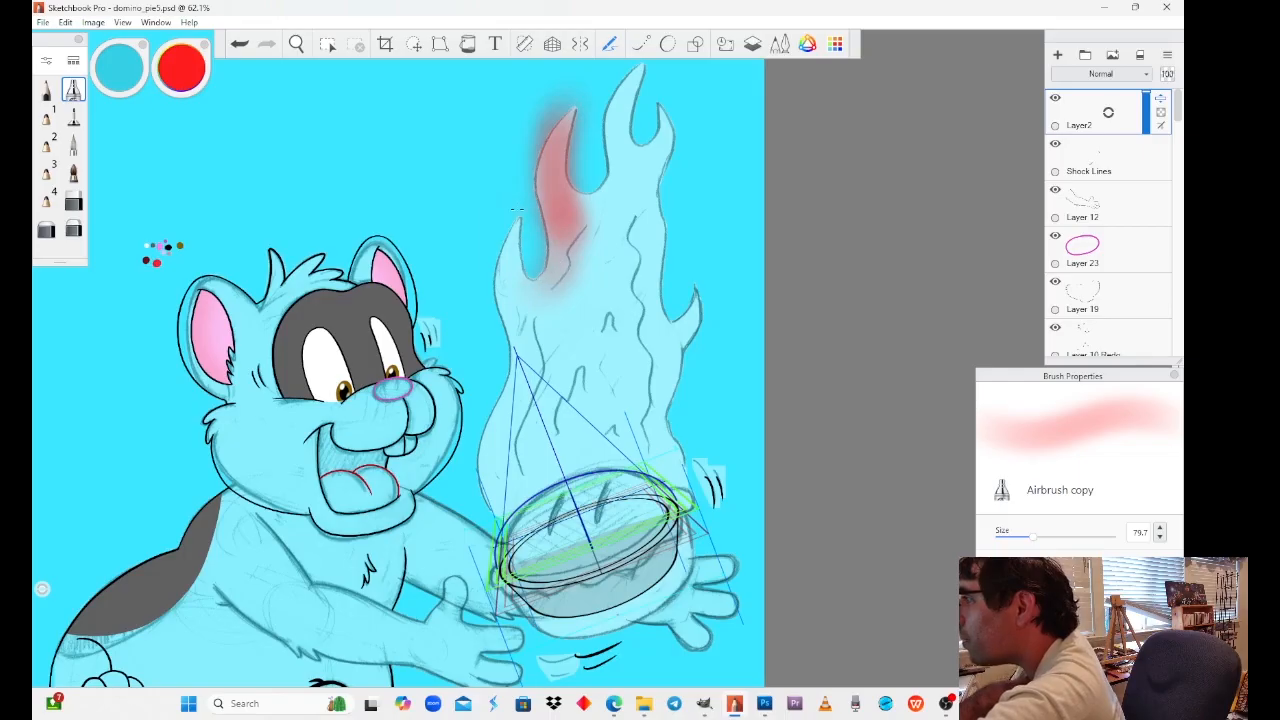
mouse_move(517, 210)
mouse_down()
mouse_move(525, 300)
mouse_move(515, 290)
mouse_move(556, 323)
mouse_move(505, 420)
mouse_move(500, 480)
mouse_move(495, 423)
mouse_up()
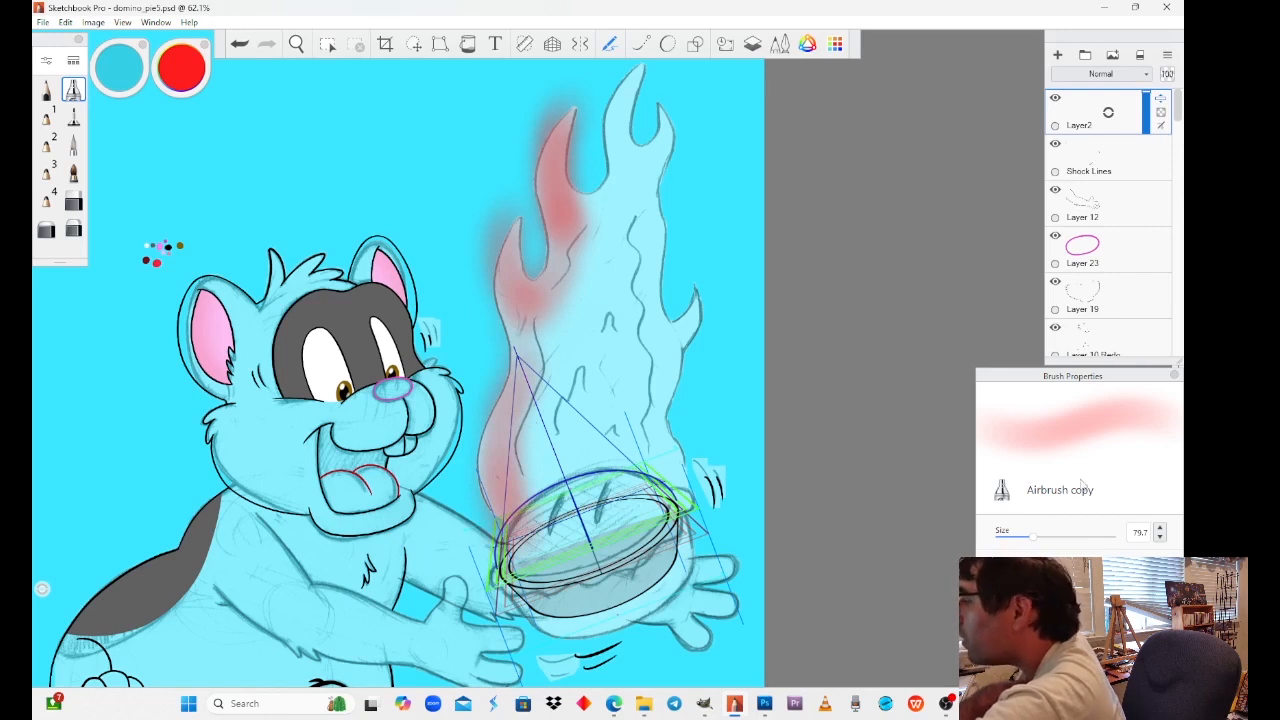
Step: Reduce the airbrush size to 53.8 and fill the rest of the flames down to the pie with red
drag(1035, 539, 1022, 539)
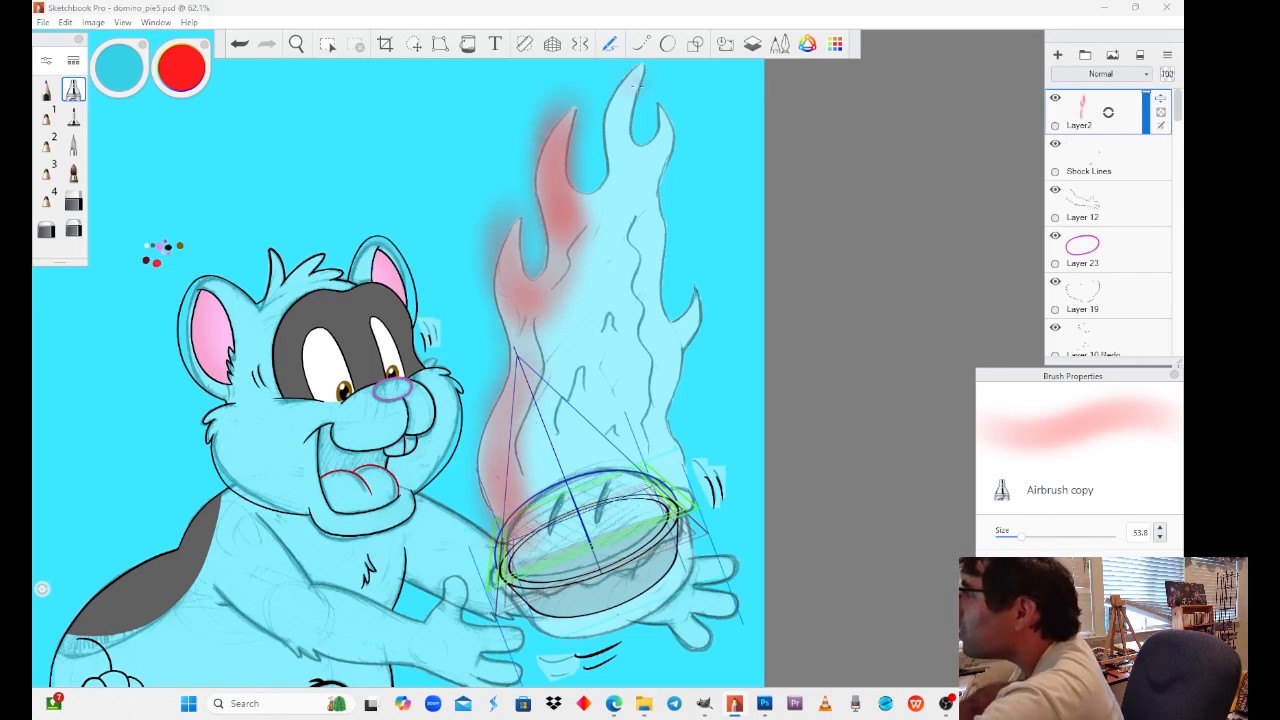
mouse_move(638, 70)
mouse_down()
mouse_move(624, 153)
mouse_move(617, 140)
mouse_move(620, 190)
mouse_up()
mouse_move(644, 128)
mouse_down()
mouse_move(656, 165)
mouse_move(620, 230)
mouse_move(617, 183)
mouse_move(582, 215)
mouse_move(652, 202)
mouse_move(660, 284)
mouse_move(650, 226)
mouse_move(694, 295)
mouse_move(662, 410)
mouse_move(676, 473)
mouse_move(664, 490)
mouse_up()
mouse_move(572, 240)
mouse_down()
mouse_move(567, 126)
mouse_move(612, 212)
mouse_move(647, 362)
mouse_up()
mouse_move(650, 285)
mouse_down()
mouse_move(655, 440)
mouse_move(615, 295)
mouse_move(560, 400)
mouse_move(530, 300)
mouse_up()
mouse_move(525, 355)
mouse_down()
mouse_move(505, 220)
mouse_move(535, 425)
mouse_move(530, 500)
mouse_move(540, 400)
mouse_move(585, 530)
mouse_move(655, 400)
mouse_move(605, 485)
mouse_move(550, 290)
mouse_move(625, 330)
mouse_move(630, 420)
mouse_move(606, 198)
mouse_move(567, 330)
mouse_move(560, 275)
mouse_move(665, 385)
mouse_move(690, 310)
mouse_up()
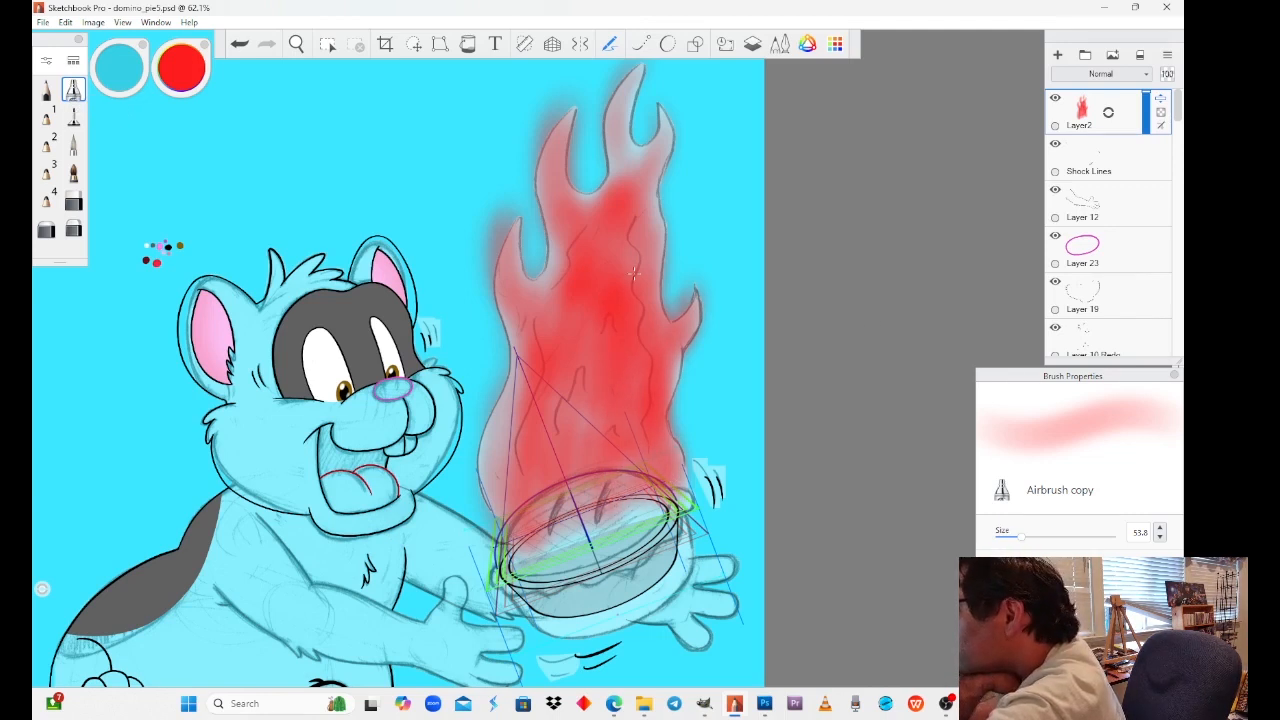
drag(580, 402, 580, 462)
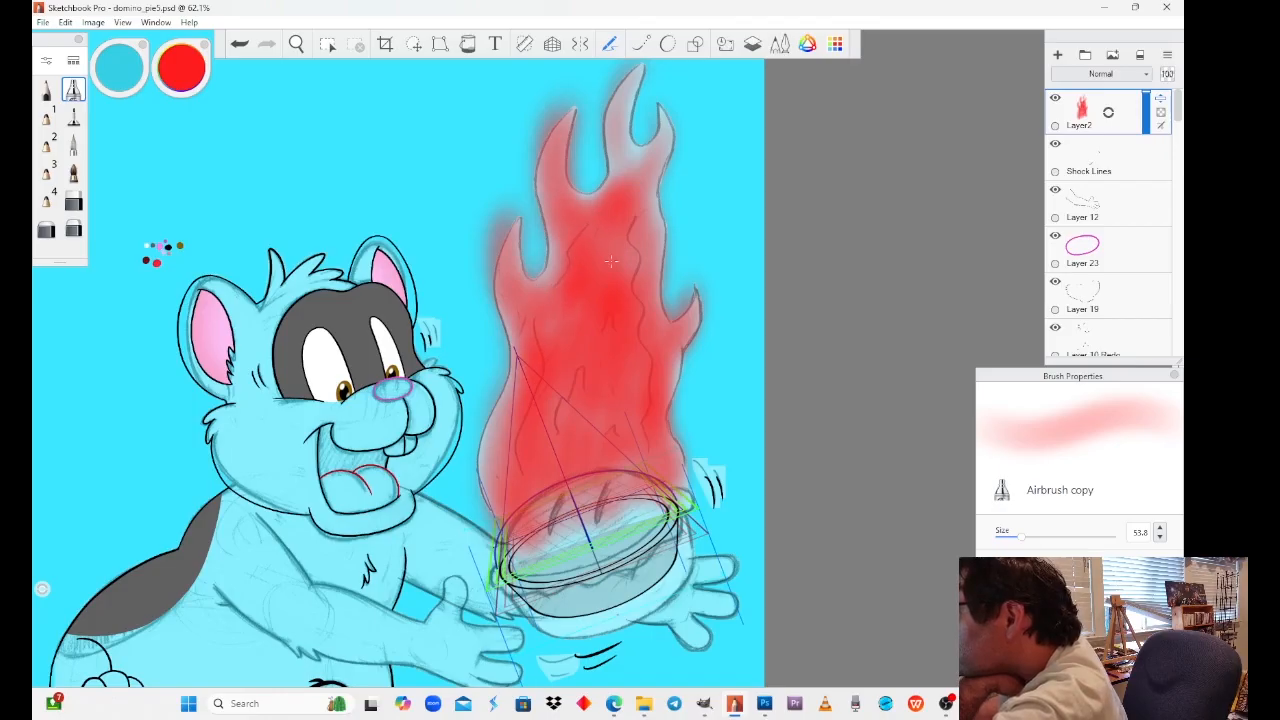
mouse_move(638, 73)
mouse_down()
mouse_move(622, 103)
mouse_move(627, 74)
mouse_move(652, 121)
mouse_move(657, 107)
mouse_move(658, 357)
mouse_up()
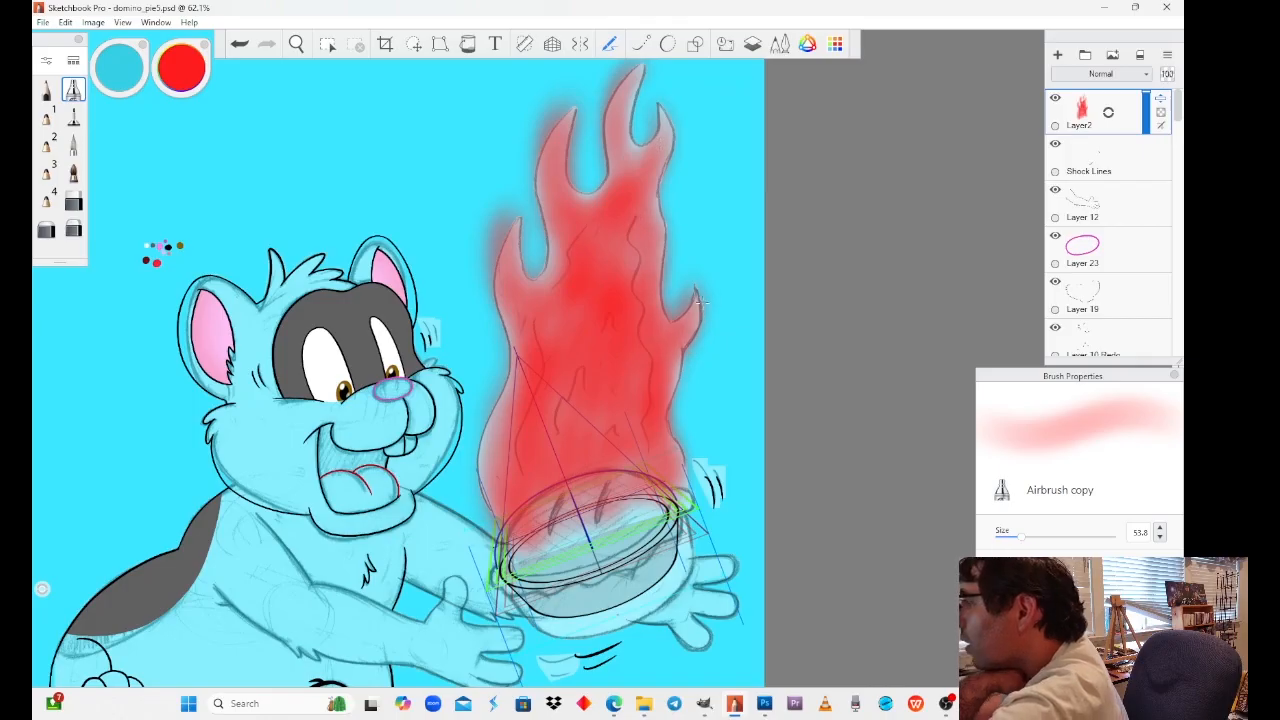
drag(702, 302, 675, 379)
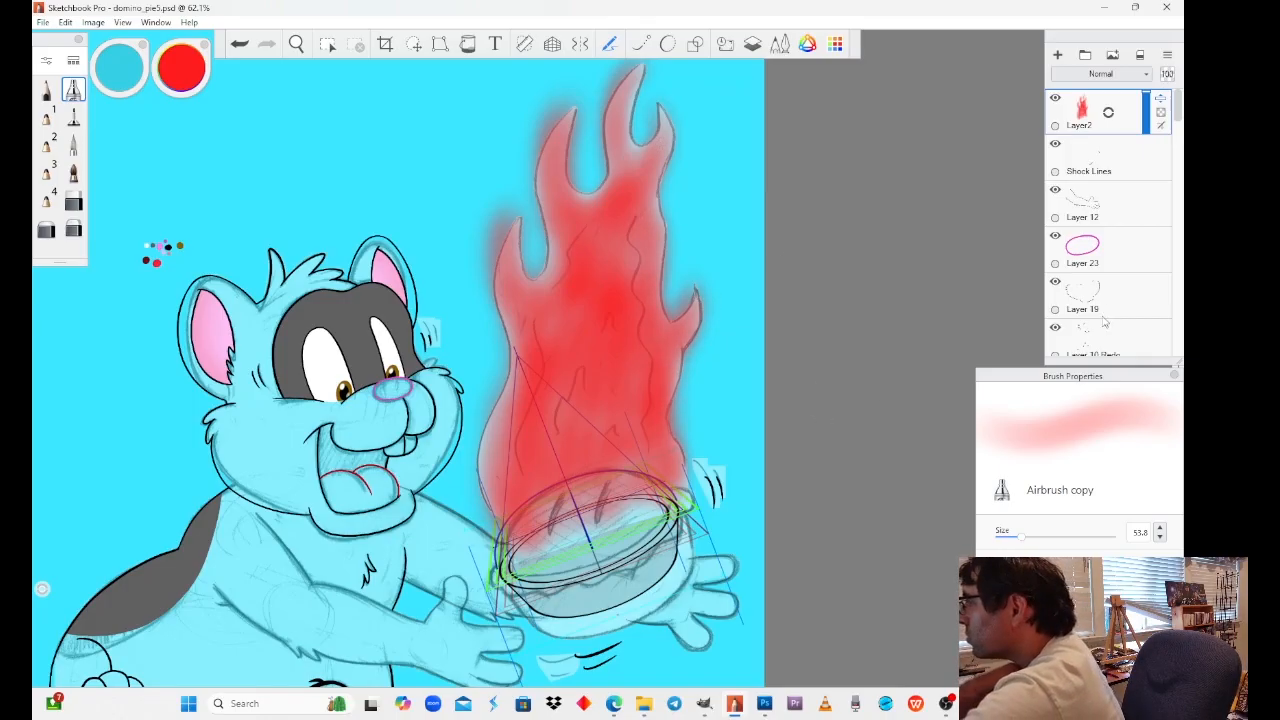
Step: Rename the red flame layer as "fire 1"
click(1103, 121)
click(1095, 90)
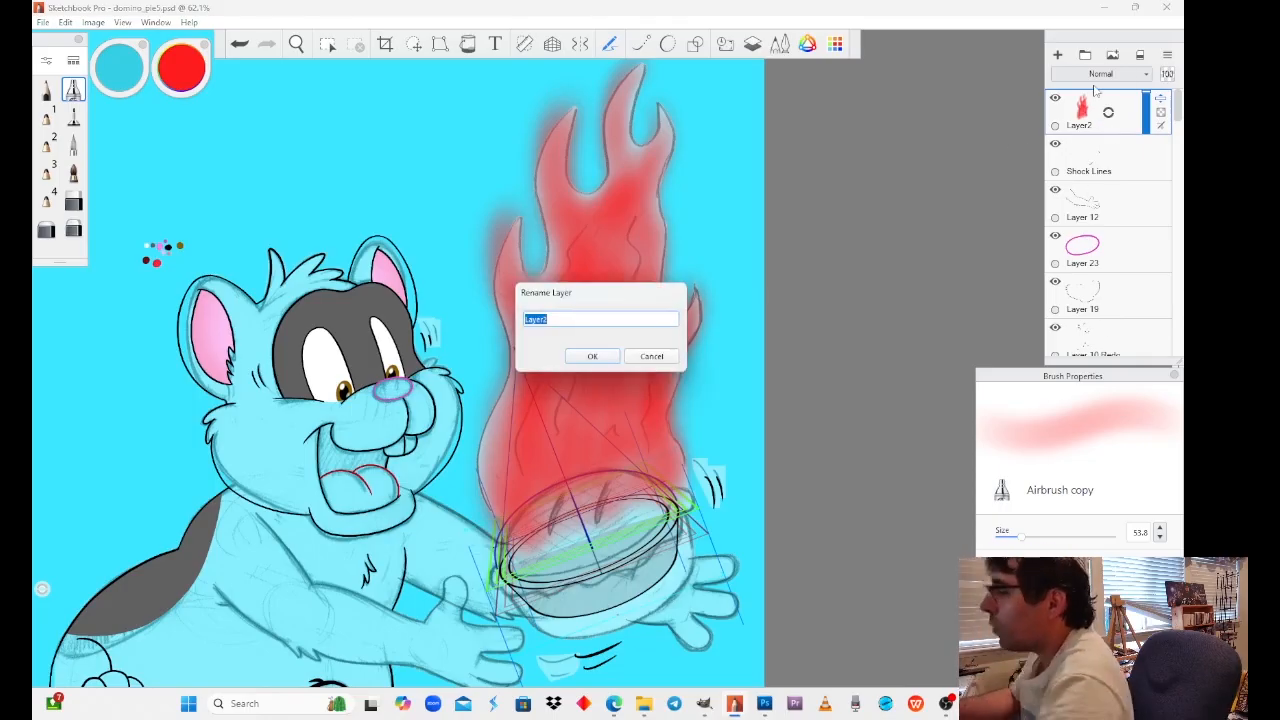
text(fire)
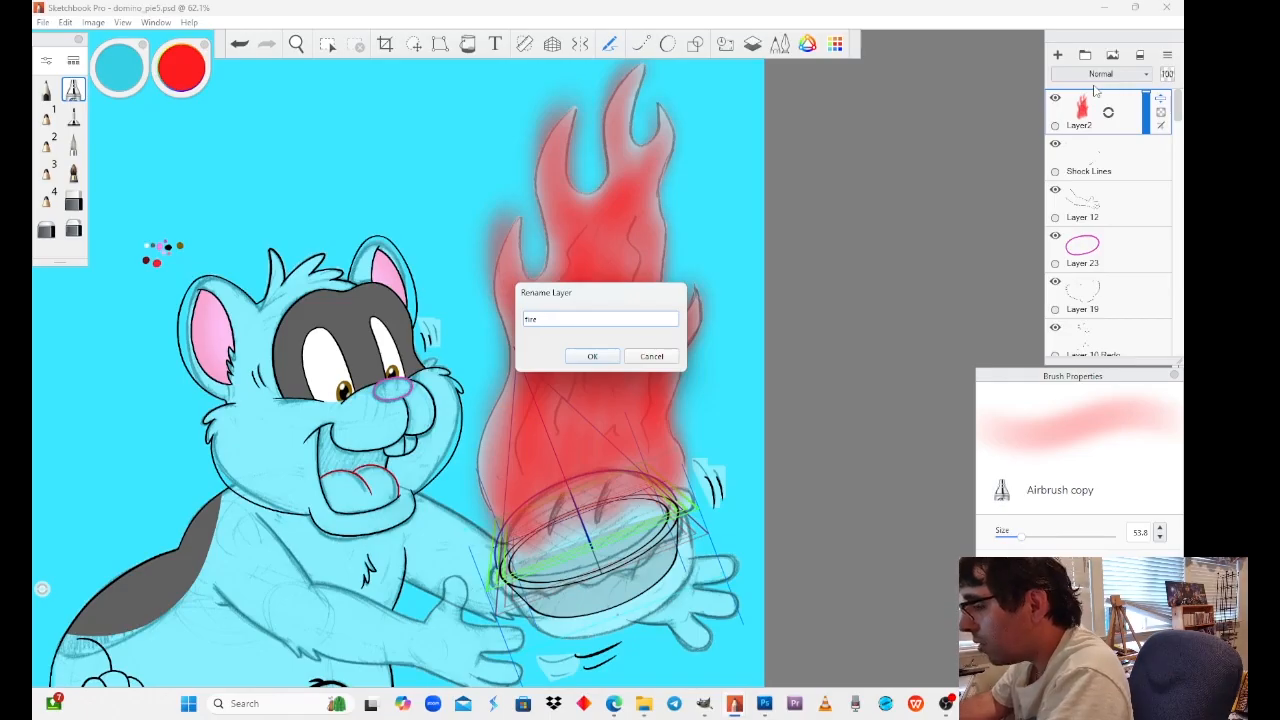
text( 1)
key(Return)
Step: Add a new layer between fire 1 and Shock Lines and name it "fire ref colors"
drag(1105, 157, 1106, 117)
key(r)
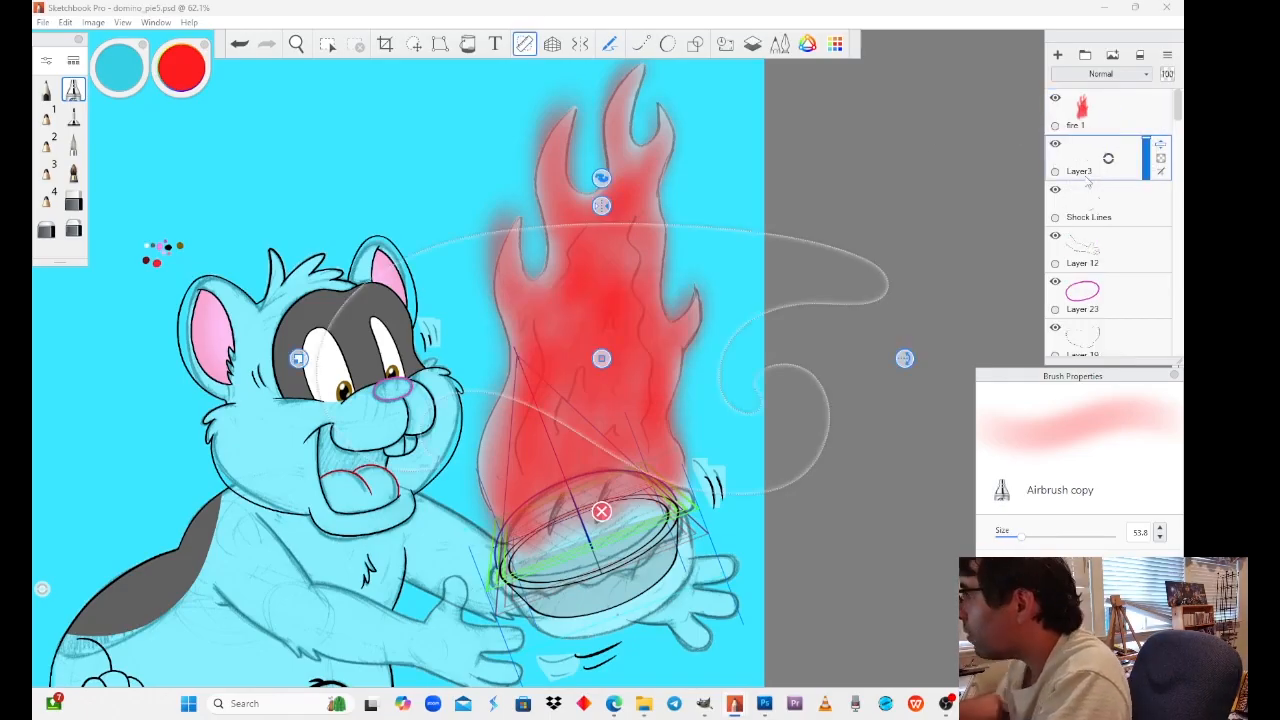
click(601, 511)
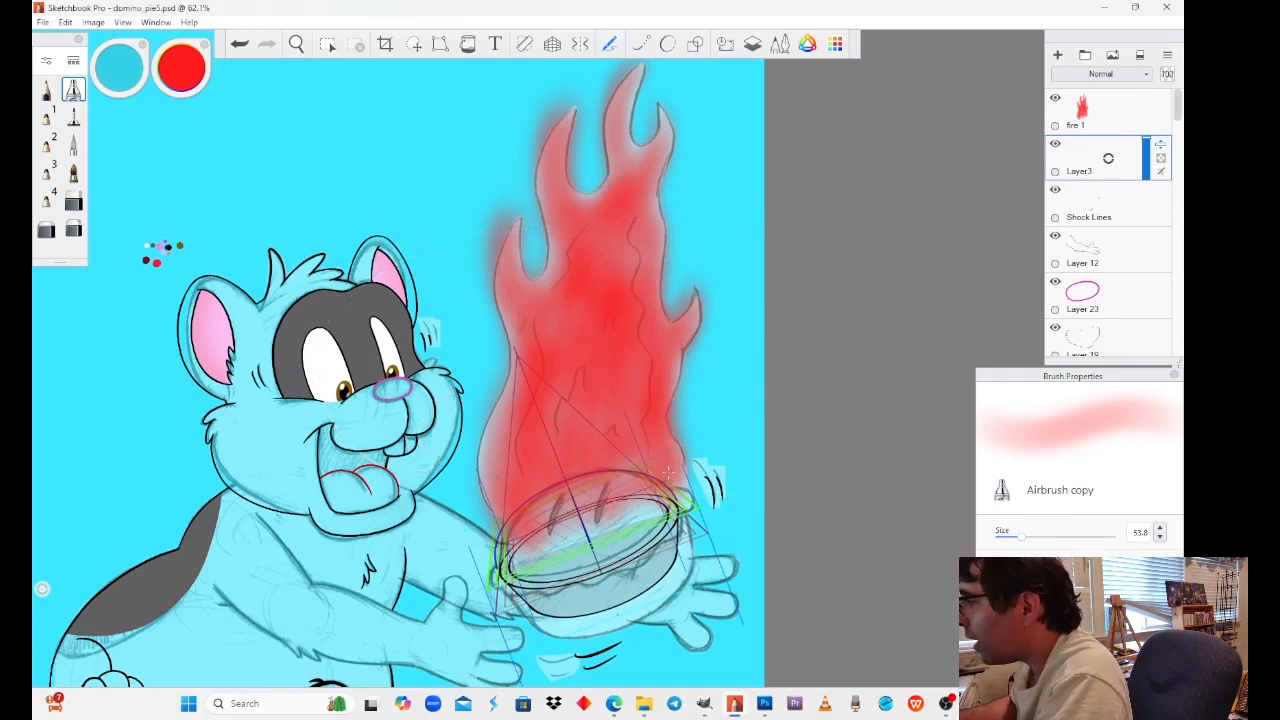
drag(1093, 155, 1134, 161)
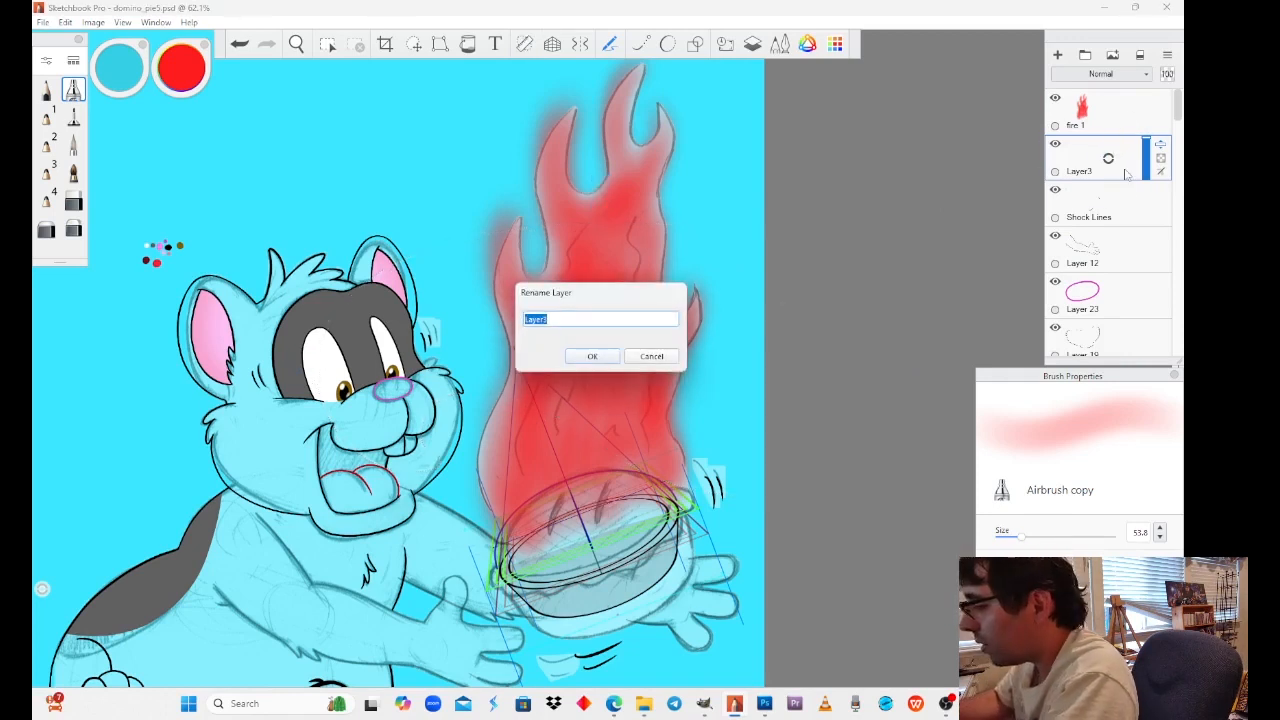
text(fire ref col)
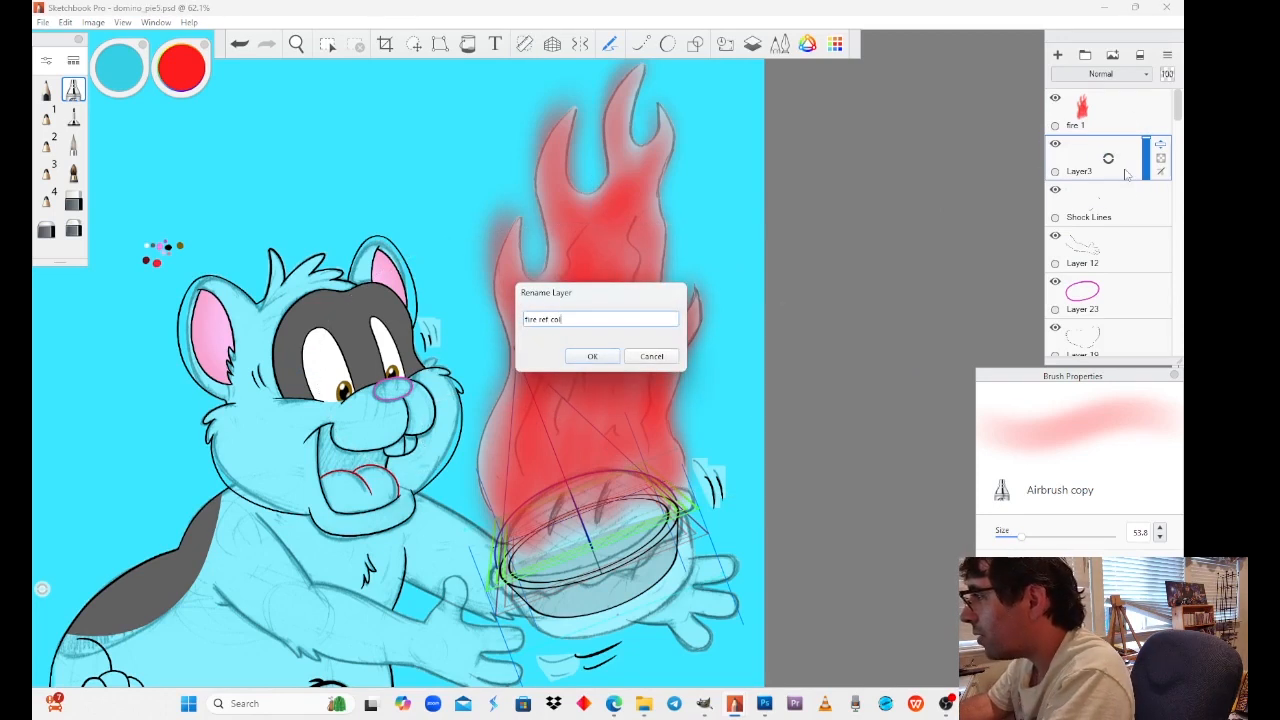
text(ors)
key(Return)
Step: Place a red reference dot above the character's head with the Felt Pen copy brush at size 19.4
click(73, 117)
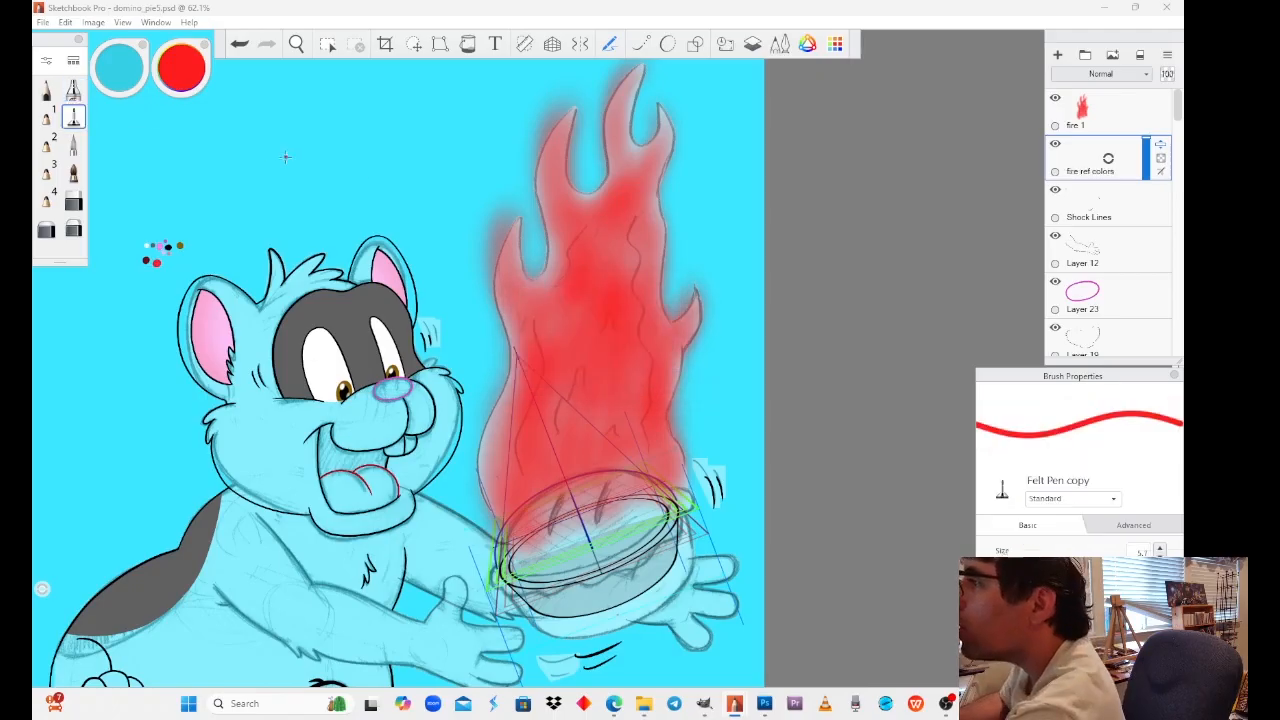
drag(1032, 567, 1052, 567)
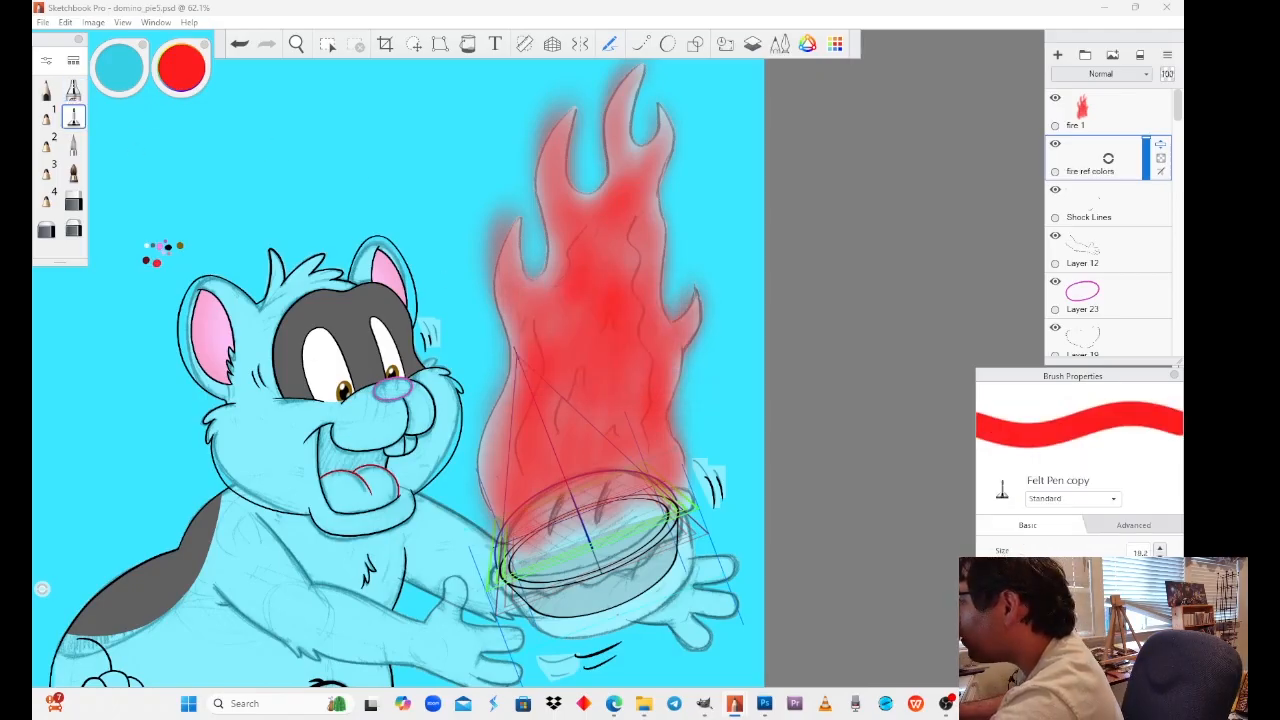
click(287, 143)
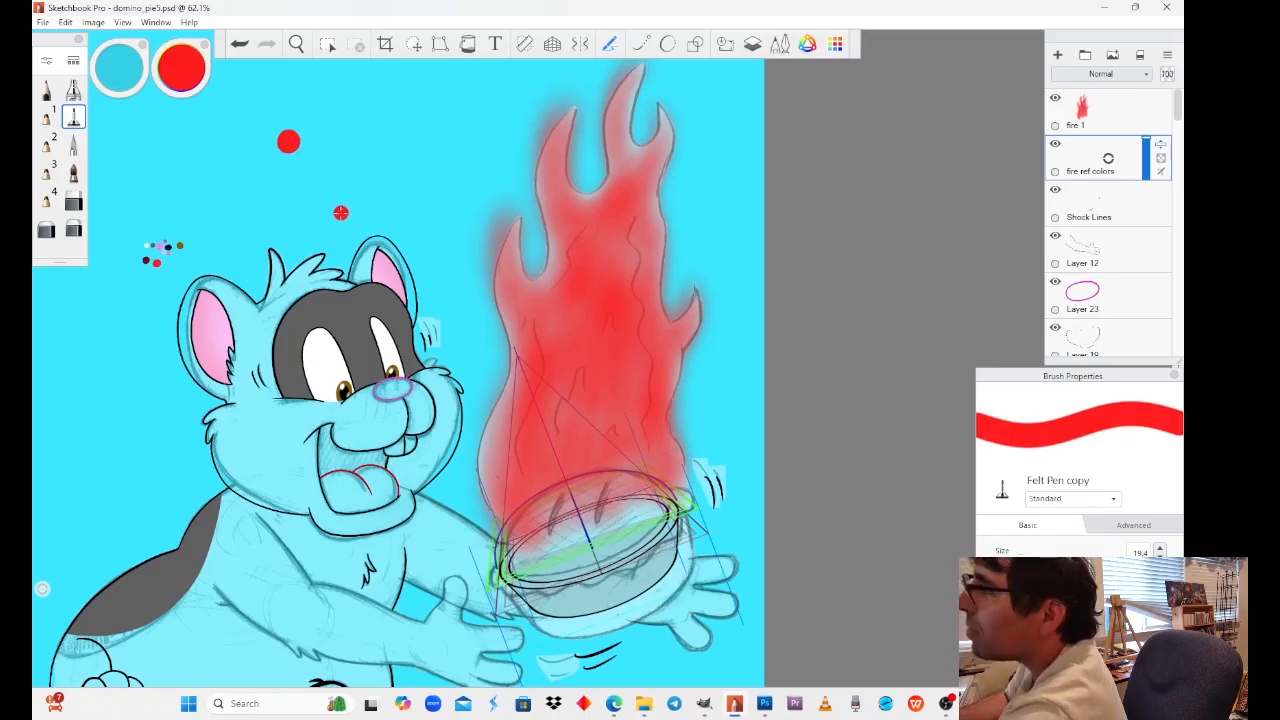
Step: Add a new layer above fire 1 and choose a light orange as the brush color
click(1106, 113)
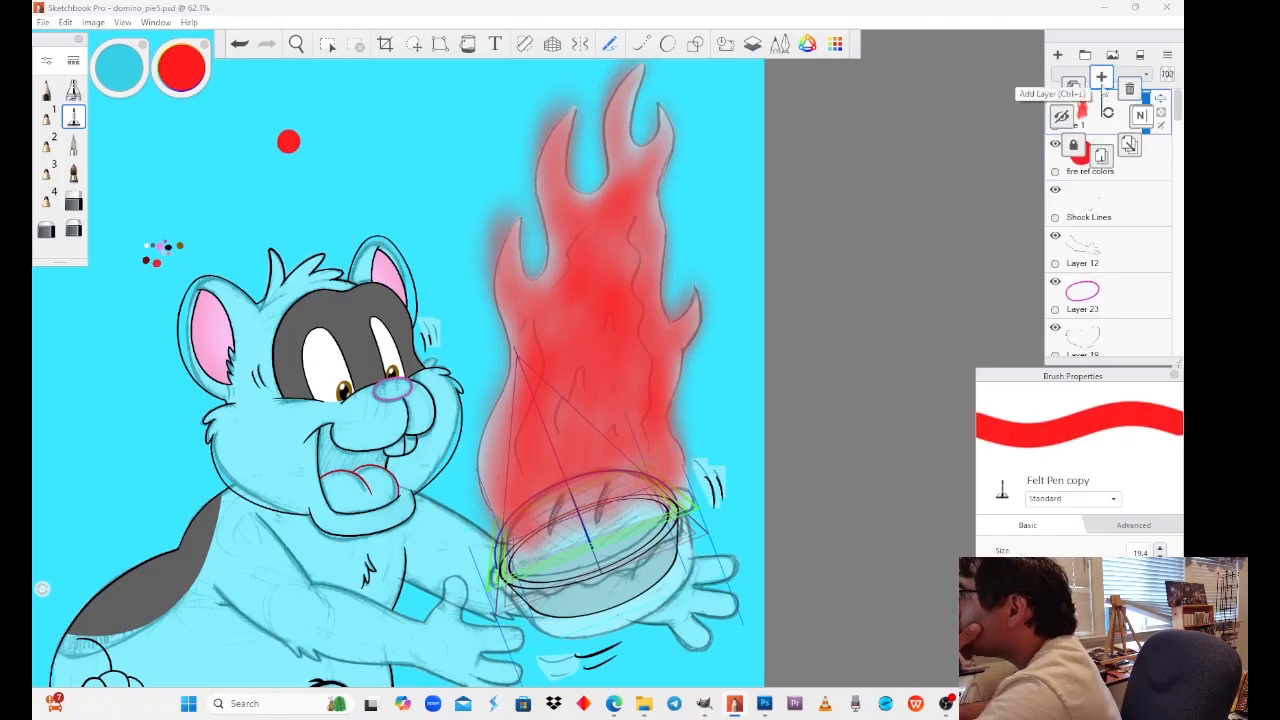
click(1057, 54)
click(356, 104)
key(ctrl+z)
click(181, 67)
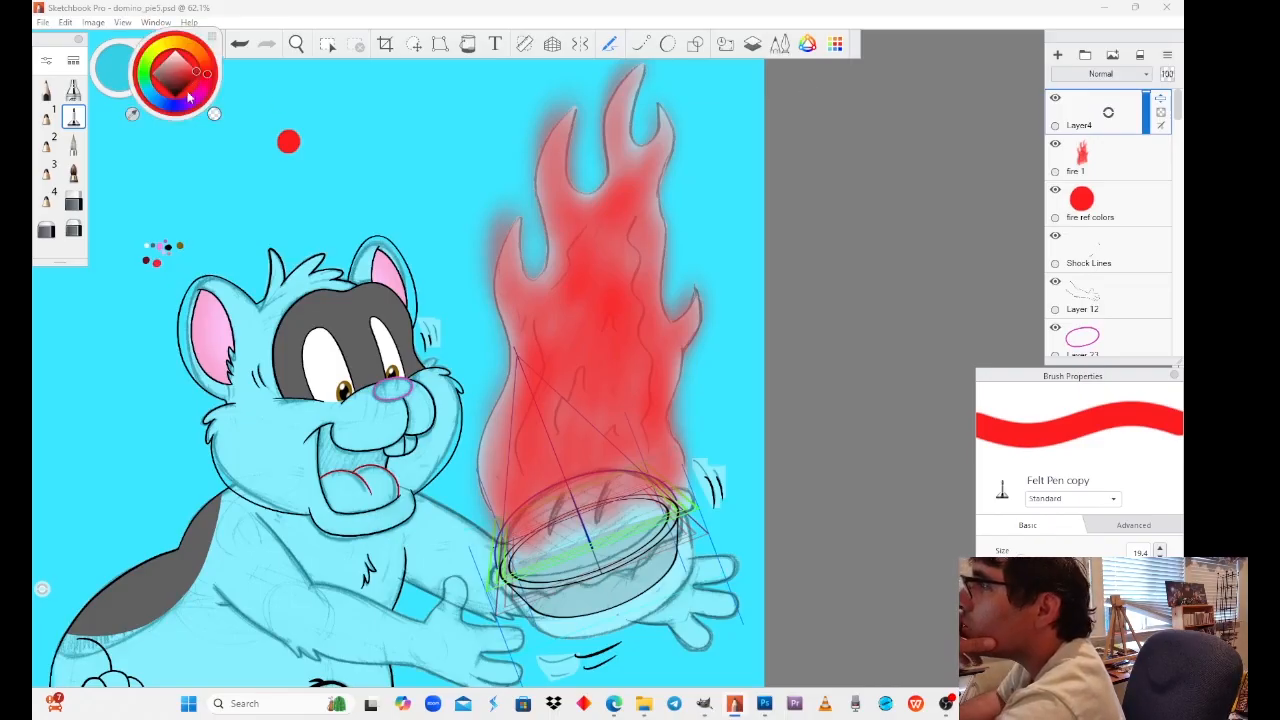
click(192, 50)
click(190, 66)
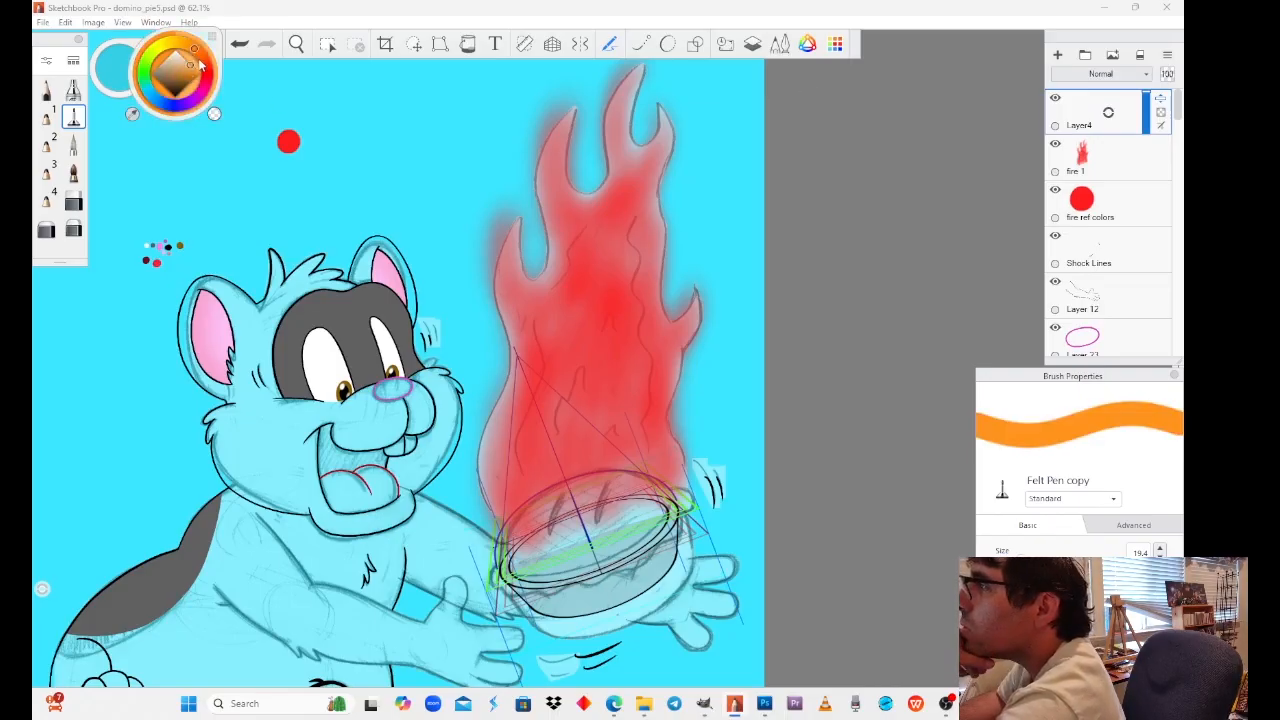
click(182, 45)
drag(183, 48, 189, 46)
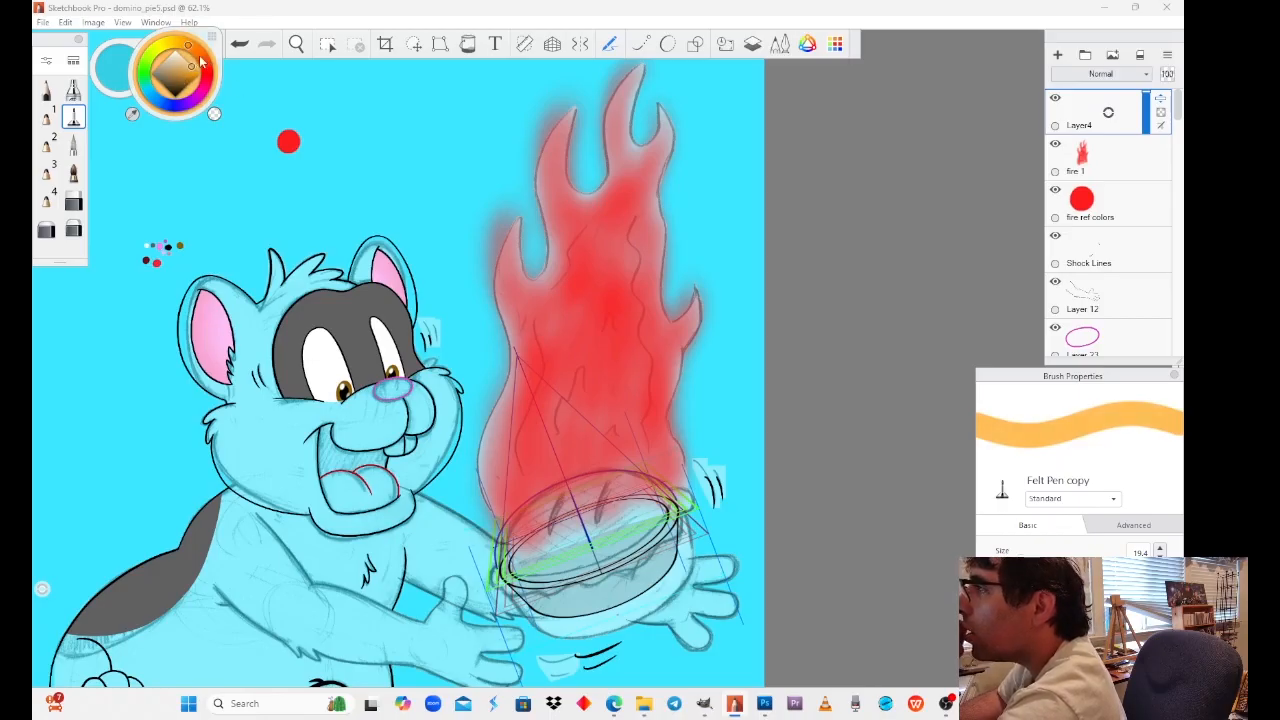
Step: Airbrush a light orange core through the middle of the flames down to the pie at size 91.9, undoing any stray strokes
click(73, 90)
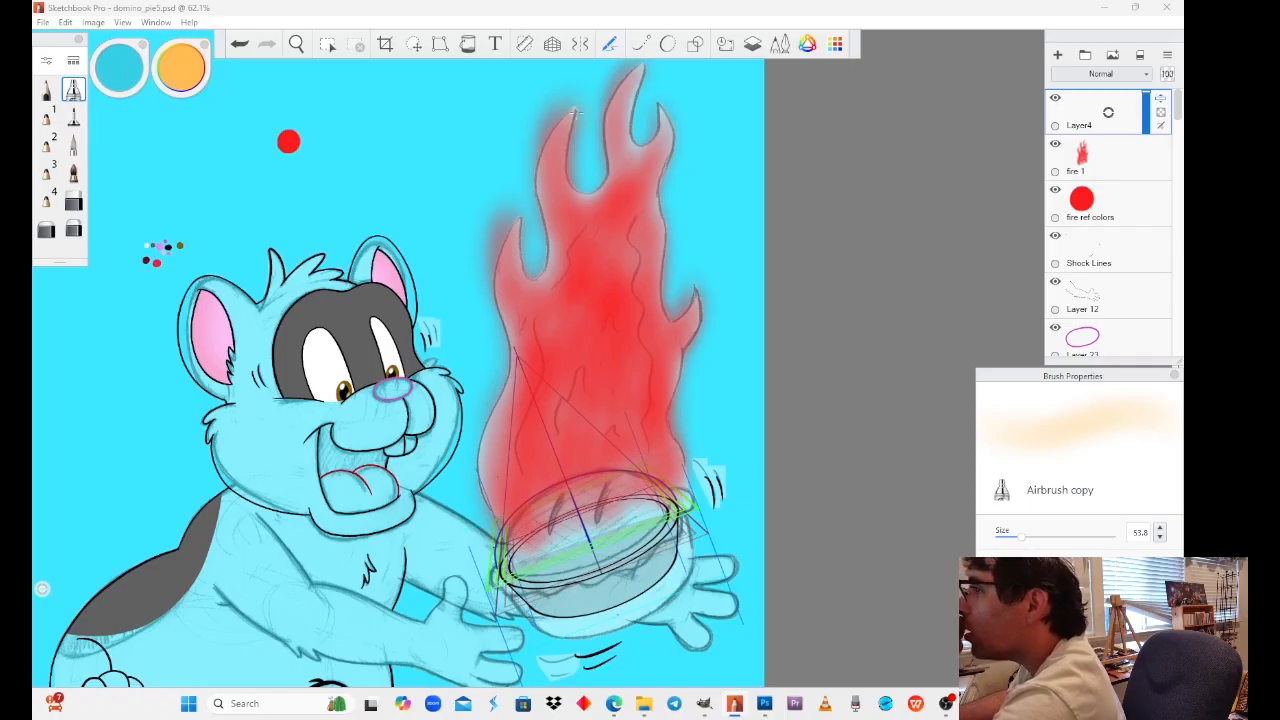
mouse_move(601, 230)
mouse_down()
mouse_move(608, 275)
mouse_move(598, 250)
mouse_move(592, 300)
mouse_up()
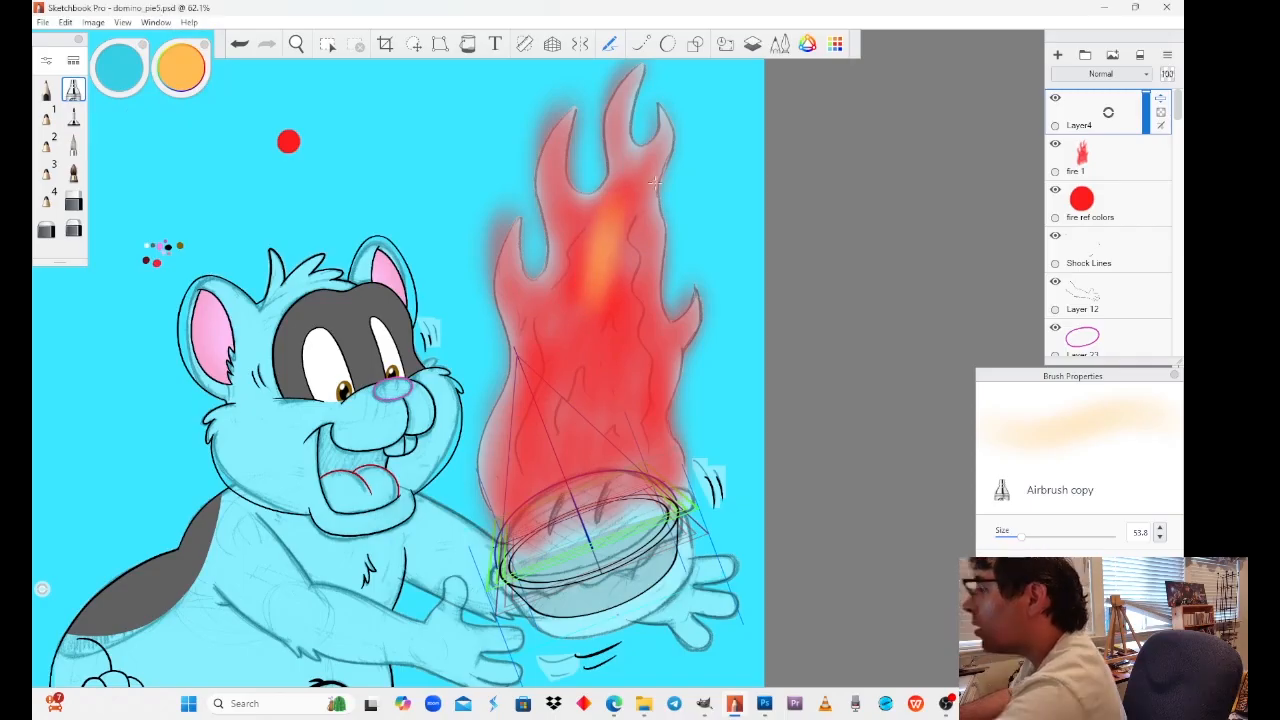
key(ctrl+z)
drag(1021, 536, 1030, 537)
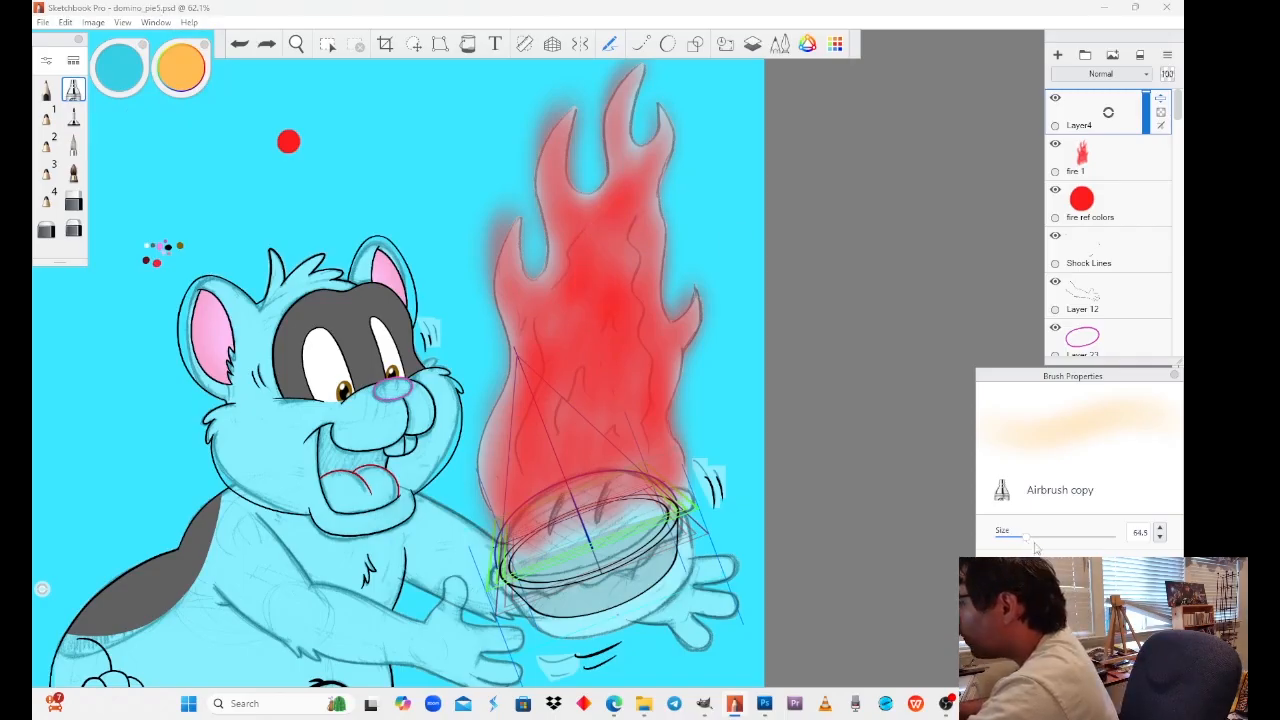
mouse_move(614, 274)
mouse_down()
mouse_move(595, 255)
mouse_move(618, 295)
mouse_move(587, 233)
mouse_up()
mouse_move(580, 322)
mouse_down()
mouse_move(563, 348)
mouse_move(612, 341)
mouse_move(628, 363)
mouse_move(600, 400)
mouse_move(560, 400)
mouse_move(545, 500)
mouse_move(617, 470)
mouse_move(600, 432)
mouse_move(623, 432)
mouse_move(645, 468)
mouse_up()
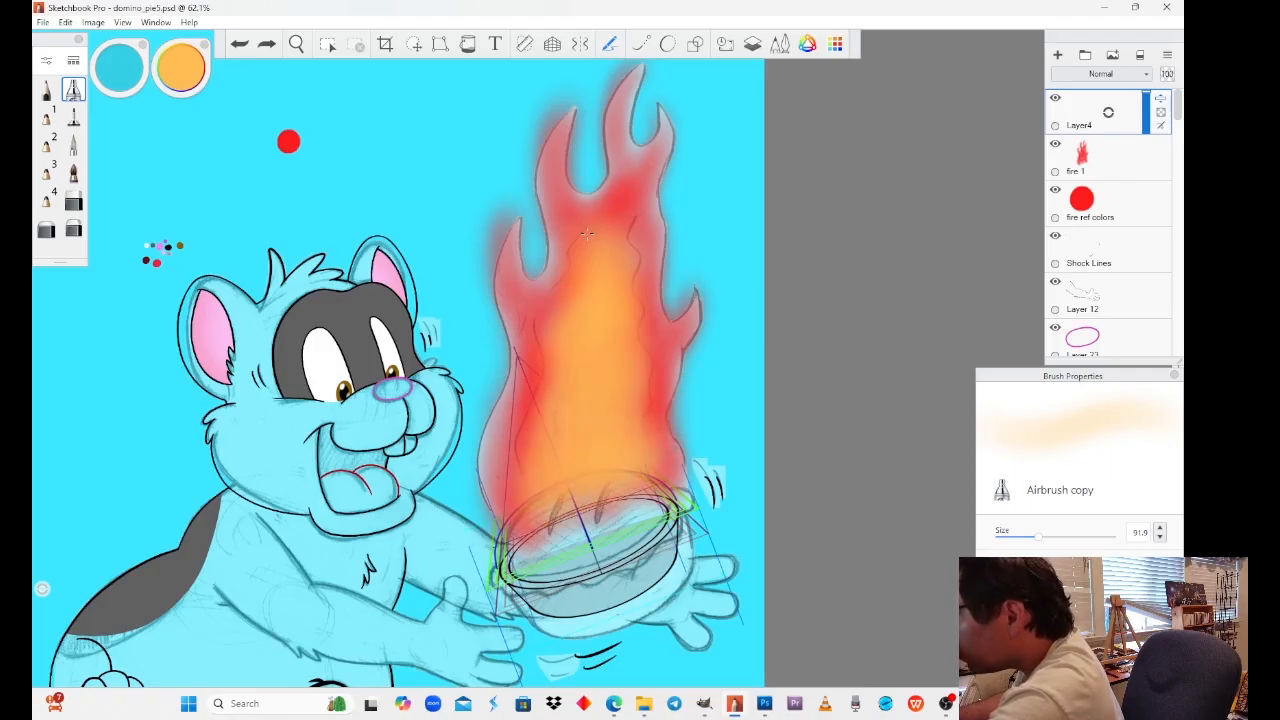
drag(540, 497, 556, 515)
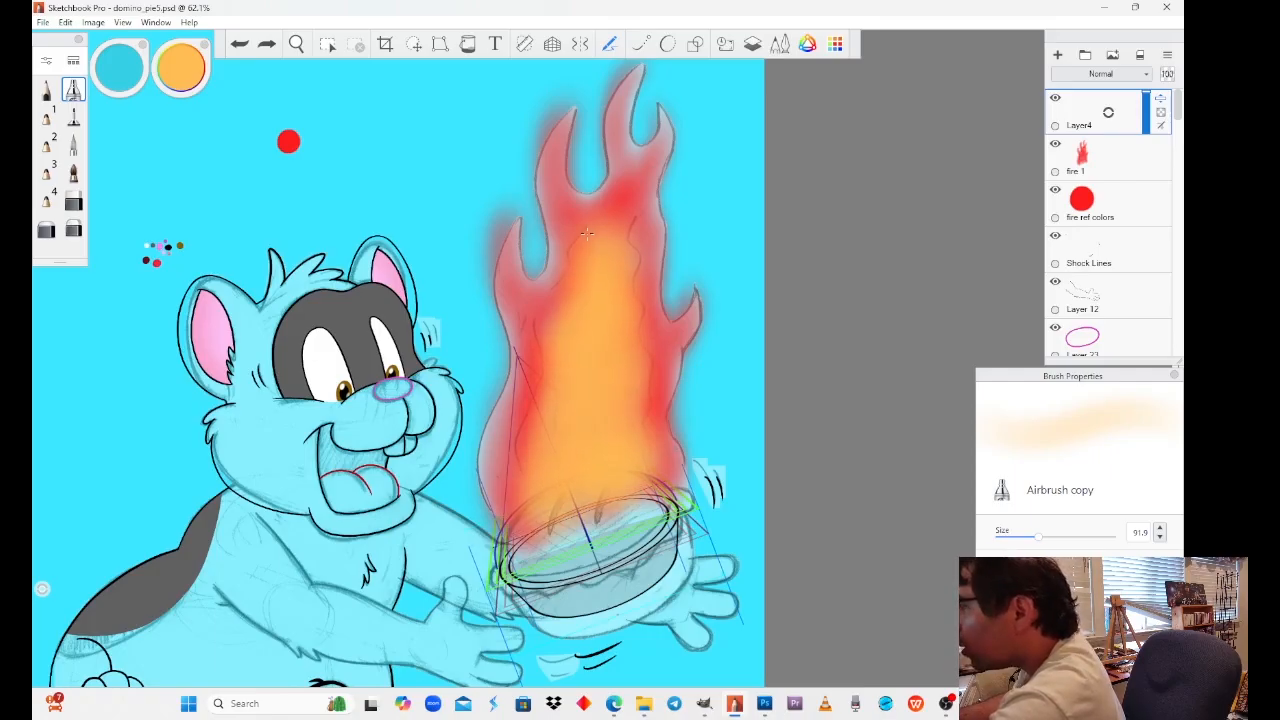
drag(1038, 538, 1042, 538)
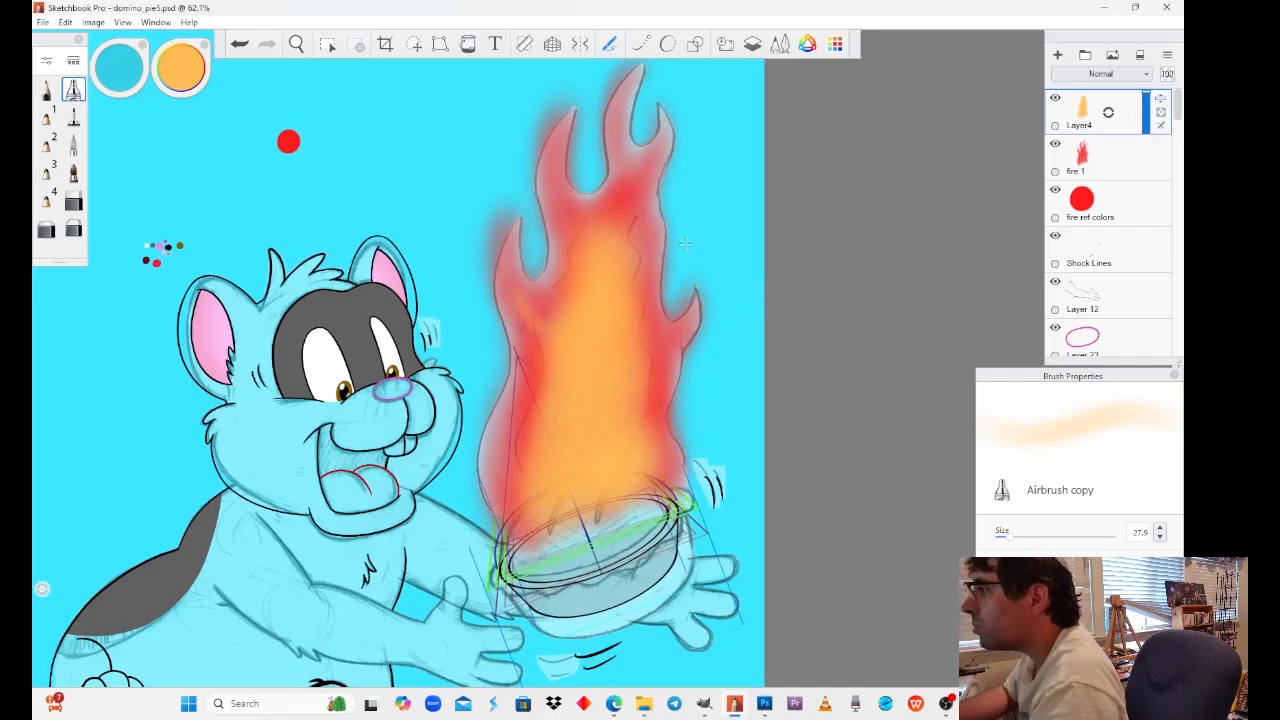
key(ctrl+z)
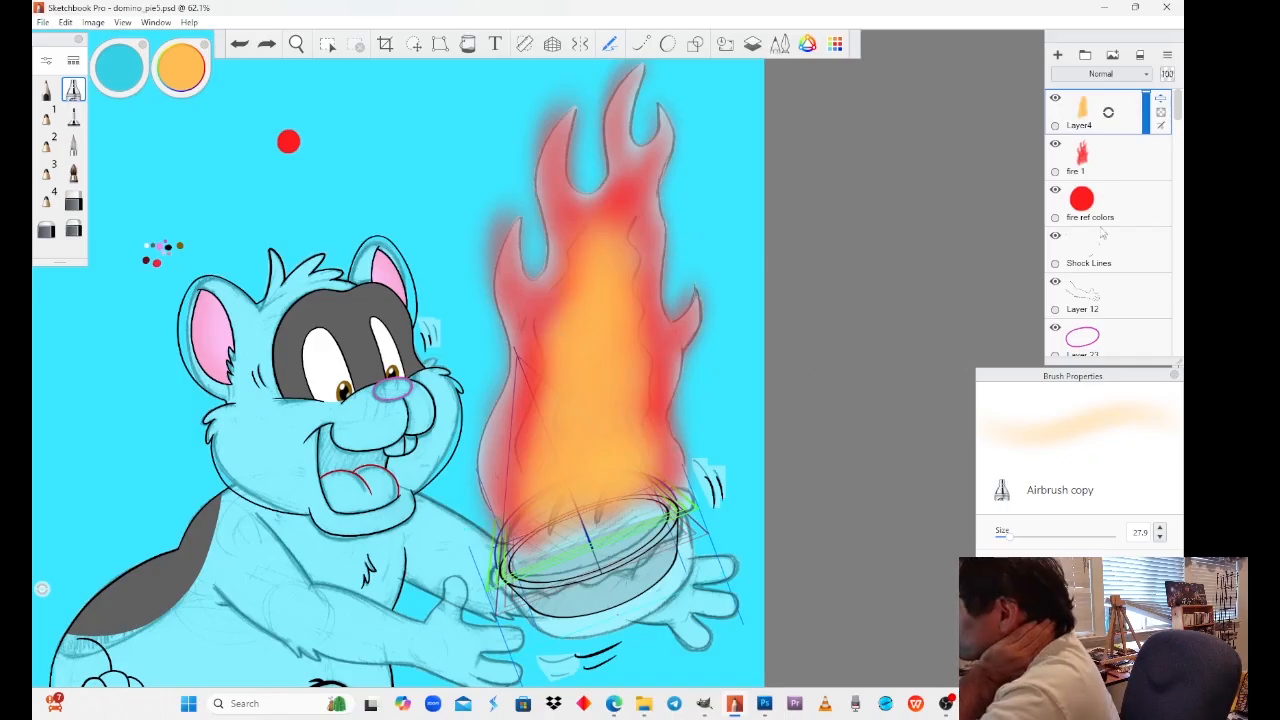
Step: Hide the domino pie sketch layer and check the flames with the Pie Sketch layer hidden and shown
scroll(1175, 142, down, 8)
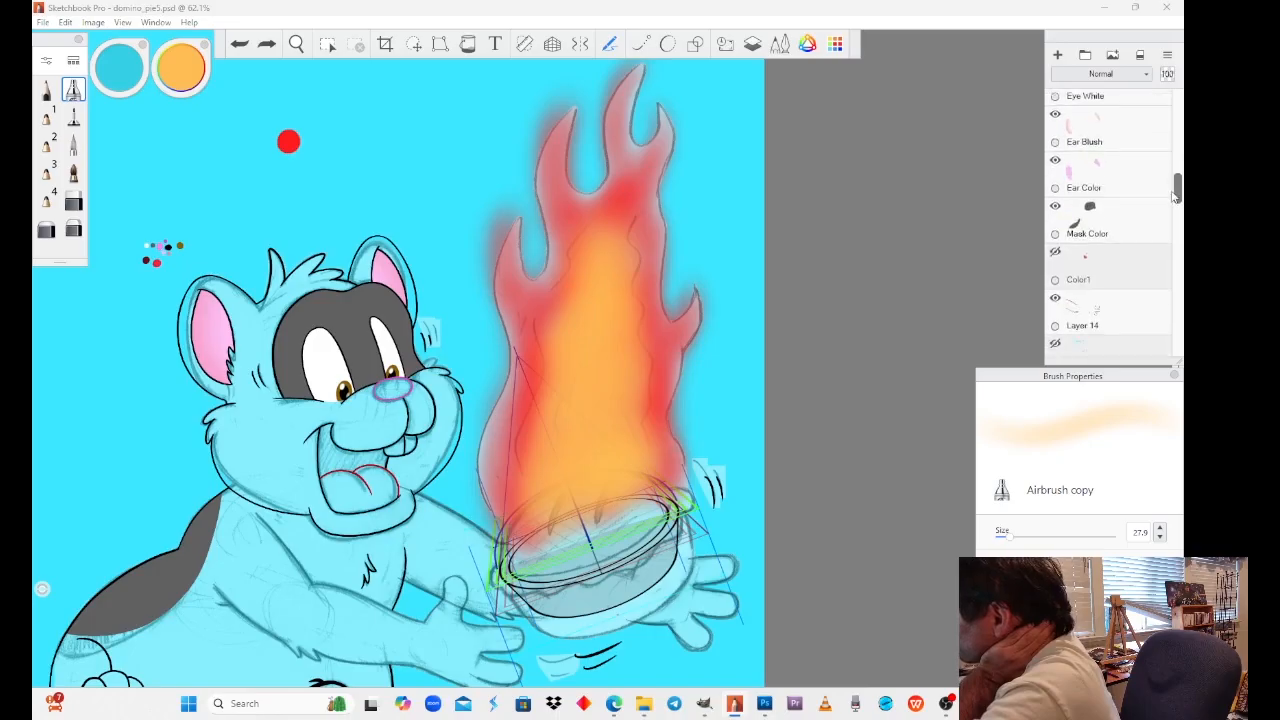
scroll(1166, 230, down, 10)
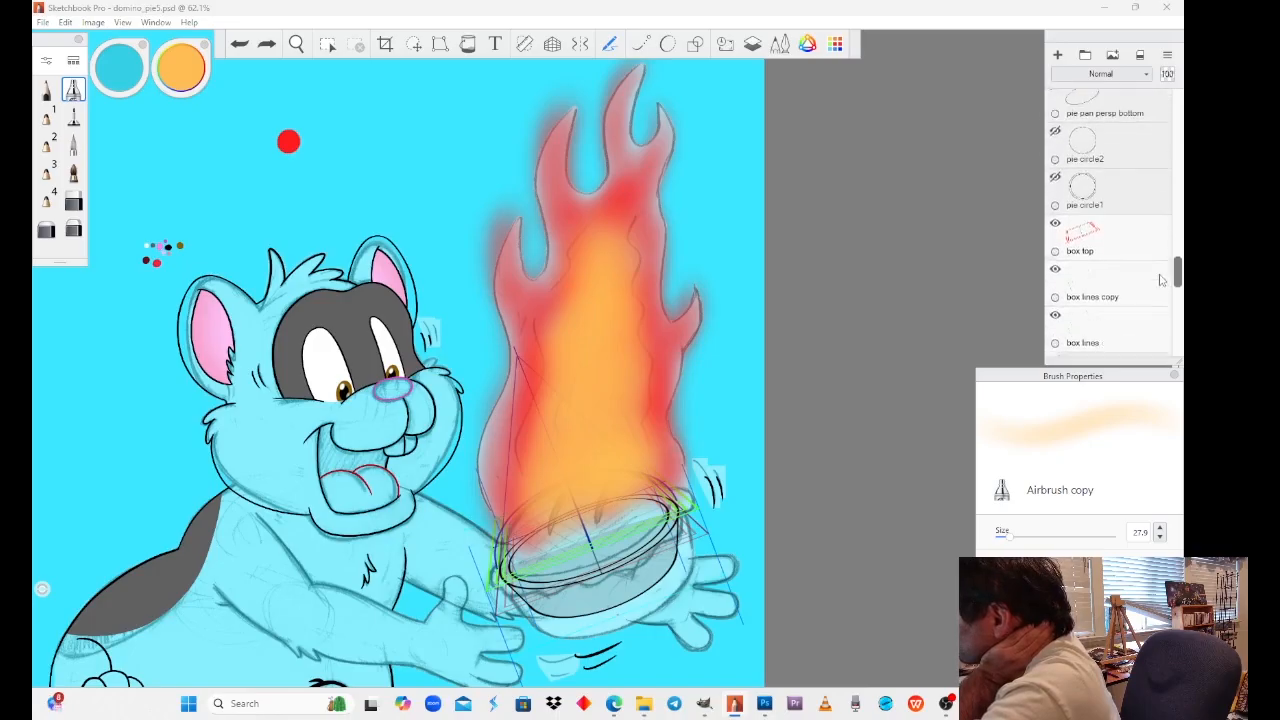
scroll(1158, 284, down, 8)
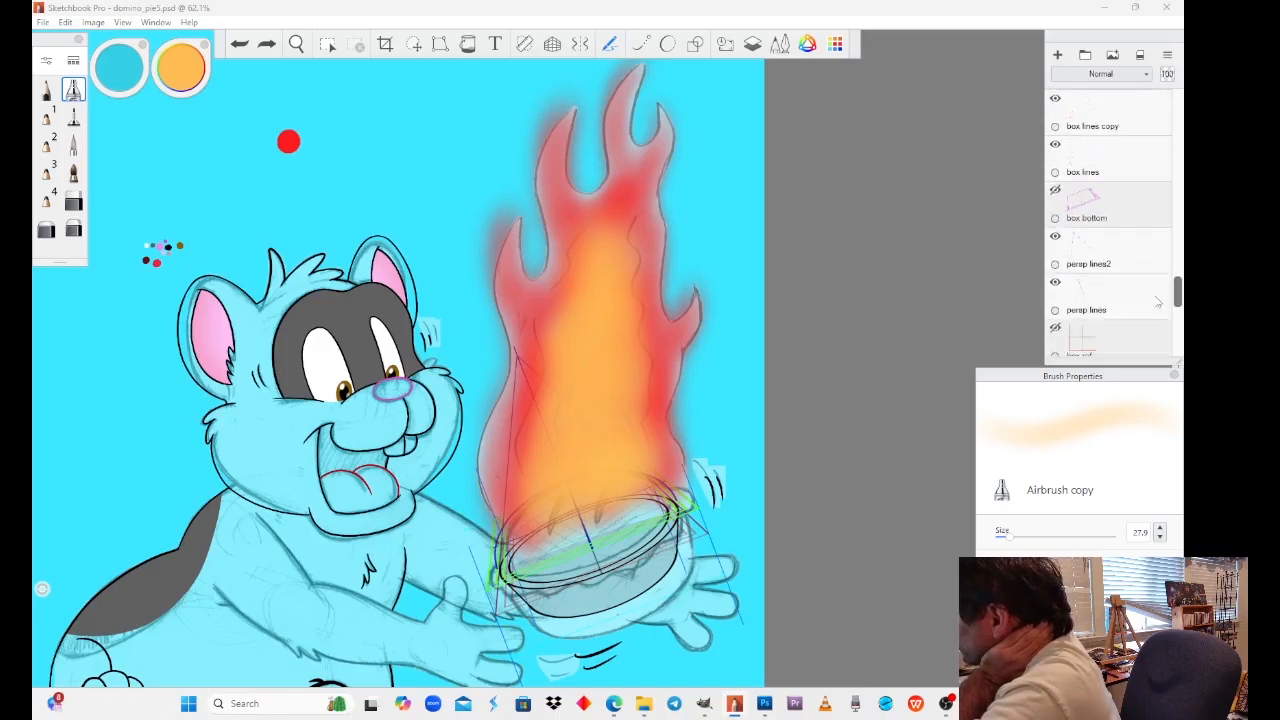
click(1056, 232)
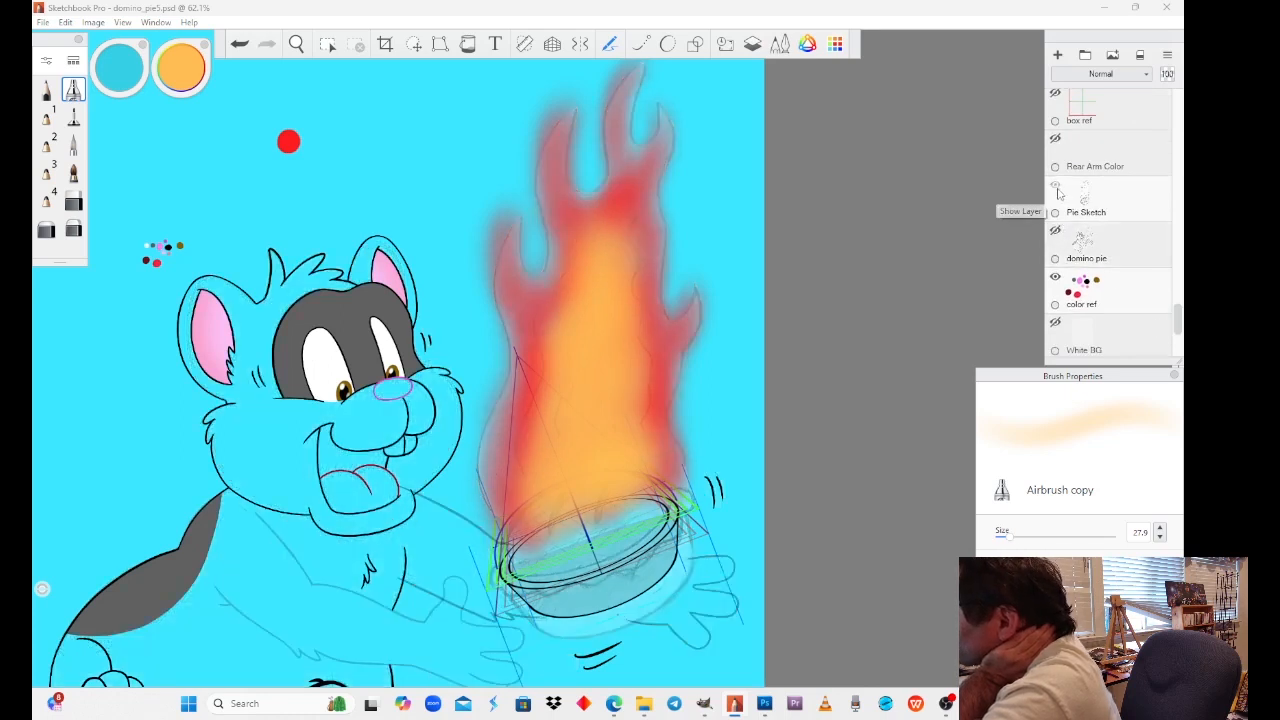
click(1056, 188)
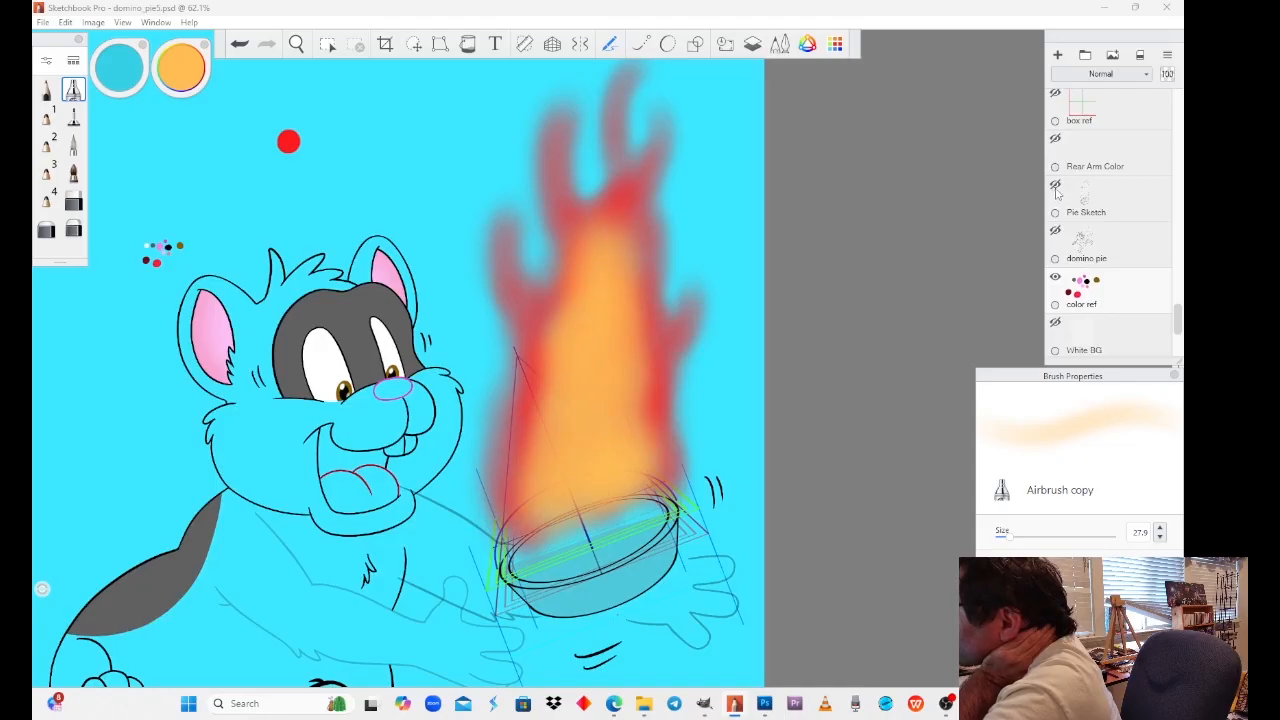
click(1056, 188)
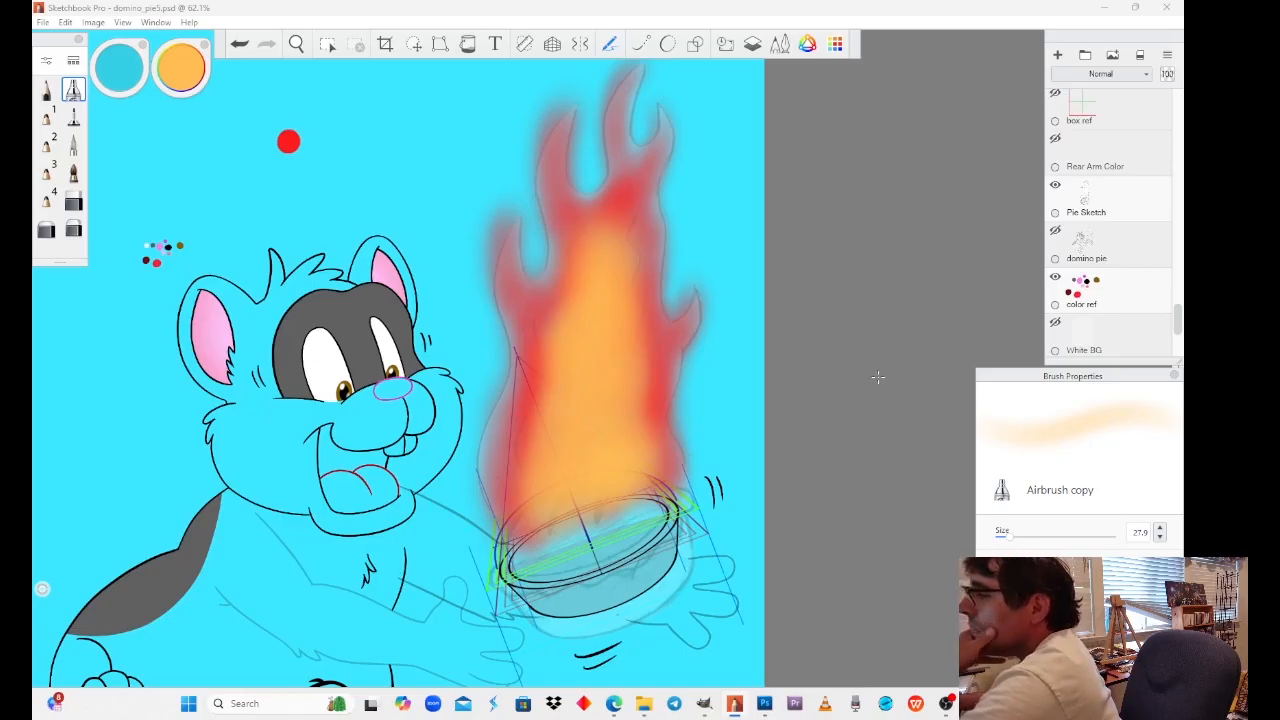
Step: Place a light orange reference dot beside the red one on the fire ref colors layer with the Felt Pen copy brush
scroll(878, 377, up, 2)
scroll(878, 376, down, 3)
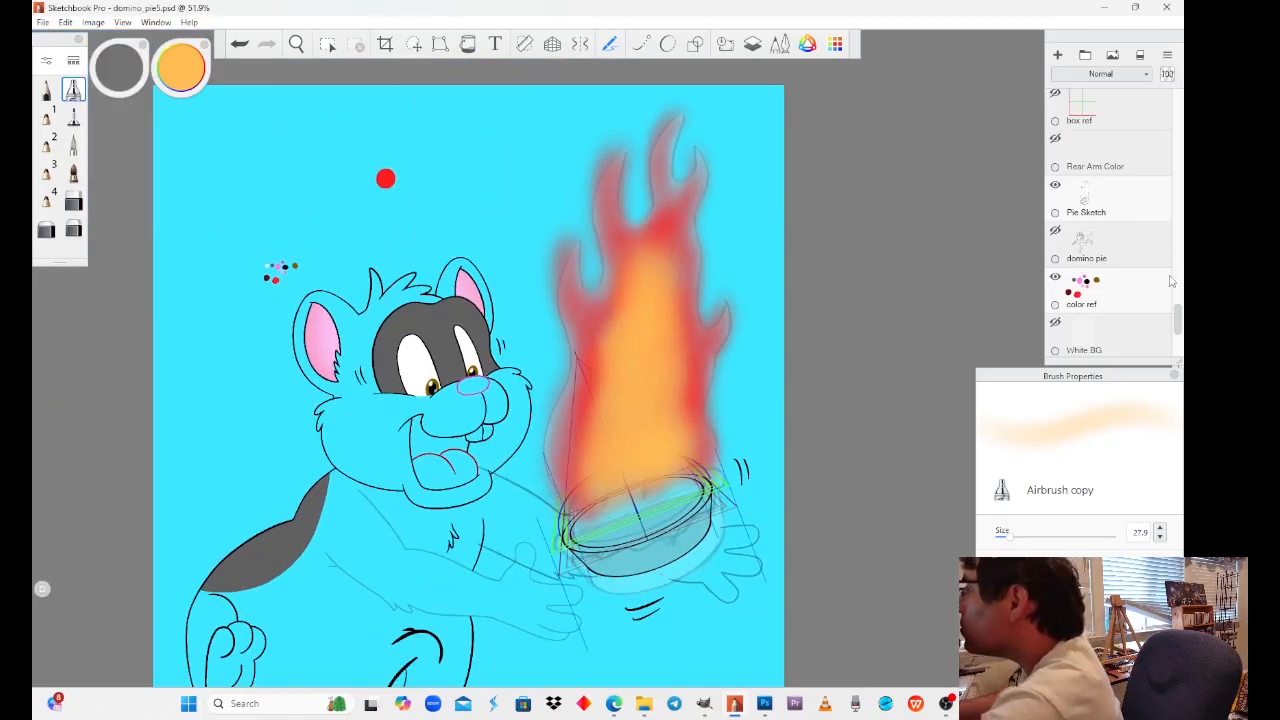
drag(1177, 319, 1170, 64)
click(1107, 200)
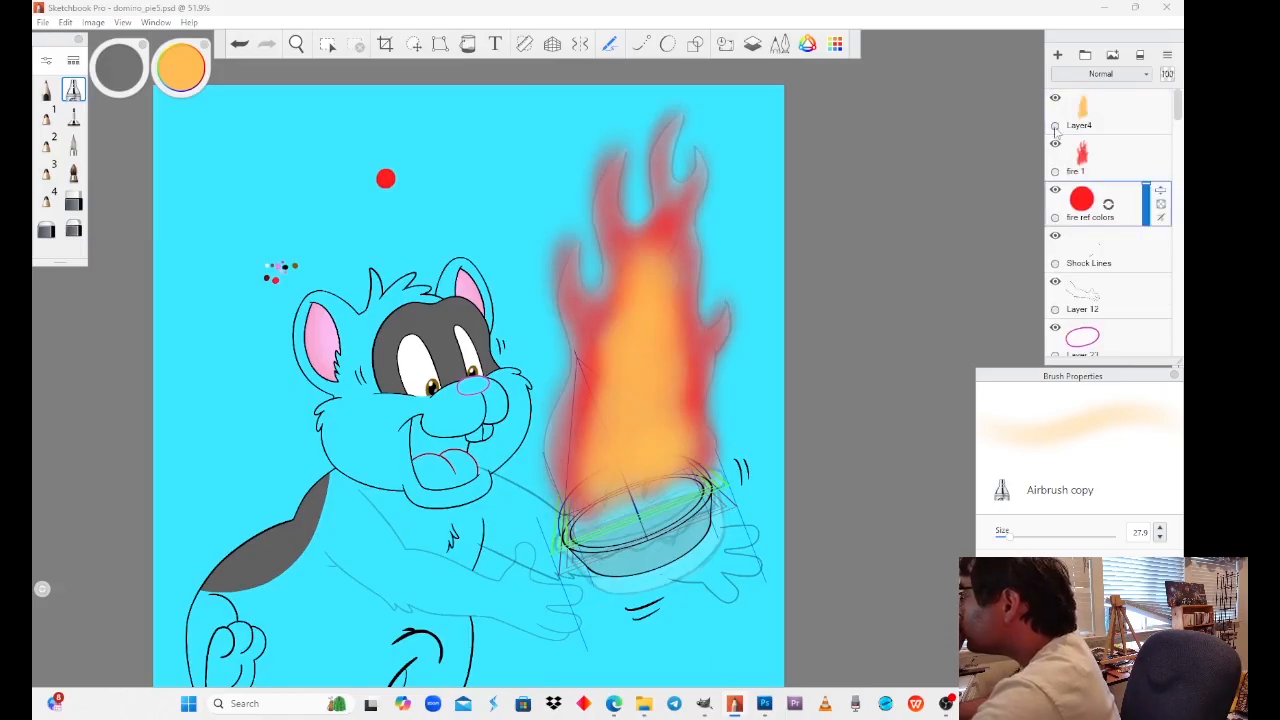
click(73, 117)
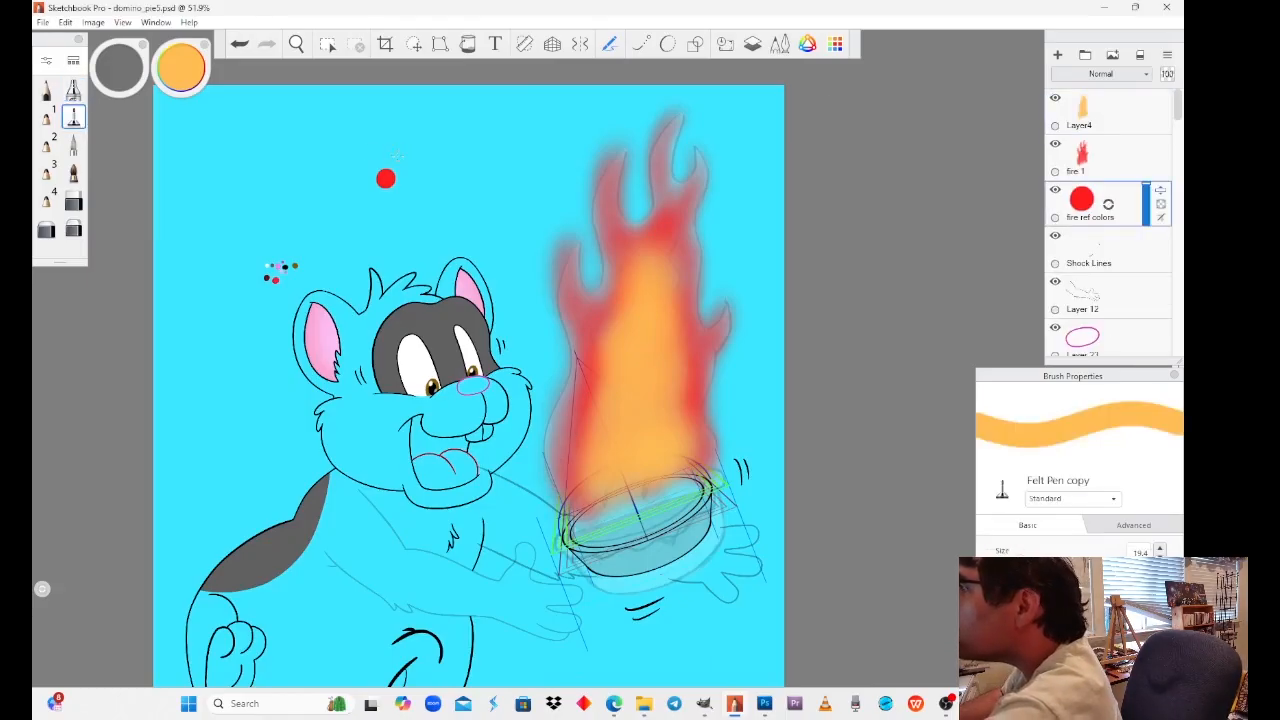
Step: Rename the orange flame layer as "orange fire"
click(1110, 116)
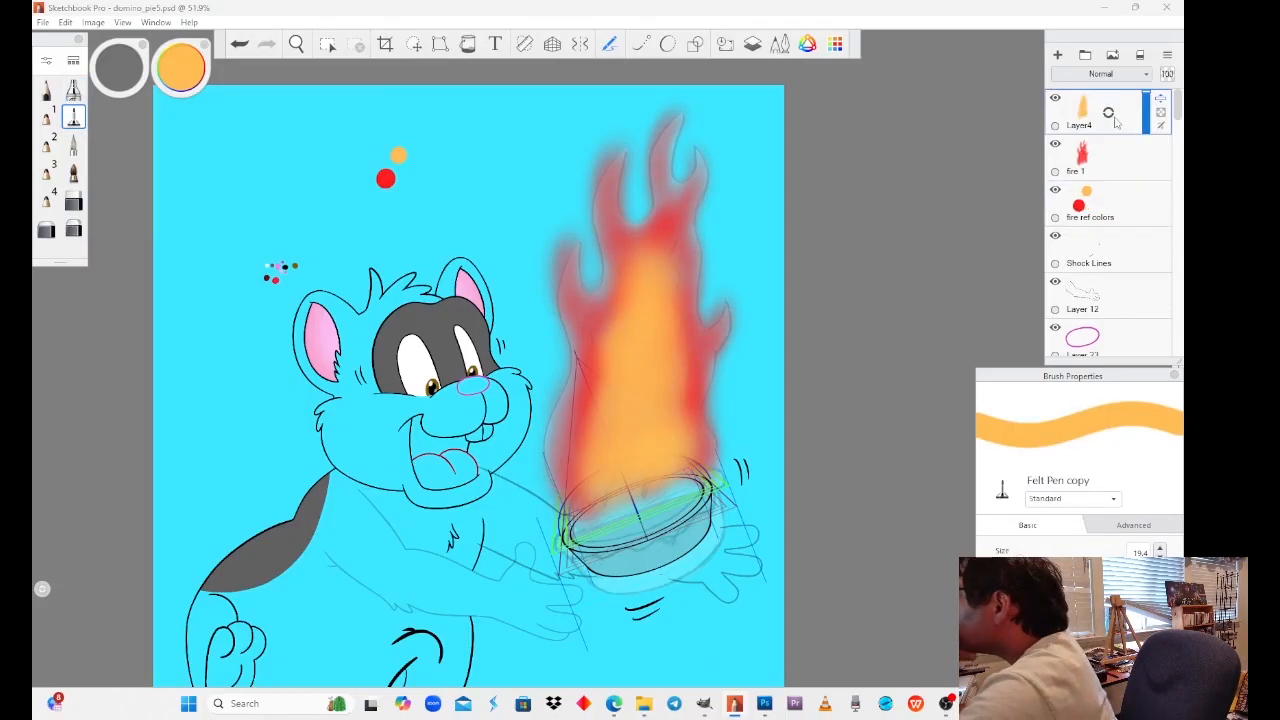
drag(1088, 115, 1129, 117)
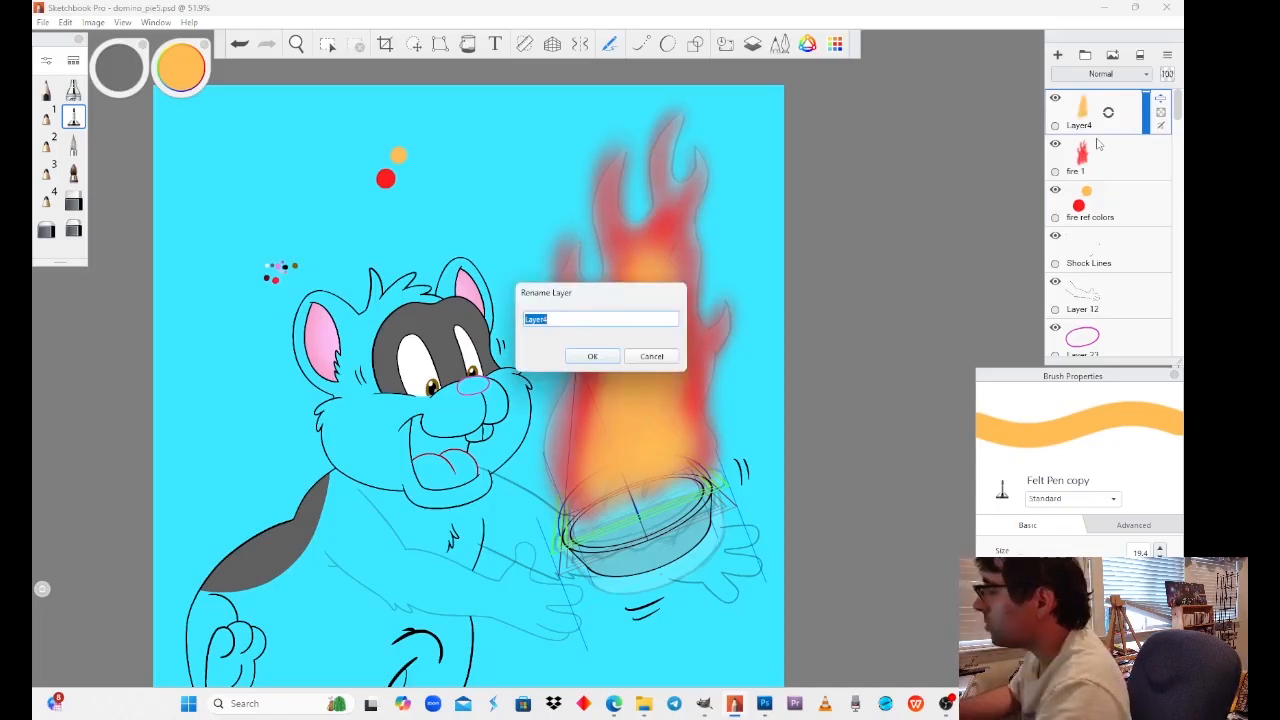
text(orange fi)
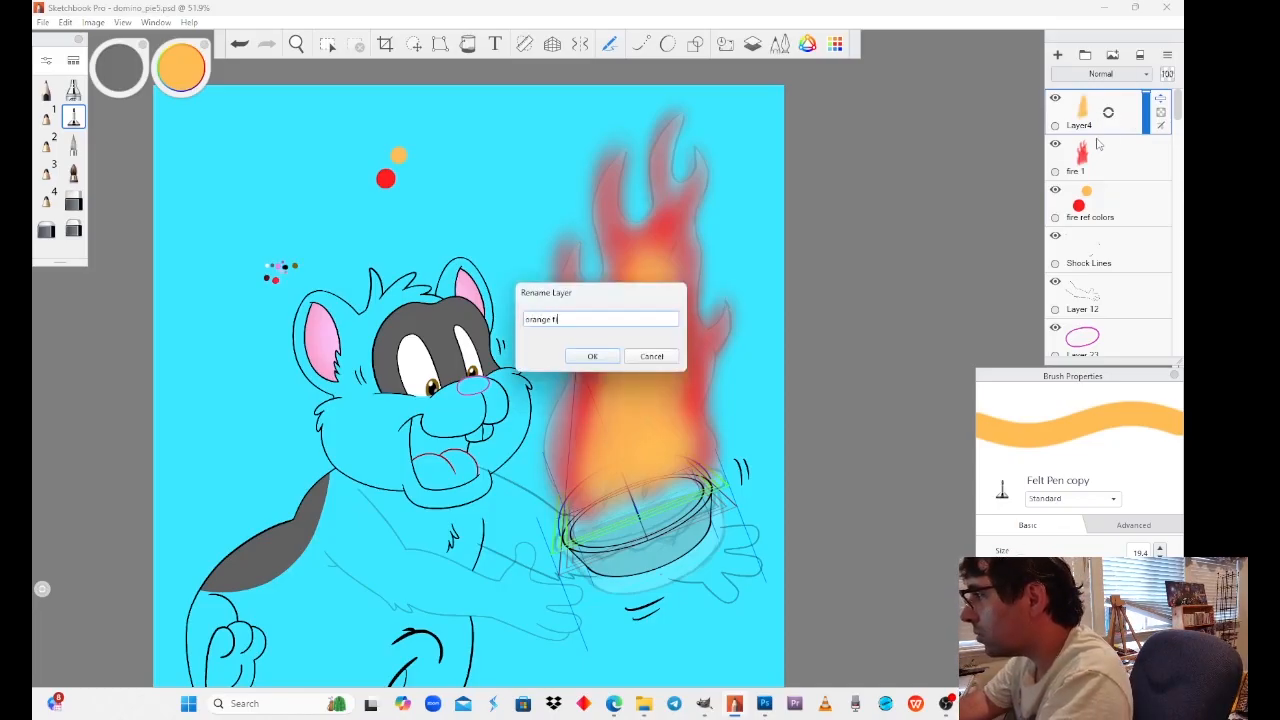
text(re)
key(Return)
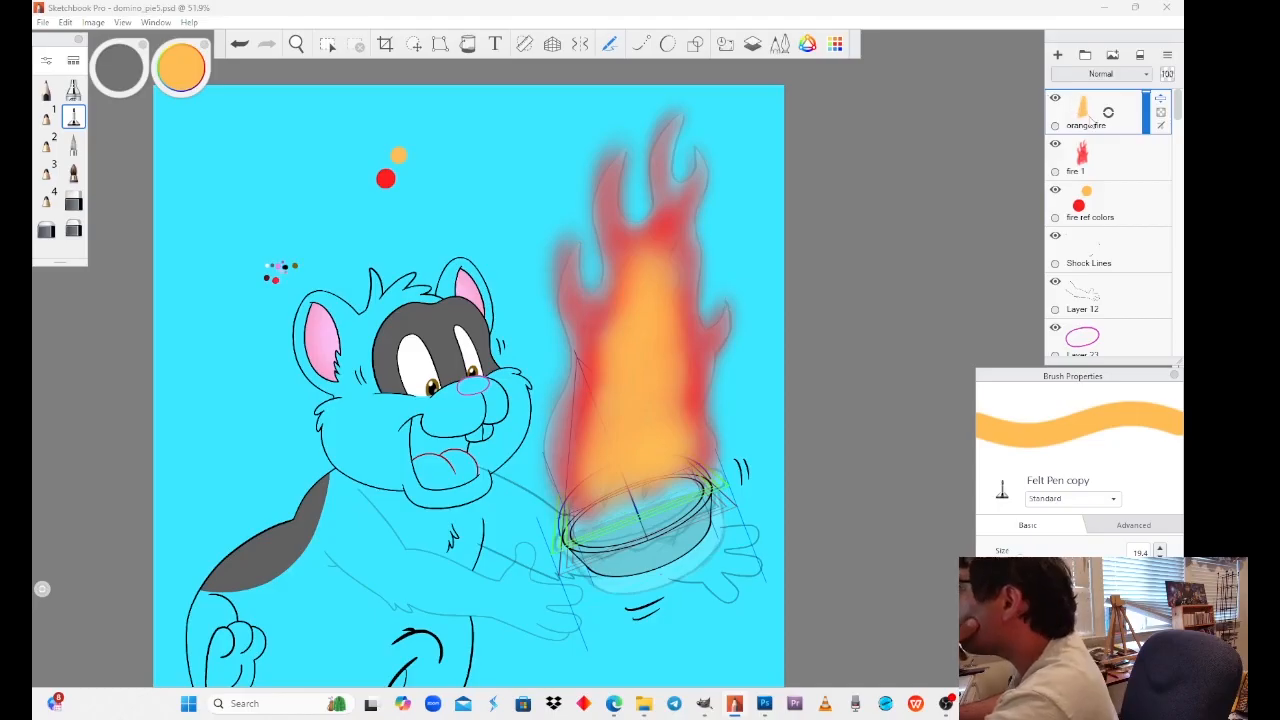
Step: Add a layer above orange fire and airbrush a pale yellow core inside the orange flames at size 67.5
drag(1108, 113, 1101, 98)
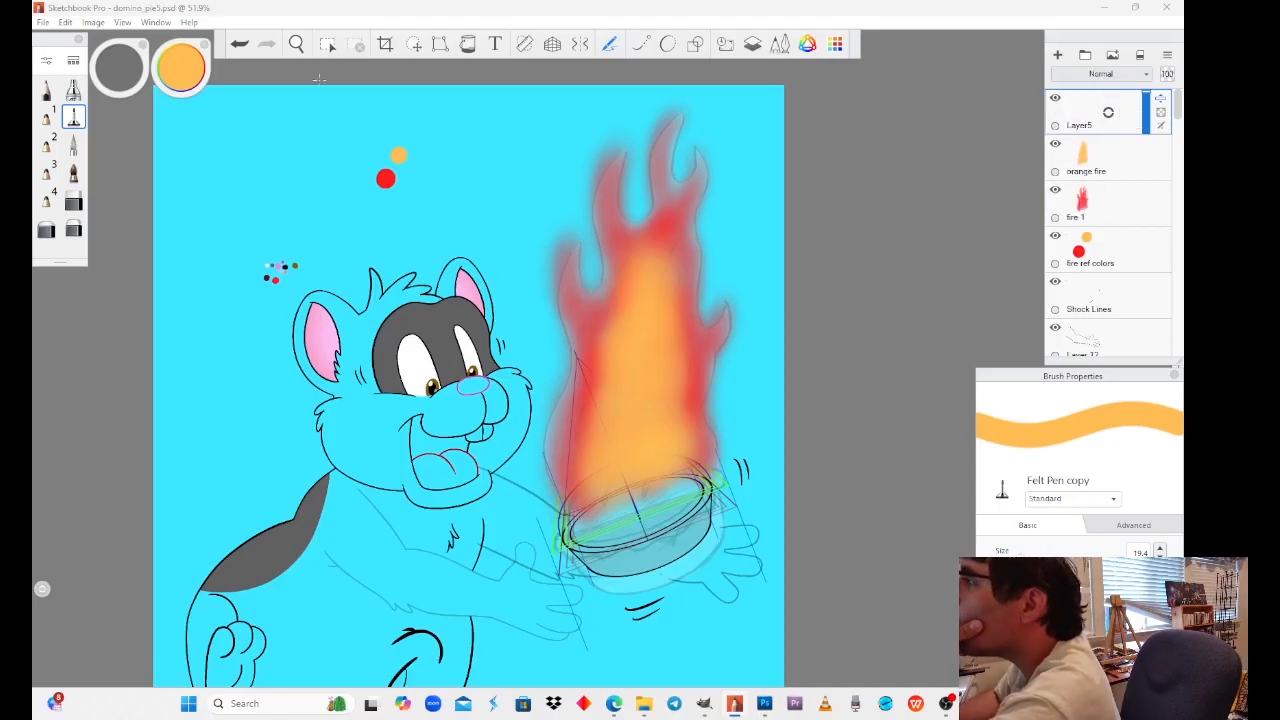
click(181, 67)
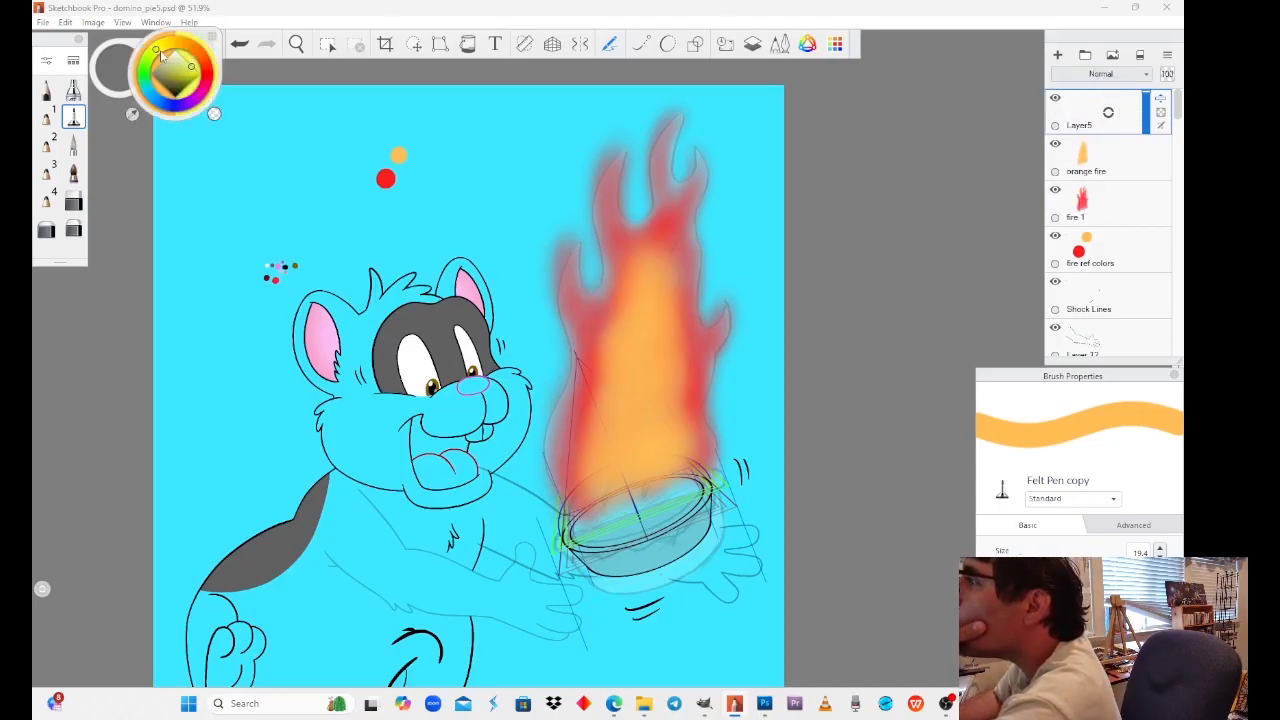
click(167, 44)
drag(193, 48, 190, 40)
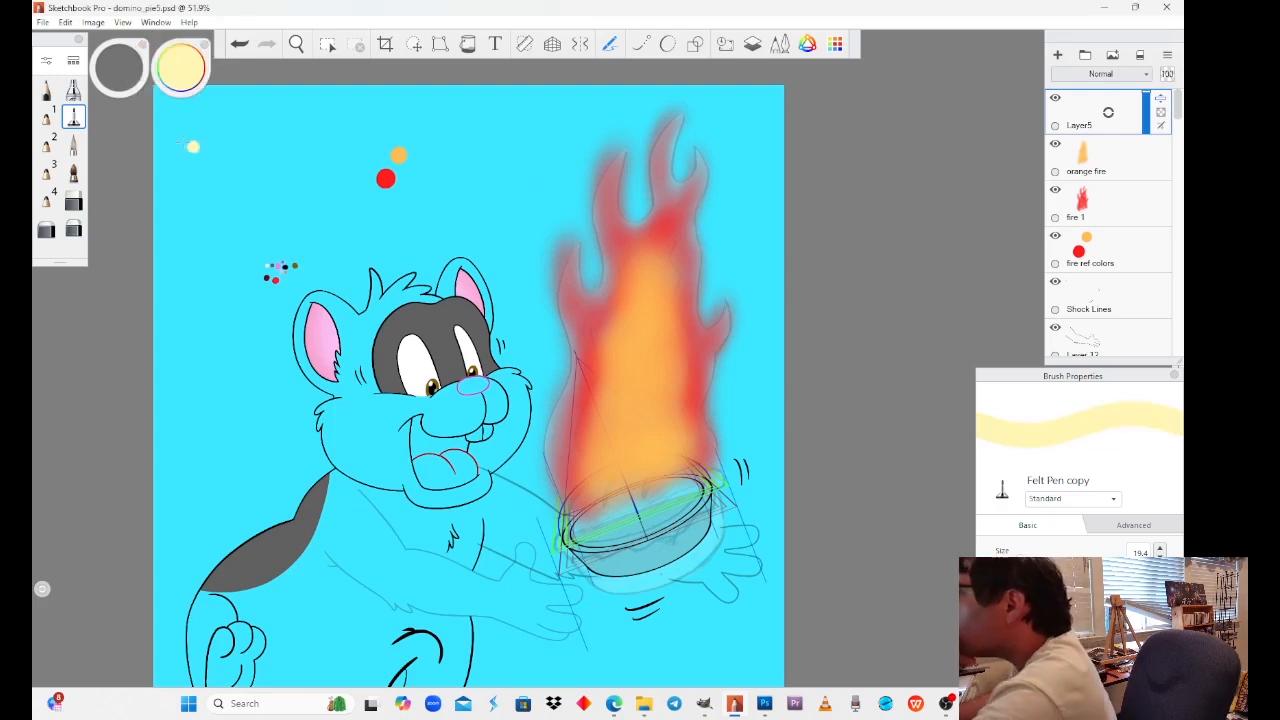
click(73, 90)
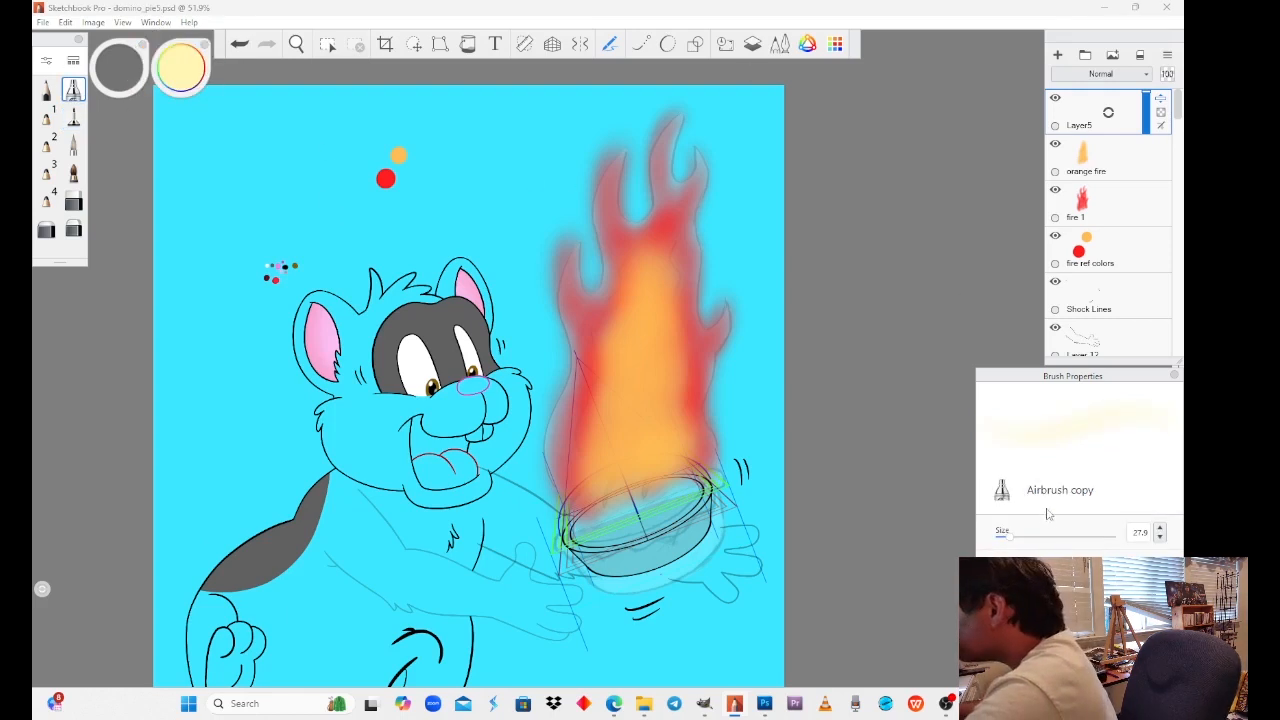
click(1028, 540)
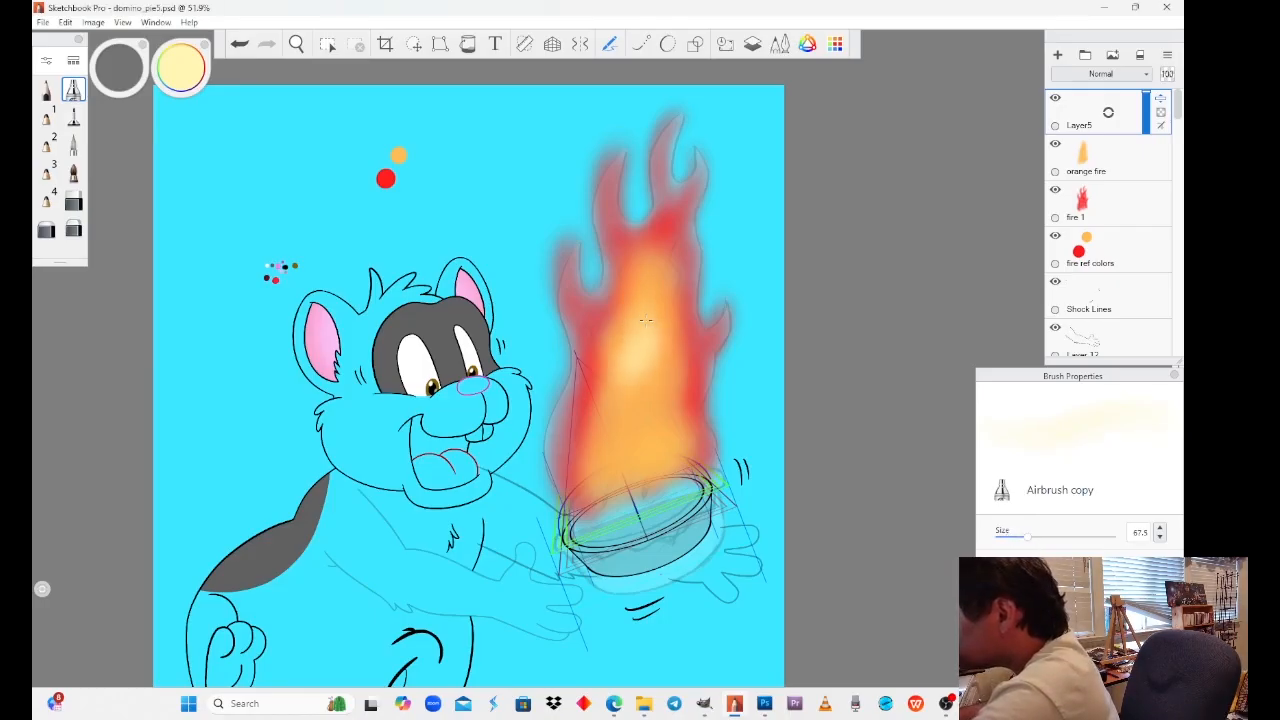
mouse_move(650, 372)
mouse_down()
mouse_move(628, 391)
mouse_move(618, 440)
mouse_move(654, 458)
mouse_move(650, 477)
mouse_up()
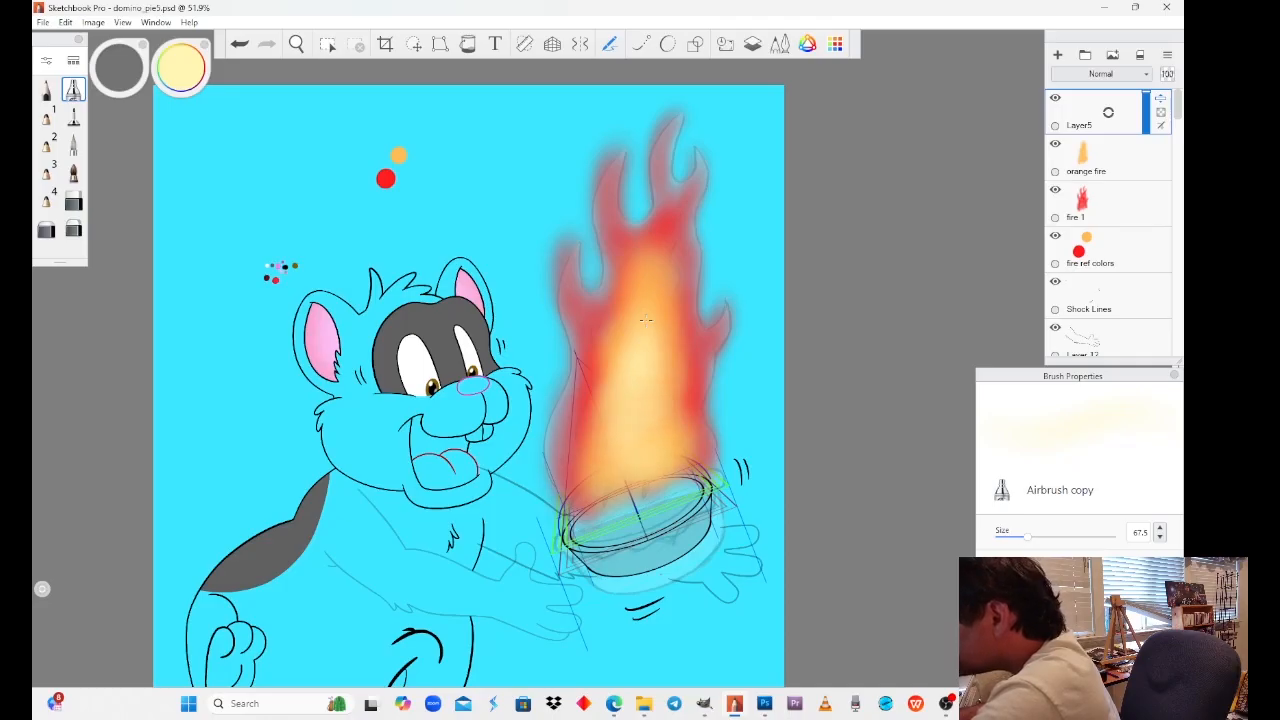
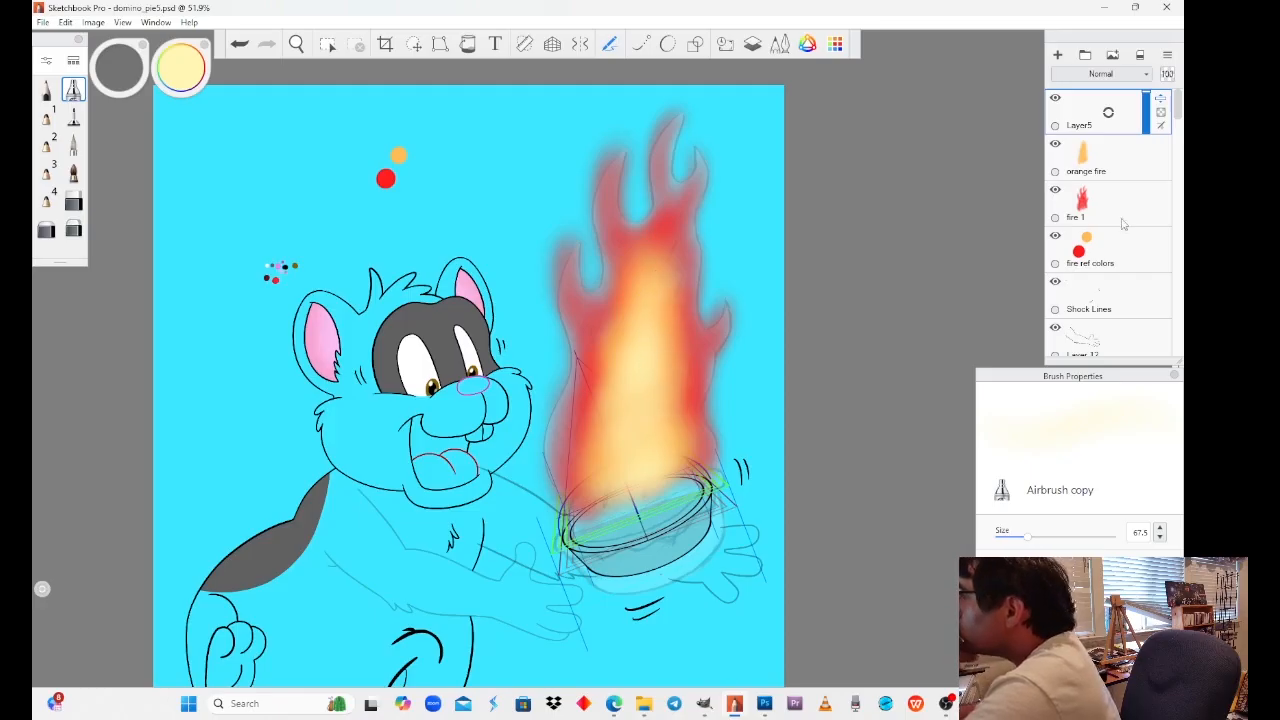
Step: Place a pale yellow reference dot above the orange one on the fire ref colors layer with the Felt Pen copy brush
click(1111, 252)
click(73, 117)
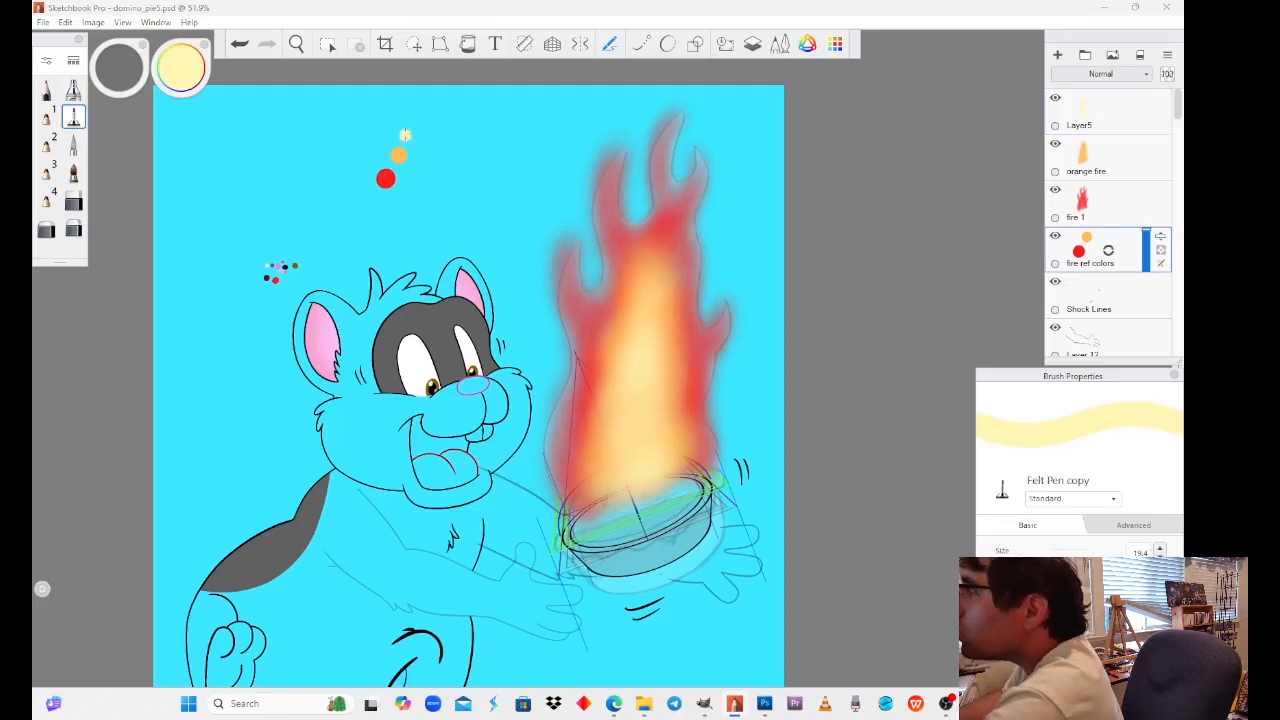
click(412, 130)
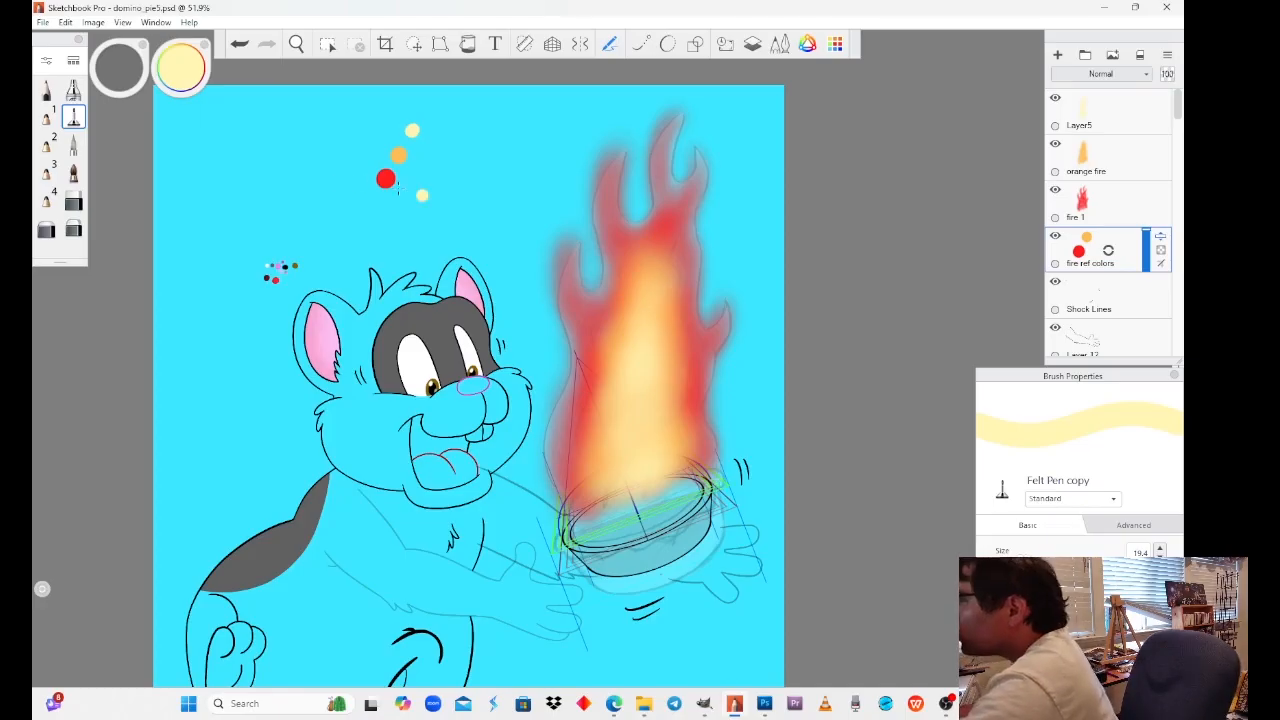
Step: Switch back to the airbrush and compare the flames with Layer6 hidden and shown
click(73, 90)
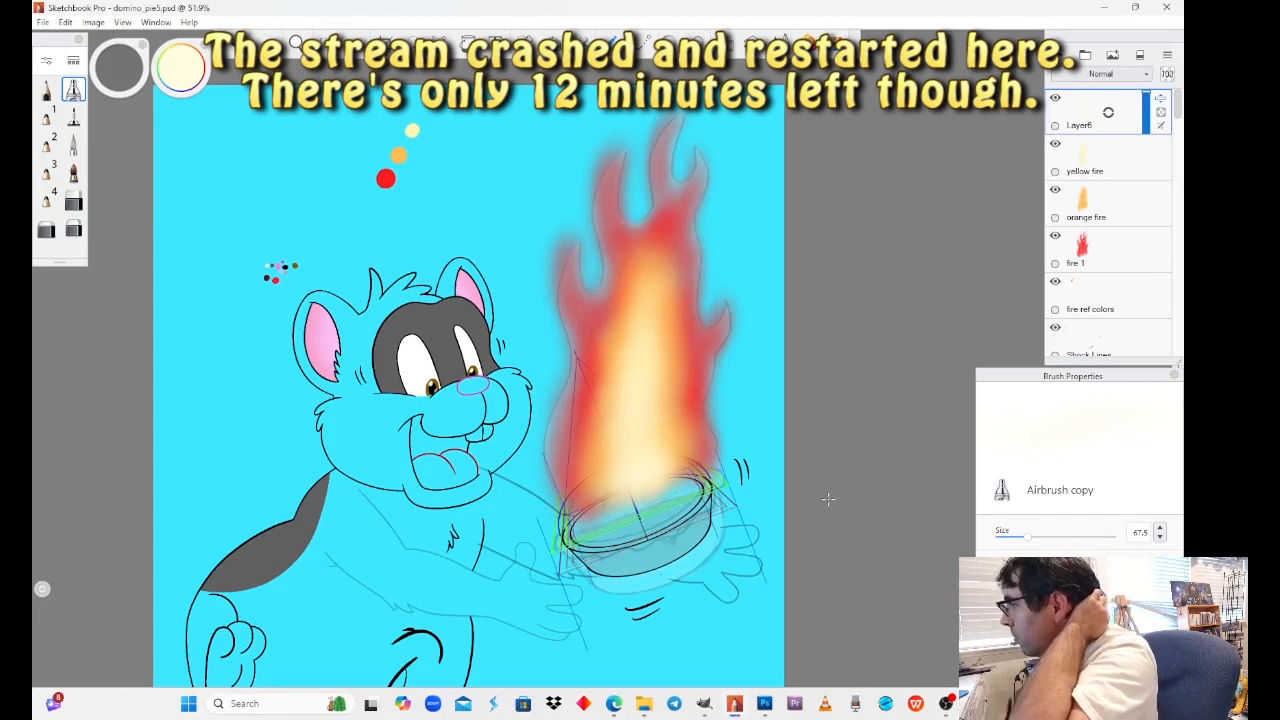
click(1056, 98)
click(1056, 98)
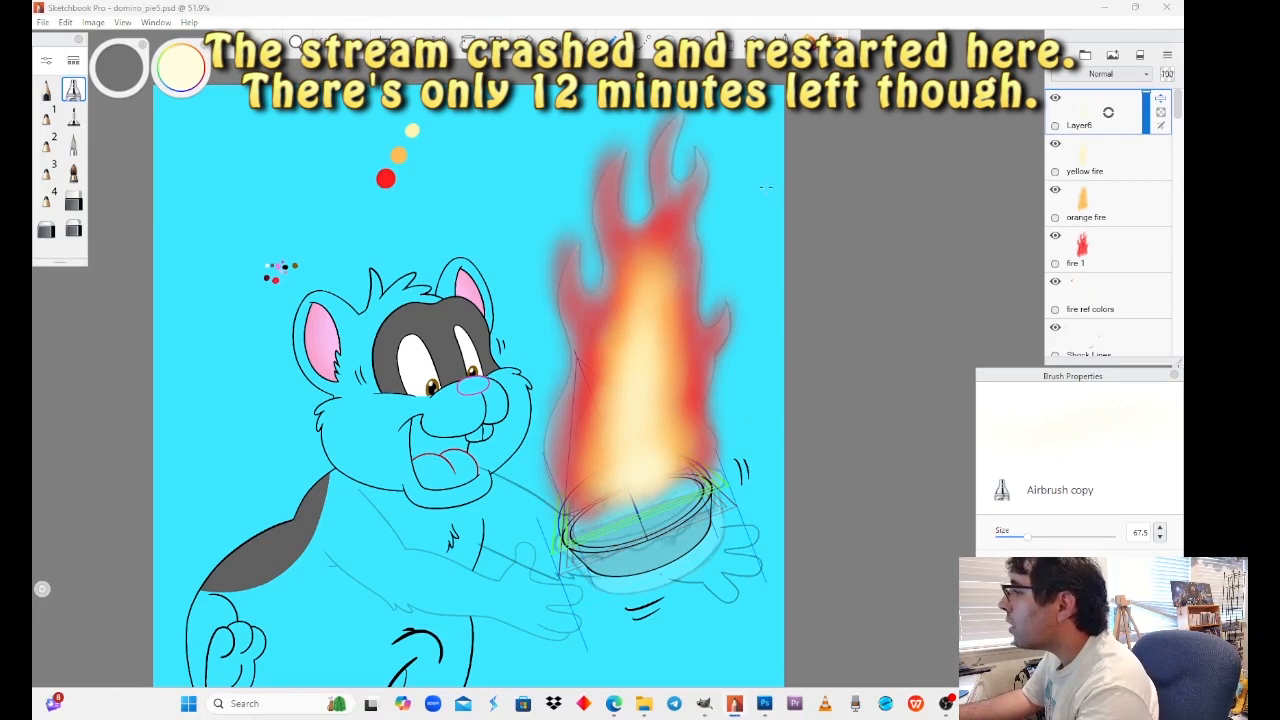
Step: Rename Layer6 above the yellow fire layer as "brightest fire"
key(e)
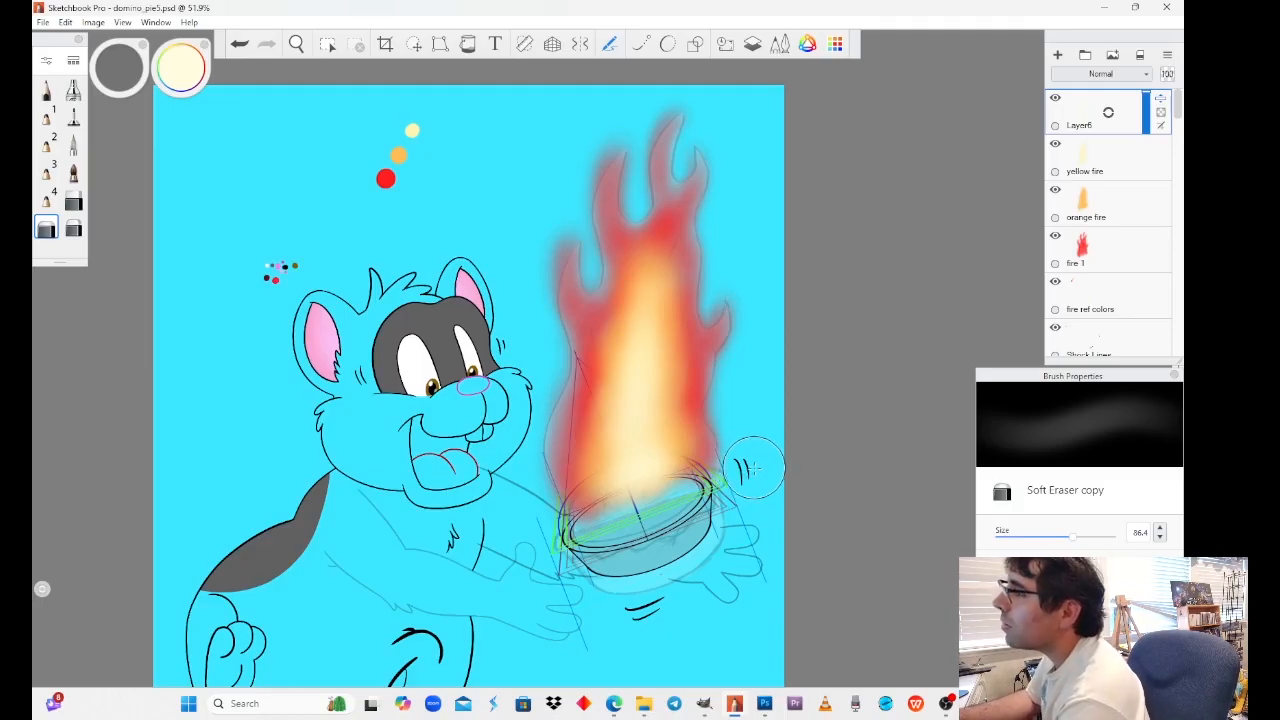
click(1090, 122)
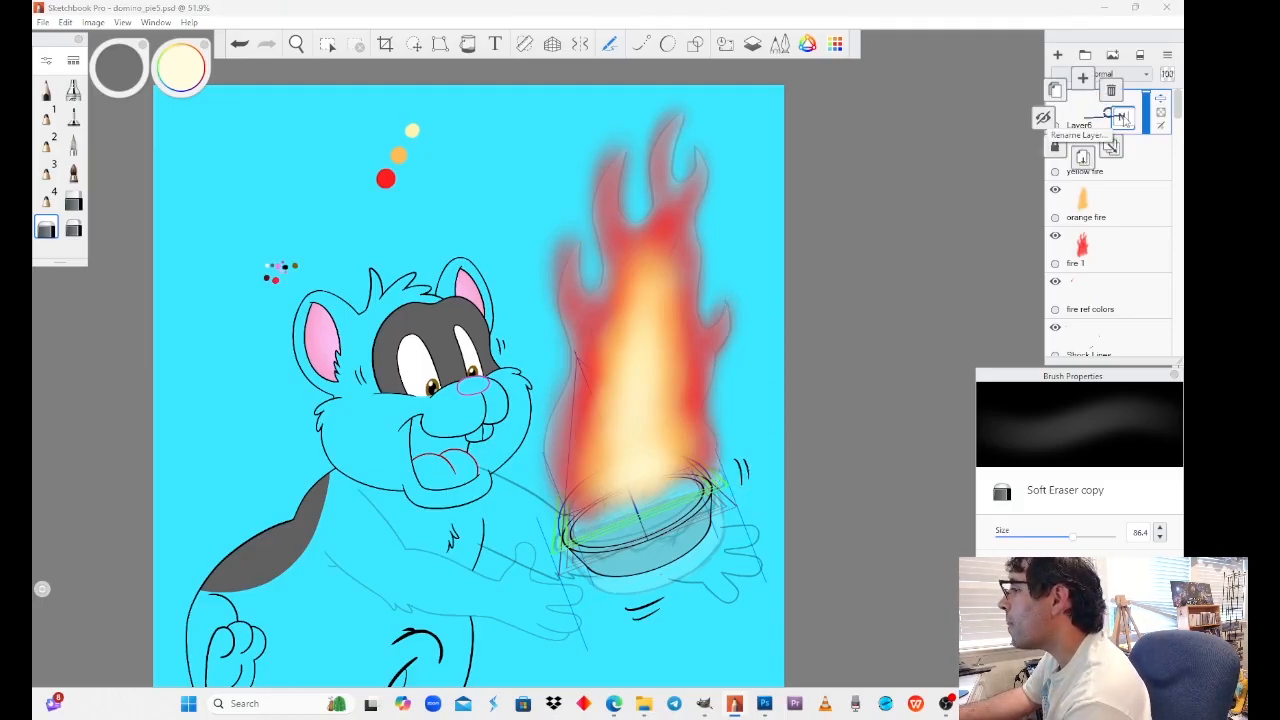
click(1122, 117)
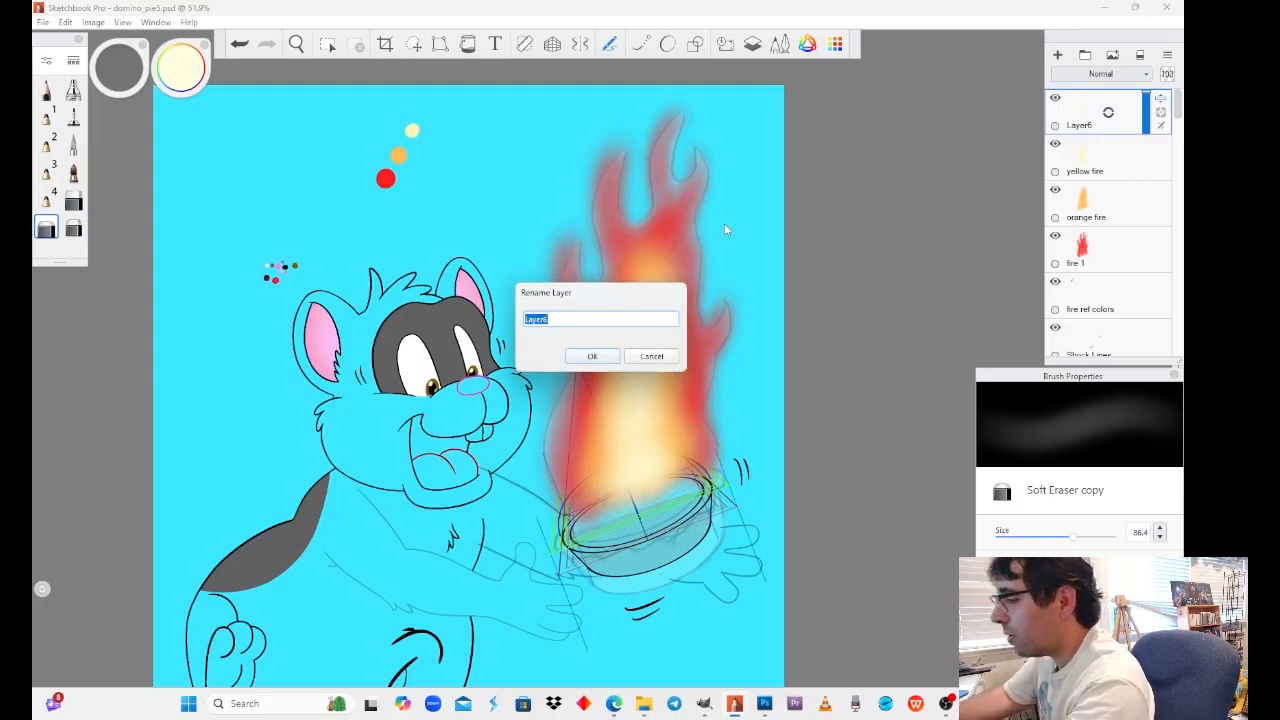
text(fire)
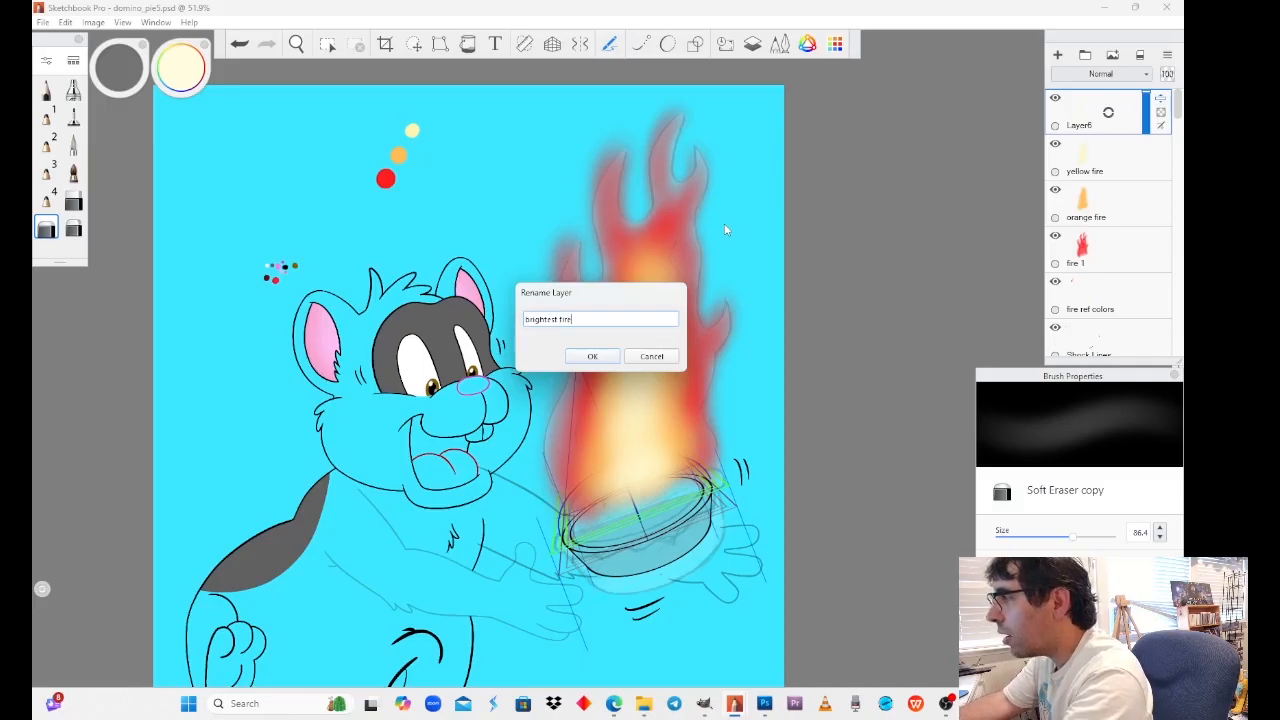
key(Return)
Step: Place a palest-yellow reference dot beside the yellow one on the fire ref colors layer with the Felt Pen copy brush
click(1104, 298)
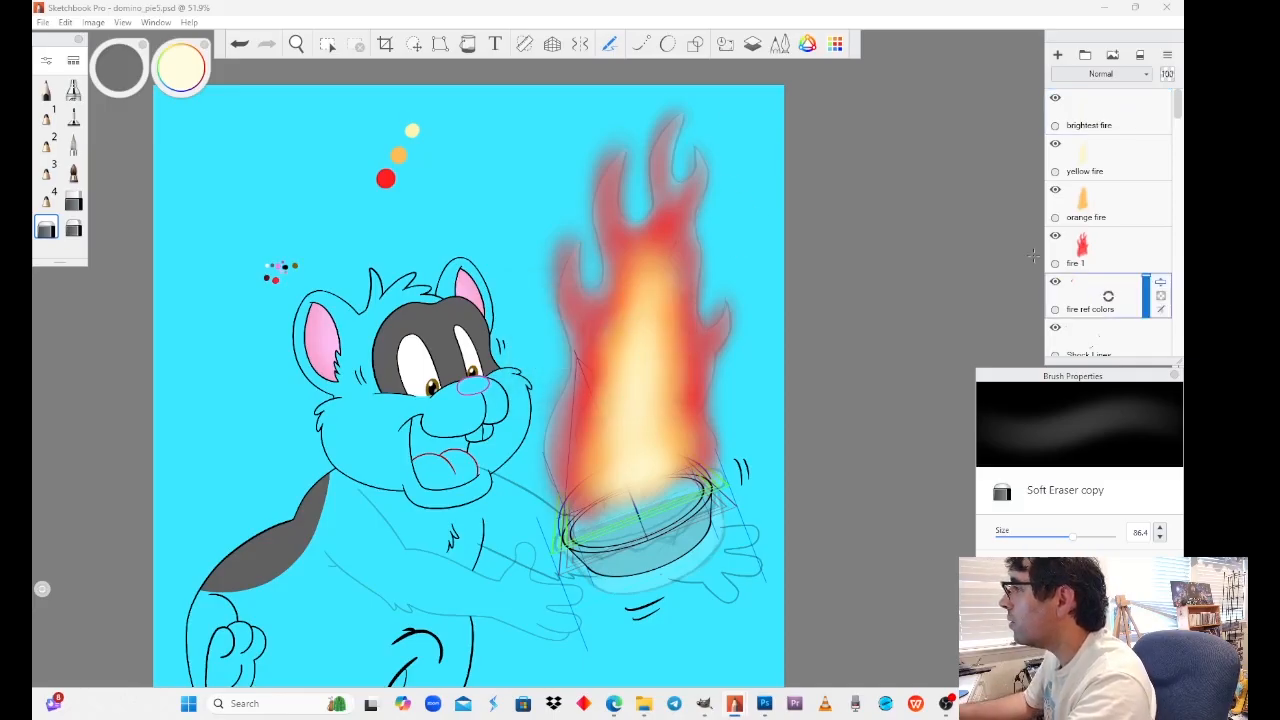
click(73, 117)
click(429, 127)
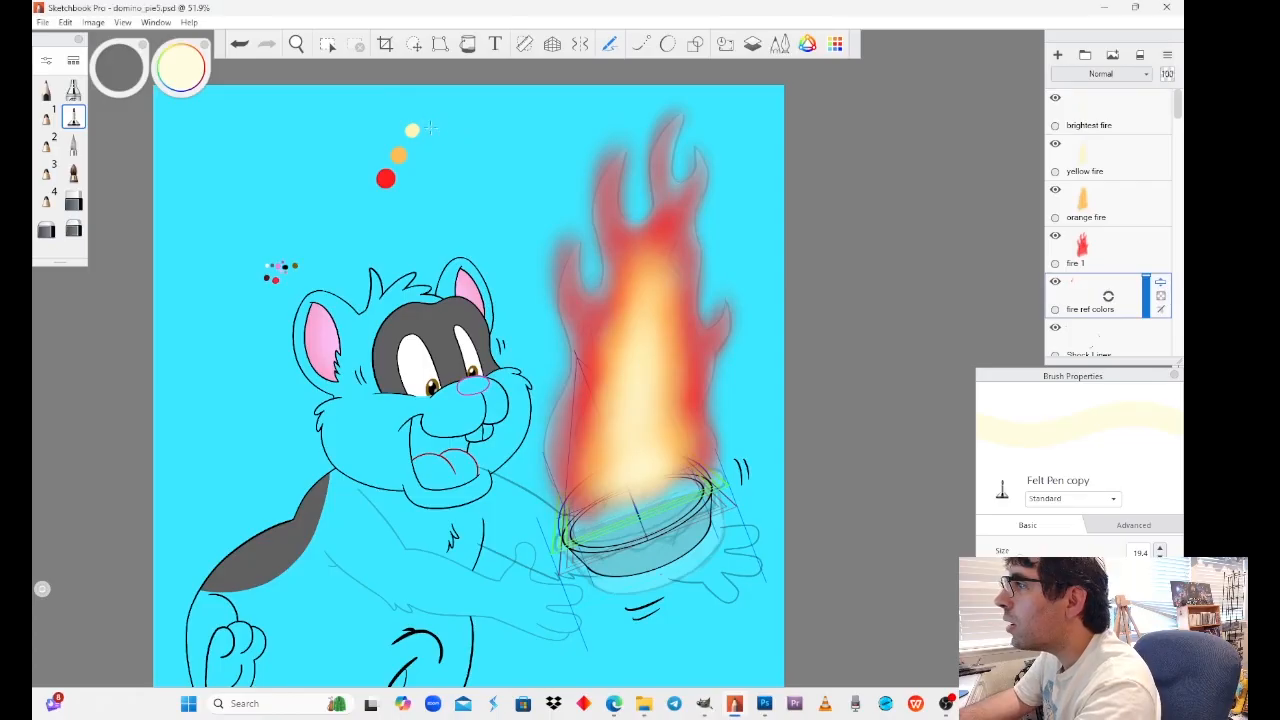
click(440, 165)
key(ctrl+z)
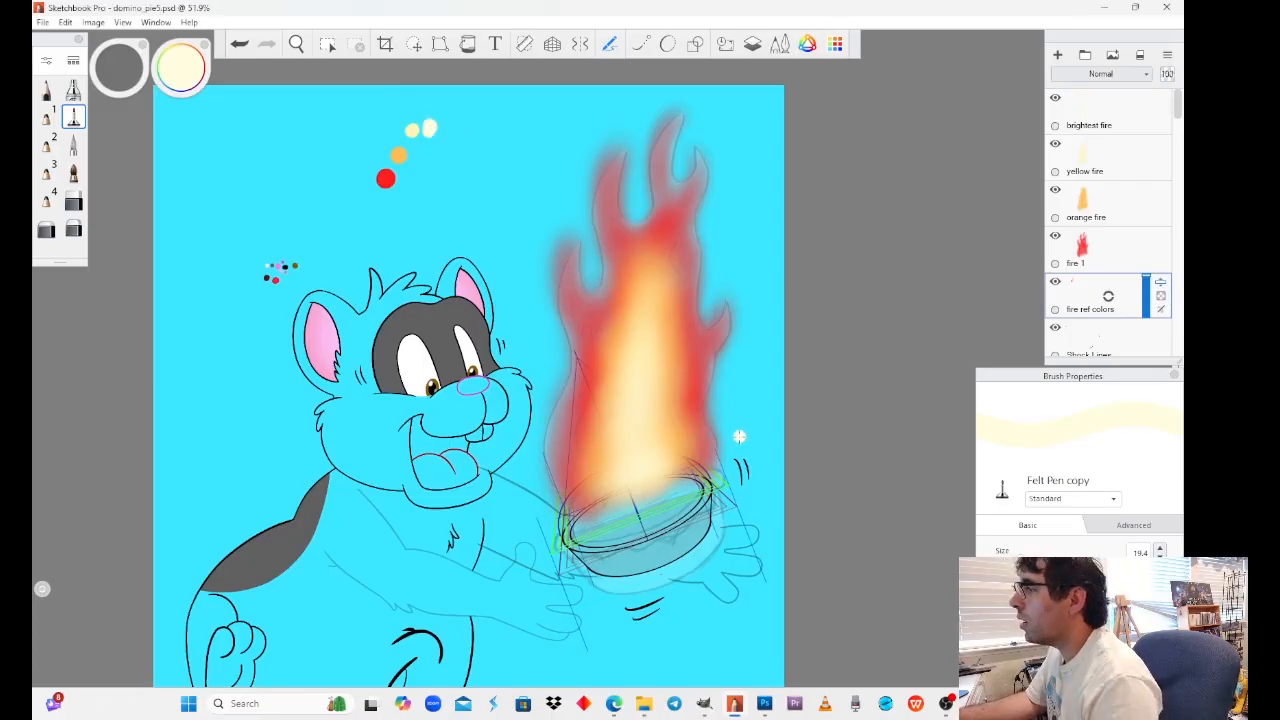
Step: Sample the red reference dot for the airbrush, and add a layer named "mini fire red" directly below fire 1
click(1120, 255)
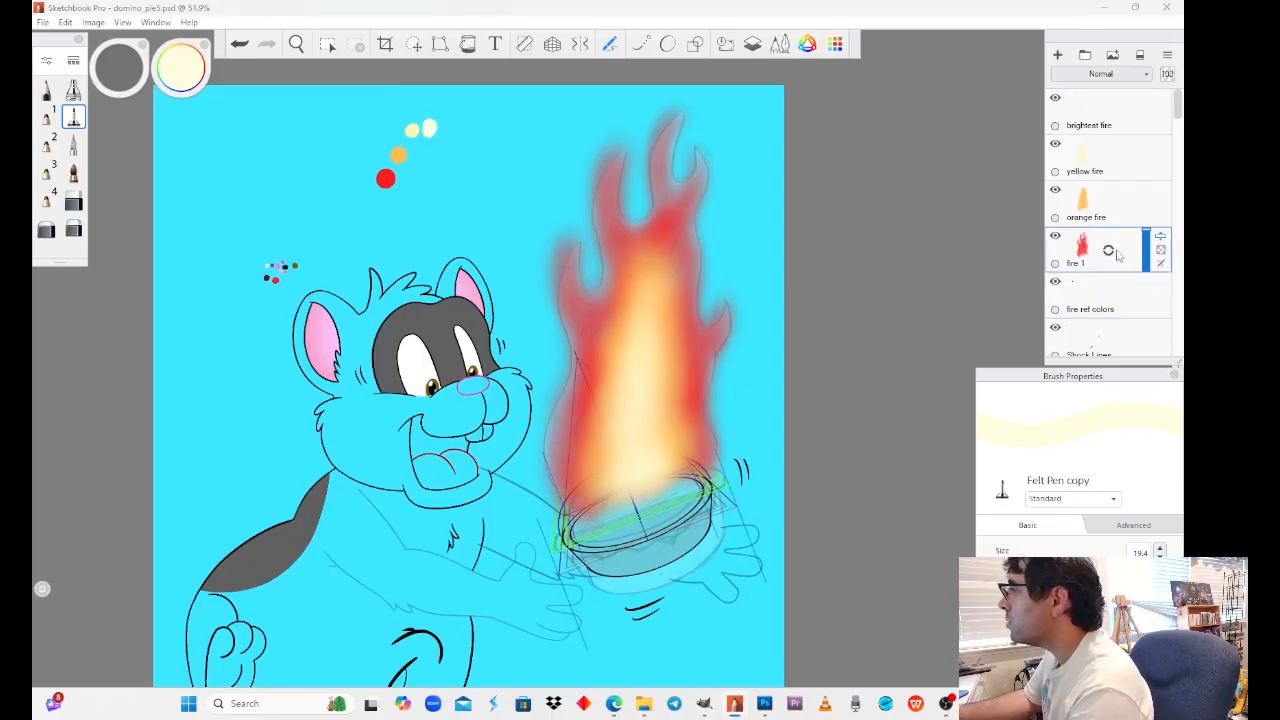
key(ctrl+z)
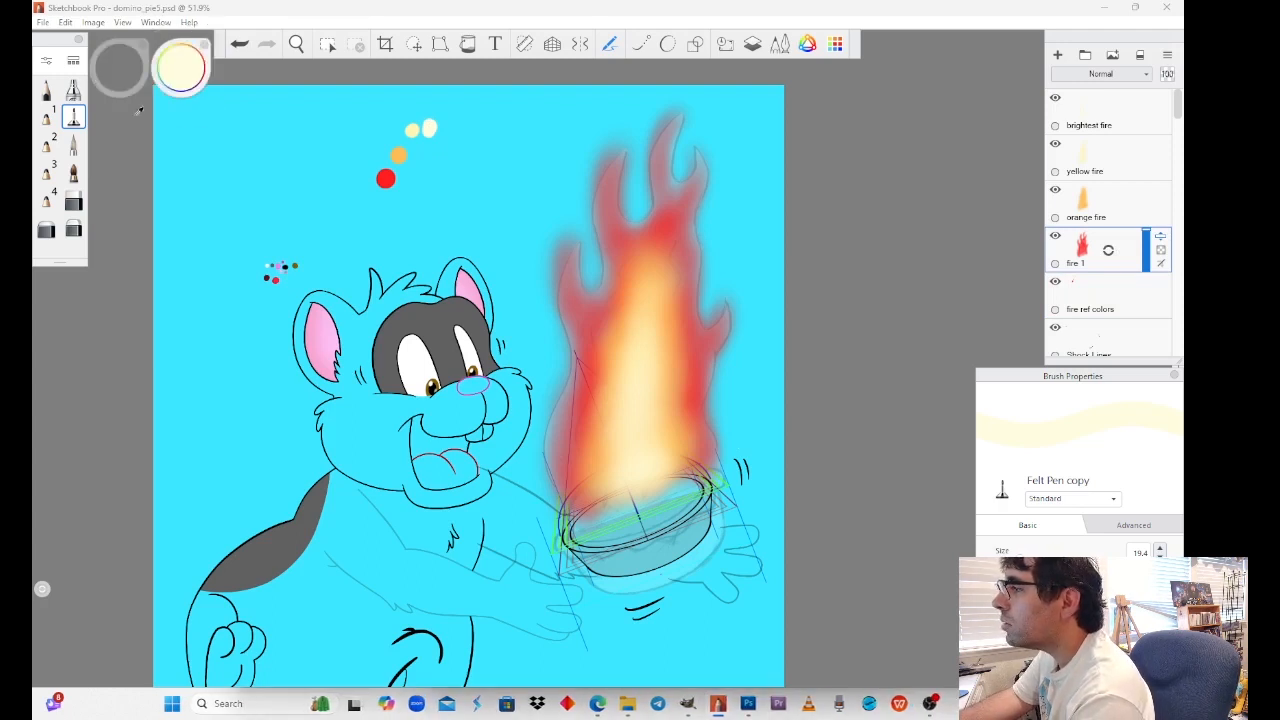
alt+click(386, 178)
click(74, 90)
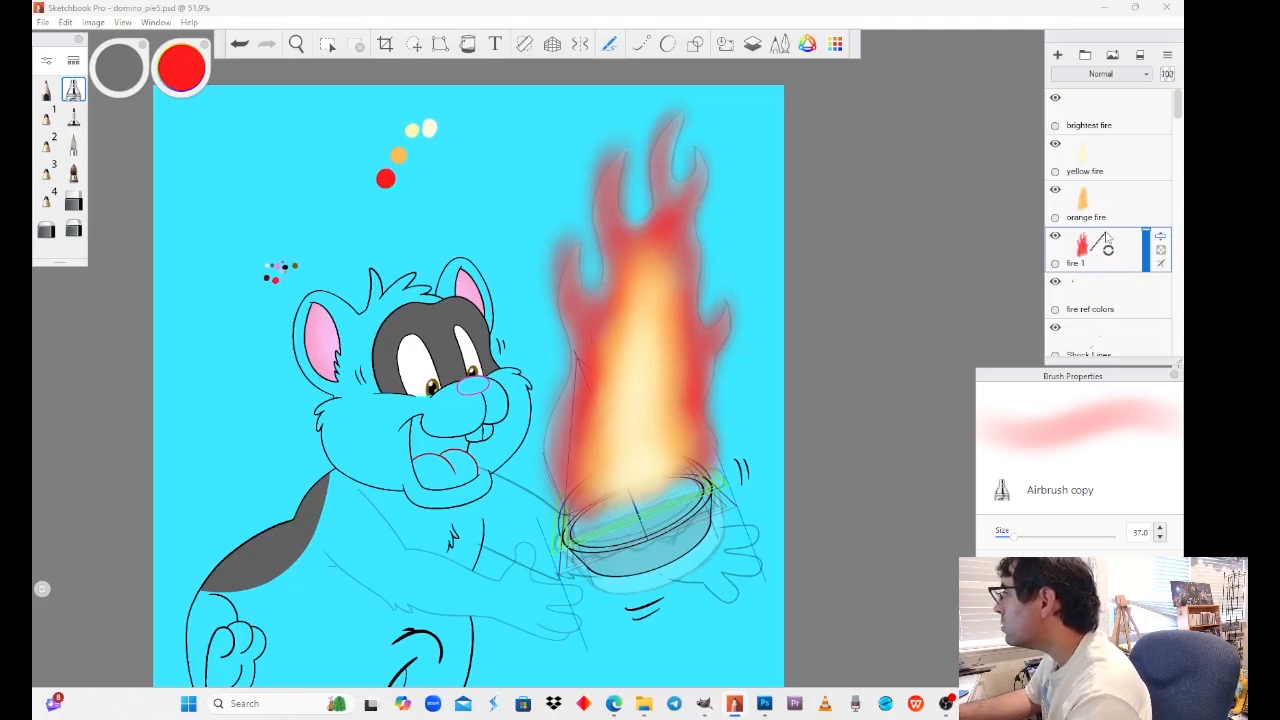
drag(1091, 251, 1126, 251)
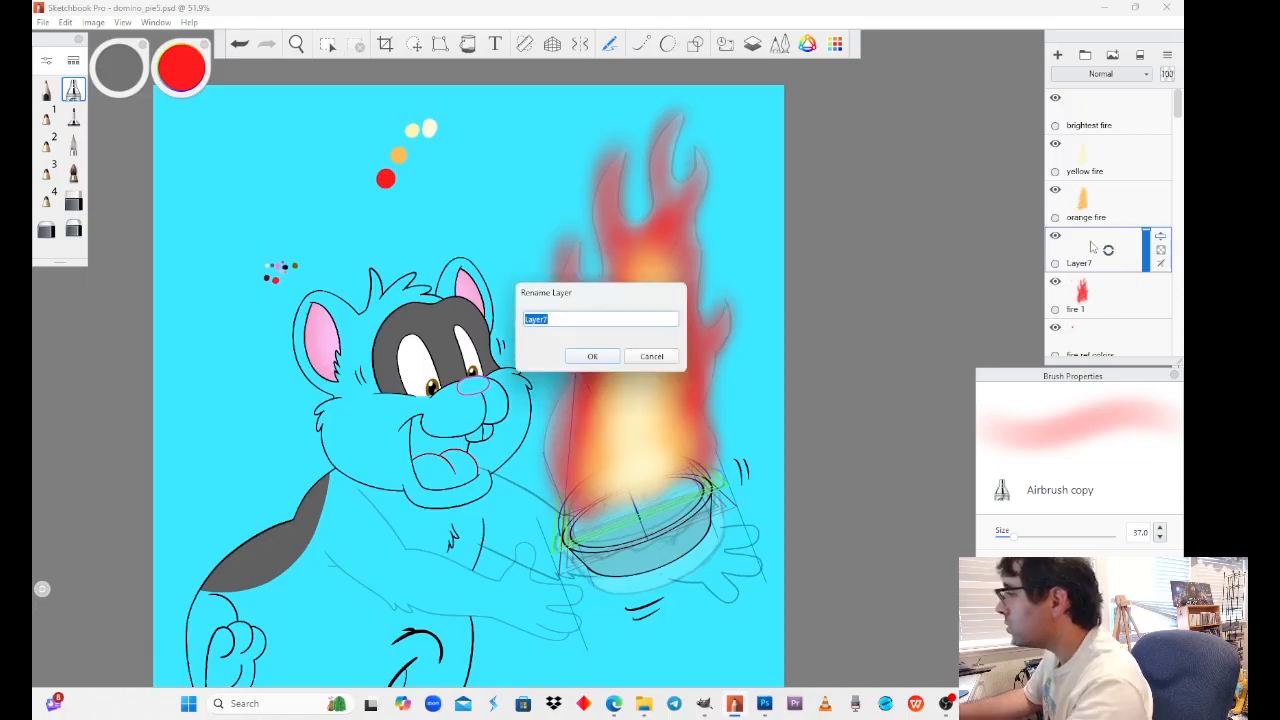
text(mini)
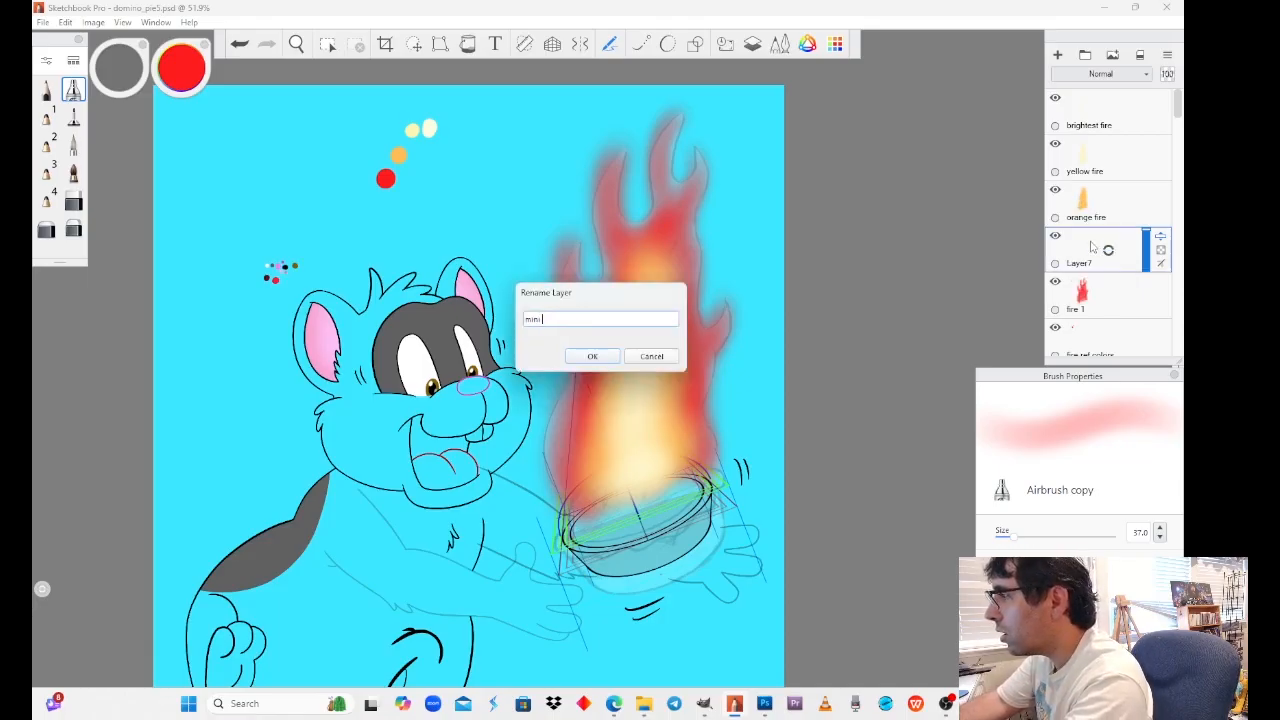
text( fire red)
key(Return)
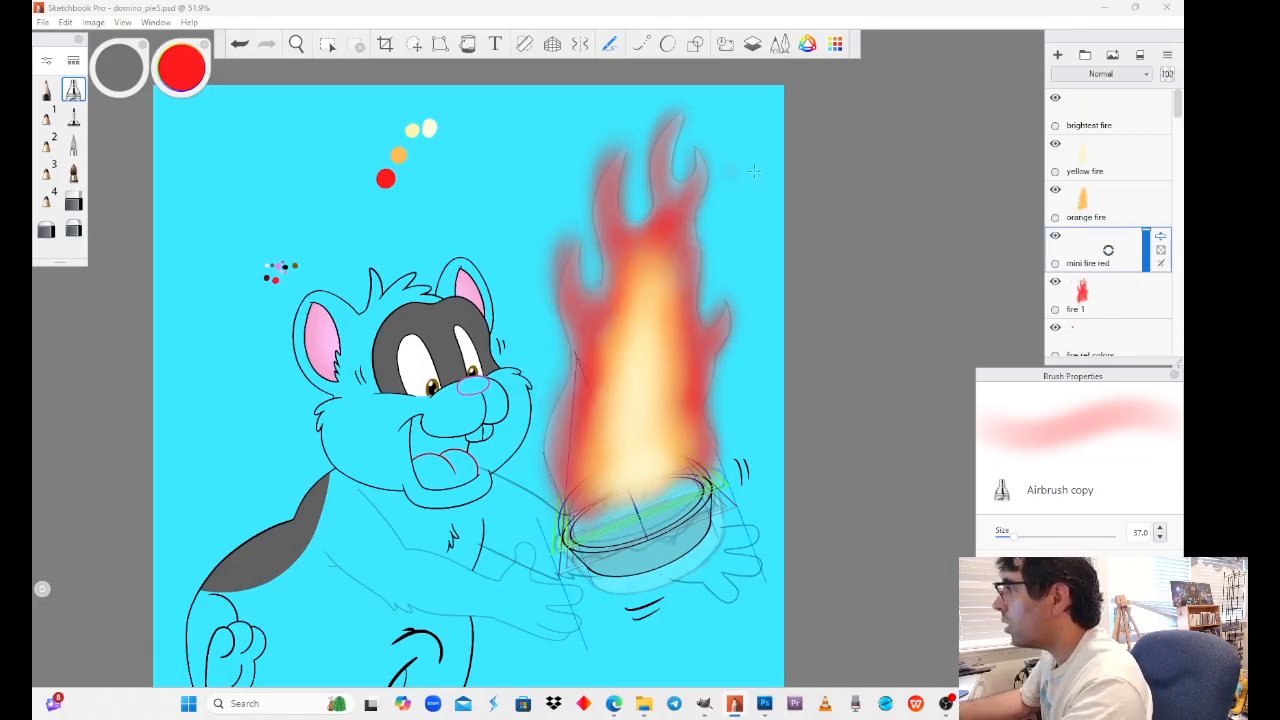
drag(1160, 237, 1160, 294)
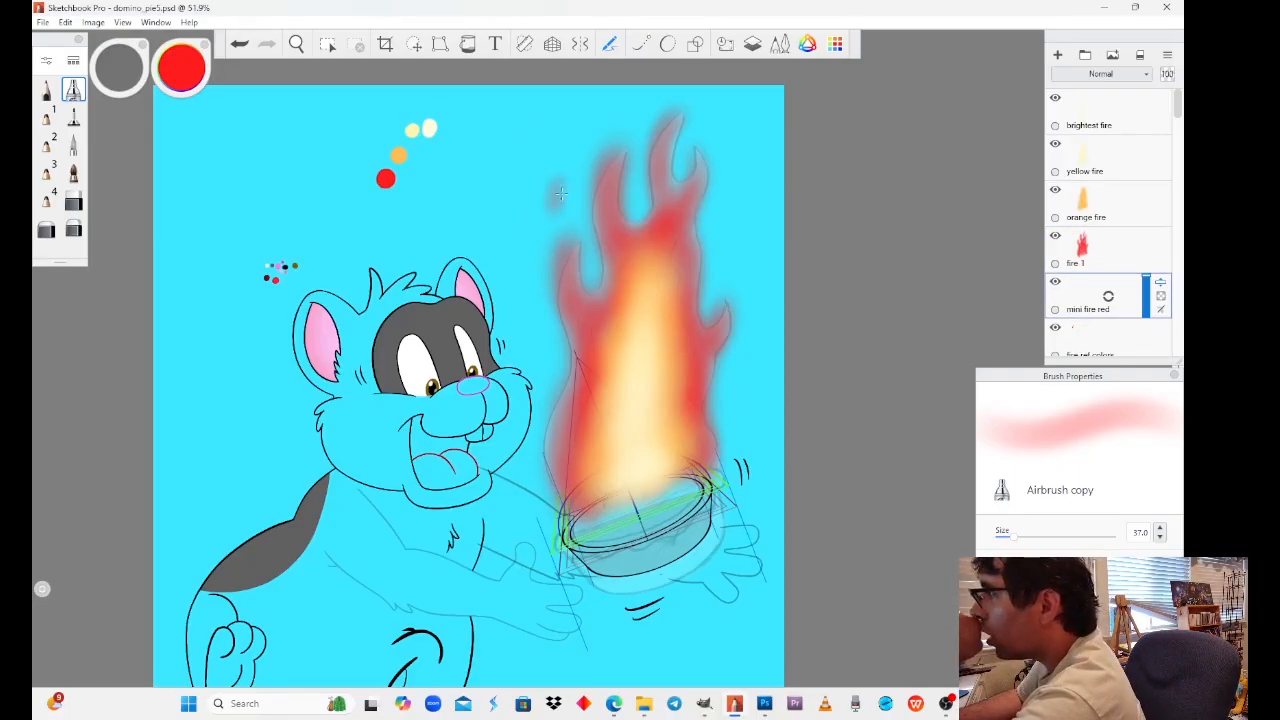
Step: Airbrush small detached red flames around both sides and the tip of the main fire at size 37.0
drag(735, 245, 731, 268)
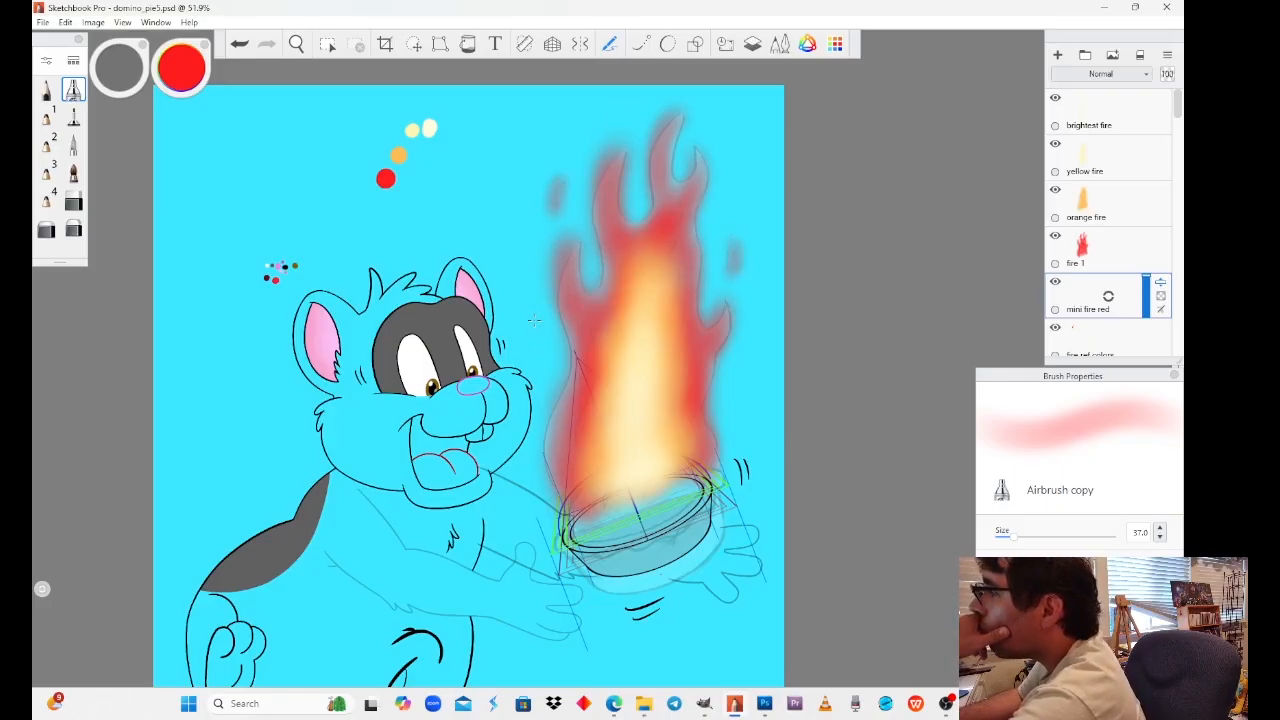
drag(534, 320, 545, 352)
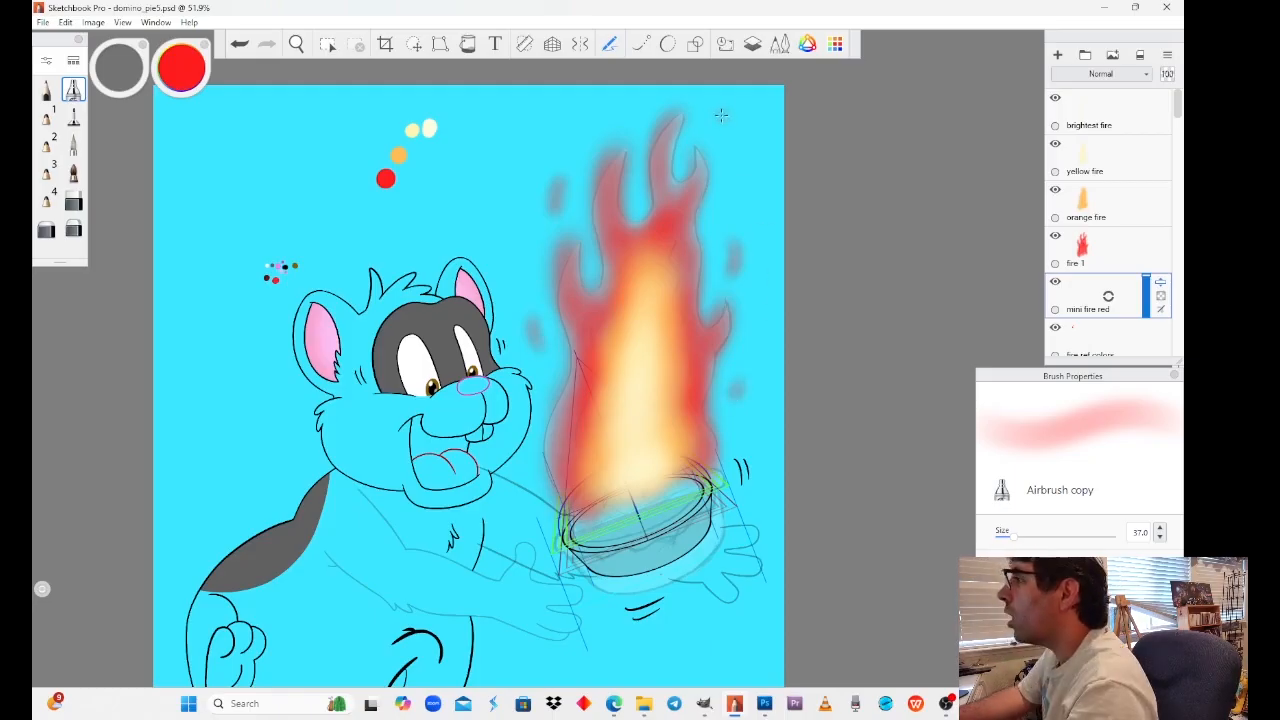
key(ctrl+z)
mouse_move(720, 110)
mouse_down()
mouse_move(718, 124)
mouse_move(714, 108)
mouse_up()
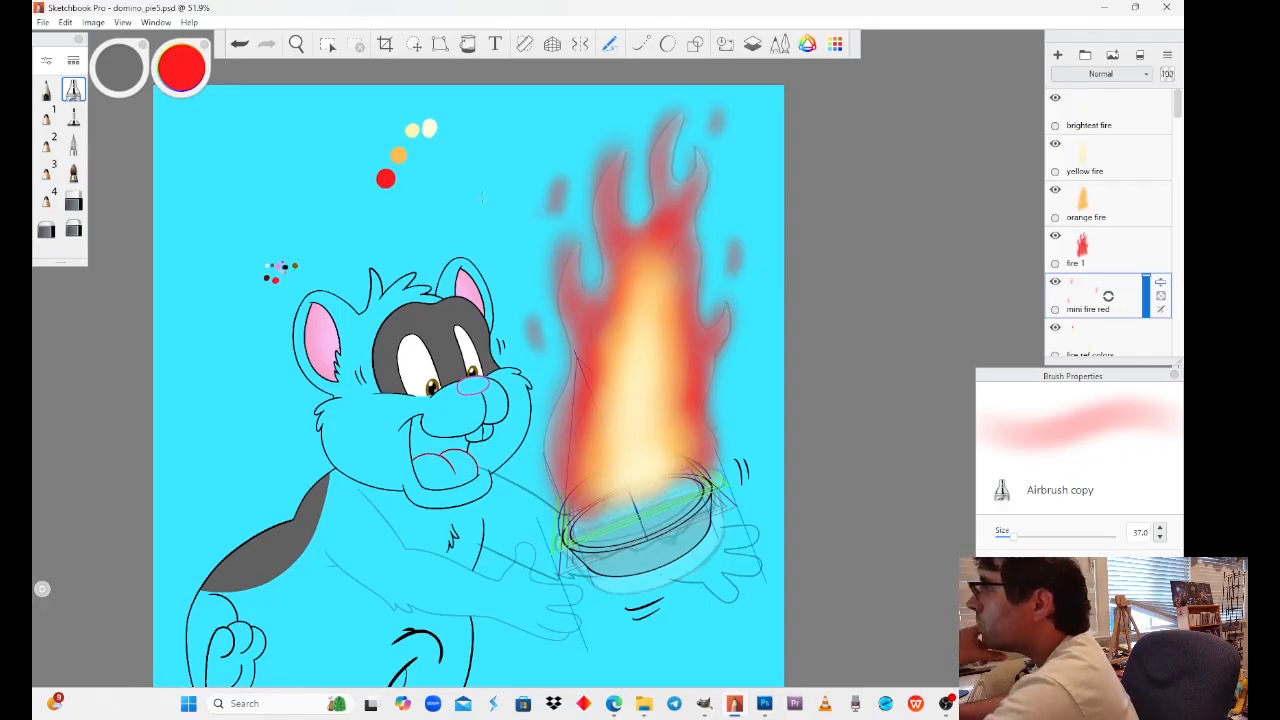
Step: Sample the orange reference dot and add a layer named "mini orange" directly above mini fire red
click(179, 66)
click(132, 116)
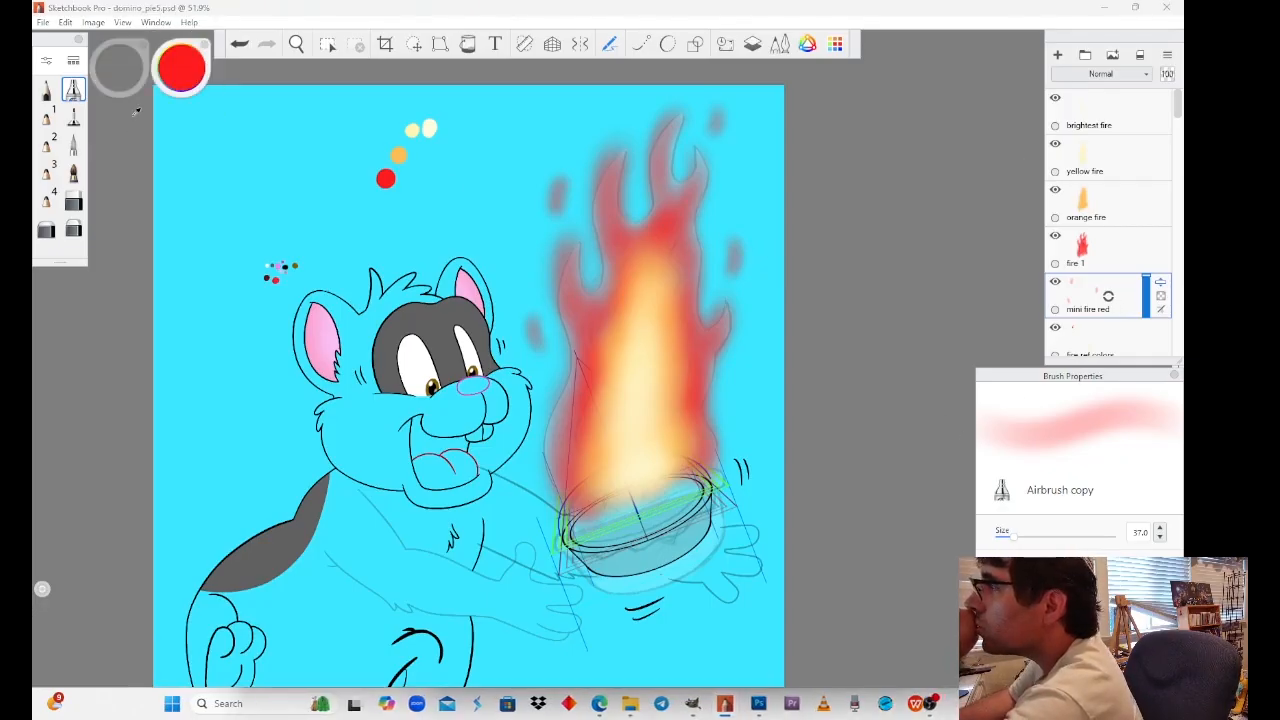
click(399, 155)
click(296, 44)
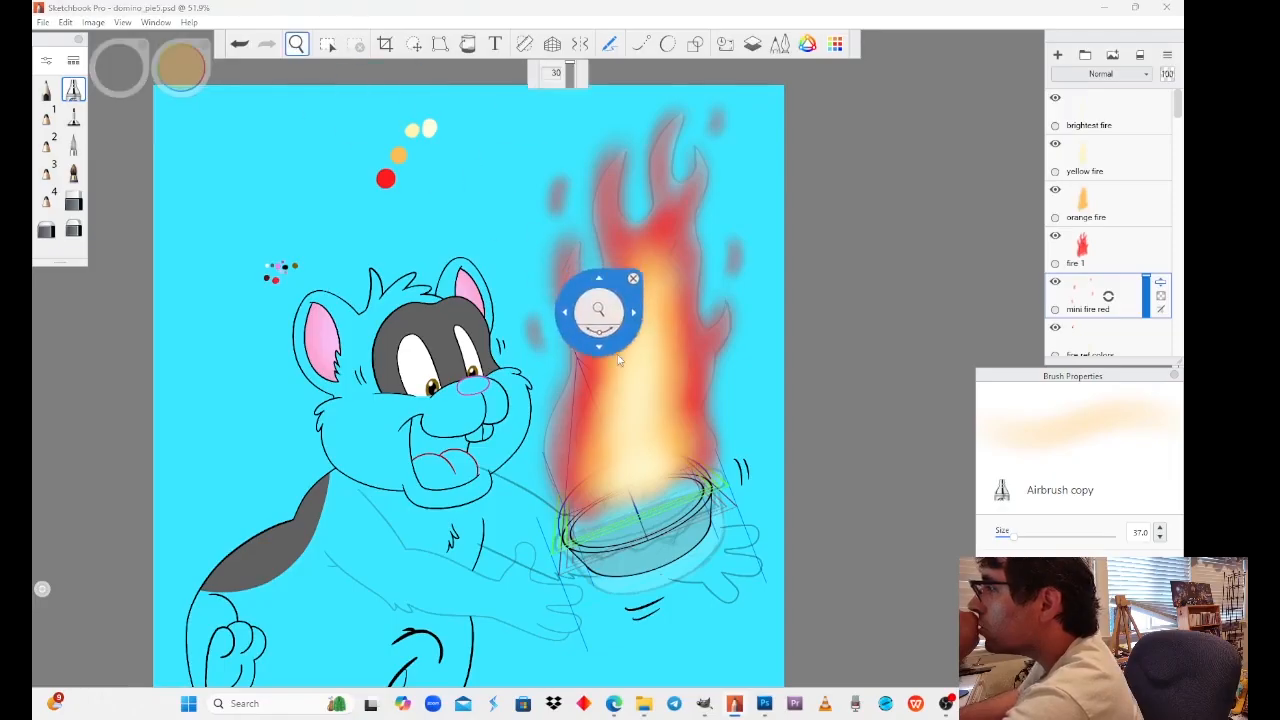
drag(594, 320, 625, 351)
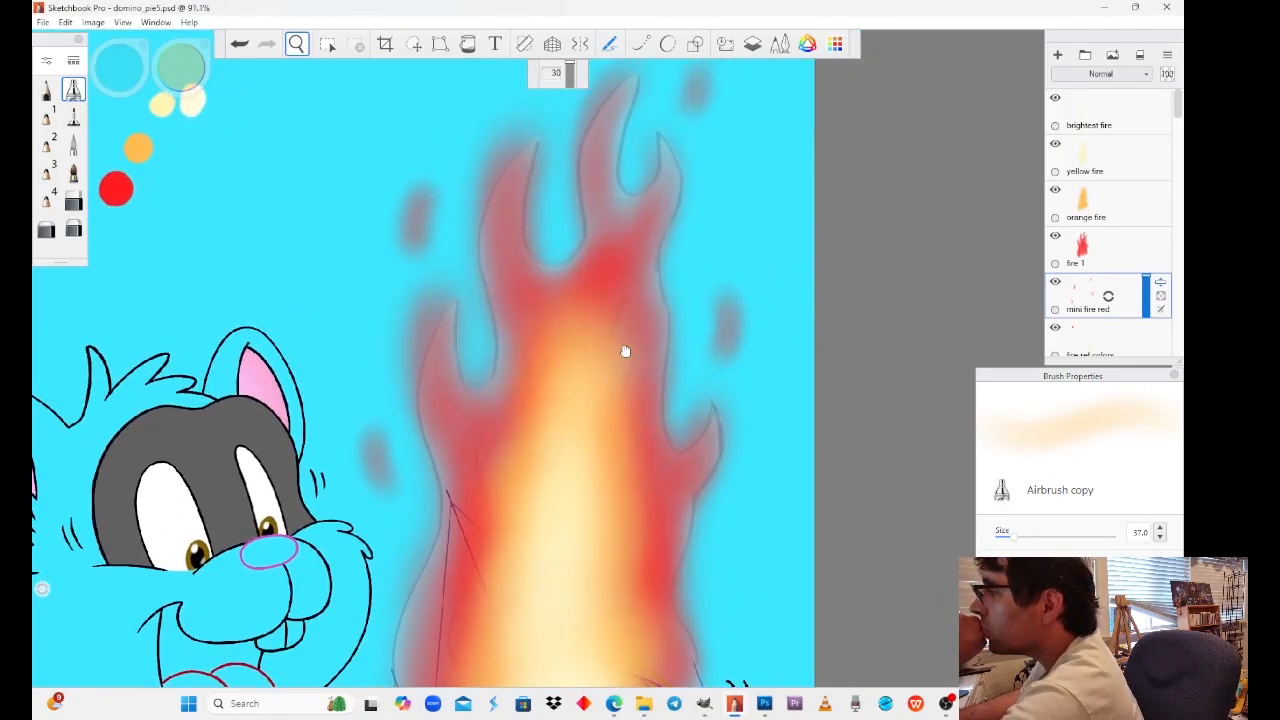
click(1100, 292)
drag(1101, 264, 1120, 295)
text(m)
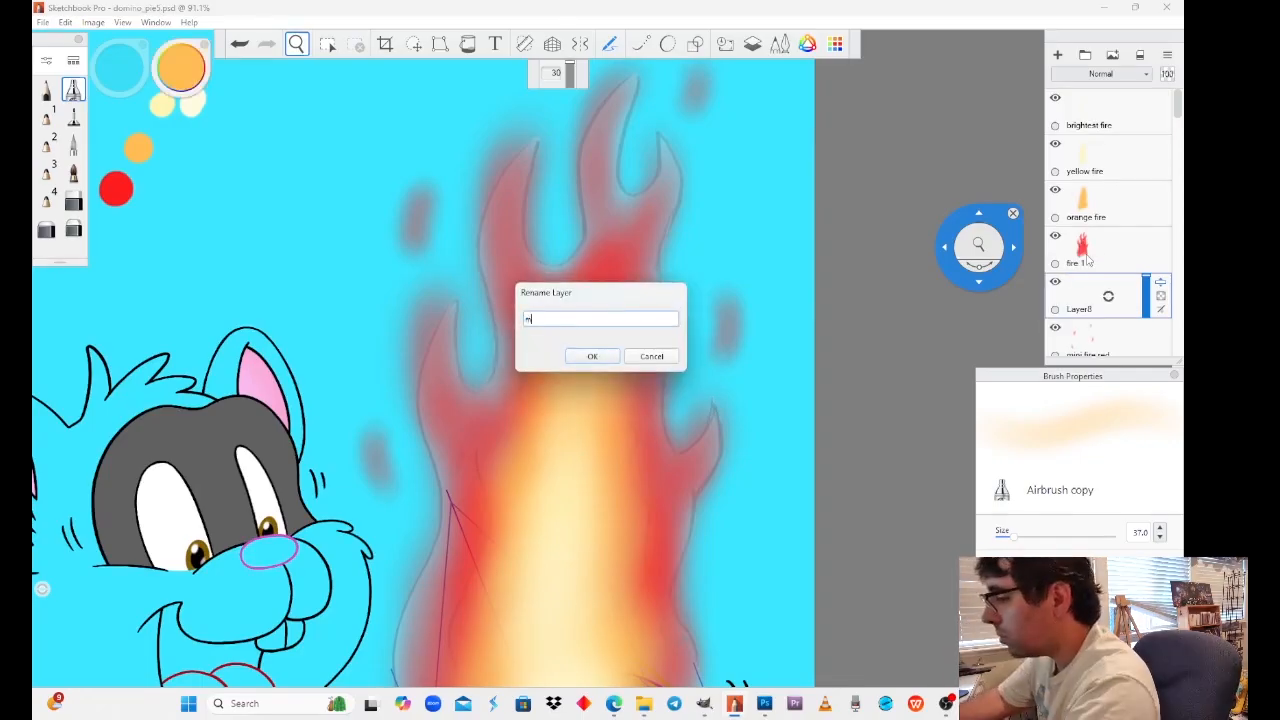
text(ini orange)
key(Return)
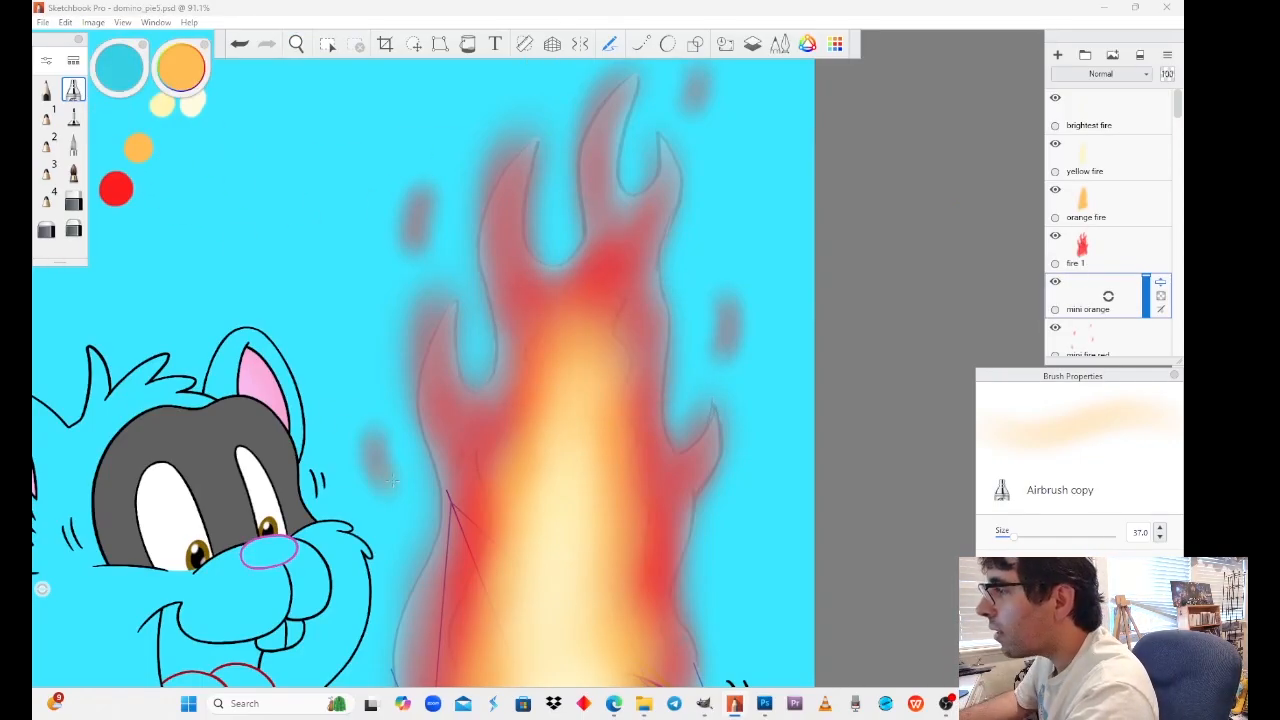
Step: Airbrush orange cores into the lower parts of the small detached flames at size 26.3
click(1160, 537)
drag(1020, 538, 1017, 541)
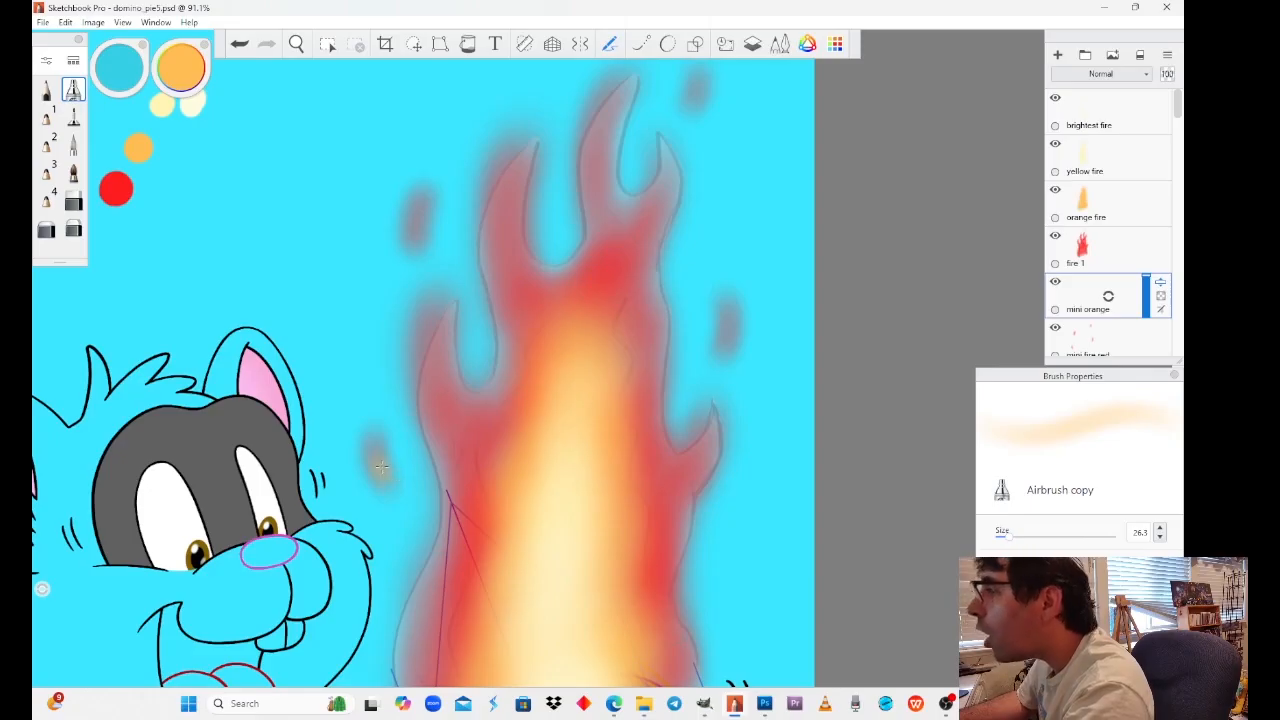
key(ctrl+z)
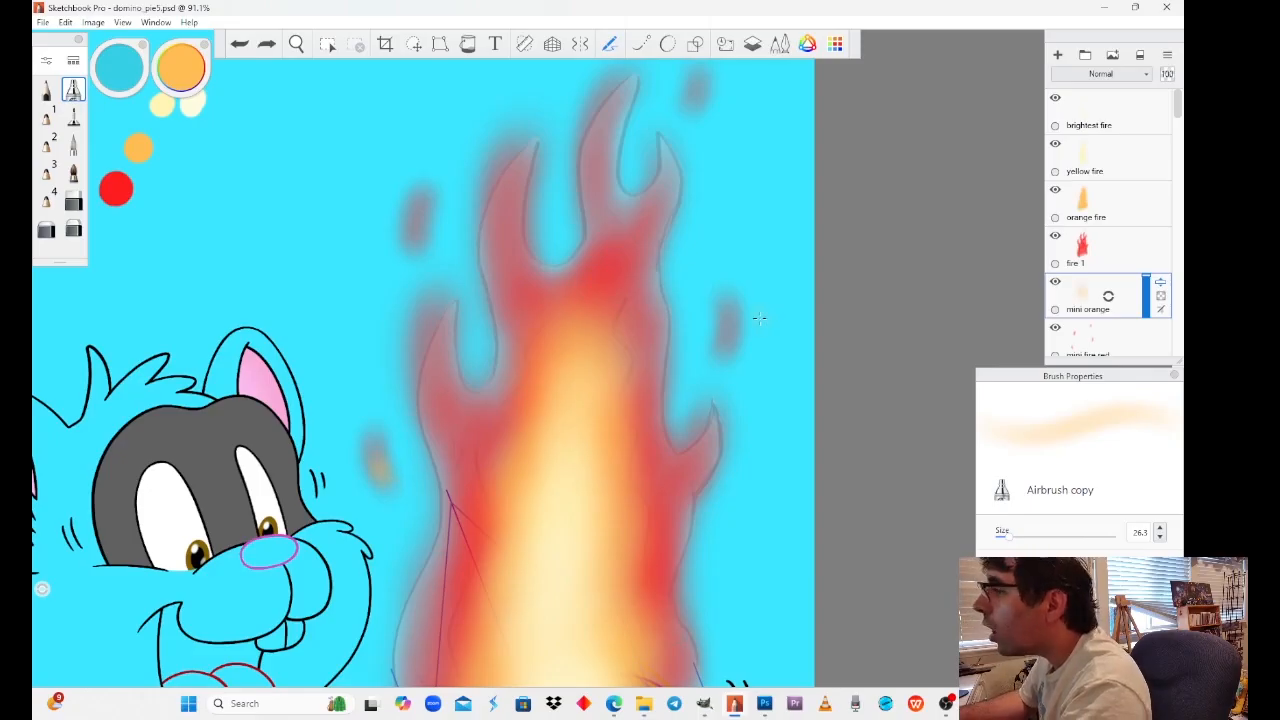
click(724, 337)
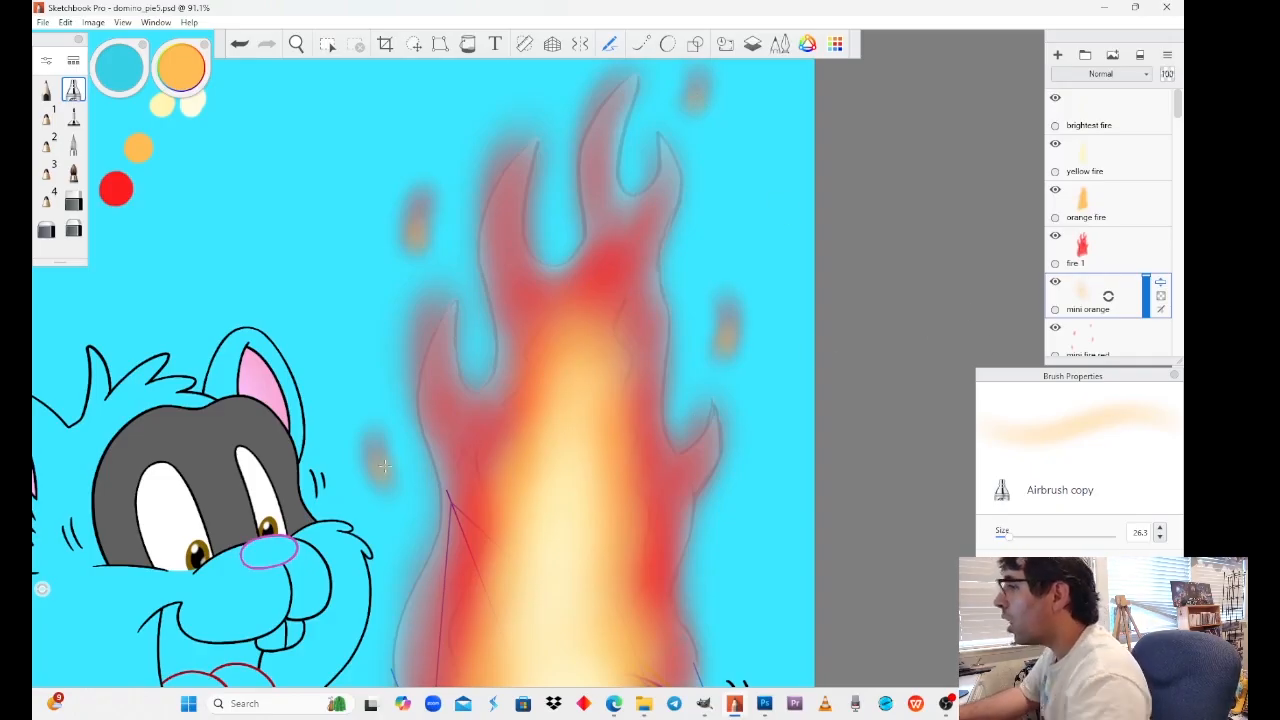
Step: Strengthen the red of the small detached flames on the mini fire red layer with the sampled red at size 44.6
click(1106, 330)
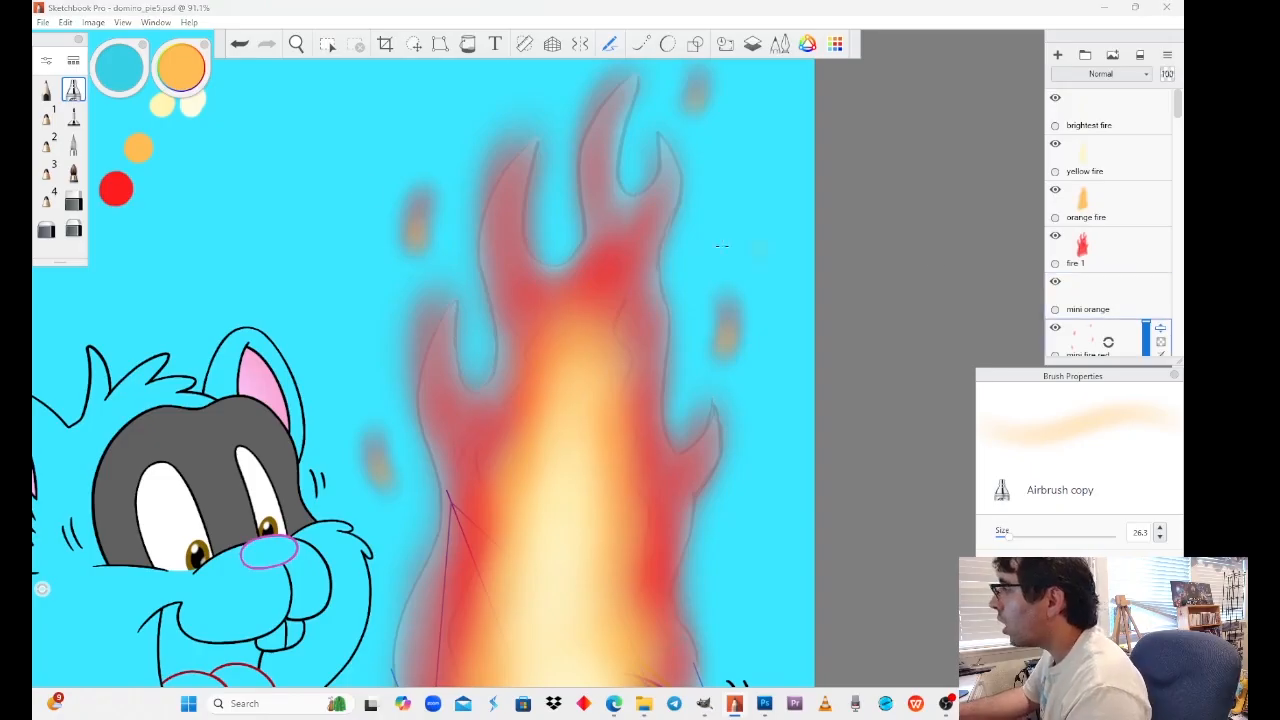
click(182, 72)
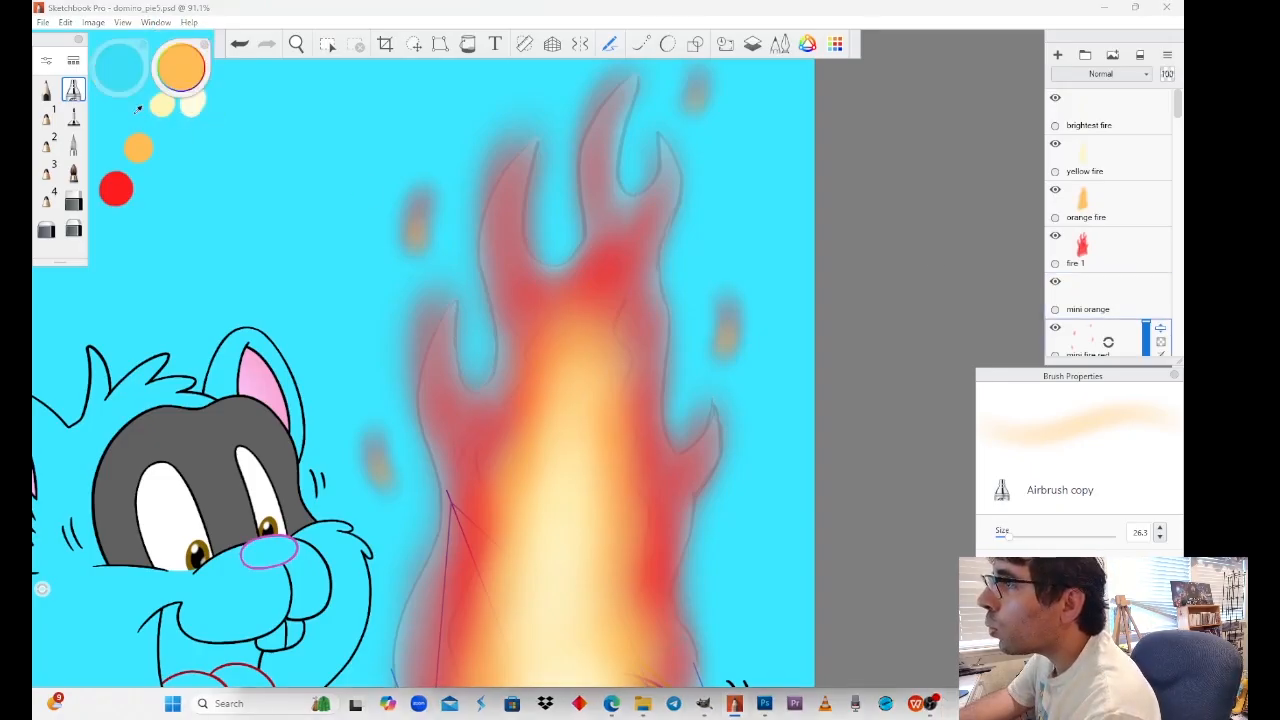
click(116, 189)
drag(1013, 542, 1023, 543)
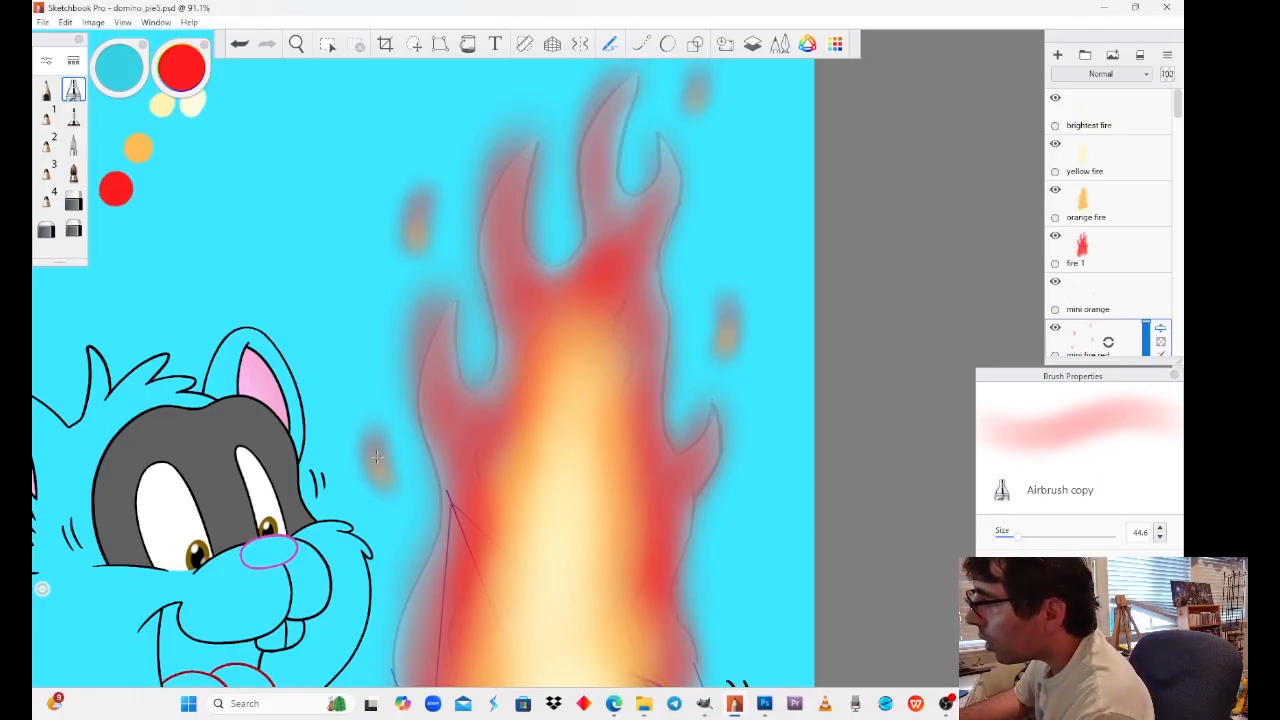
drag(377, 457, 386, 468)
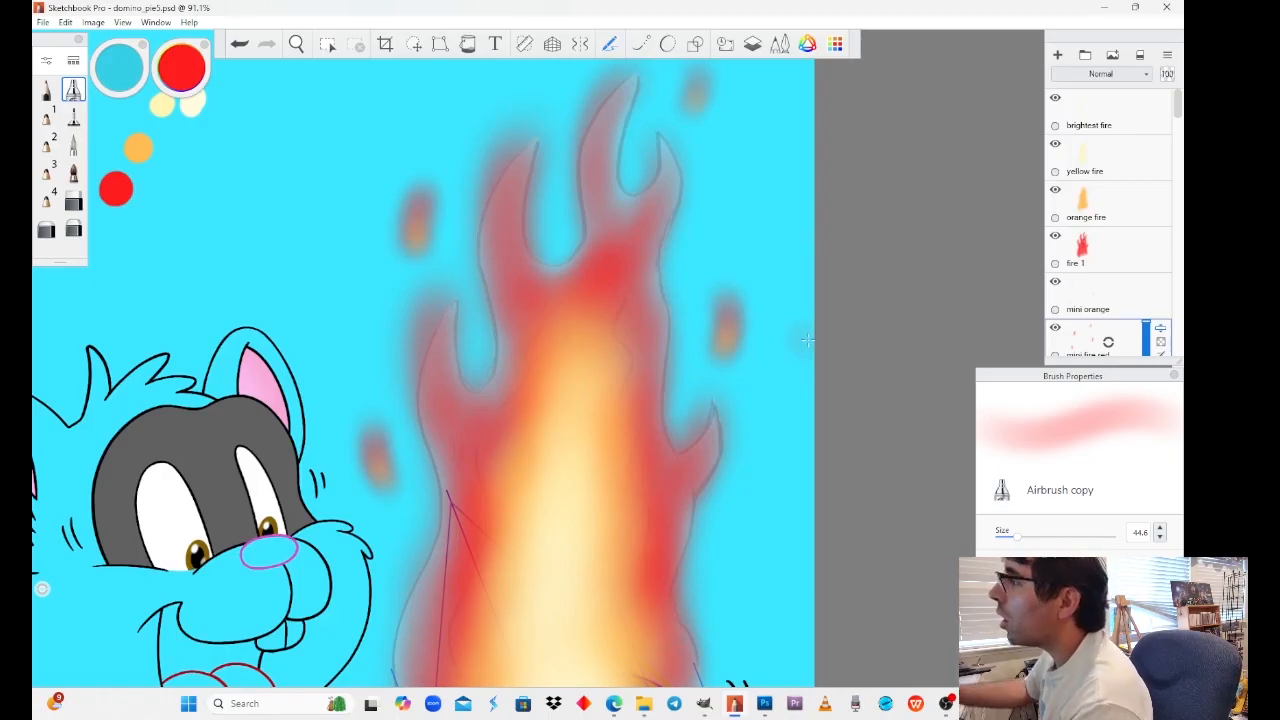
click(296, 43)
drag(320, 193, 322, 278)
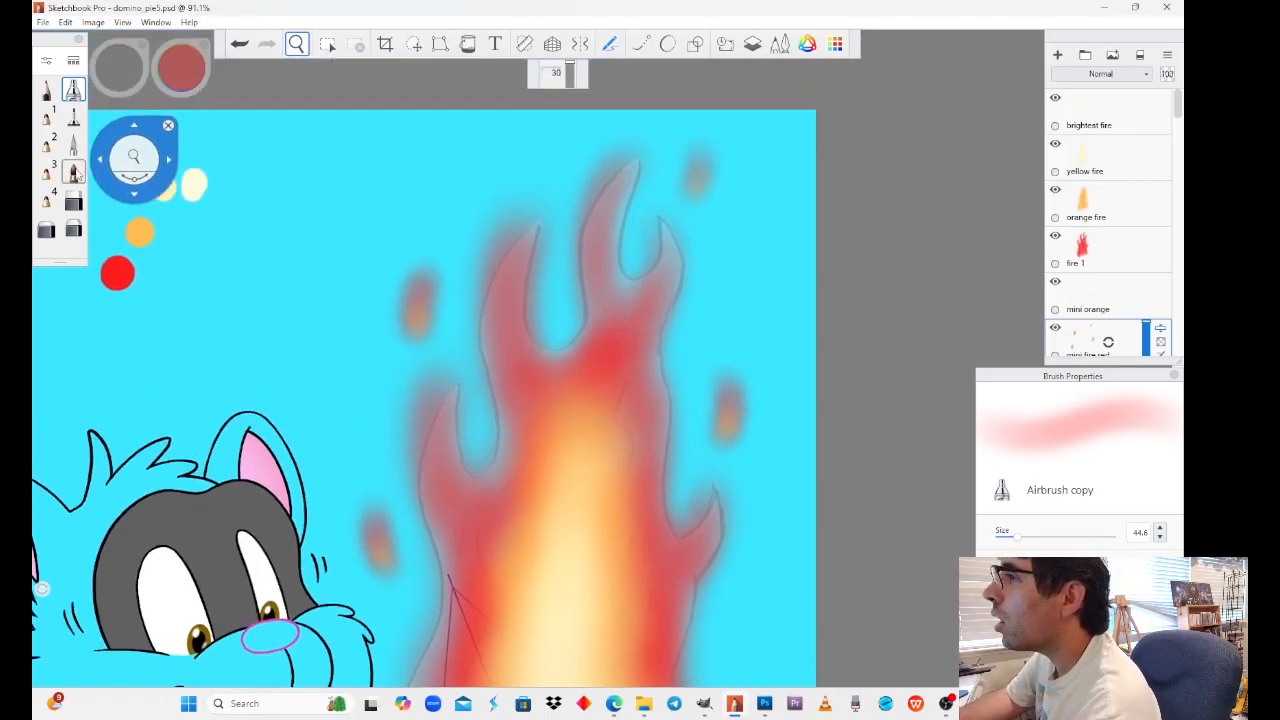
click(74, 96)
drag(707, 171, 694, 194)
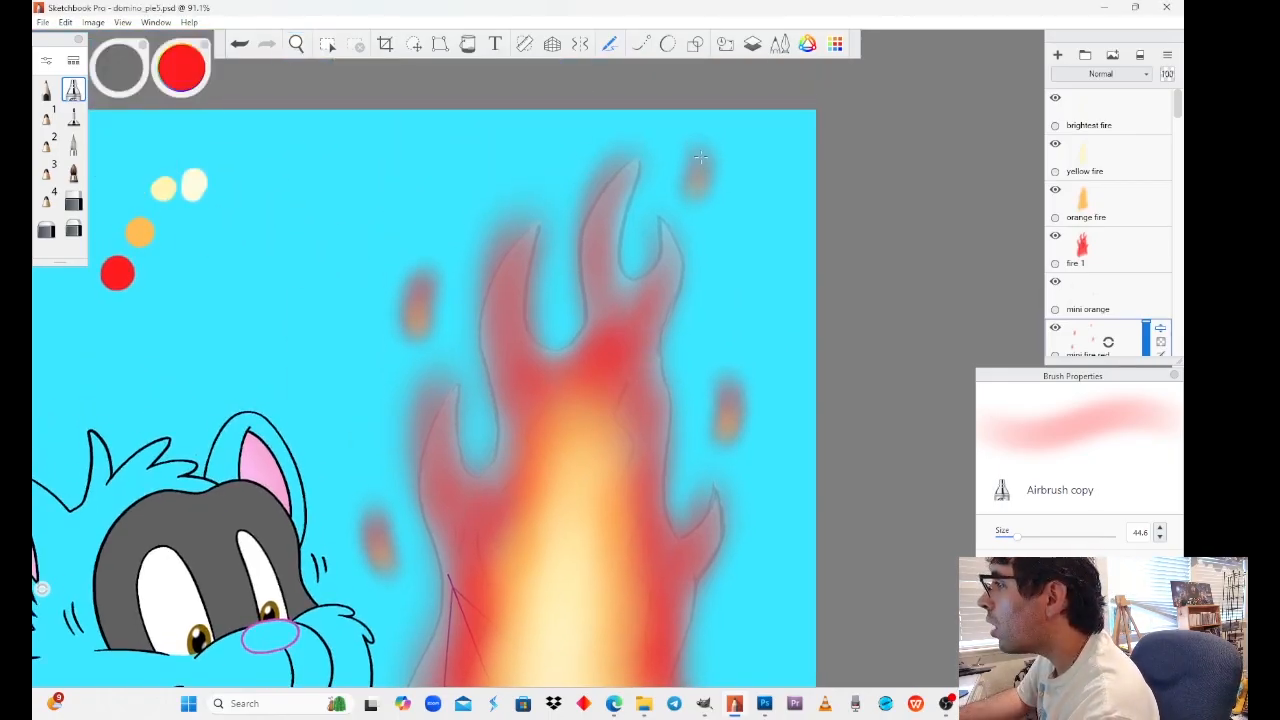
Step: Add a layer above mini orange and airbrush pale yellow, sampled from the yellow reference dot, inside the small flames at size 14.1
click(1103, 297)
drag(1107, 294, 1103, 257)
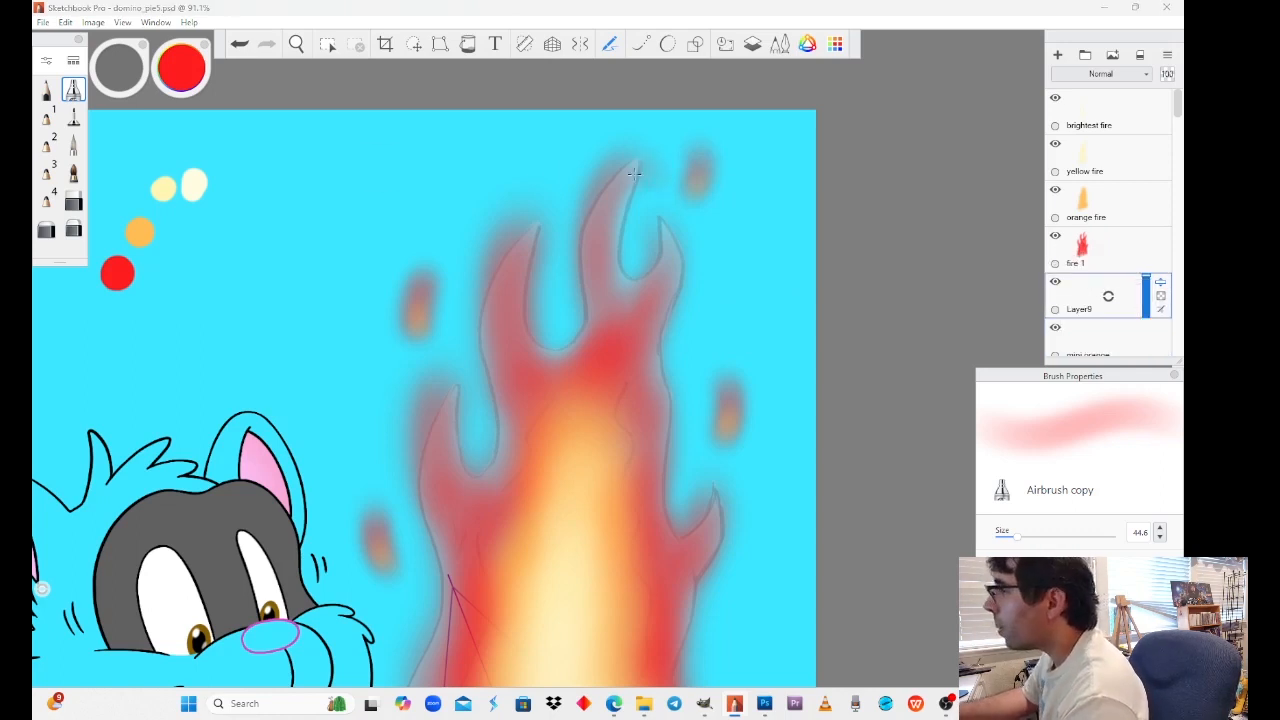
click(178, 85)
click(134, 116)
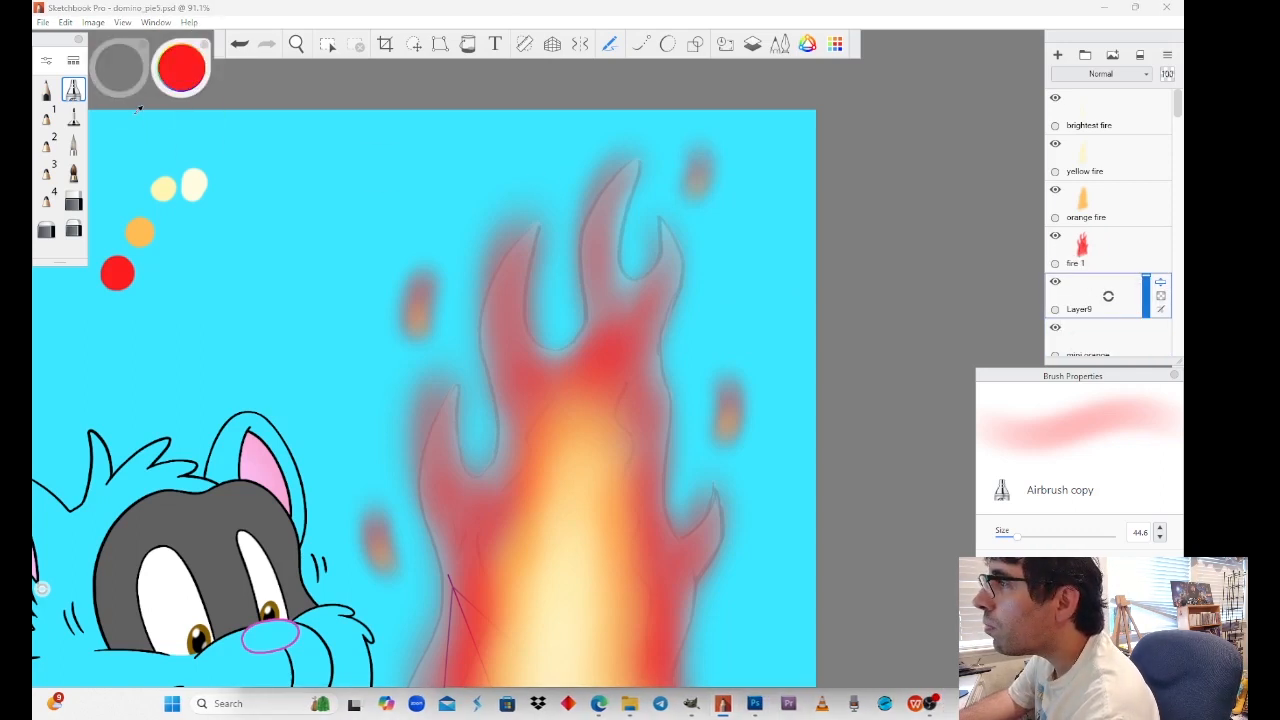
click(164, 189)
drag(1018, 542, 1002, 542)
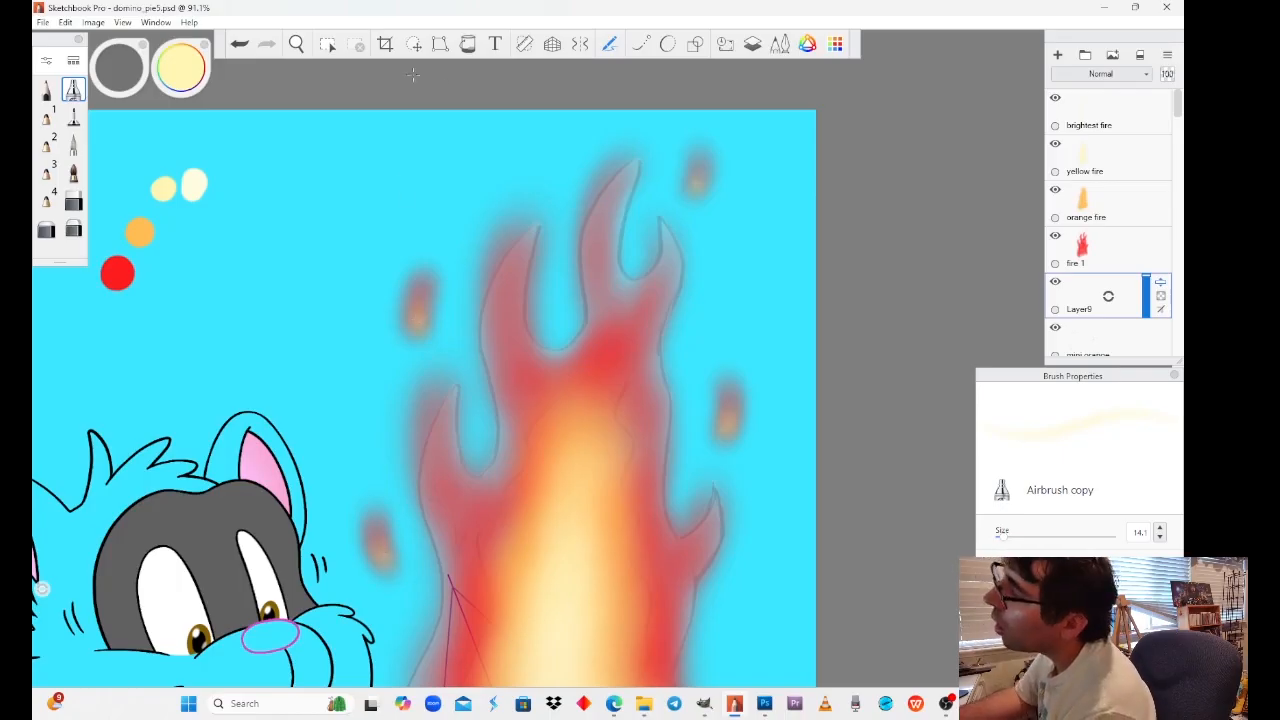
click(299, 45)
drag(368, 281, 1028, 240)
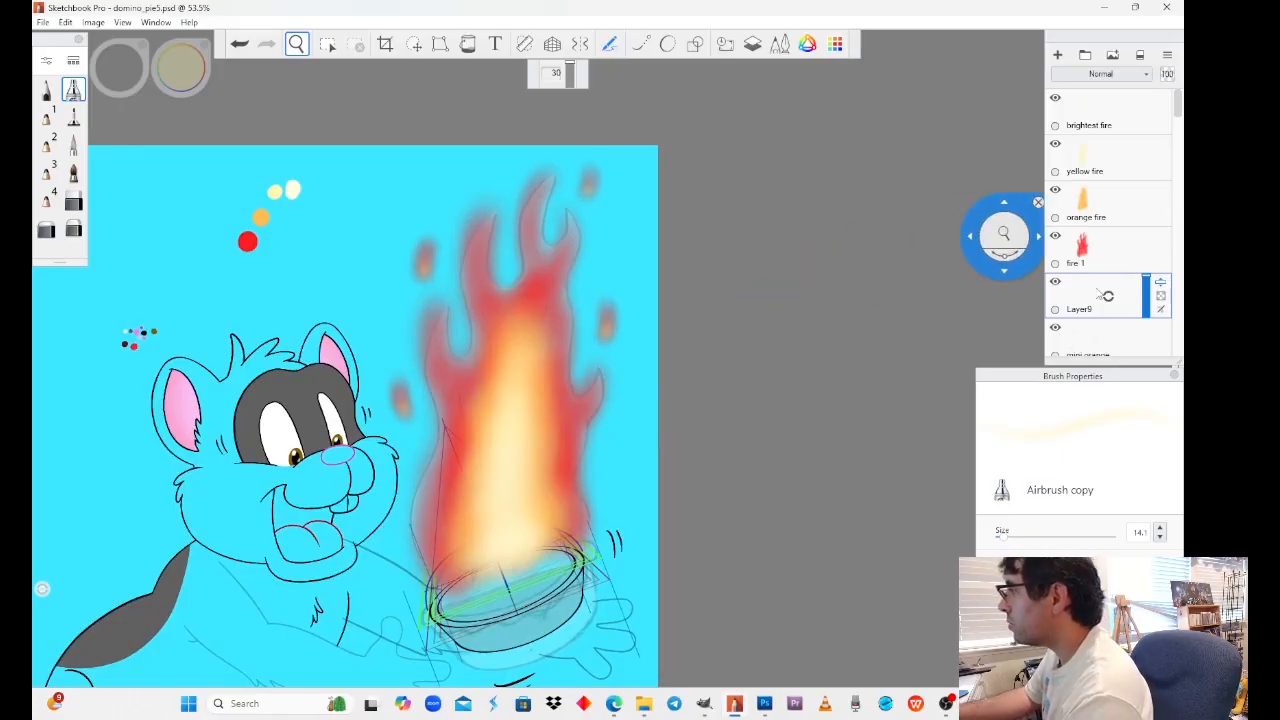
Step: Rename the new layer directly above mini orange as "mini fire yellow"
double_click(1133, 295)
text(mini fire orange)
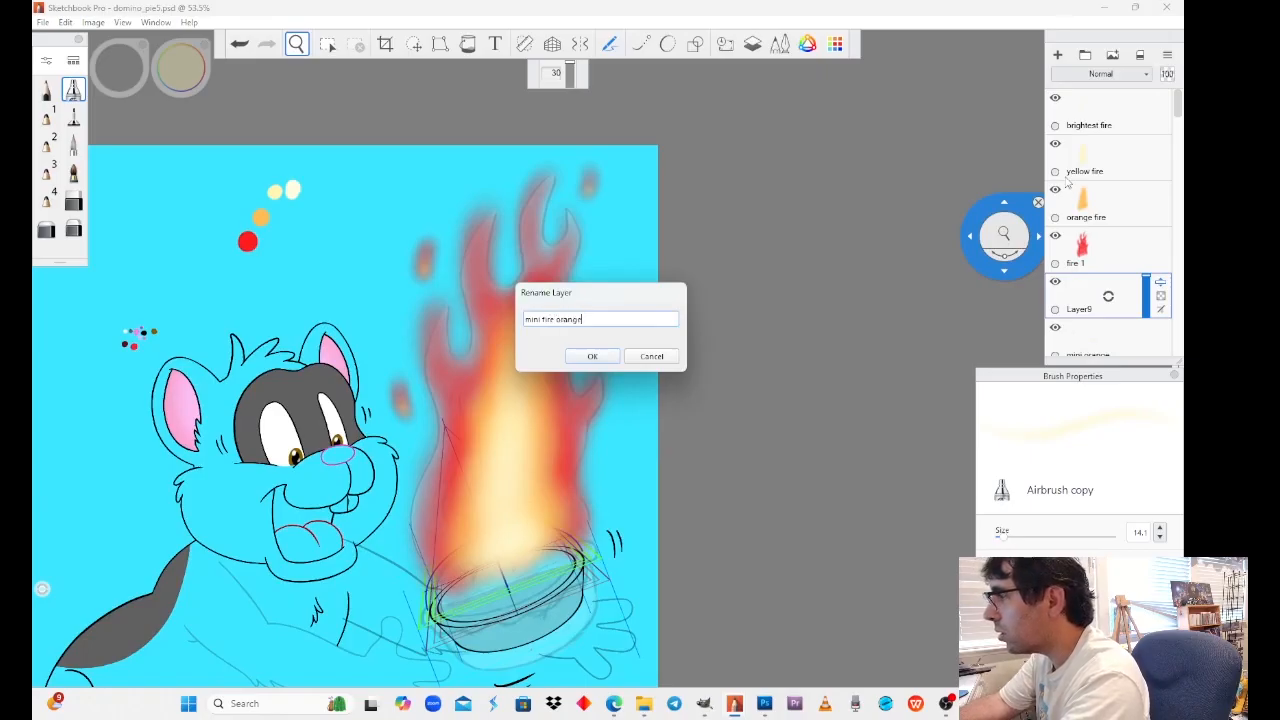
key(Return)
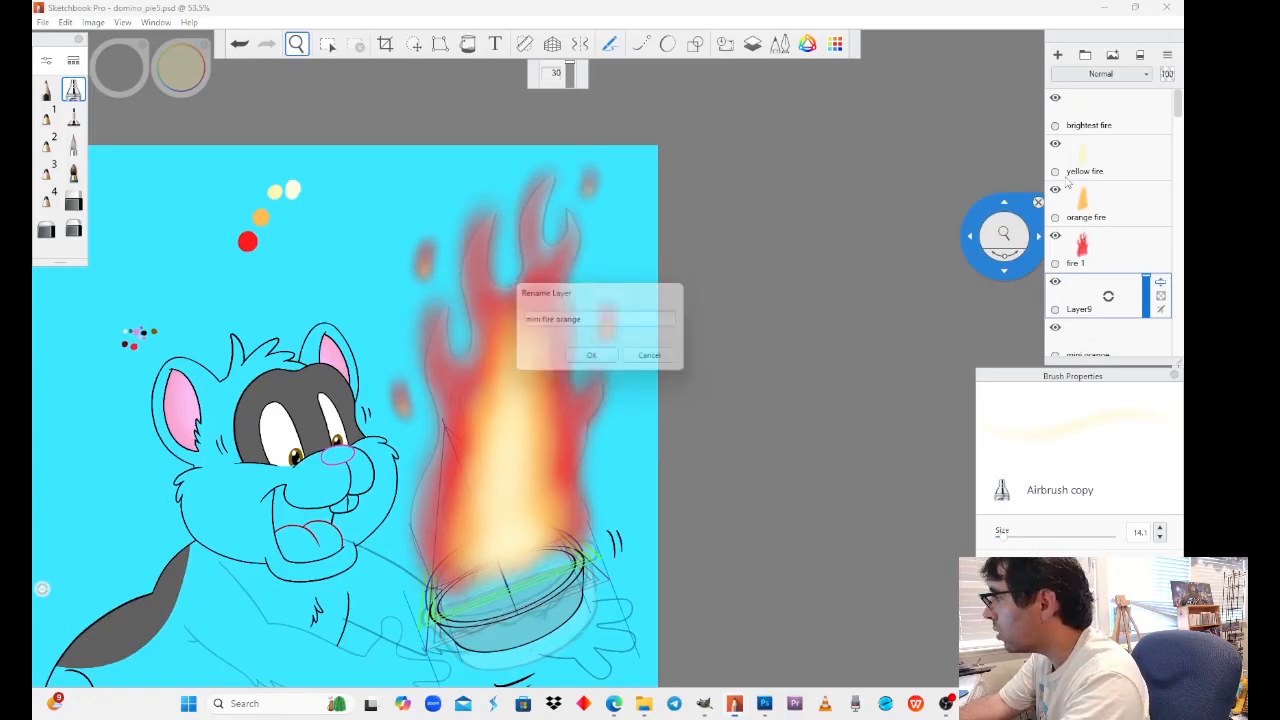
double_click(1108, 296)
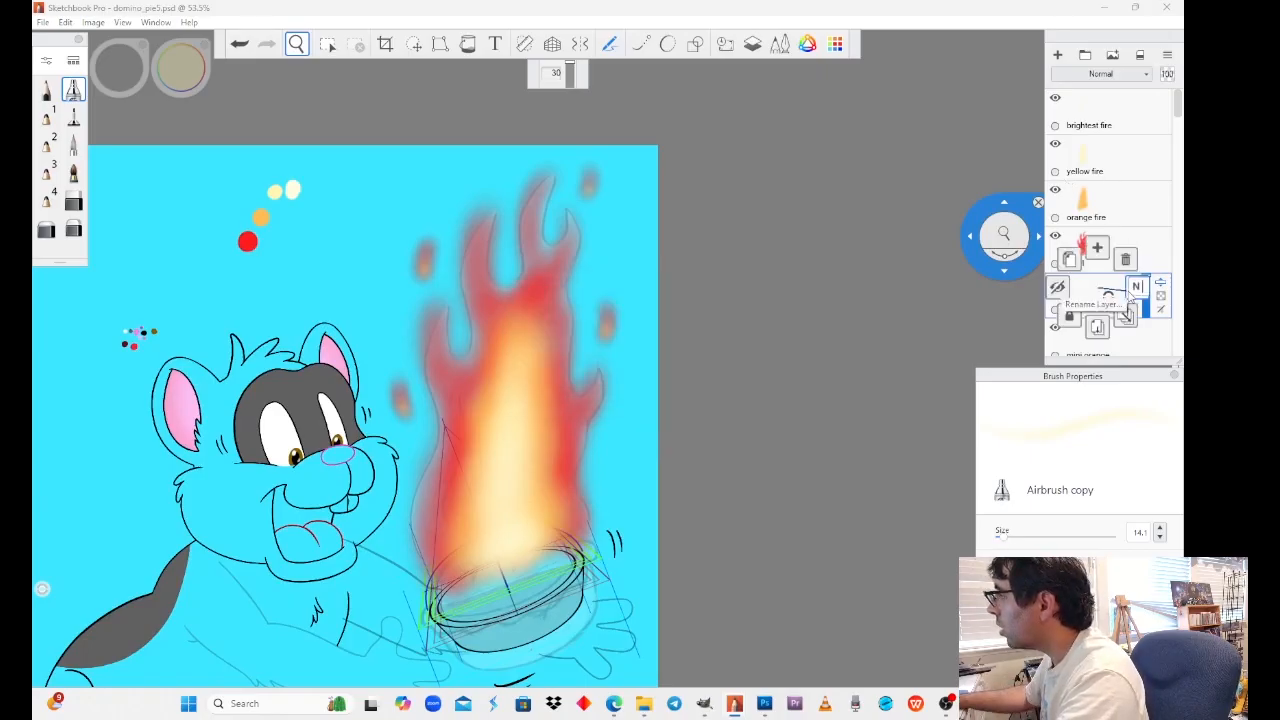
click(606, 317)
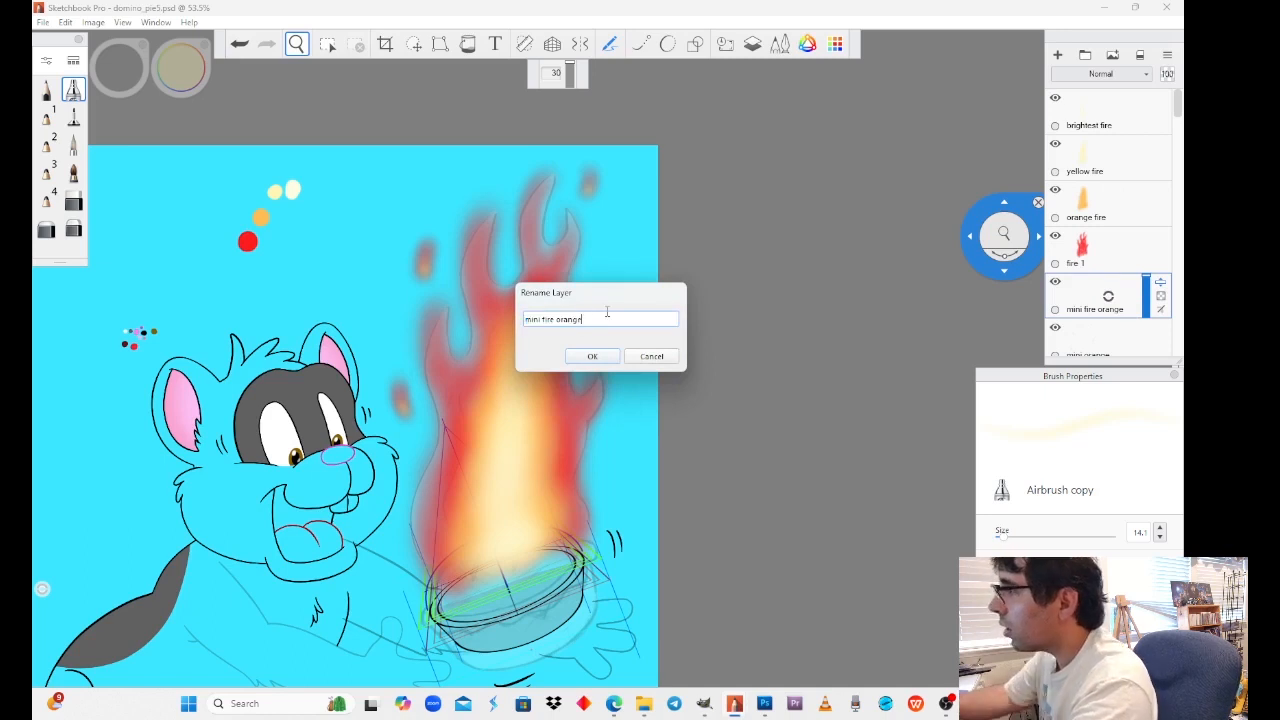
key(BackSpace)
key(BackSpace)
key(BackSpace)
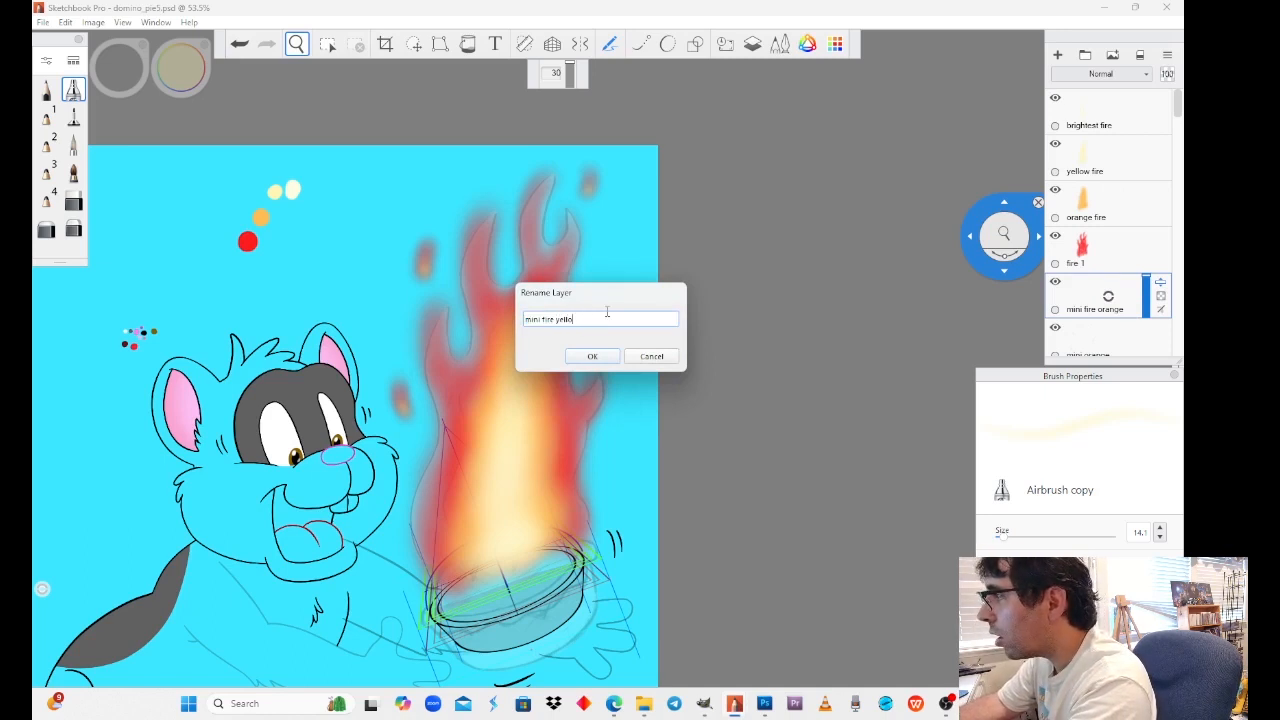
text(yellow)
key(Return)
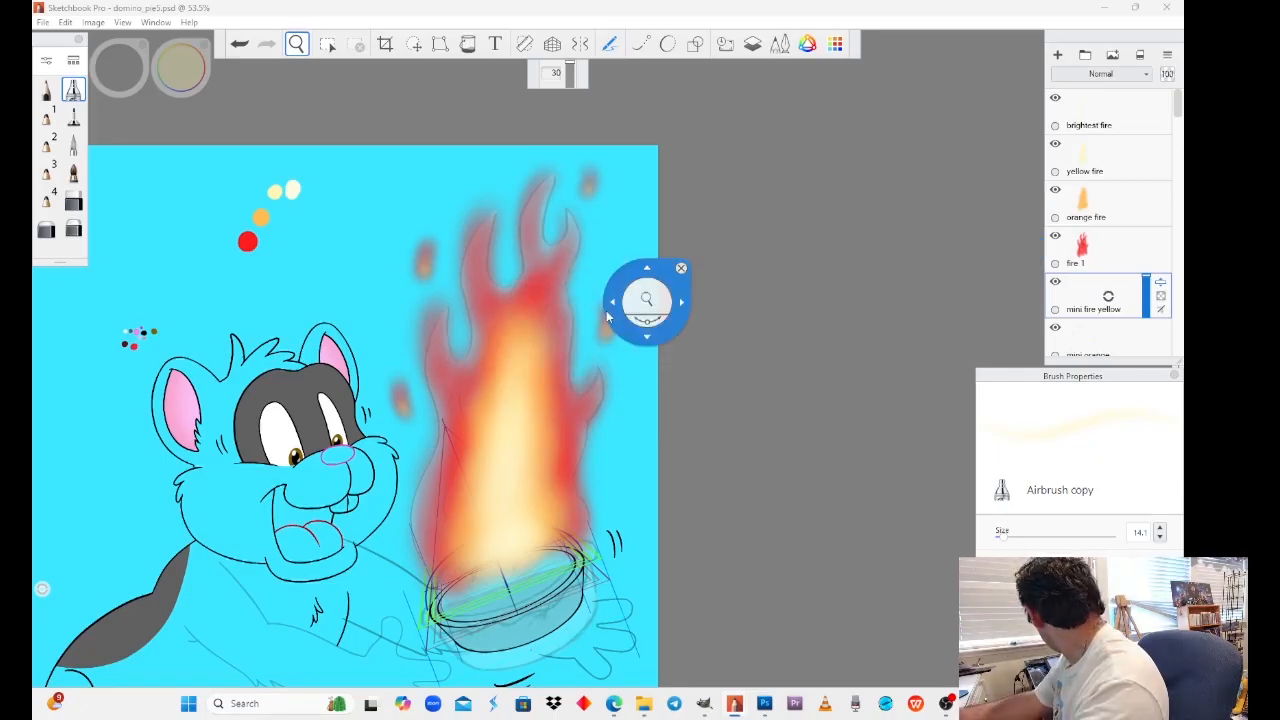
Step: Select the blue BG layer near the bottom of the layer stack and sample its bright blue as the airbrush color
drag(654, 374, 670, 430)
mouse_move(575, 449)
mouse_down()
mouse_move(621, 475)
mouse_move(577, 448)
mouse_up()
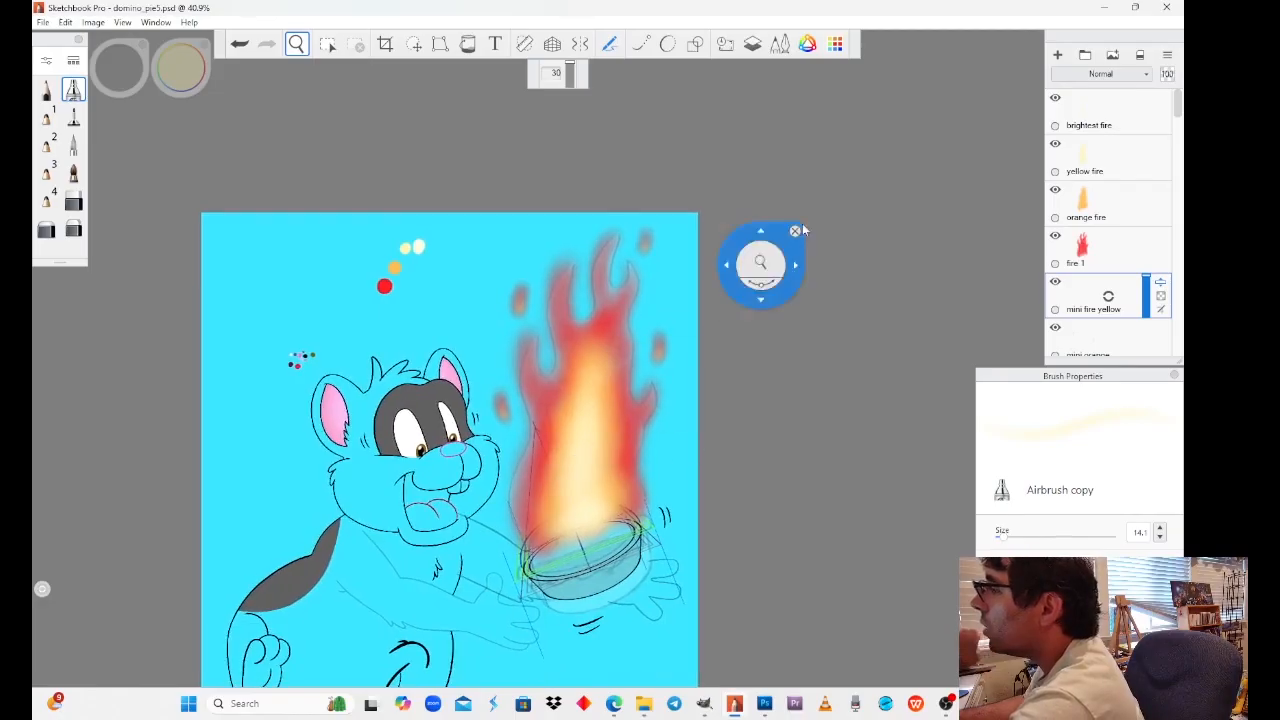
drag(727, 387, 766, 392)
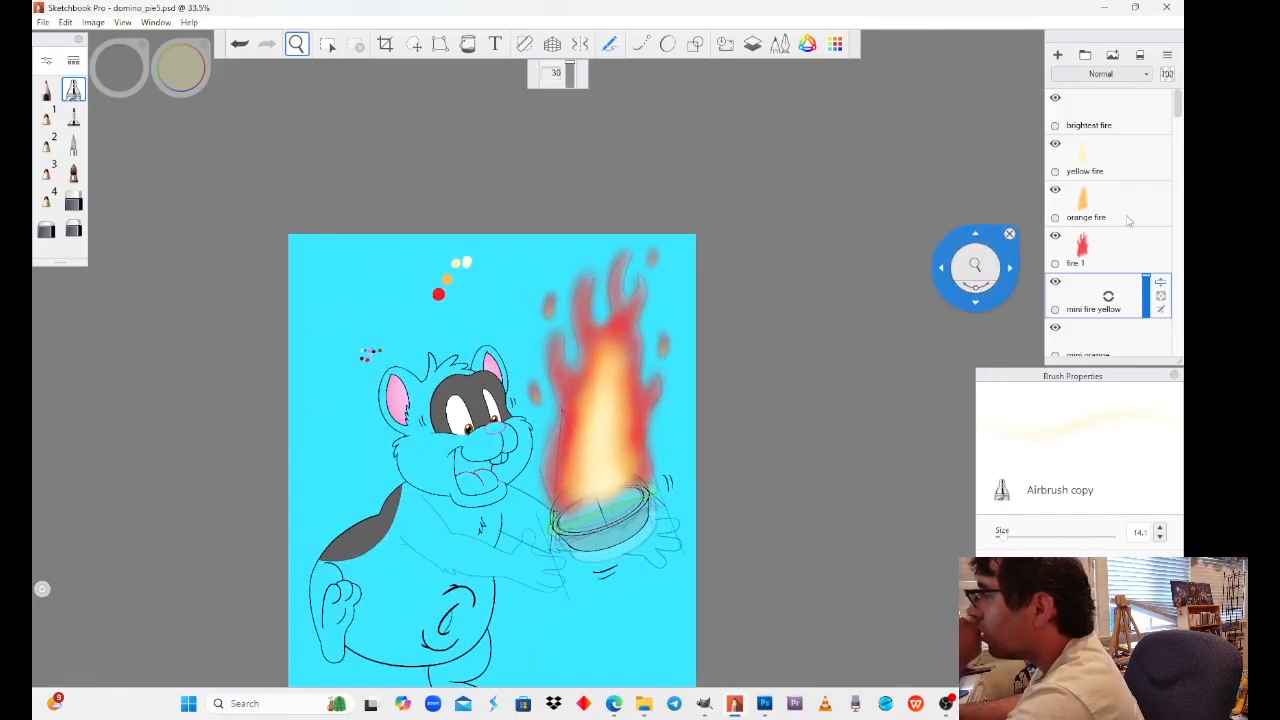
drag(1179, 110, 1171, 228)
scroll(1150, 250, down, 5)
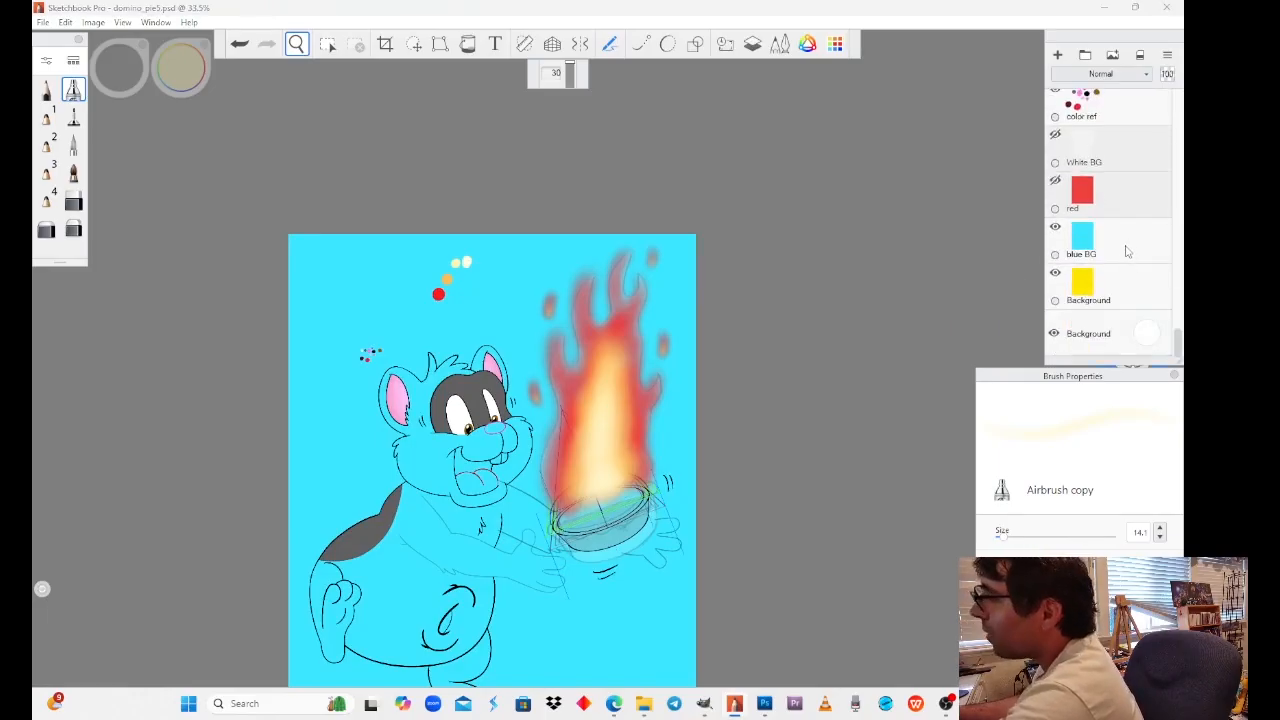
key(space)
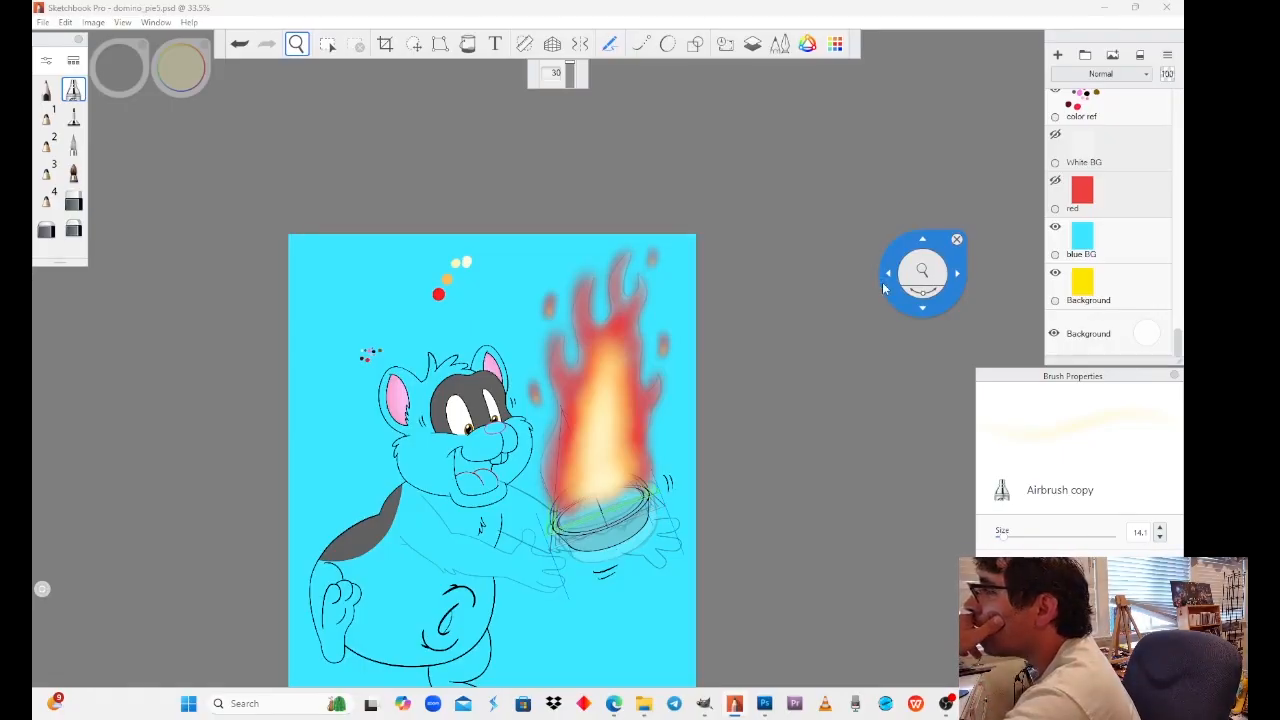
click(1108, 243)
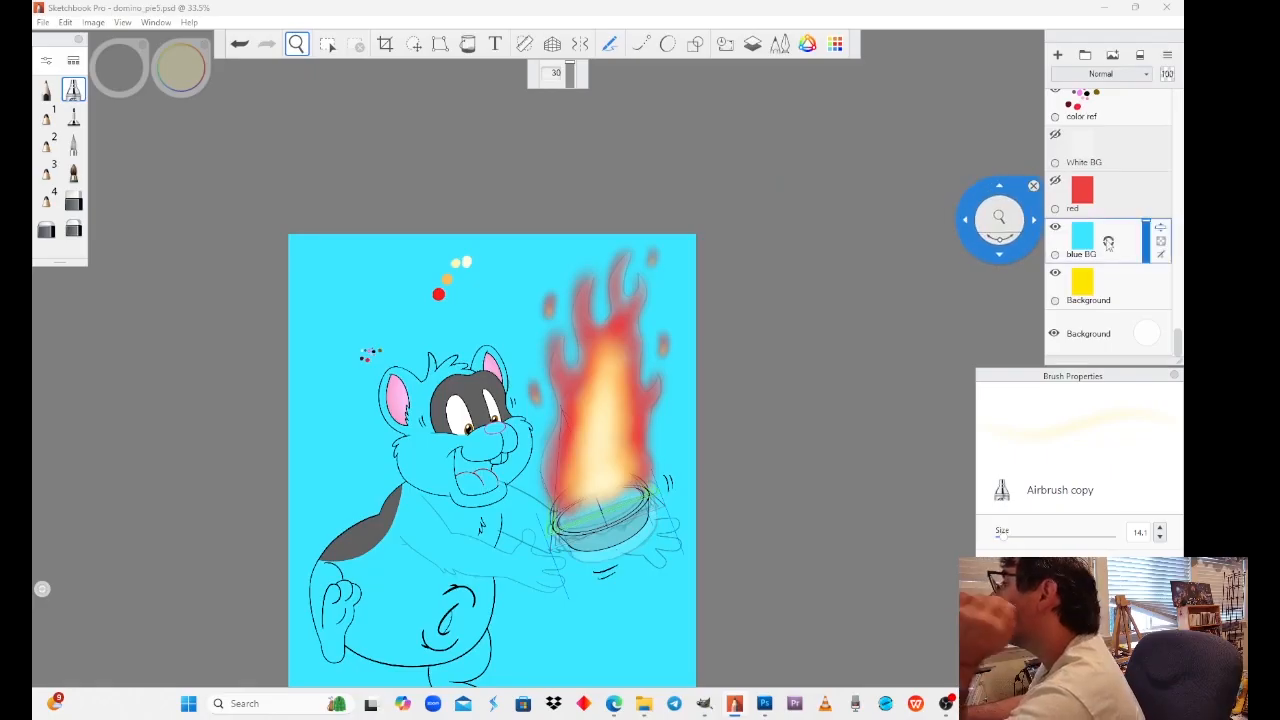
click(74, 92)
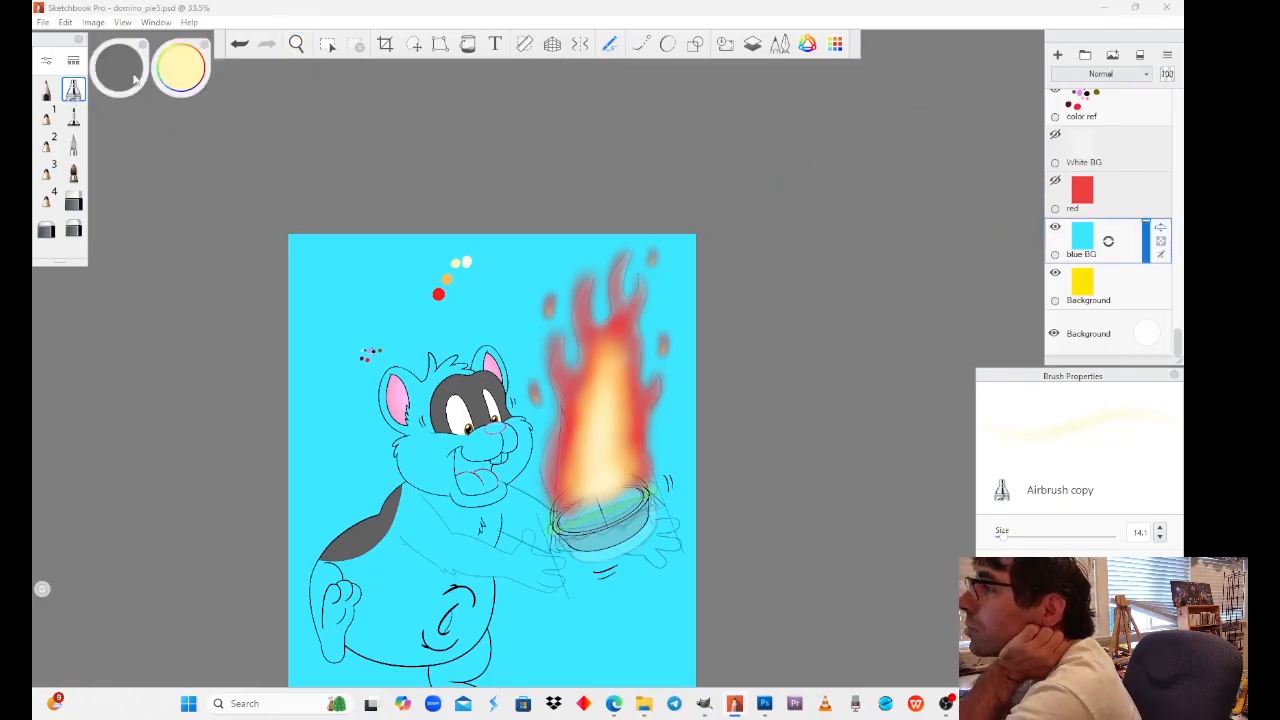
mouse_move(184, 74)
click(132, 113)
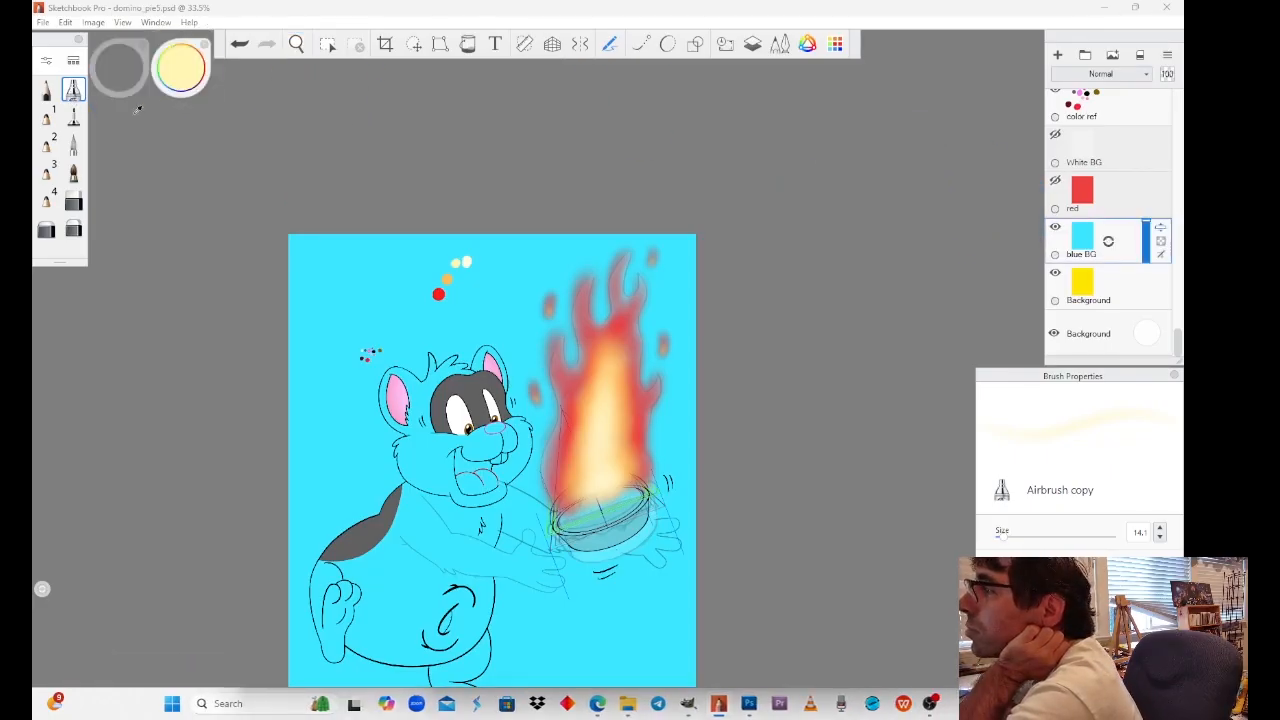
click(332, 263)
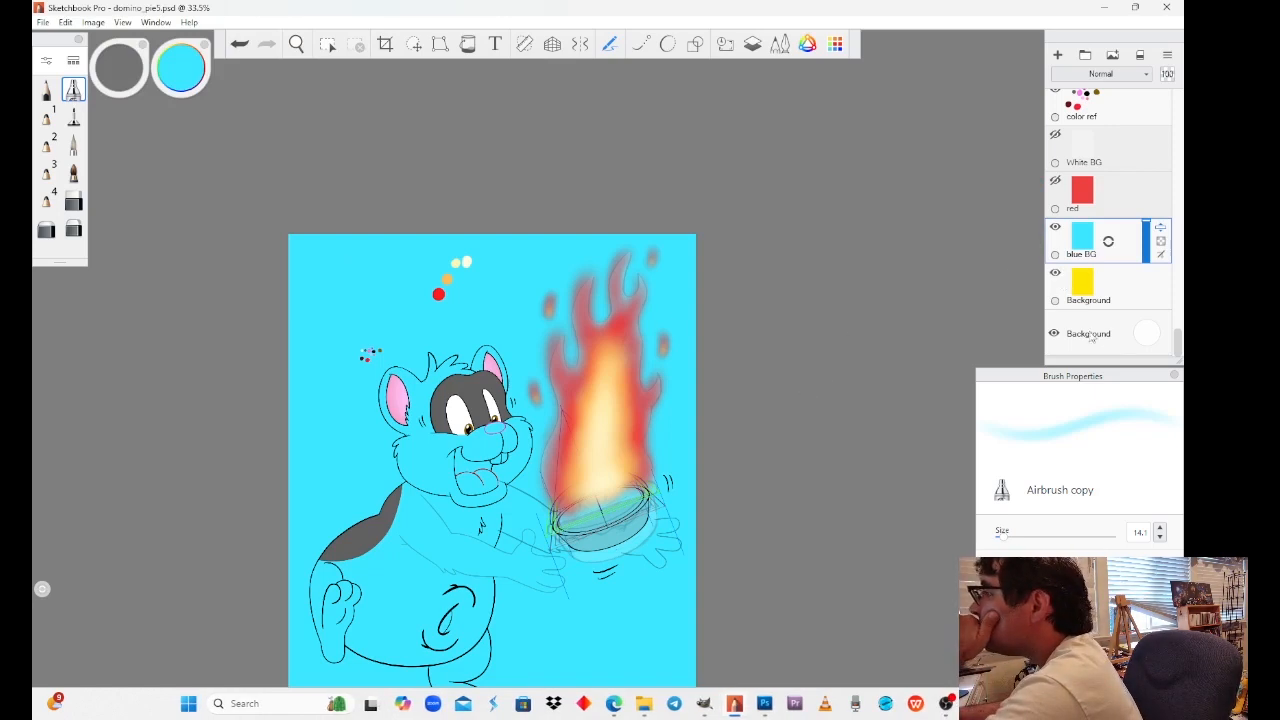
click(98, 22)
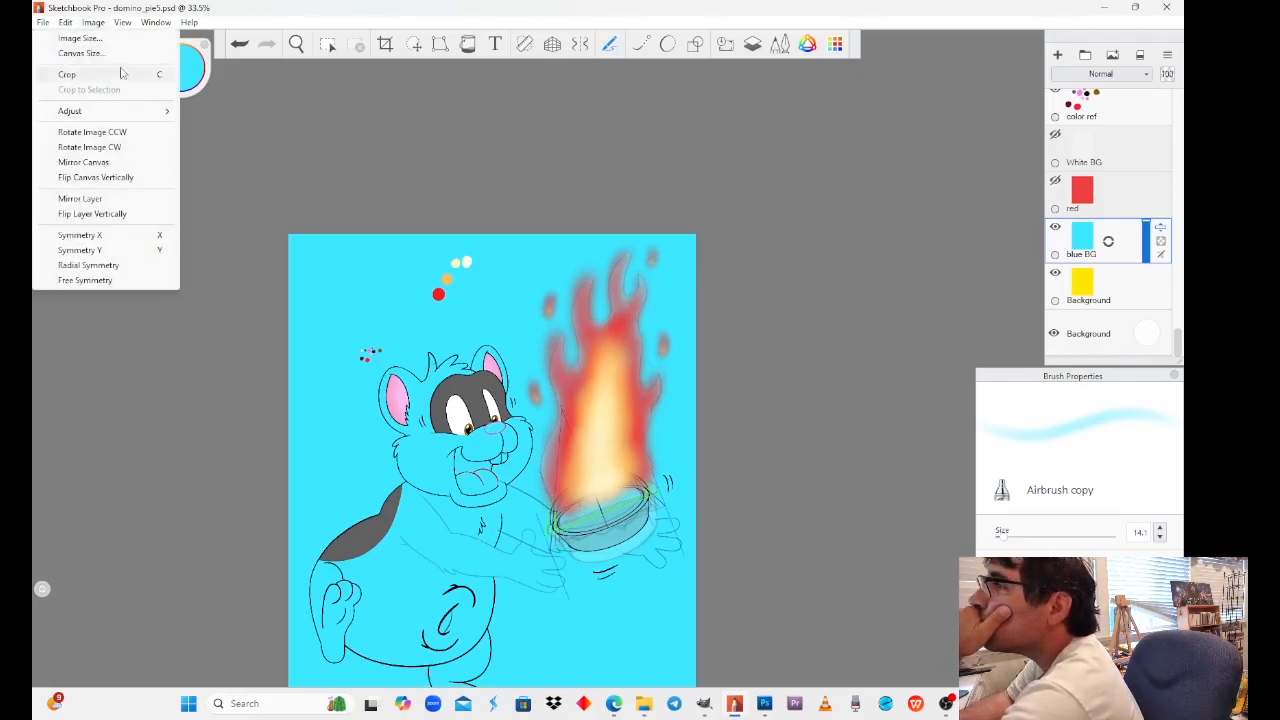
click(80, 54)
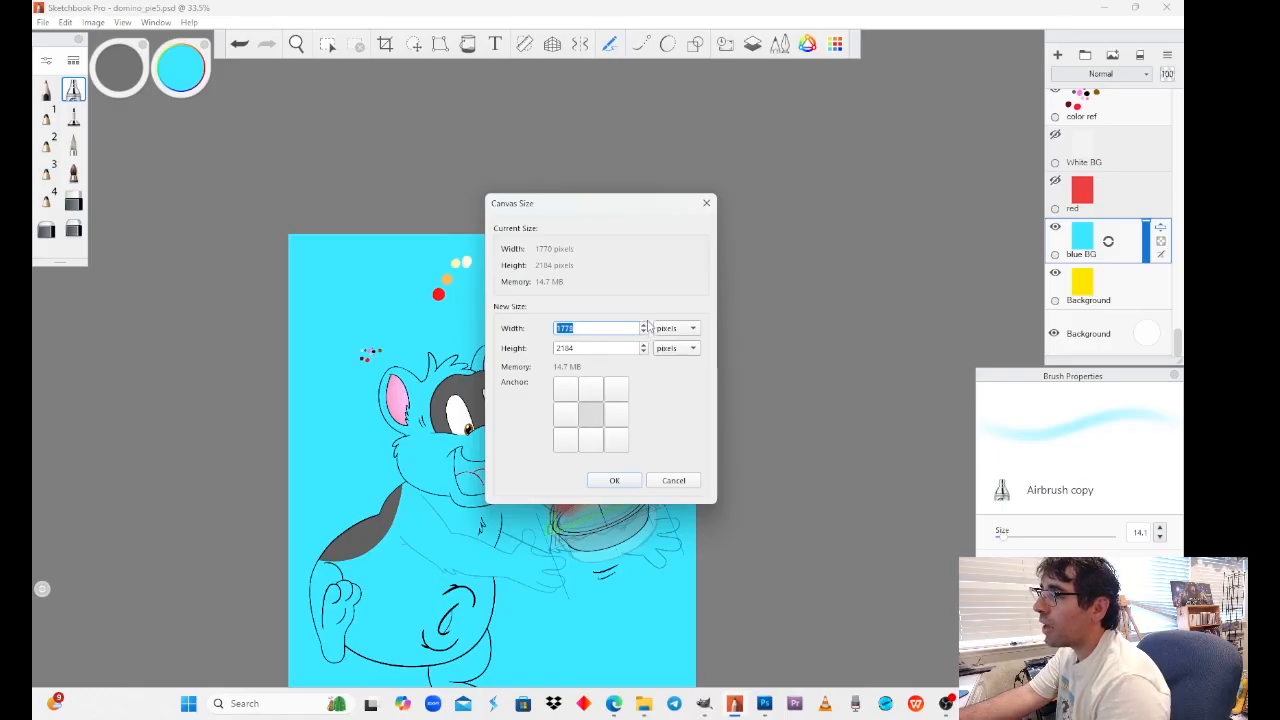
text(1775)
double_click(603, 325)
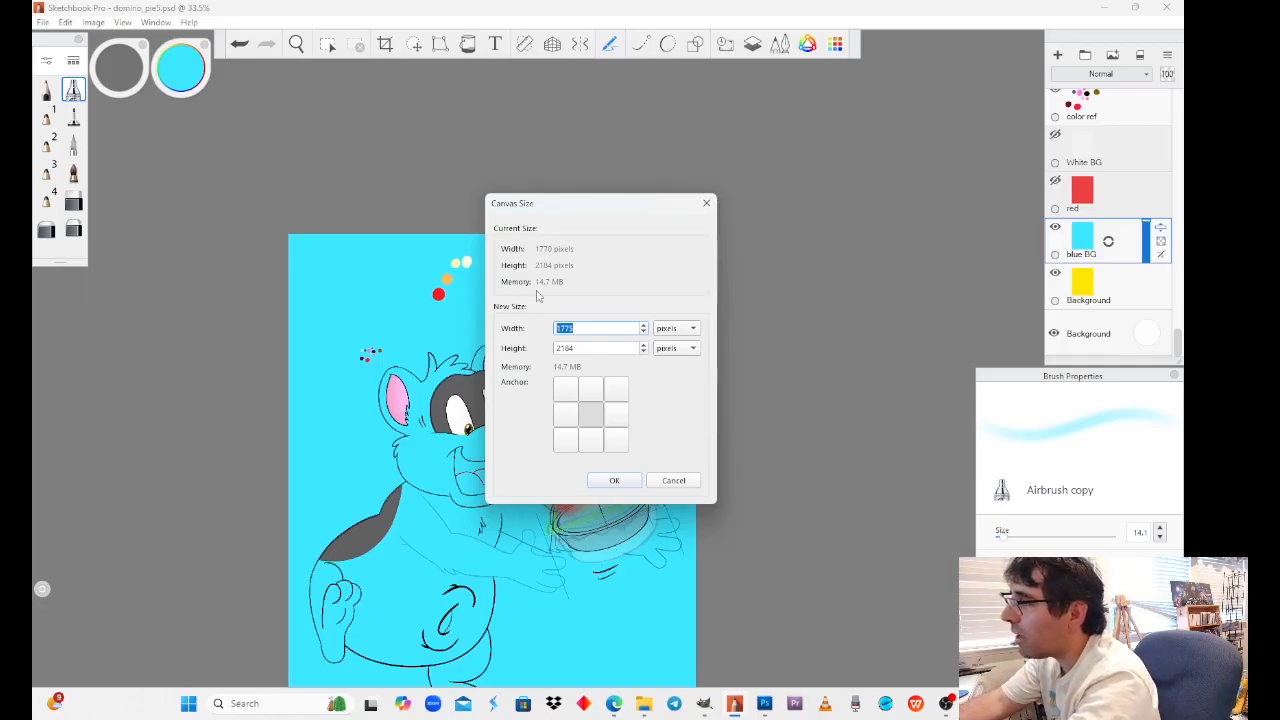
click(680, 484)
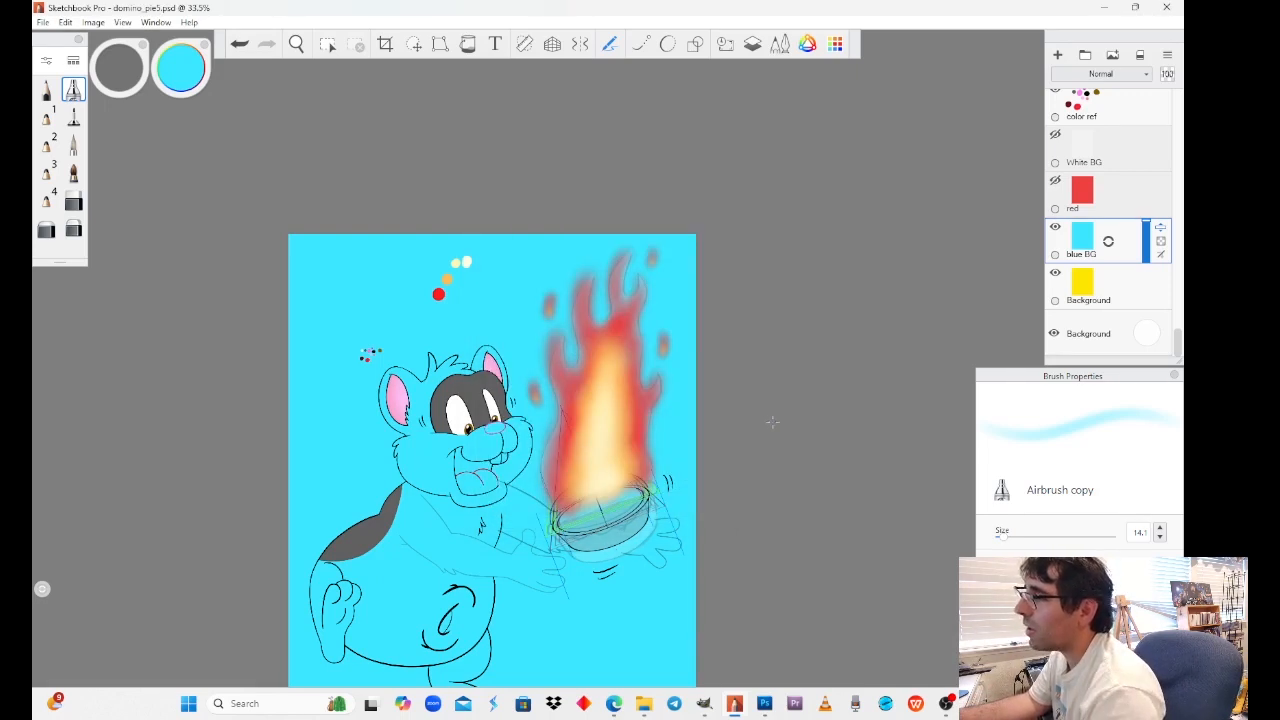
Step: Close Sketchbook Pro, switch to GIMP and open the recent file domino_pie5.psd
click(1166, 9)
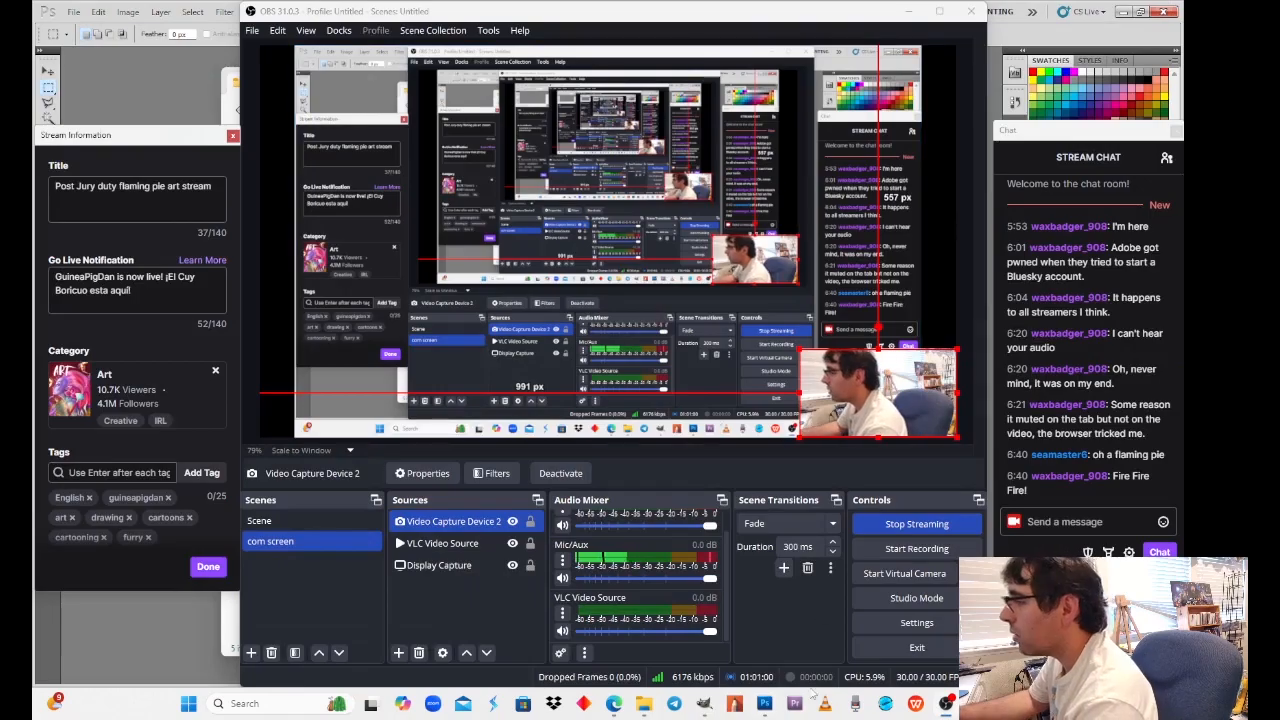
click(704, 703)
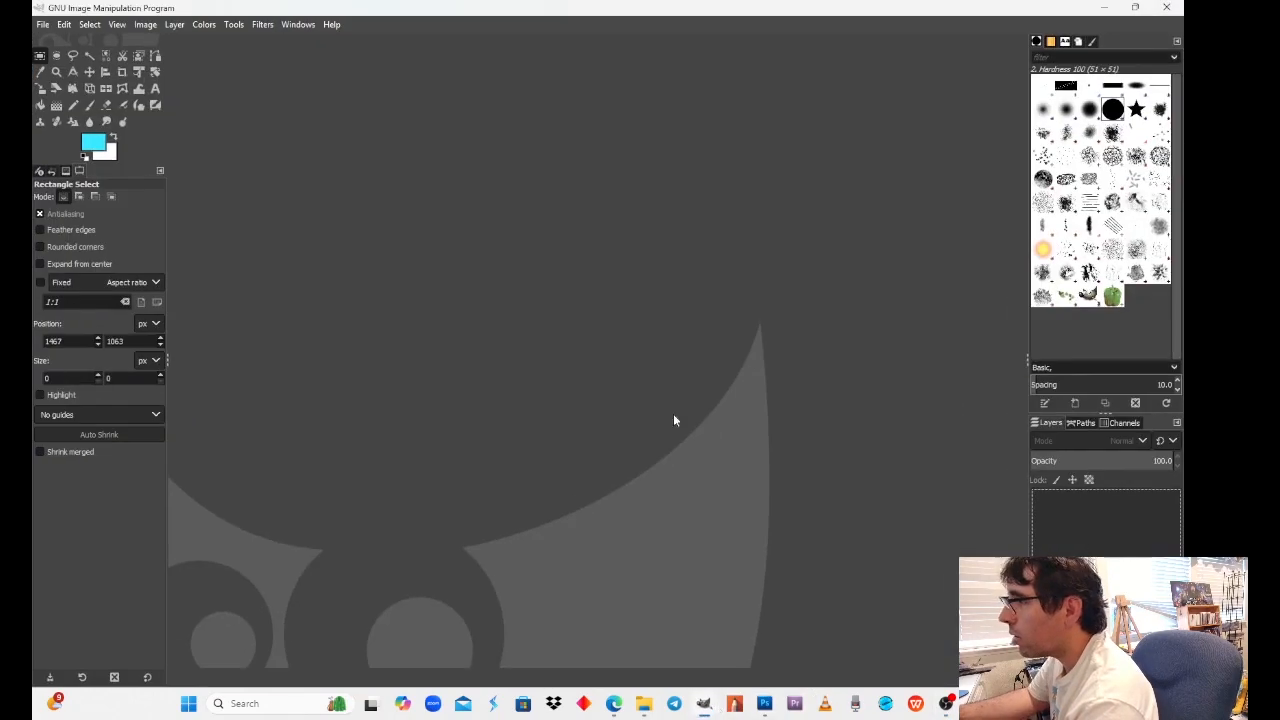
mouse_move(643, 704)
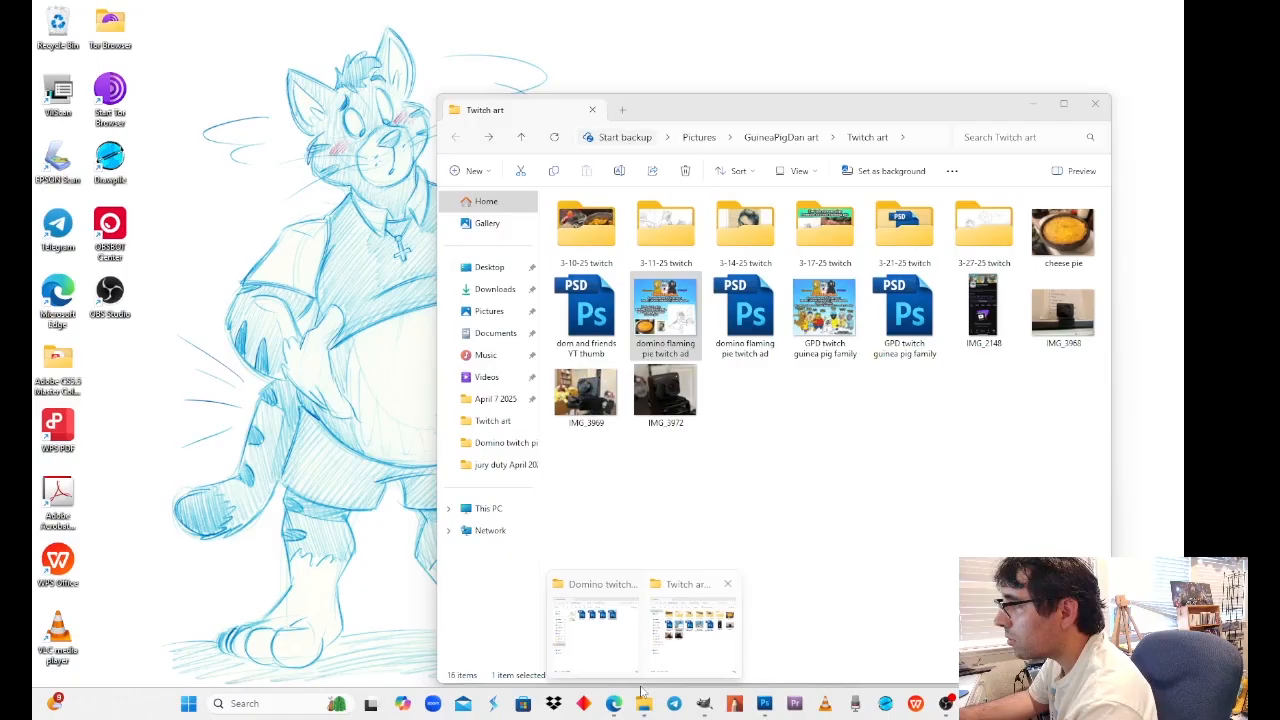
click(680, 660)
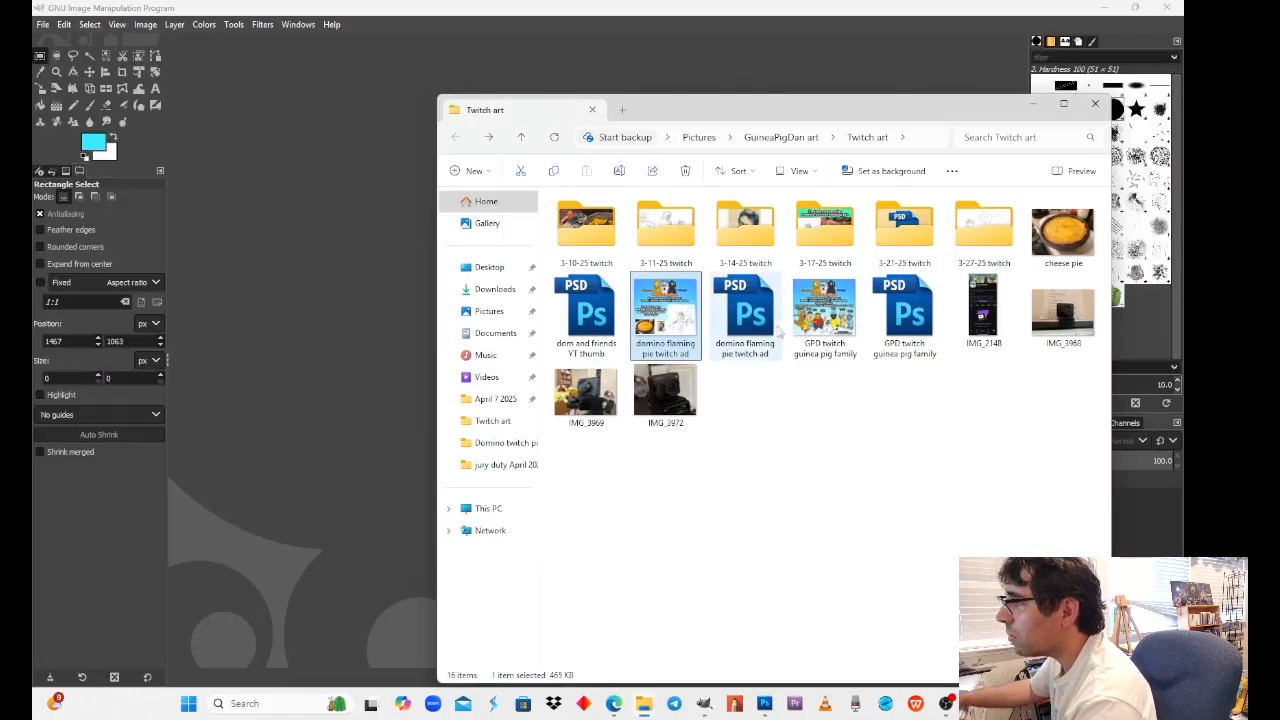
mouse_move(650, 703)
click(615, 645)
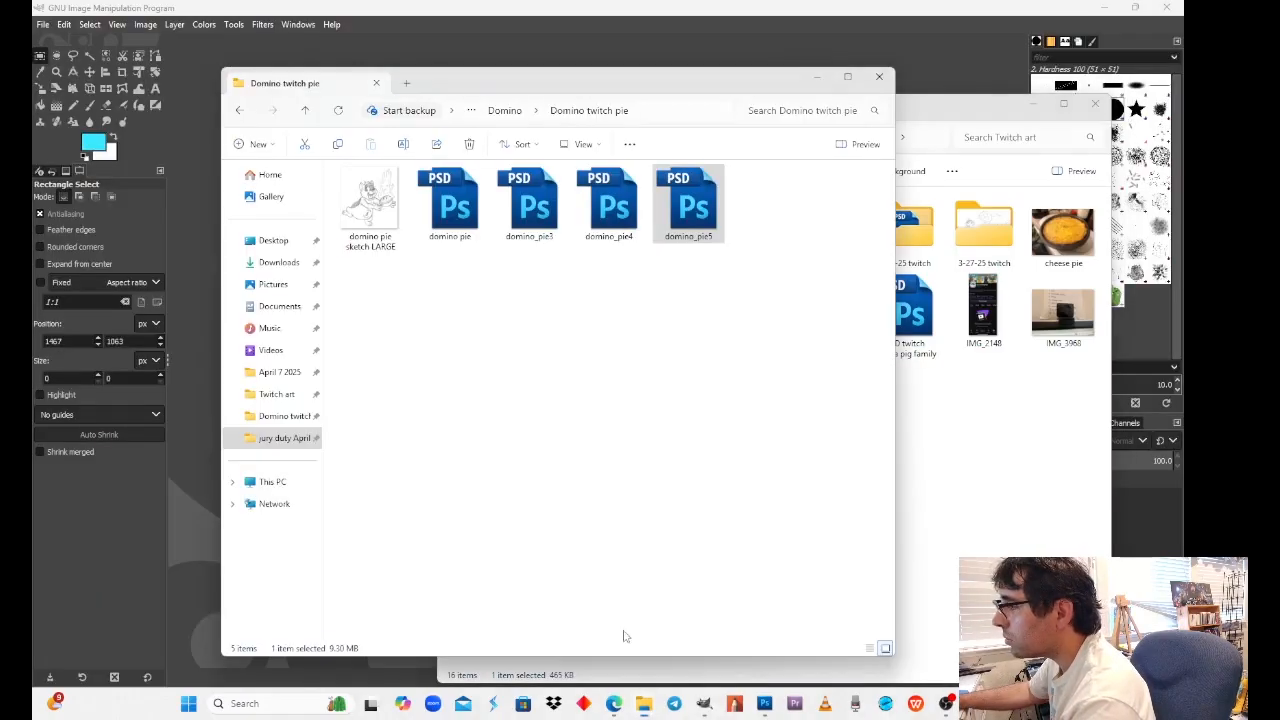
click(212, 132)
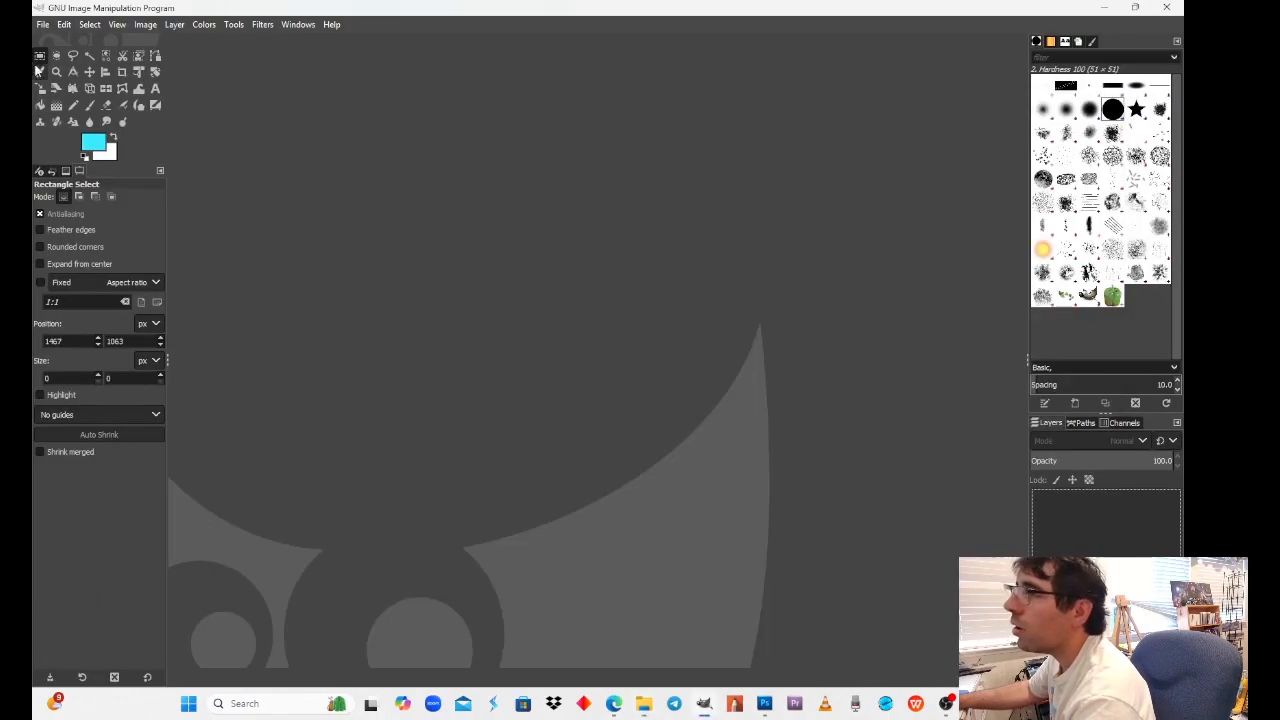
click(43, 24)
mouse_move(131, 127)
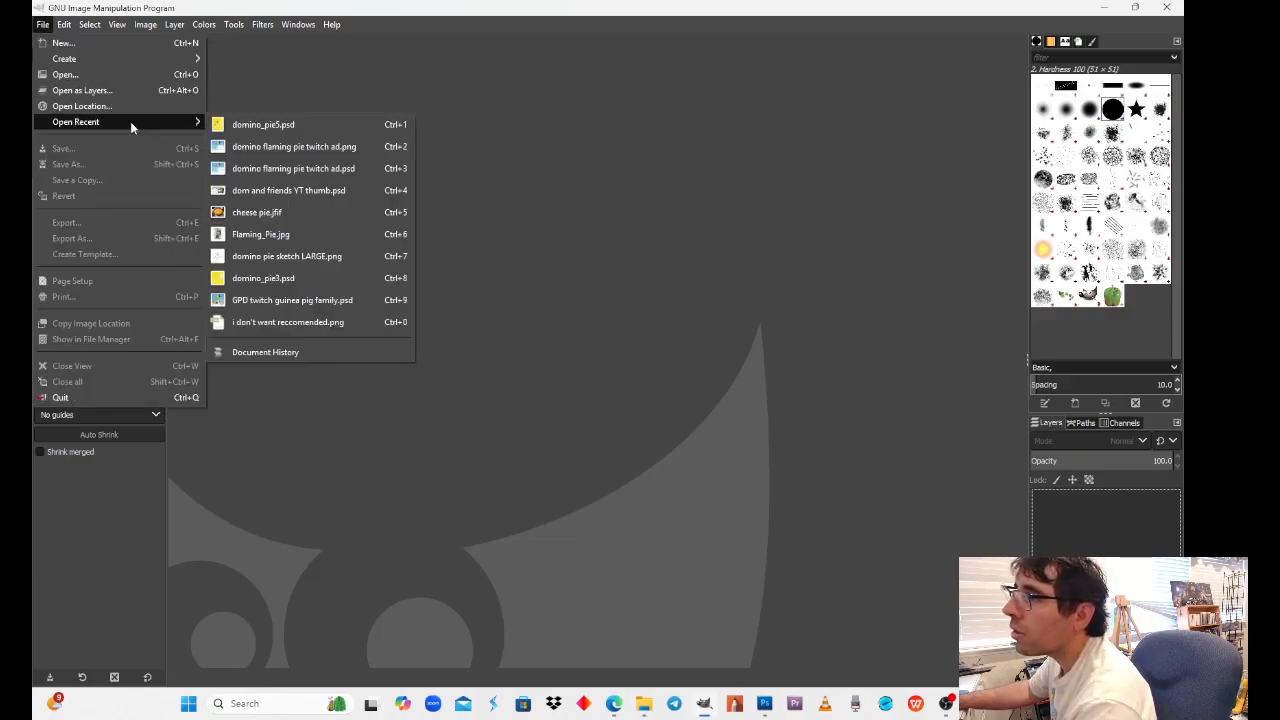
click(336, 127)
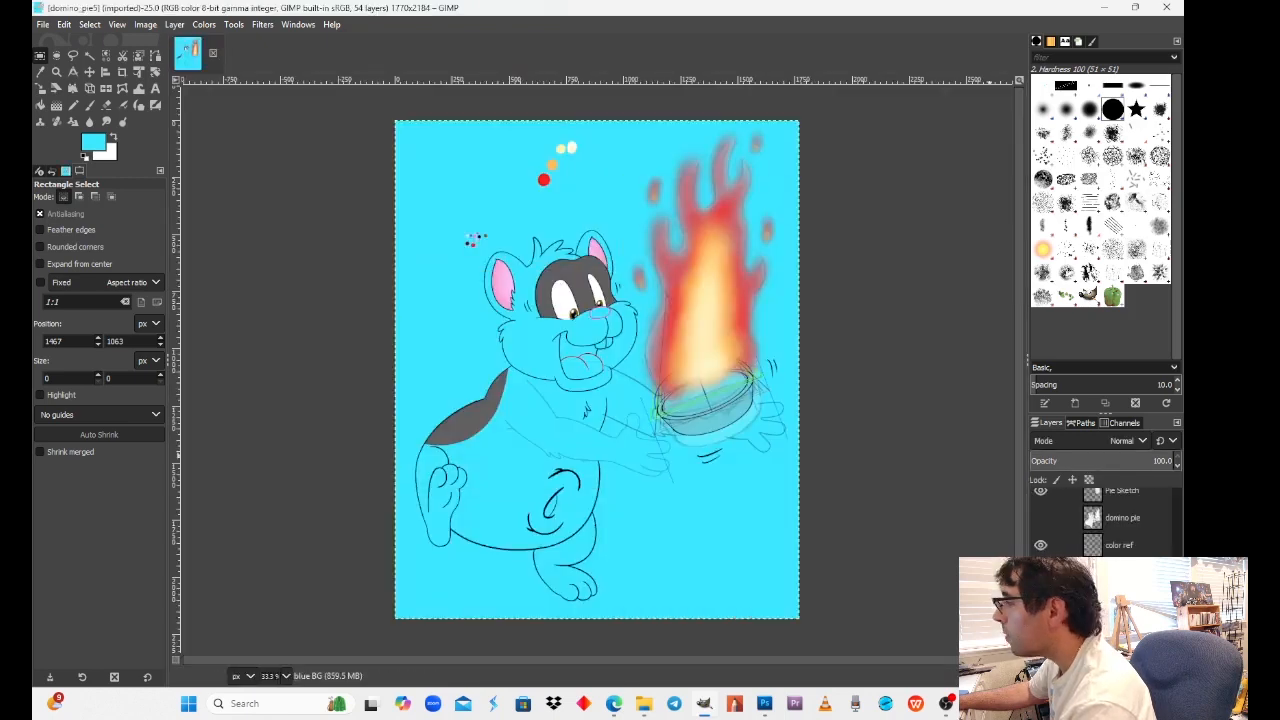
Step: Select the yellow Background layer and pick its yellow as the foreground color with the Color Picker
scroll(1100, 515, down, 1)
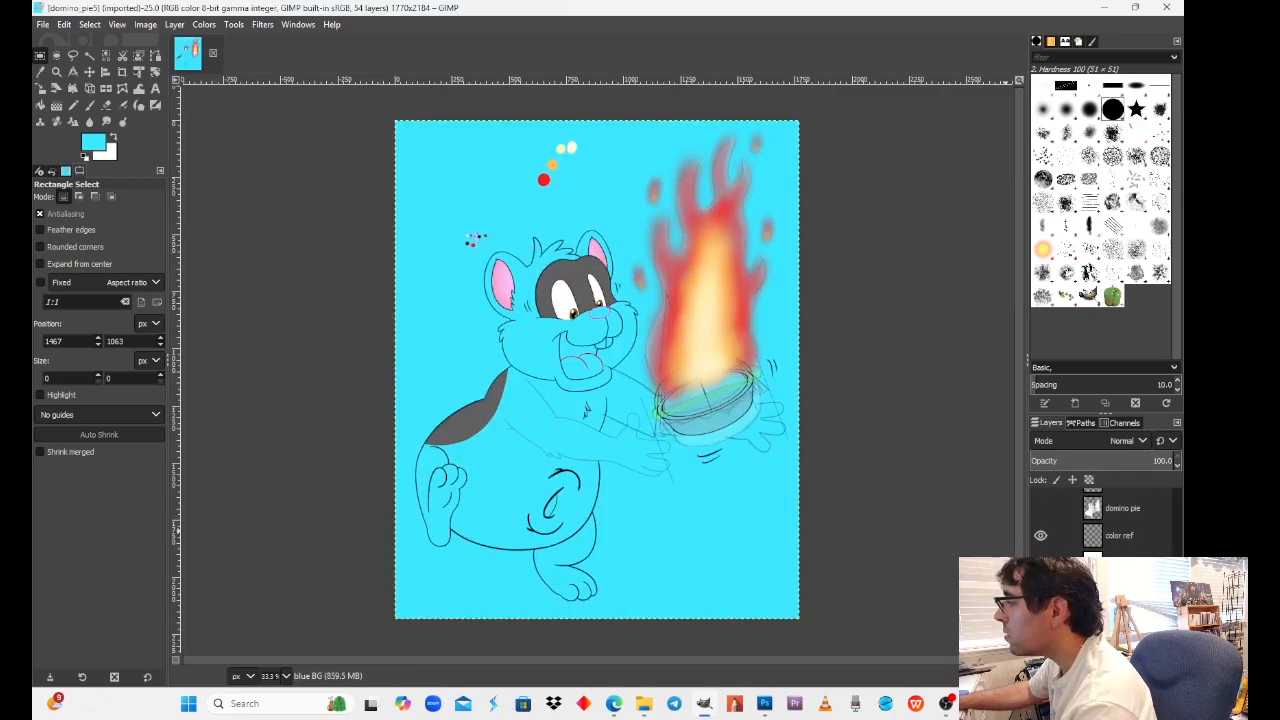
click(1120, 642)
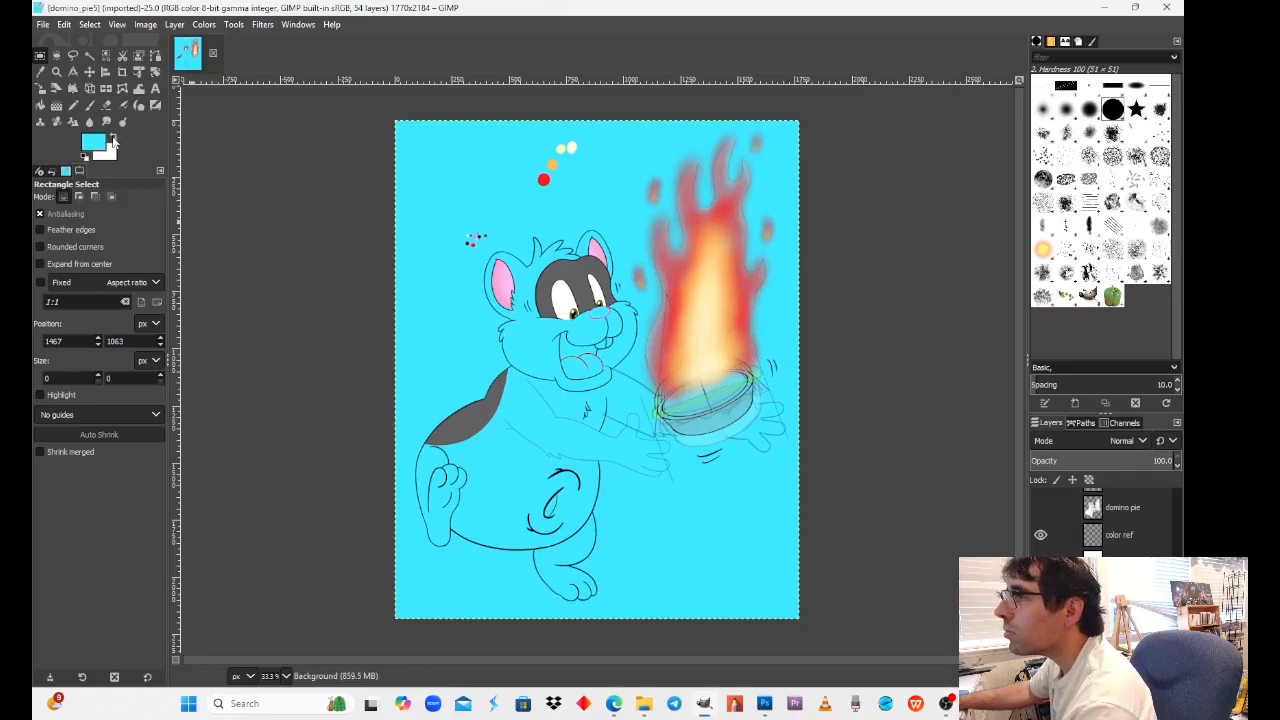
click(41, 88)
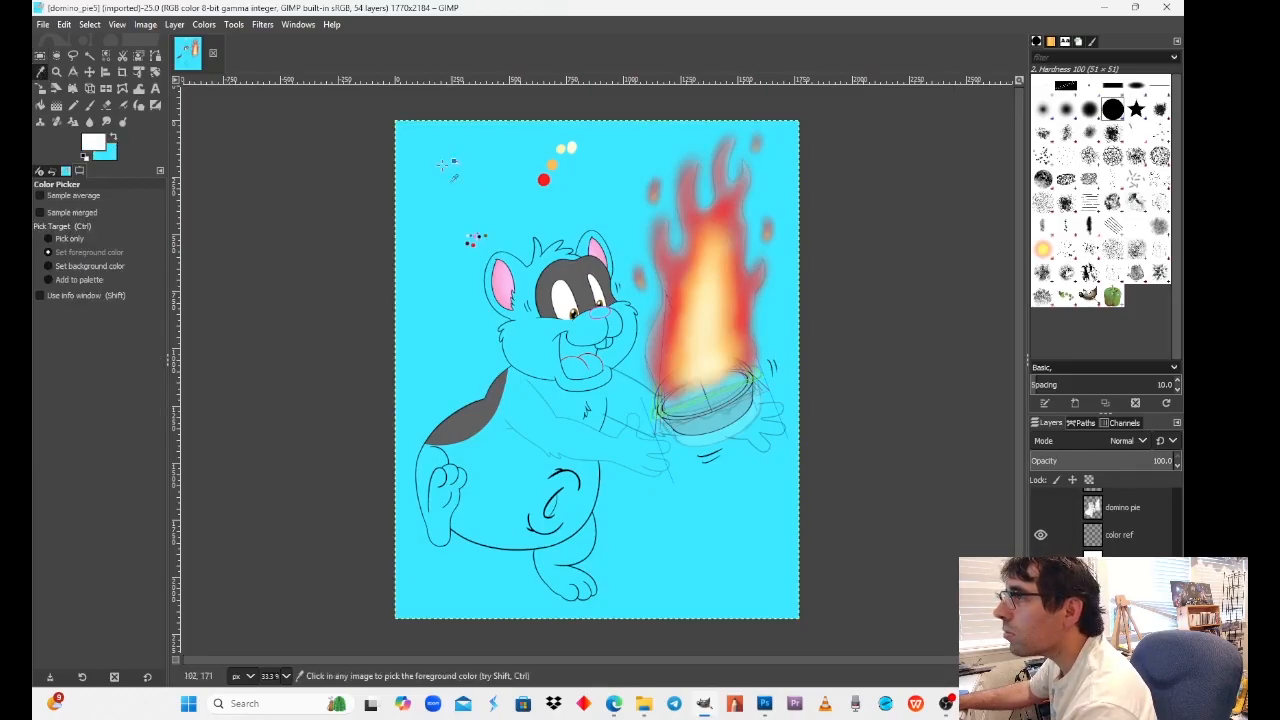
Step: In the Canvas Size settings, enlarge the canvas to 2102 × 3082 px and move the artwork down to a Y offset of 898
click(145, 24)
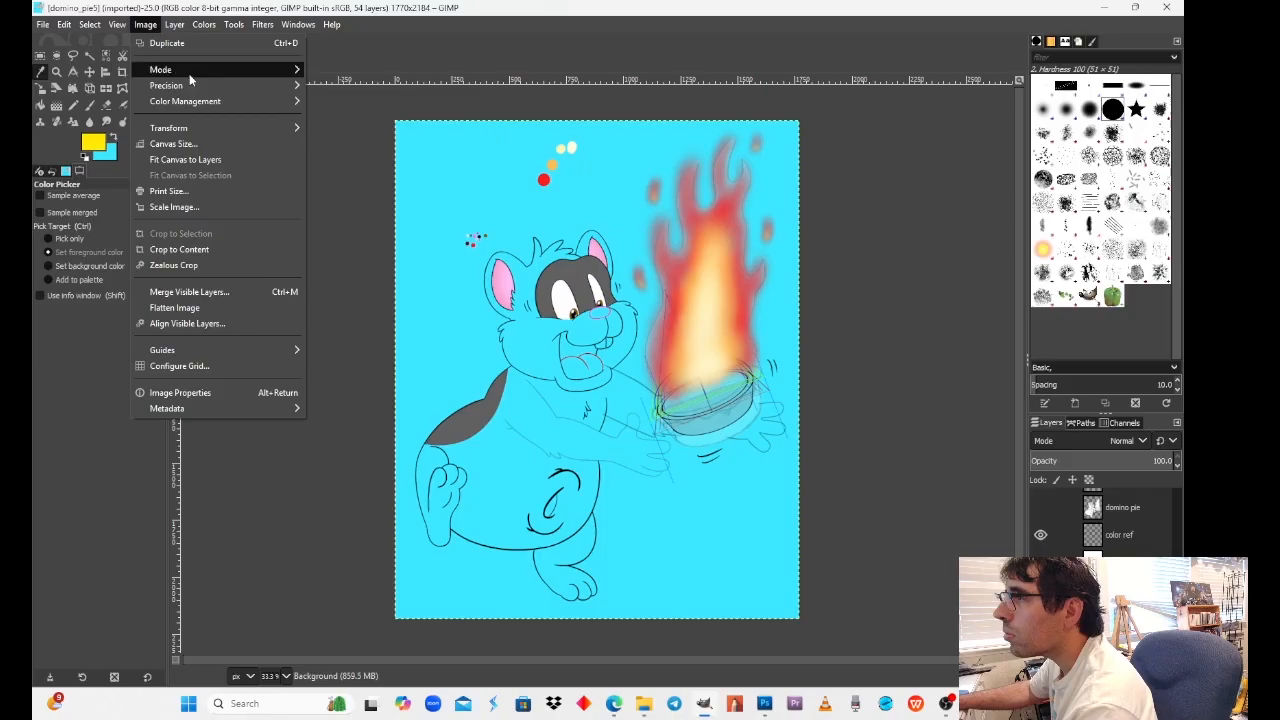
click(200, 144)
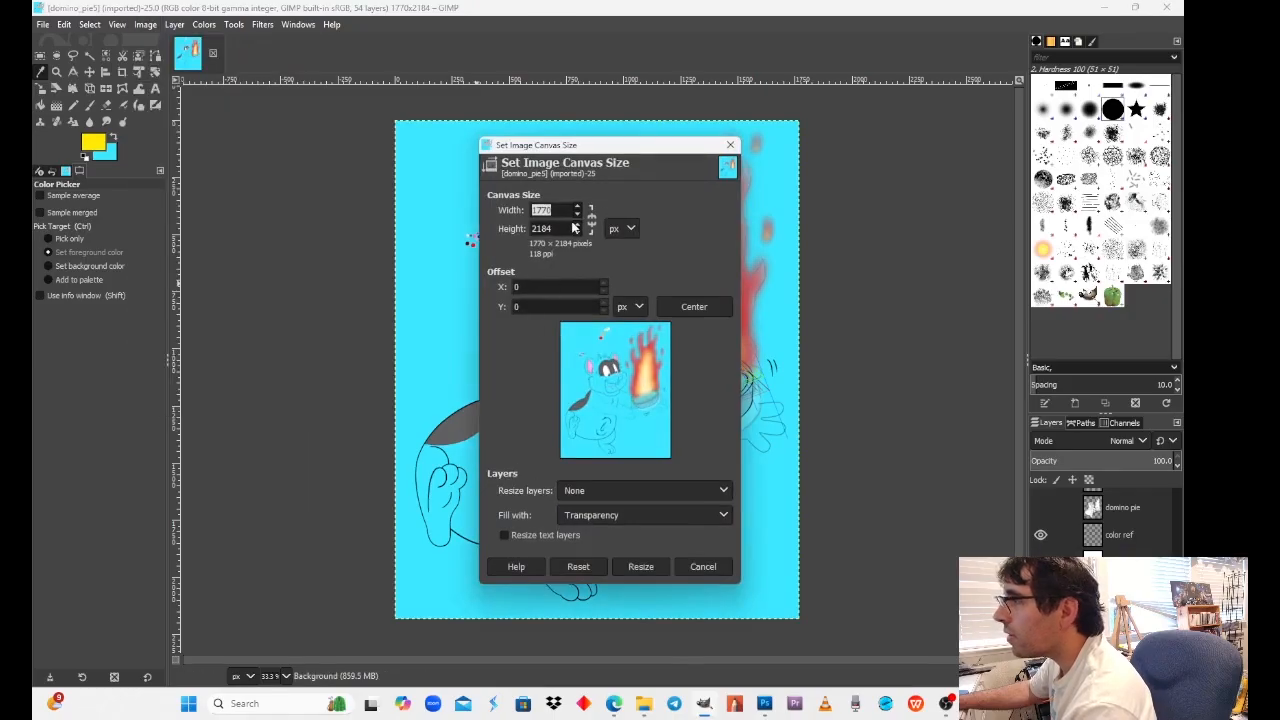
text(2102)
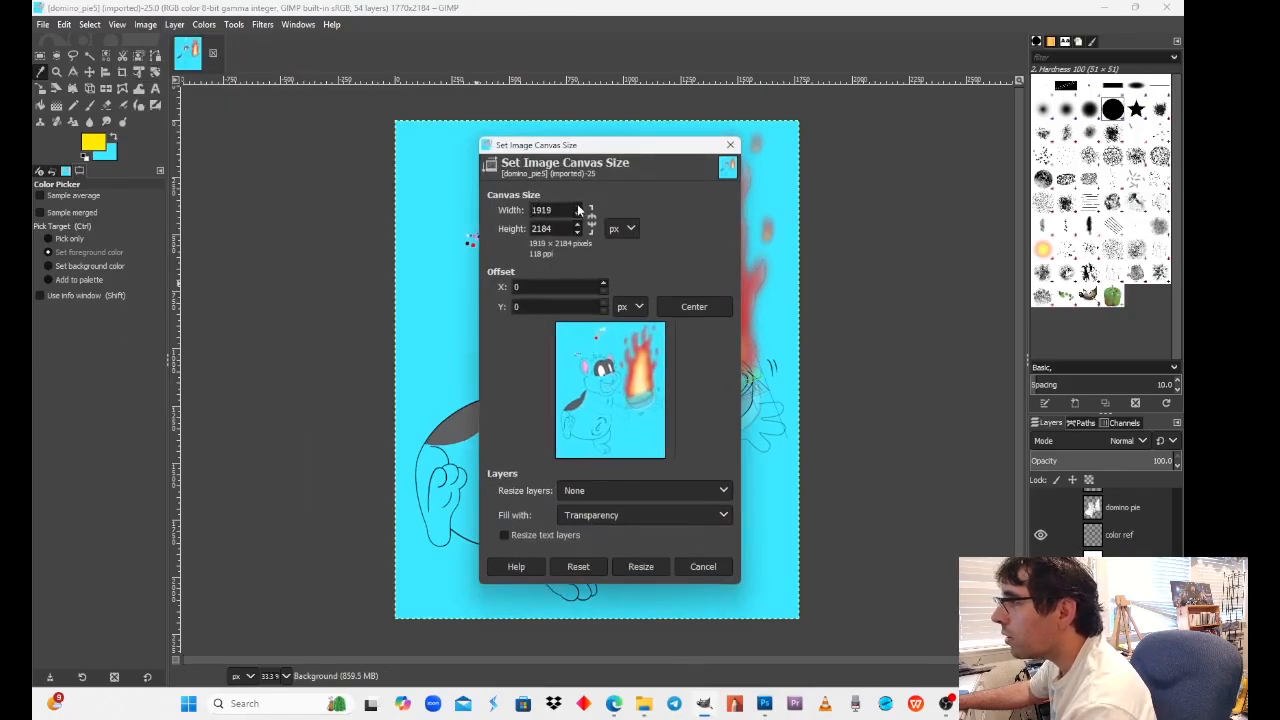
key(Tab)
text(2294)
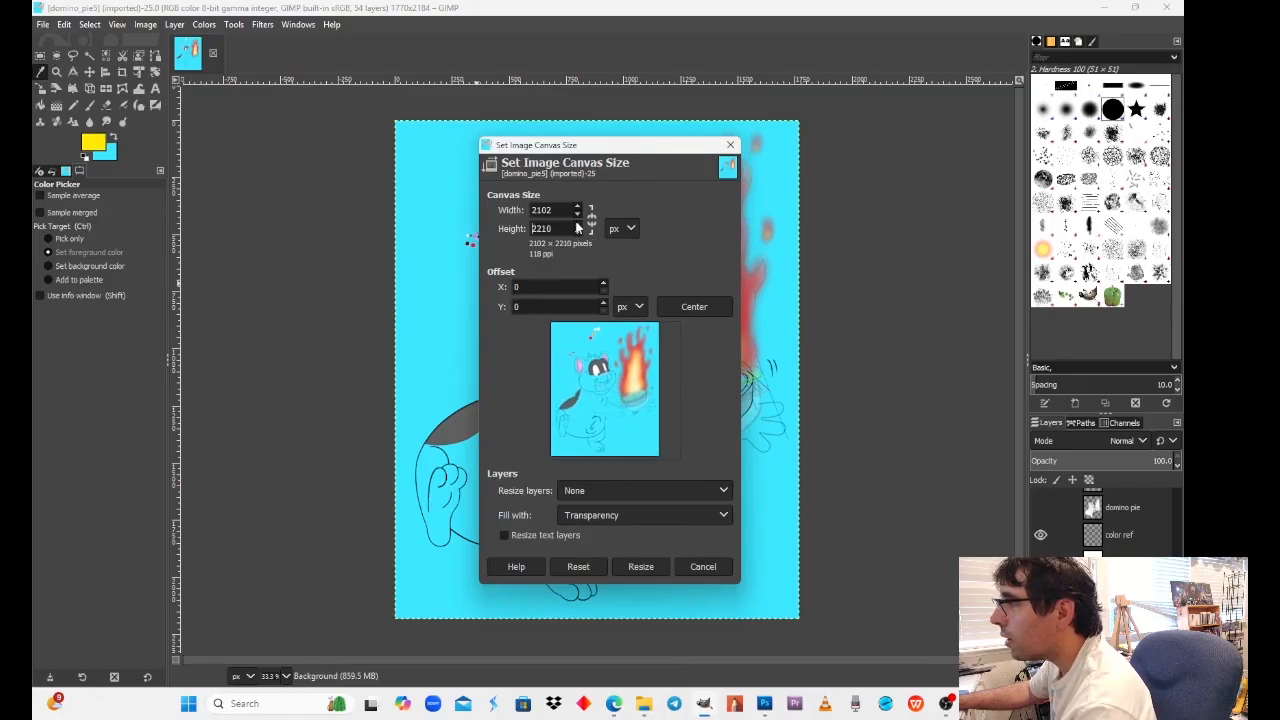
click(576, 224)
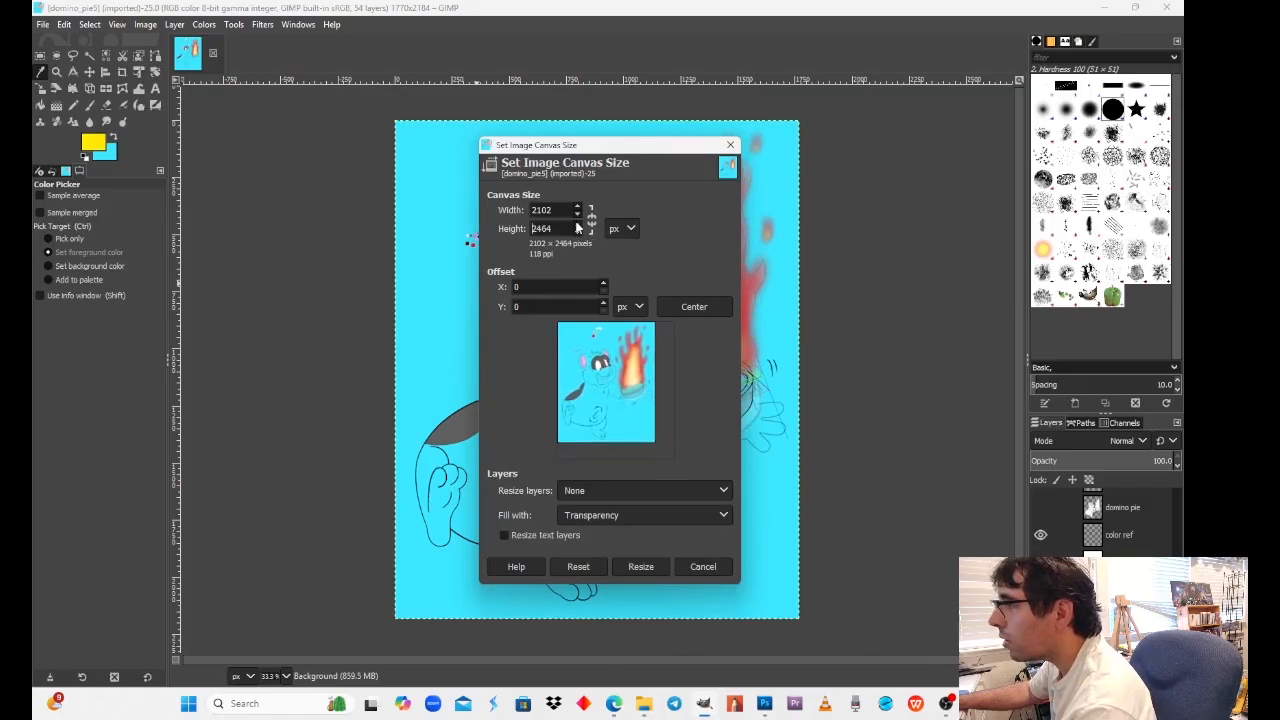
drag(641, 360, 617, 425)
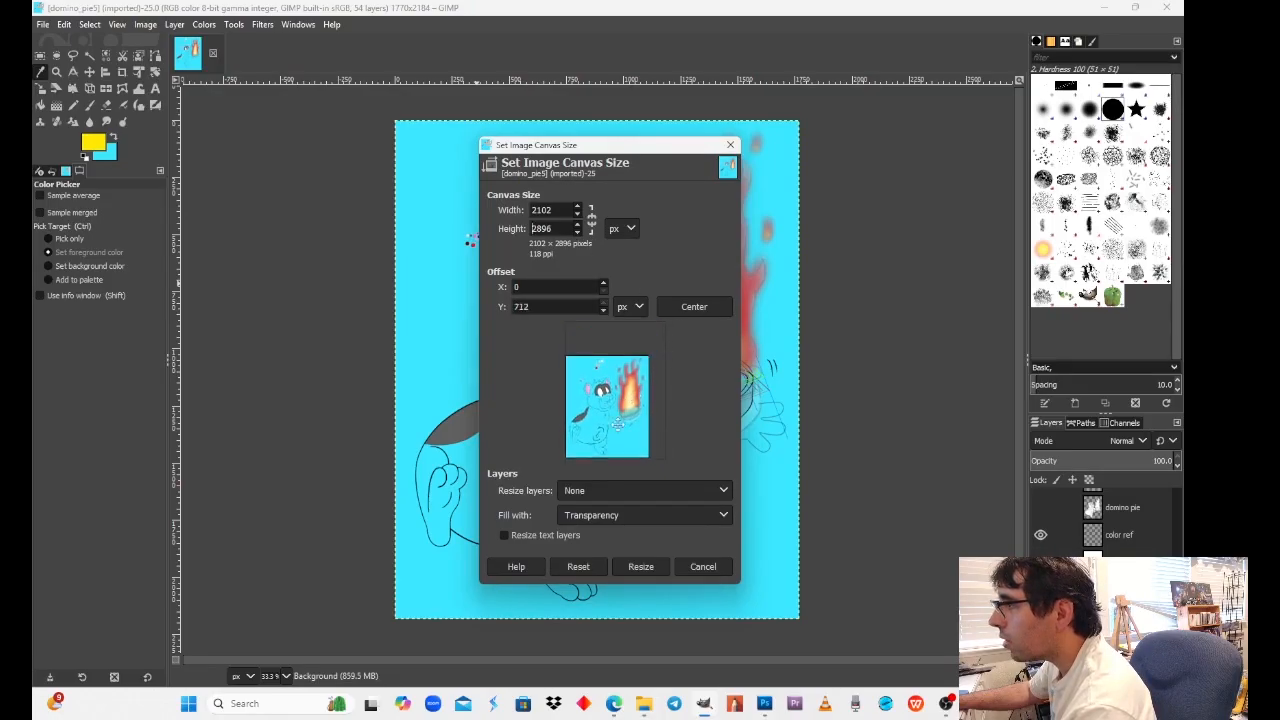
click(579, 226)
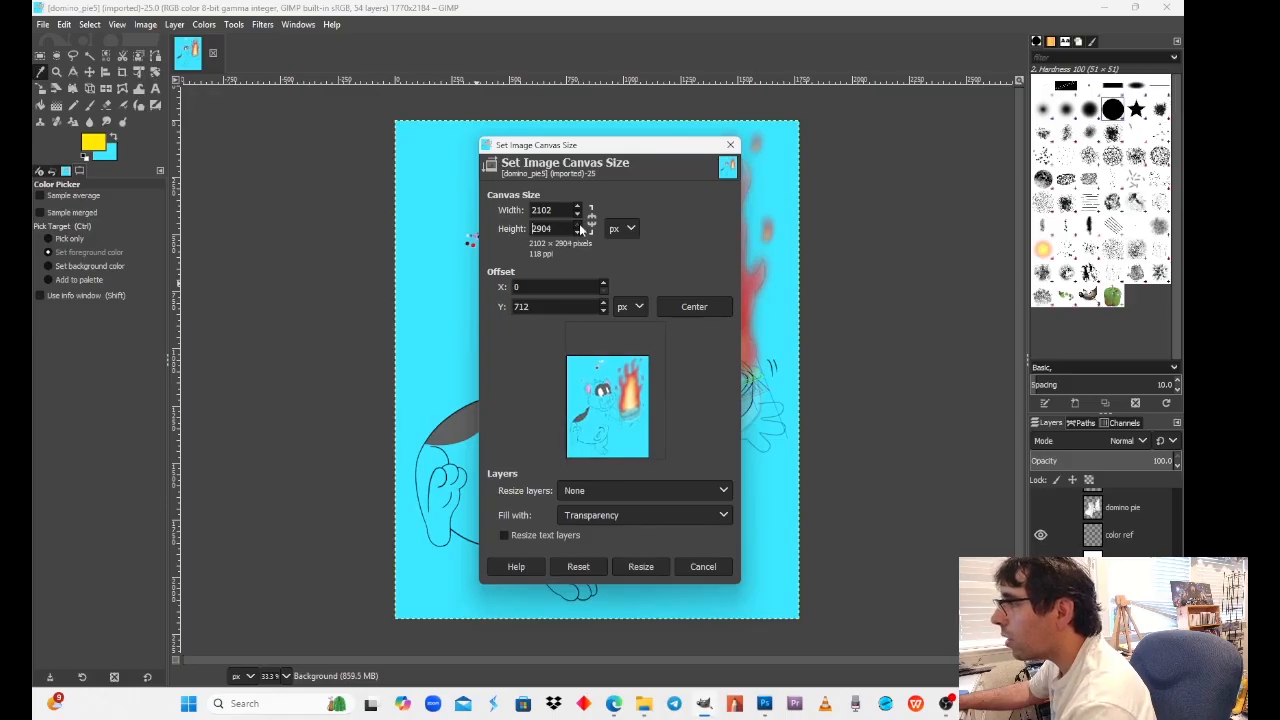
drag(636, 400, 618, 449)
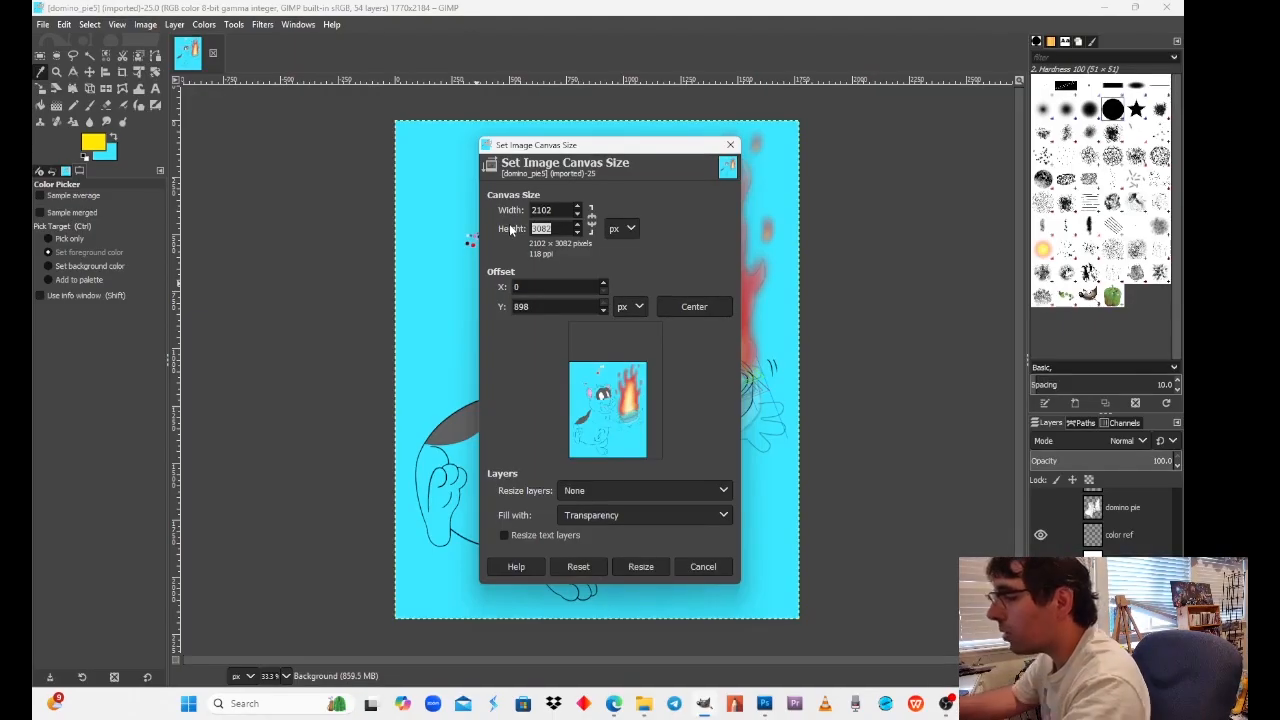
Step: Set the canvas height to 3000 px and the width to 2100 px, and apply the resize
text(300)
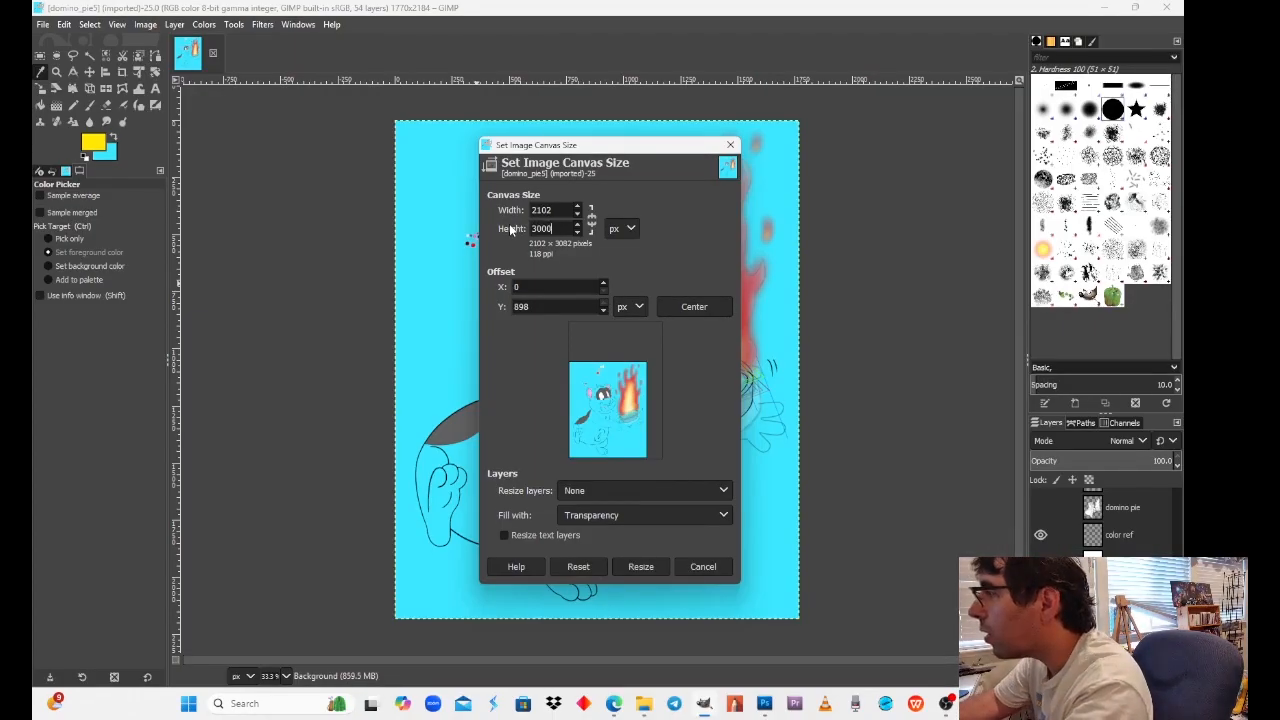
text(0)
key(Return)
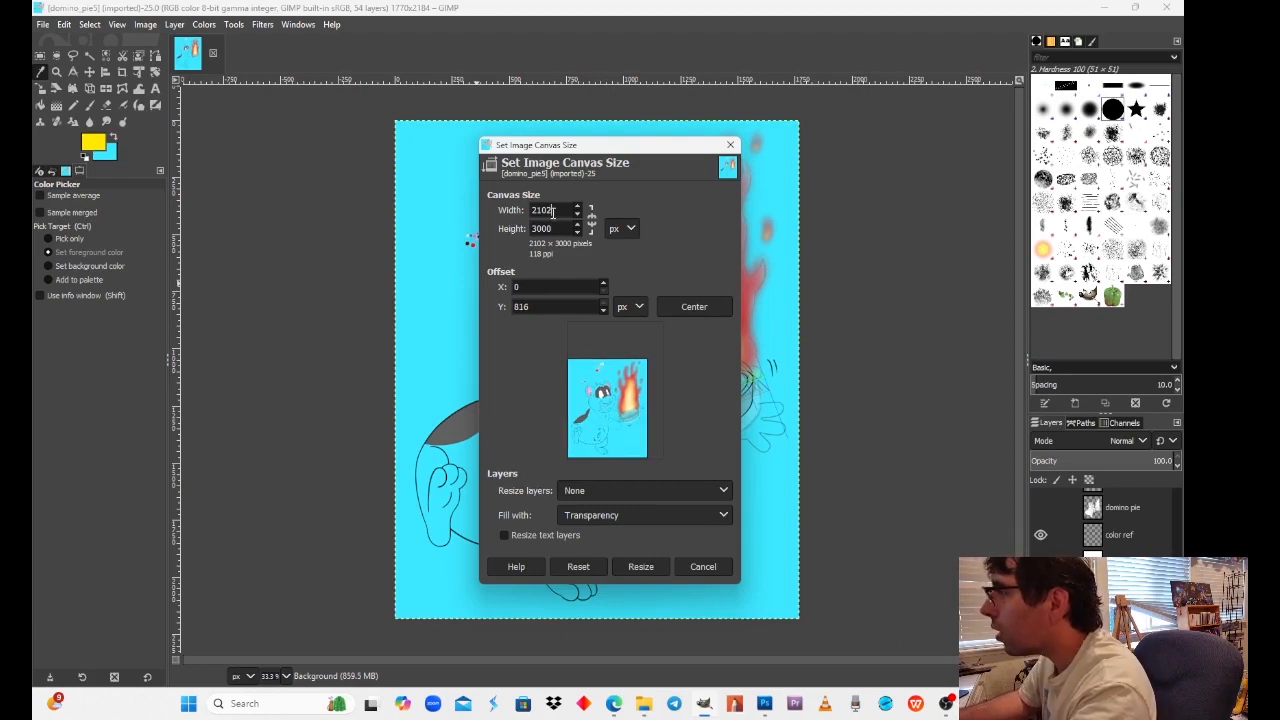
text(0)
key(Return)
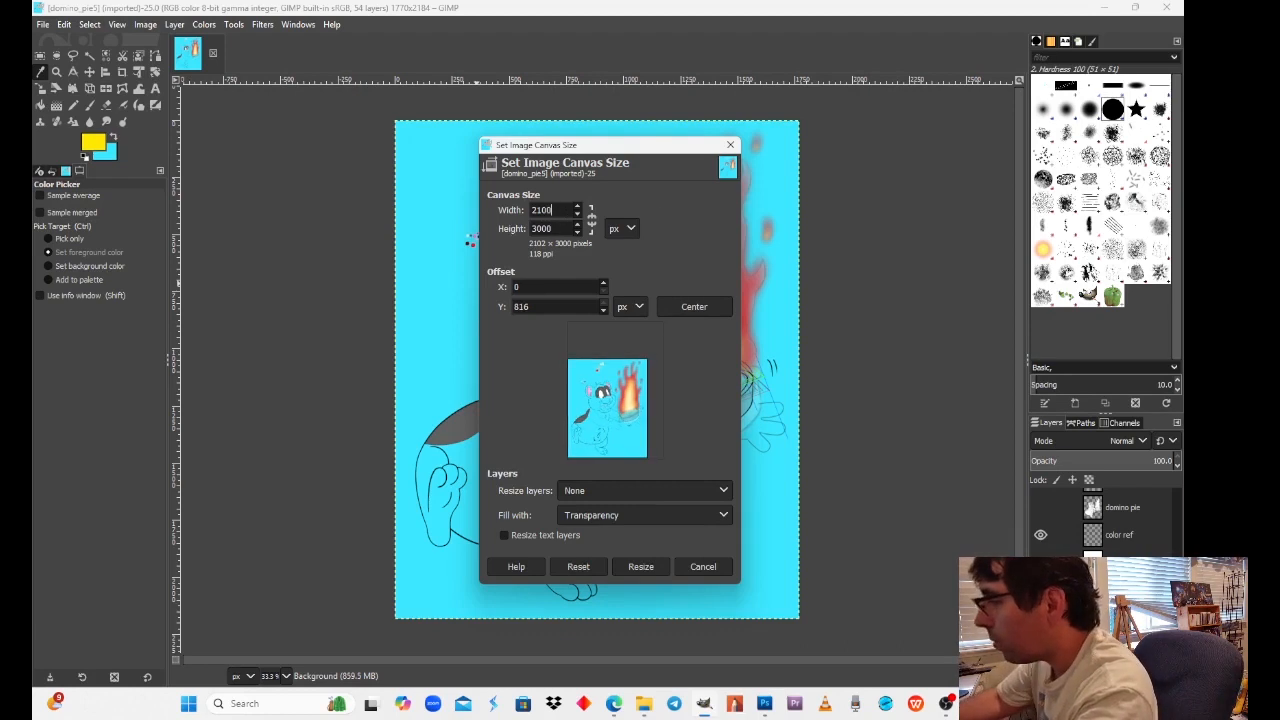
click(640, 566)
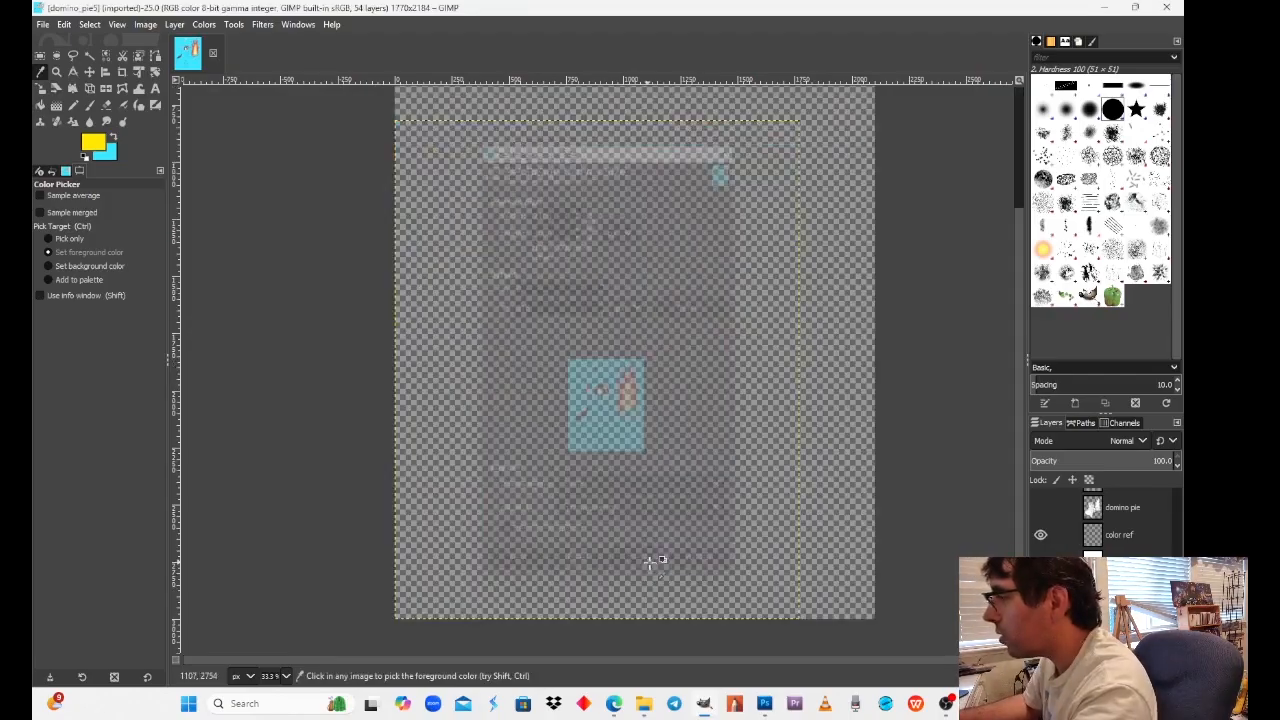
Step: Expand the Background layer to the image size and activate the Bucket Fill tool
scroll(643, 450, up, 3)
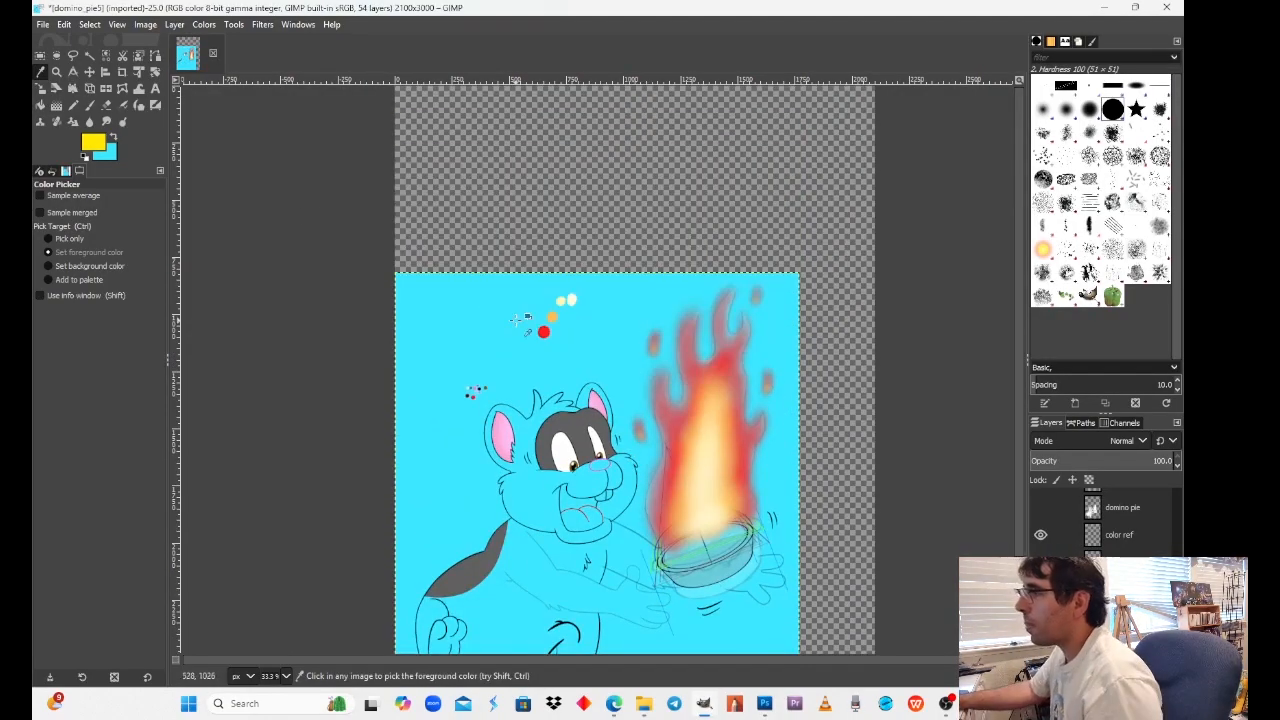
click(174, 24)
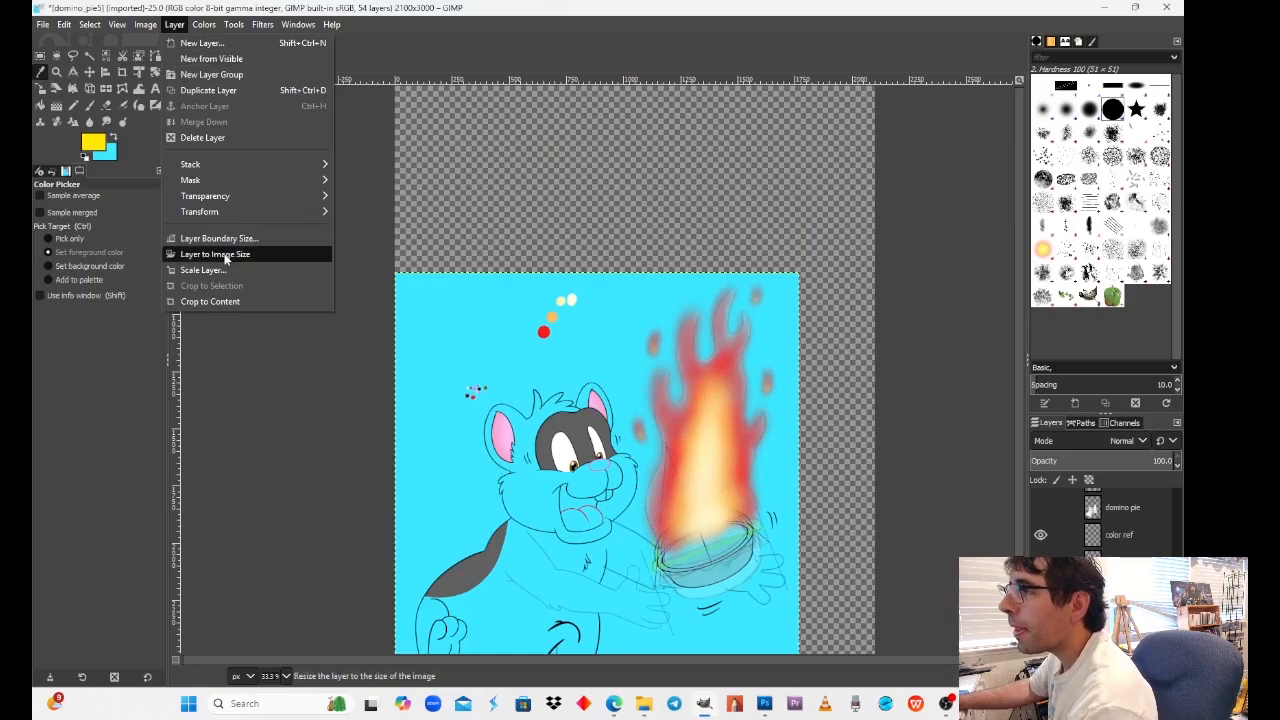
click(250, 257)
click(41, 104)
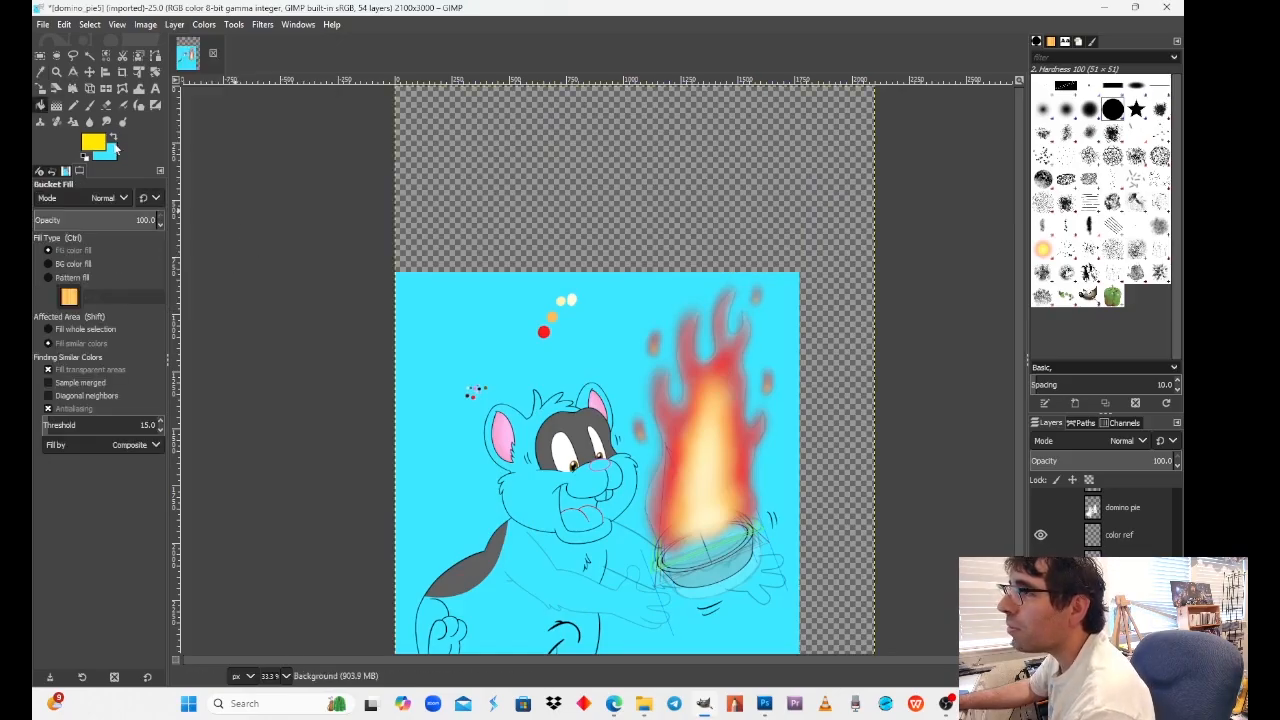
Step: Try to fill the Background layer's empty extension with the cyan color
click(113, 137)
click(537, 157)
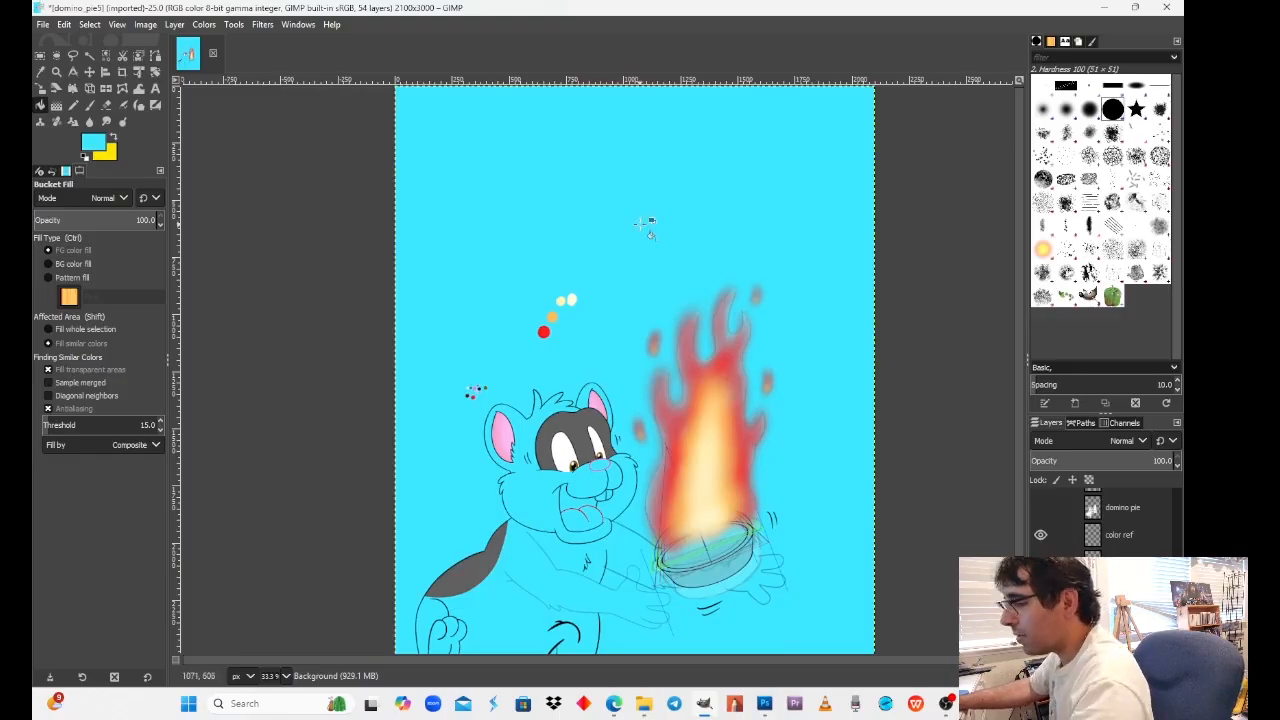
key(ctrl+z)
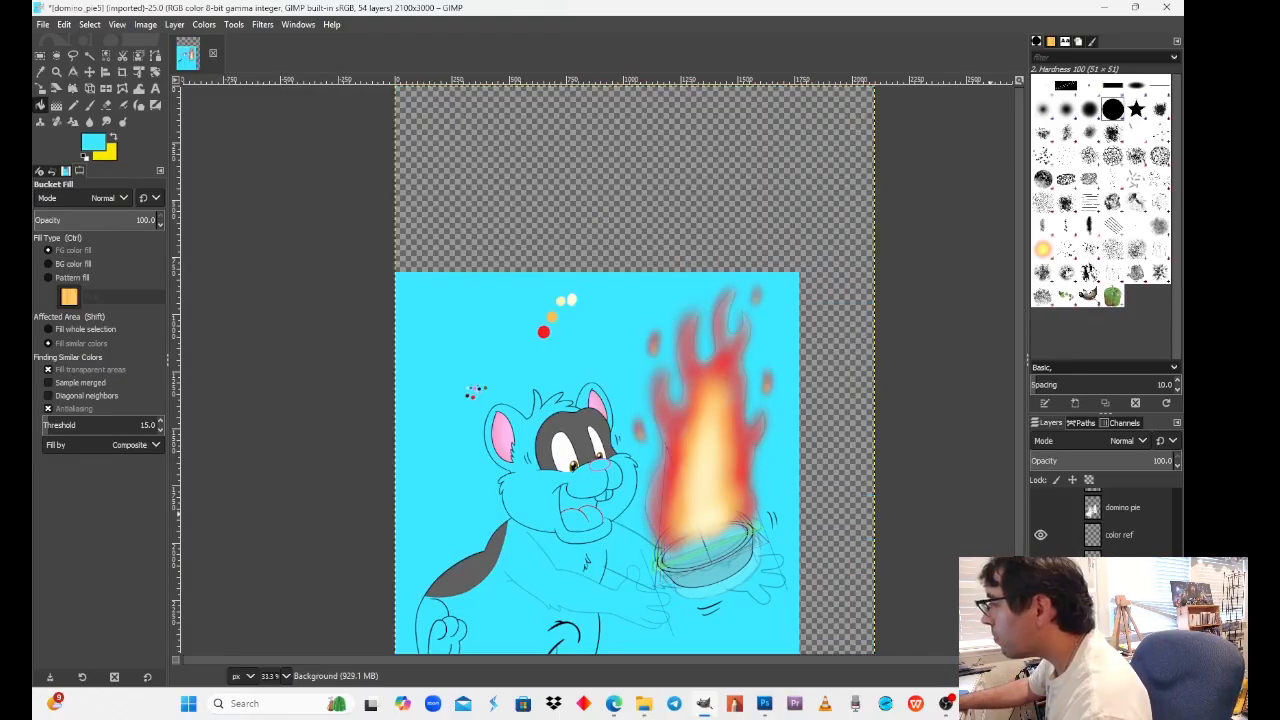
Step: Hide the blue BG layer and fill the Background layer's empty area with yellow
key(ctrl+z)
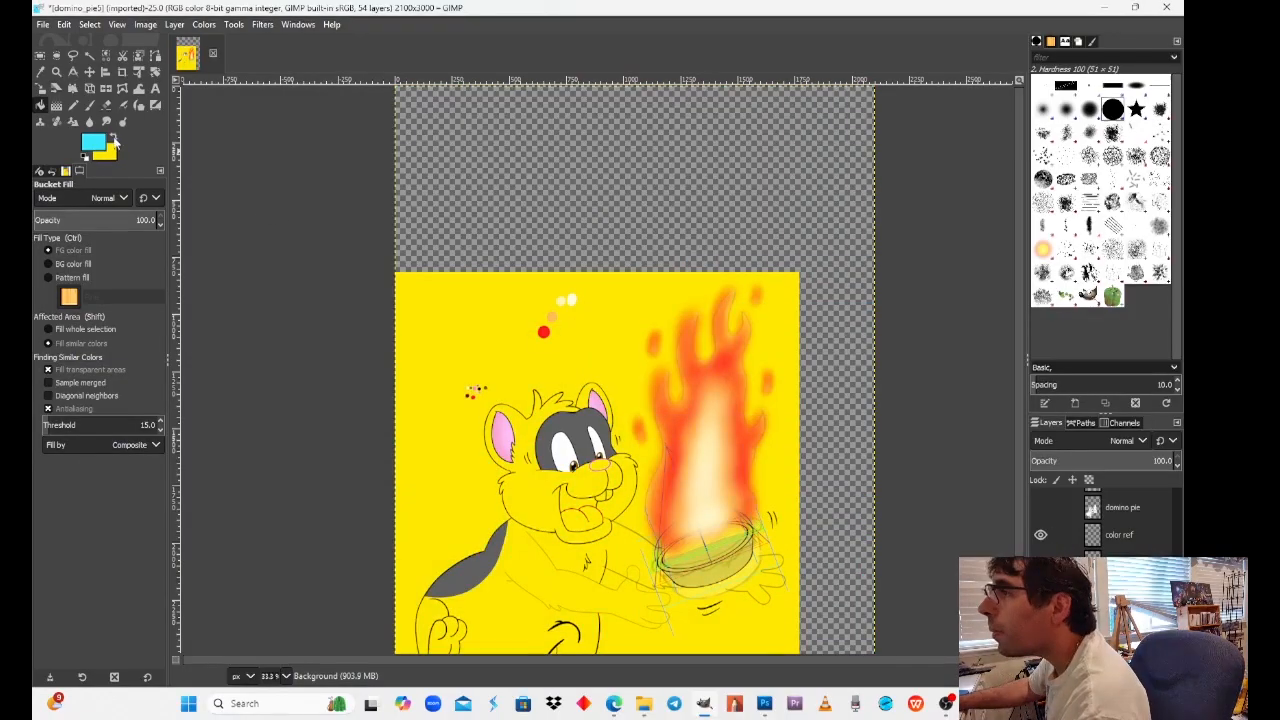
click(113, 137)
click(470, 187)
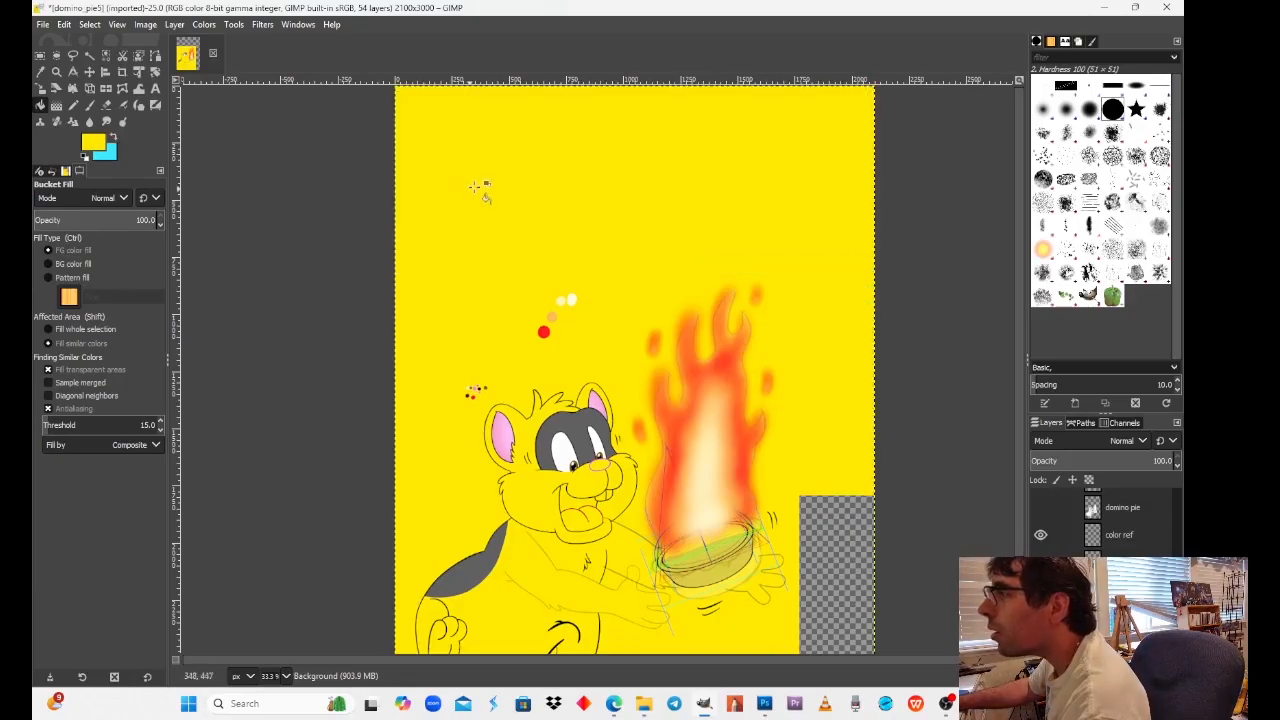
Step: Select the blue BG layer, expand it to the image size and fill its empty area with cyan
key(ctrl+z)
key(ctrl+z)
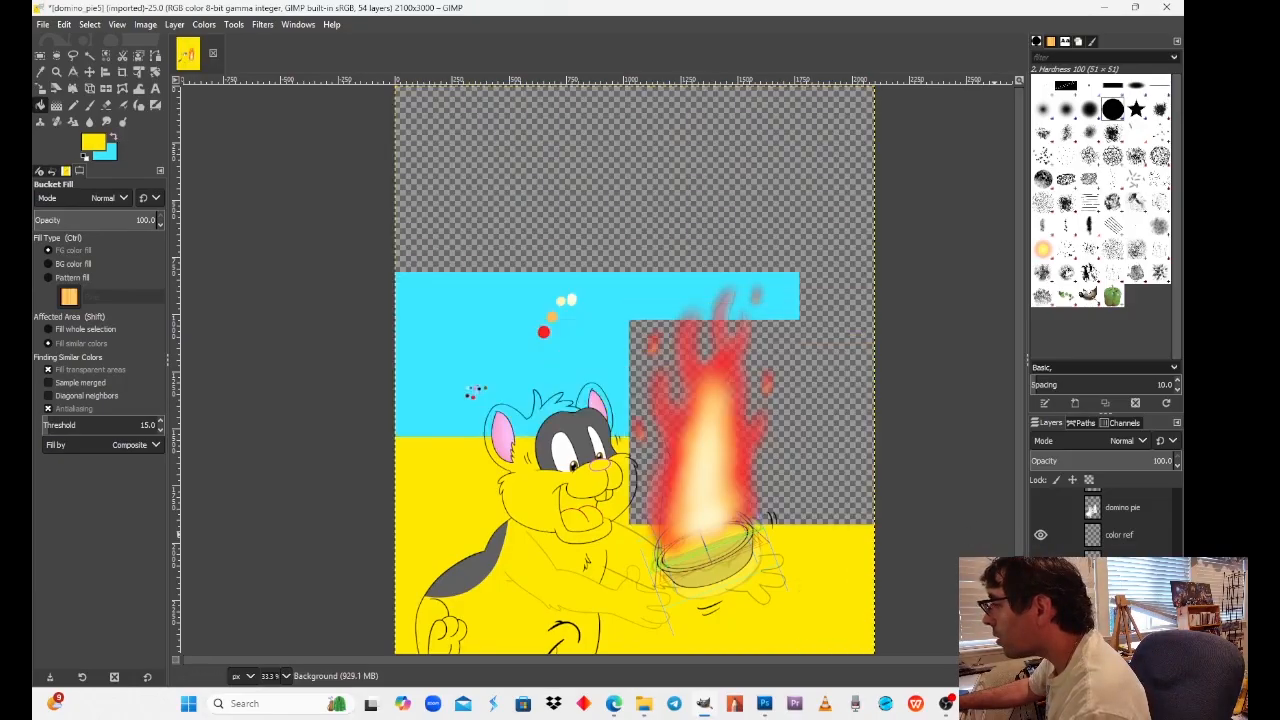
click(174, 24)
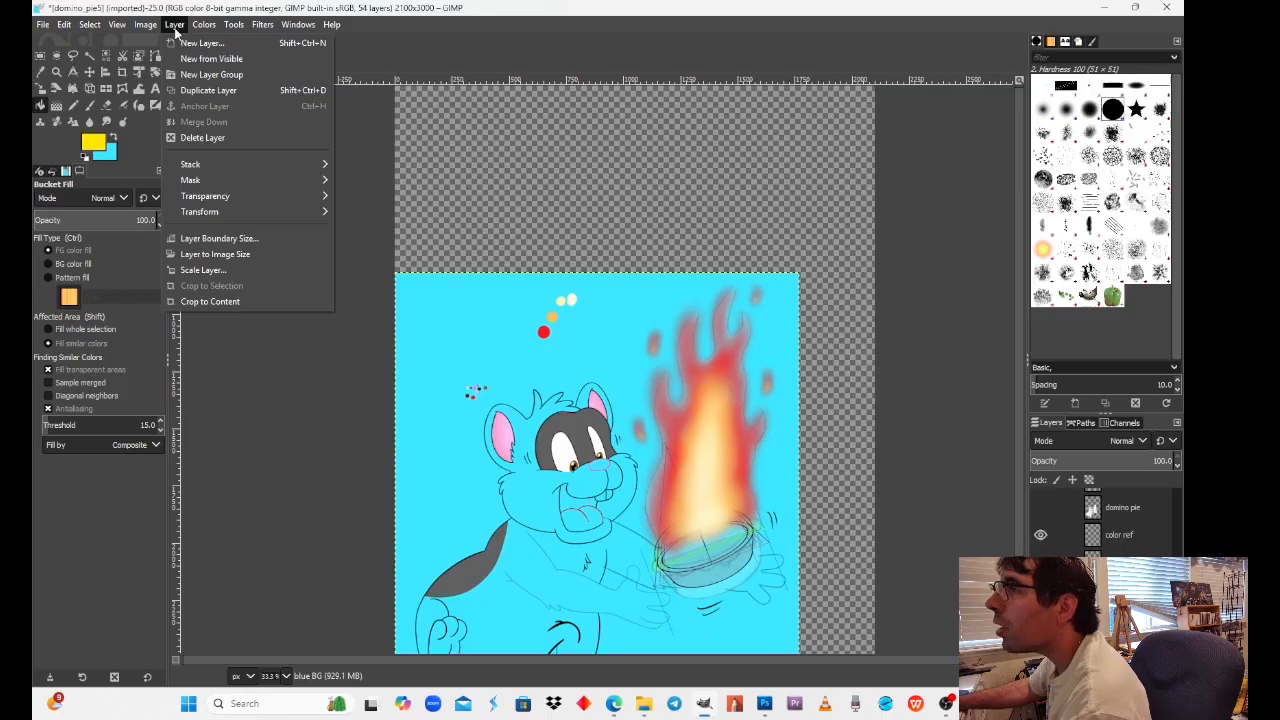
click(237, 252)
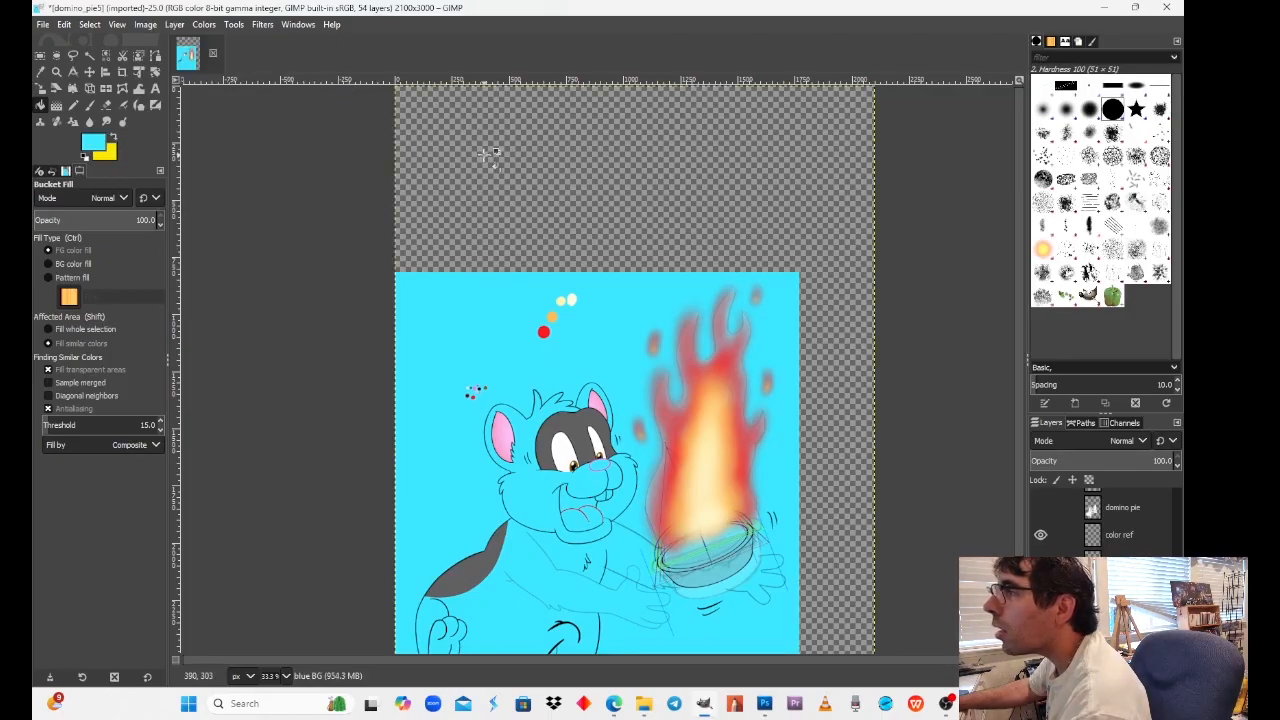
click(484, 153)
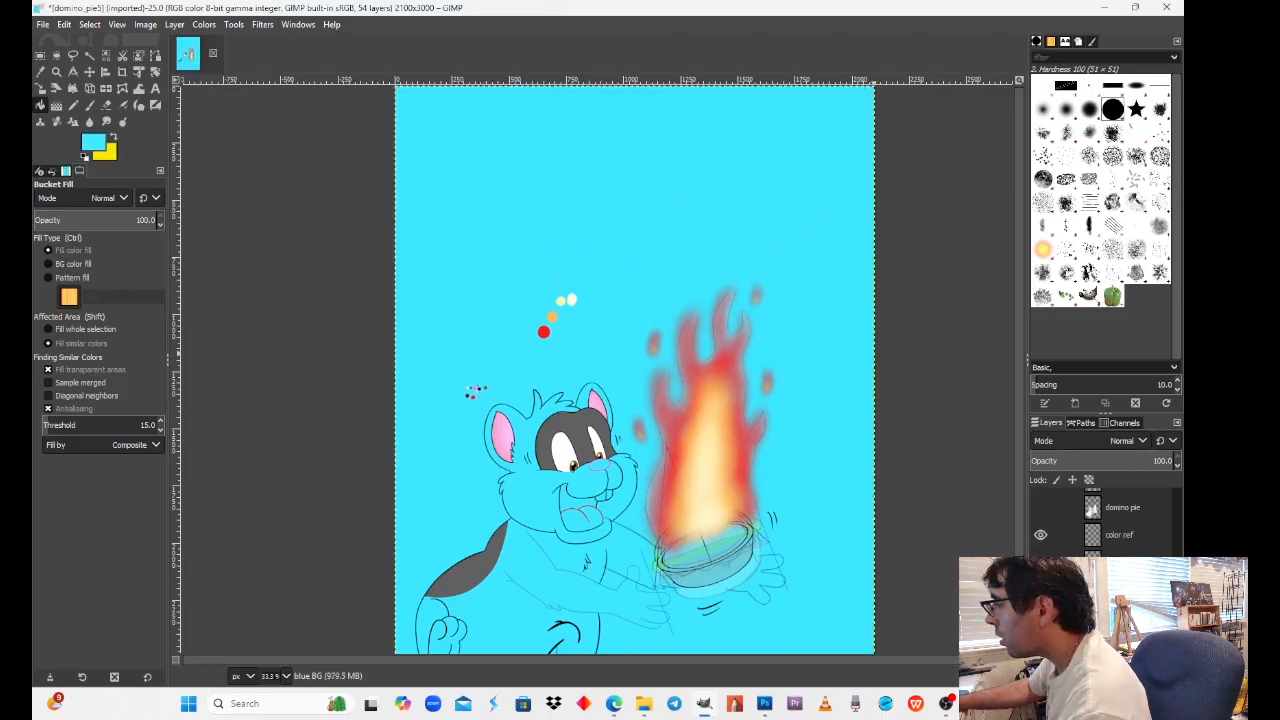
Step: Hide the blue BG layer, show and select the red layer, and sample its red as the foreground color
click(1041, 617)
click(1041, 644)
click(1112, 644)
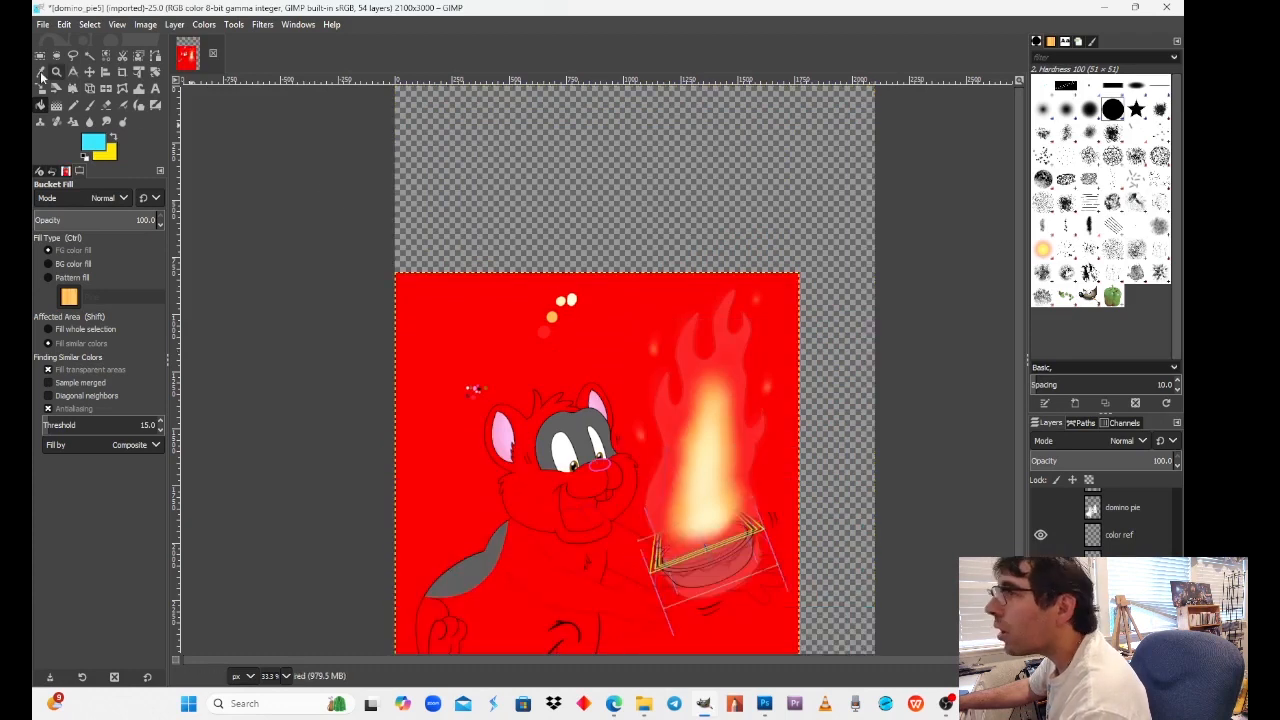
click(41, 74)
click(410, 285)
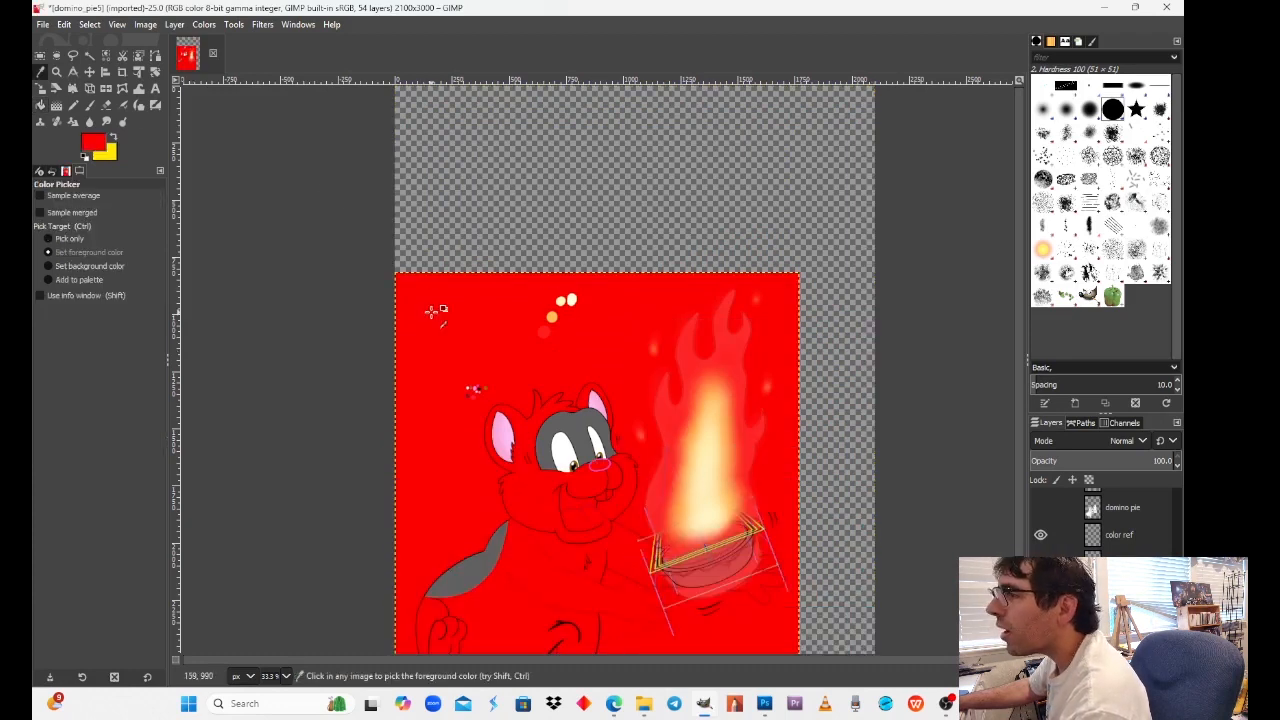
Step: Expand the red layer to the image size and fill its empty area with red
click(170, 24)
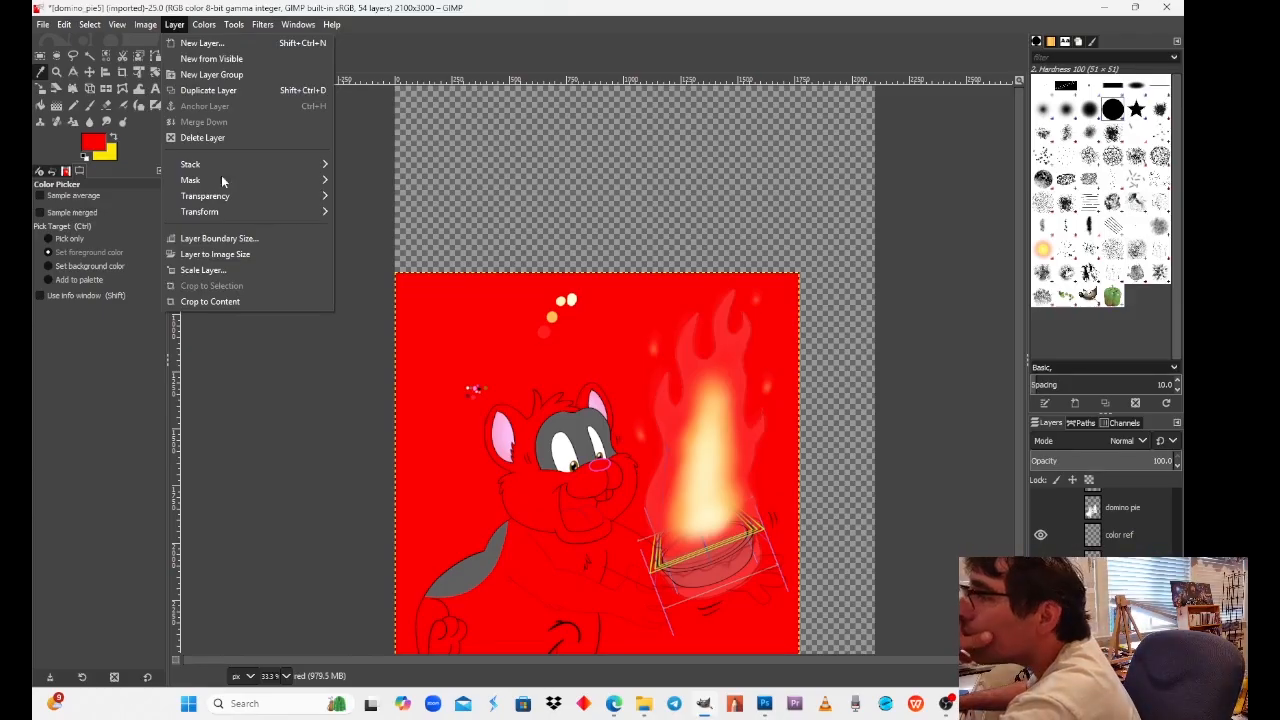
click(240, 254)
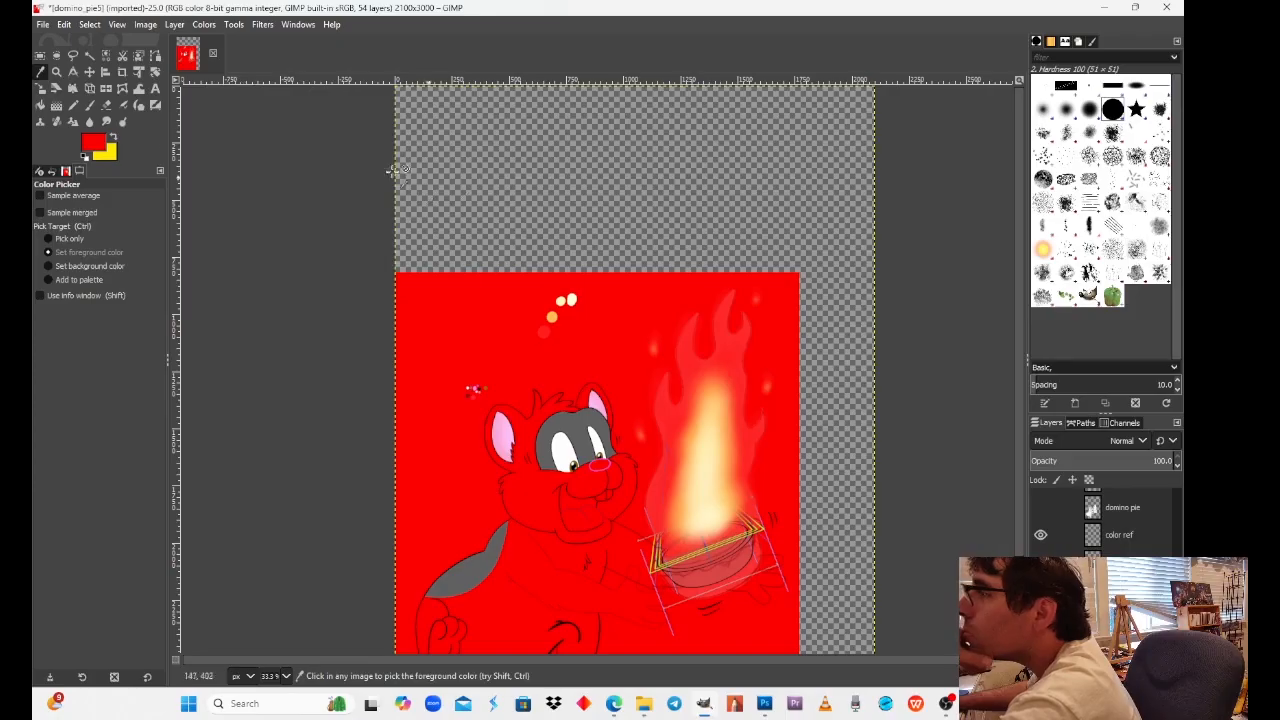
key(shift+b)
click(565, 152)
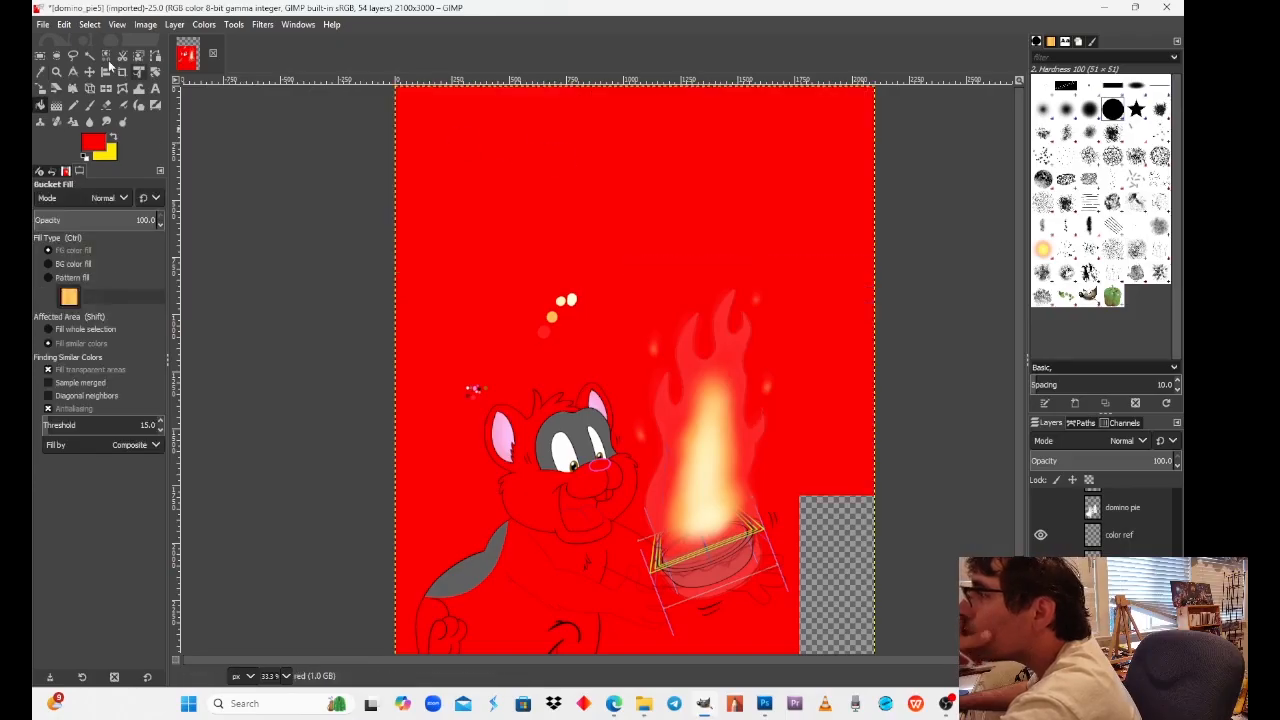
Step: Hide the red layer, select the White BG layer and expand it to the image size
click(40, 56)
click(1167, 677)
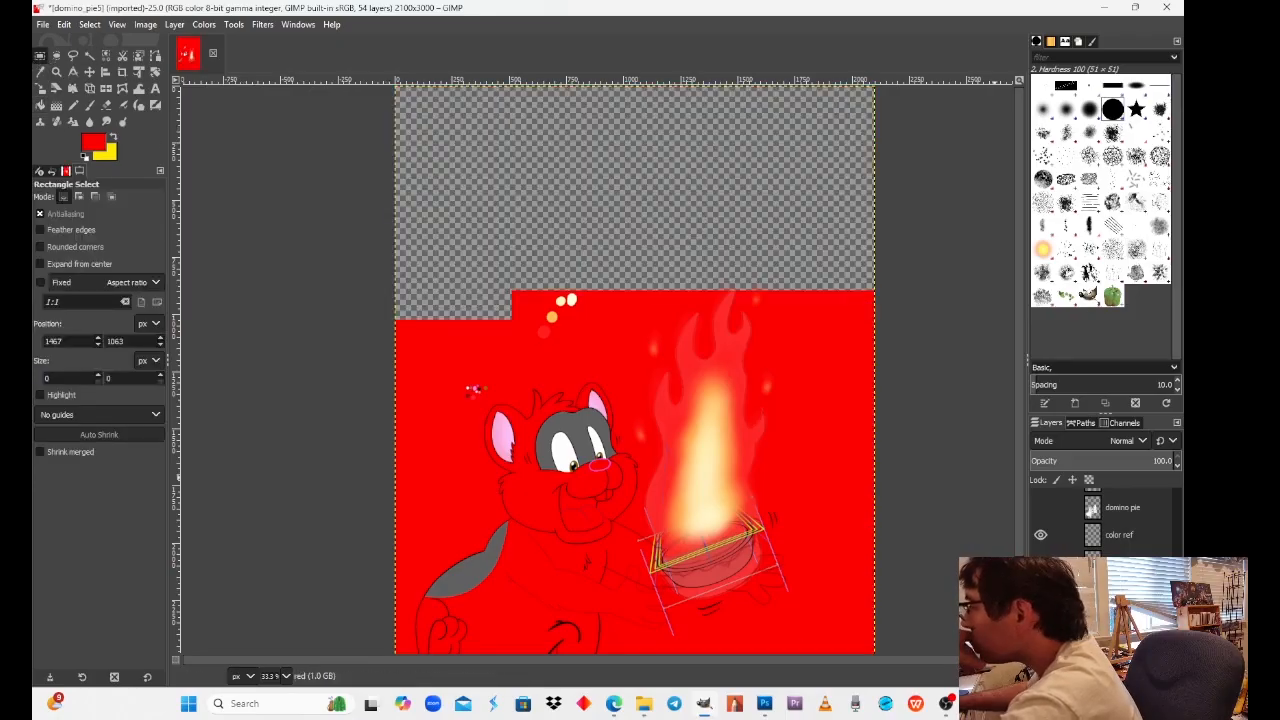
click(174, 24)
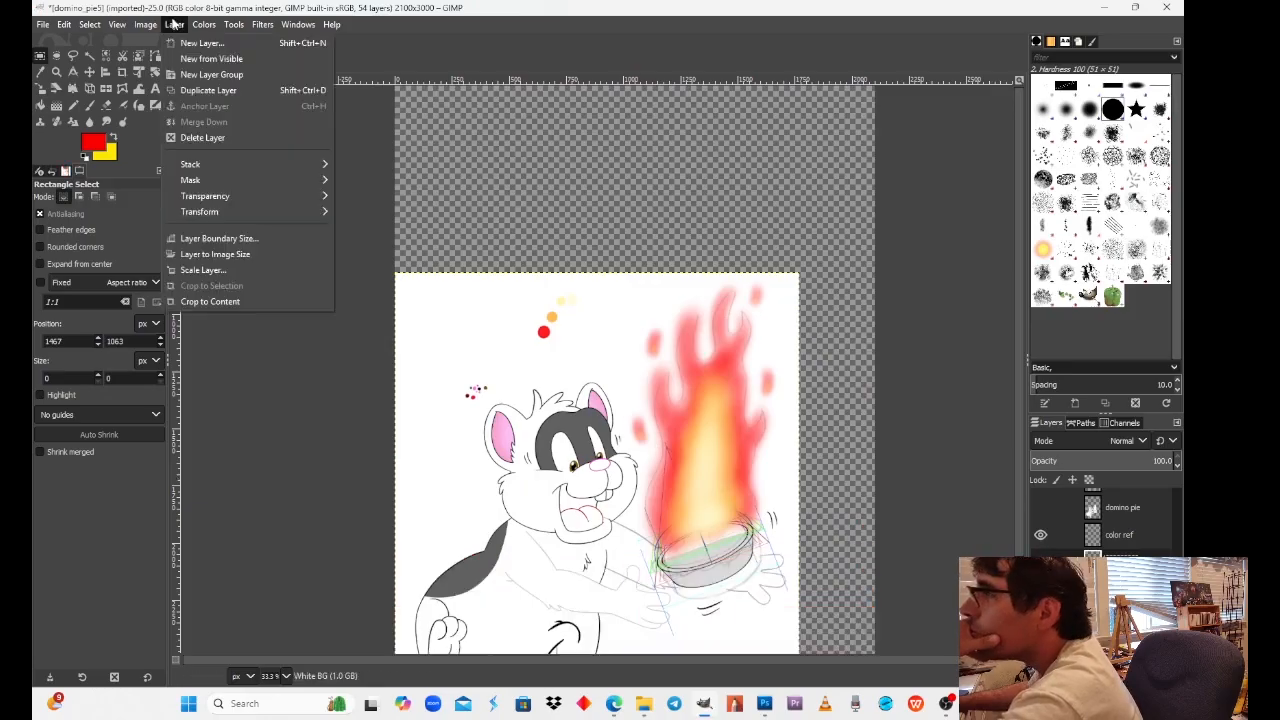
click(240, 254)
Step: Set the foreground color to white and fill the empty area of the White BG layer with it
click(86, 158)
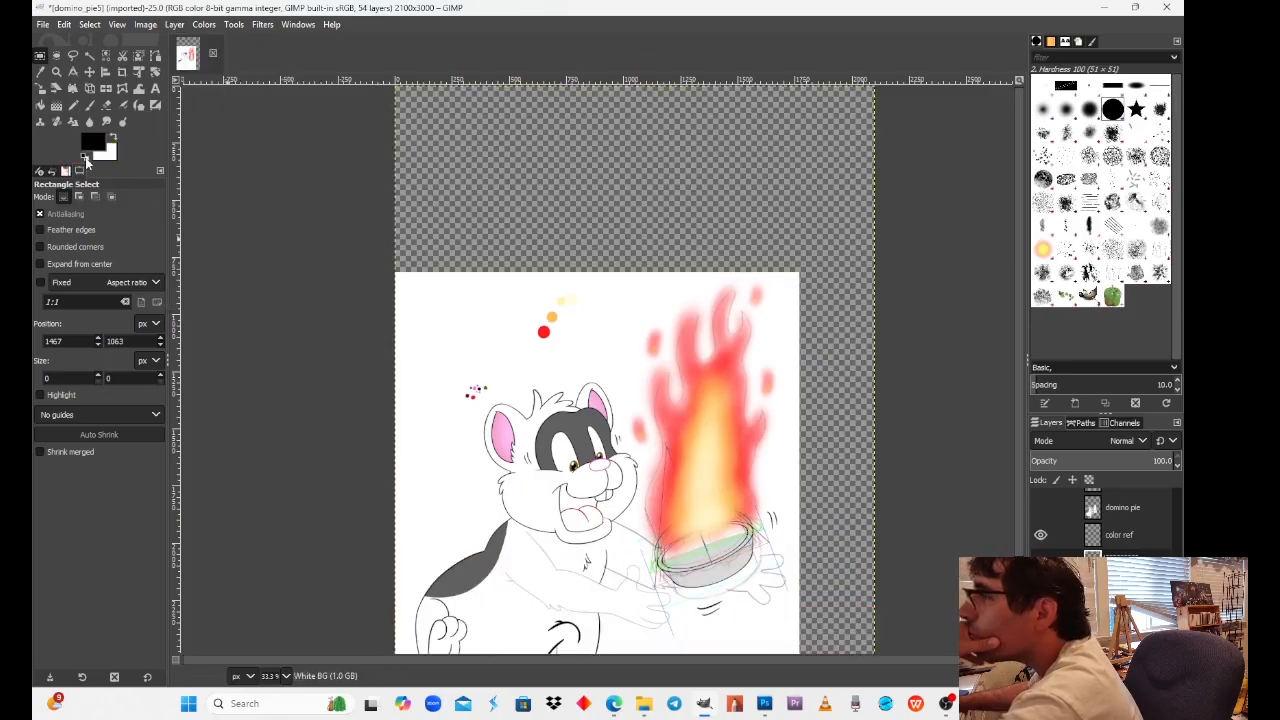
click(116, 138)
click(40, 104)
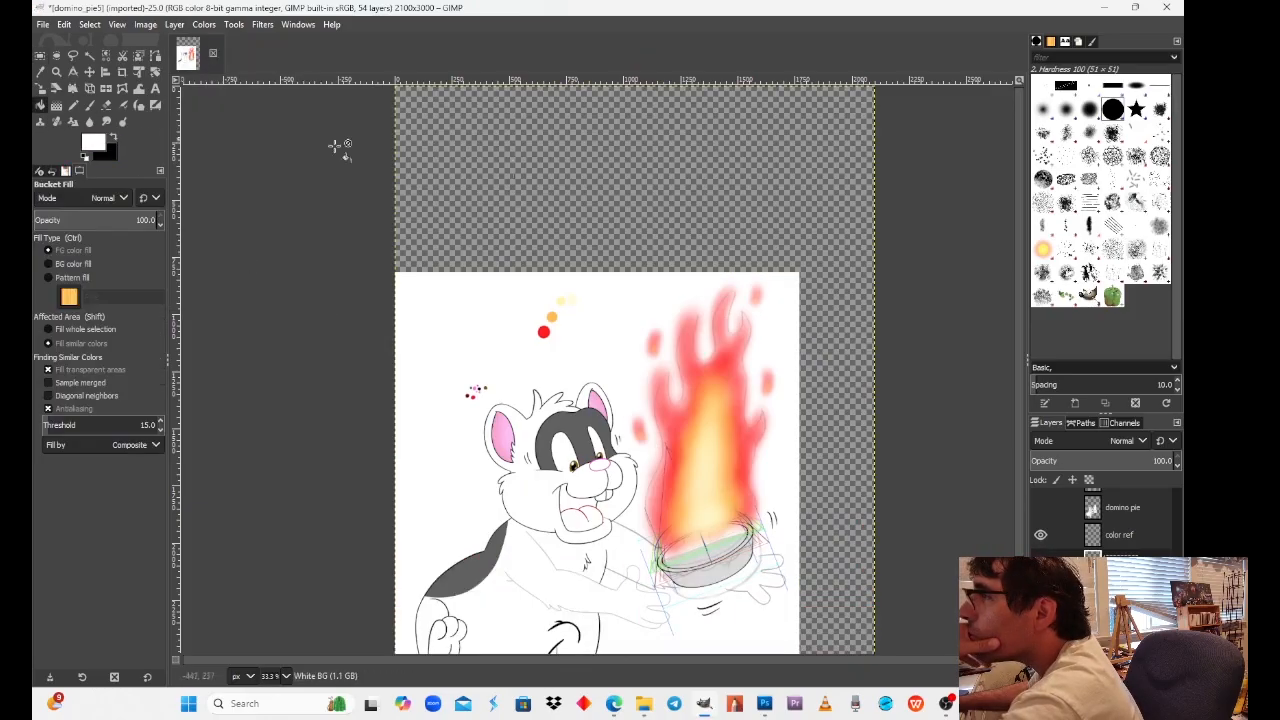
click(583, 160)
key(r)
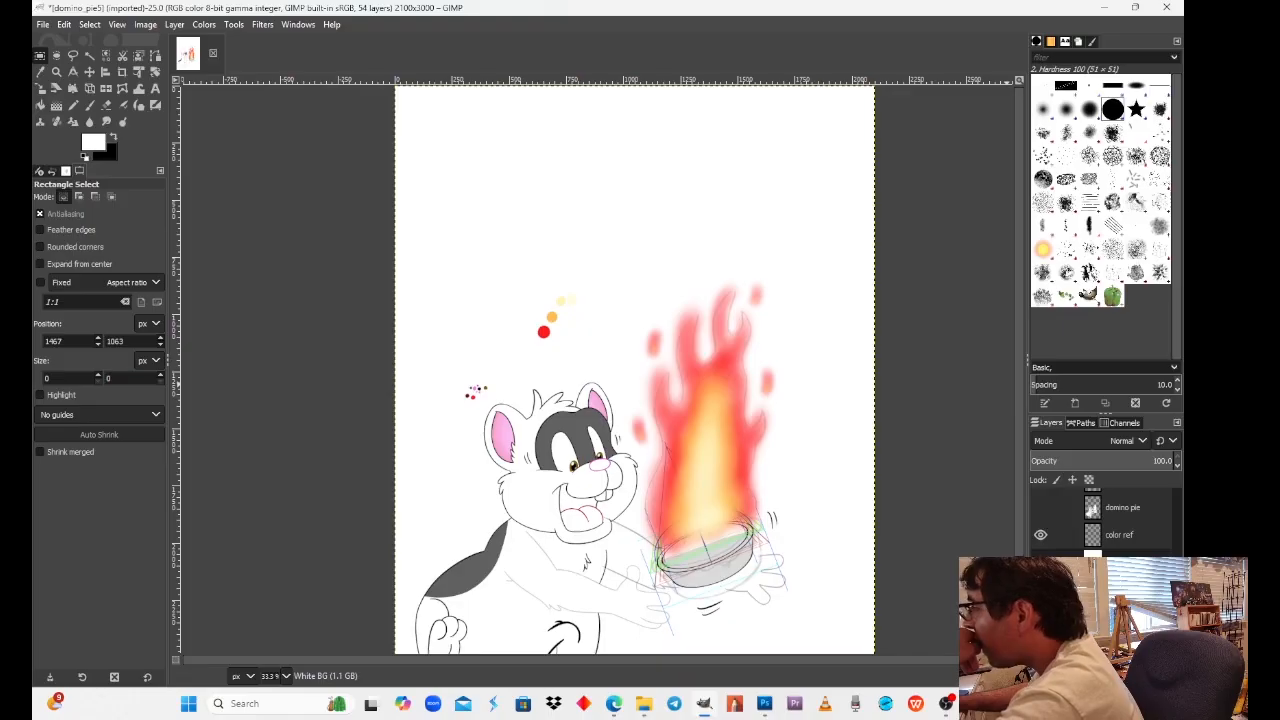
Step: Look through the layer list up to the brightest fire layer and check the enlarged drawing as a whole
scroll(1105, 522, up, 2)
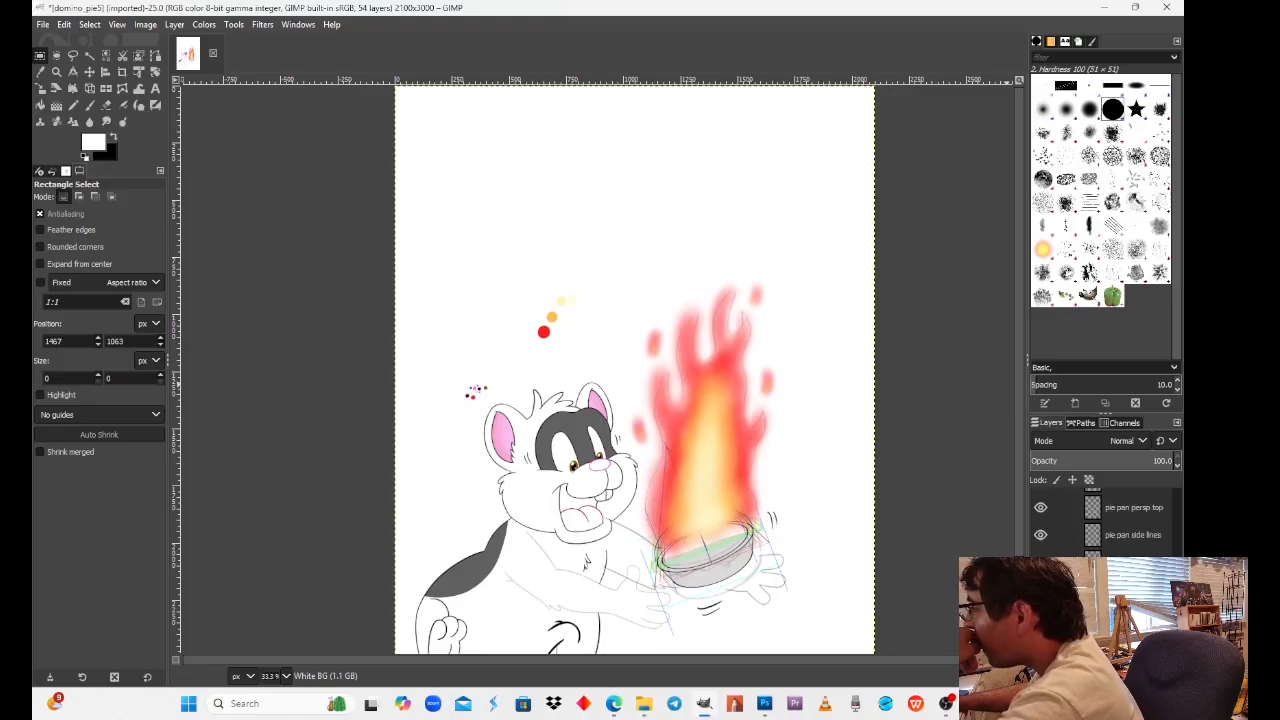
scroll(1105, 522, up, 3)
scroll(1105, 520, up, 2)
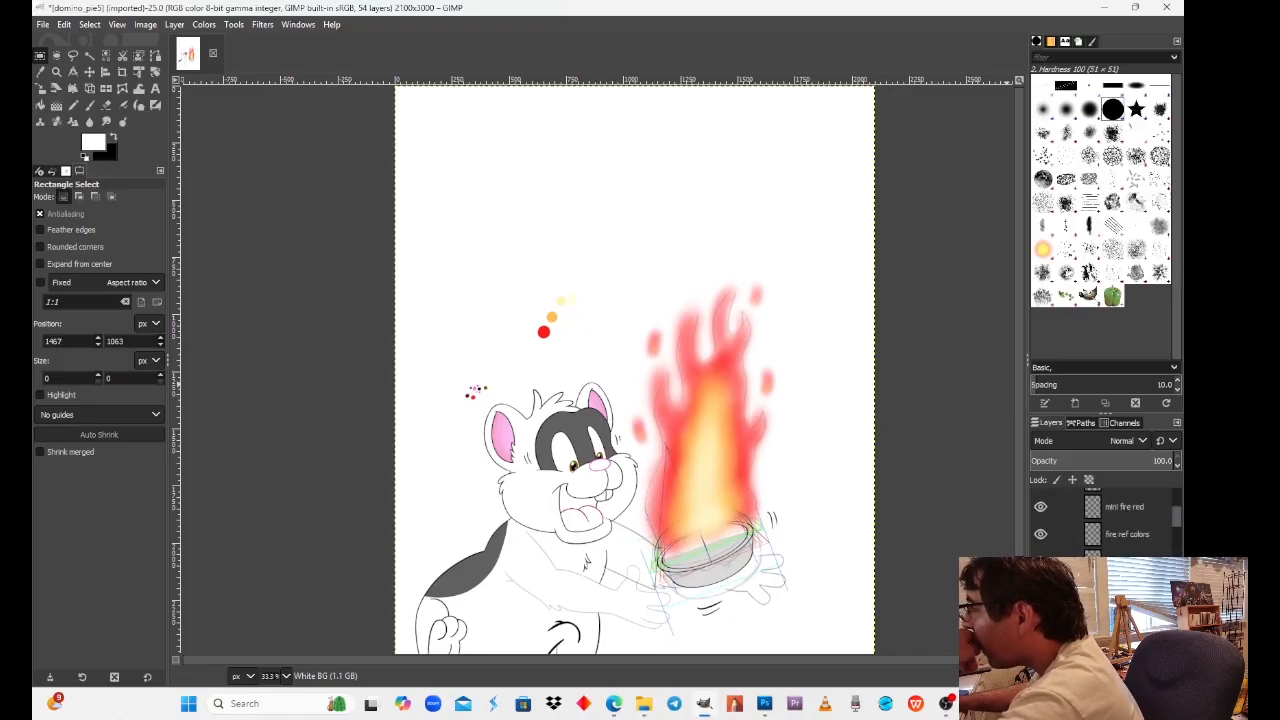
scroll(1105, 520, up, 2)
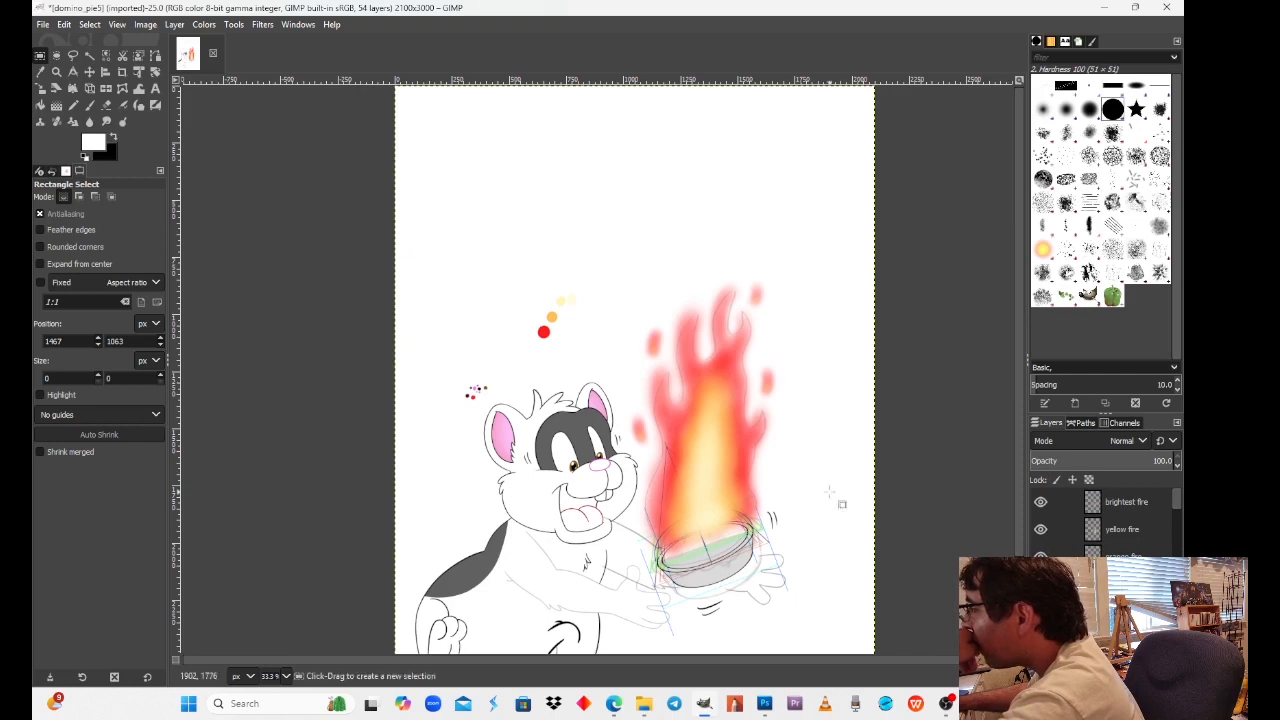
scroll(1105, 520, down, 5)
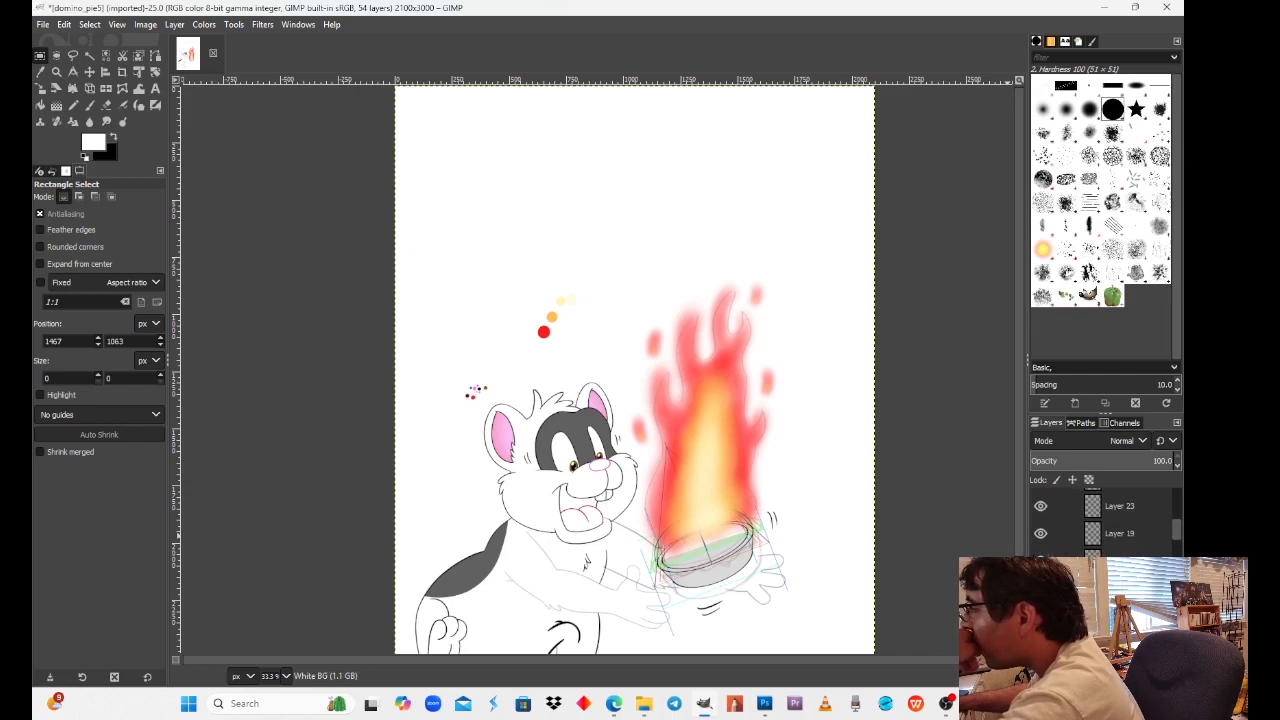
scroll(1105, 520, up, 5)
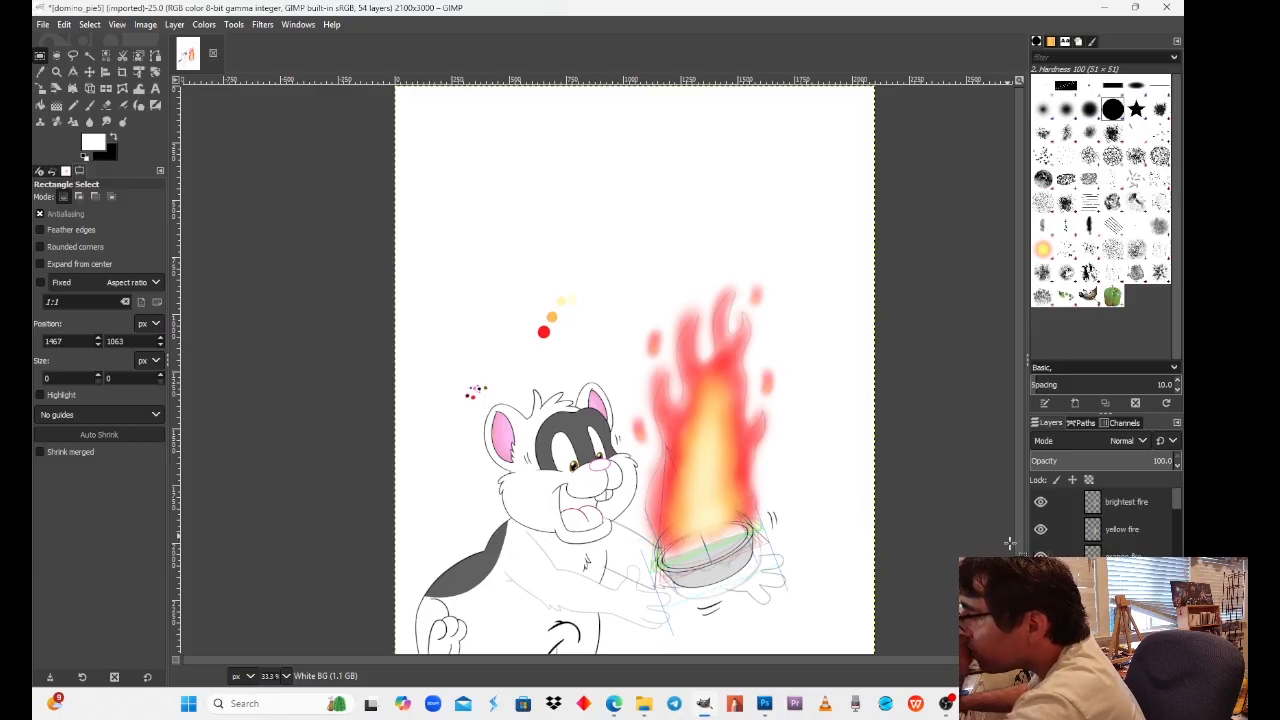
scroll(489, 325, down, 3)
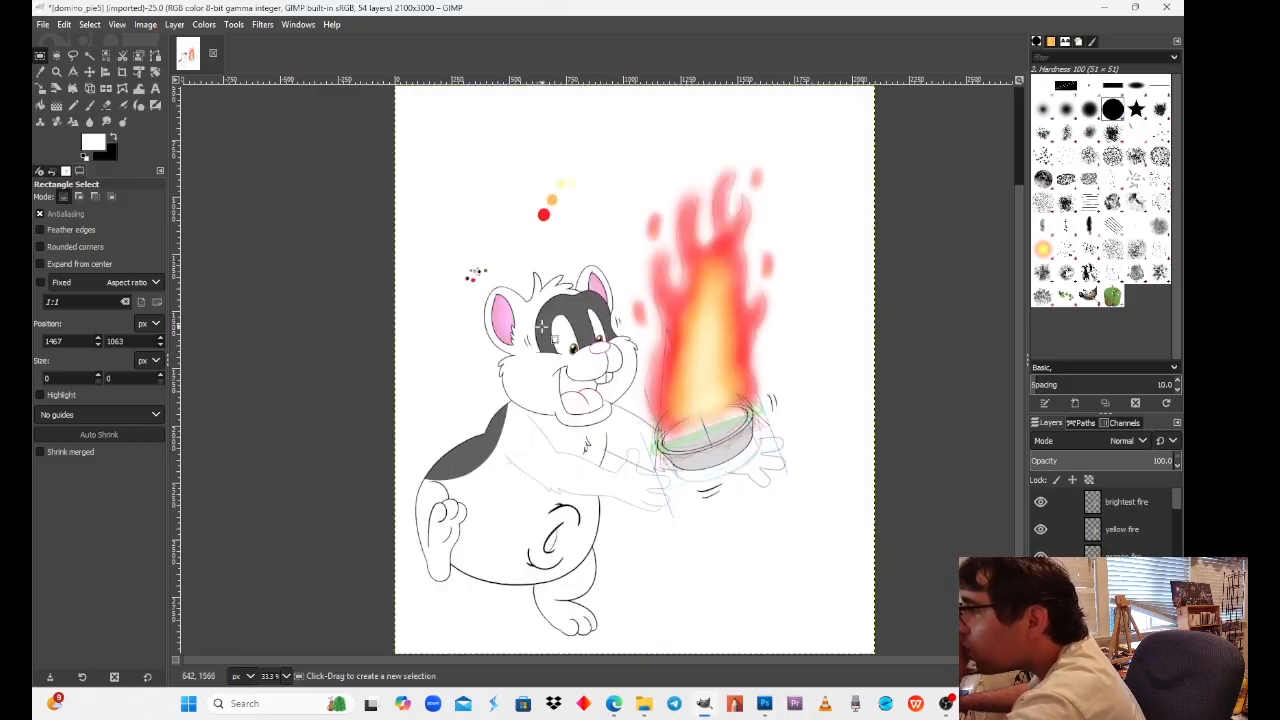
Step: Overwrite domino_pie5.psd with the edited image and close it, discarding the unsaved GIMP changes
click(42, 24)
click(209, 219)
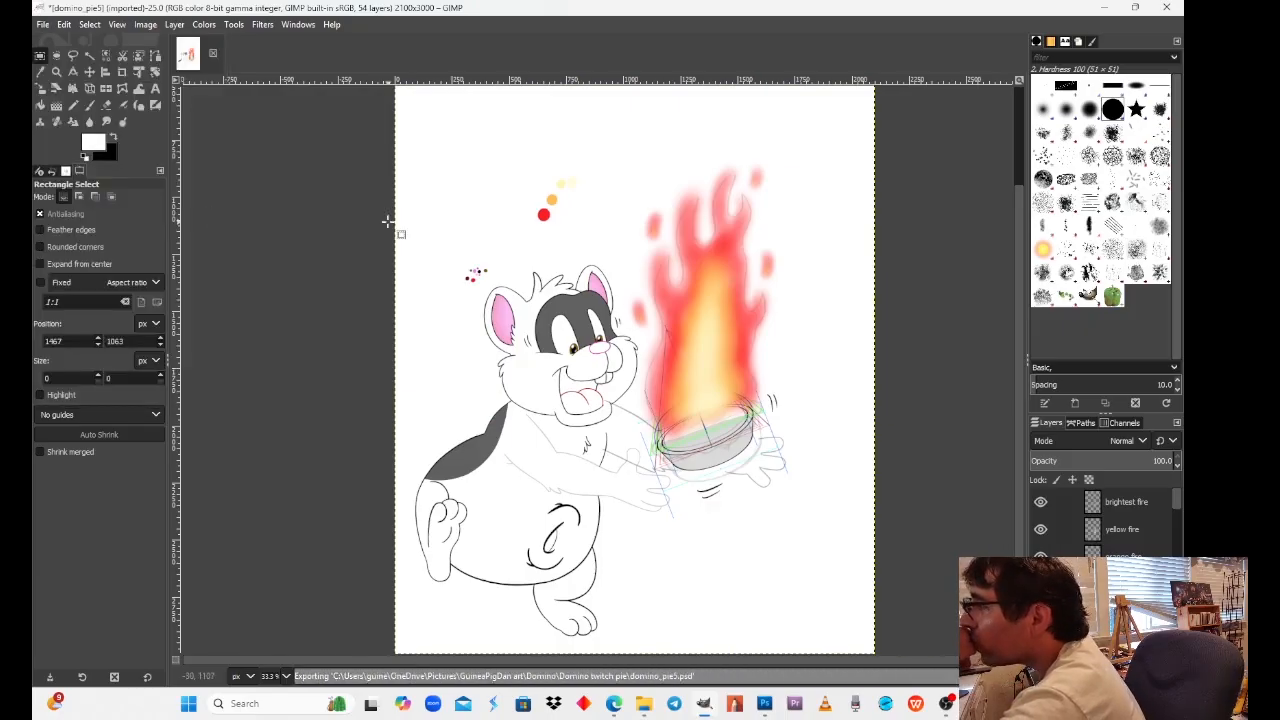
click(212, 60)
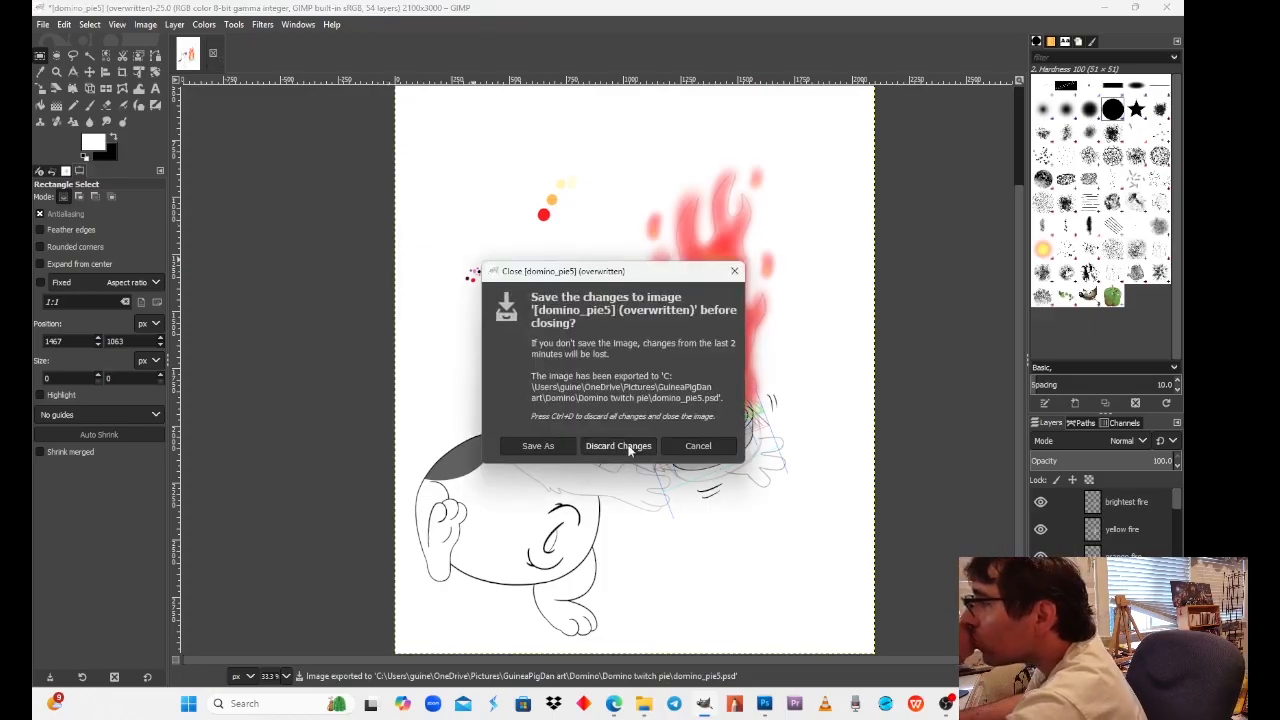
click(618, 446)
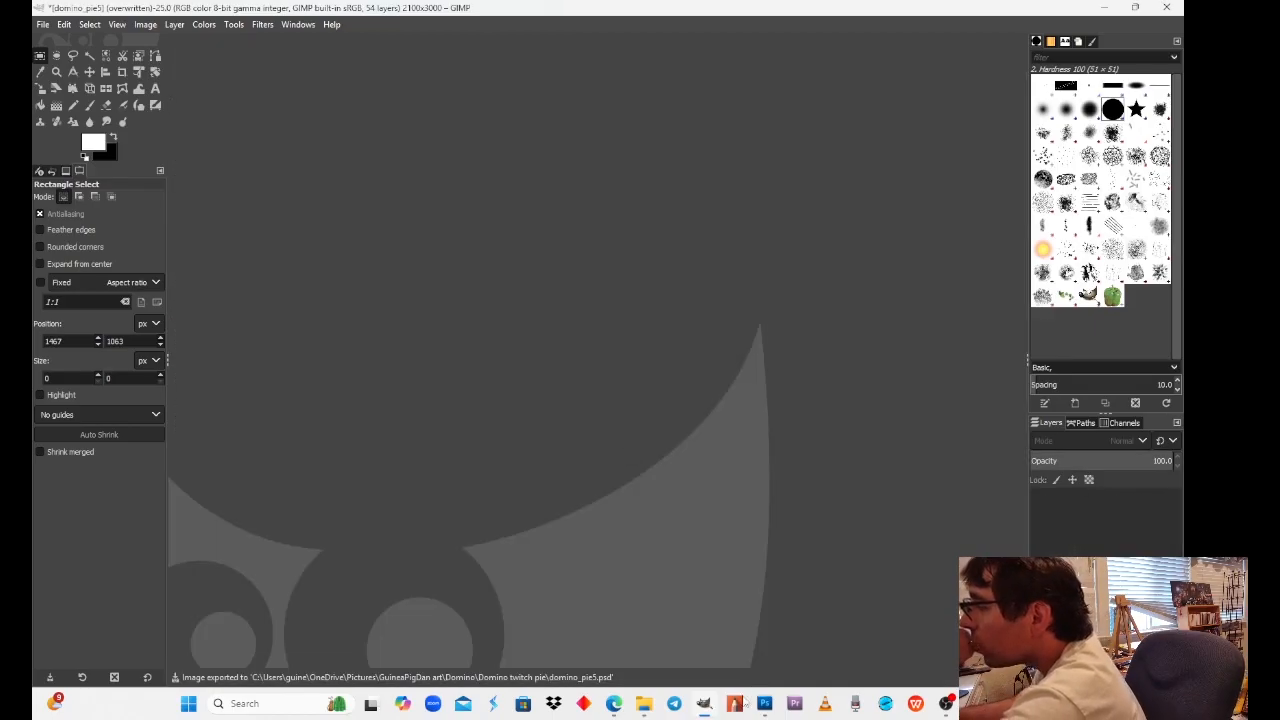
Step: Switch to Sketchbook Pro and open domino_pie5.psd from the recent files
click(735, 705)
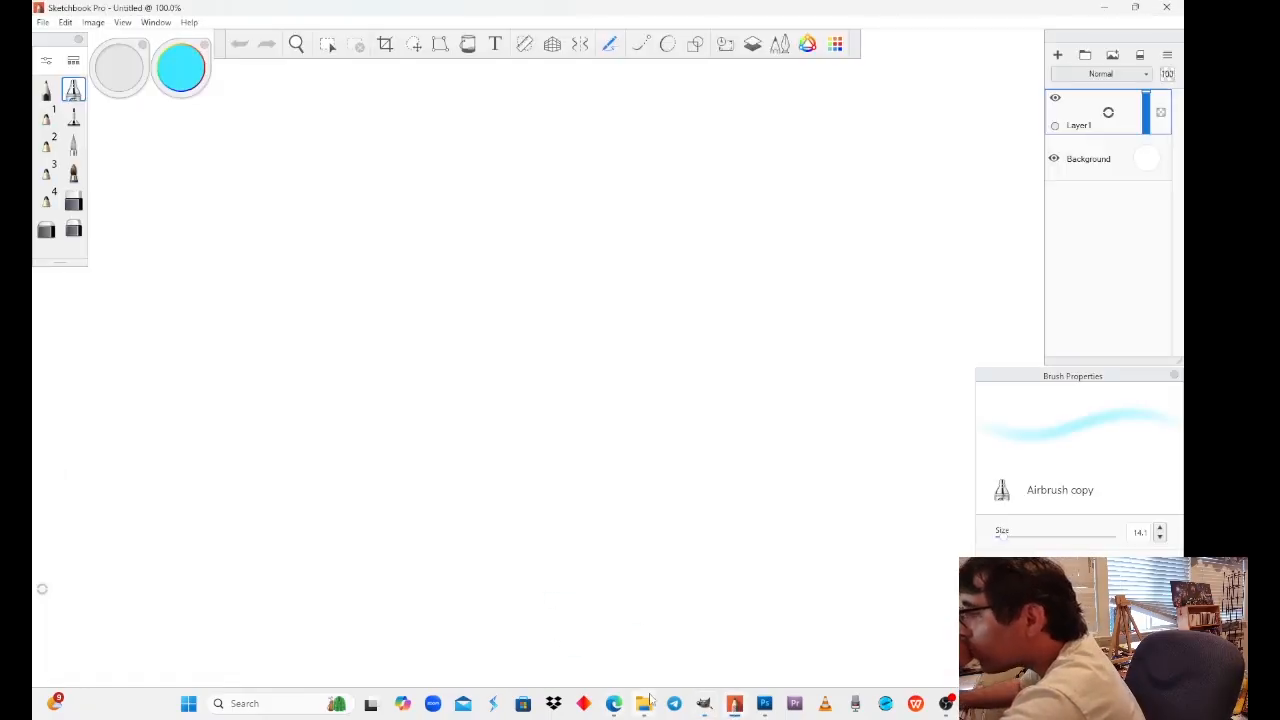
mouse_move(650, 700)
click(620, 650)
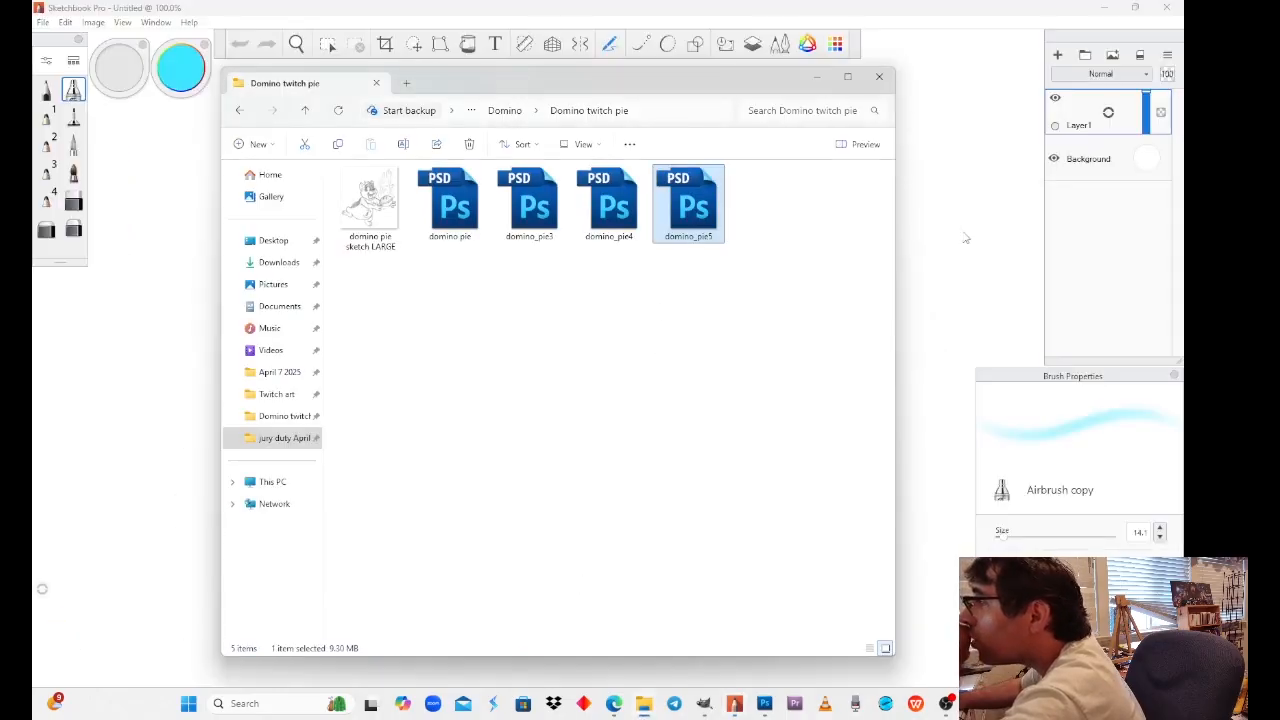
click(981, 7)
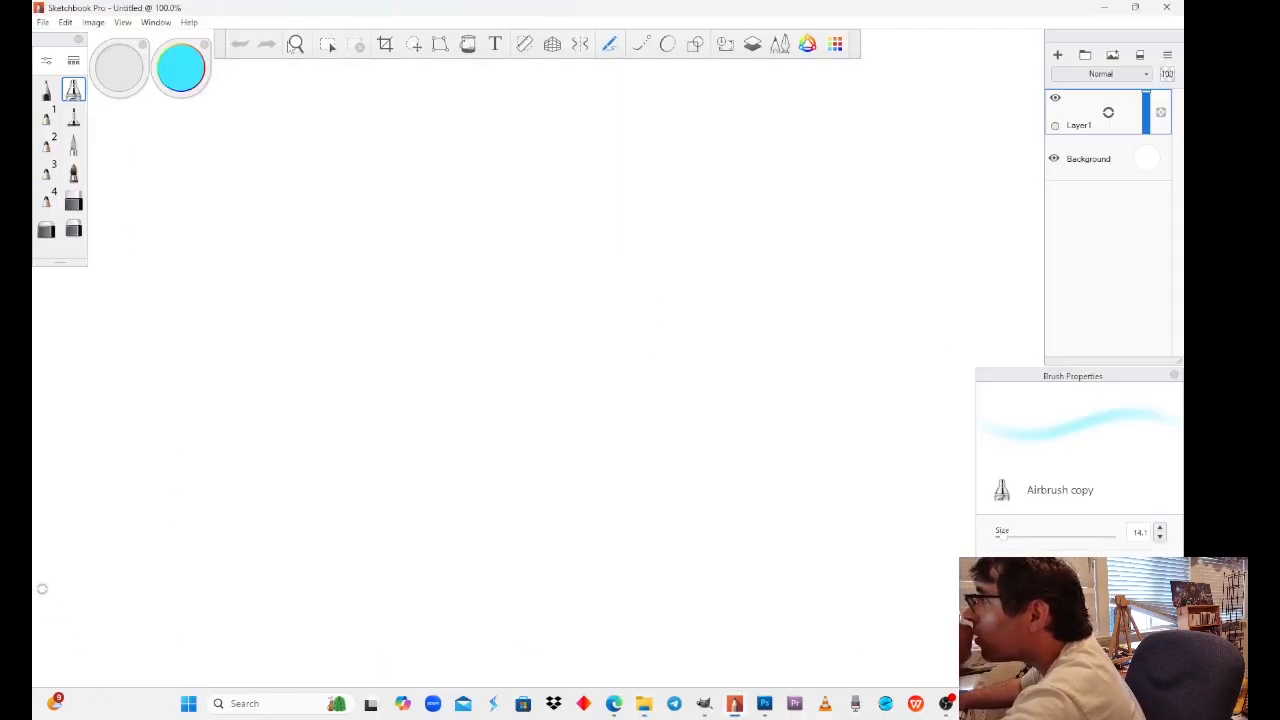
click(42, 23)
mouse_move(162, 86)
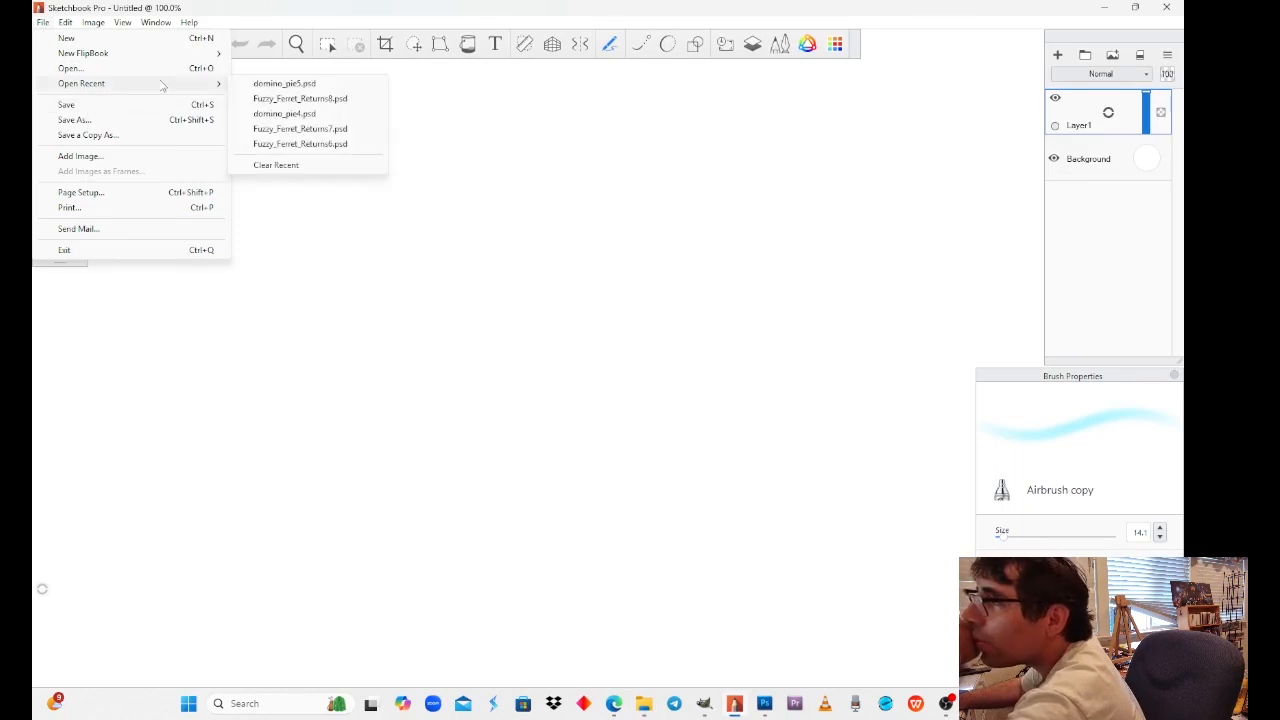
click(290, 84)
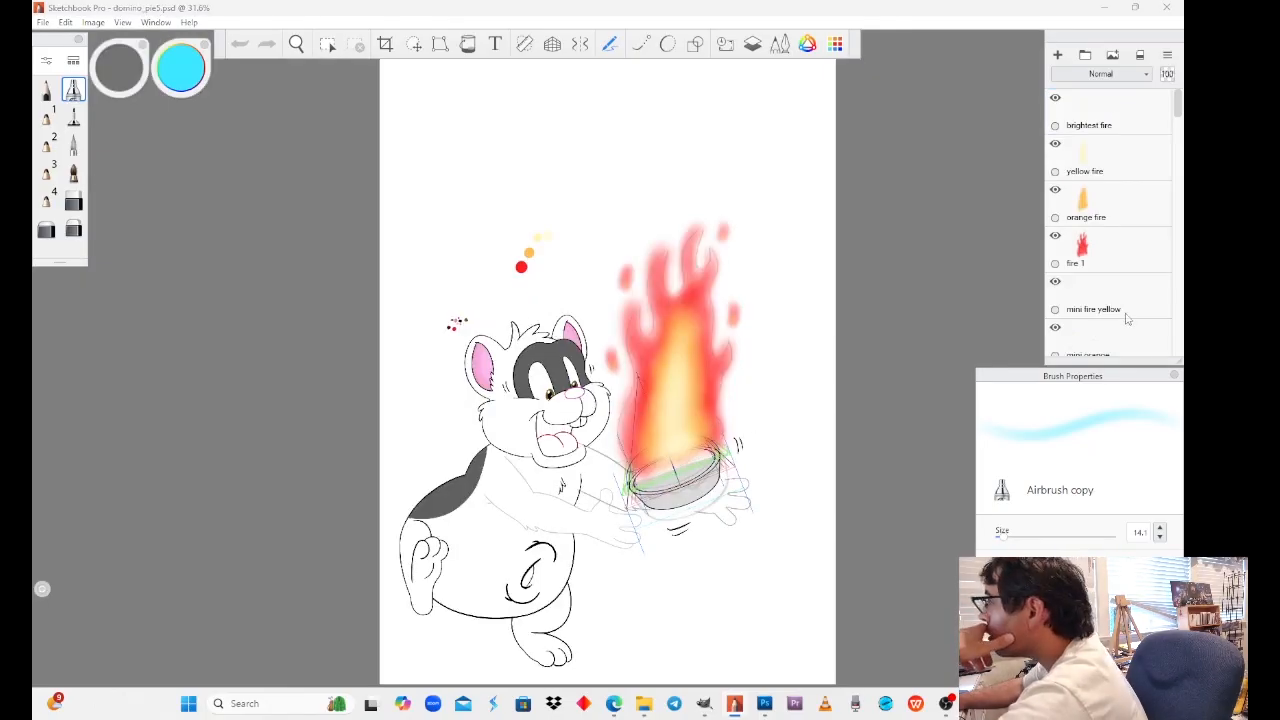
Step: Add a new layer directly above the Shock Lines layer, below fire ref colors
scroll(1124, 300, down, 3)
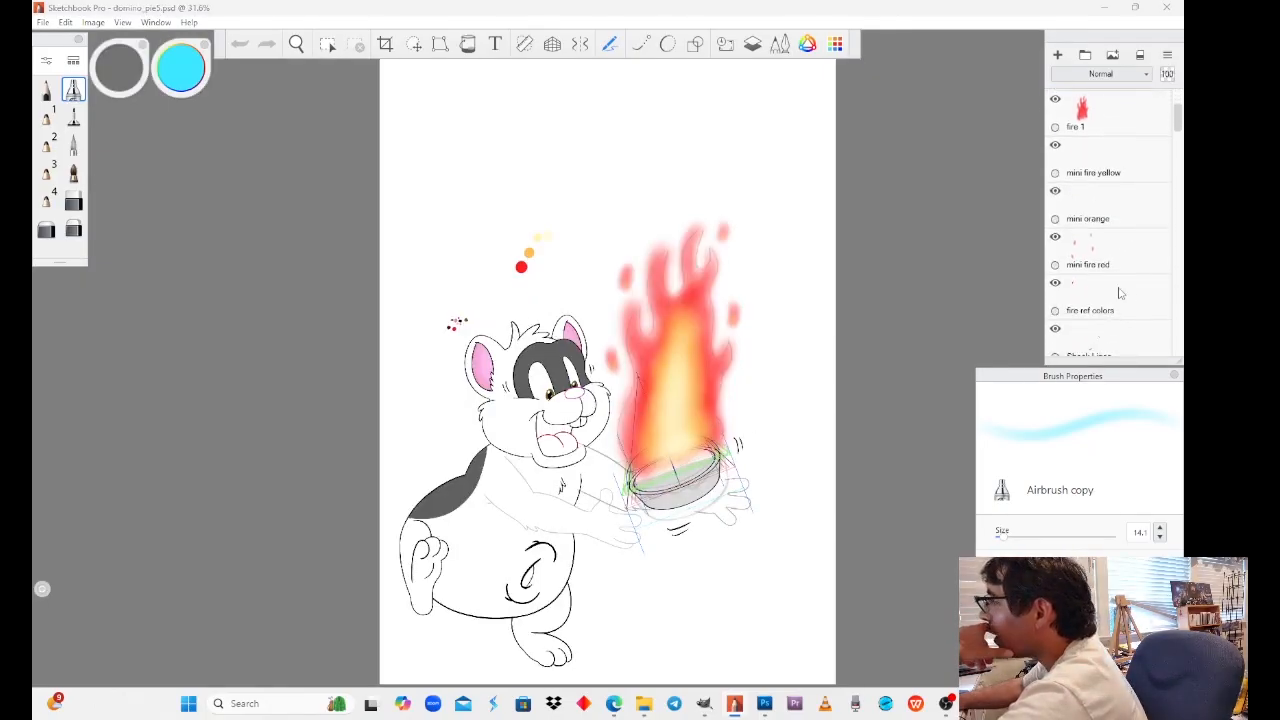
scroll(1120, 293, down, 1)
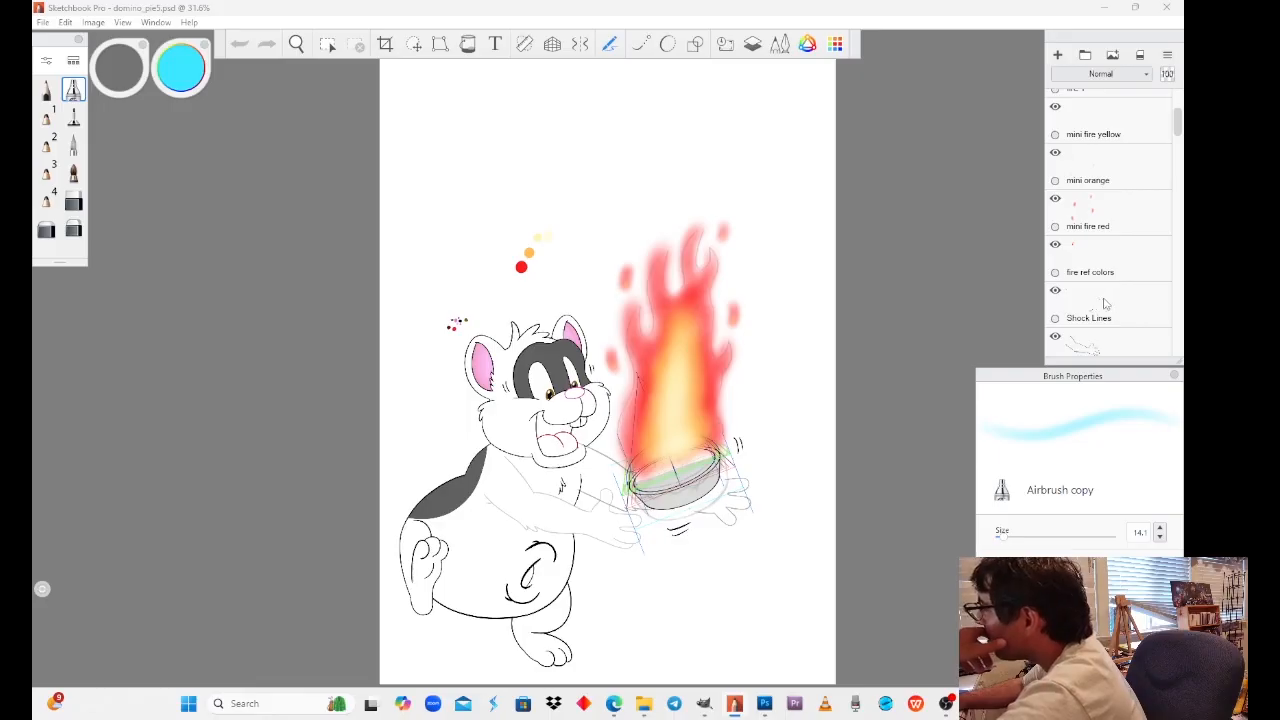
drag(1104, 308, 1103, 256)
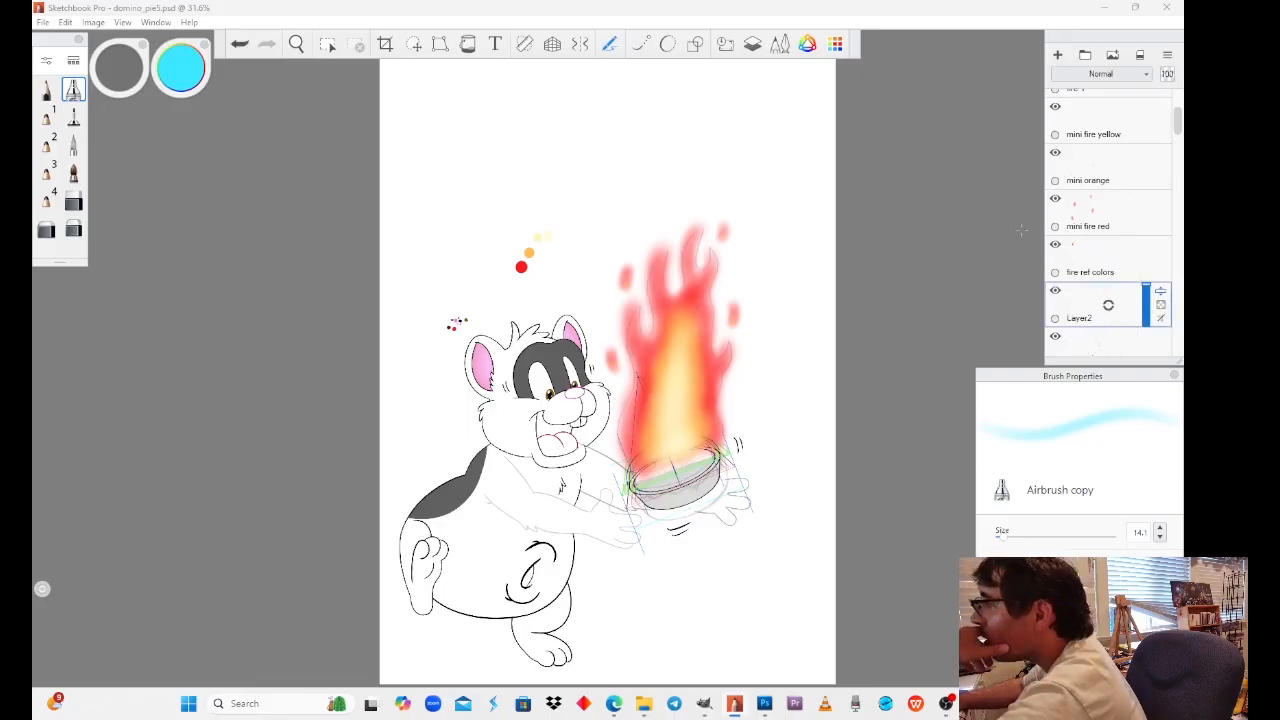
Step: Airbrush a soft smoke cloud above and around the flames in near-black at brush size 194.0
click(170, 70)
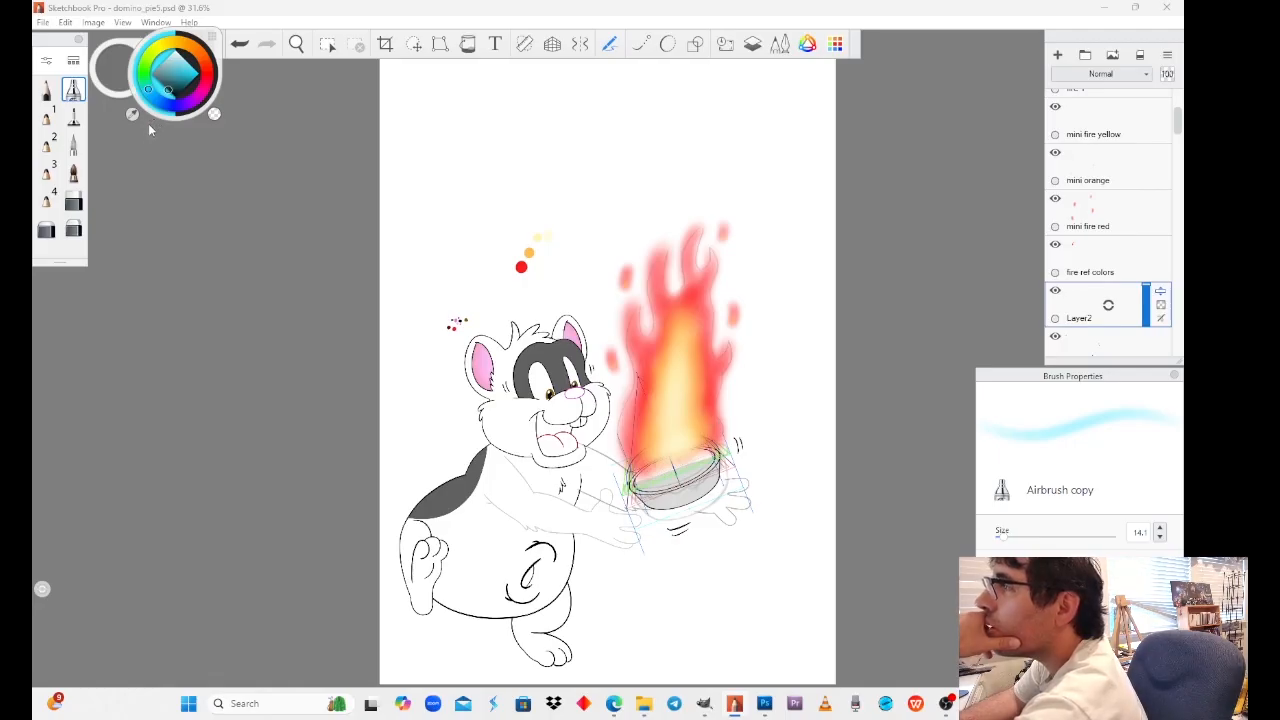
click(173, 94)
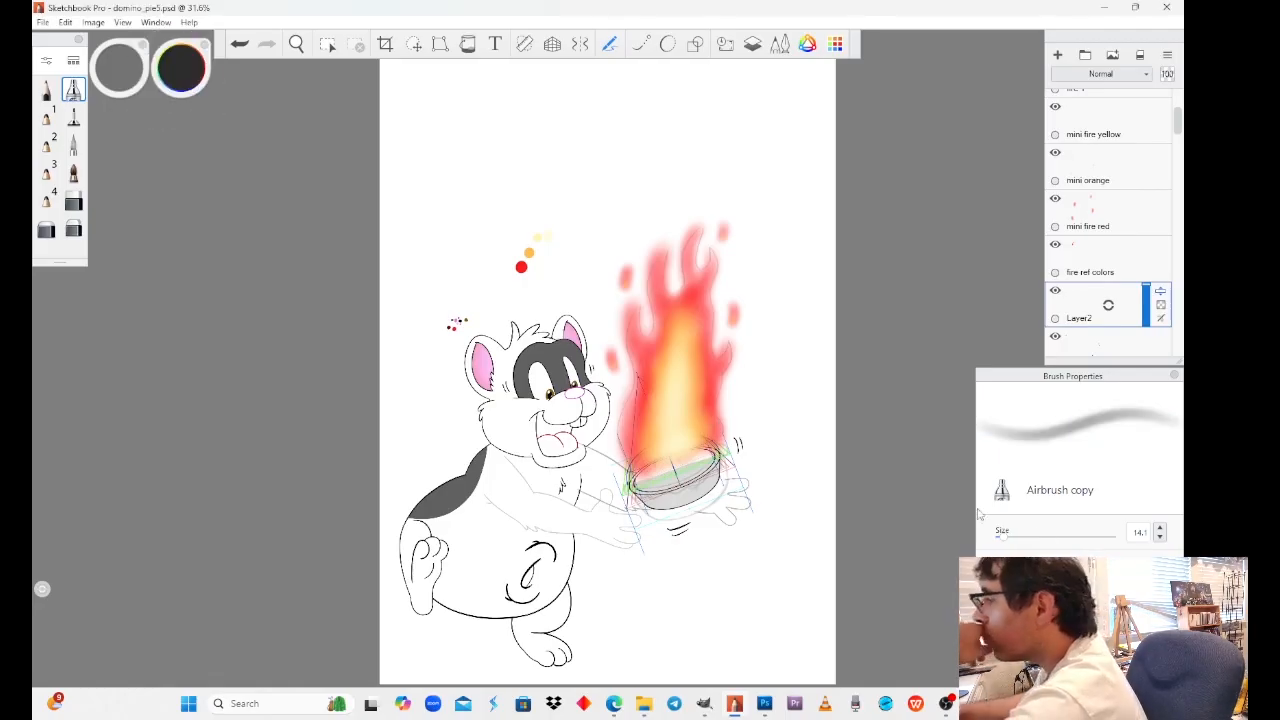
drag(1000, 537, 1054, 541)
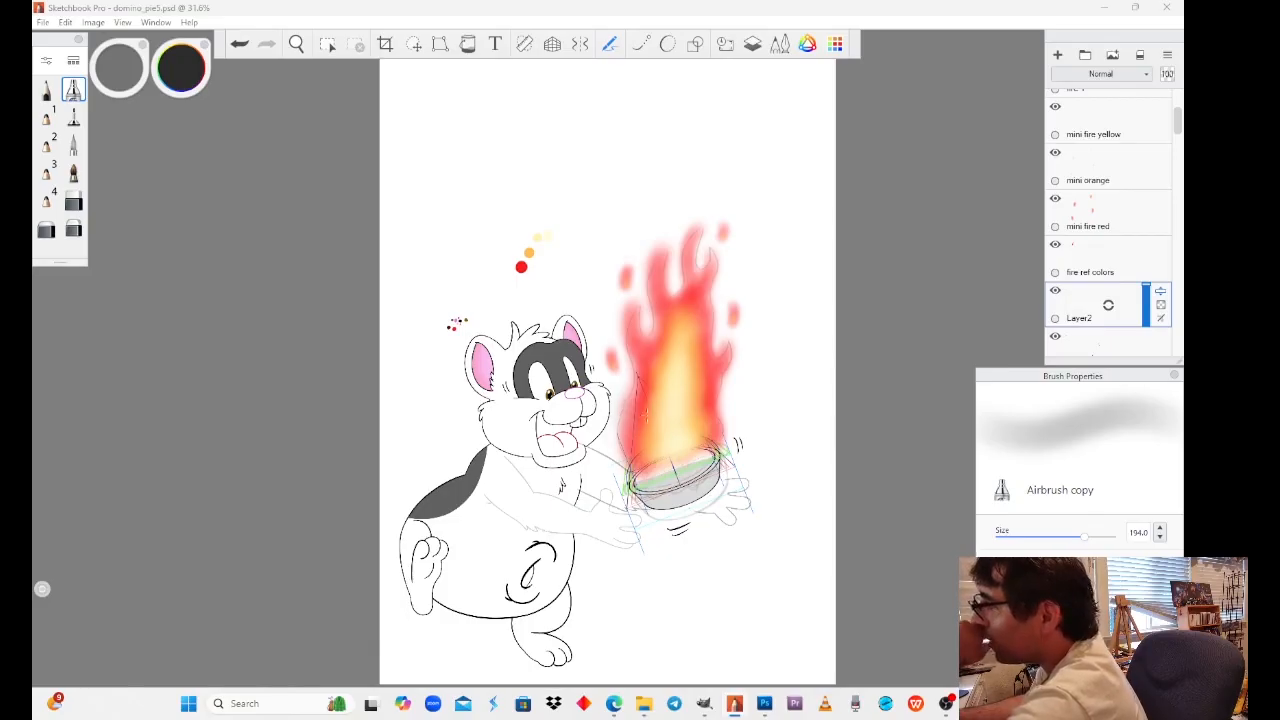
mouse_move(628, 400)
mouse_down()
mouse_move(630, 280)
mouse_move(600, 190)
mouse_move(680, 402)
mouse_move(718, 248)
mouse_move(662, 150)
mouse_move(655, 102)
mouse_move(600, 175)
mouse_move(700, 250)
mouse_move(736, 390)
mouse_up()
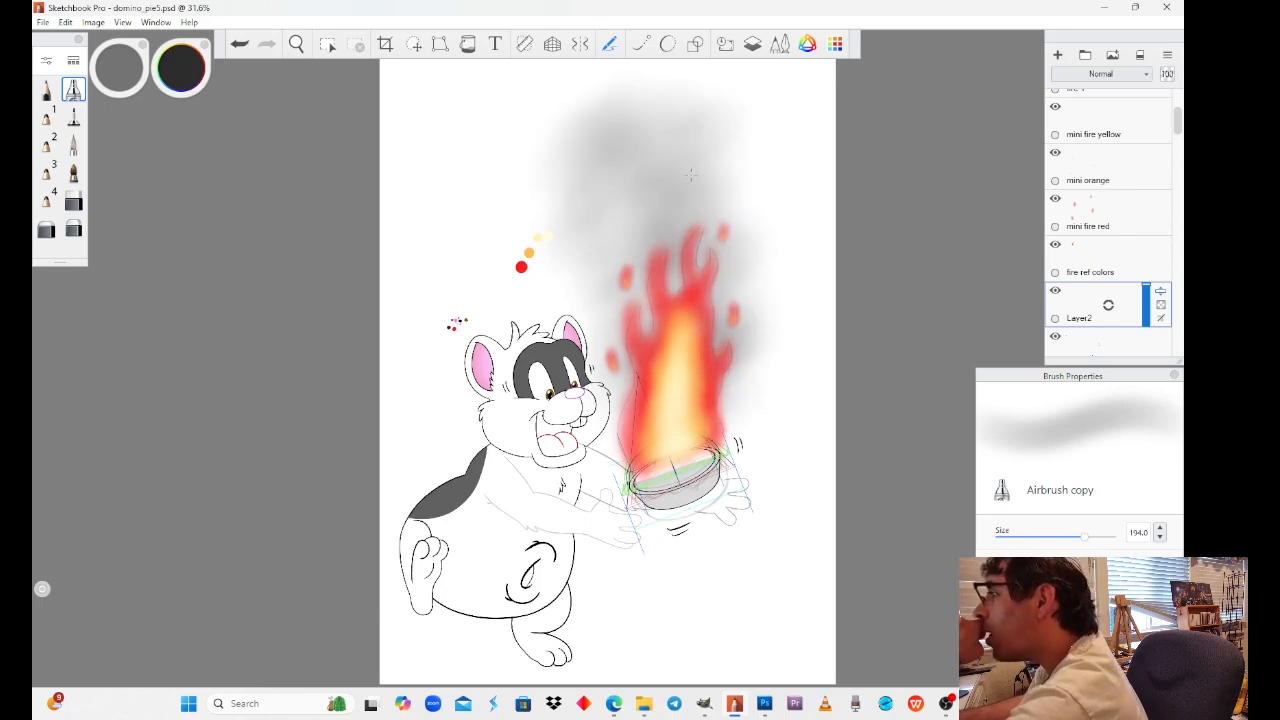
mouse_move(690, 175)
mouse_down()
mouse_move(635, 230)
mouse_move(600, 130)
mouse_move(655, 110)
mouse_move(745, 330)
mouse_move(736, 420)
mouse_move(585, 215)
mouse_move(578, 130)
mouse_move(630, 170)
mouse_move(670, 270)
mouse_move(722, 330)
mouse_move(650, 90)
mouse_move(745, 190)
mouse_move(757, 287)
mouse_up()
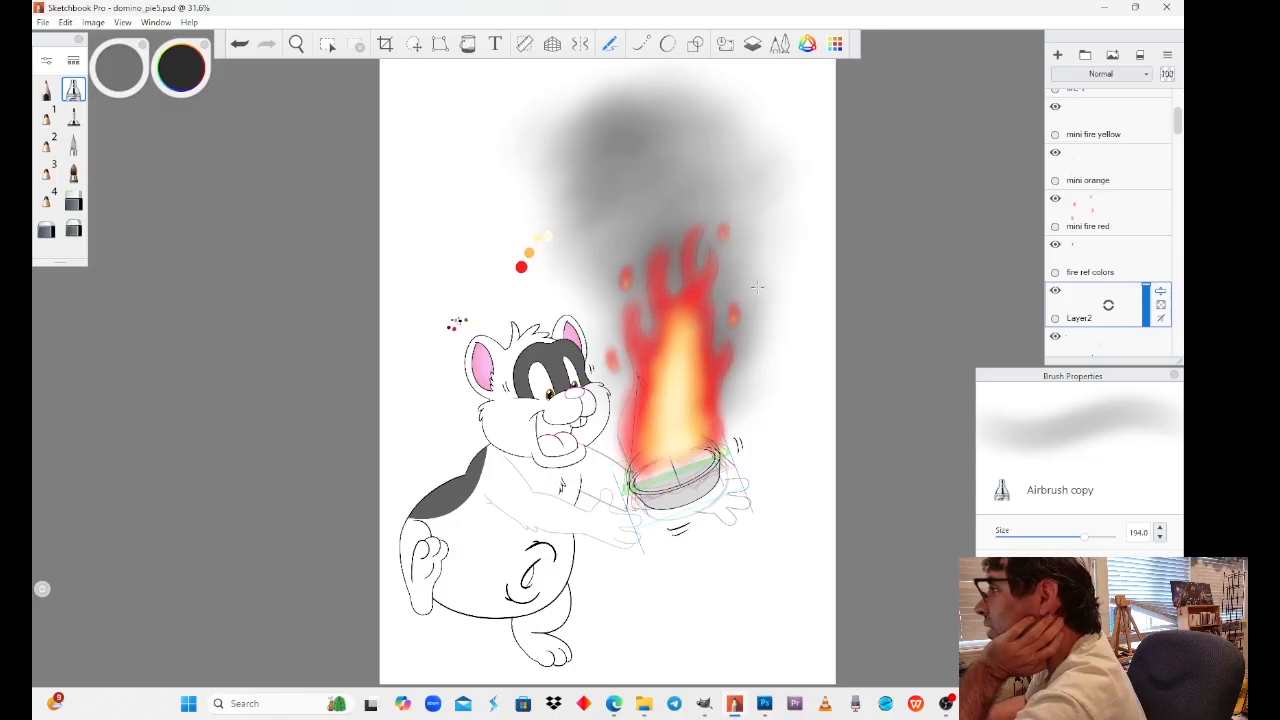
mouse_move(684, 383)
mouse_down()
mouse_move(570, 135)
mouse_move(595, 290)
mouse_move(672, 430)
mouse_up()
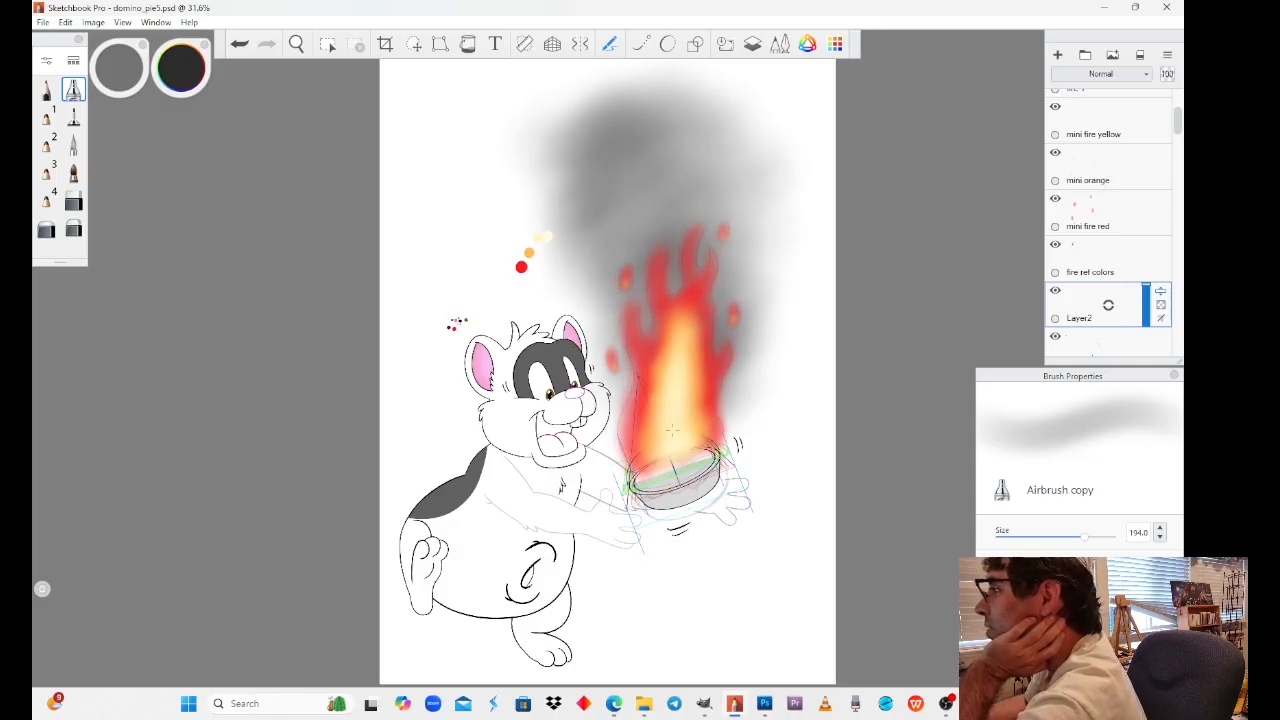
Step: Build up darker, denser smoke over the cloud above the flames and along both sides of the fire
click(298, 45)
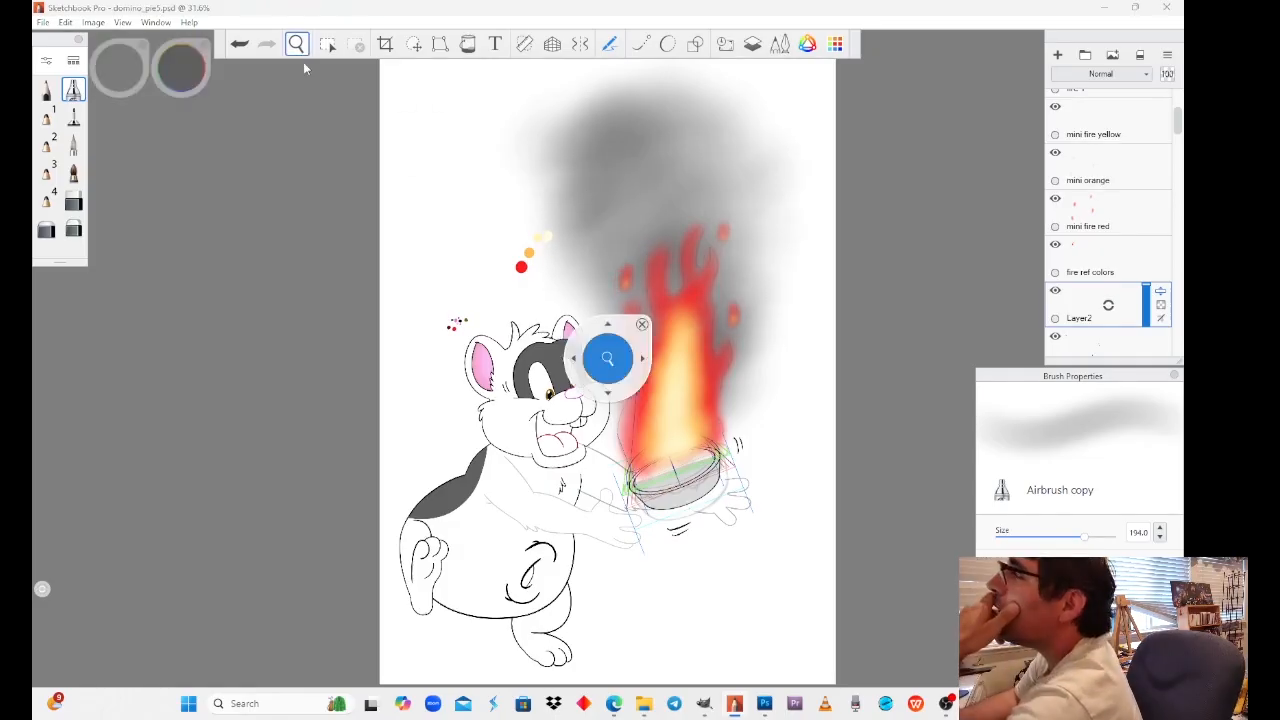
drag(172, 58, 168, 122)
click(67, 89)
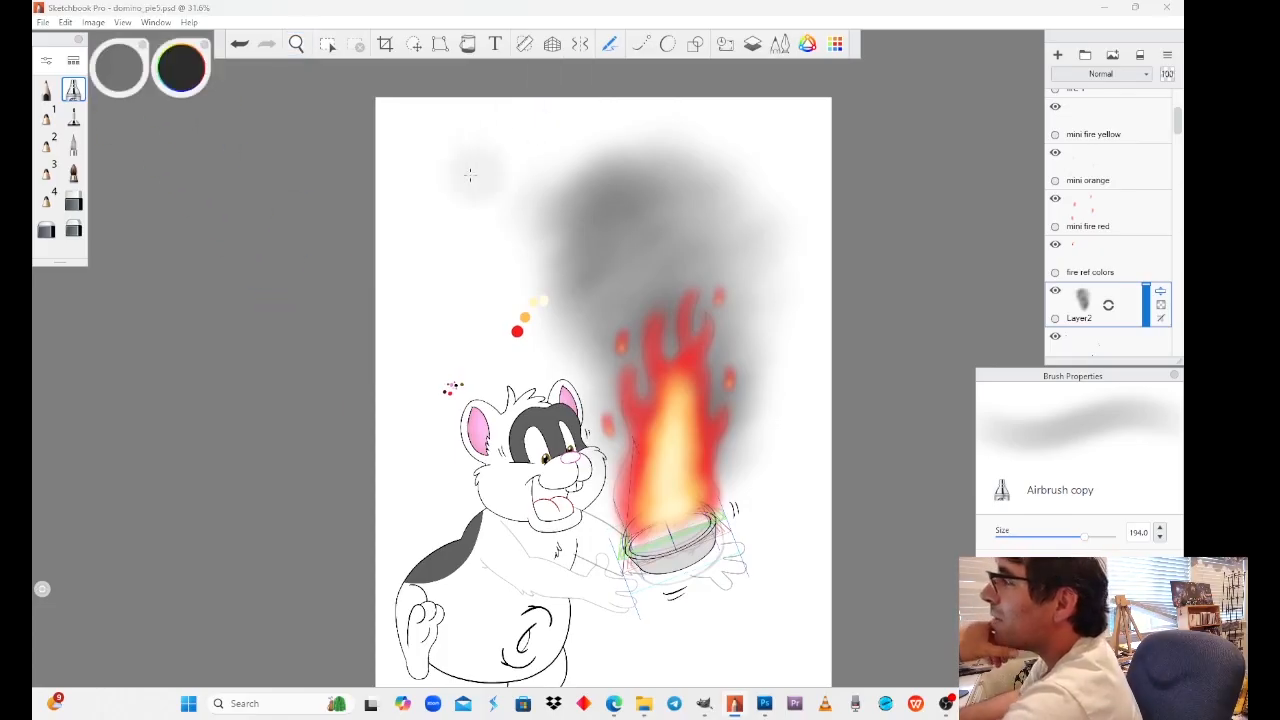
mouse_move(548, 180)
mouse_down()
mouse_move(664, 143)
mouse_move(770, 200)
mouse_move(630, 210)
mouse_move(690, 270)
mouse_move(630, 300)
mouse_up()
mouse_move(602, 216)
mouse_down()
mouse_move(740, 362)
mouse_move(730, 484)
mouse_up()
drag(628, 455, 558, 205)
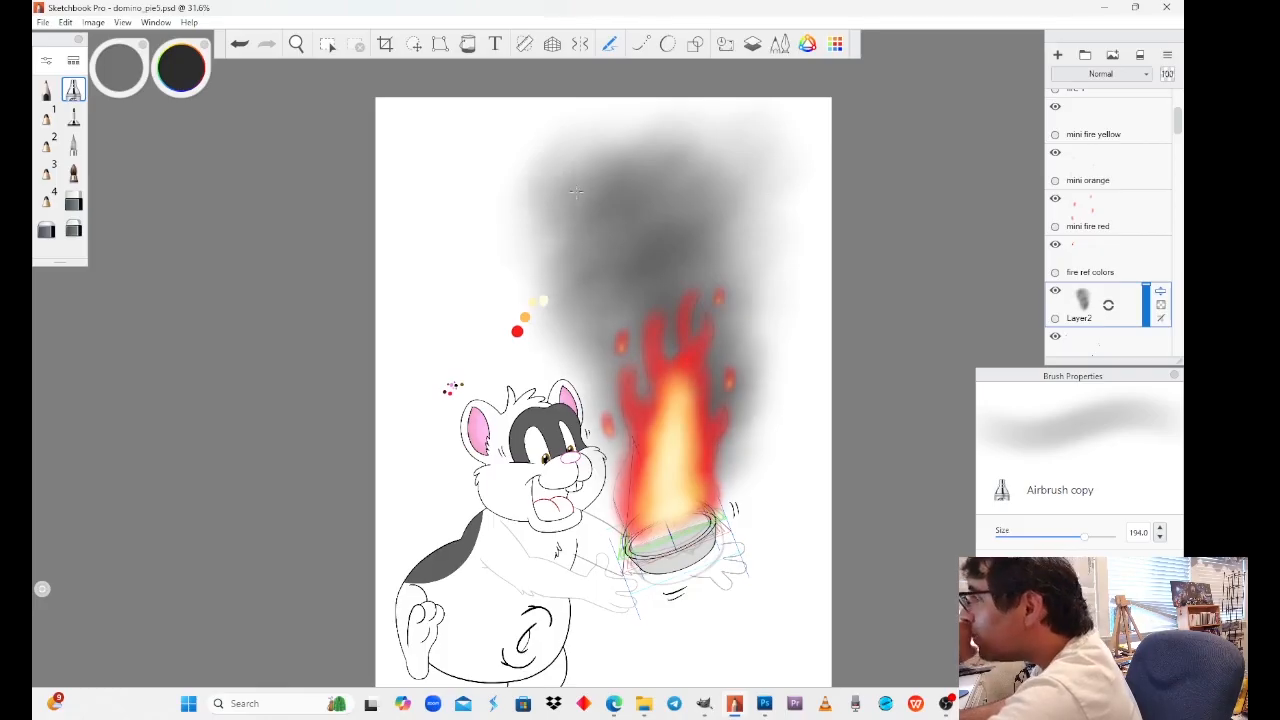
drag(660, 175, 619, 278)
mouse_move(690, 142)
mouse_down()
mouse_move(738, 256)
mouse_move(727, 481)
mouse_move(604, 455)
mouse_move(565, 335)
mouse_move(619, 289)
mouse_move(635, 181)
mouse_move(684, 270)
mouse_up()
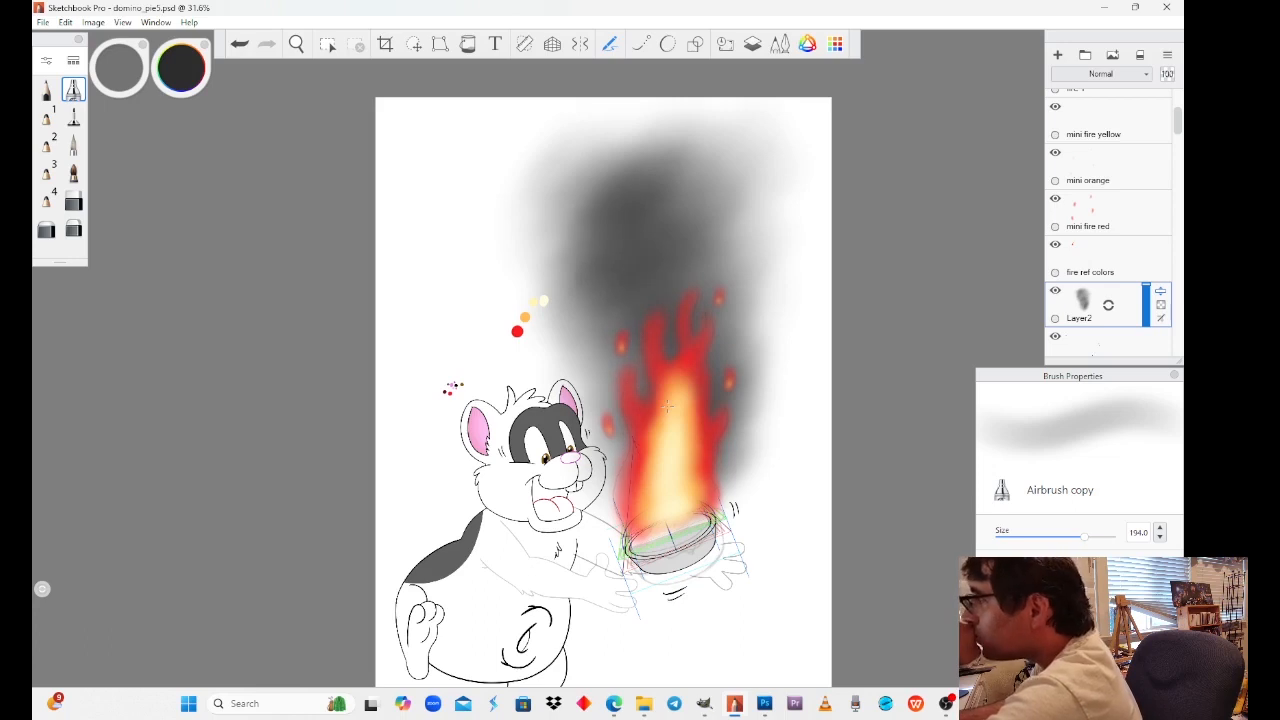
mouse_move(600, 212)
mouse_down()
mouse_move(548, 178)
mouse_move(578, 198)
mouse_up()
mouse_move(588, 229)
mouse_down()
mouse_move(760, 255)
mouse_move(755, 236)
mouse_move(648, 178)
mouse_move(525, 300)
mouse_move(580, 345)
mouse_up()
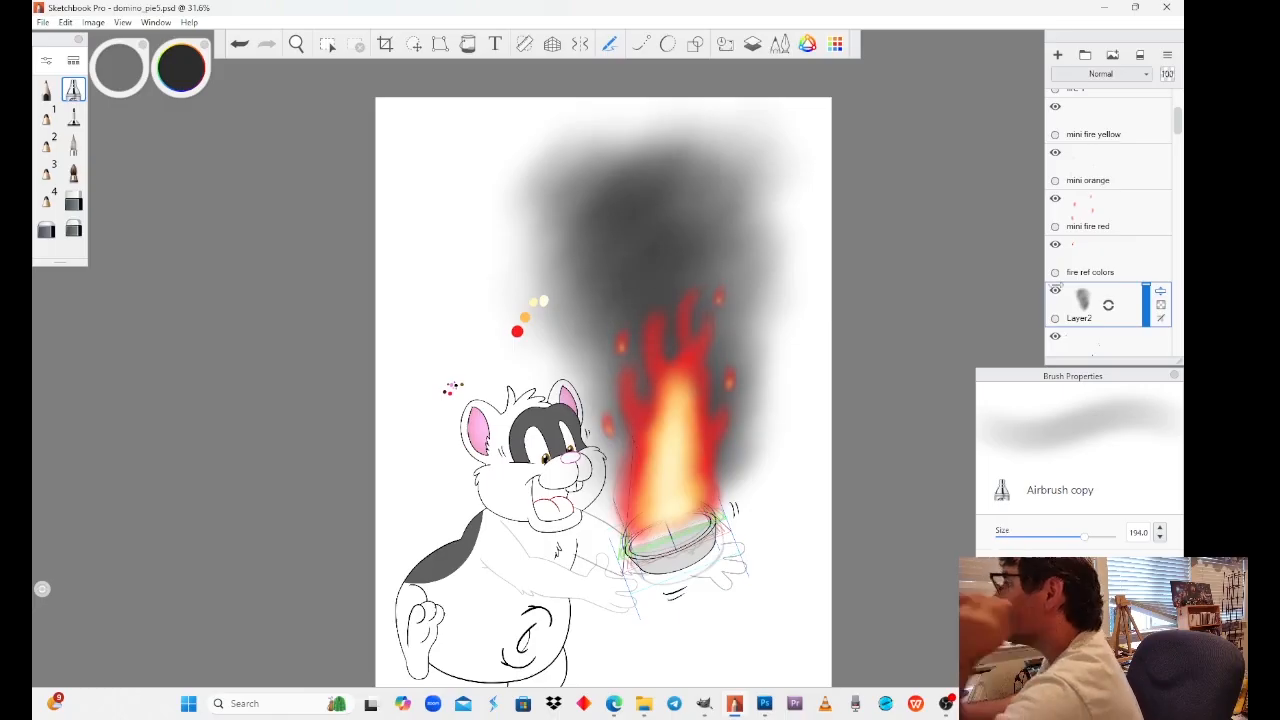
Step: Rename the smoke layer as smoke1
double_click(1078, 316)
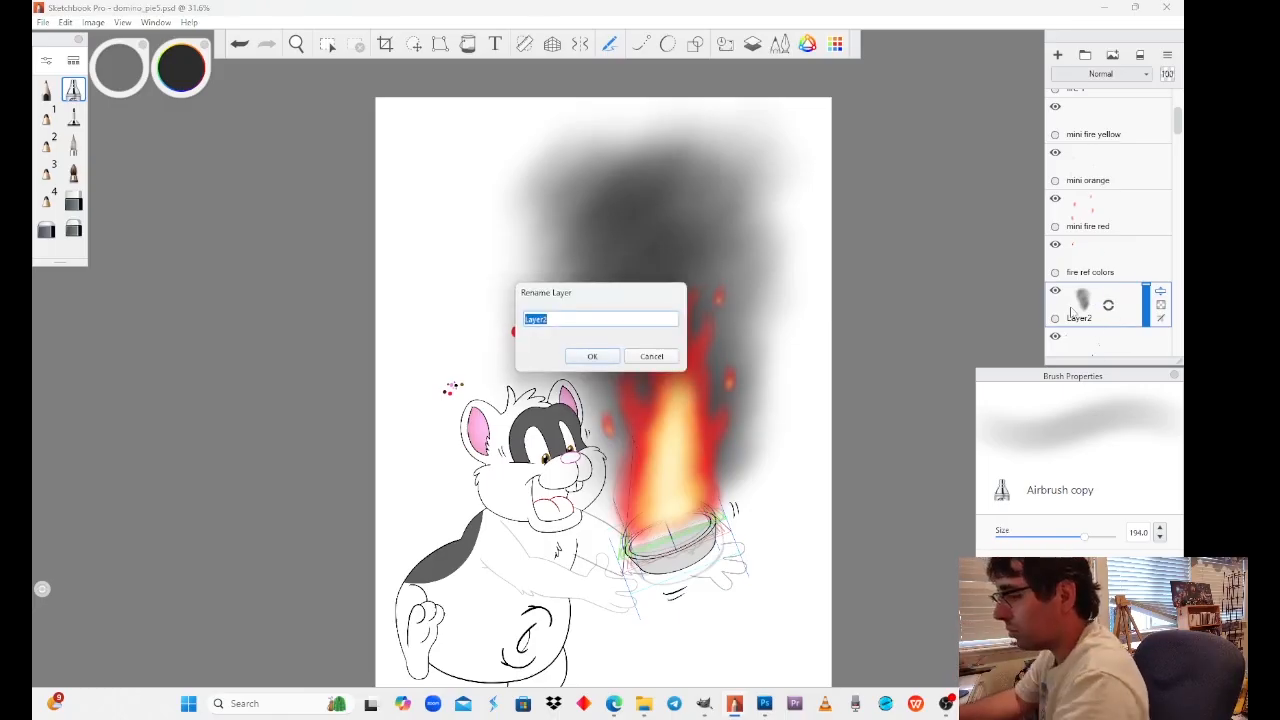
text(smoke1)
key(Return)
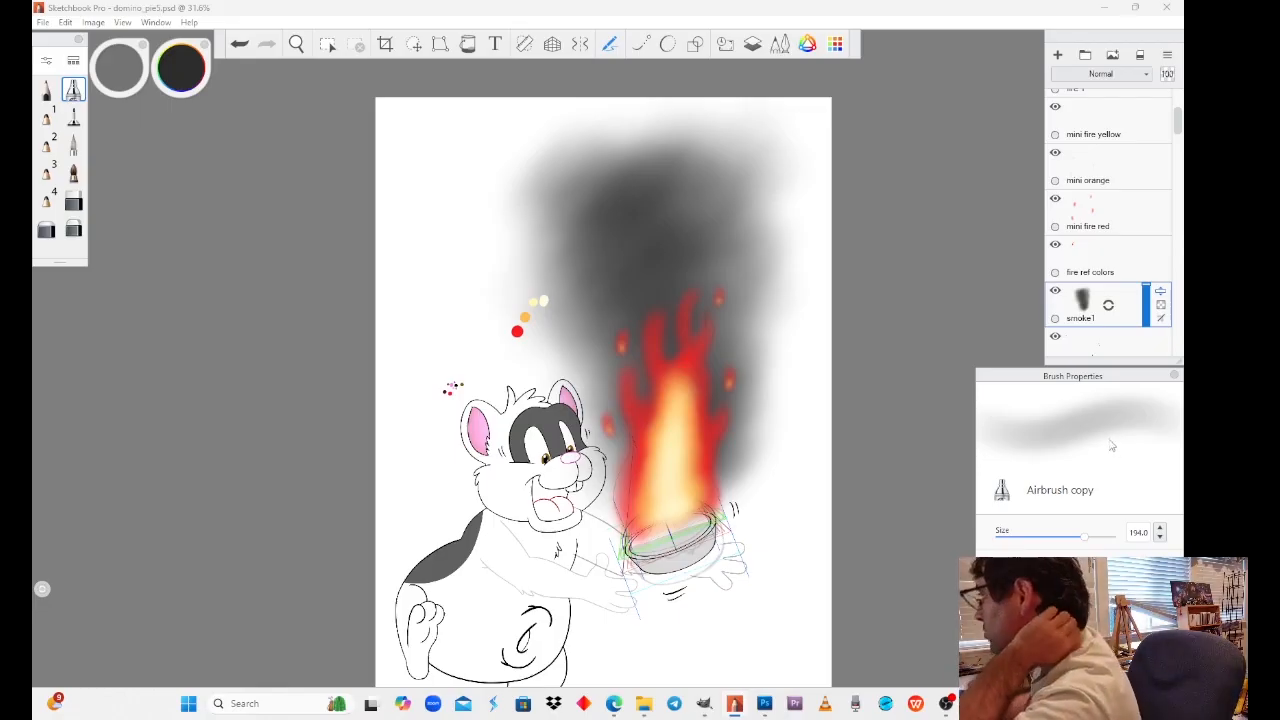
Step: Add a new layer above smoke1 and dab small dark smoke puffs around the cloud and fire with the airbrush at size 52.3
click(1058, 55)
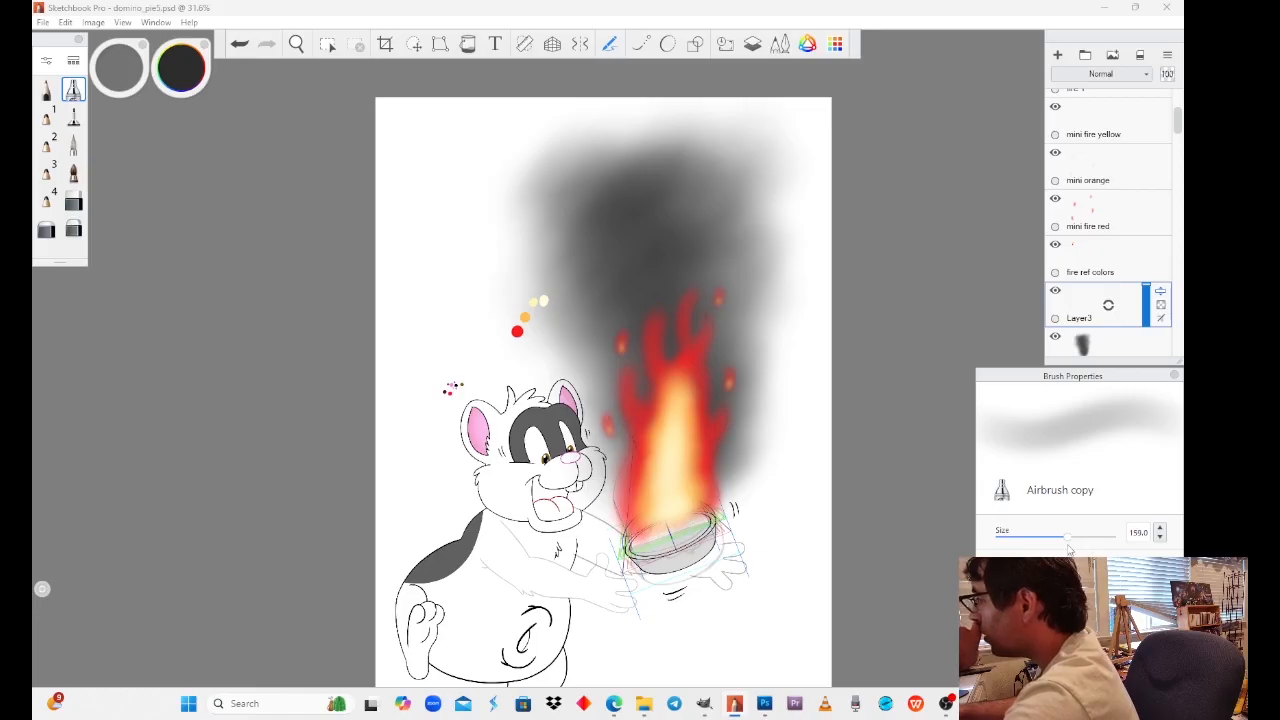
mouse_move(1031, 551)
mouse_down()
mouse_move(996, 551)
mouse_move(1015, 545)
mouse_up()
drag(563, 326, 577, 344)
drag(769, 278, 763, 294)
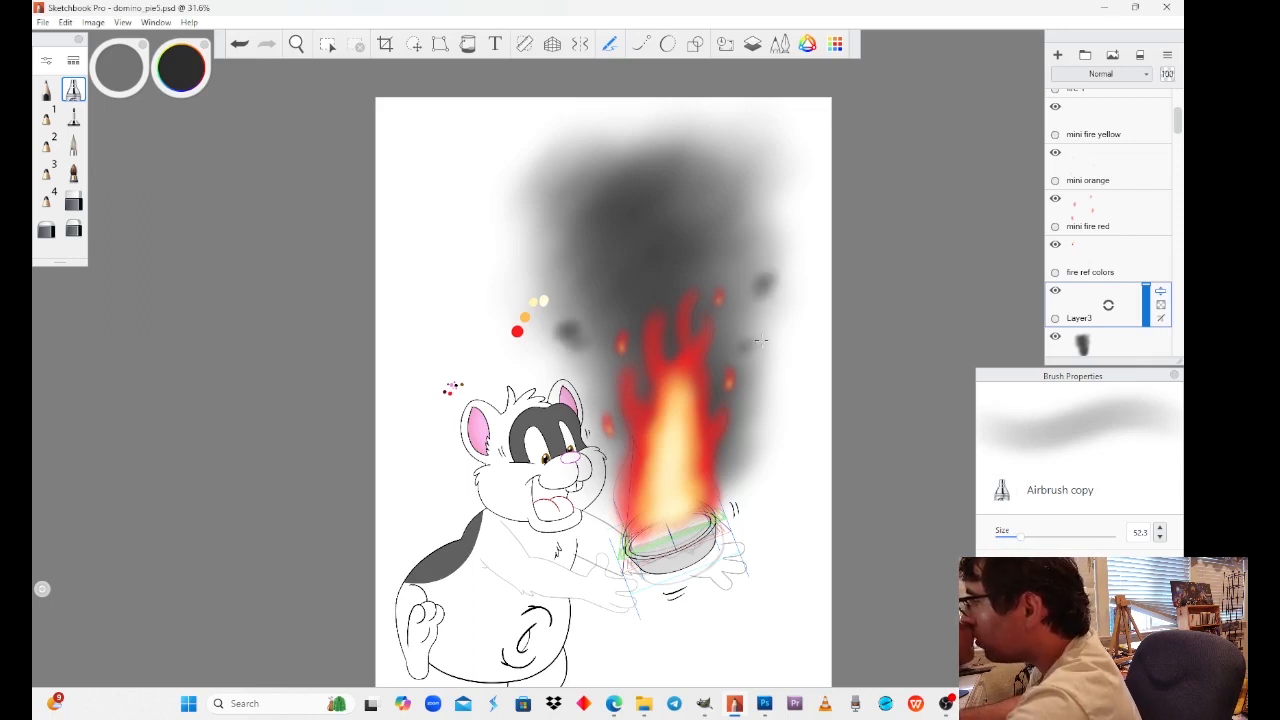
drag(748, 346, 742, 351)
drag(744, 421, 741, 443)
drag(712, 176, 719, 170)
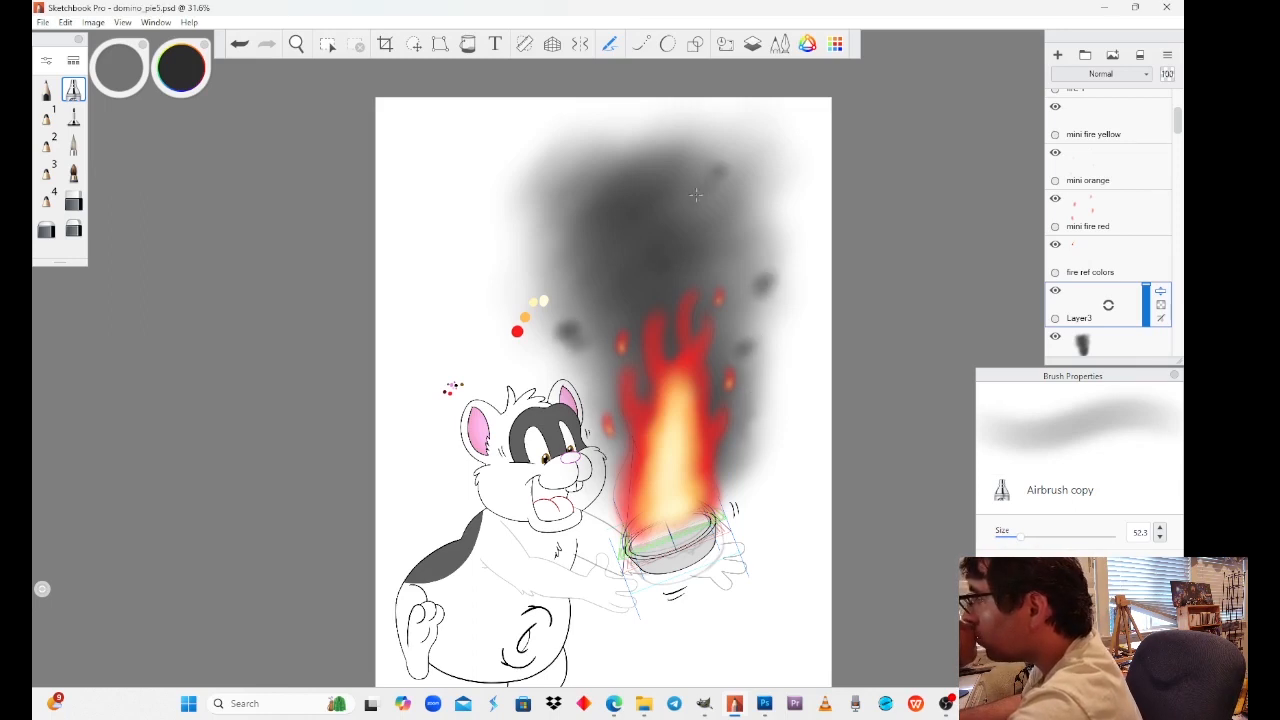
drag(540, 229, 530, 231)
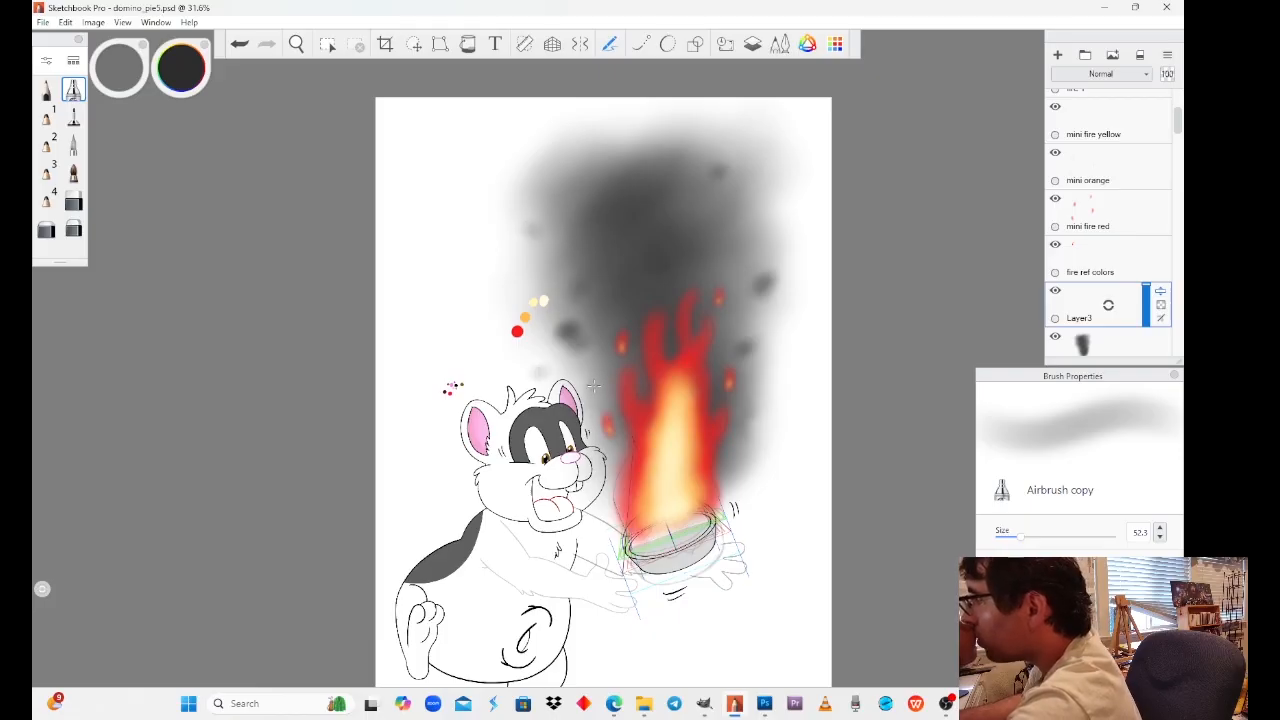
drag(794, 458, 800, 465)
drag(784, 412, 778, 418)
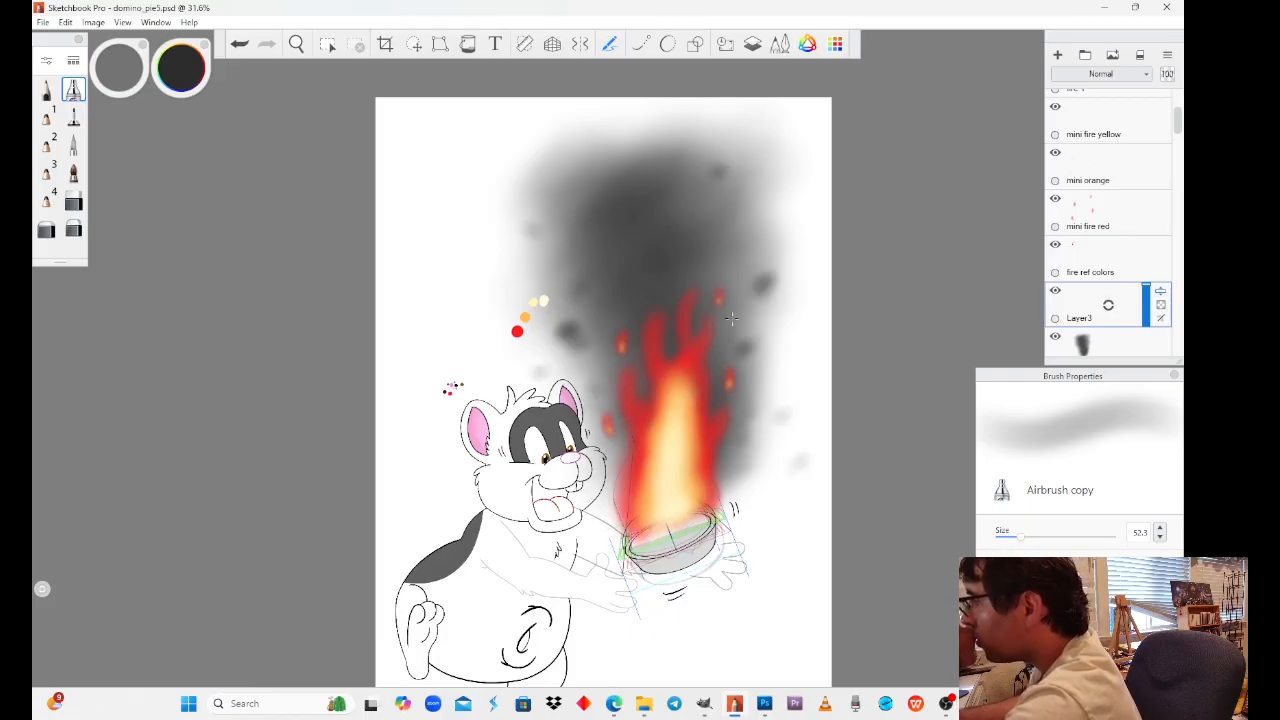
Step: Delete the layer of small smoke puffs above smoke1
drag(648, 139, 650, 136)
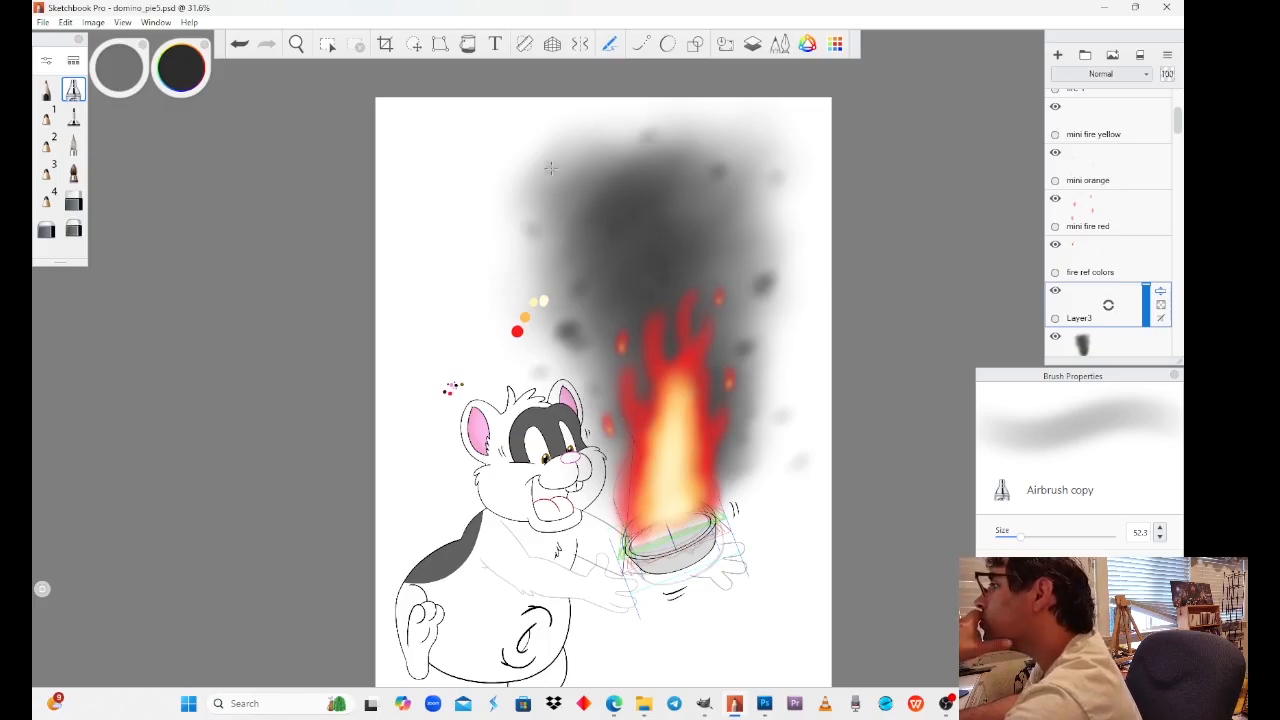
drag(1108, 305, 1136, 300)
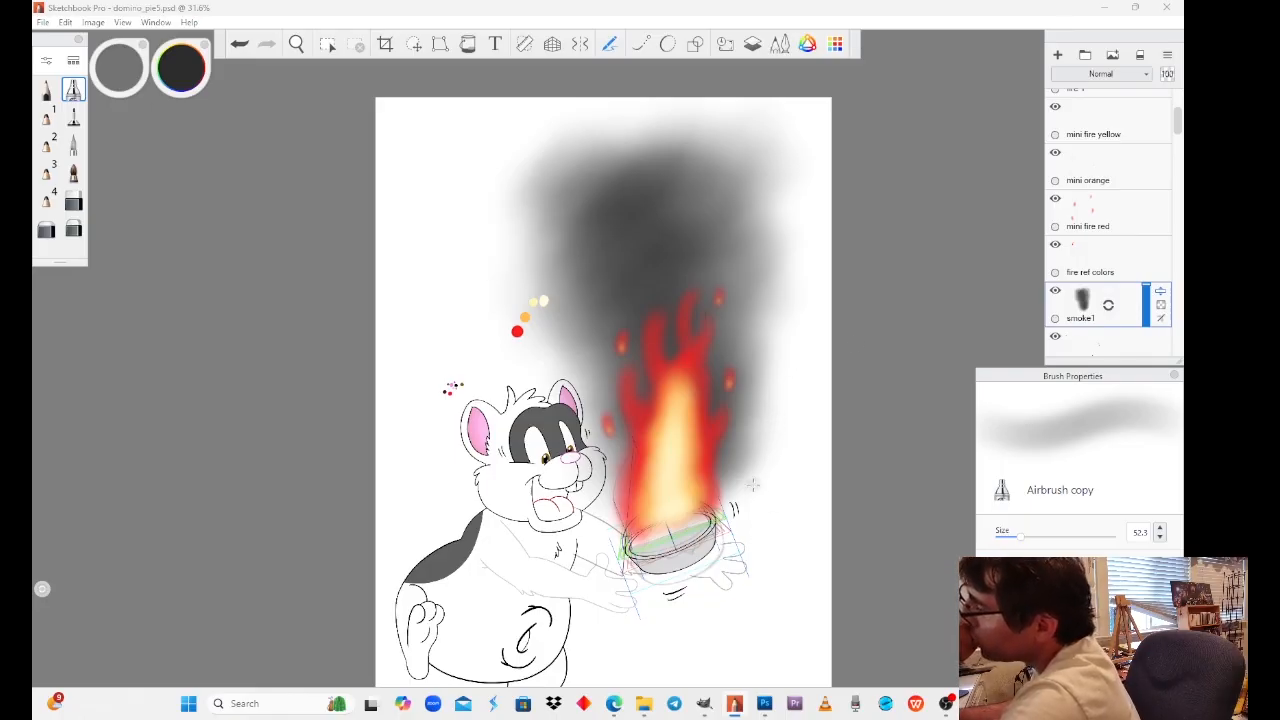
Step: Try darkening the core of the smoke cloud on the smoke1 layer with a deeper black airbrush at size 142.2
click(182, 78)
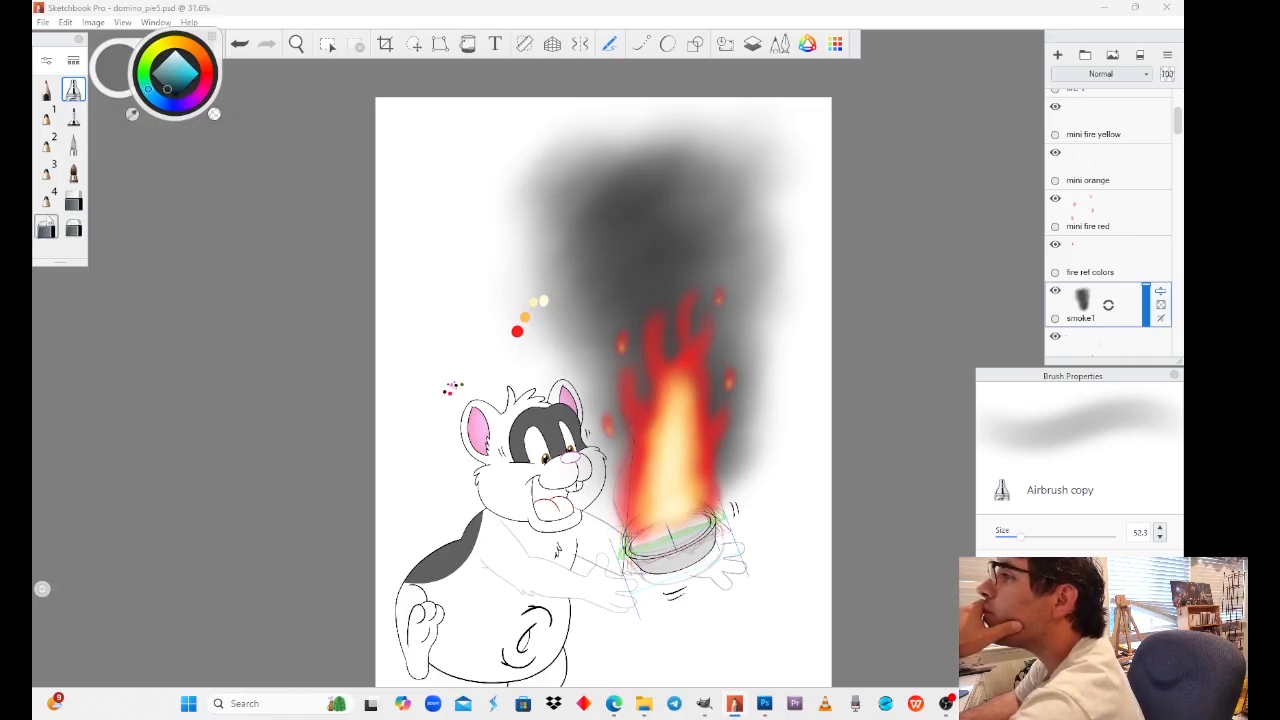
drag(182, 69, 184, 82)
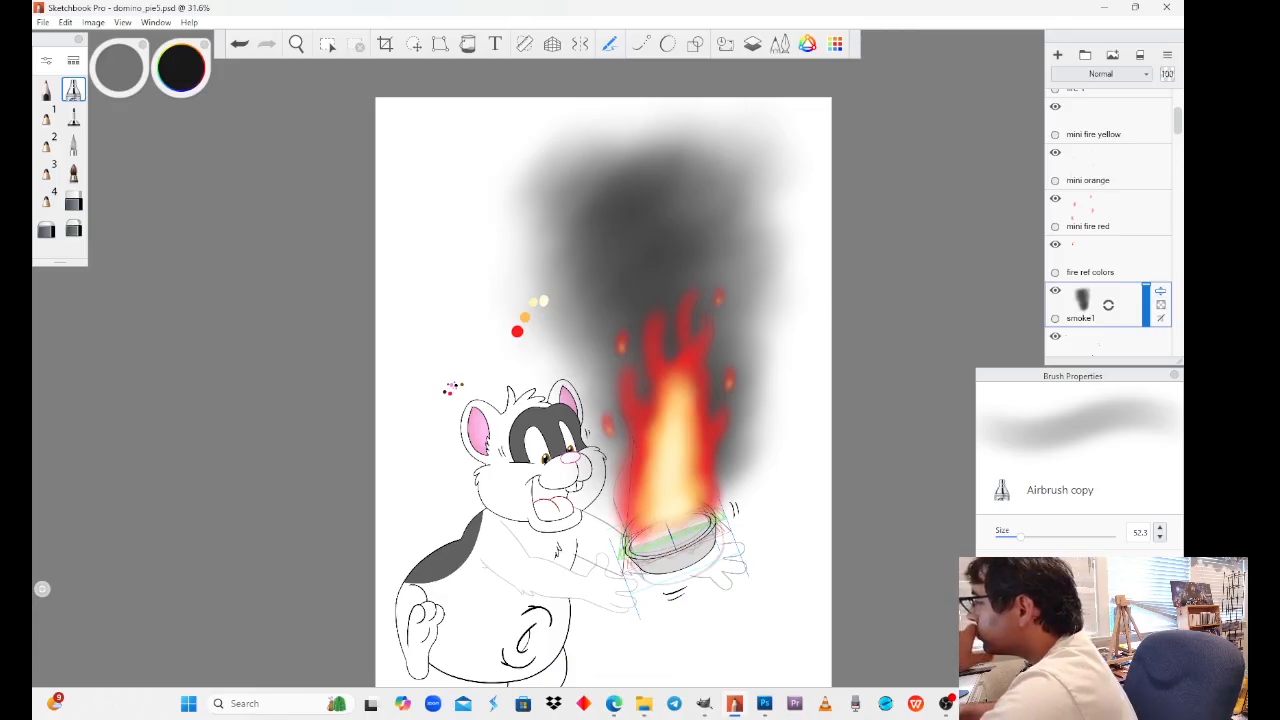
drag(1020, 537, 1060, 537)
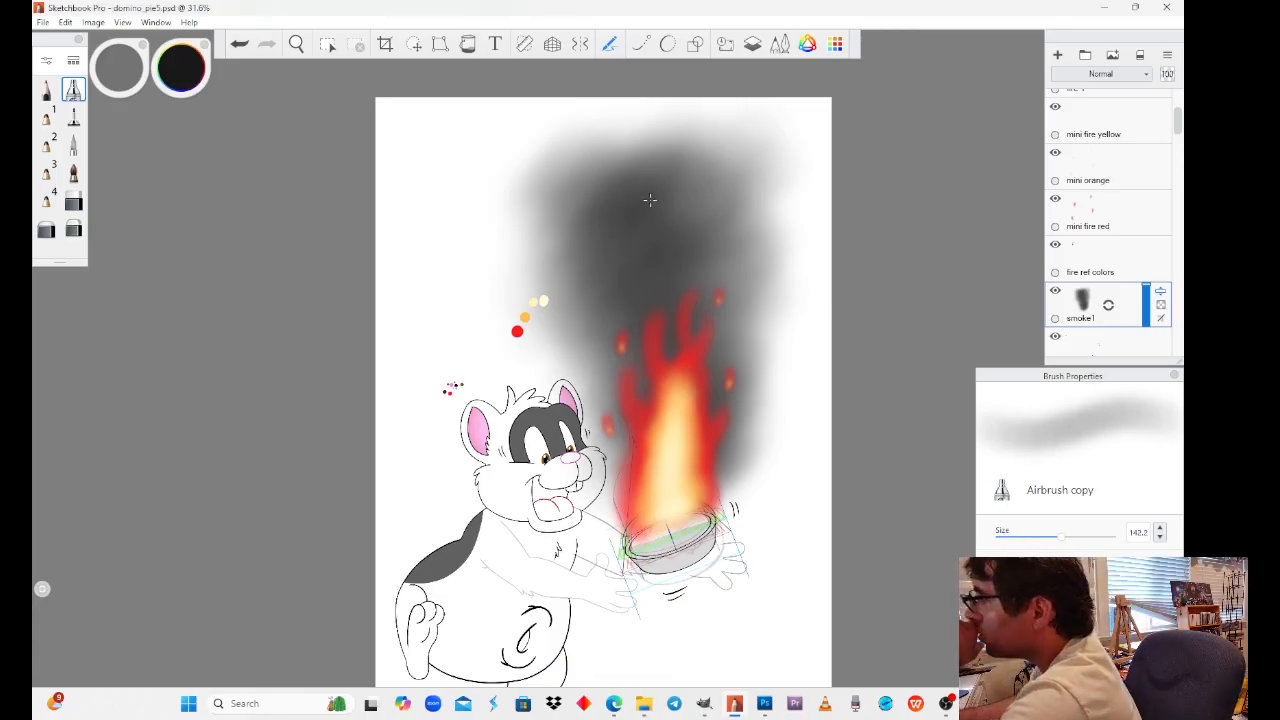
mouse_move(650, 200)
mouse_down()
mouse_move(668, 332)
mouse_move(618, 258)
mouse_move(628, 195)
mouse_move(678, 255)
mouse_move(721, 374)
mouse_move(620, 316)
mouse_move(642, 386)
mouse_up()
mouse_move(600, 228)
mouse_down()
mouse_move(622, 168)
mouse_move(696, 208)
mouse_move(714, 280)
mouse_move(594, 276)
mouse_move(588, 292)
mouse_up()
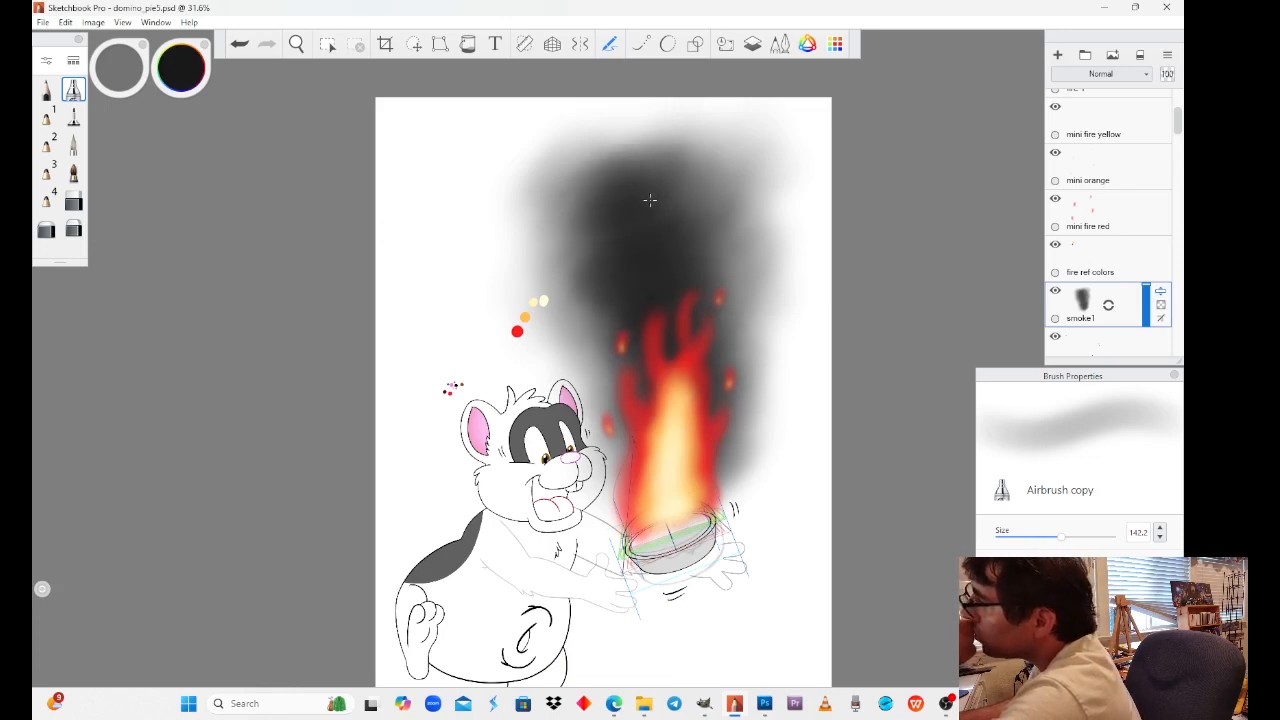
key(ctrl+z)
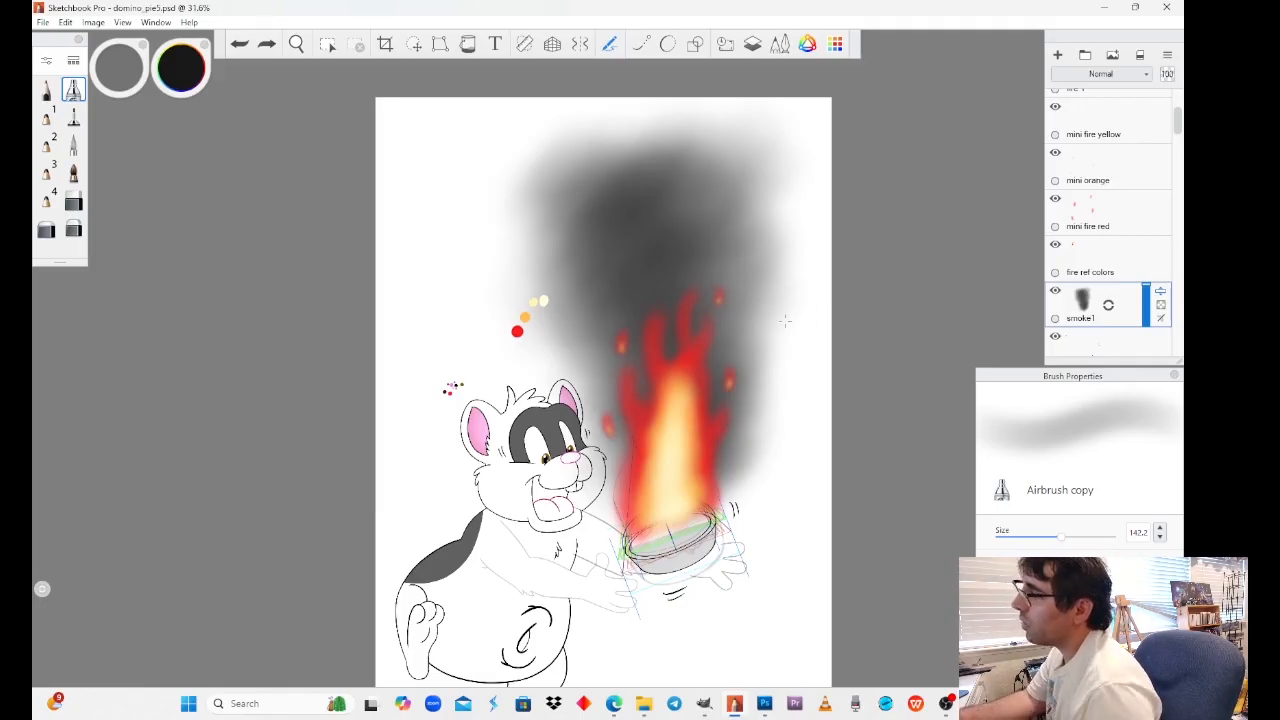
Step: Add a new layer above smoke1 and airbrush a dark red glow into the smoke just above the flames at size 175.7
scroll(852, 545, down, 5)
scroll(856, 510, up, 6)
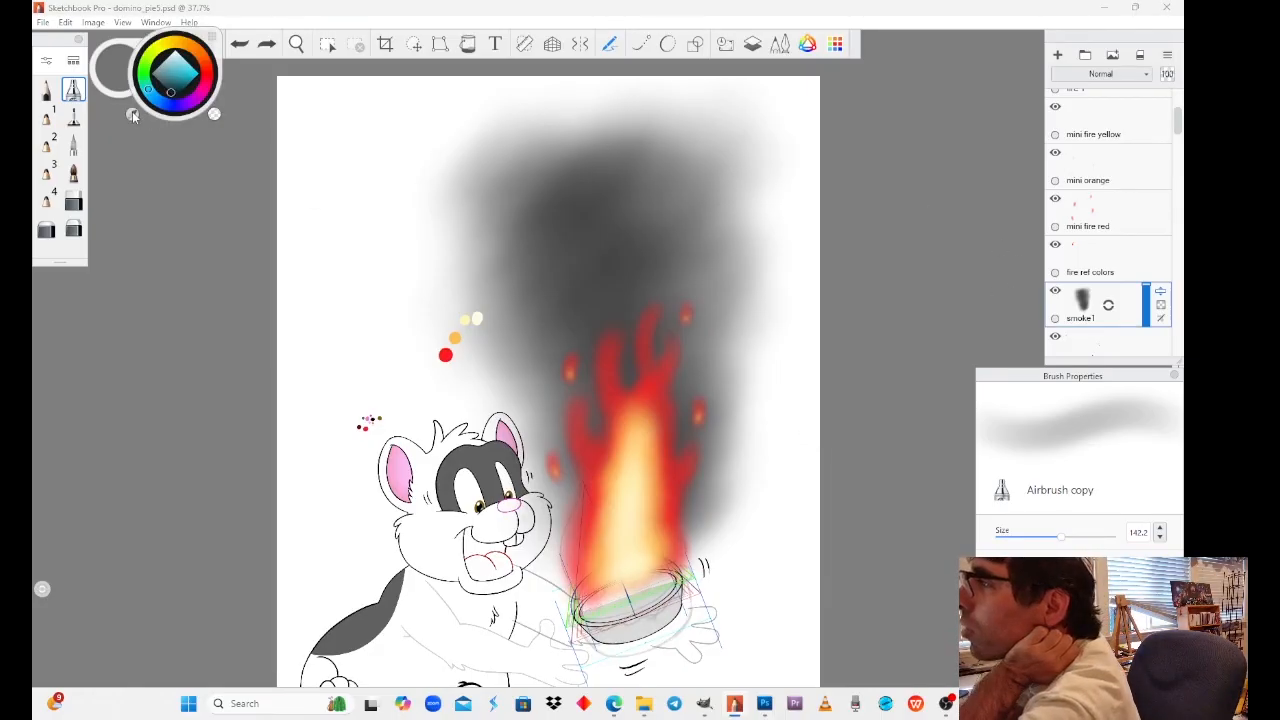
click(132, 112)
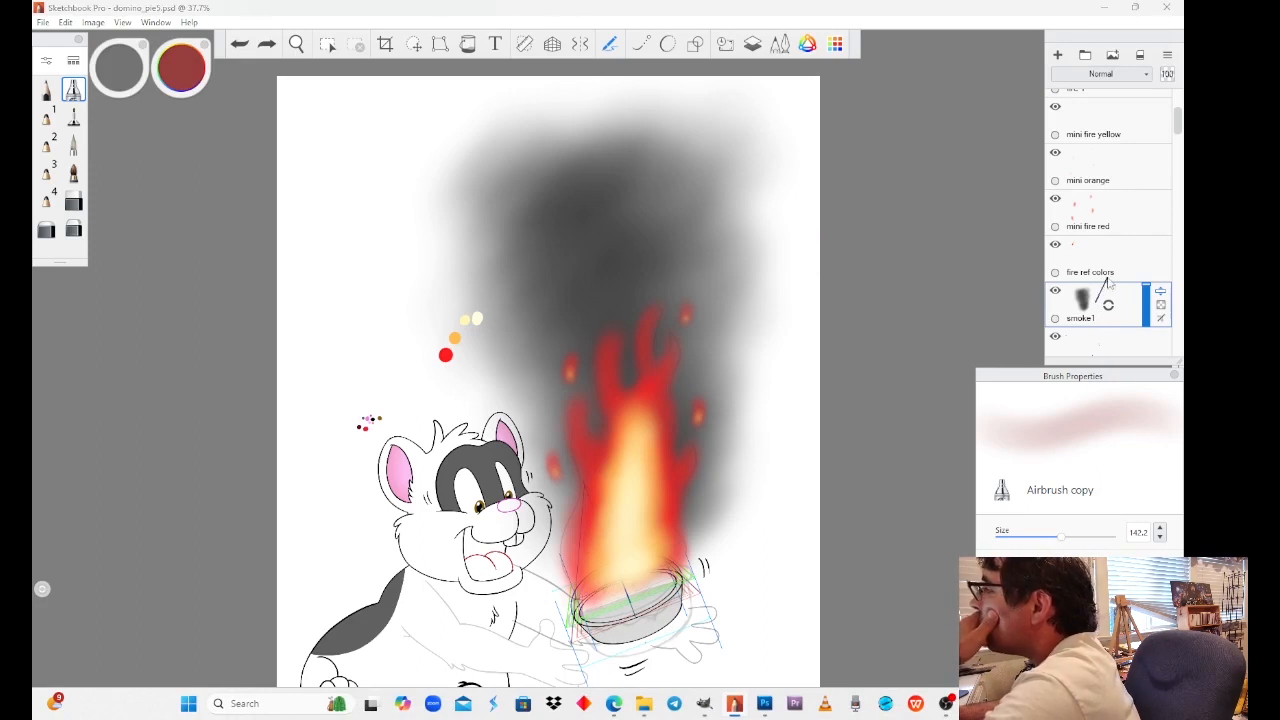
drag(1107, 279, 1104, 275)
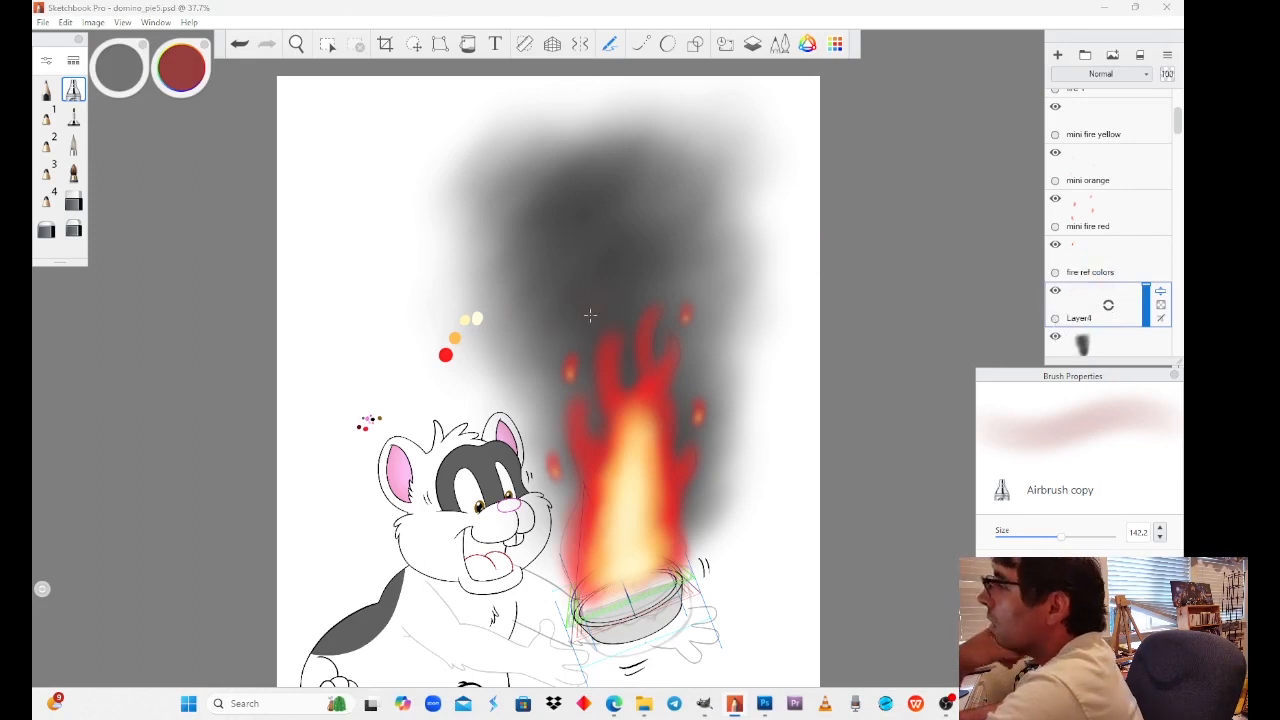
drag(186, 68, 185, 82)
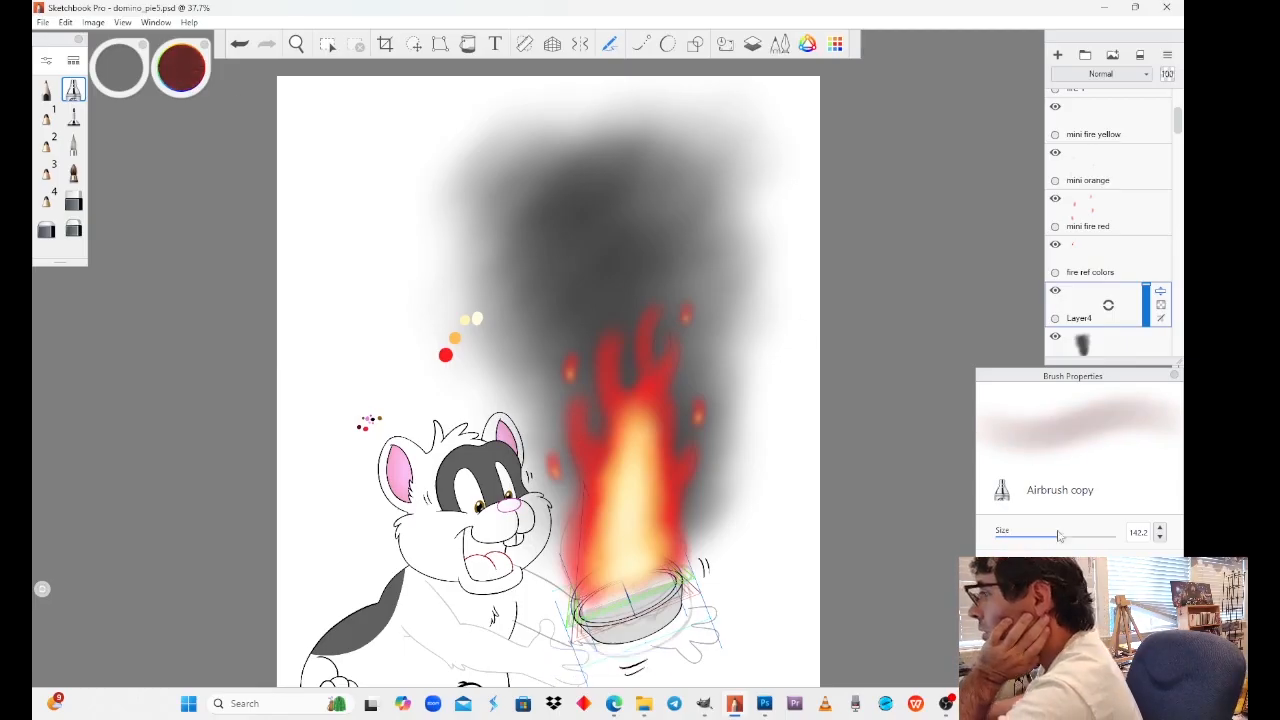
drag(1059, 536, 1075, 536)
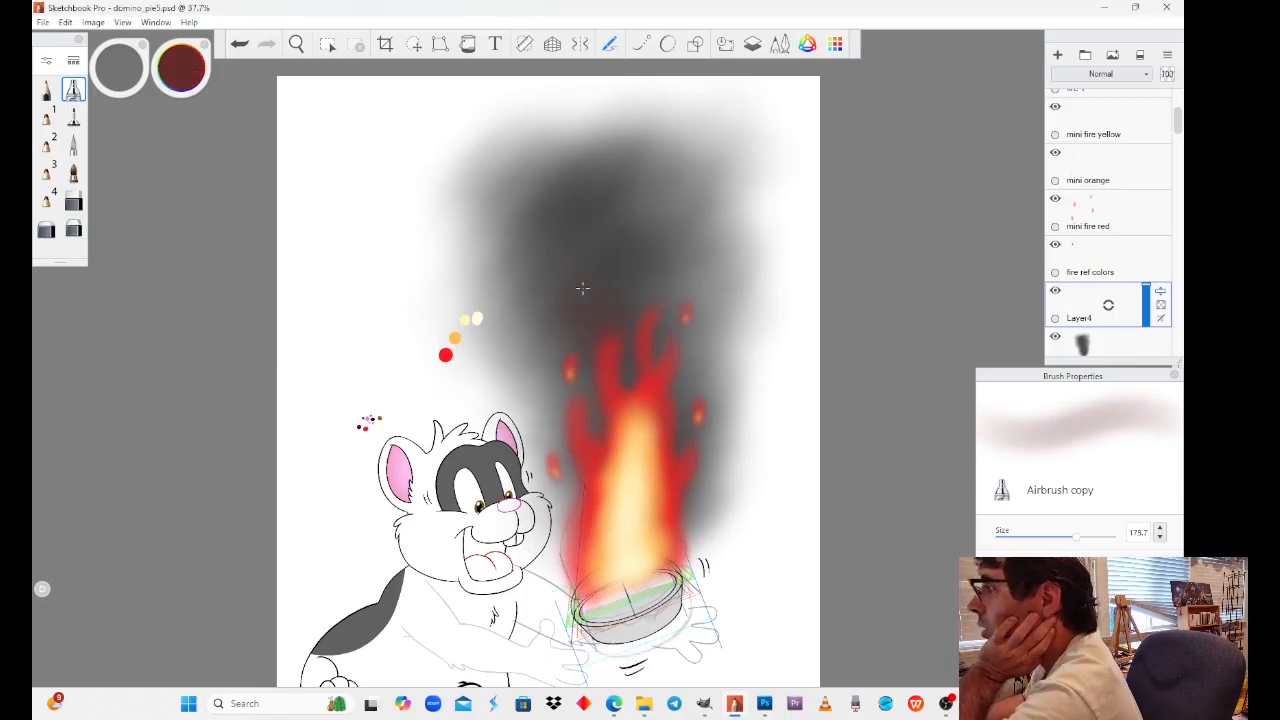
mouse_move(582, 325)
mouse_down()
mouse_move(556, 364)
mouse_move(565, 545)
mouse_move(712, 468)
mouse_move(703, 317)
mouse_up()
drag(528, 302, 506, 326)
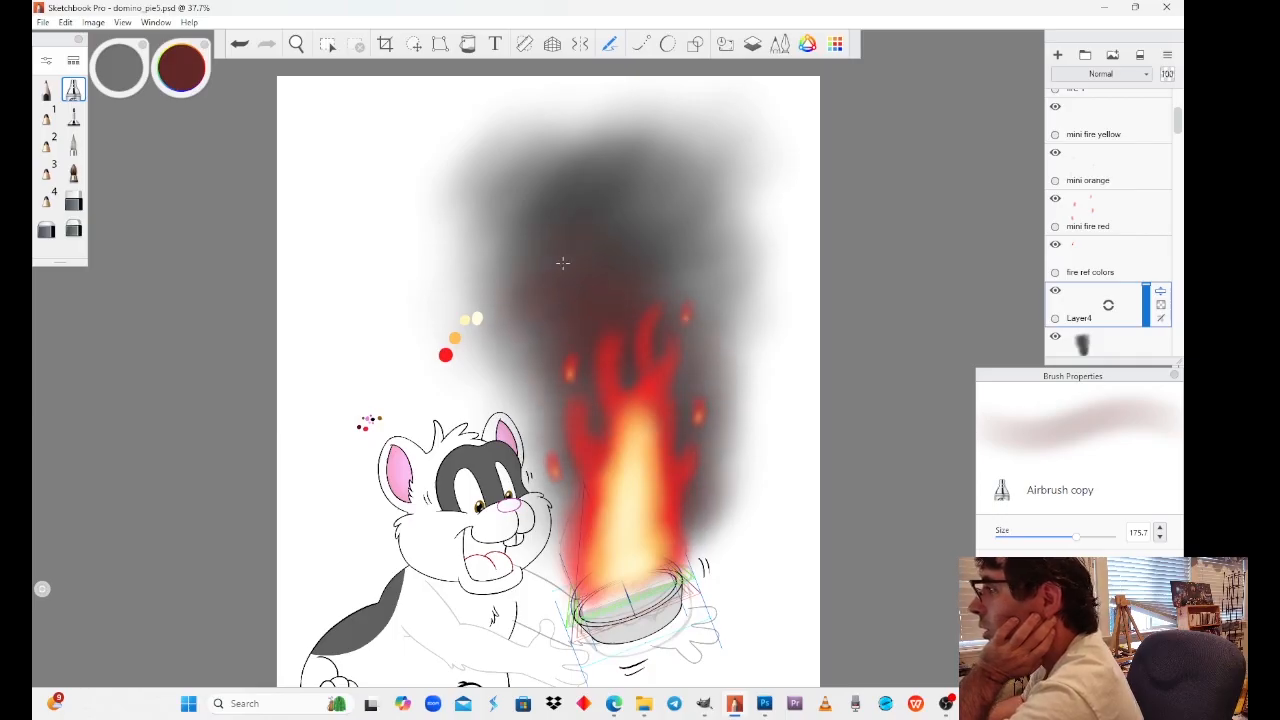
Step: Extend the dark red tint over the whole smoke cloud and along the sides of the fire
mouse_move(540, 410)
mouse_down()
mouse_move(565, 470)
mouse_move(558, 540)
mouse_move(704, 508)
mouse_move(718, 425)
mouse_move(705, 240)
mouse_up()
mouse_move(549, 234)
mouse_down()
mouse_move(525, 225)
mouse_move(485, 260)
mouse_move(473, 188)
mouse_move(544, 157)
mouse_move(688, 172)
mouse_move(728, 212)
mouse_move(765, 320)
mouse_move(712, 540)
mouse_up()
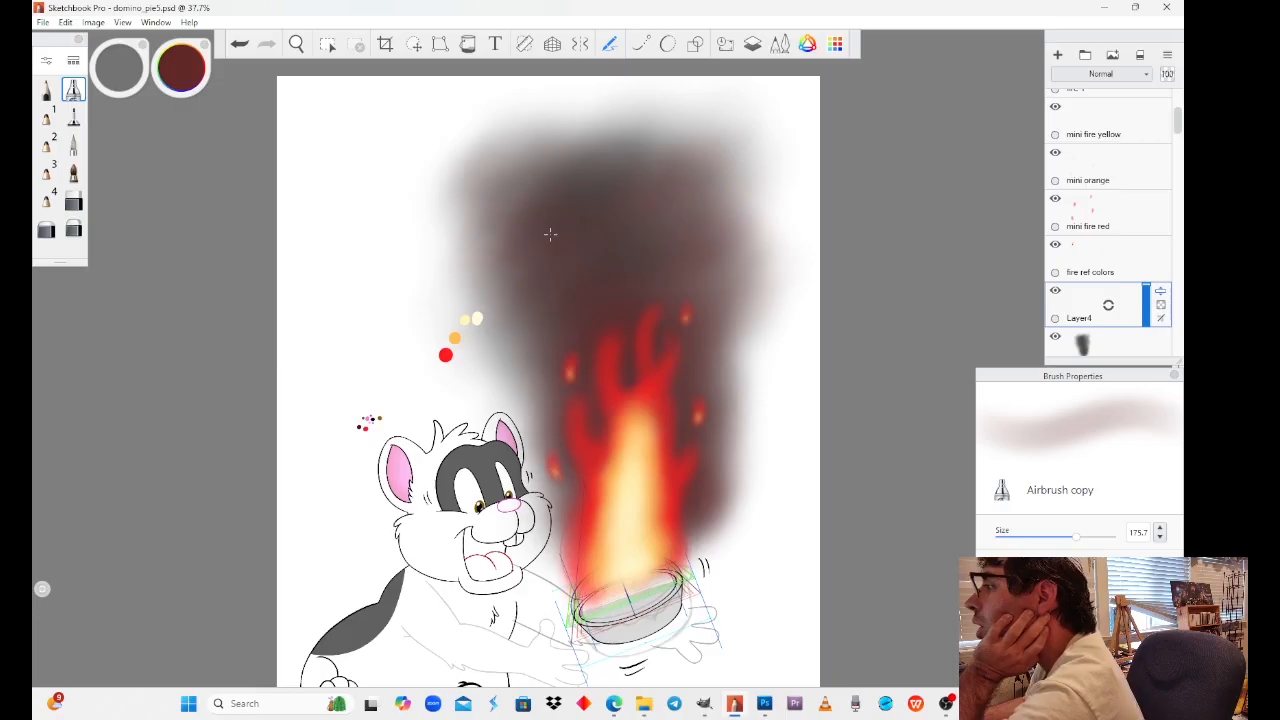
drag(549, 234, 622, 145)
mouse_move(509, 176)
mouse_down()
mouse_move(482, 188)
mouse_move(528, 402)
mouse_up()
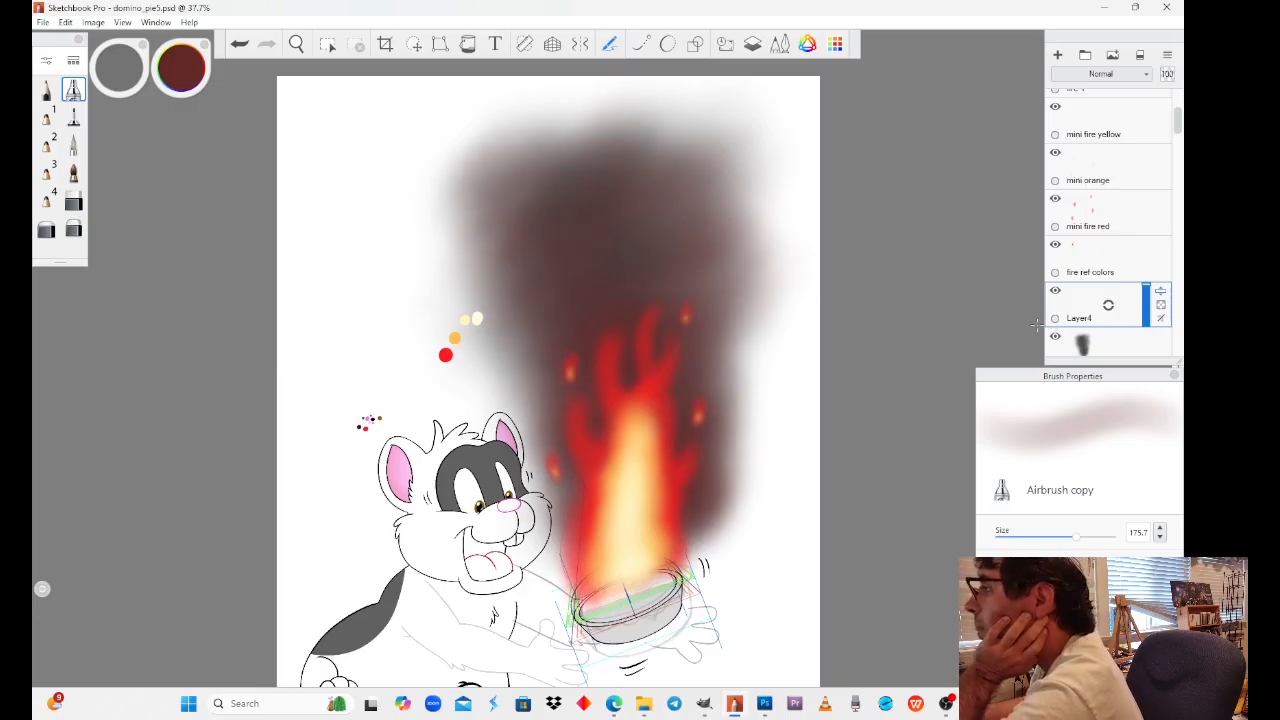
click(1055, 337)
click(1055, 338)
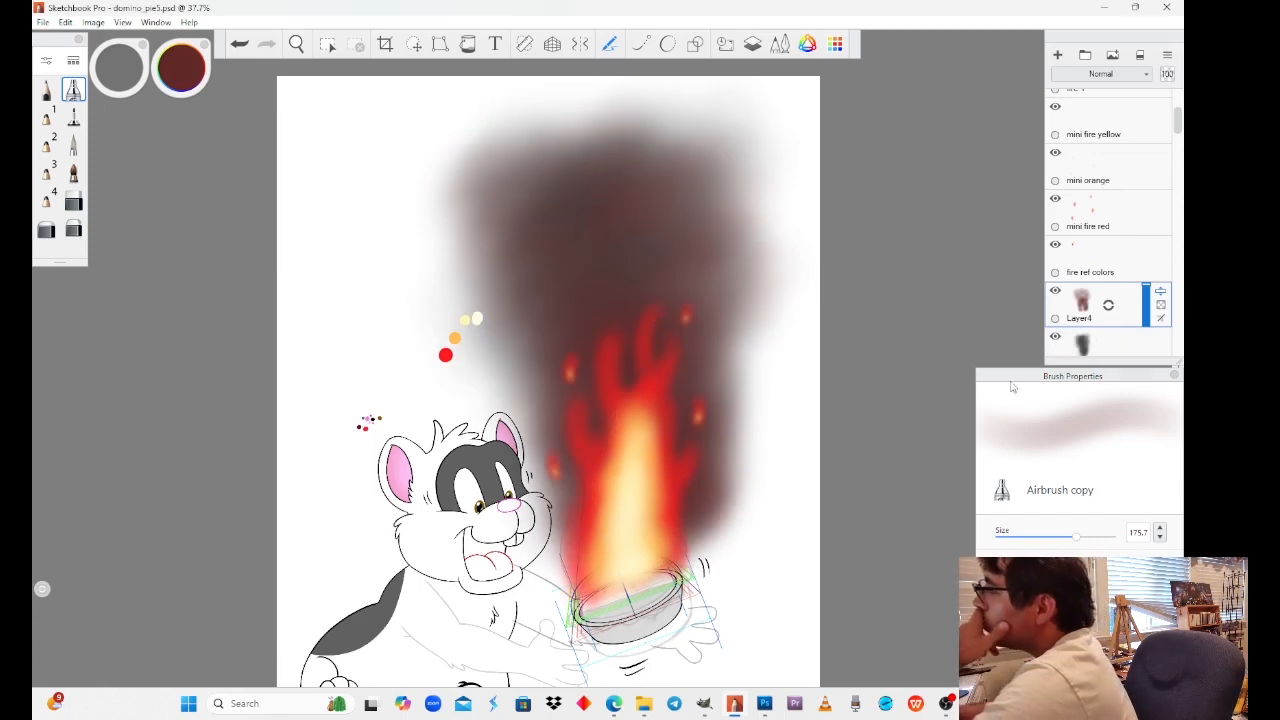
Step: Rename the dark red tint layer as smoke glow1
drag(1087, 304, 1116, 313)
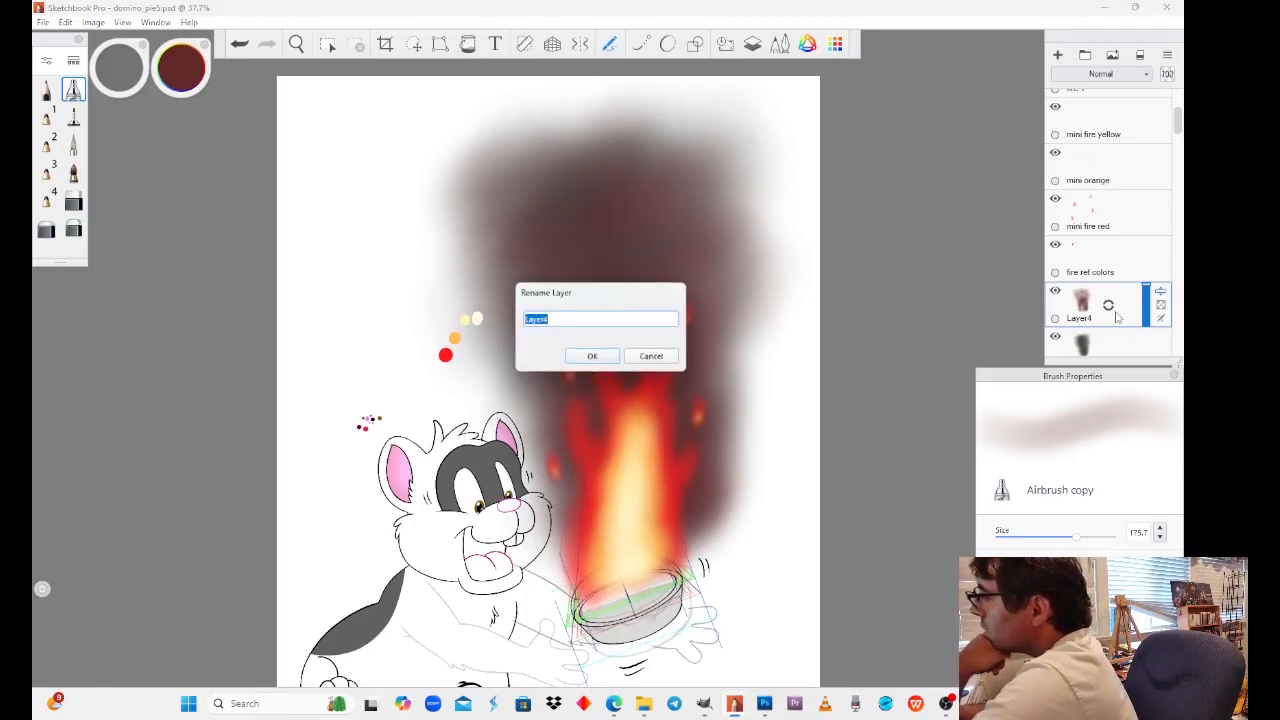
text(smoke glow)
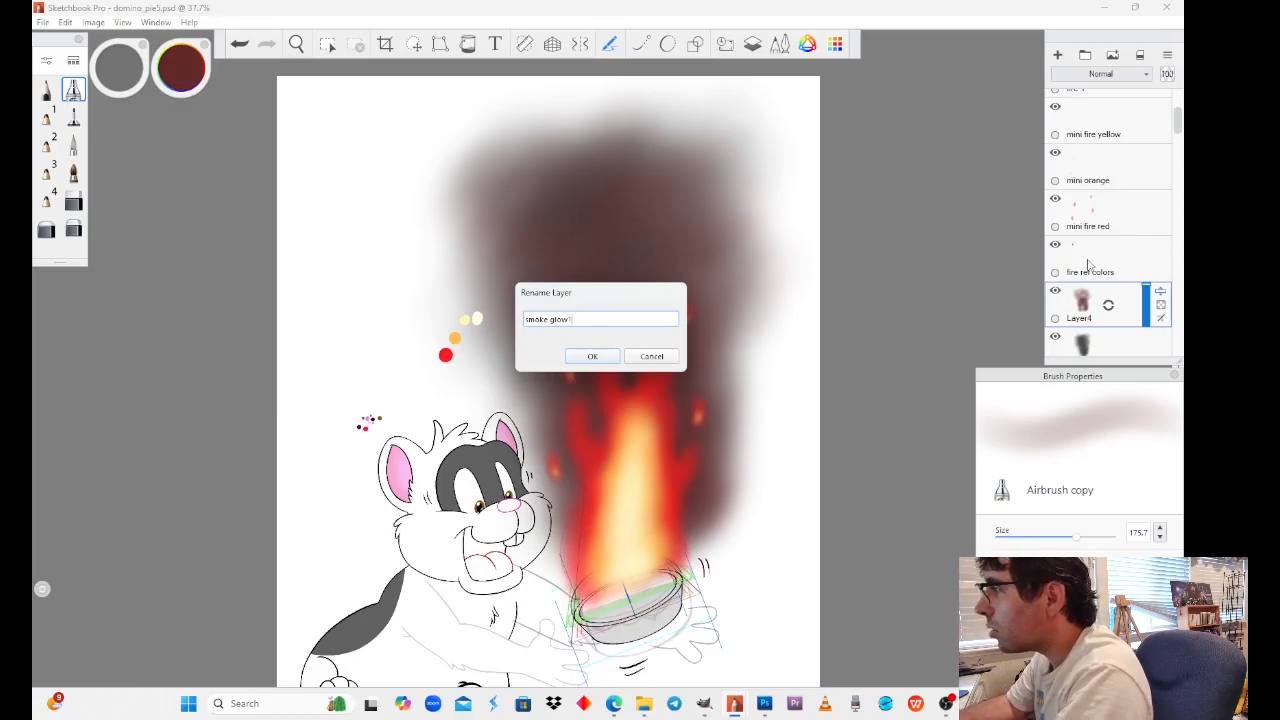
key(Return)
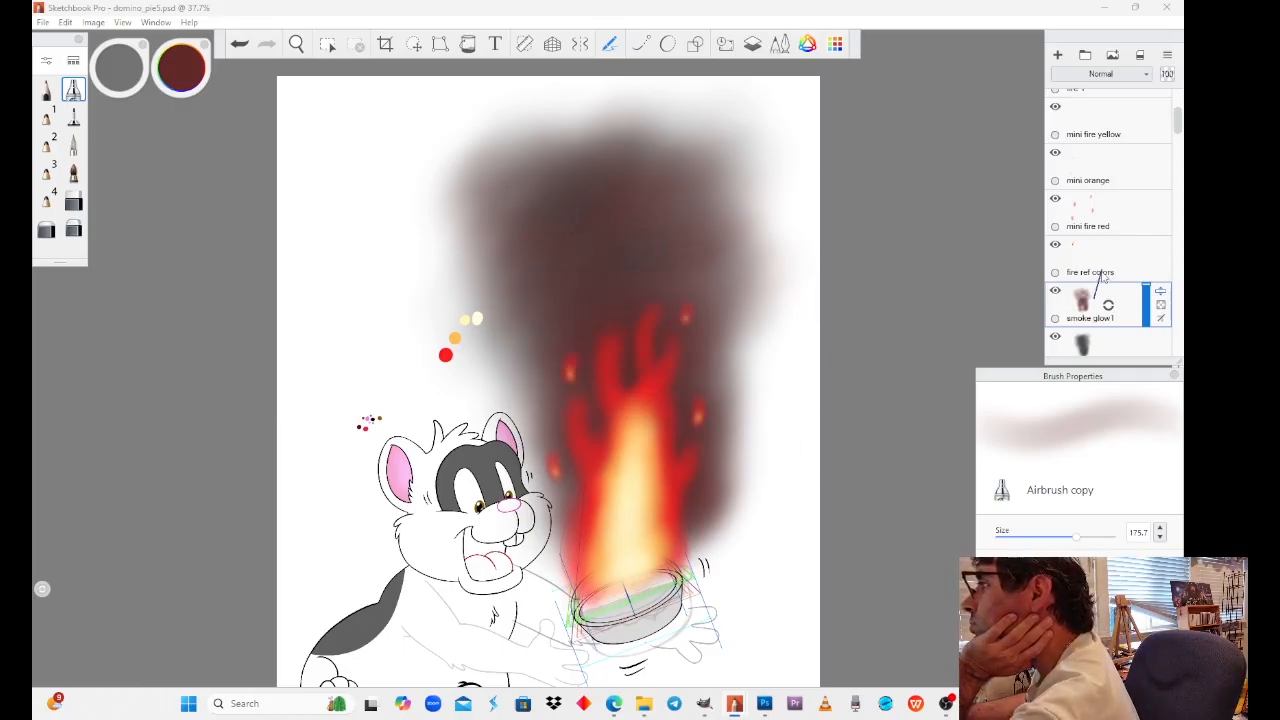
Step: Add a new layer above smoke glow1 and airbrush a brownish-orange glow around the flames, undoing the last excess strokes
drag(1094, 299, 1097, 267)
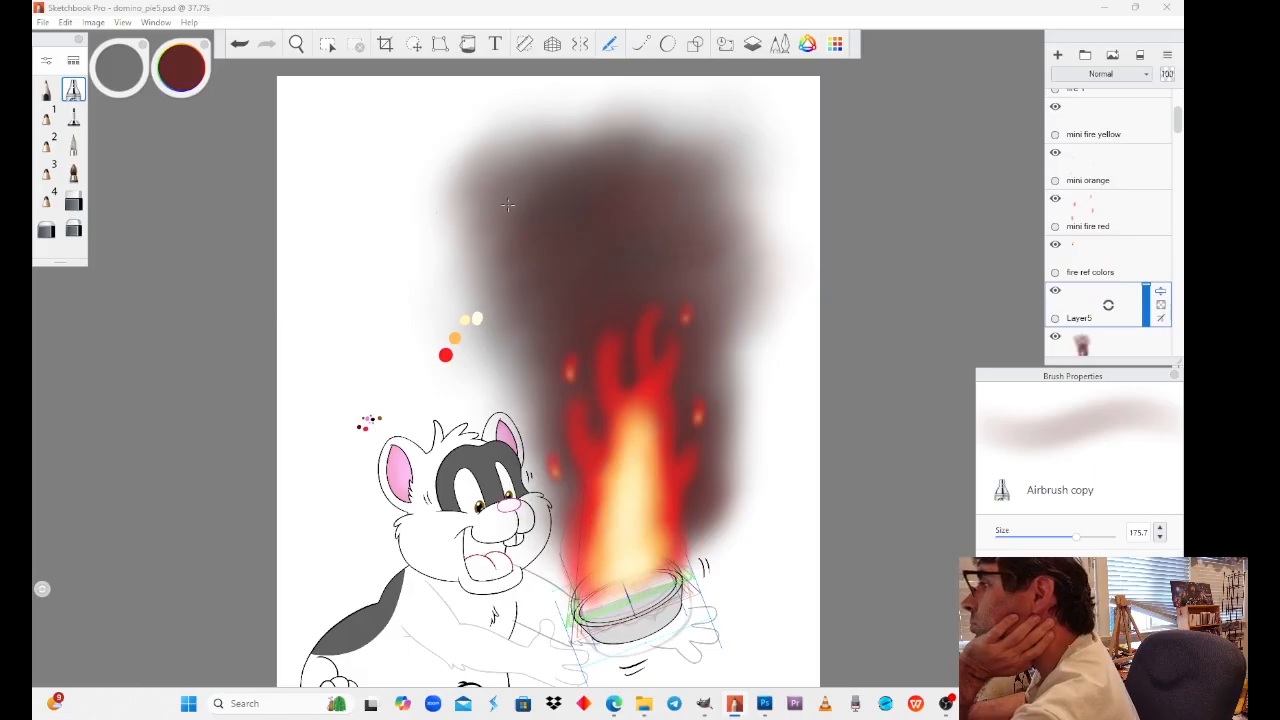
click(182, 80)
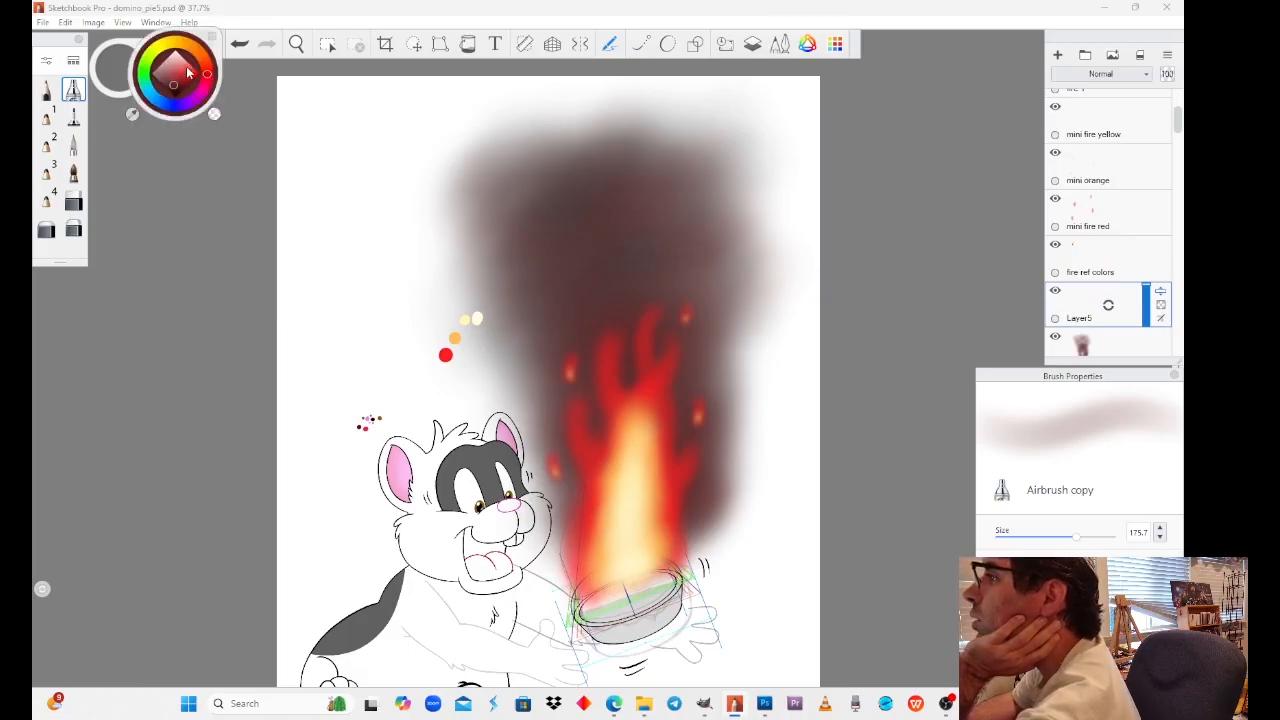
click(207, 62)
click(180, 85)
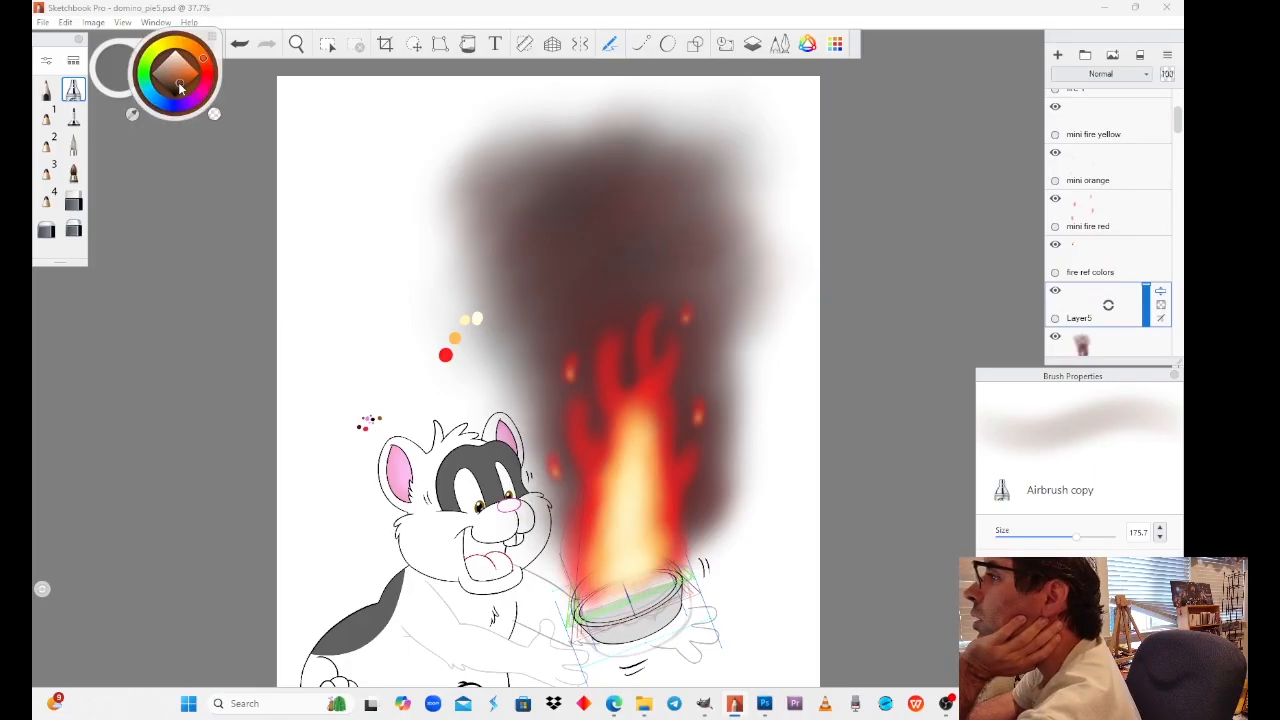
mouse_move(180, 84)
mouse_down()
mouse_move(186, 66)
mouse_move(182, 80)
mouse_up()
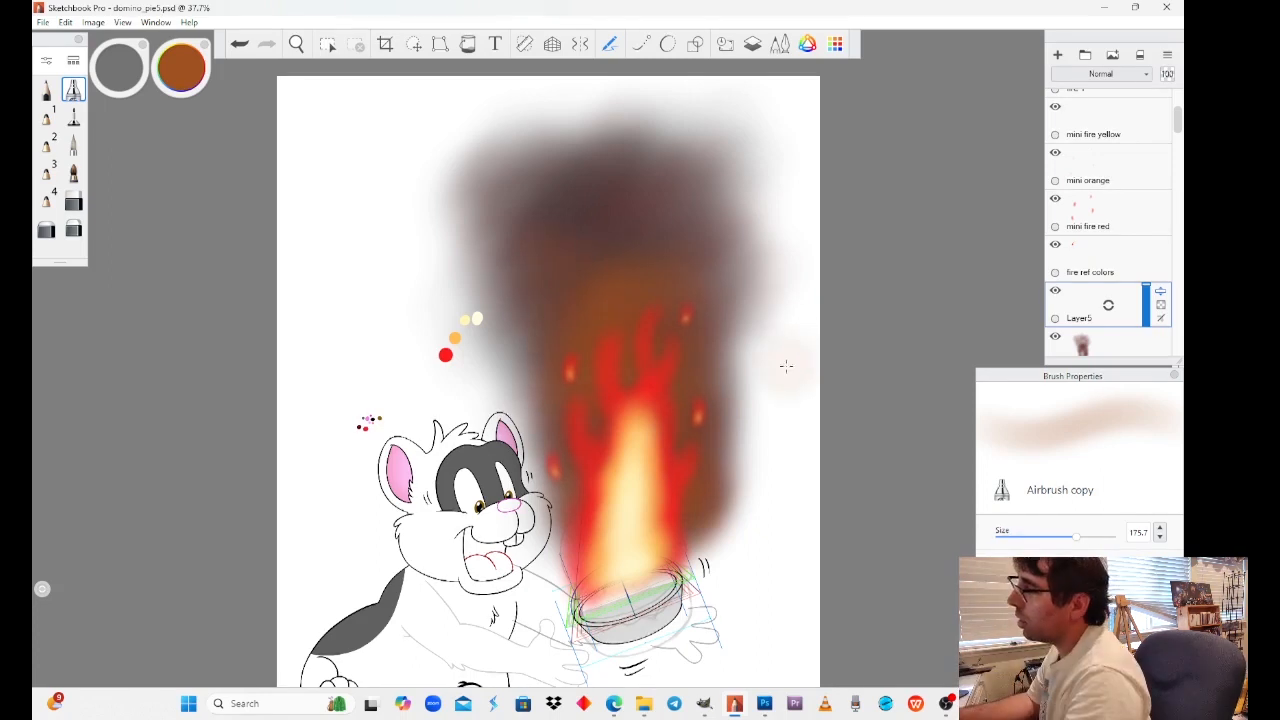
key(ctrl+z)
key(ctrl+z)
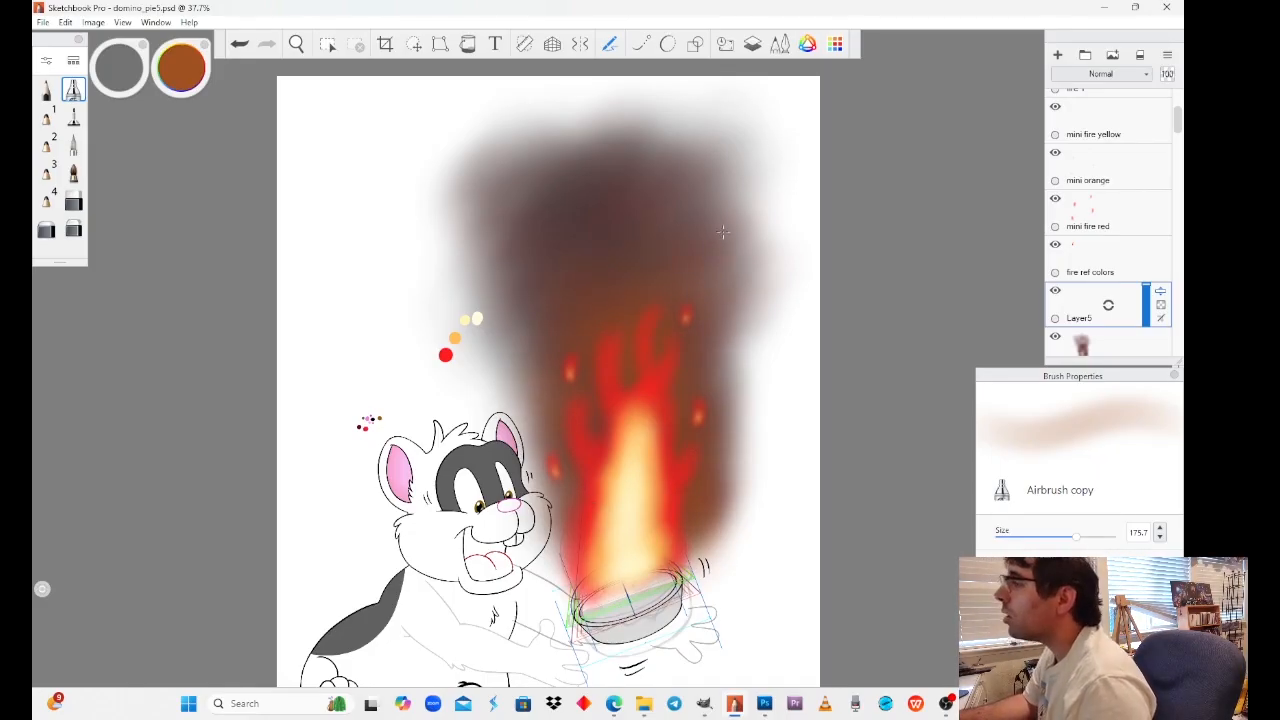
Step: Examine the smoke with the brownish-orange glow layer hidden and shown, and review the whole drawing from close up and far away
scroll(733, 438, down, 5)
scroll(700, 450, up, 5)
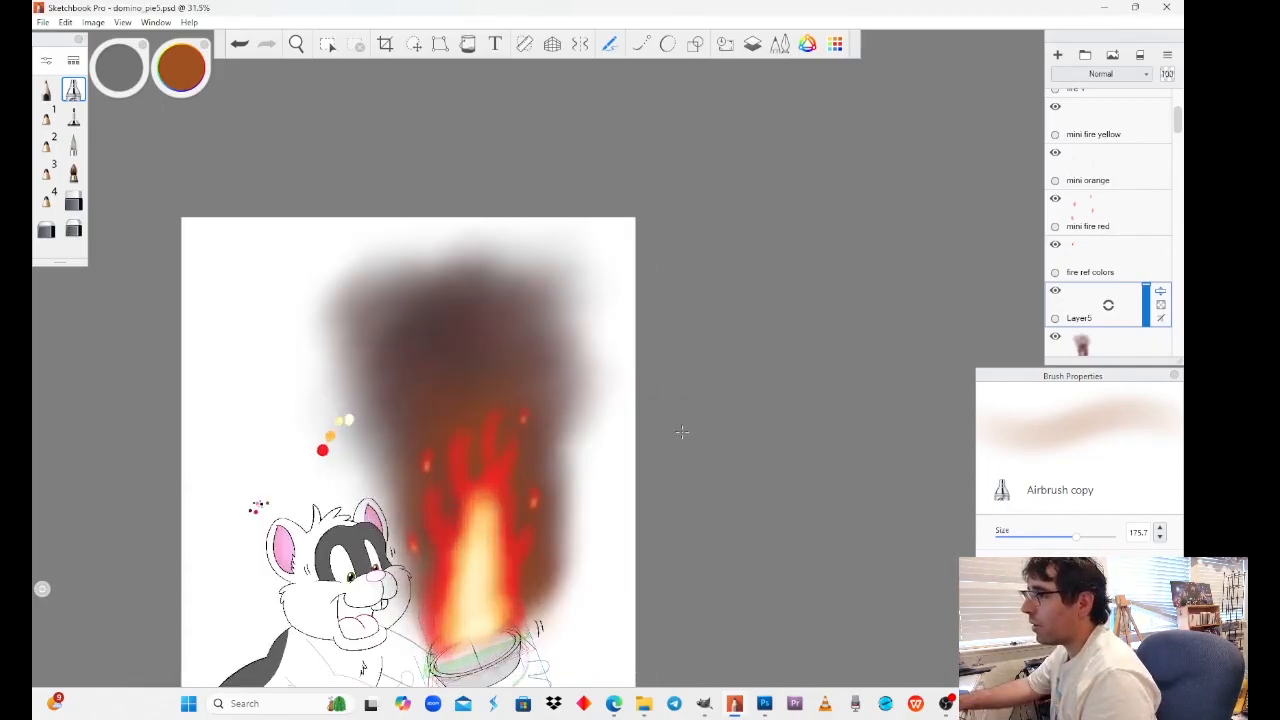
click(297, 44)
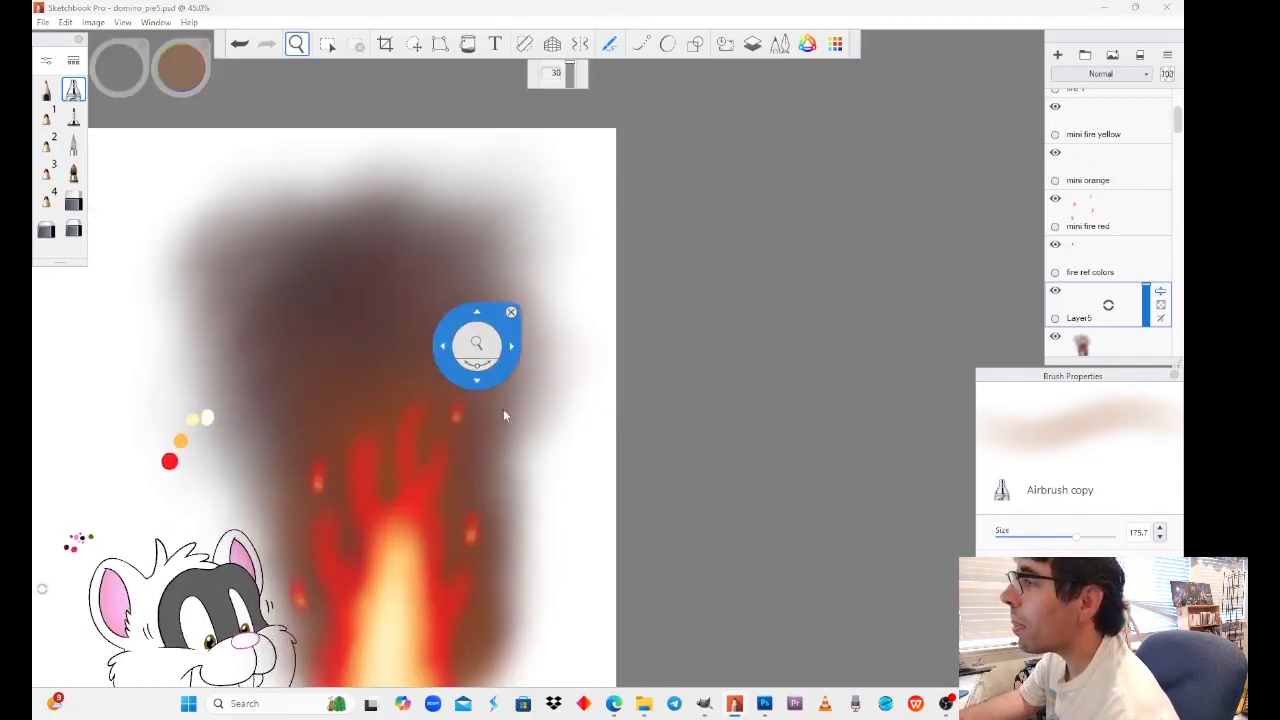
drag(394, 536, 543, 402)
click(1058, 292)
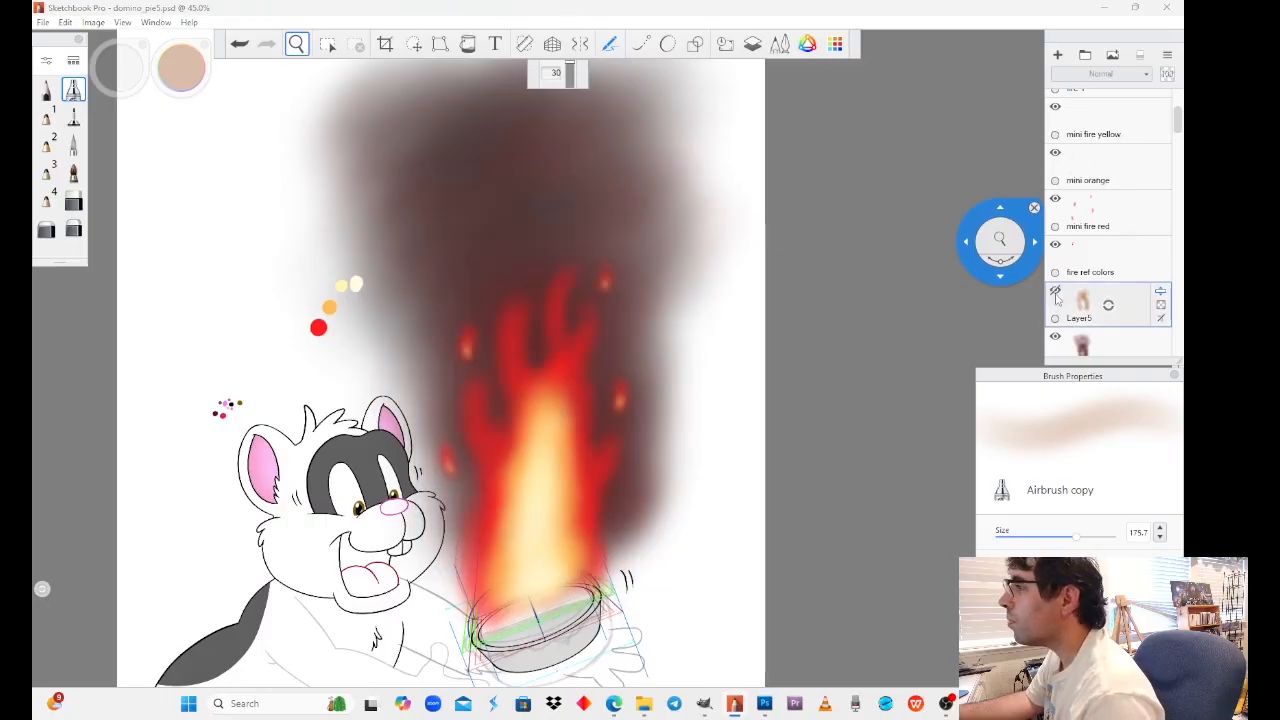
click(1058, 292)
scroll(574, 326, down, 6)
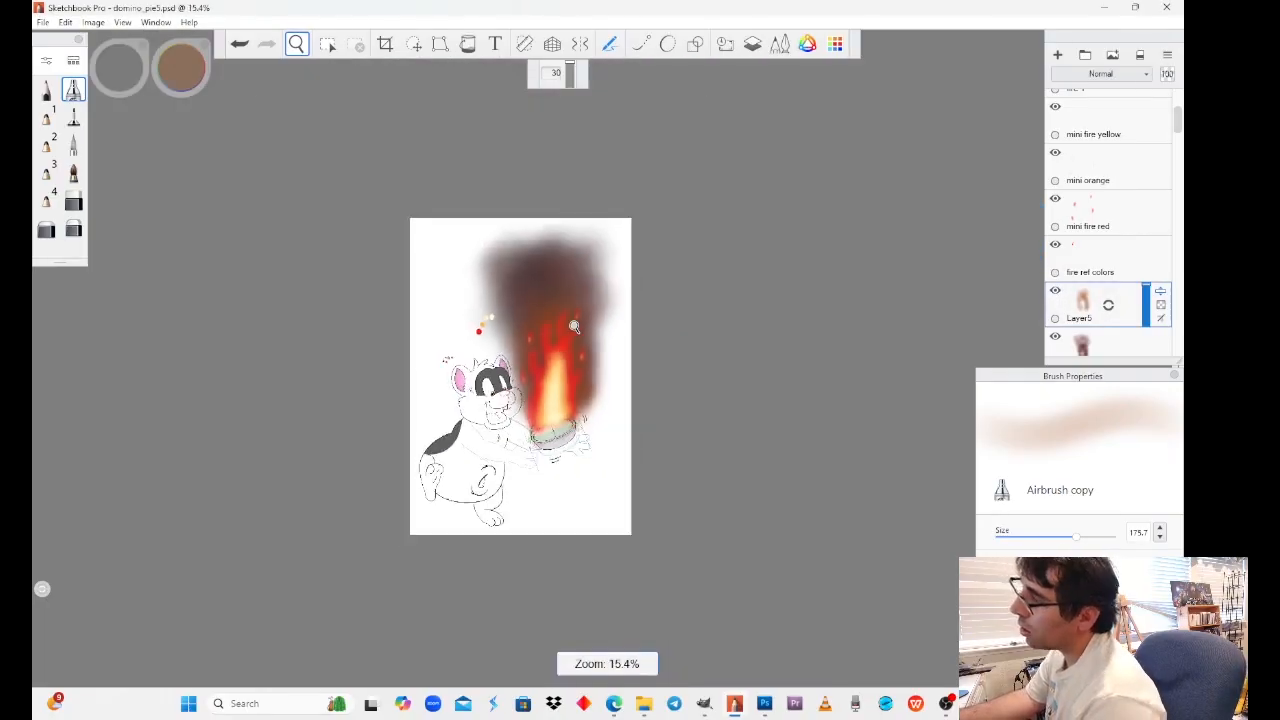
scroll(572, 325, up, 4)
drag(634, 530, 688, 502)
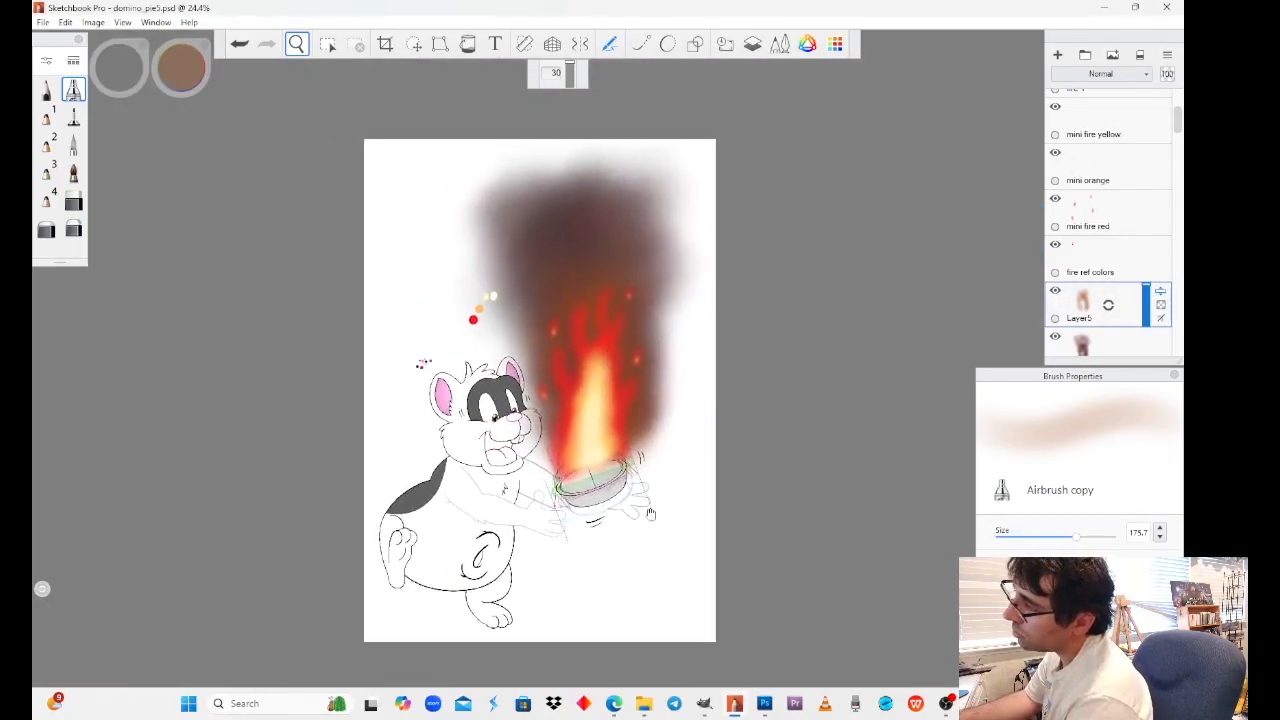
scroll(686, 335, down, 1)
scroll(685, 336, up, 2)
scroll(685, 335, up, 2)
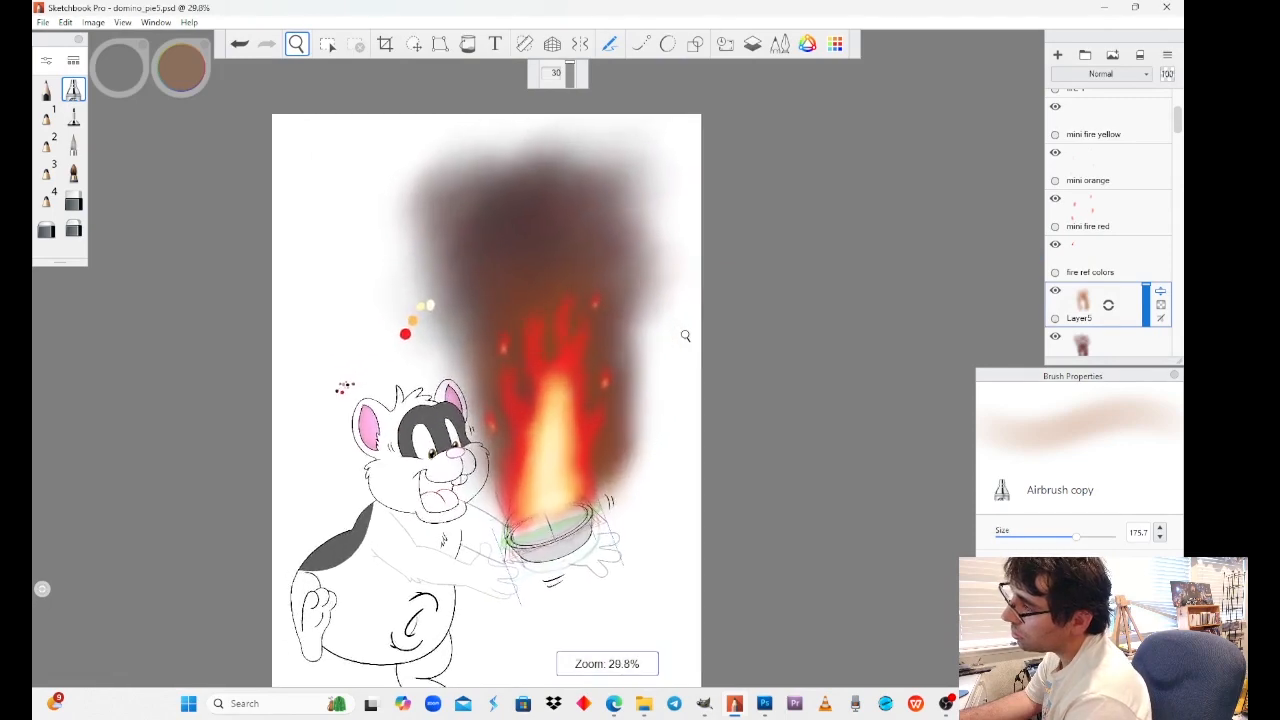
scroll(685, 335, down, 2)
drag(685, 336, 702, 302)
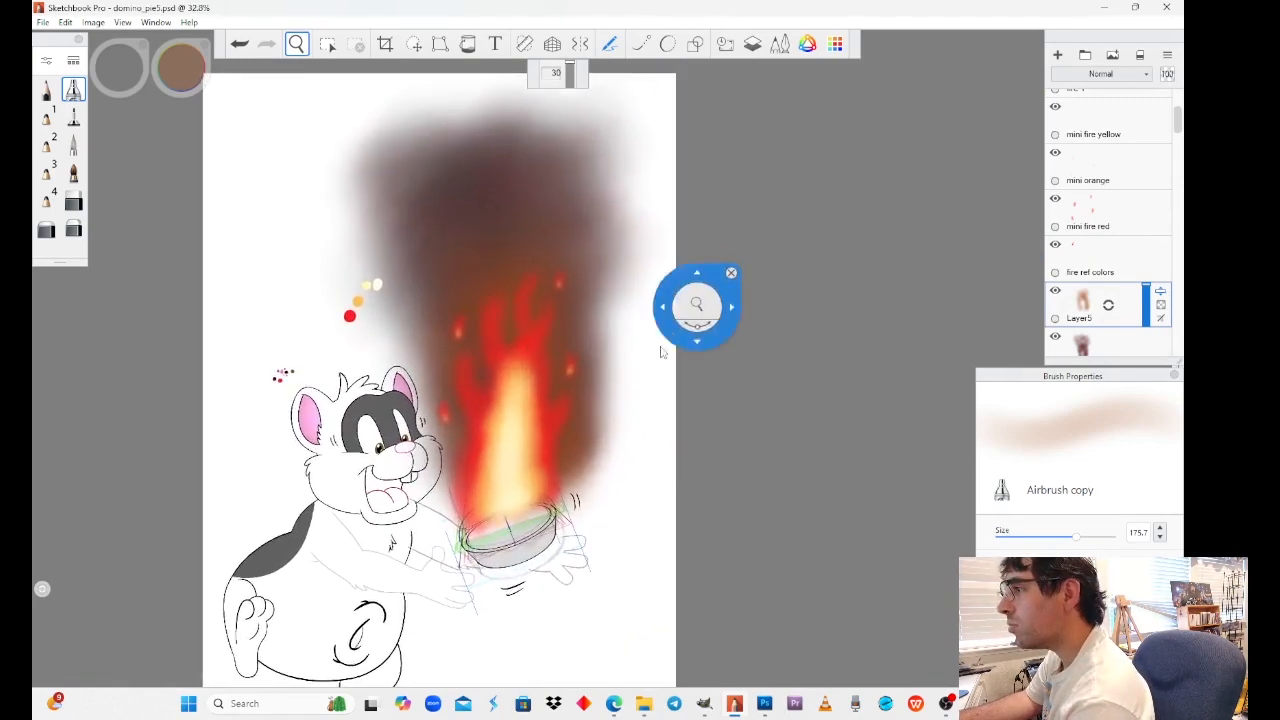
drag(631, 417, 690, 365)
drag(821, 410, 858, 457)
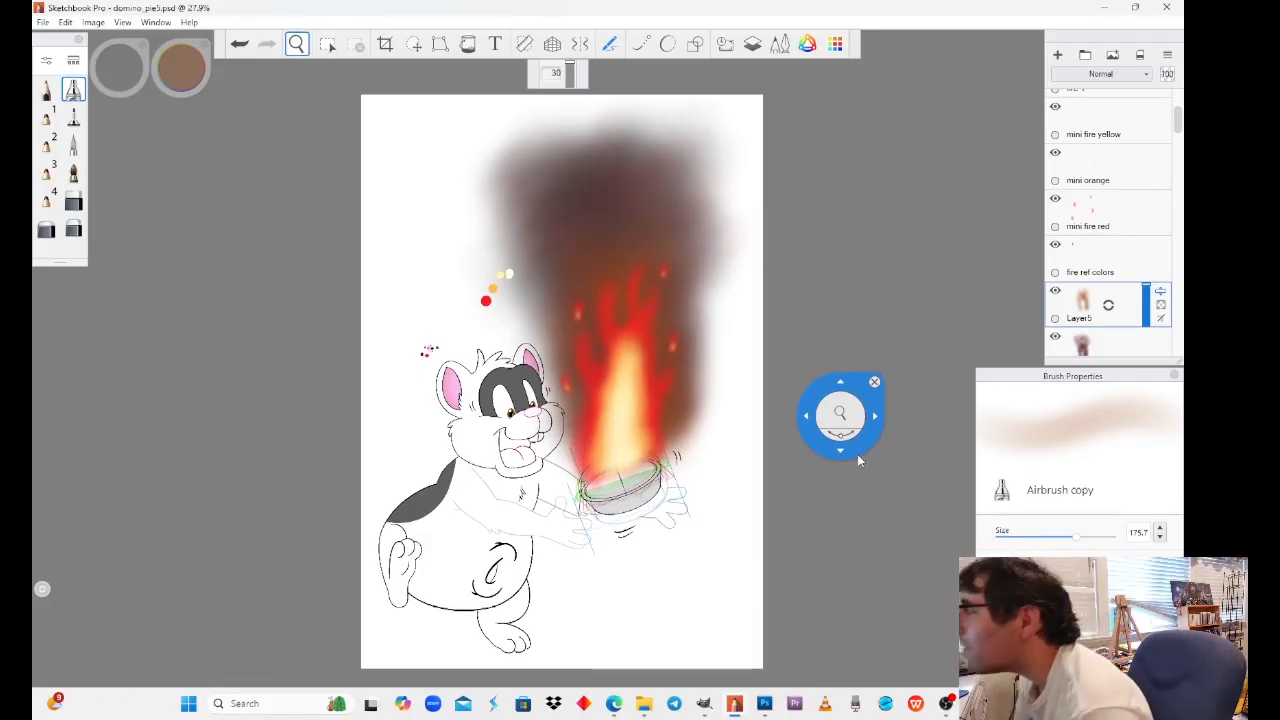
drag(857, 454, 841, 361)
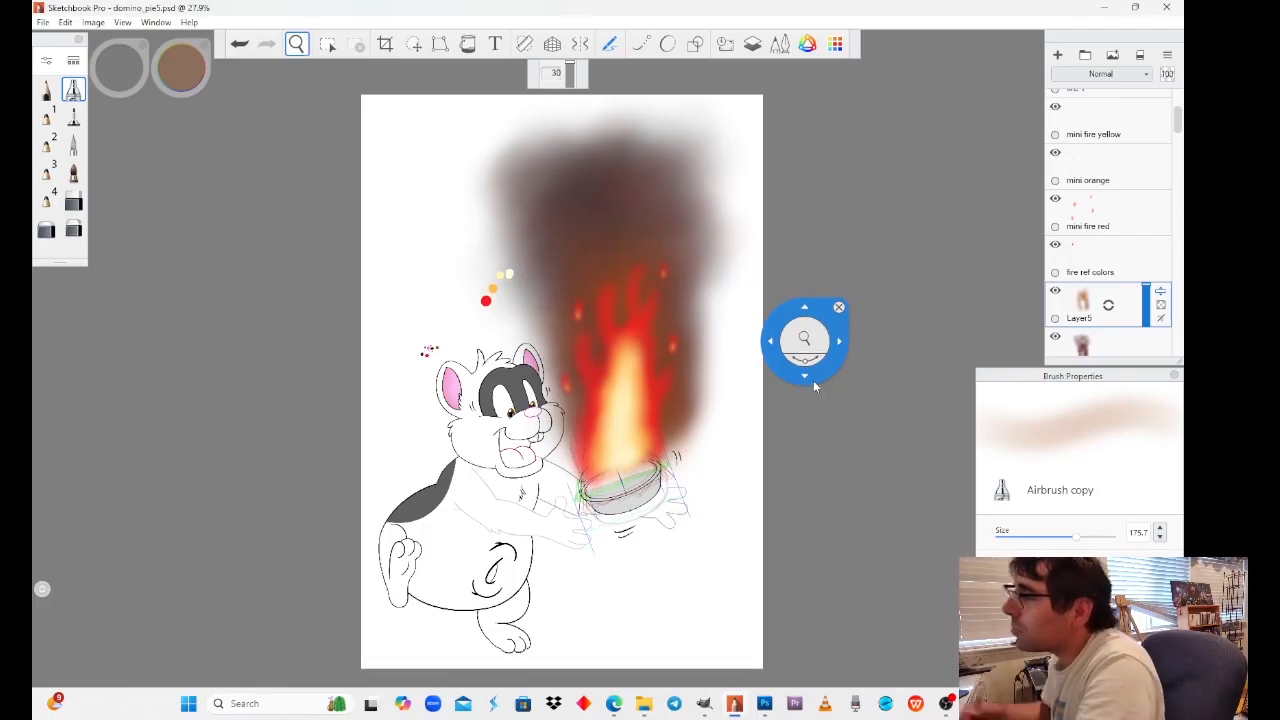
Step: Rename the brownish-orange glow layer above smoke glow1 as orange smoke
drag(614, 370, 624, 345)
drag(1085, 285, 1119, 285)
text(ora)
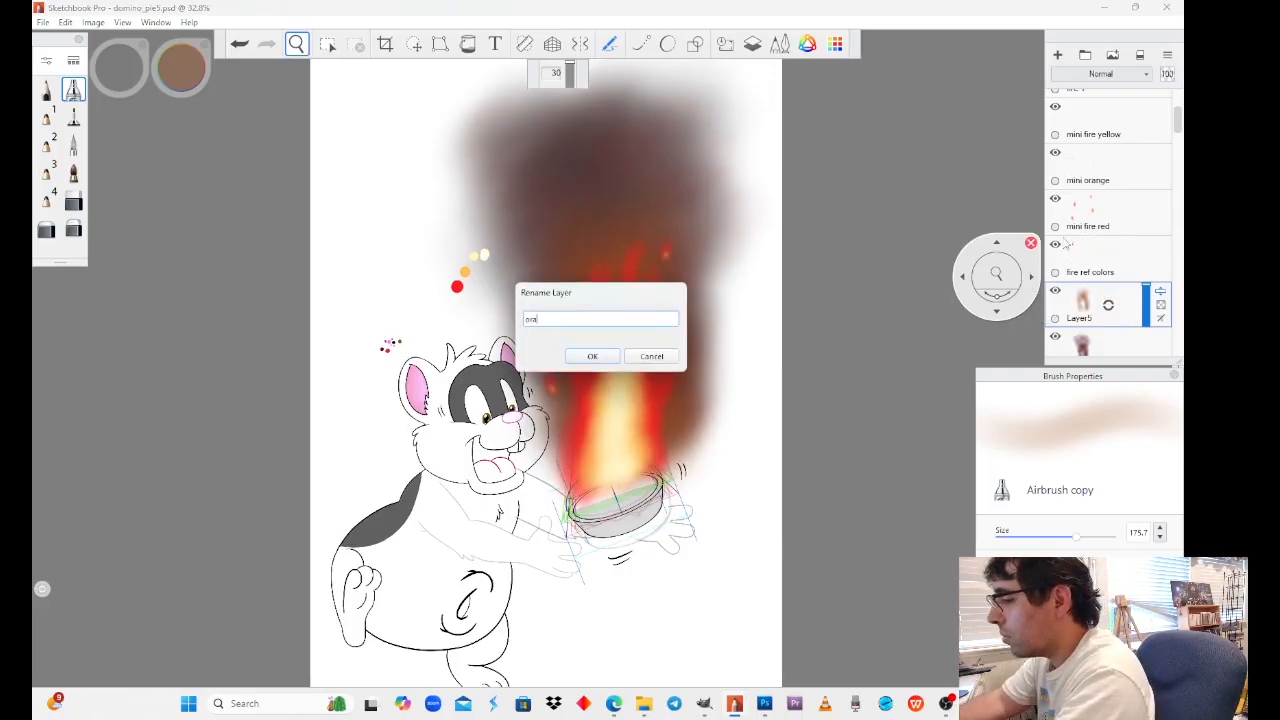
text(nge smoke)
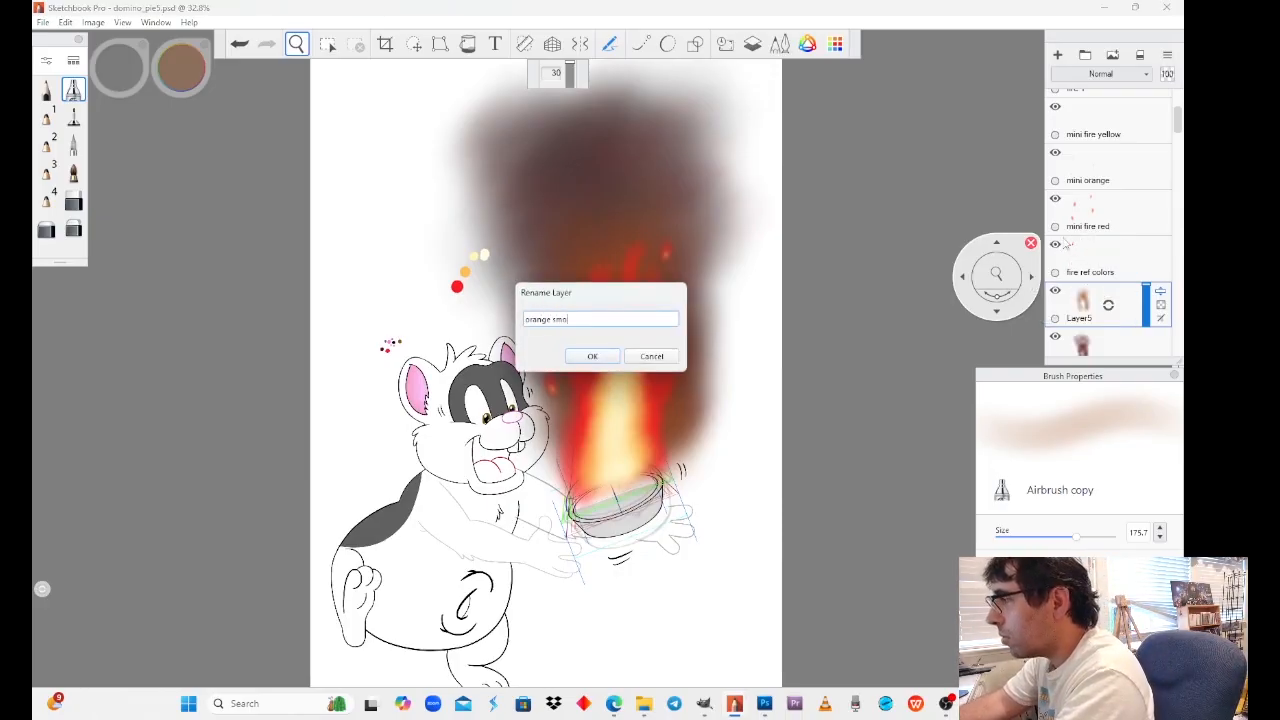
key(Return)
Step: Rename the orange smoke layer as smoke glow2
scroll(1117, 237, down, 1)
scroll(1117, 237, down, 1)
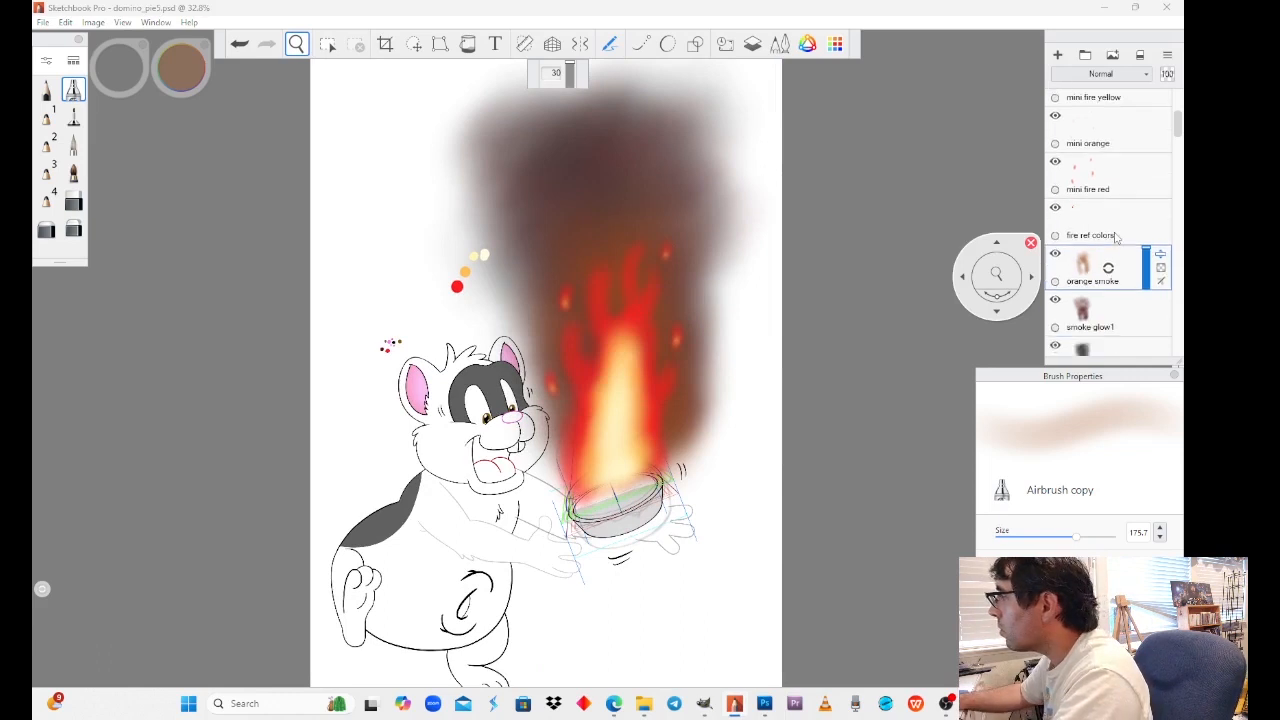
drag(1110, 248, 1145, 252)
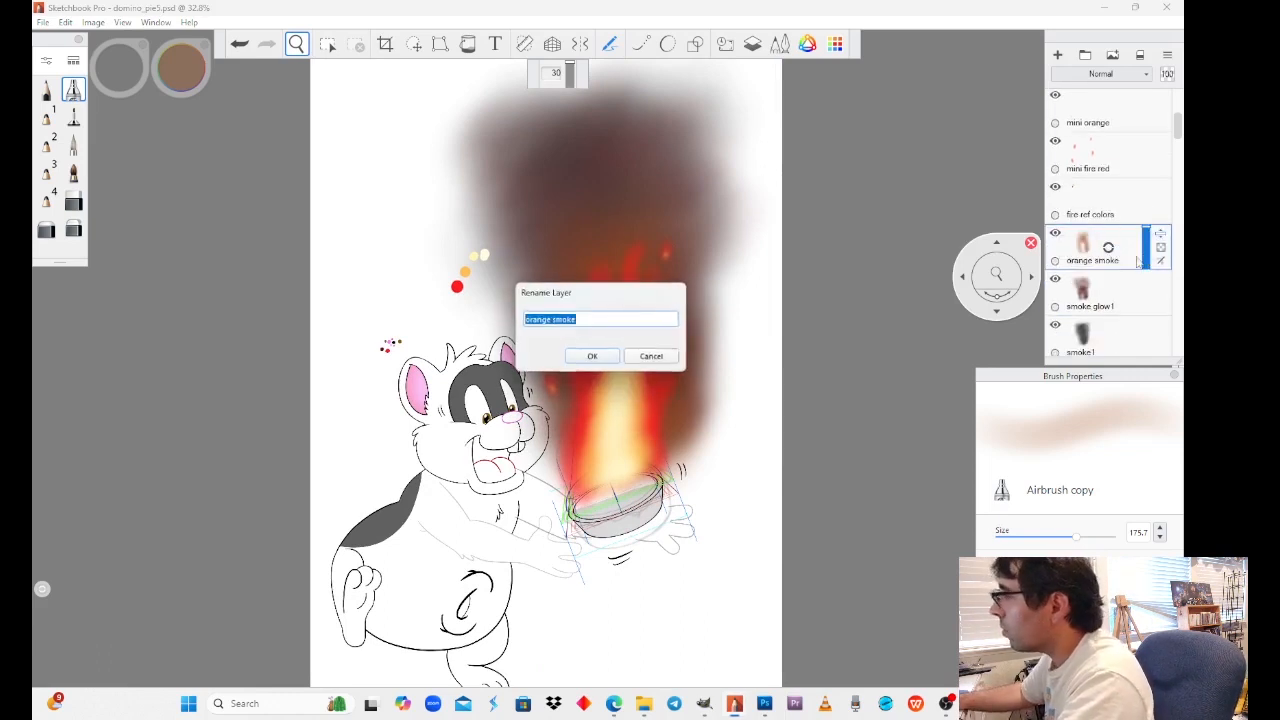
text(smoke)
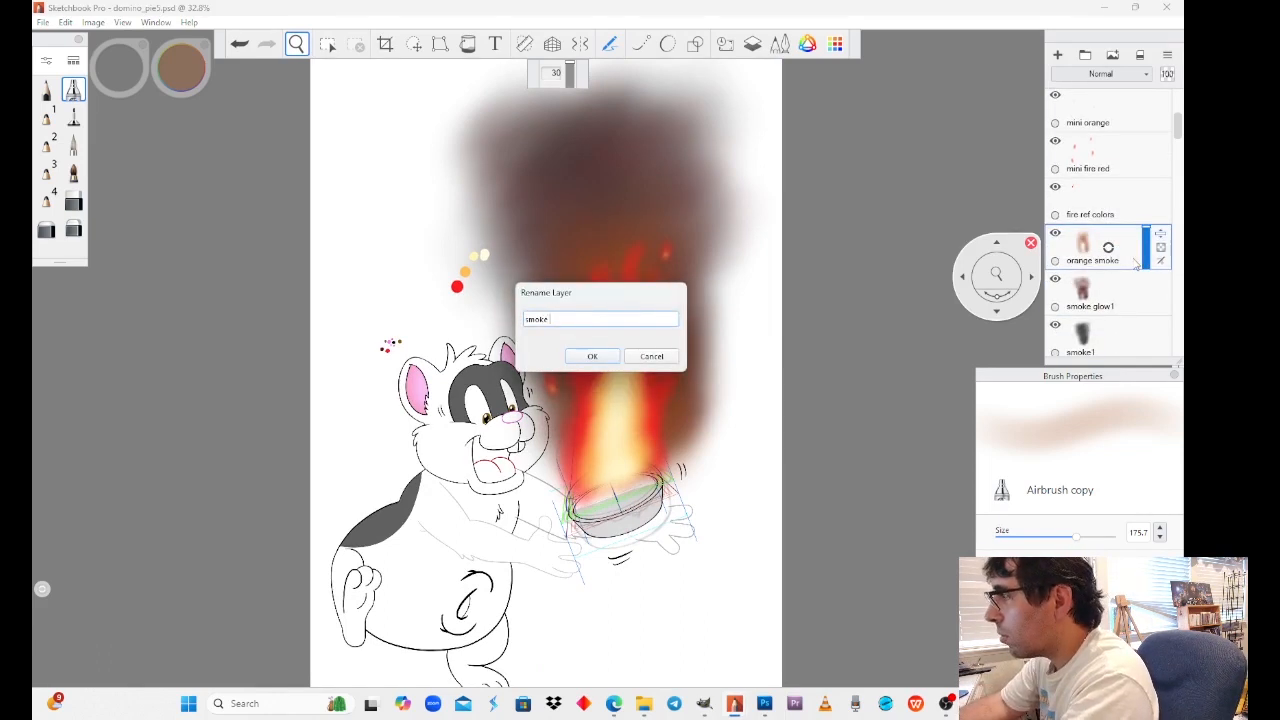
text( glow)
key(BackSpace)
key(BackSpace)
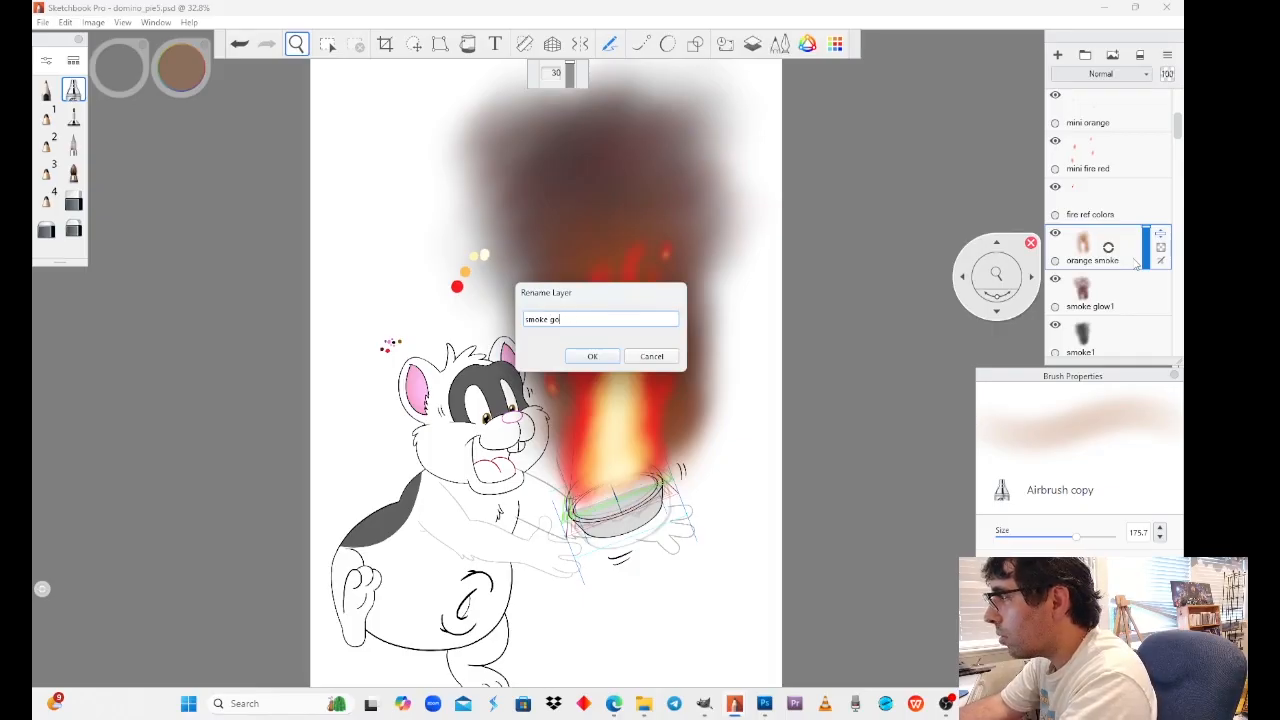
text(ow2)
key(Return)
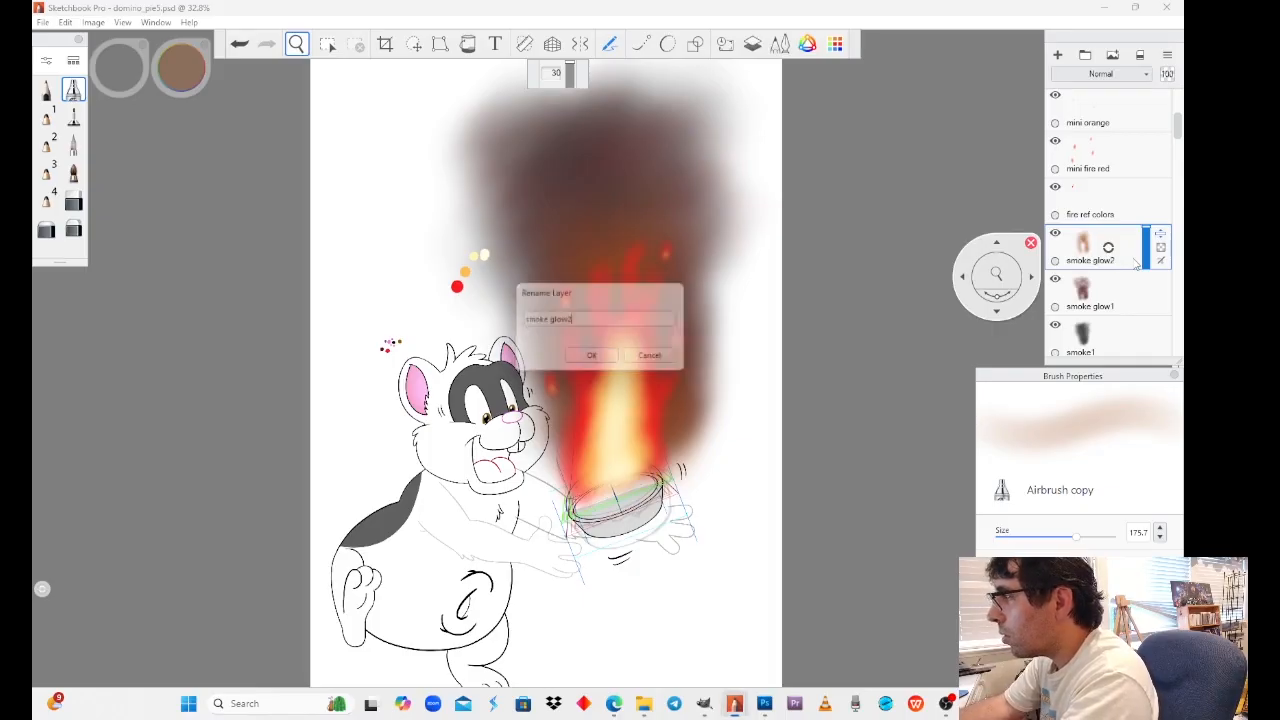
drag(594, 389, 600, 392)
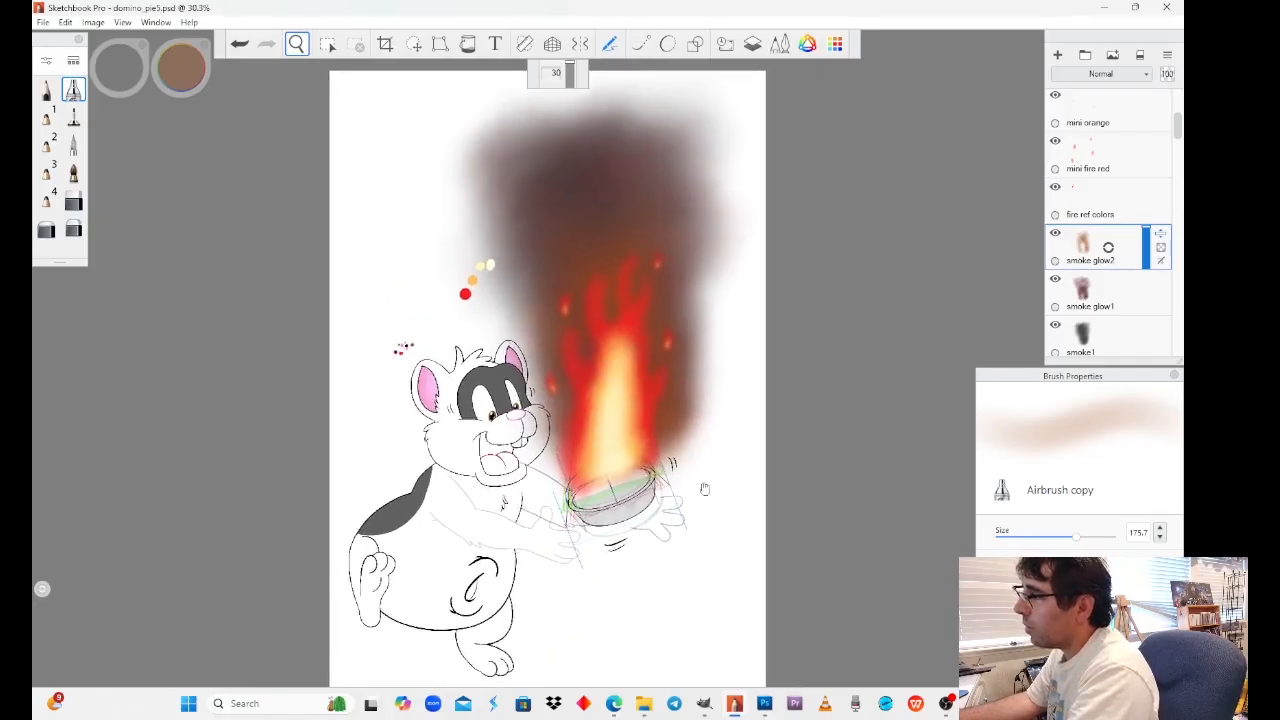
drag(706, 487, 922, 324)
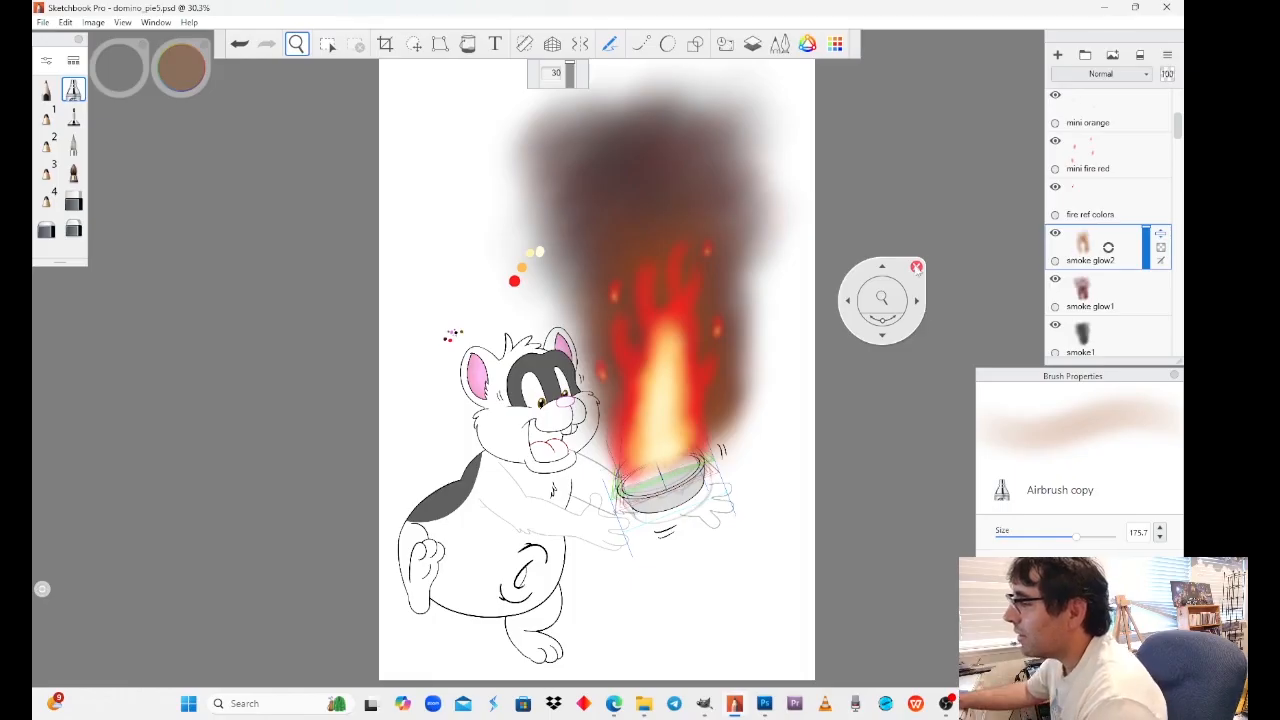
drag(916, 268, 951, 645)
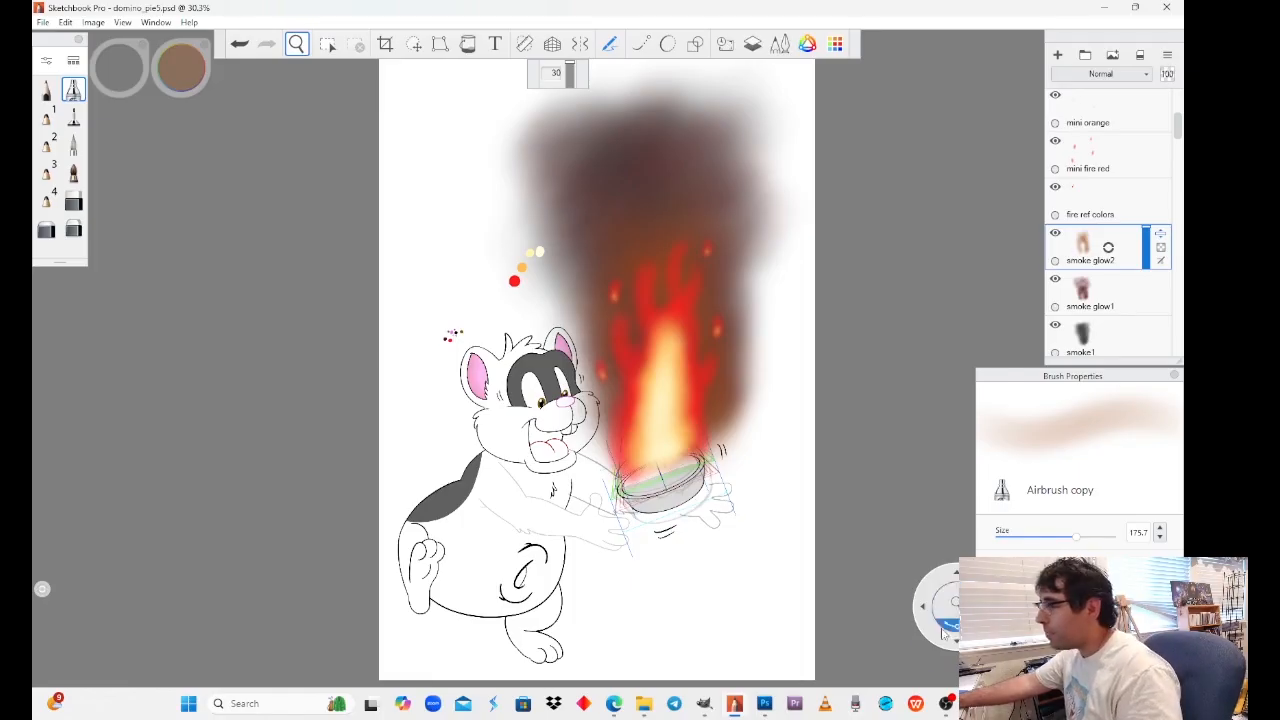
Step: Switch to OBS to bring up the live stream's controls and chat
click(948, 704)
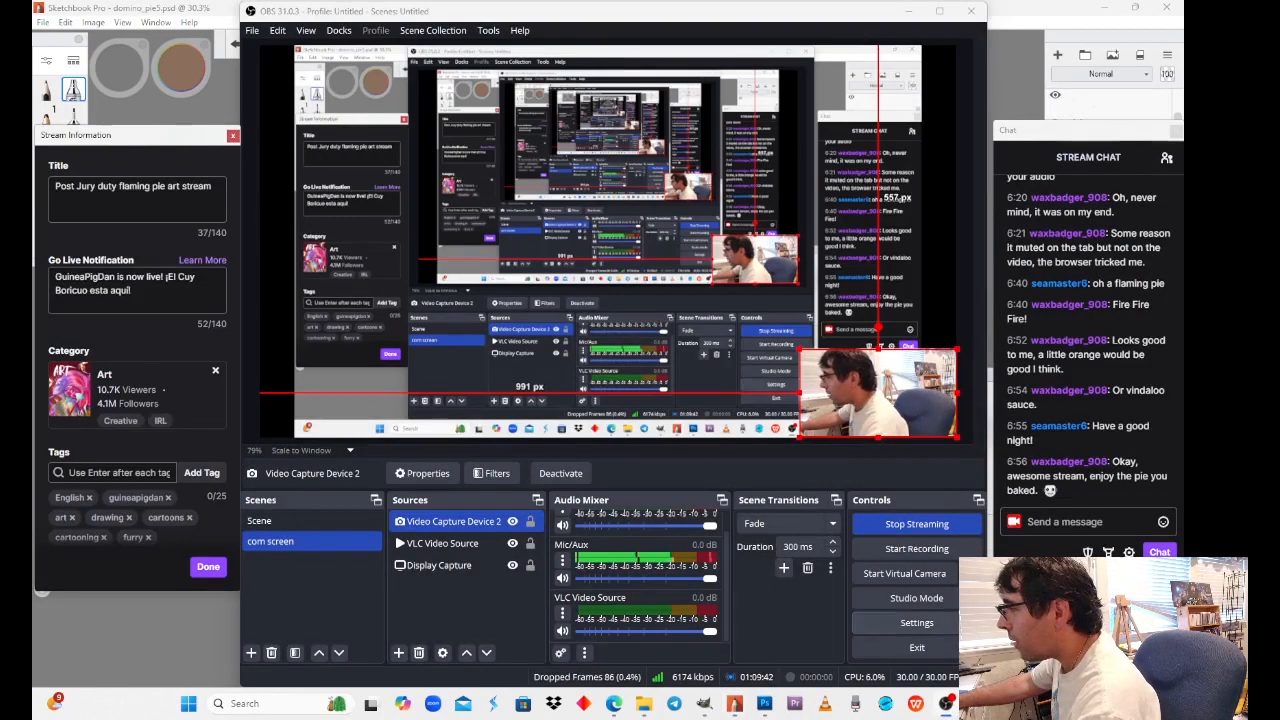